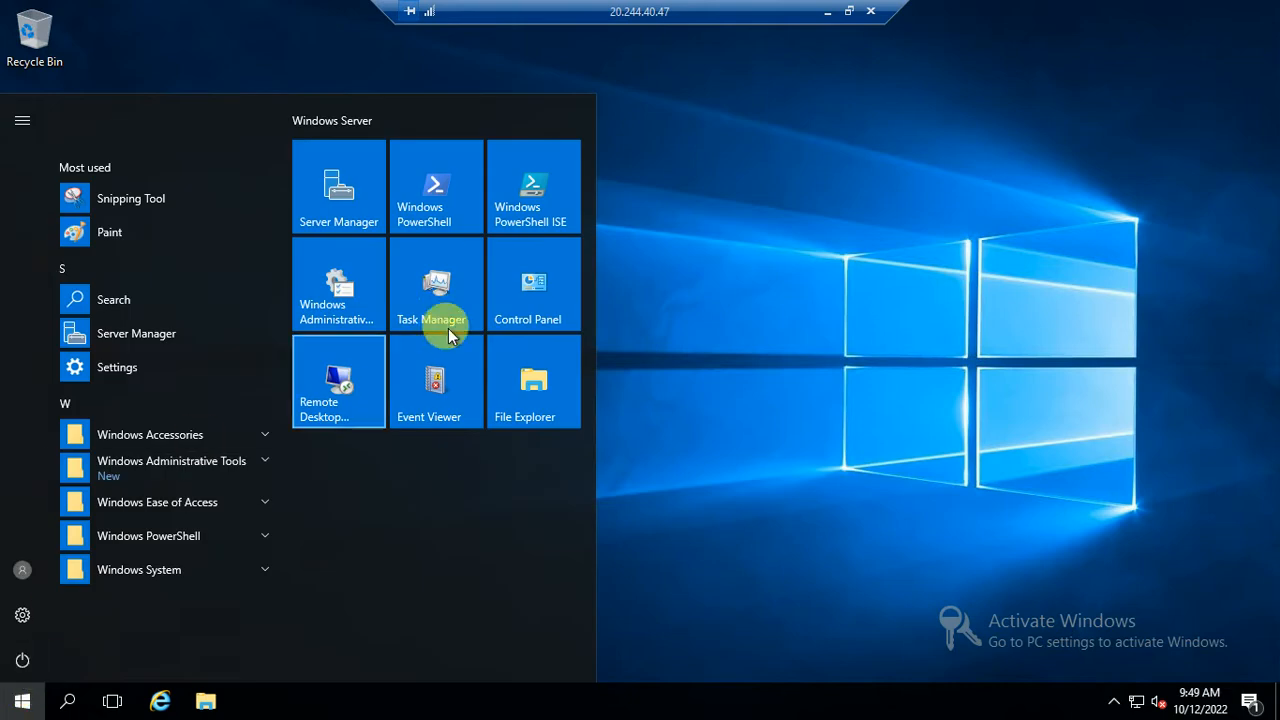
# Retarget Remote Desktop Connection from 10.0.0.6 to 10.0.0.5, then minimise the remote session
pyautogui.click(323, 409)
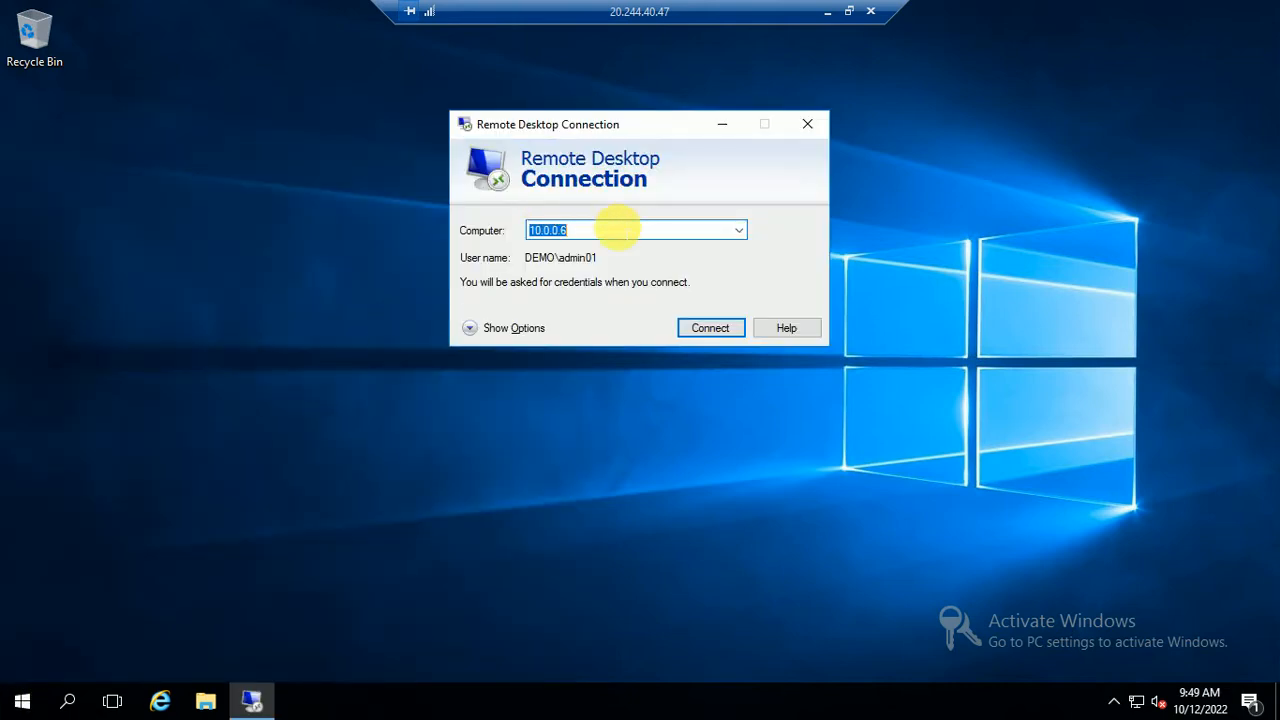
pyautogui.click(616, 229)
pyautogui.press('BackSpace')
pyautogui.write('5')
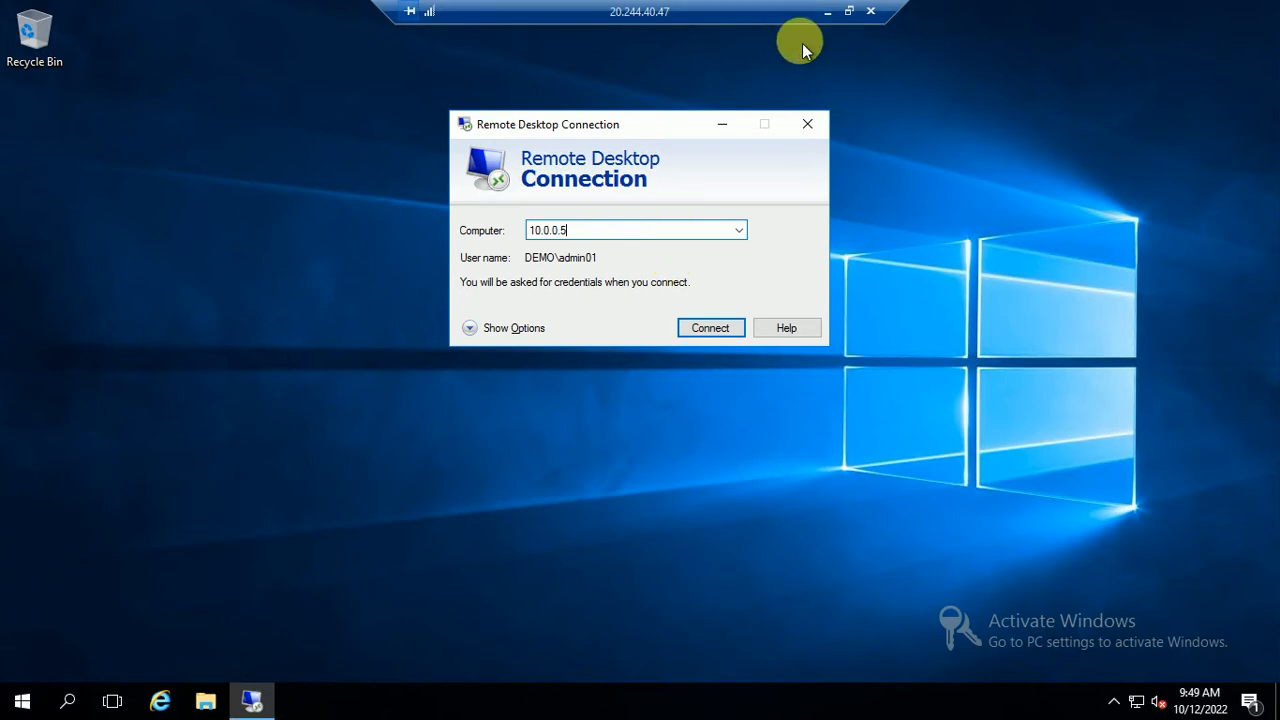
pyautogui.click(828, 12)
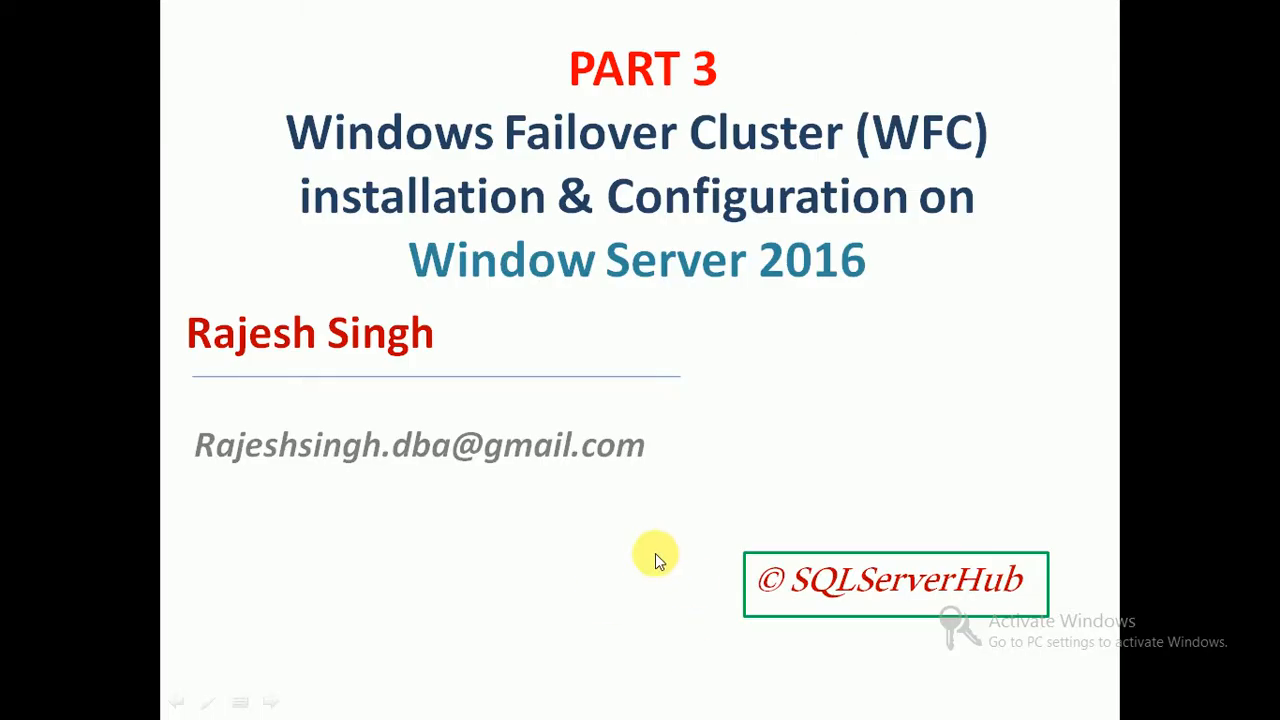
# Delete the 83,644 and 86,782 number lines from the Notepad server notes
pyautogui.press('super+f')
pyautogui.press('super+d')
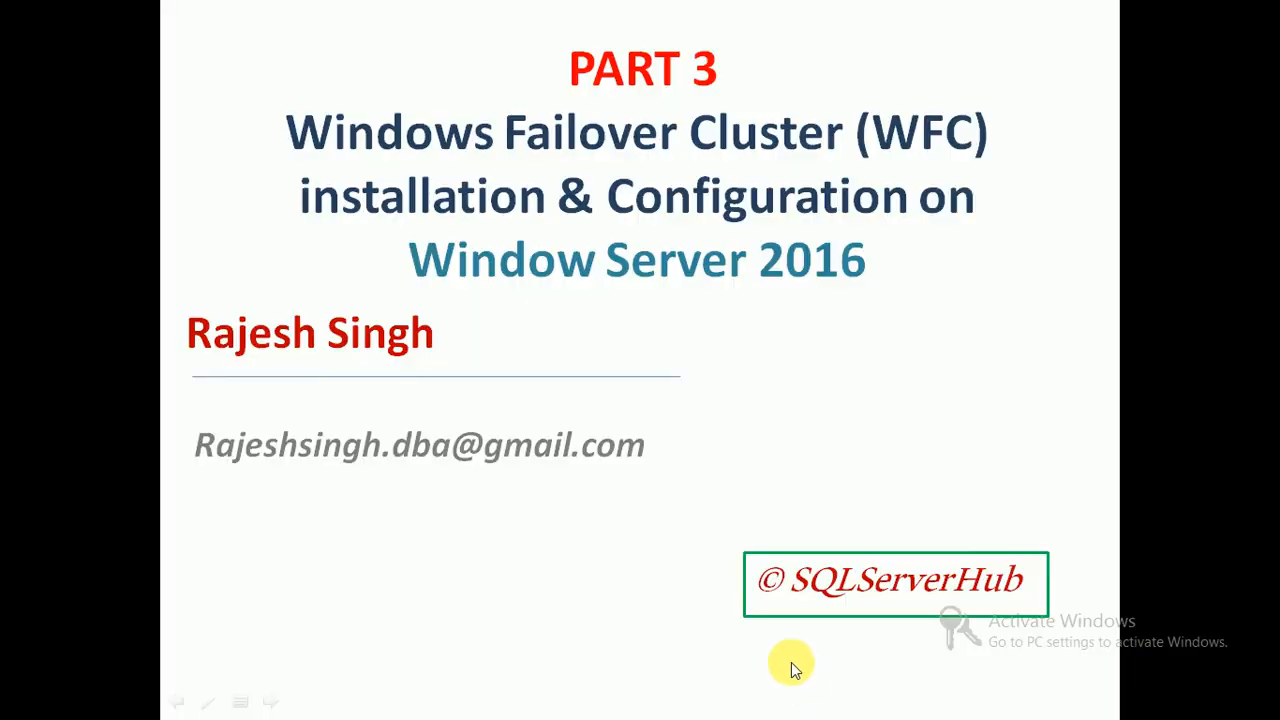
pyautogui.press('super+d')
pyautogui.click(623, 692)
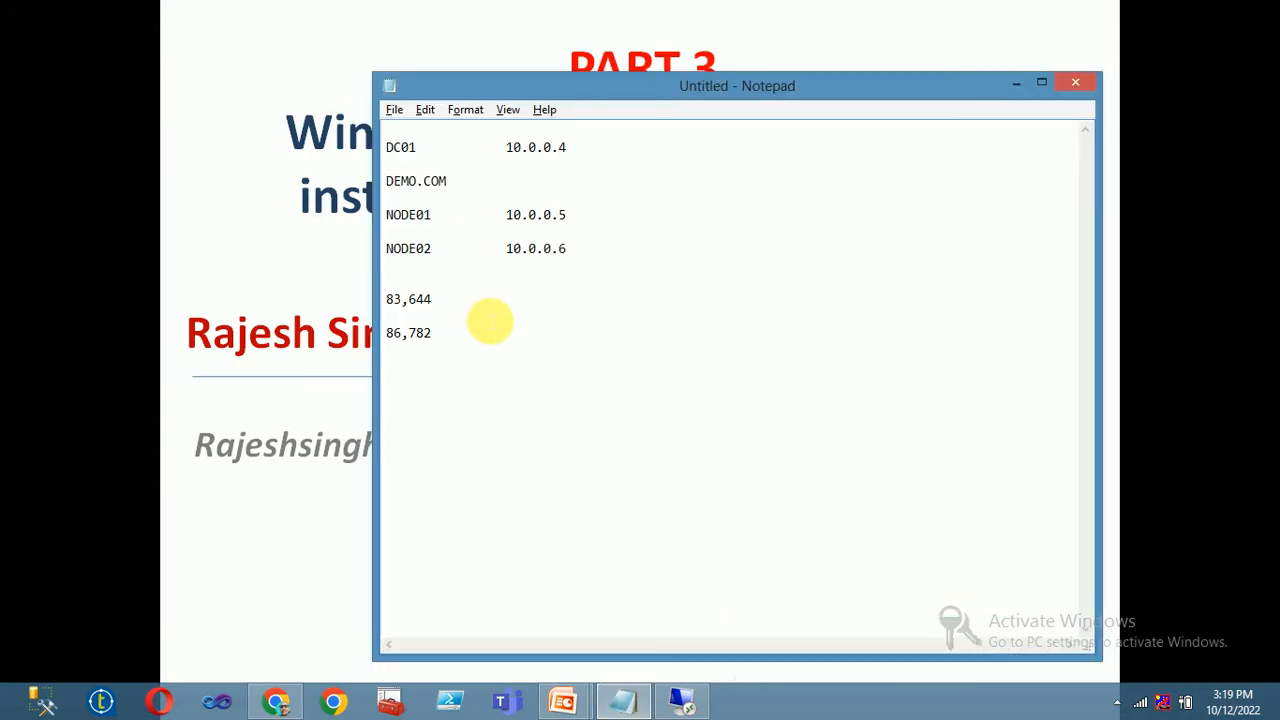
pyautogui.moveTo(466, 349); pyautogui.dragTo(368, 295)
pyautogui.press('Delete')
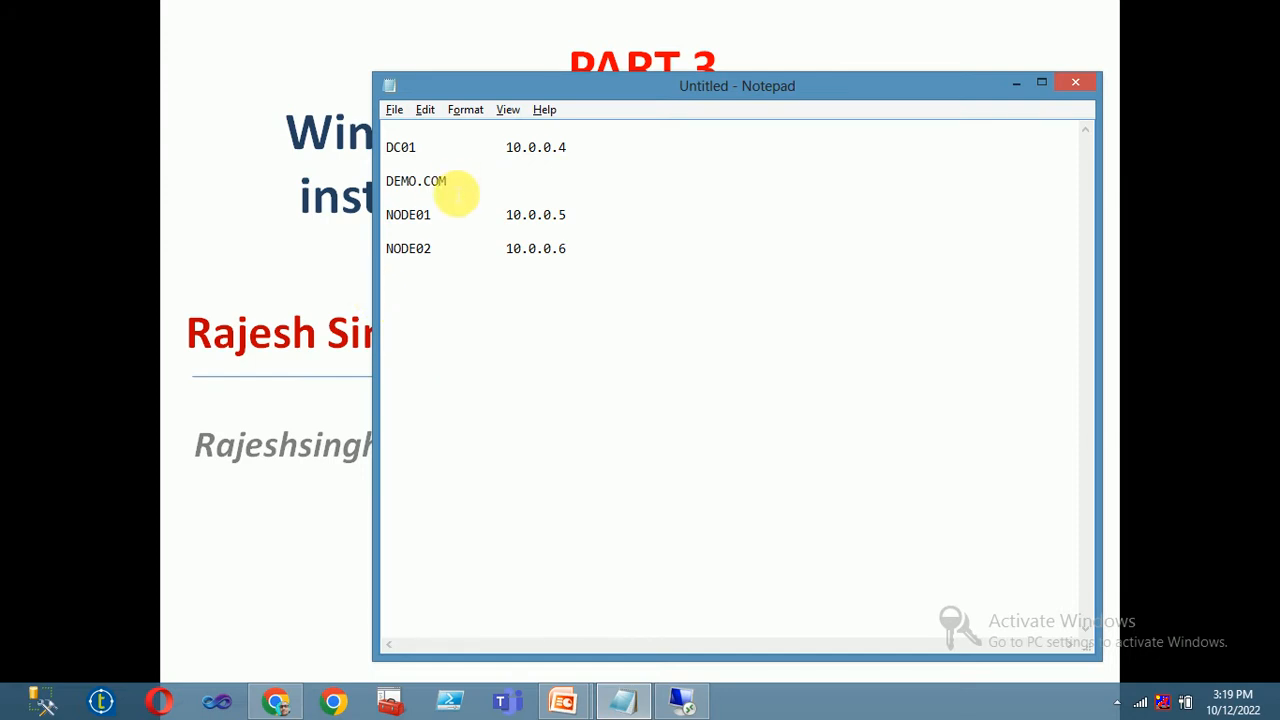
# Move the DEMO.COM line from the top to below the NODE01/NODE02 list
pyautogui.moveTo(452, 182); pyautogui.dragTo(580, 151)
pyautogui.click(494, 187)
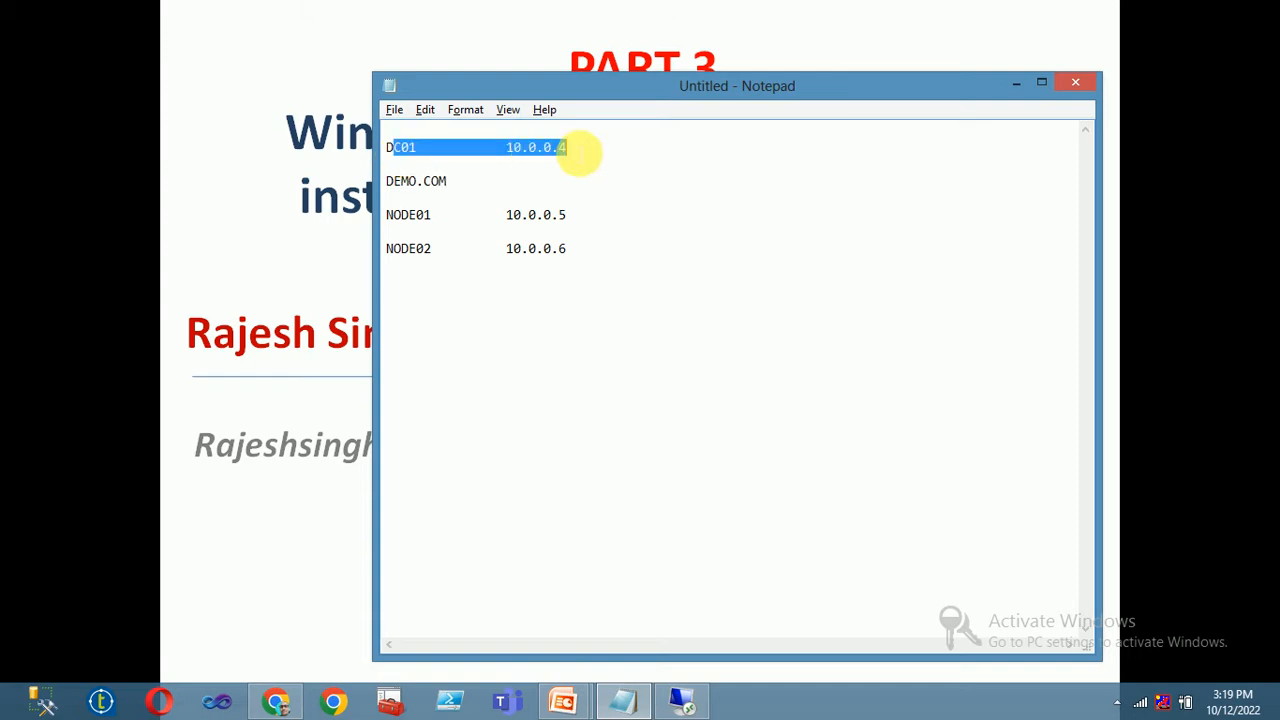
pyautogui.click(419, 172)
pyautogui.moveTo(404, 155); pyautogui.dragTo(412, 157)
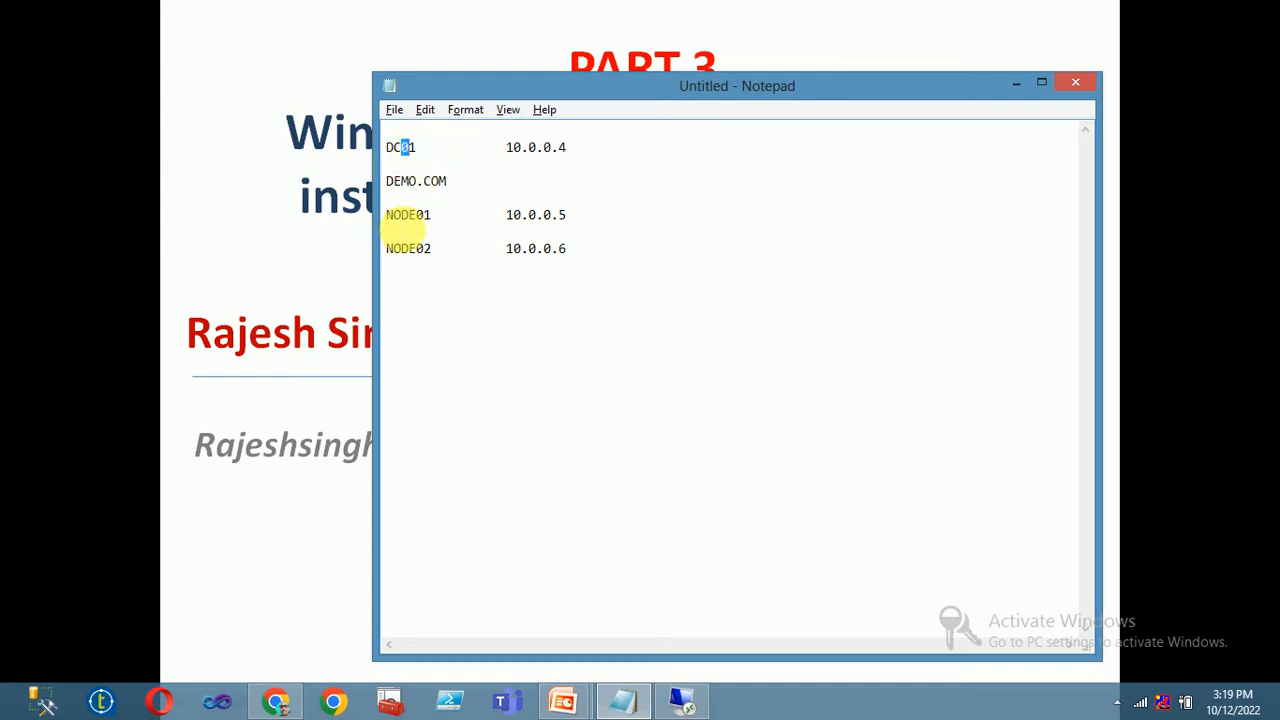
pyautogui.moveTo(388, 215); pyautogui.dragTo(471, 251)
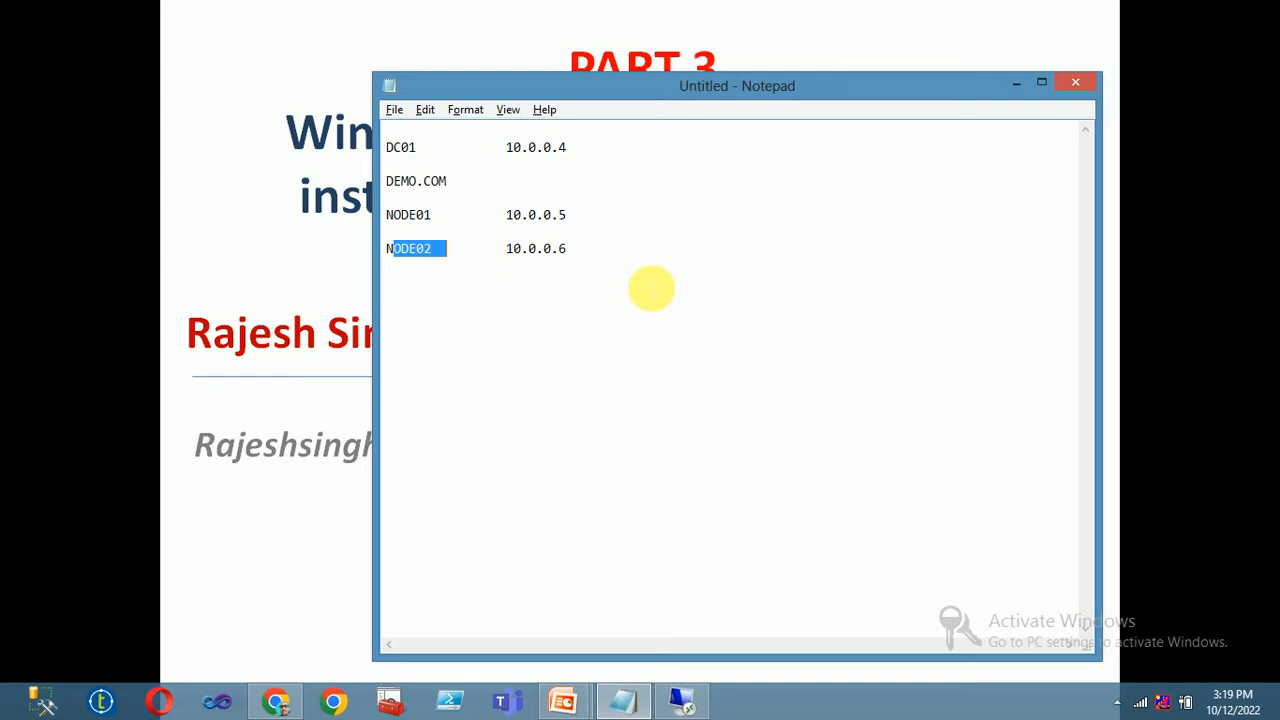
pyautogui.click(651, 289)
pyautogui.moveTo(508, 186); pyautogui.dragTo(300, 171)
pyautogui.write('x')
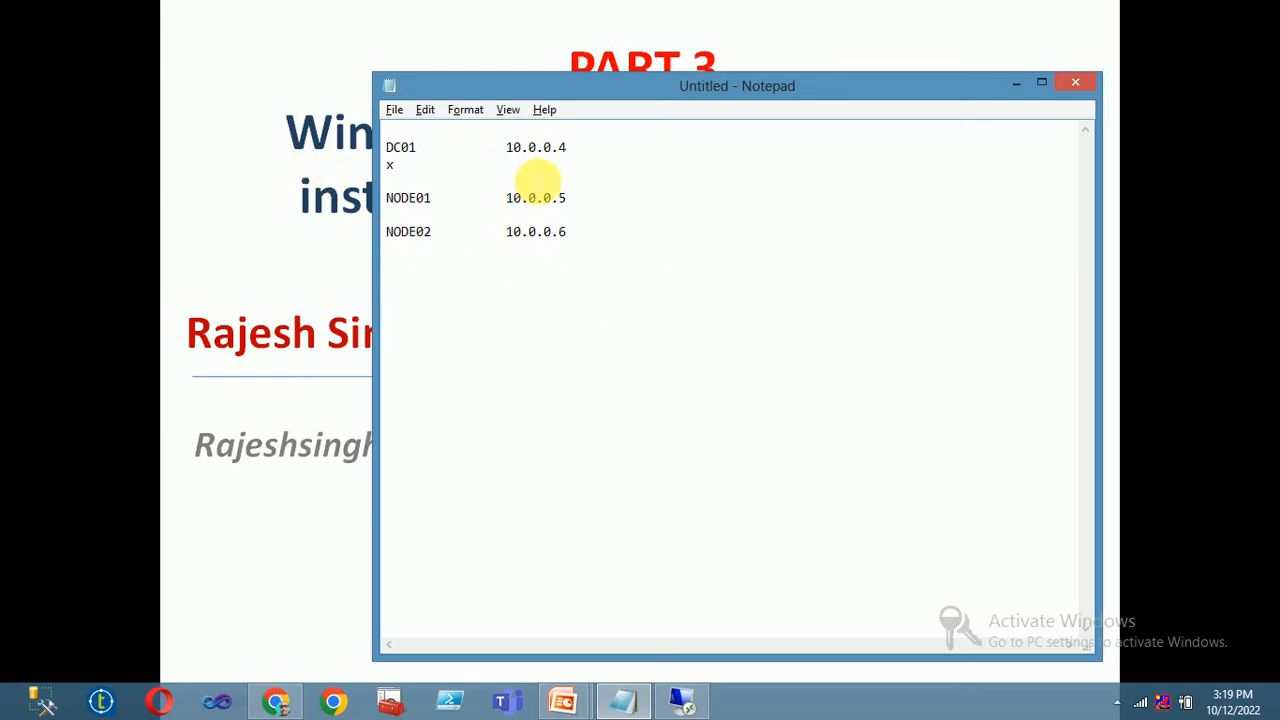
pyautogui.hotkey('ctrl', 'z')
pyautogui.hotkey('ctrl', 'c')
pyautogui.press('Delete')
pyautogui.press('Delete')
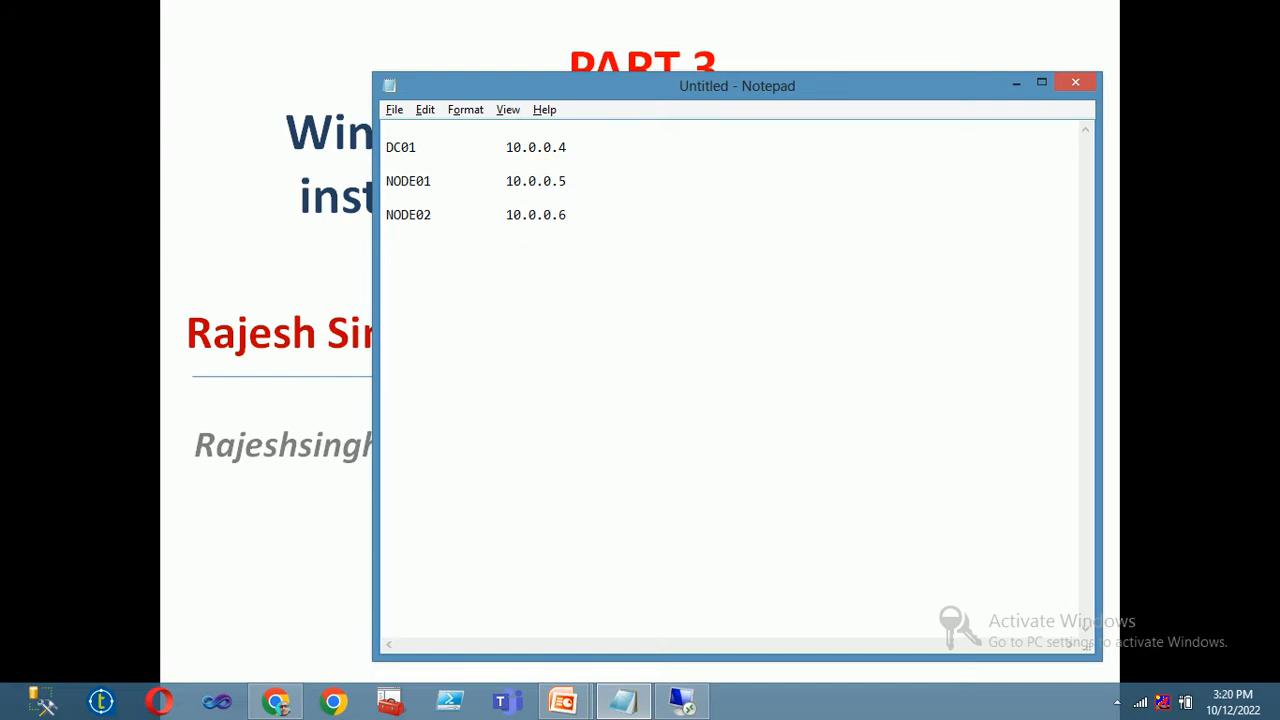
pyautogui.hotkey('ctrl', 'v')
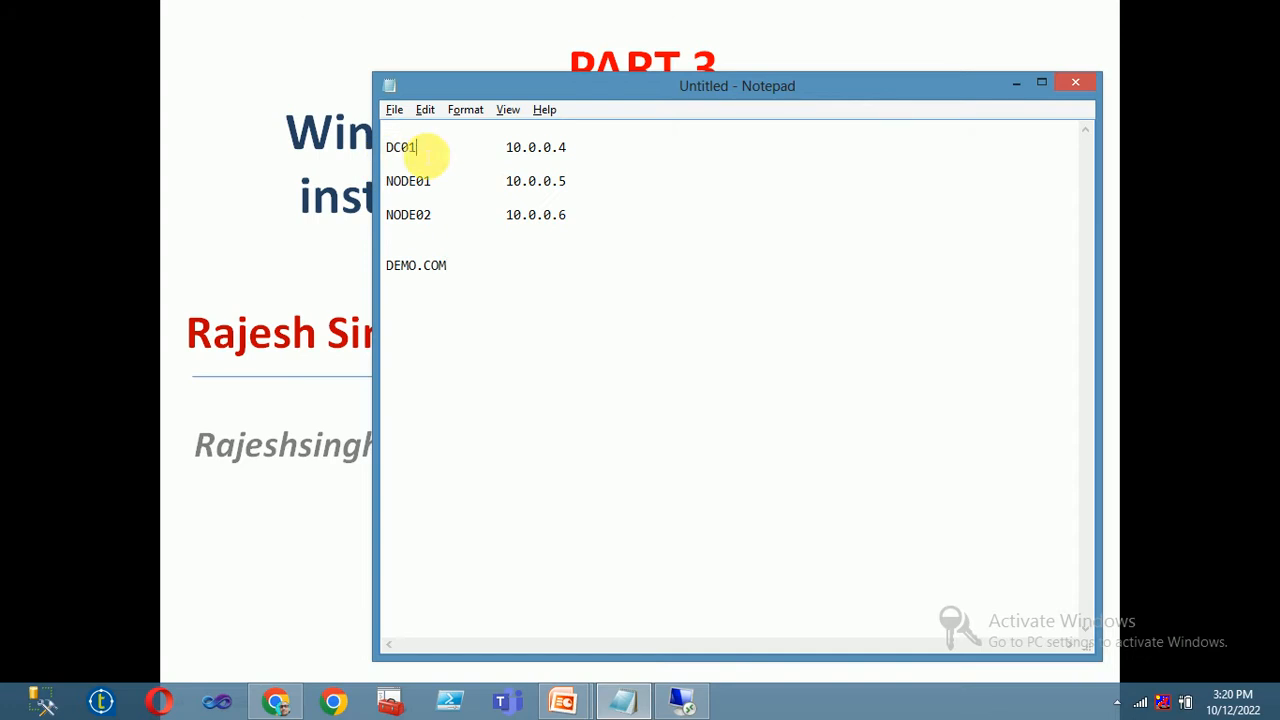
# Review the DC01, node and DEMO.COM lines, then return to the title slide and desktop
pyautogui.moveTo(426, 155); pyautogui.dragTo(363, 154)
pyautogui.moveTo(449, 268); pyautogui.dragTo(390, 272)
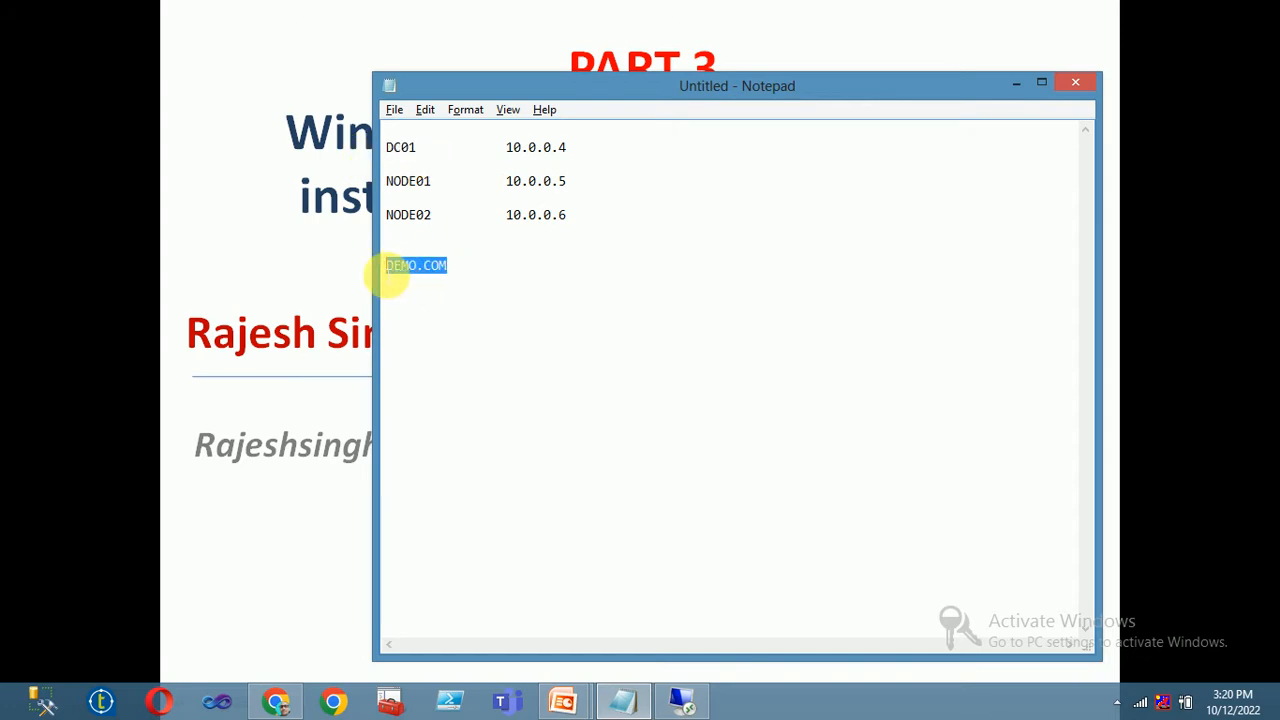
pyautogui.click(458, 266)
pyautogui.moveTo(597, 217); pyautogui.dragTo(446, 220)
pyautogui.click(443, 196)
pyautogui.click(416, 158)
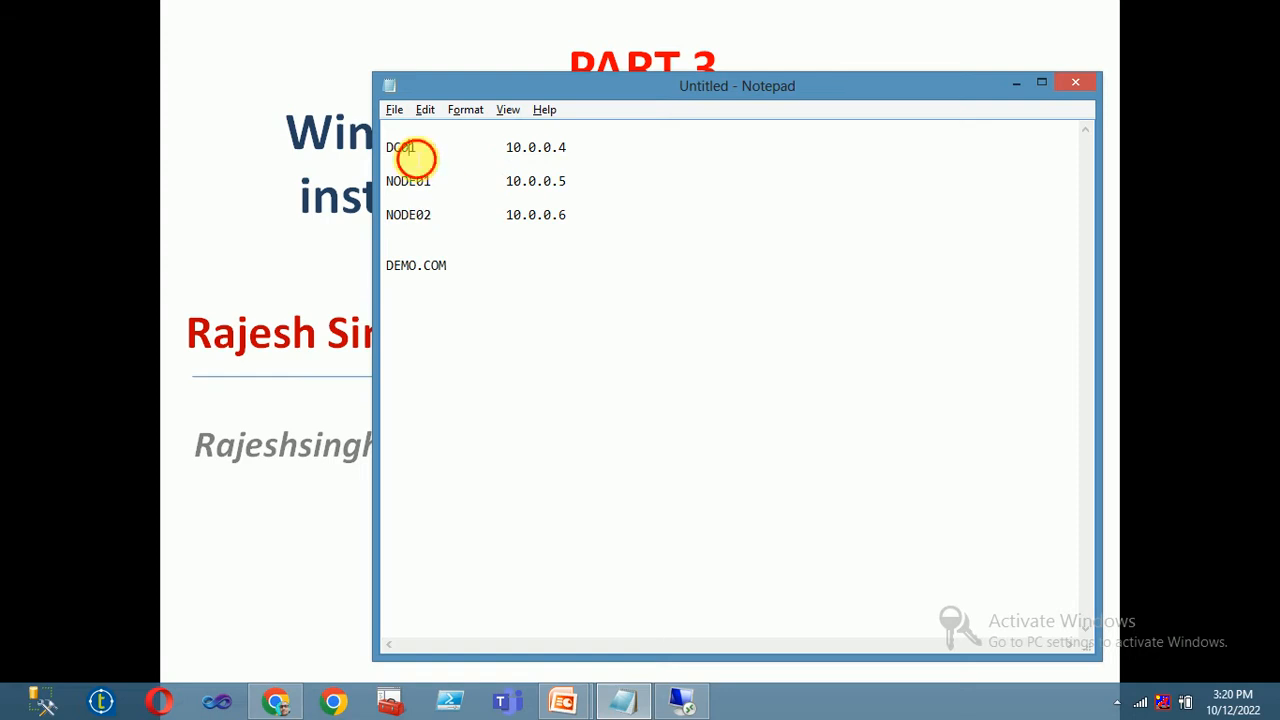
pyautogui.click(488, 266)
pyautogui.moveTo(488, 266); pyautogui.dragTo(384, 271)
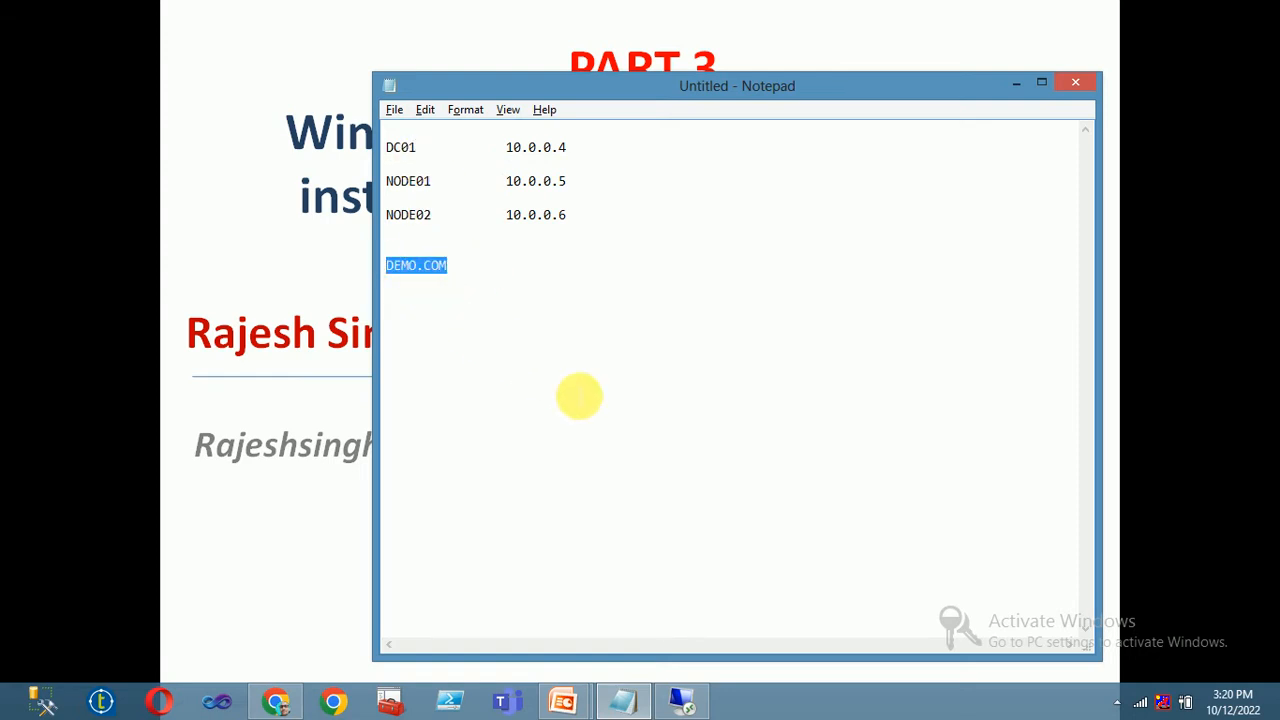
pyautogui.click(302, 521)
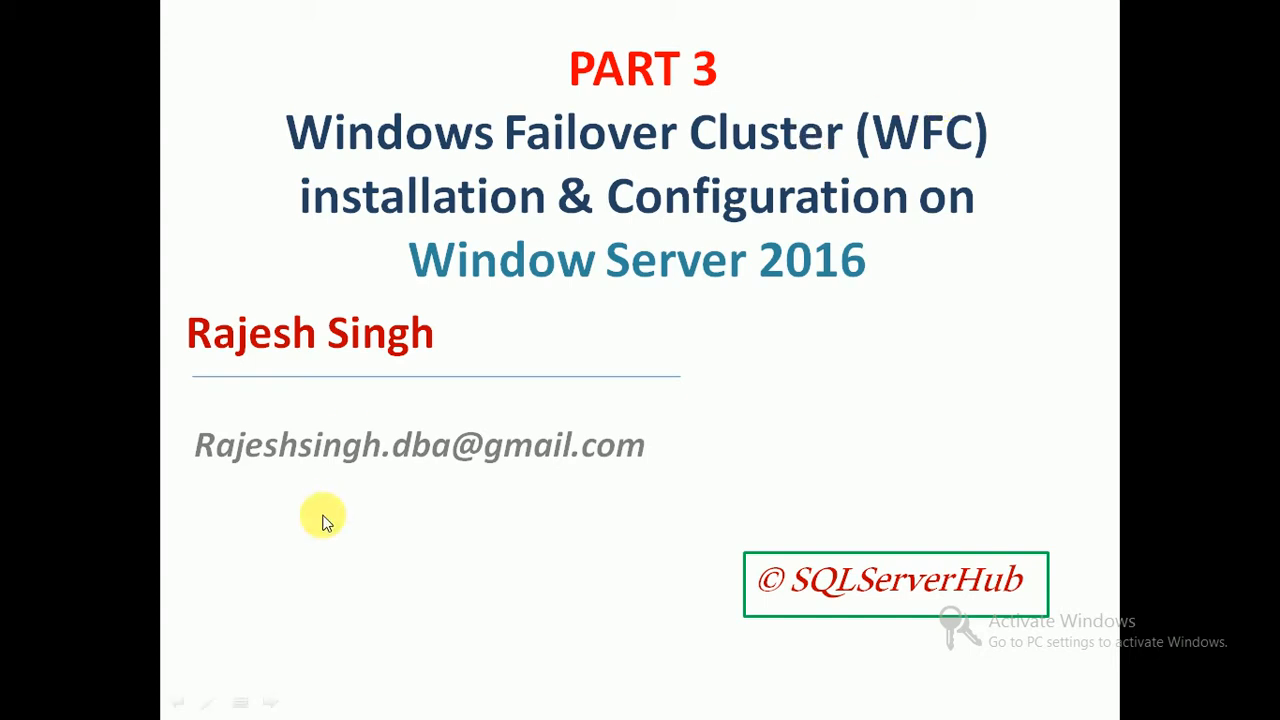
pyautogui.press('super+d')
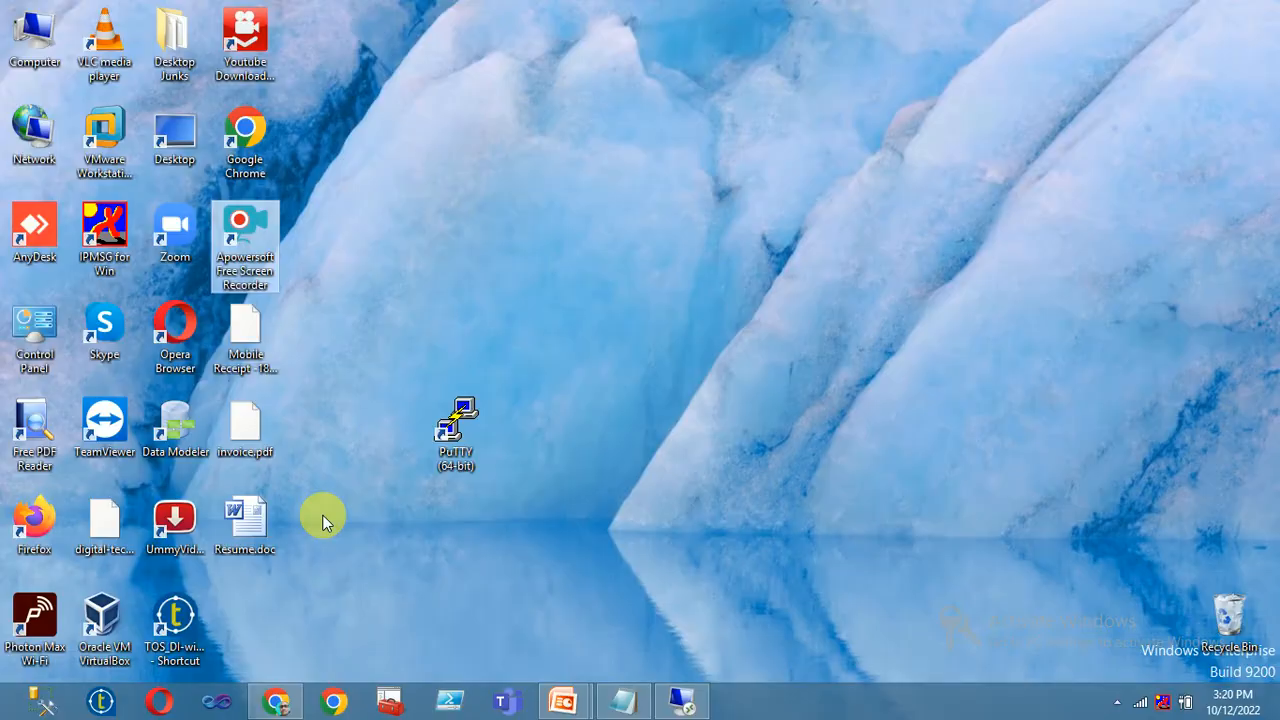
# Start connecting to 10.0.0.5 and choose to sign in with a different account
pyautogui.click(679, 703)
pyautogui.click(605, 231)
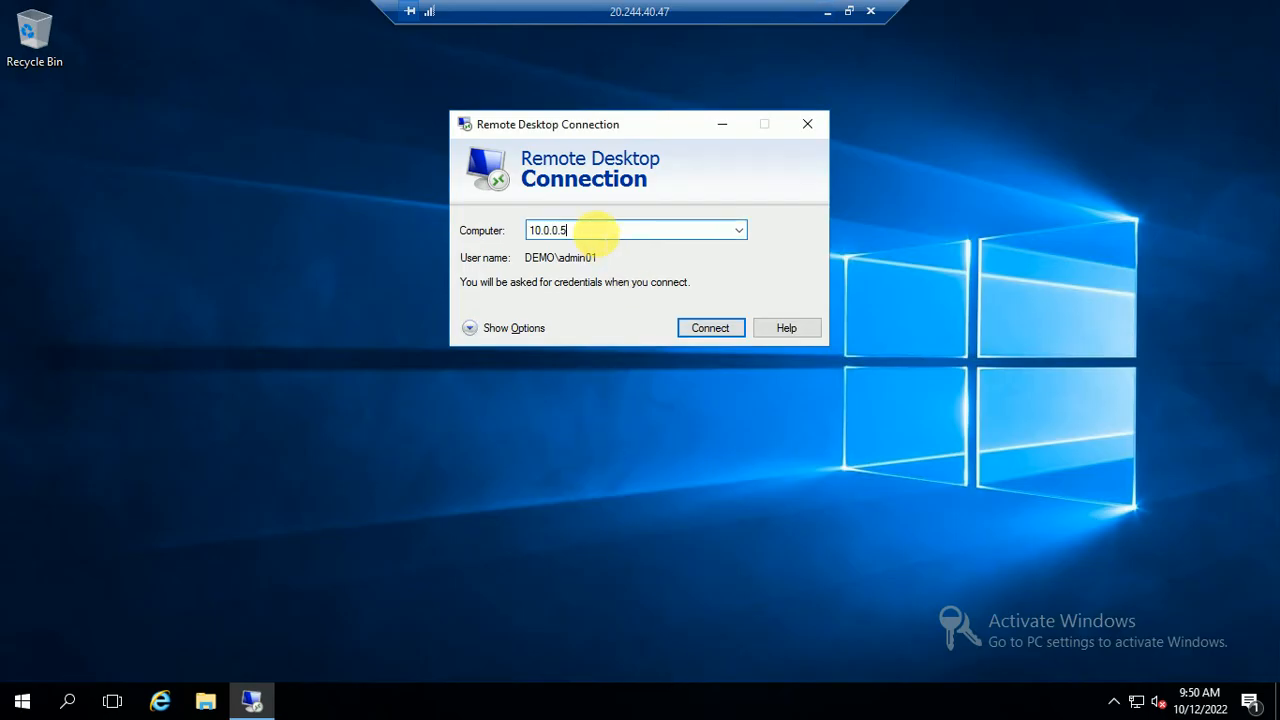
pyautogui.click(718, 332)
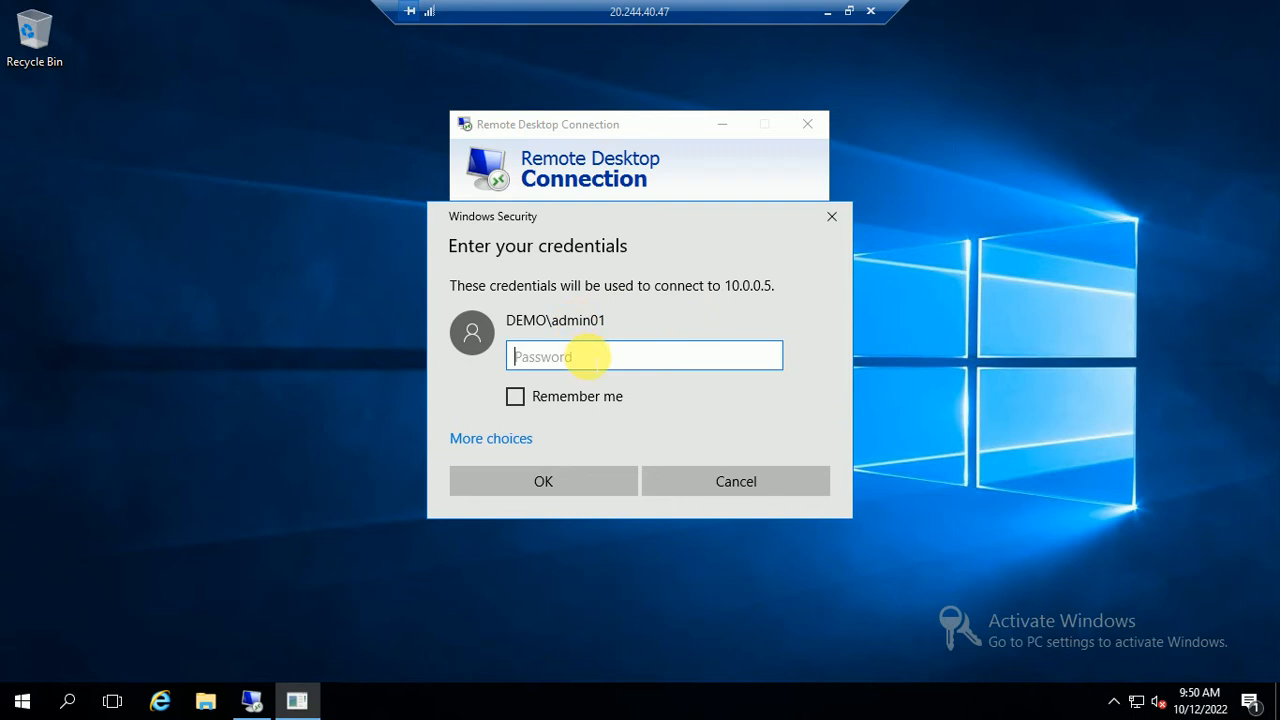
pyautogui.write('Pa')
pyautogui.click(529, 441)
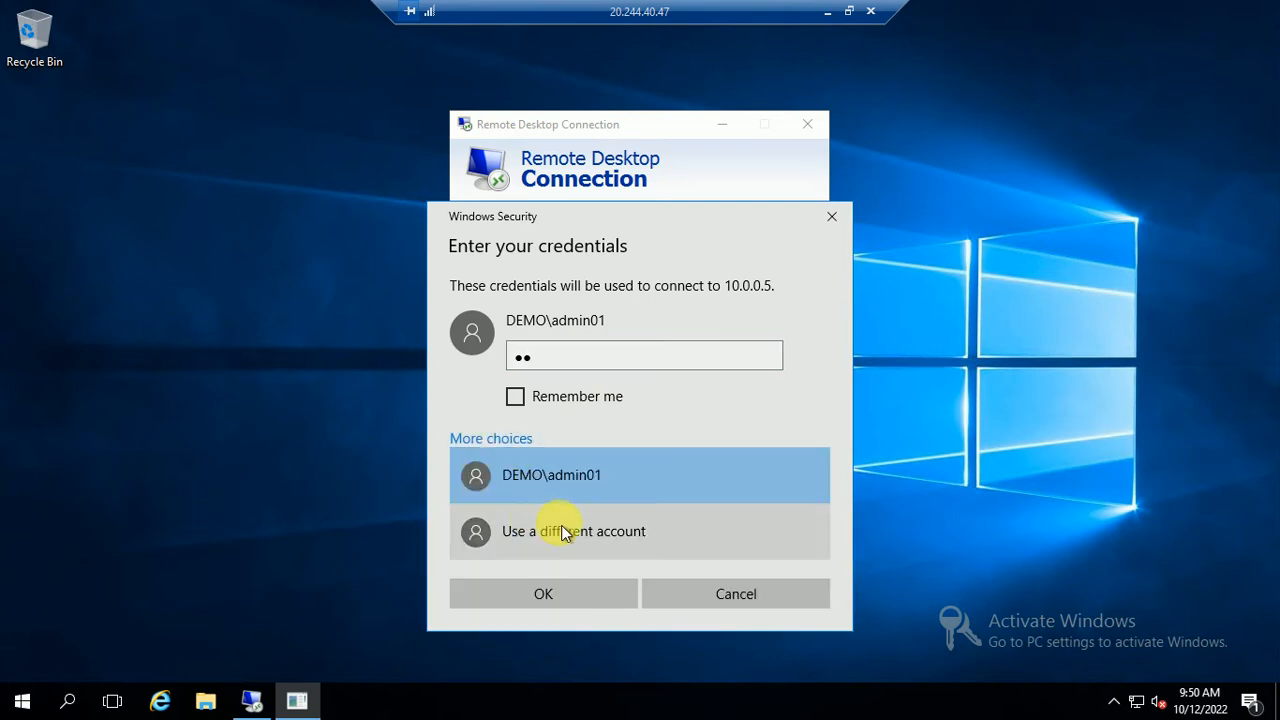
pyautogui.click(561, 530)
# Sign in as the demo.com domain admin with its password and accept the certificate permanently
pyautogui.write('ad')
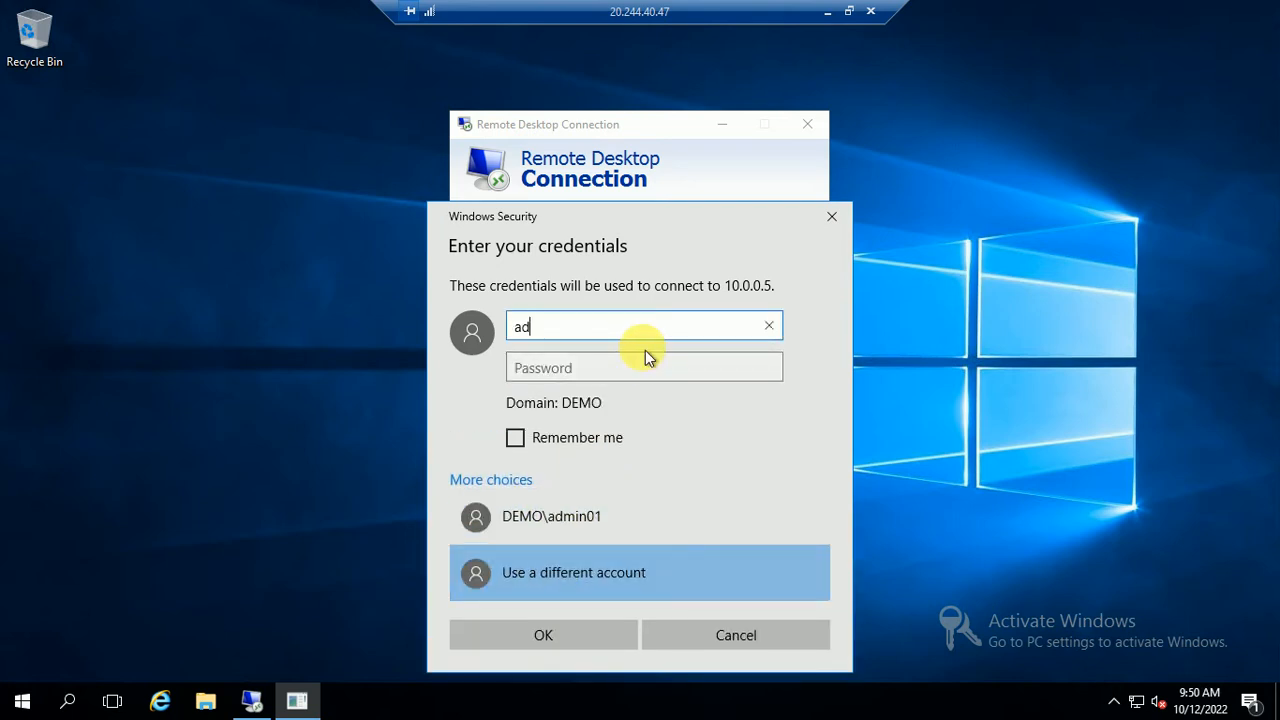
pyautogui.write('min')
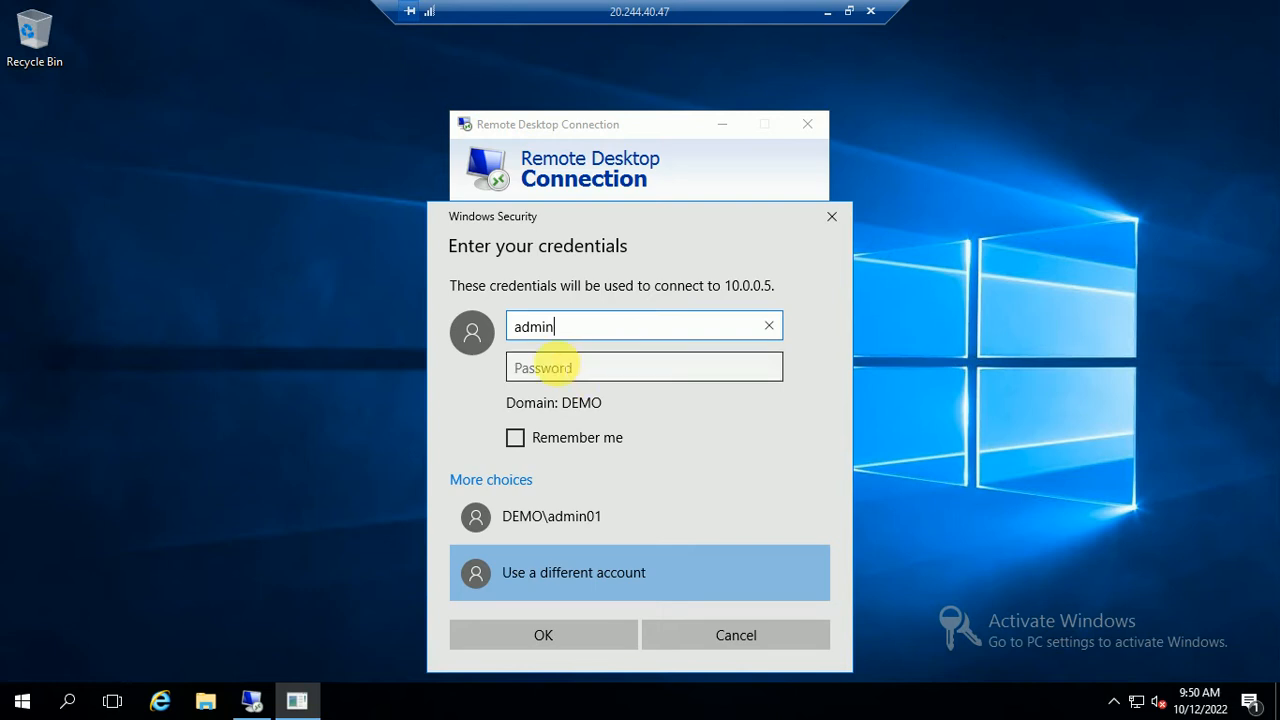
pyautogui.doubleClick(528, 326)
pyautogui.write('demo.com')
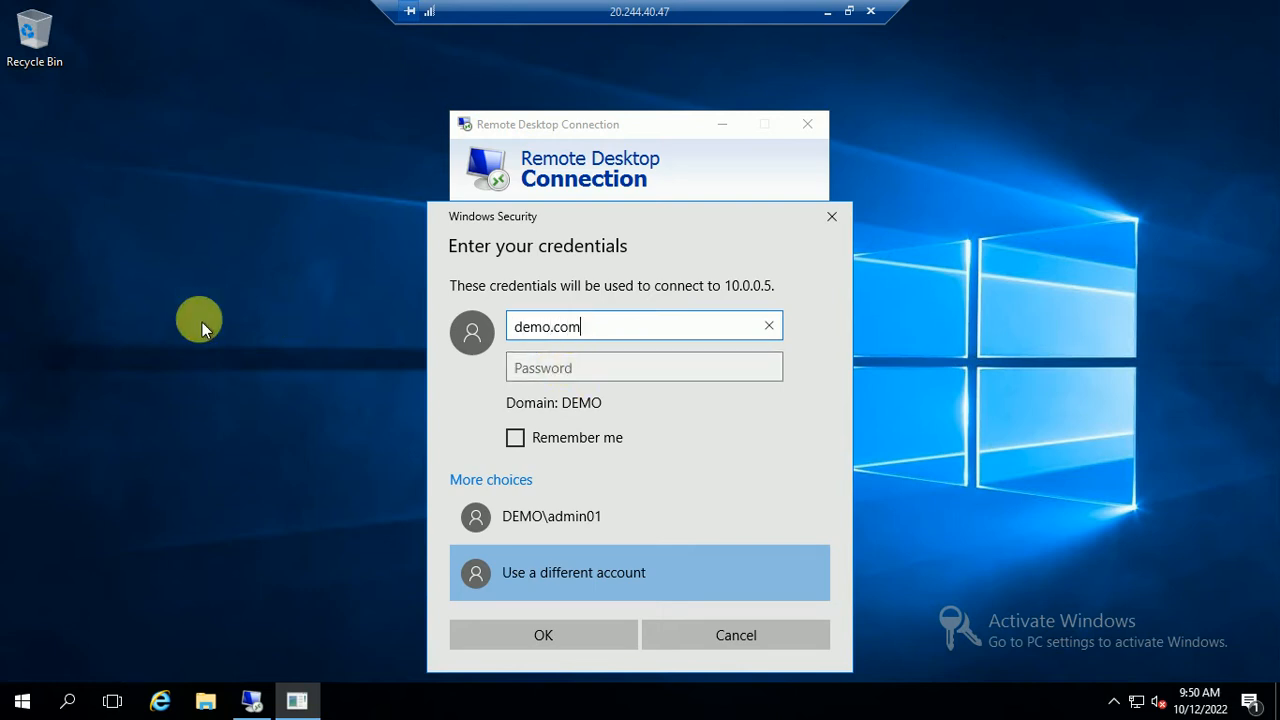
pyautogui.write('\\admin')
pyautogui.press('Tab')
pyautogui.write('*')
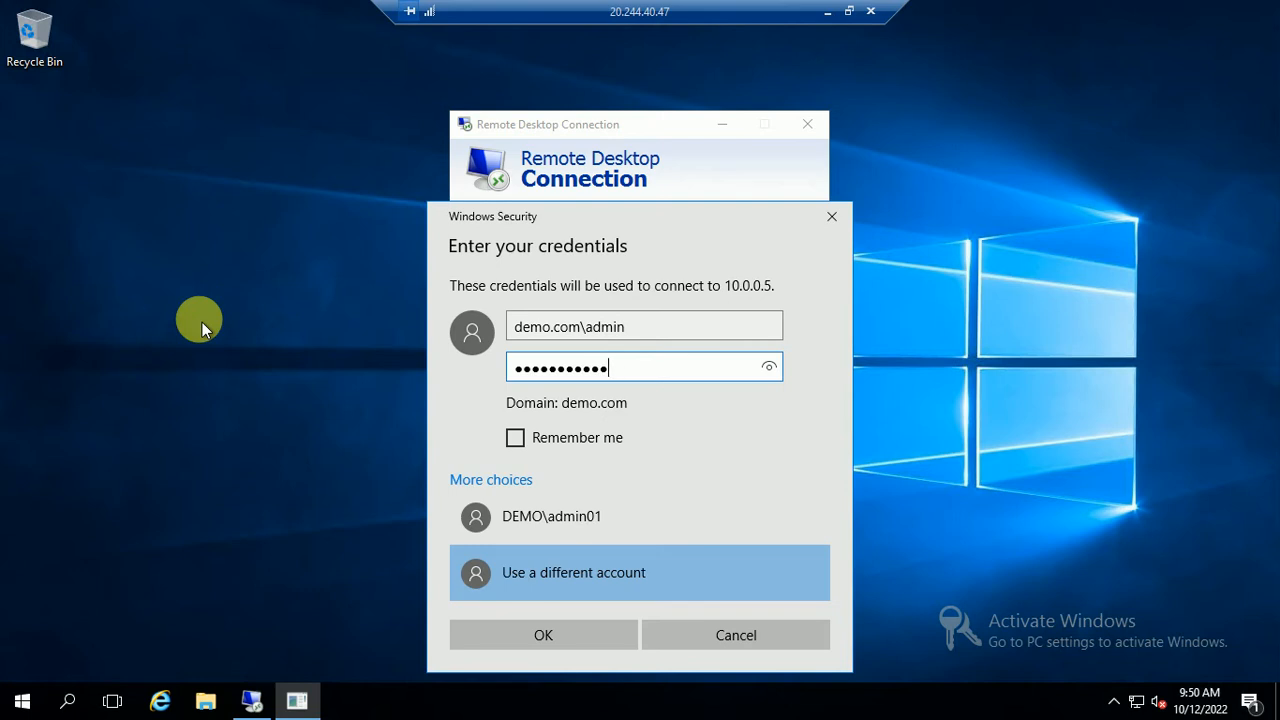
pyautogui.press('Return')
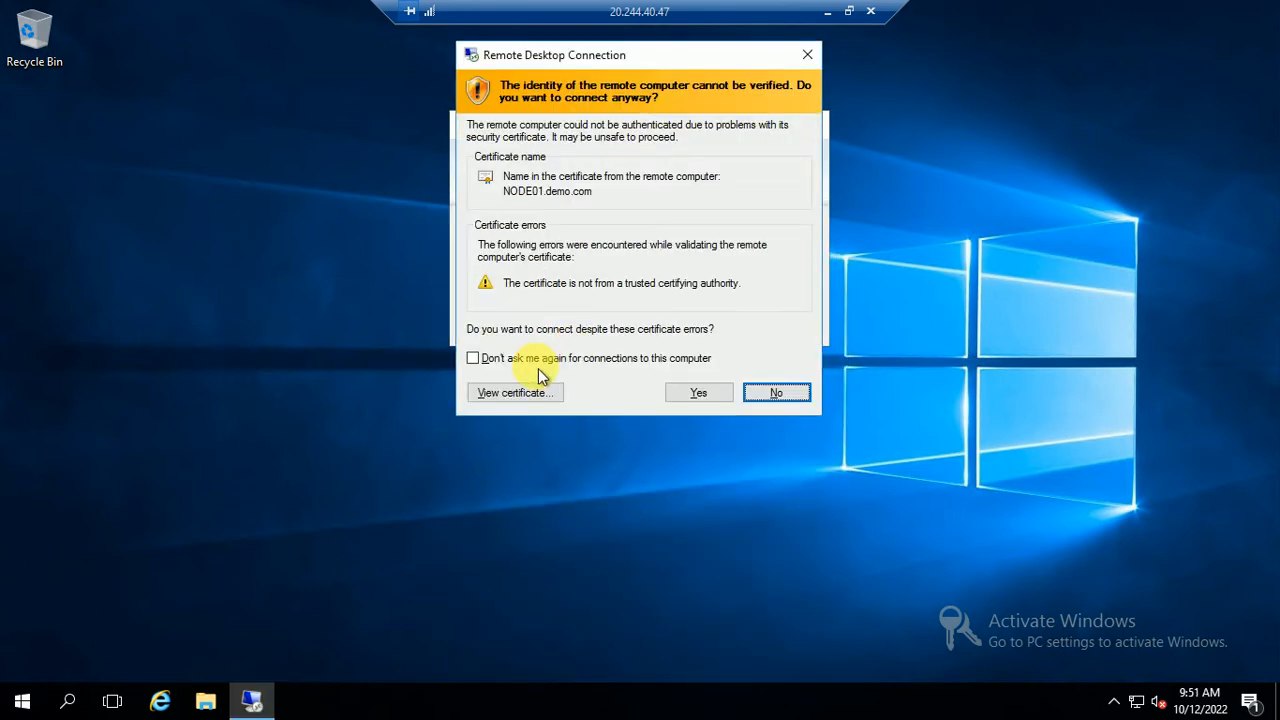
pyautogui.click(527, 359)
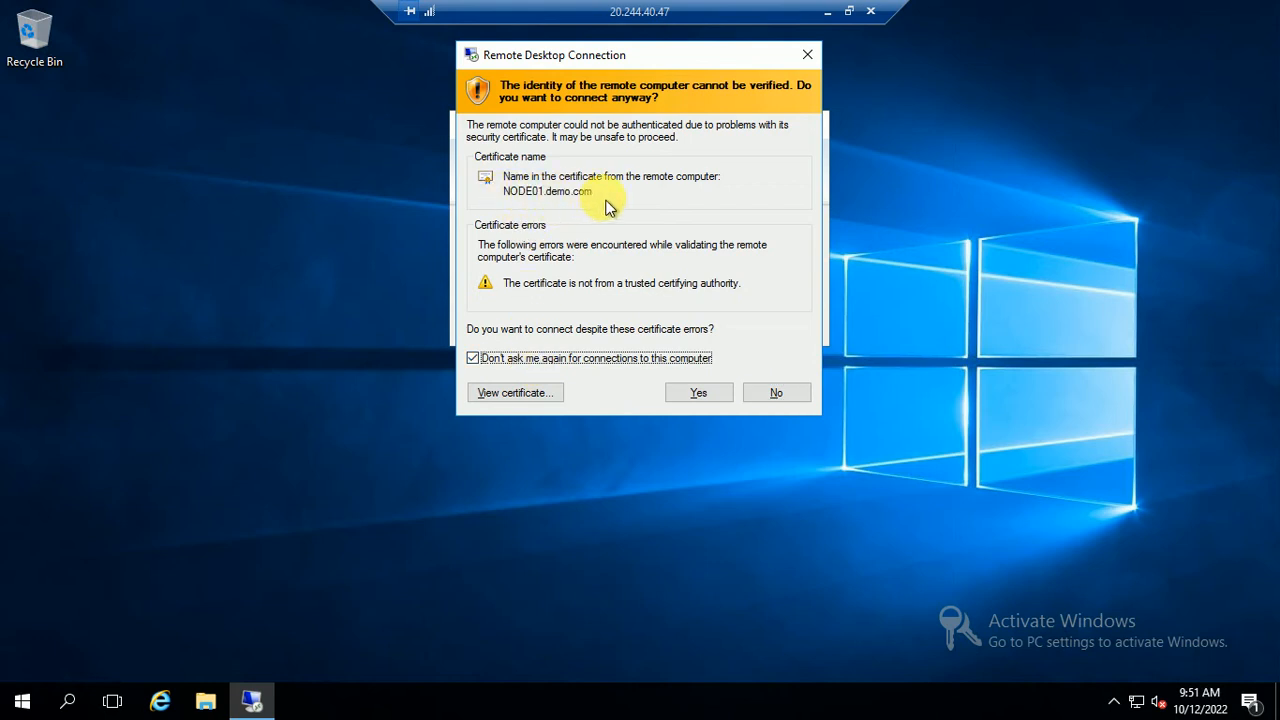
pyautogui.click(706, 395)
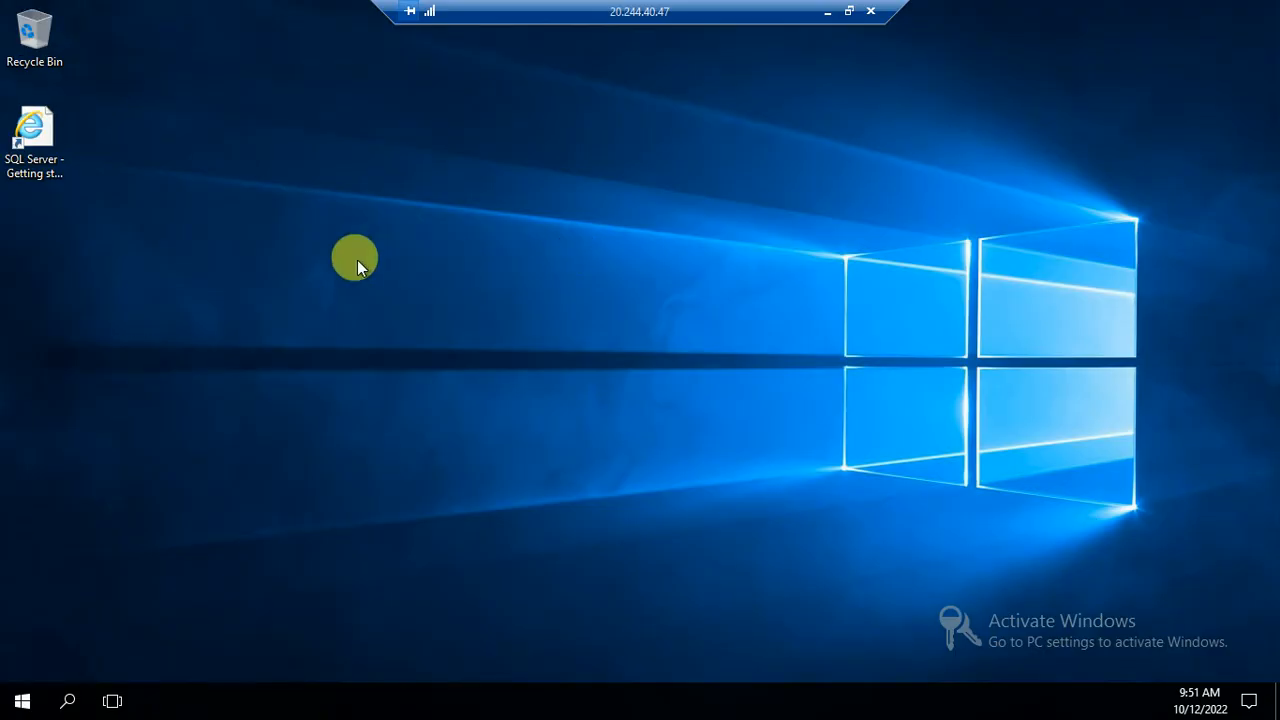
# Refresh the remote server's desktop from its right-click menu
pyautogui.click(21, 703)
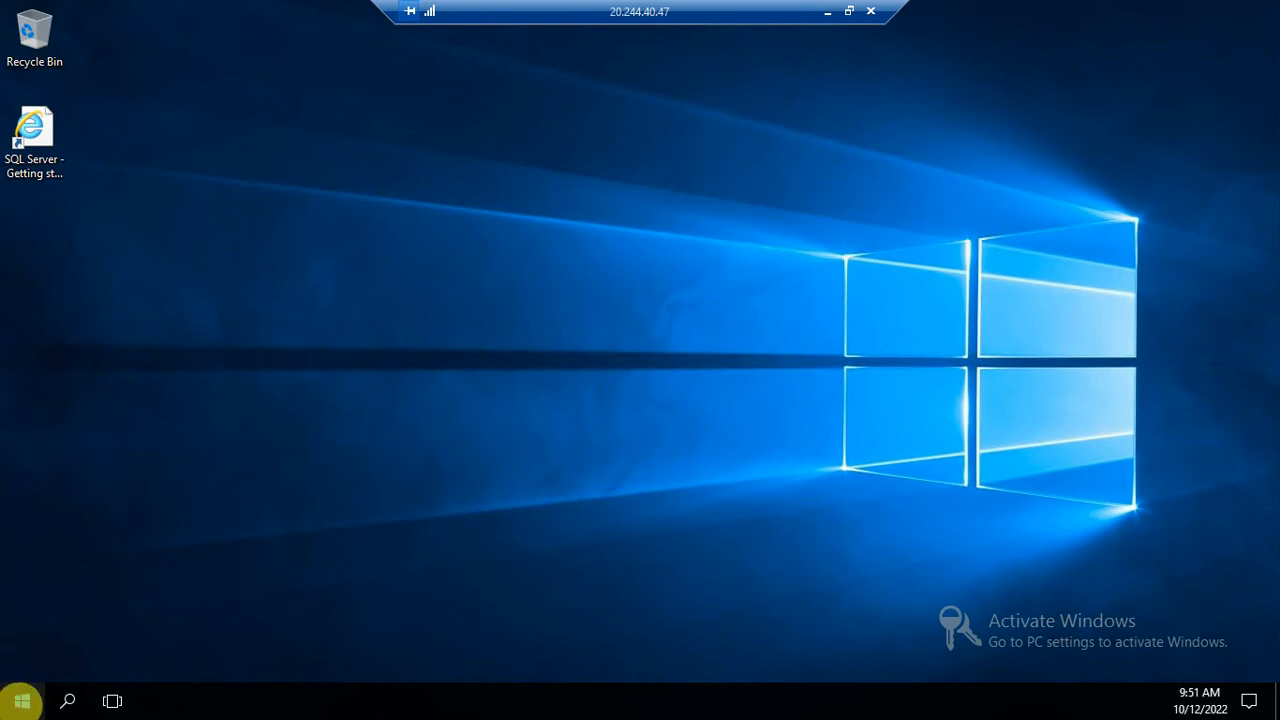
pyautogui.rightClick(443, 349)
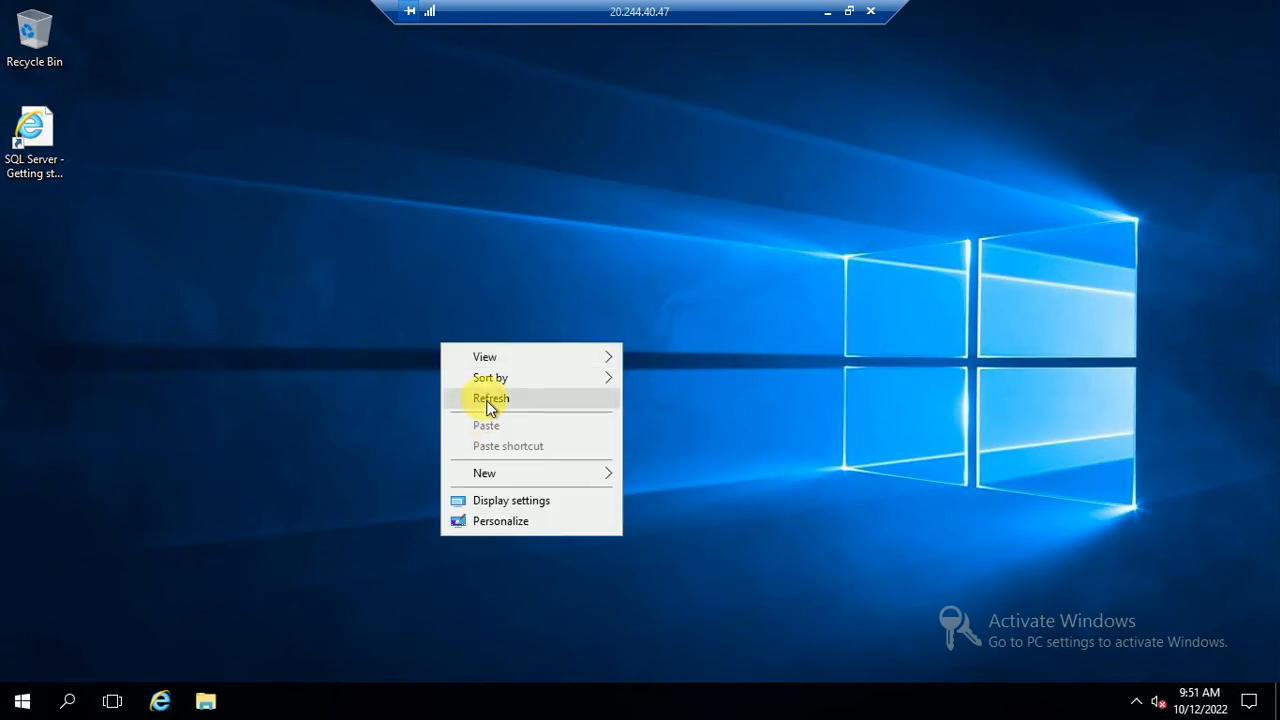
pyautogui.click(484, 397)
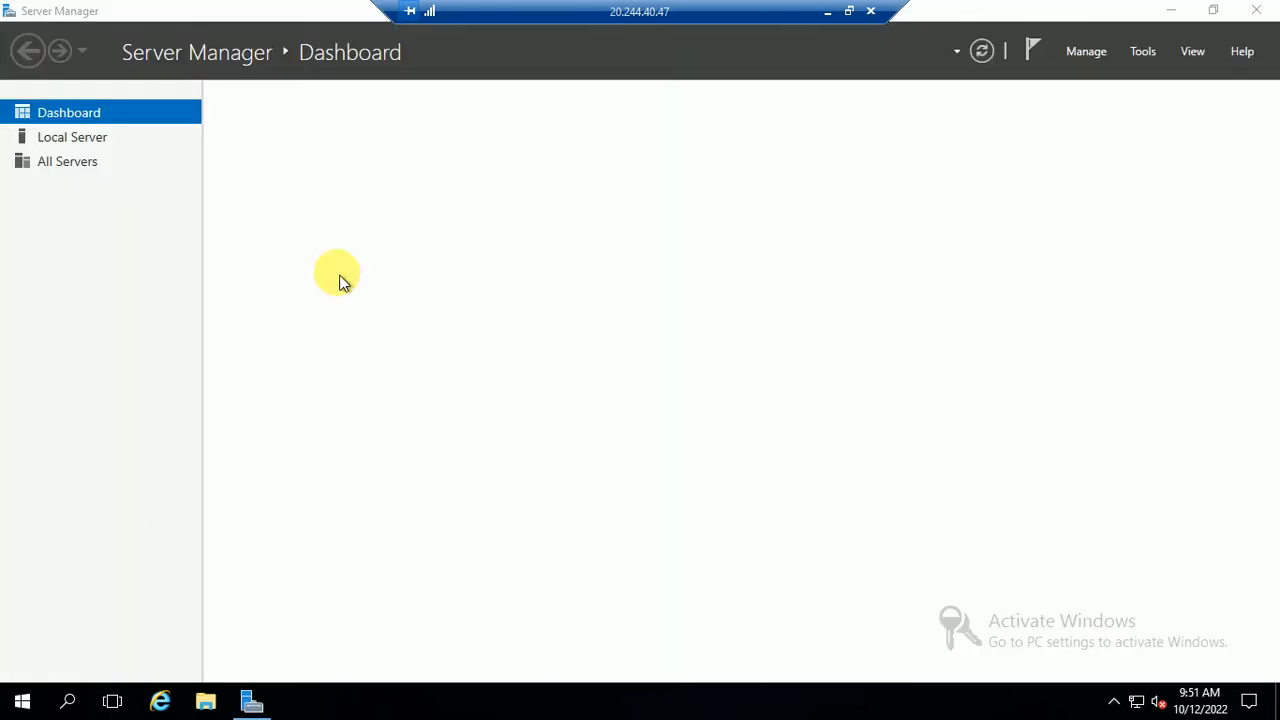
# Close Server Manager and relaunch it from its Start menu tile
pyautogui.click(1256, 10)
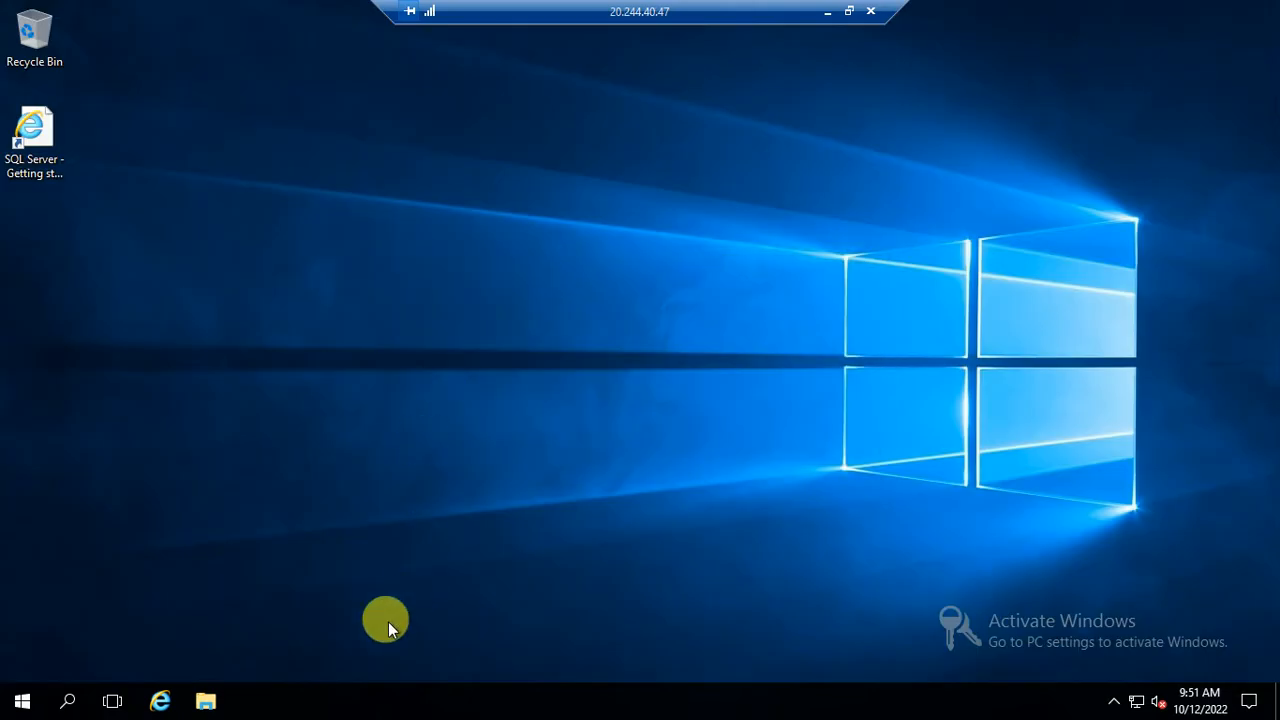
pyautogui.click(20, 699)
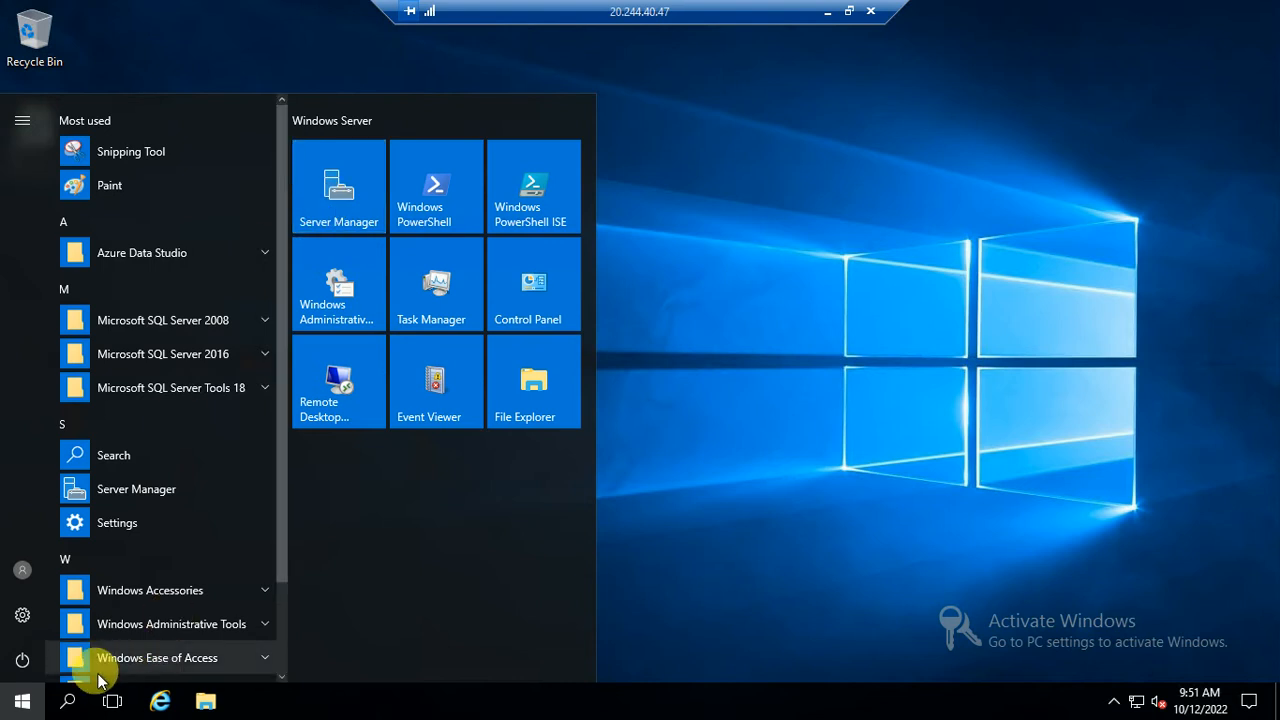
pyautogui.click(22, 700)
pyautogui.click(20, 700)
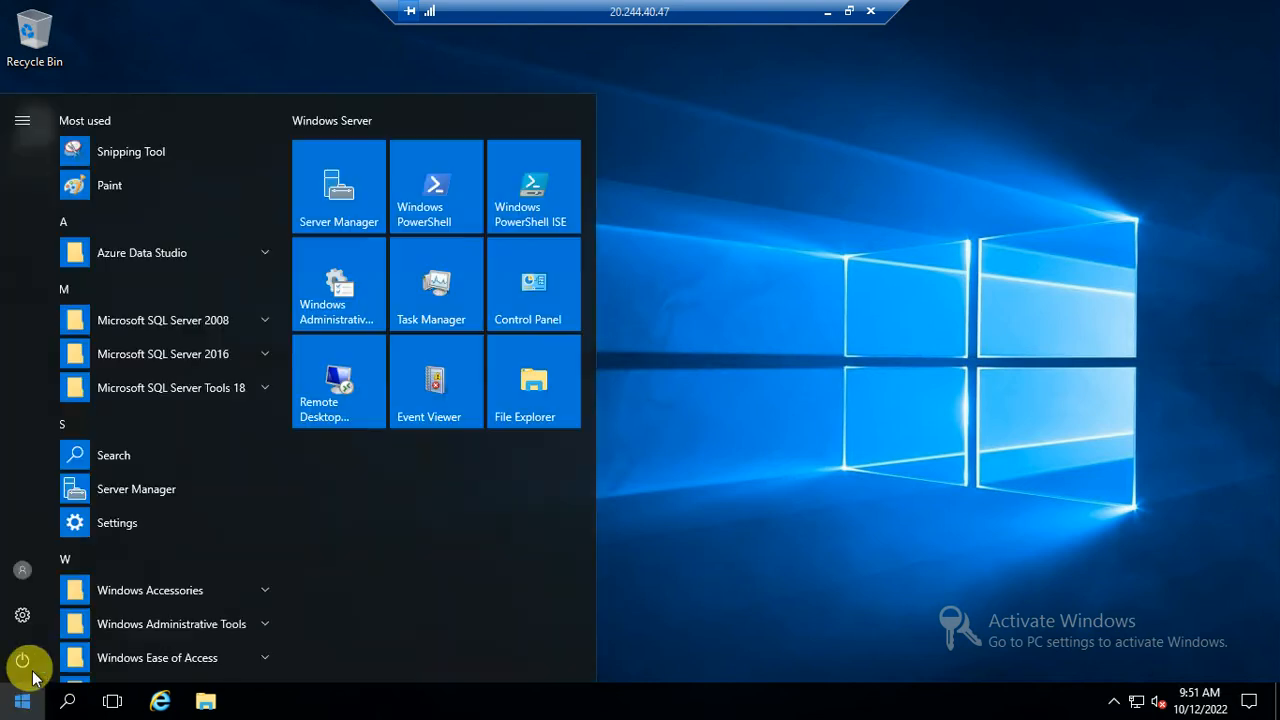
pyautogui.click(343, 208)
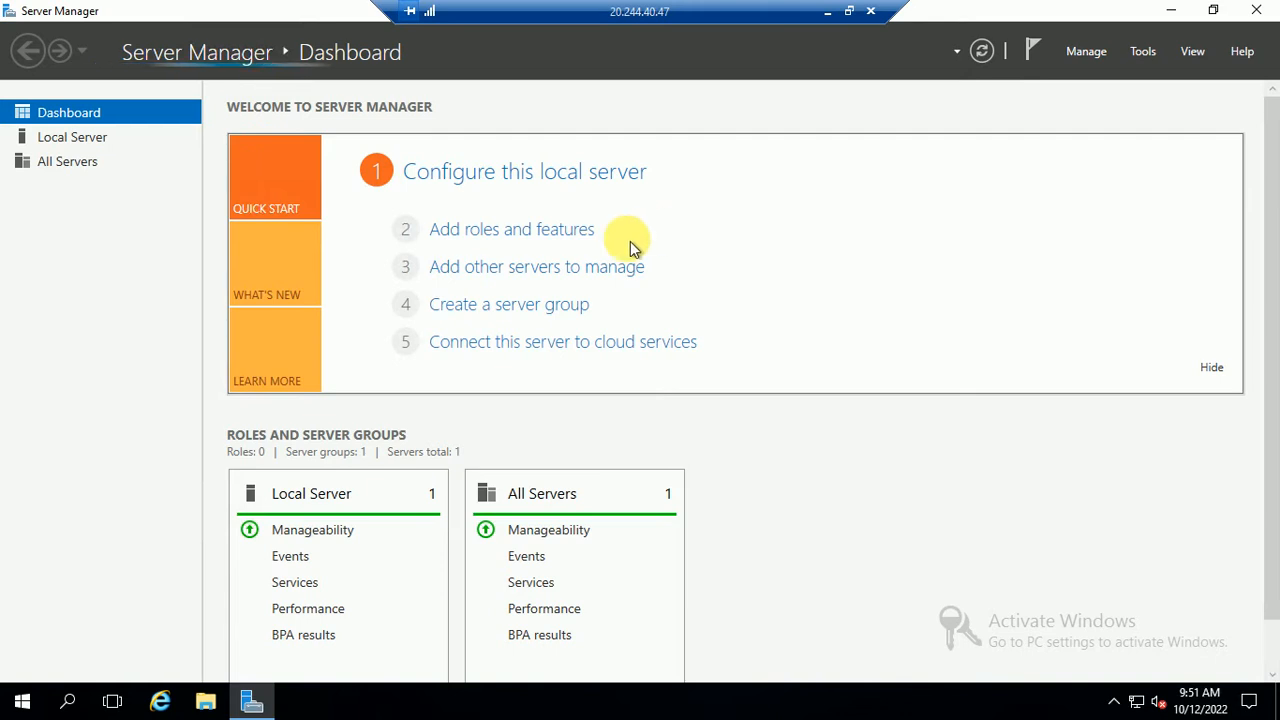
# In Add Roles and Features for NODE01, select Failover Clustering with its management tools
pyautogui.click(508, 237)
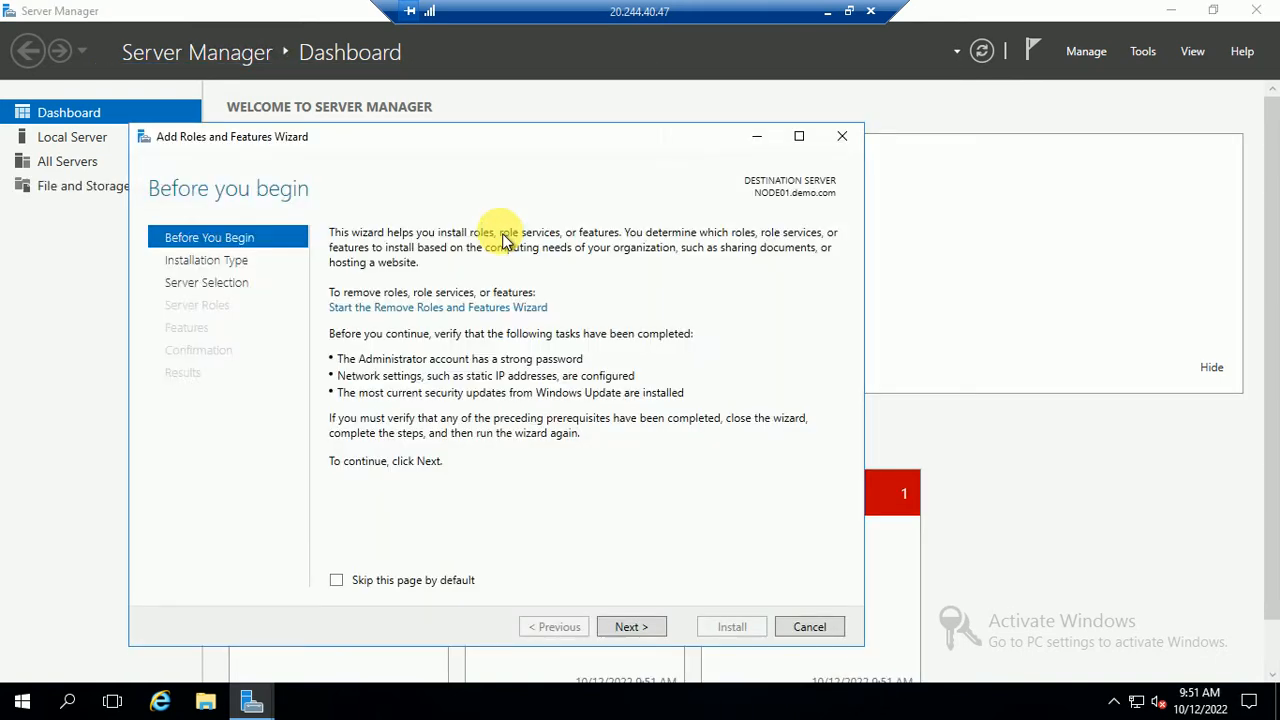
pyautogui.click(631, 626)
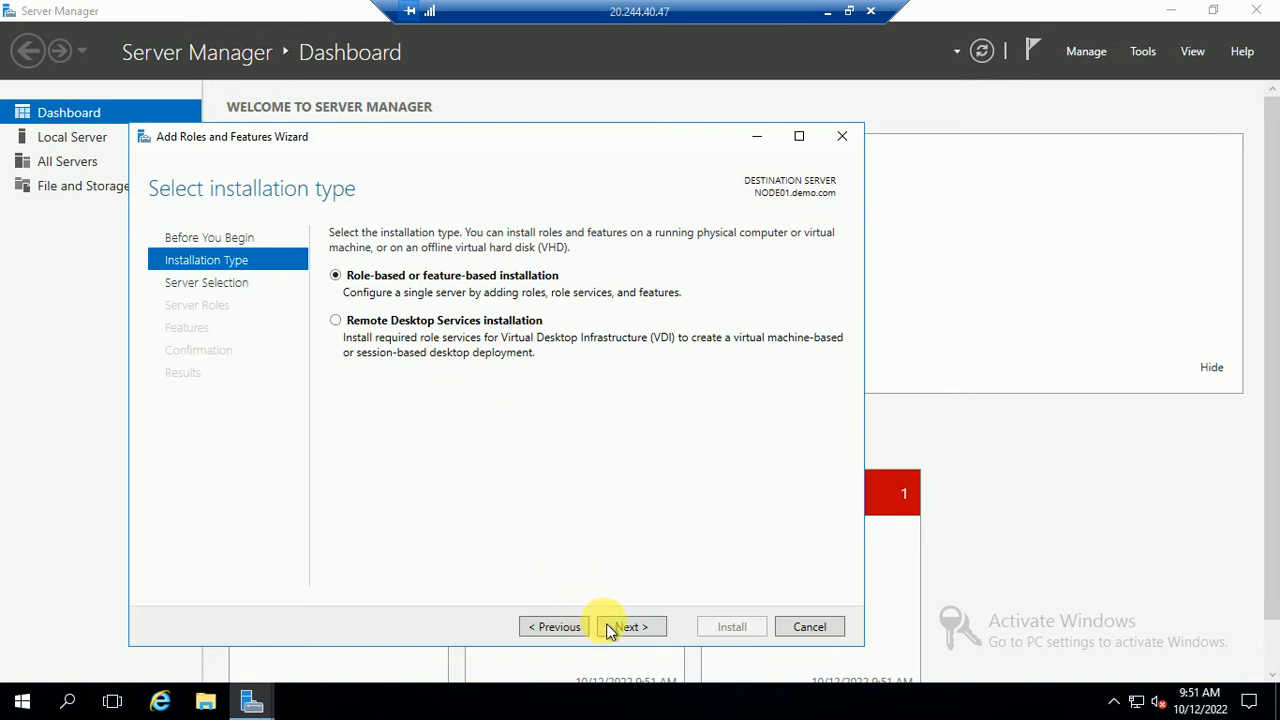
pyautogui.click(626, 630)
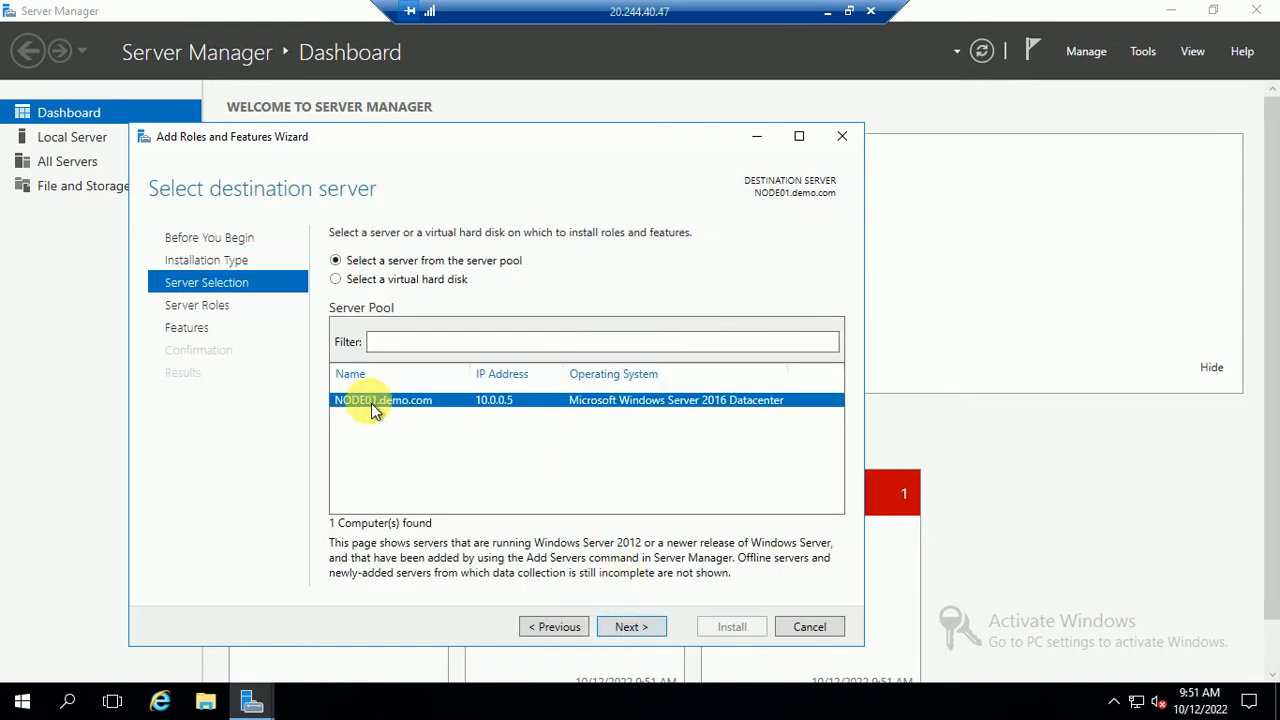
pyautogui.click(628, 626)
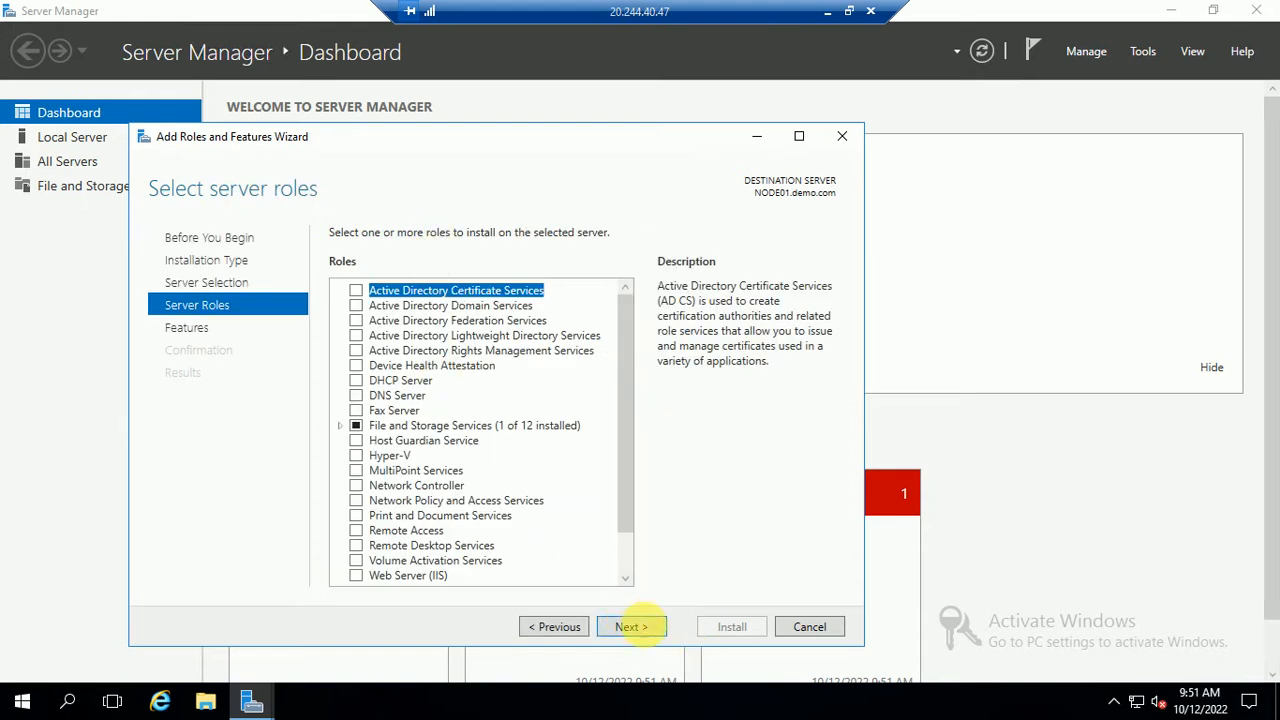
pyautogui.click(638, 627)
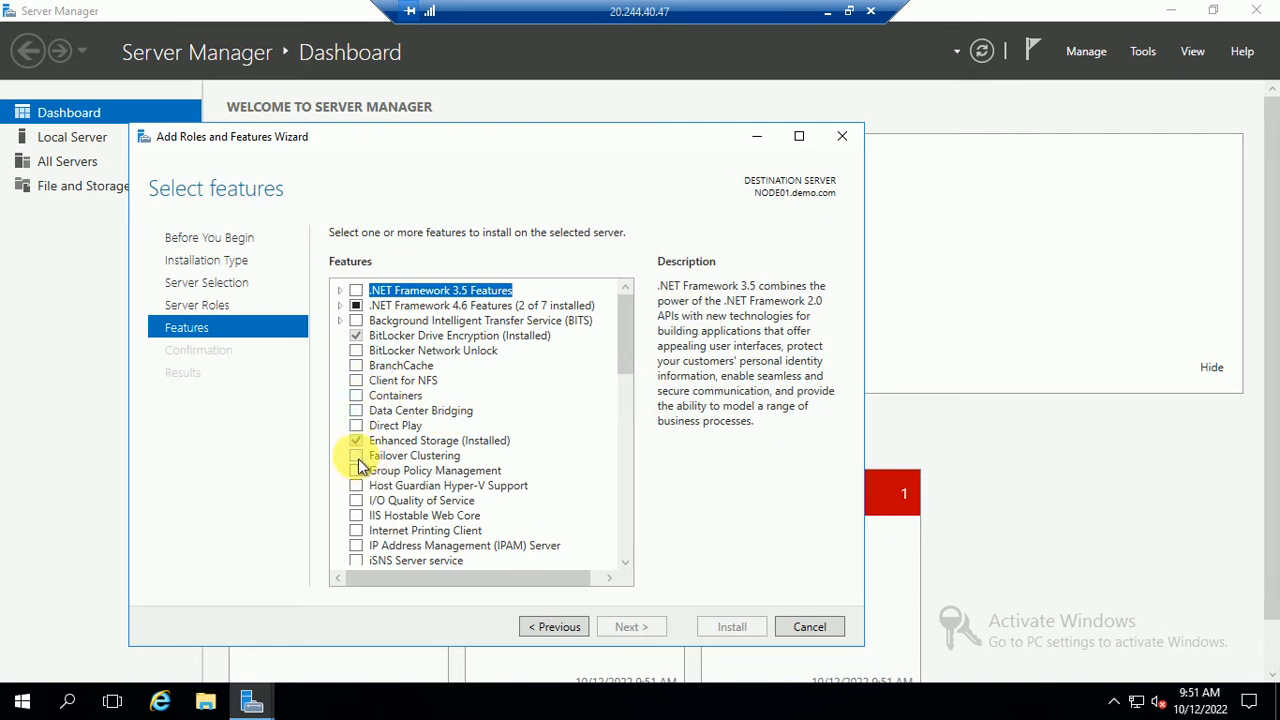
pyautogui.click(357, 457)
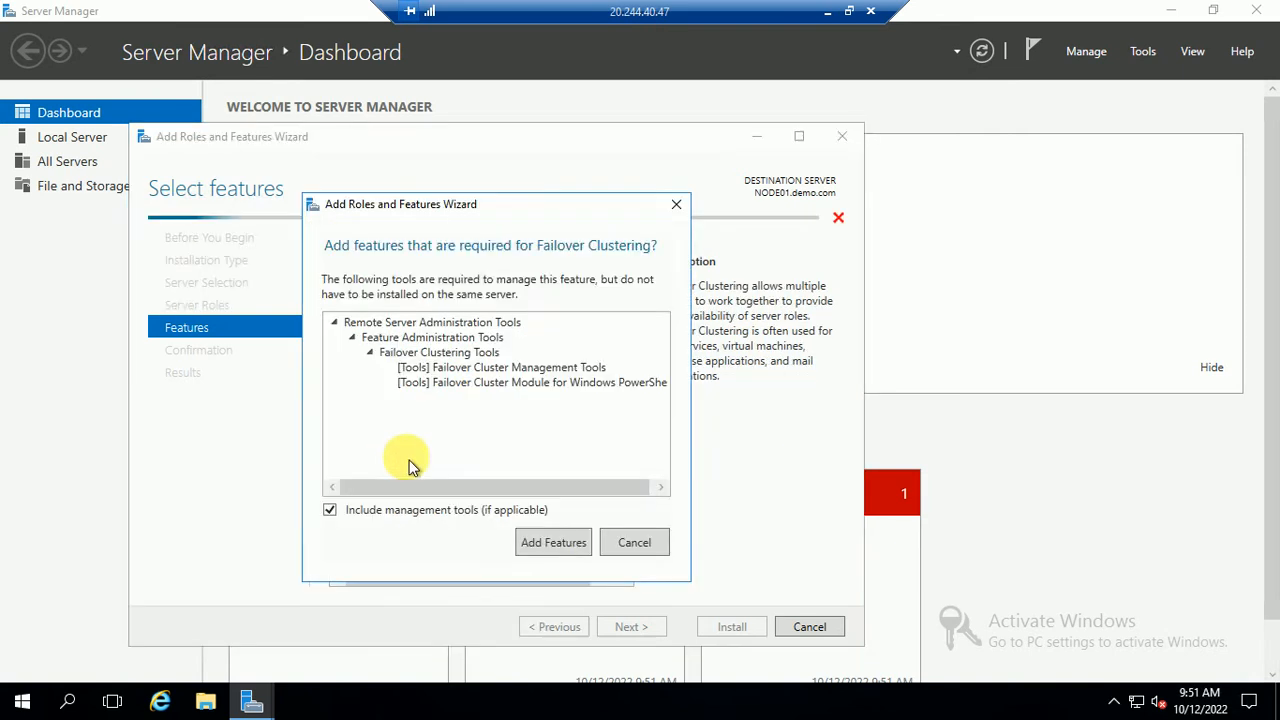
pyautogui.click(545, 545)
# Allow automatic restart if required and start the Failover Clustering installation
pyautogui.click(640, 627)
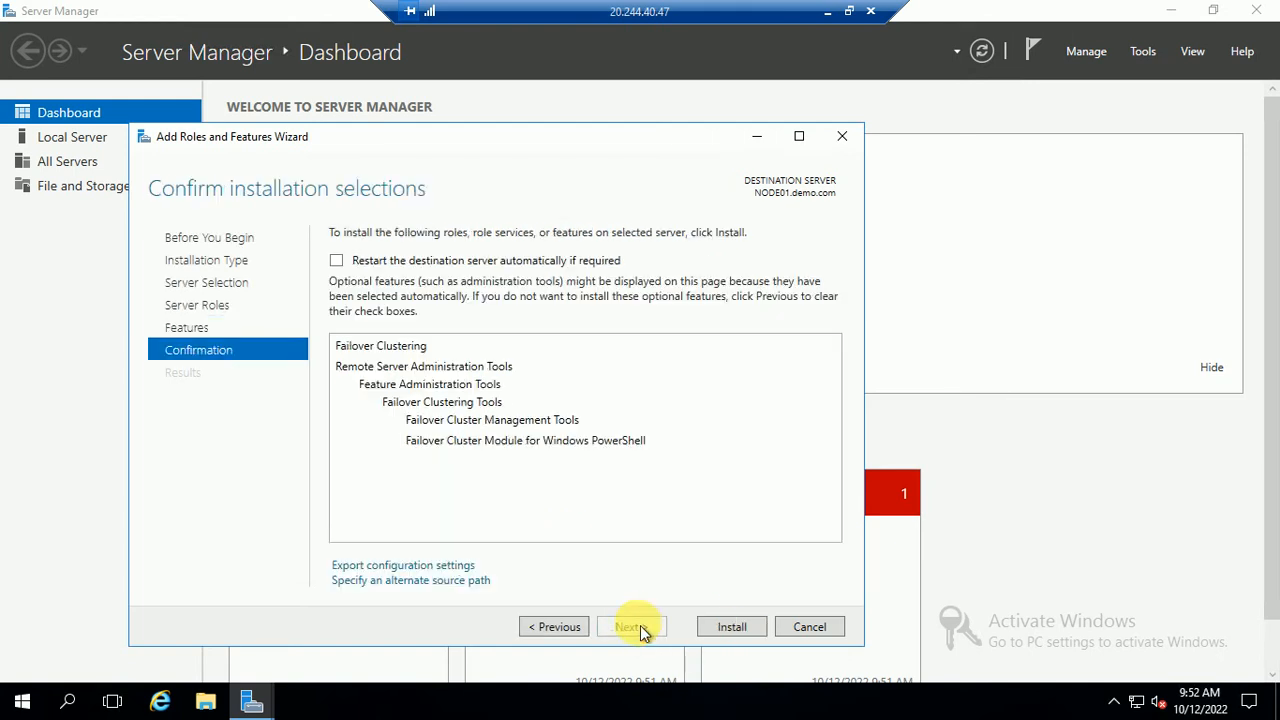
pyautogui.click(337, 261)
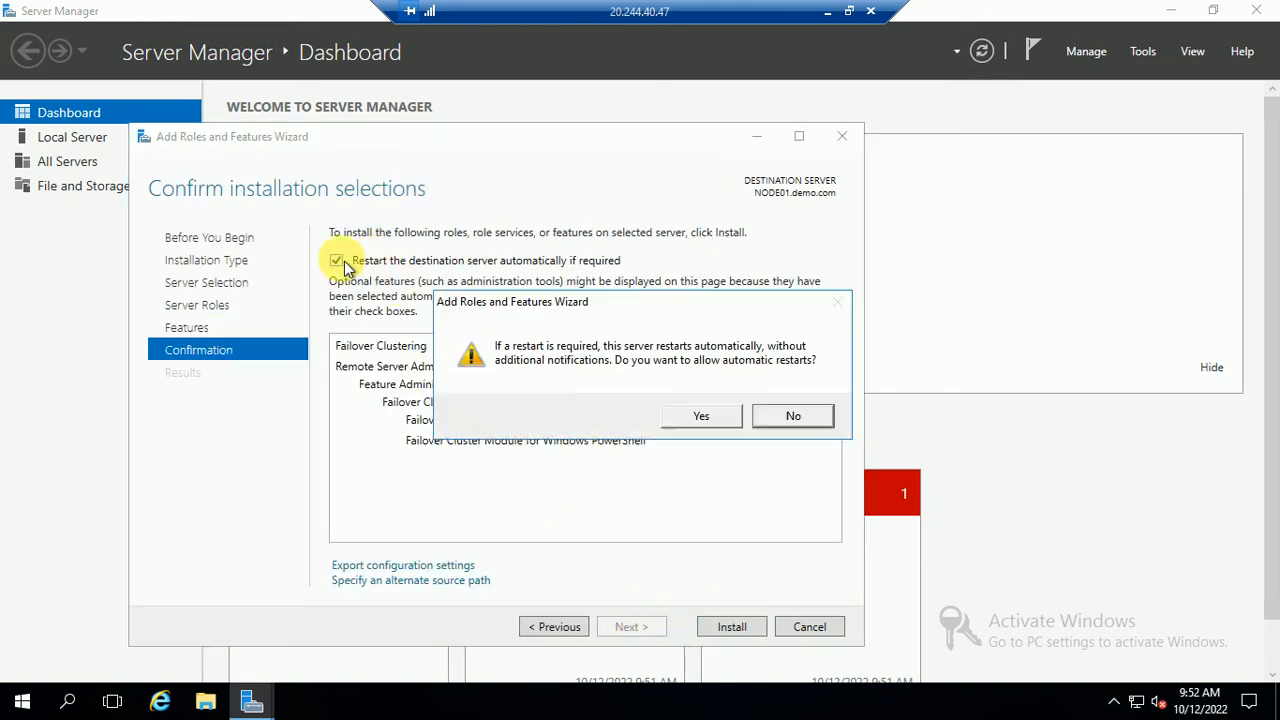
pyautogui.click(700, 416)
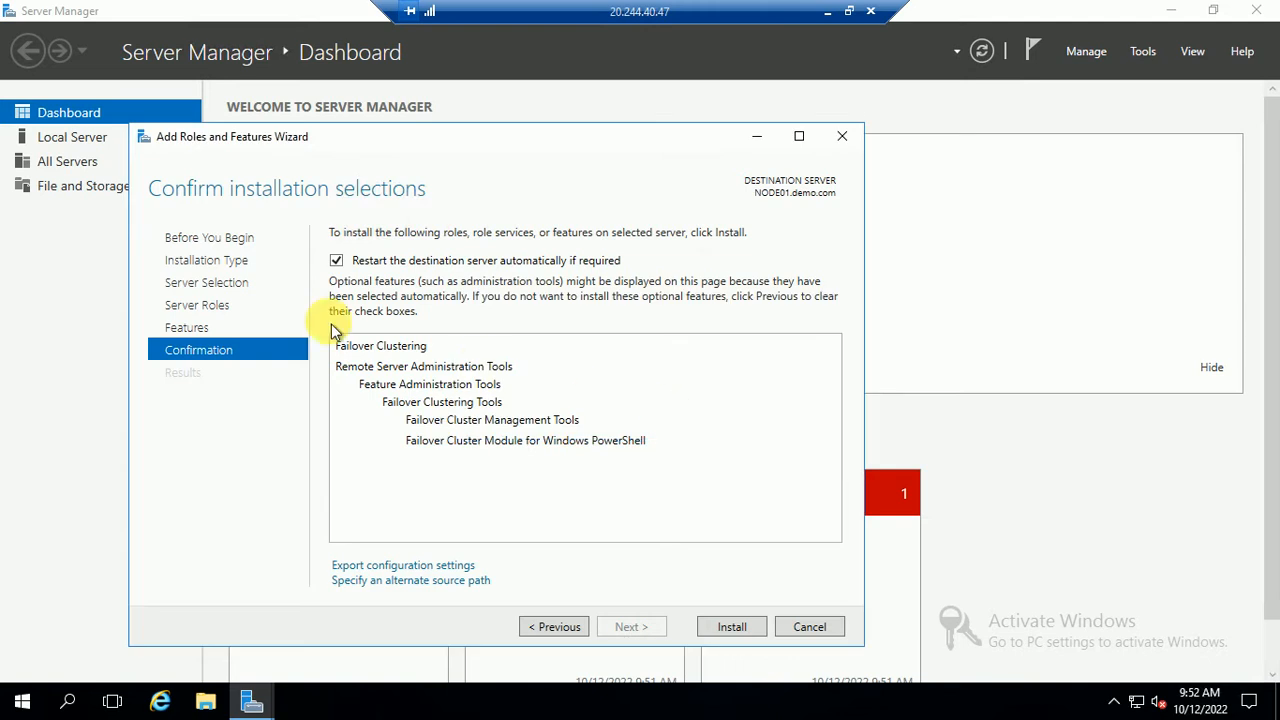
pyautogui.click(729, 627)
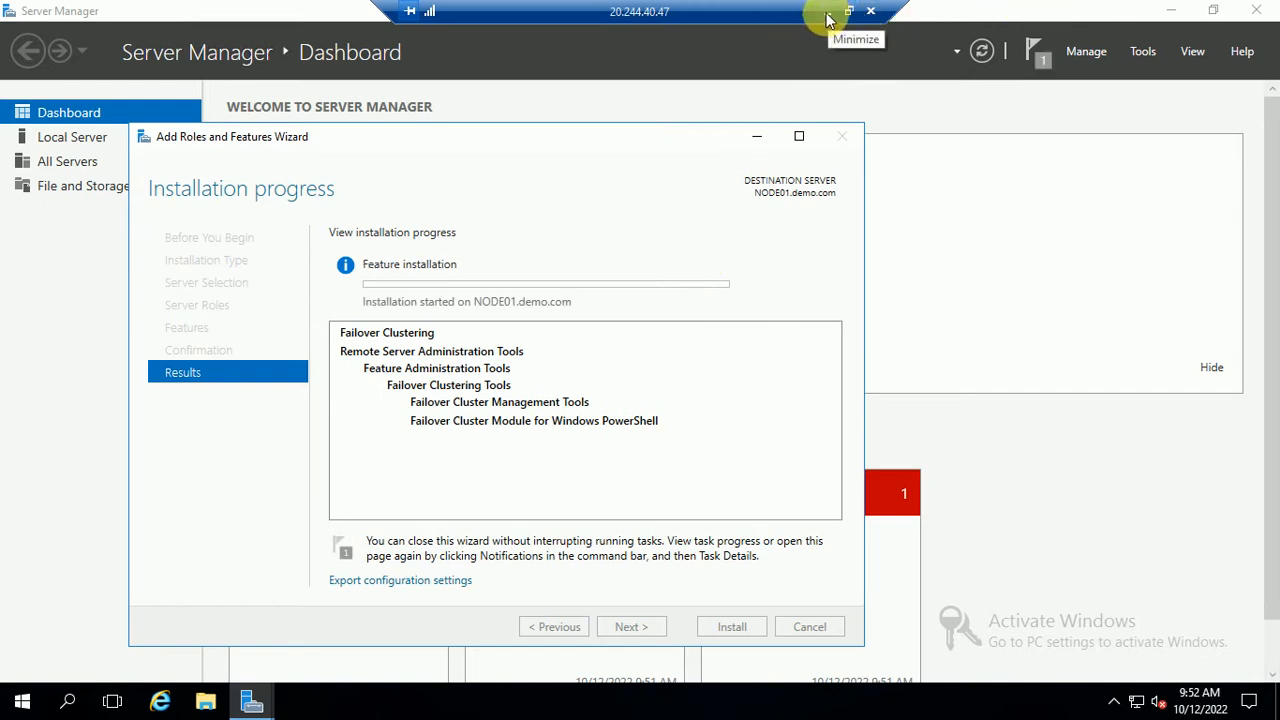
# Minimize the NODE01 session and start a Remote Desktop connection to 10.0.0.6
pyautogui.click(826, 12)
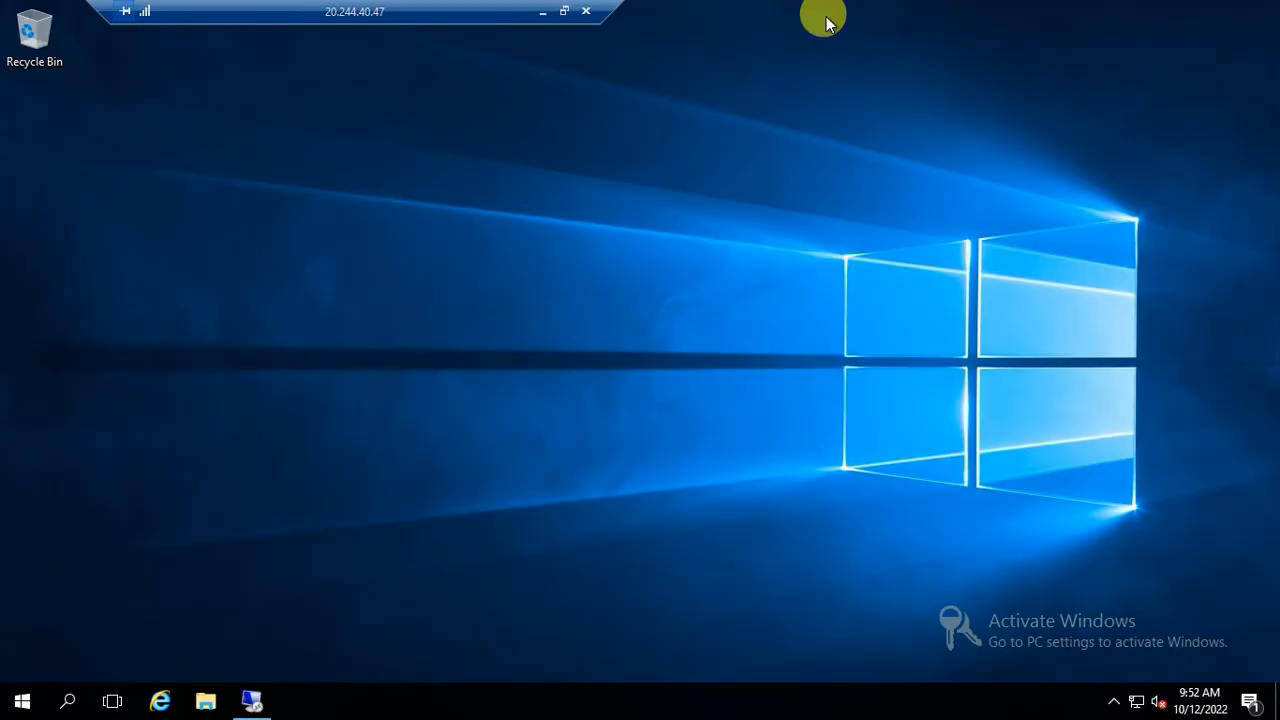
pyautogui.click(28, 700)
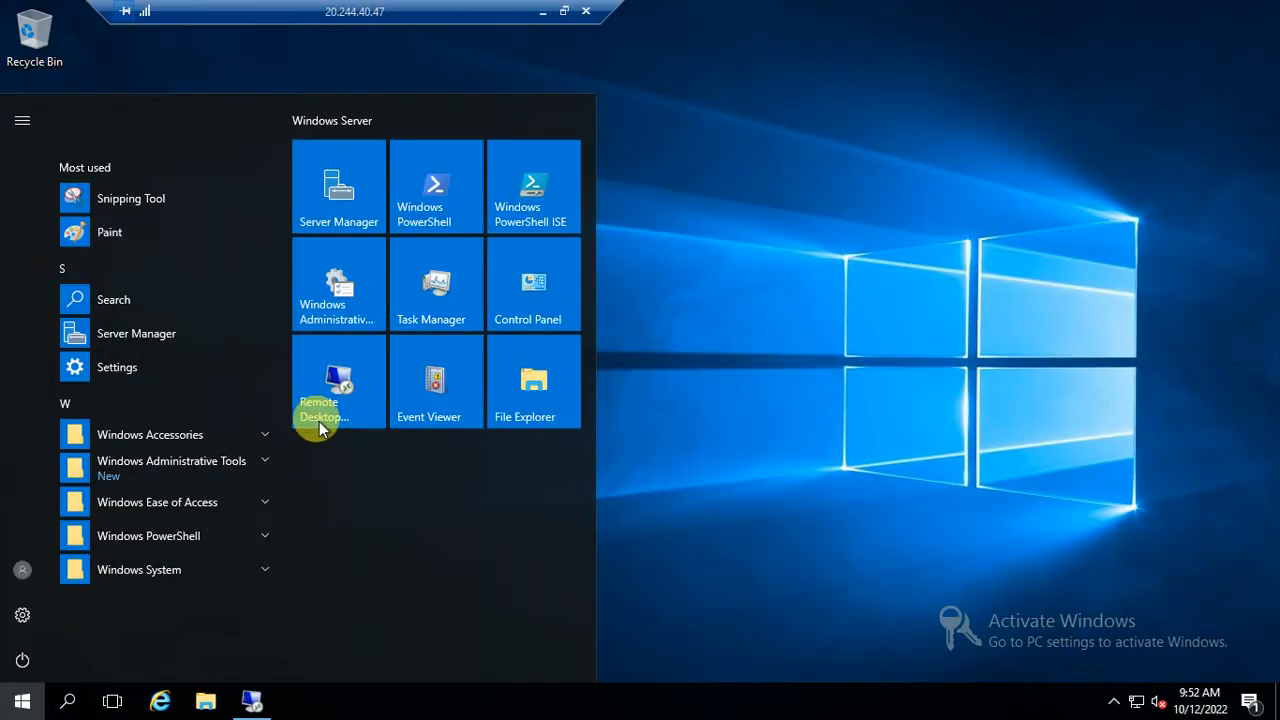
pyautogui.click(318, 412)
pyautogui.click(625, 229)
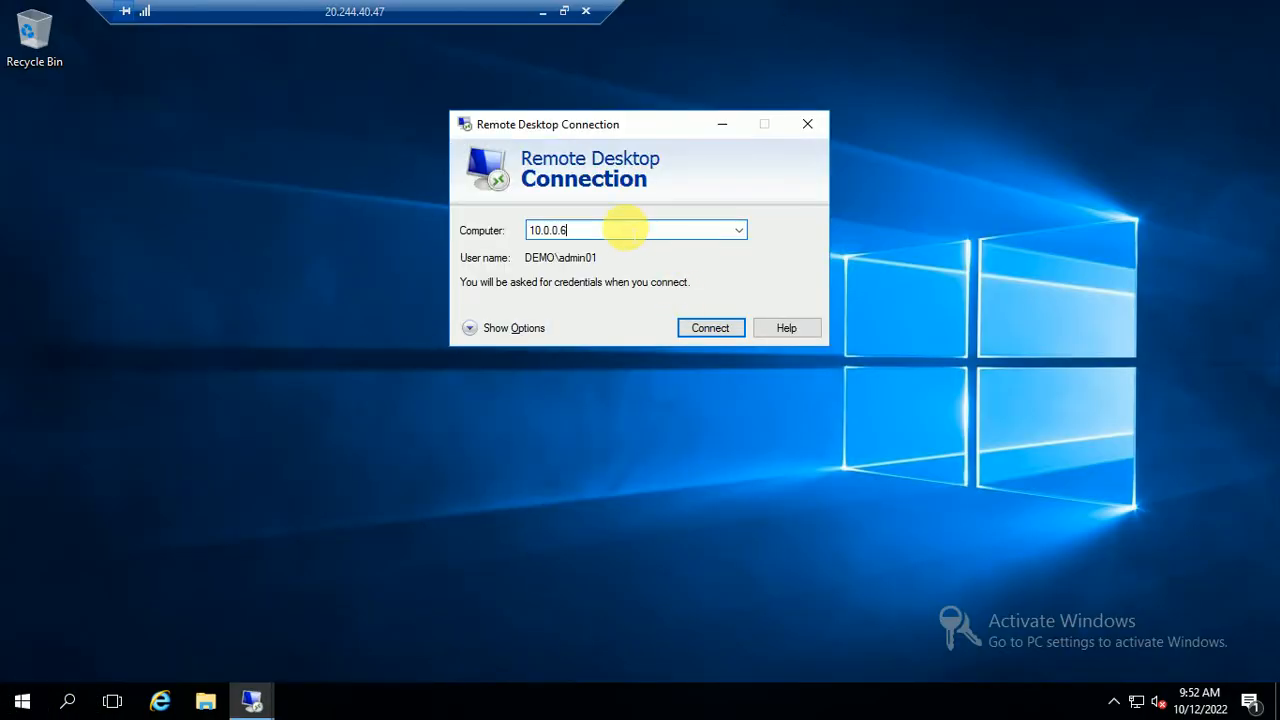
pyautogui.press('Return')
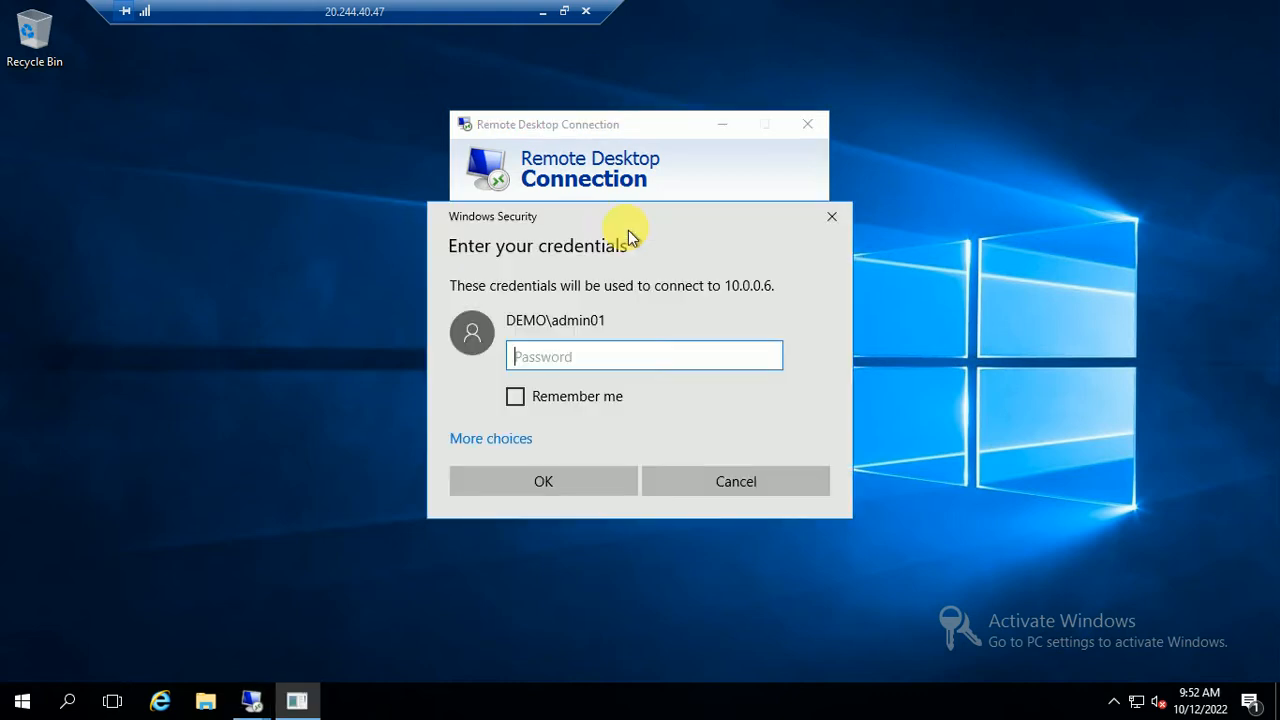
# Sign in to NODE02 as the demo.com domain admin, accept the certificate, and arrange both sessions
pyautogui.click(491, 440)
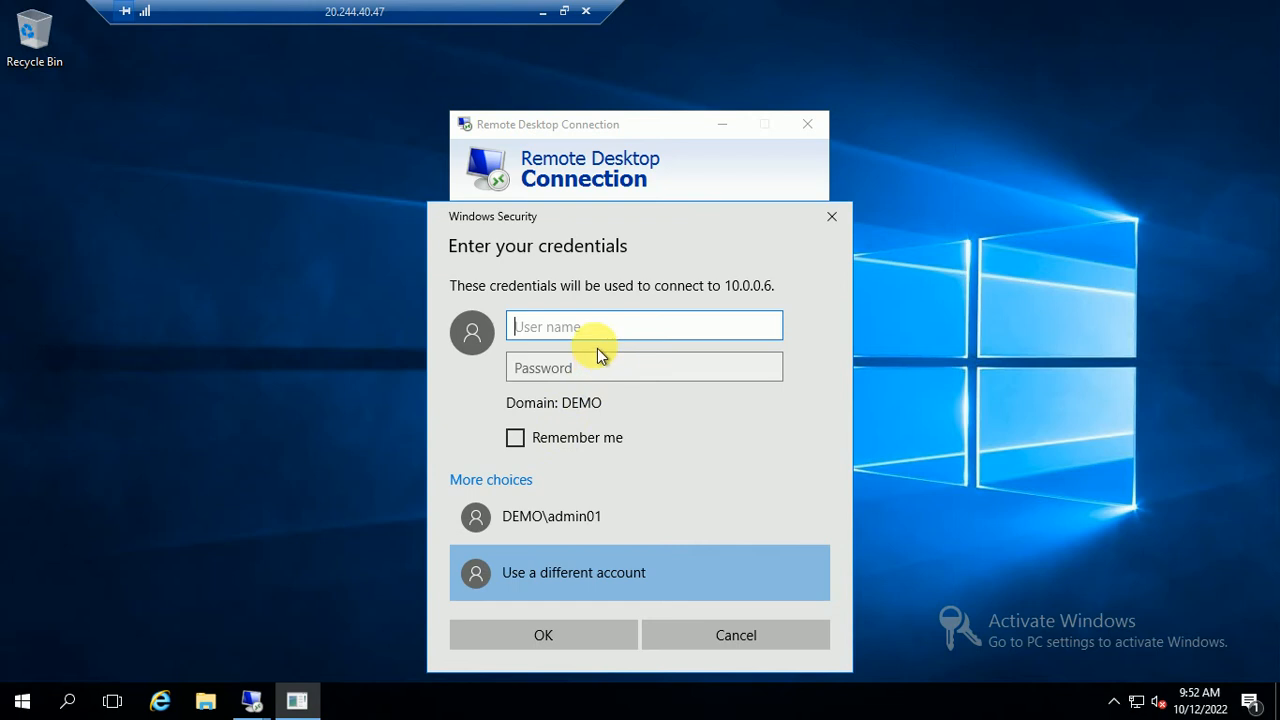
pyautogui.write('demo.com\\admin')
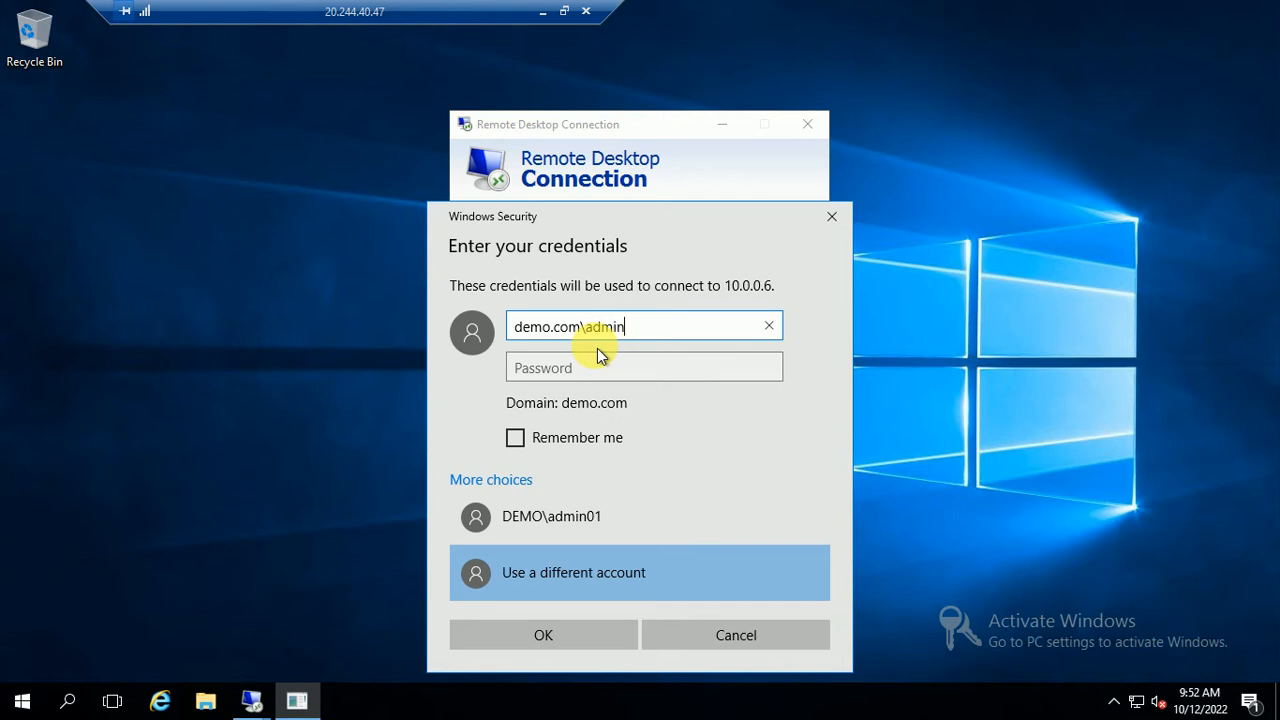
pyautogui.press('Tab')
pyautogui.write('•••••')
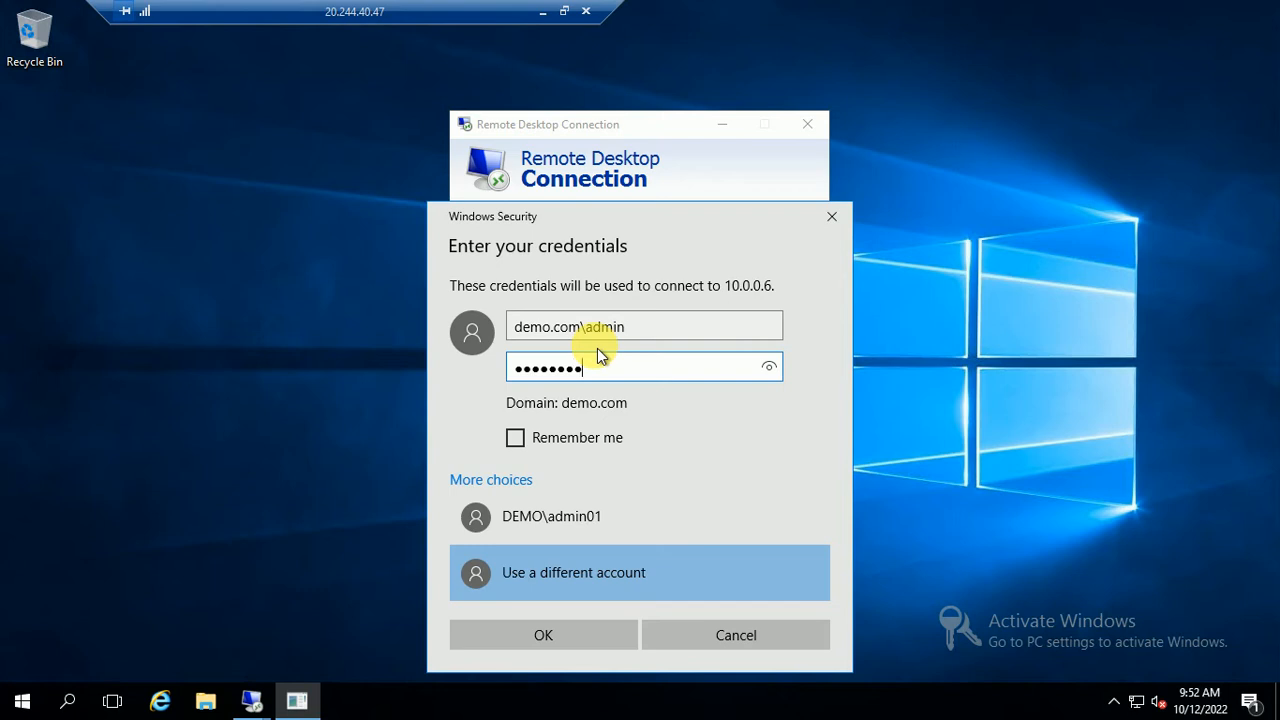
pyautogui.write('••••••')
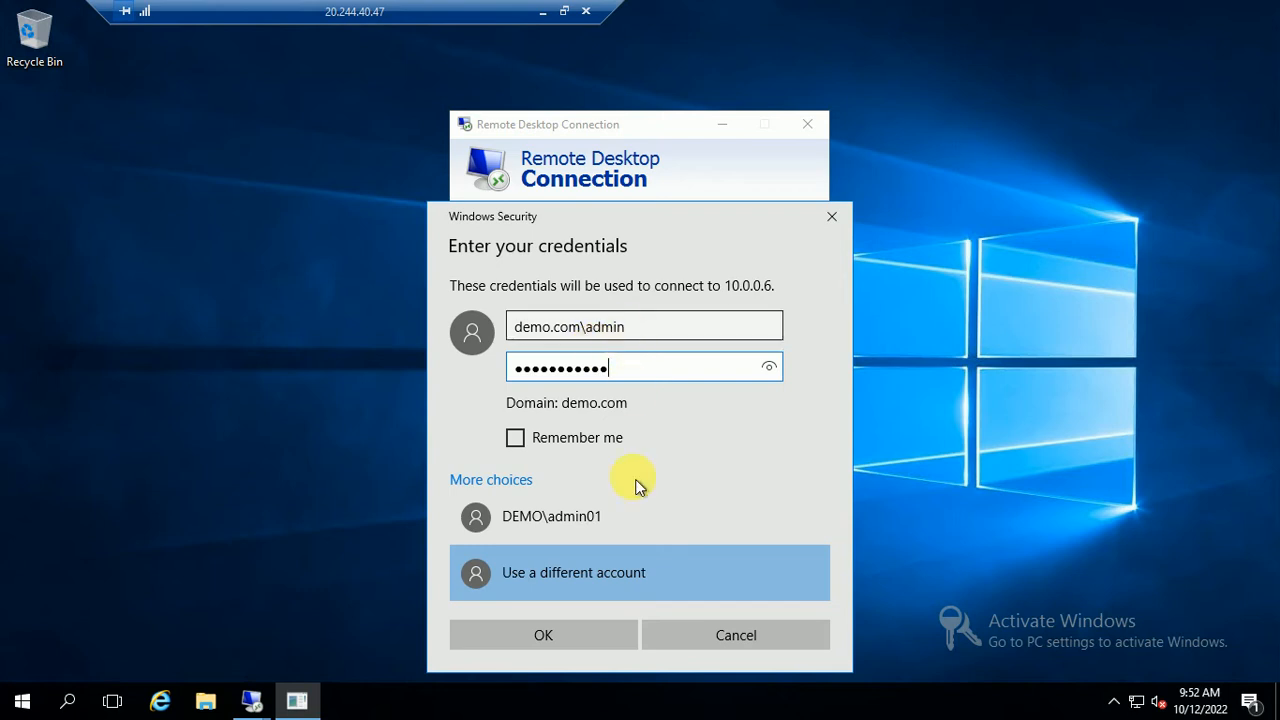
pyautogui.click(562, 638)
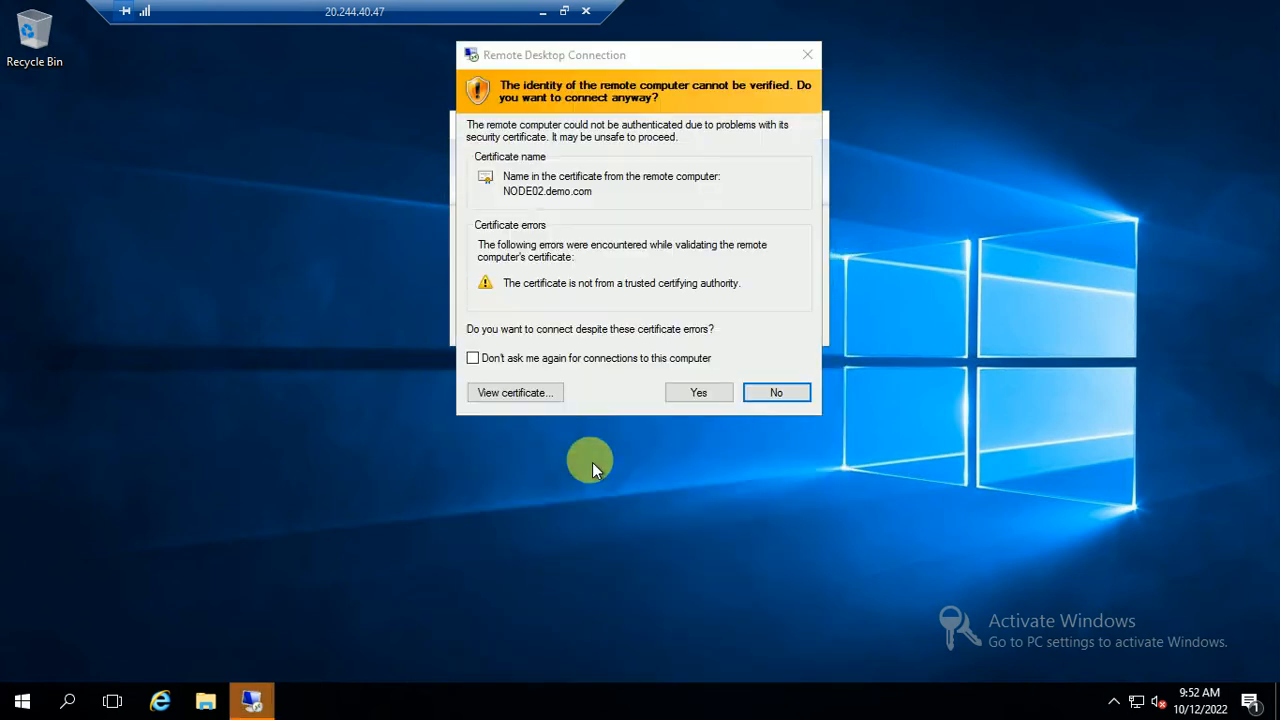
pyautogui.click(534, 358)
pyautogui.click(698, 392)
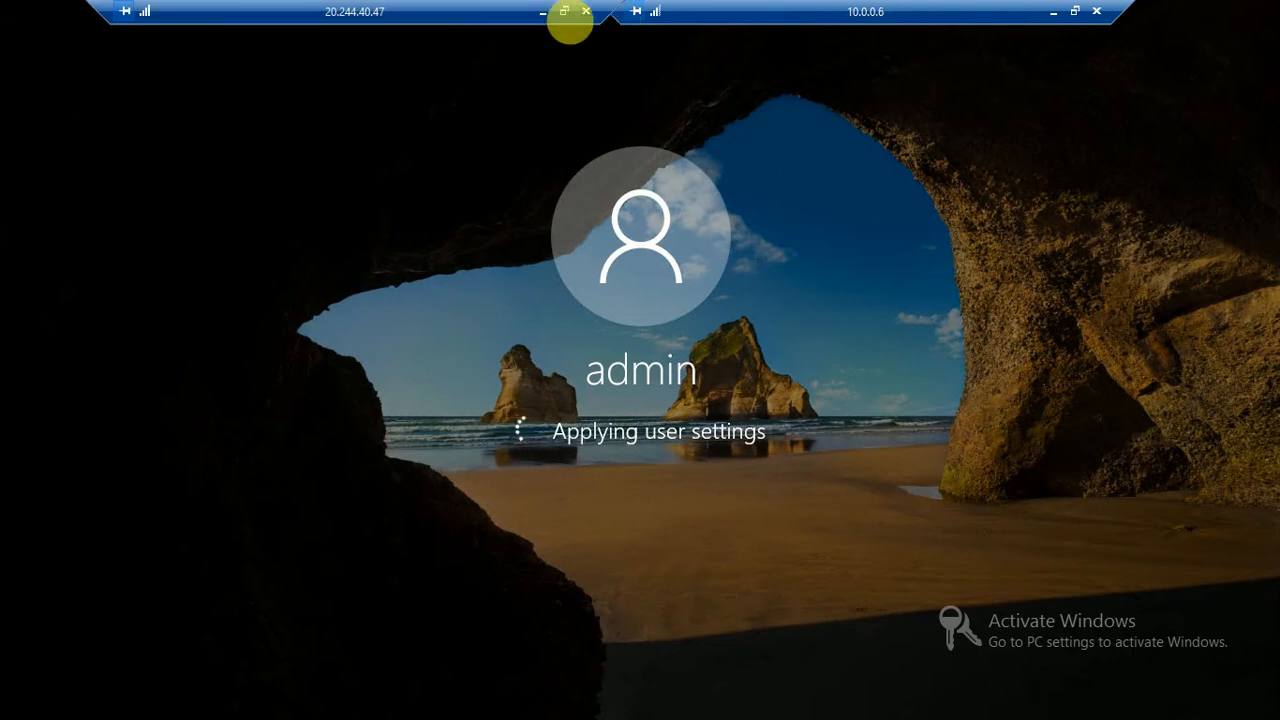
pyautogui.moveTo(397, 17); pyautogui.dragTo(241, 15)
pyautogui.moveTo(749, 18); pyautogui.dragTo(666, 17)
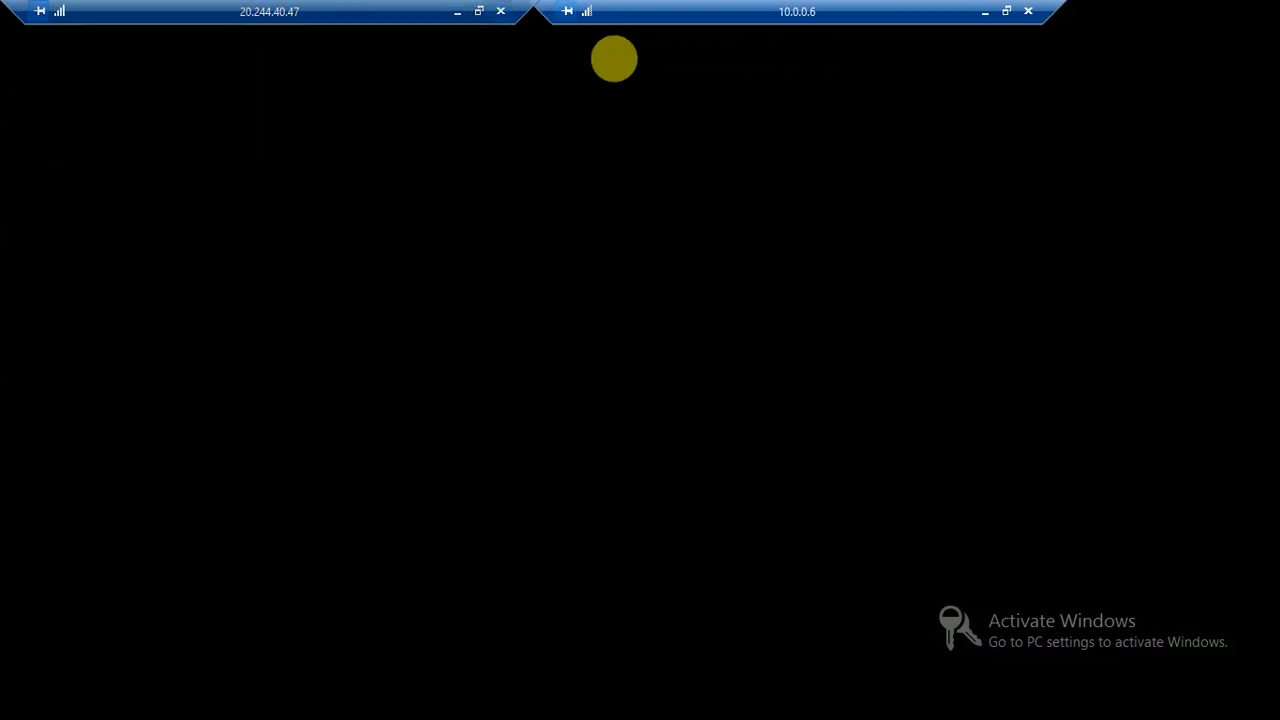
# Minimize NODE02, check the NODE01 installation progress, then minimize the NODE01 session again
pyautogui.click(984, 11)
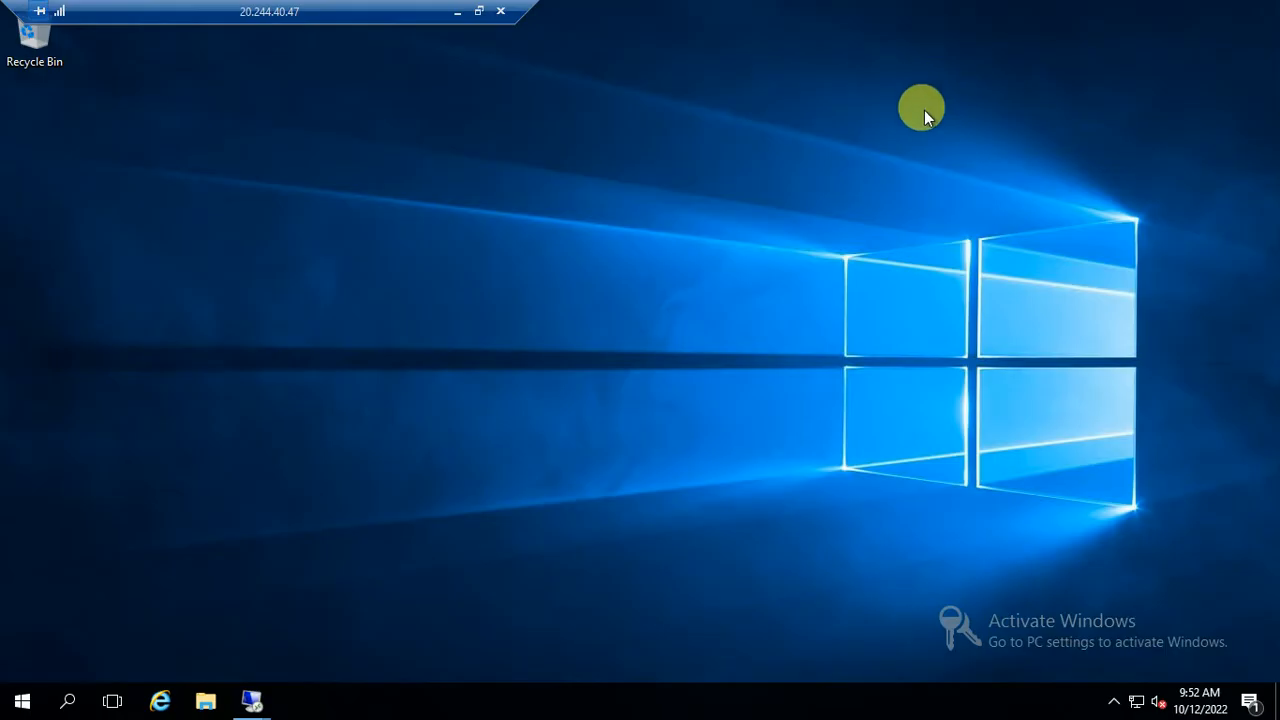
pyautogui.moveTo(245, 703)
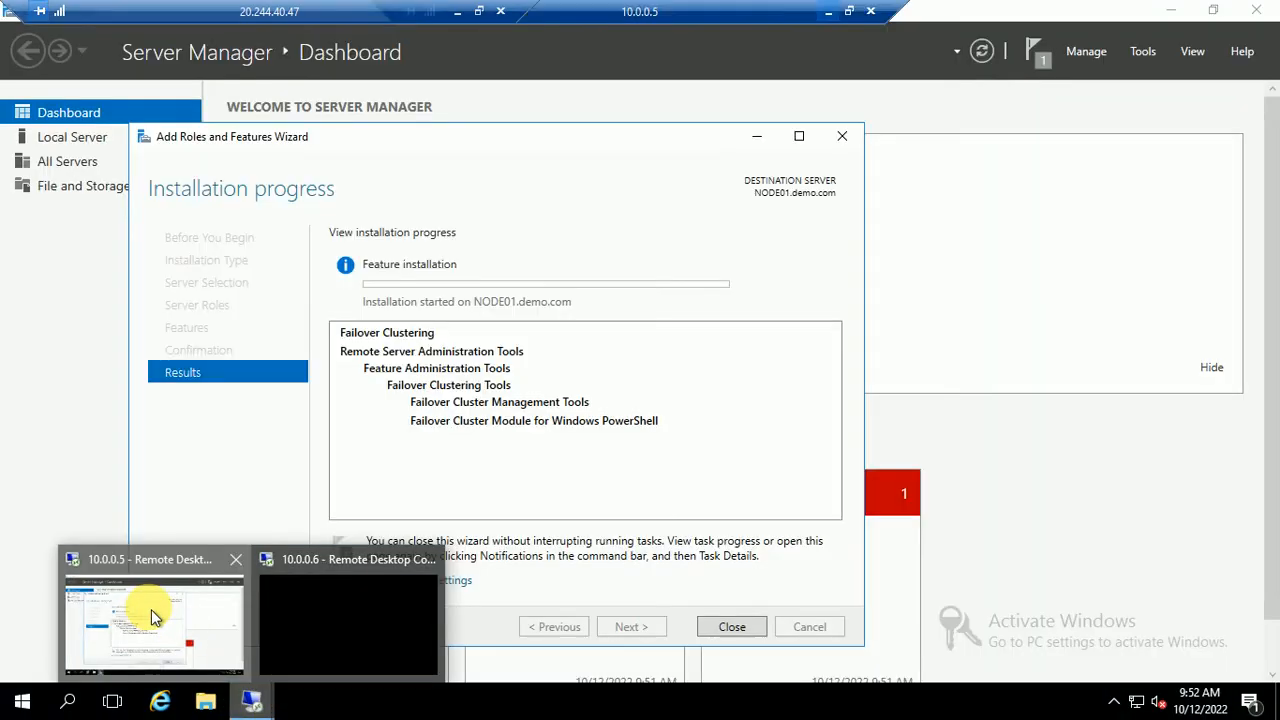
pyautogui.click(151, 609)
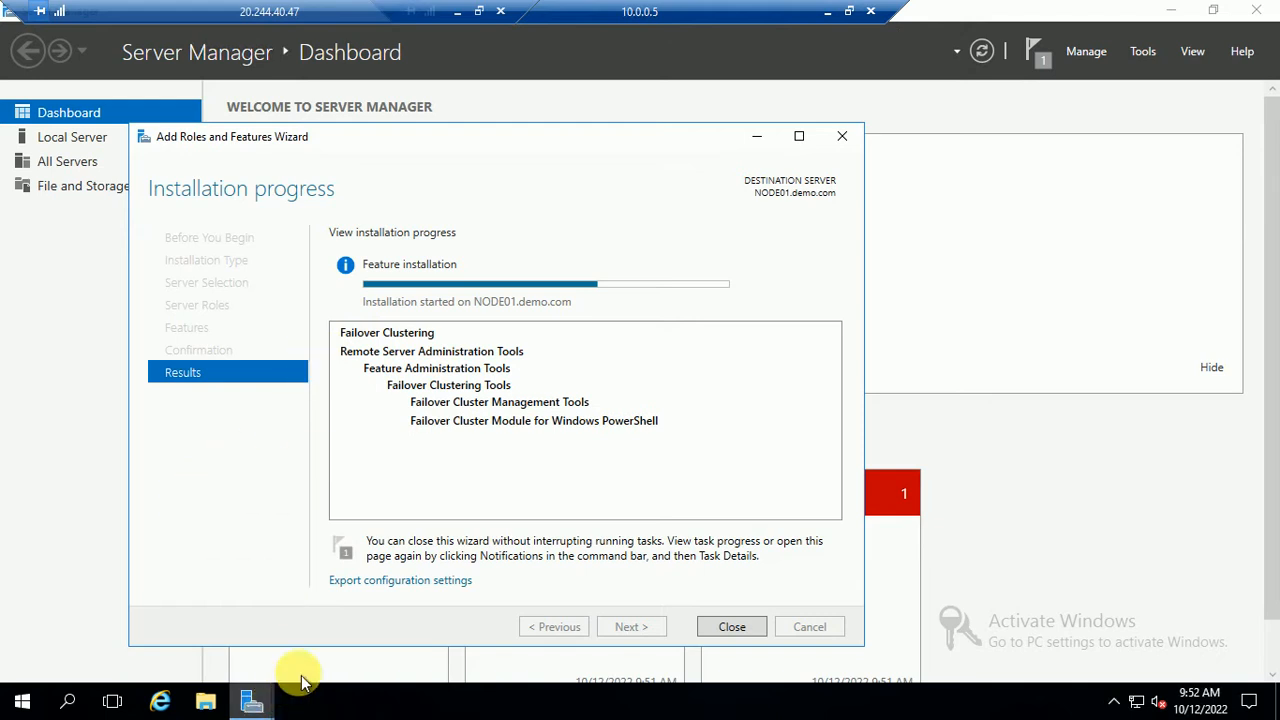
pyautogui.moveTo(255, 700)
pyautogui.click(333, 661)
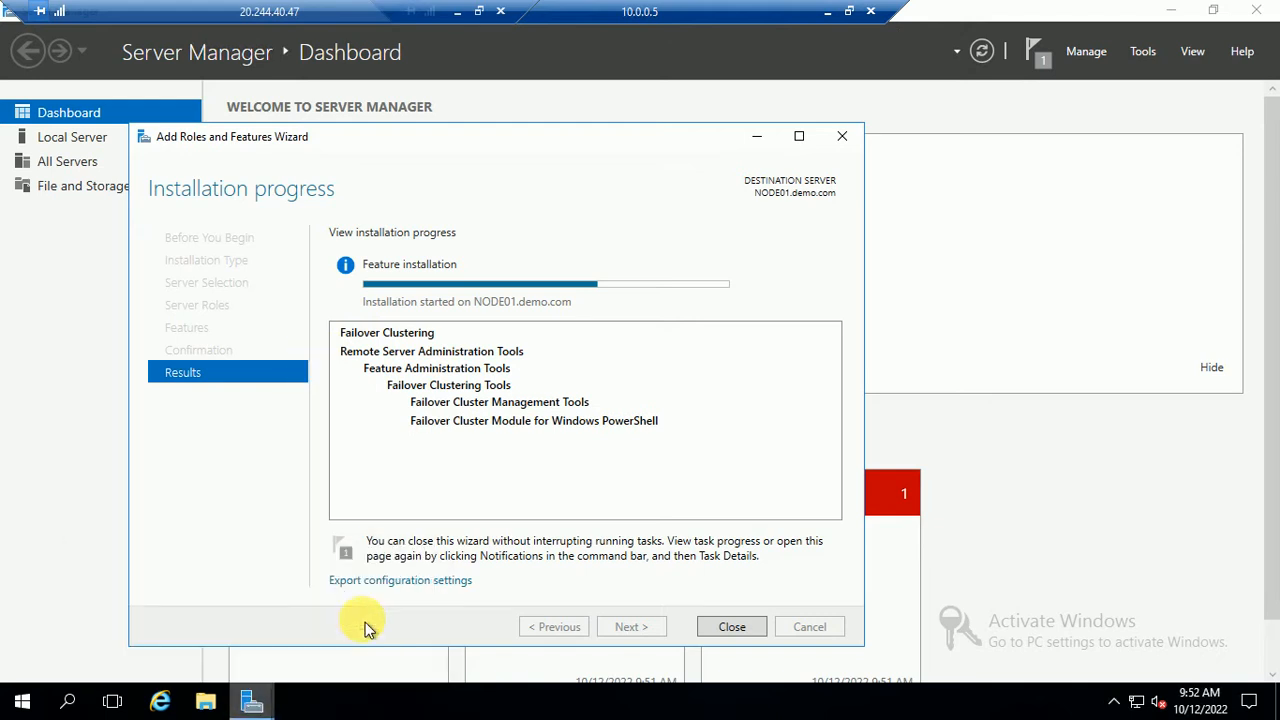
pyautogui.click(257, 705)
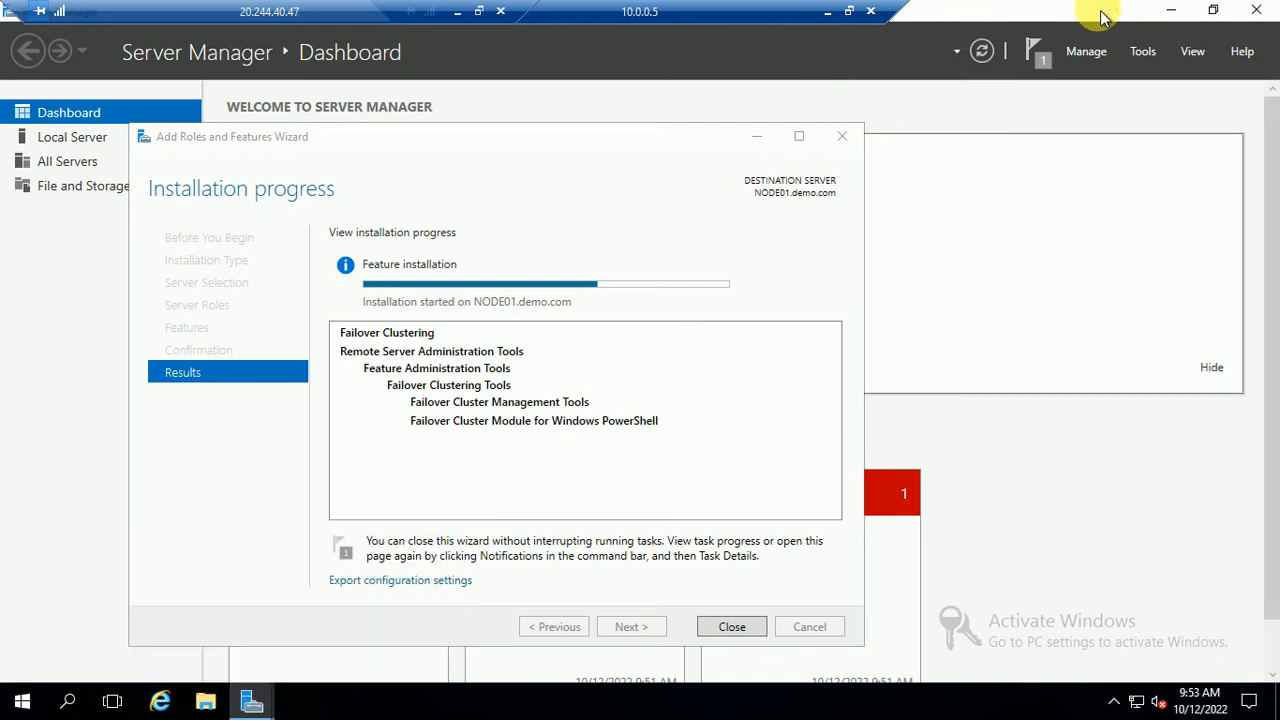
pyautogui.click(833, 13)
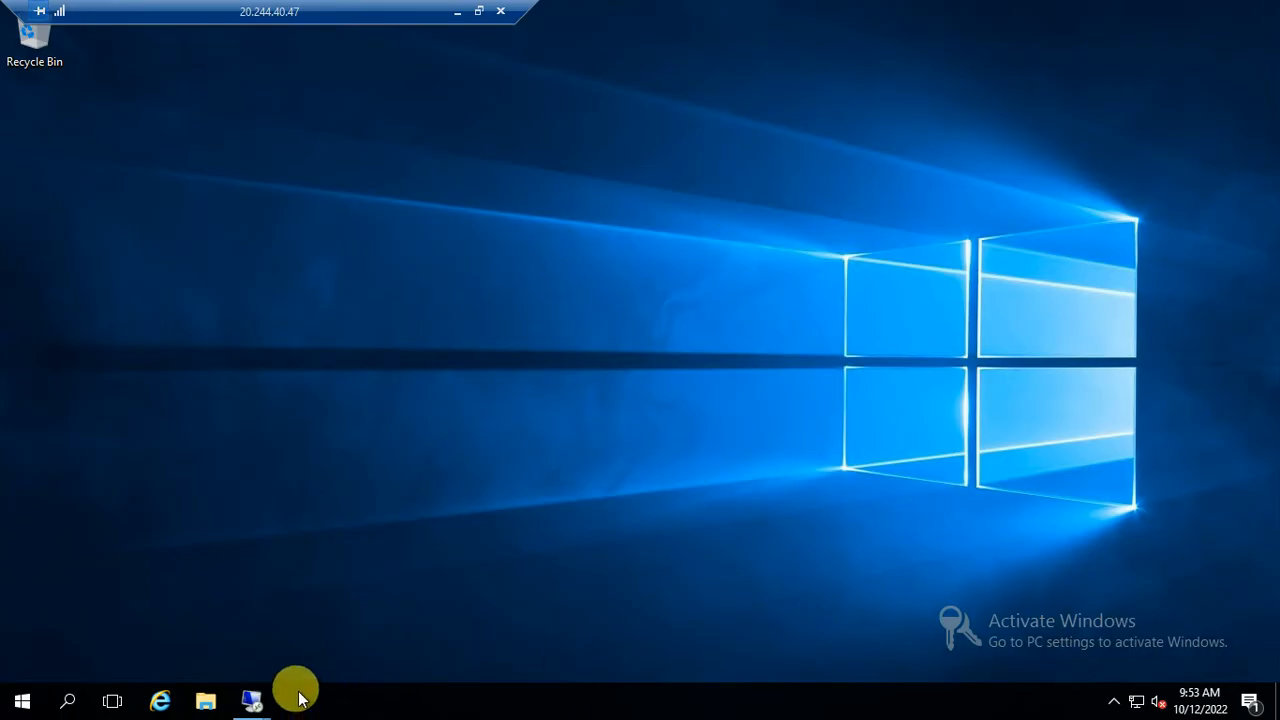
pyautogui.moveTo(252, 710)
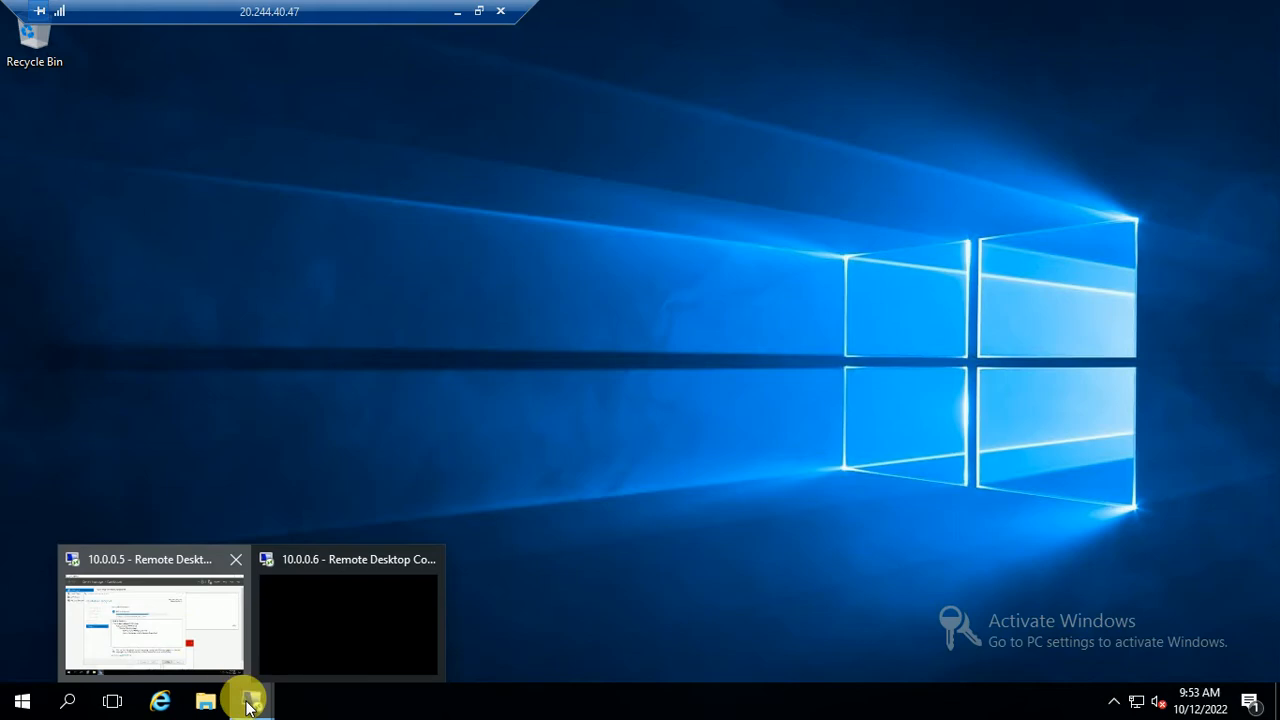
pyautogui.click(251, 701)
pyautogui.click(332, 593)
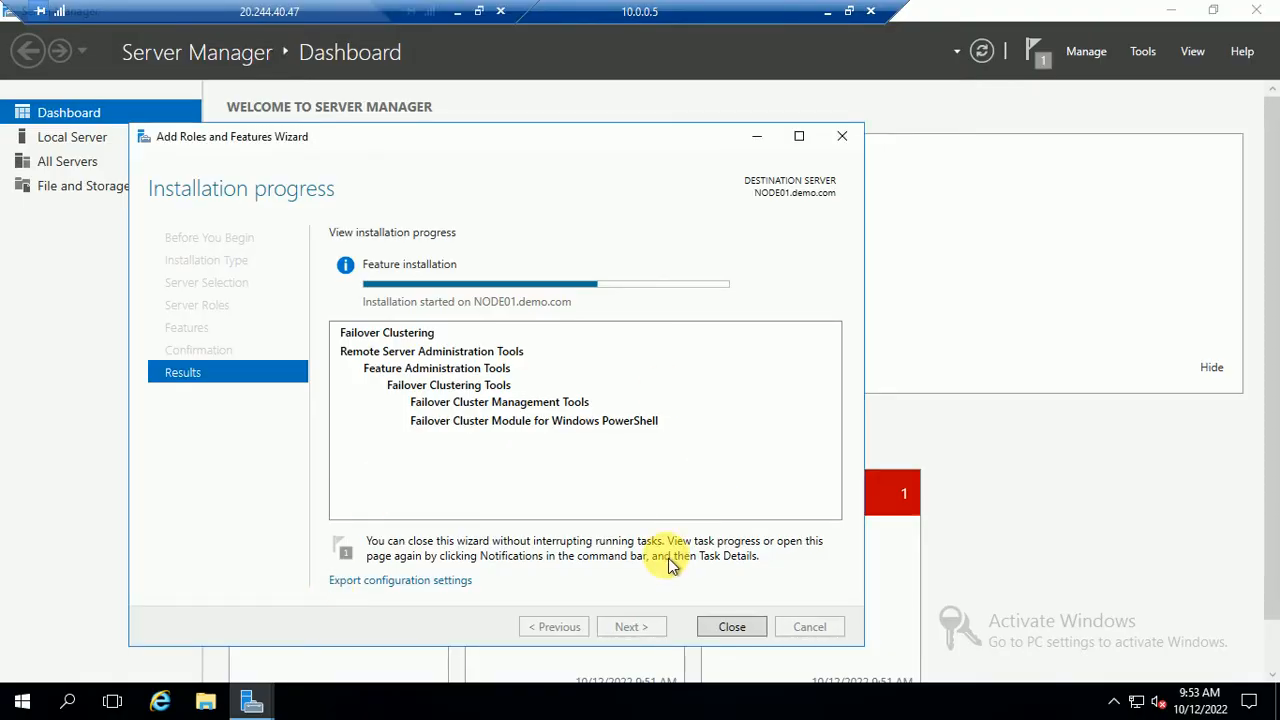
pyautogui.click(829, 12)
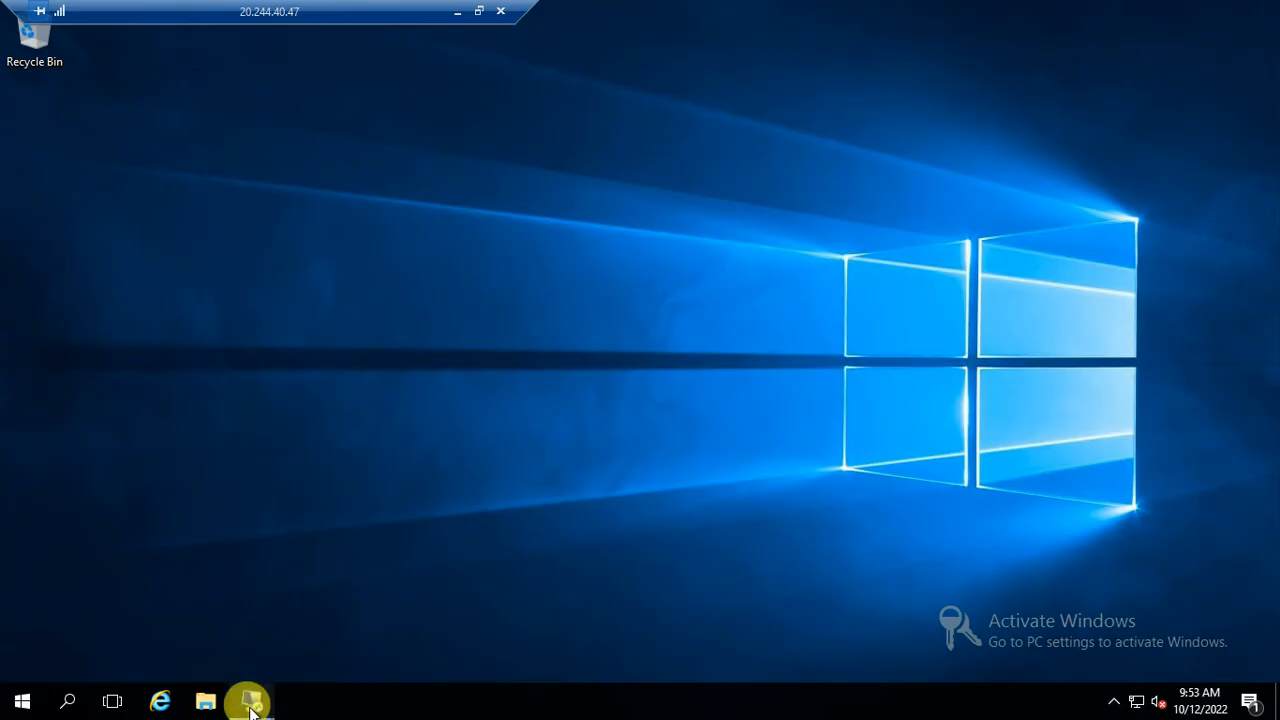
pyautogui.moveTo(251, 697)
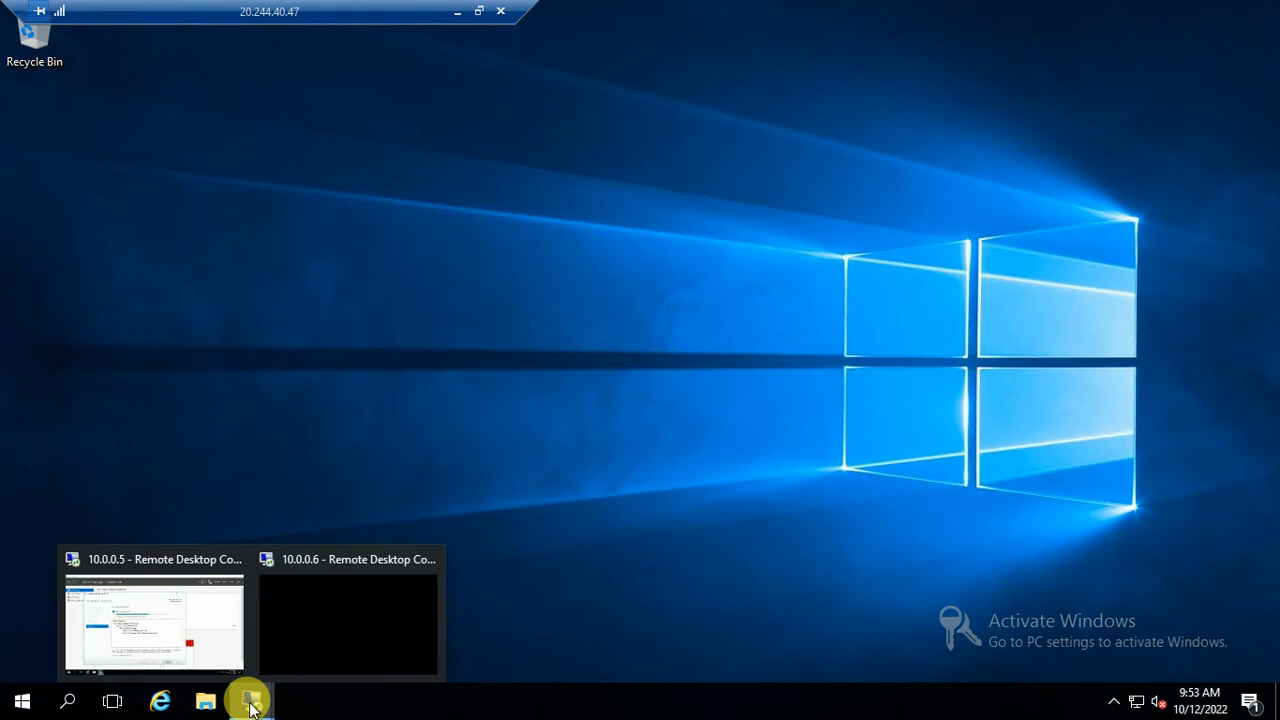
# In Add Roles and Features on NODE02, select Failover Clustering with its management tools
pyautogui.click(320, 600)
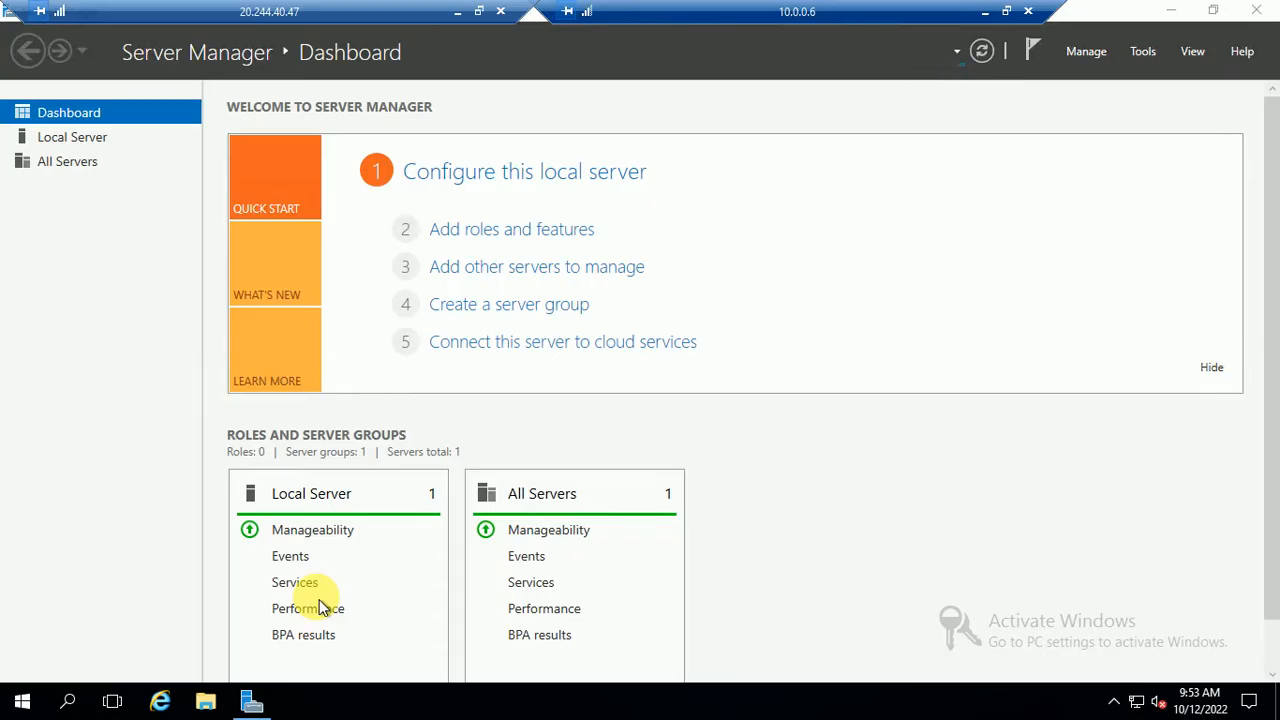
pyautogui.click(516, 241)
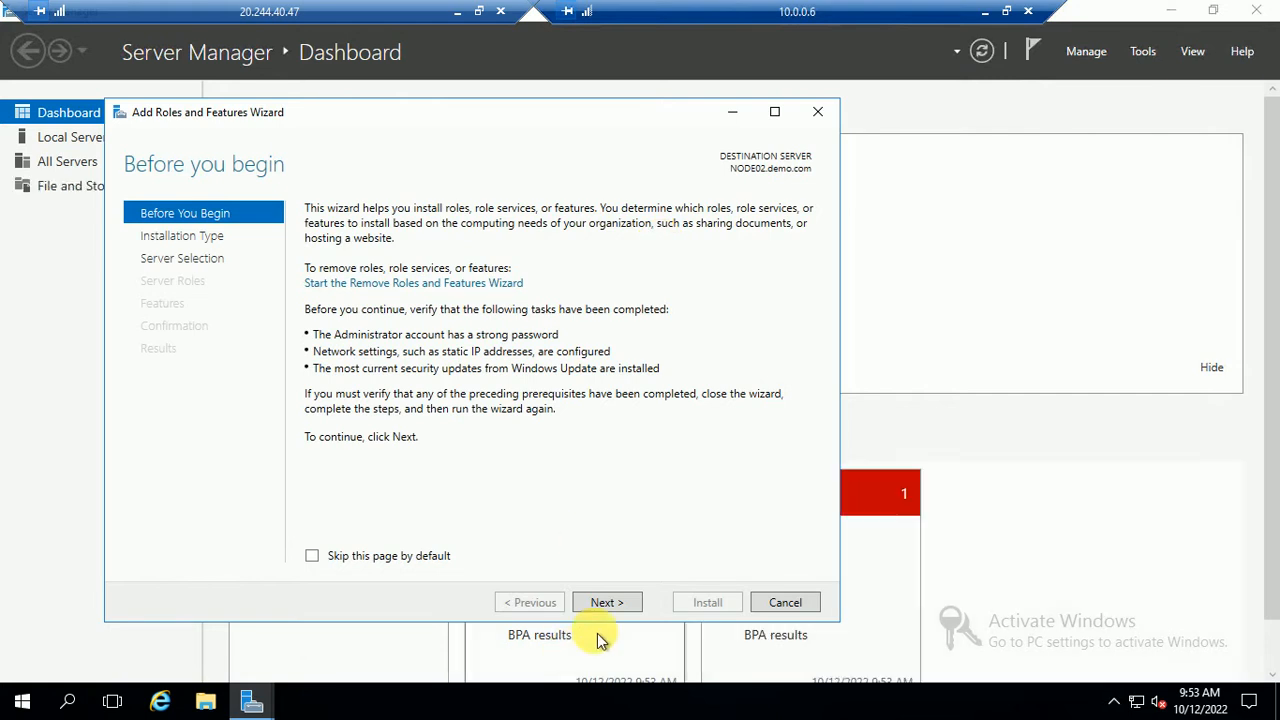
pyautogui.click(605, 603)
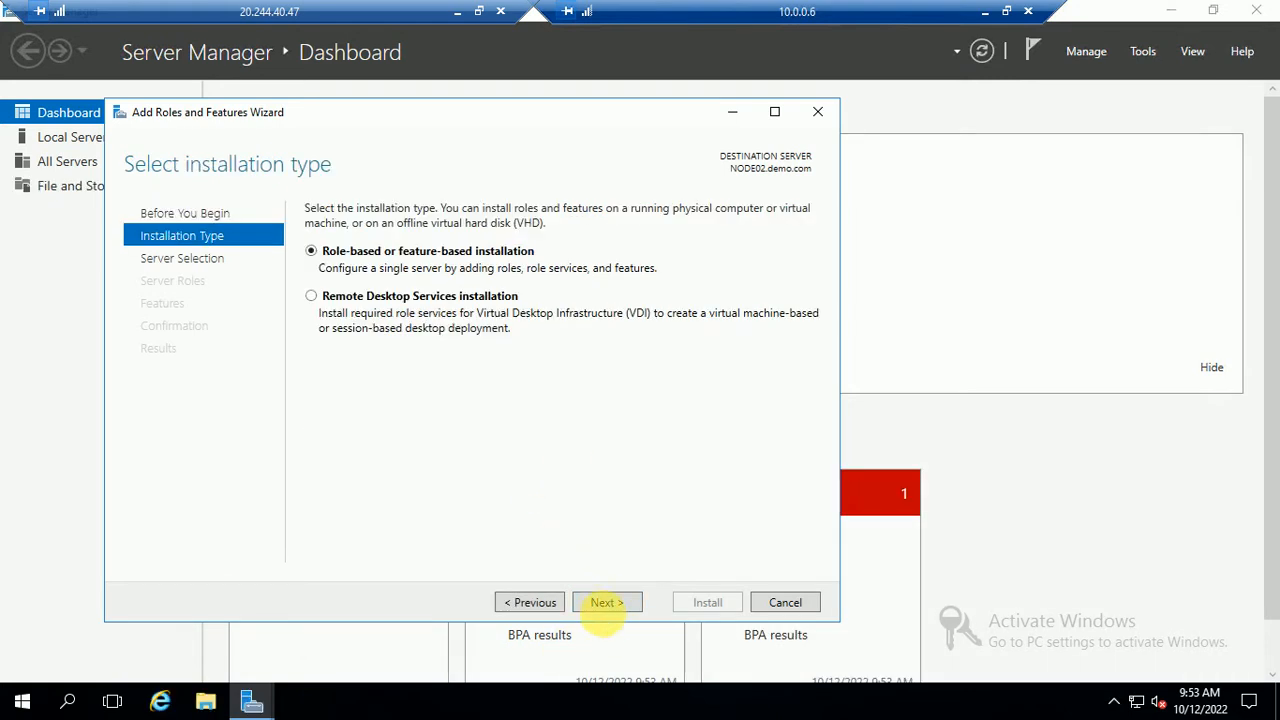
pyautogui.click(605, 604)
pyautogui.click(604, 604)
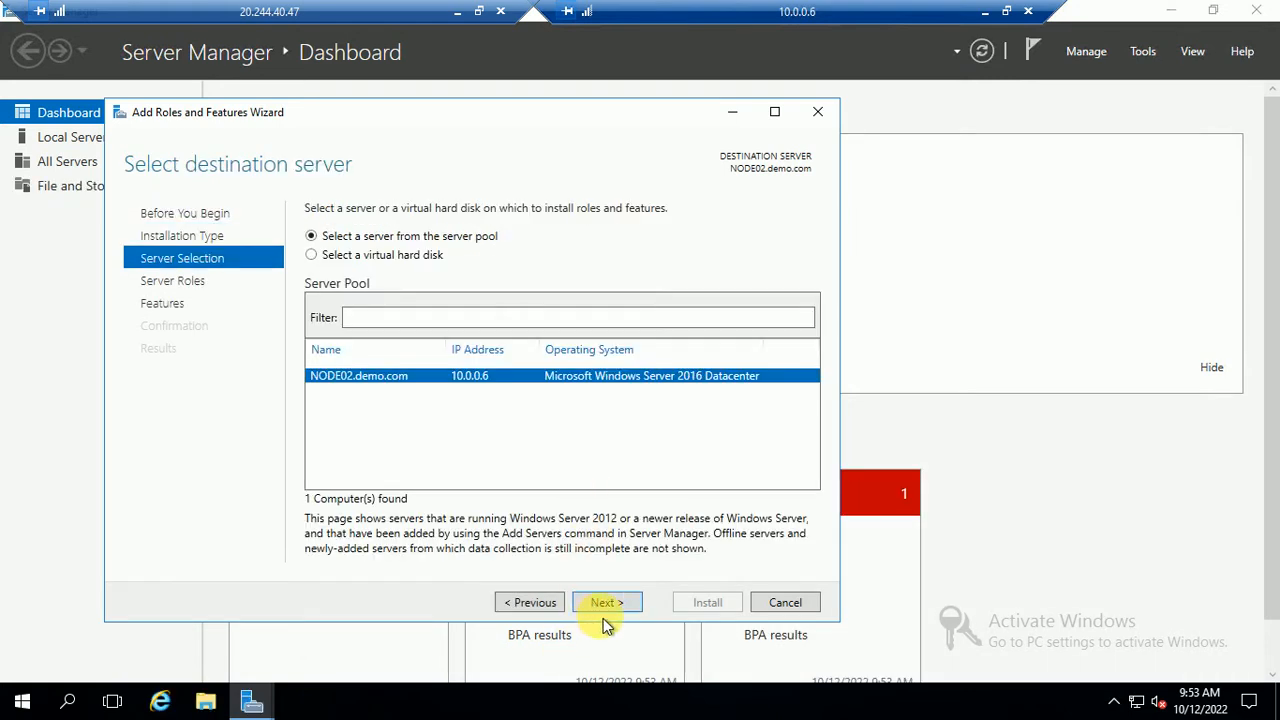
pyautogui.click(620, 602)
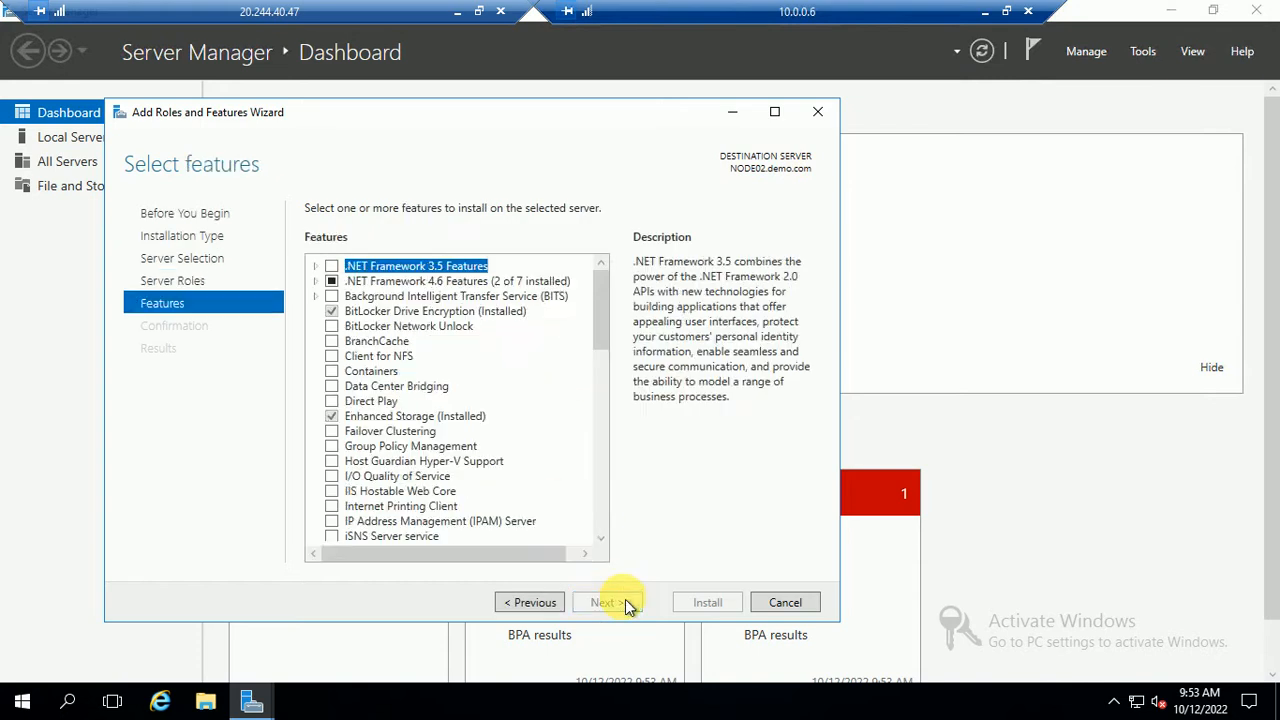
pyautogui.click(333, 432)
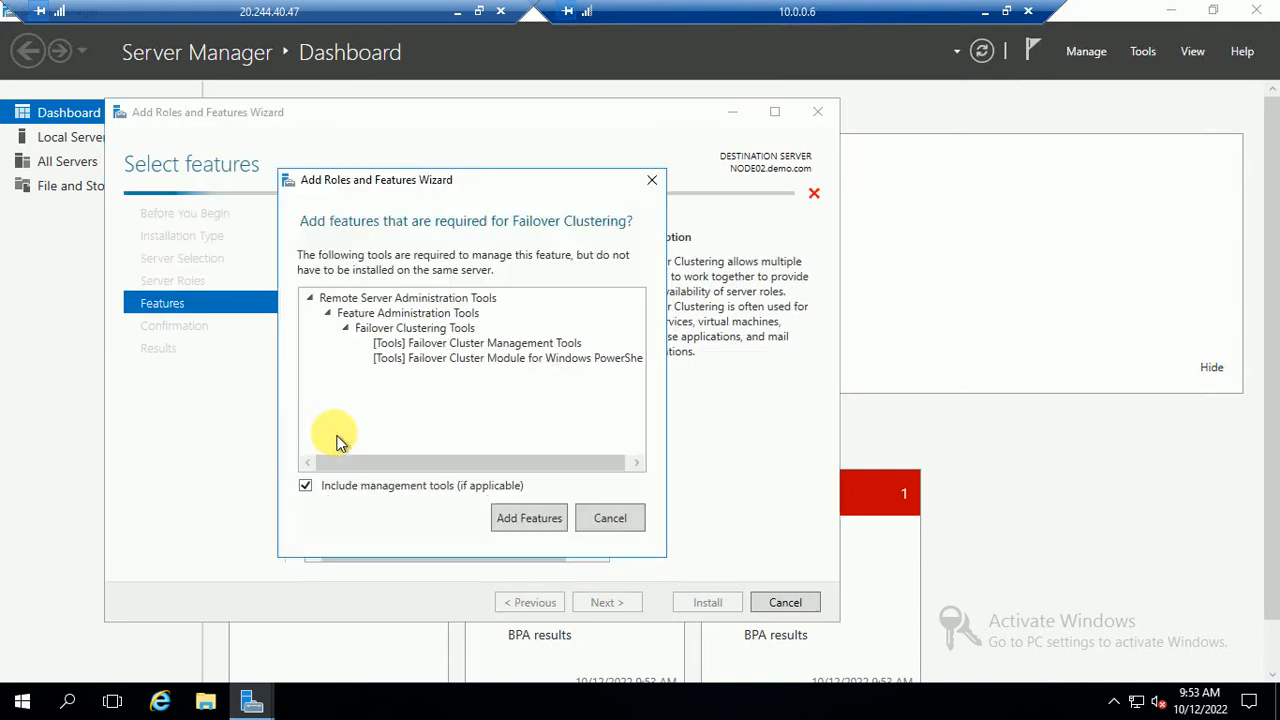
pyautogui.click(528, 518)
# Start the Failover Clustering installation on NODE02 and minimize that session
pyautogui.click(614, 603)
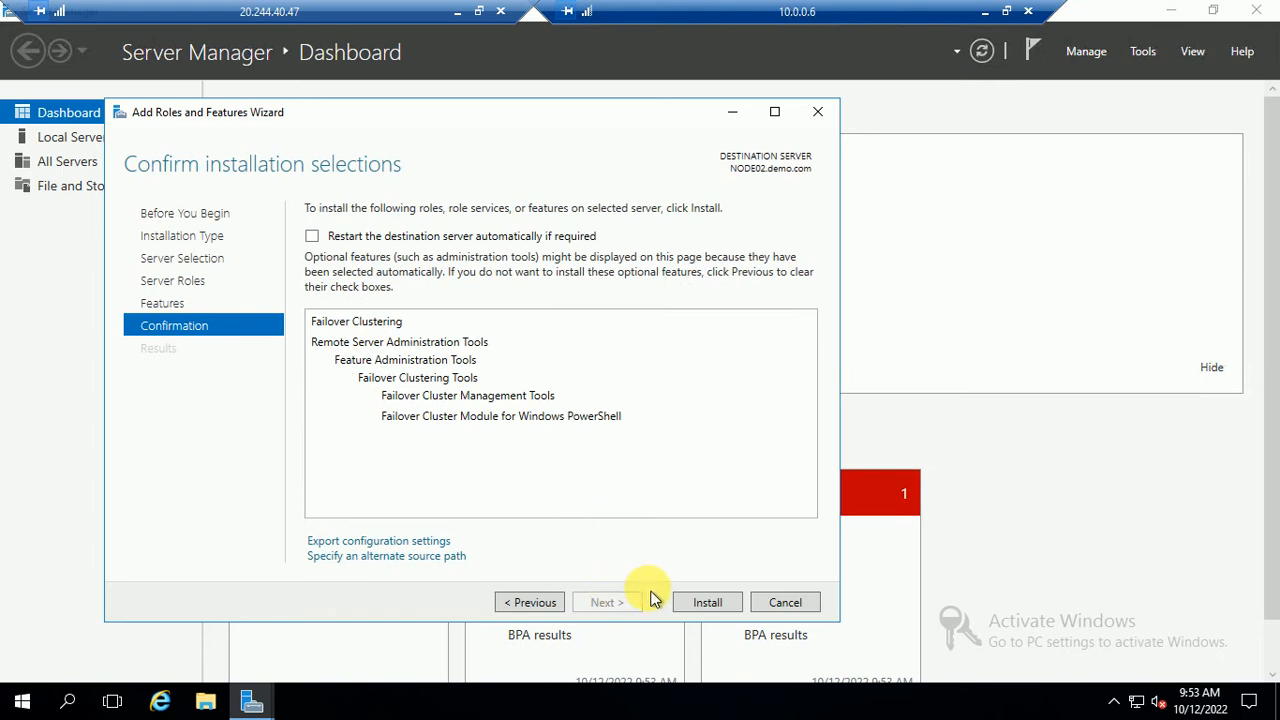
pyautogui.click(697, 605)
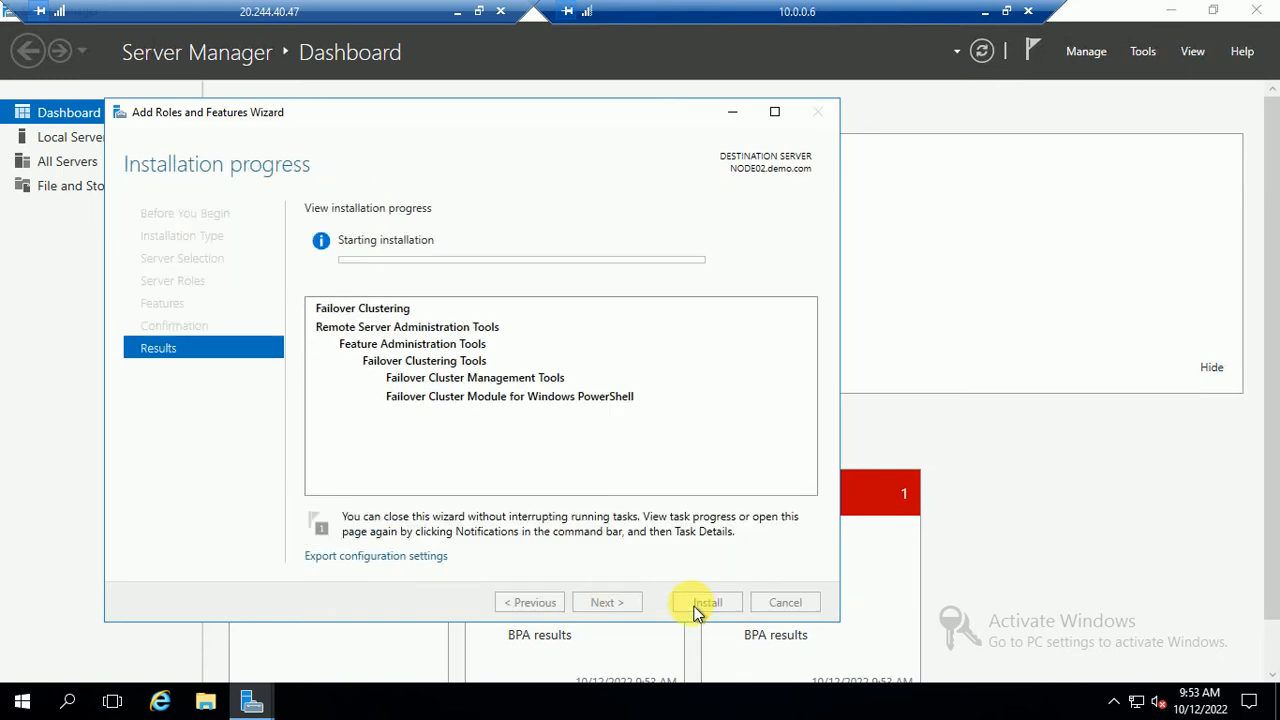
pyautogui.click(985, 18)
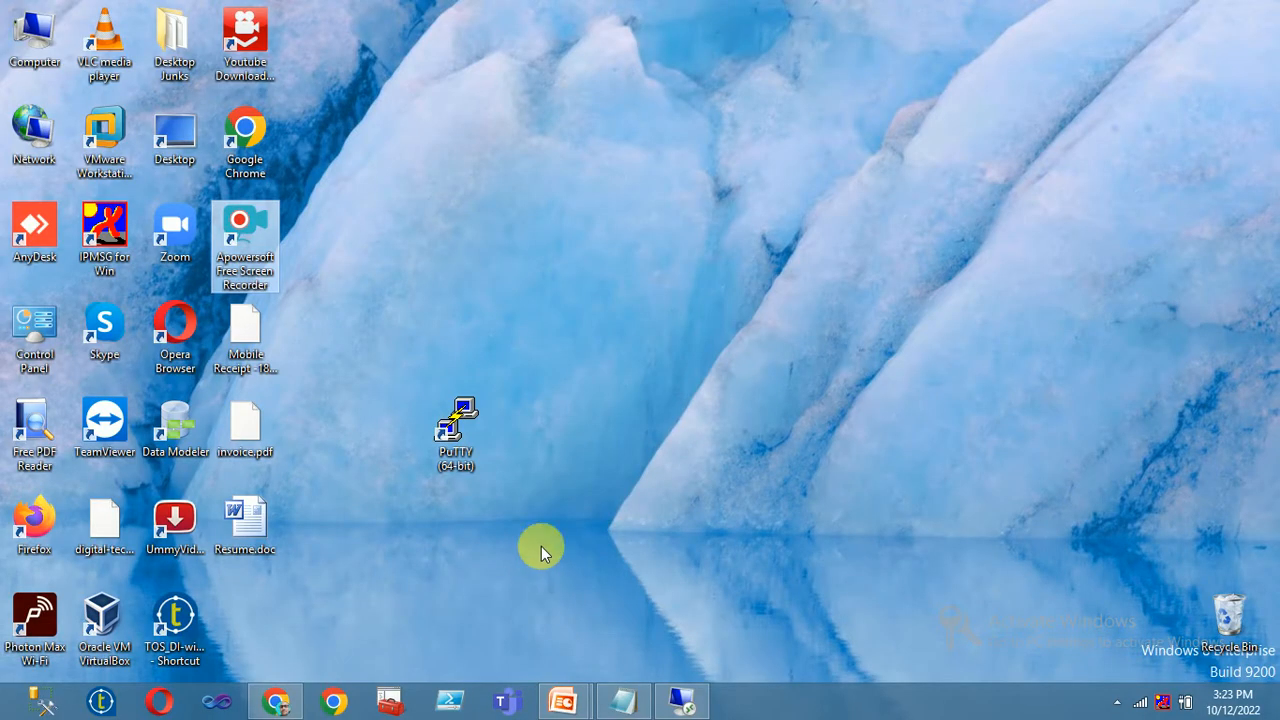
# Return to the jump server session, check NODE02's install progress, then minimize the jump server session
pyautogui.click(680, 703)
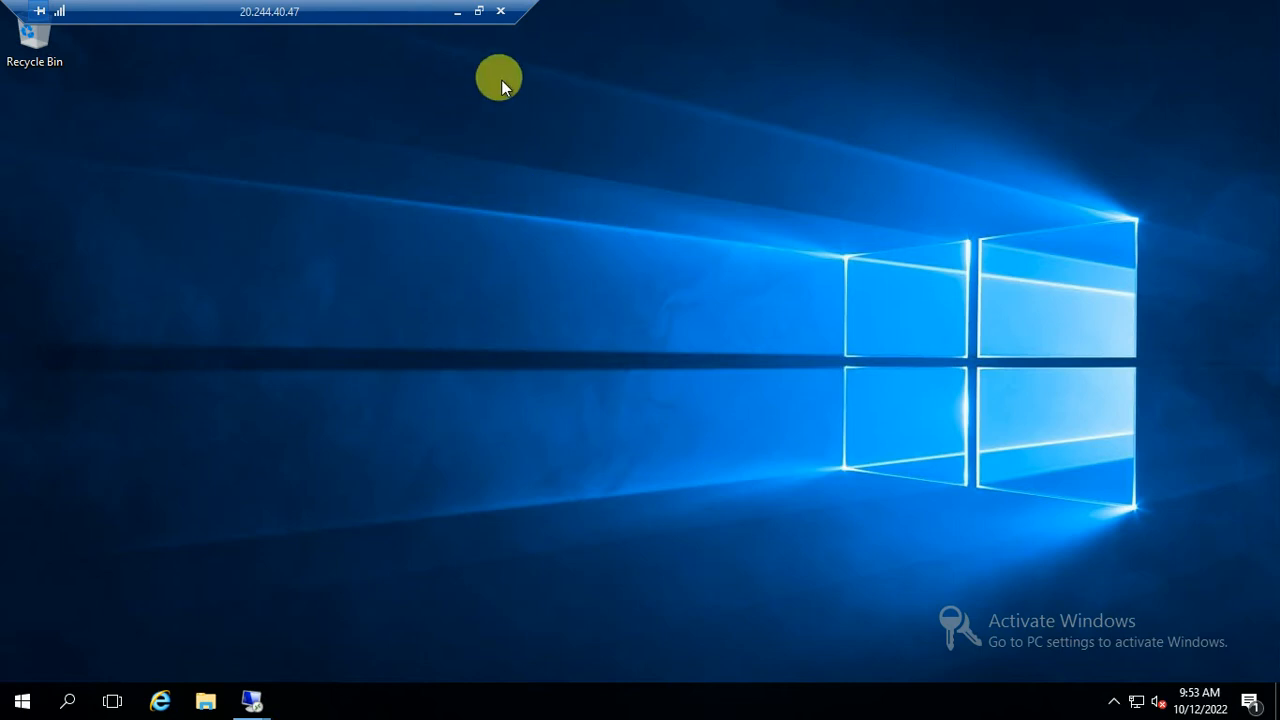
pyautogui.click(455, 20)
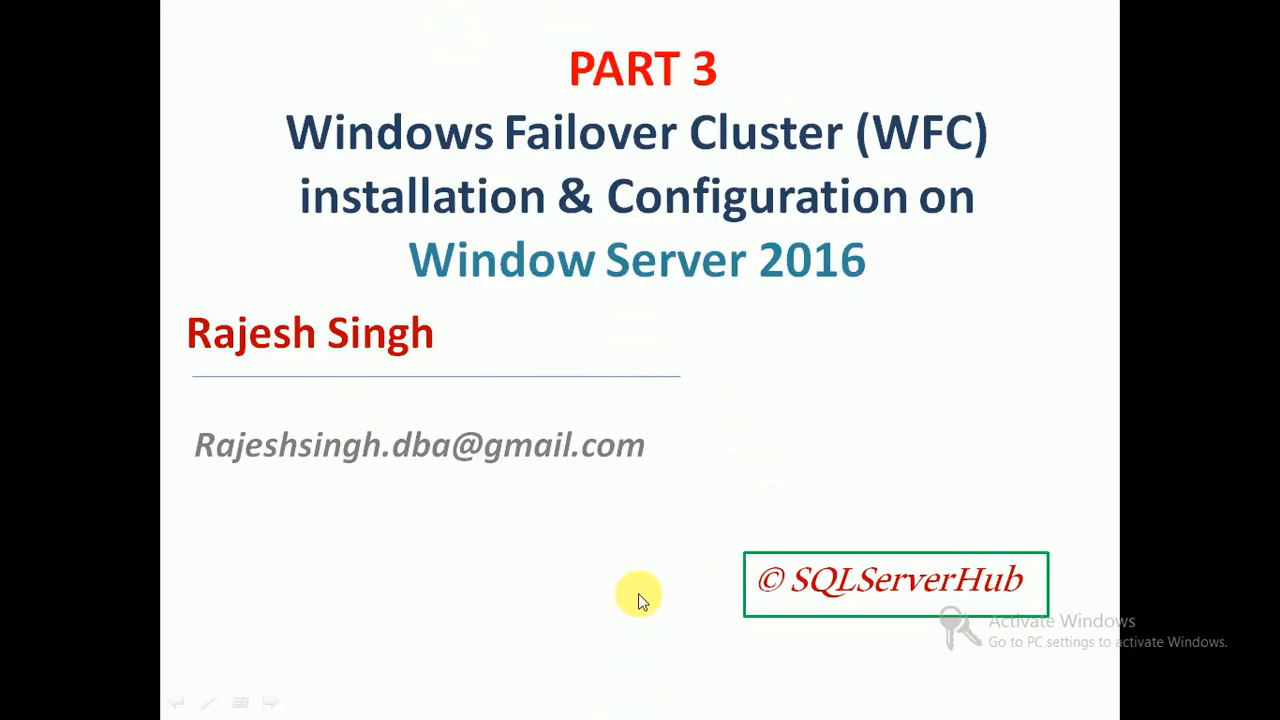
pyautogui.hotkey('alt', 'Tab')
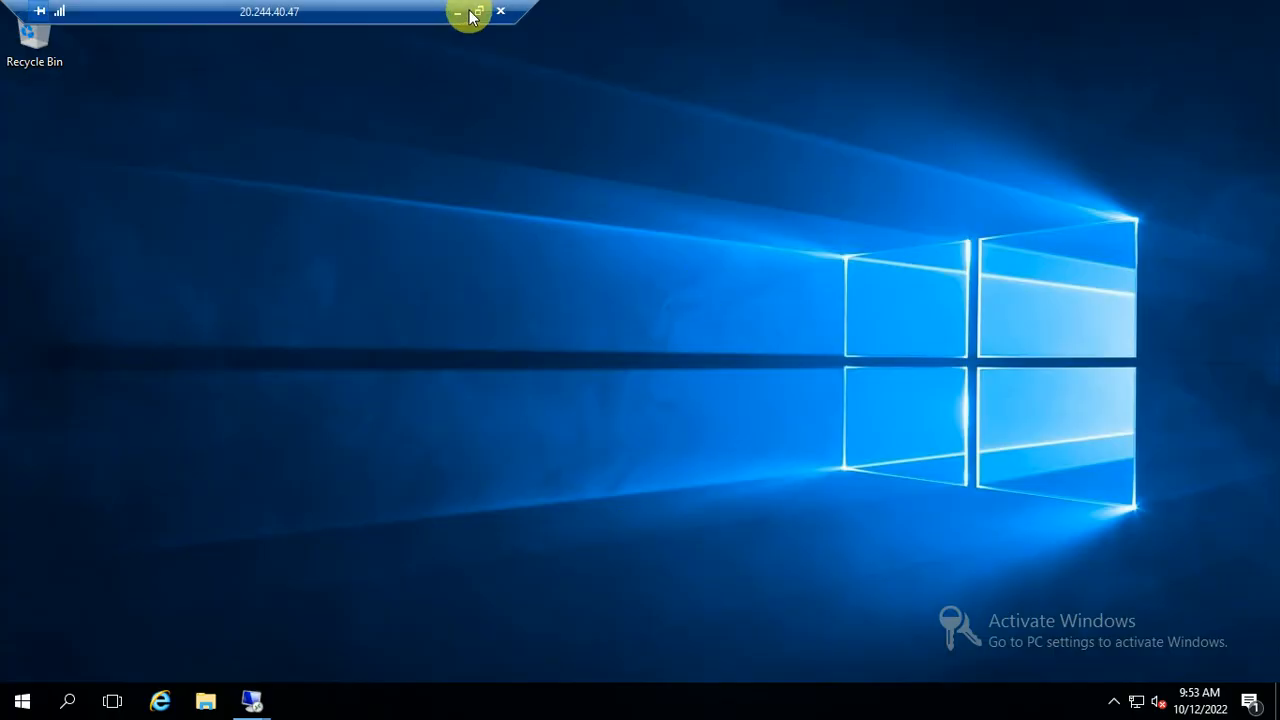
pyautogui.moveTo(257, 697)
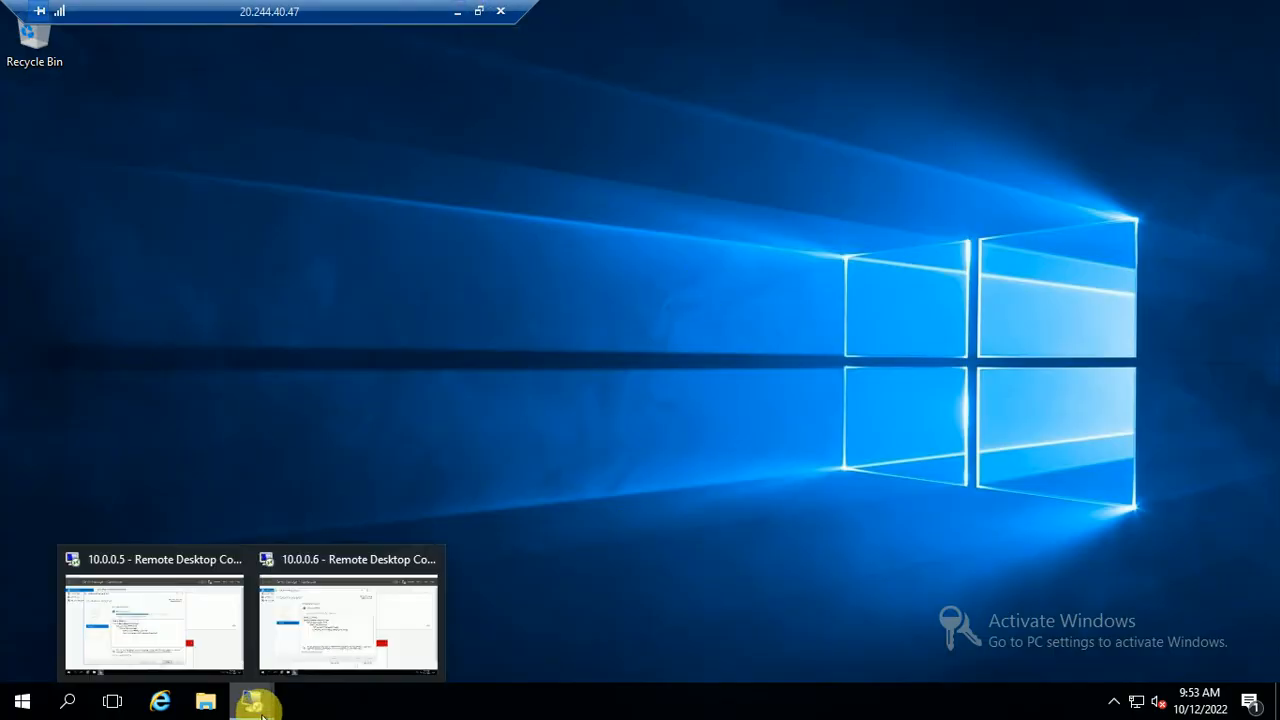
pyautogui.click(298, 621)
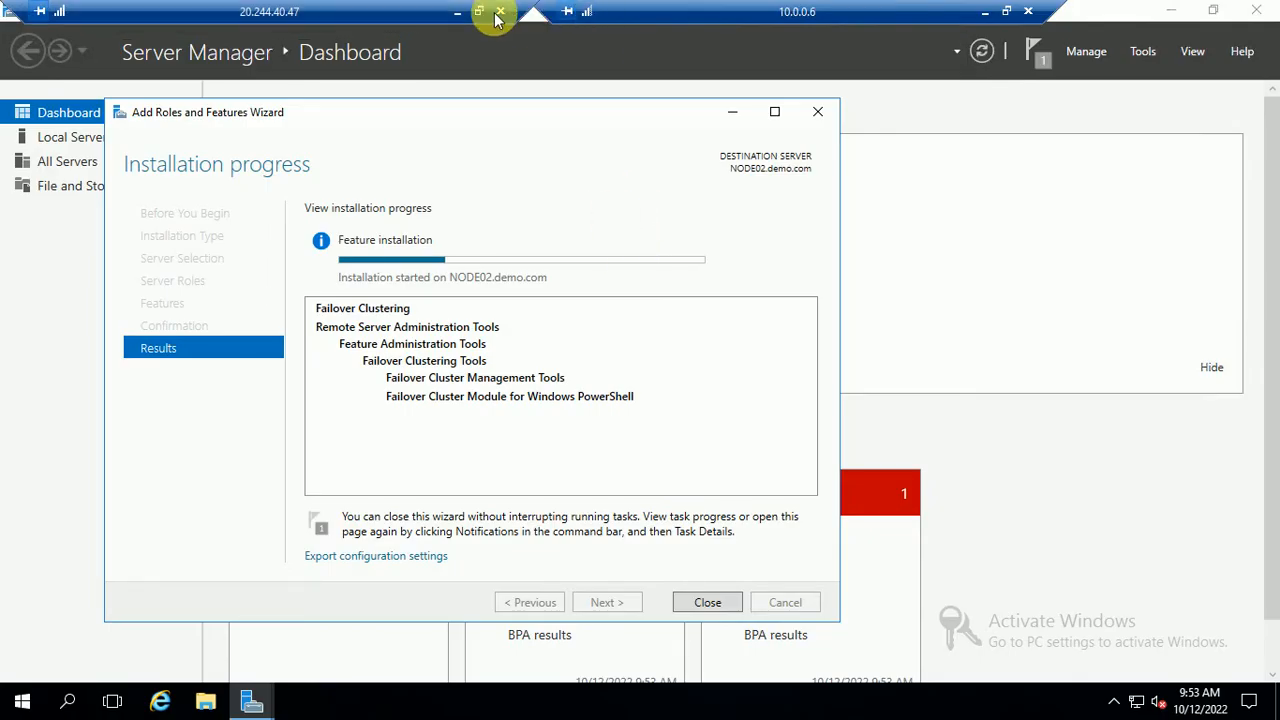
pyautogui.click(458, 14)
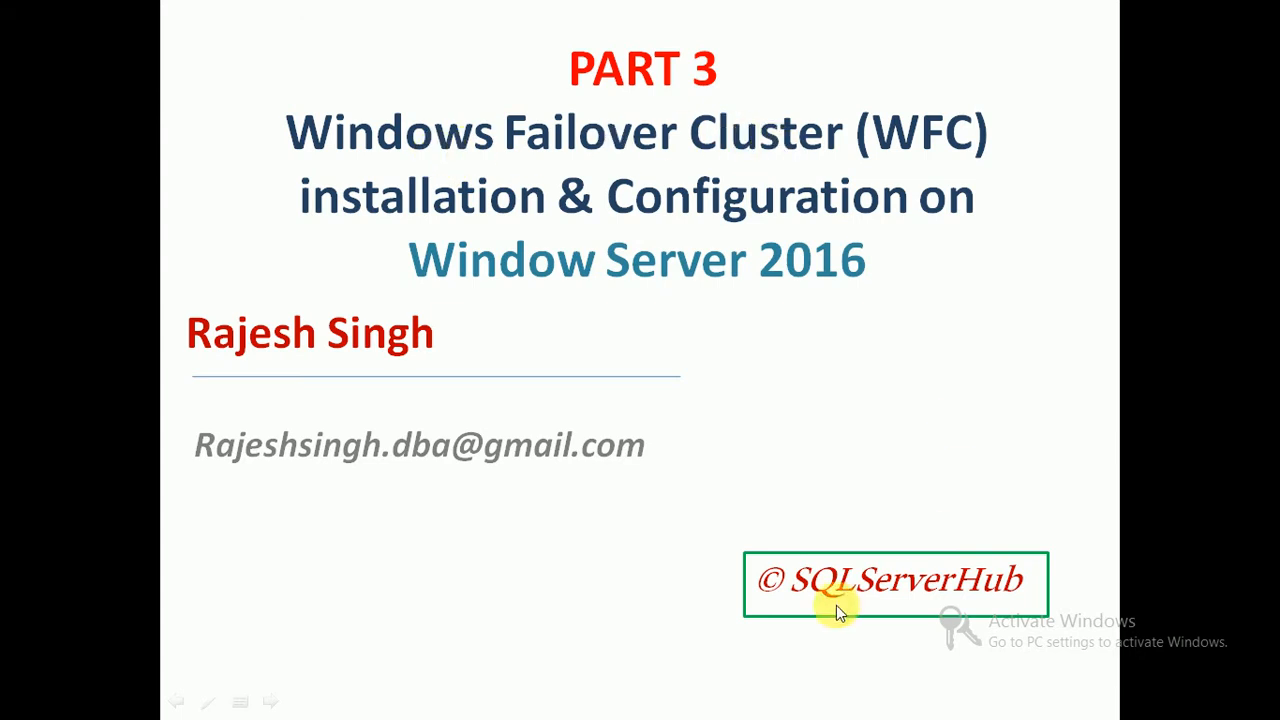
# Show the local desktop, use the system tray menu, and restore the jump server session
pyautogui.press('super+d')
pyautogui.click(1117, 702)
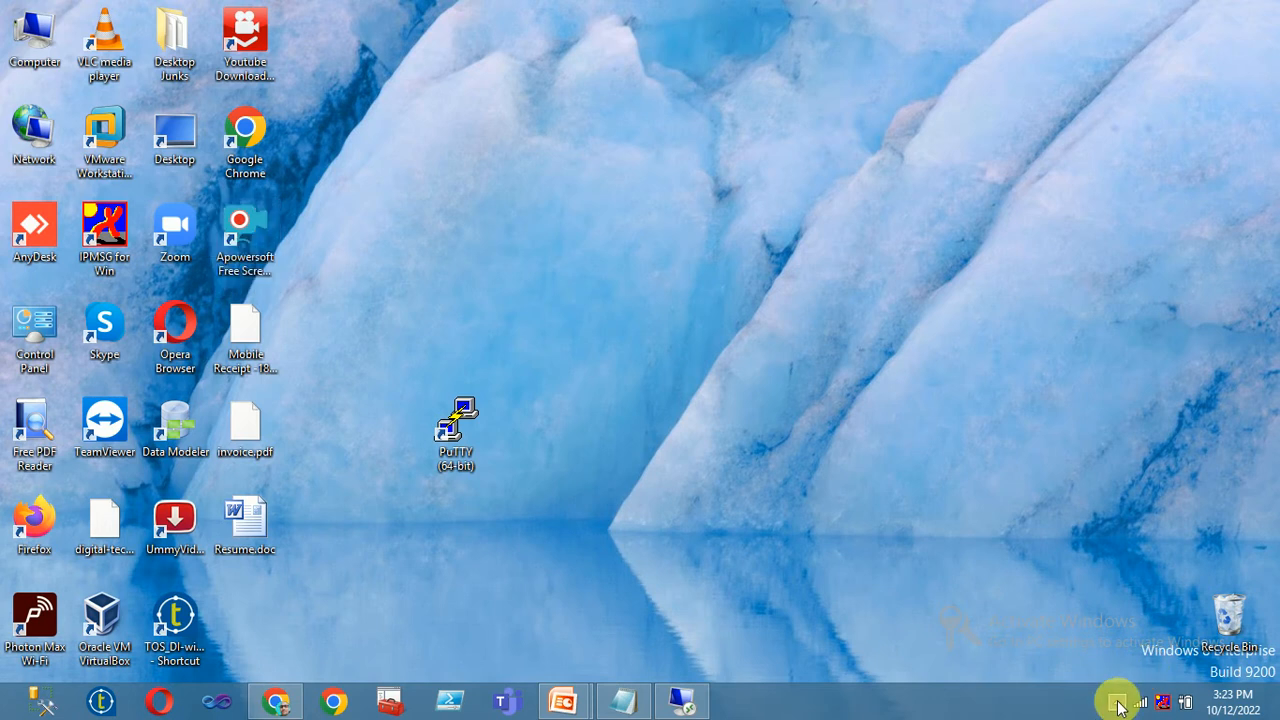
pyautogui.rightClick(1143, 605)
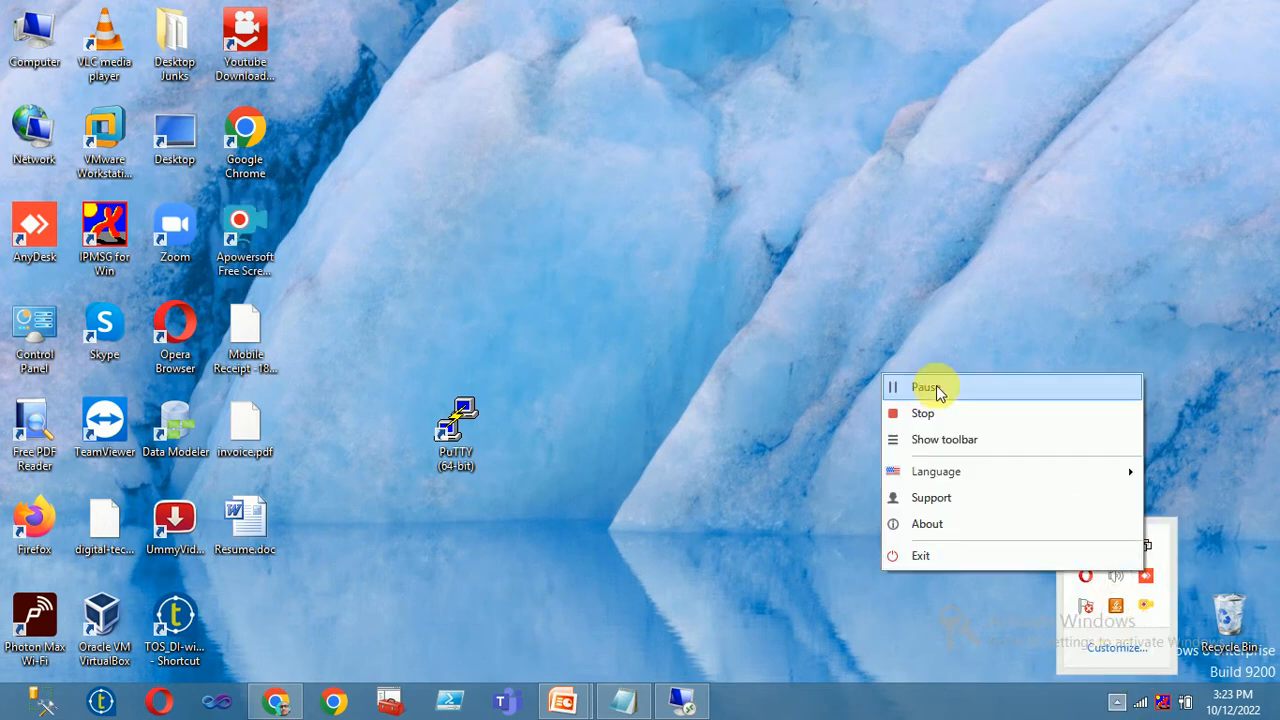
pyautogui.click(893, 389)
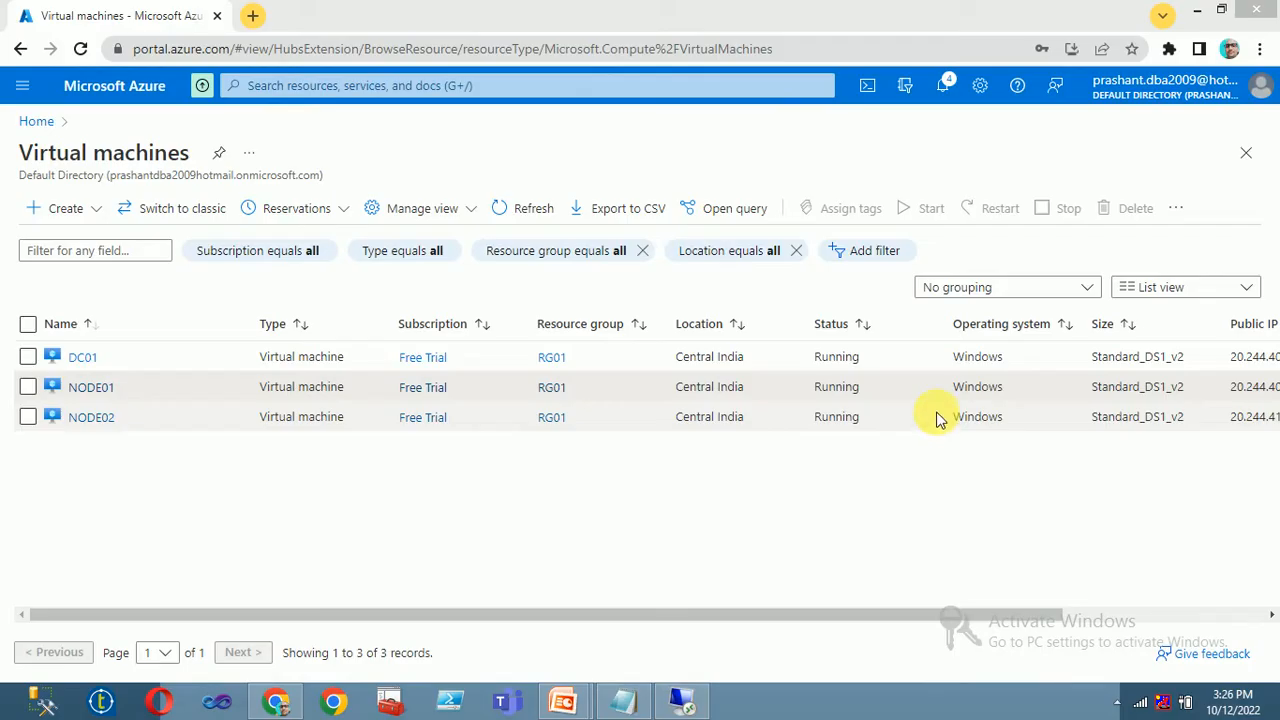
pyautogui.click(686, 703)
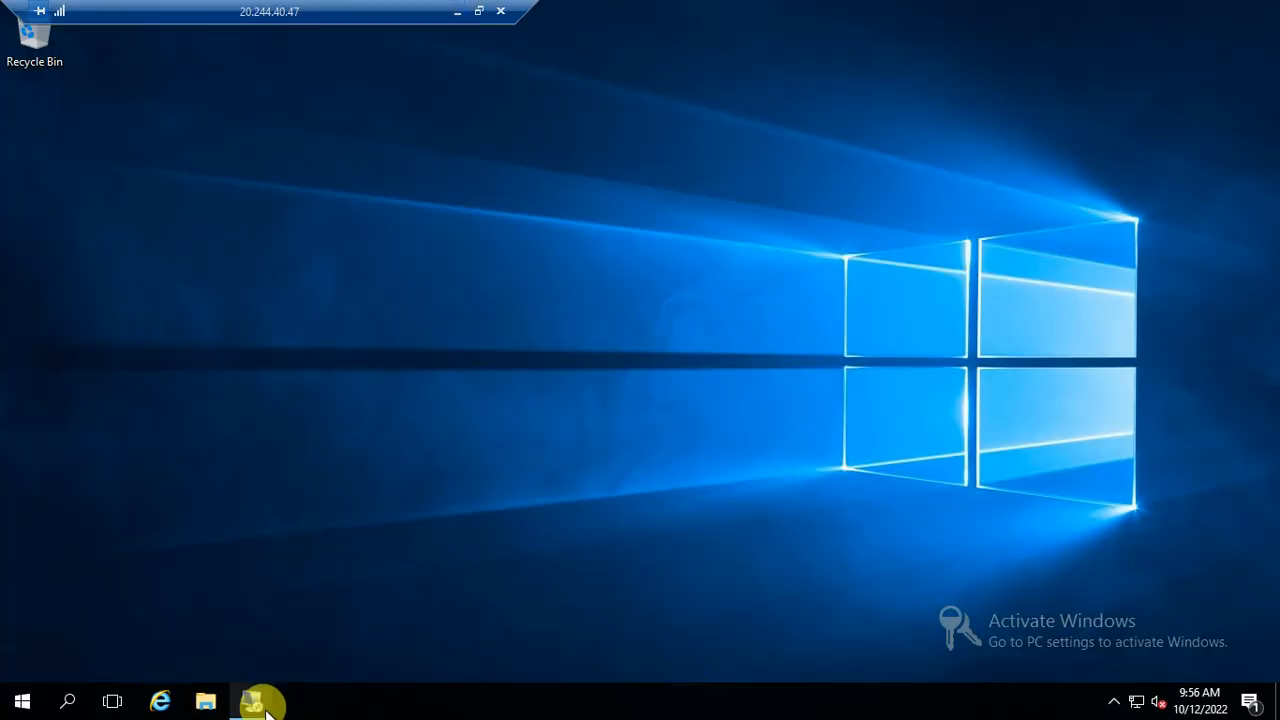
# Open the NODE01 session, confirm Installation succeeded, and close the Add Roles and Features Wizard
pyautogui.moveTo(254, 697)
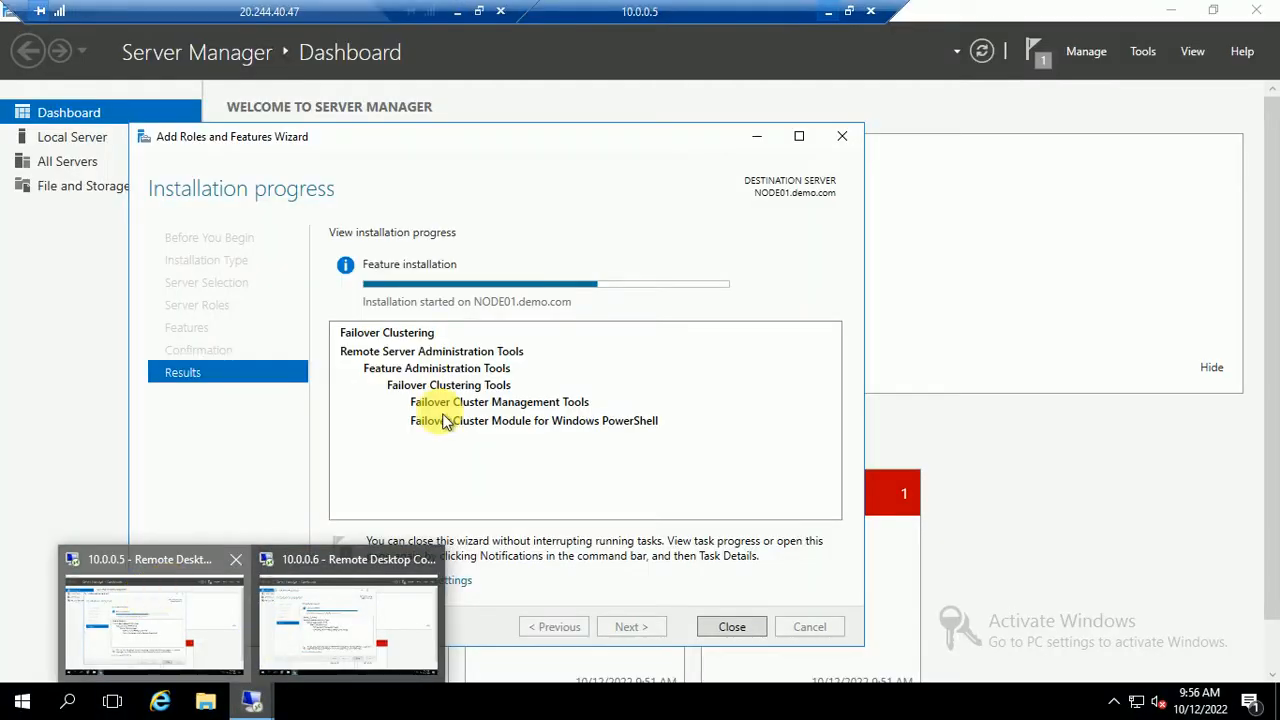
pyautogui.click(145, 597)
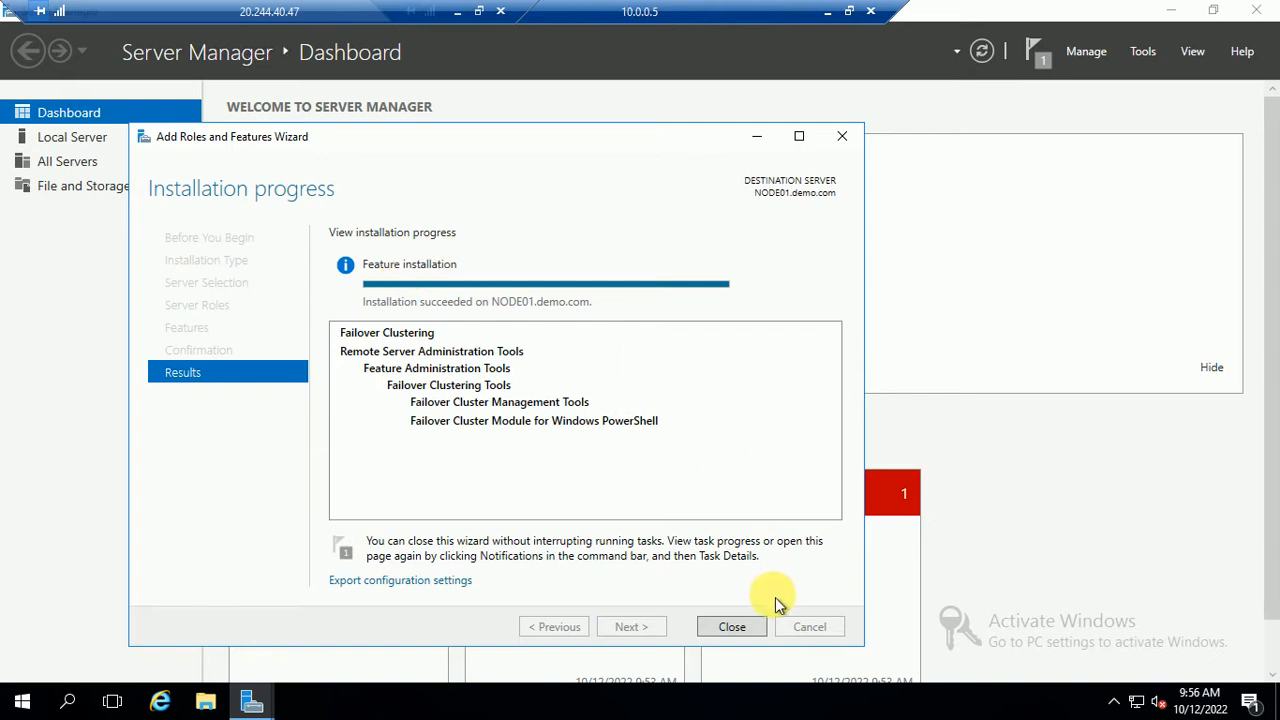
pyautogui.click(728, 627)
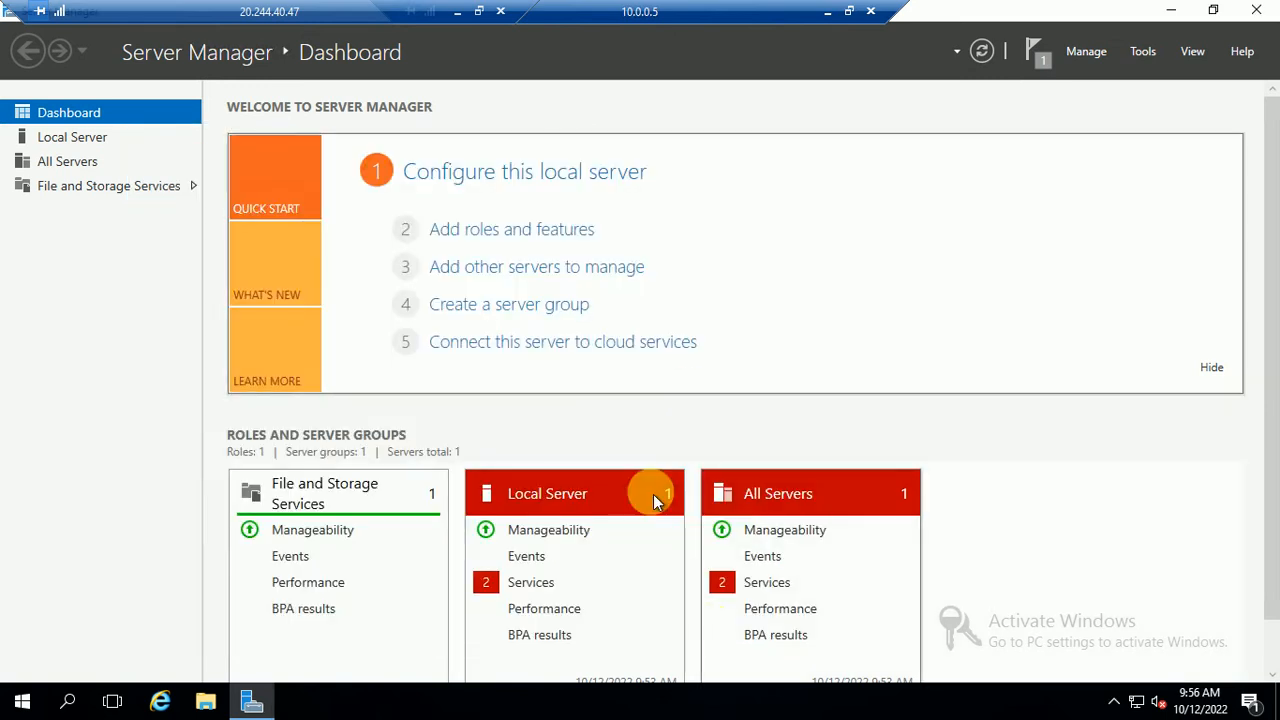
# On NODE02, close the finished Add Roles and Features Wizard and Server Manager
pyautogui.click(829, 13)
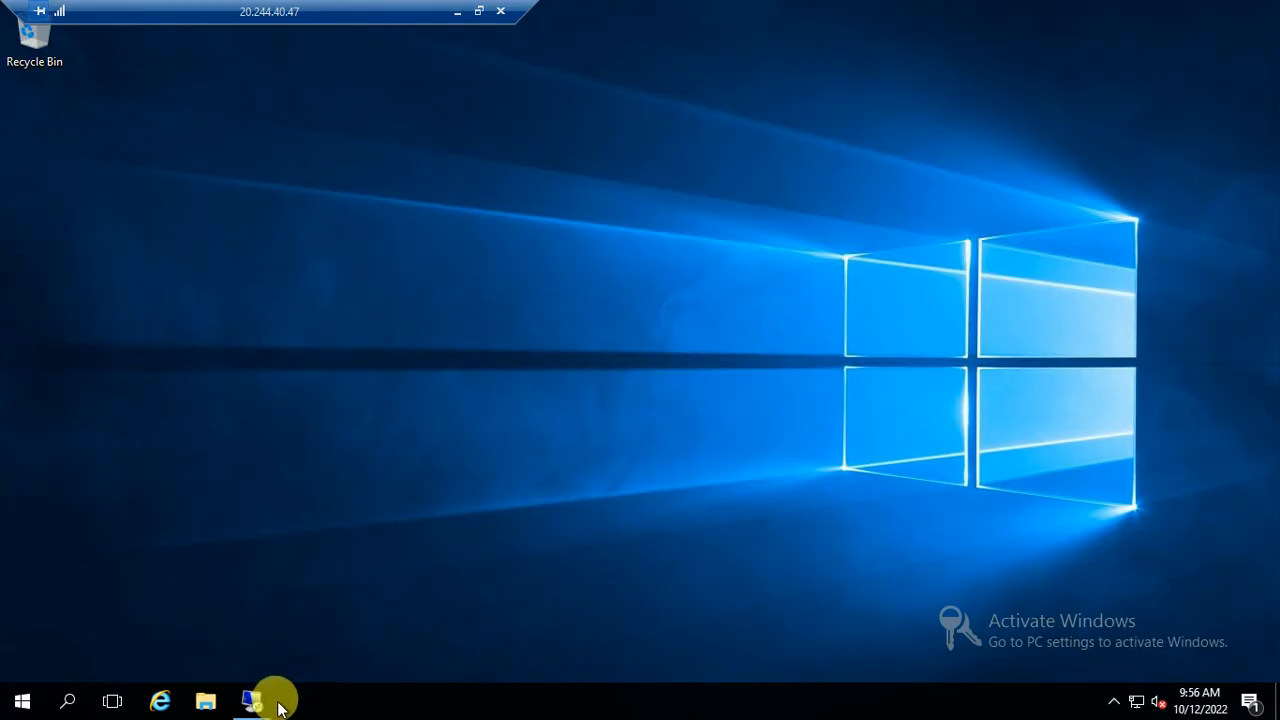
pyautogui.moveTo(272, 700)
pyautogui.click(343, 616)
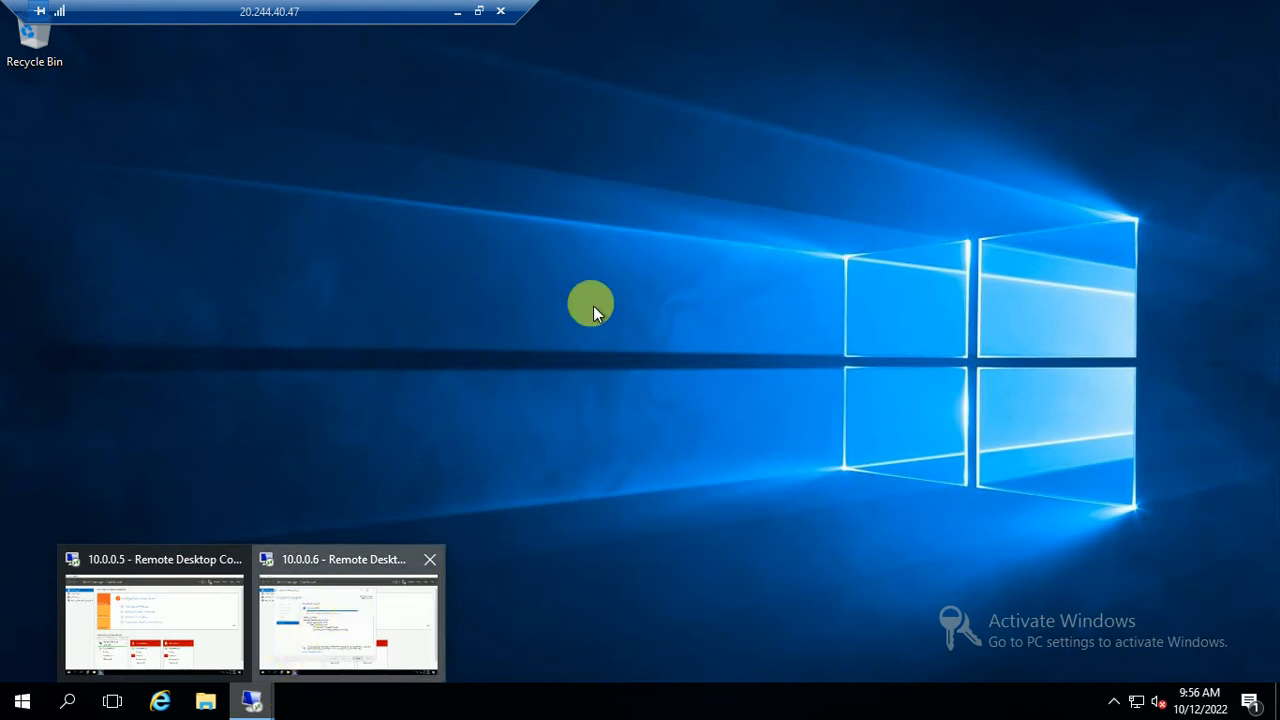
pyautogui.click(380, 563)
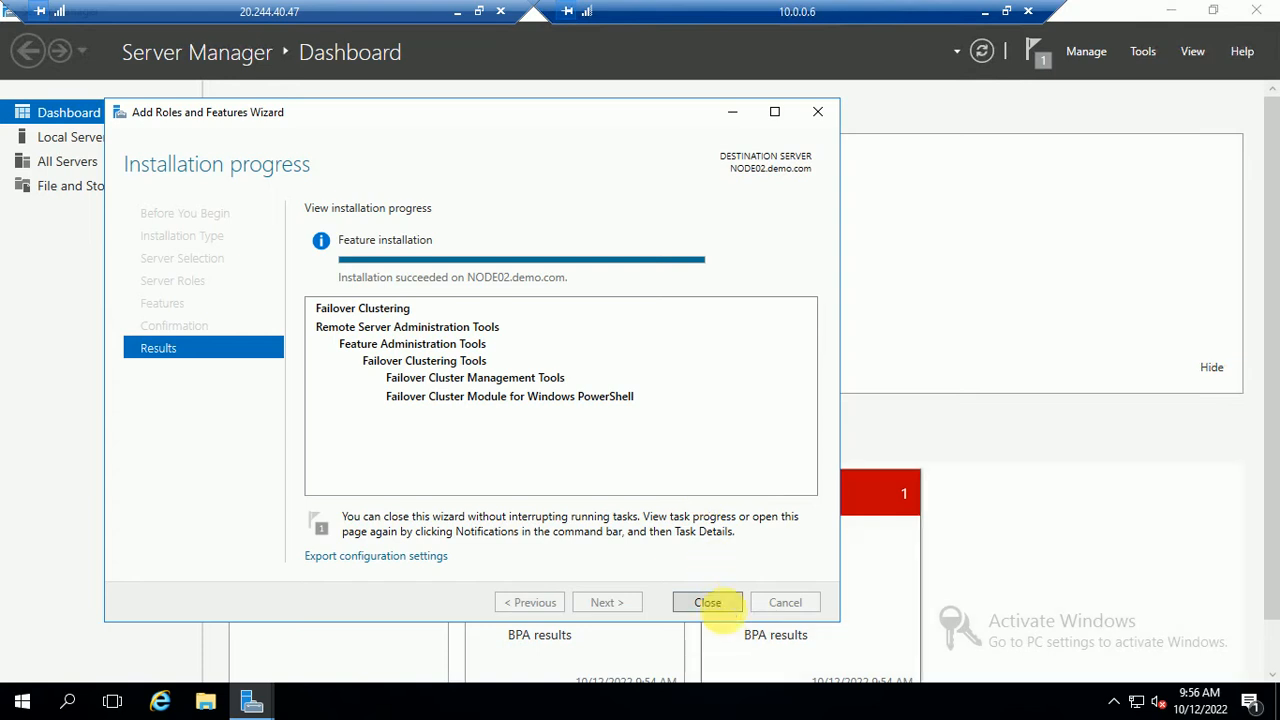
pyautogui.click(722, 606)
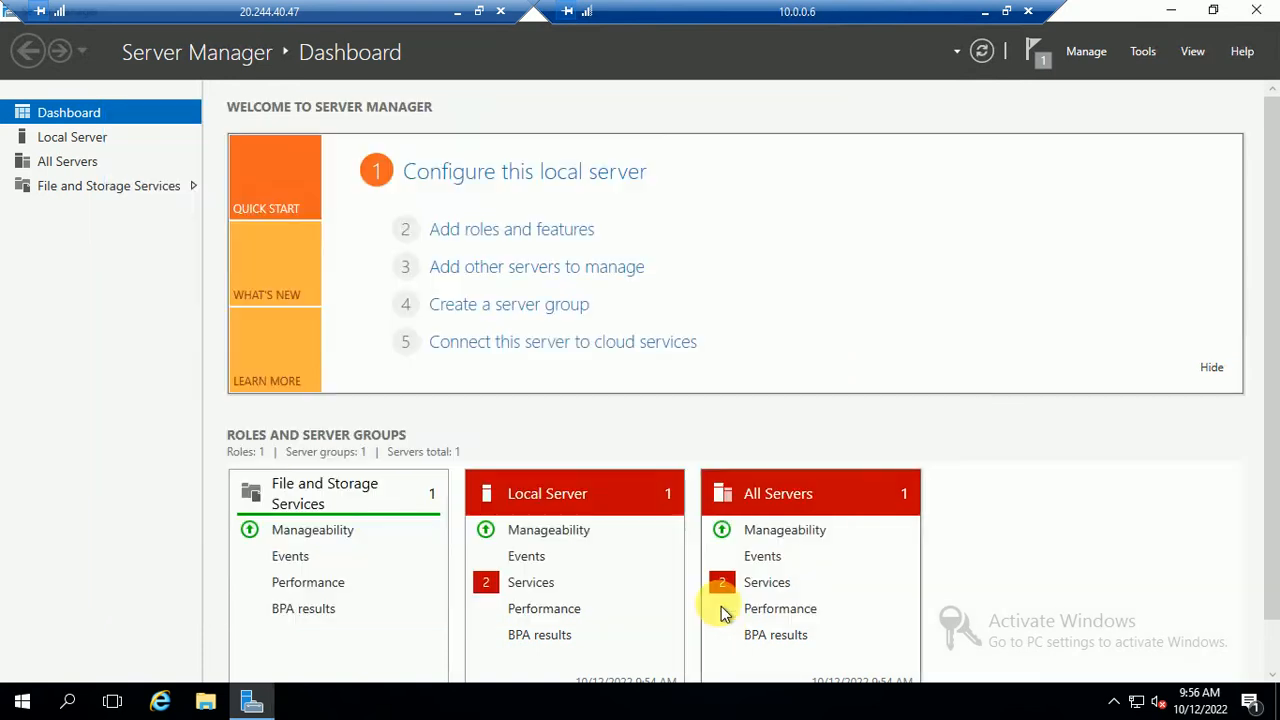
pyautogui.click(1257, 11)
# Refresh the NODE02 desktop, minimize the 10.0.0.6 session and switch to 10.0.0.5
pyautogui.rightClick(443, 248)
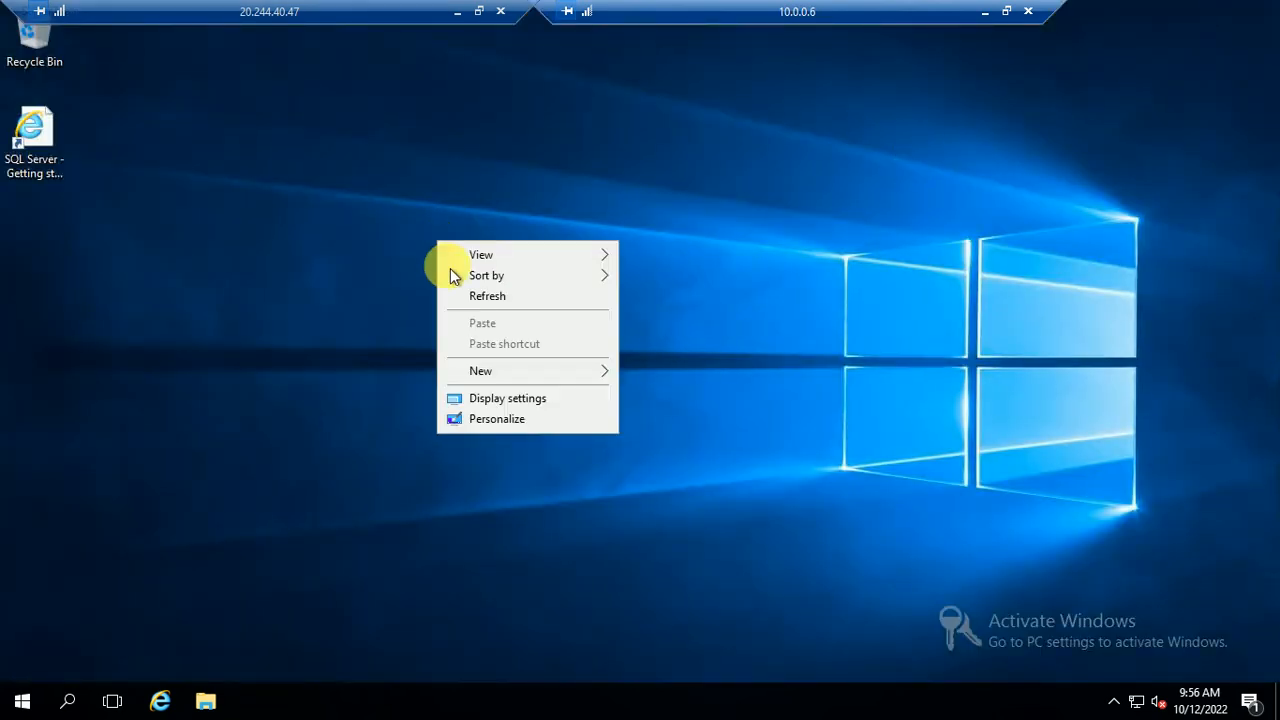
pyautogui.click(491, 294)
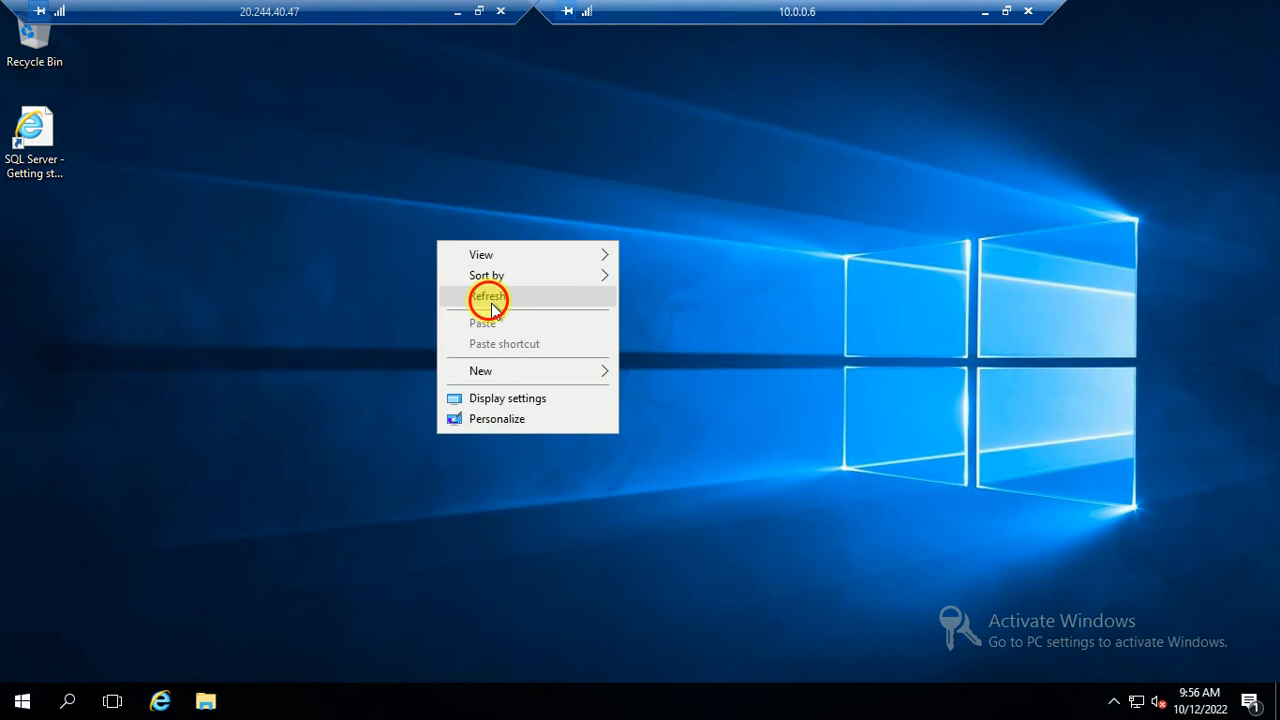
pyautogui.rightClick(252, 295)
pyautogui.click(287, 358)
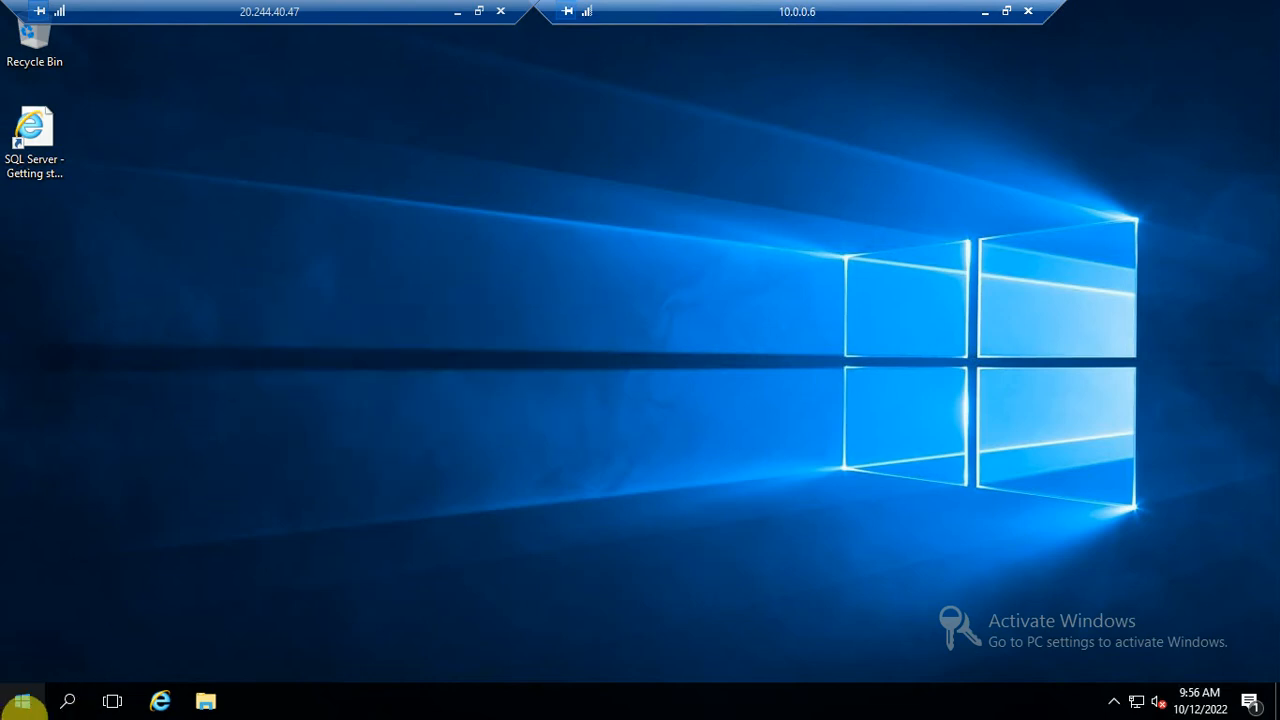
pyautogui.click(25, 711)
pyautogui.click(806, 71)
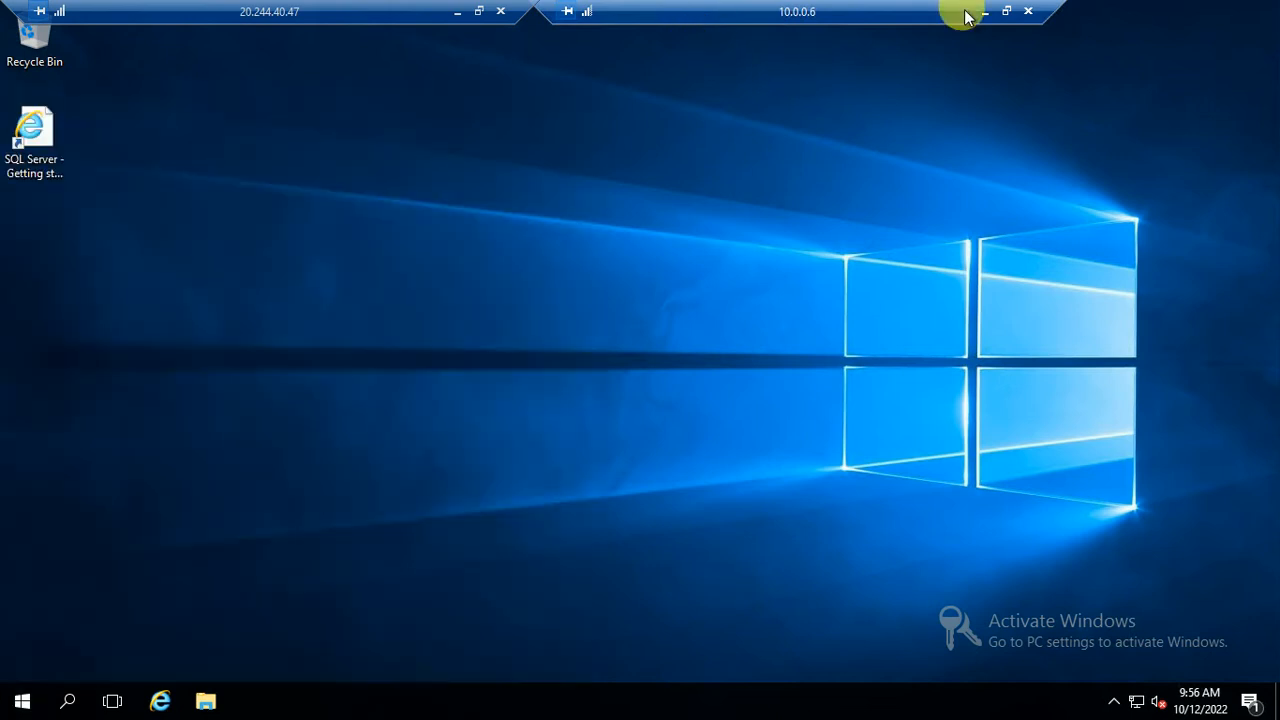
pyautogui.click(994, 15)
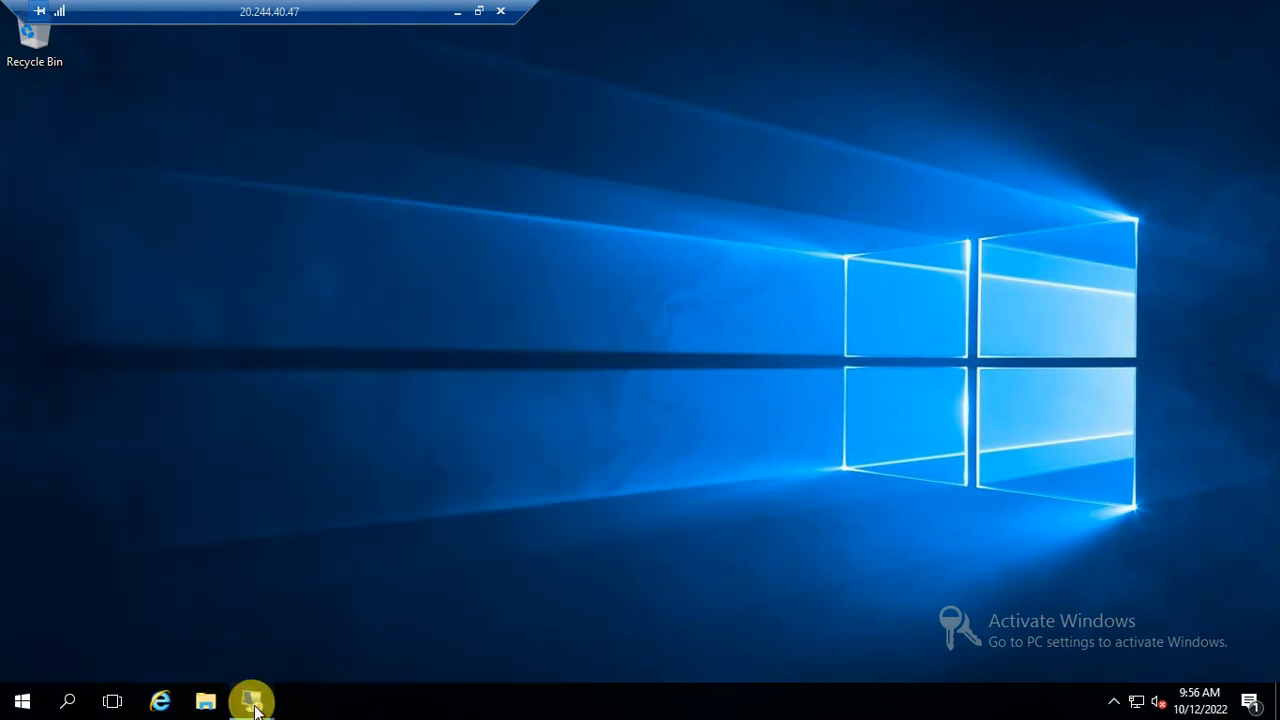
pyautogui.moveTo(251, 697)
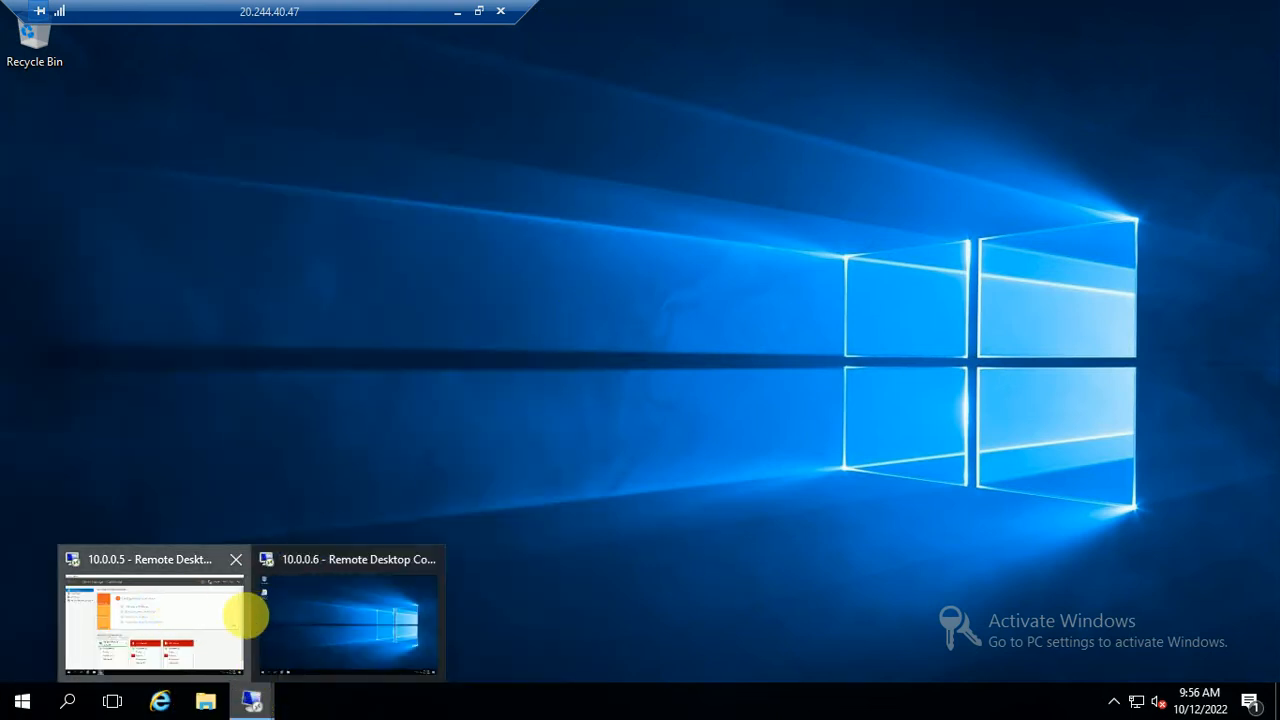
pyautogui.click(246, 609)
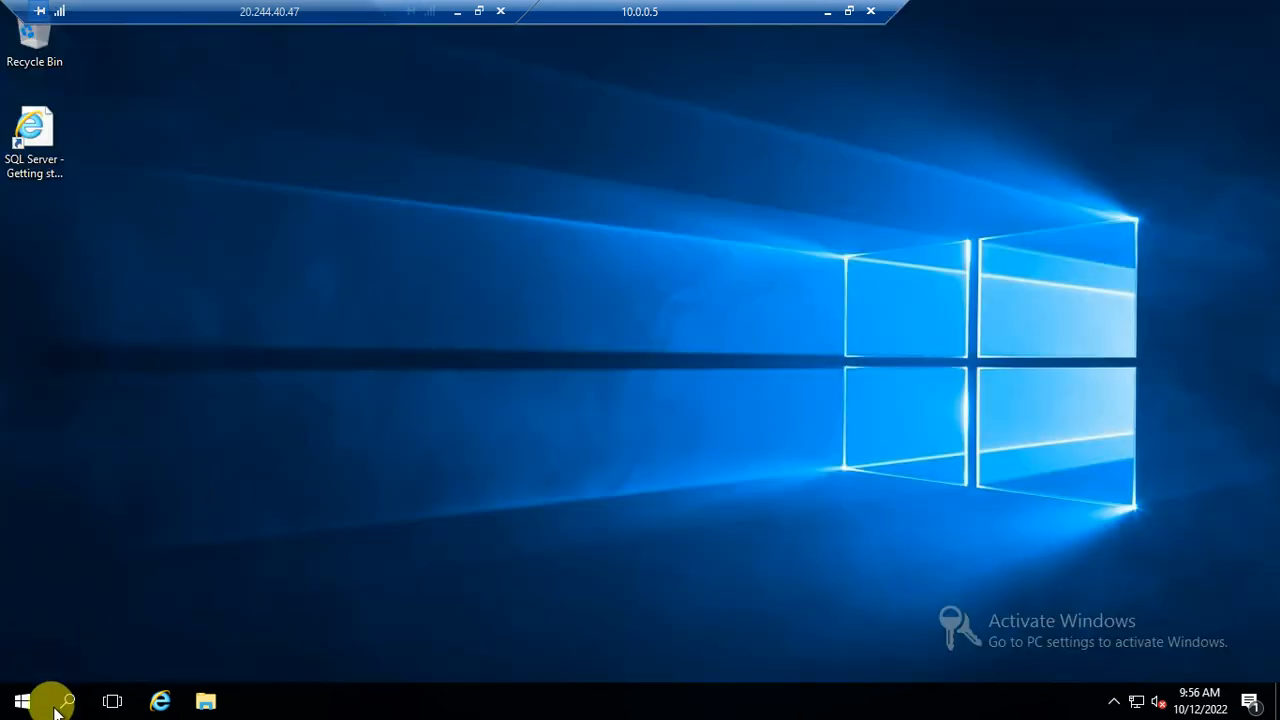
# Launch Failover Cluster Manager by searching 'clu' in Start, and maximize its window
pyautogui.click(20, 698)
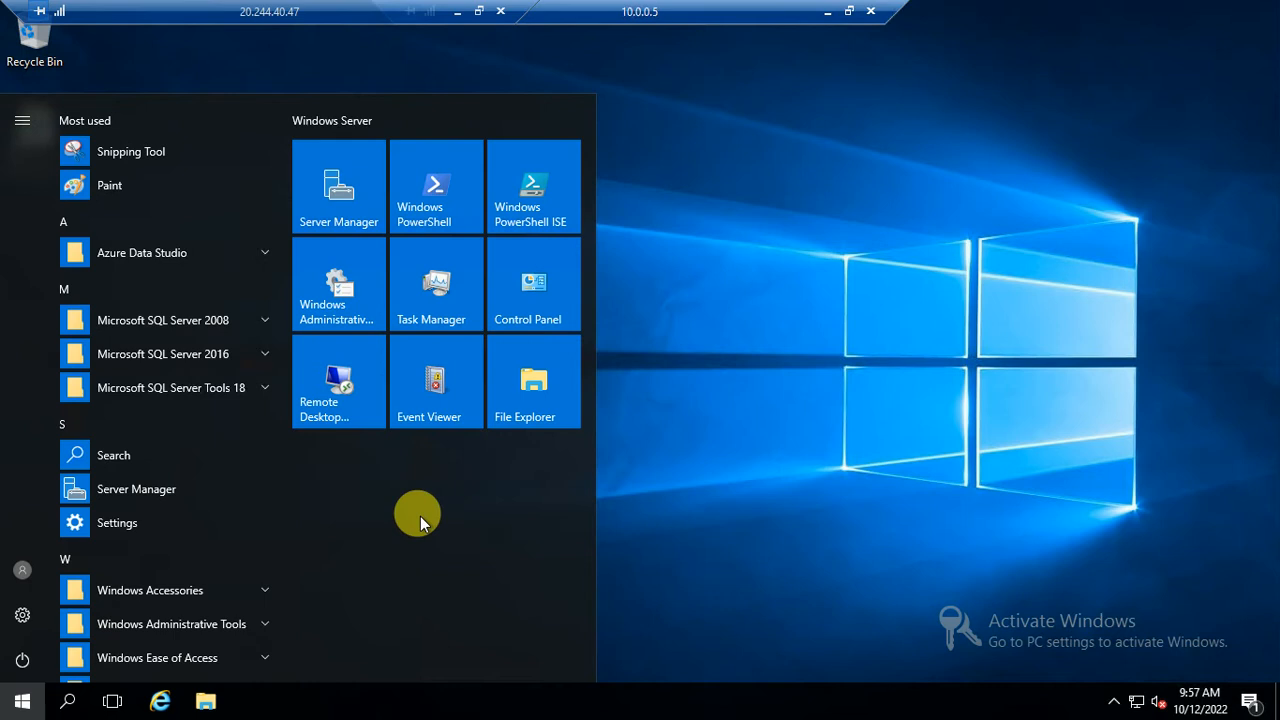
pyautogui.write('s')
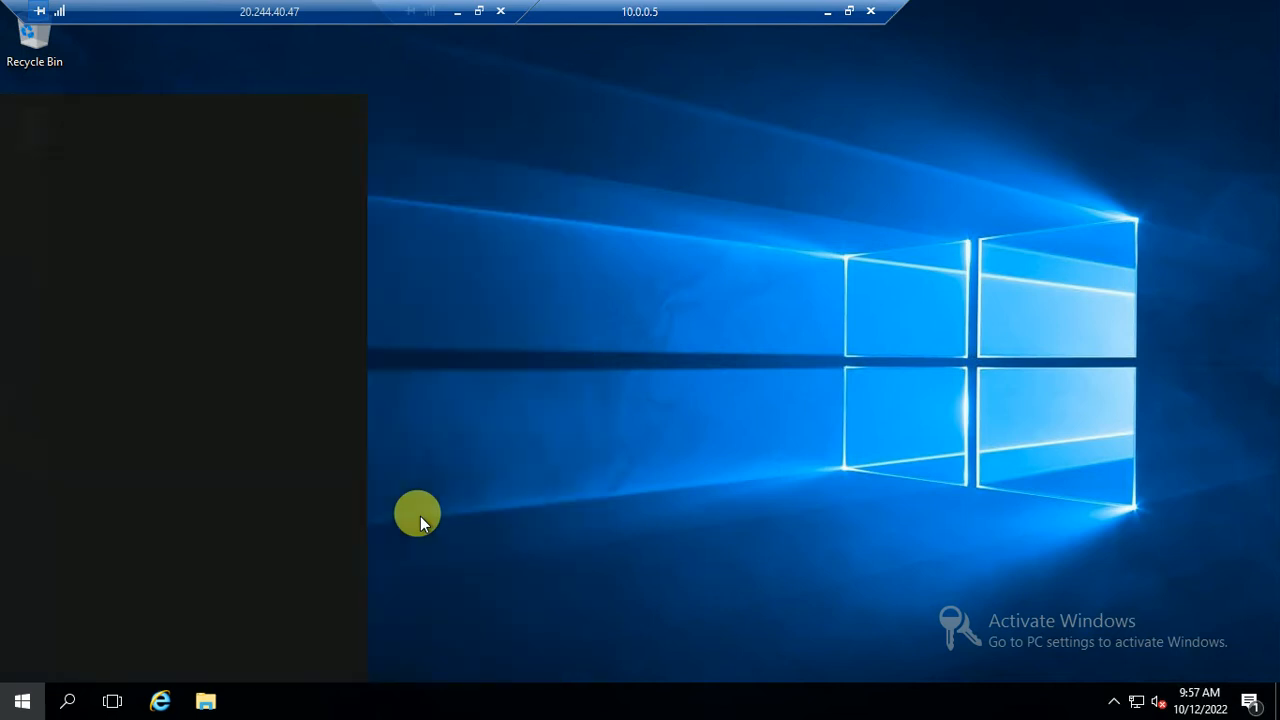
pyautogui.write('lu')
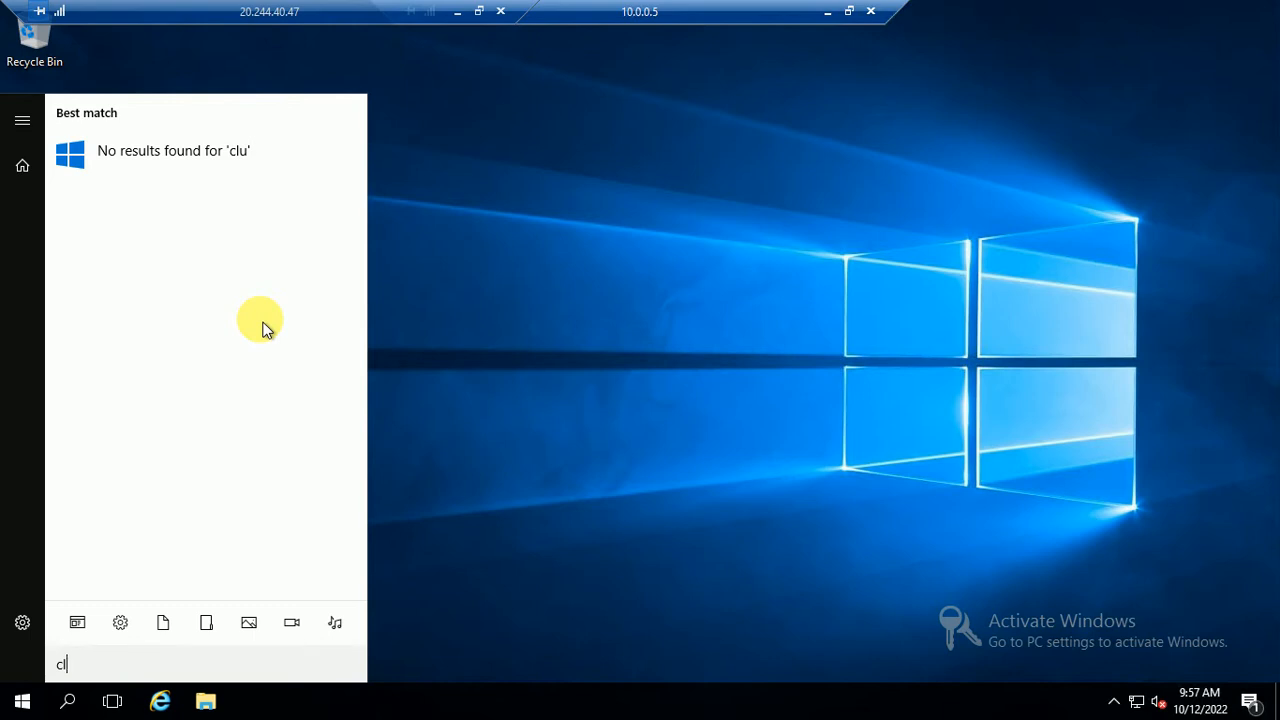
pyautogui.press('BackSpace')
pyautogui.press('BackSpace')
pyautogui.write('clu')
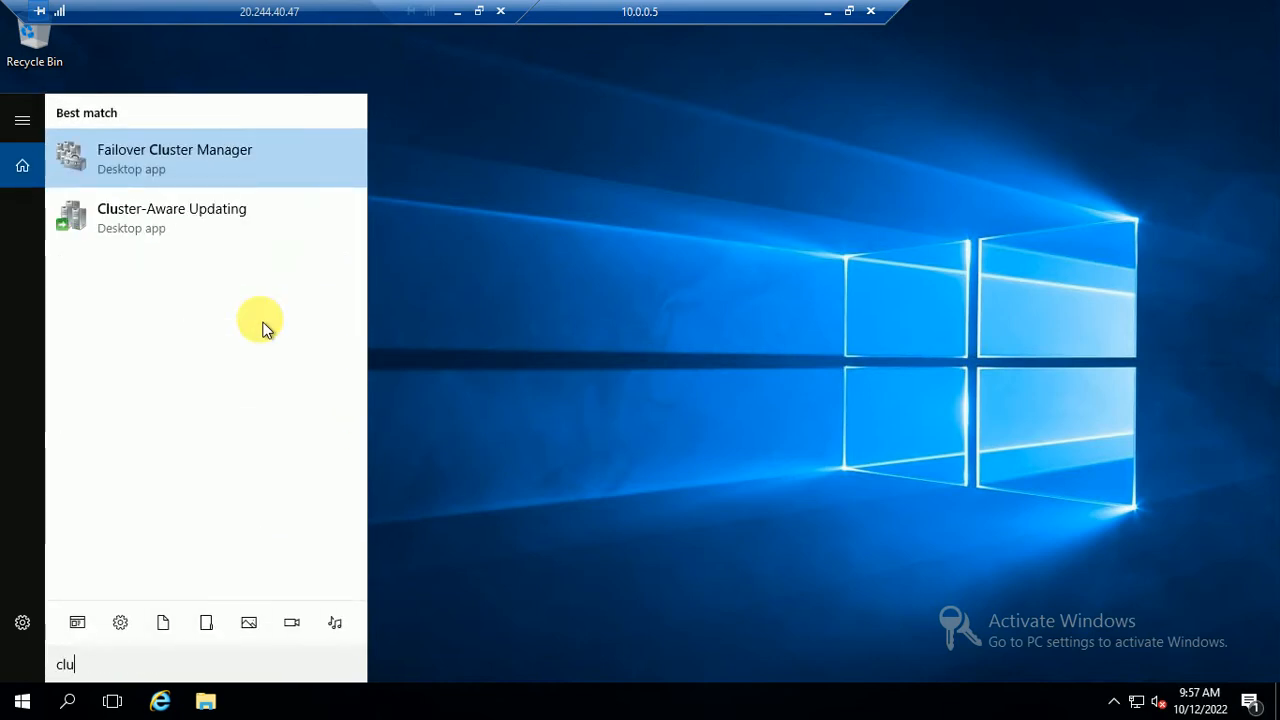
pyautogui.click(165, 161)
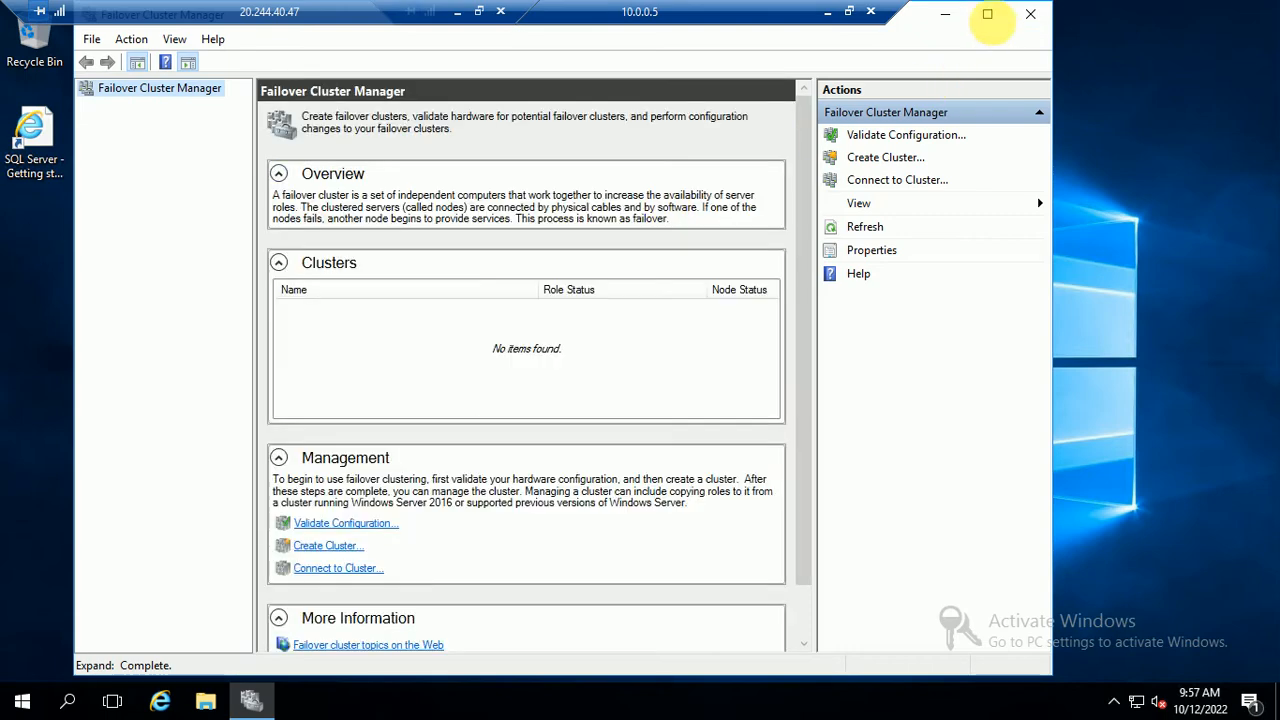
pyautogui.click(987, 14)
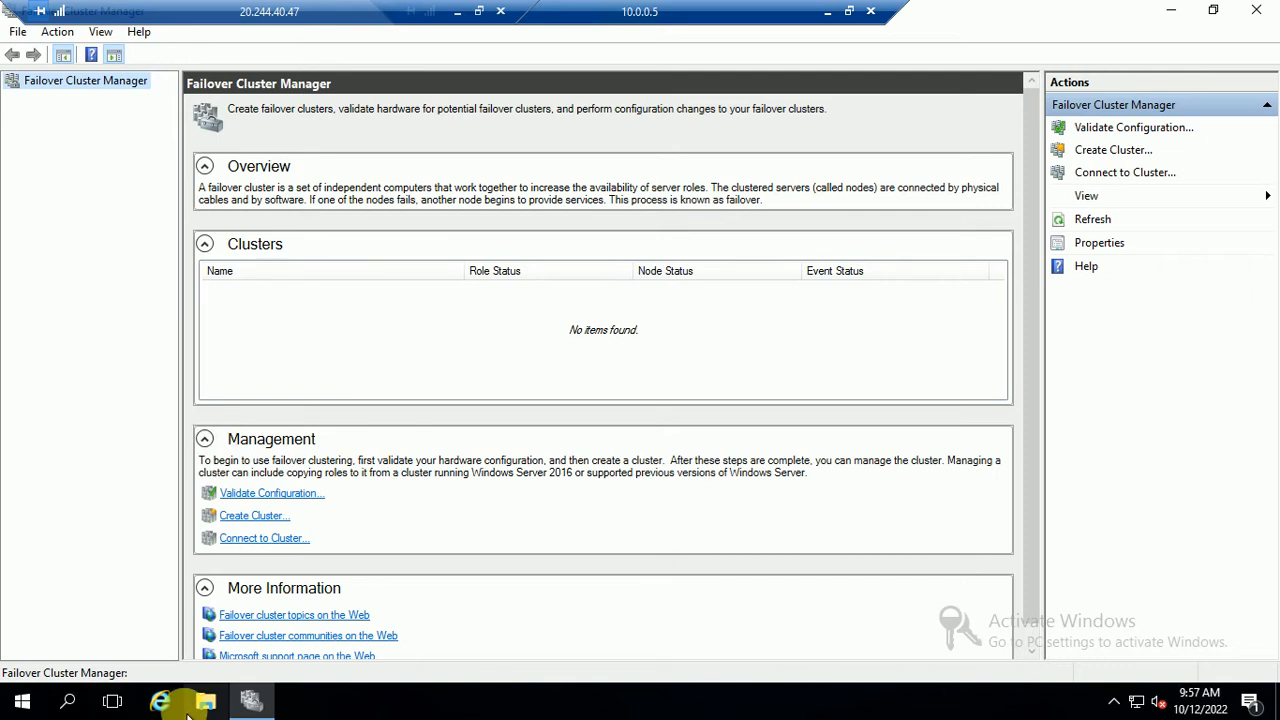
pyautogui.rightClick(84, 89)
# Start the Validate Configuration wizard and list all demo.com computers in Advanced search
pyautogui.click(149, 97)
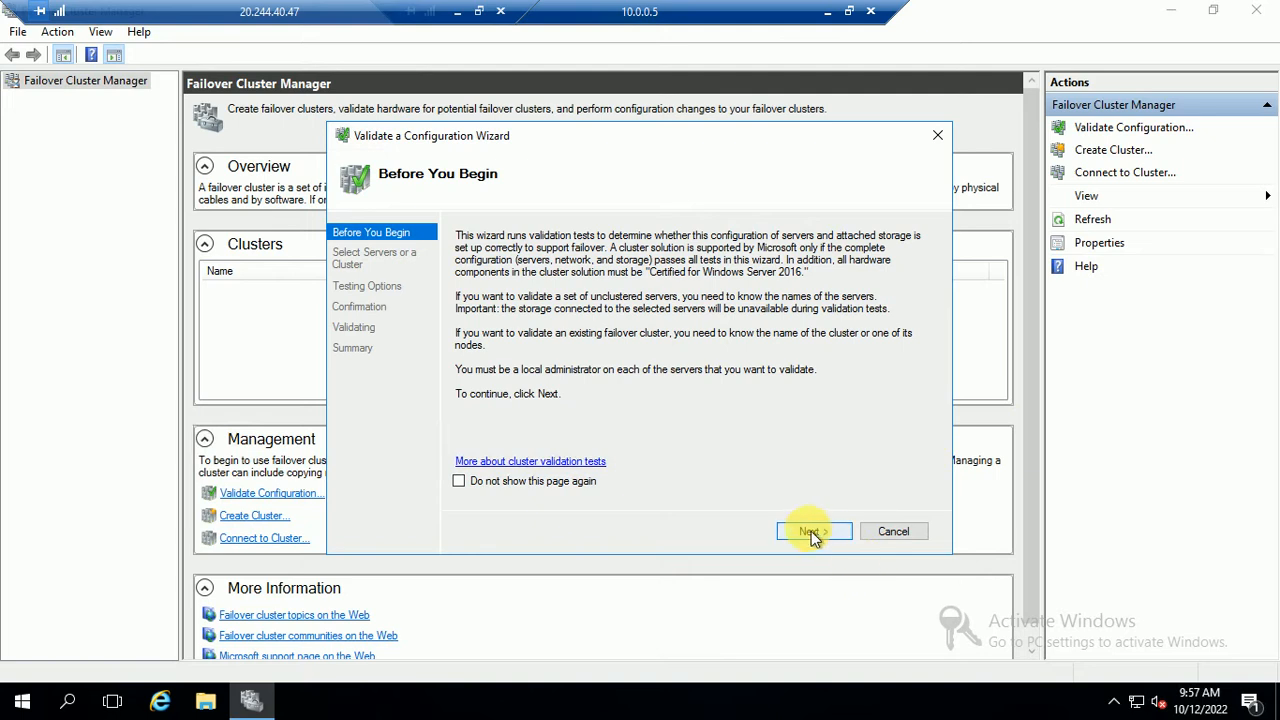
pyautogui.click(812, 533)
pyautogui.click(898, 296)
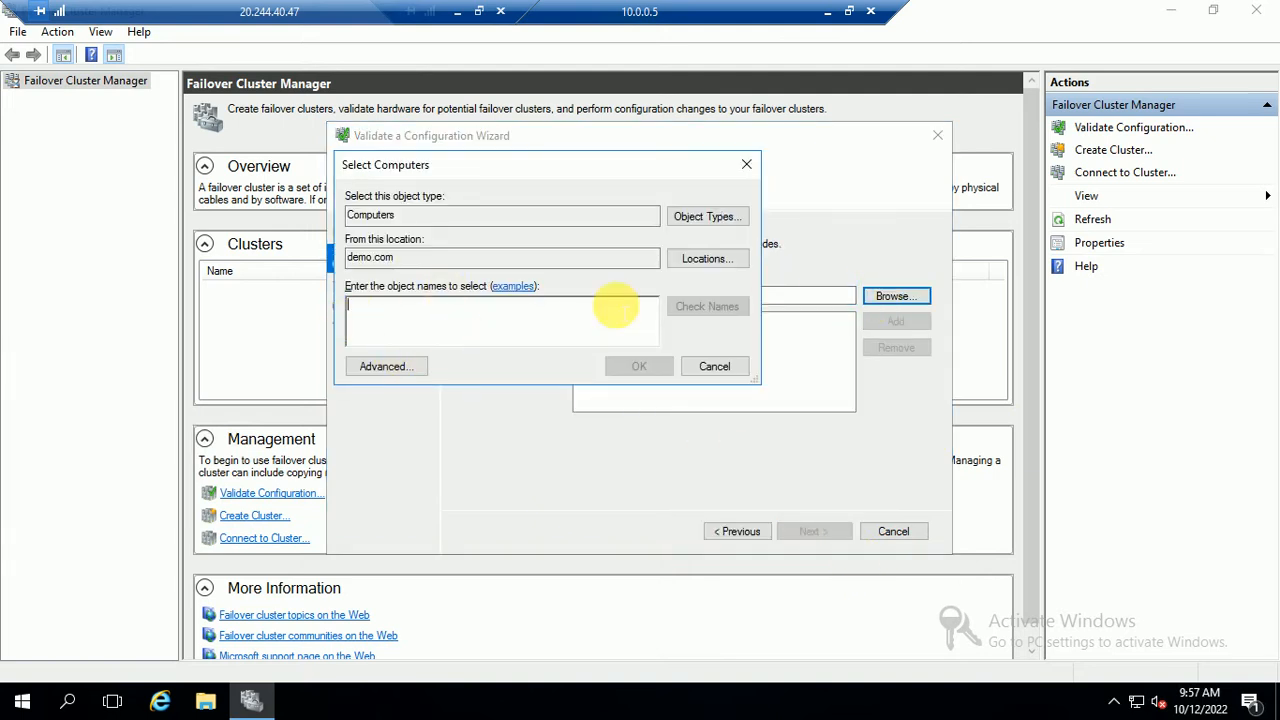
pyautogui.click(370, 368)
pyautogui.click(563, 304)
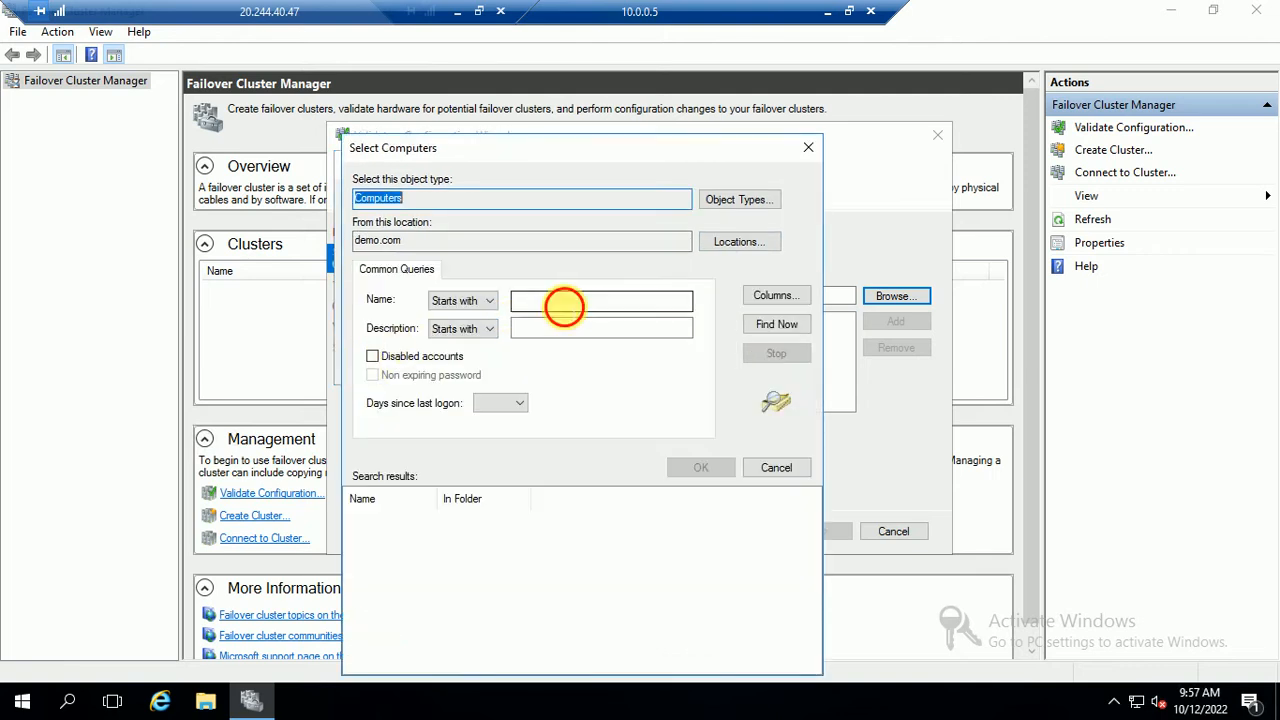
pyautogui.click(762, 330)
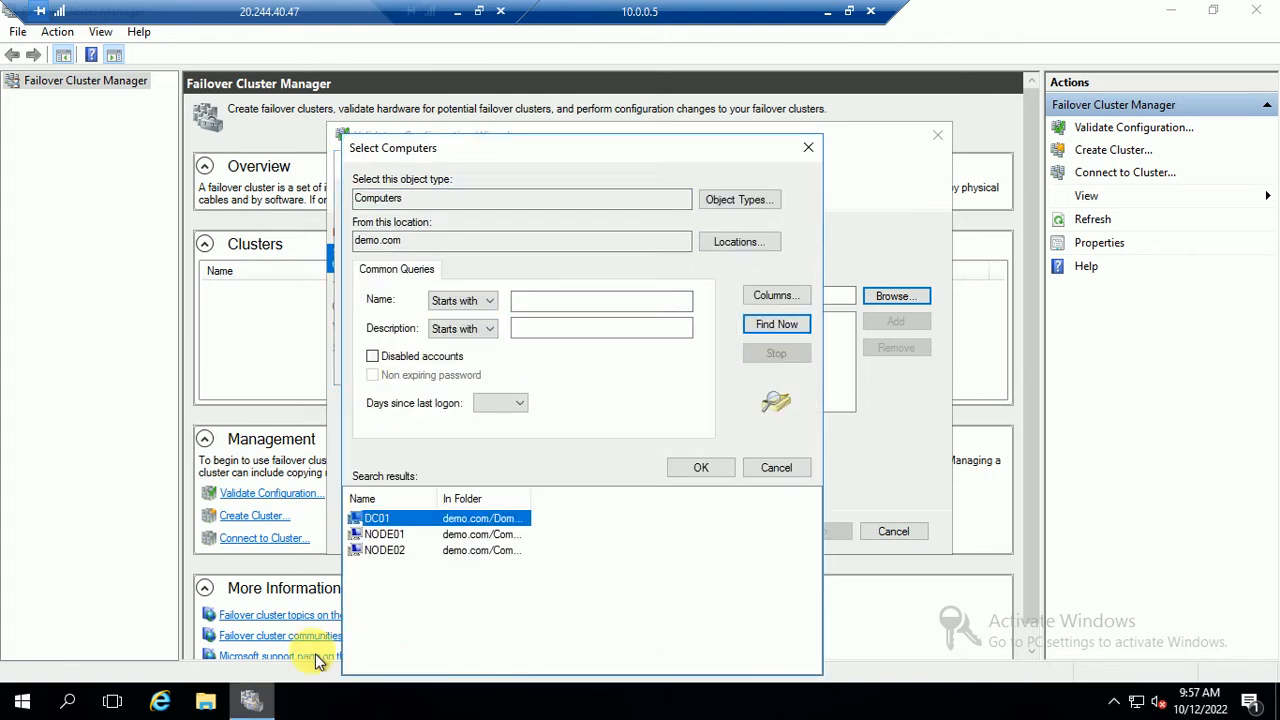
# Add NODE01 and NODE02 as servers to validate and keep all tests
pyautogui.click(383, 537)
pyautogui.keyDown('shift'); pyautogui.click(383, 551); pyautogui.keyUp('shift')
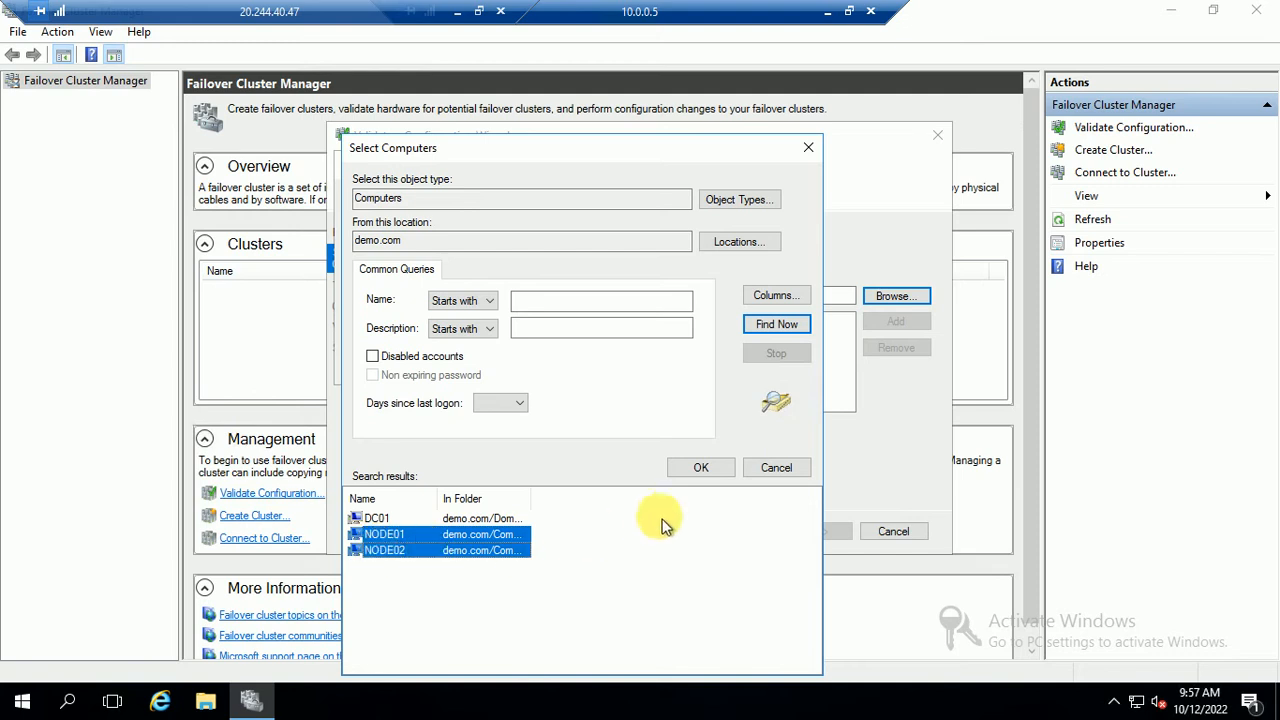
pyautogui.click(700, 472)
pyautogui.click(639, 370)
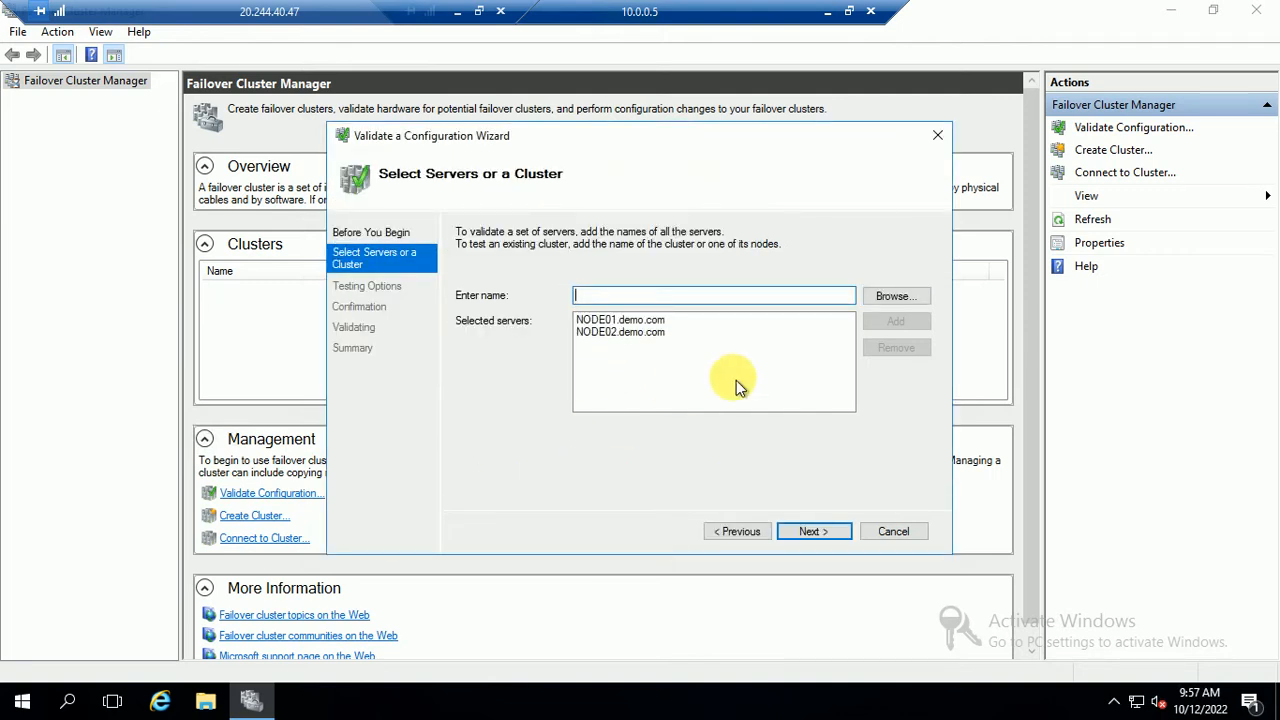
pyautogui.click(815, 531)
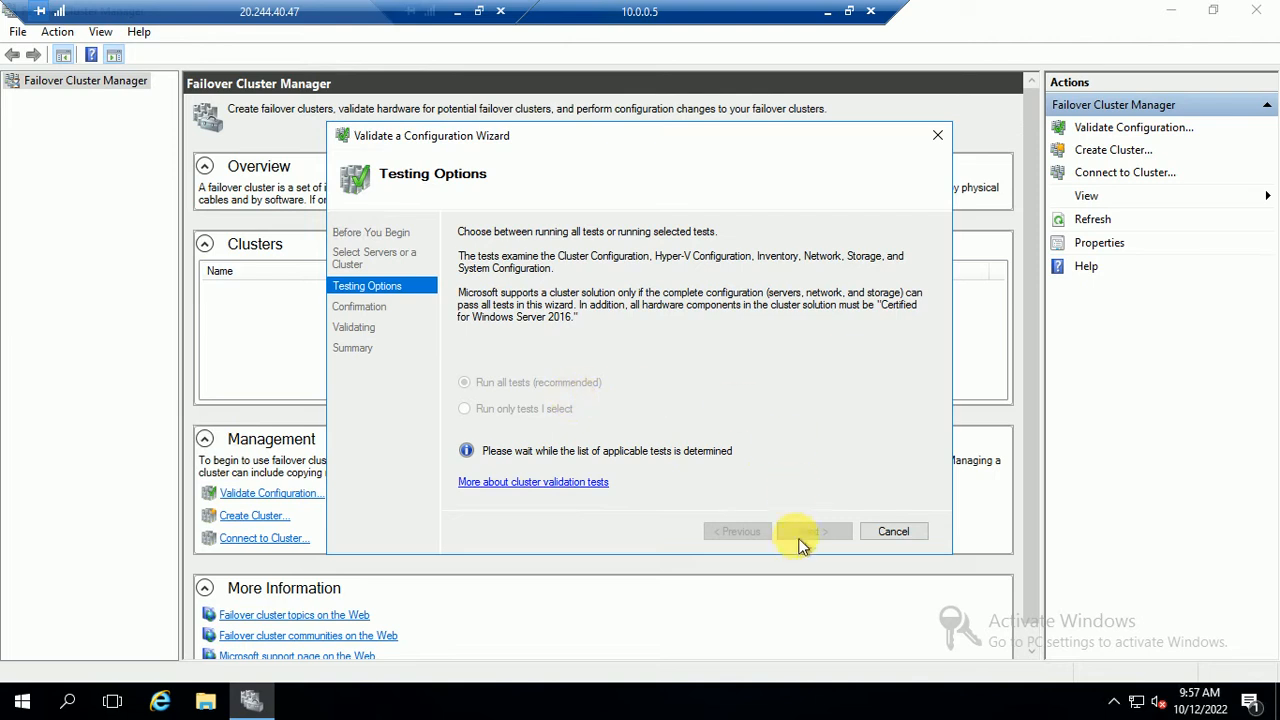
pyautogui.click(813, 533)
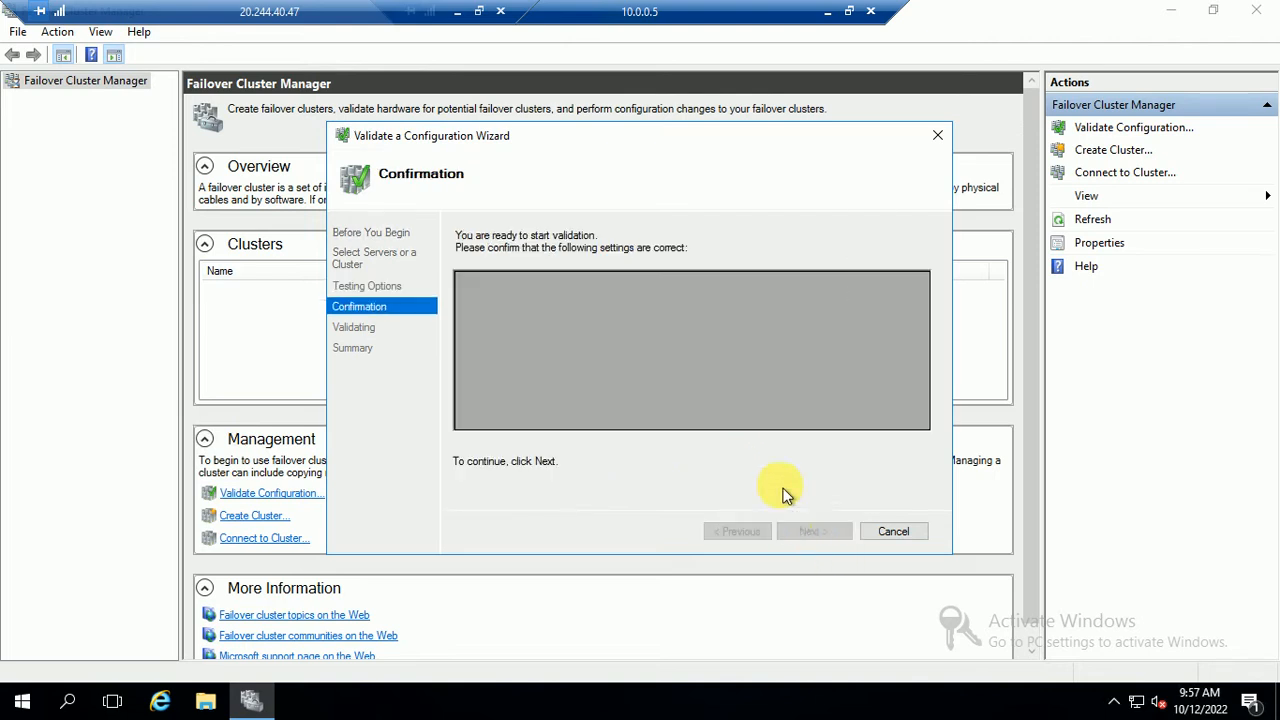
# Run the validation tests on NODE01 and NODE02 and scroll through their progress
pyautogui.click(810, 532)
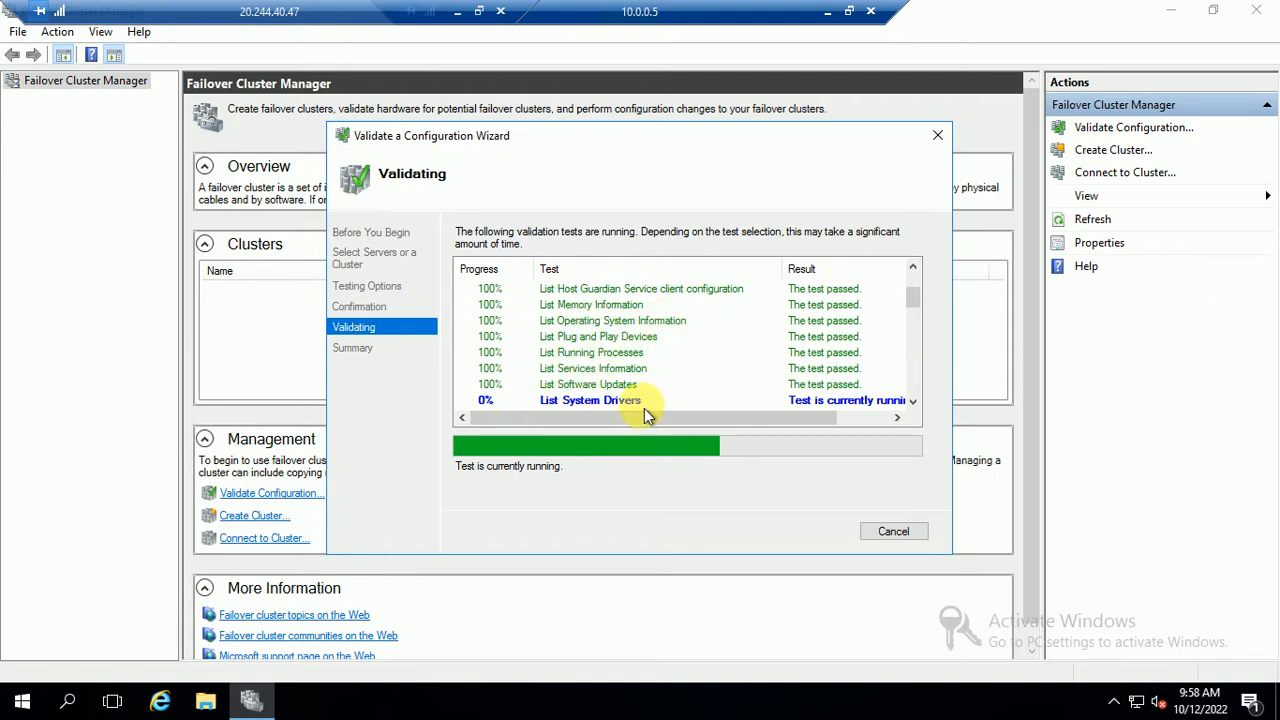
pyautogui.scroll(-3, 918, 403)
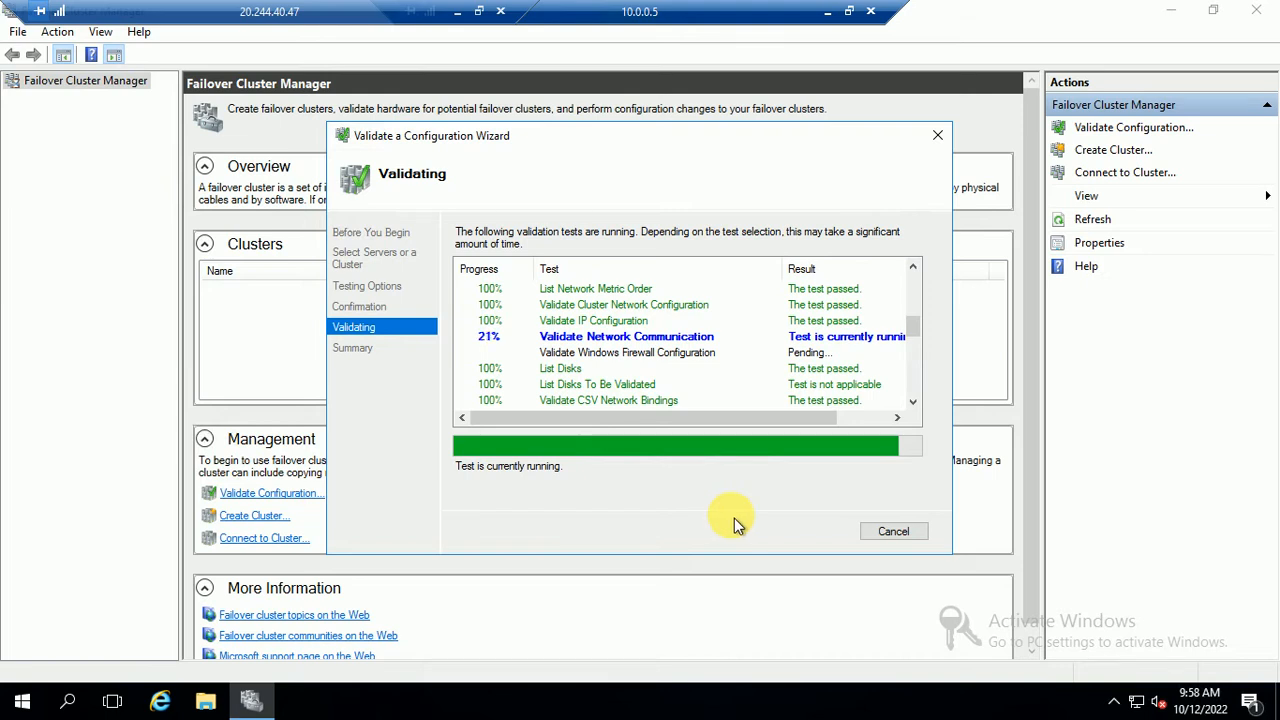
# Review the Ethernet 2 IPv4 and DNS settings, then close every network dialog unchanged
pyautogui.rightClick(1140, 705)
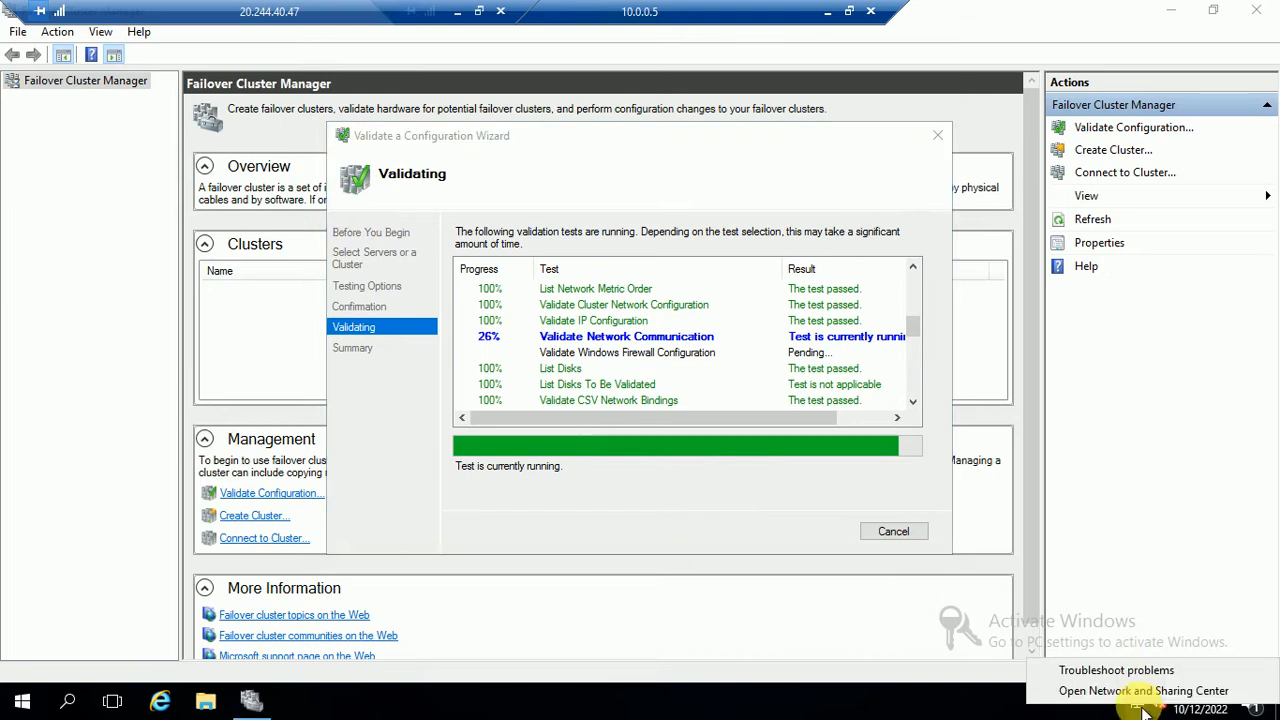
pyautogui.click(1143, 691)
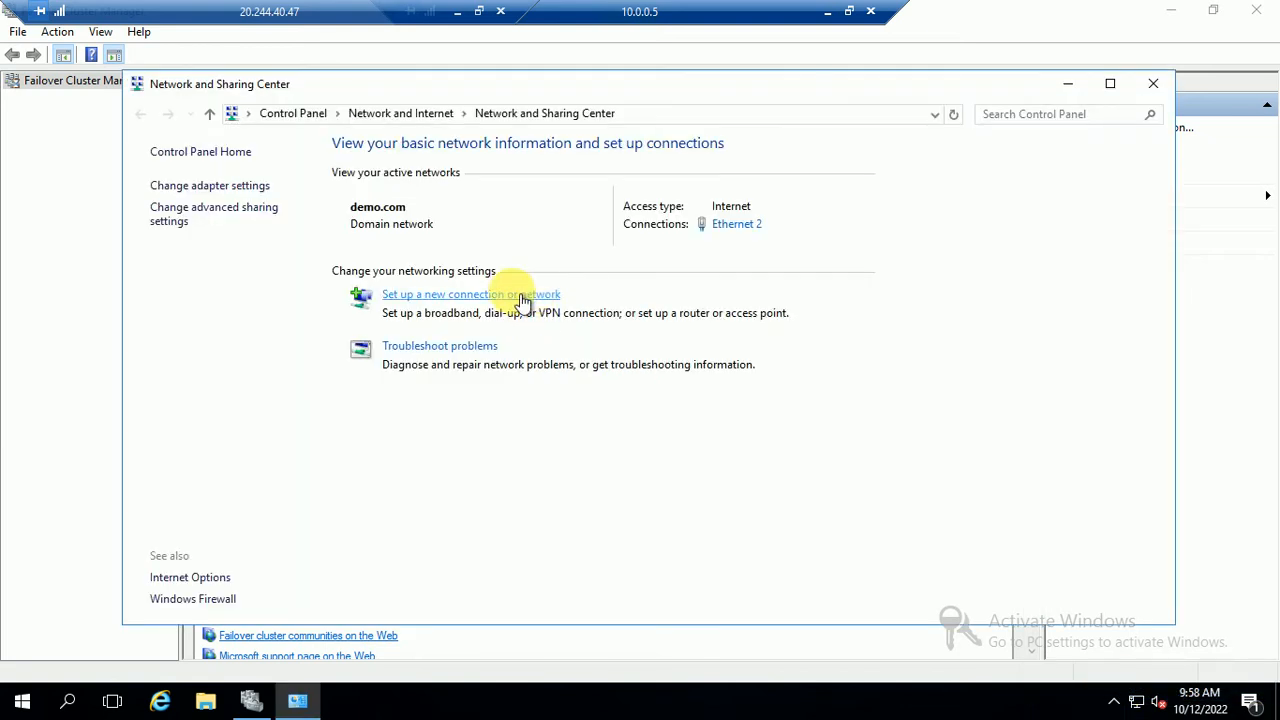
pyautogui.click(733, 225)
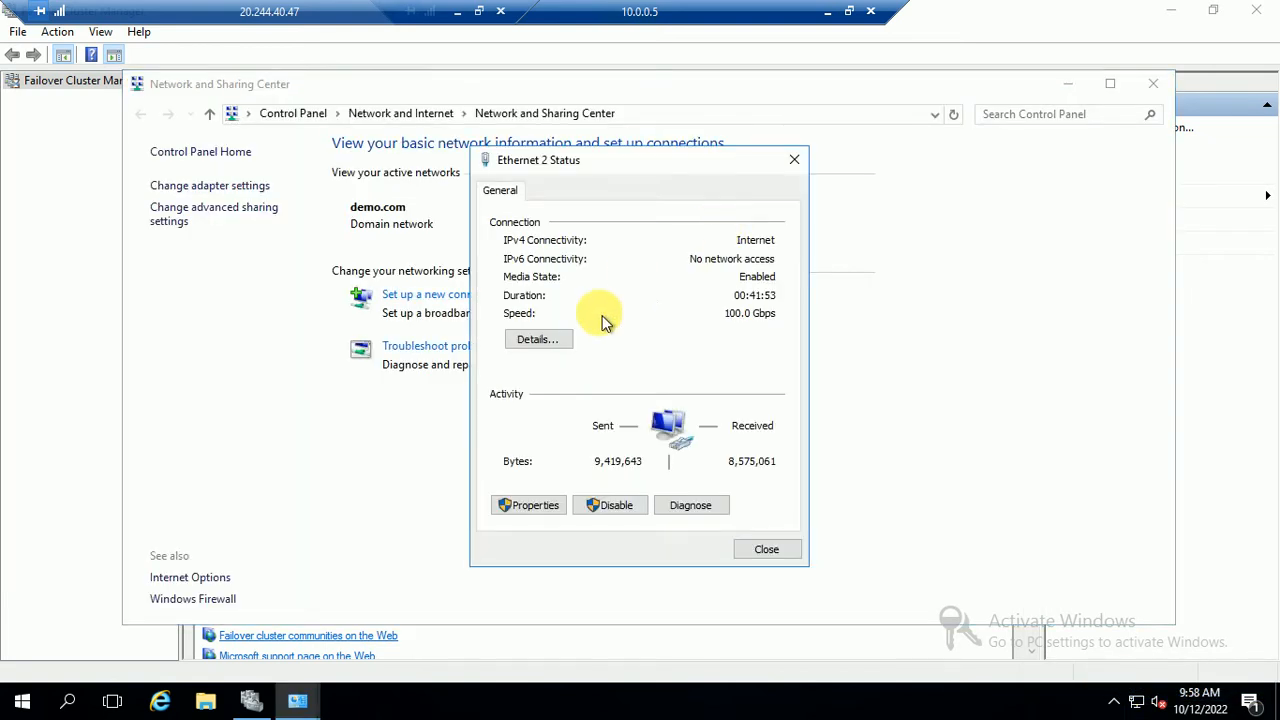
pyautogui.click(540, 505)
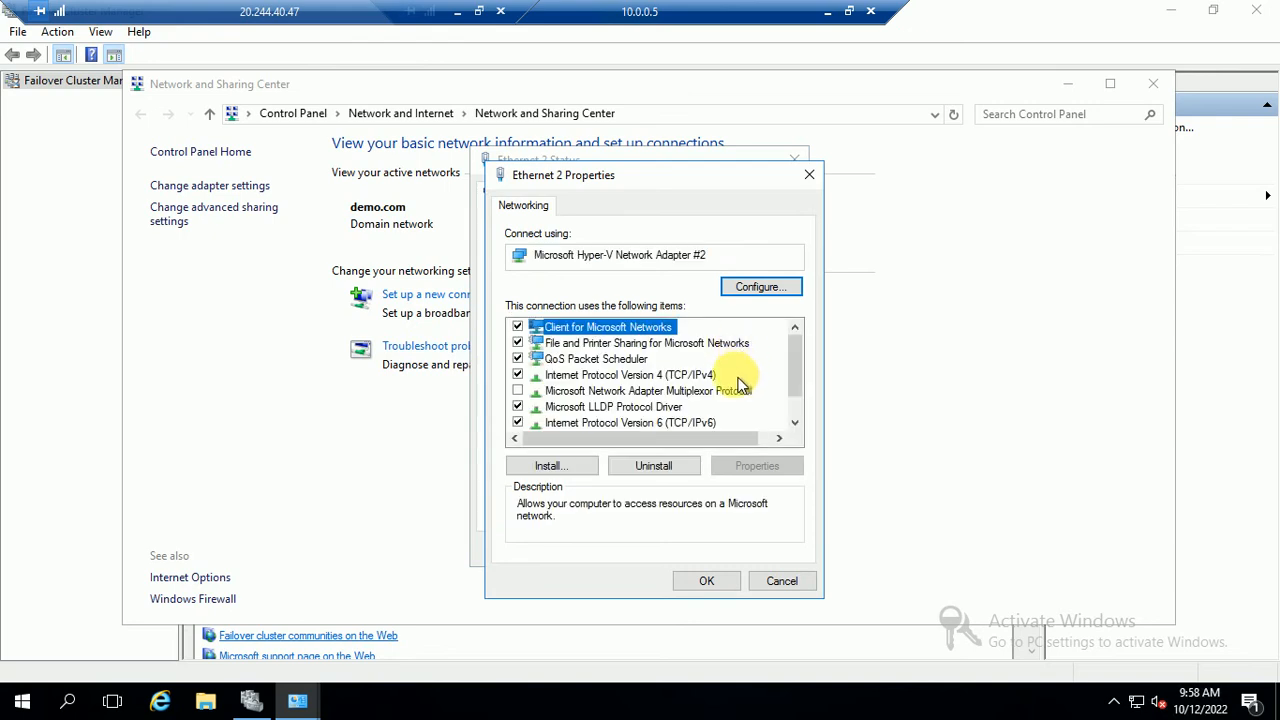
pyautogui.click(690, 376)
pyautogui.click(757, 466)
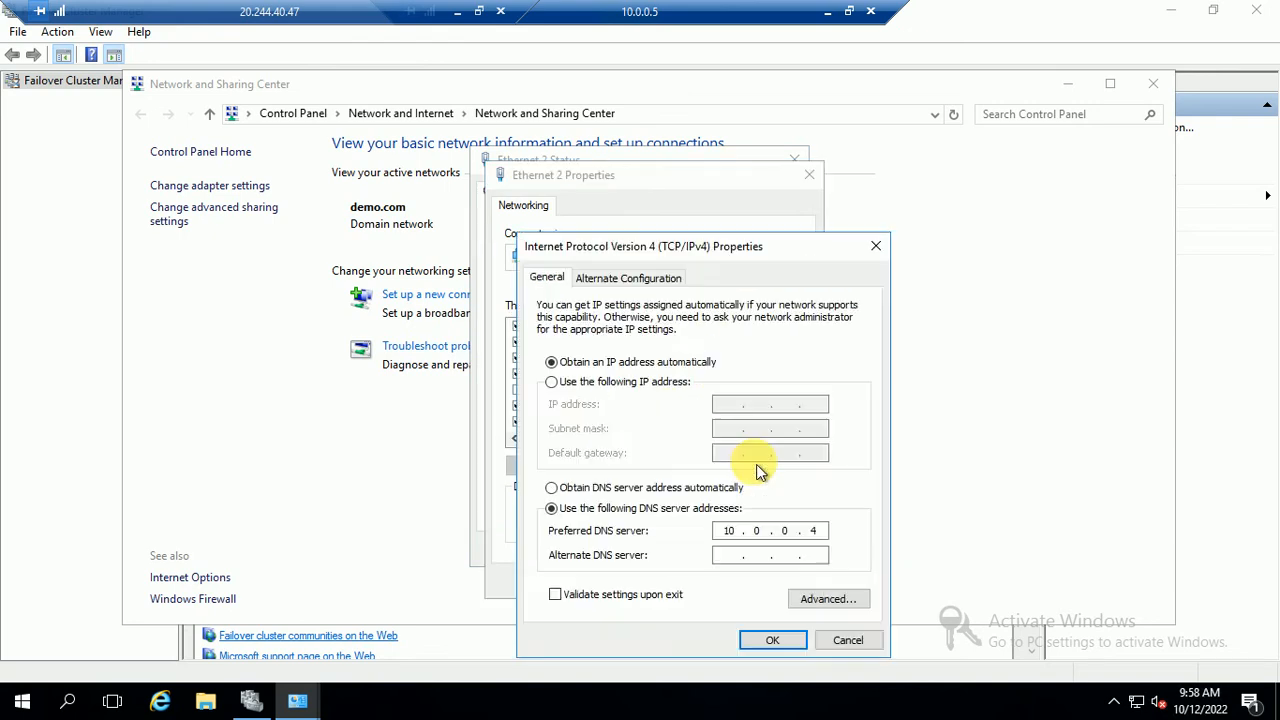
pyautogui.click(848, 640)
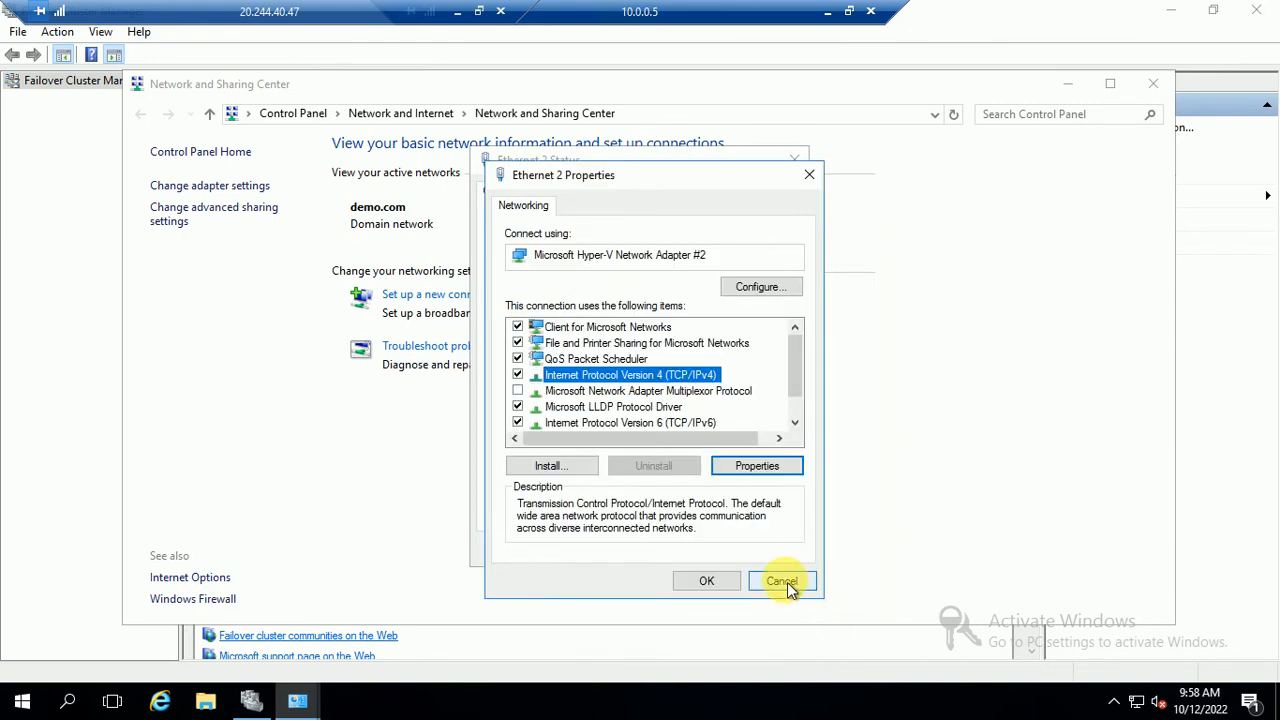
pyautogui.click(783, 583)
pyautogui.click(1151, 88)
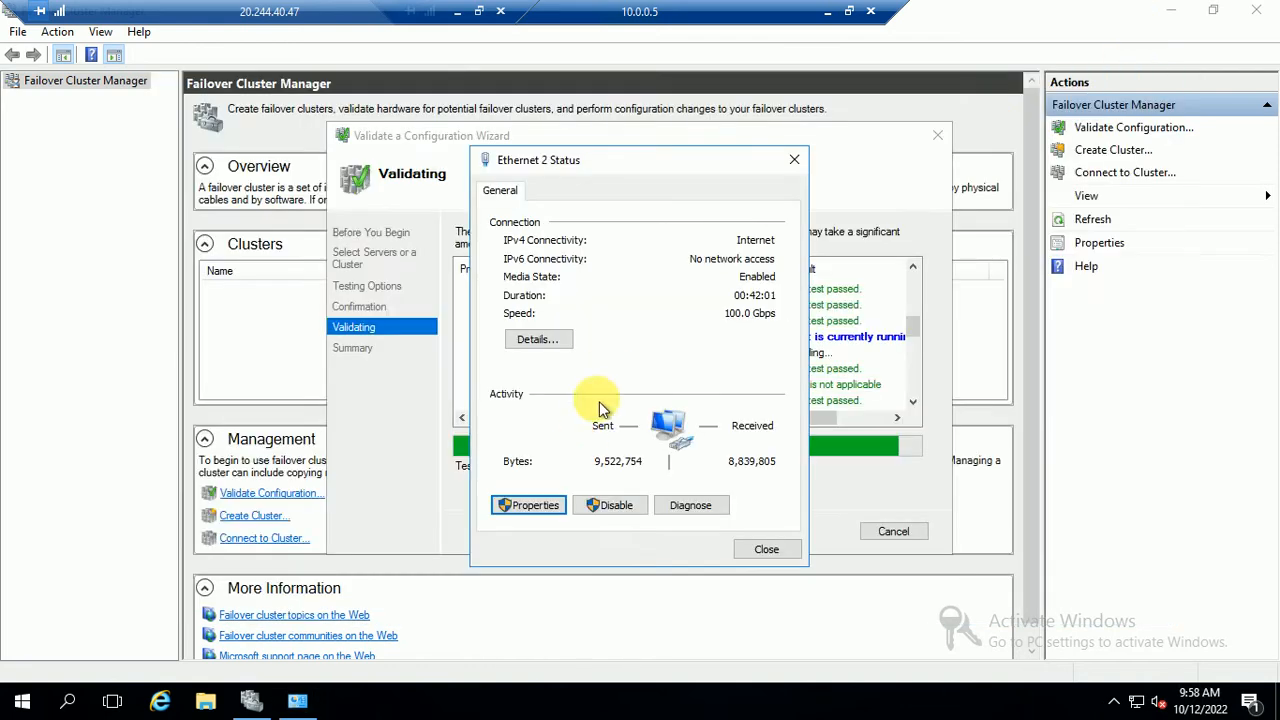
pyautogui.click(752, 551)
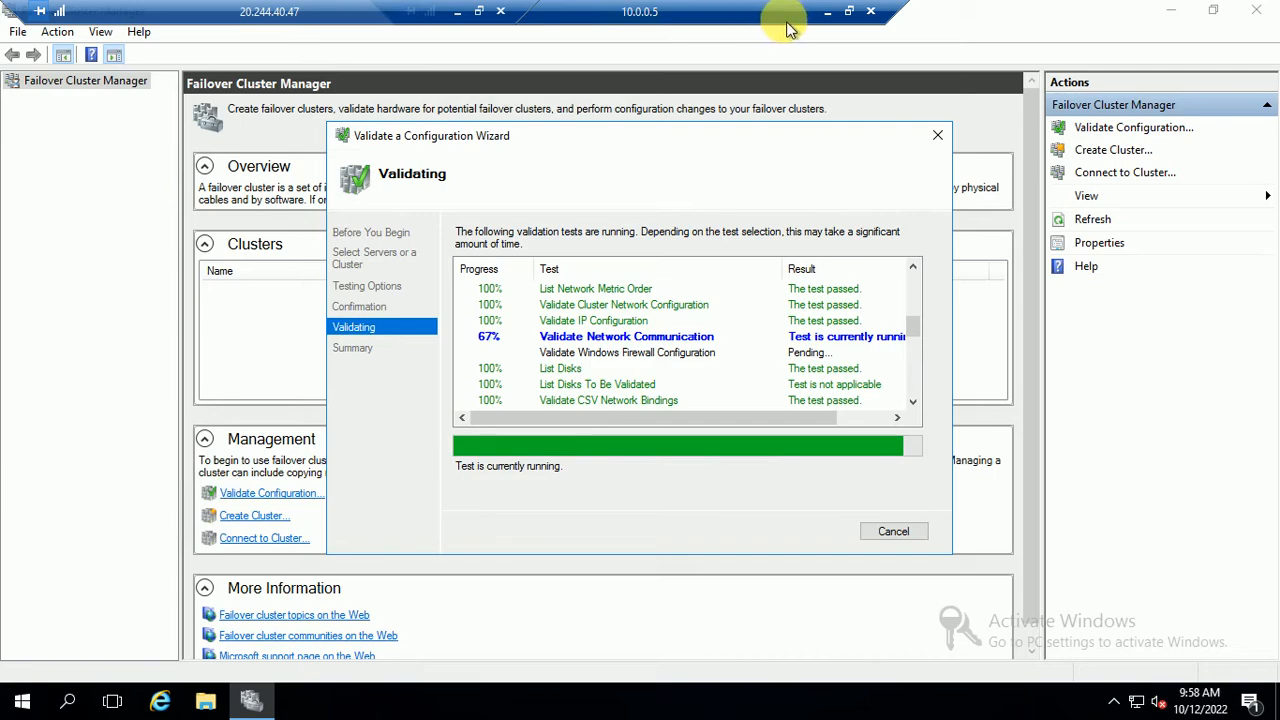
# Check validation progress on 10.0.0.5, then switch to the 10.0.0.6 session
pyautogui.click(827, 11)
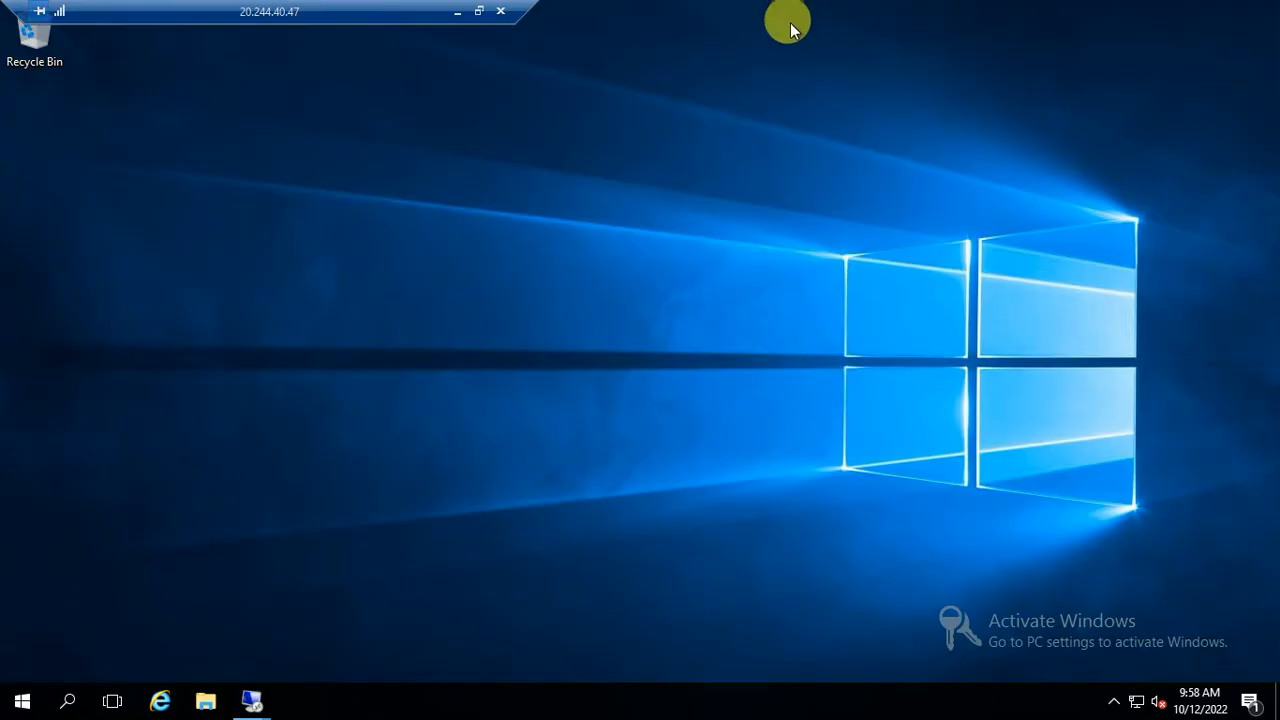
pyautogui.click(258, 704)
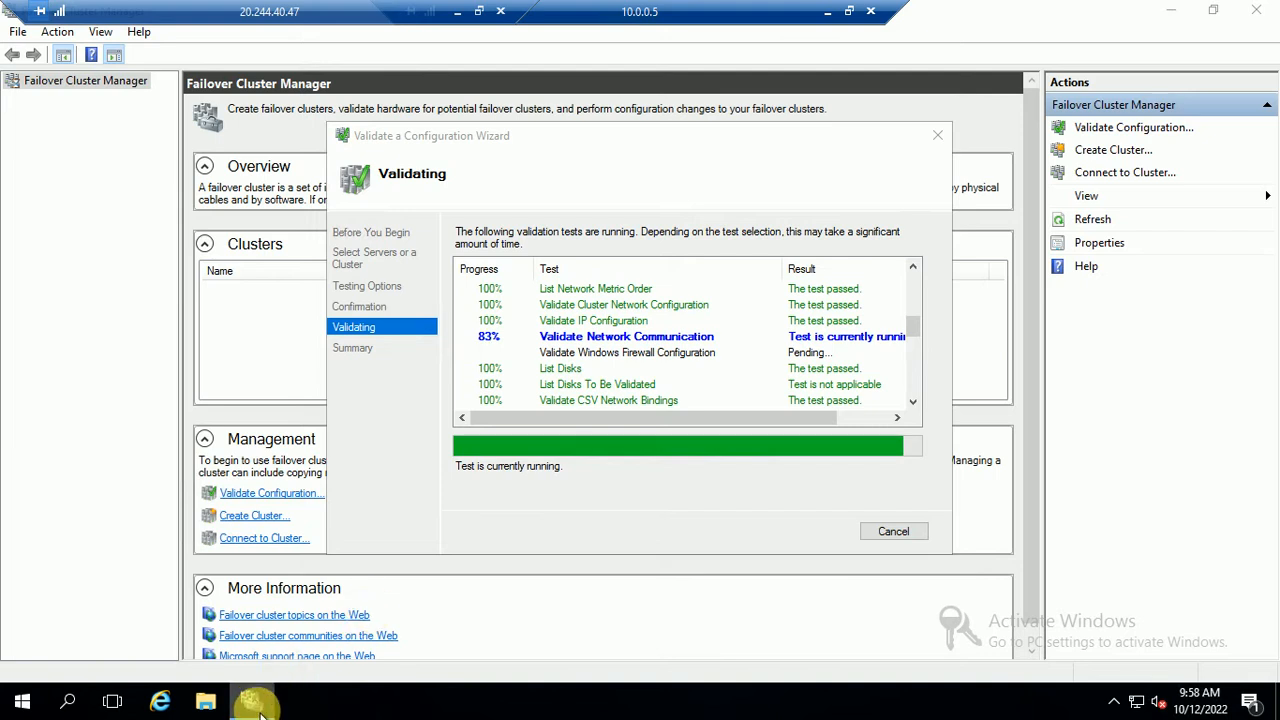
pyautogui.click(826, 11)
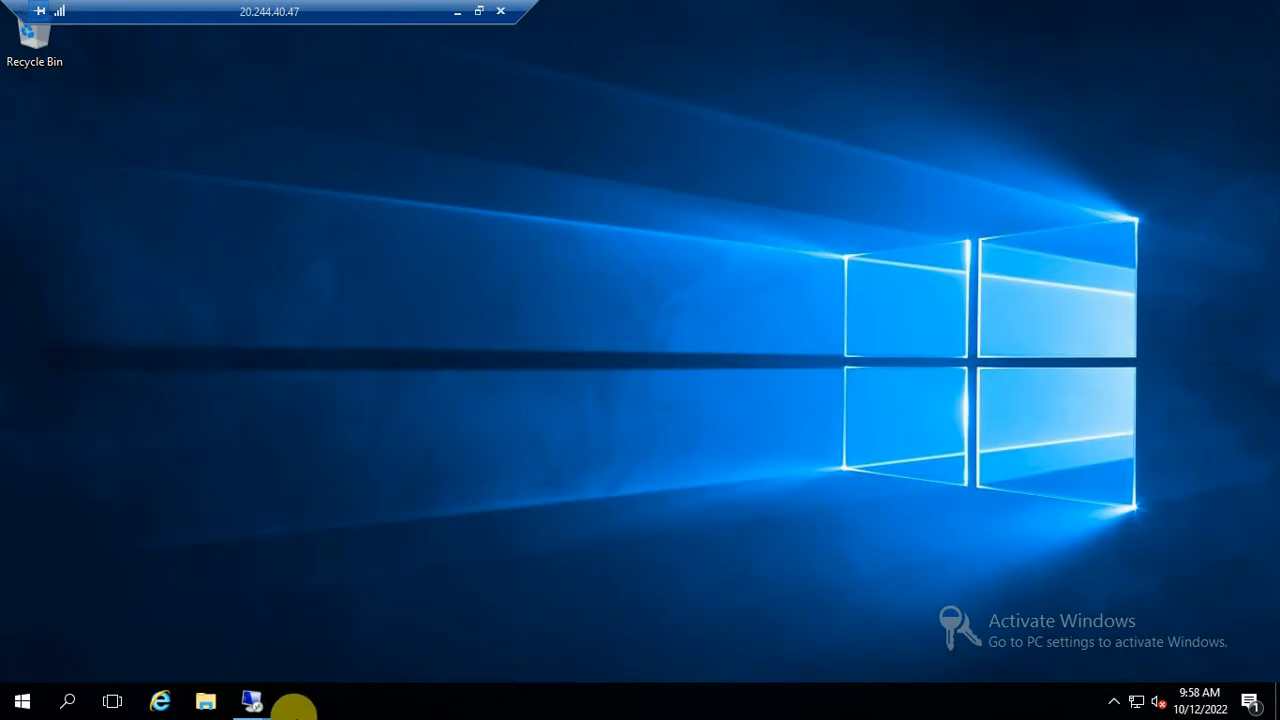
pyautogui.moveTo(250, 706)
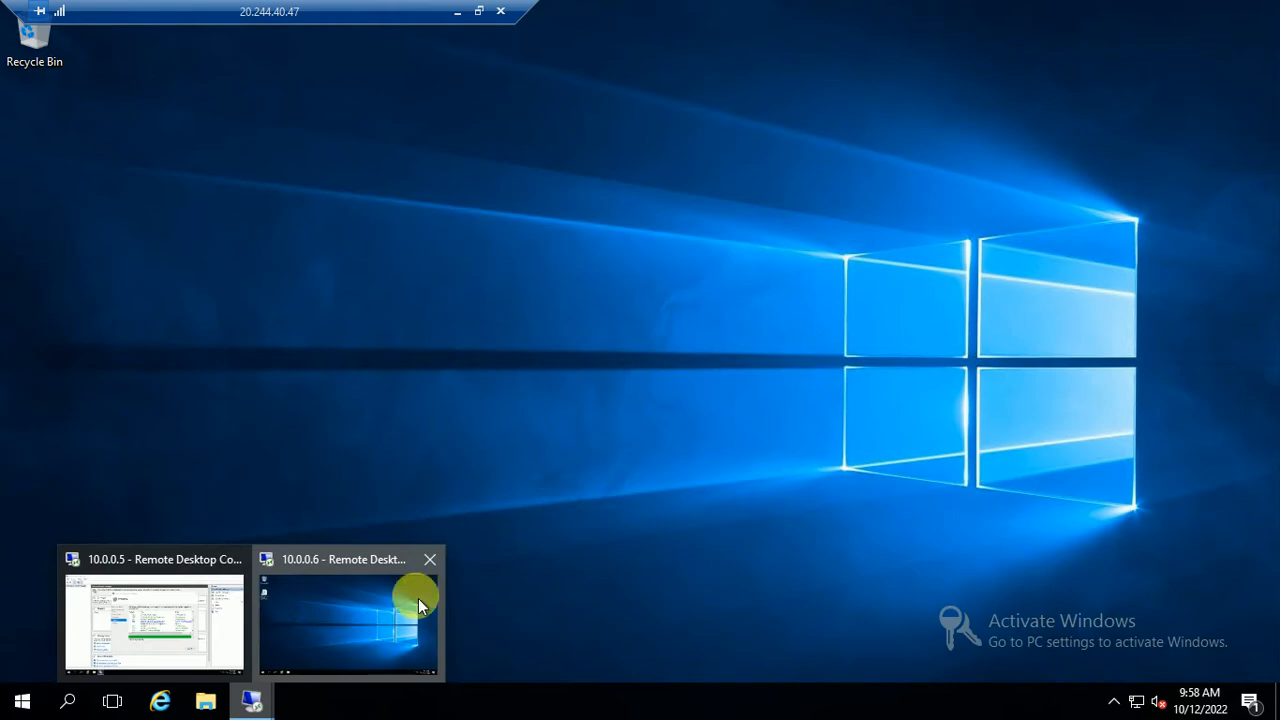
pyautogui.click(410, 598)
# Review NODE02's Ethernet 2 IPv4 settings (DNS 10.0.0.4), close all unchanged, and minimize the session
pyautogui.rightClick(1137, 701)
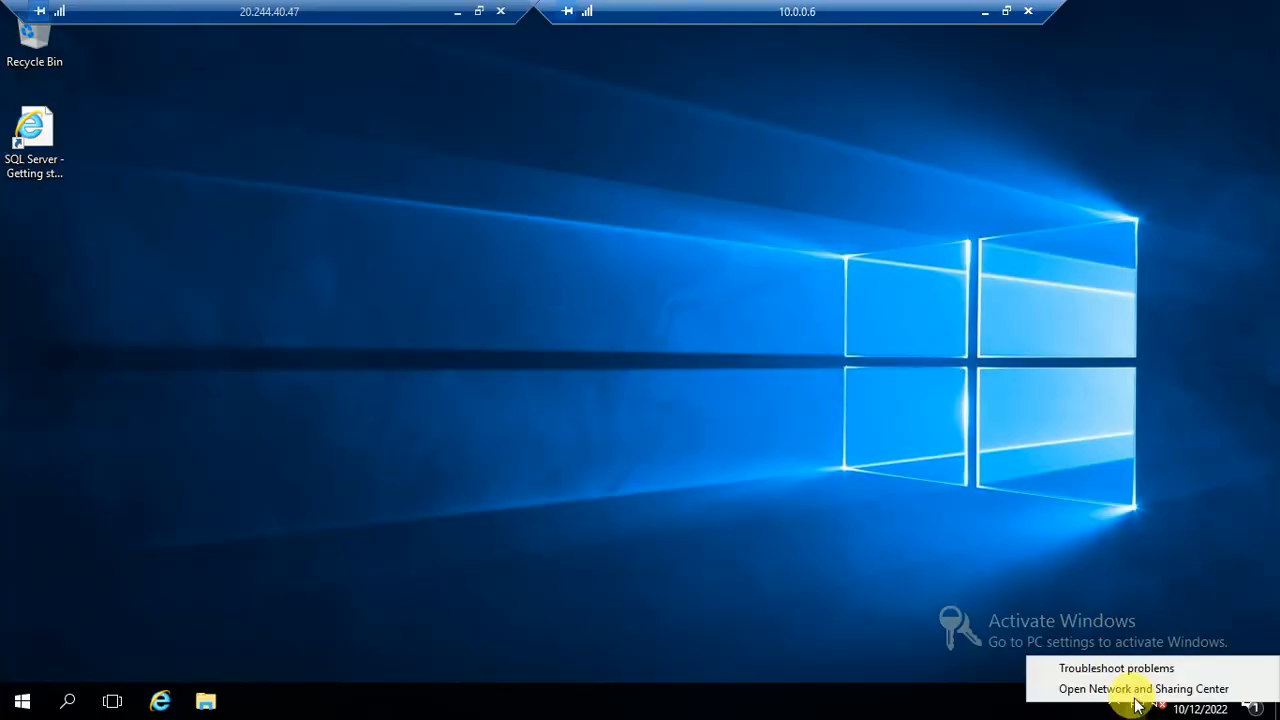
pyautogui.click(1118, 690)
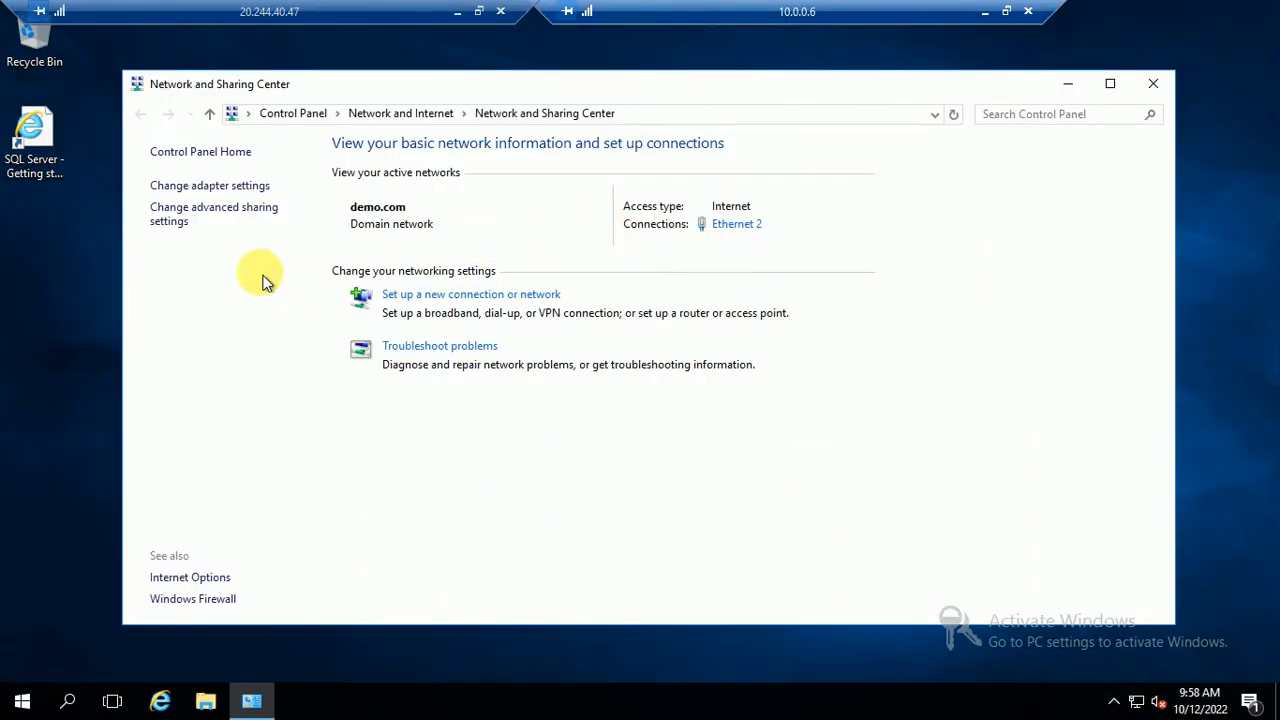
pyautogui.click(745, 224)
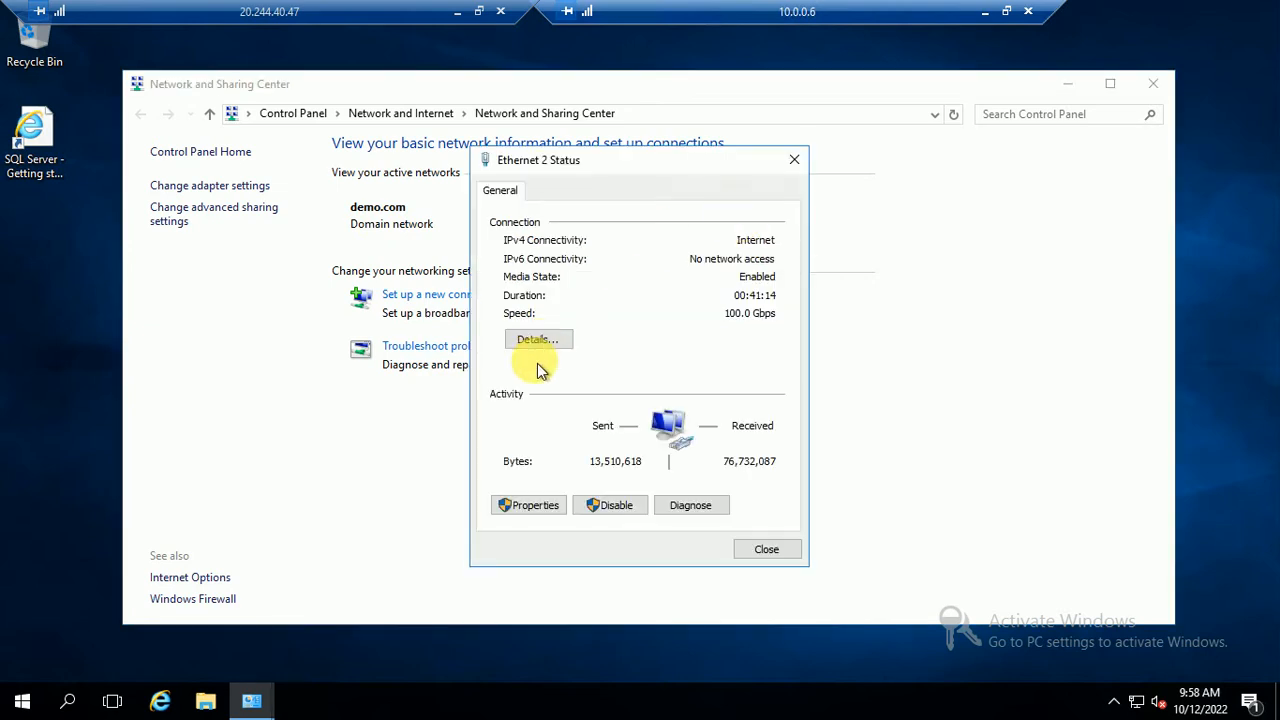
pyautogui.click(534, 508)
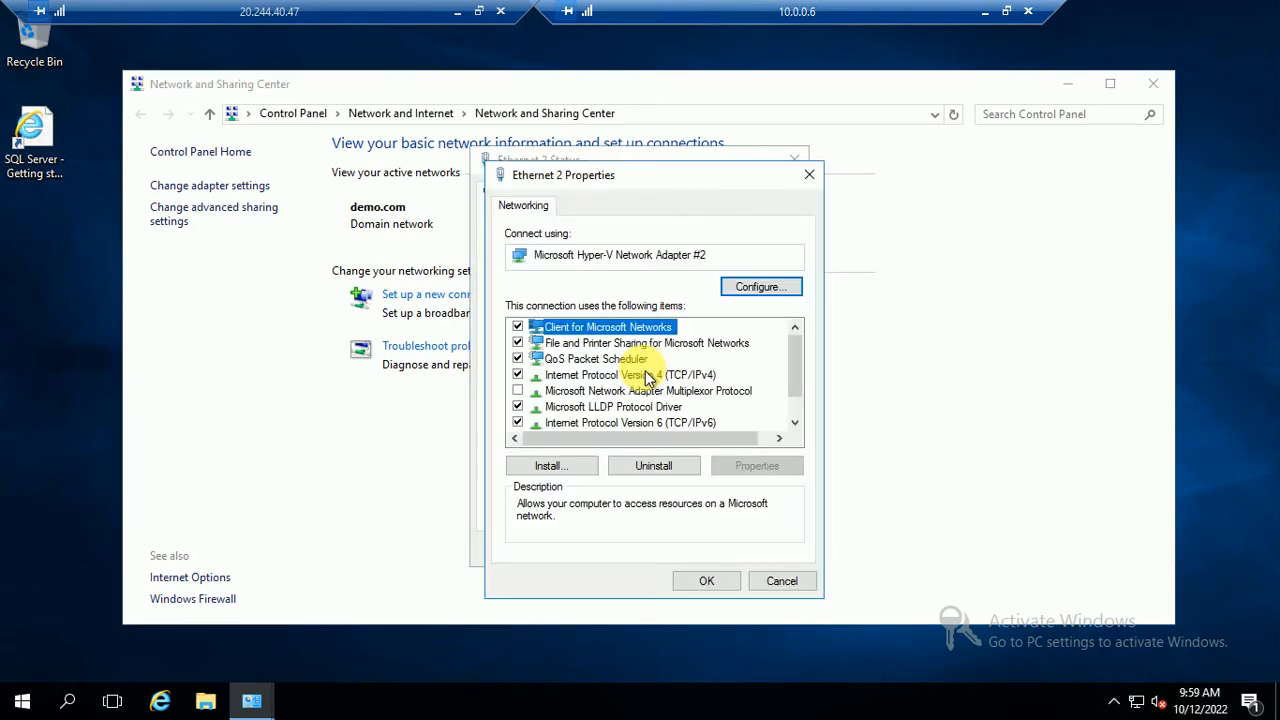
pyautogui.click(683, 374)
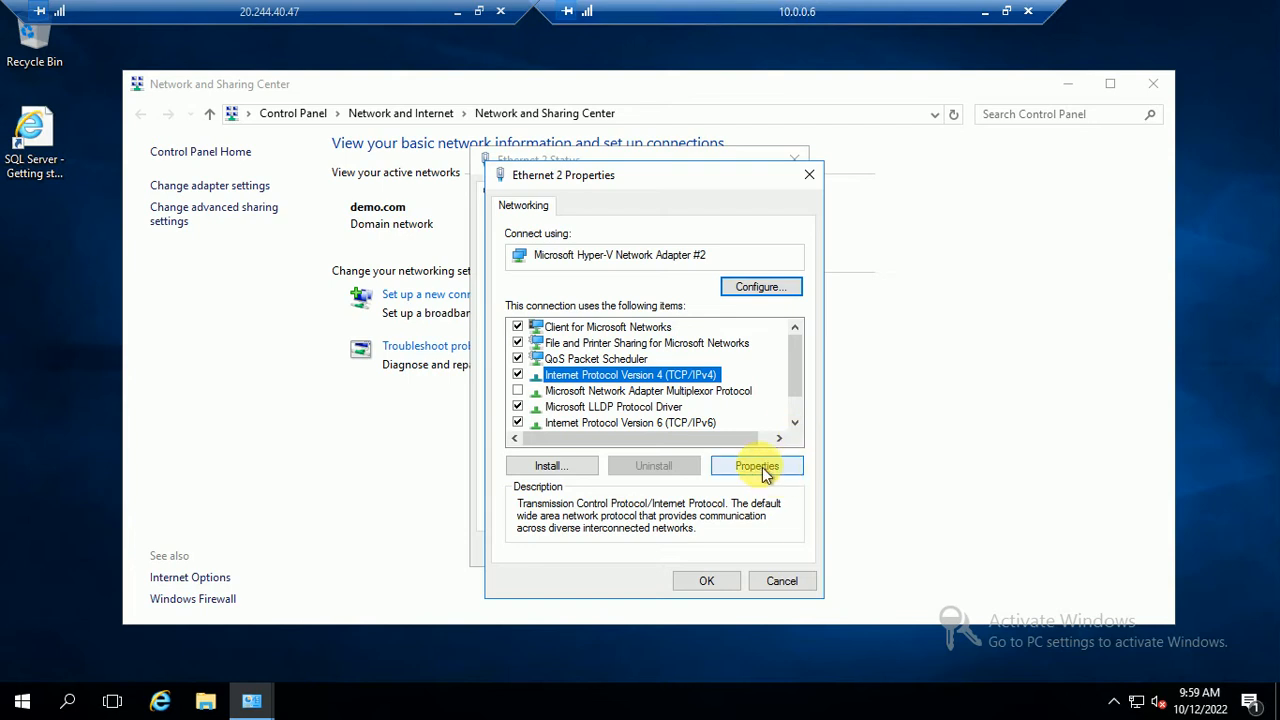
pyautogui.click(758, 466)
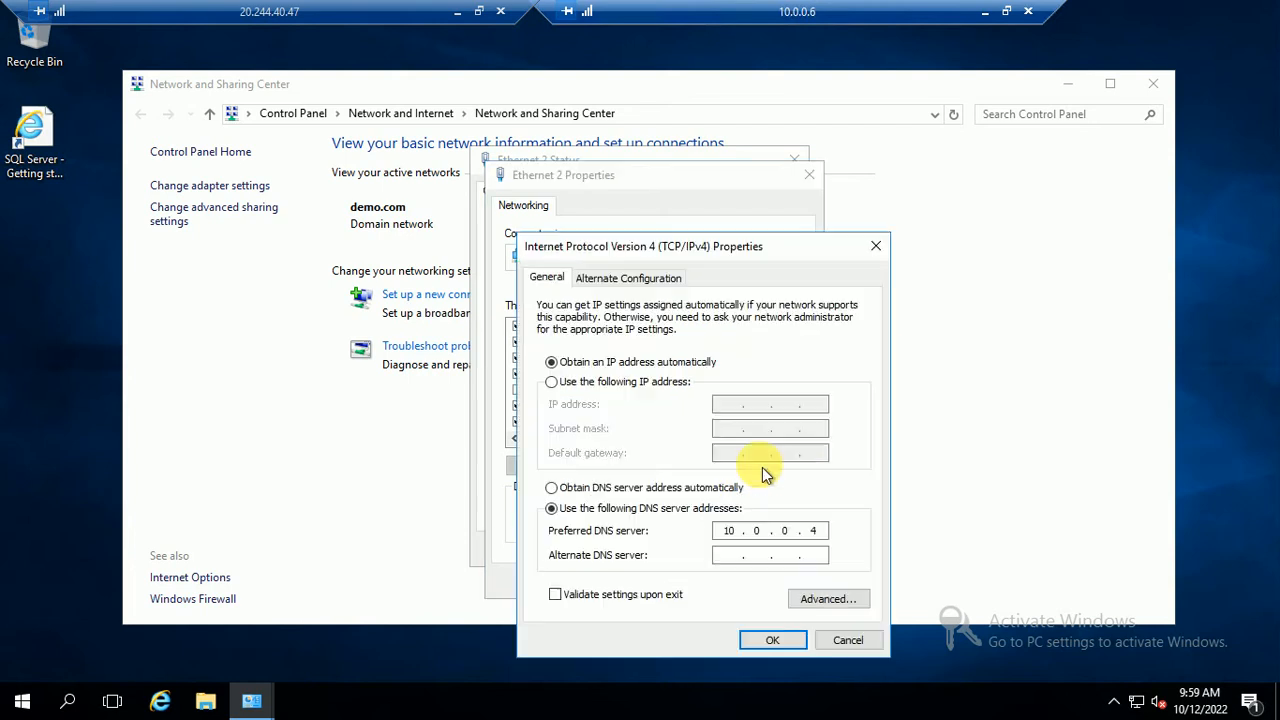
pyautogui.click(847, 644)
pyautogui.click(781, 580)
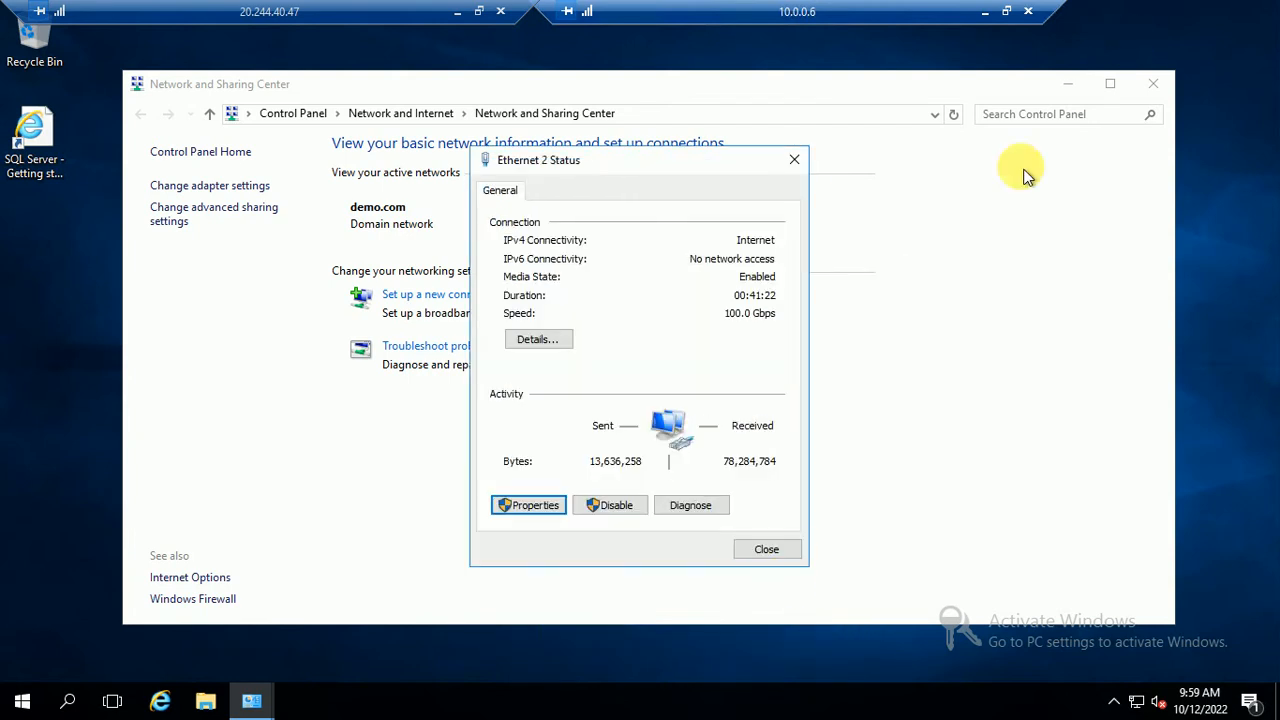
pyautogui.click(764, 550)
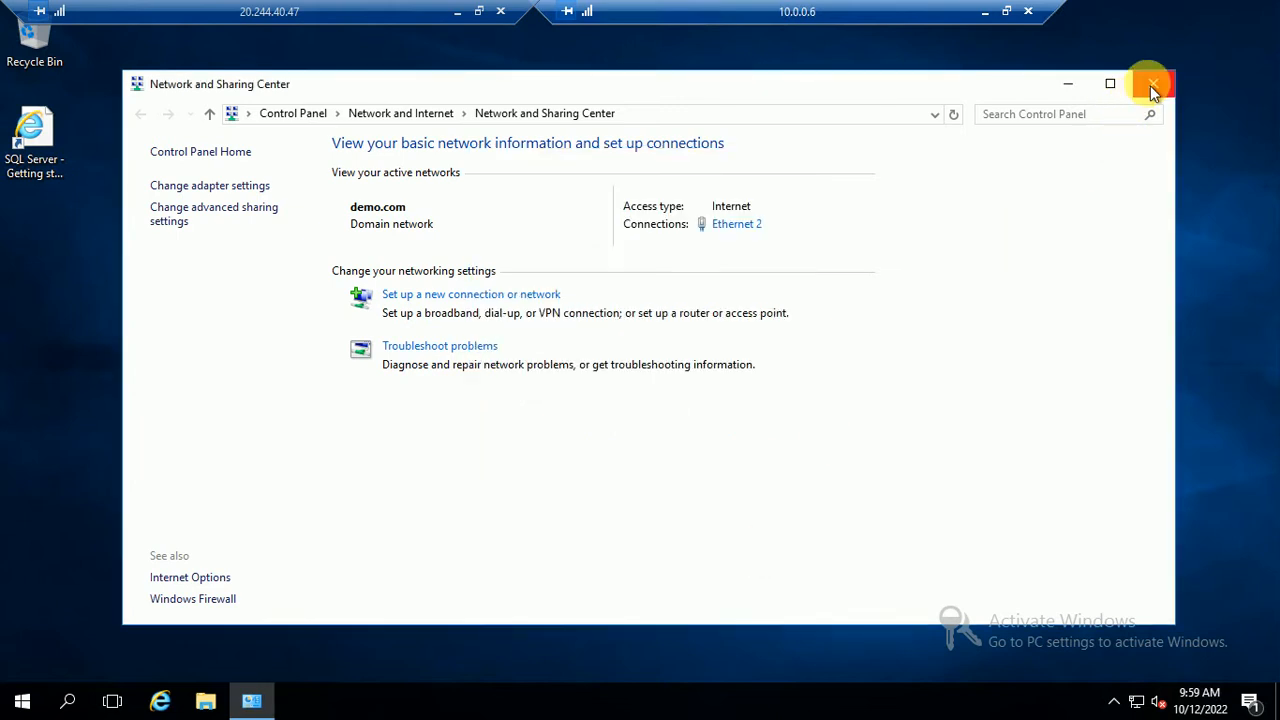
pyautogui.click(1152, 84)
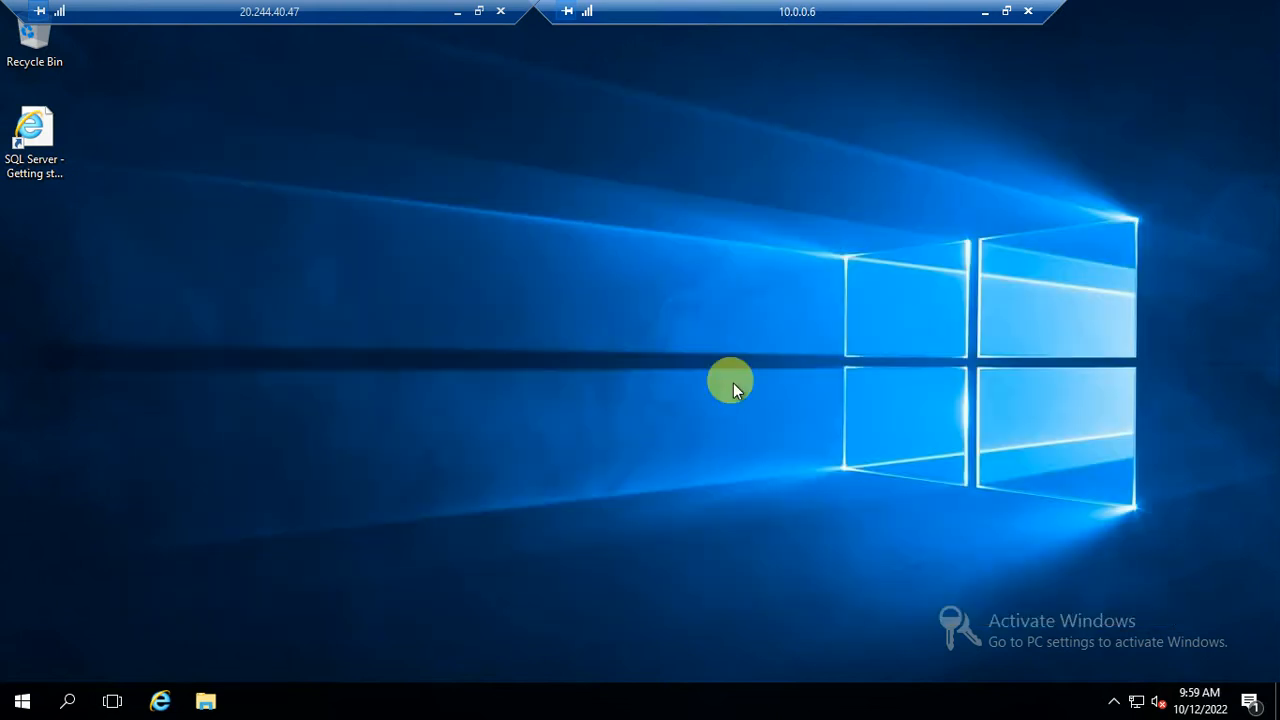
pyautogui.click(983, 13)
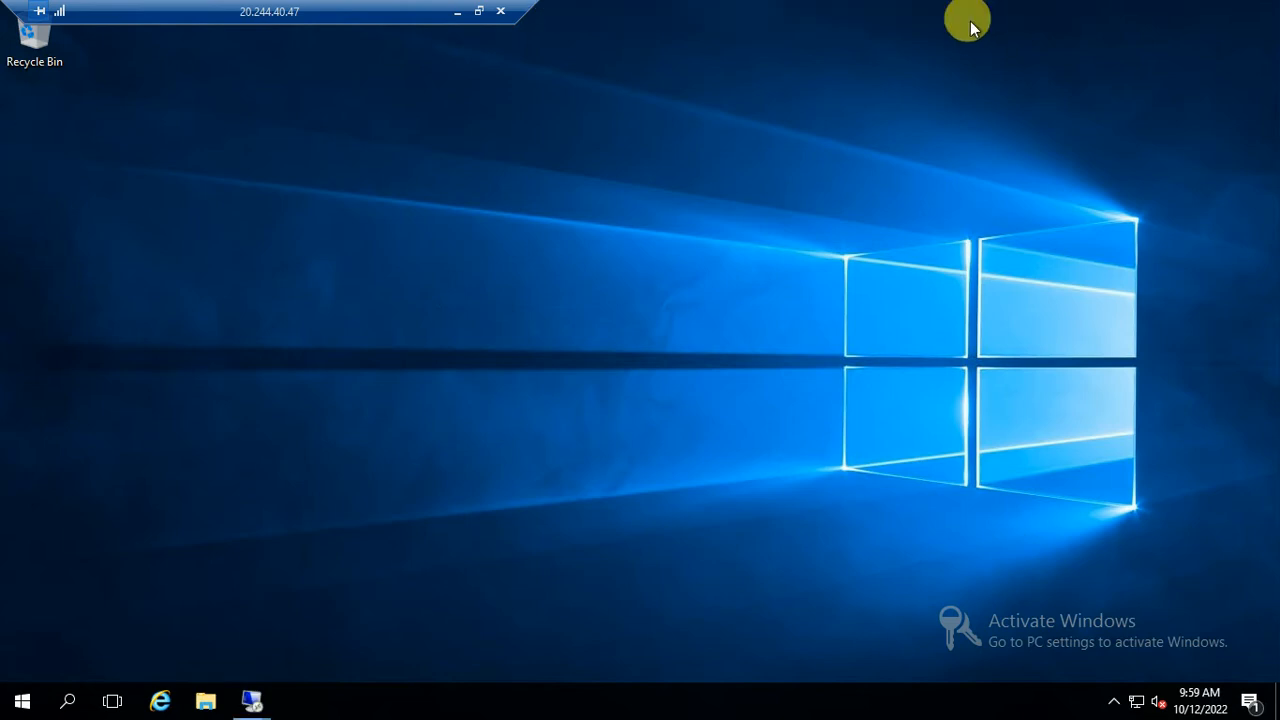
# On 10.0.0.5, finish the validation wizard and start the Create Cluster Wizard
pyautogui.moveTo(248, 690)
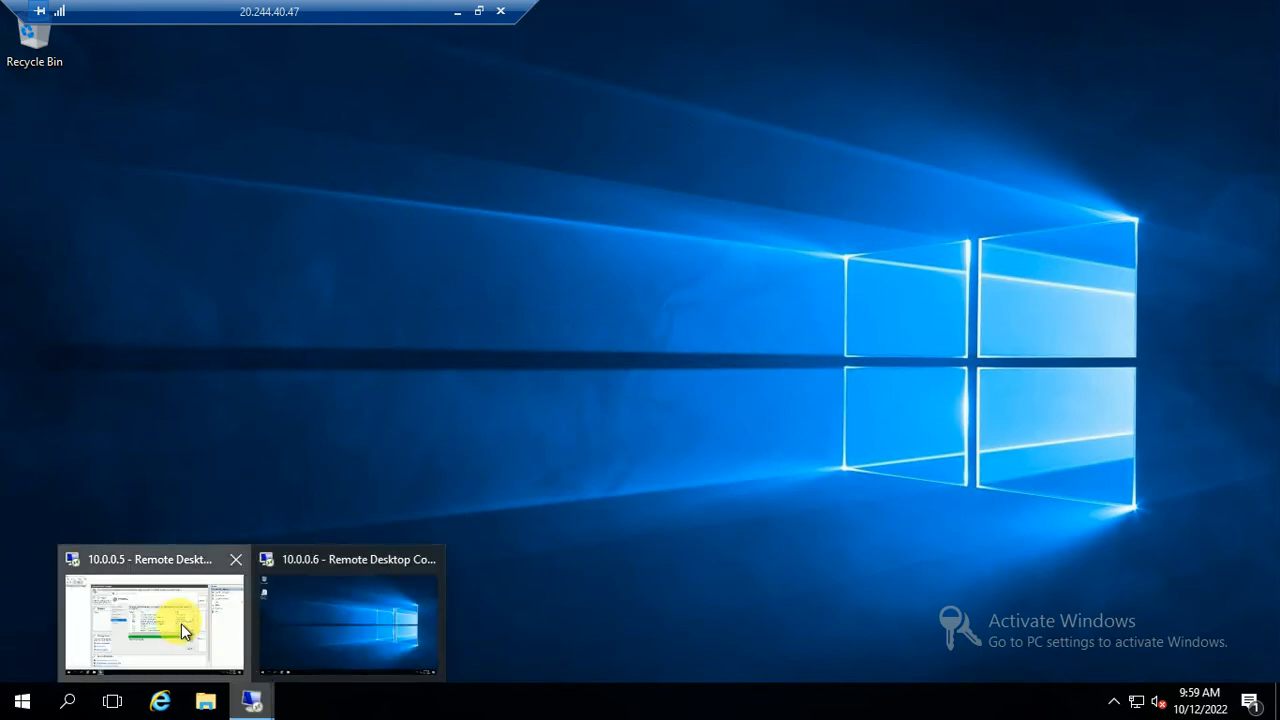
pyautogui.click(155, 620)
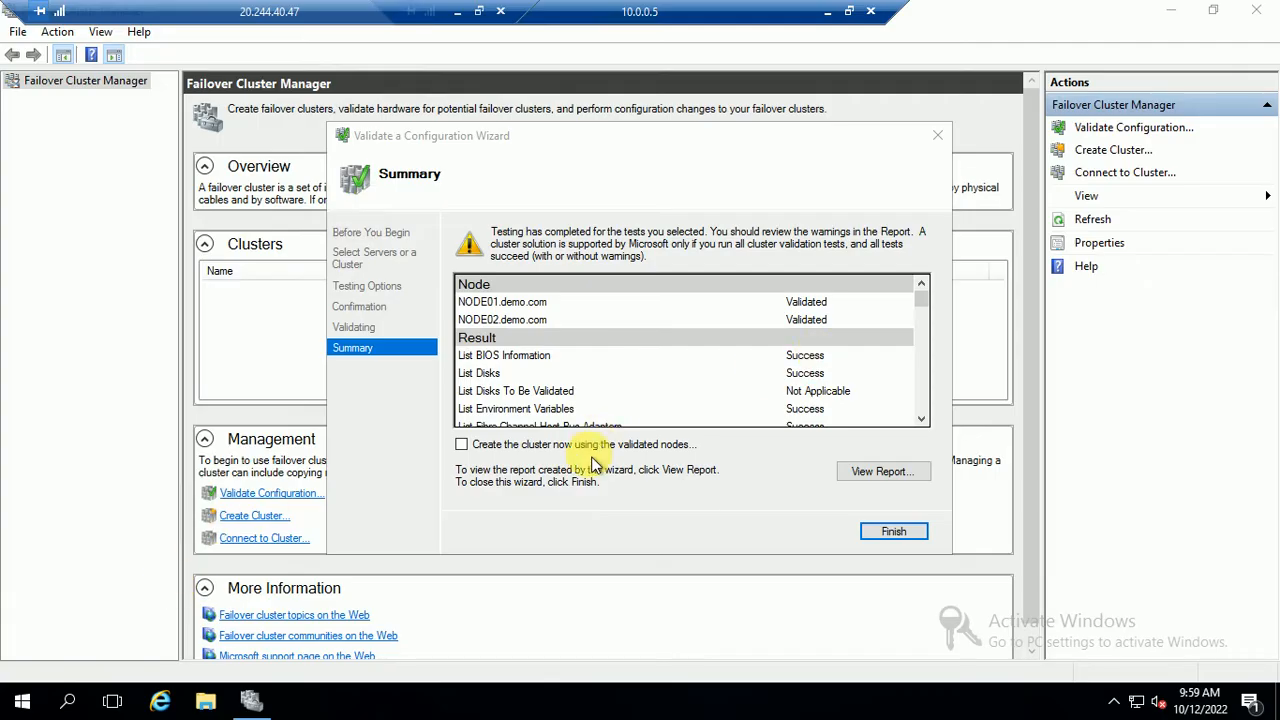
pyautogui.click(895, 533)
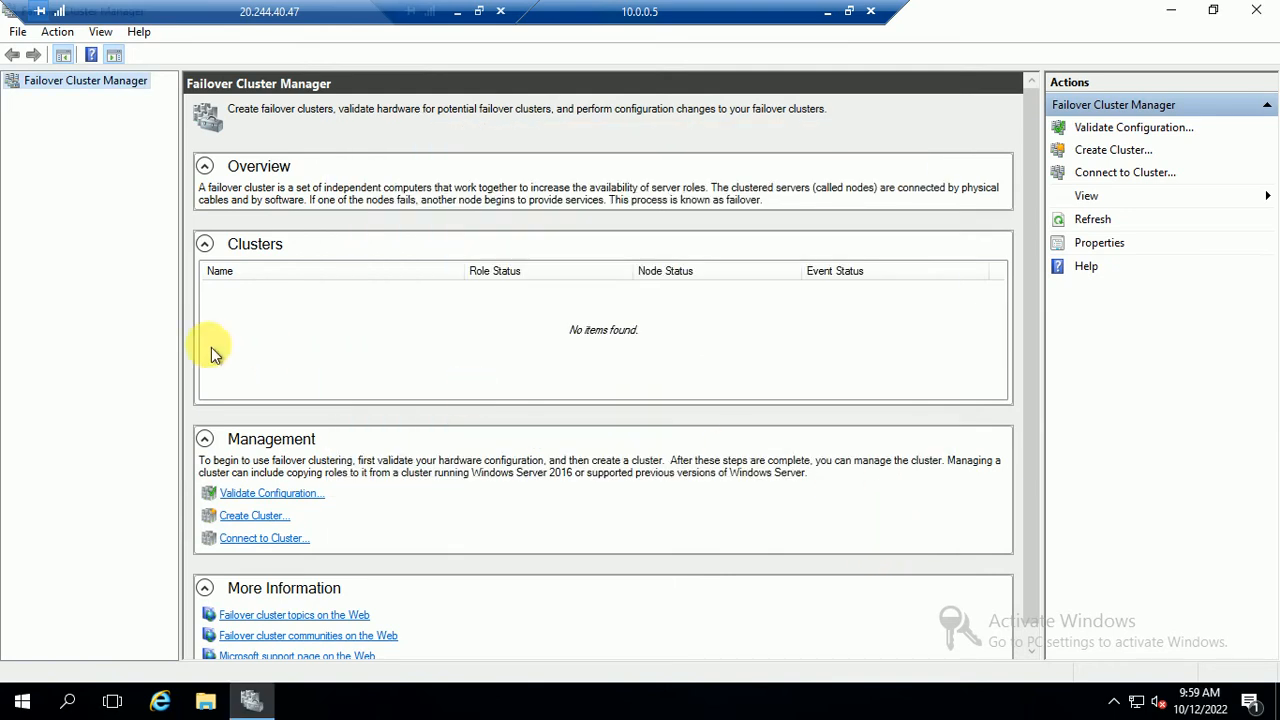
pyautogui.click(1106, 153)
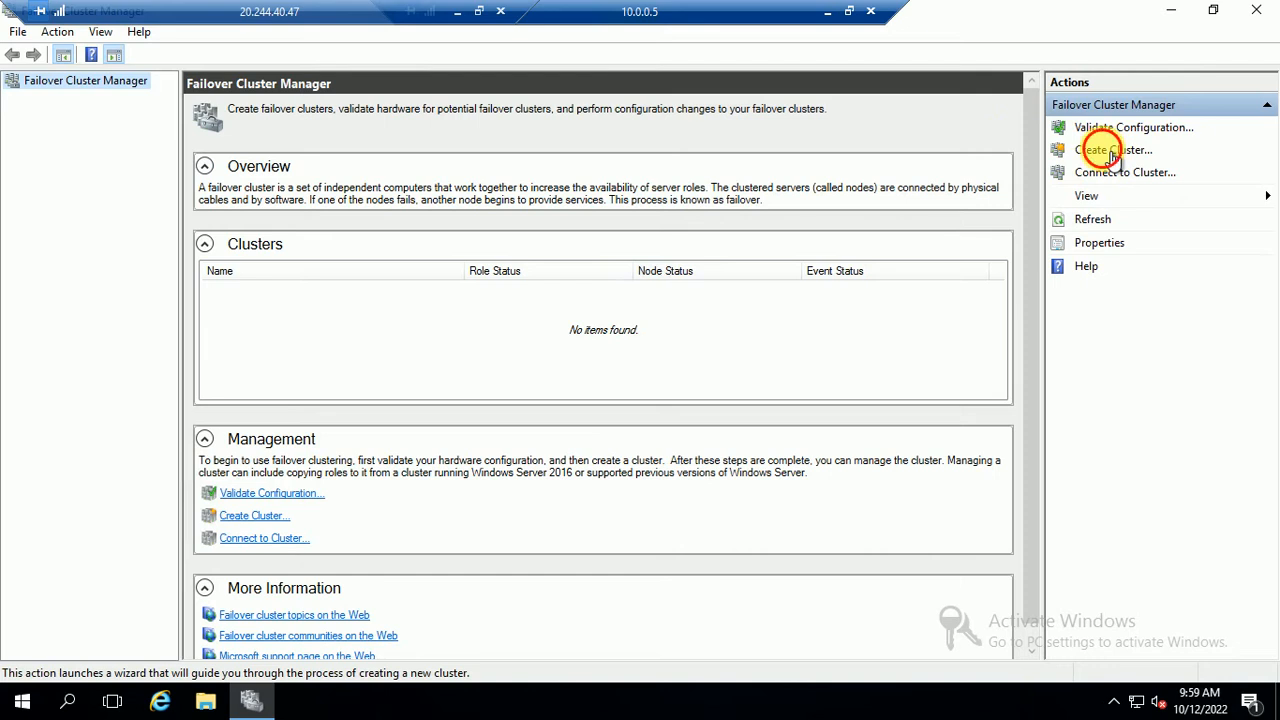
pyautogui.click(813, 528)
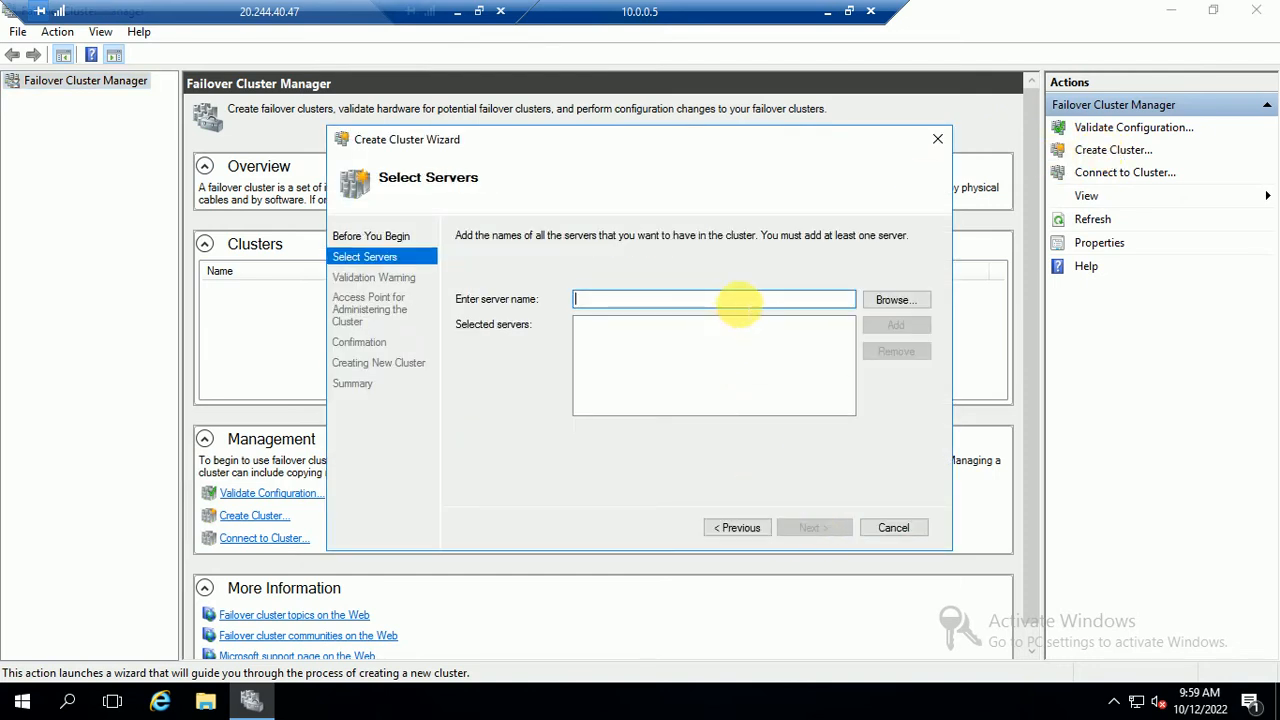
# Find NODE01 through Advanced search and add it as the cluster's first server
pyautogui.click(892, 302)
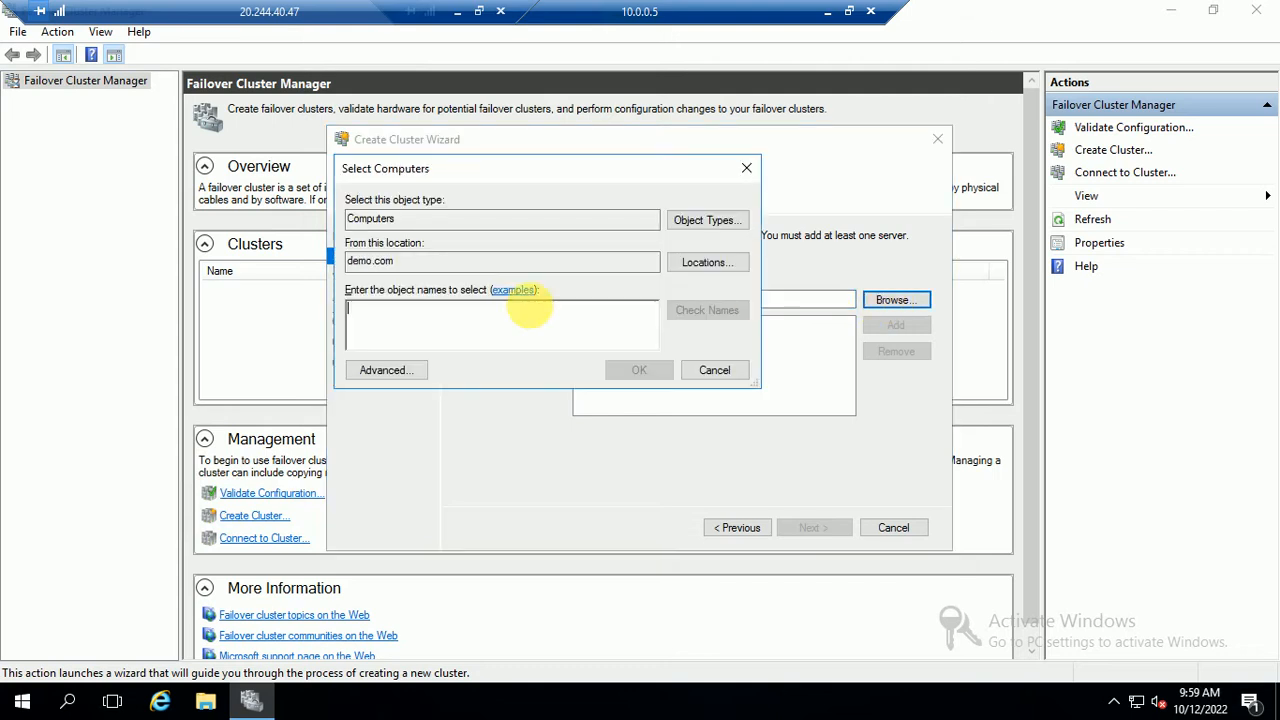
pyautogui.click(389, 371)
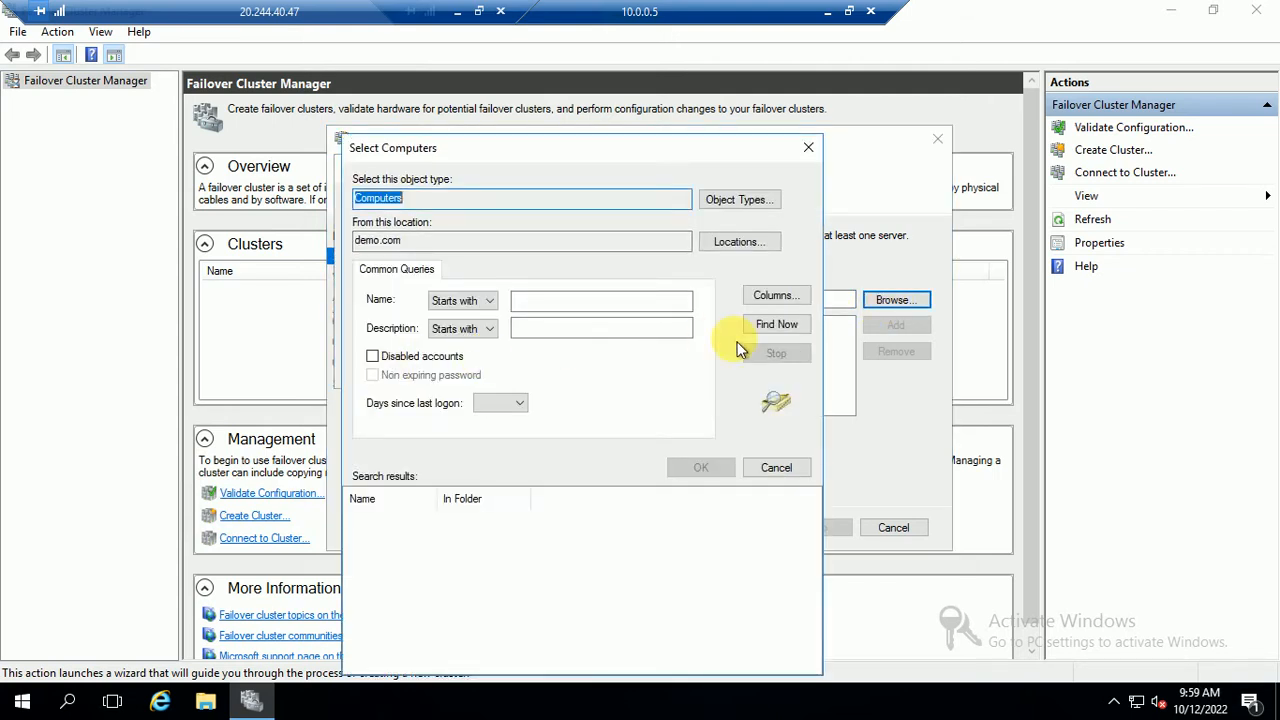
pyautogui.click(776, 324)
pyautogui.click(380, 535)
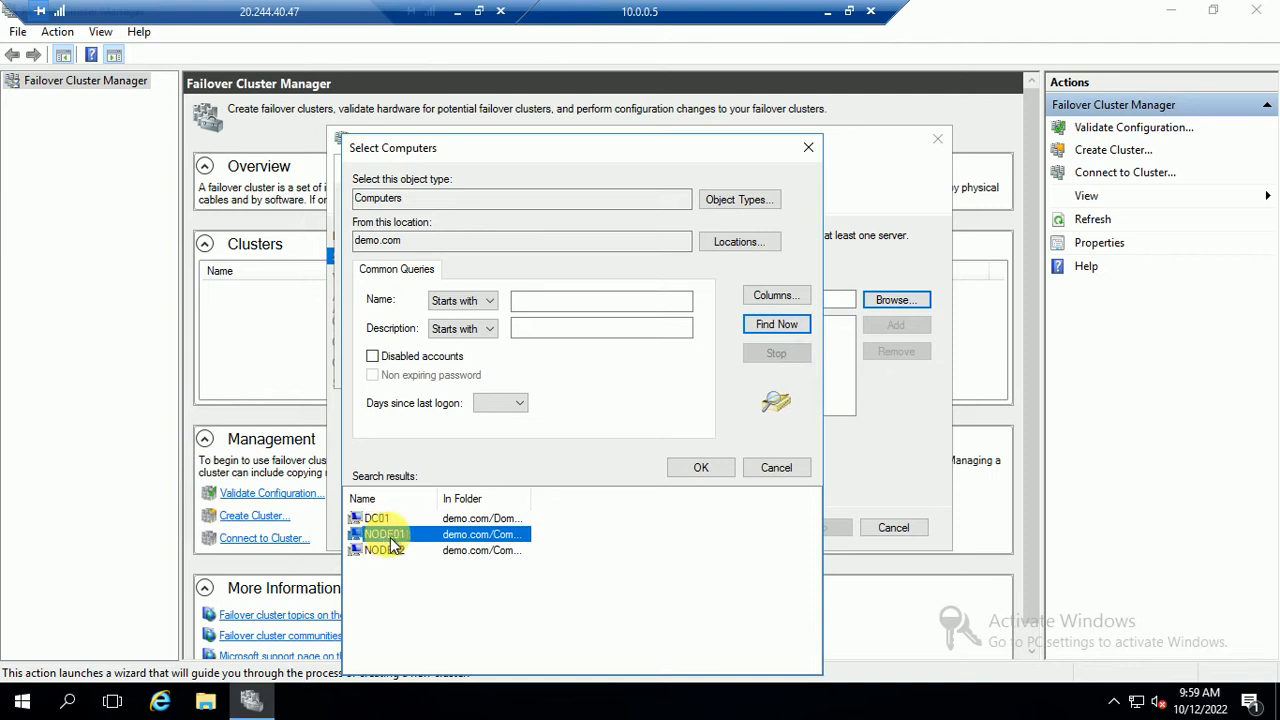
pyautogui.click(701, 468)
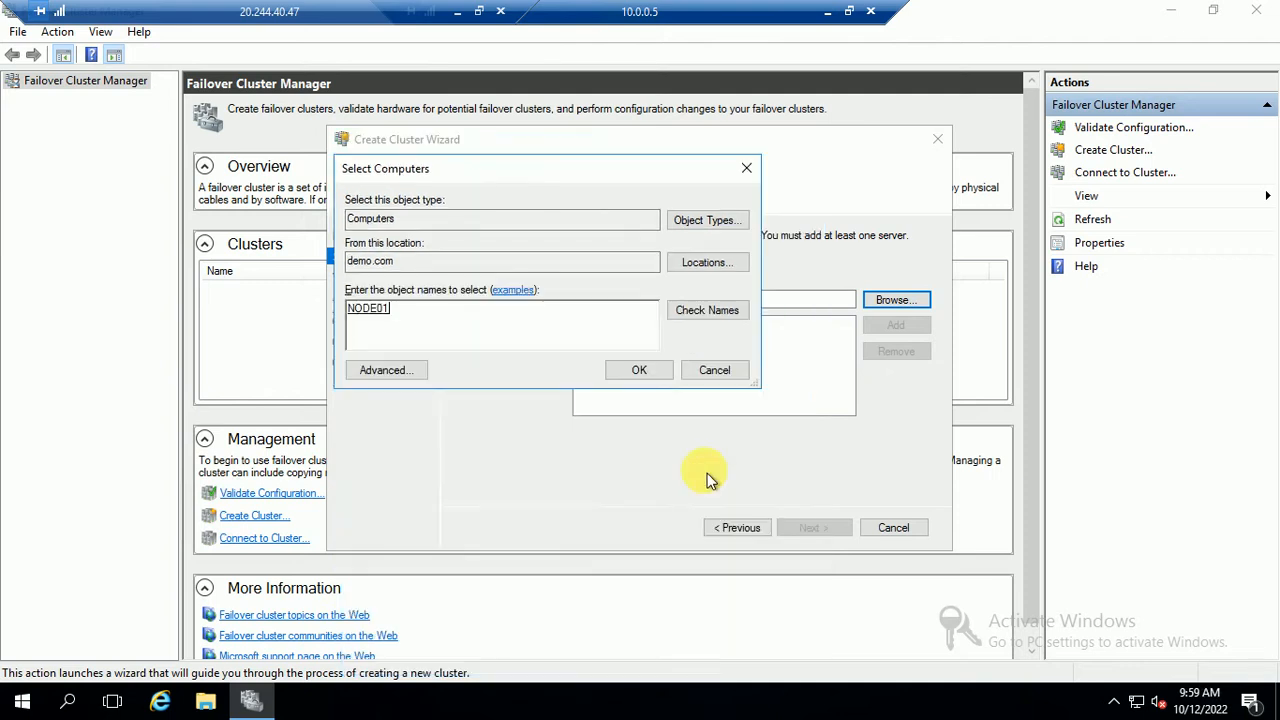
pyautogui.click(645, 372)
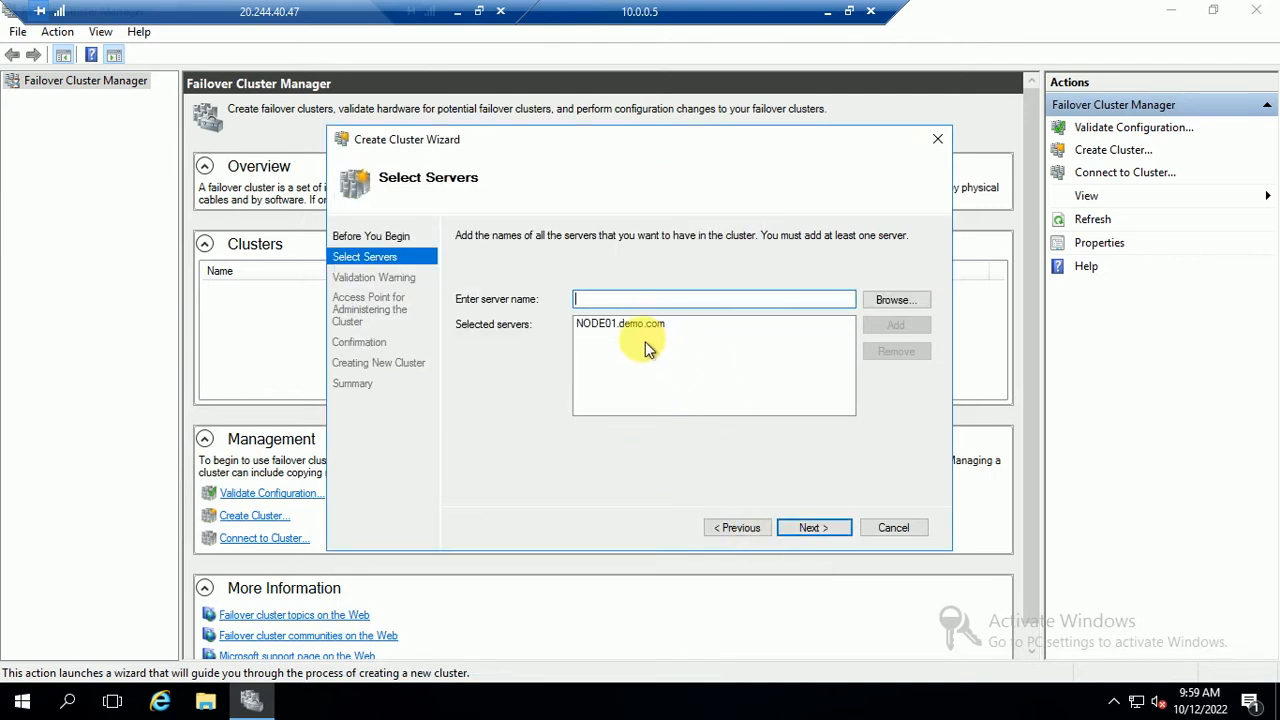
# Run the Create Cluster Wizard's validation tests for NODE01, then minimize the 10.0.0.5 session
pyautogui.click(805, 528)
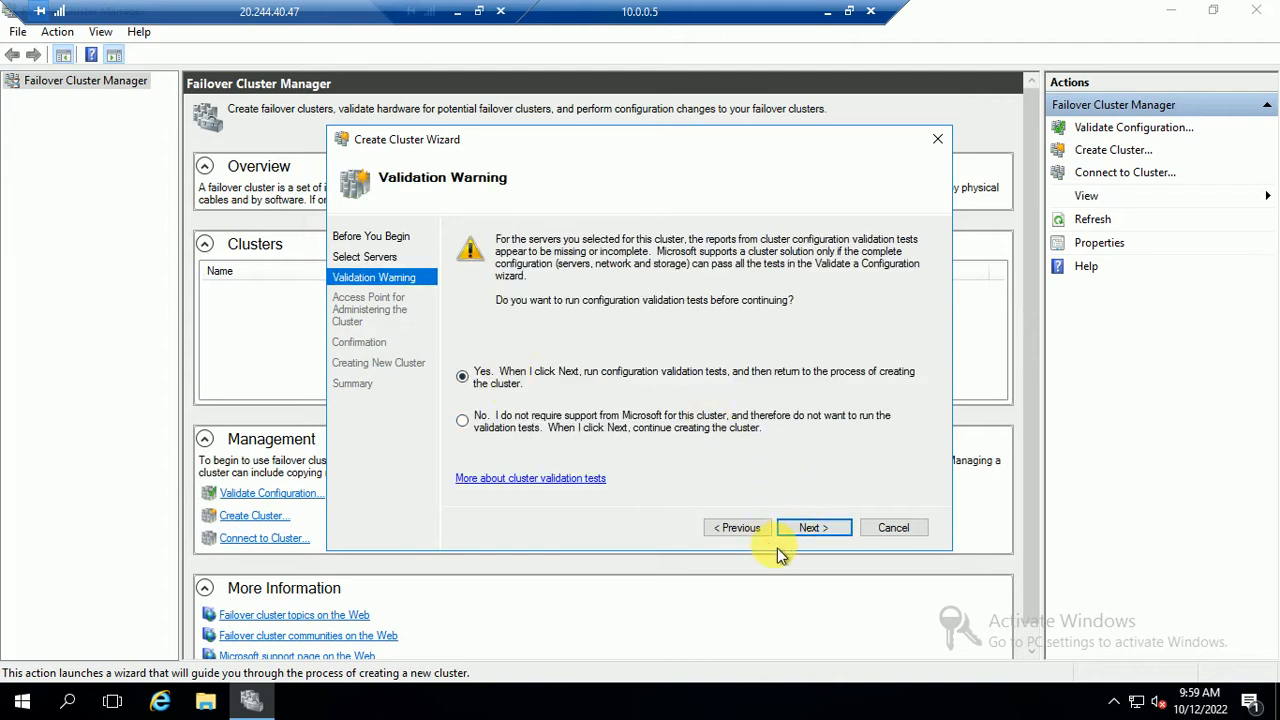
pyautogui.click(810, 532)
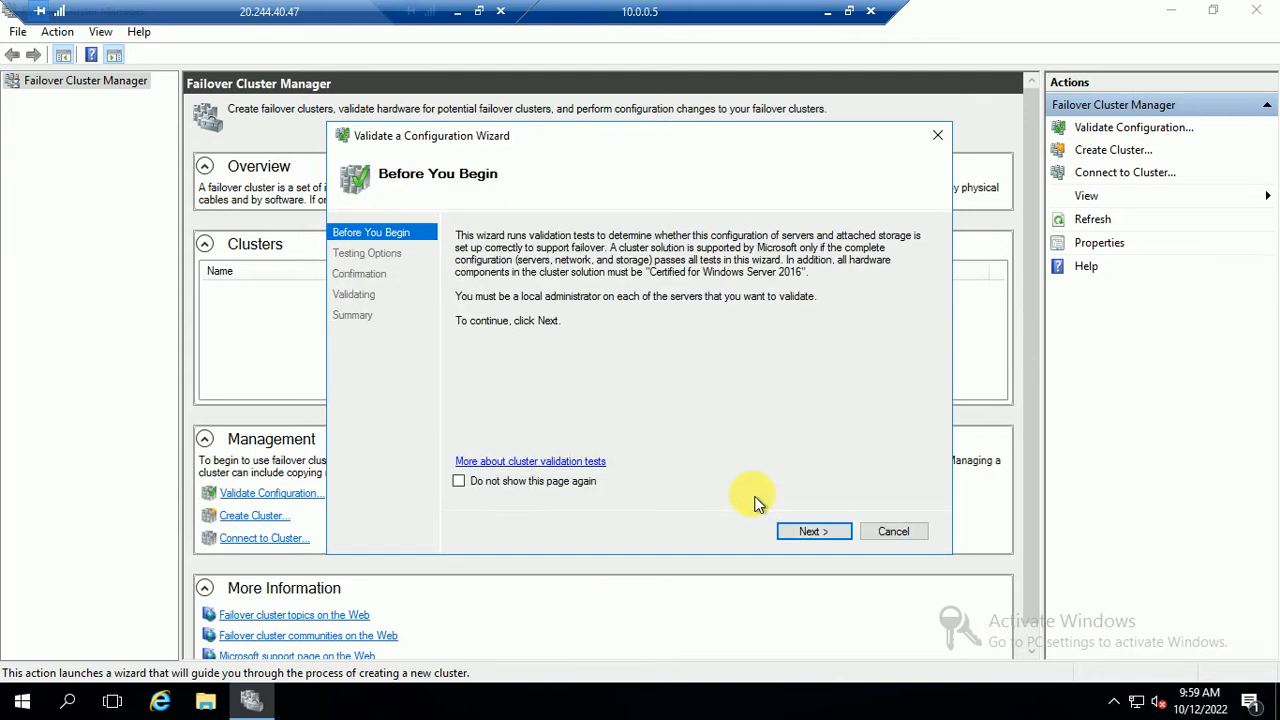
pyautogui.click(807, 533)
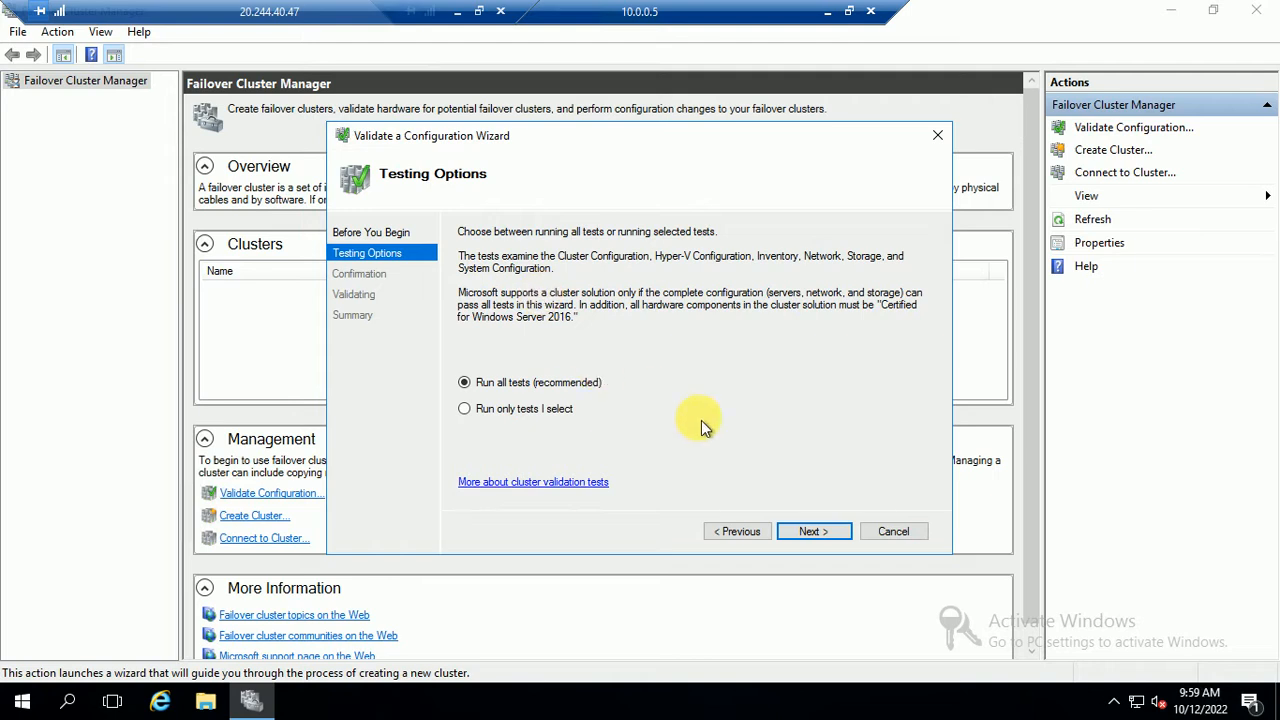
pyautogui.click(811, 531)
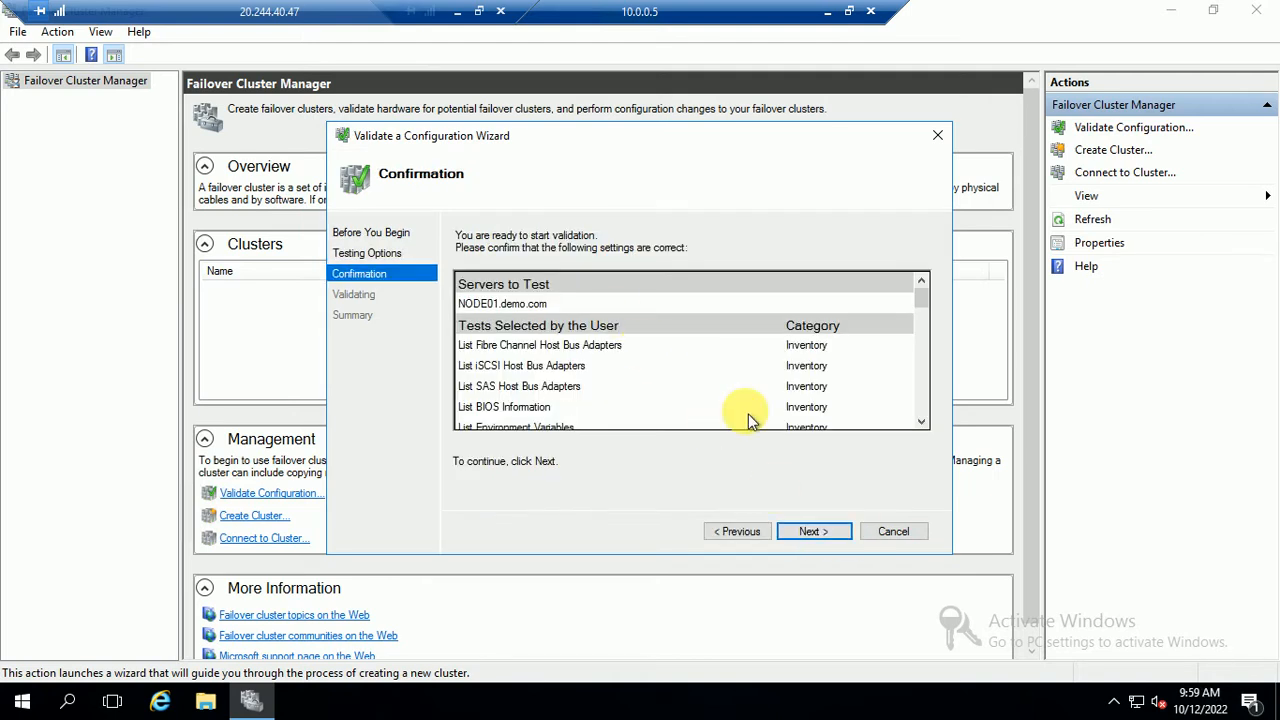
pyautogui.click(818, 532)
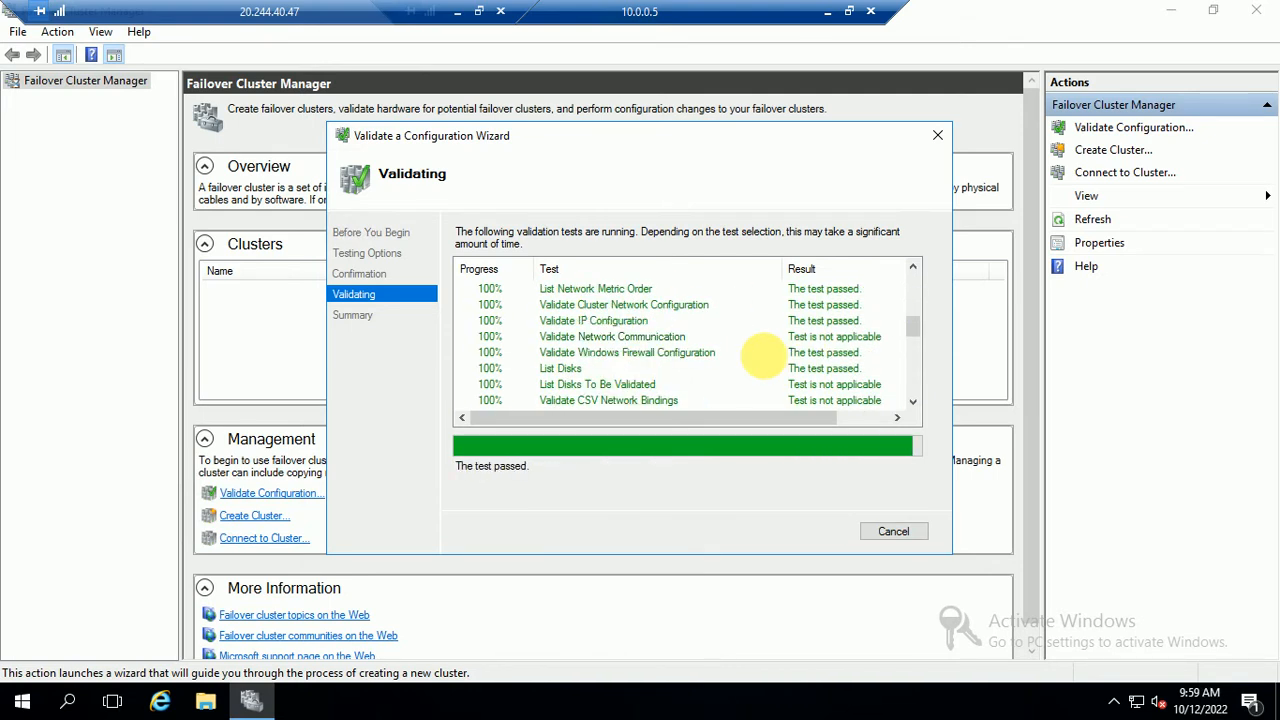
pyautogui.click(827, 18)
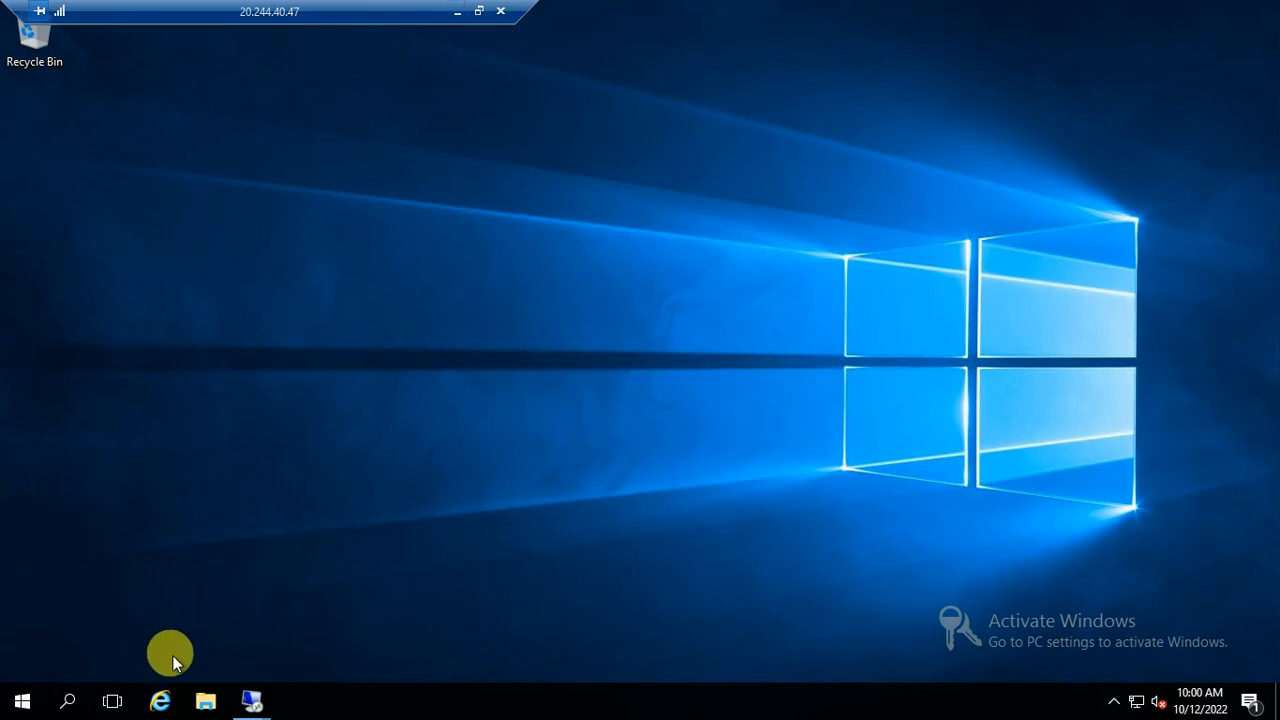
# Create a folder named 'New folder' on Windows (C:) in File Explorer
pyautogui.click(203, 703)
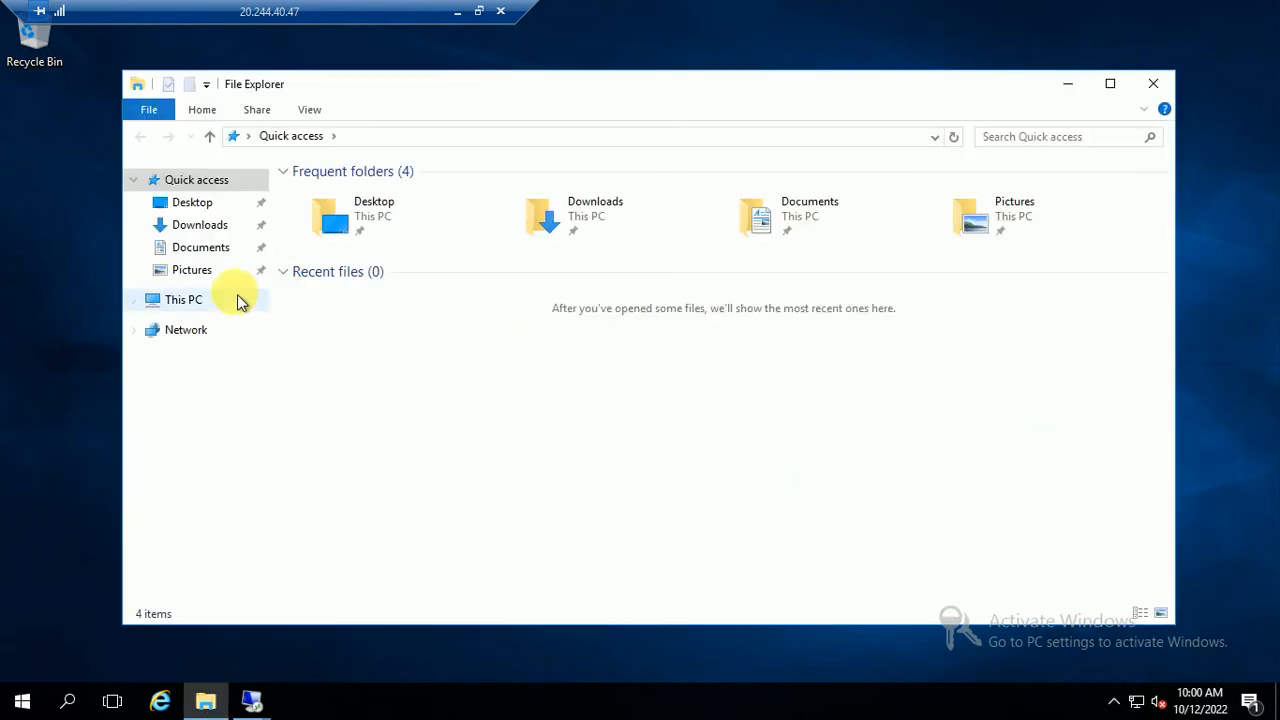
pyautogui.click(186, 302)
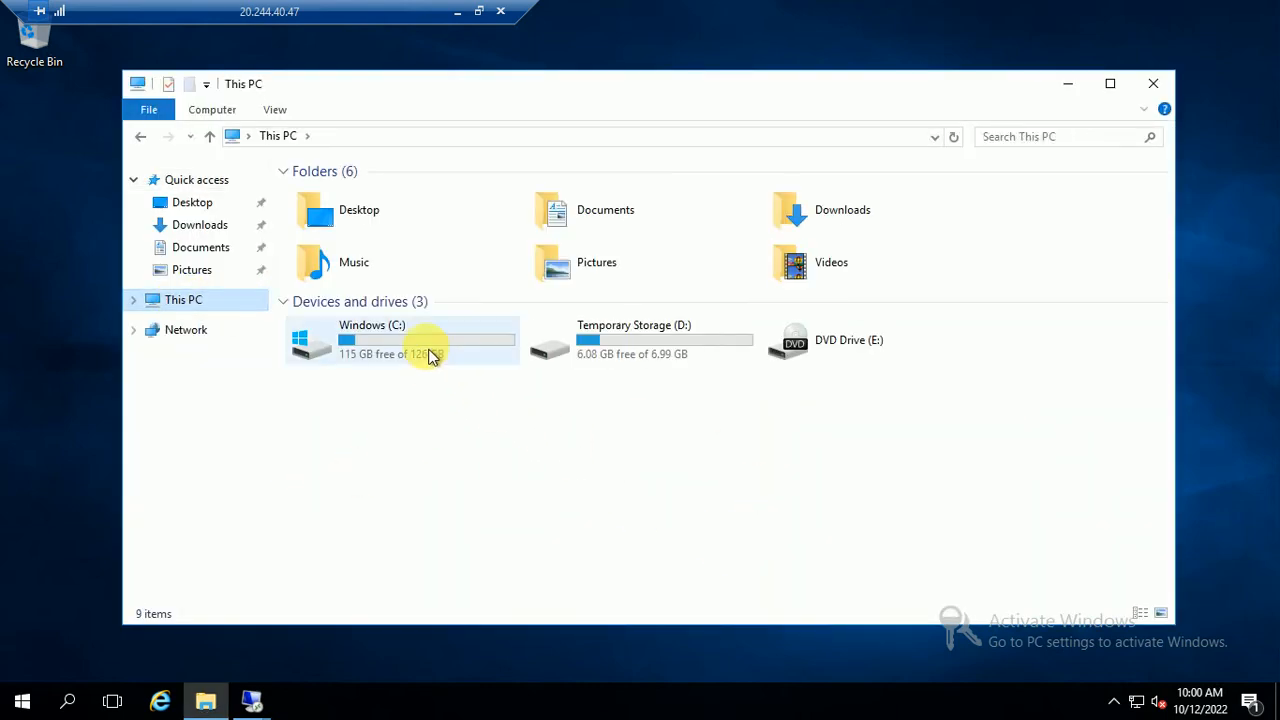
pyautogui.doubleClick(432, 357)
pyautogui.rightClick(393, 427)
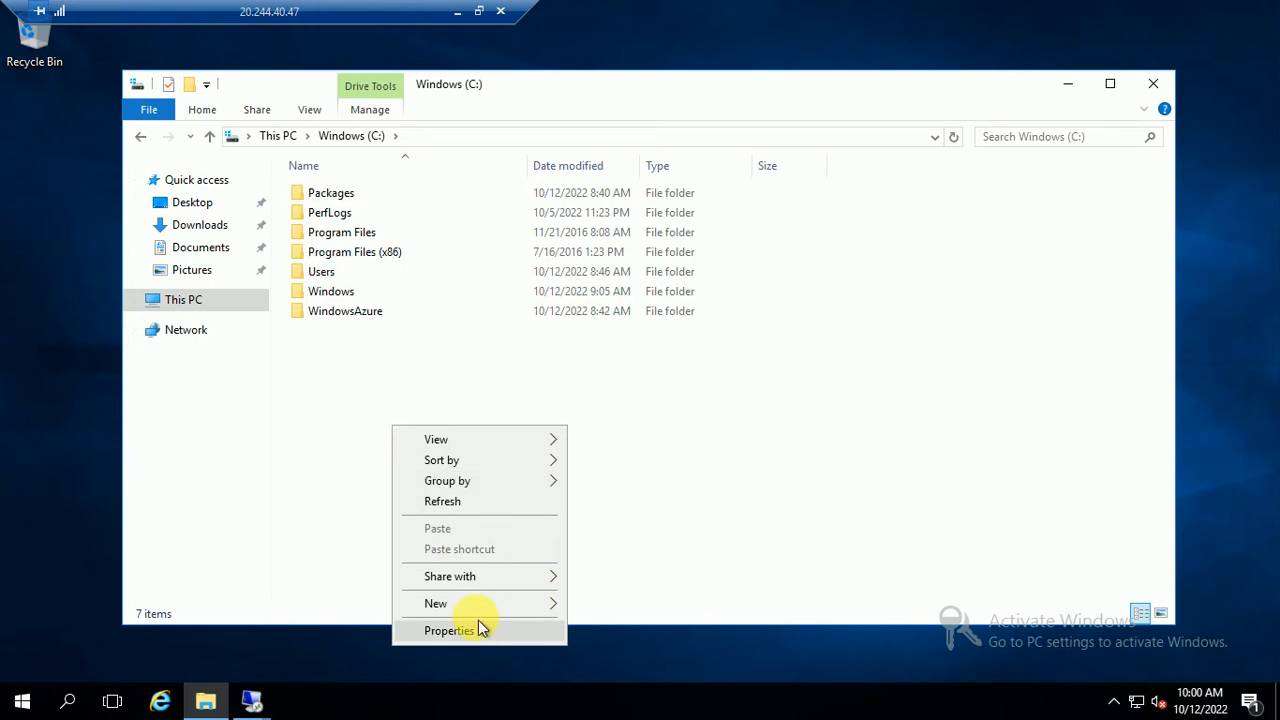
pyautogui.moveTo(551, 604)
pyautogui.click(611, 470)
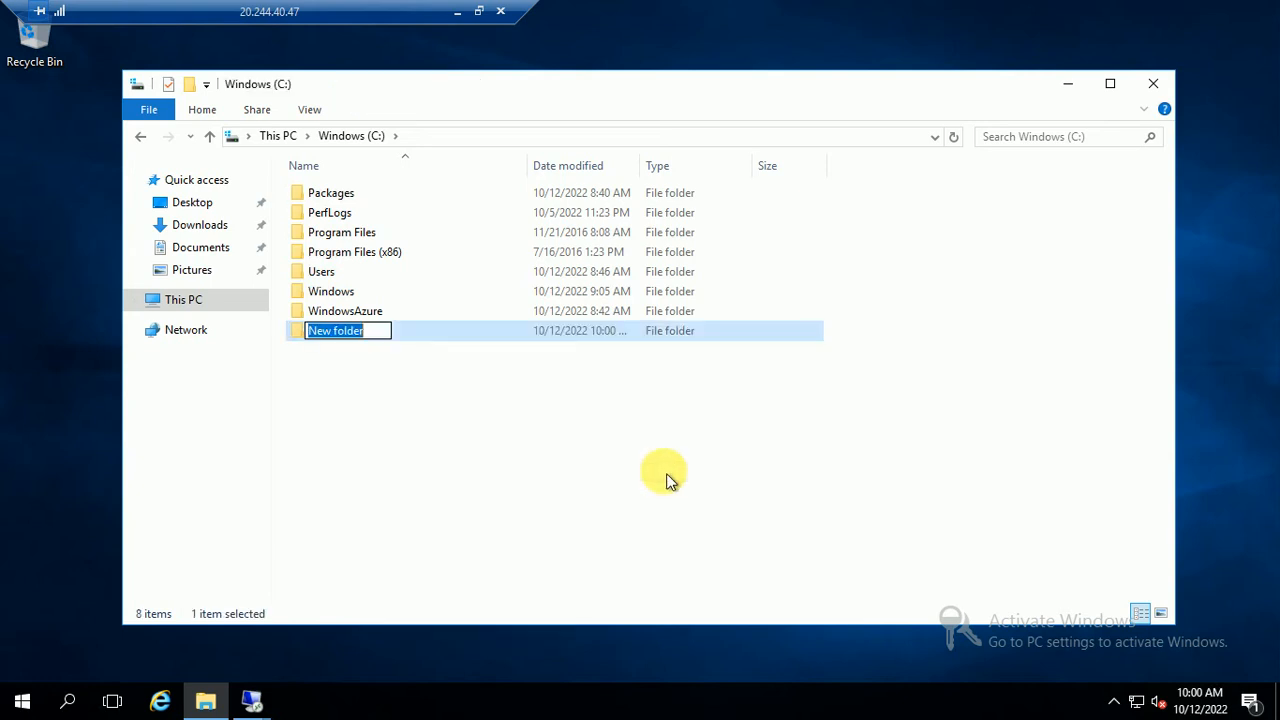
pyautogui.write('Qu')
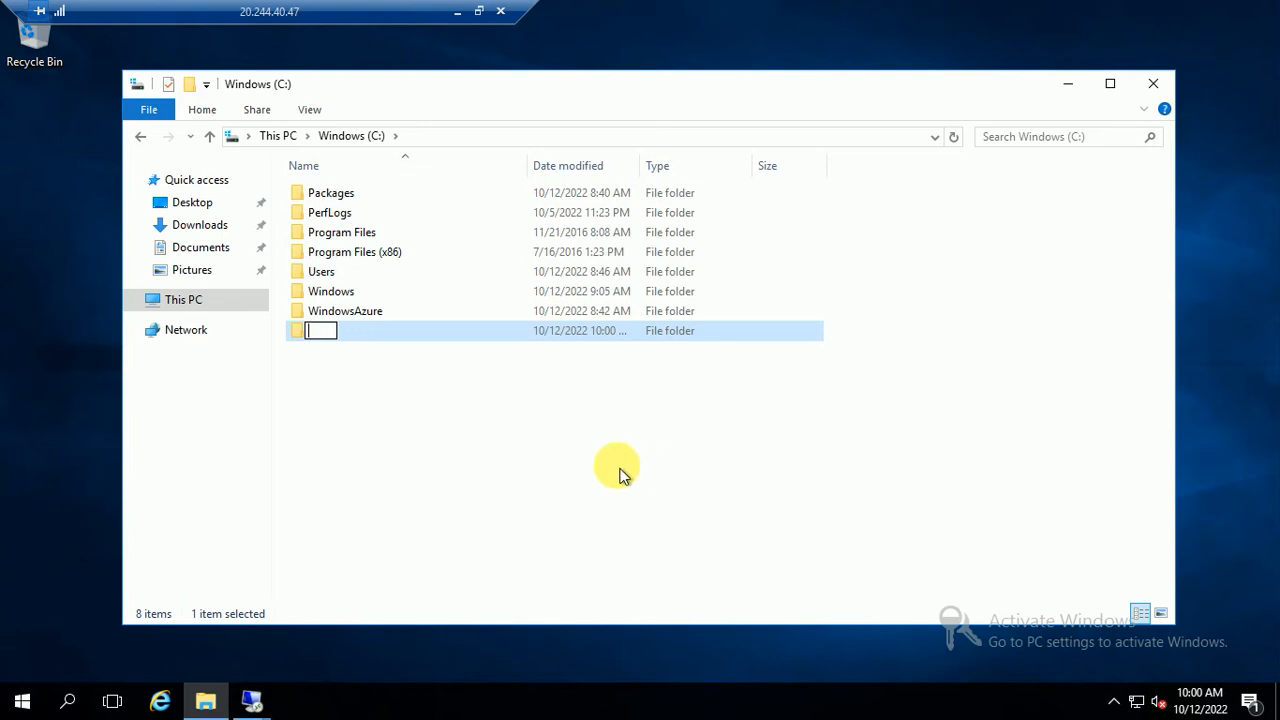
pyautogui.click(506, 465)
pyautogui.click(321, 333)
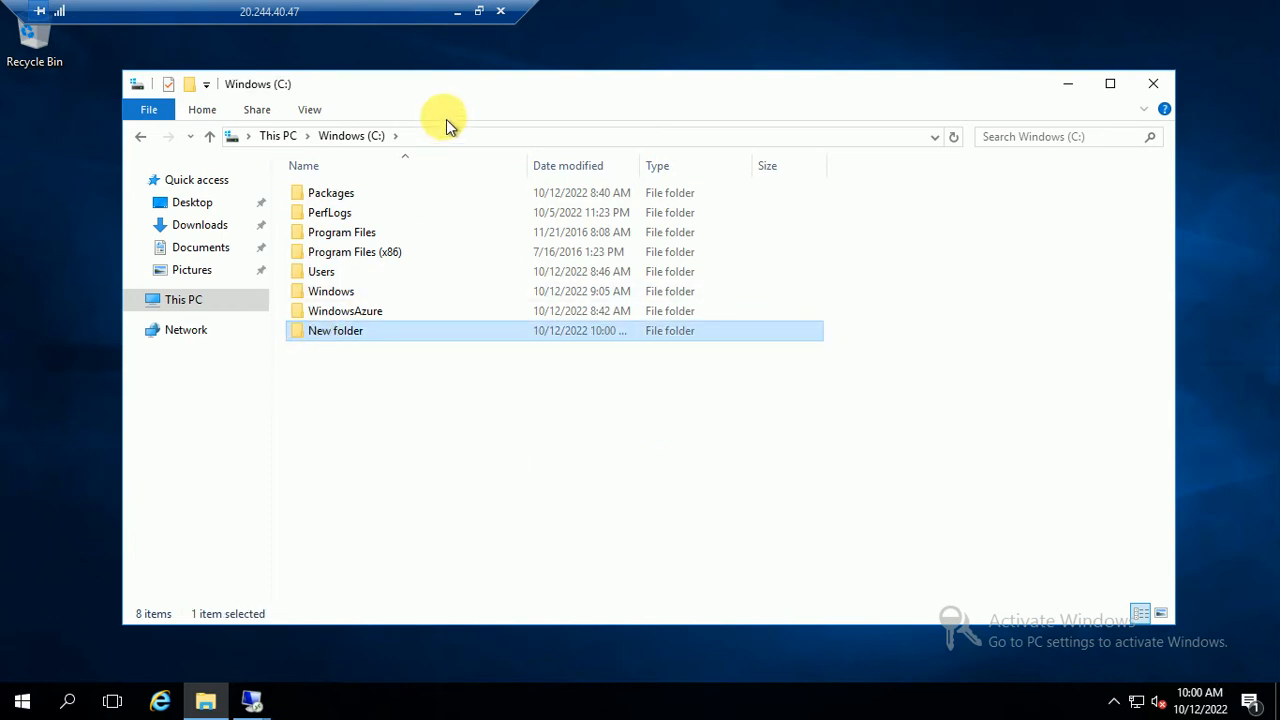
pyautogui.click(458, 10)
pyautogui.click(675, 710)
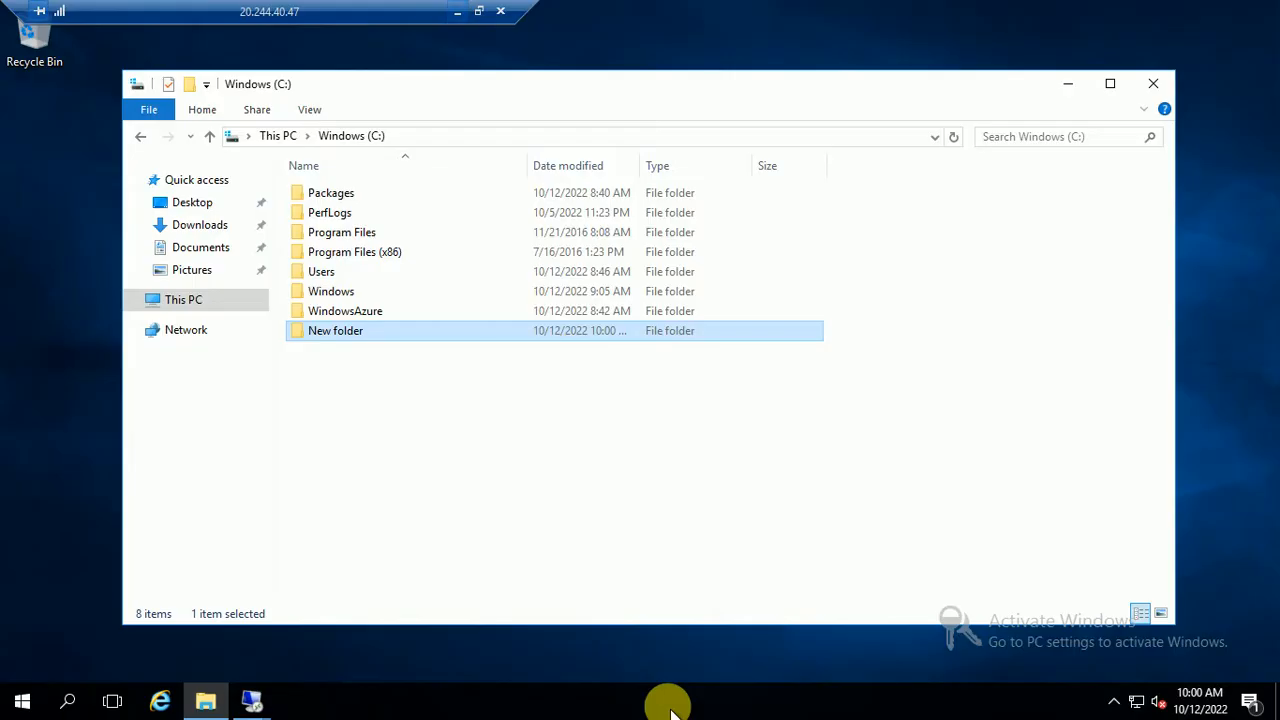
# On 10.0.0.5, name the cluster MyCluster01 and create it on NODE01
pyautogui.click(251, 700)
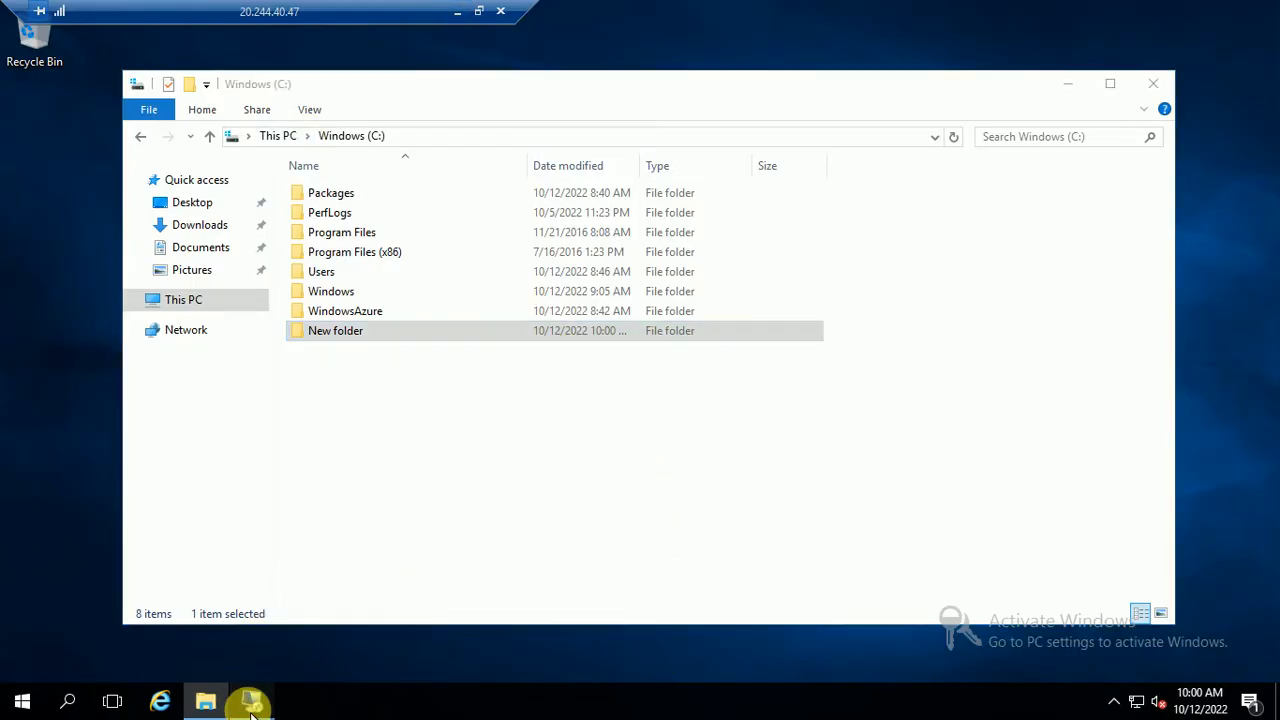
pyautogui.click(160, 575)
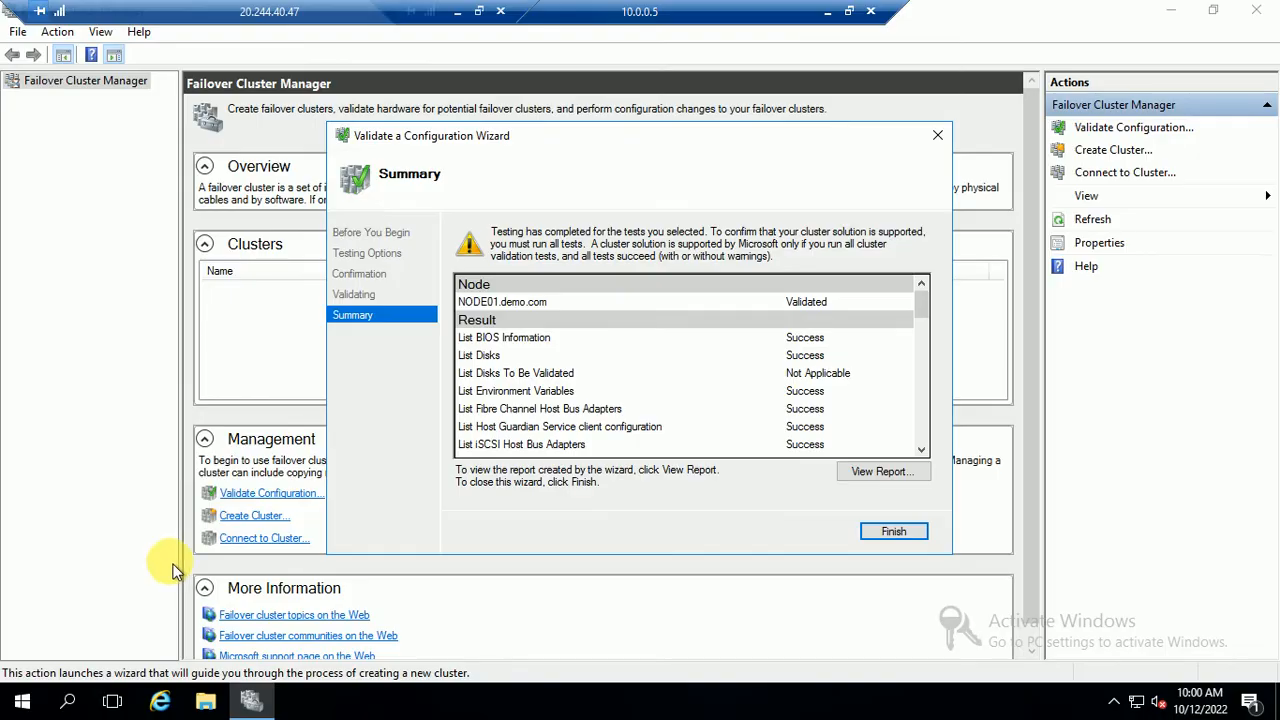
pyautogui.click(891, 533)
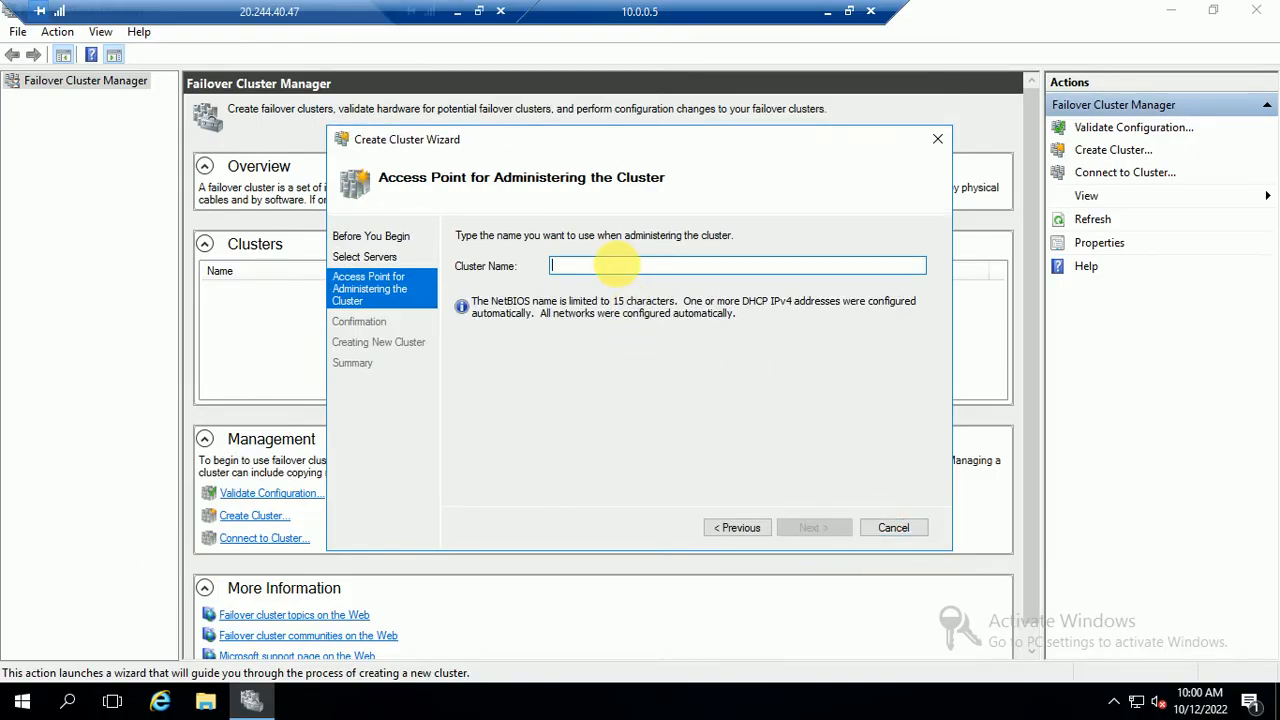
pyautogui.write('Myc')
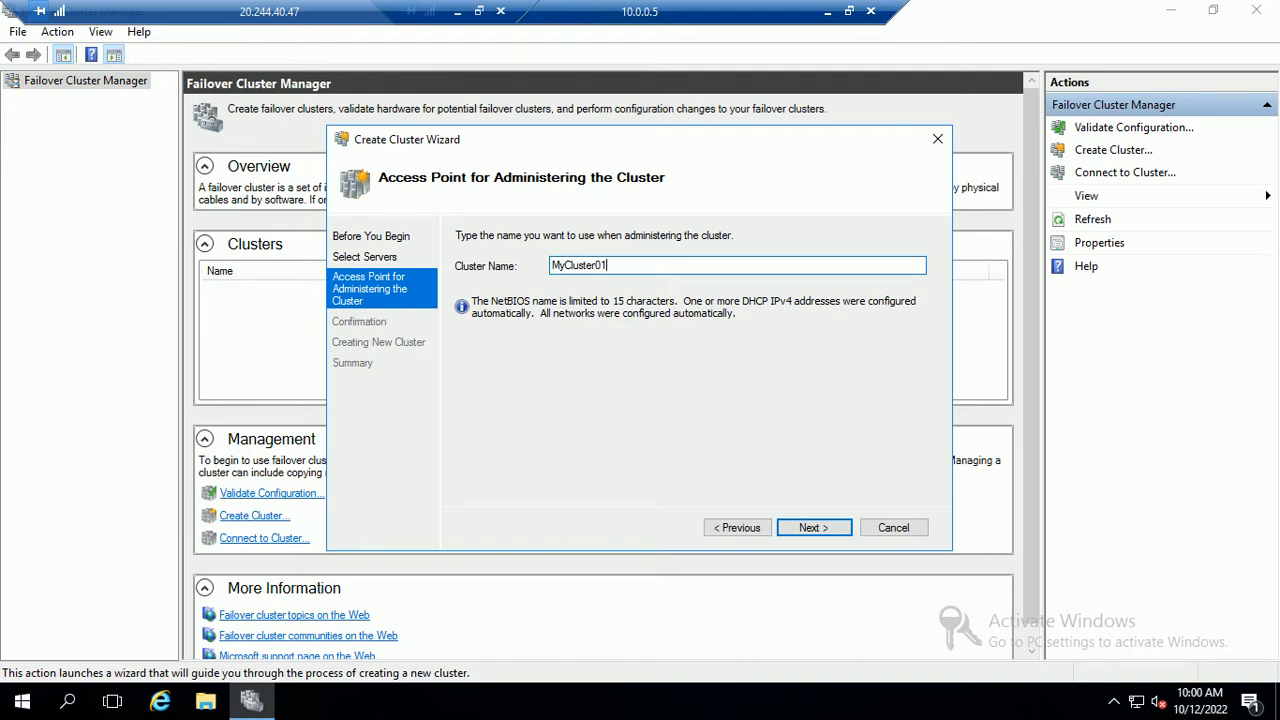
pyautogui.moveTo(666, 270); pyautogui.dragTo(434, 289)
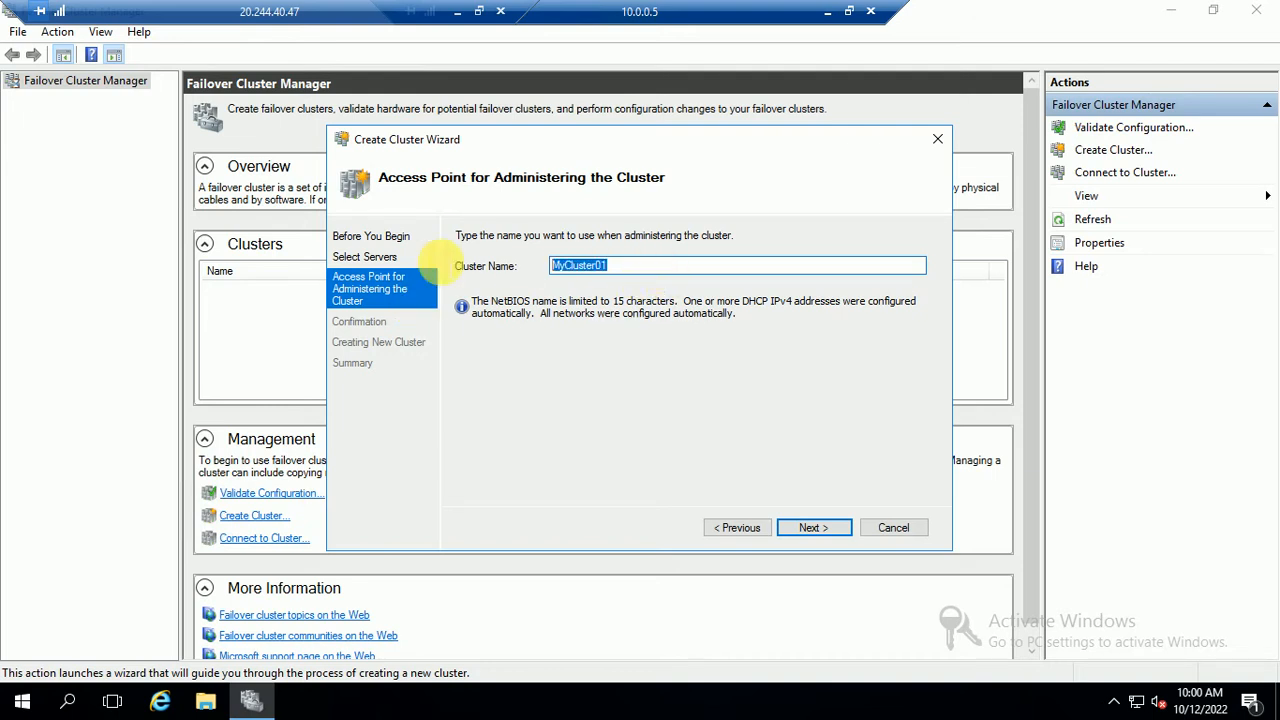
pyautogui.click(795, 528)
pyautogui.click(814, 534)
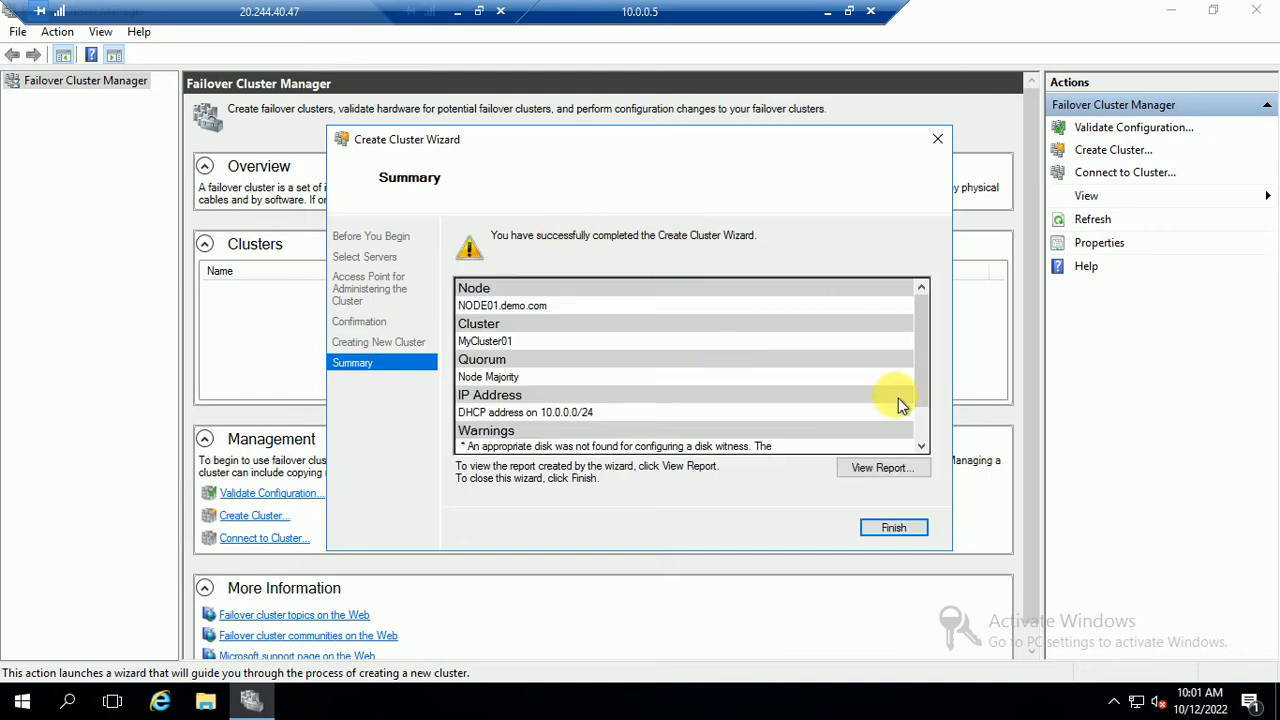
# Close the cluster creation wizard and expand MyCluster01.demo.com in the tree
pyautogui.click(893, 531)
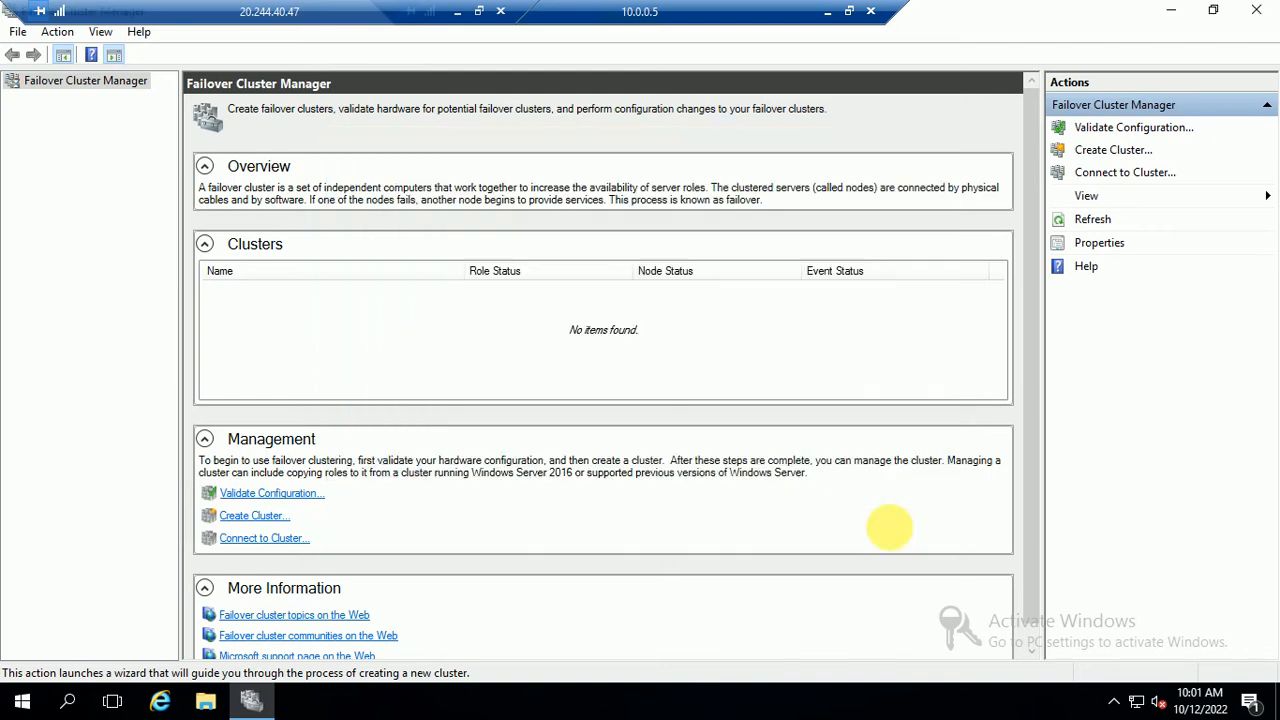
pyautogui.click(268, 290)
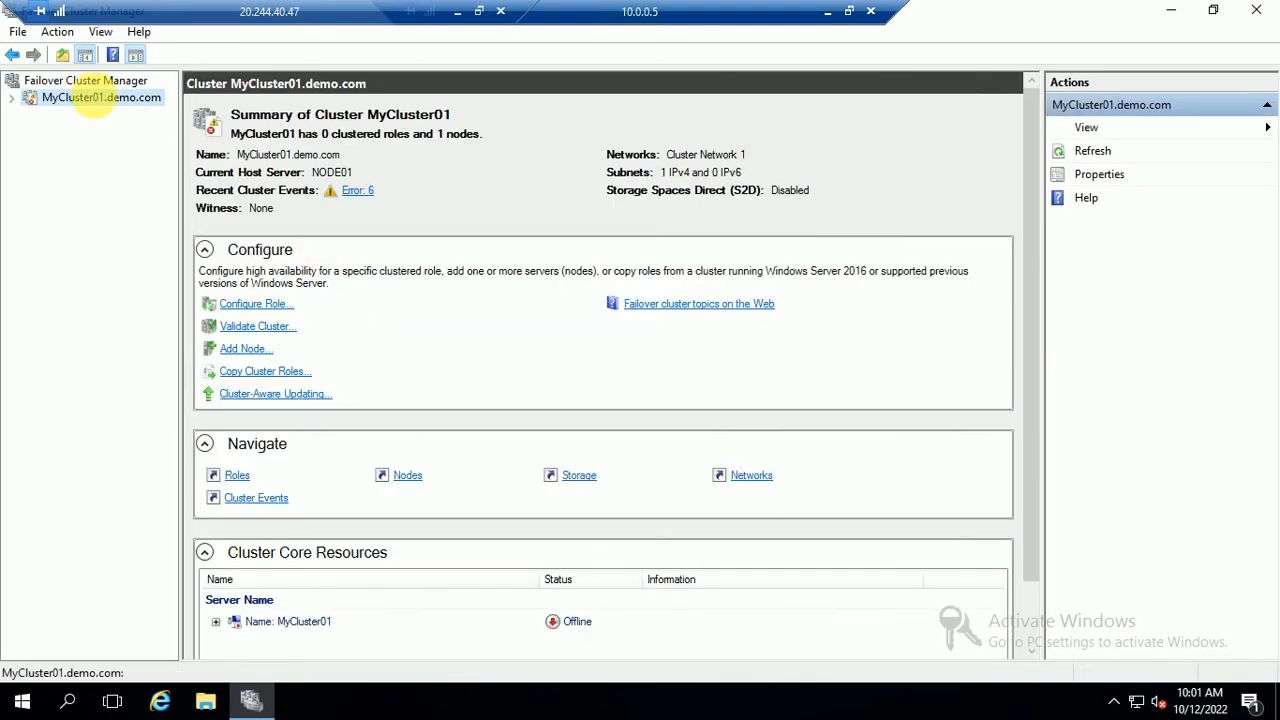
pyautogui.rightClick(88, 110)
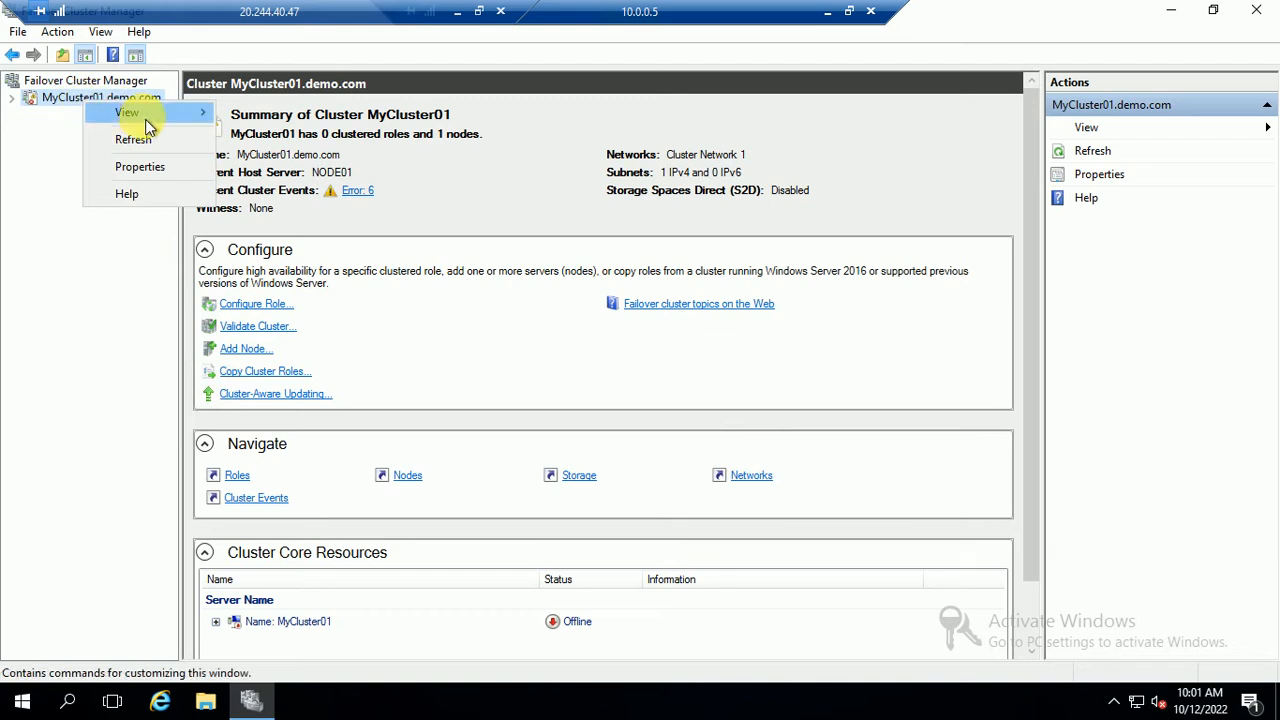
pyautogui.click(25, 113)
pyautogui.doubleClick(26, 102)
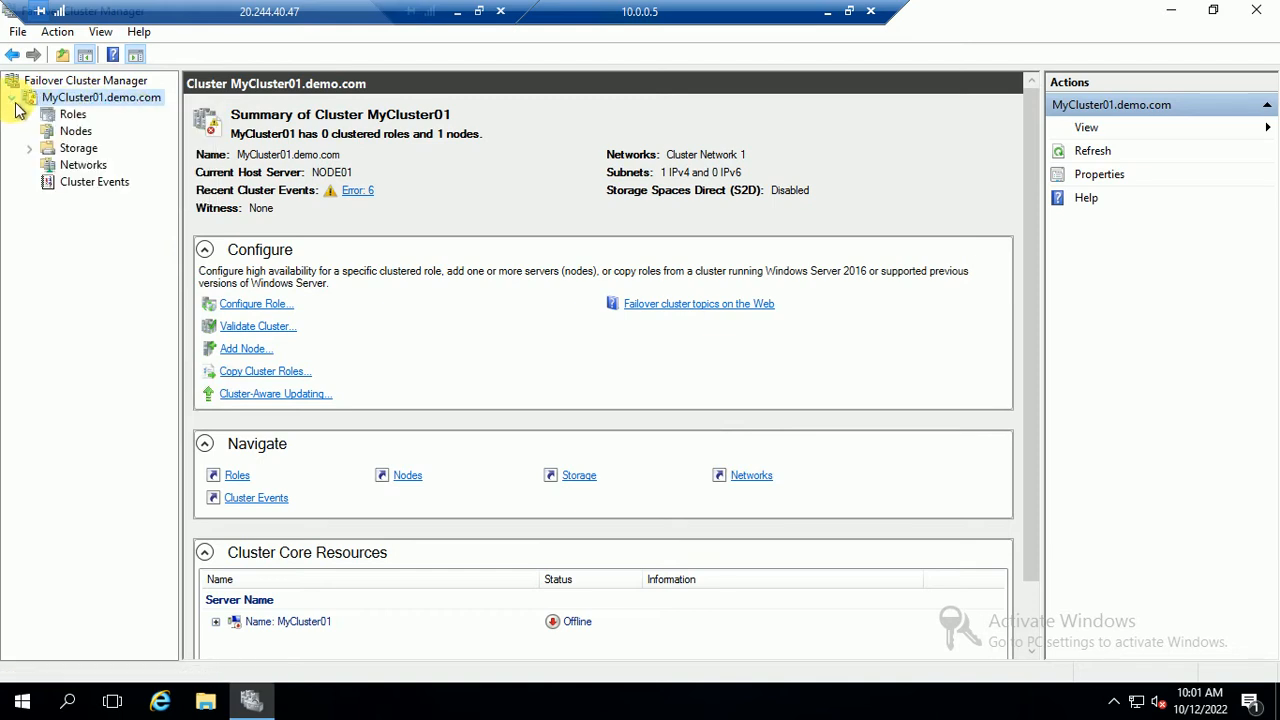
# Check MyCluster01's Roles and Nodes pages, confirming NODE01 is Up with one vote
pyautogui.rightClick(91, 102)
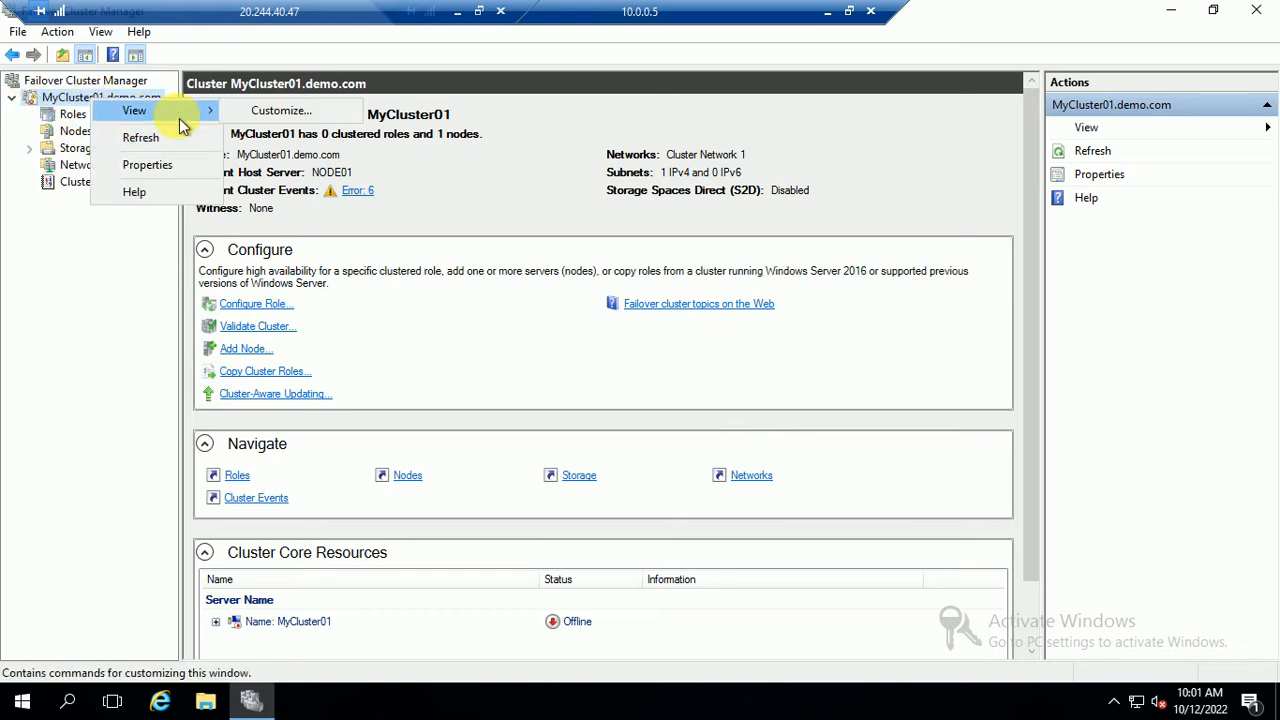
pyautogui.click(65, 342)
pyautogui.click(80, 114)
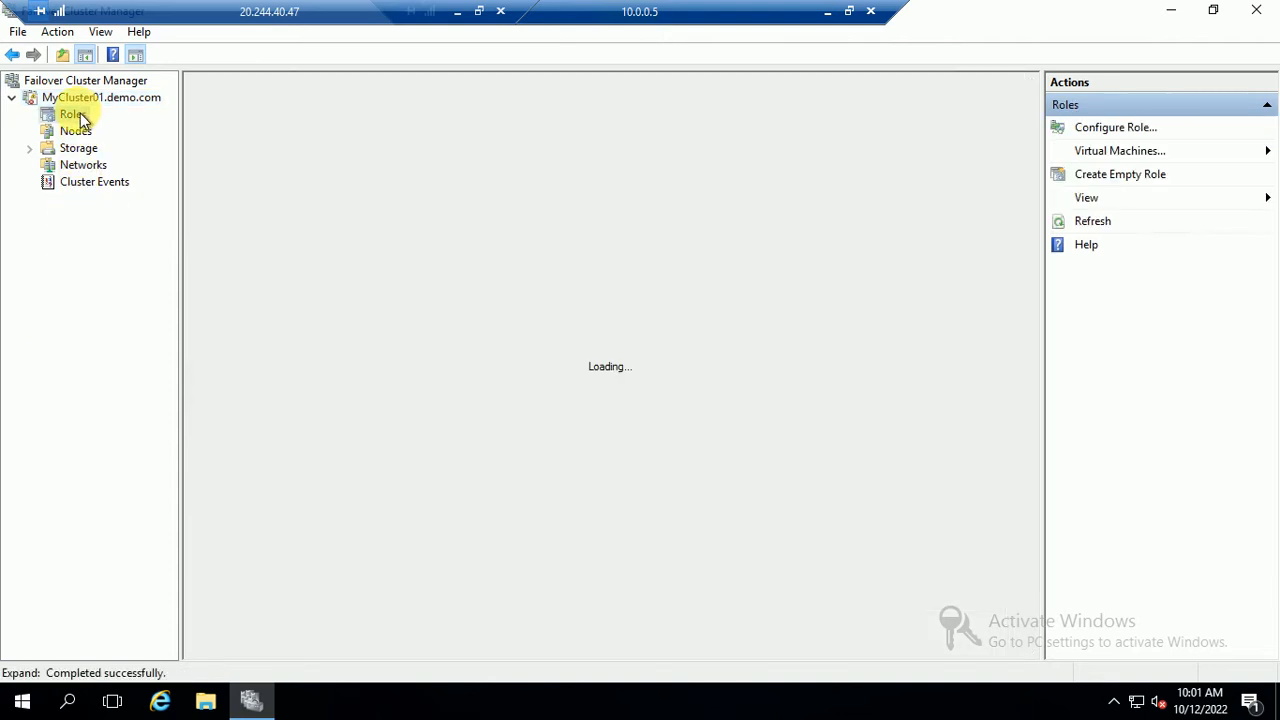
pyautogui.click(80, 133)
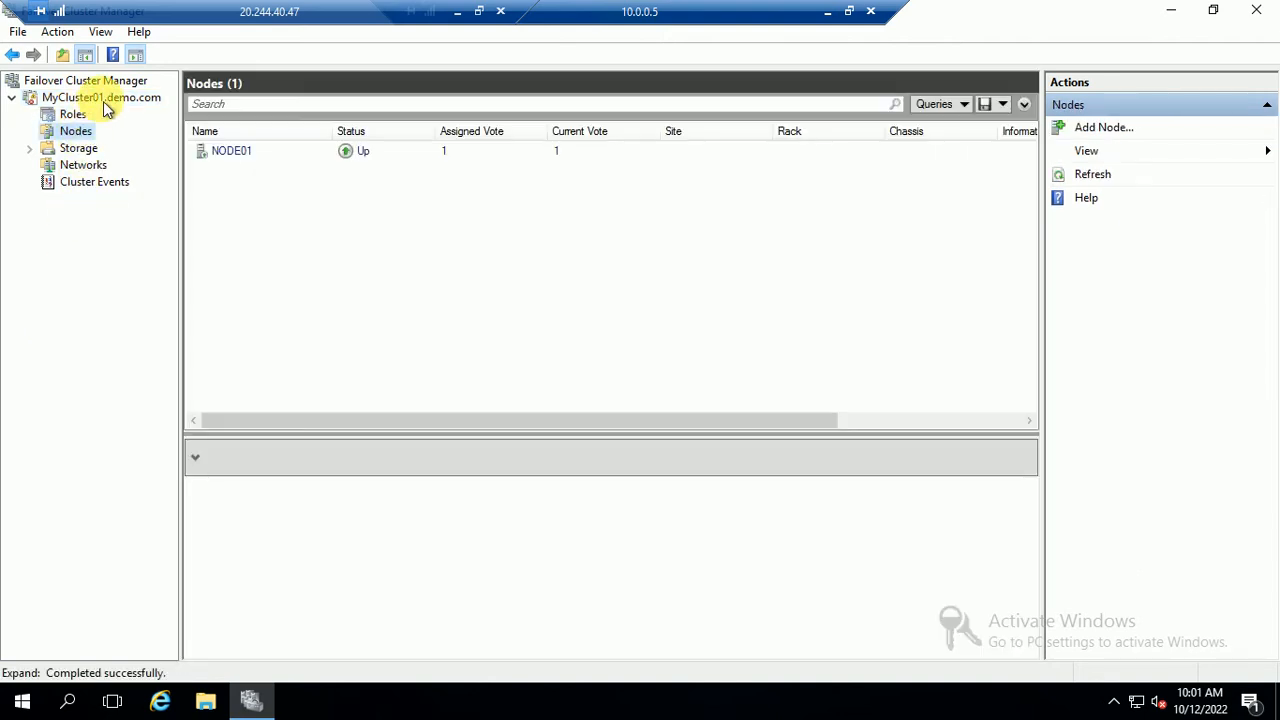
pyautogui.rightClick(103, 101)
pyautogui.moveTo(206, 264)
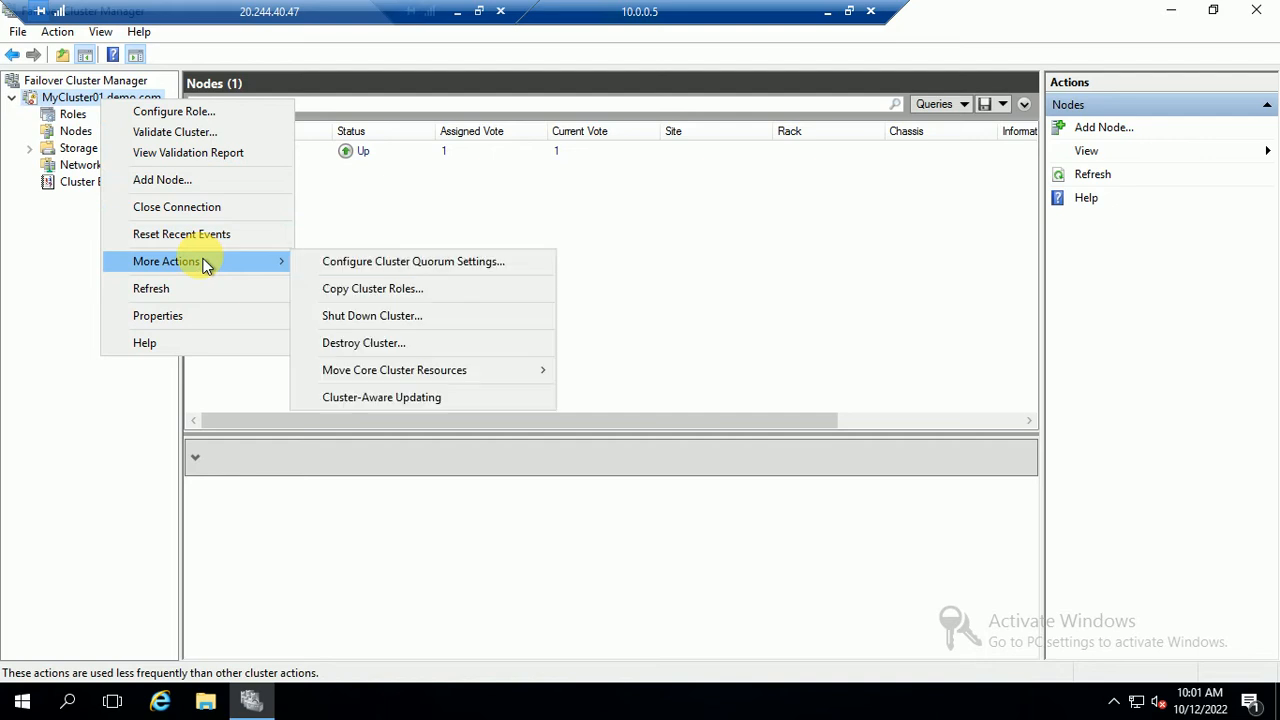
# Configure Cluster Quorum Settings to select a quorum witness of type file share witness
pyautogui.click(420, 264)
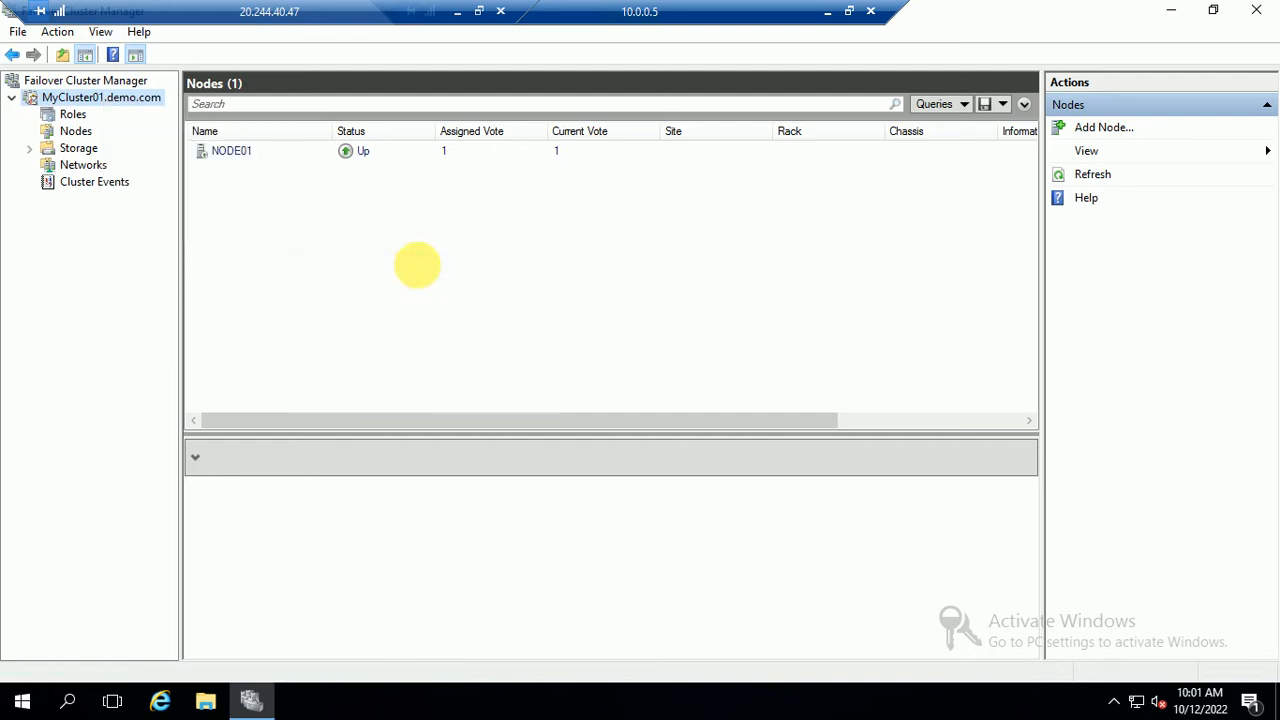
pyautogui.click(813, 536)
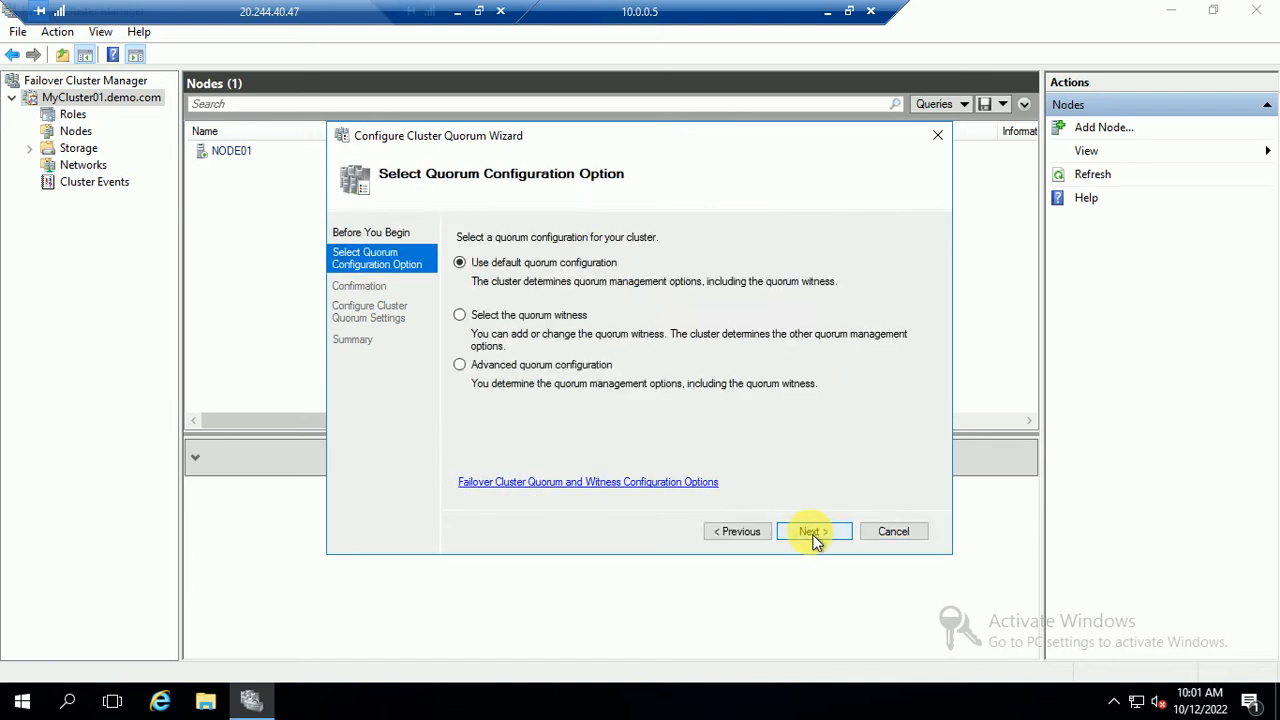
pyautogui.click(521, 325)
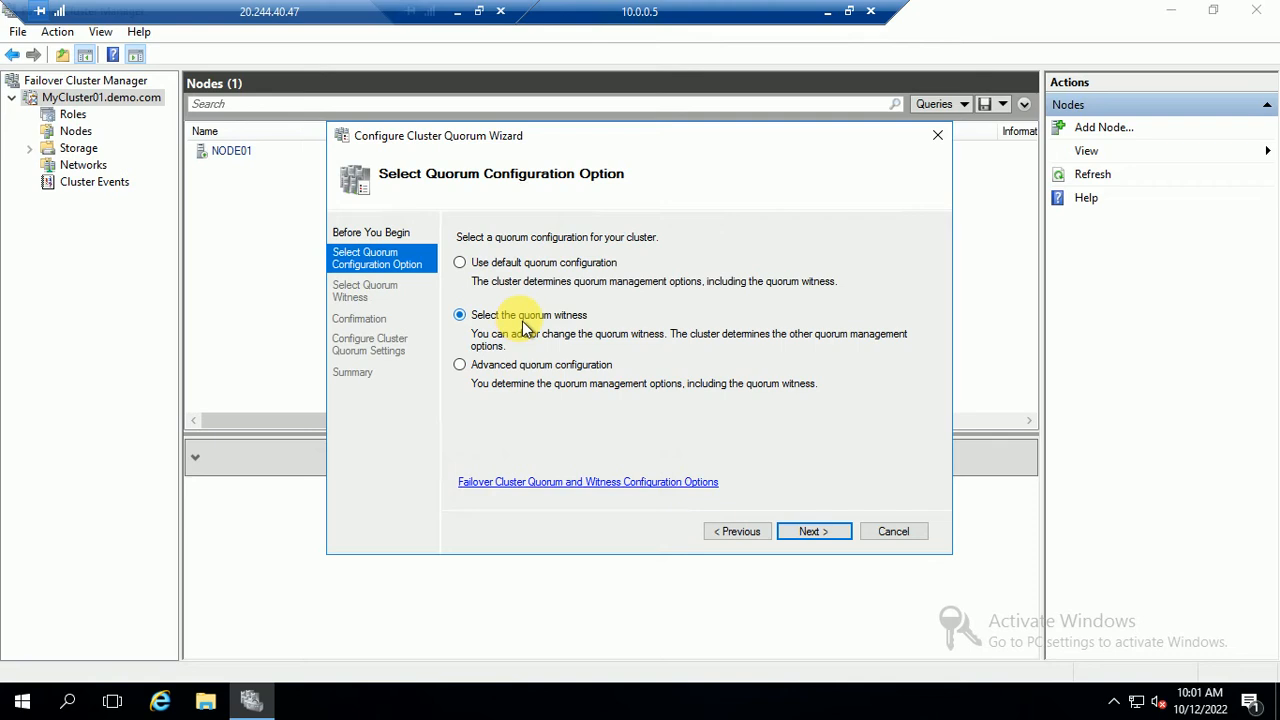
pyautogui.click(814, 533)
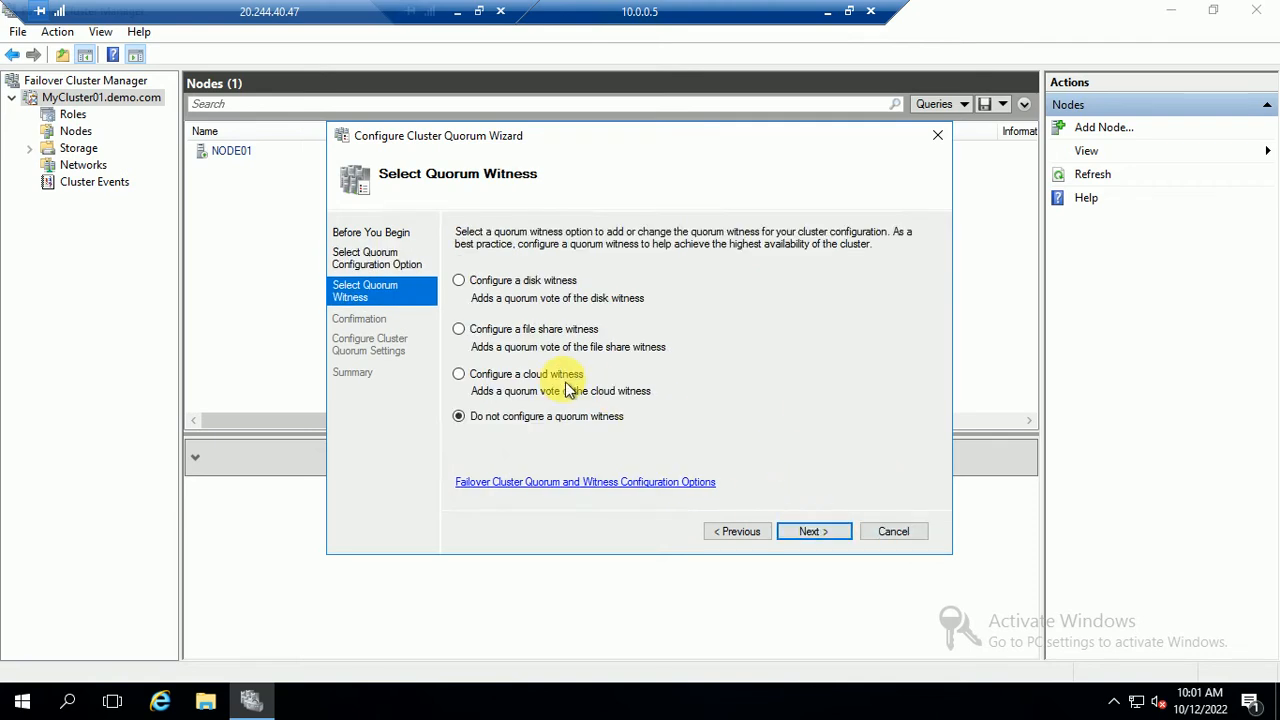
pyautogui.click(511, 333)
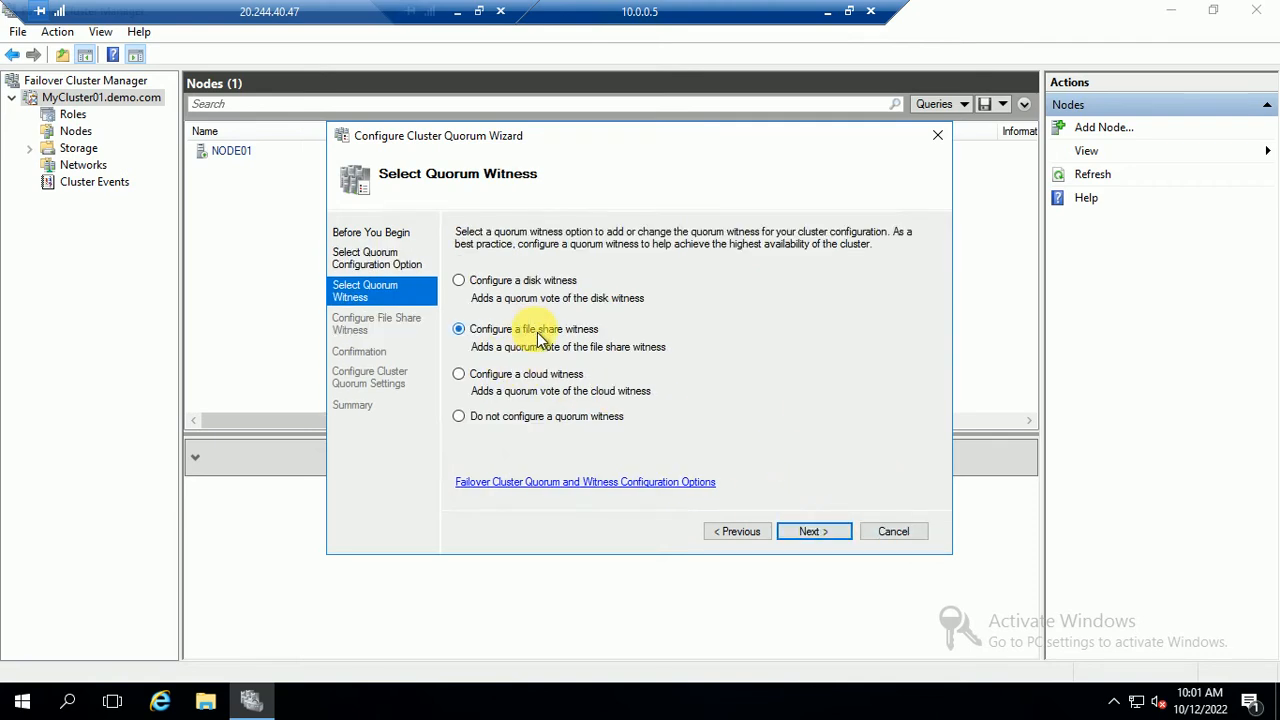
pyautogui.click(816, 535)
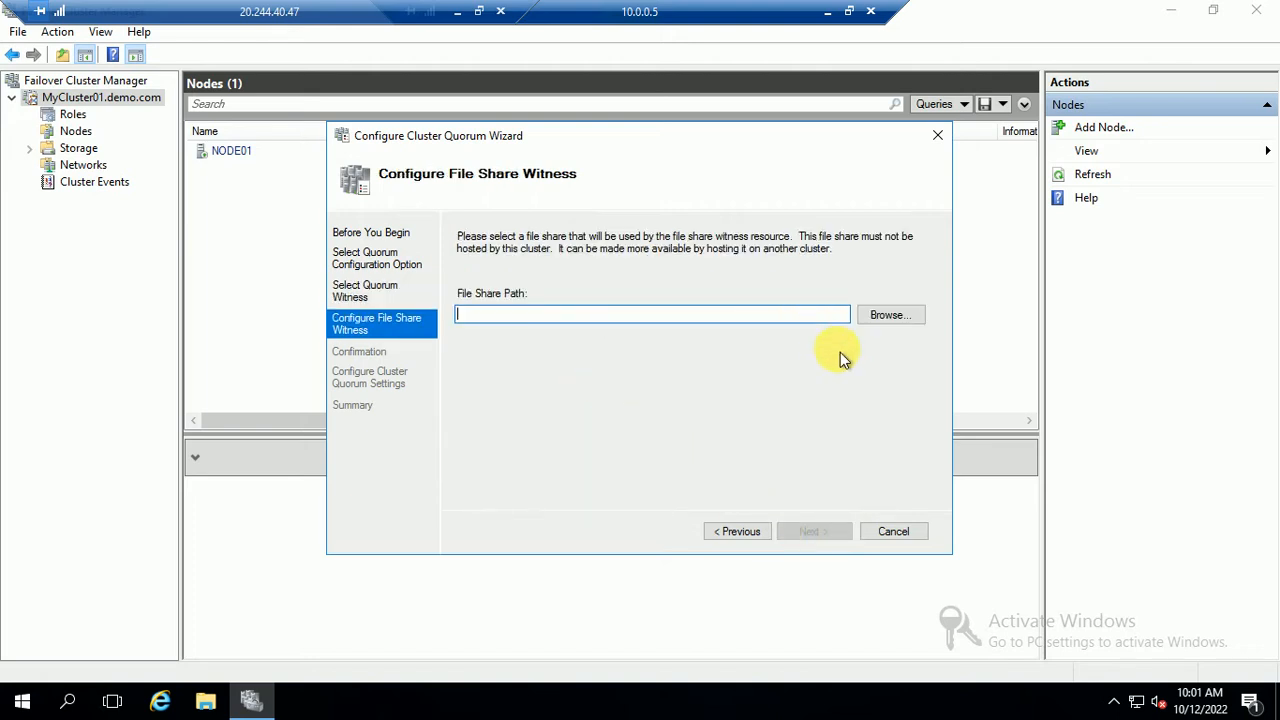
pyautogui.click(891, 316)
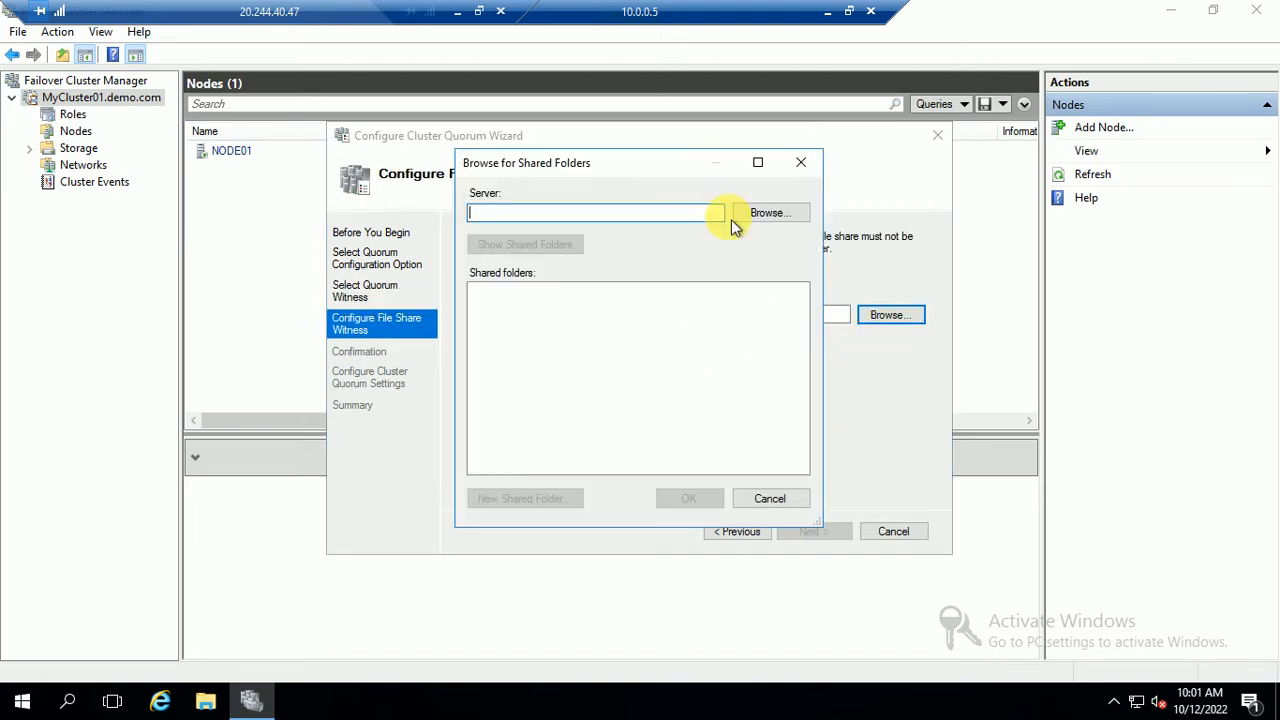
# Point the shared-folder browser at server DC01, verifying the name with Check Names
pyautogui.click(757, 214)
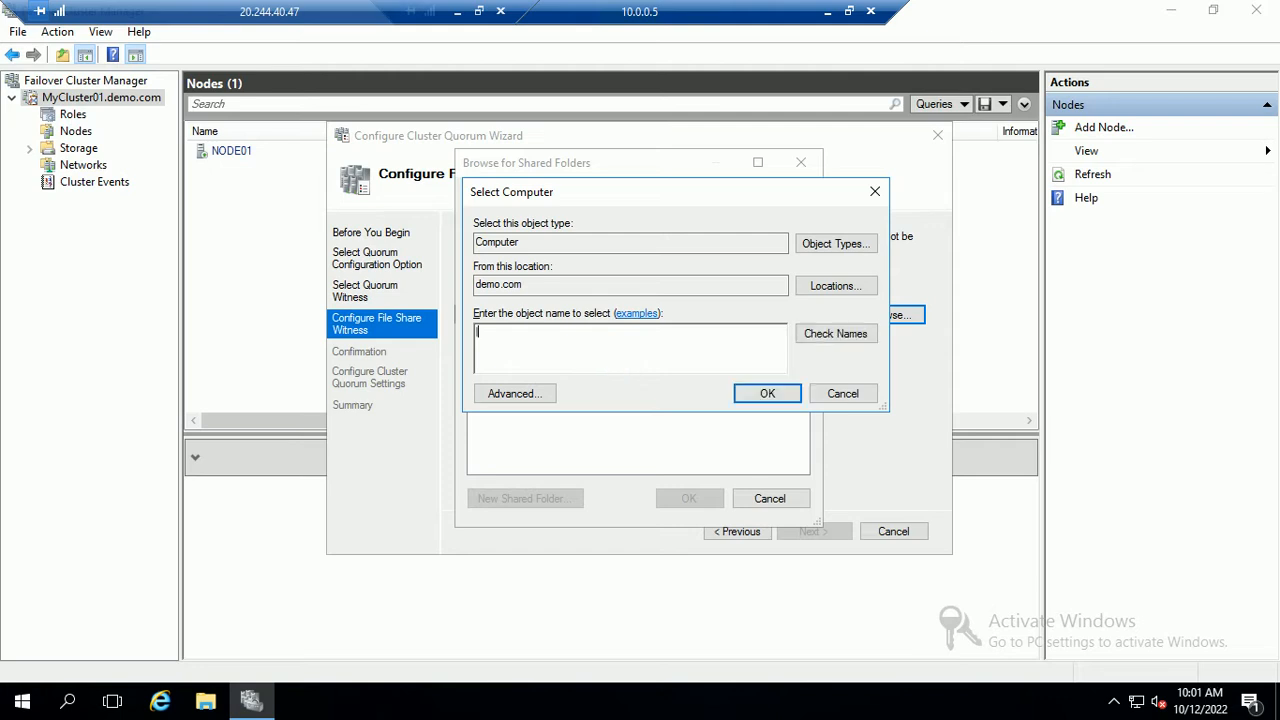
pyautogui.write('DC01')
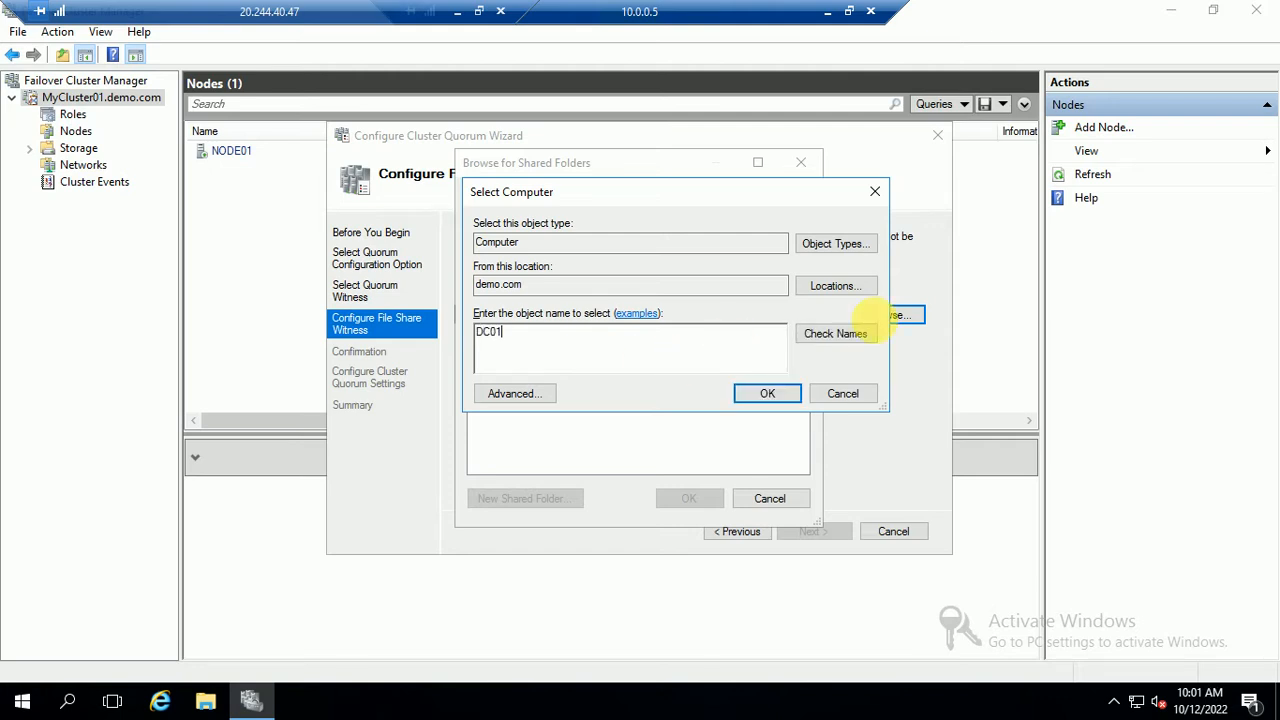
pyautogui.click(830, 337)
pyautogui.click(766, 393)
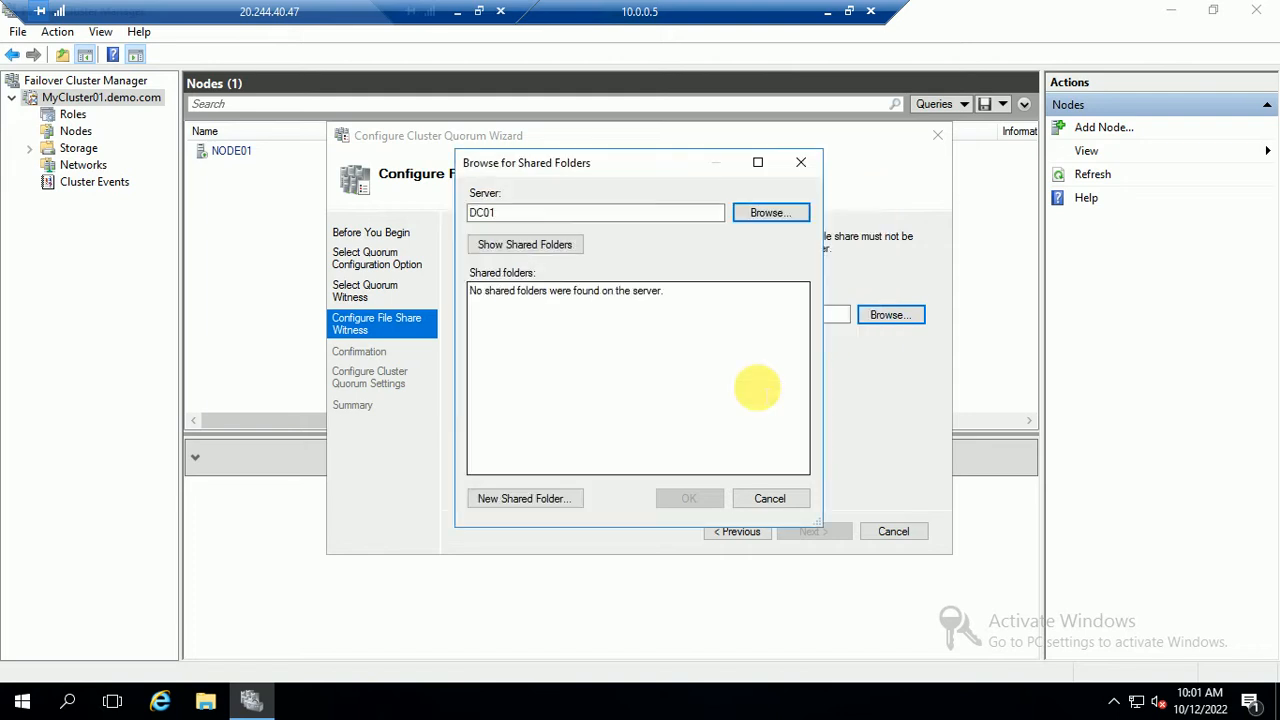
# Start a new shared folder on DC01 named Quorum with read/write access for all users
pyautogui.click(505, 505)
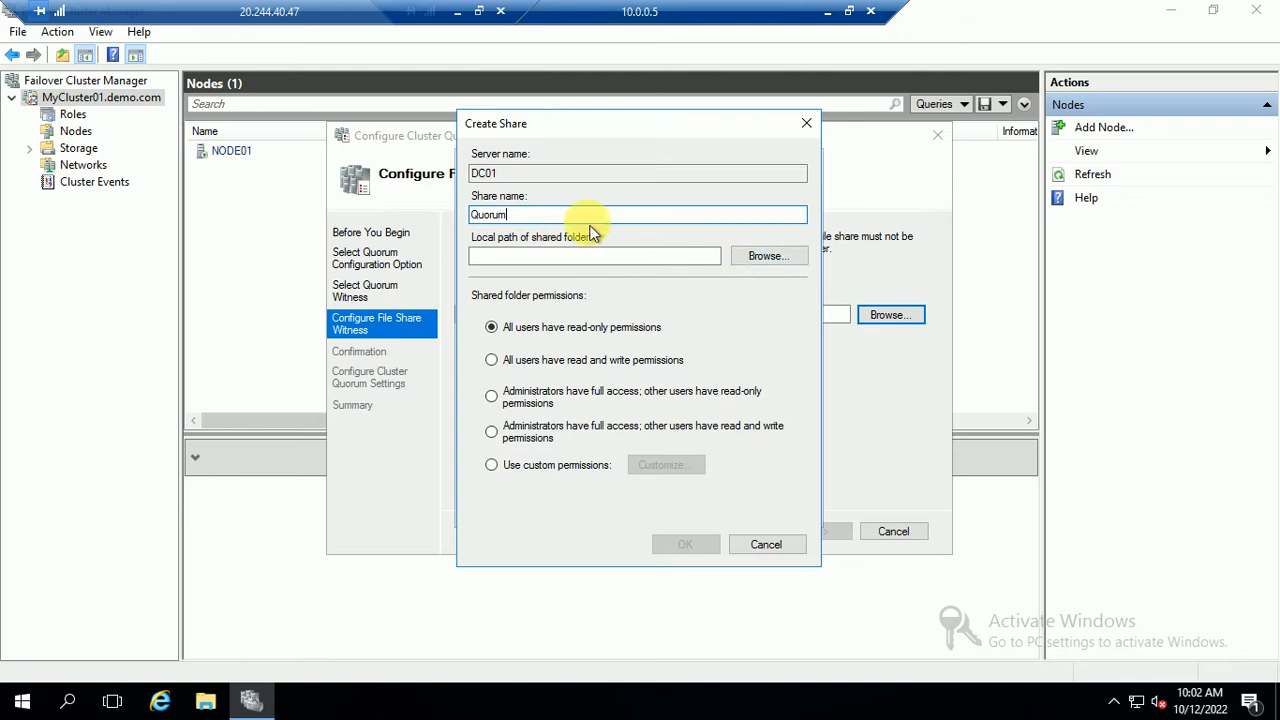
pyautogui.hotkey('ctrl', 'a')
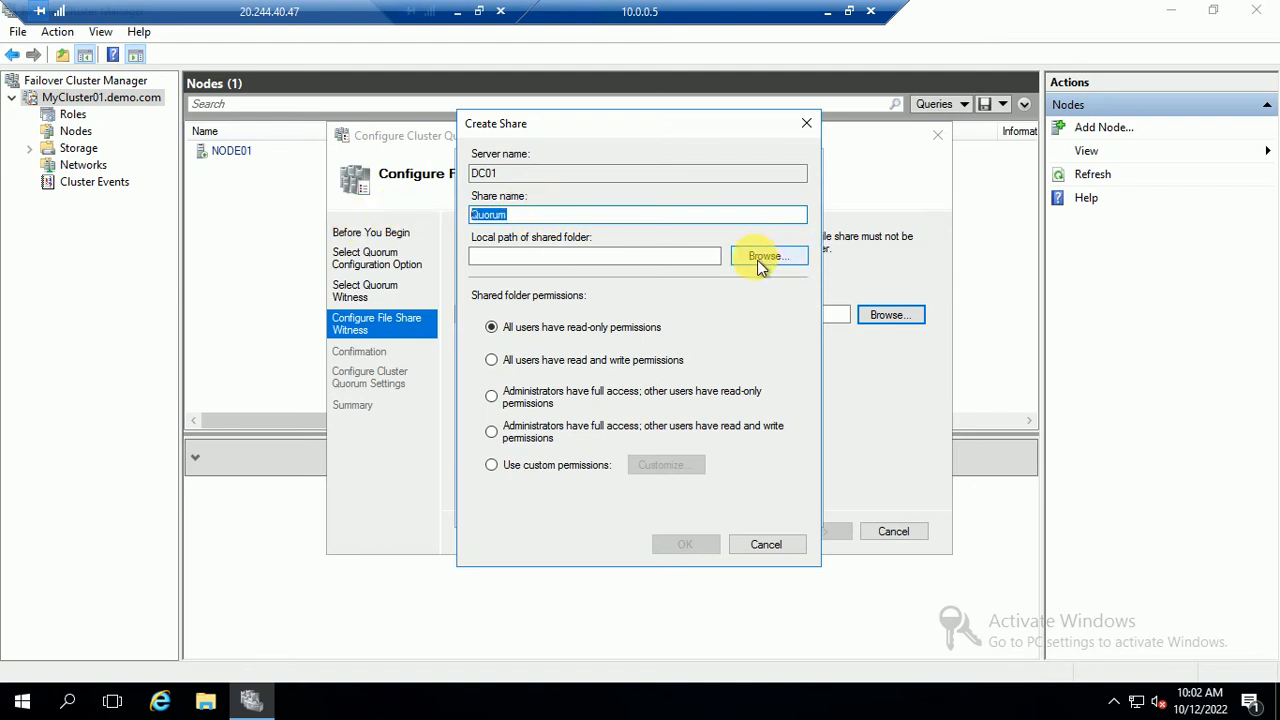
pyautogui.click(492, 361)
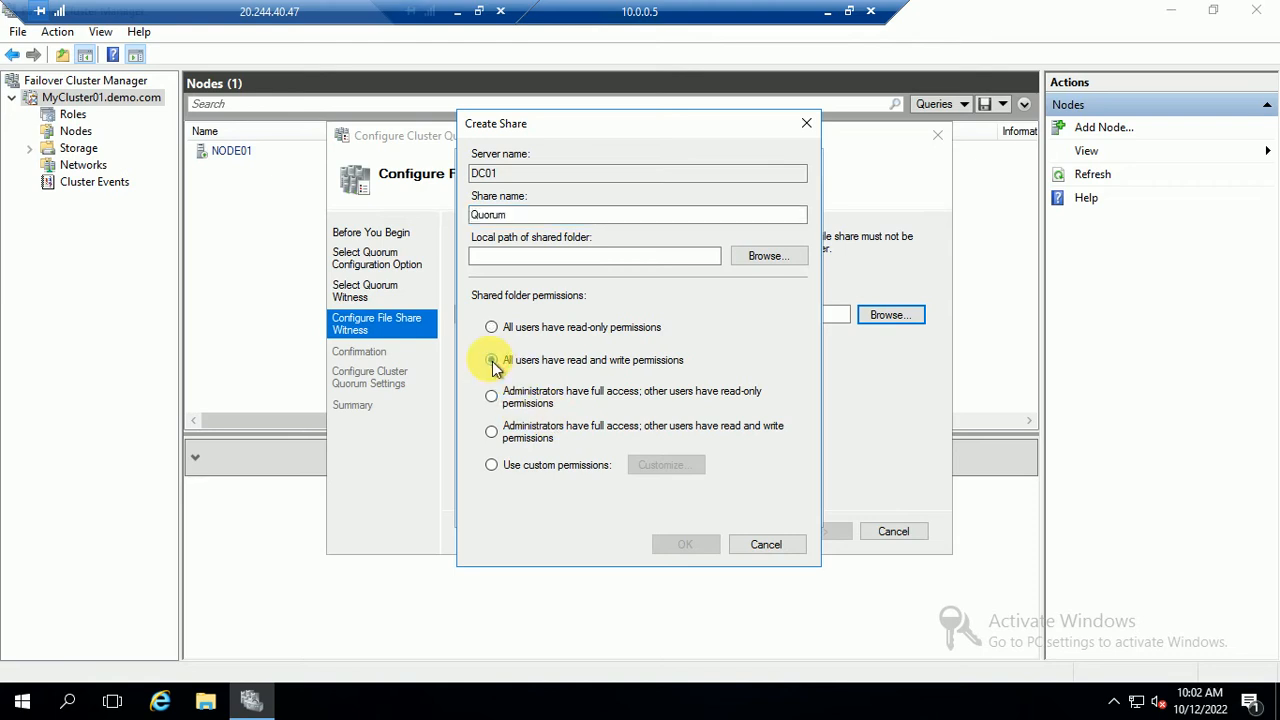
# Create folder Quorum under c$ as the share path and create the Quorum share
pyautogui.click(768, 256)
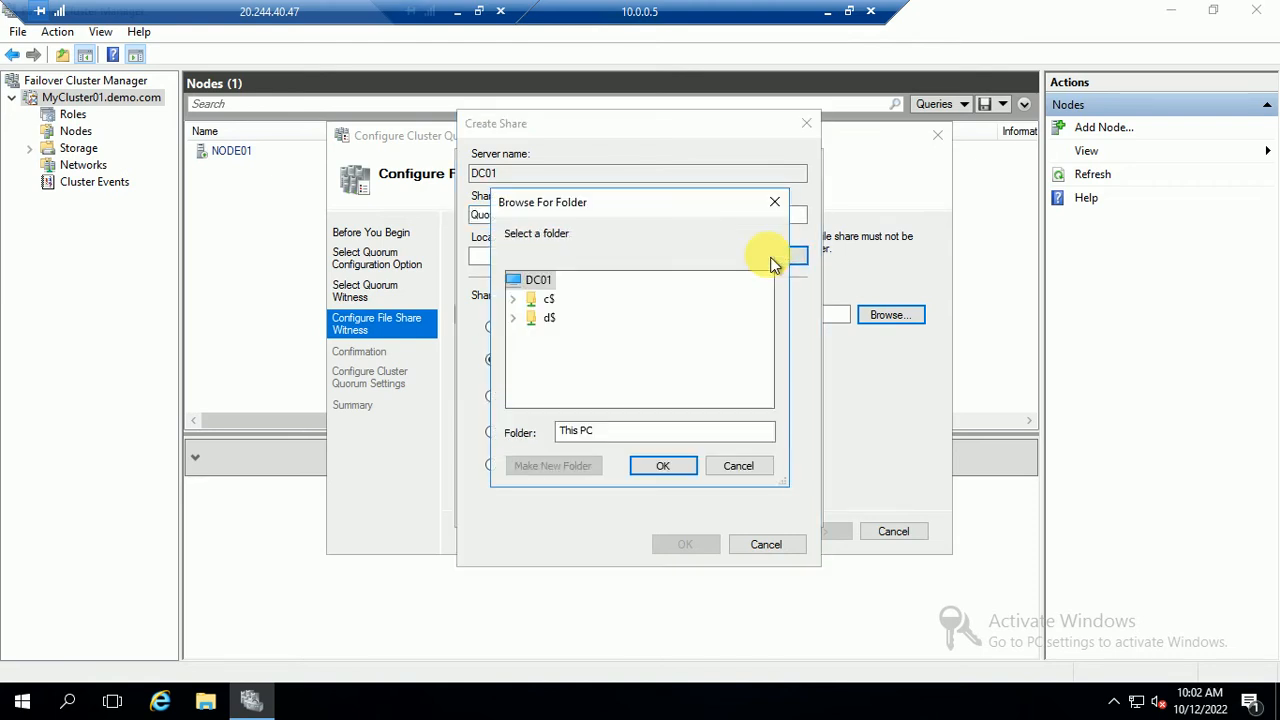
pyautogui.click(513, 318)
pyautogui.click(540, 318)
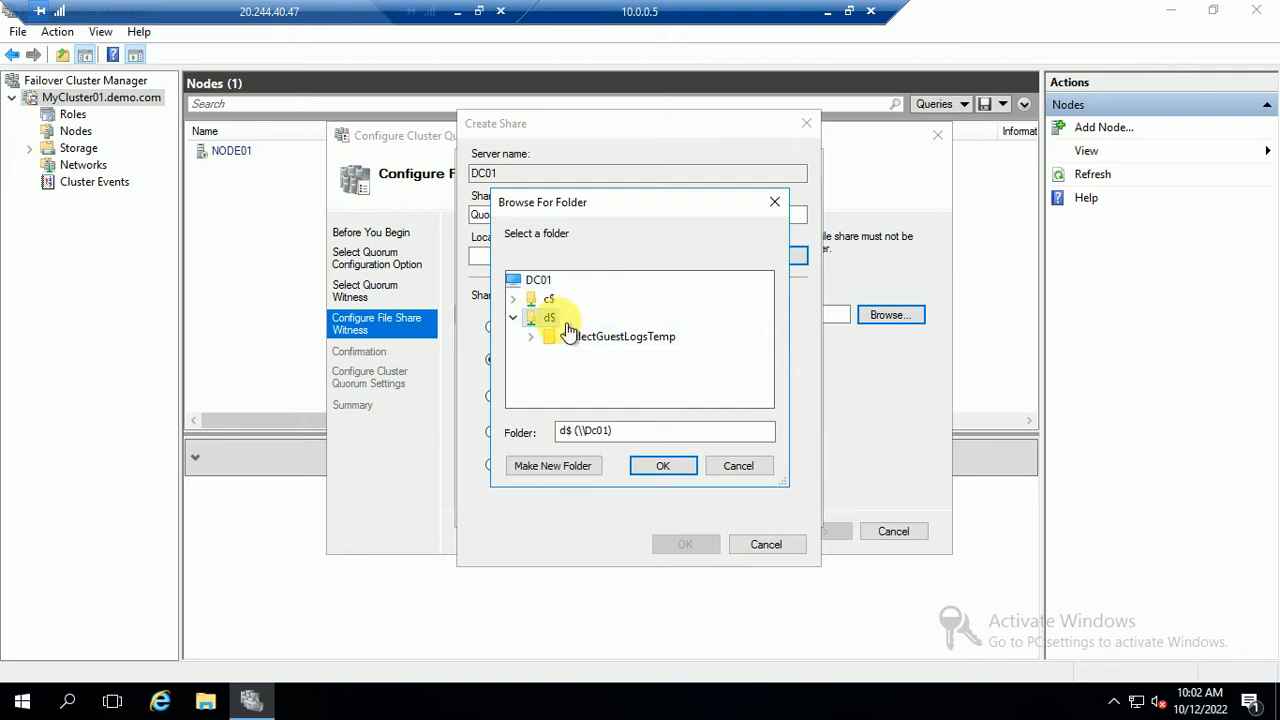
pyautogui.click(552, 466)
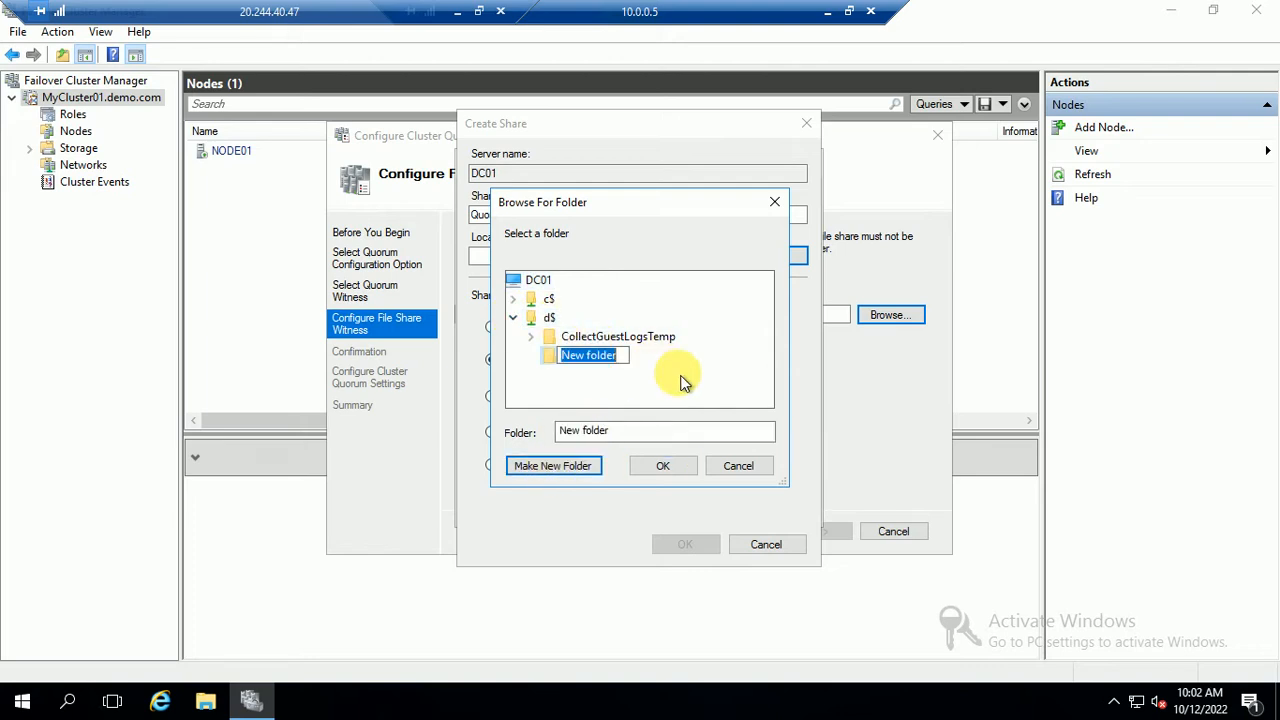
pyautogui.write('Quorum')
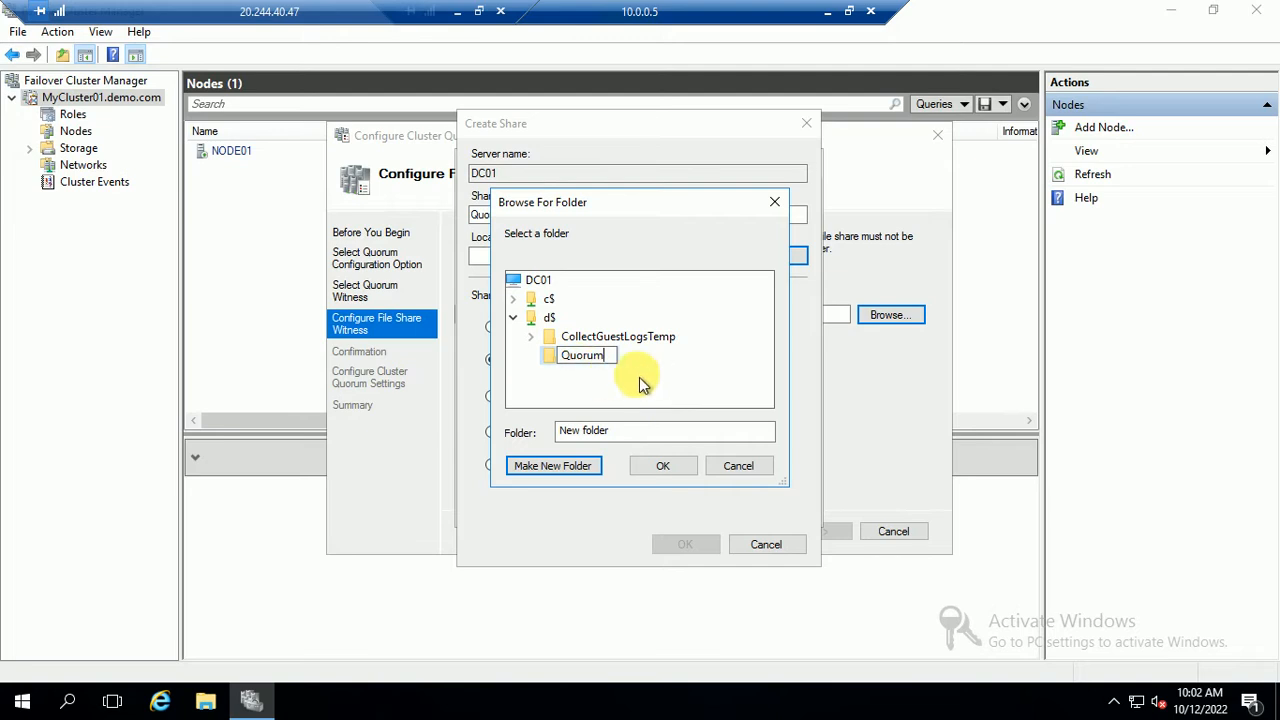
pyautogui.press('Return')
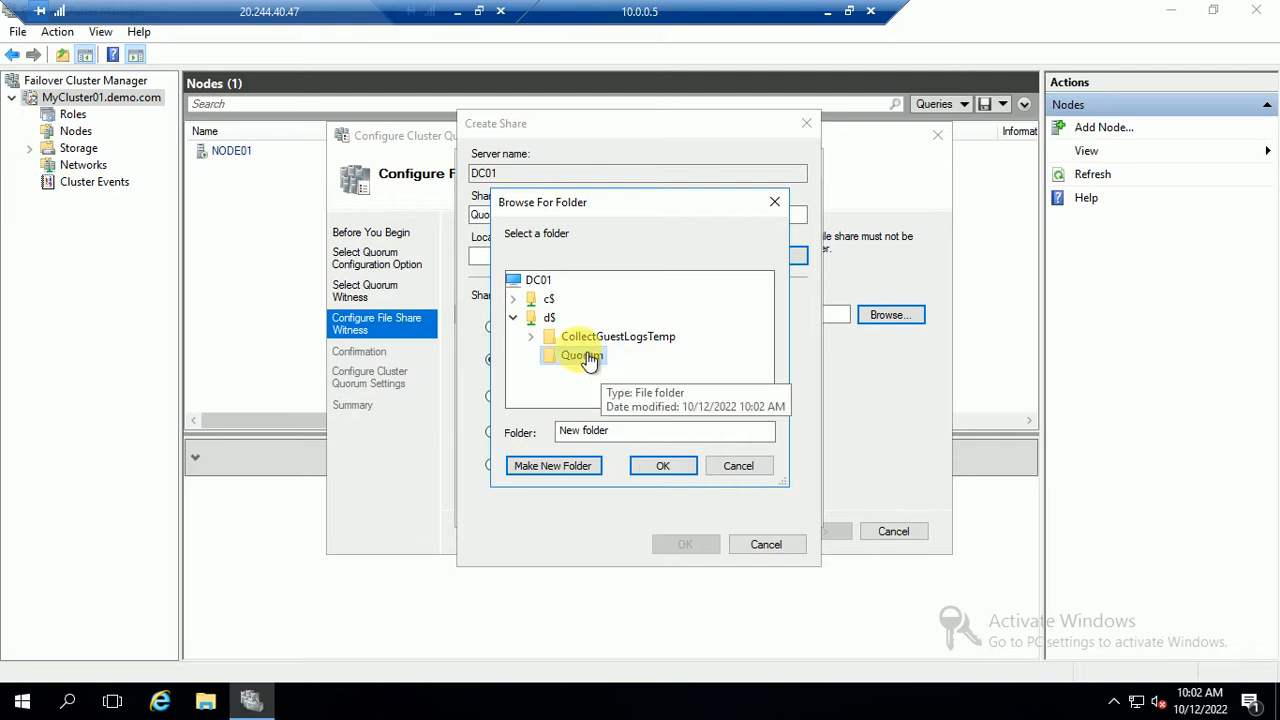
pyautogui.click(514, 299)
pyautogui.click(551, 282)
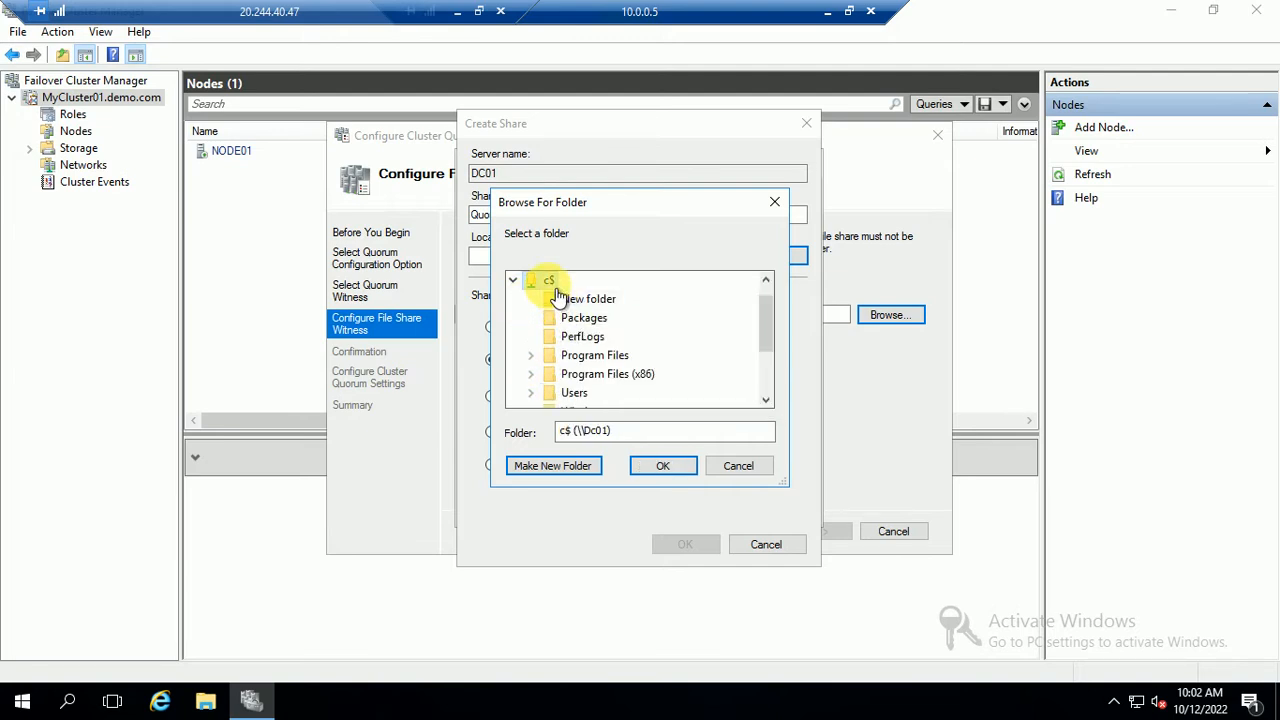
pyautogui.click(556, 466)
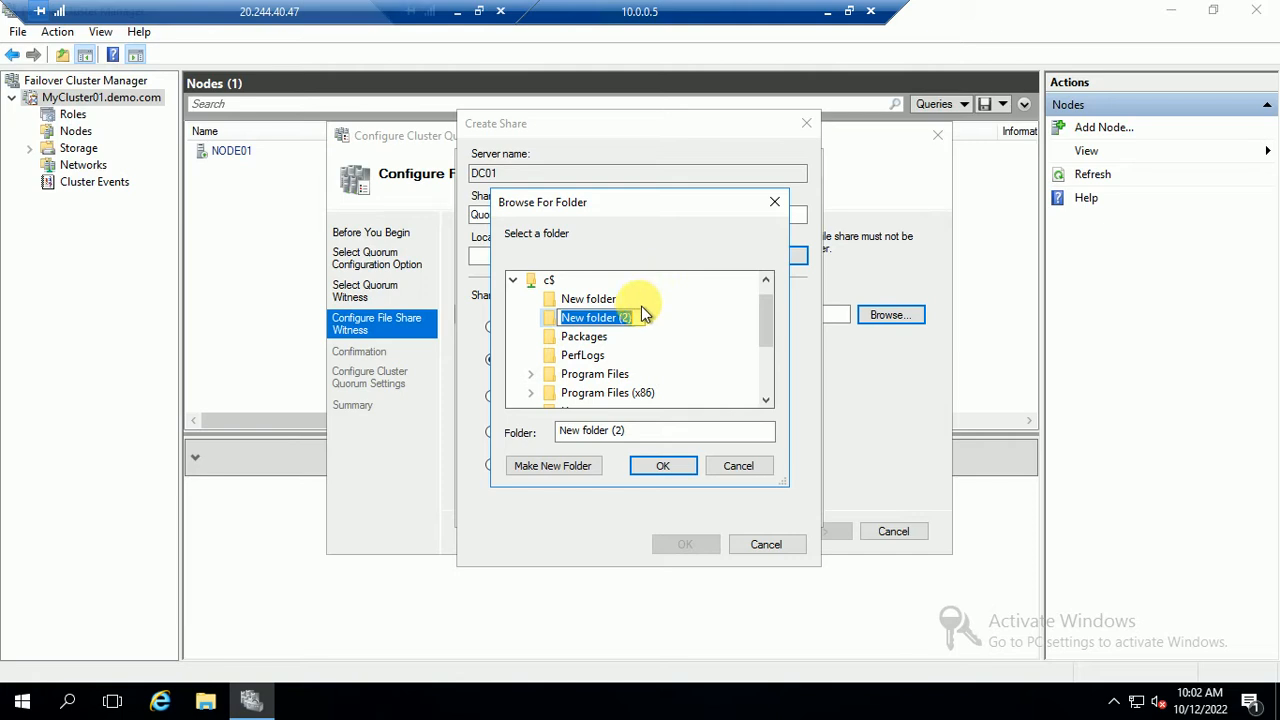
pyautogui.write('Quorum')
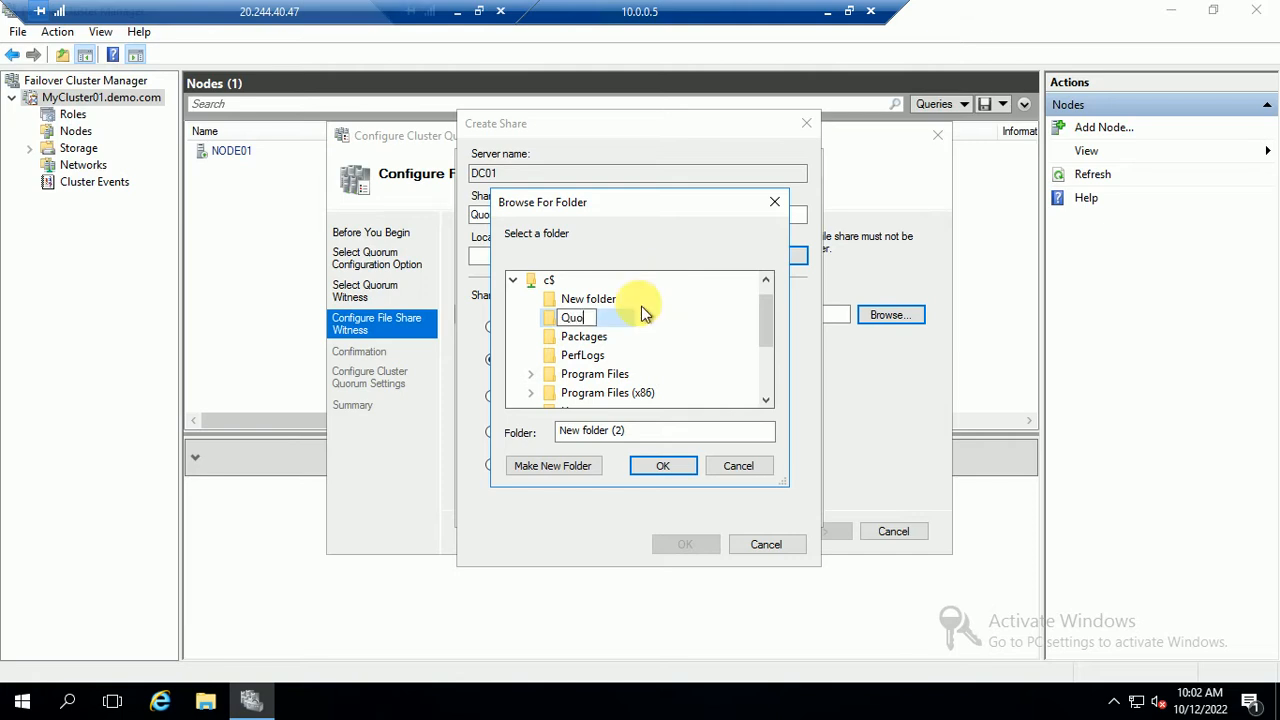
pyautogui.click(668, 466)
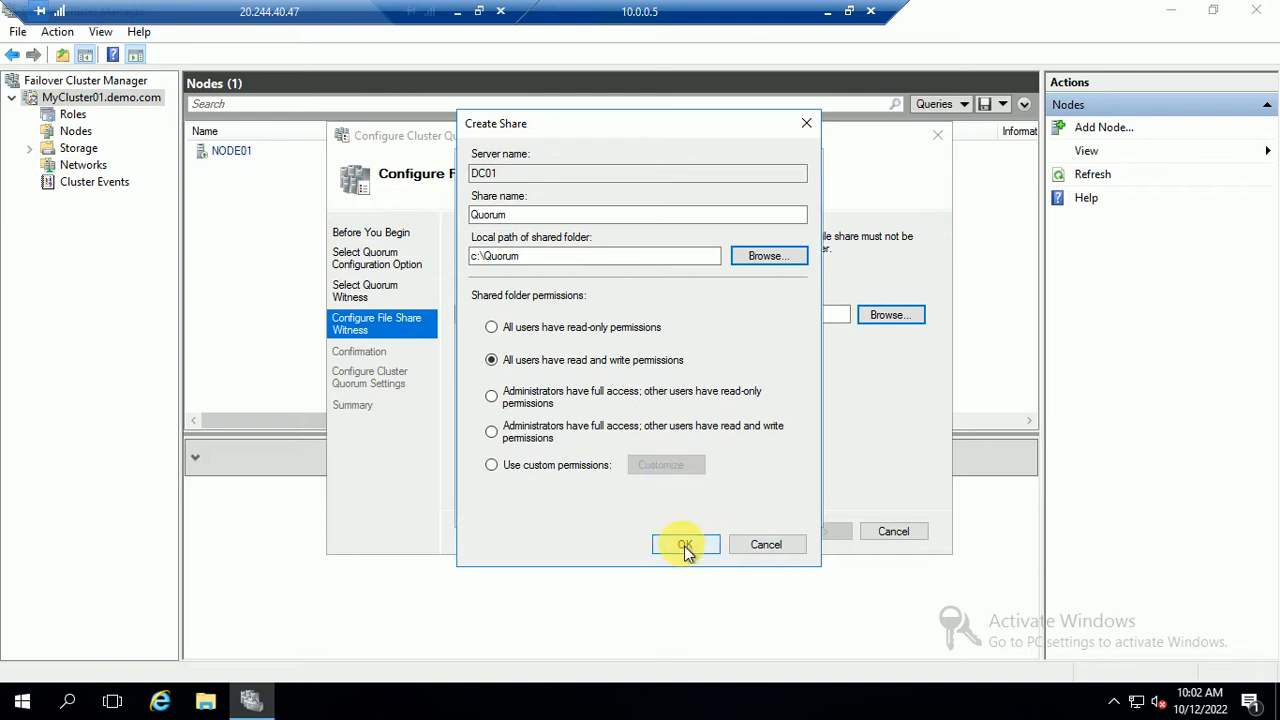
pyautogui.click(685, 544)
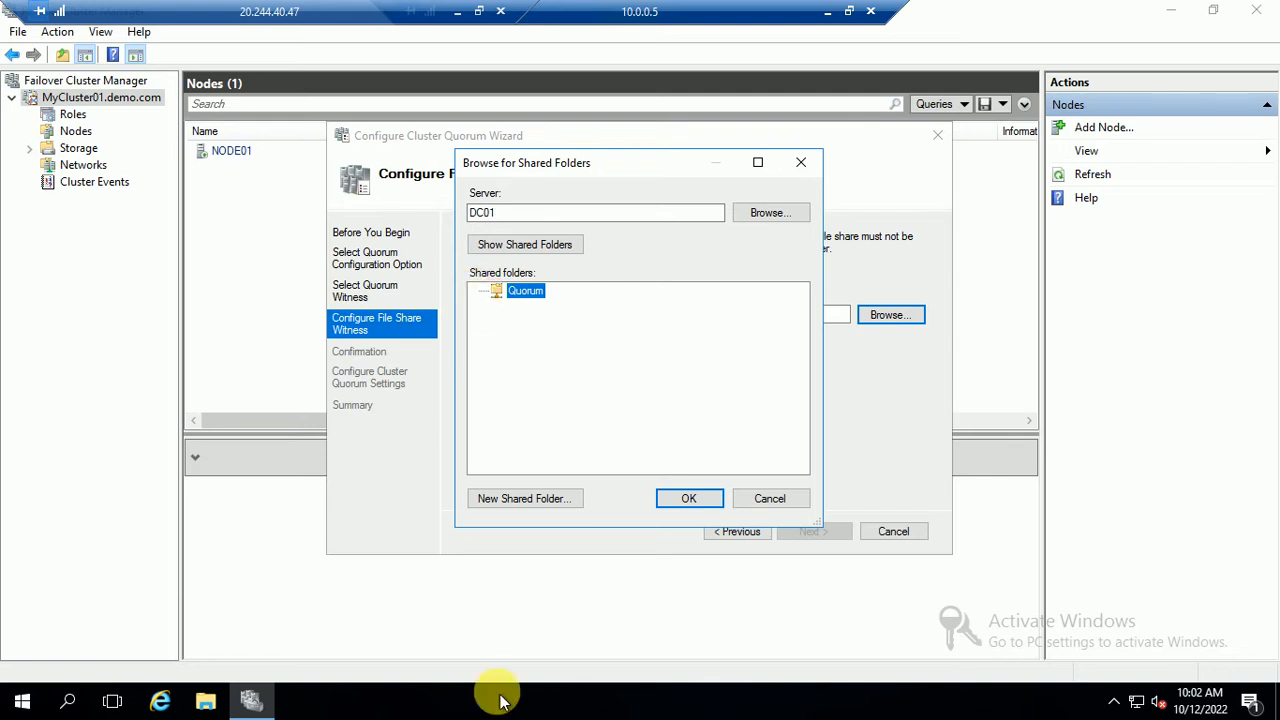
# Delete the leftover New folder from C: in File Explorer, then return to the 10.0.0.5 session
pyautogui.click(207, 702)
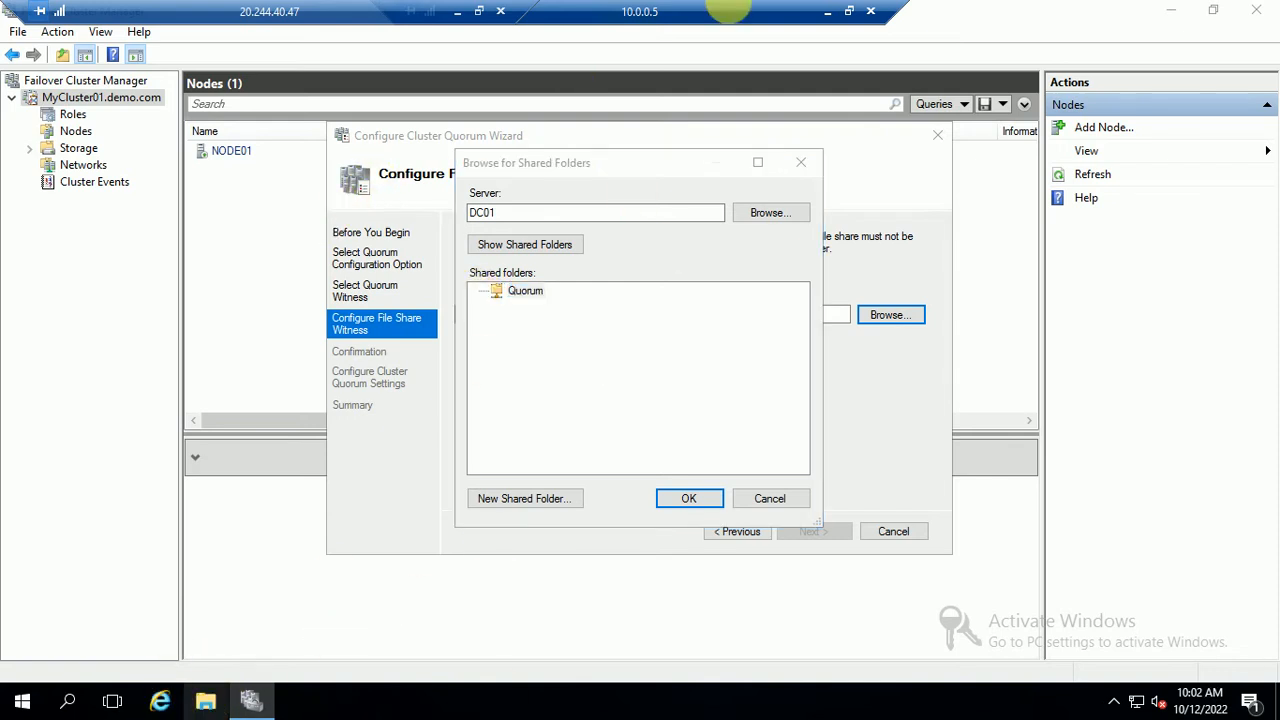
pyautogui.click(827, 22)
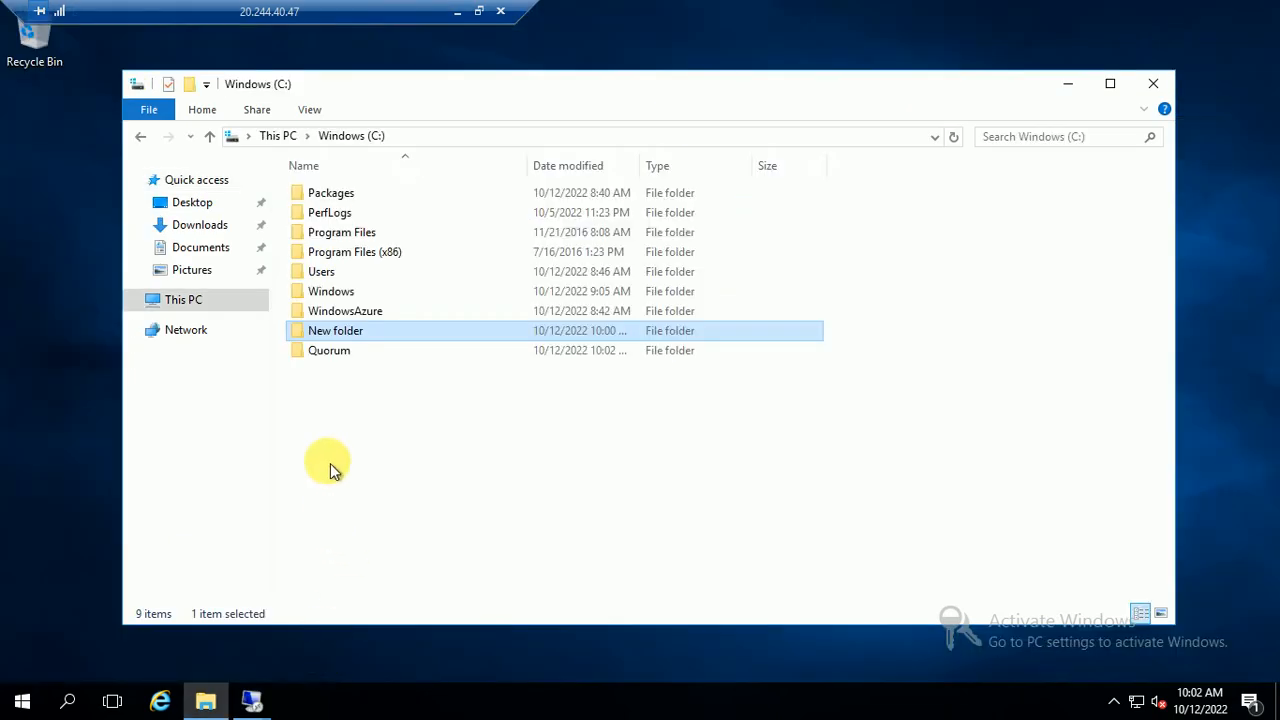
pyautogui.click(400, 404)
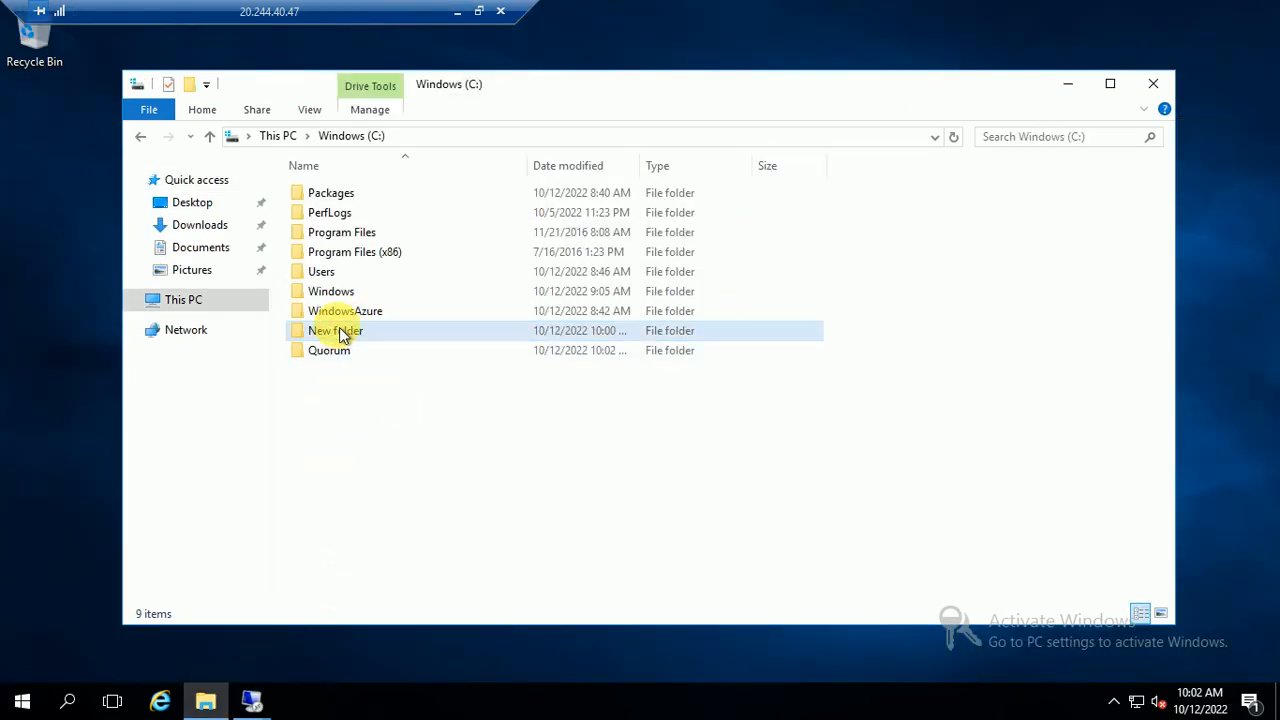
pyautogui.click(342, 335)
pyautogui.hotkey('shift', 'Delete')
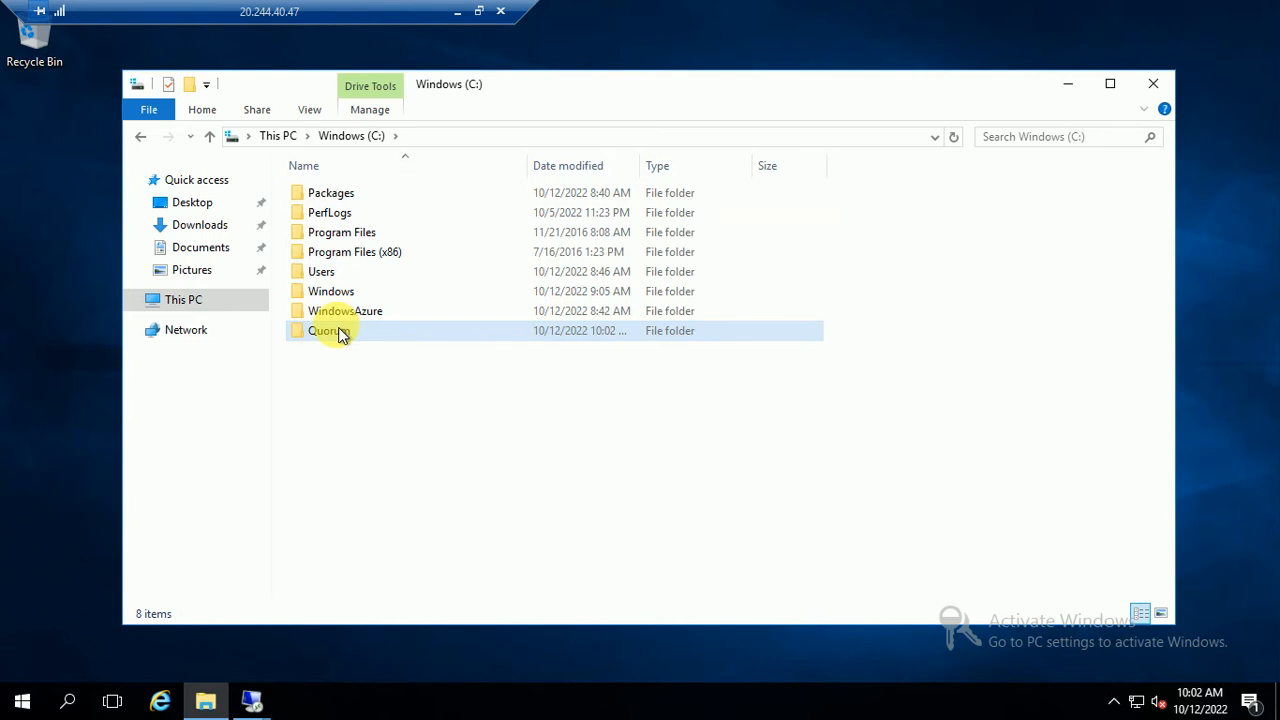
pyautogui.click(265, 698)
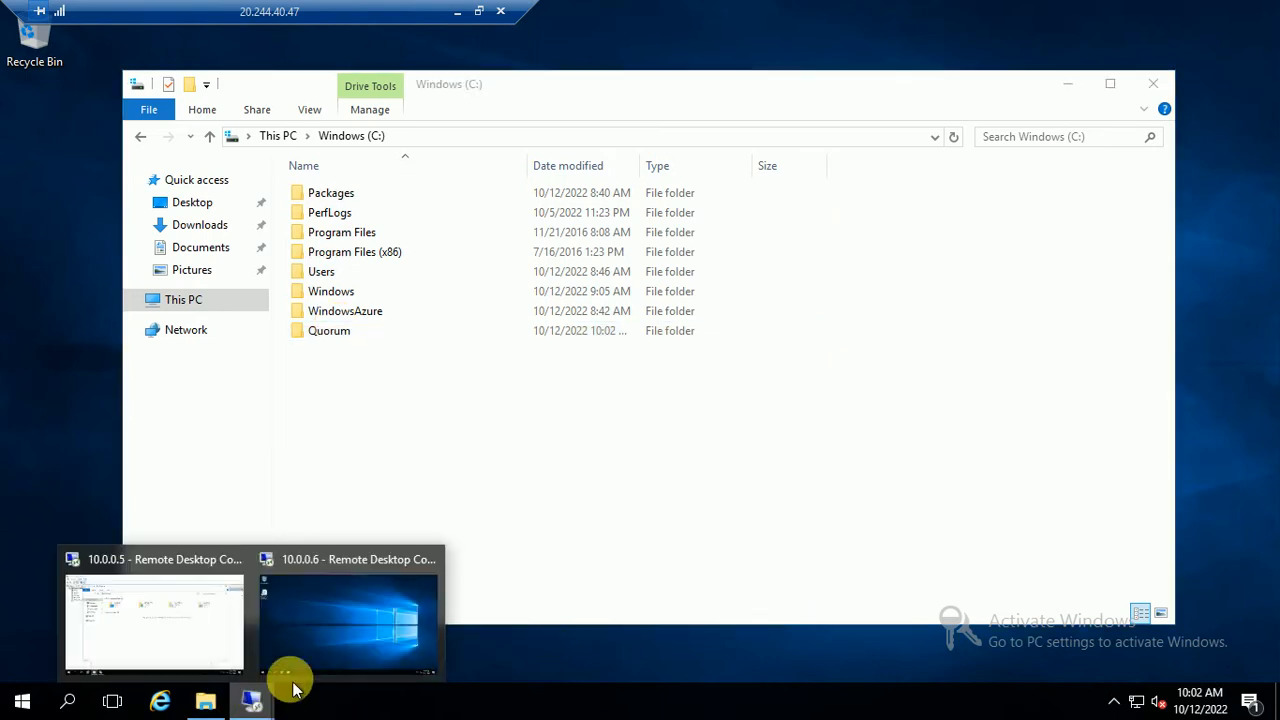
pyautogui.click(165, 615)
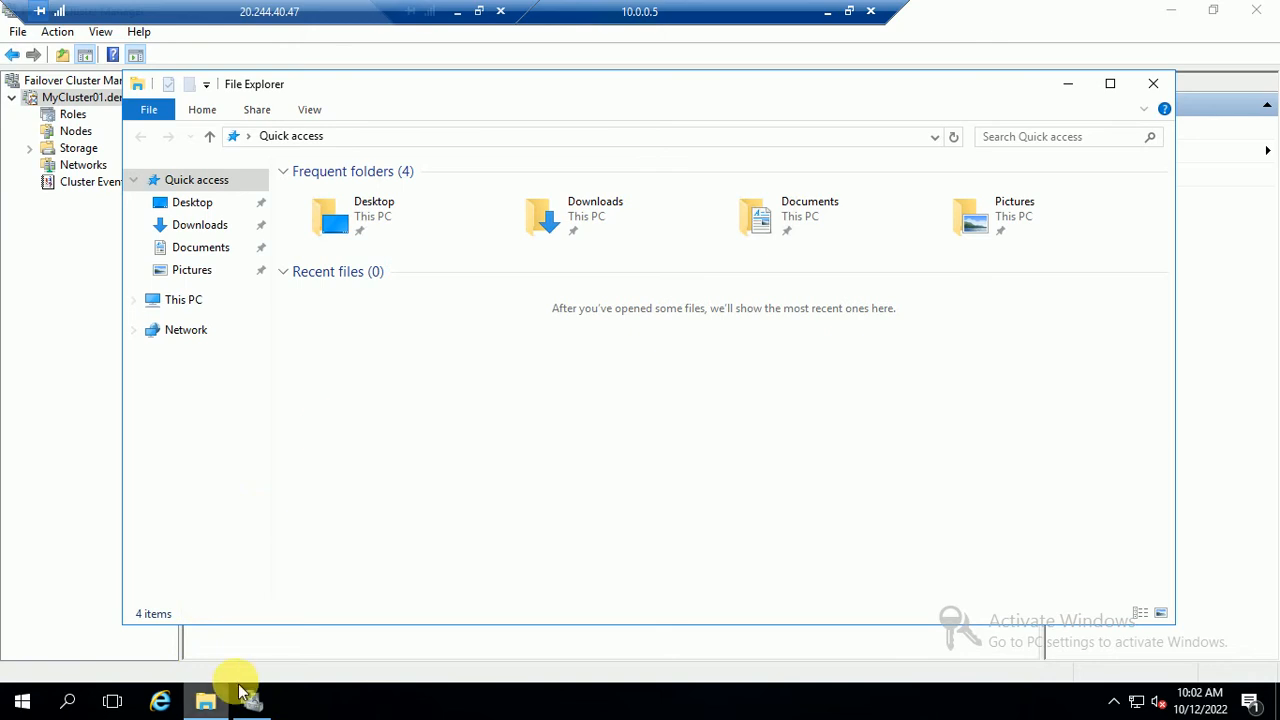
# Set \\DC01\Quorum as the file share witness path and finish the quorum wizard
pyautogui.click(250, 698)
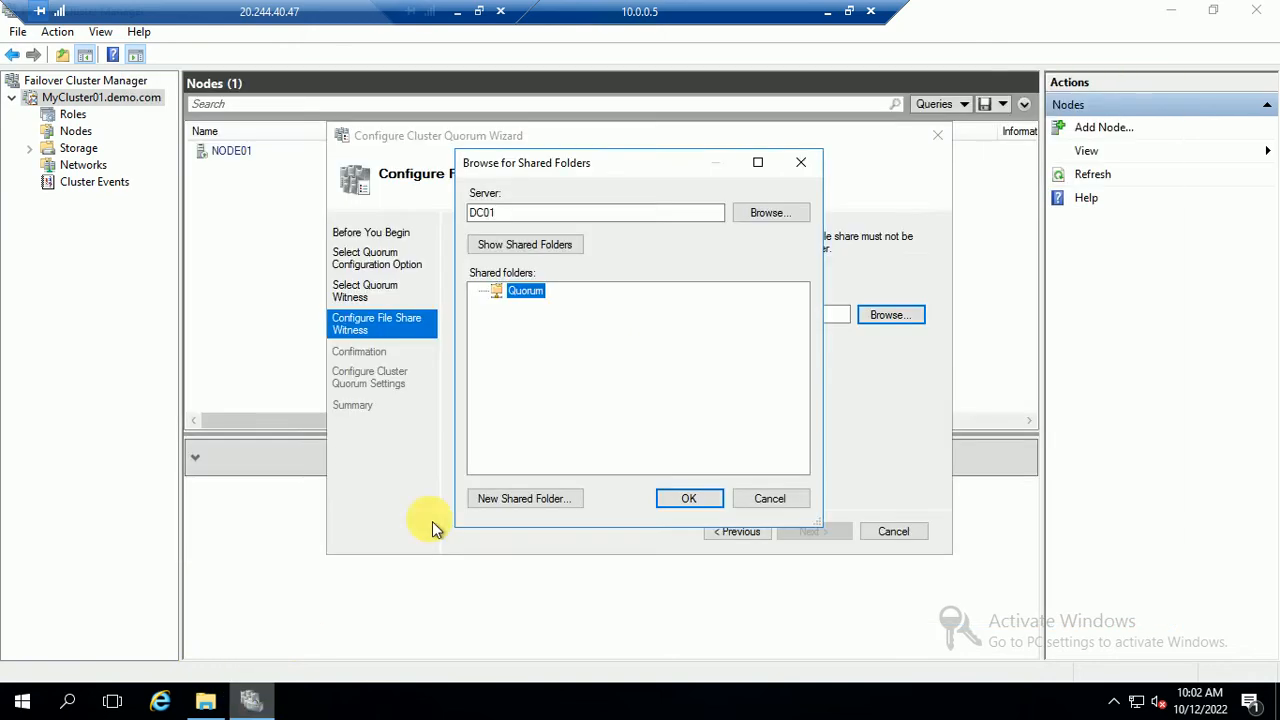
pyautogui.click(691, 498)
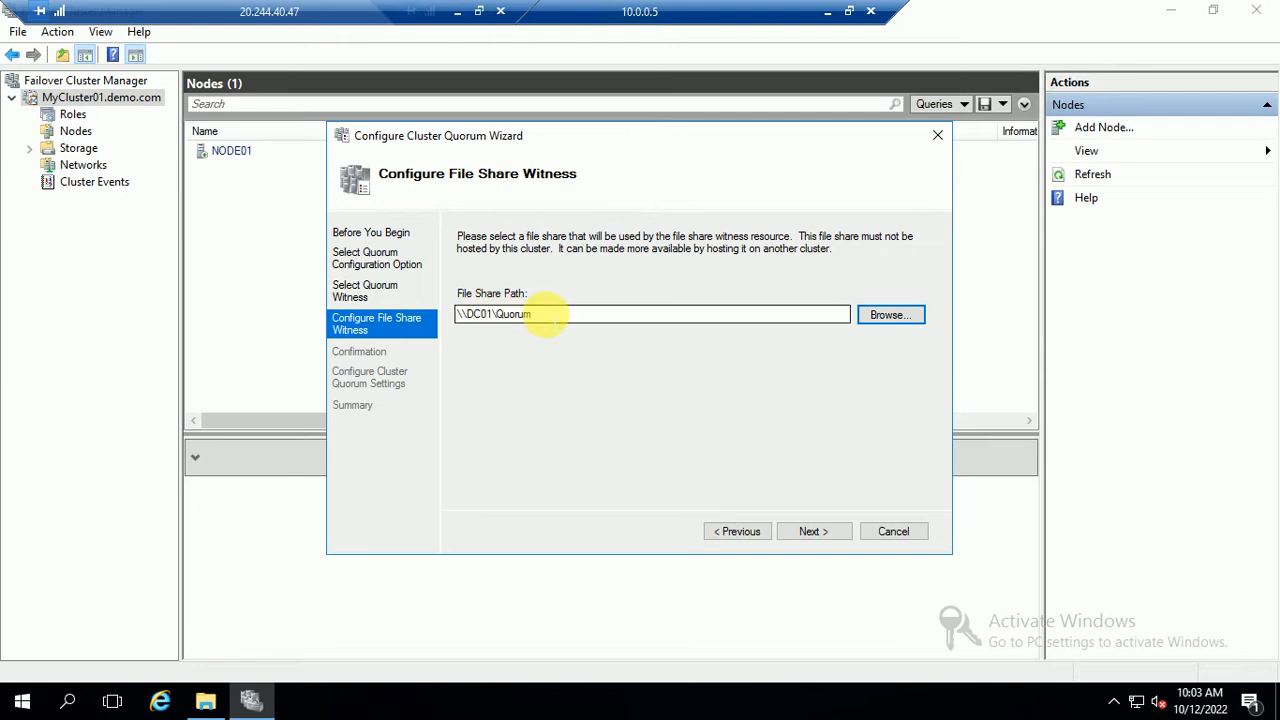
pyautogui.moveTo(540, 314); pyautogui.dragTo(390, 336)
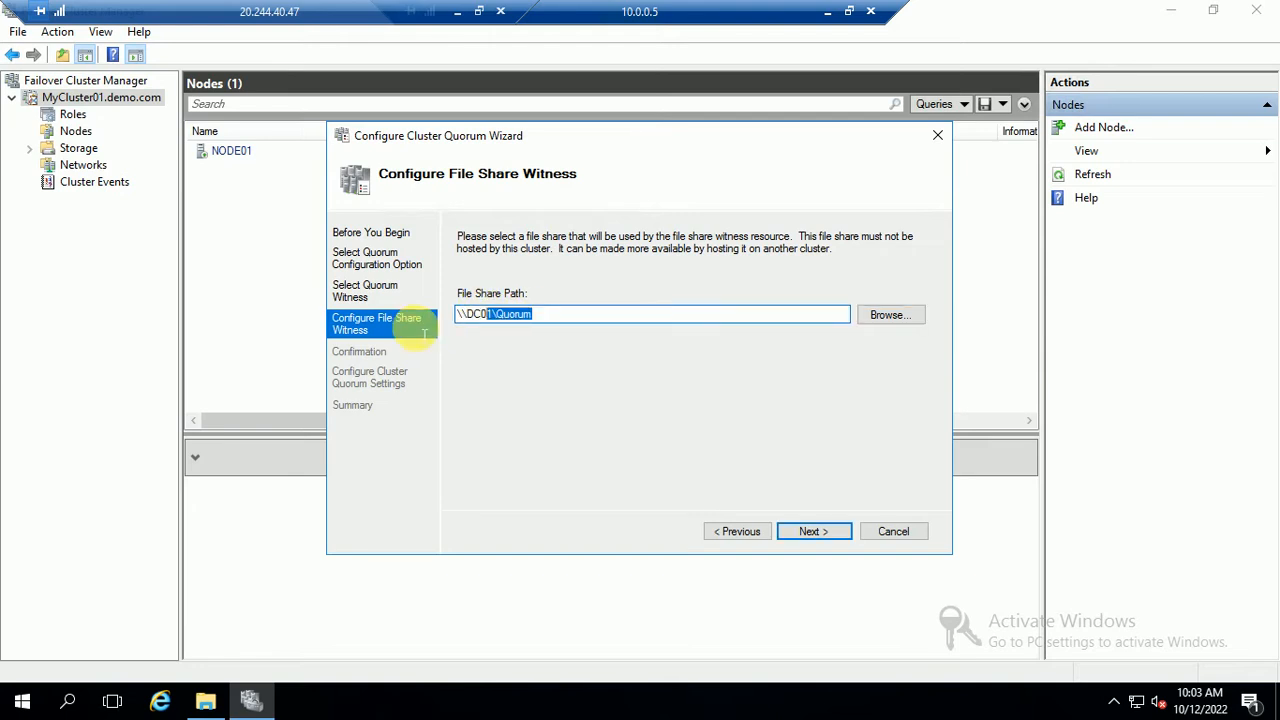
pyautogui.click(813, 536)
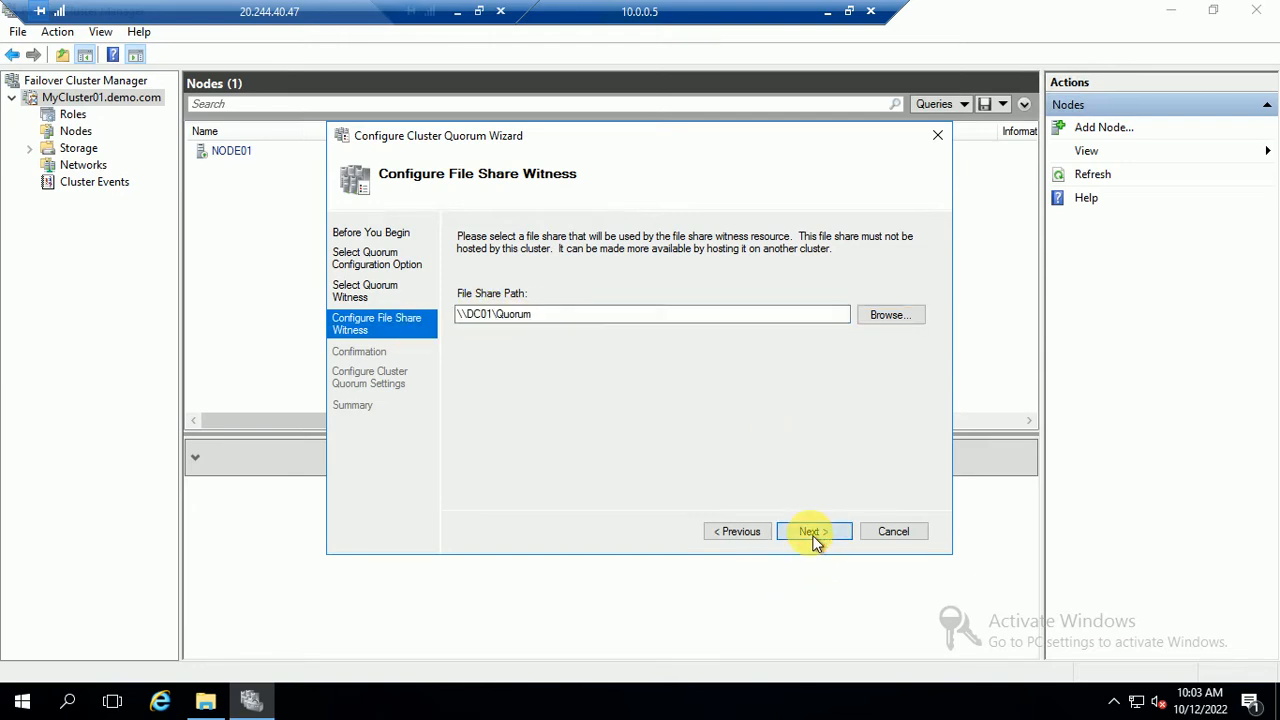
pyautogui.click(813, 536)
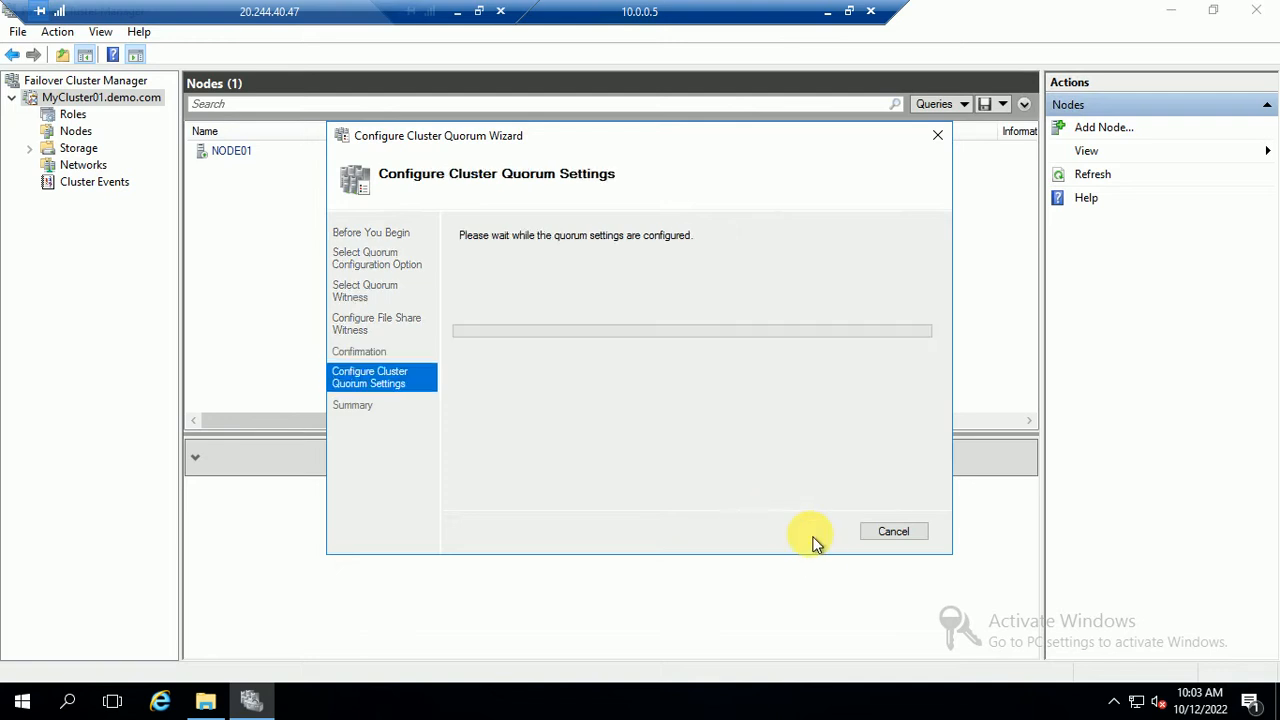
pyautogui.click(893, 532)
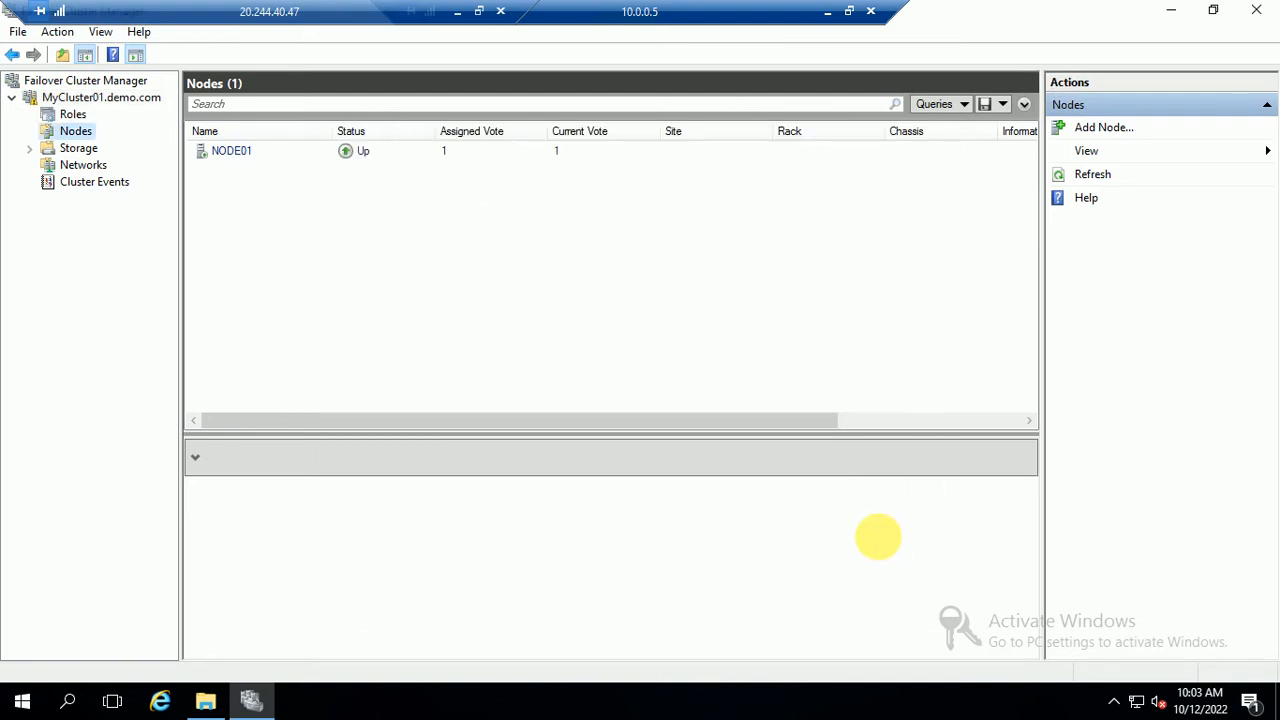
# Refresh MyCluster01 and show its Nodes list with only NODE01 Up
pyautogui.click(82, 97)
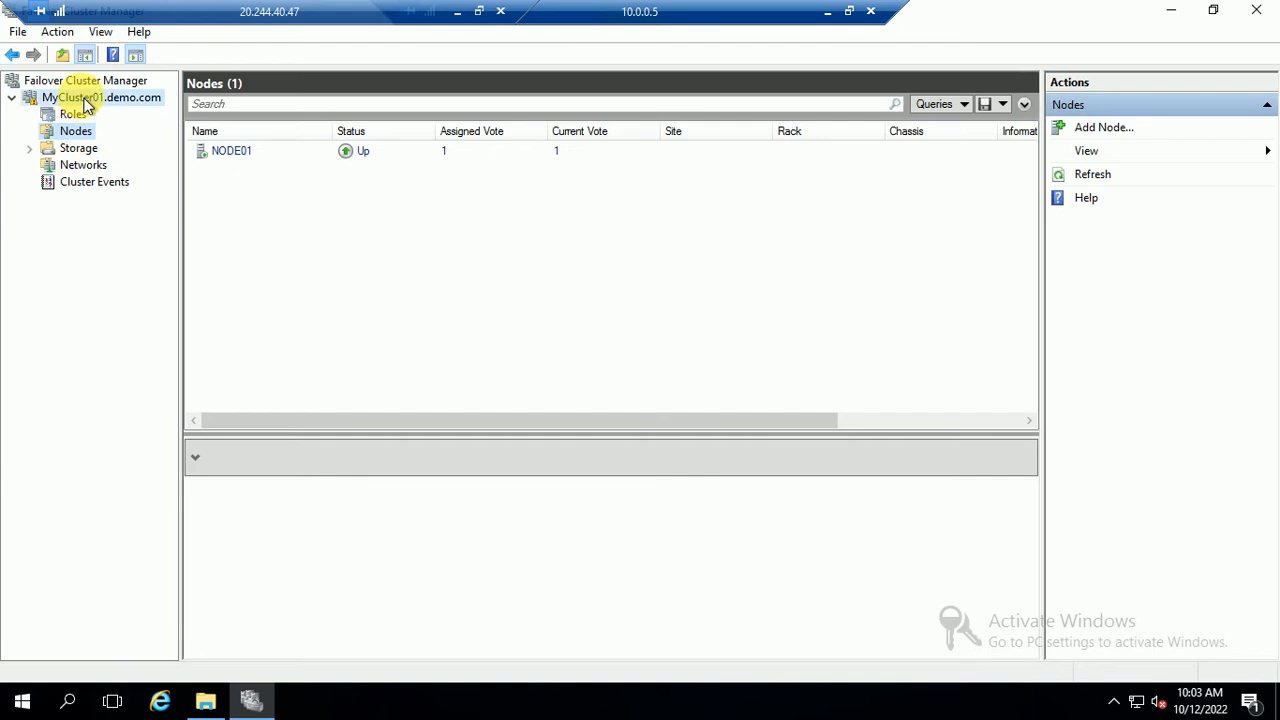
pyautogui.rightClick(82, 97)
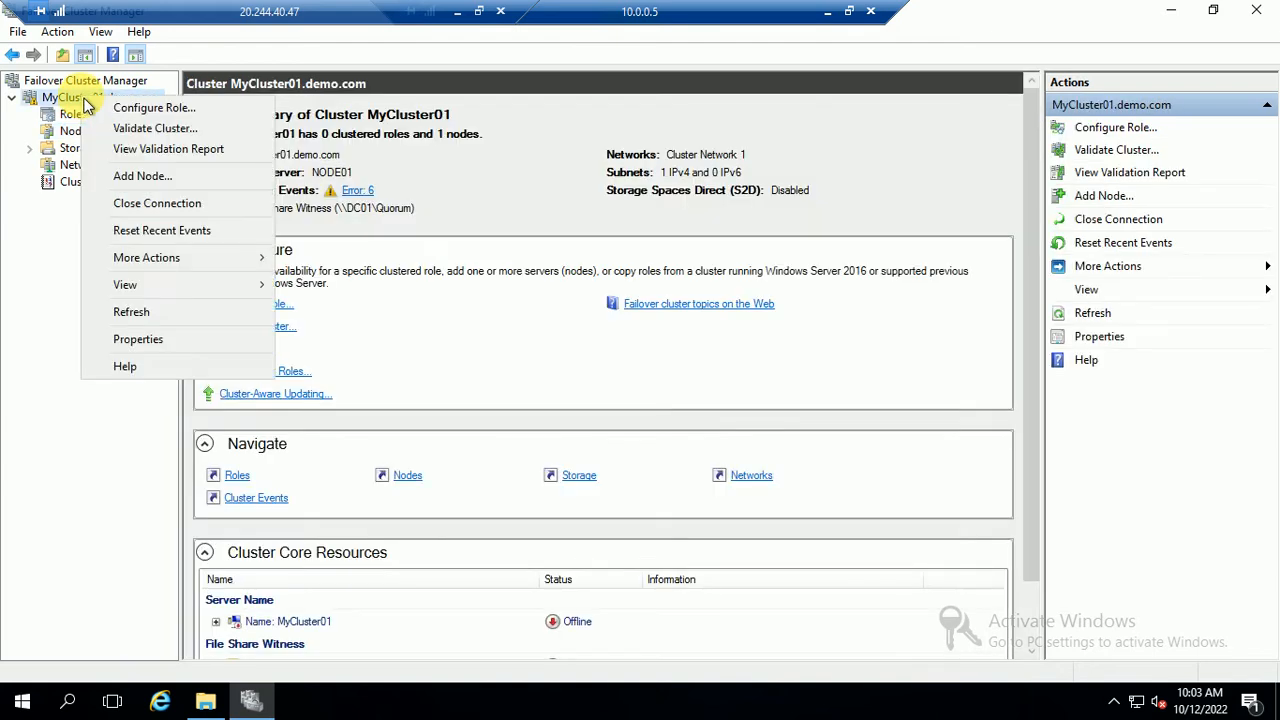
pyautogui.click(140, 312)
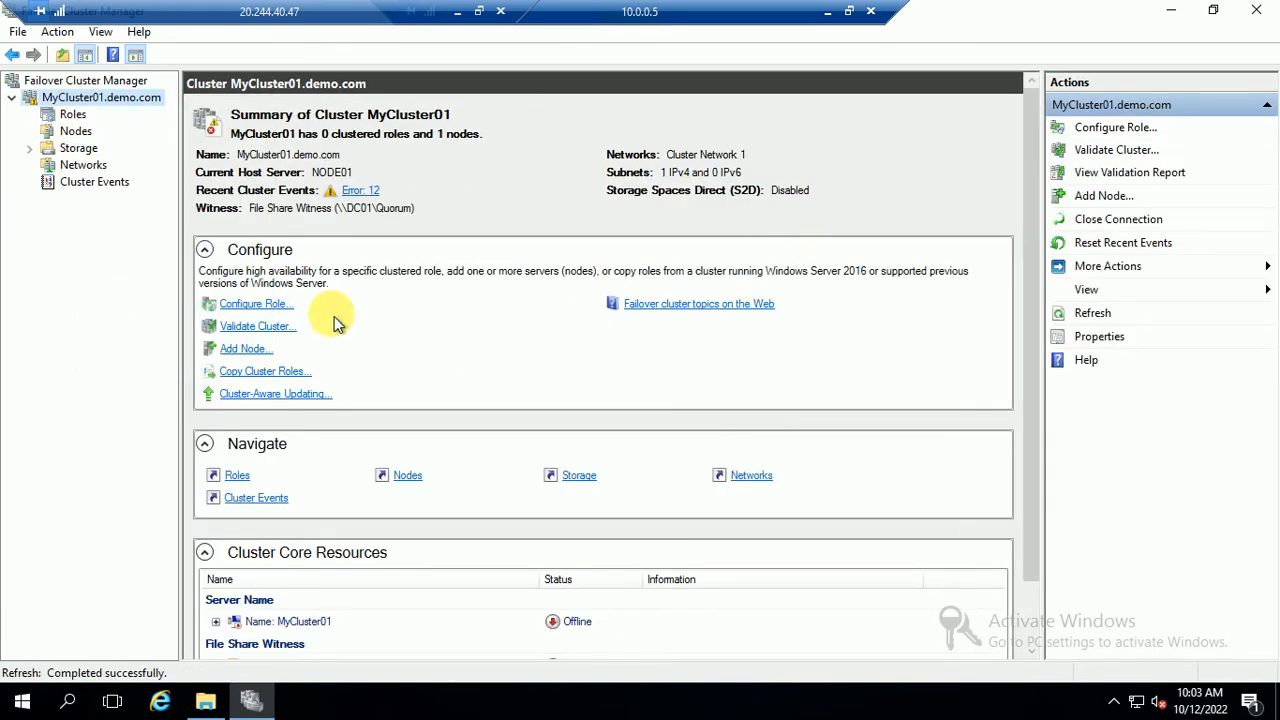
pyautogui.click(80, 134)
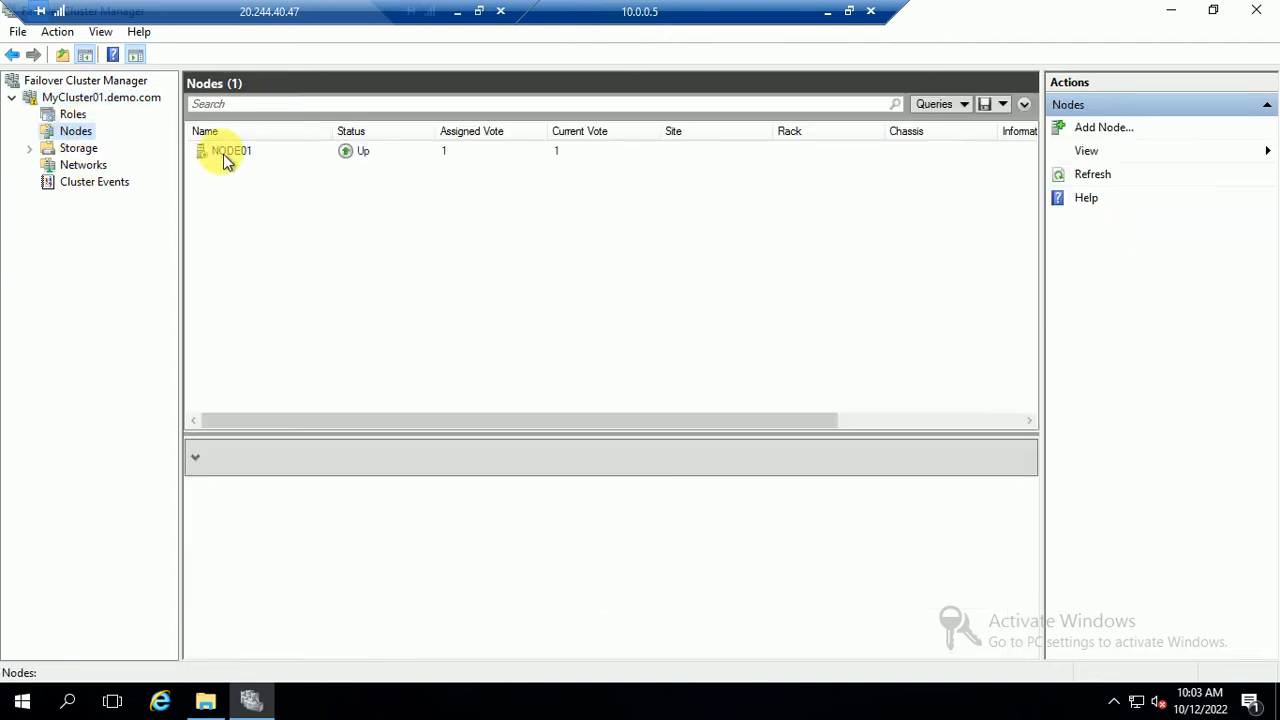
pyautogui.rightClick(80, 132)
# Add NODE02, found through the advanced computer search, as a node of MyCluster01
pyautogui.click(150, 143)
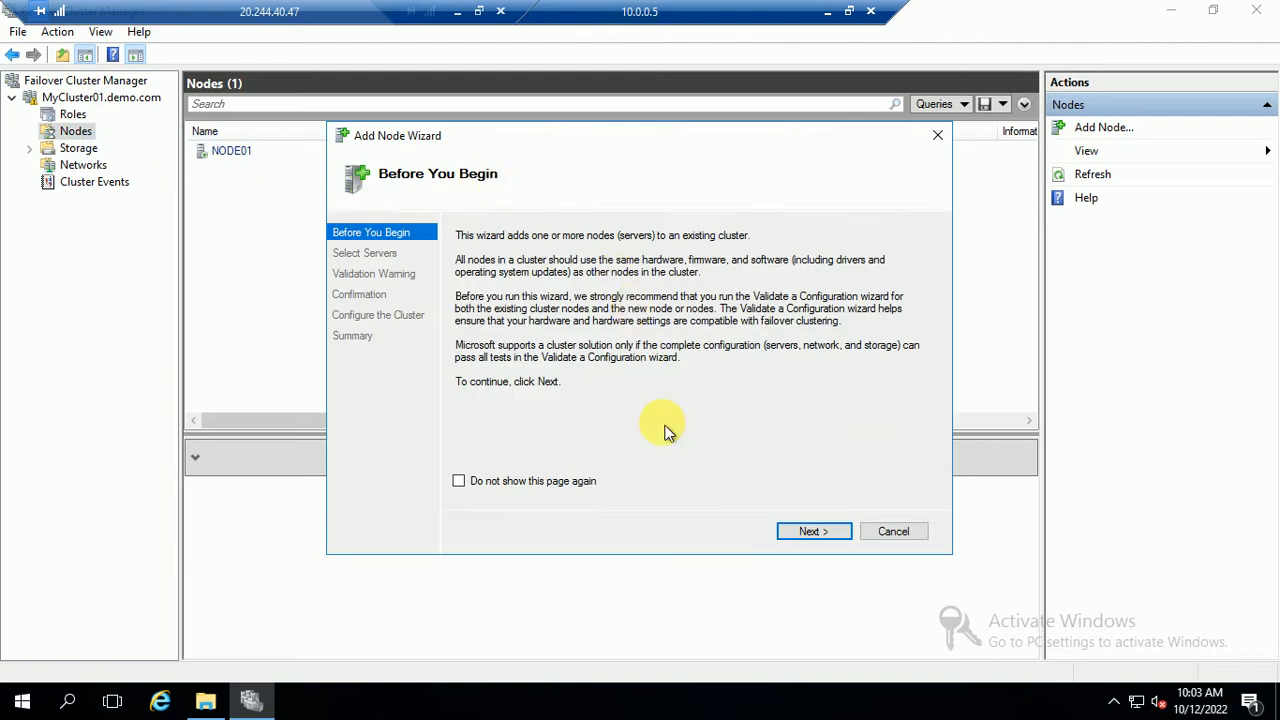
pyautogui.click(804, 533)
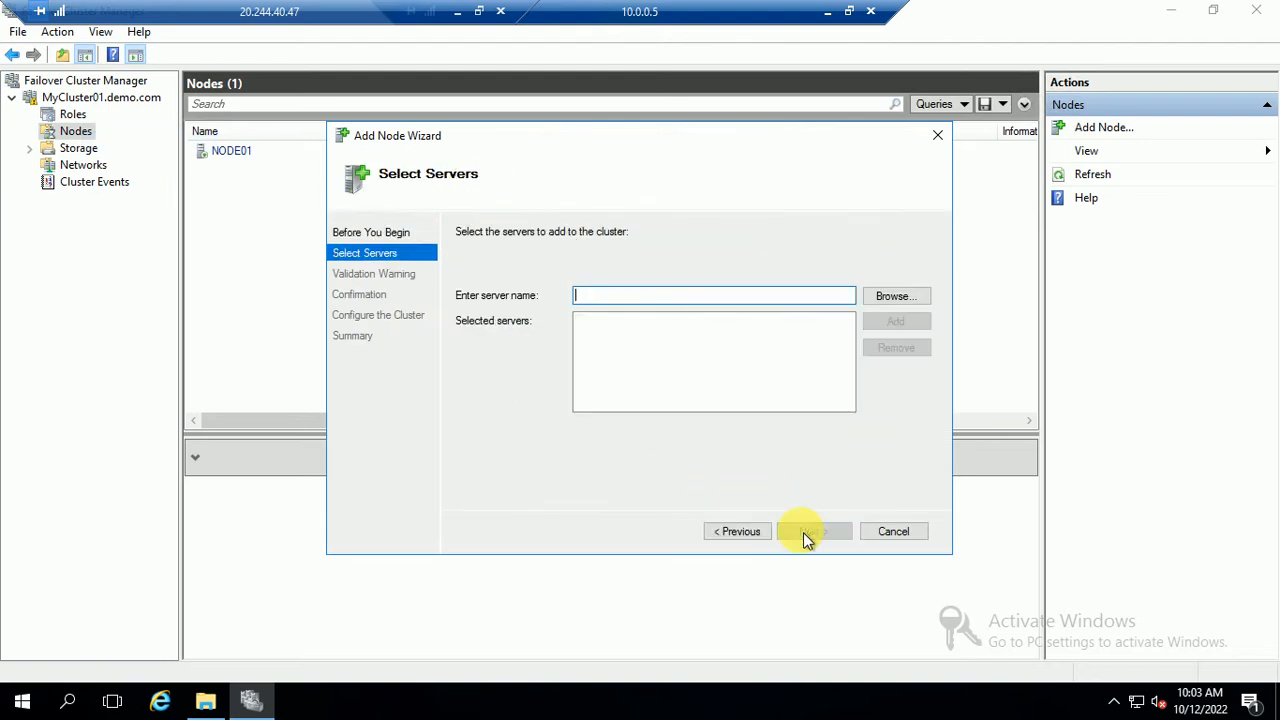
pyautogui.click(896, 296)
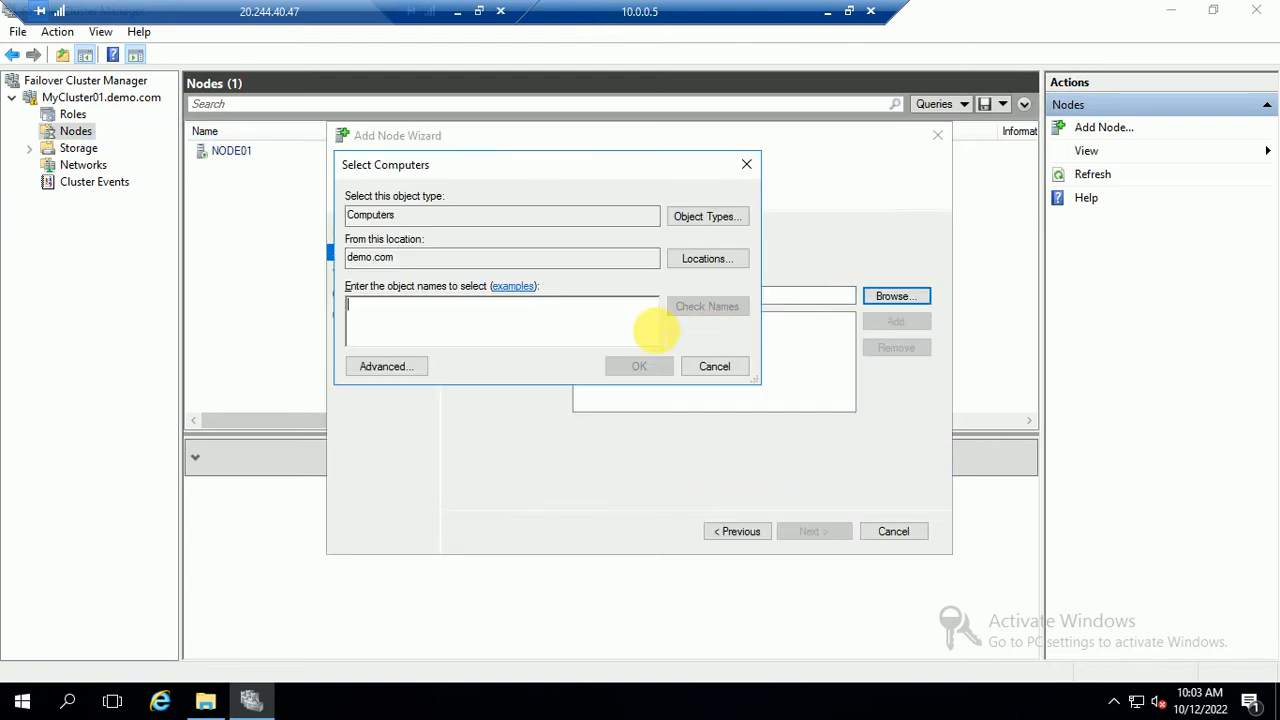
pyautogui.click(382, 368)
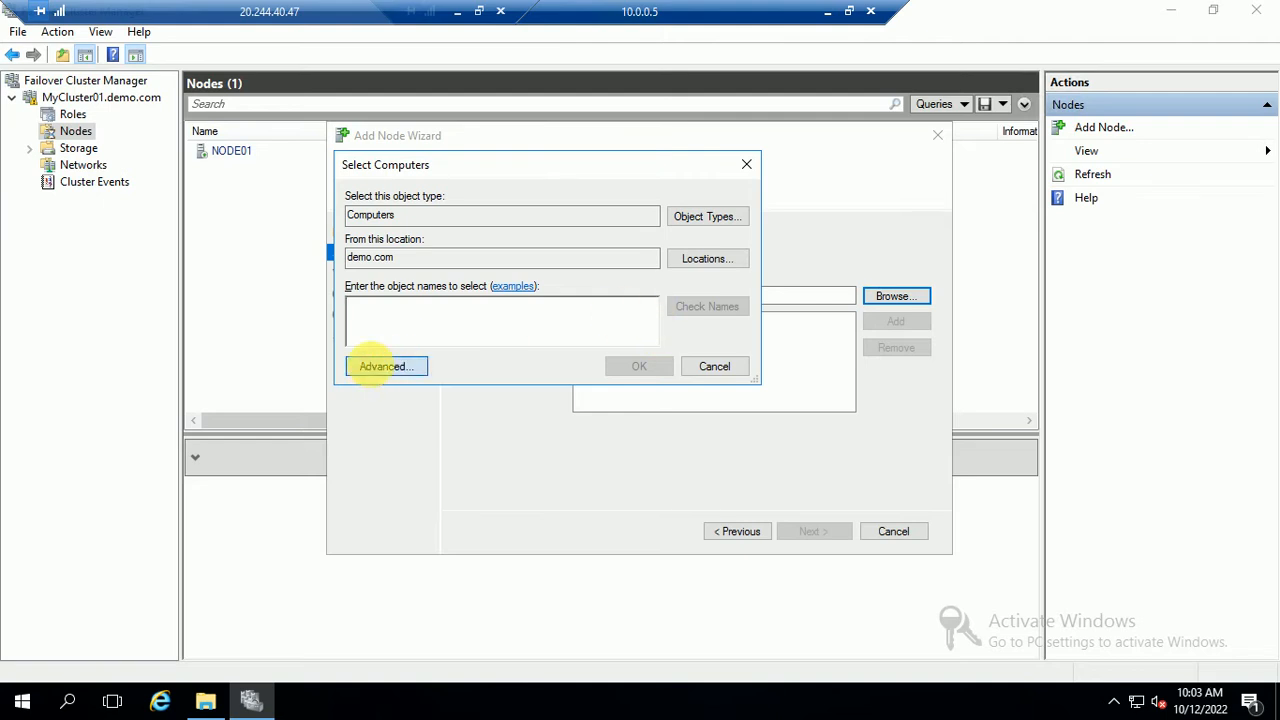
pyautogui.click(777, 330)
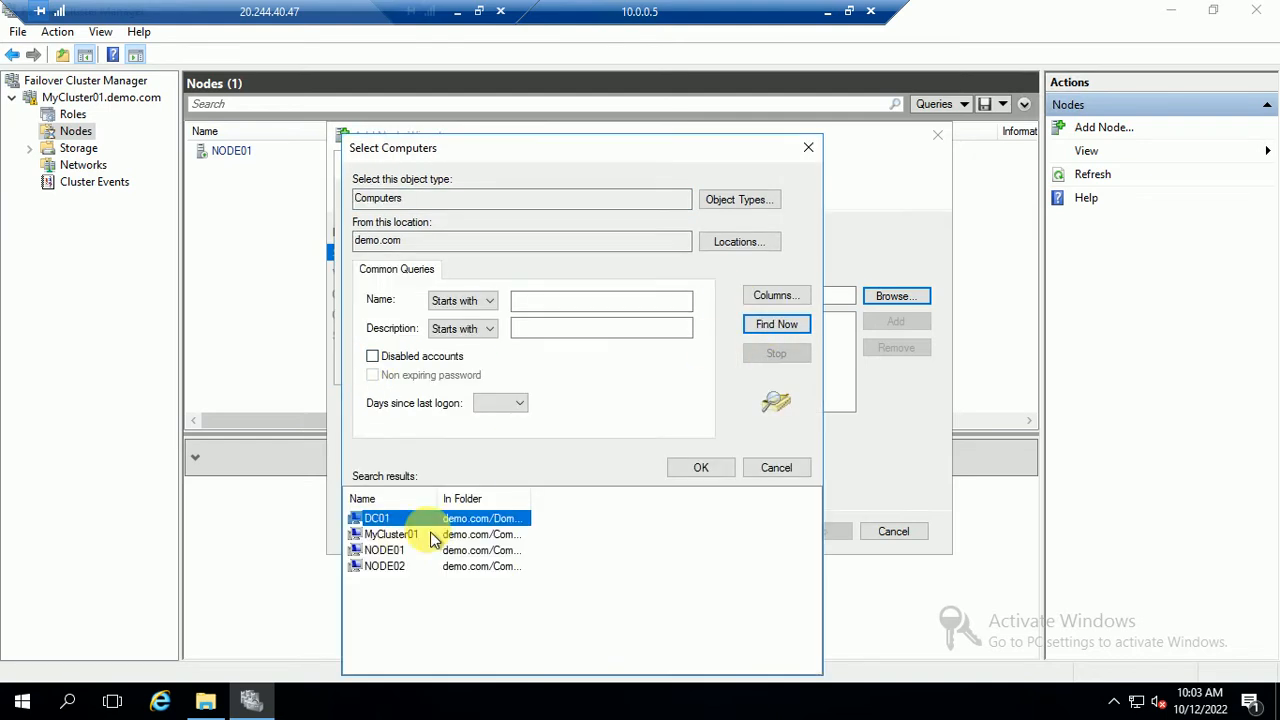
pyautogui.click(380, 567)
pyautogui.click(690, 465)
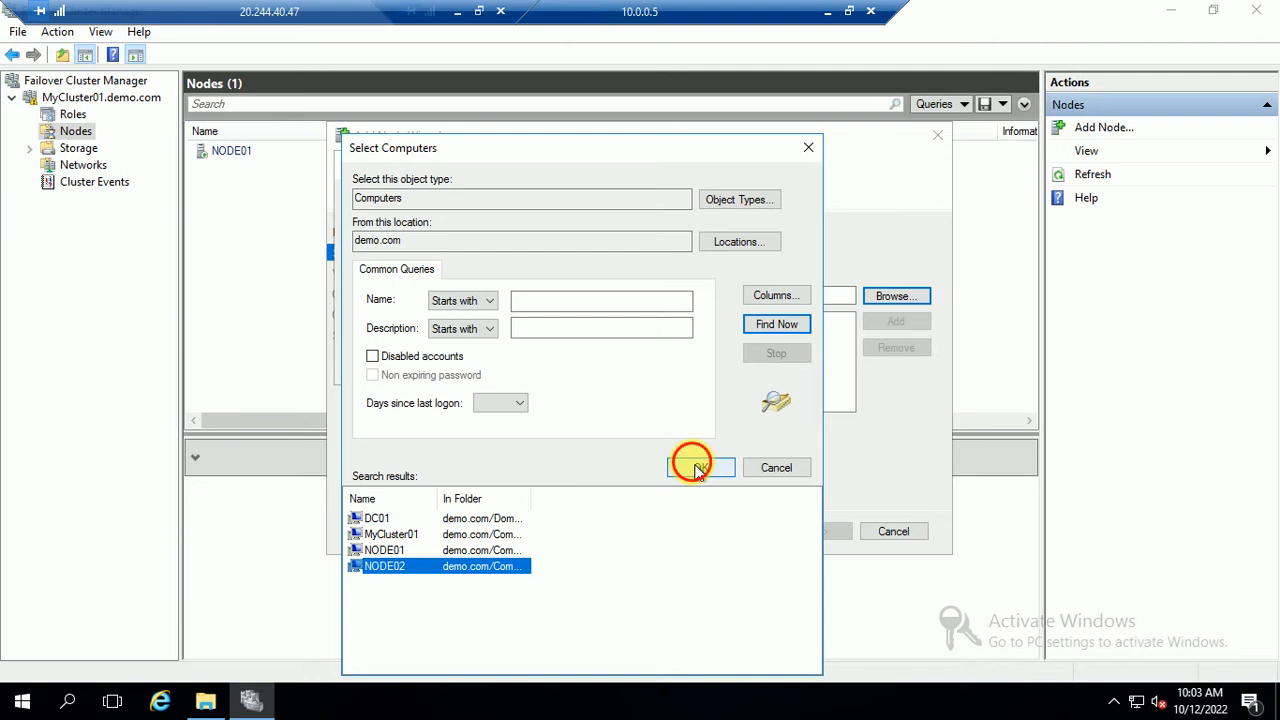
pyautogui.click(638, 368)
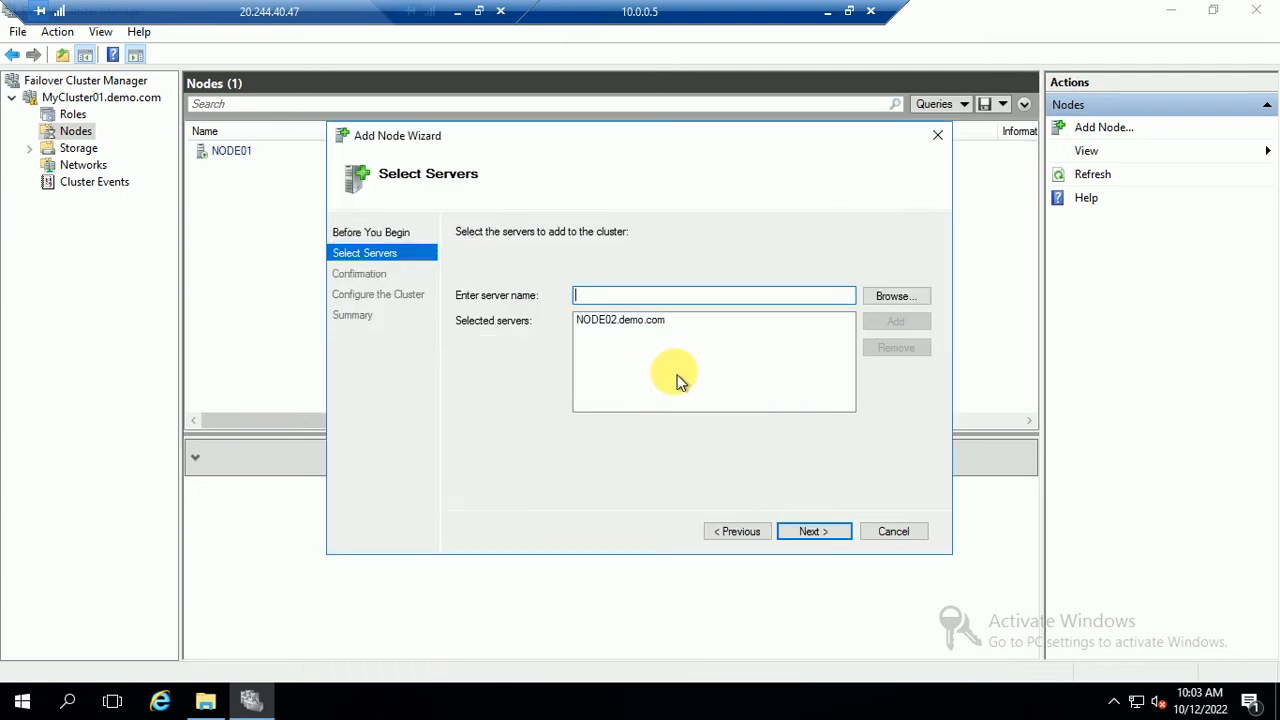
pyautogui.click(801, 541)
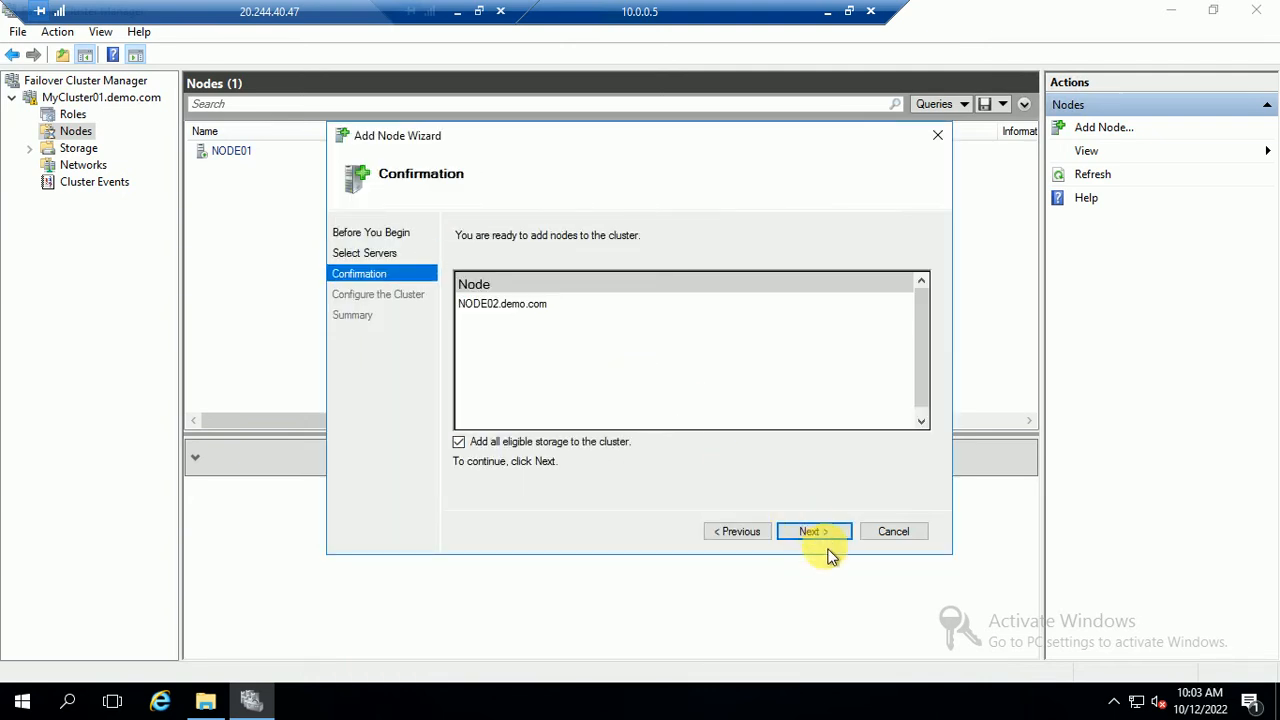
pyautogui.click(824, 533)
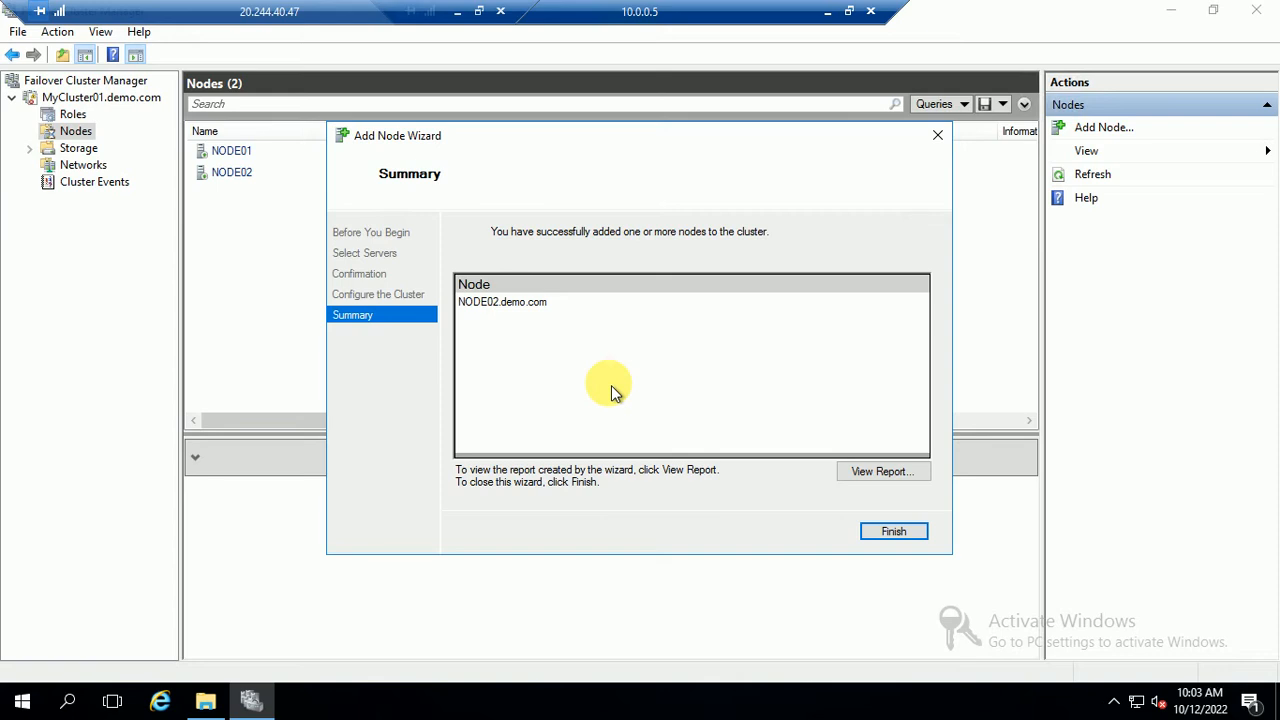
# Close the Add Node wizard and review Storage, Nodes, summary and Roles: 2 nodes, 0 roles
pyautogui.click(891, 532)
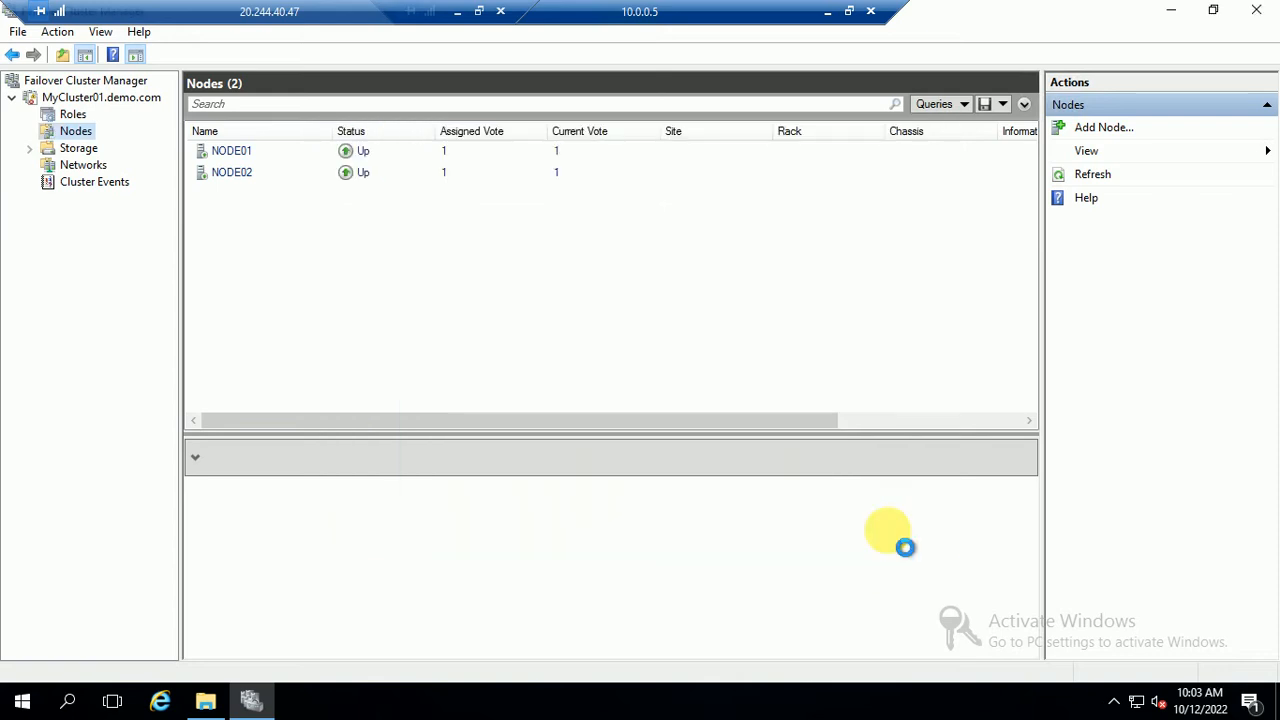
pyautogui.click(94, 149)
pyautogui.click(80, 131)
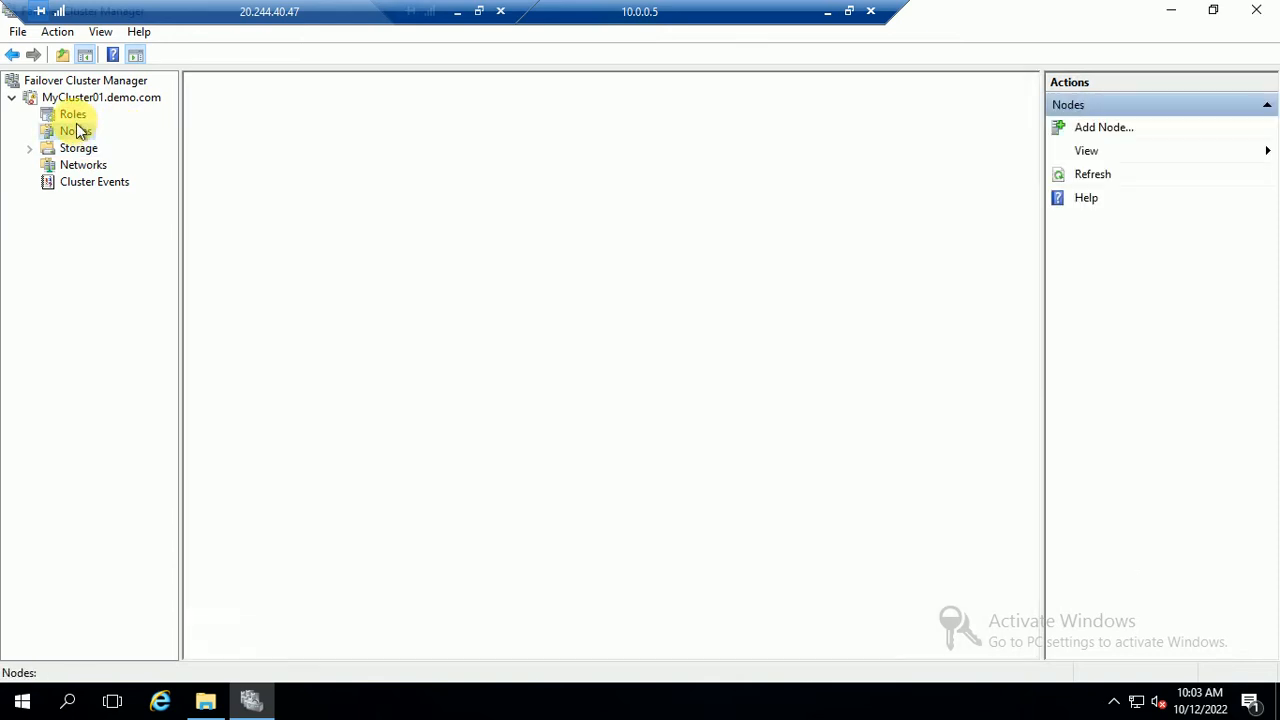
pyautogui.click(74, 99)
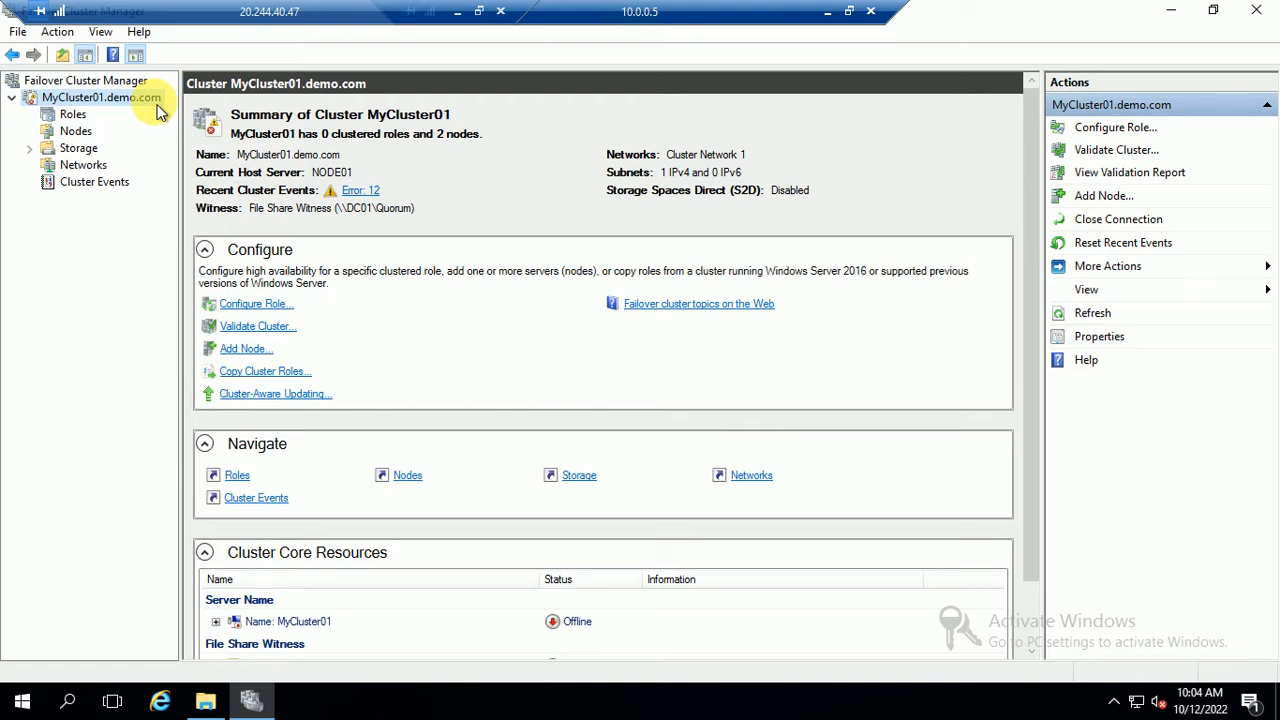
pyautogui.click(70, 115)
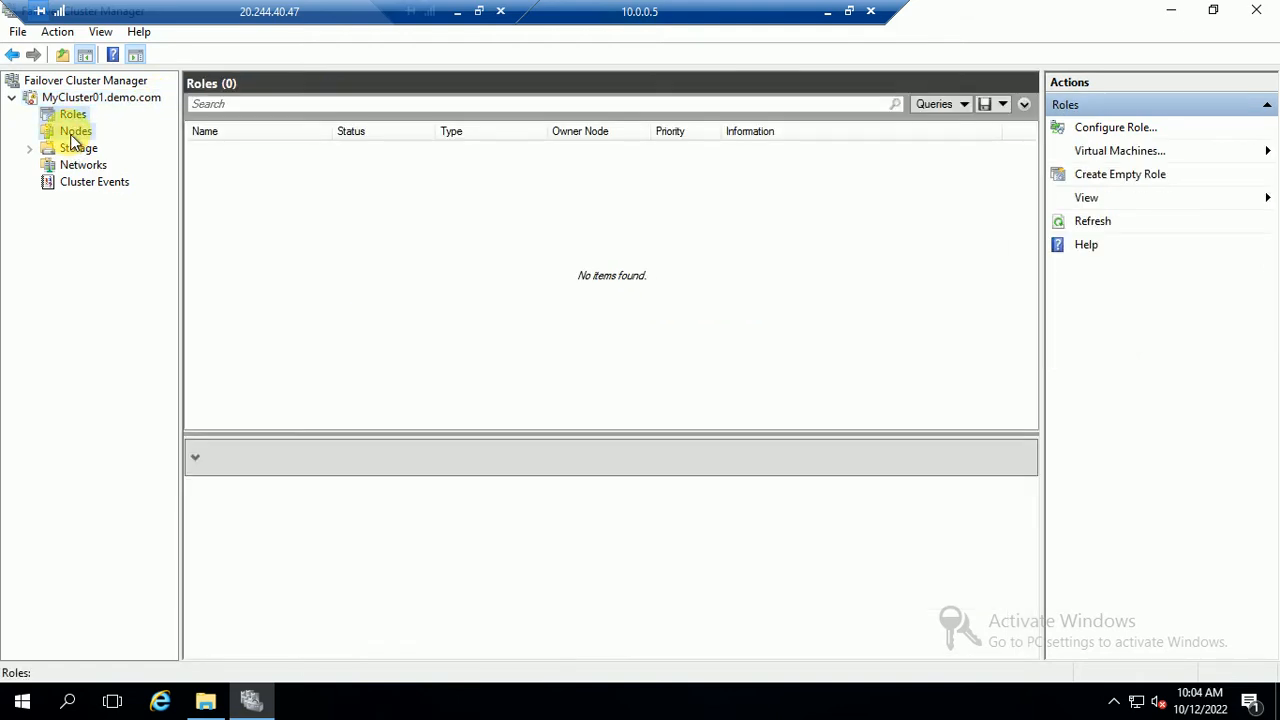
pyautogui.click(75, 131)
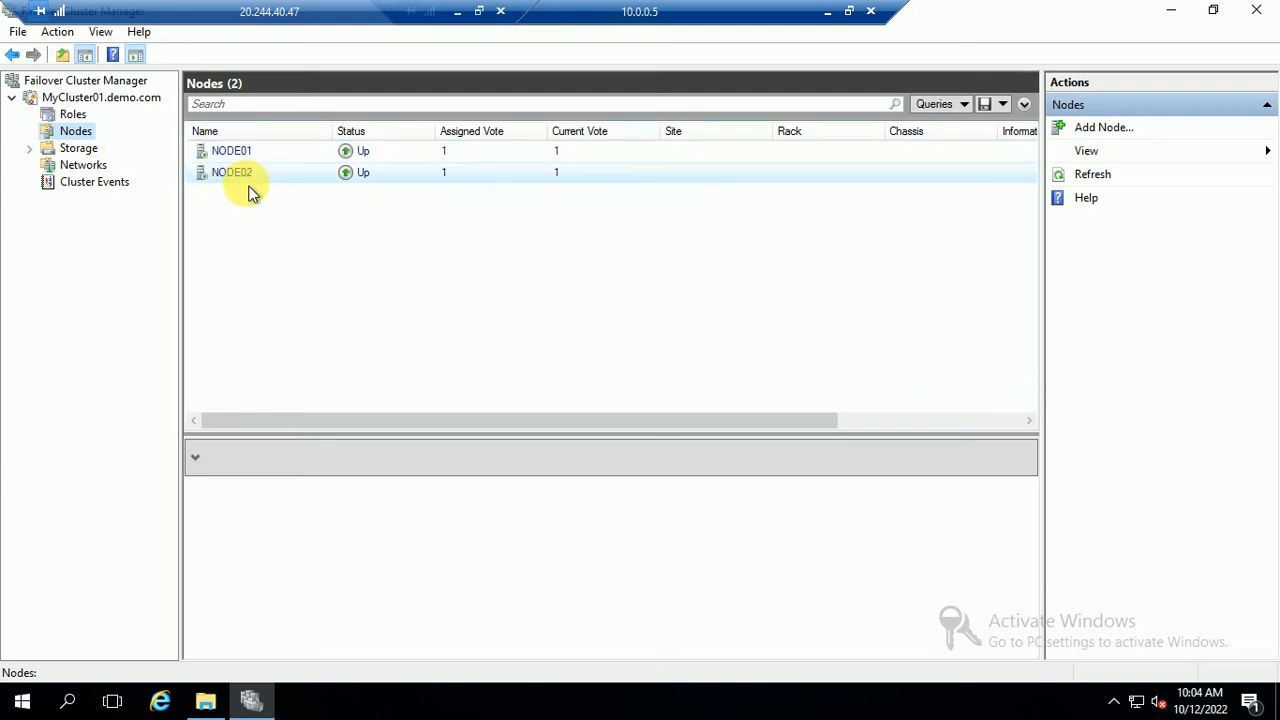
pyautogui.click(105, 97)
pyautogui.click(78, 148)
pyautogui.click(73, 132)
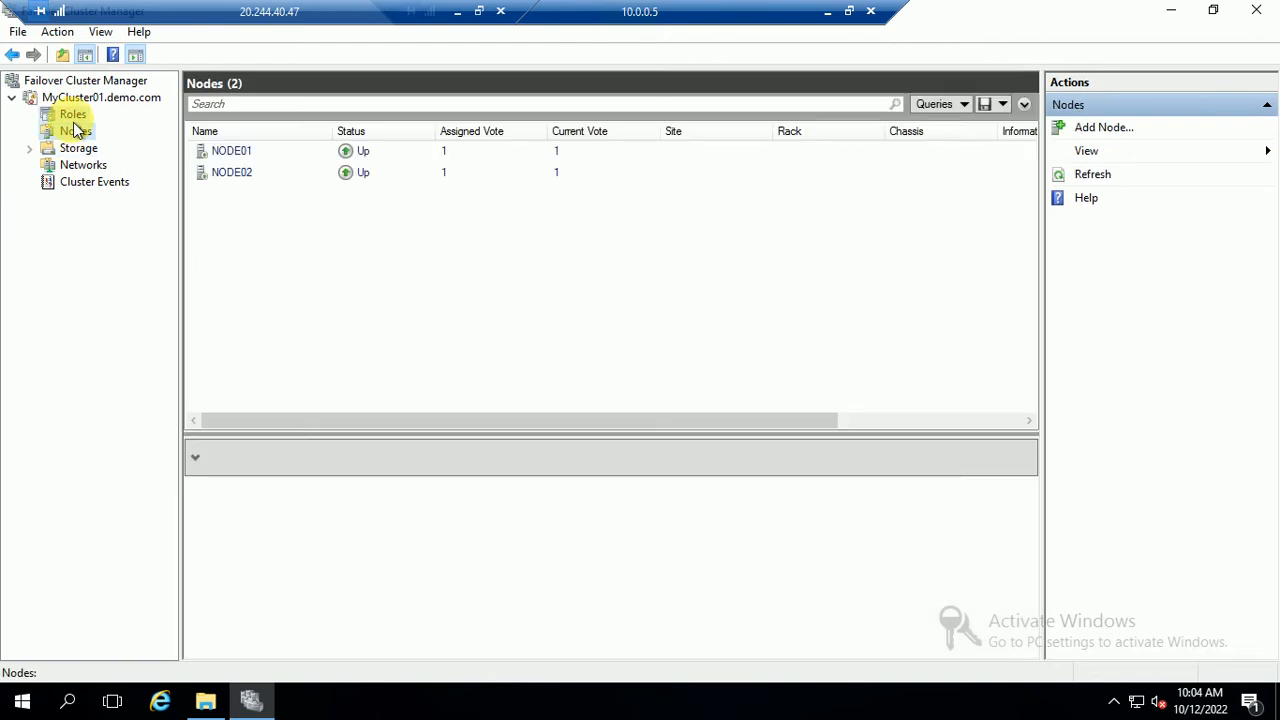
pyautogui.click(73, 114)
# Minimize the Remote Desktop session and bring the PowerPoint slide show to the front
pyautogui.click(459, 13)
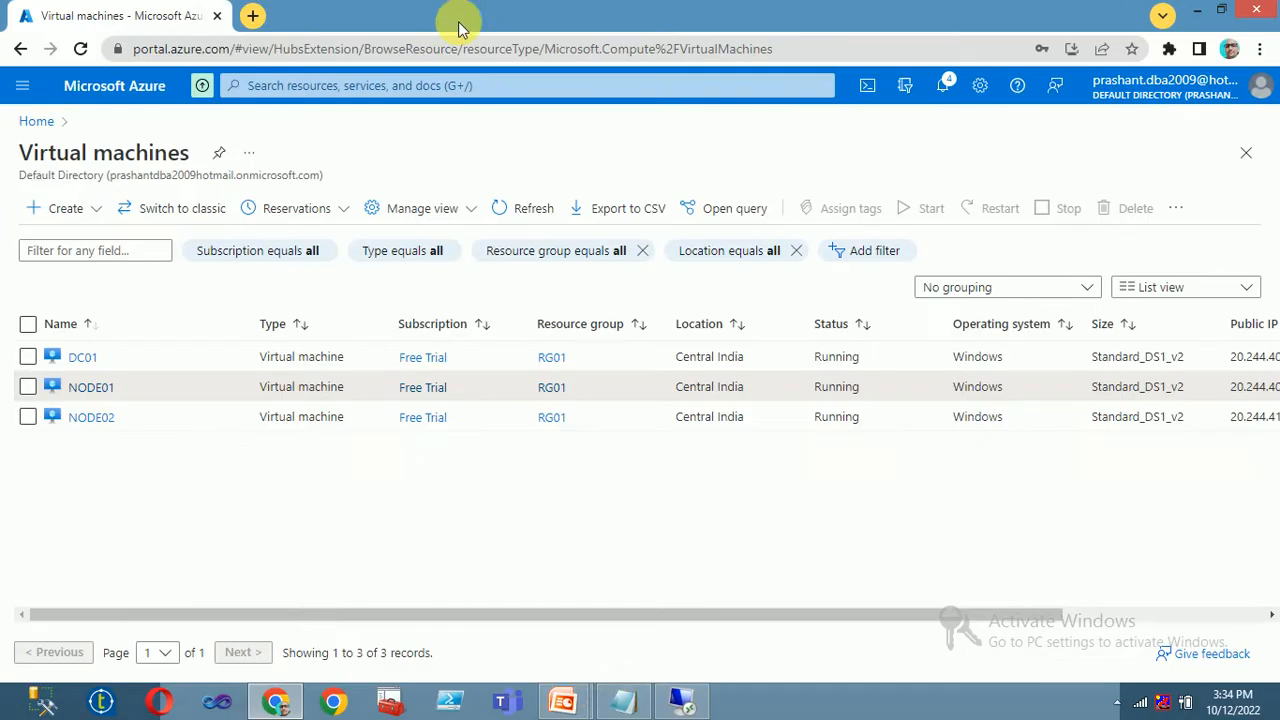
pyautogui.moveTo(563, 700)
pyautogui.click(651, 612)
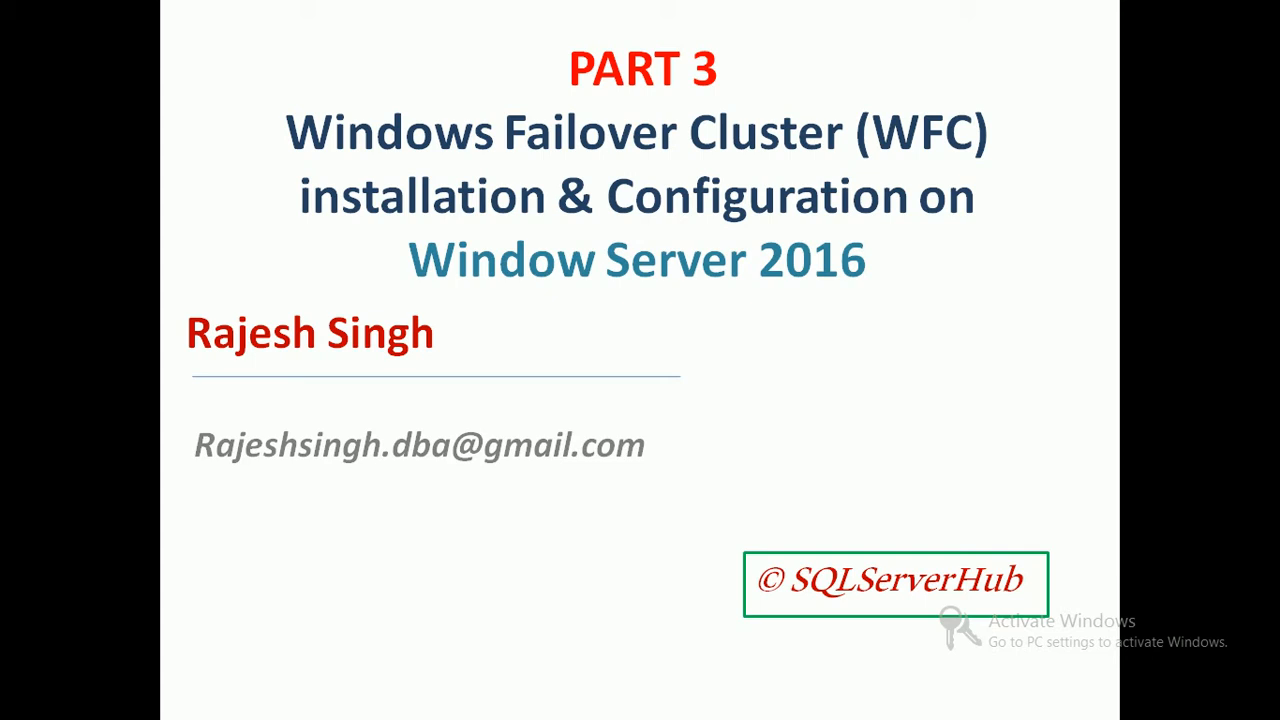
# Advance to the PART 4 Always On slide, end the show, and return to the remote session
pyautogui.press('Right')
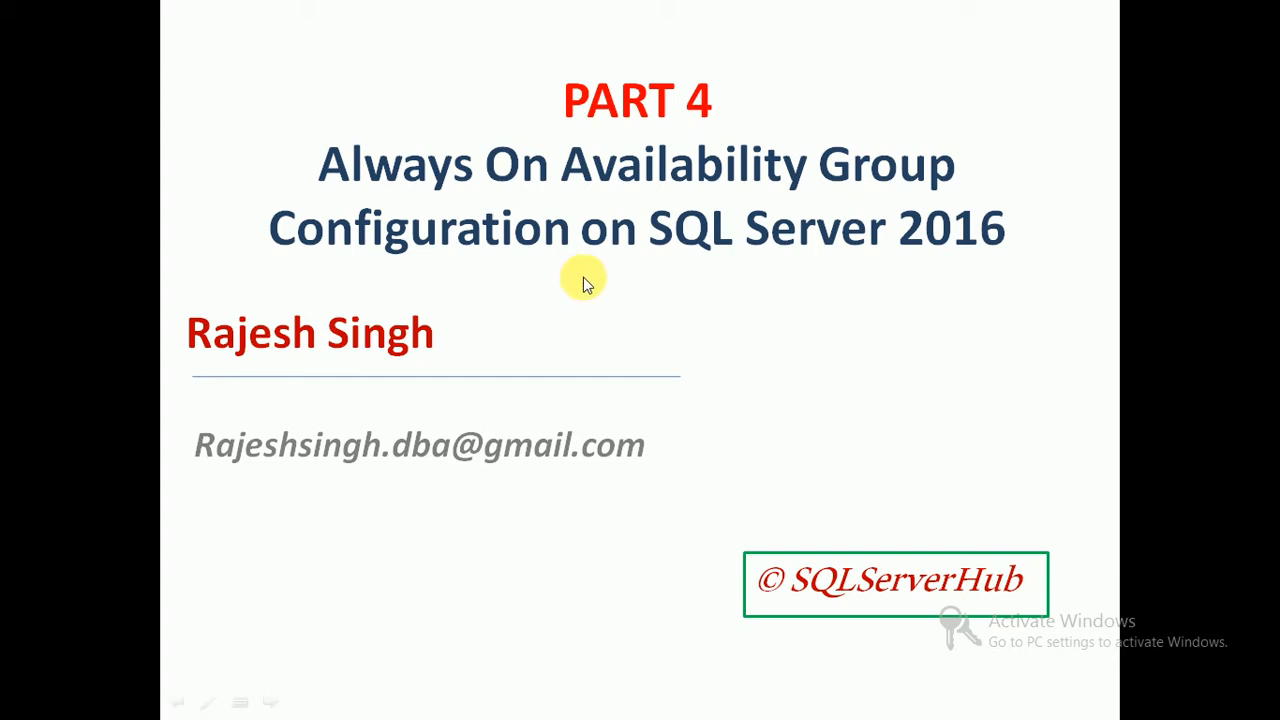
pyautogui.press('super+d')
pyautogui.click(685, 703)
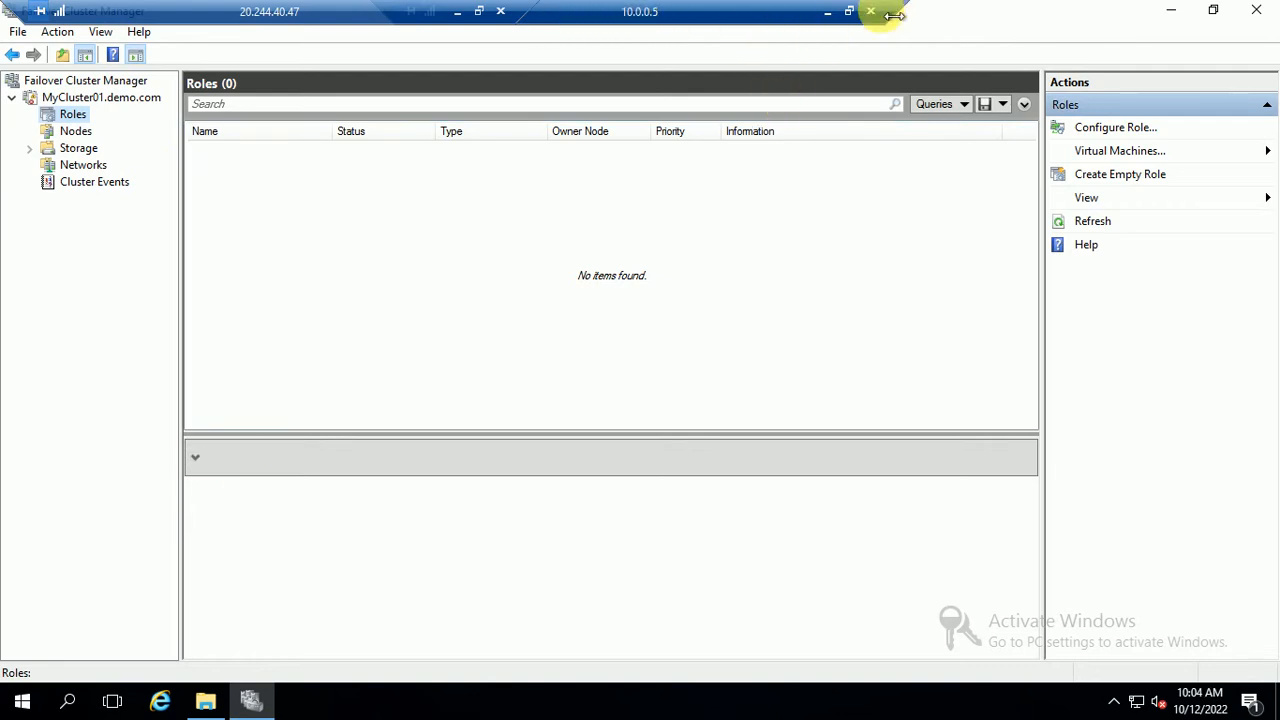
# Minimize the inner remote session, close the file browser, and center the remote session bar
pyautogui.click(828, 16)
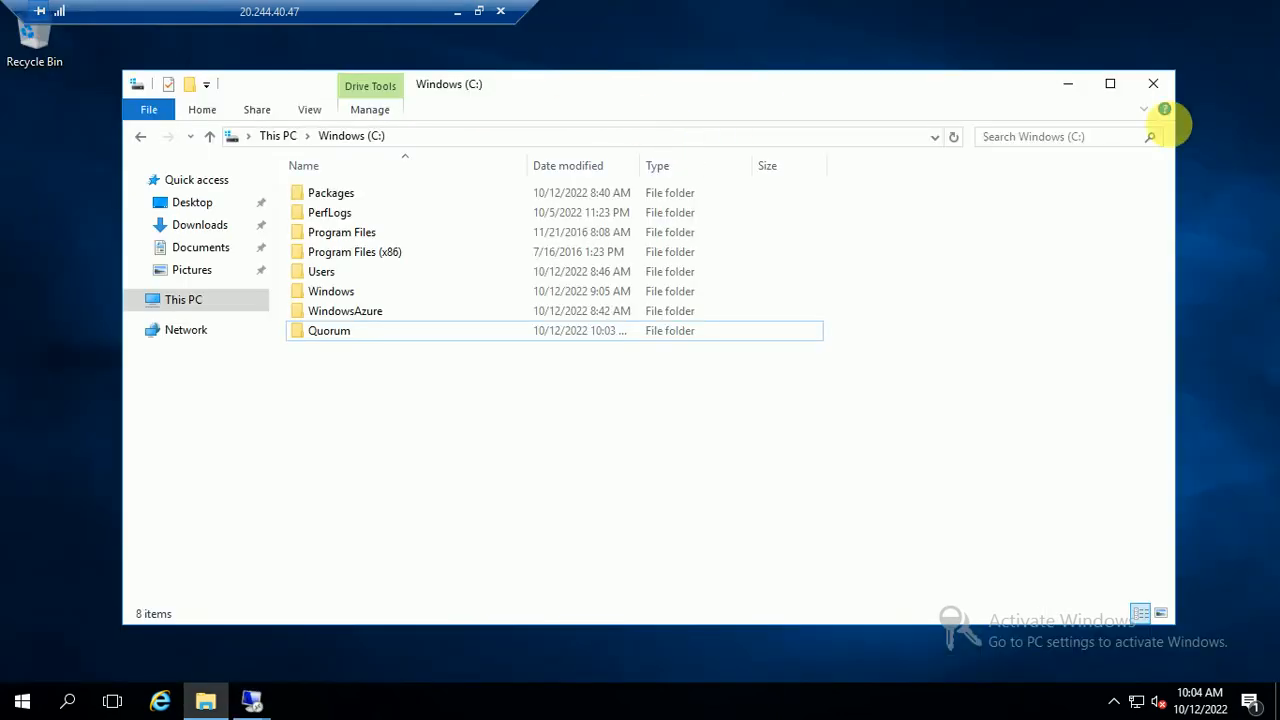
pyautogui.click(1152, 85)
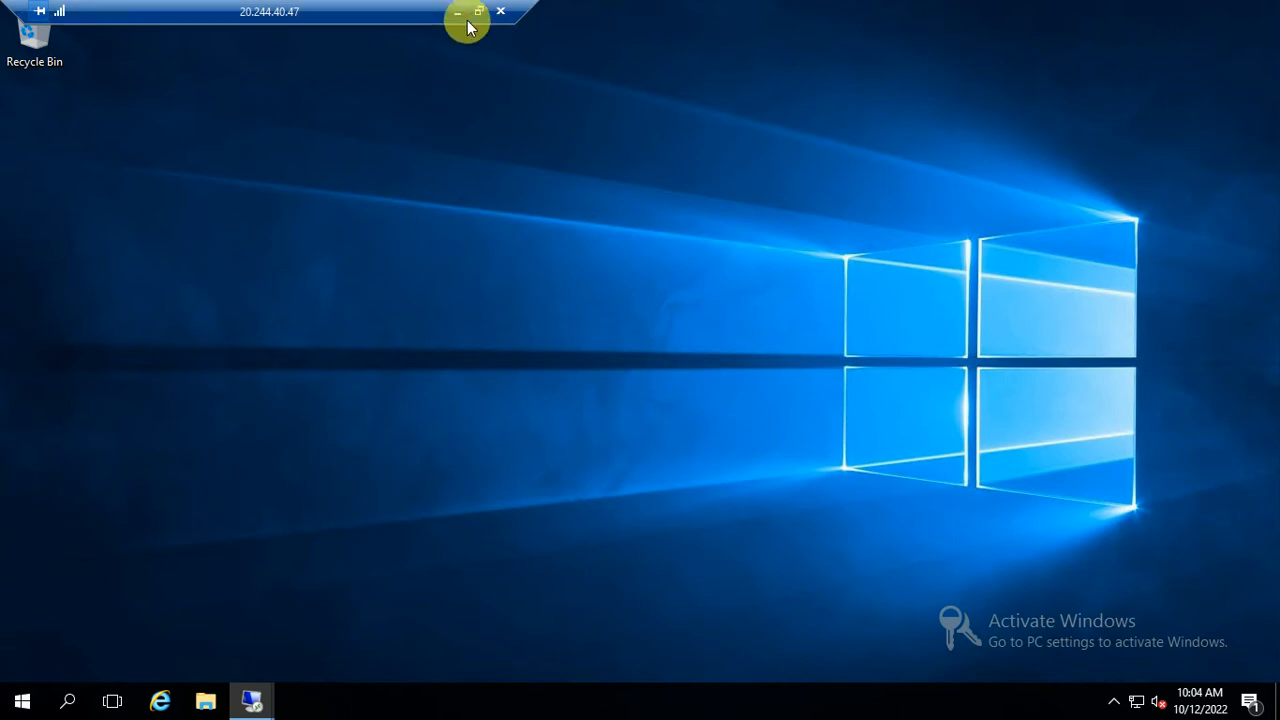
pyautogui.moveTo(466, 23); pyautogui.dragTo(785, 14)
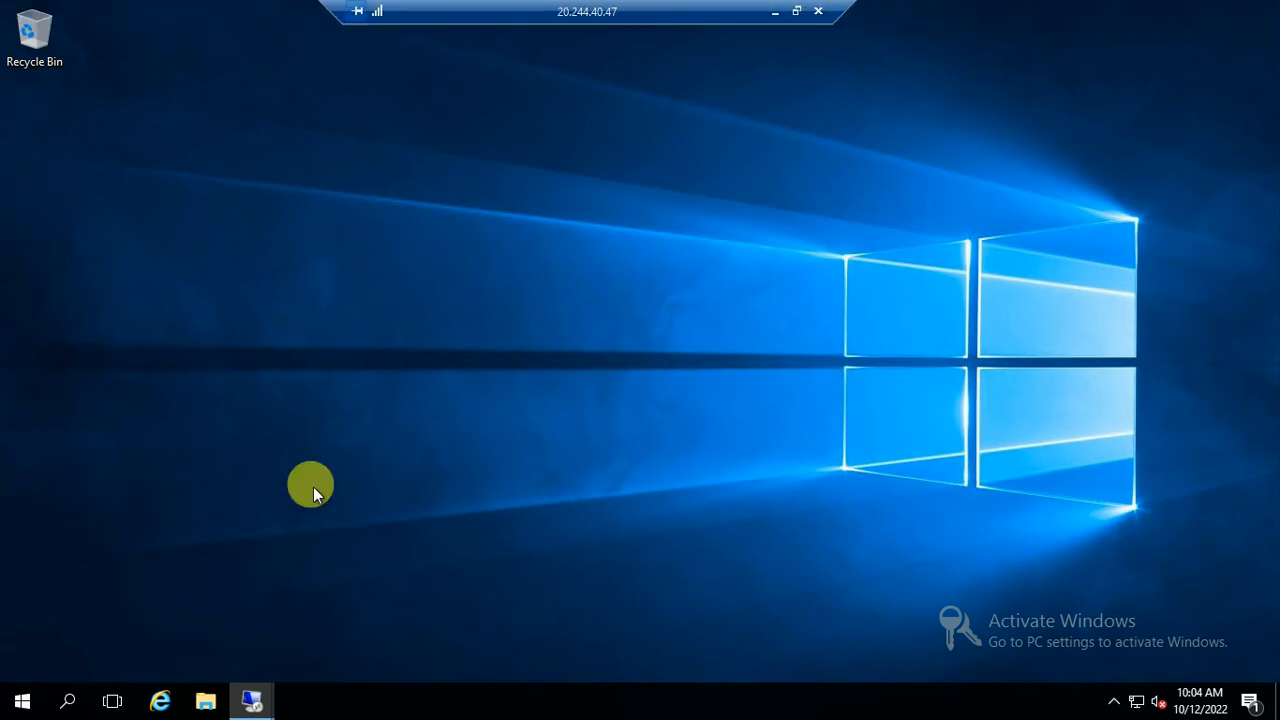
pyautogui.click(24, 702)
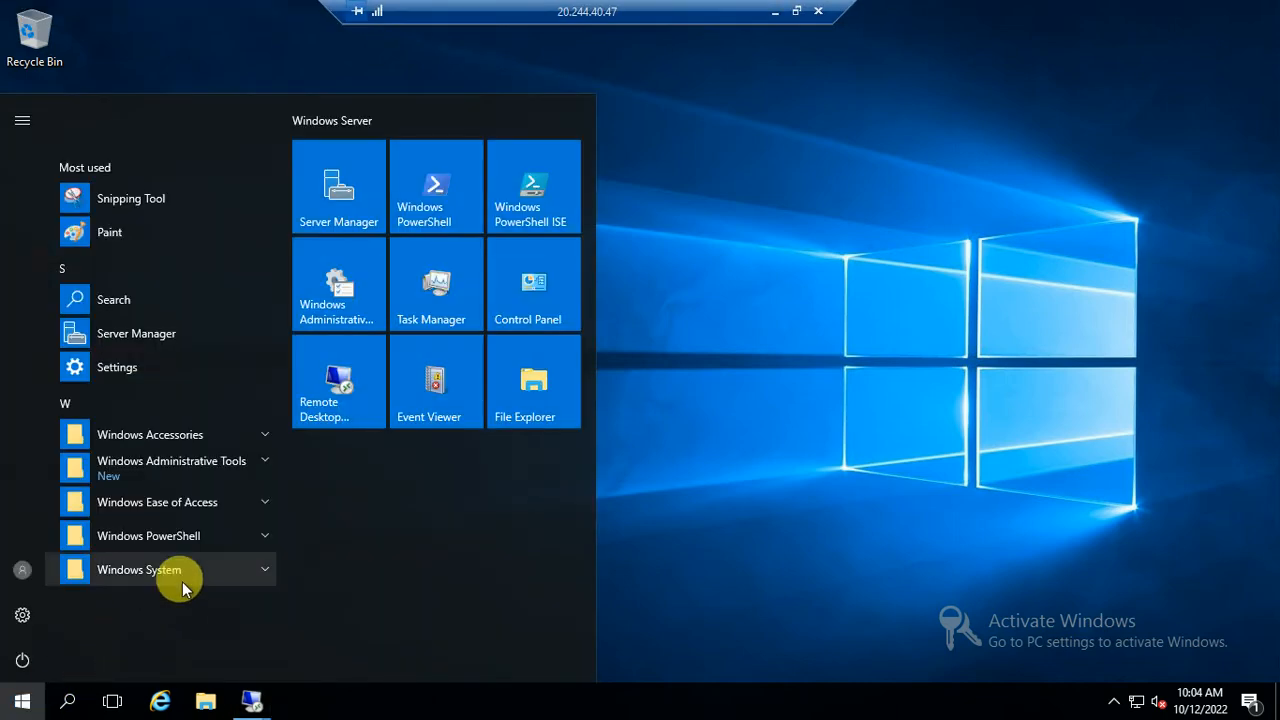
pyautogui.press('Escape')
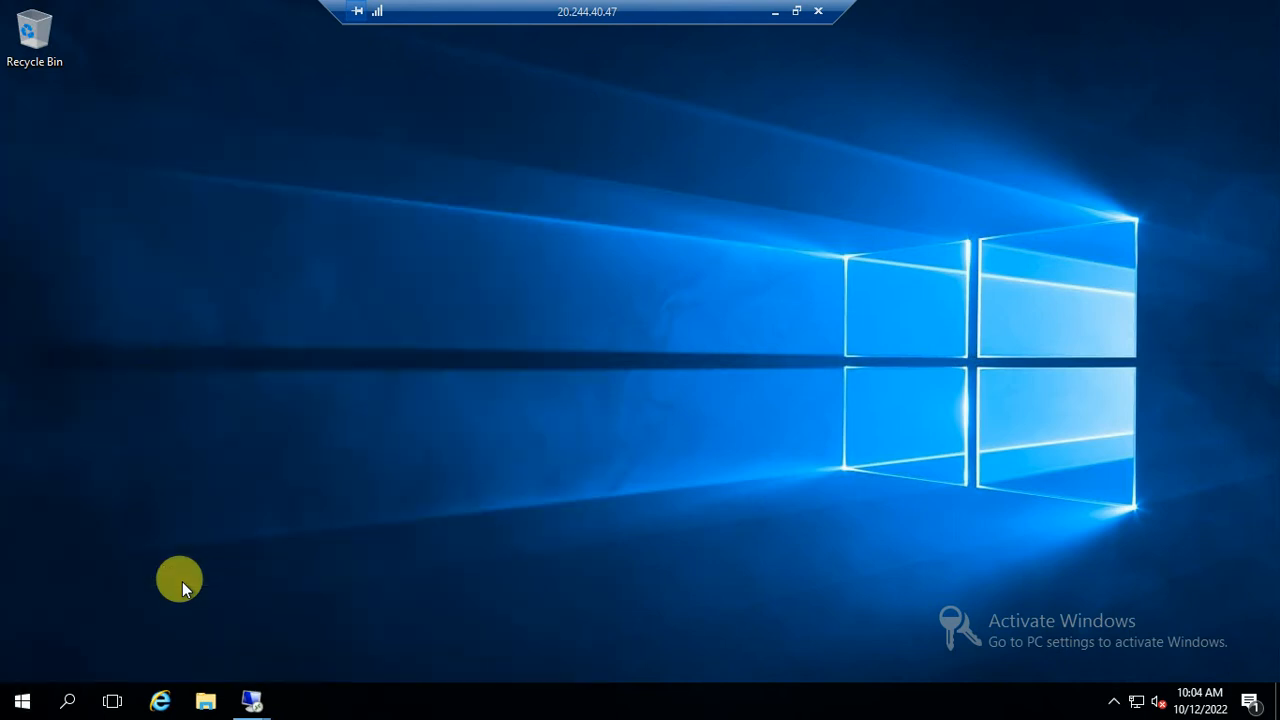
# Search the Start menu for dsa.msc, correcting the mistyped query
pyautogui.press('super')
pyautogui.write('s')
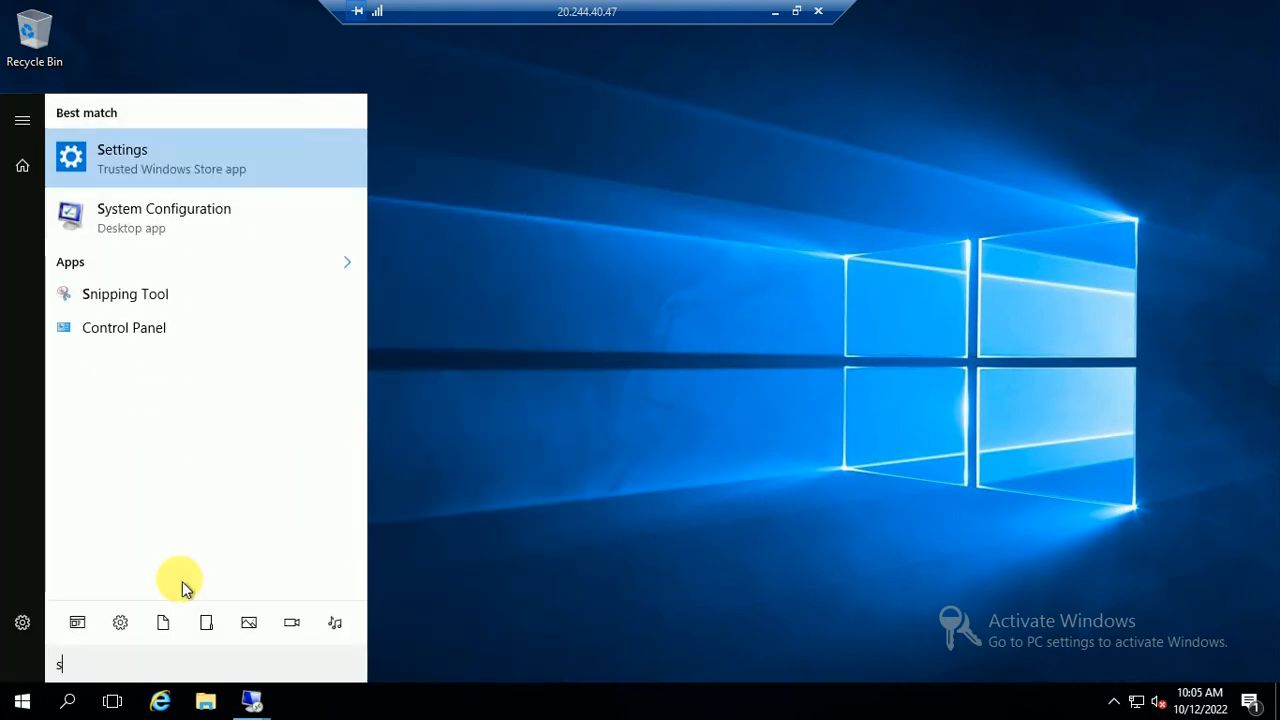
pyautogui.press('BackSpace')
pyautogui.write('d')
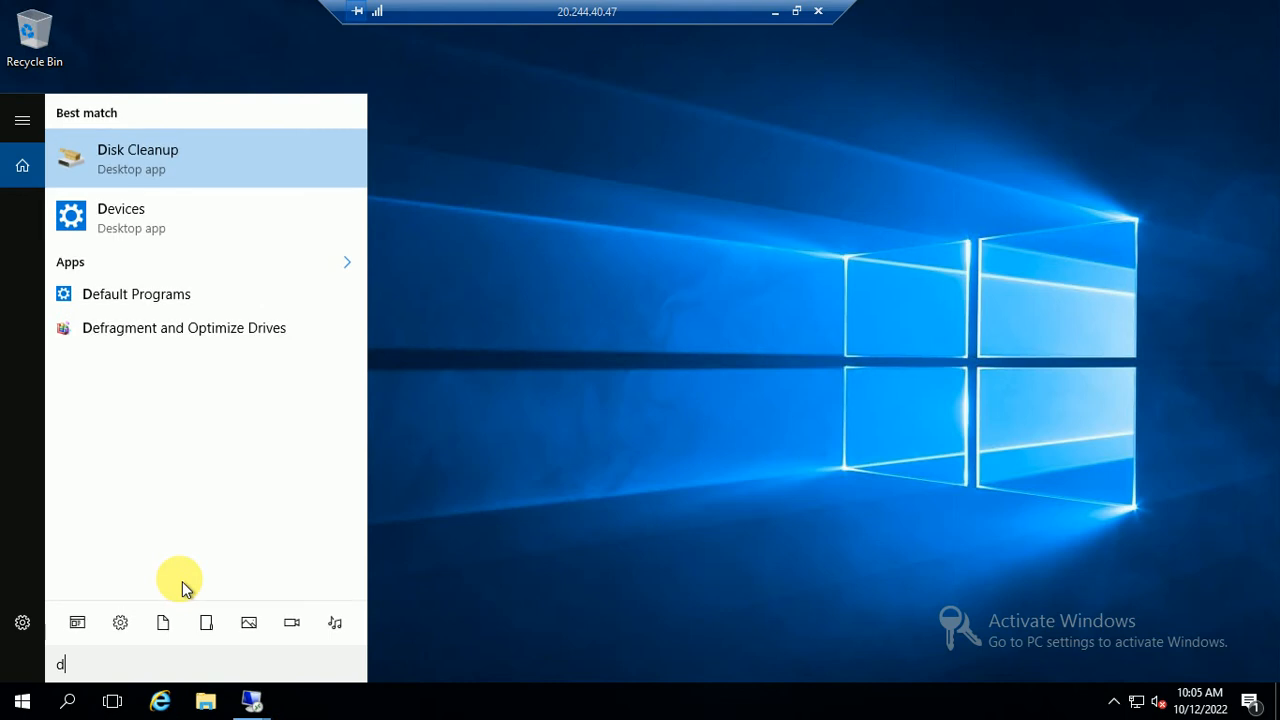
pyautogui.write('sa.mcs')
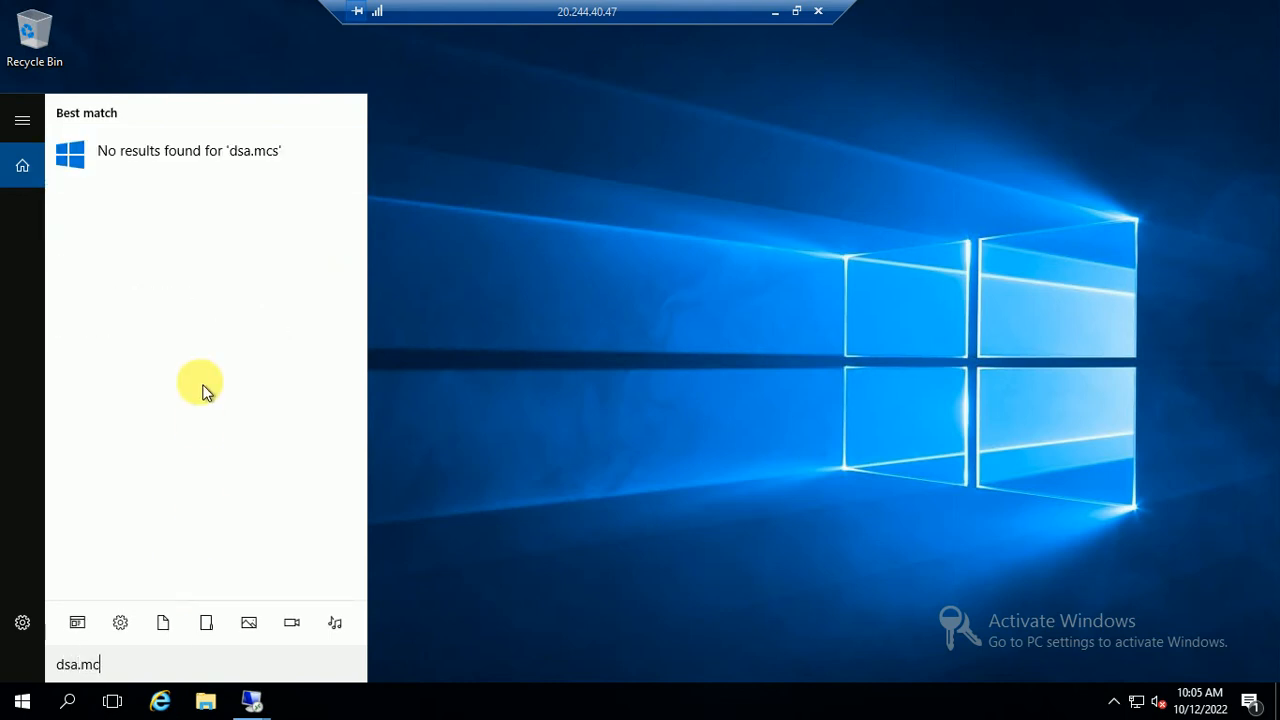
pyautogui.press('BackSpace')
# Launch dsa.msc and start a new user in the demo.com Users container
pyautogui.write('sc')
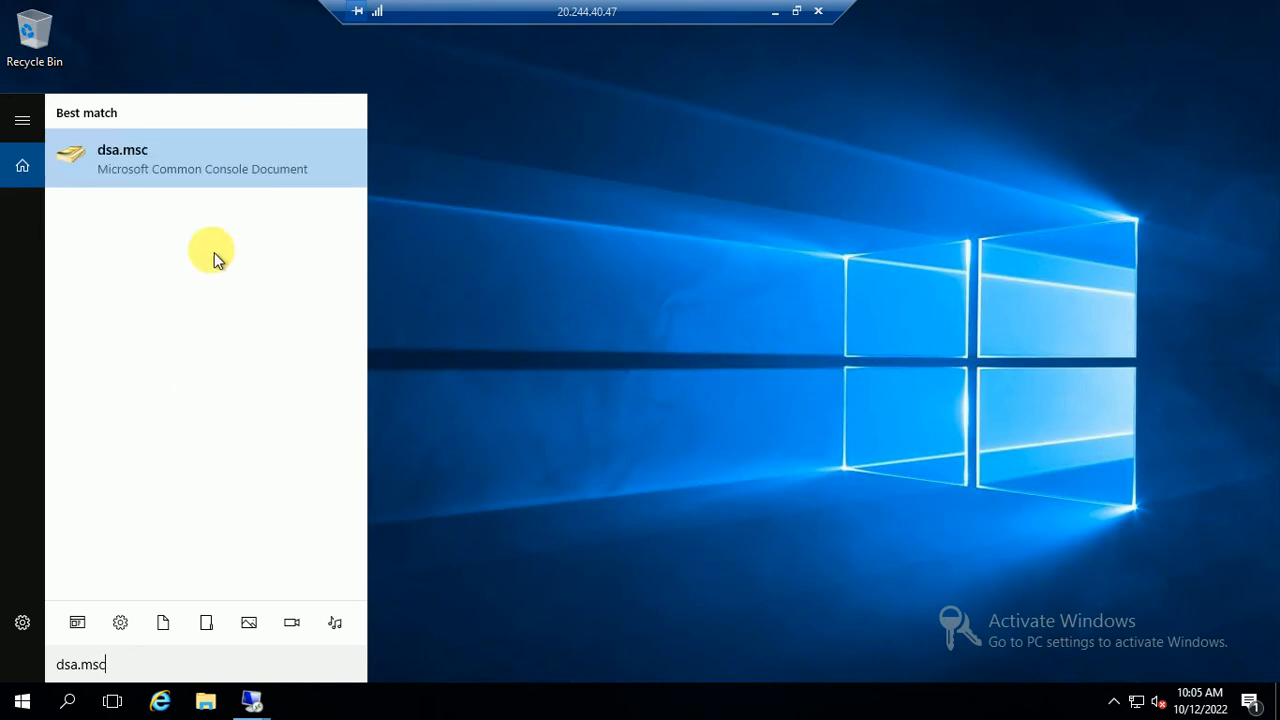
pyautogui.click(138, 160)
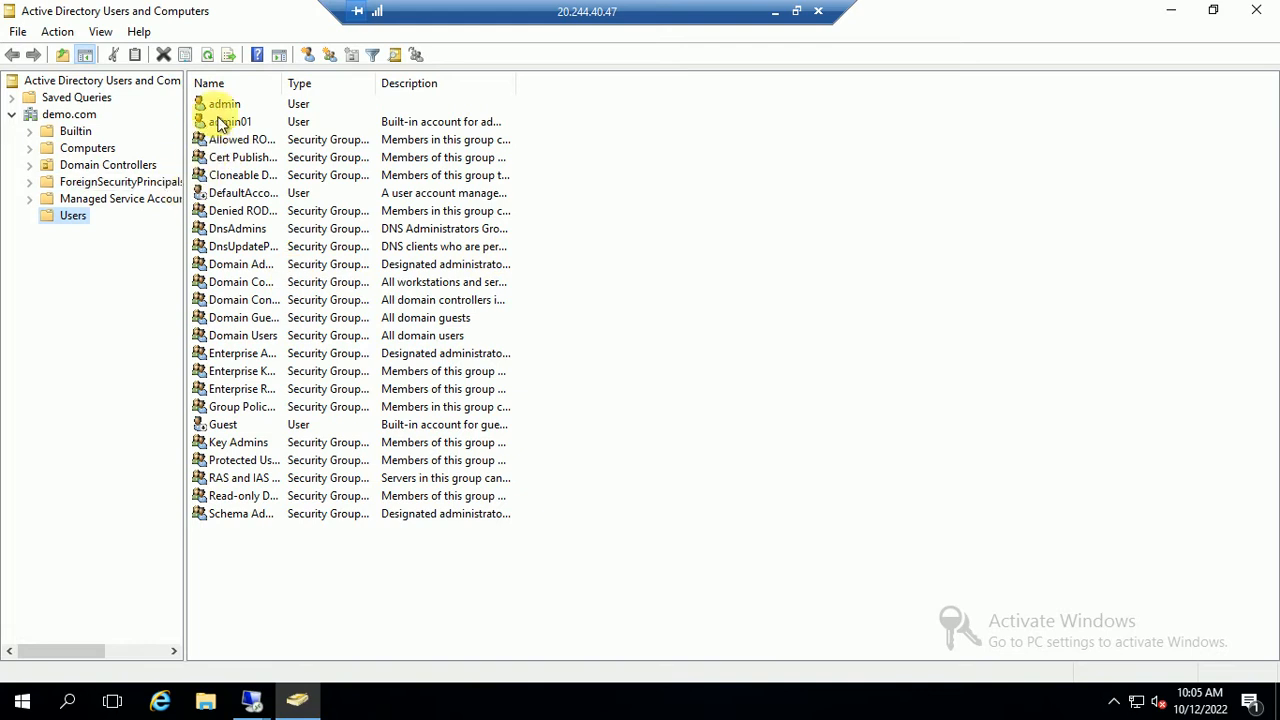
pyautogui.rightClick(758, 306)
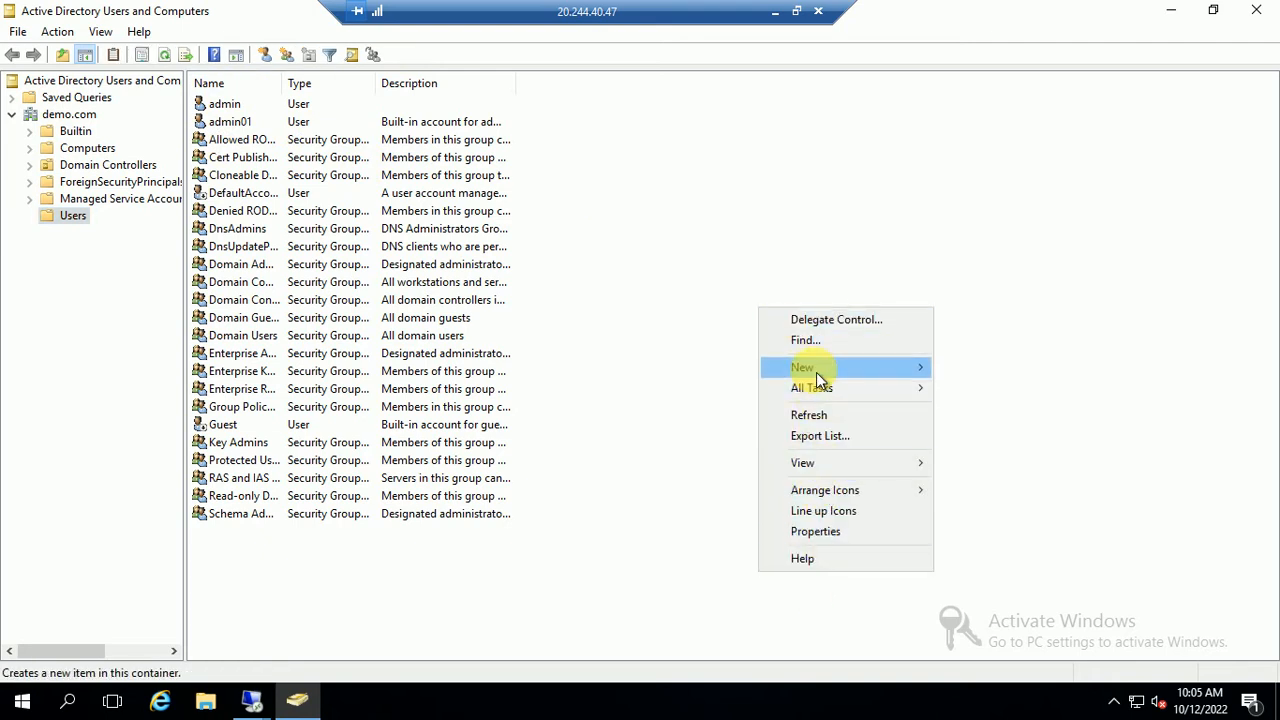
pyautogui.moveTo(816, 372)
pyautogui.click(987, 576)
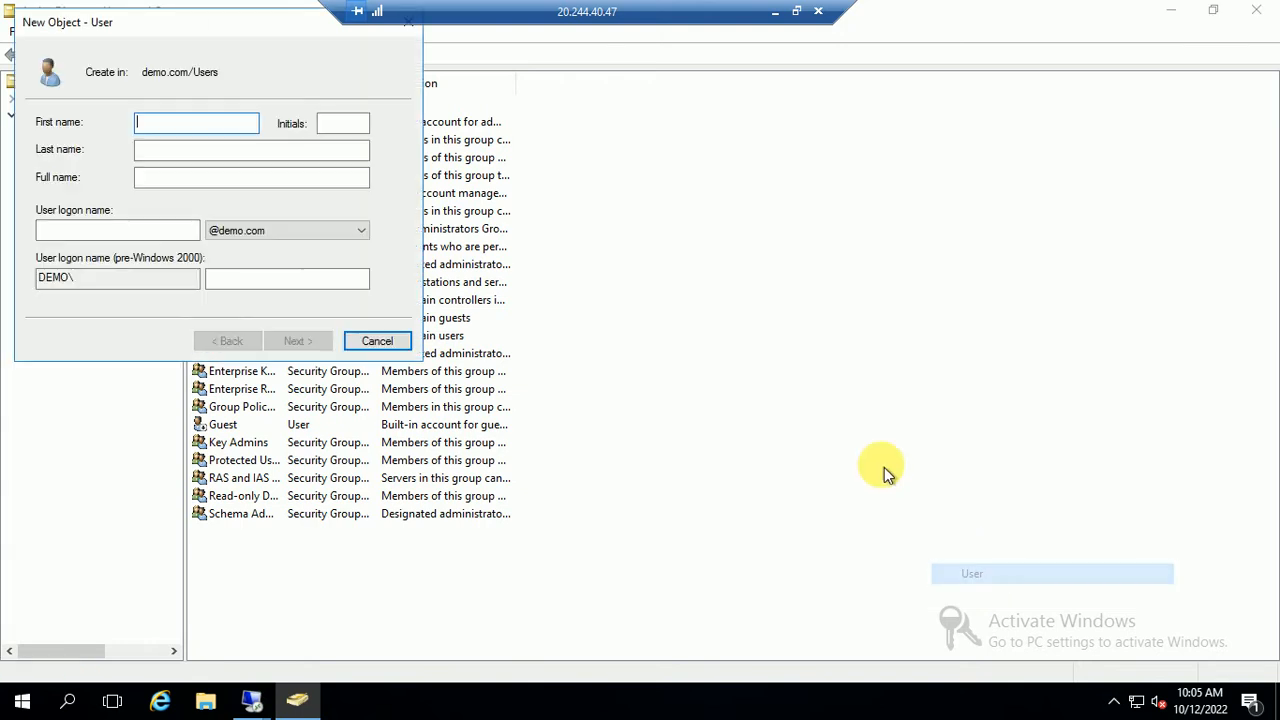
# Enter sqladmin as the new user's name and logon name
pyautogui.write('sqladmin')
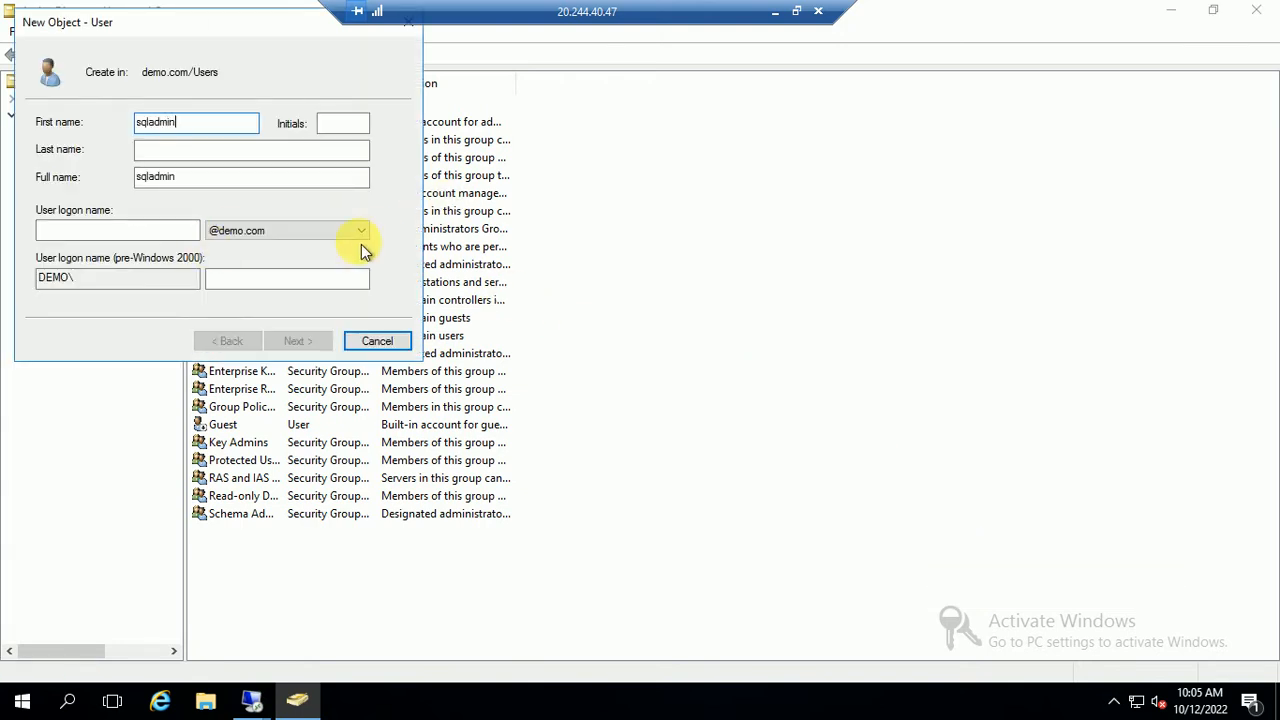
pyautogui.click(160, 234)
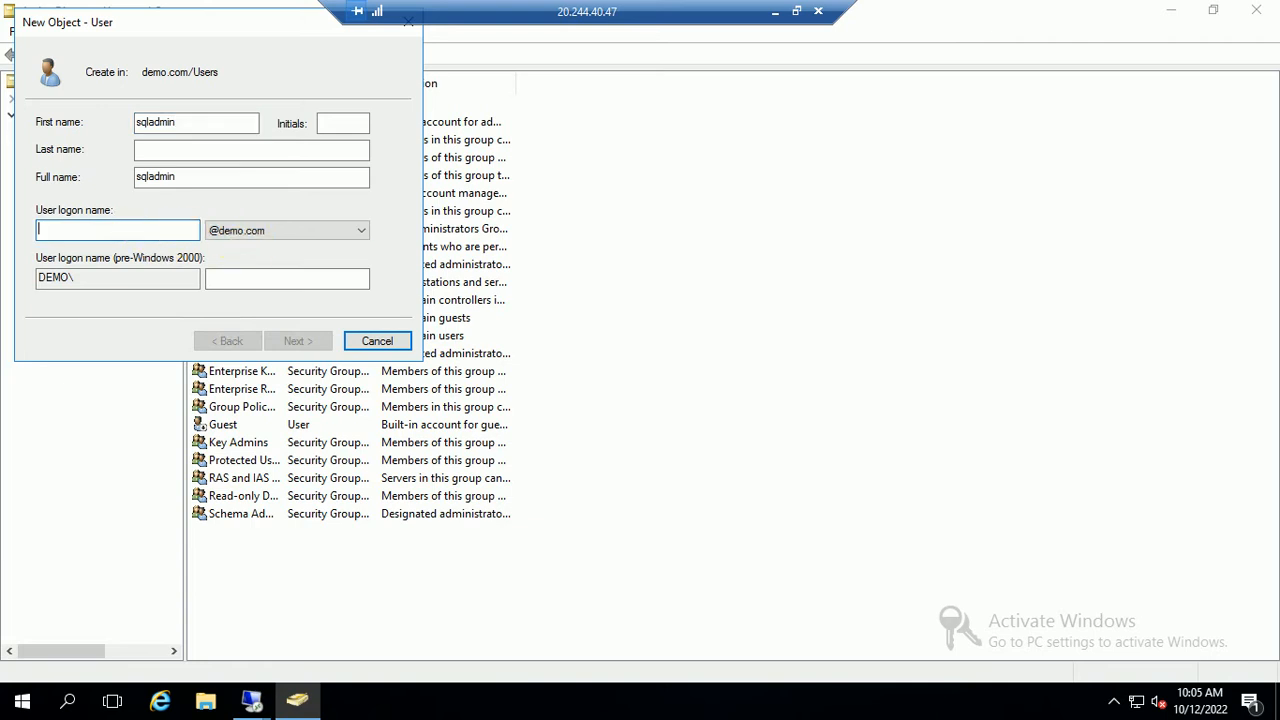
pyautogui.write('sql')
pyautogui.press('BackSpace')
pyautogui.press('BackSpace')
pyautogui.write('sql')
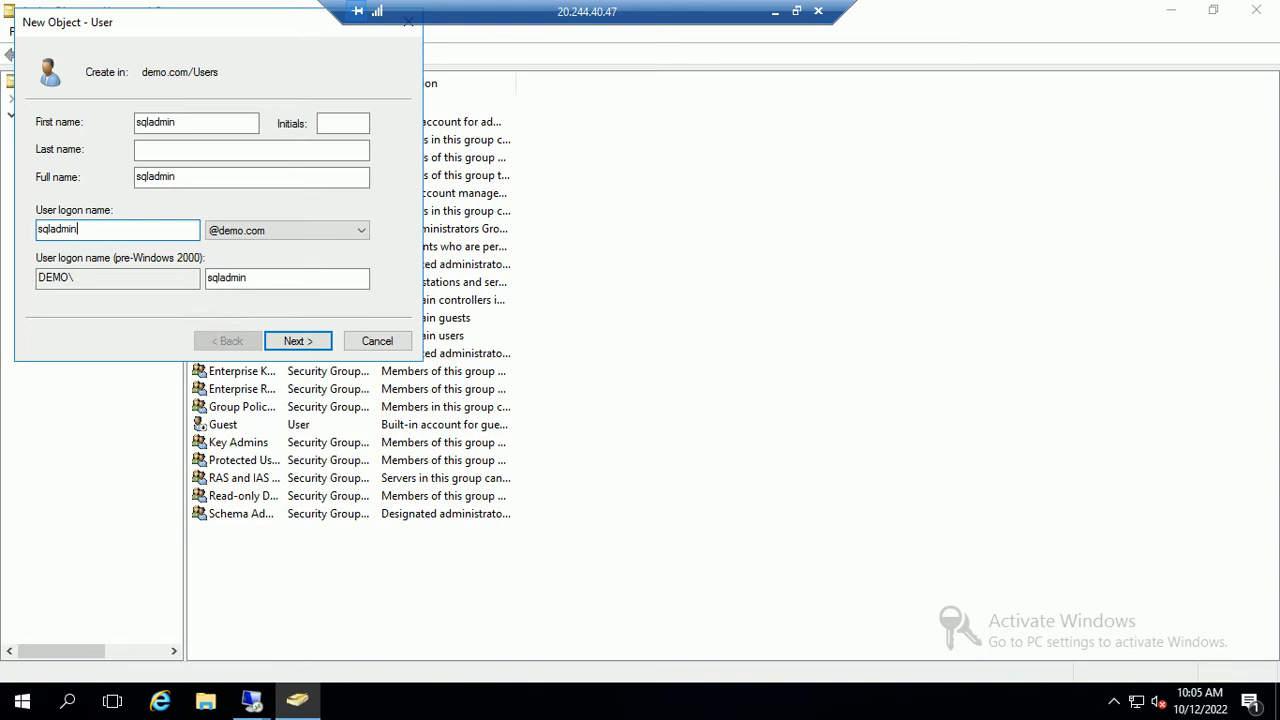
pyautogui.write('admin')
pyautogui.click(299, 341)
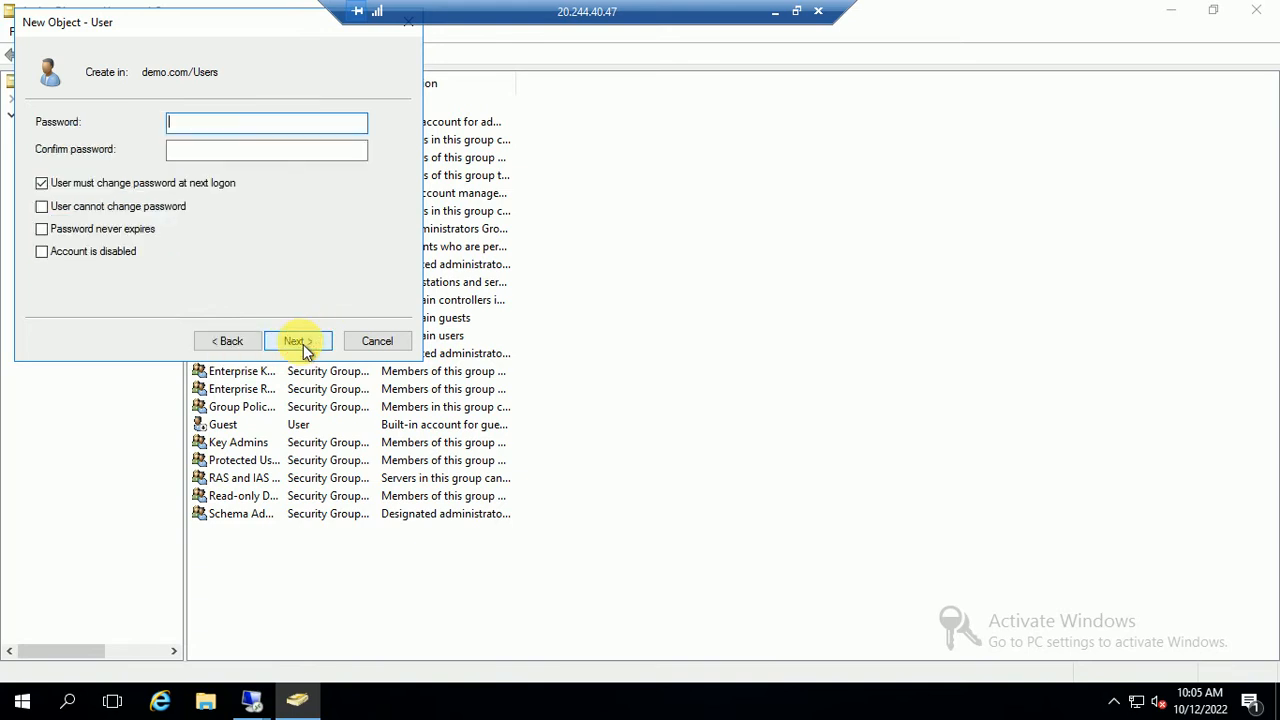
# Untick must-change-password at next logon and enter and confirm the account password
pyautogui.click(103, 188)
pyautogui.click(200, 127)
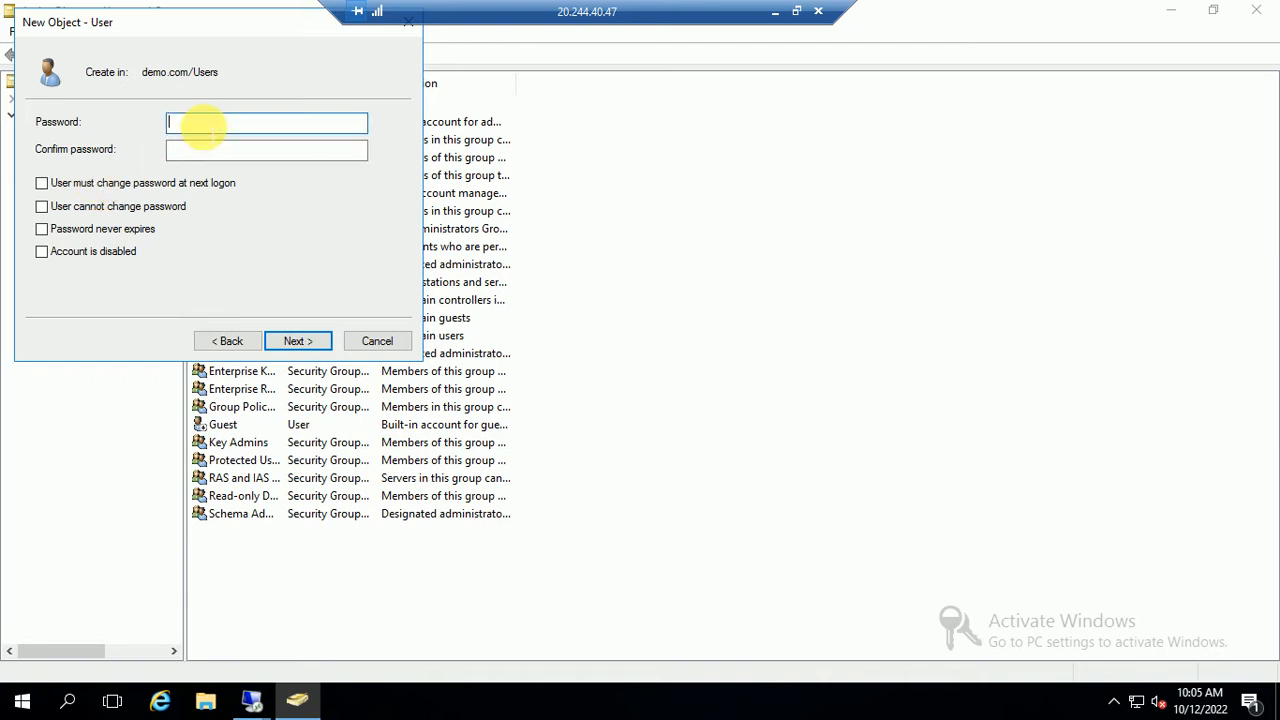
pyautogui.write('••')
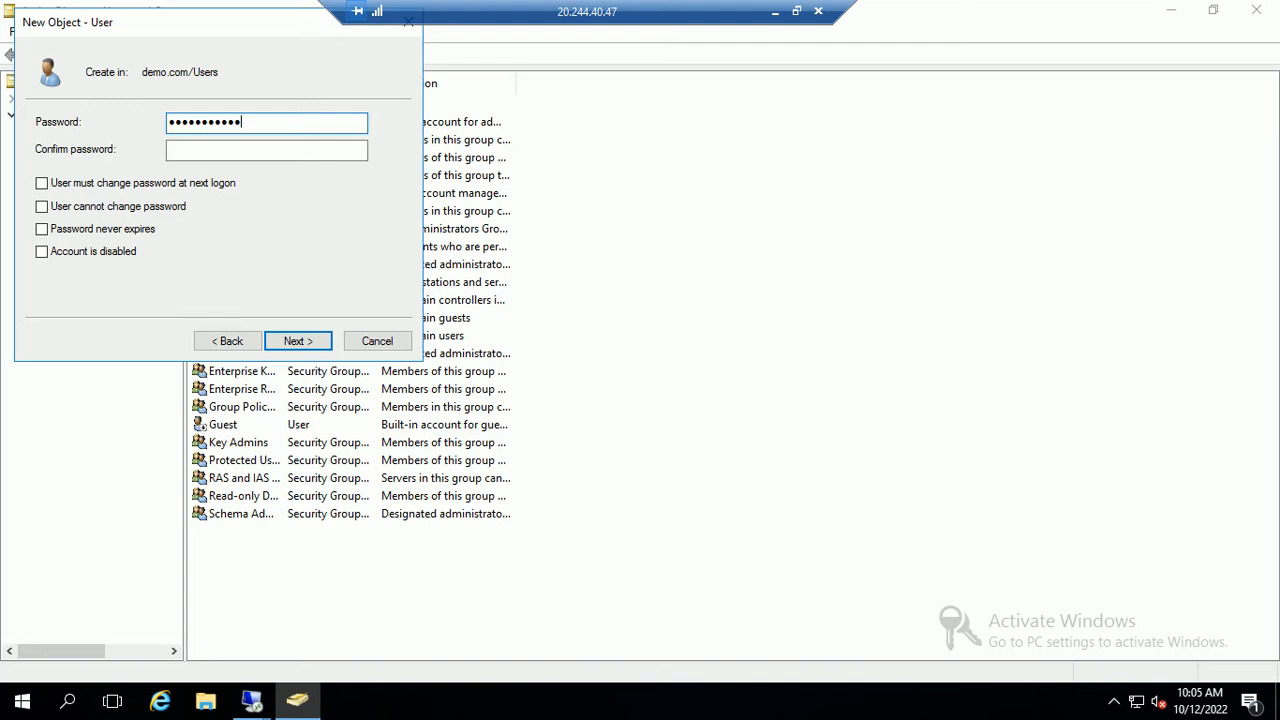
pyautogui.press('Tab')
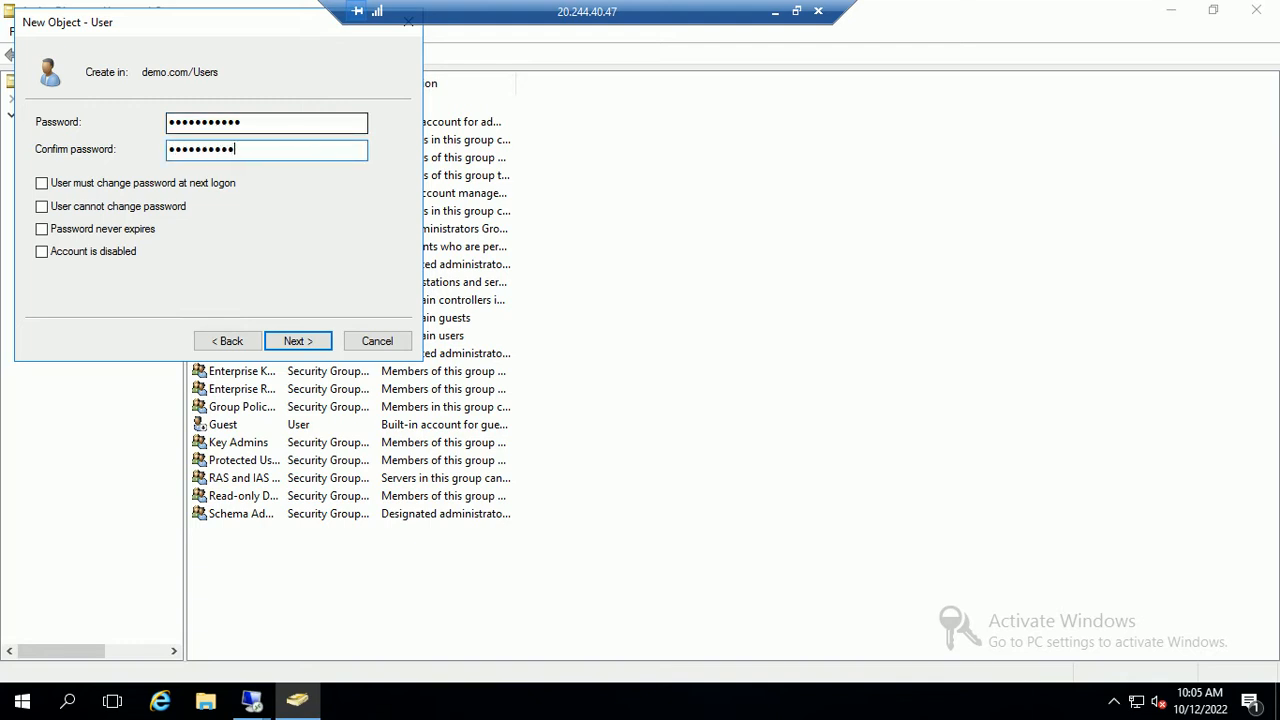
pyautogui.click(294, 340)
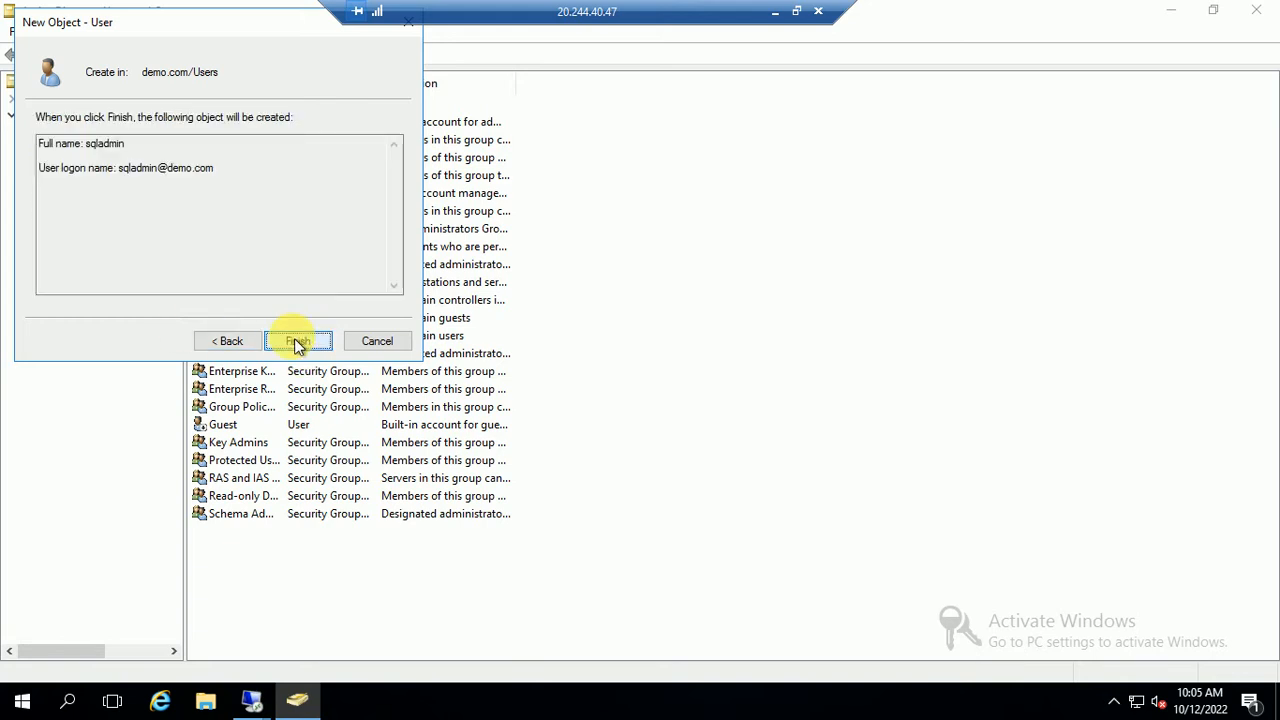
# Finish creating sqladmin and view its Member Of properties
pyautogui.click(298, 341)
pyautogui.rightClick(248, 533)
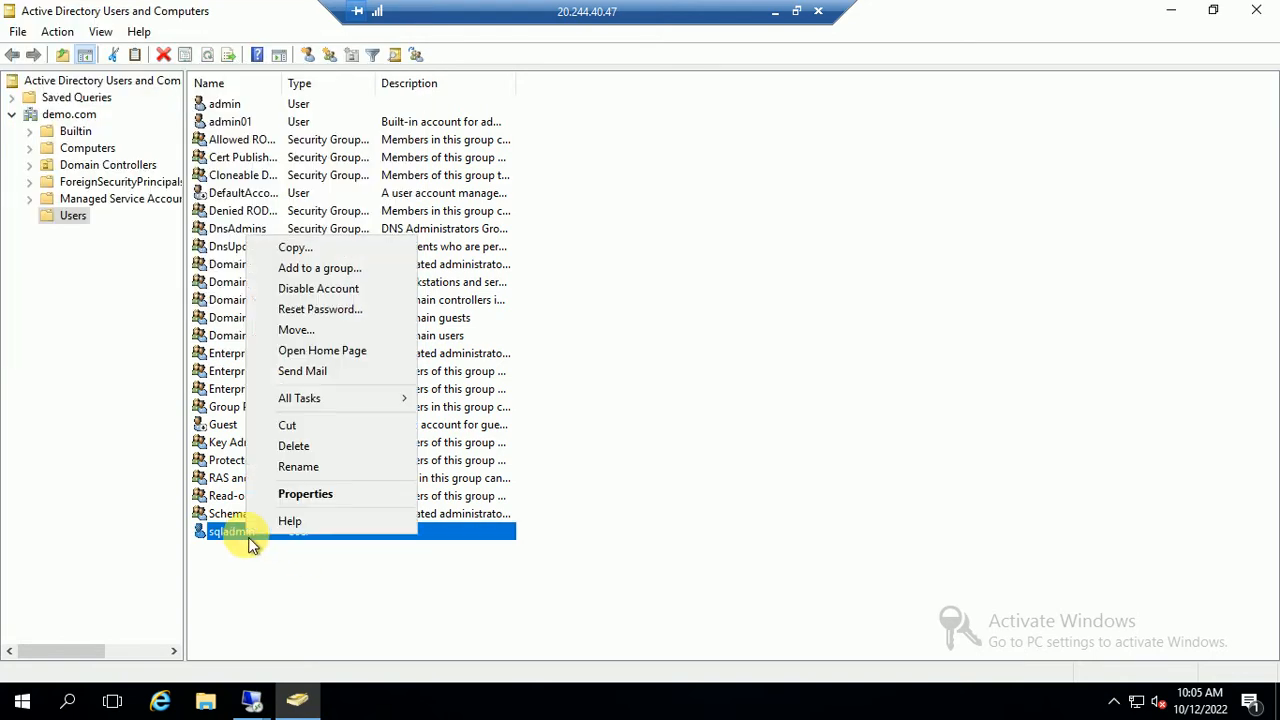
pyautogui.click(309, 506)
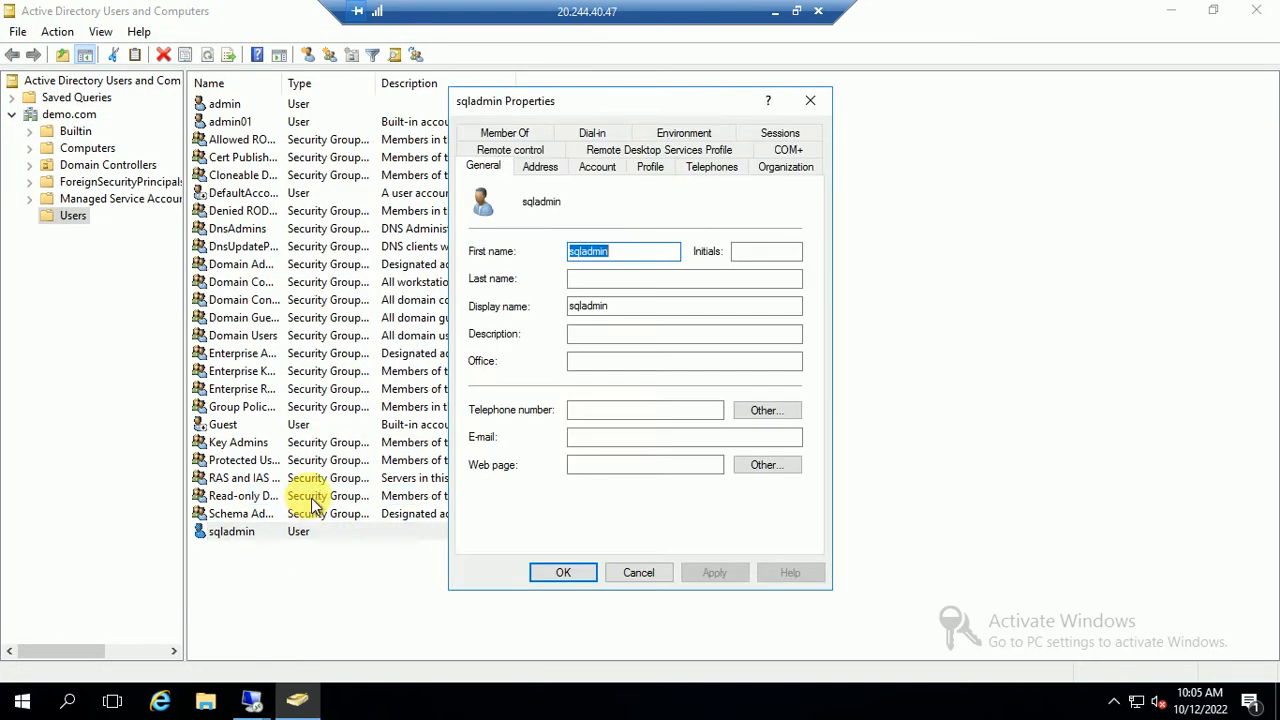
pyautogui.click(523, 134)
# Add sqladmin to the Administrators and Domain Admins groups and apply the change
pyautogui.click(502, 392)
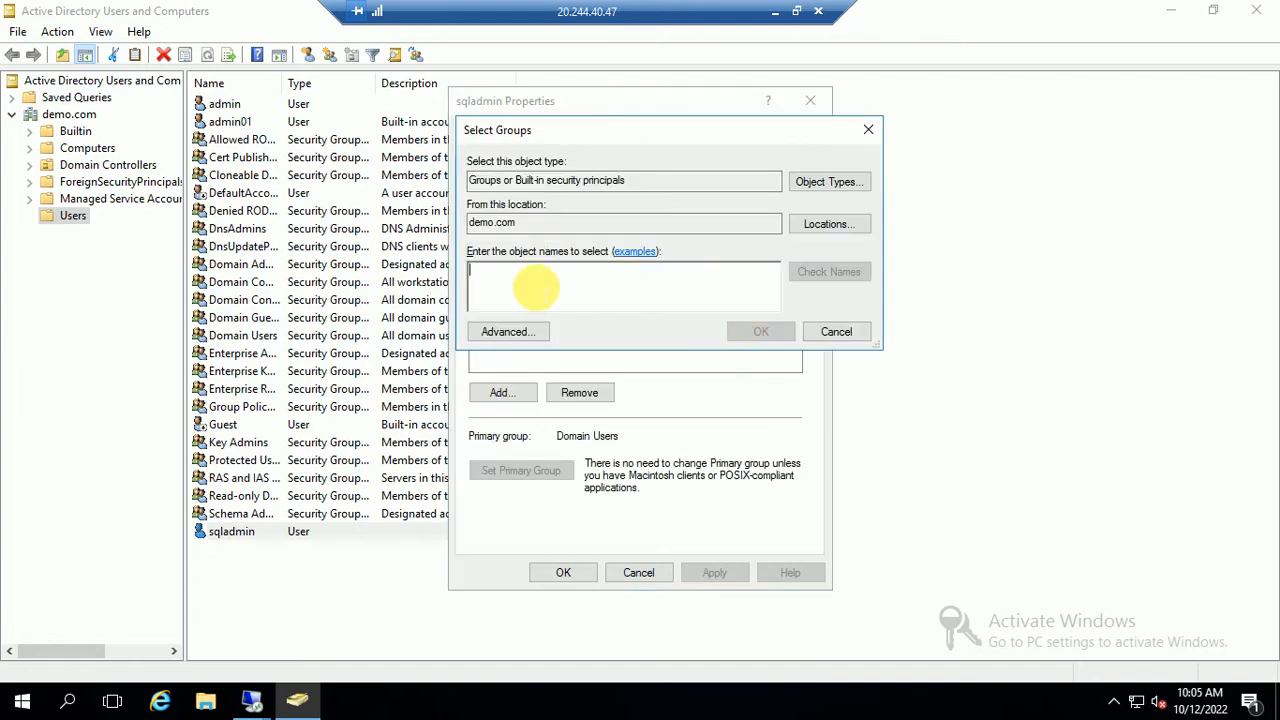
pyautogui.click(508, 331)
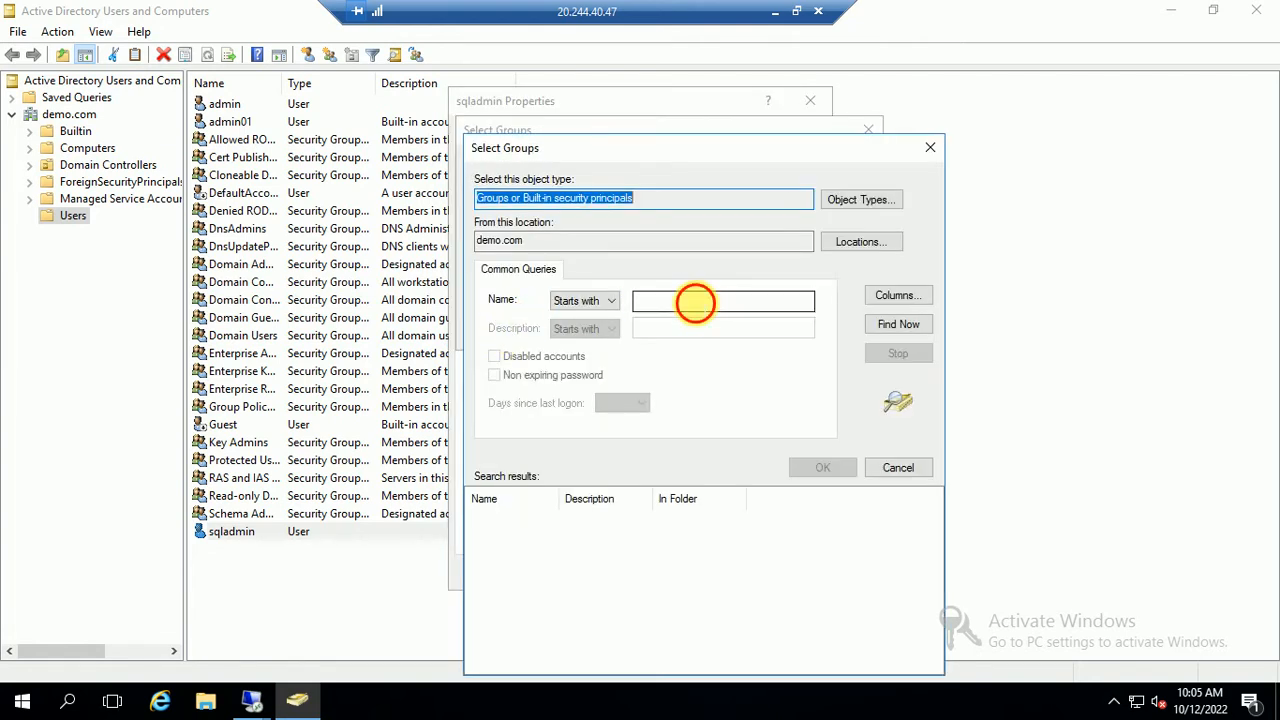
pyautogui.click(777, 302)
pyautogui.write('ad')
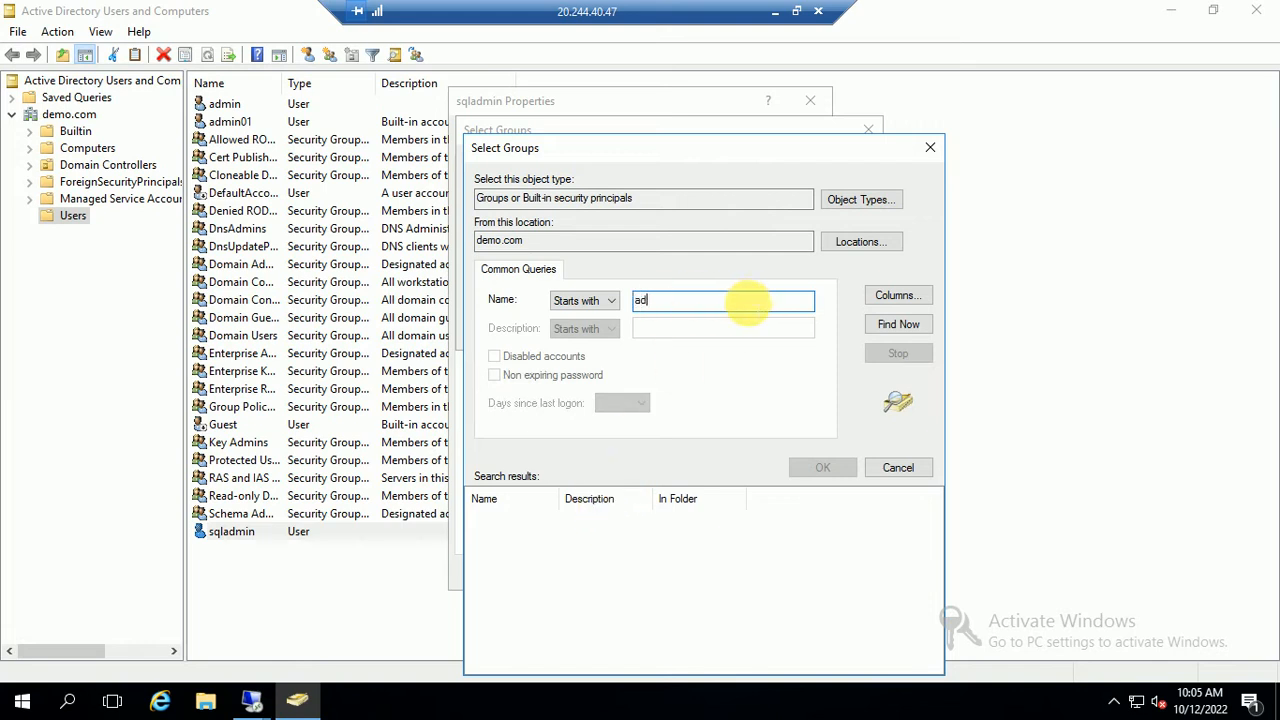
pyautogui.click(893, 467)
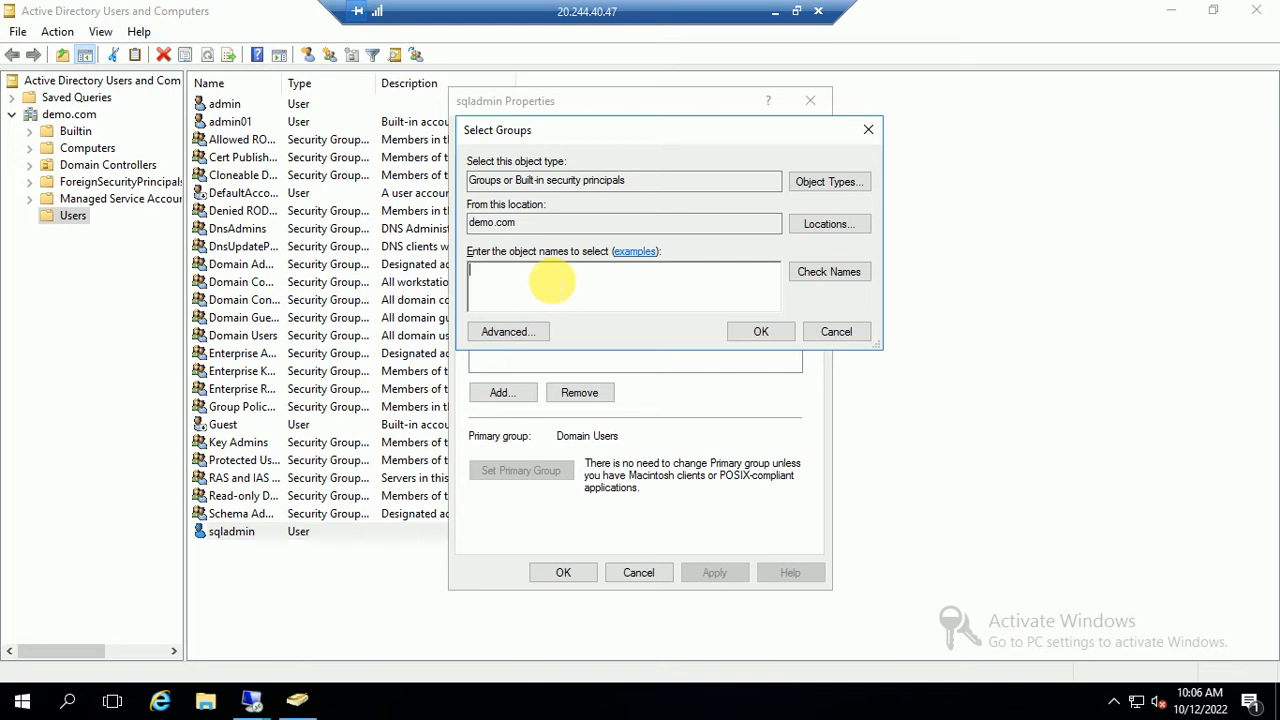
pyautogui.write('admin')
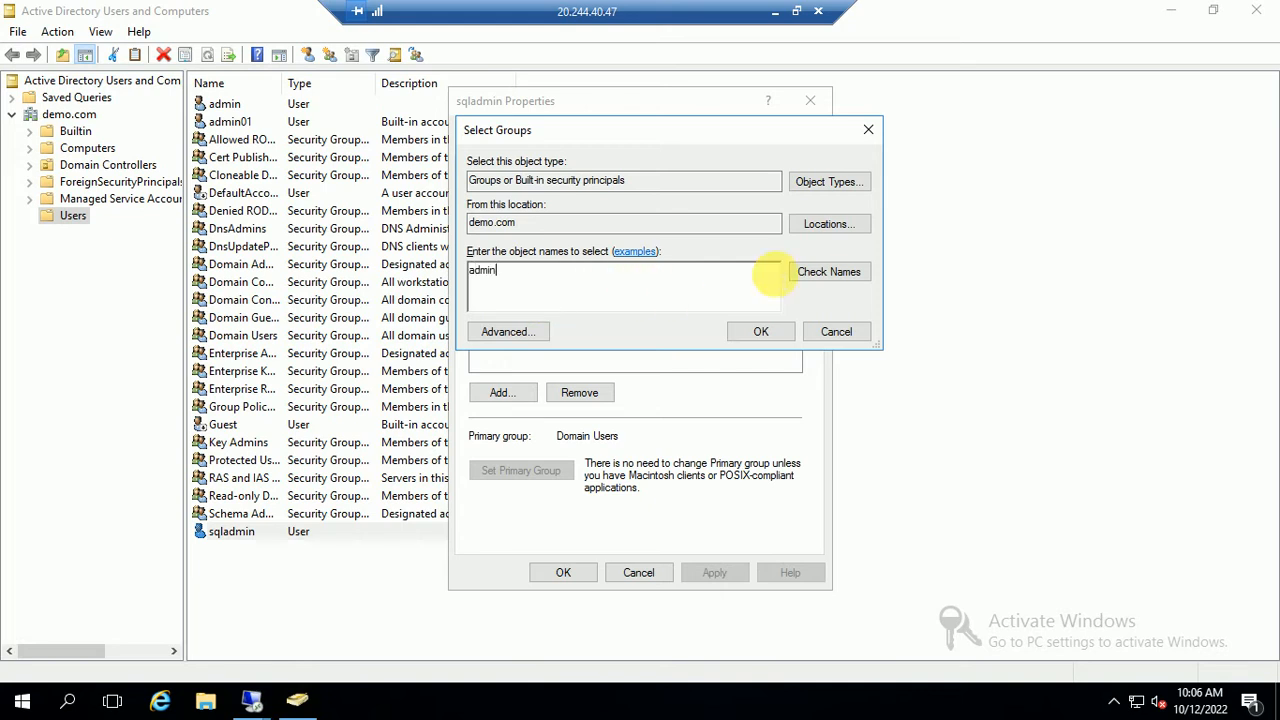
pyautogui.click(810, 276)
pyautogui.write('domain')
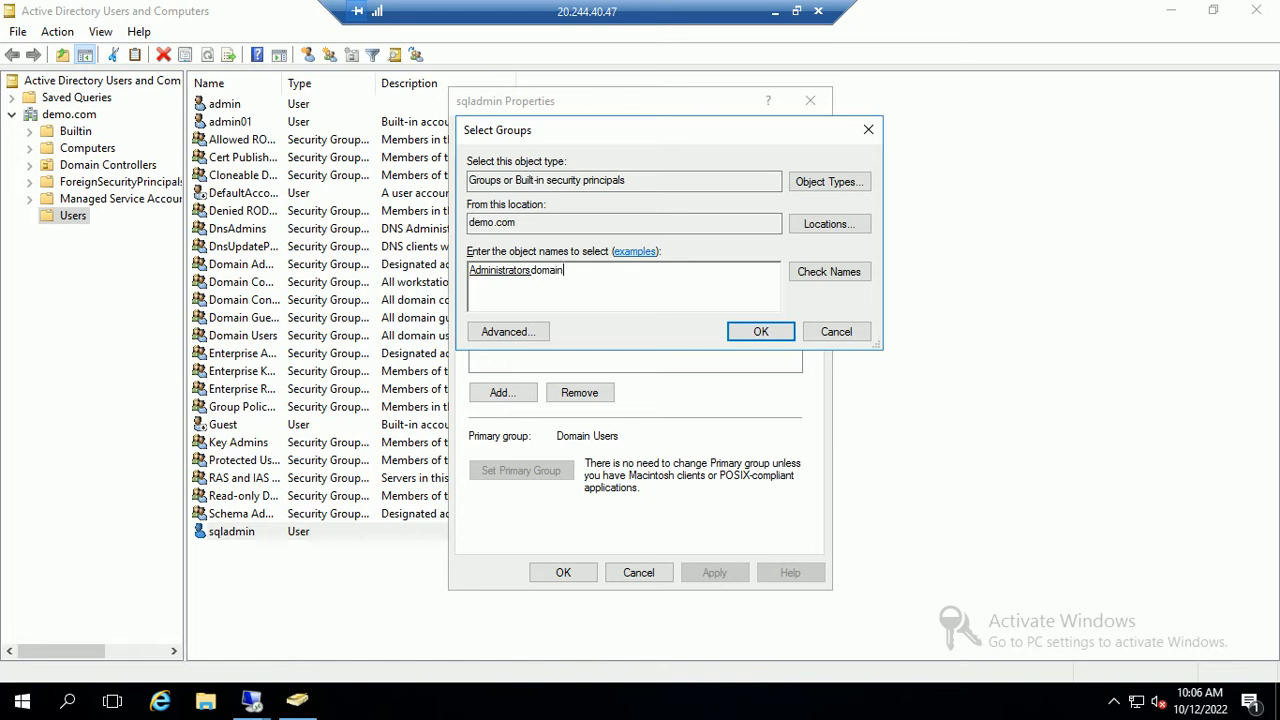
pyautogui.write(' ad')
pyautogui.click(809, 271)
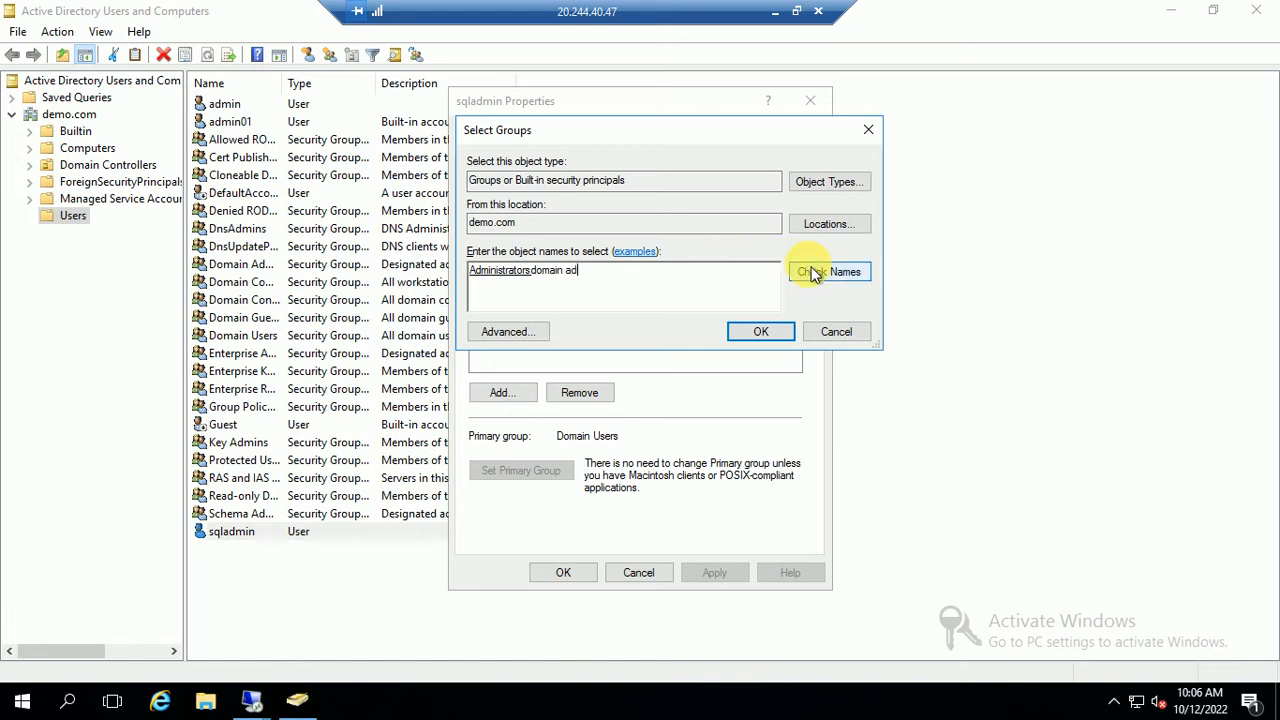
pyautogui.click(776, 331)
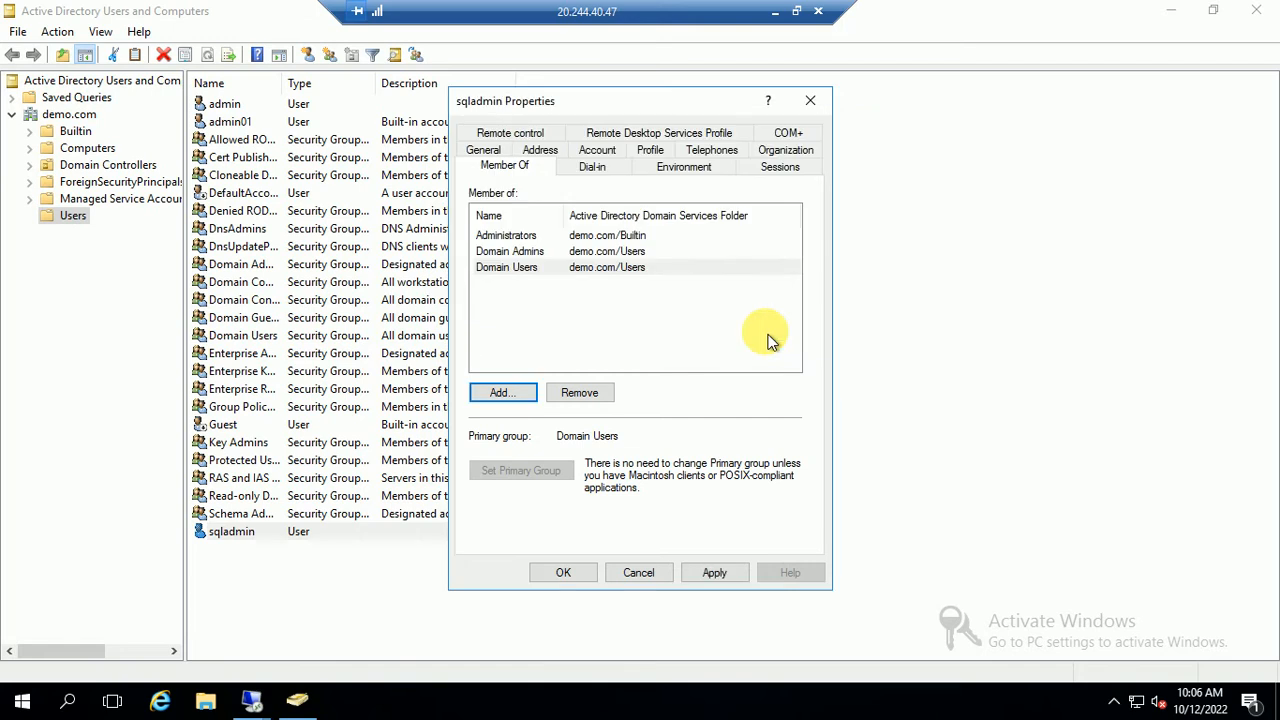
pyautogui.click(714, 573)
pyautogui.click(592, 577)
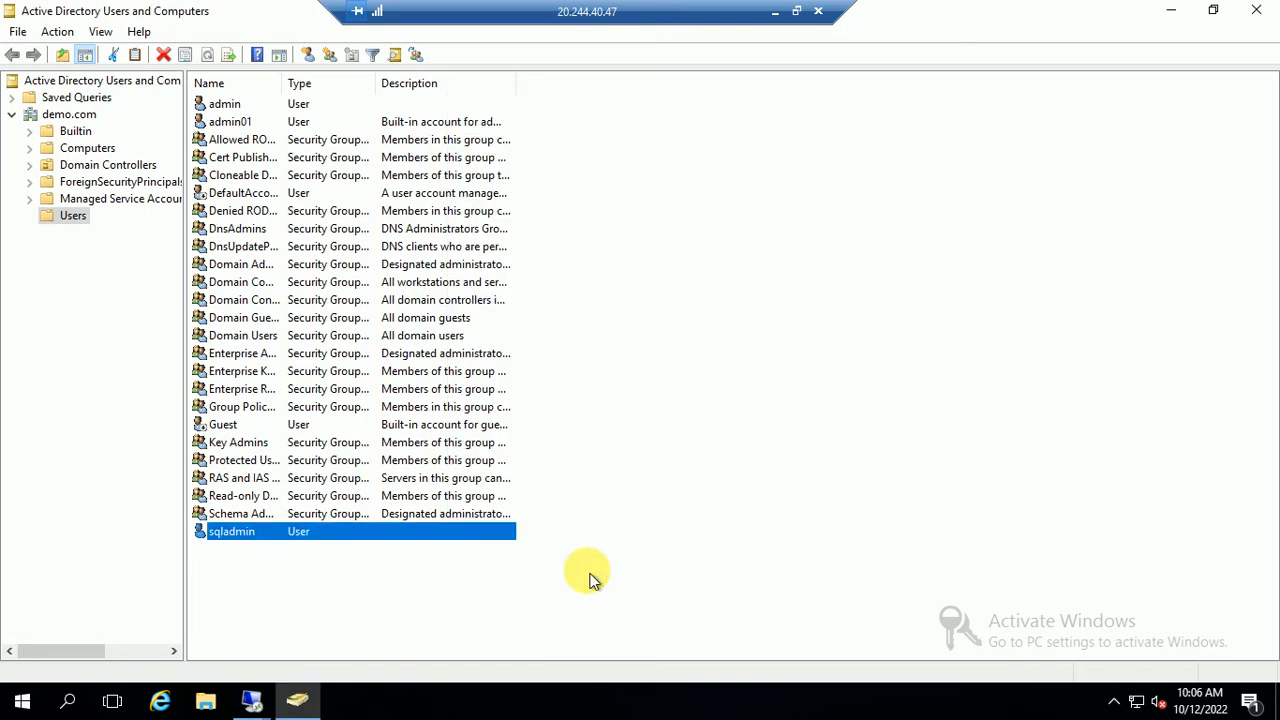
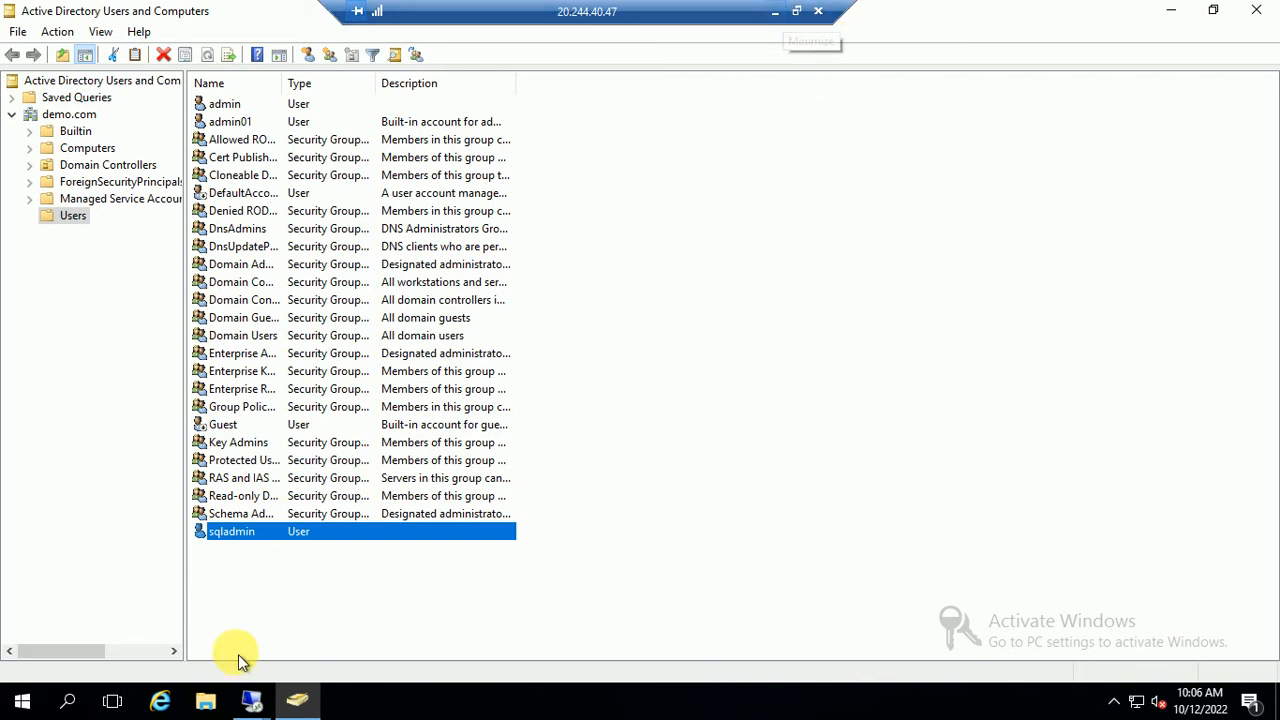
# Switch to the 10.0.0.5 remote session and close Failover Cluster Manager
pyautogui.click(251, 699)
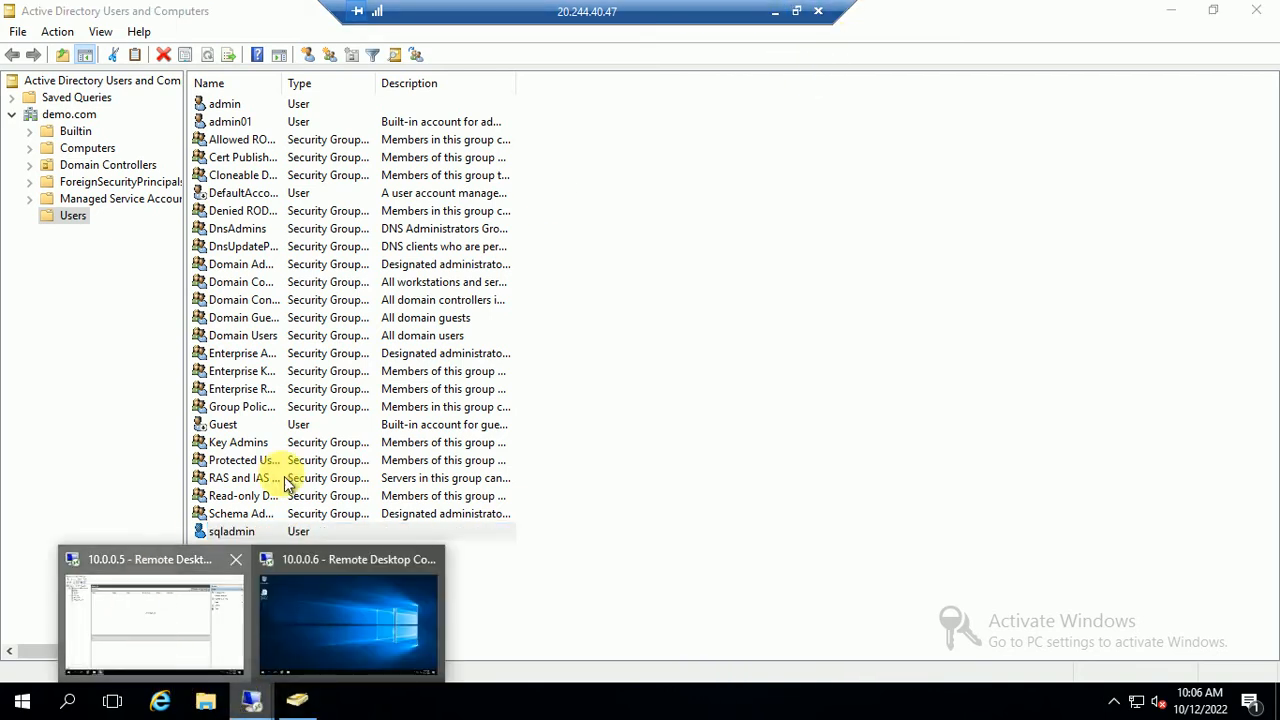
pyautogui.click(137, 615)
pyautogui.click(1258, 12)
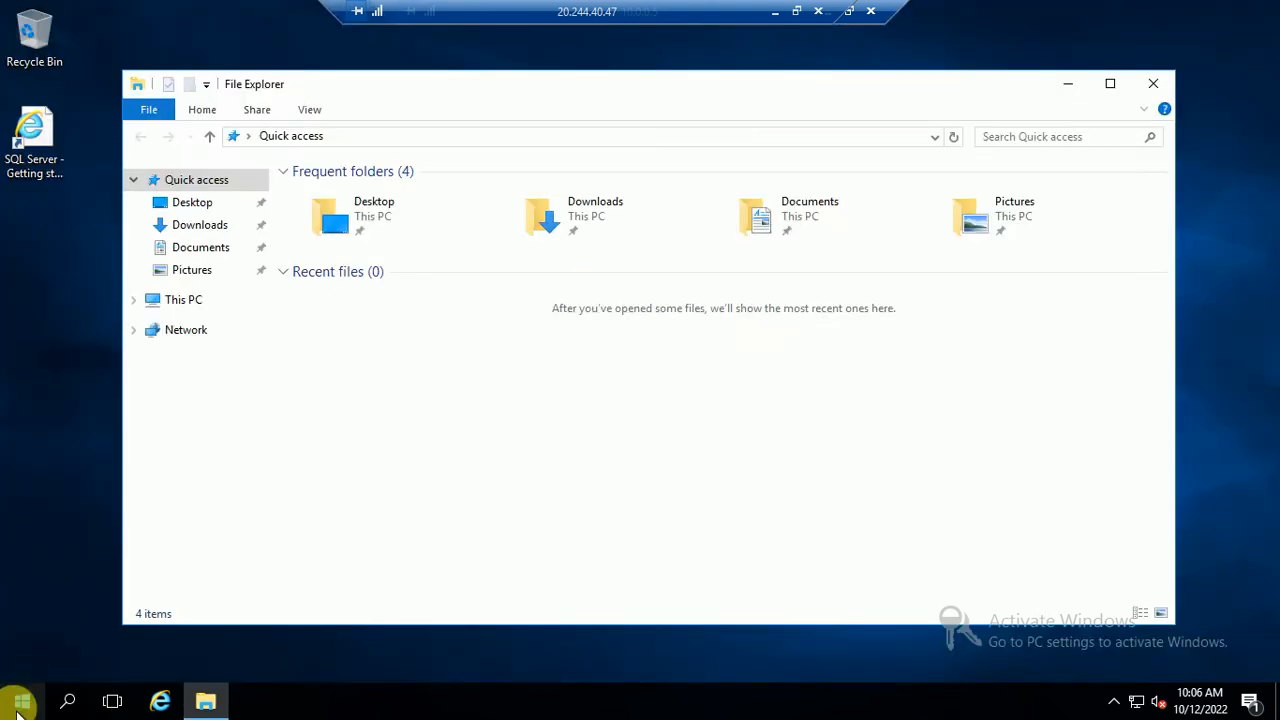
# Search Start for 'conf' and launch SQL Server 2016 Configuration Manager as administrator
pyautogui.click(20, 704)
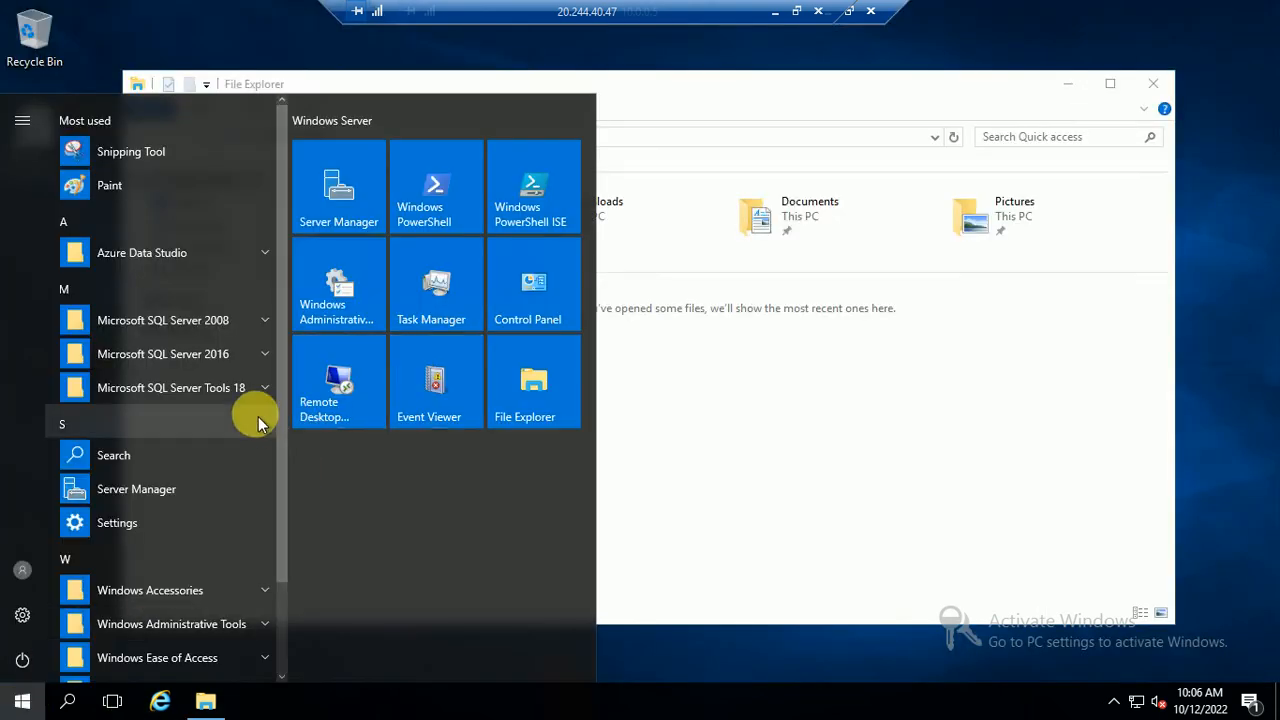
pyautogui.write('con')
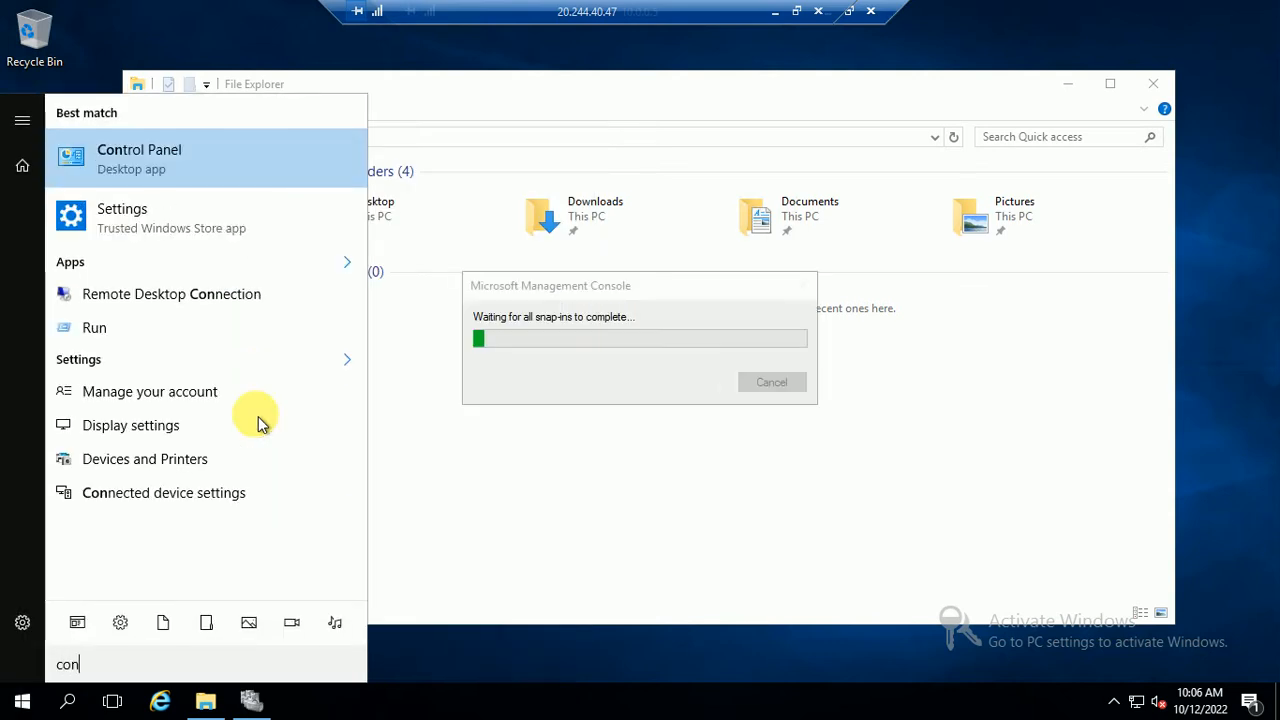
pyautogui.press('BackSpace')
pyautogui.press('BackSpace')
pyautogui.press('BackSpace')
pyautogui.write('sq')
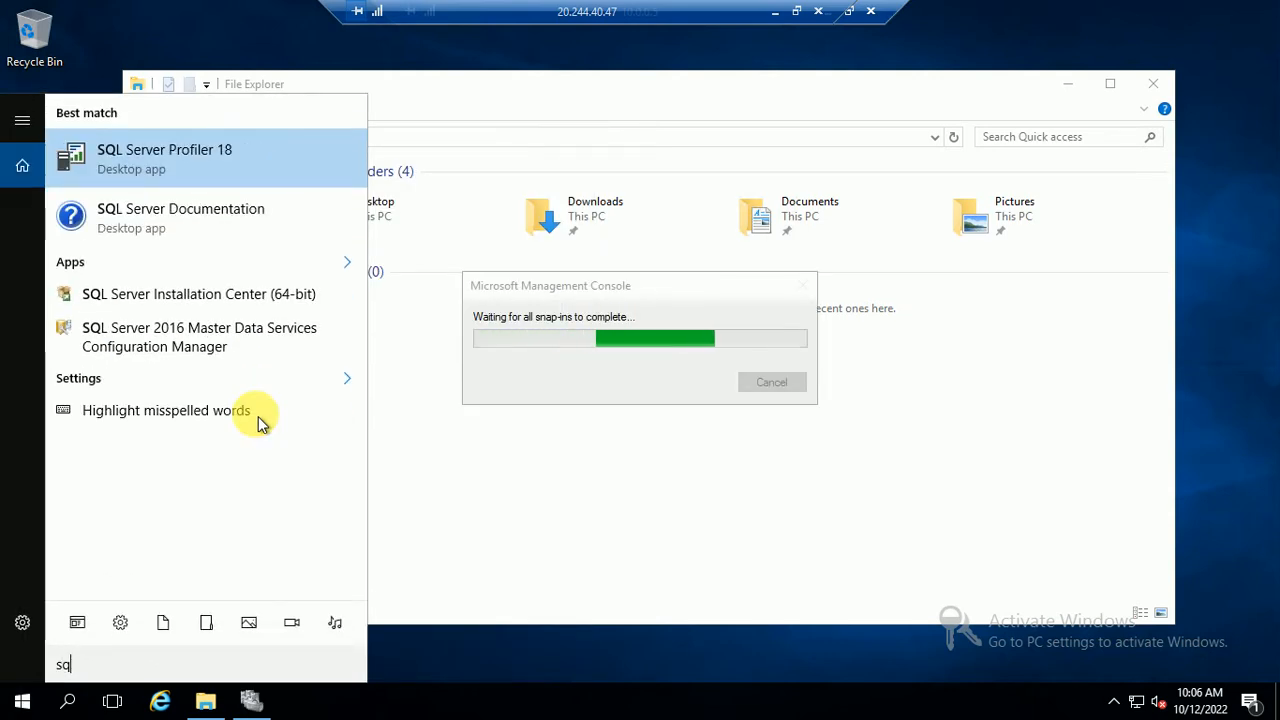
pyautogui.press('BackSpace')
pyautogui.press('BackSpace')
pyautogui.write('con')
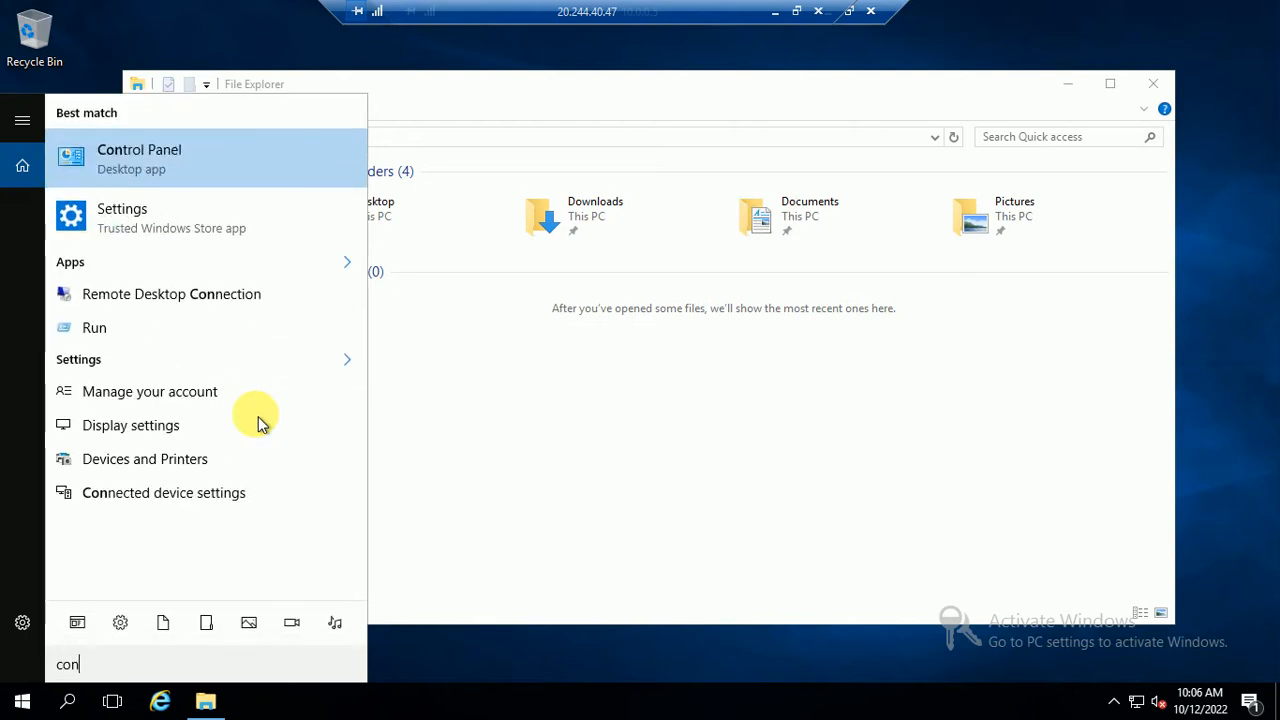
pyautogui.write('f')
pyautogui.click(275, 372)
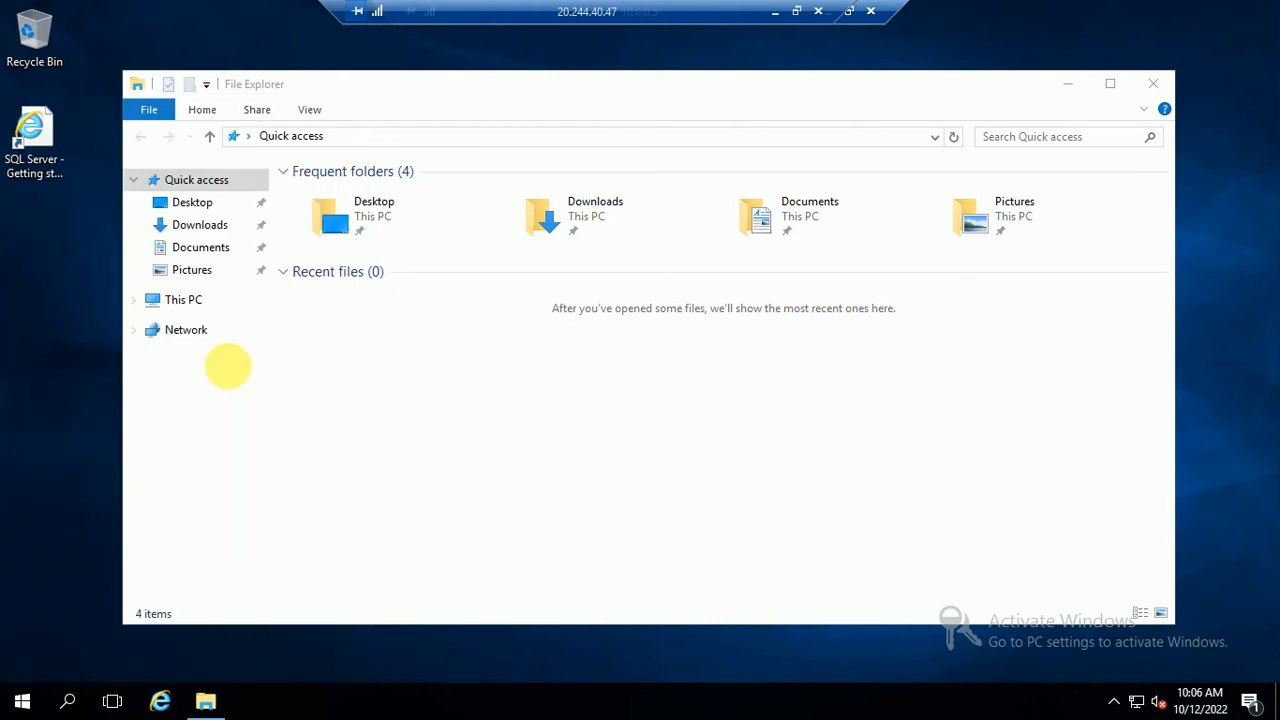
pyautogui.click(535, 487)
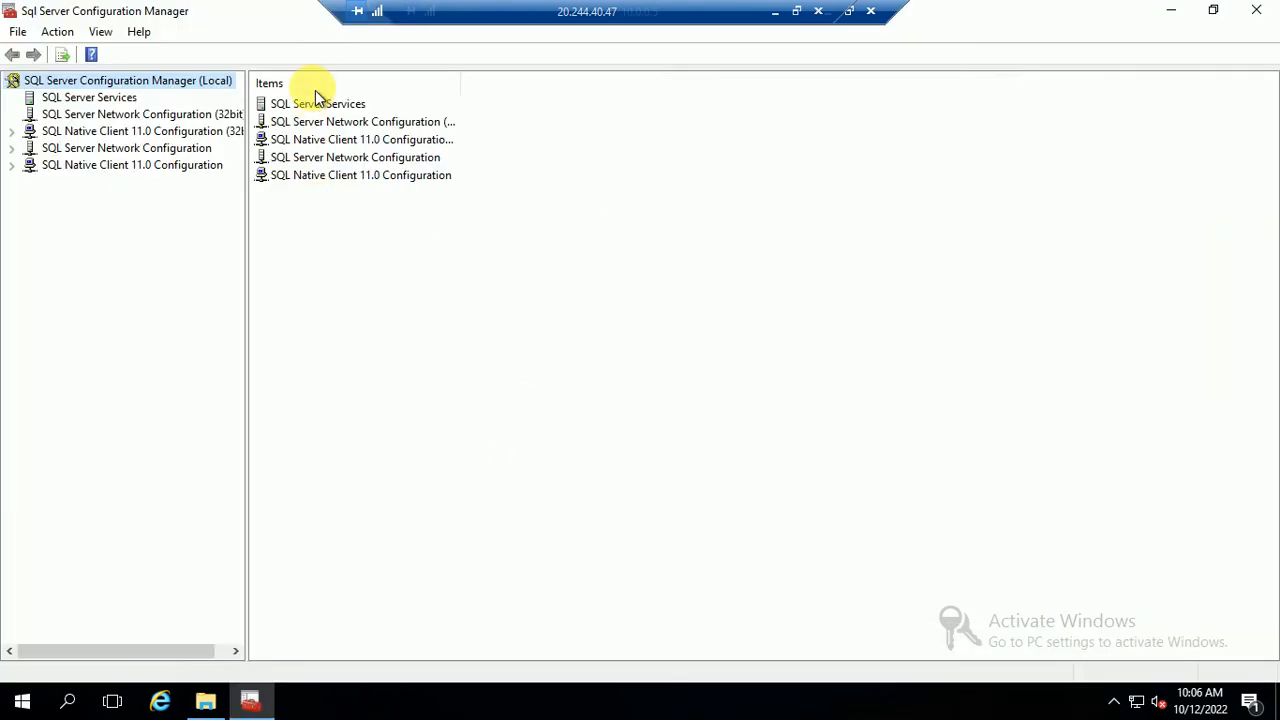
# Open SQL Server (MSSQLSERVER) properties and start an advanced search for a log-on account
pyautogui.doubleClick(306, 104)
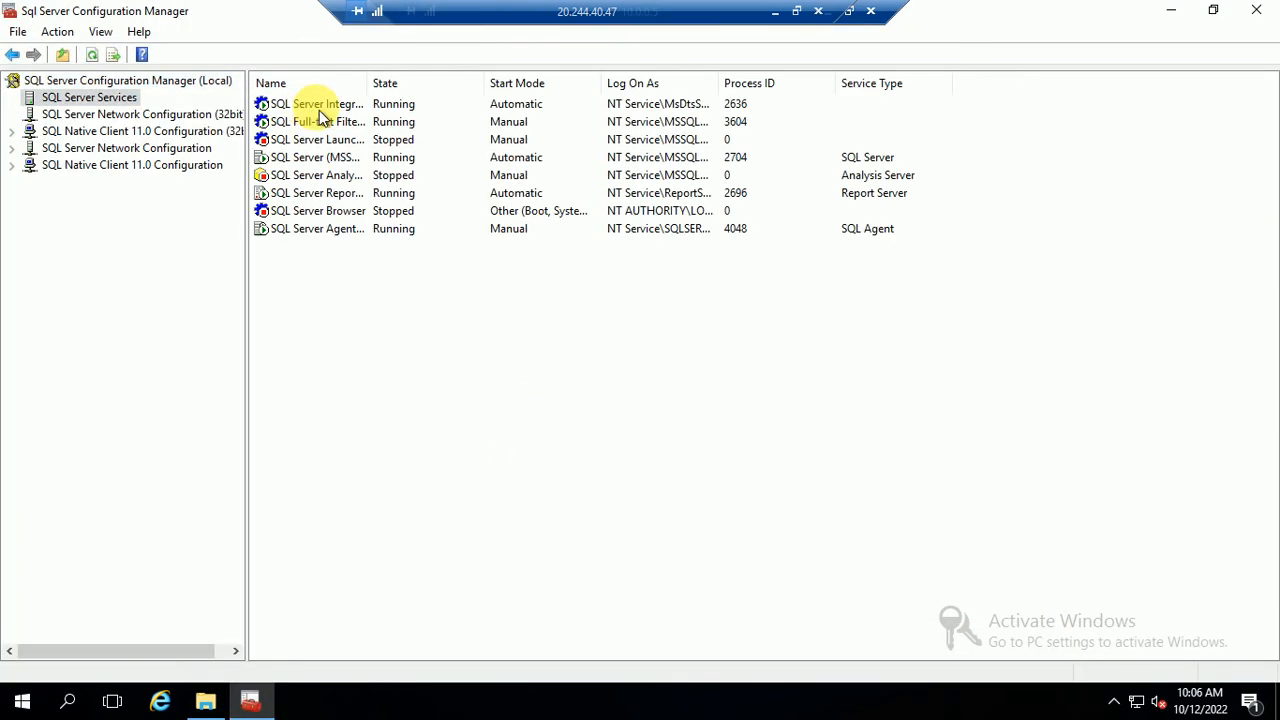
pyautogui.click(310, 160)
pyautogui.rightClick(310, 160)
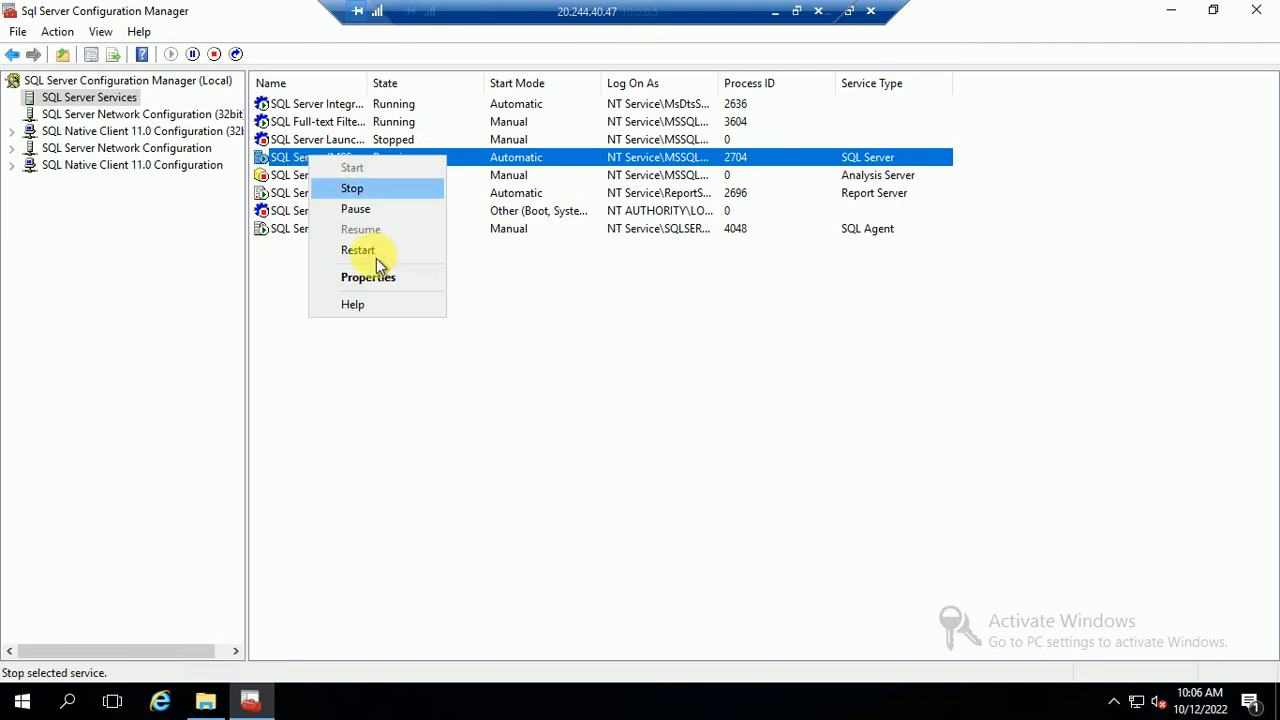
pyautogui.click(377, 278)
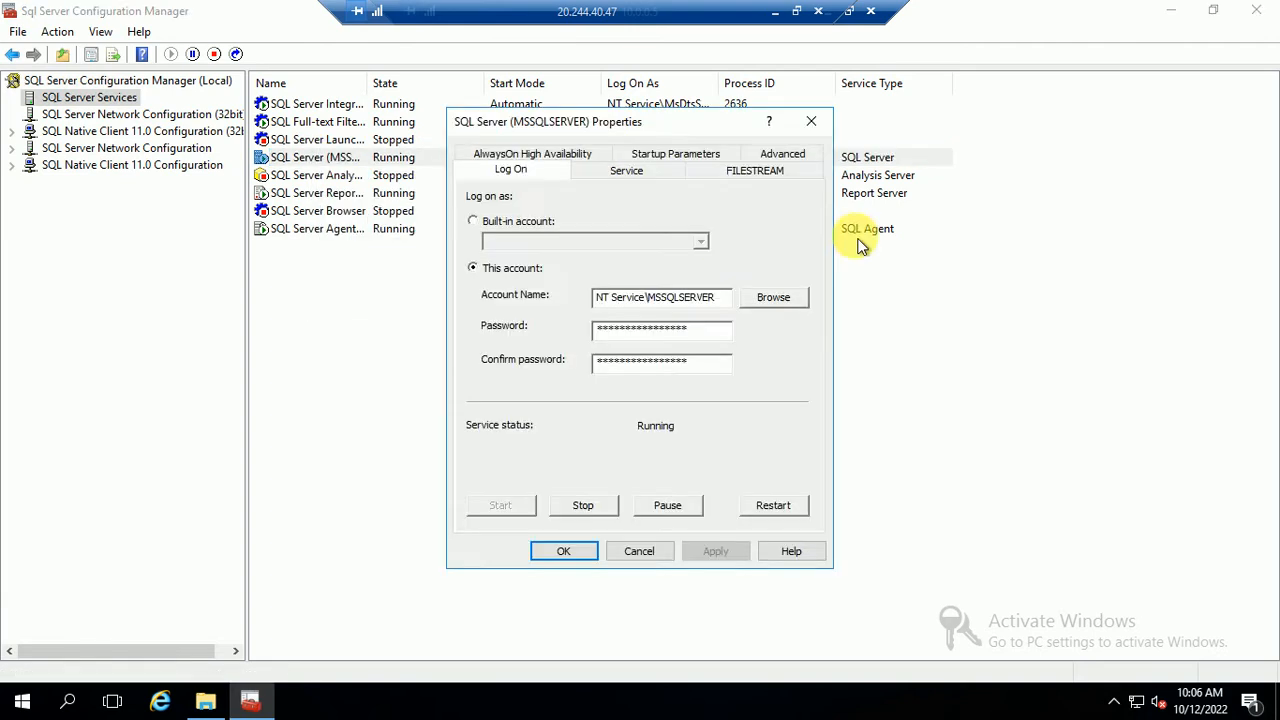
pyautogui.click(768, 300)
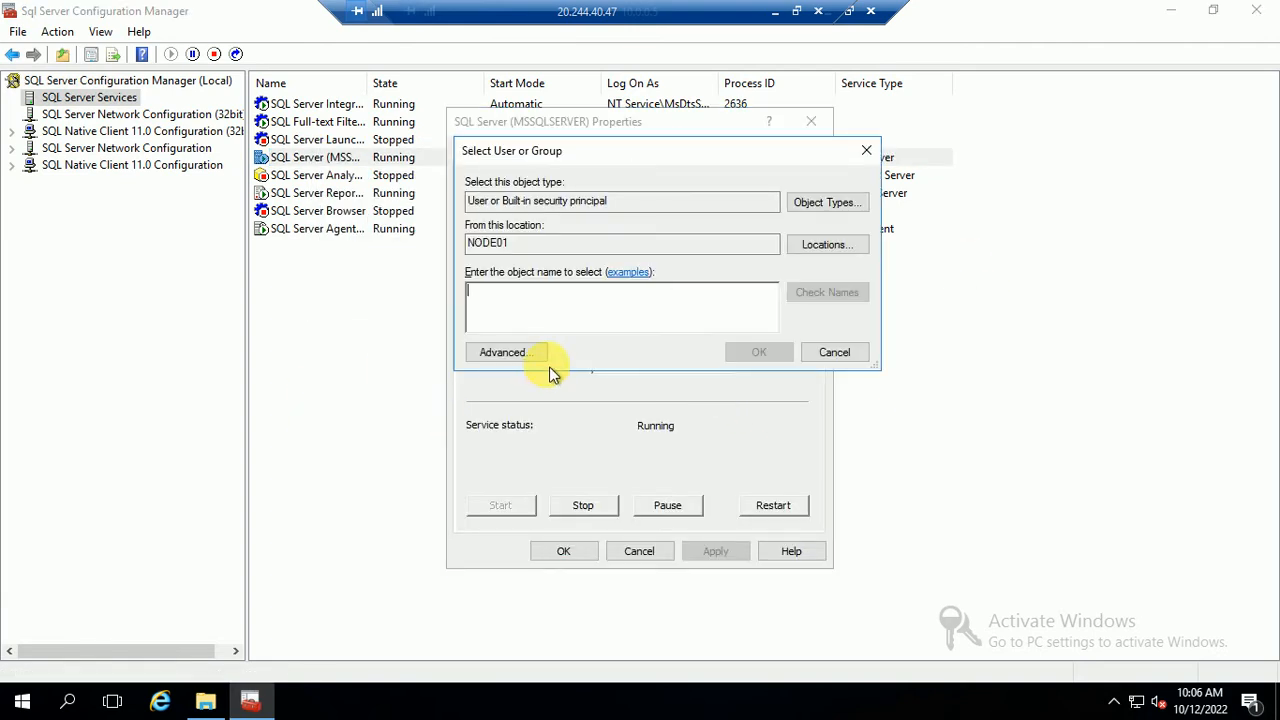
pyautogui.click(503, 351)
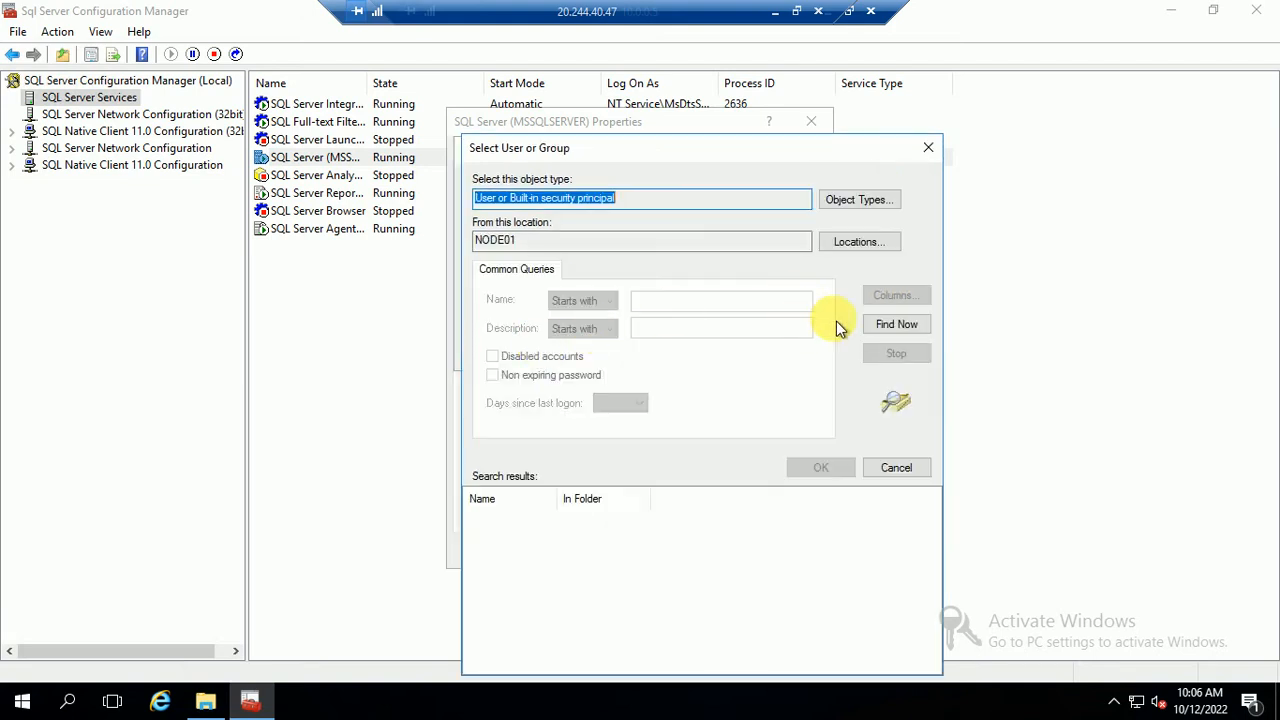
# Search the demo.com domain for 'sq' and choose DEMO\sqladmin as the log-on account
pyautogui.click(857, 241)
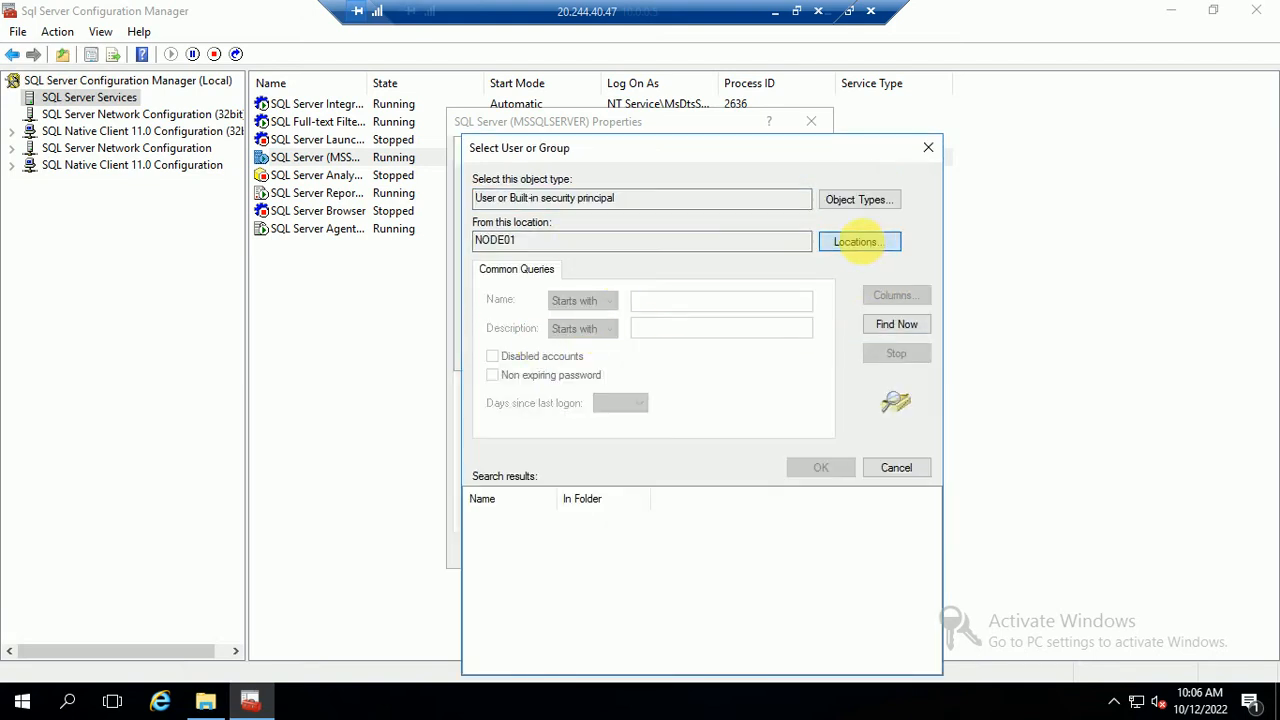
pyautogui.click(555, 287)
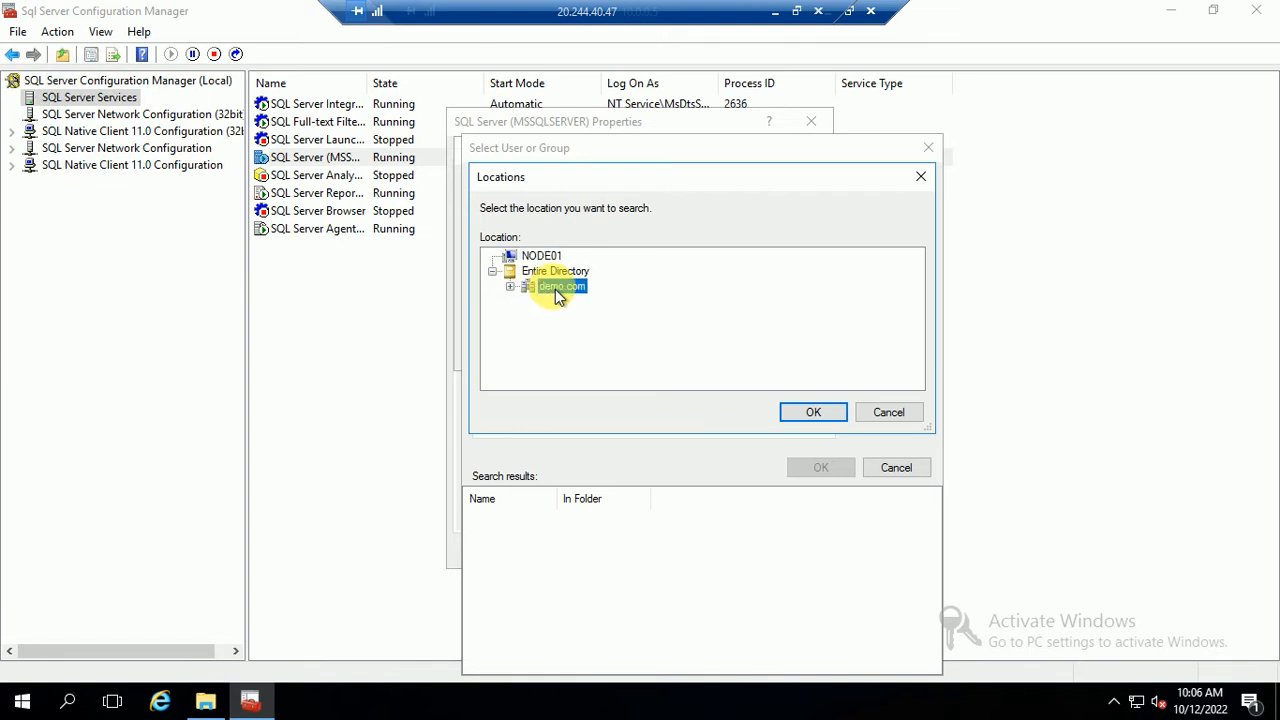
pyautogui.click(795, 410)
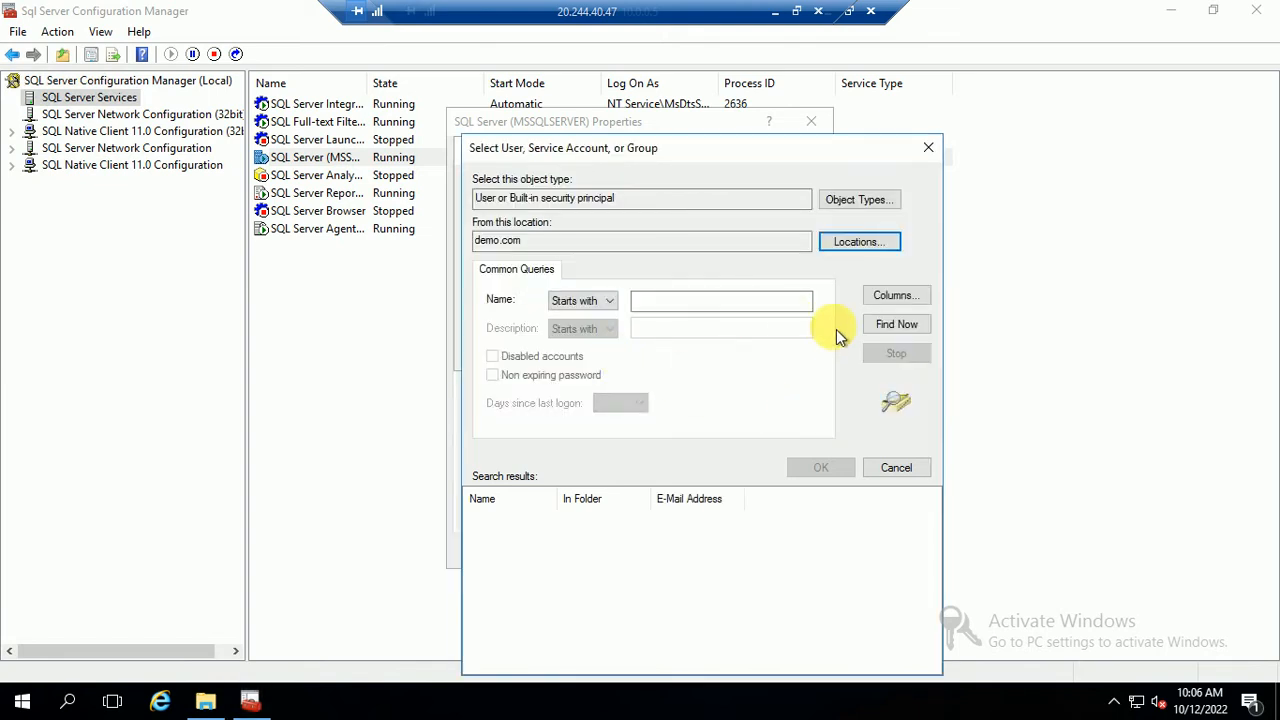
pyautogui.click(667, 305)
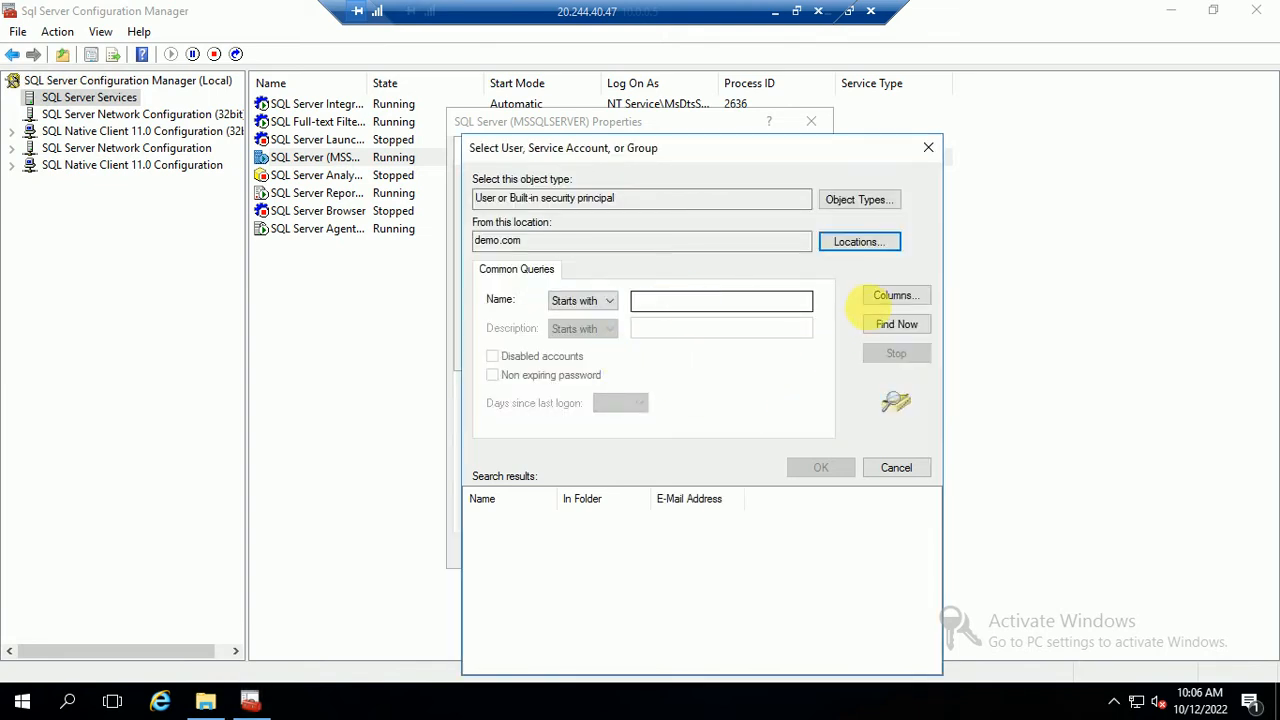
pyautogui.click(886, 326)
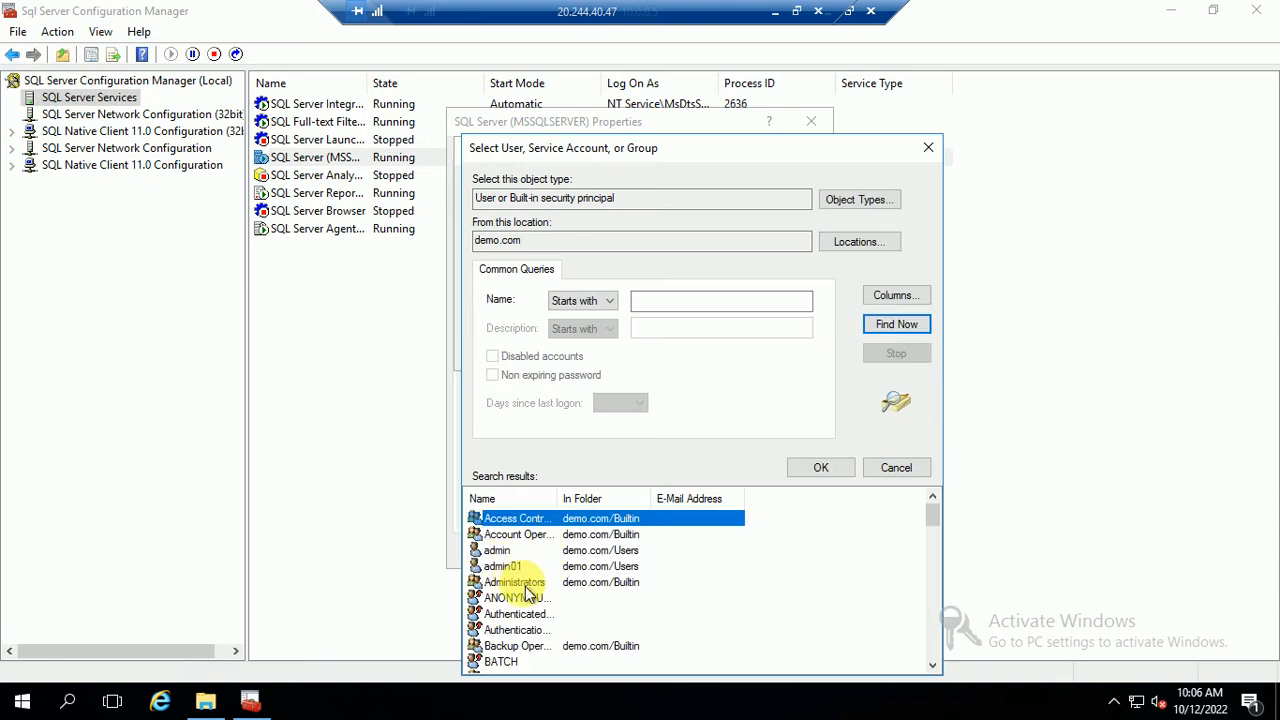
pyautogui.scroll(-5, 530, 640)
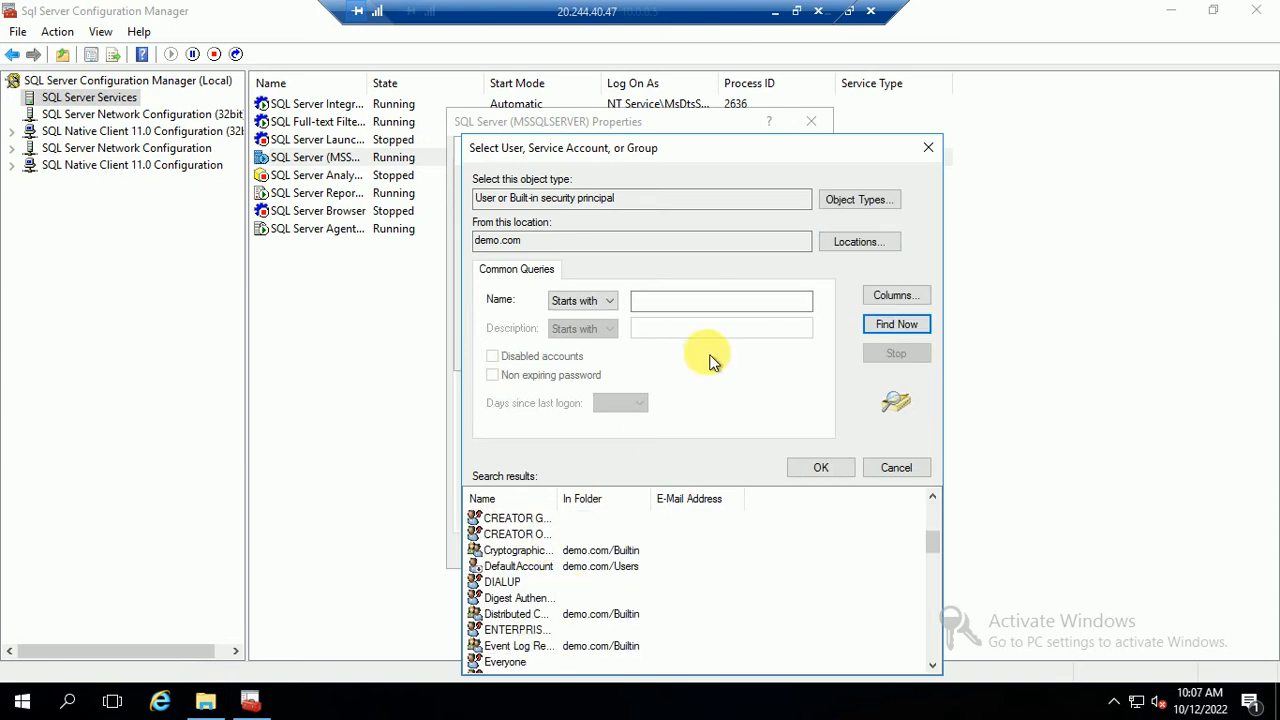
pyautogui.click(671, 300)
pyautogui.write('sql')
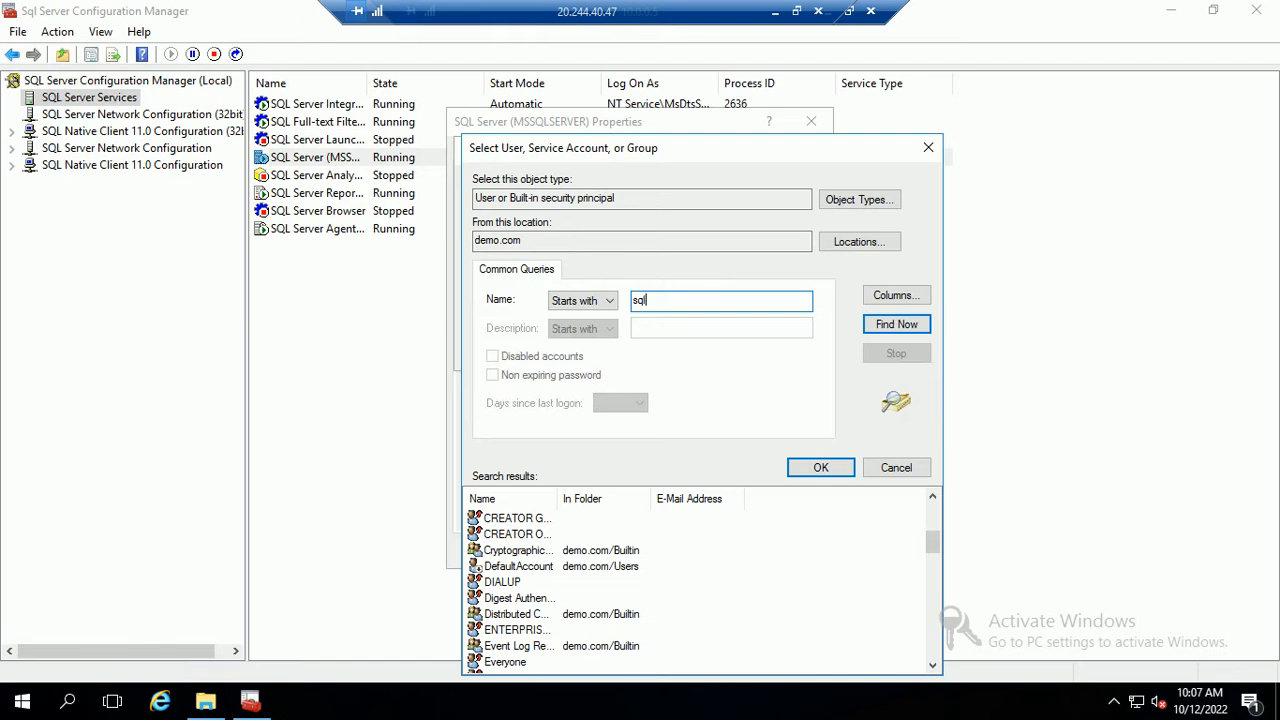
pyautogui.click(897, 324)
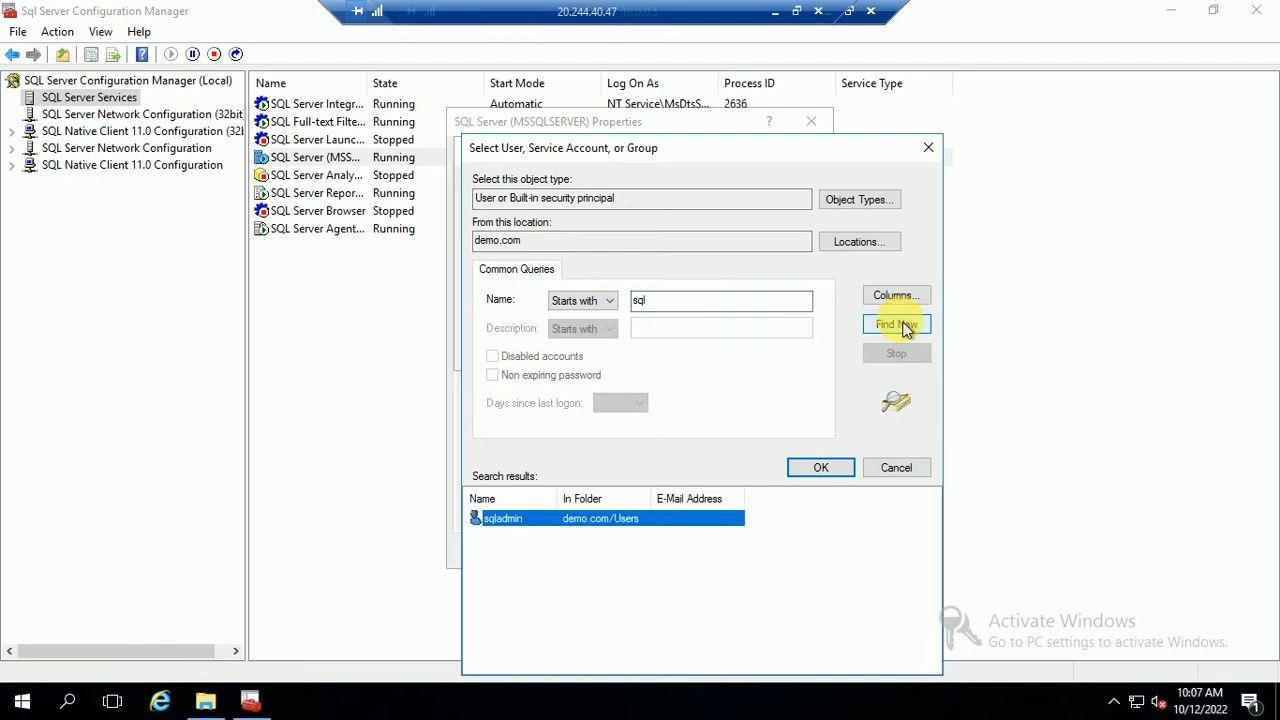
pyautogui.doubleClick(504, 531)
pyautogui.click(745, 354)
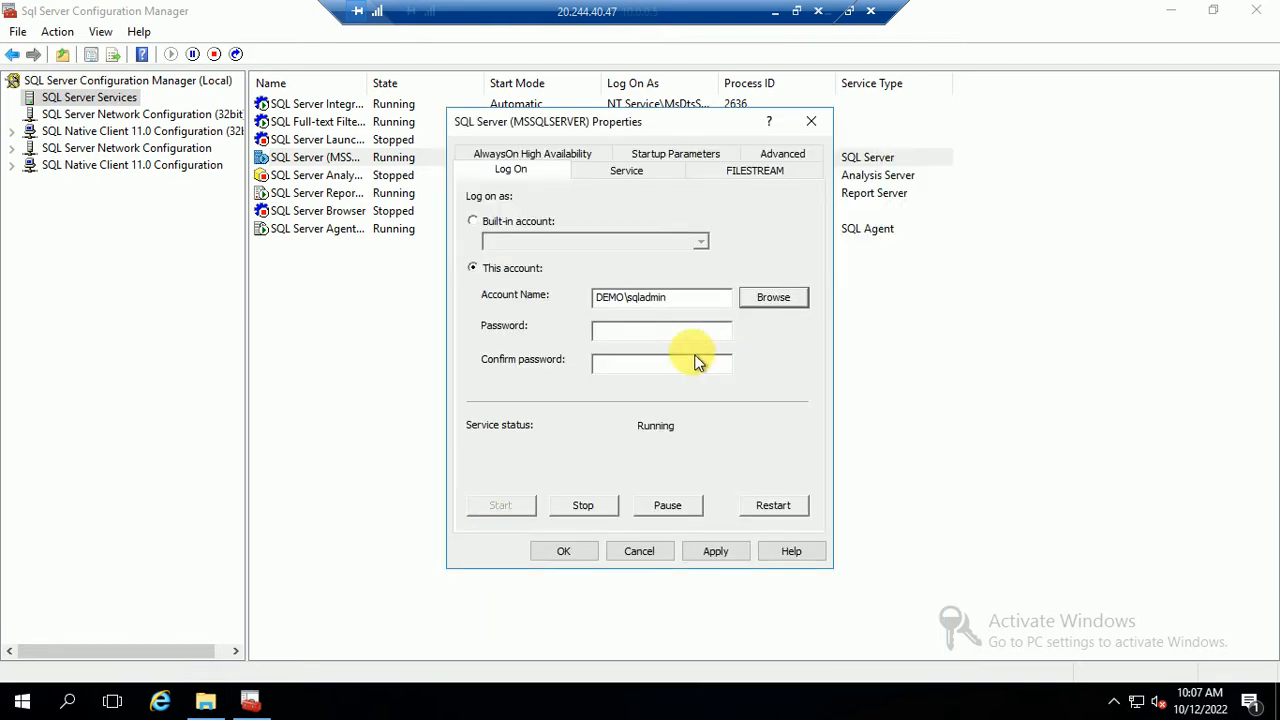
pyautogui.click(648, 330)
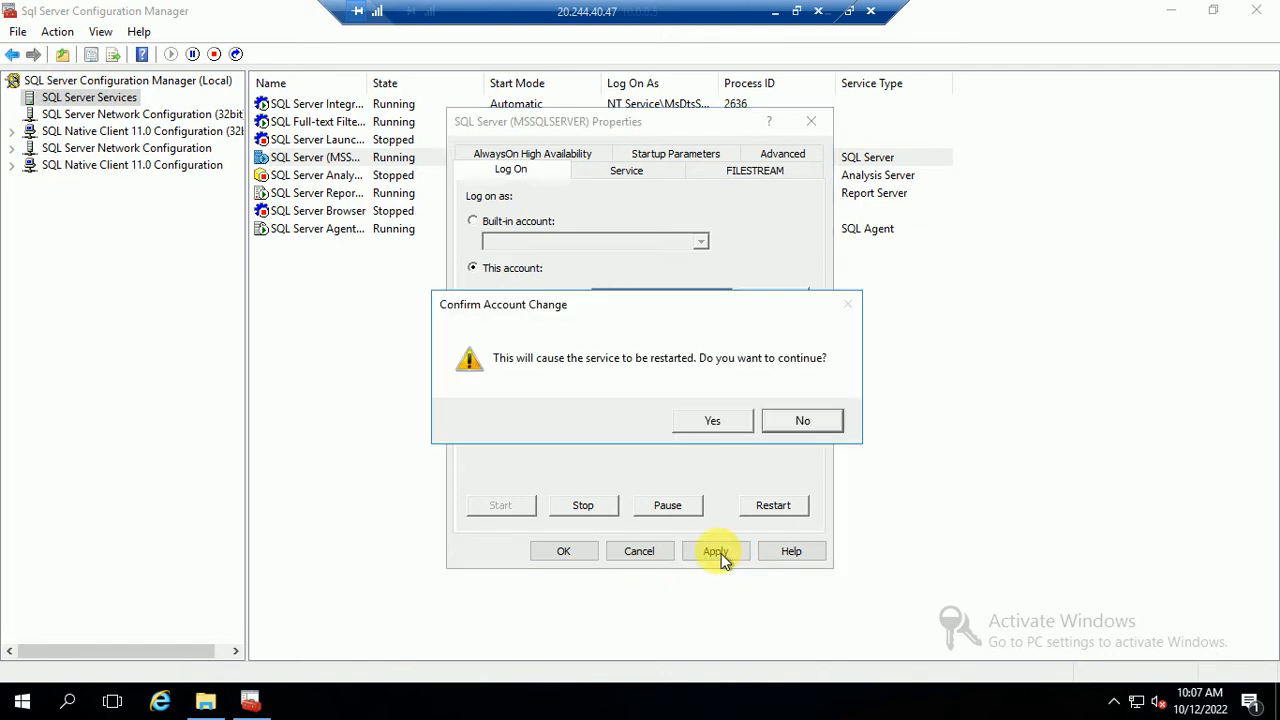
# Confirm the DEMO\sqladmin log-on change and restart the SQL Server (MSSQLSERVER) service
pyautogui.click(710, 421)
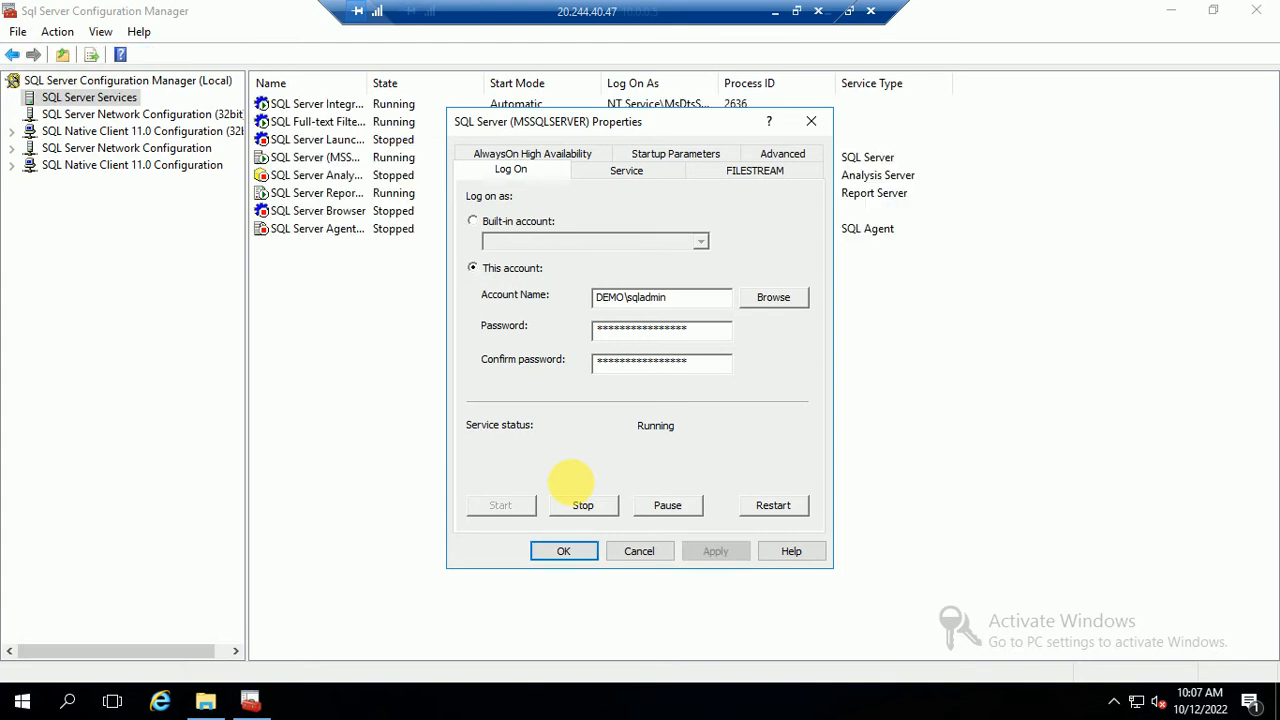
pyautogui.click(563, 551)
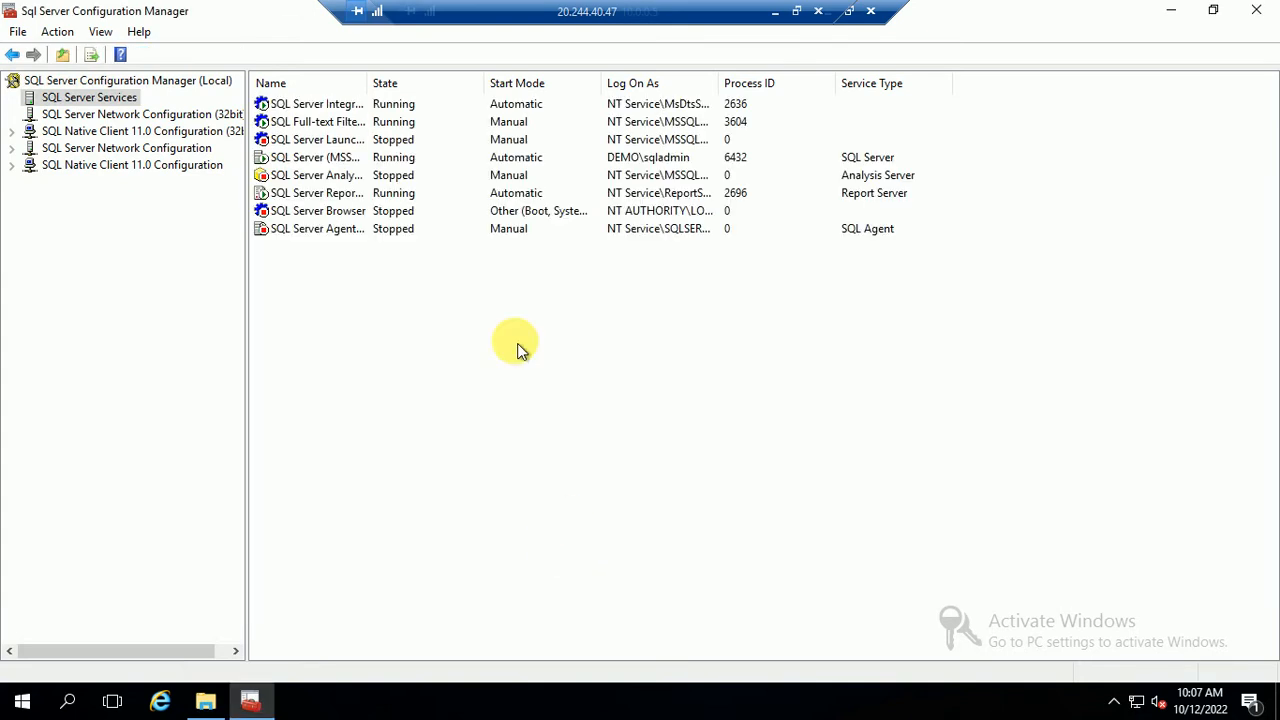
pyautogui.rightClick(328, 162)
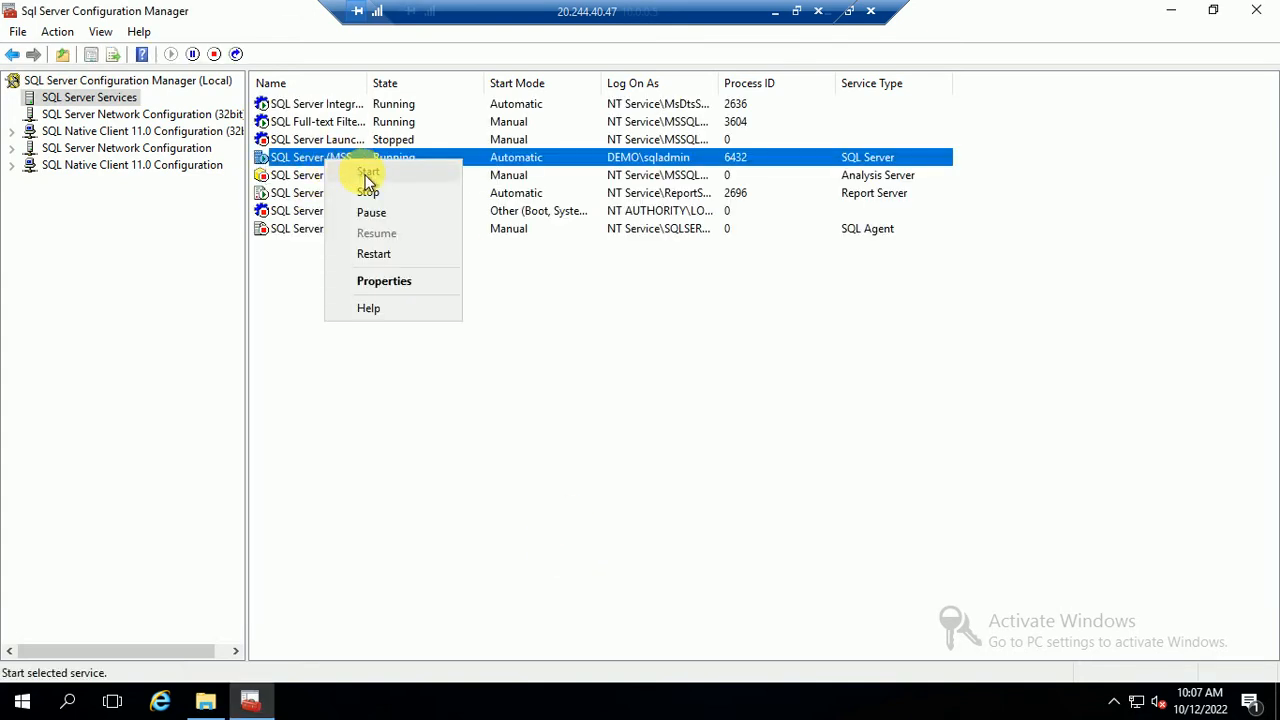
pyautogui.click(382, 262)
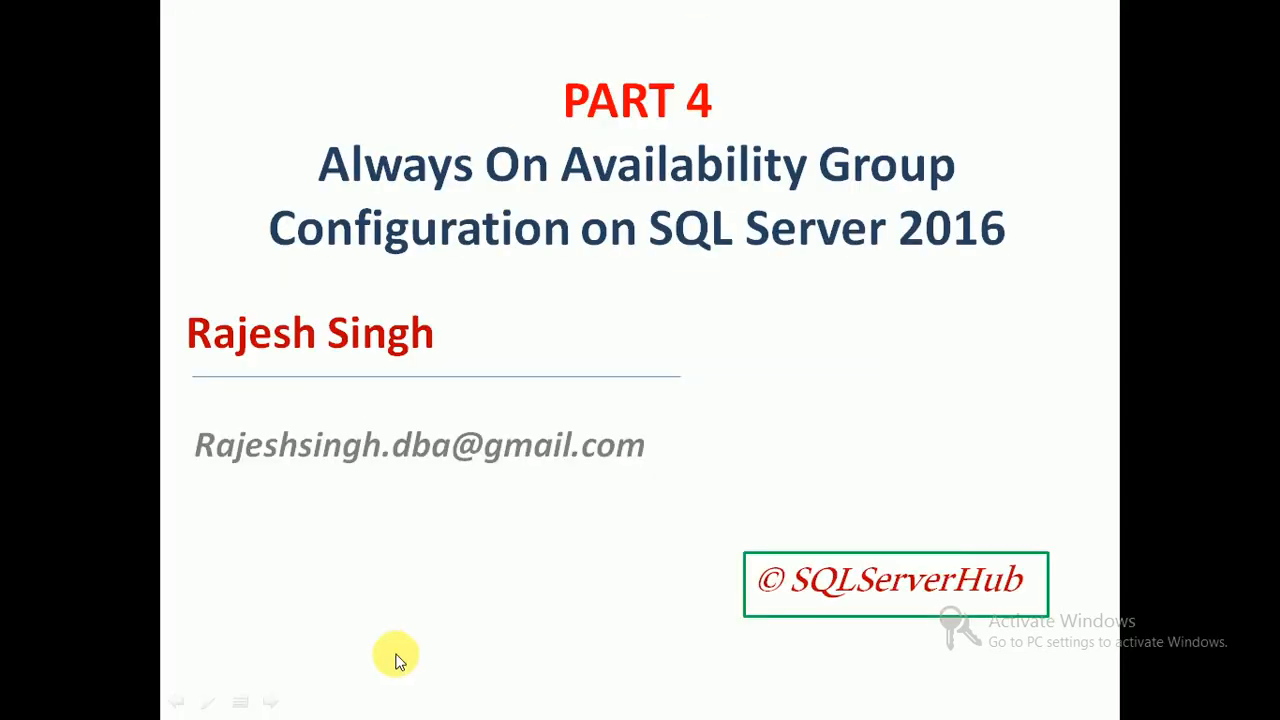
pyautogui.press('Escape')
pyautogui.click(683, 701)
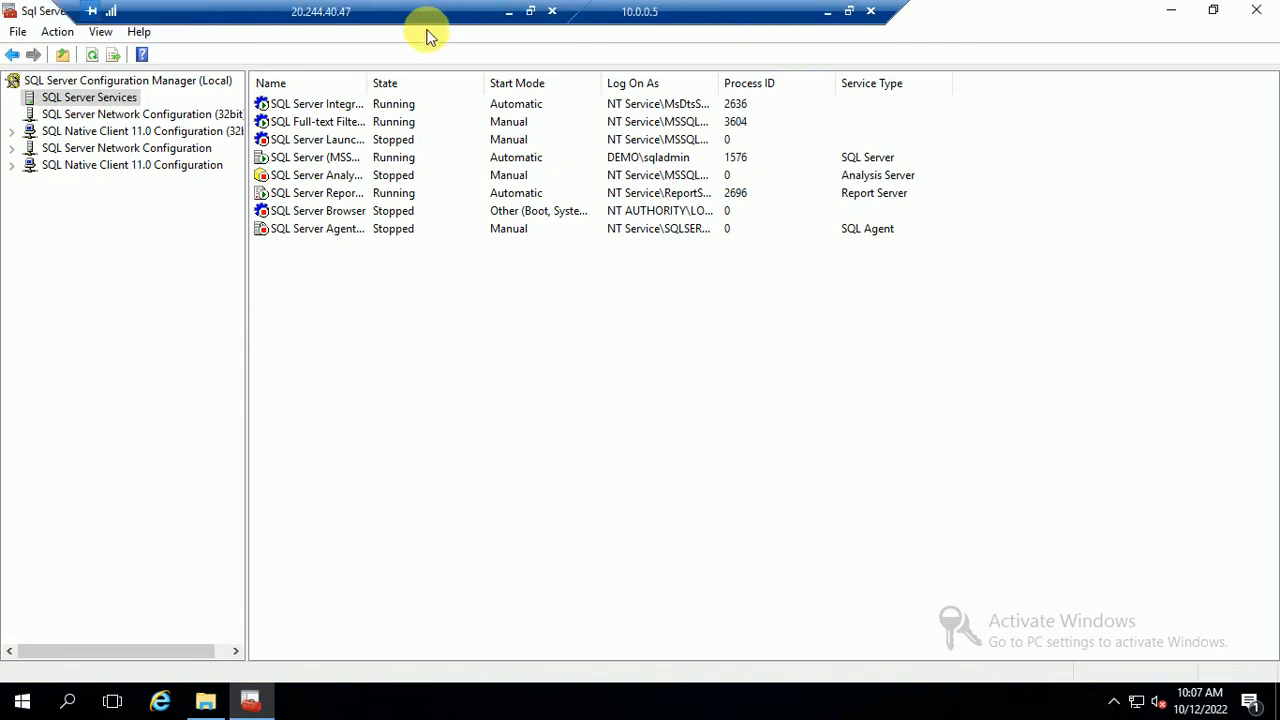
# Open SQL Server Agent properties and set the account search location to Entire Directory
pyautogui.rightClick(357, 236)
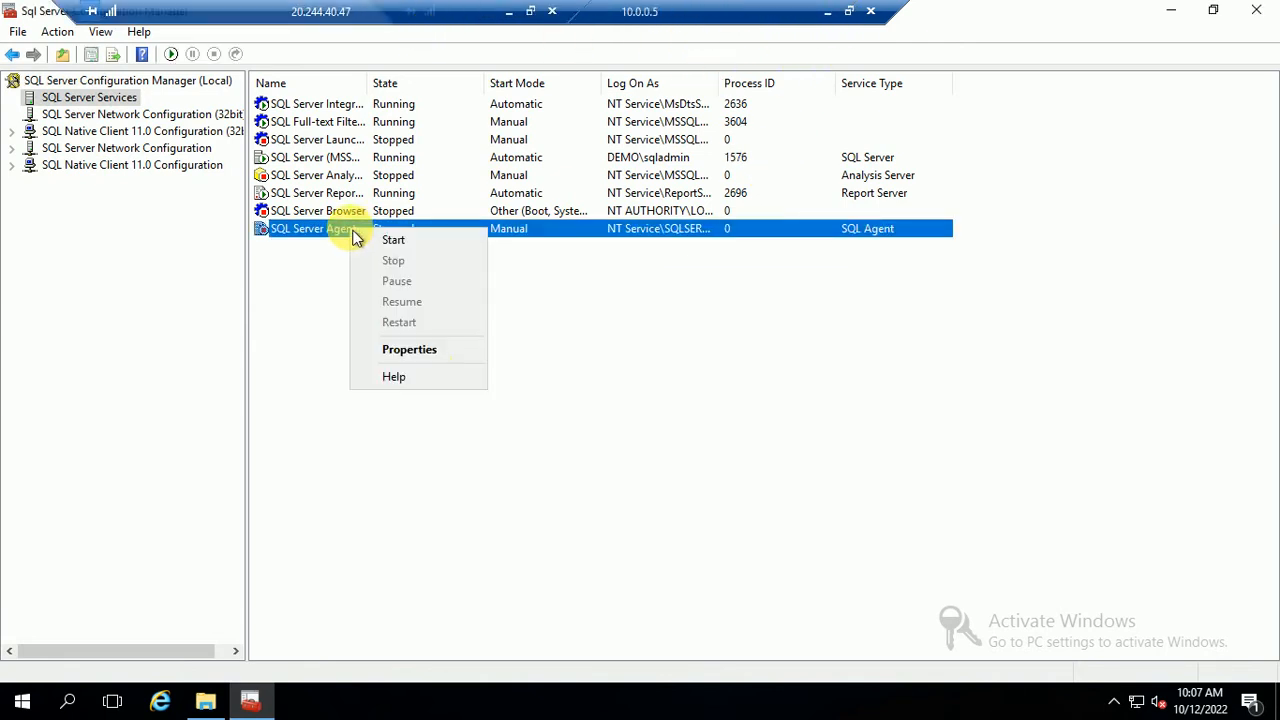
pyautogui.click(415, 350)
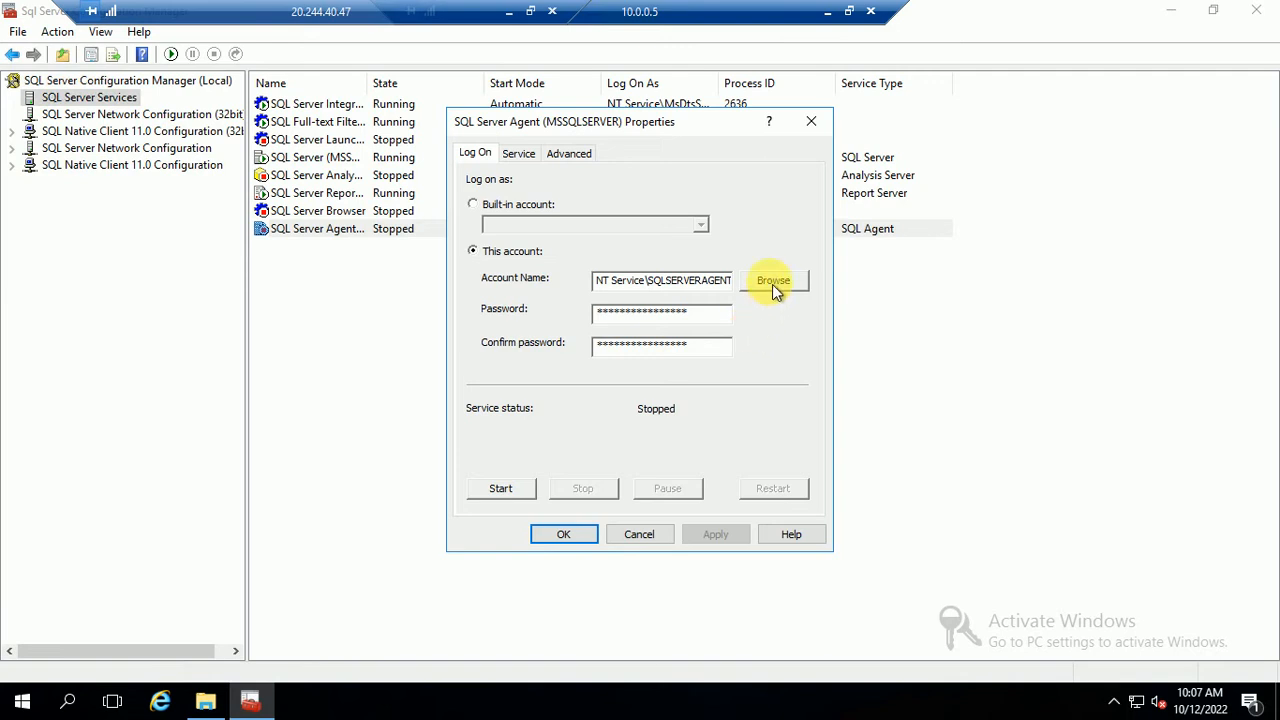
pyautogui.click(772, 284)
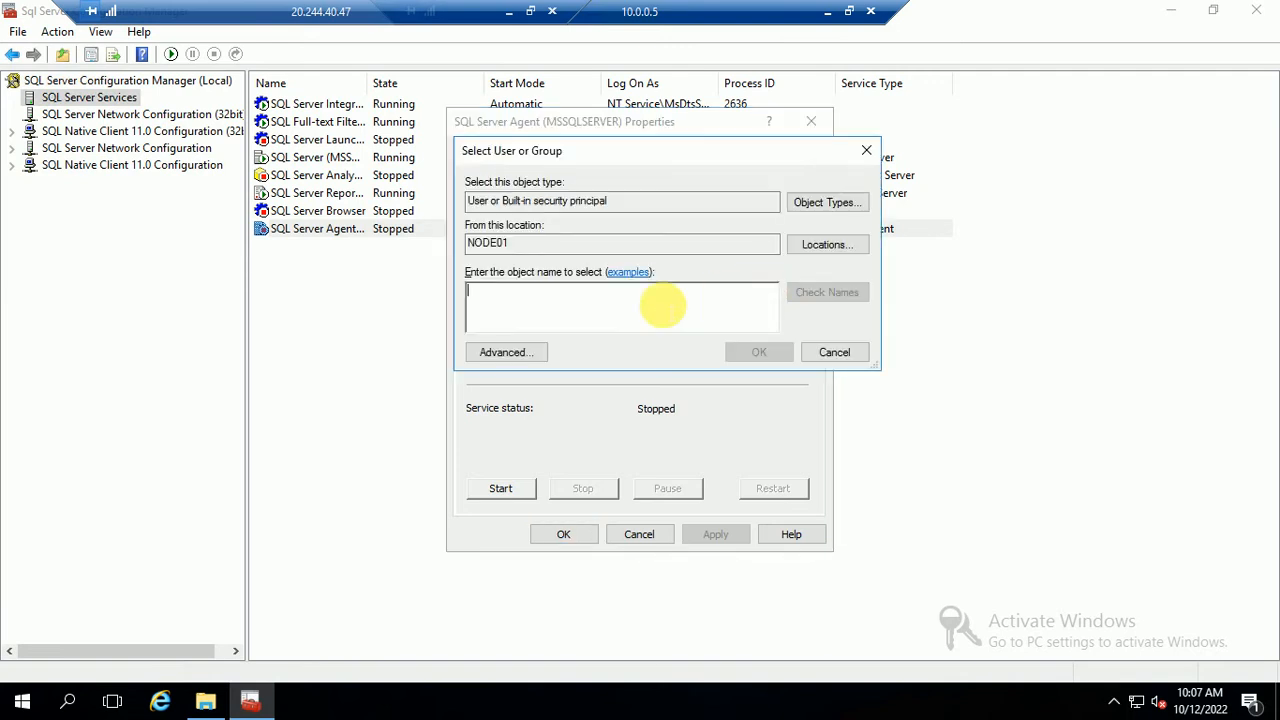
pyautogui.click(505, 353)
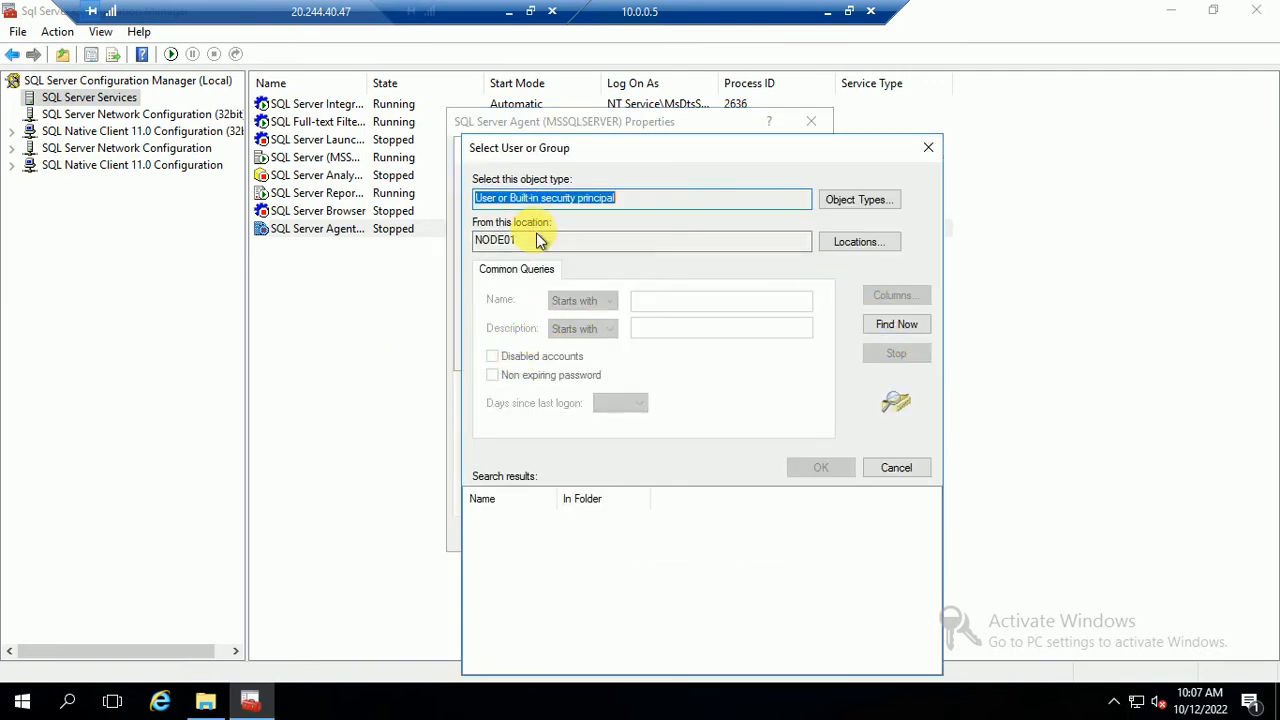
pyautogui.click(852, 242)
pyautogui.click(530, 271)
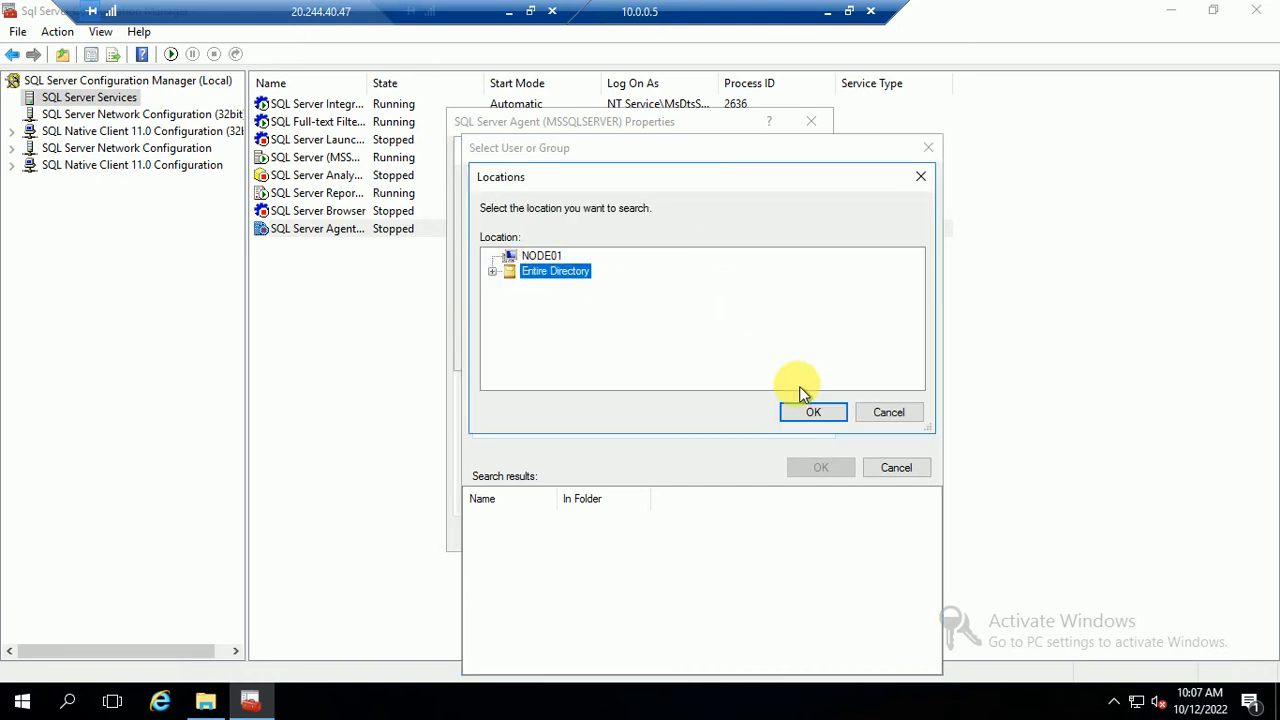
pyautogui.click(810, 410)
# Find 'sql', select DEMO\sqladmin, enter its password and apply
pyautogui.click(748, 300)
pyautogui.write('sq')
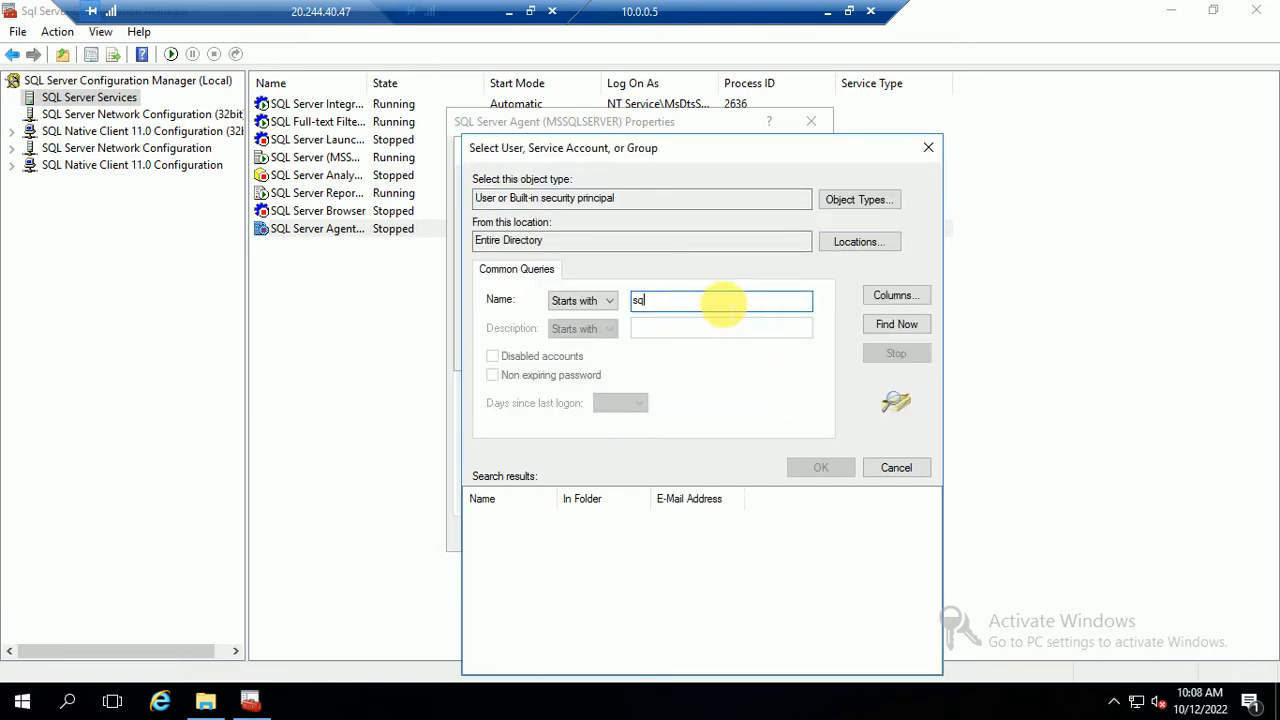
pyautogui.write('l')
pyautogui.click(898, 326)
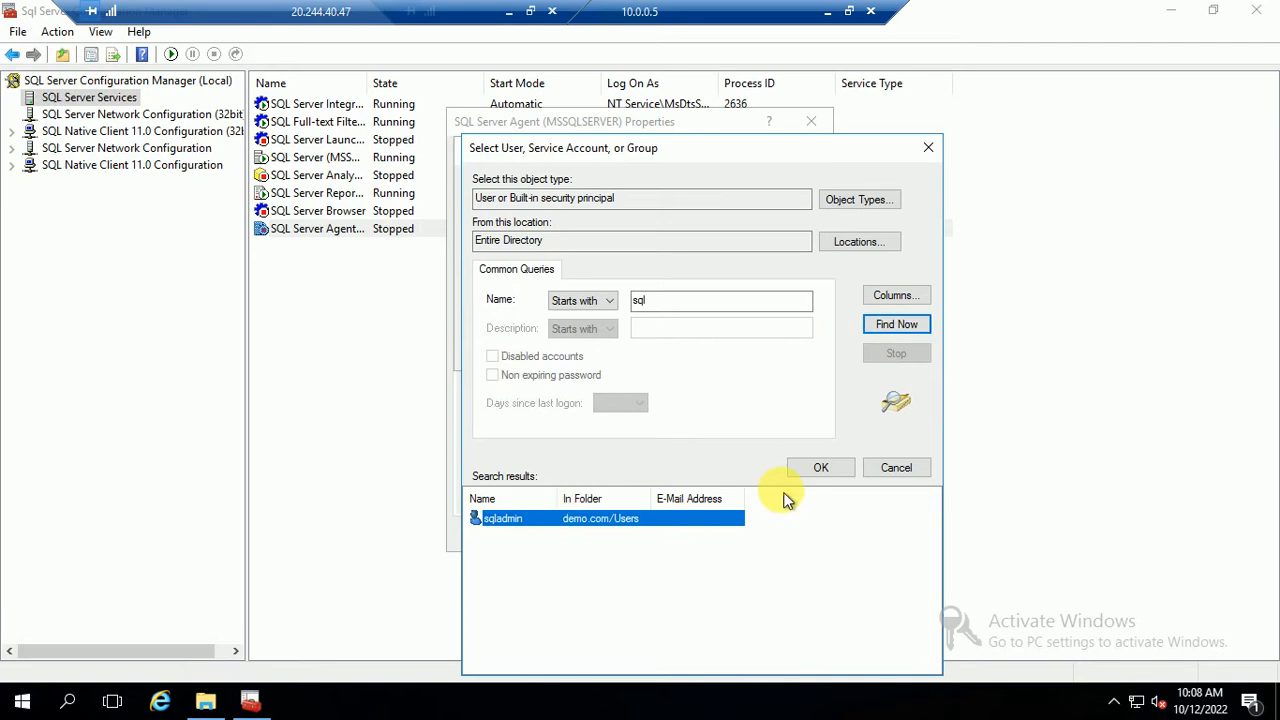
pyautogui.click(822, 469)
pyautogui.click(760, 356)
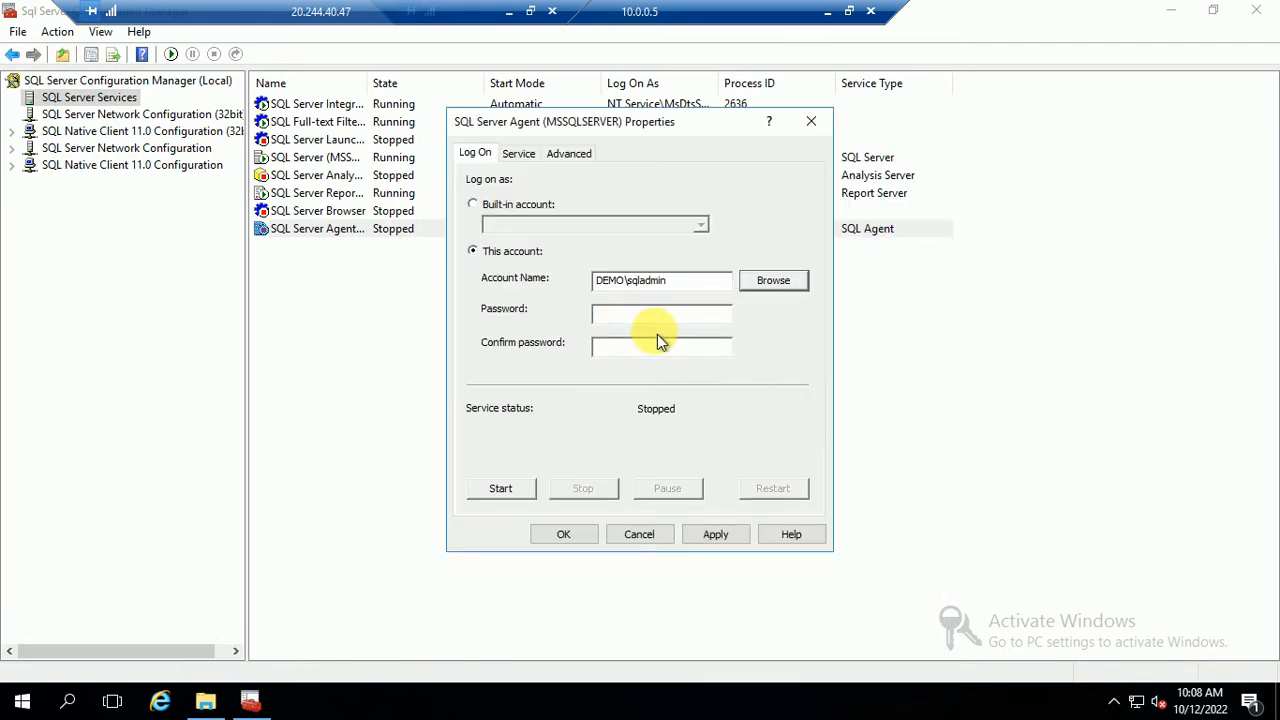
pyautogui.click(628, 315)
pyautogui.write('*')
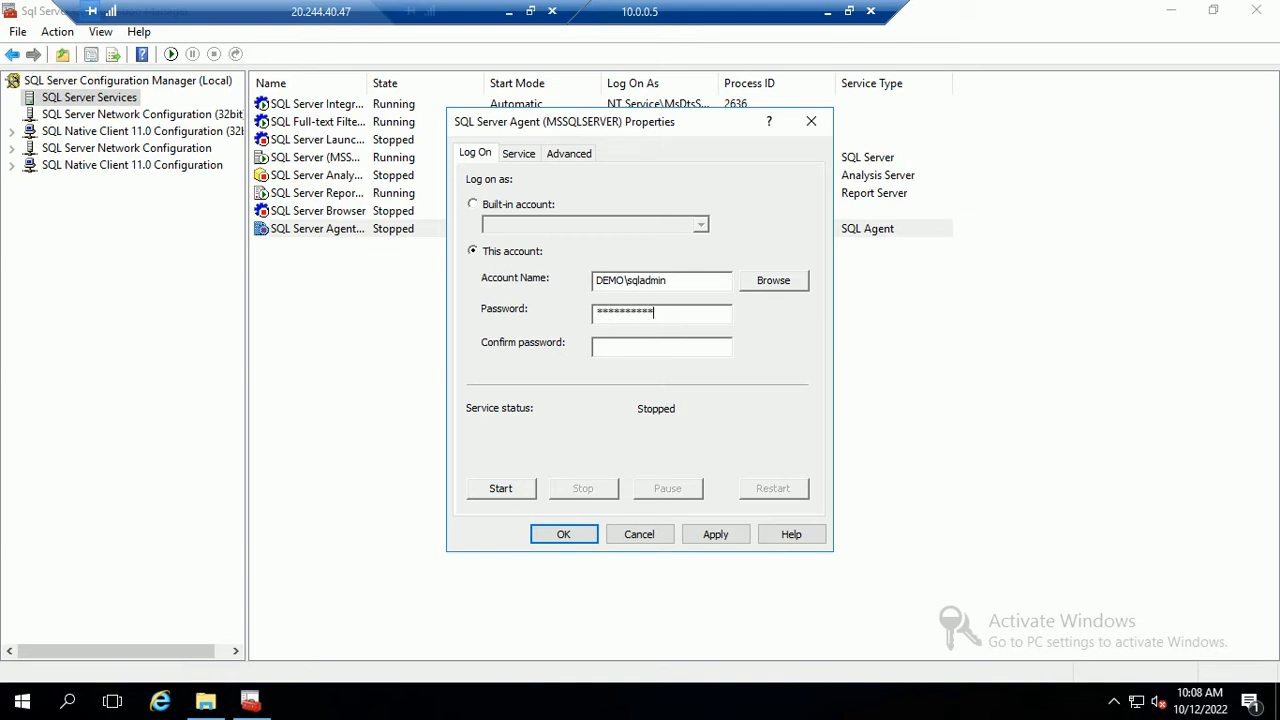
pyautogui.click(611, 347)
pyautogui.click(705, 540)
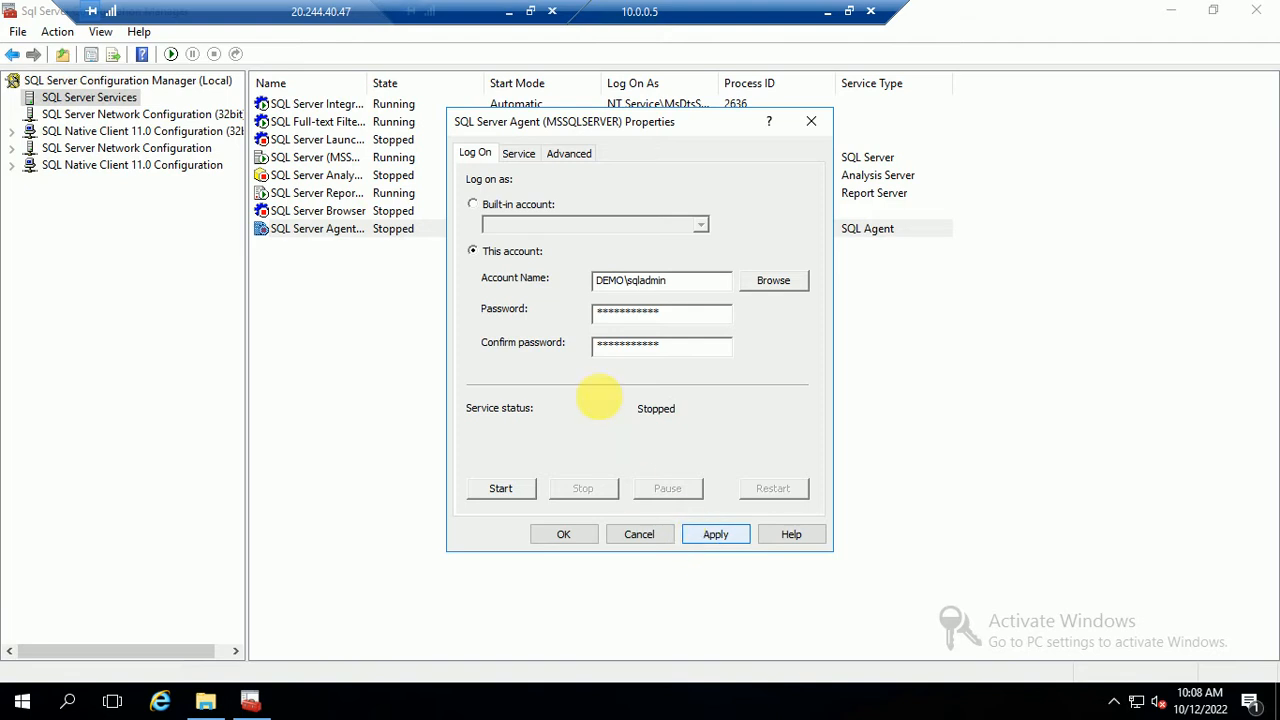
# Save the agent settings, start SQL Server Agent and restart SQL Server on NODE01
pyautogui.click(563, 534)
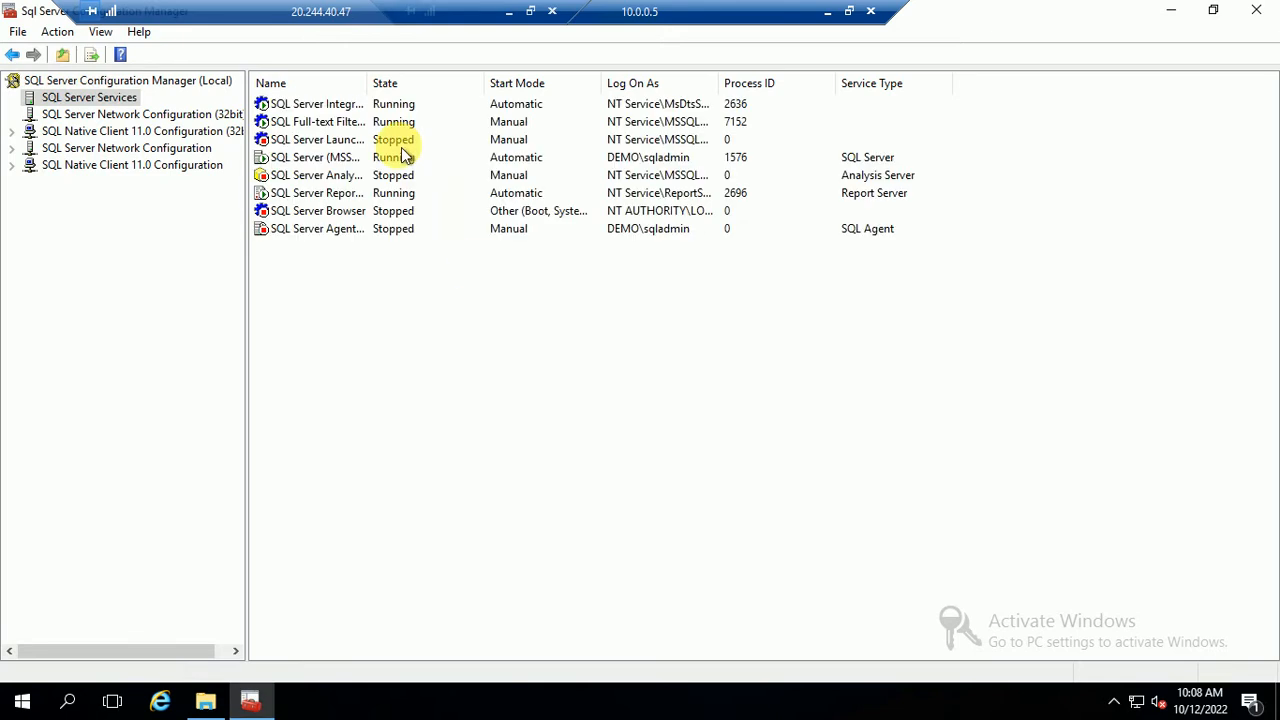
pyautogui.click(314, 228)
pyautogui.rightClick(314, 230)
pyautogui.click(354, 241)
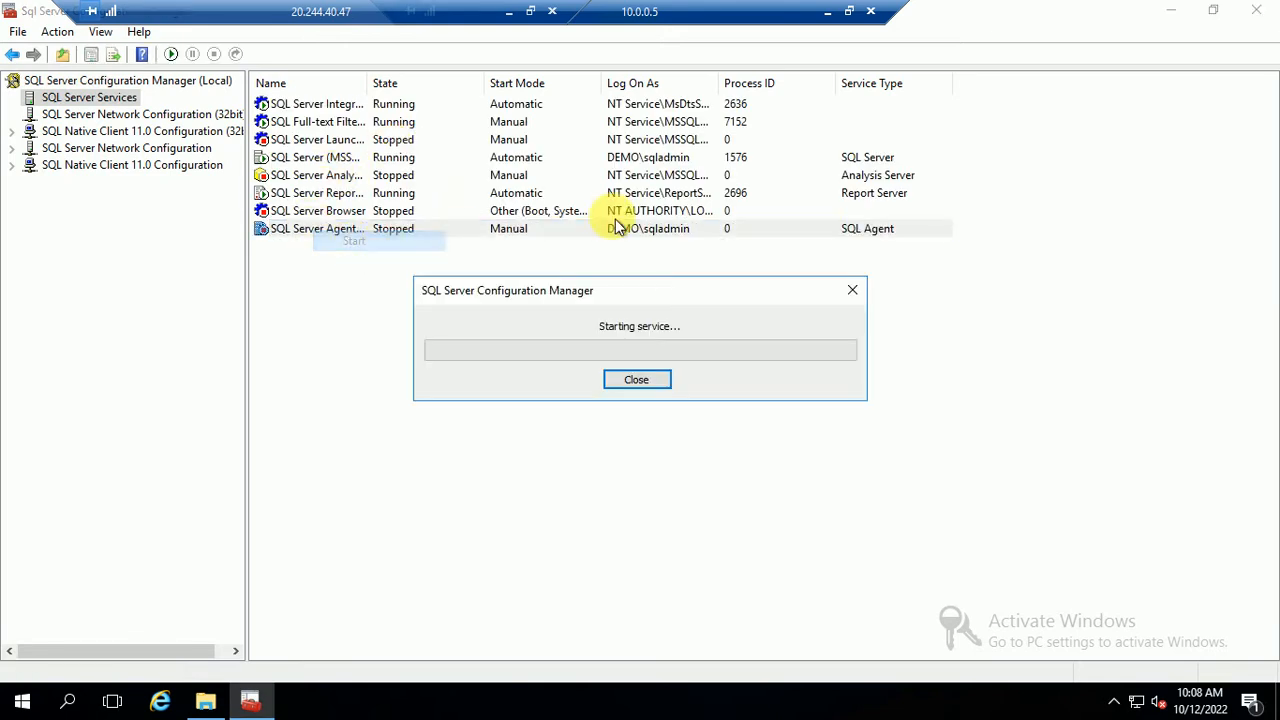
pyautogui.click(645, 384)
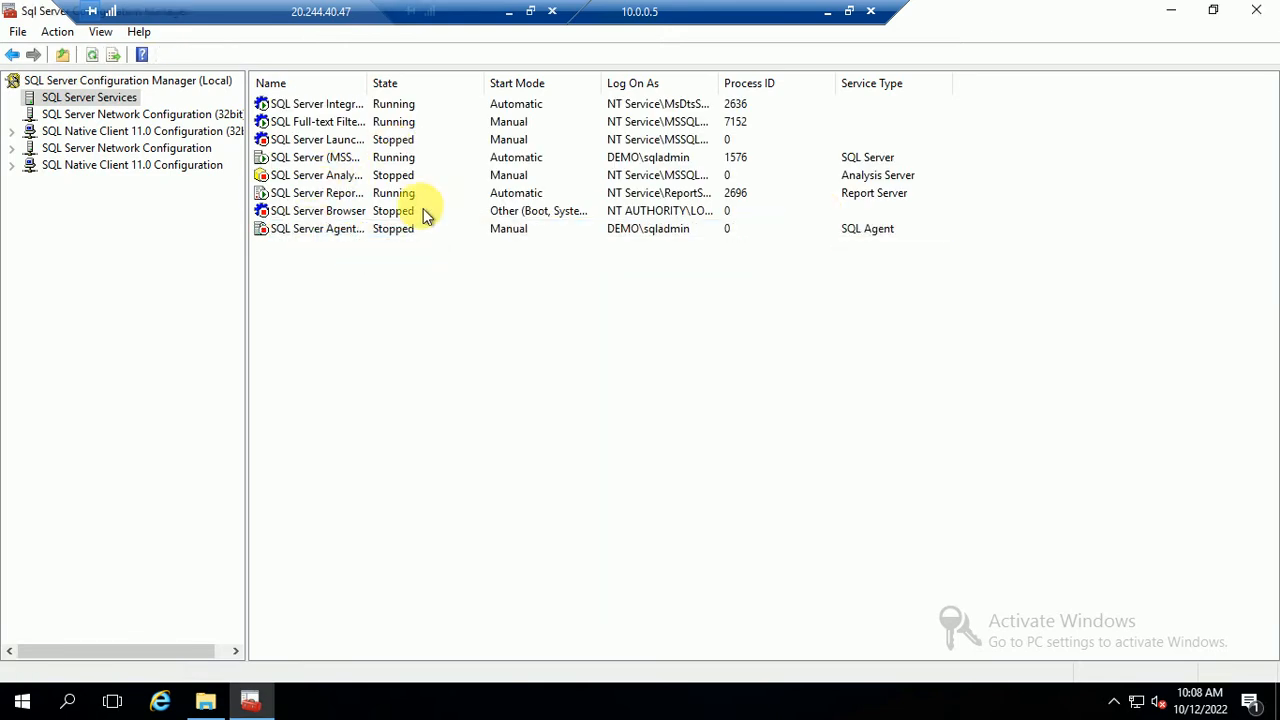
pyautogui.click(318, 162)
pyautogui.rightClick(318, 164)
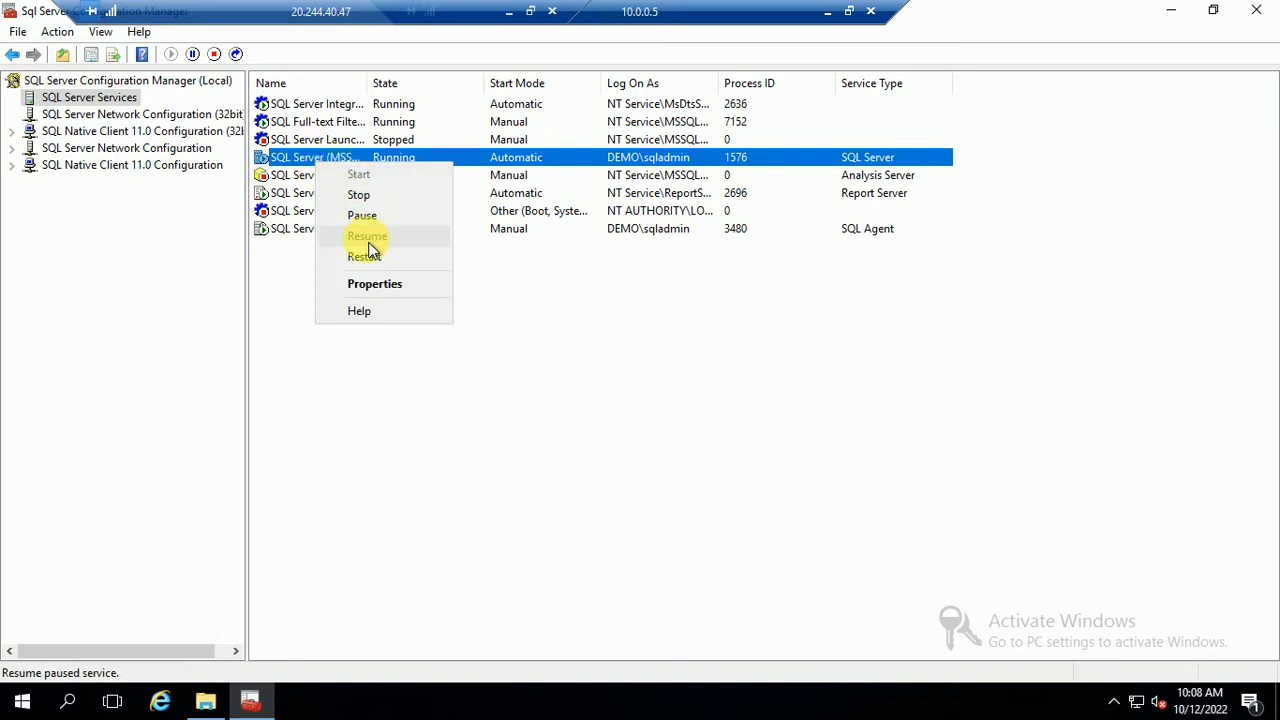
pyautogui.click(365, 257)
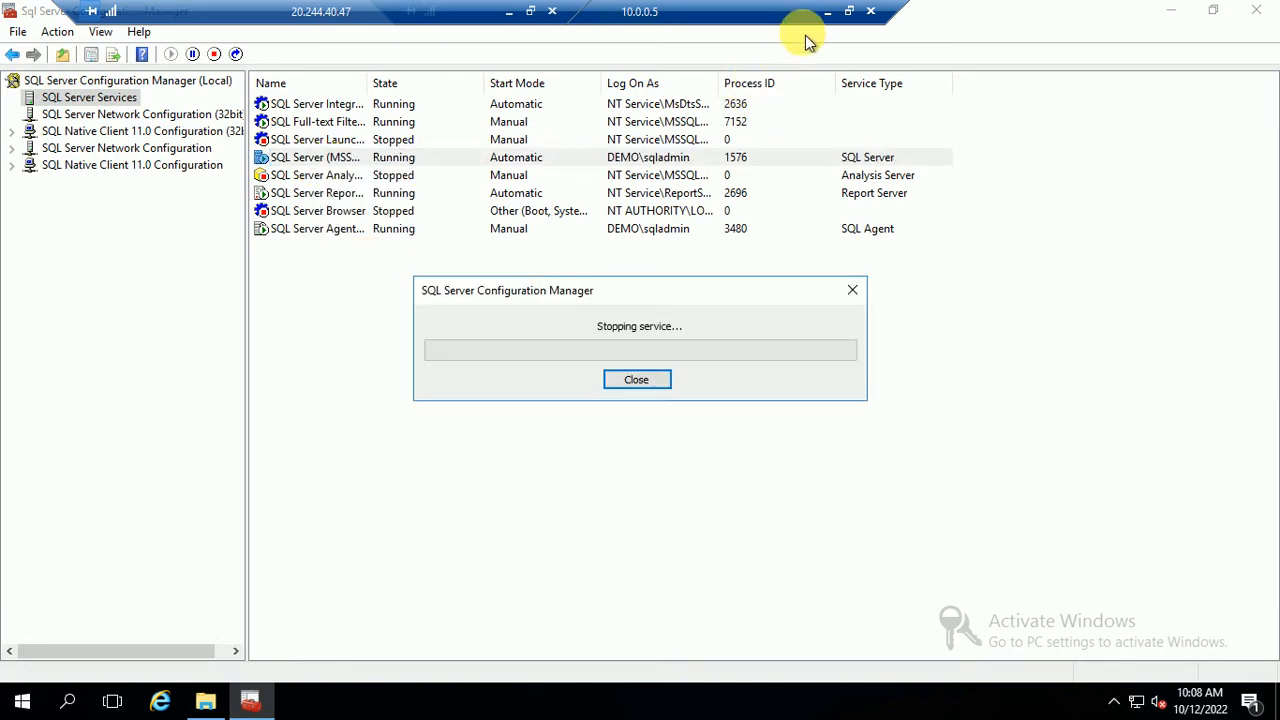
# On the 10.0.0.6 session, launch SQL Server 2016 Configuration Manager as administrator
pyautogui.click(828, 11)
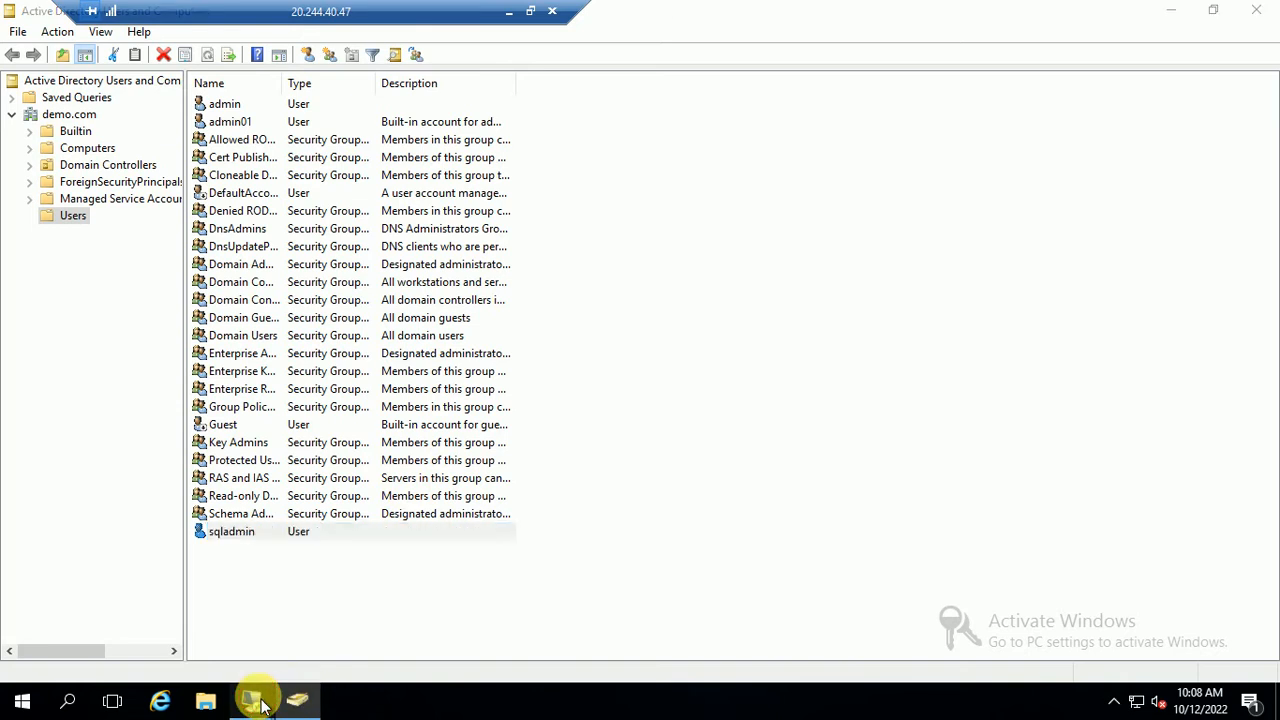
pyautogui.moveTo(260, 703)
pyautogui.click(335, 583)
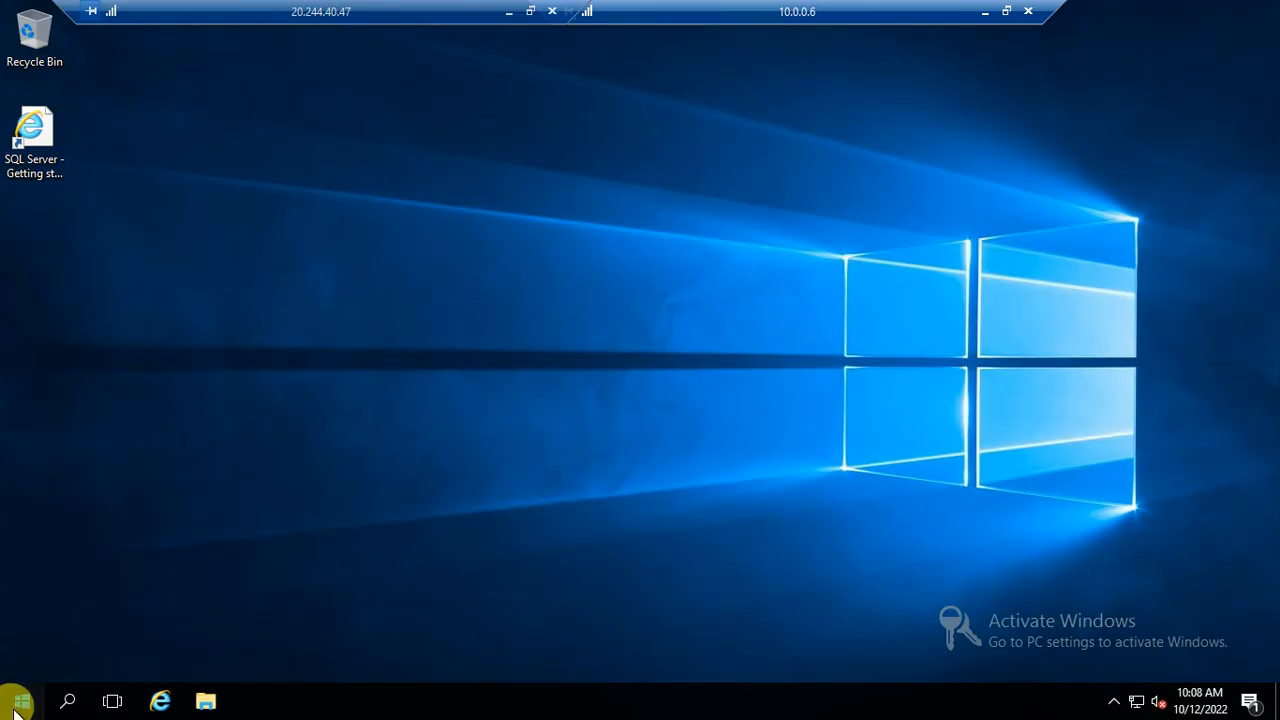
pyautogui.click(20, 702)
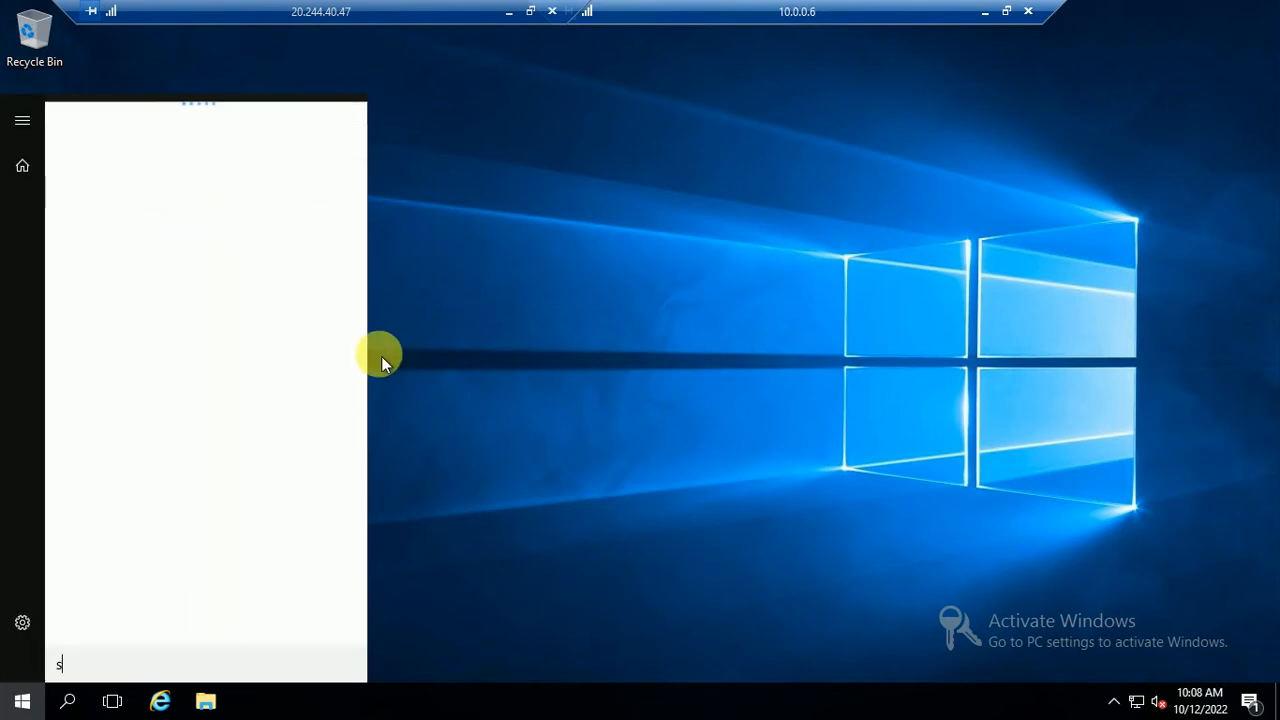
pyautogui.write('sqlcon')
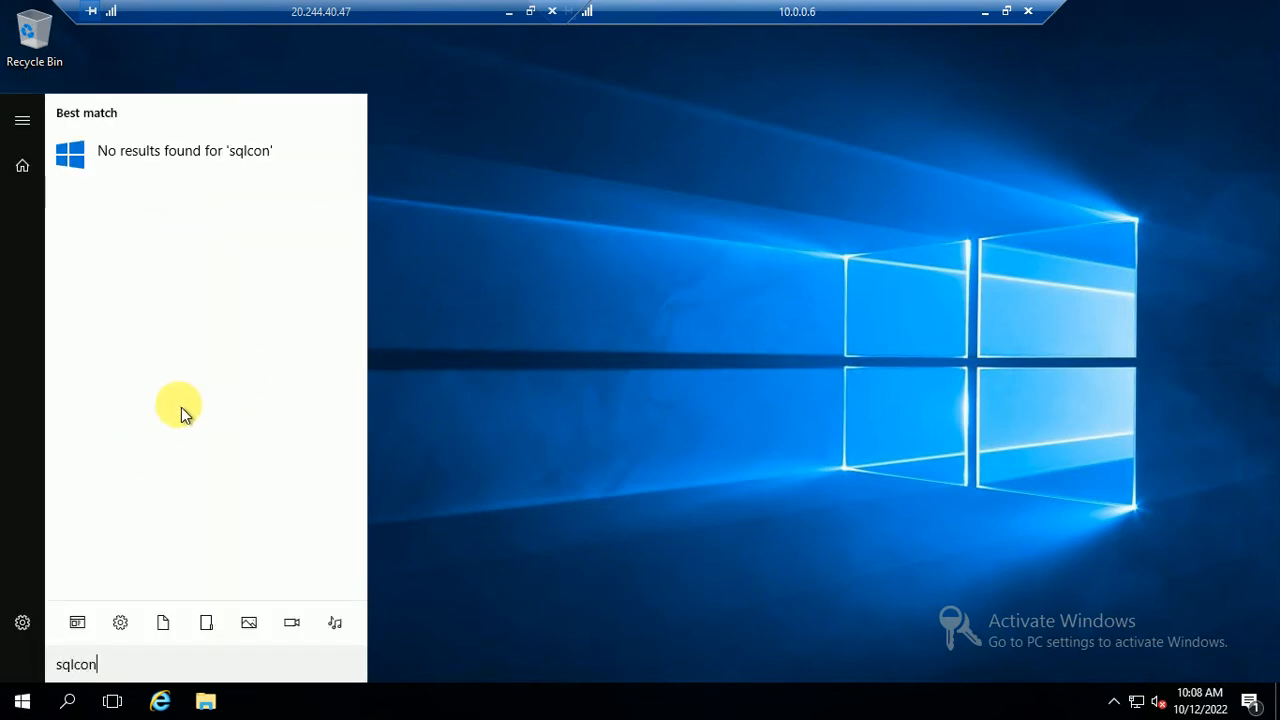
pyautogui.press('BackSpace')
pyautogui.press('BackSpace')
pyautogui.press('BackSpace')
pyautogui.press('BackSpace')
pyautogui.press('BackSpace')
pyautogui.press('BackSpace')
pyautogui.write('co')
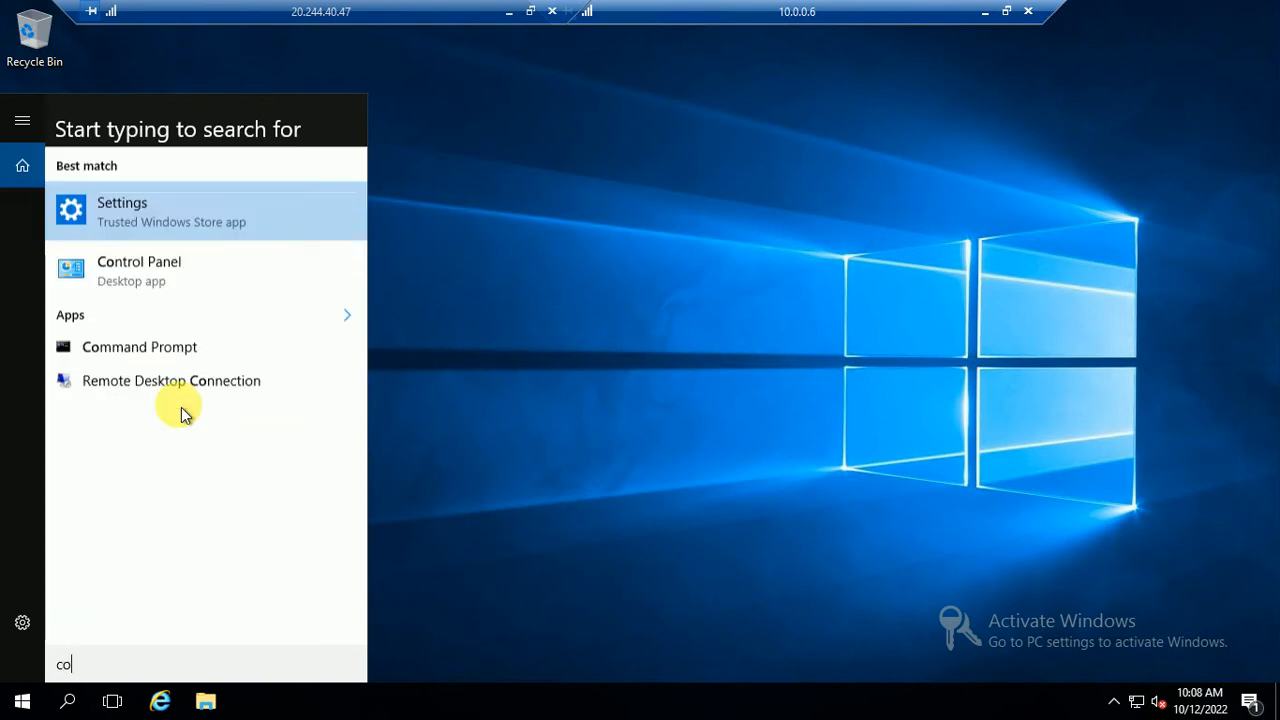
pyautogui.write('f')
pyautogui.press('BackSpace')
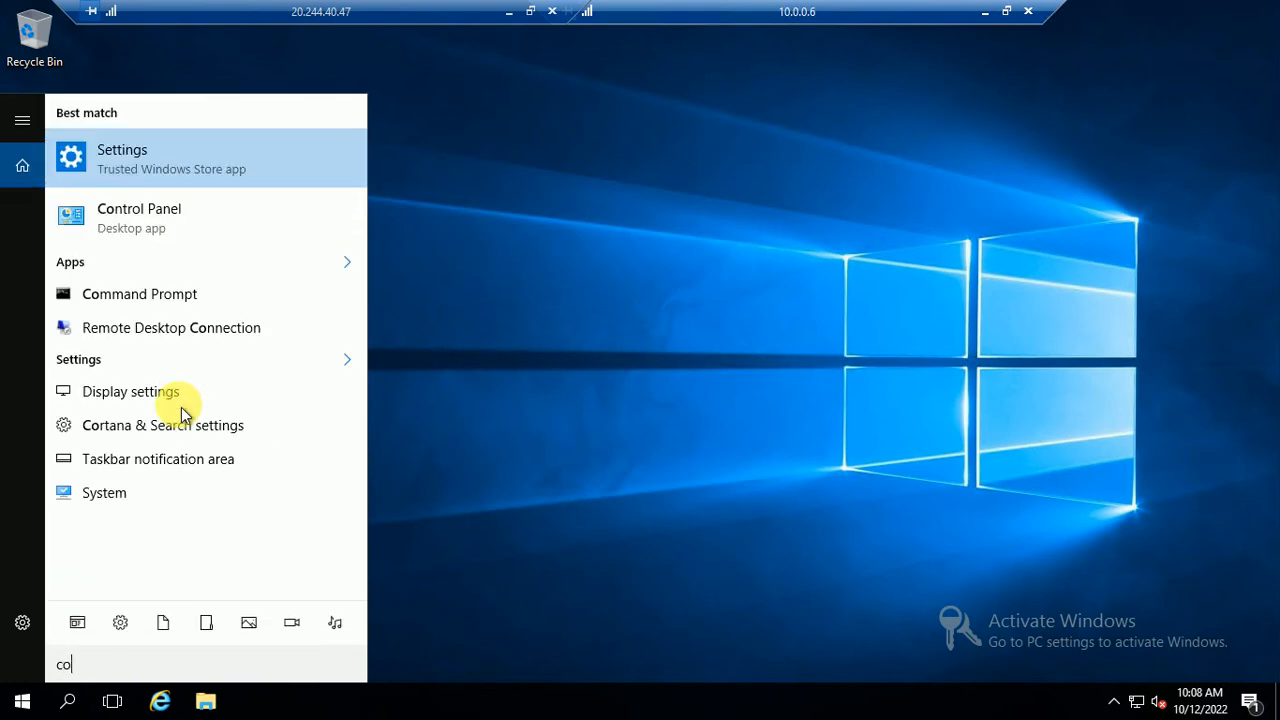
pyautogui.write('n')
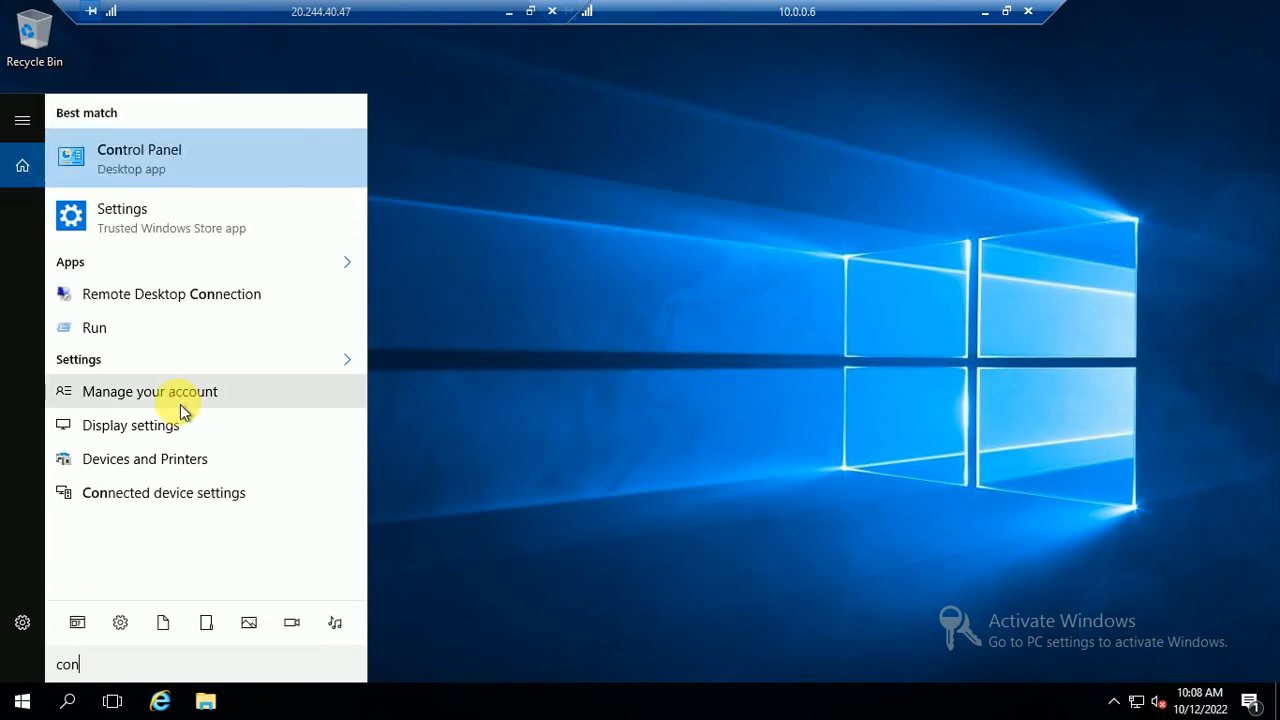
pyautogui.write('fig')
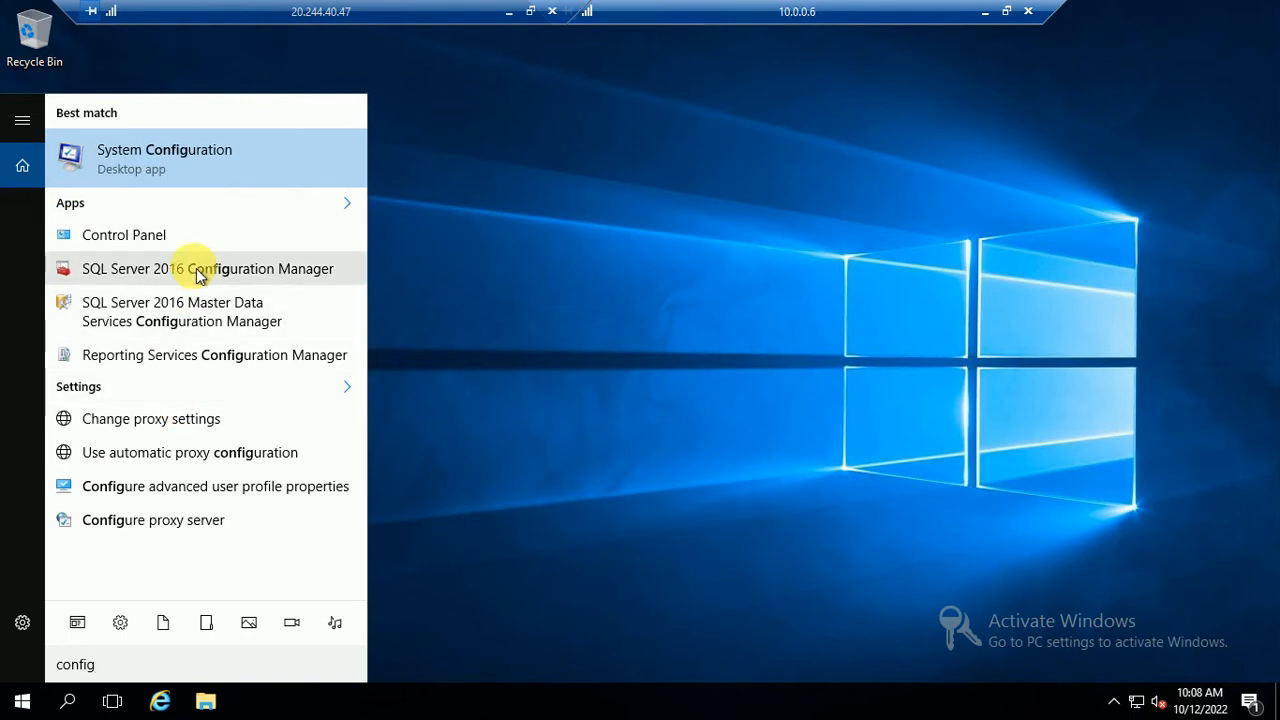
pyautogui.click(196, 270)
pyautogui.click(535, 474)
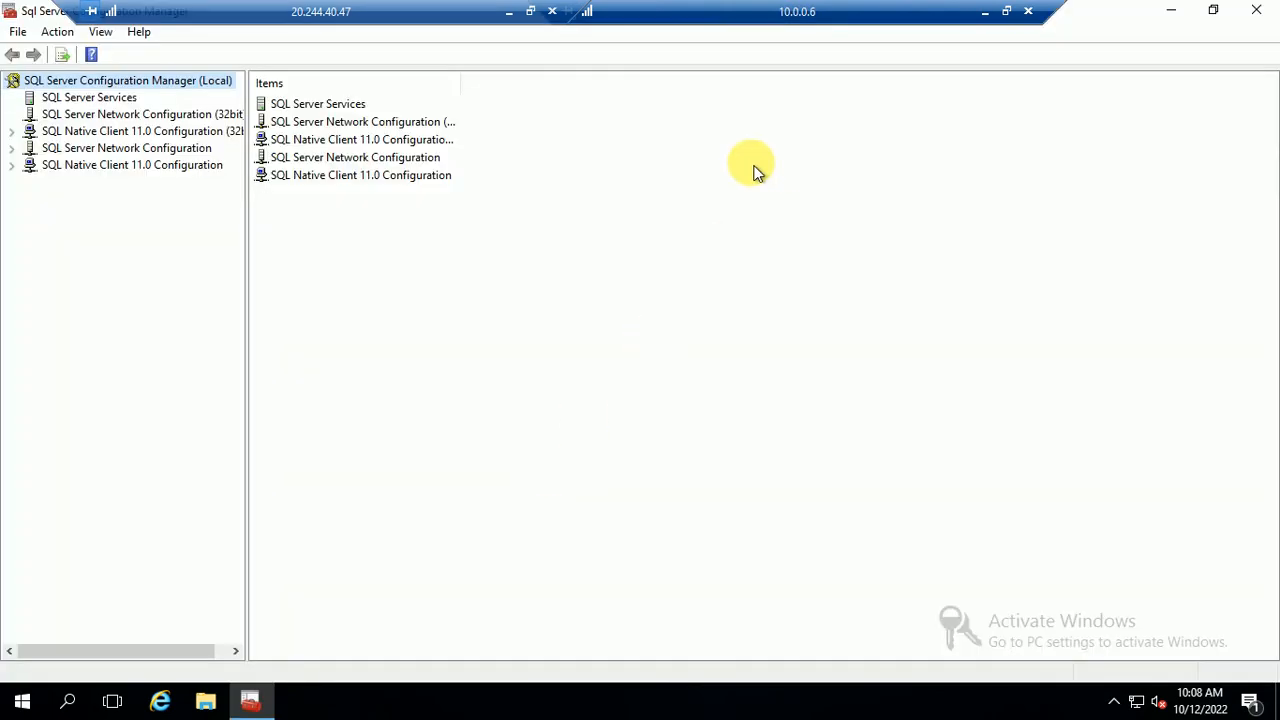
# Open SQL Server (MSSQLSERVER) properties and browse accounts across the Entire Directory
pyautogui.doubleClick(338, 105)
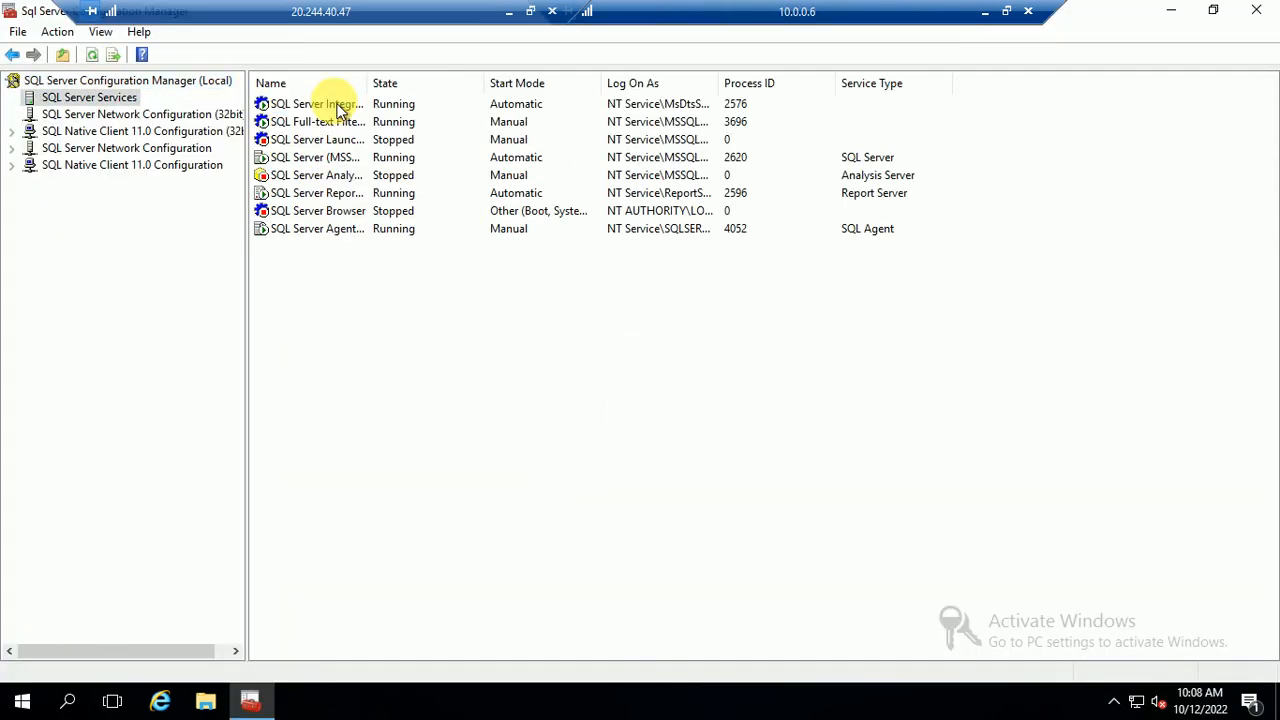
pyautogui.click(310, 163)
pyautogui.rightClick(310, 165)
pyautogui.click(363, 285)
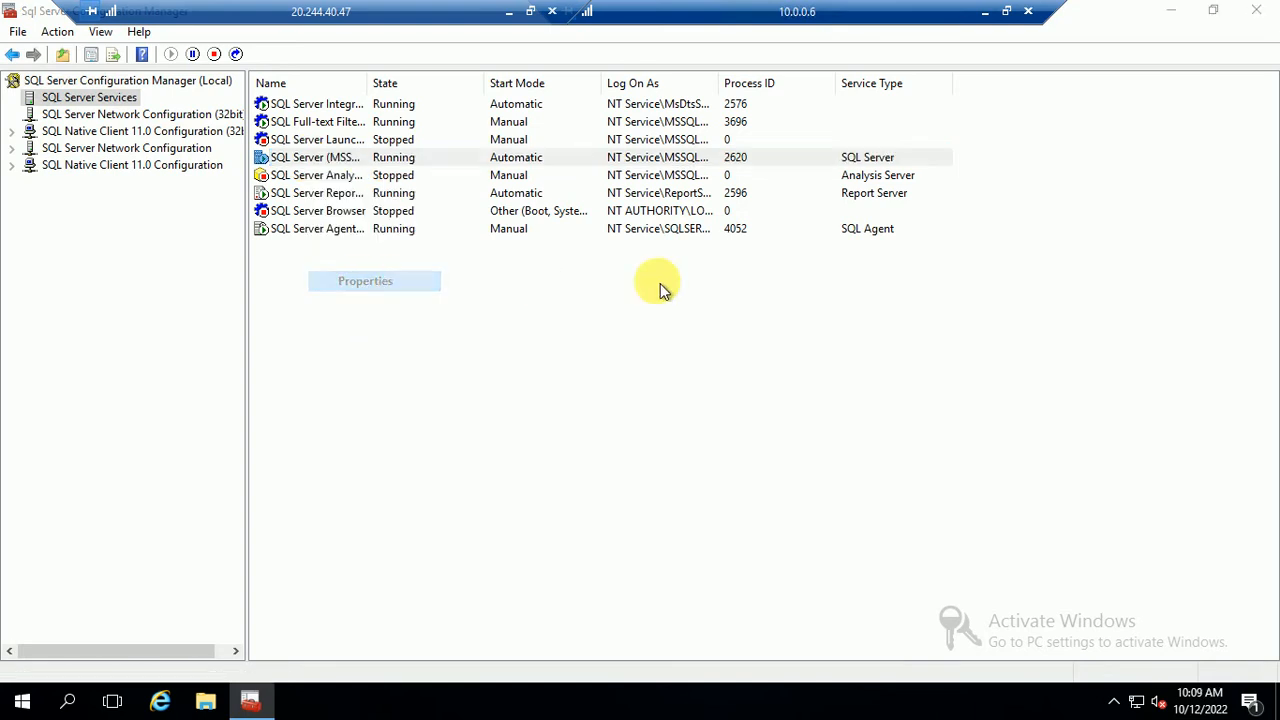
pyautogui.click(770, 300)
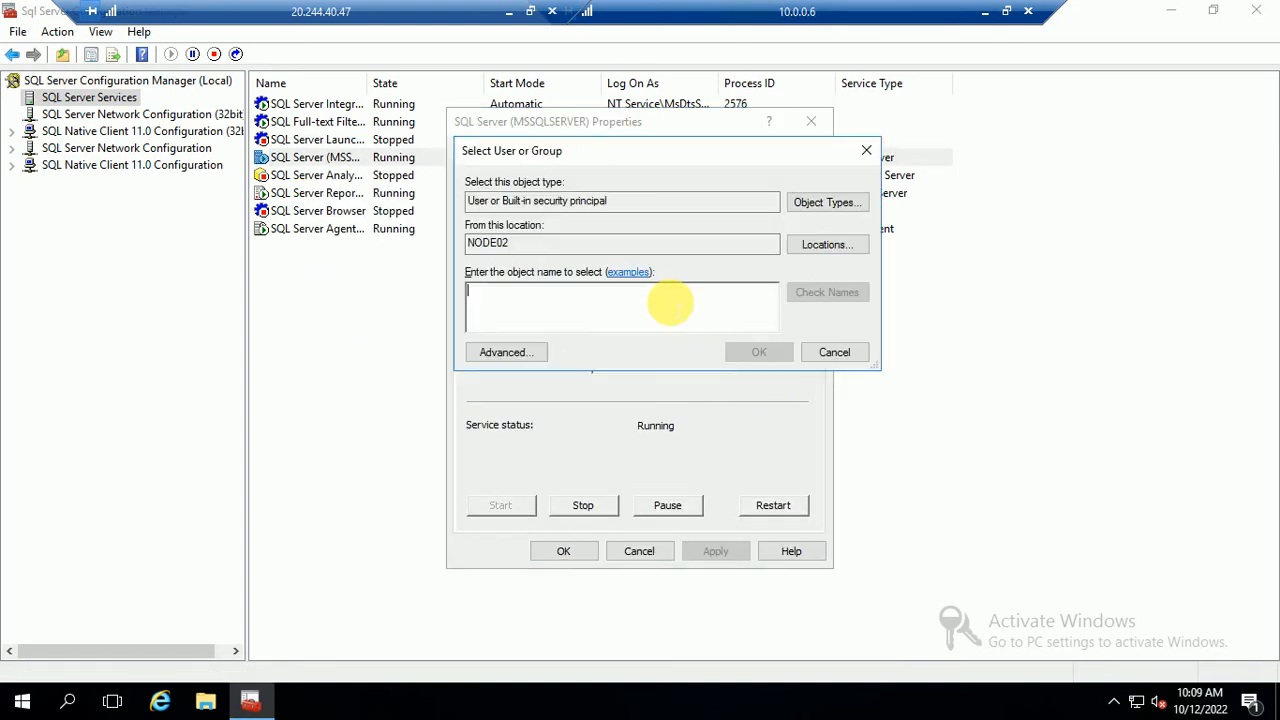
pyautogui.click(805, 248)
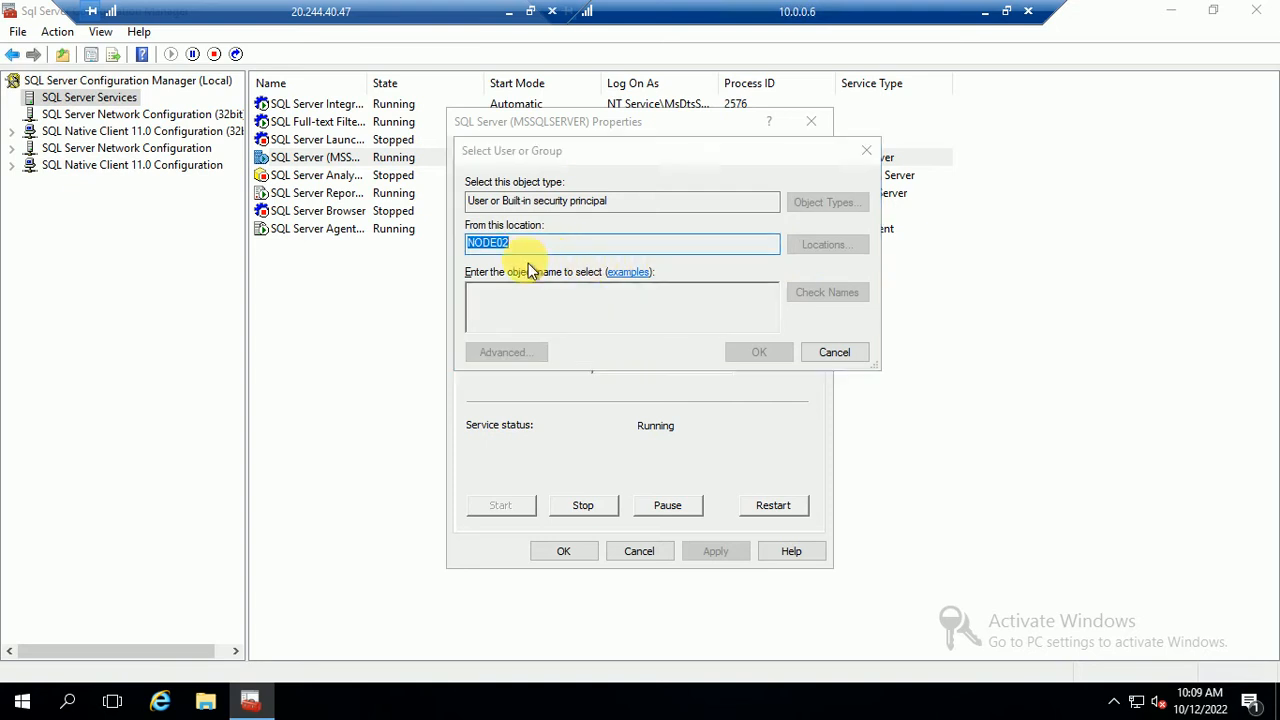
pyautogui.click(524, 276)
pyautogui.click(805, 417)
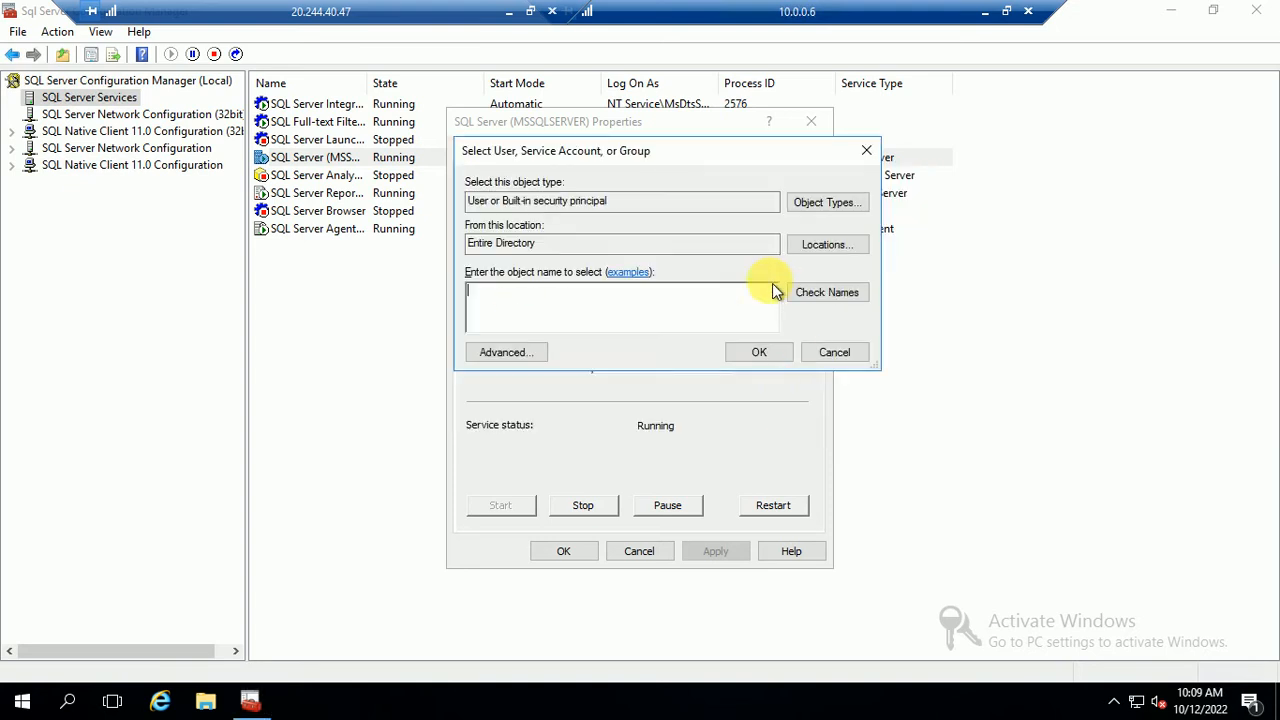
# Resolve 'sql' to DEMO\sqladmin as the log-on account and enter its password
pyautogui.click(606, 303)
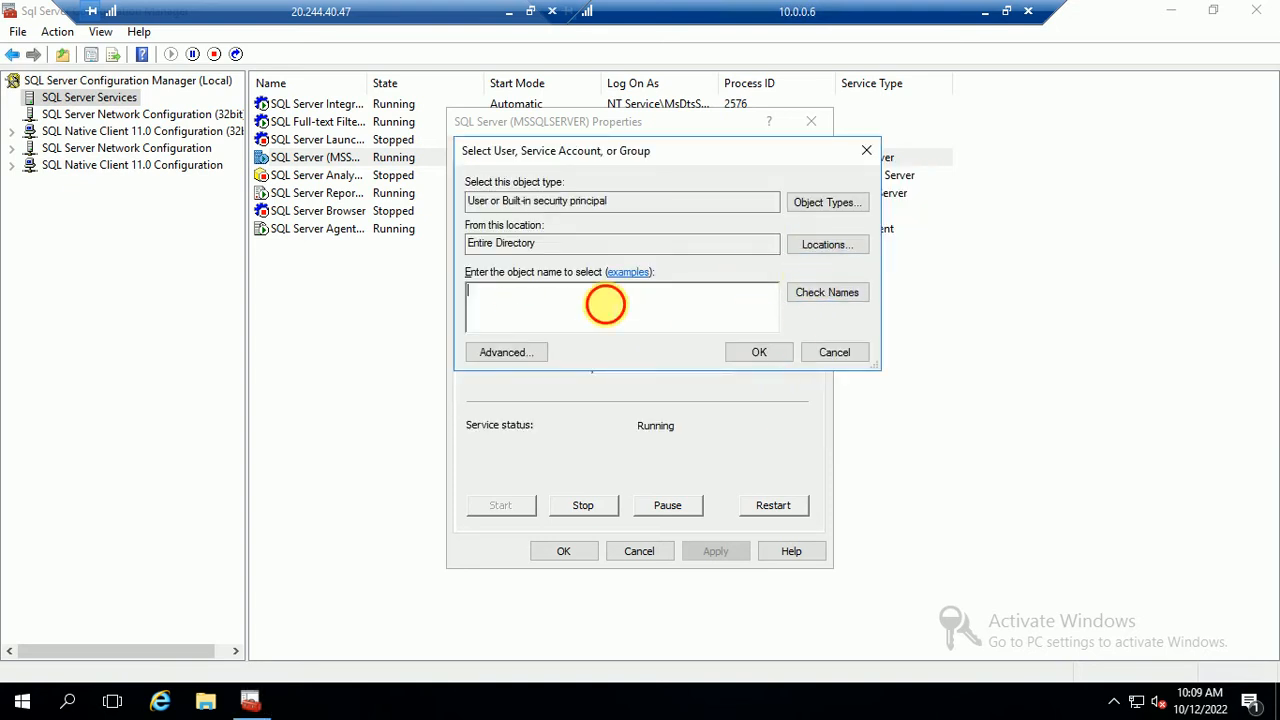
pyautogui.write('sql')
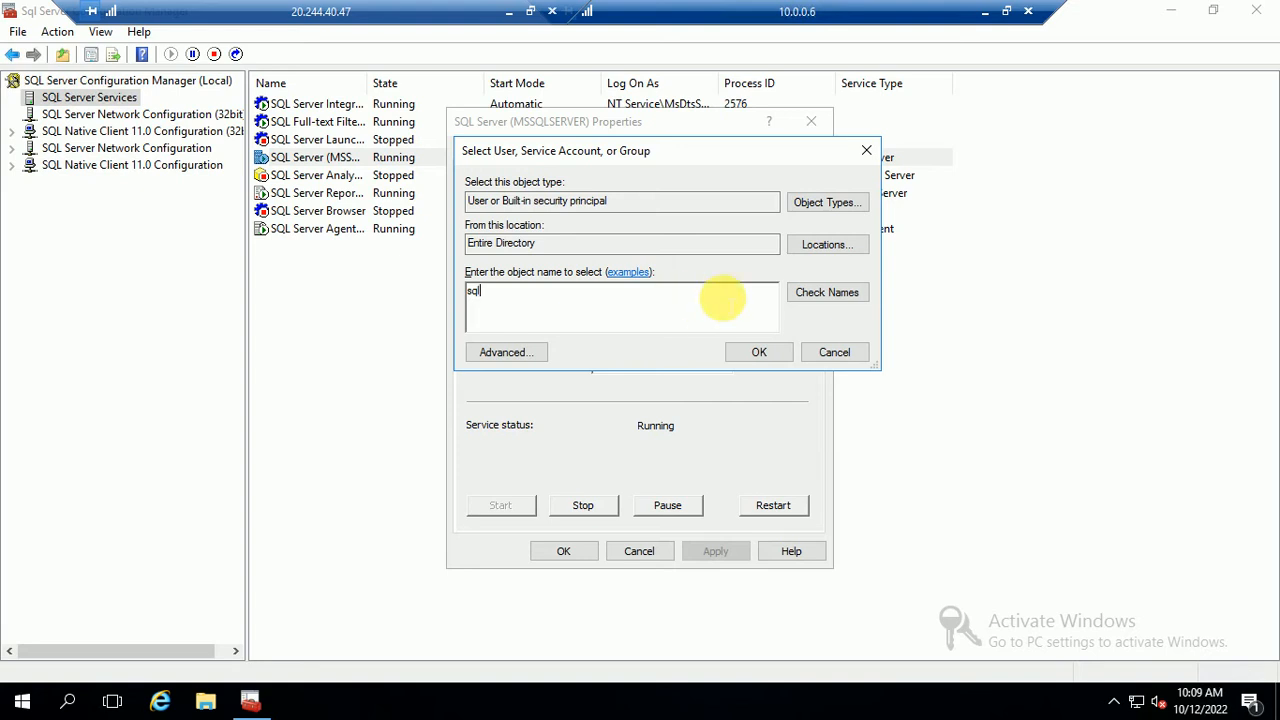
pyautogui.click(834, 292)
pyautogui.click(757, 352)
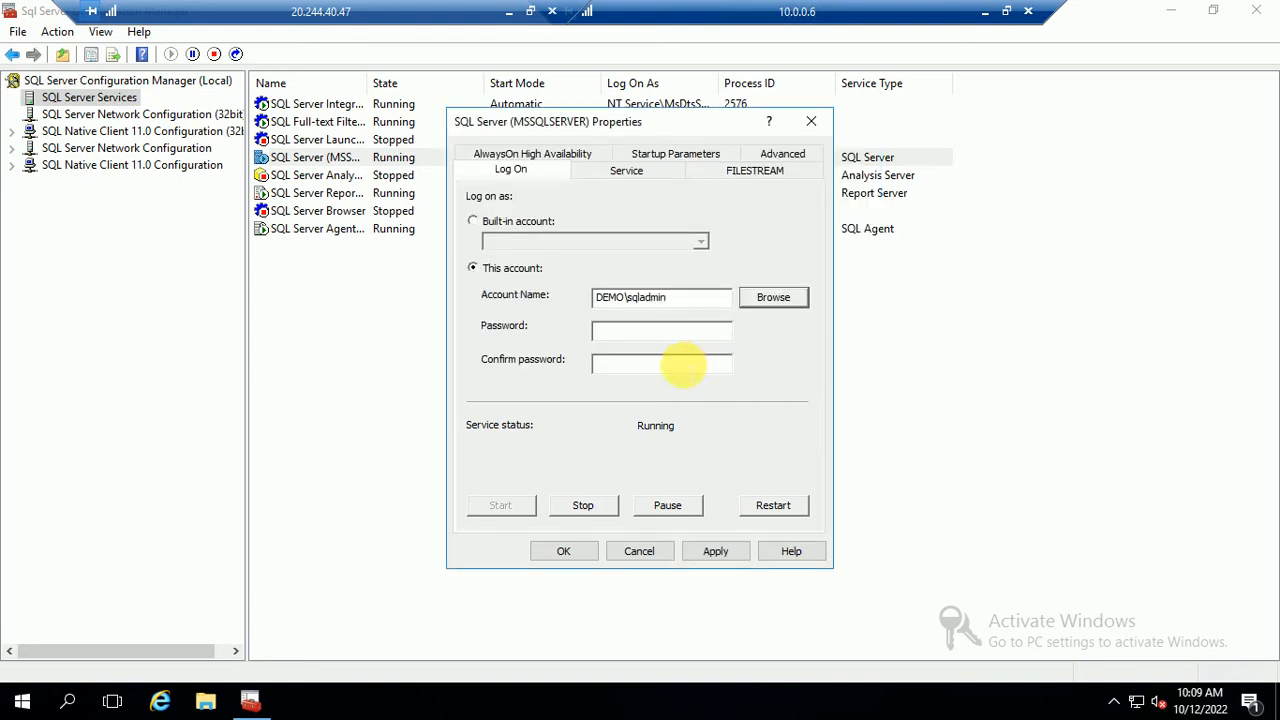
pyautogui.click(616, 334)
pyautogui.moveTo(694, 297); pyautogui.dragTo(560, 295)
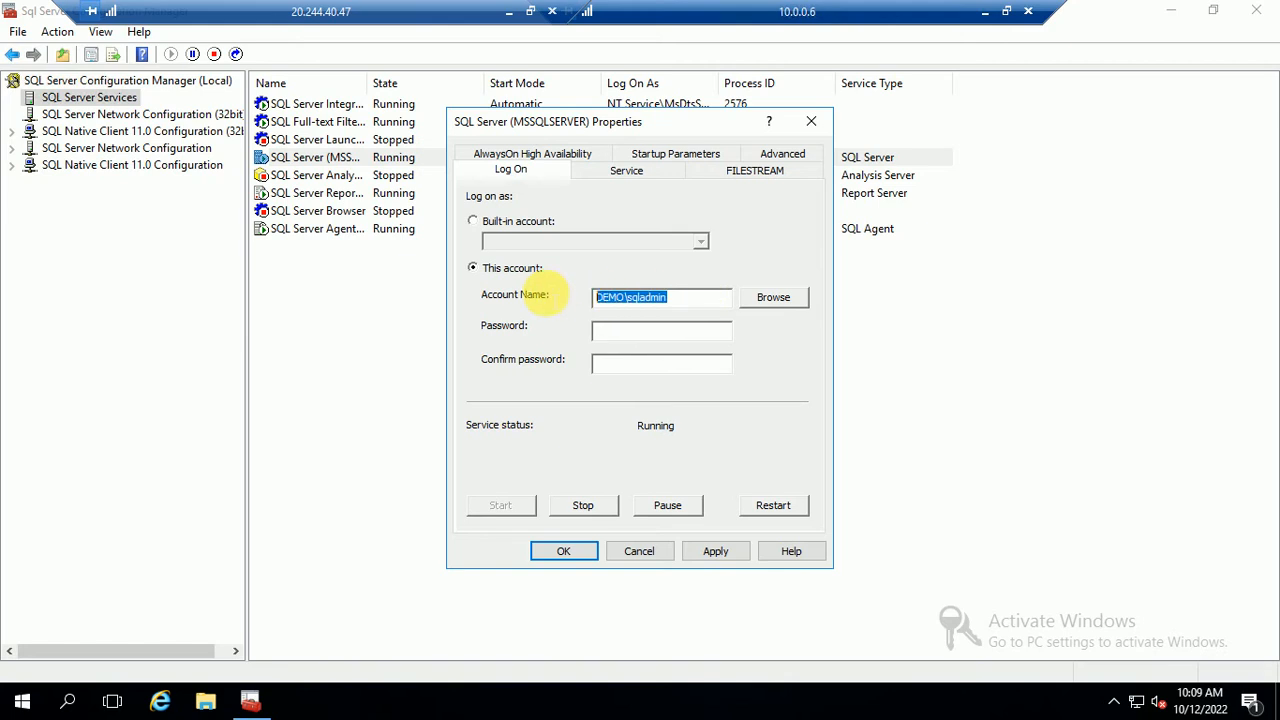
pyautogui.click(648, 330)
pyautogui.write('*')
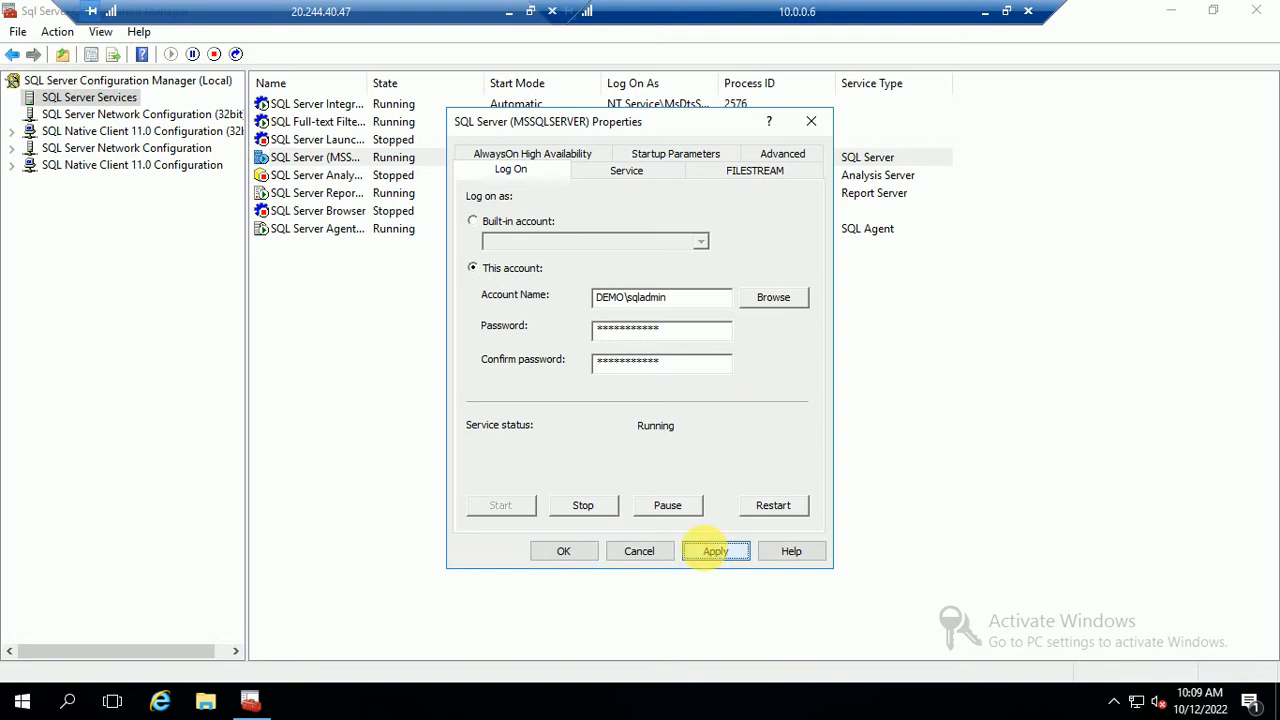
# Apply the account change, confirm it, and restart the SQL Server service
pyautogui.click(711, 551)
pyautogui.click(712, 421)
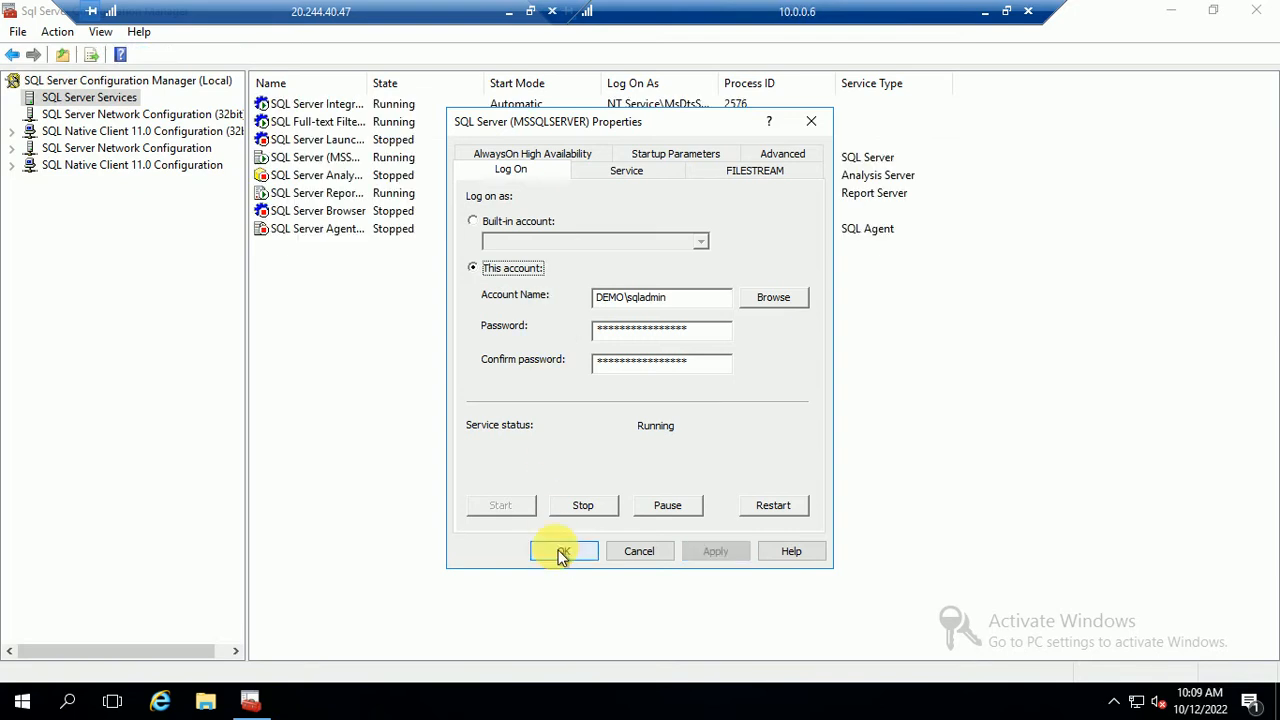
pyautogui.click(561, 551)
pyautogui.rightClick(314, 158)
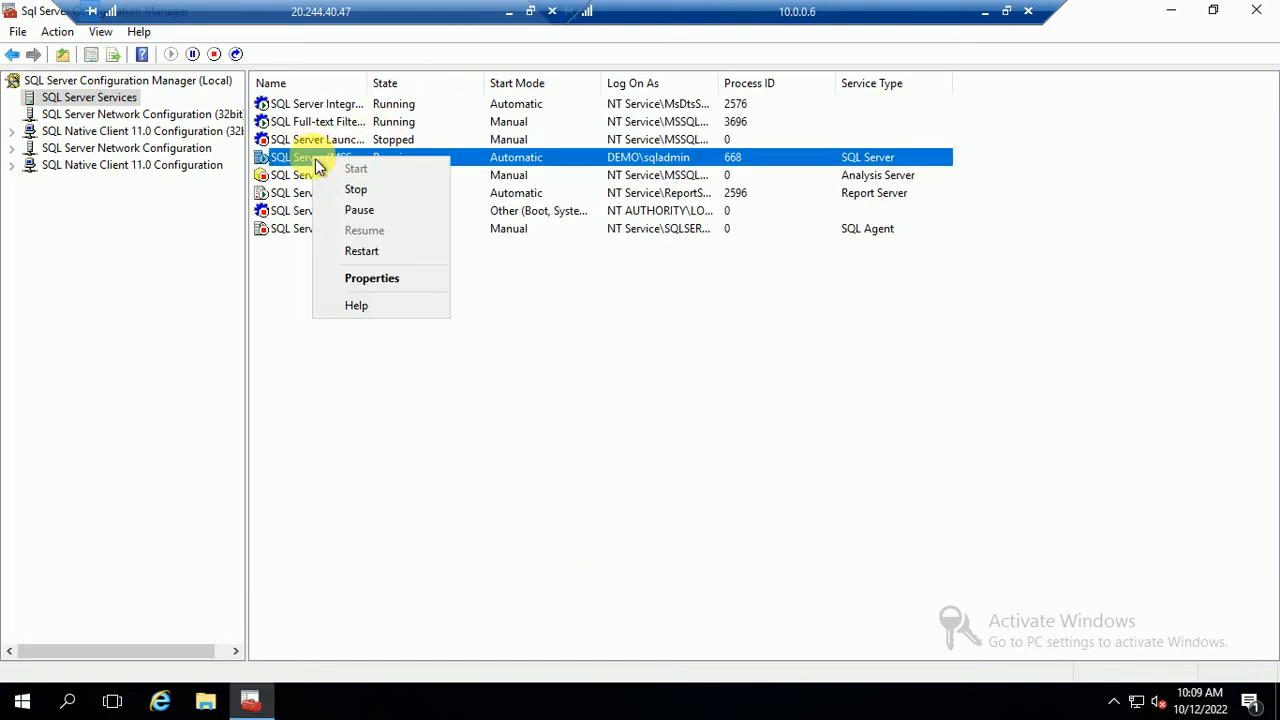
pyautogui.click(362, 251)
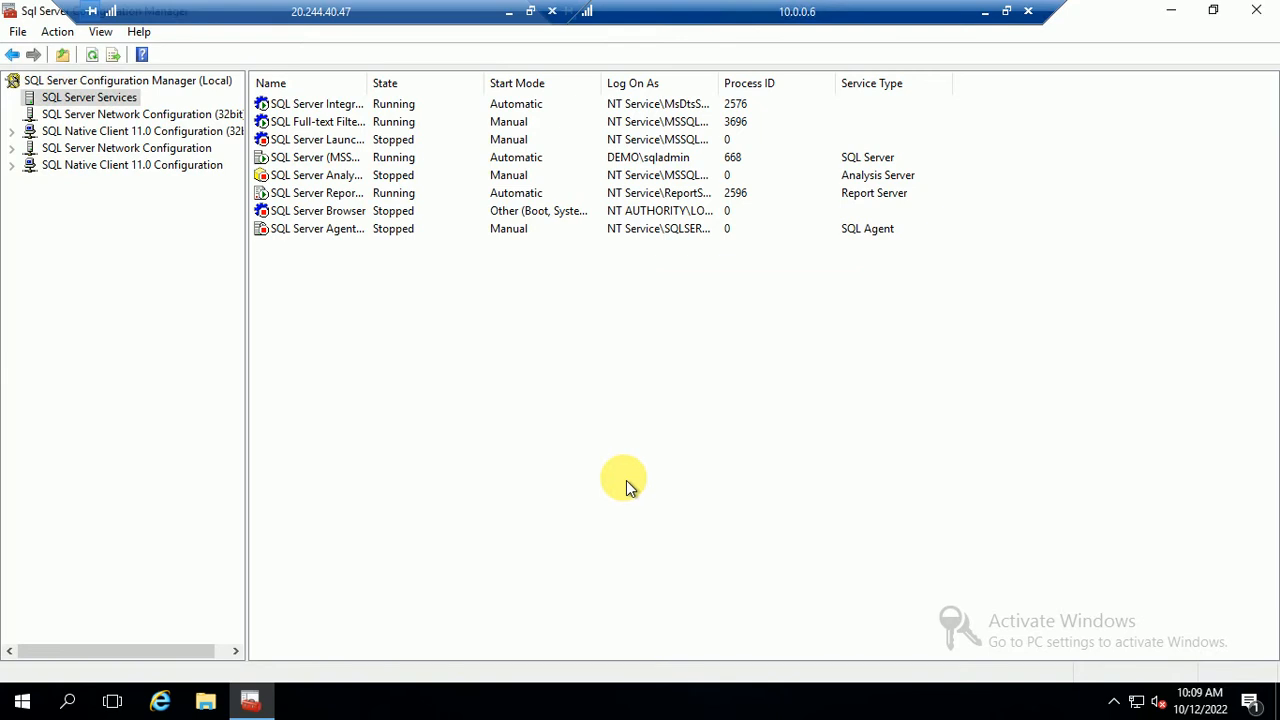
# Set SQL Server Agent to log on as DEMO\sqladmin with its password and apply
pyautogui.click(299, 234)
pyautogui.rightClick(298, 234)
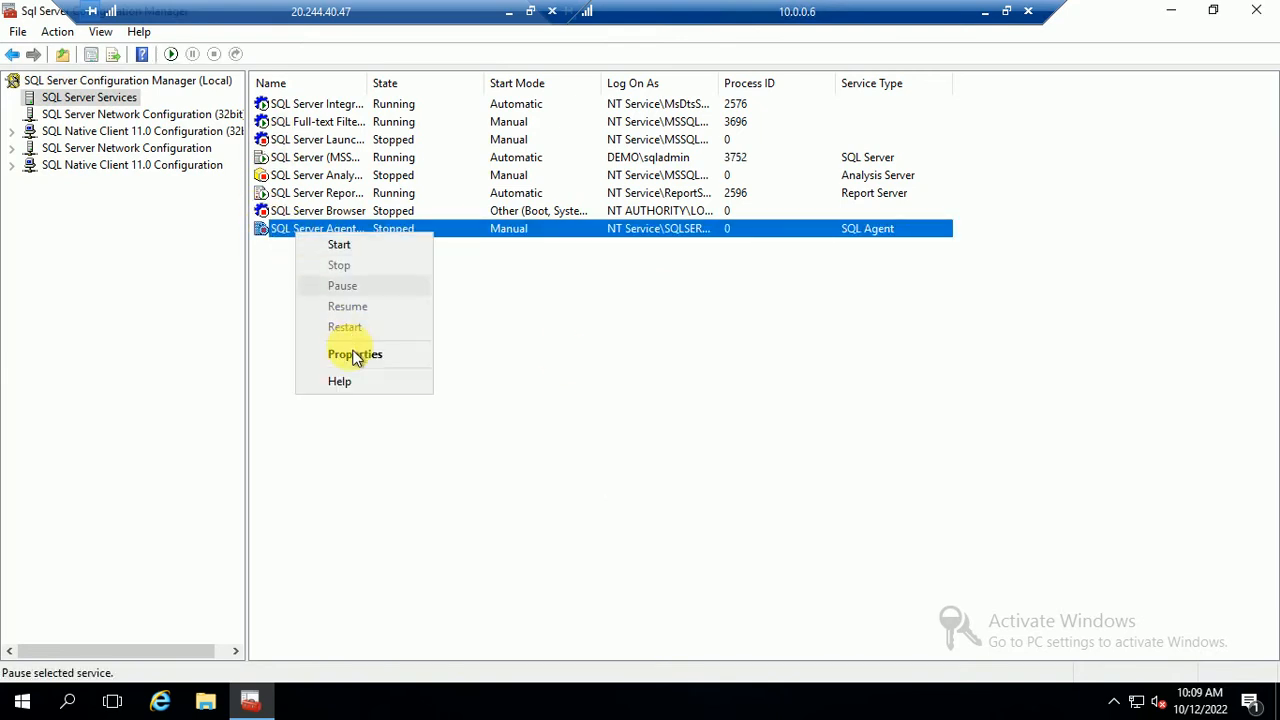
pyautogui.click(357, 355)
pyautogui.click(770, 281)
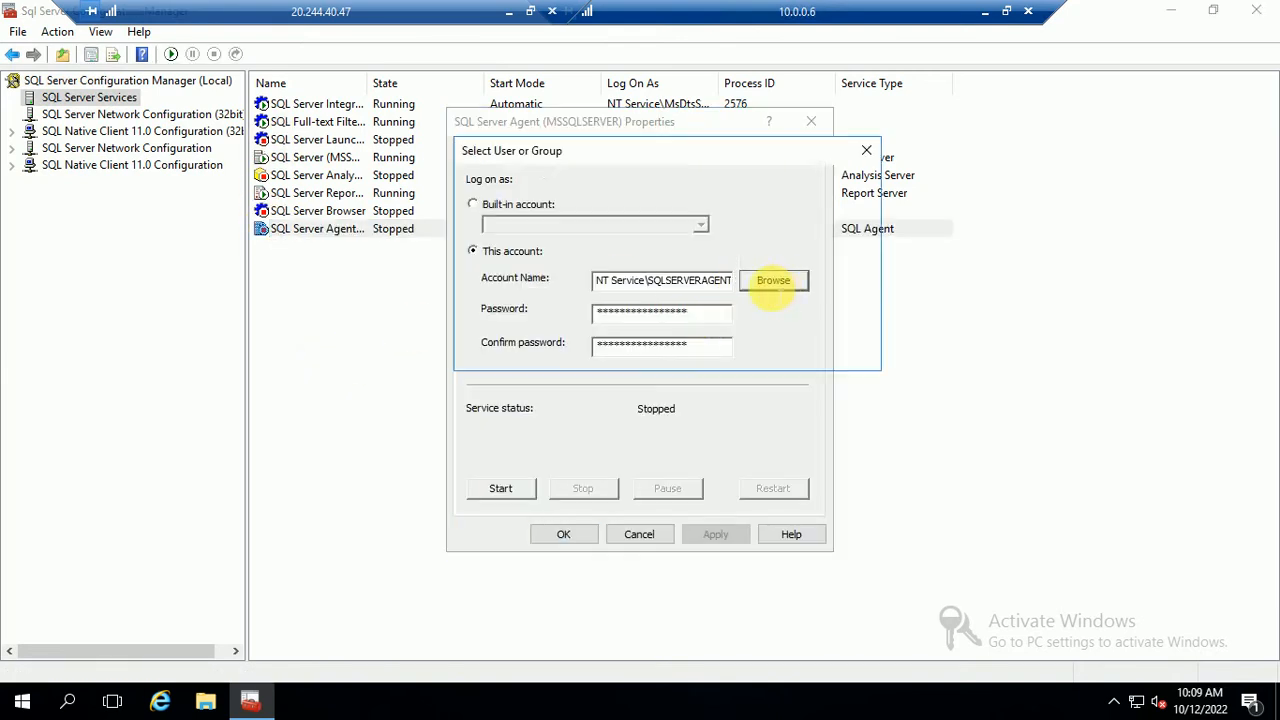
pyautogui.write('DEMO\\sqladmin')
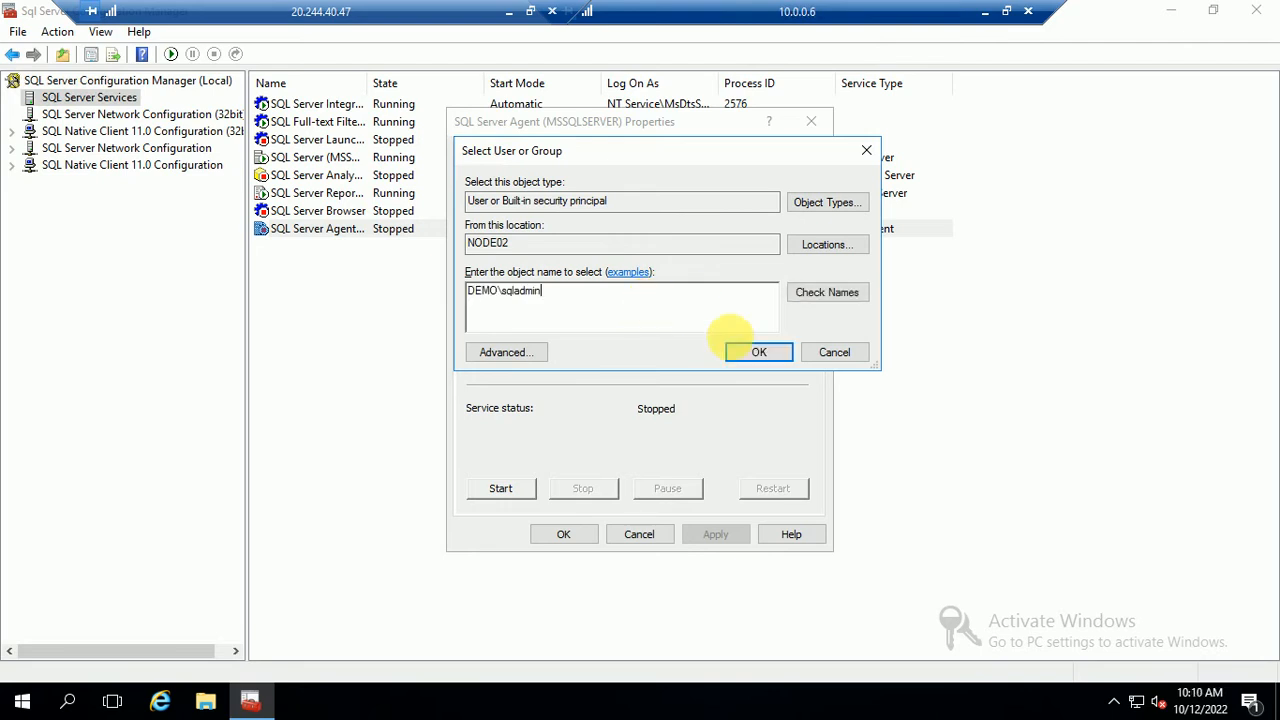
pyautogui.click(755, 352)
pyautogui.click(634, 316)
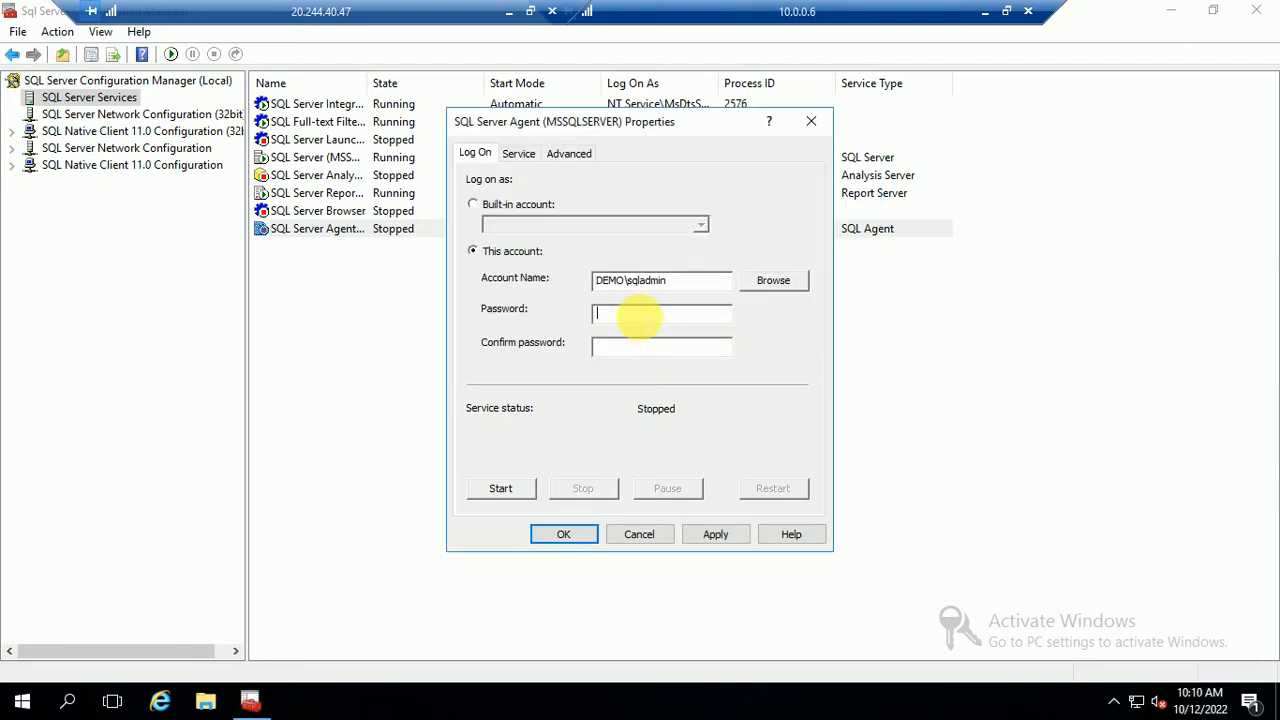
pyautogui.write('**')
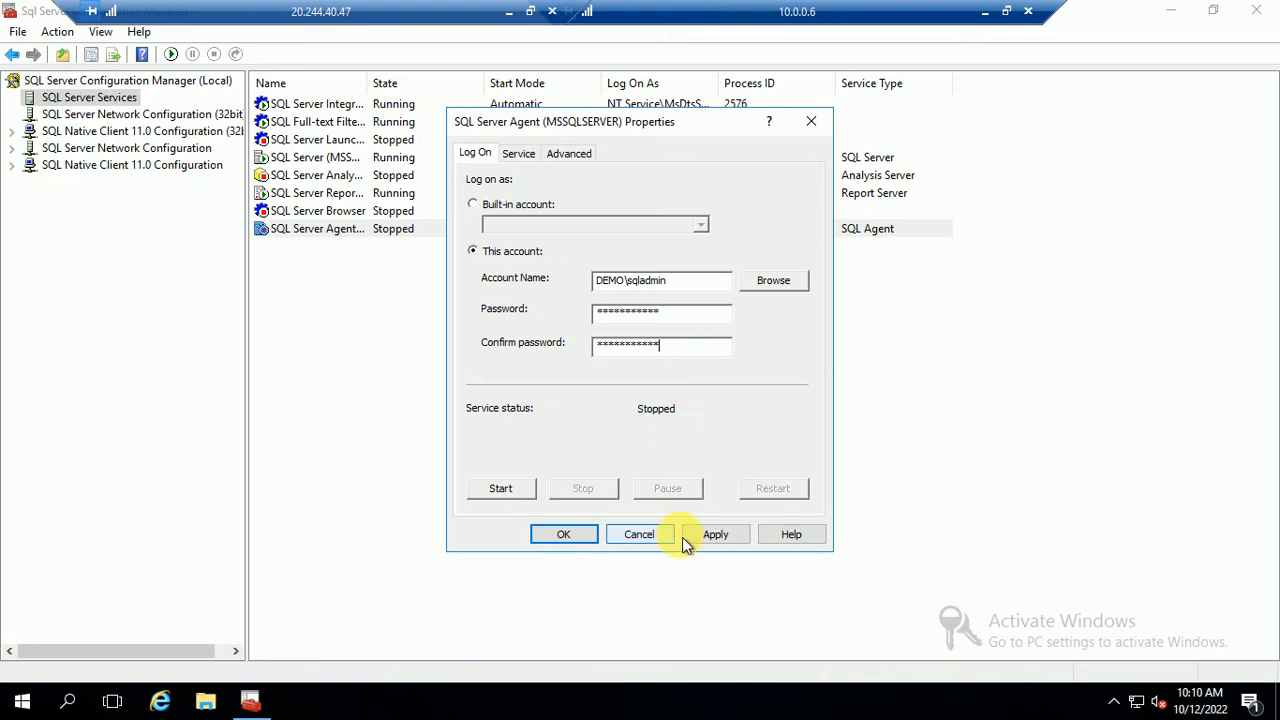
pyautogui.click(715, 534)
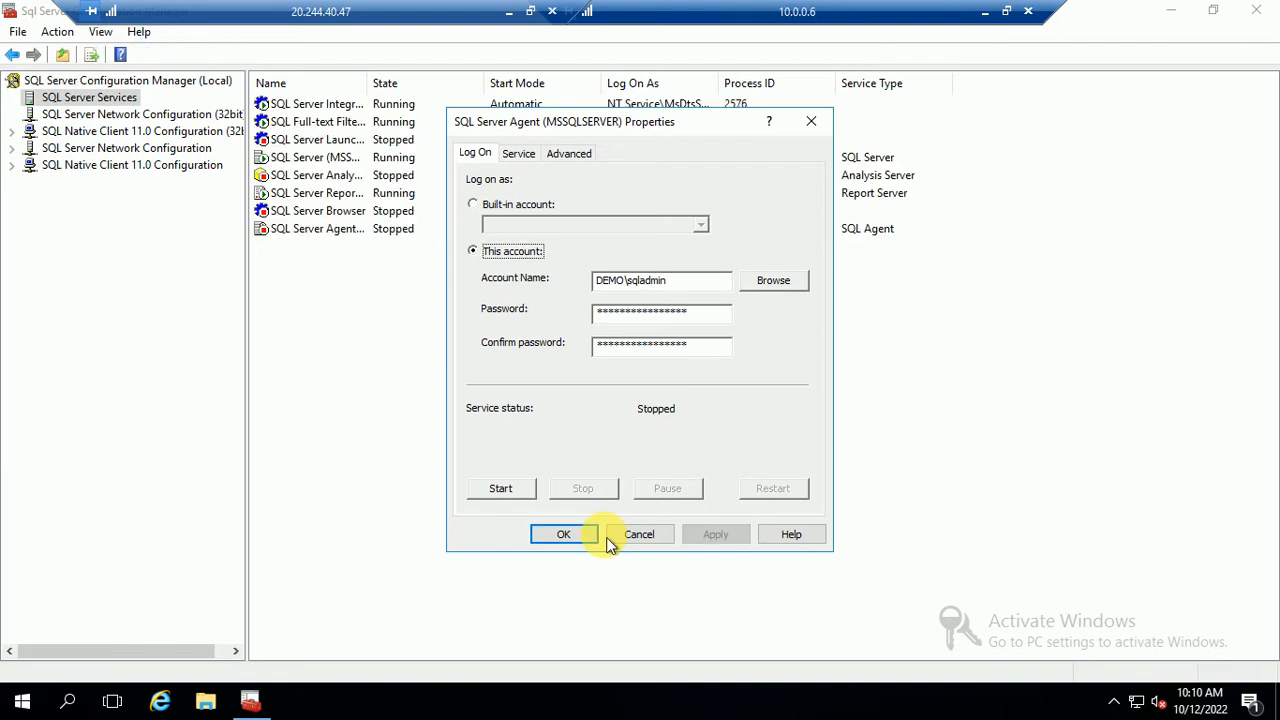
pyautogui.click(553, 538)
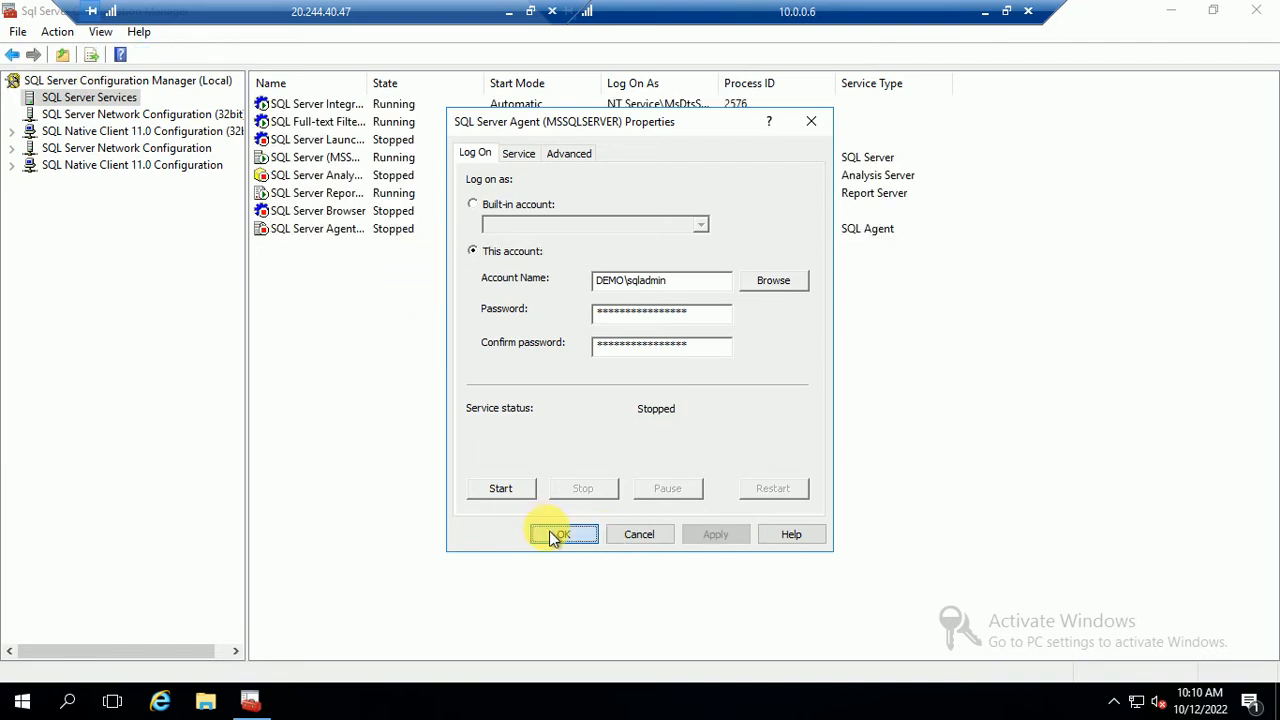
# Start the SQL Server Agent service
pyautogui.click(327, 229)
pyautogui.rightClick(327, 229)
pyautogui.click(366, 241)
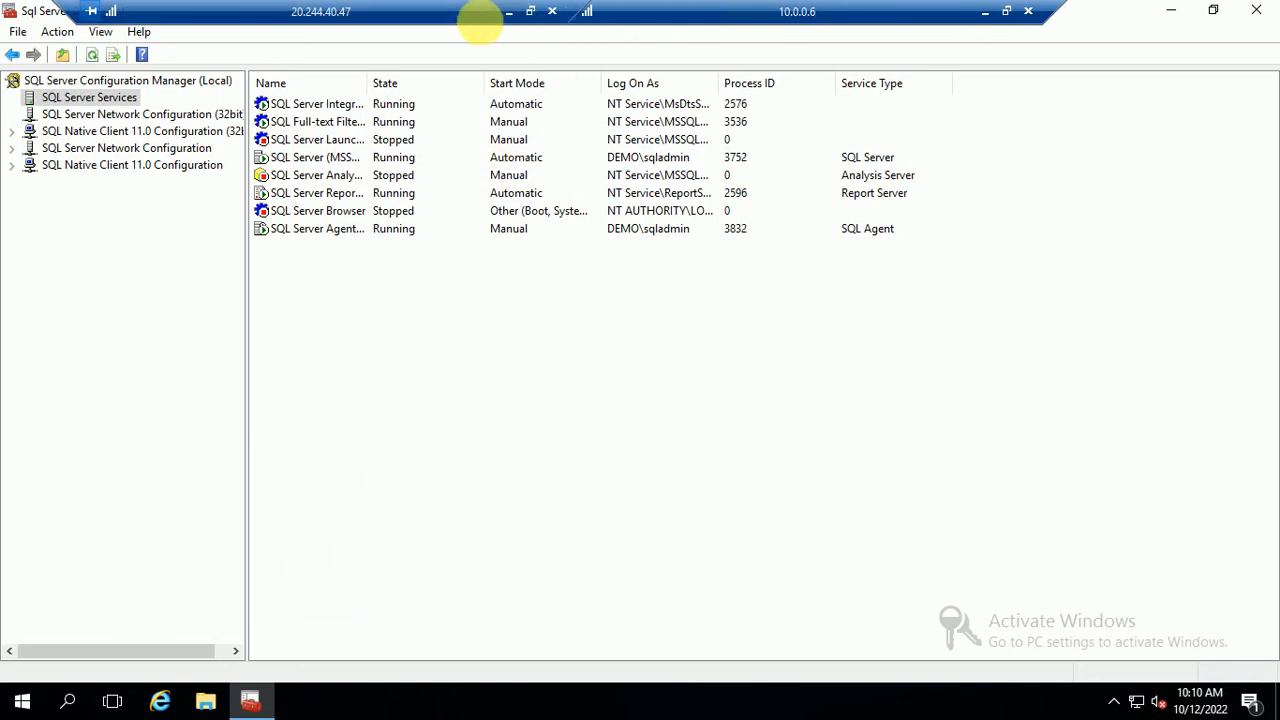
# Minimize the remote session, close Active Directory Users and Computers, and show the Azure portal
pyautogui.click(984, 14)
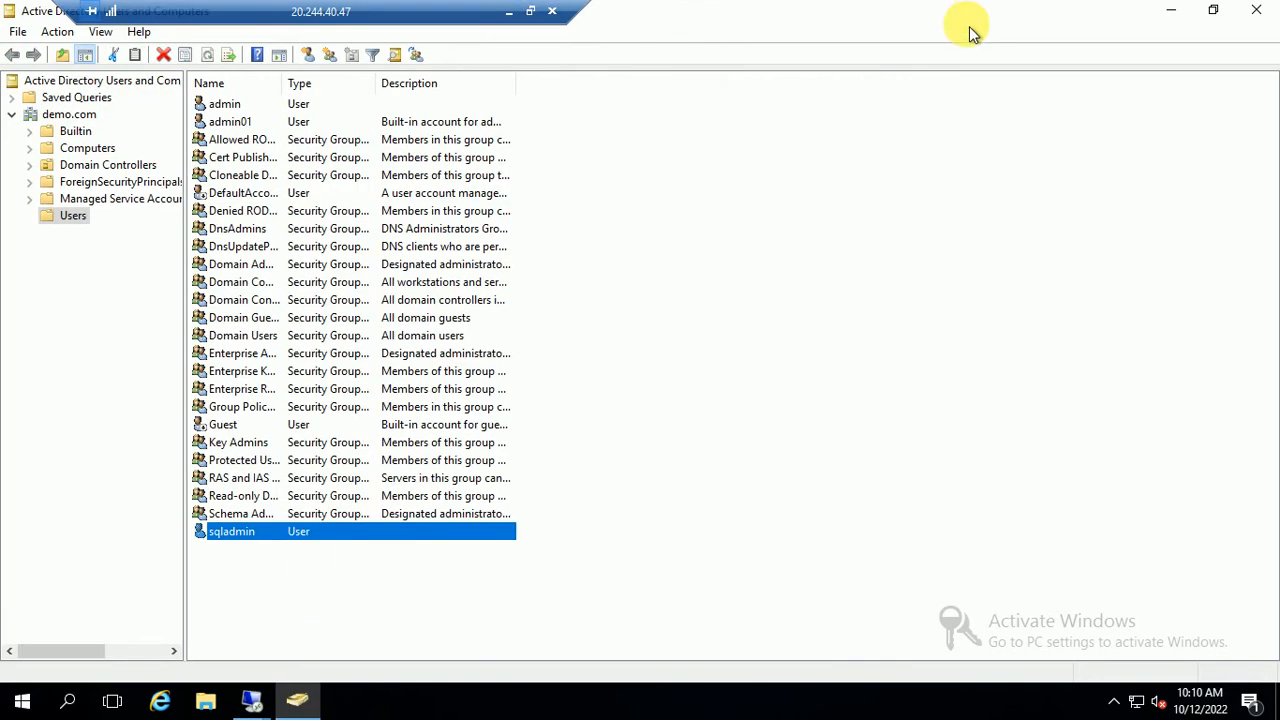
pyautogui.click(1255, 17)
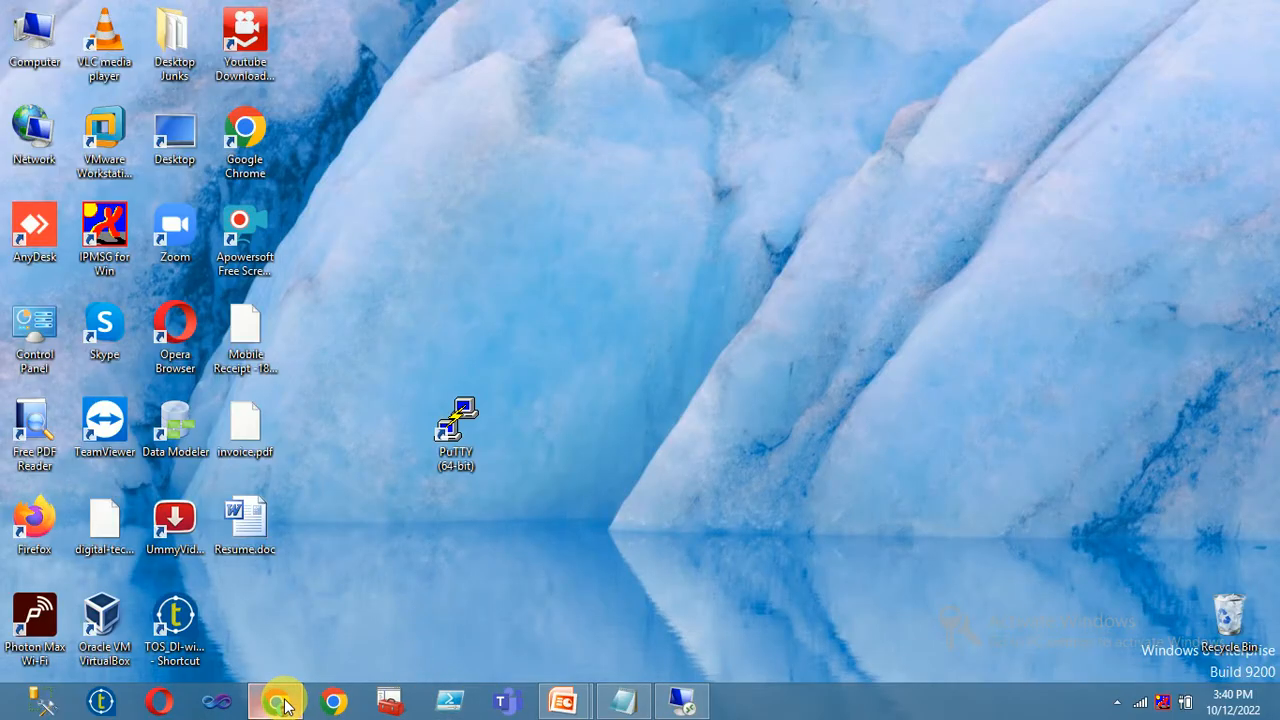
pyautogui.click(277, 700)
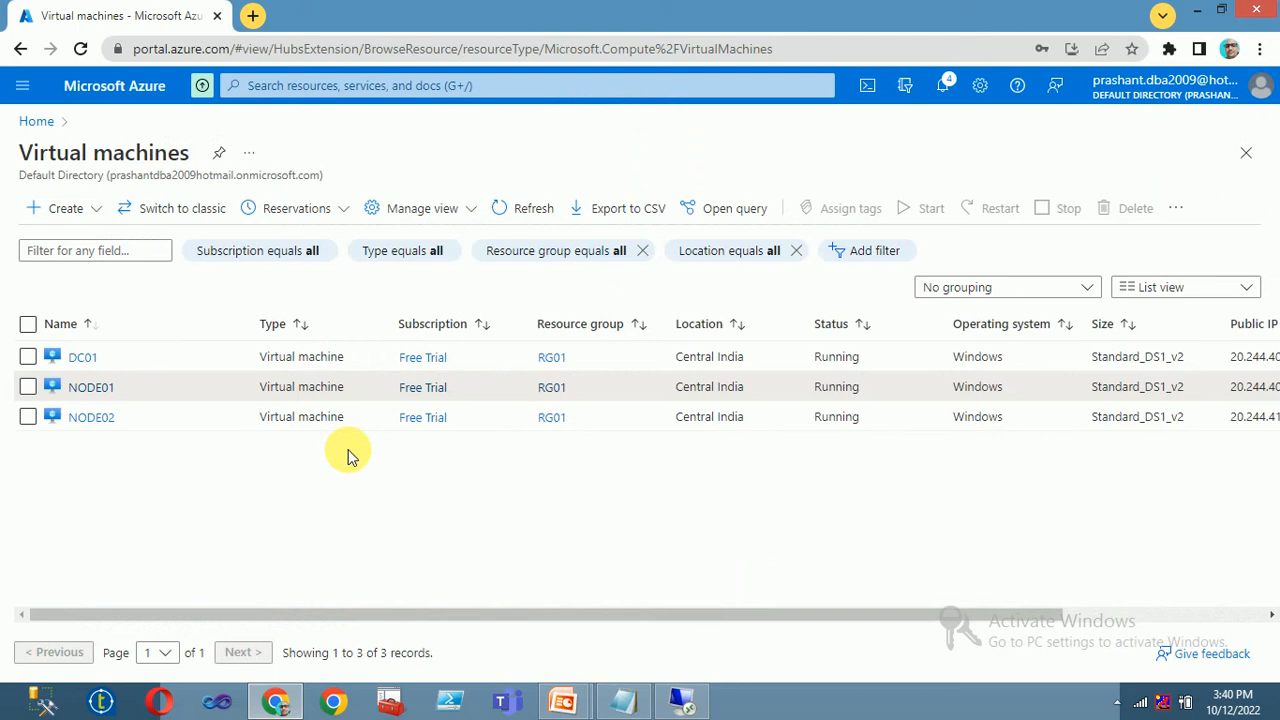
# Check NODE01's network interface IP configuration, then return to its Networking page
pyautogui.click(106, 391)
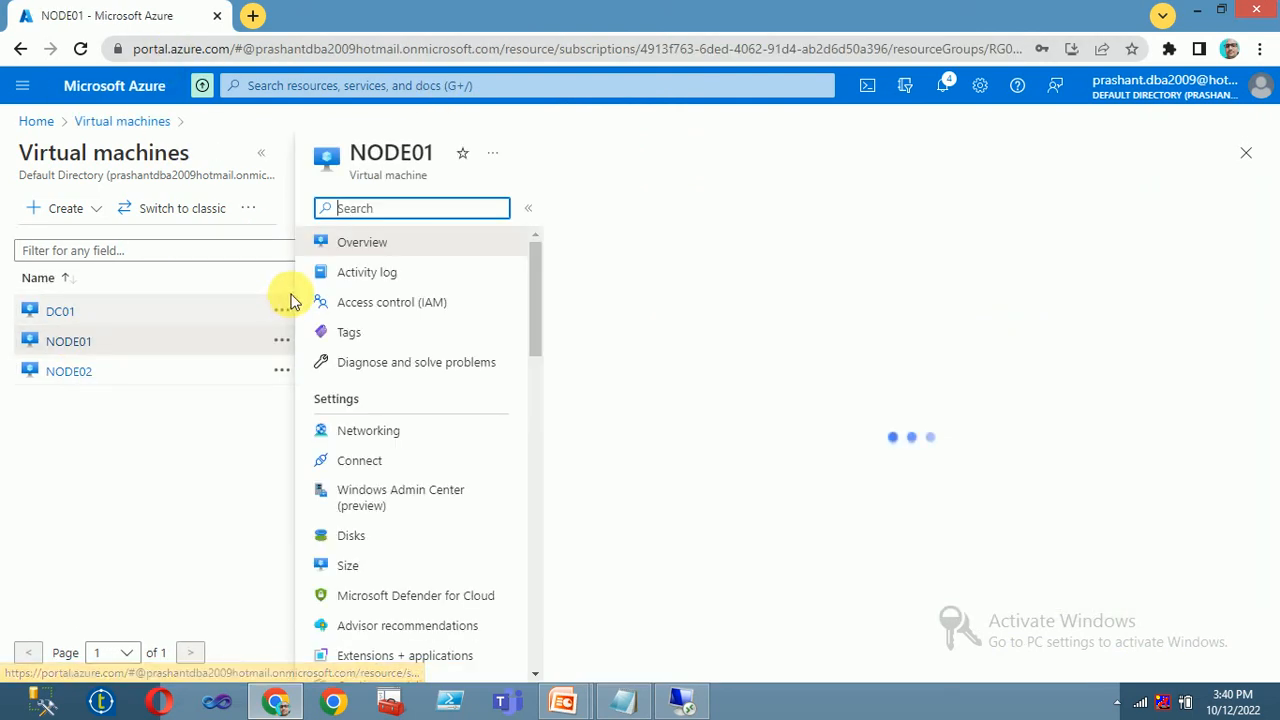
pyautogui.scroll(-2, 488, 472)
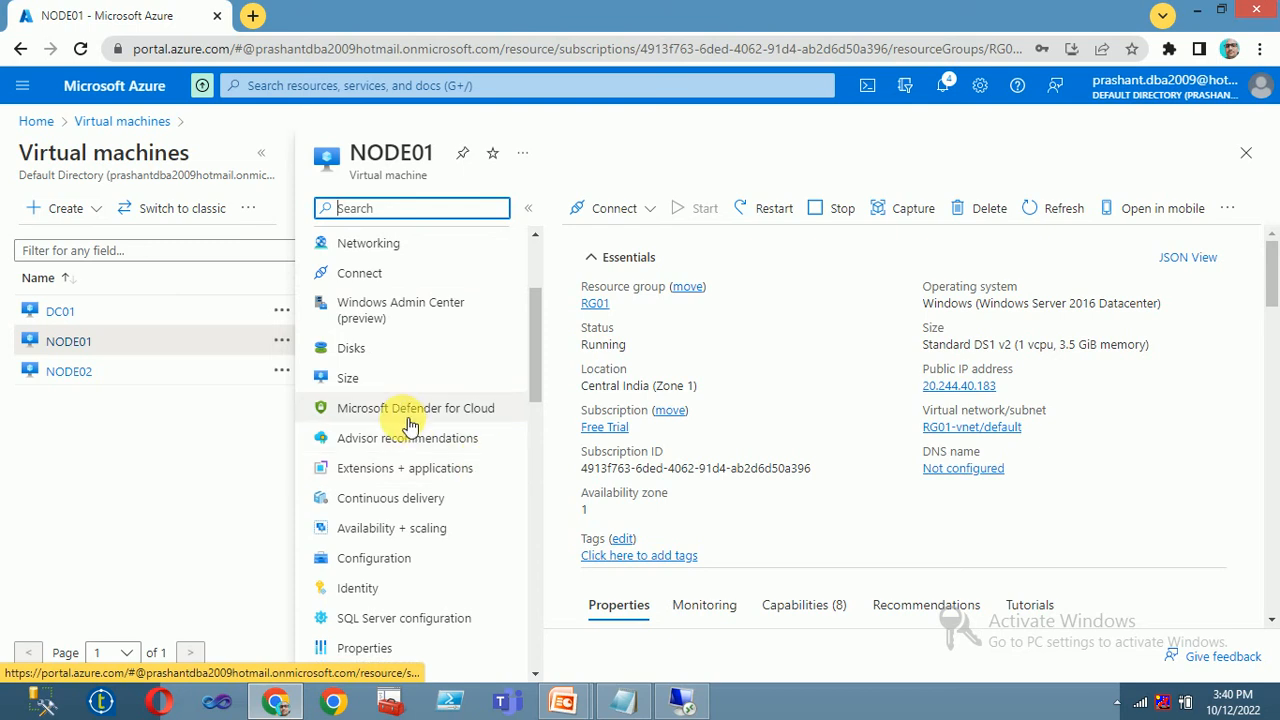
pyautogui.scroll(1, 486, 423)
pyautogui.click(386, 337)
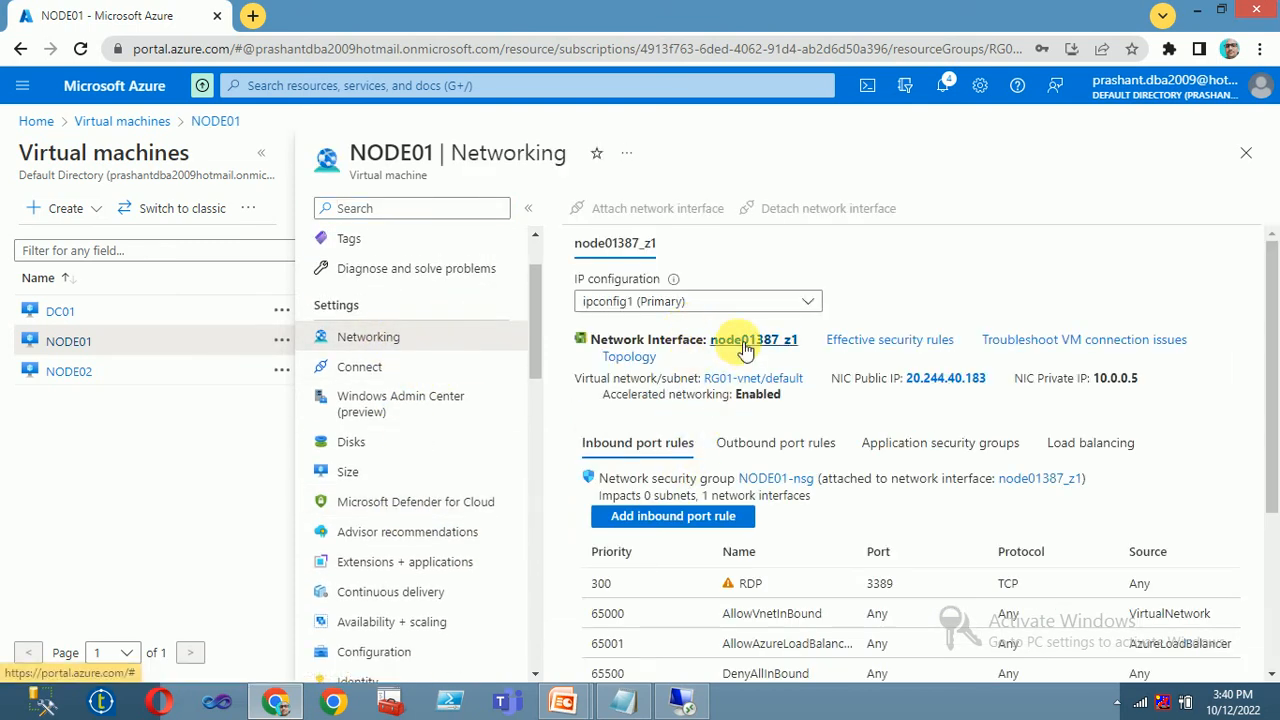
pyautogui.click(668, 337)
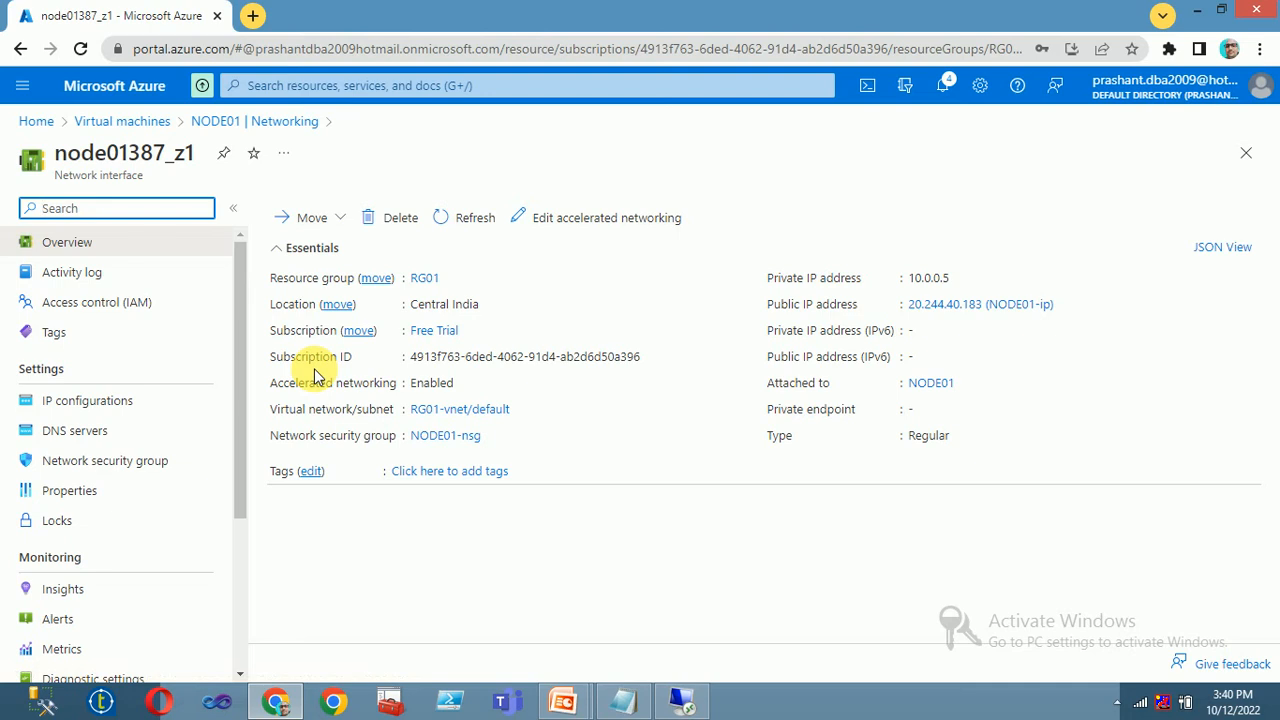
pyautogui.click(75, 402)
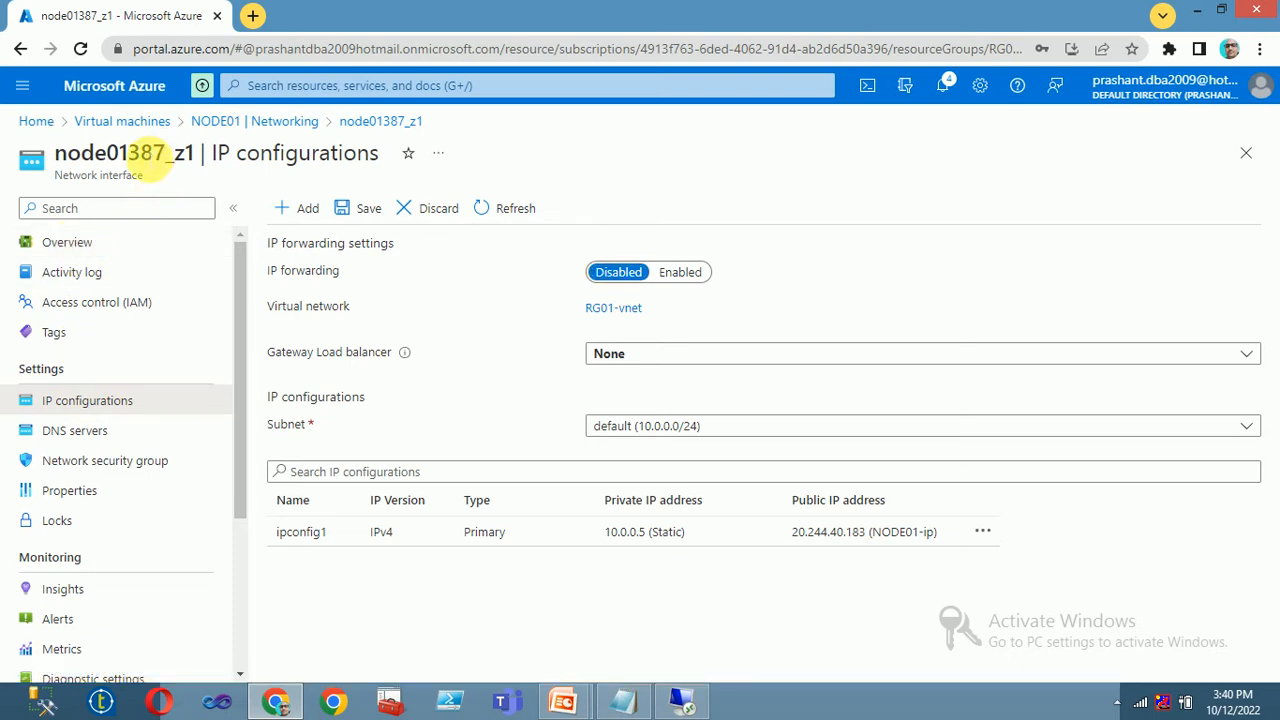
pyautogui.click(287, 121)
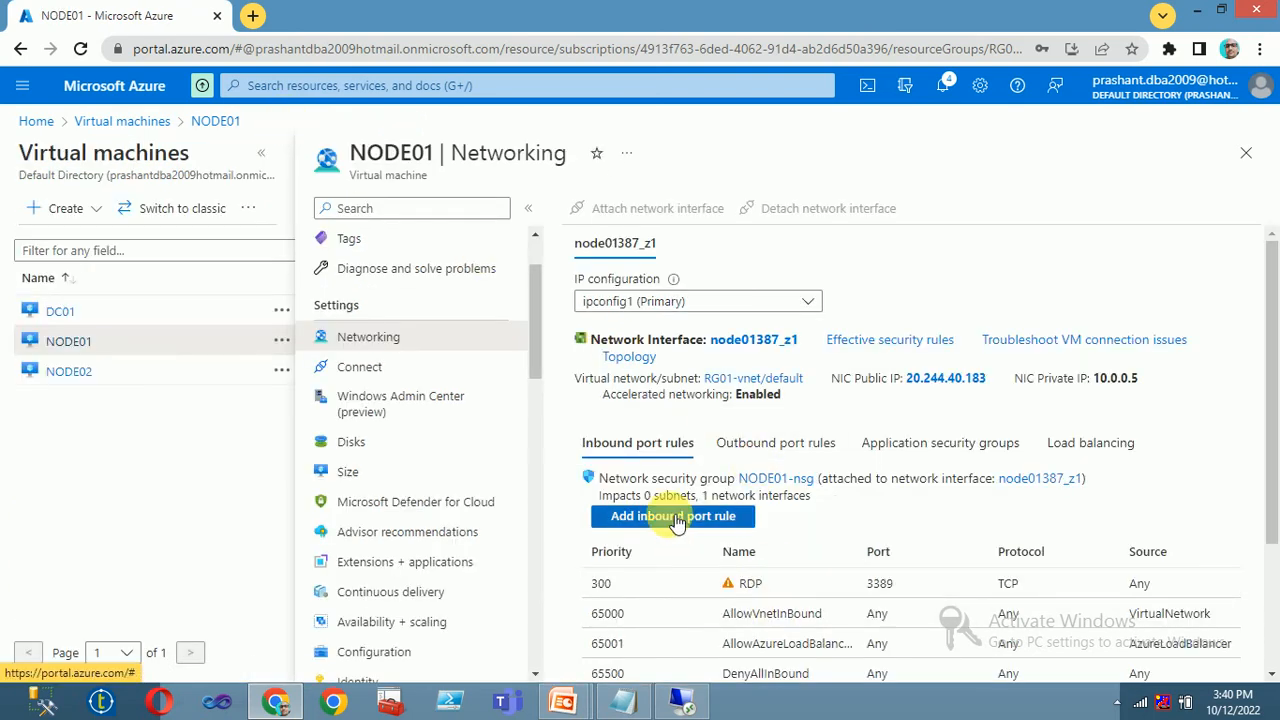
# Add inbound rule AG5022 with source and destination port ranges 5022, priority 310
pyautogui.click(745, 514)
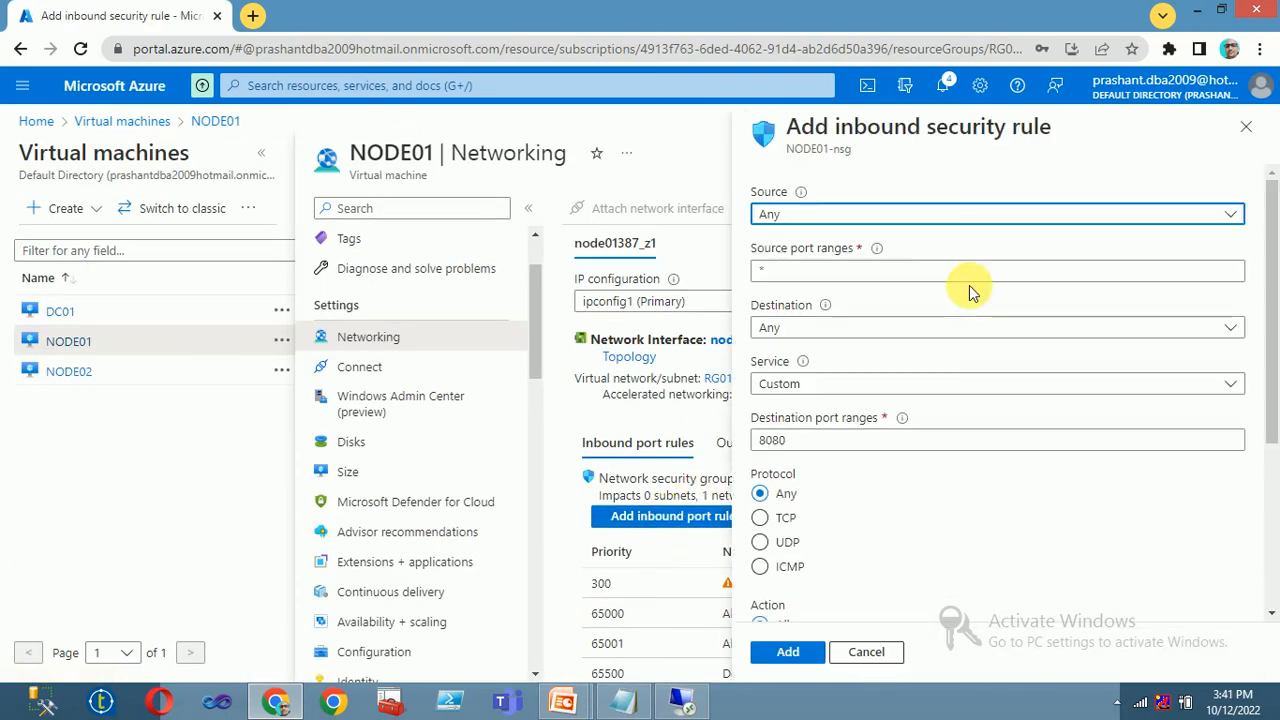
pyautogui.doubleClick(796, 272)
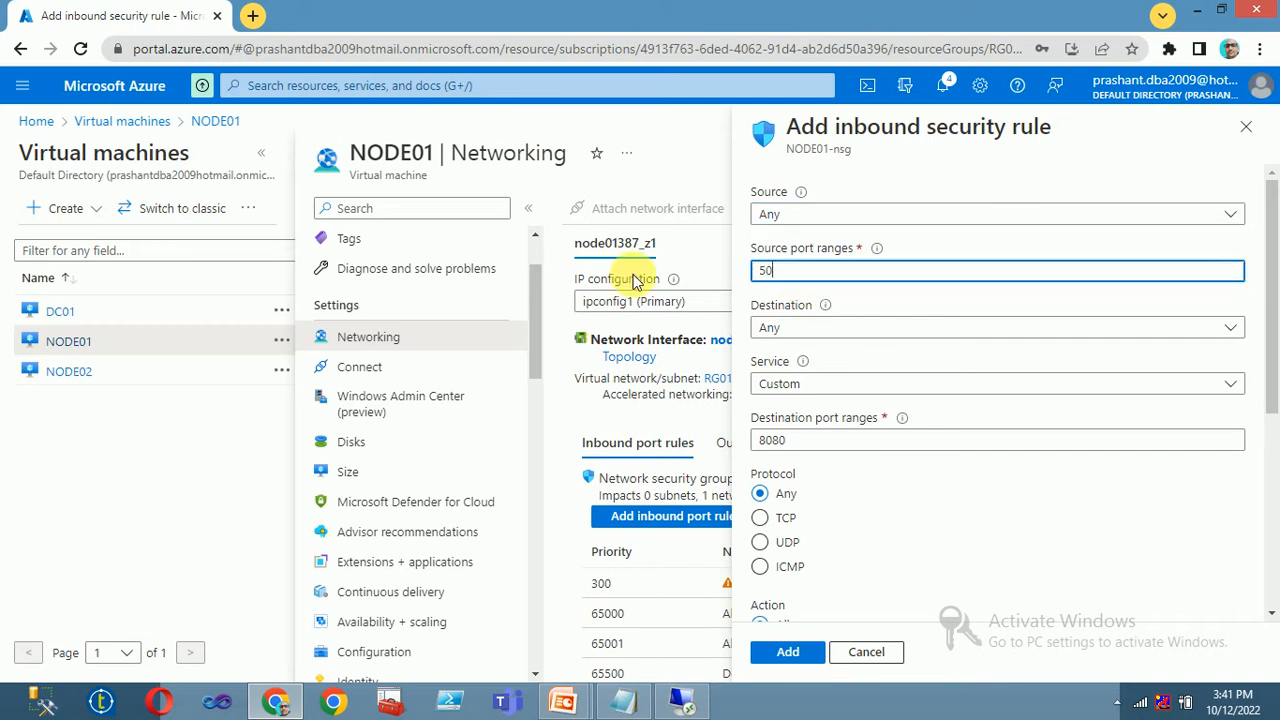
pyautogui.write('5022')
pyautogui.doubleClick(846, 272)
pyautogui.hotkey('ctrl', 'c')
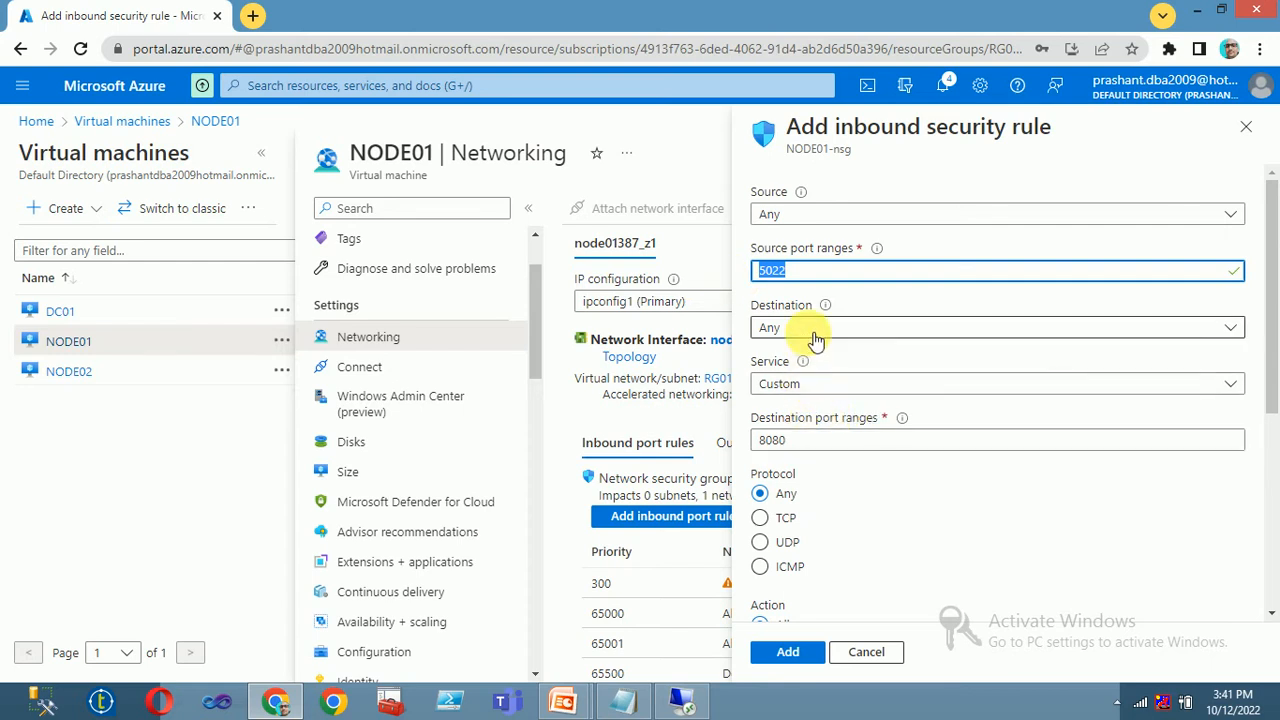
pyautogui.doubleClick(812, 441)
pyautogui.hotkey('ctrl', 'v')
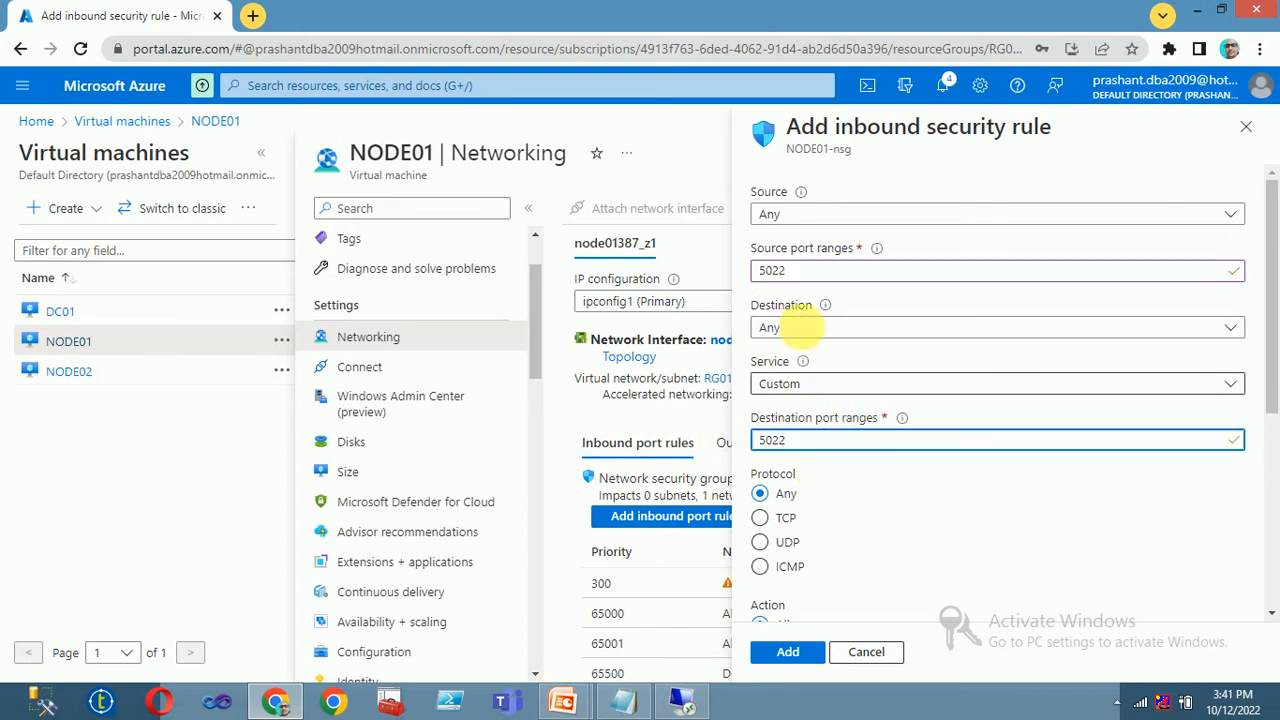
pyautogui.scroll(-3, 849, 506)
pyautogui.scroll(3, 847, 509)
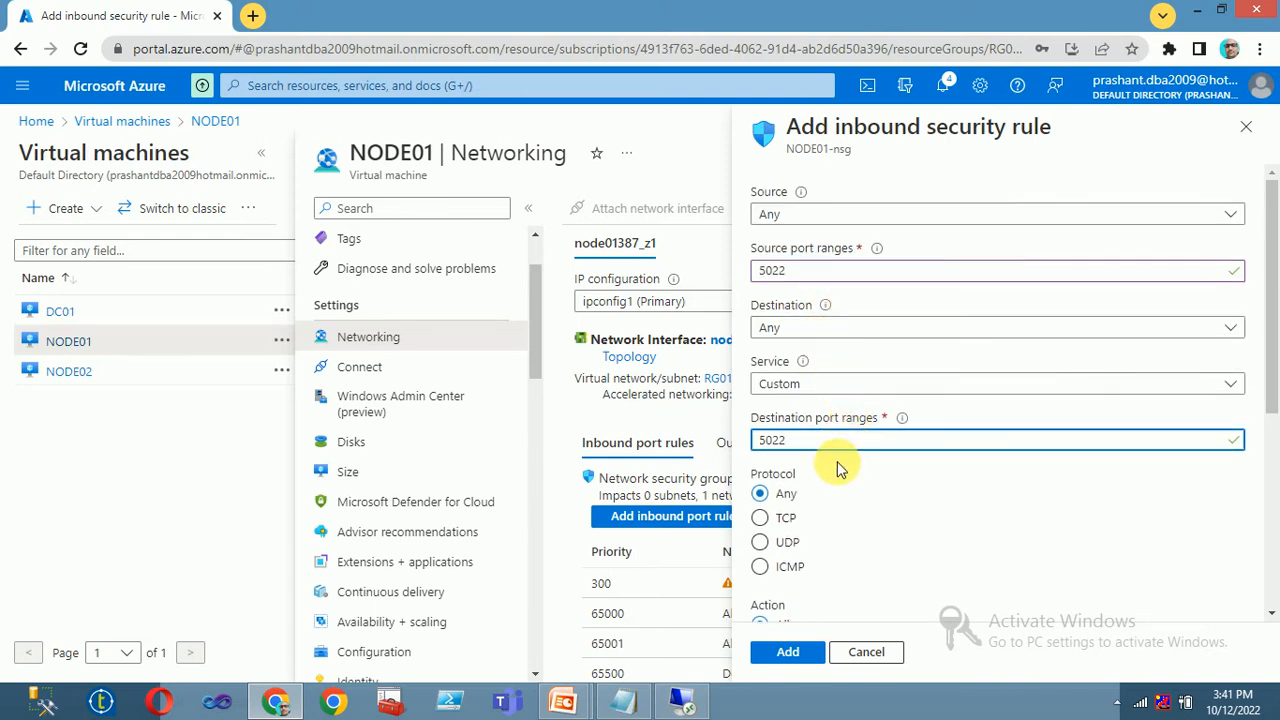
pyautogui.scroll(-7, 836, 467)
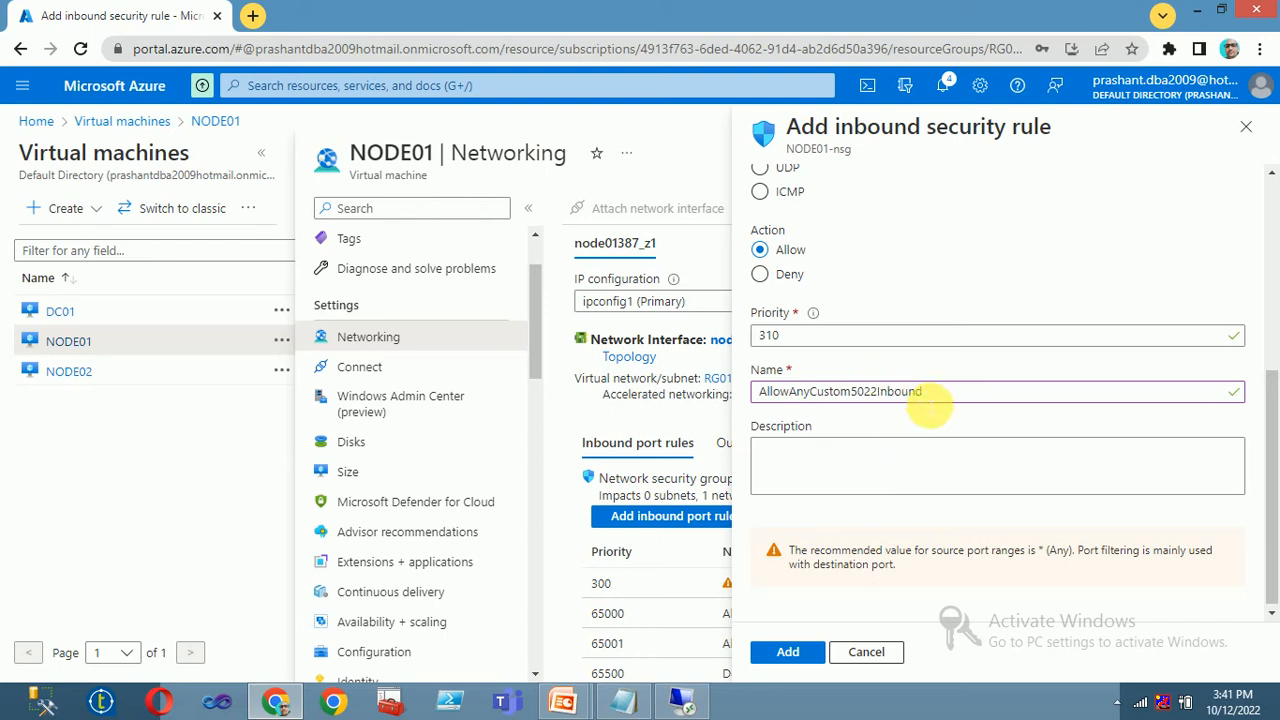
pyautogui.moveTo(933, 396); pyautogui.dragTo(545, 393)
pyautogui.write('AG5022')
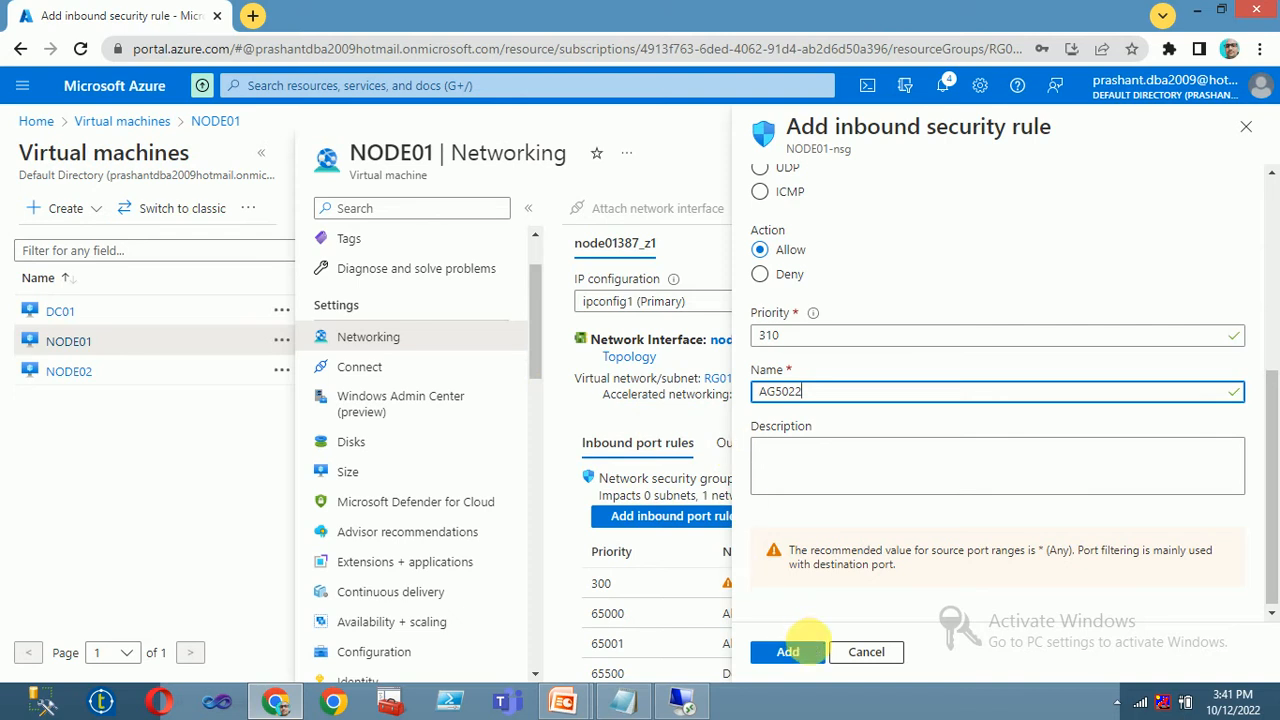
pyautogui.click(788, 651)
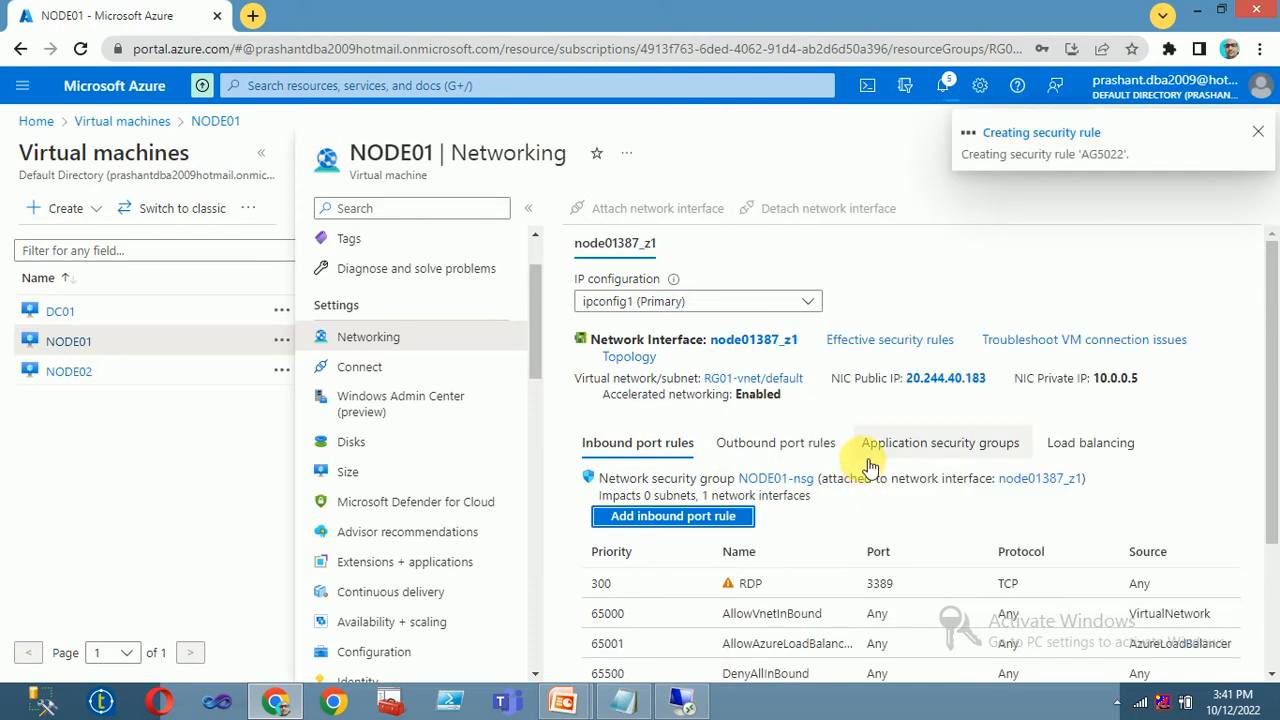
# On NODE02's Networking page, start an inbound port rule with source port range 5022
pyautogui.click(68, 376)
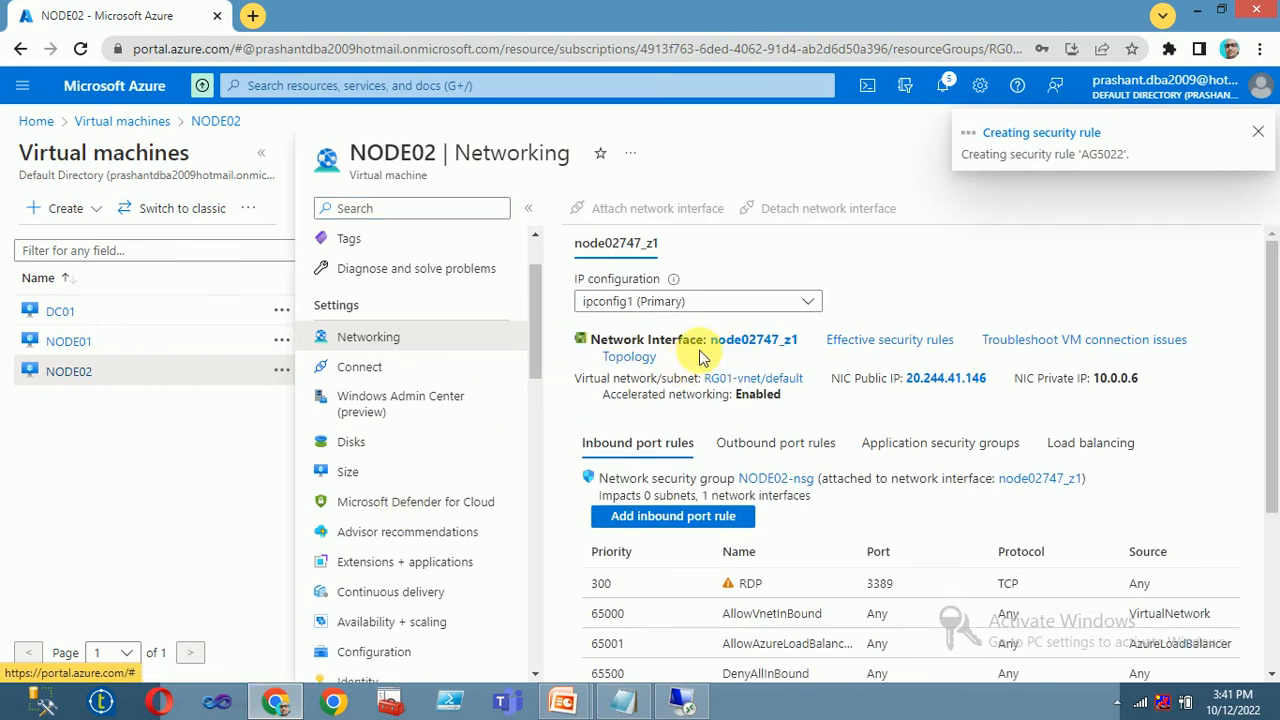
pyautogui.click(660, 516)
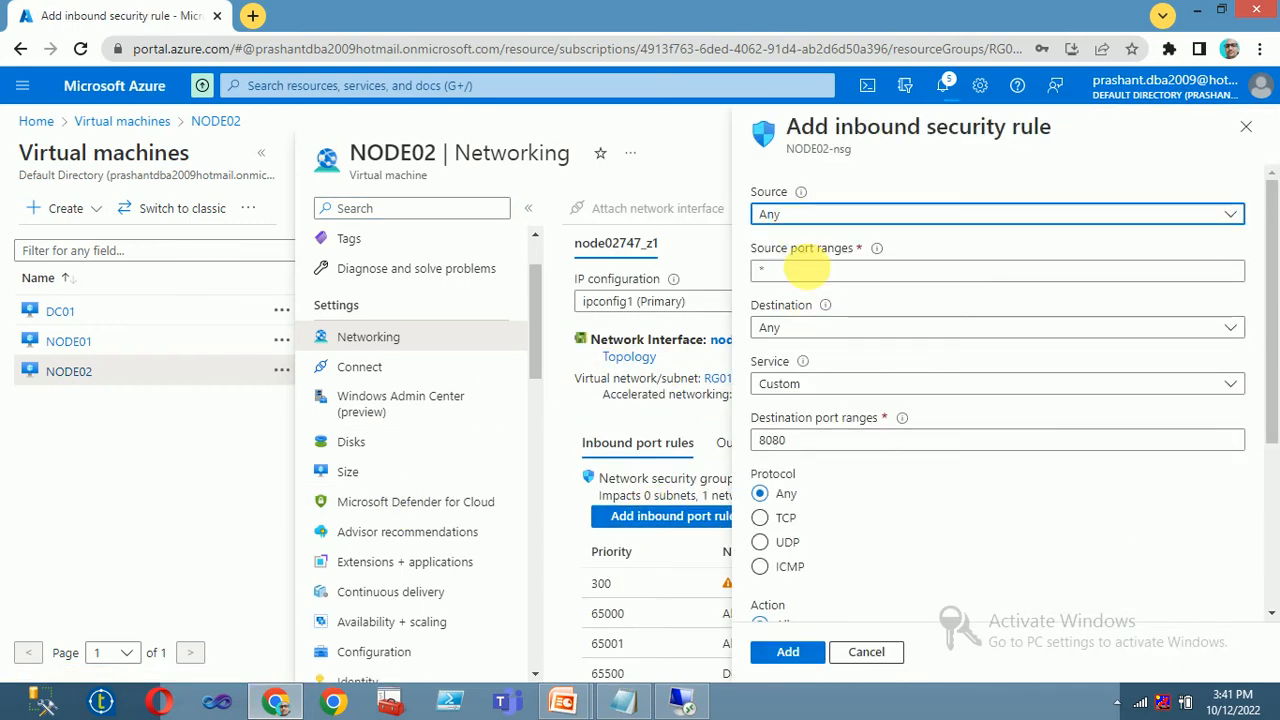
pyautogui.press('Tab')
pyautogui.write('502')
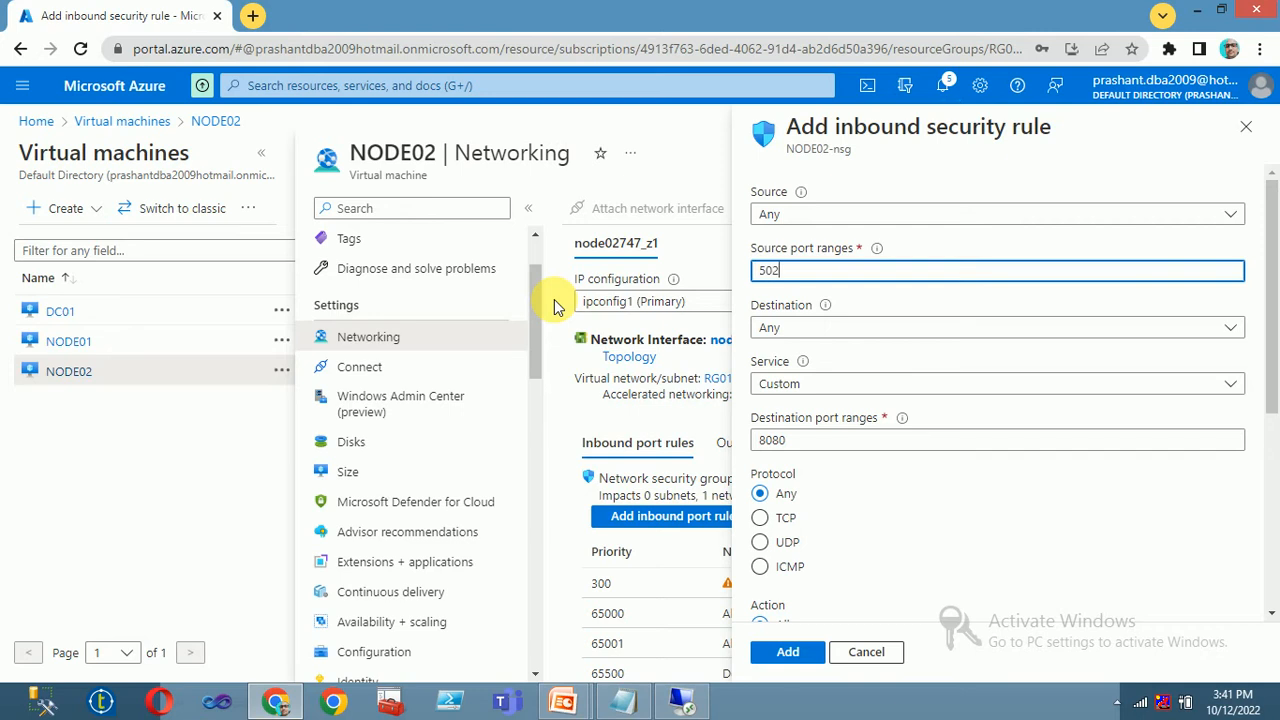
pyautogui.write('2')
pyautogui.press('Tab')
pyautogui.press('Tab')
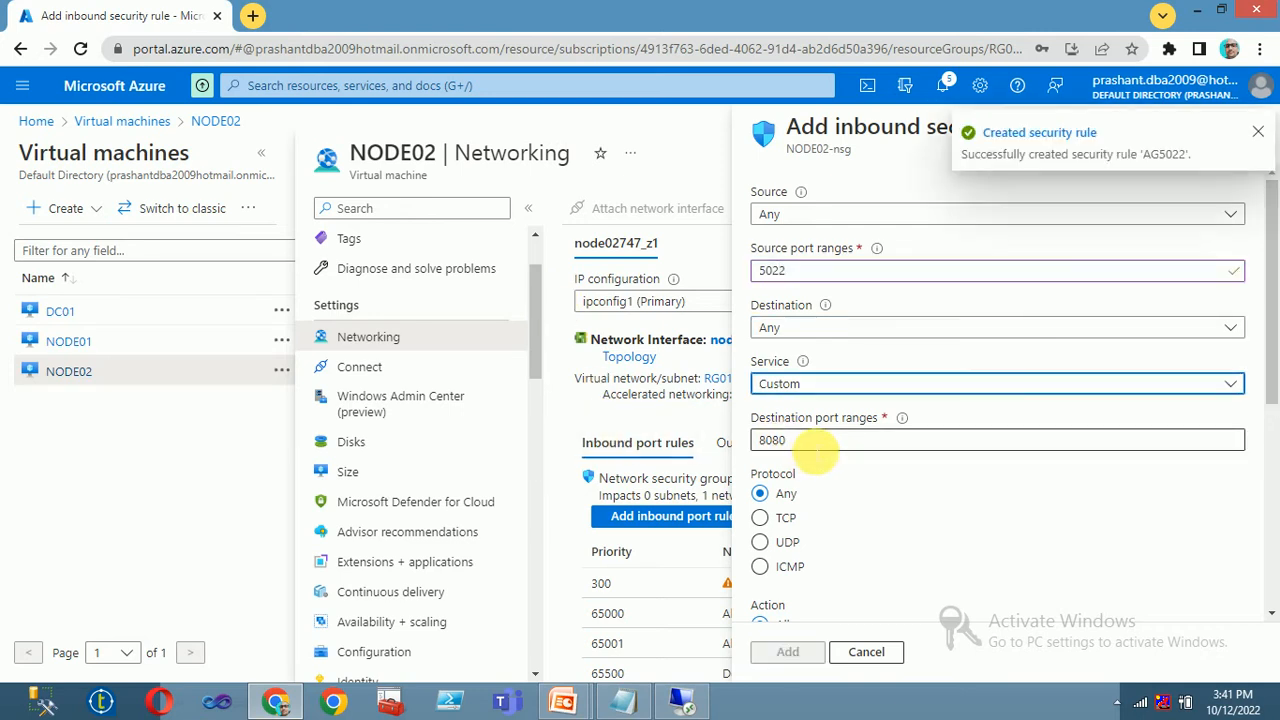
# Browse the predefined Service list, leaving the service set to Custom
pyautogui.click(803, 382)
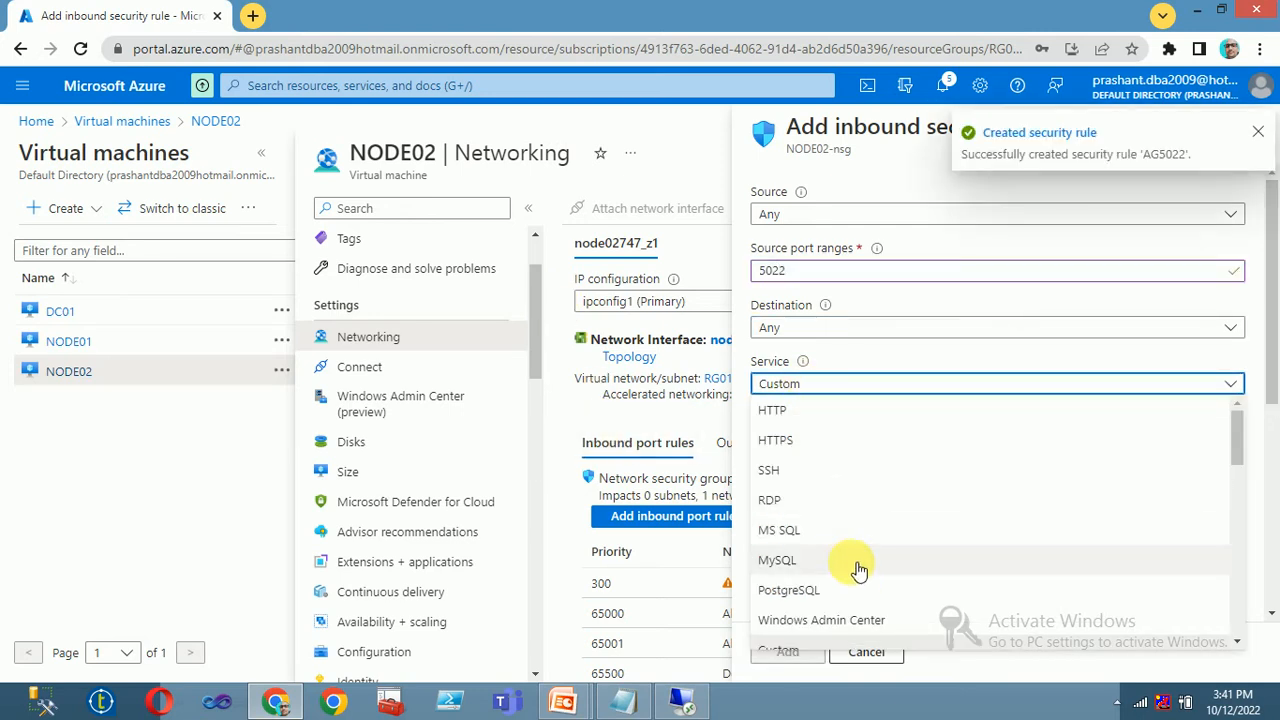
pyautogui.scroll(-10, 858, 569)
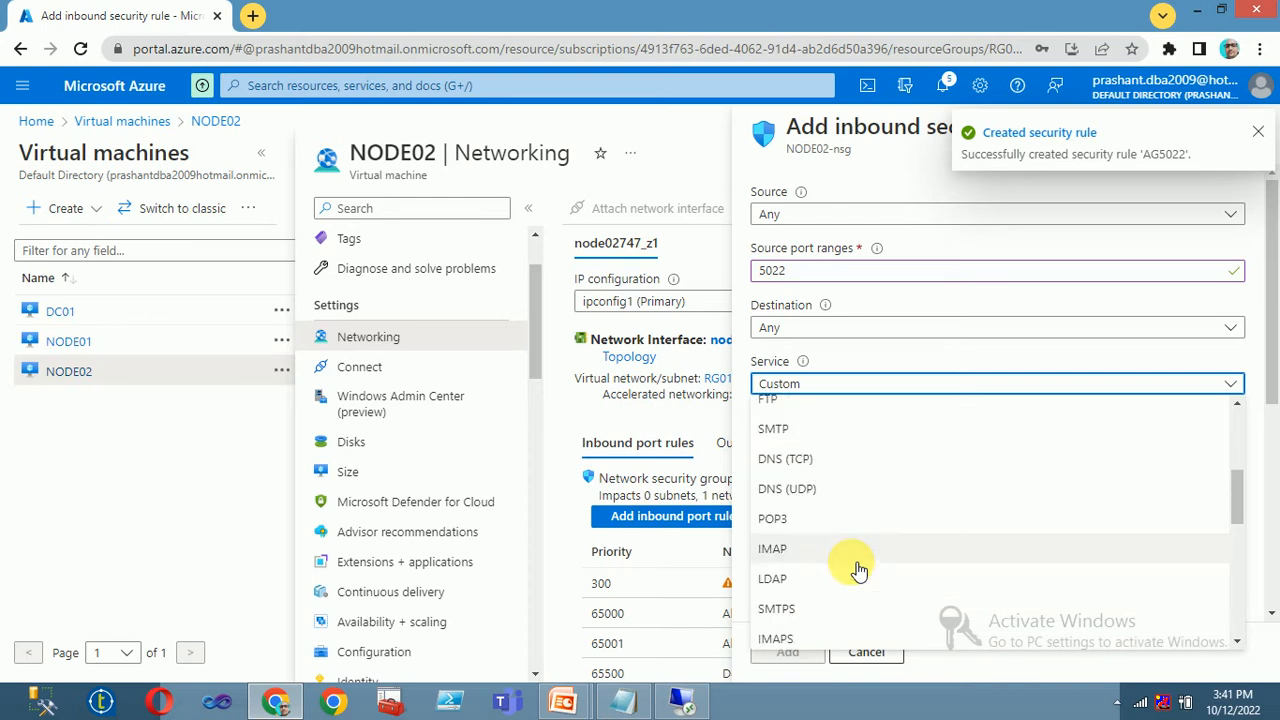
pyautogui.scroll(-3, 858, 569)
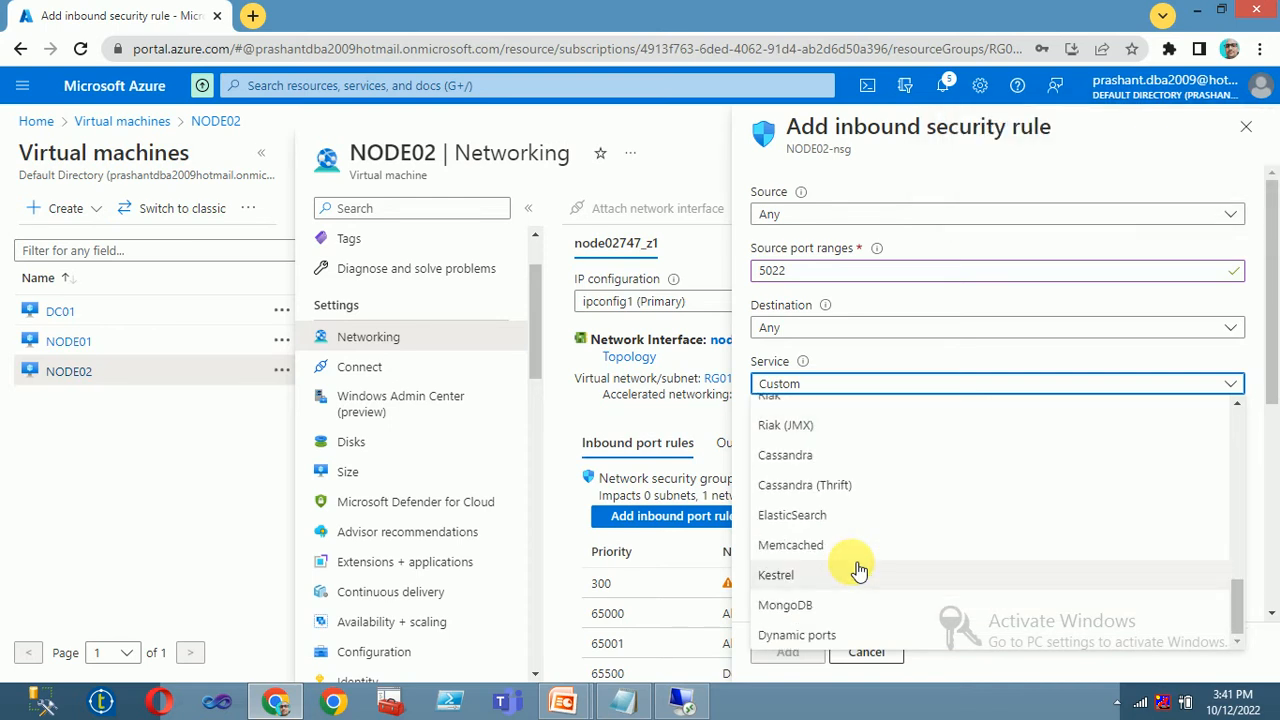
pyautogui.scroll(5, 857, 566)
pyautogui.click(626, 416)
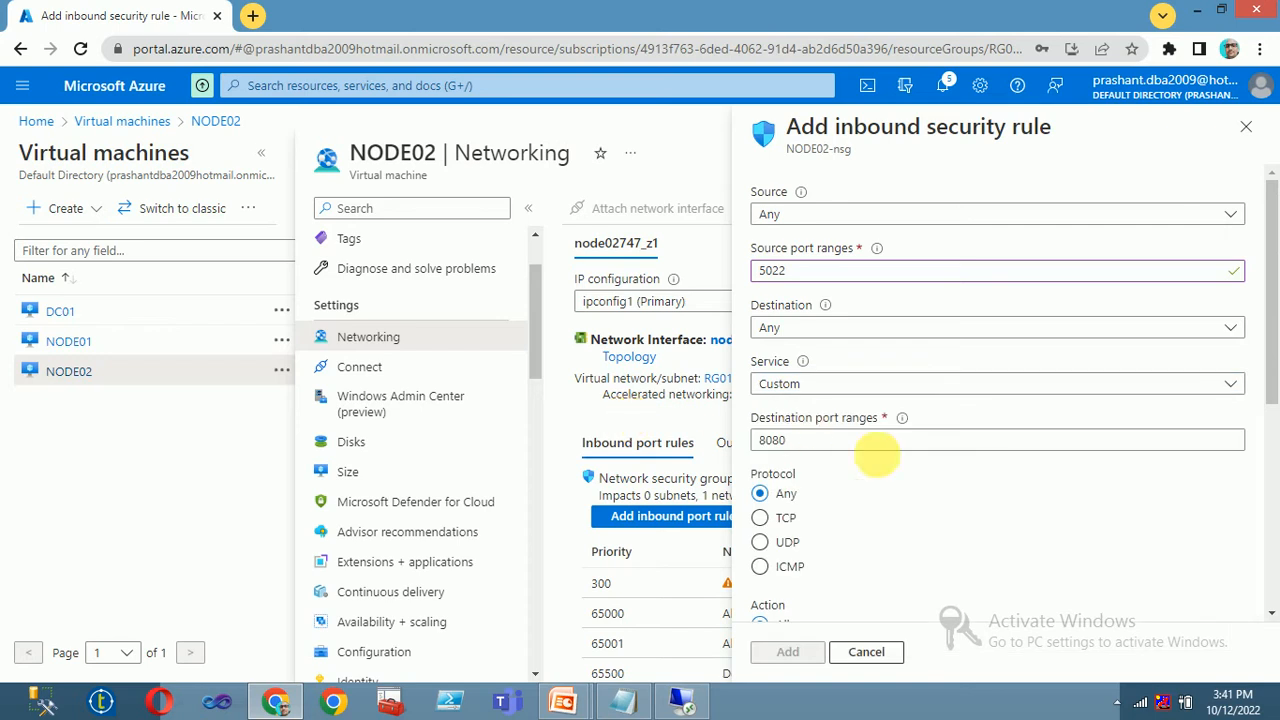
# Set the destination port range to 5022, then close the unfinished rule form
pyautogui.scroll(-2, 885, 515)
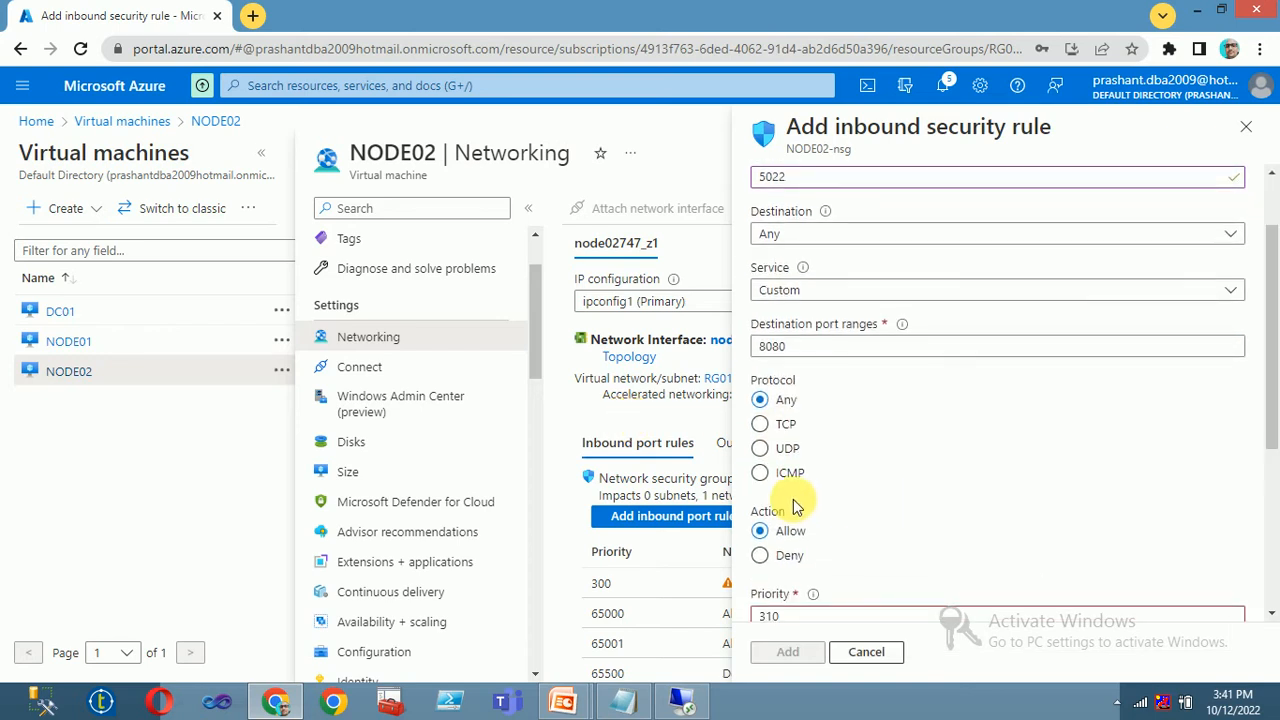
pyautogui.doubleClick(810, 346)
pyautogui.write('5022')
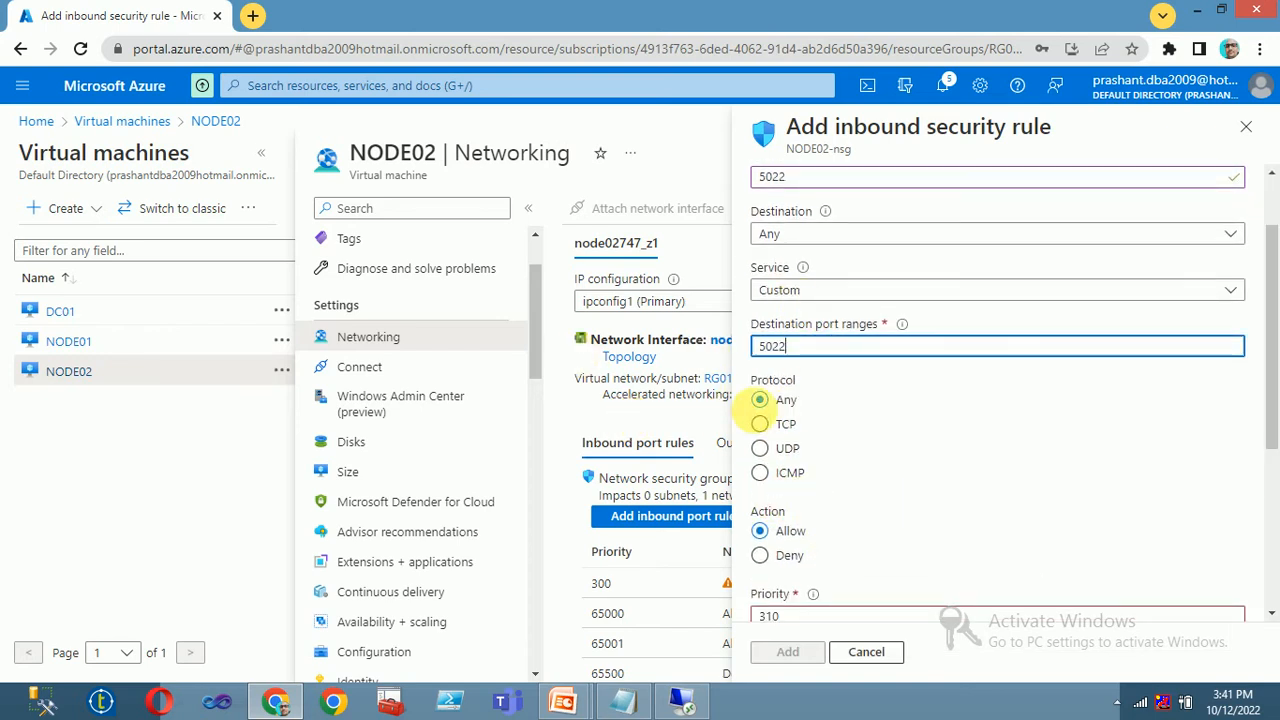
pyautogui.scroll(-2, 810, 495)
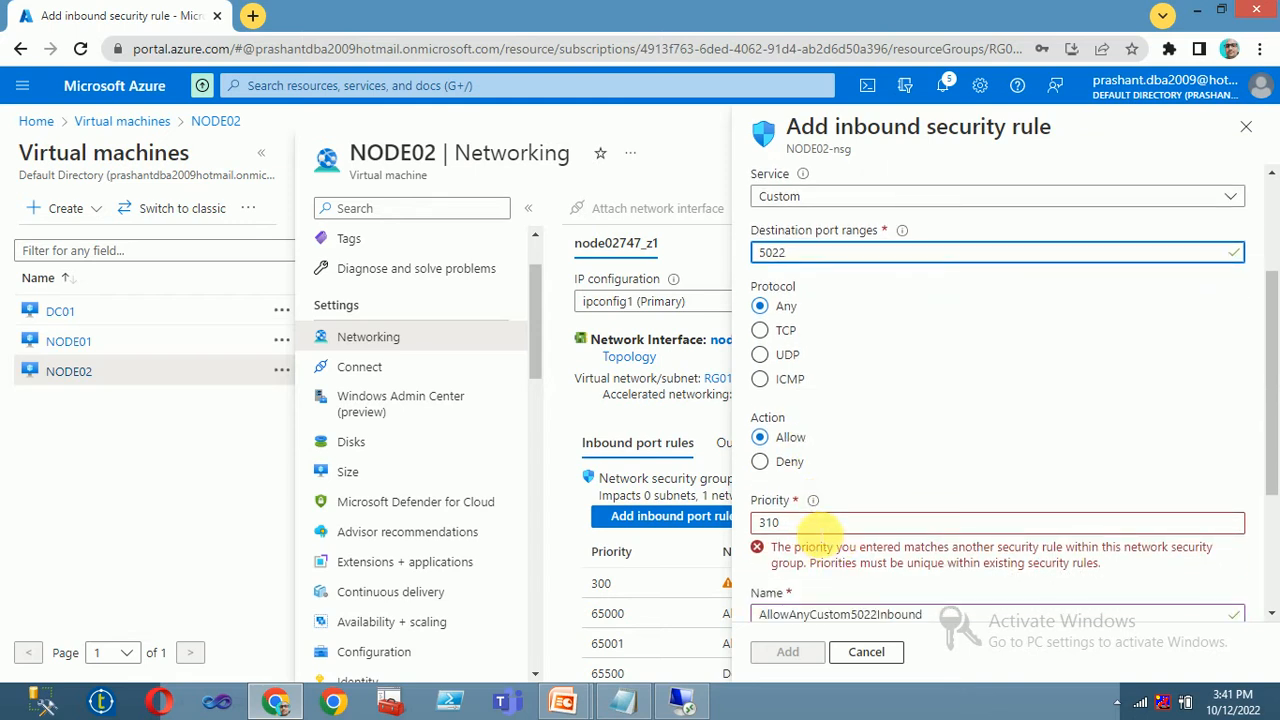
pyautogui.scroll(-4, 812, 525)
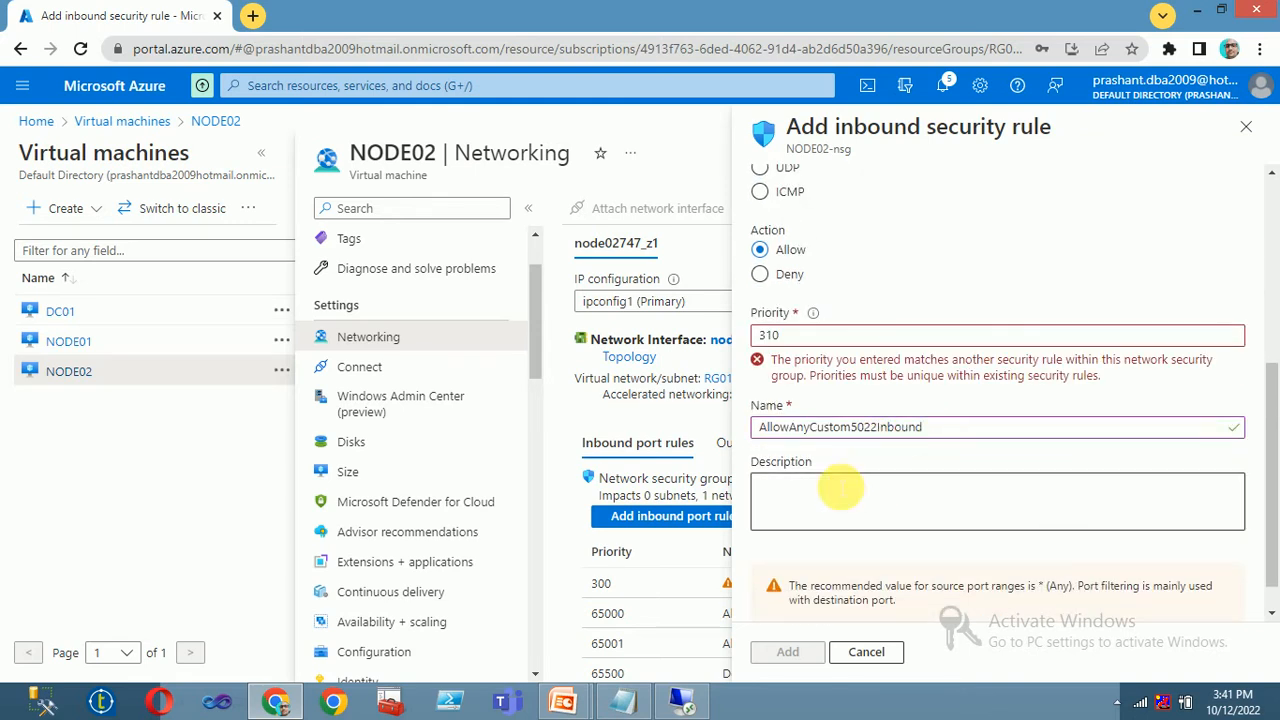
pyautogui.scroll(6, 843, 486)
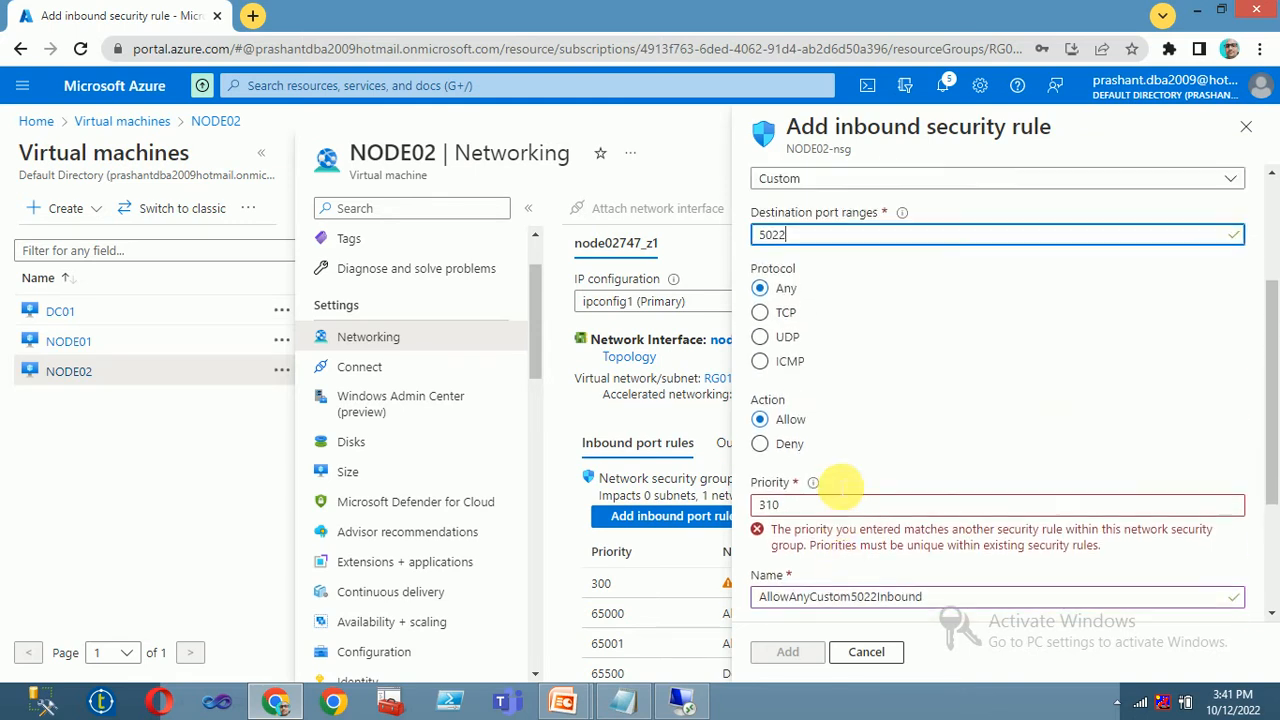
pyautogui.click(1245, 127)
# Discard the old form and start a new inbound rule with source and destination port 5022
pyautogui.click(737, 155)
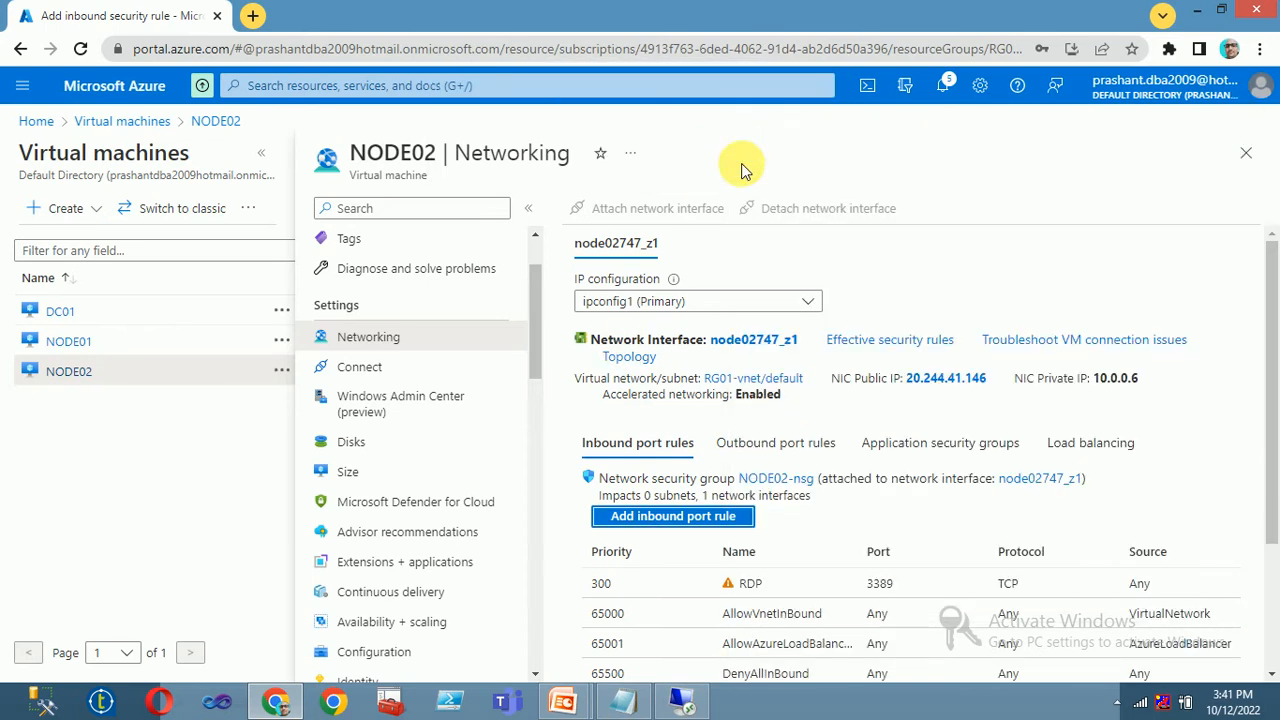
pyautogui.click(655, 515)
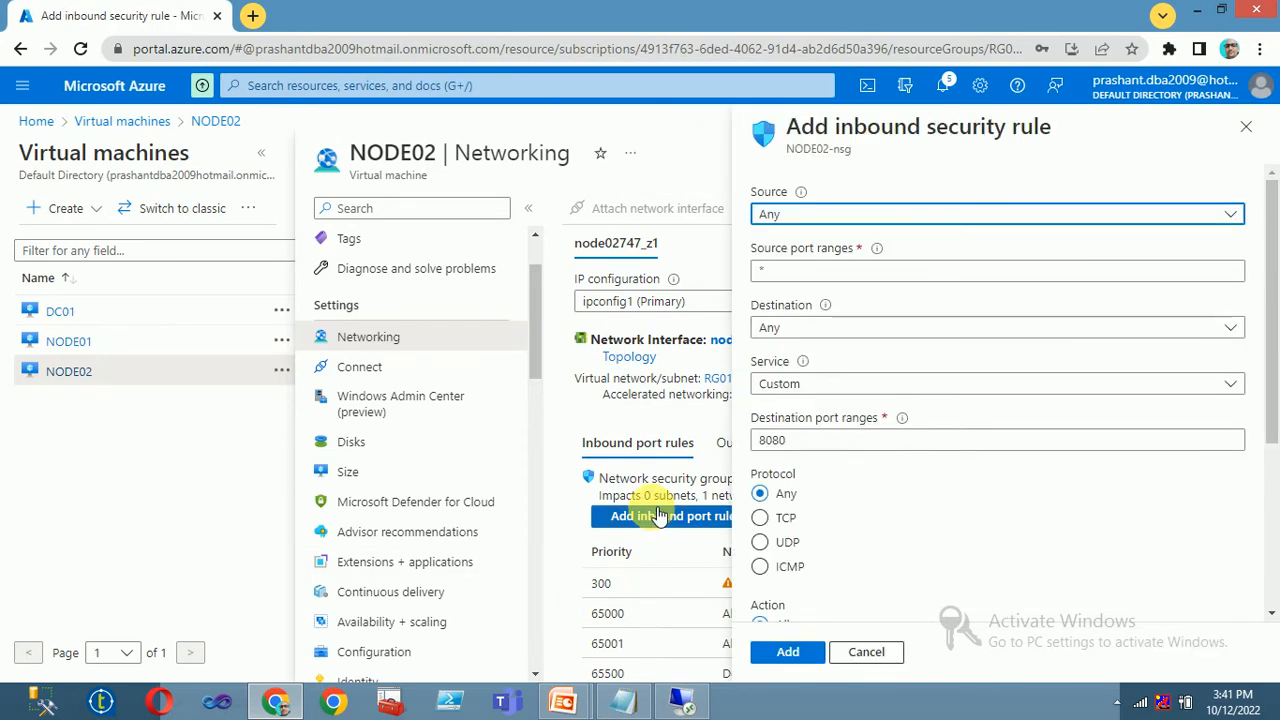
pyautogui.moveTo(791, 275); pyautogui.dragTo(486, 284)
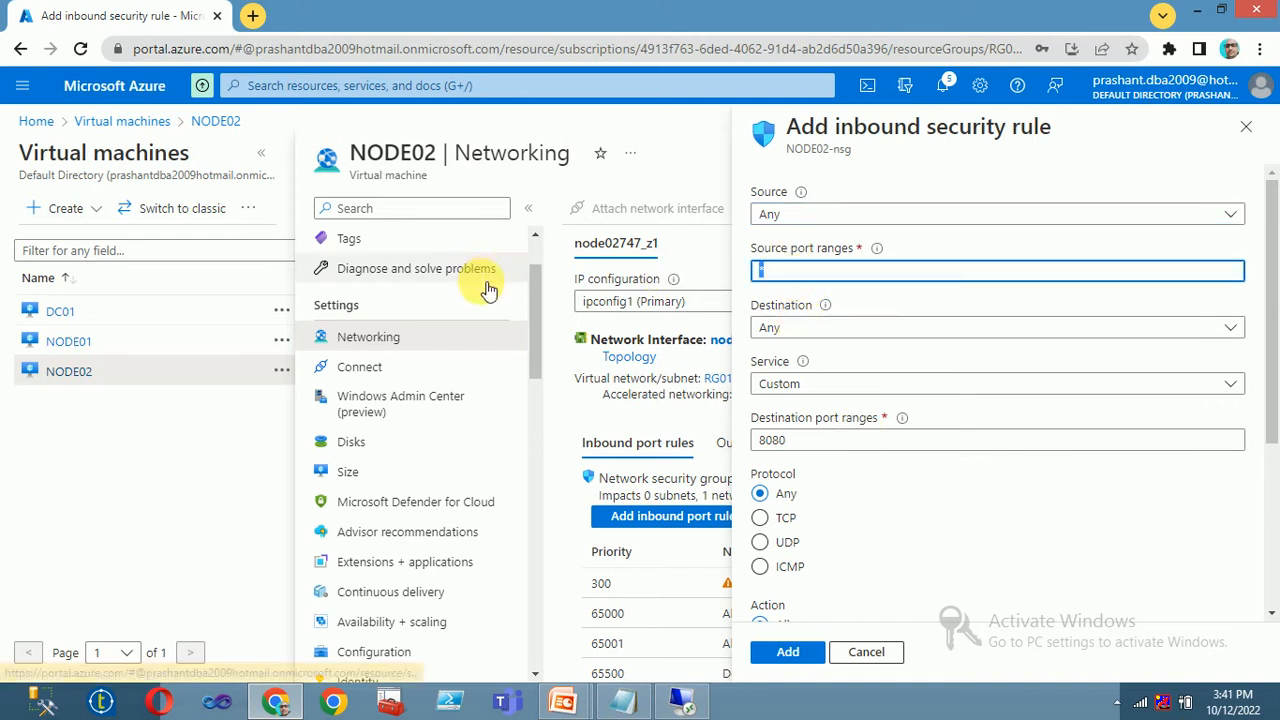
pyautogui.write('5022')
pyautogui.press('Tab')
pyautogui.press('Tab')
pyautogui.press('Tab')
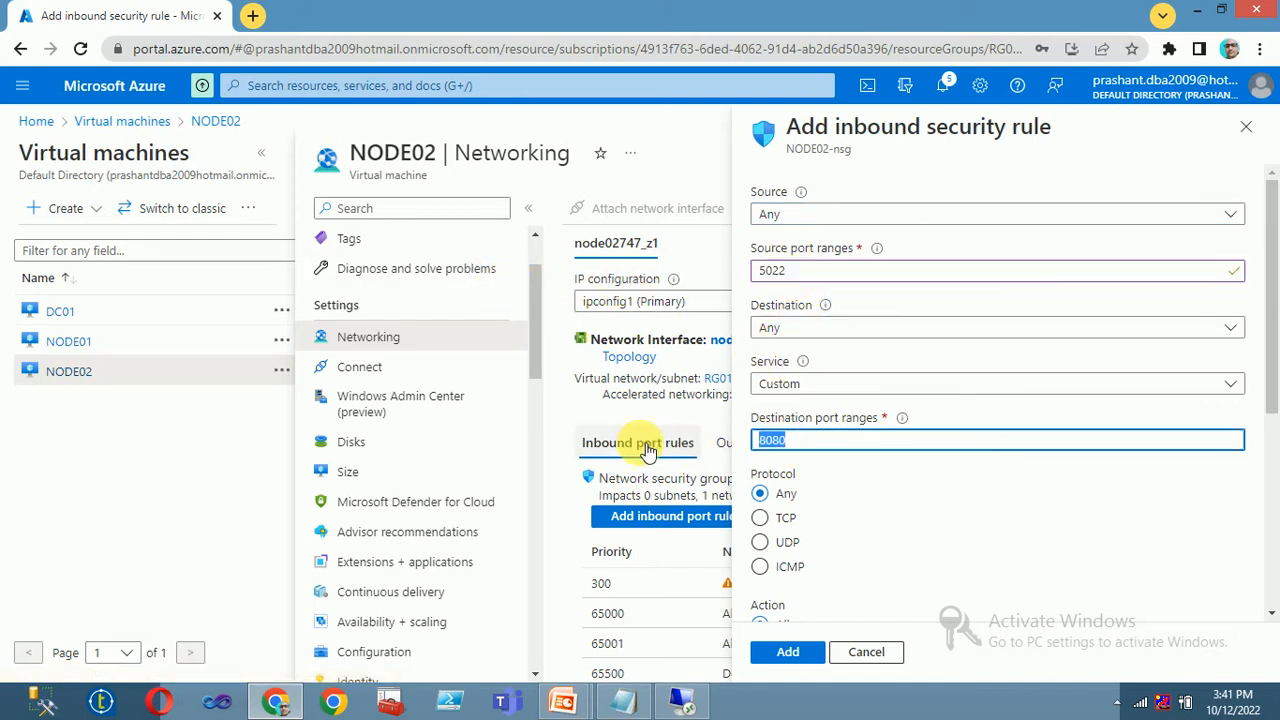
pyautogui.write('5022')
# Name the rule AG5022, add it, and bring up the open remote desktop sessions
pyautogui.scroll(-3, 857, 566)
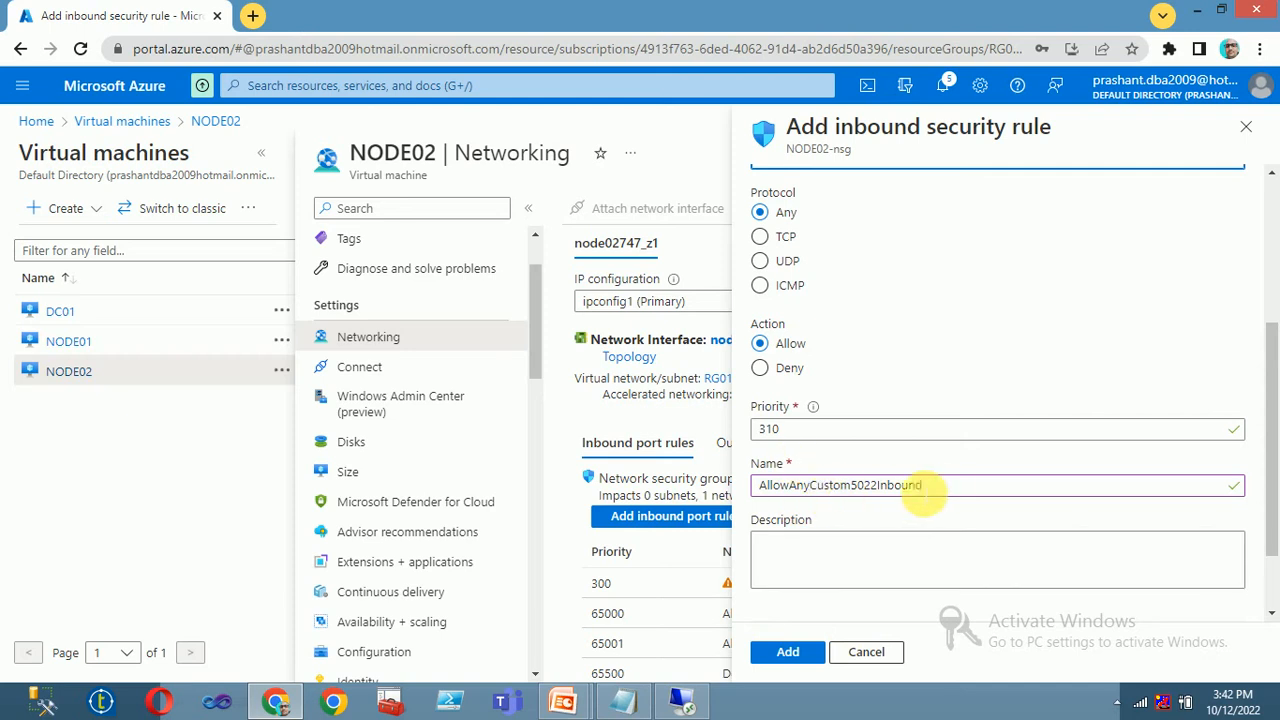
pyautogui.moveTo(921, 487); pyautogui.dragTo(534, 486)
pyautogui.write('GA')
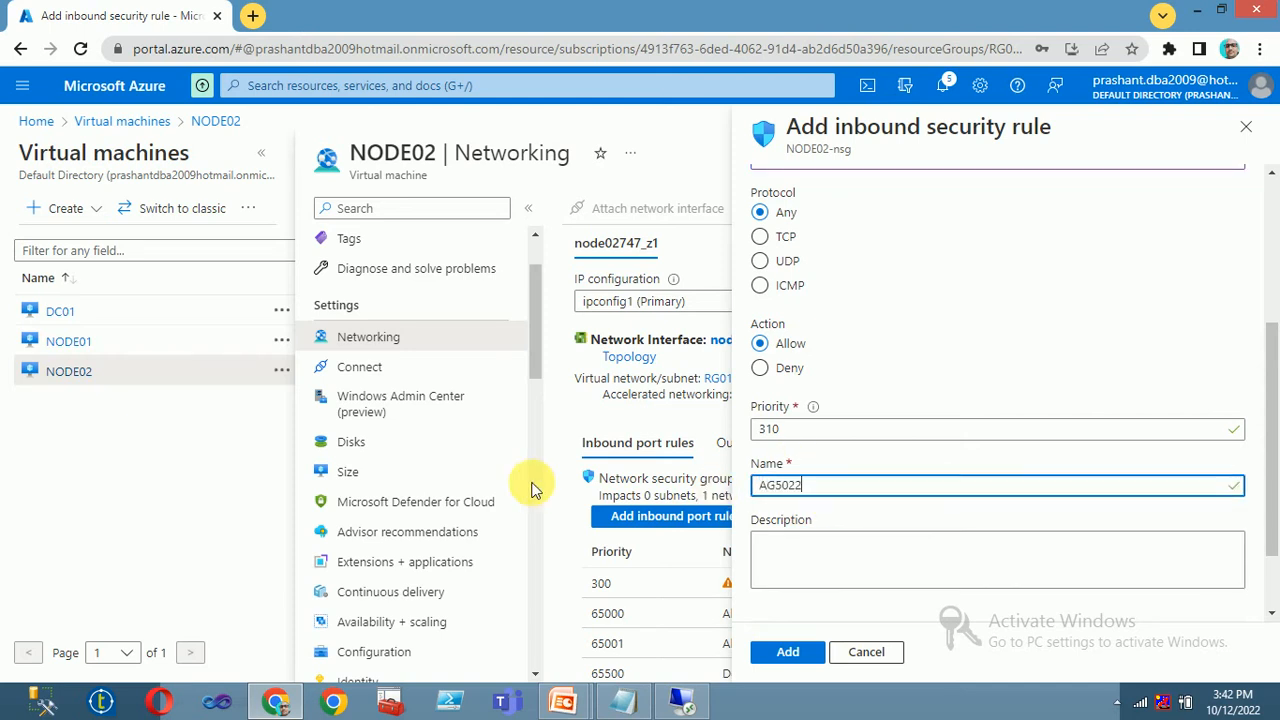
pyautogui.click(780, 651)
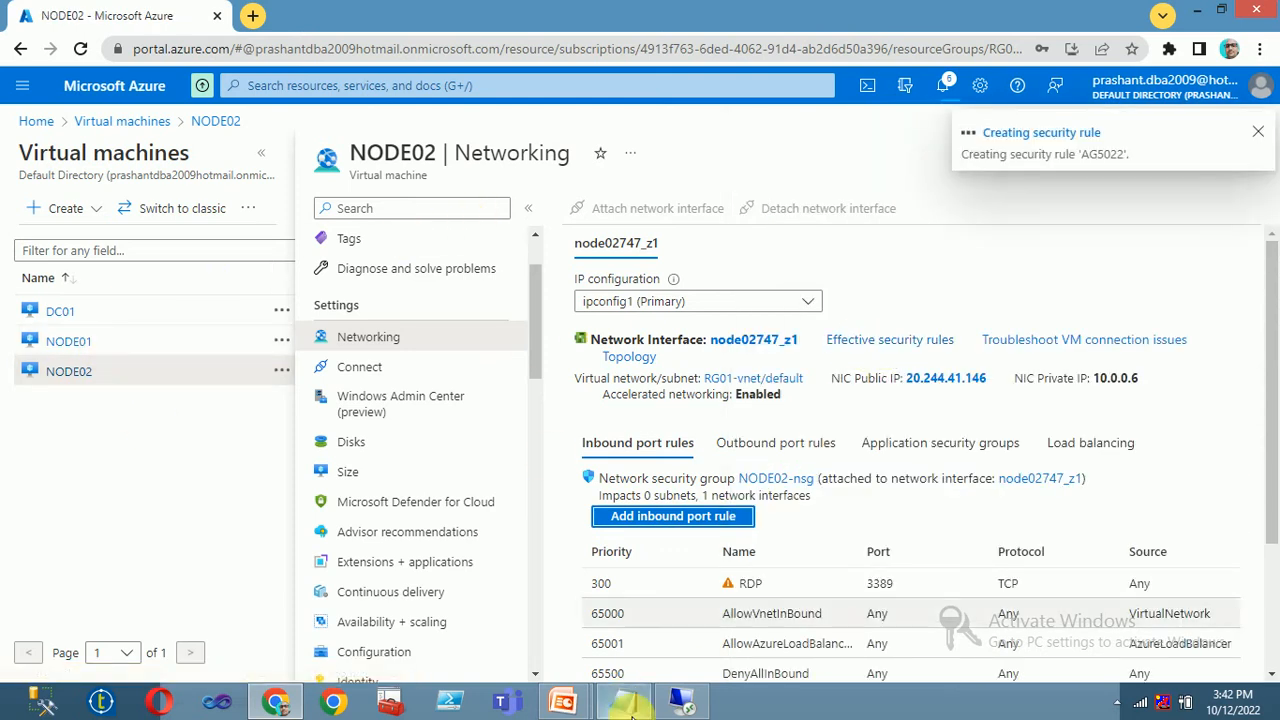
pyautogui.click(690, 705)
pyautogui.click(247, 699)
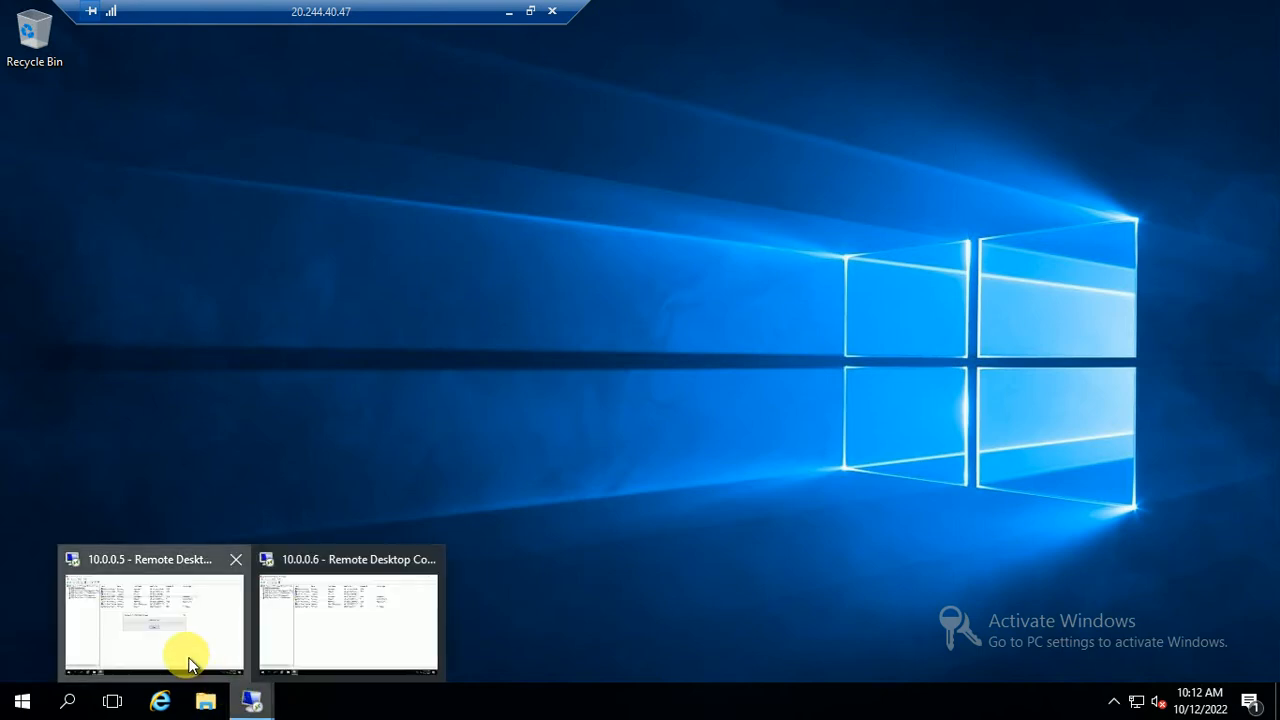
# In the 10.0.0.5 session, open Windows Firewall with Advanced Security at Inbound Rules
pyautogui.click(194, 606)
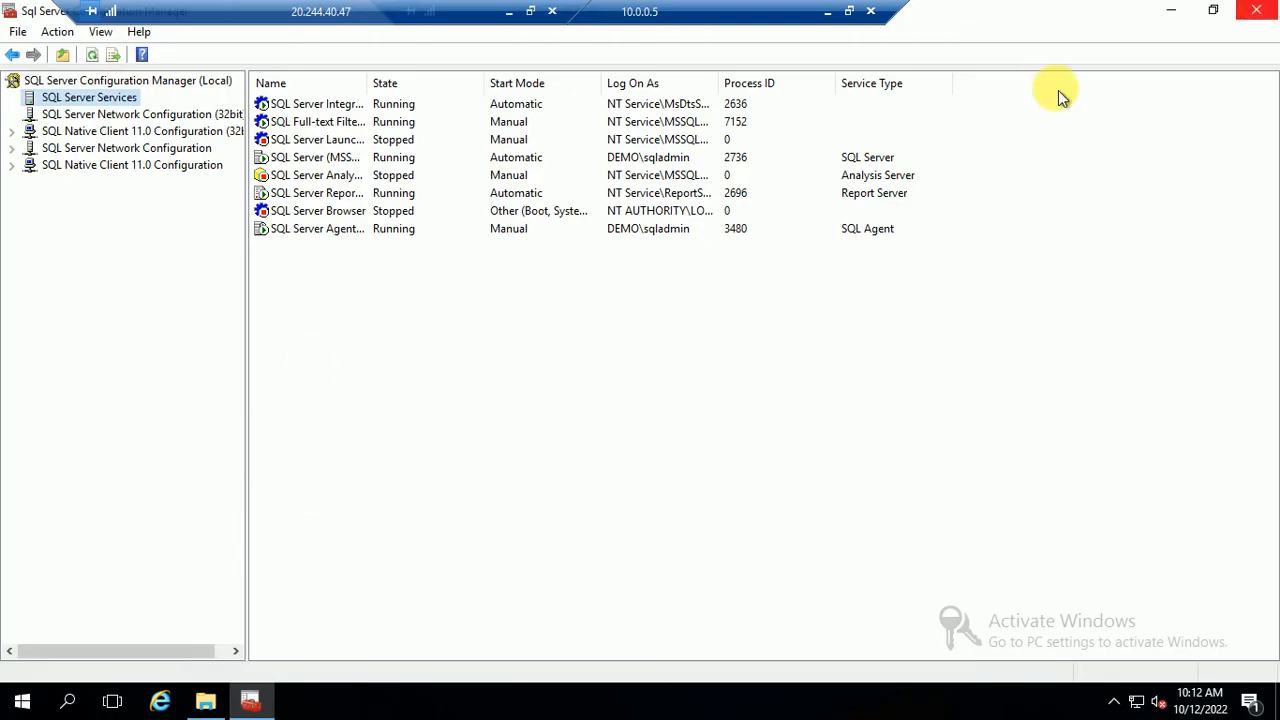
pyautogui.click(22, 700)
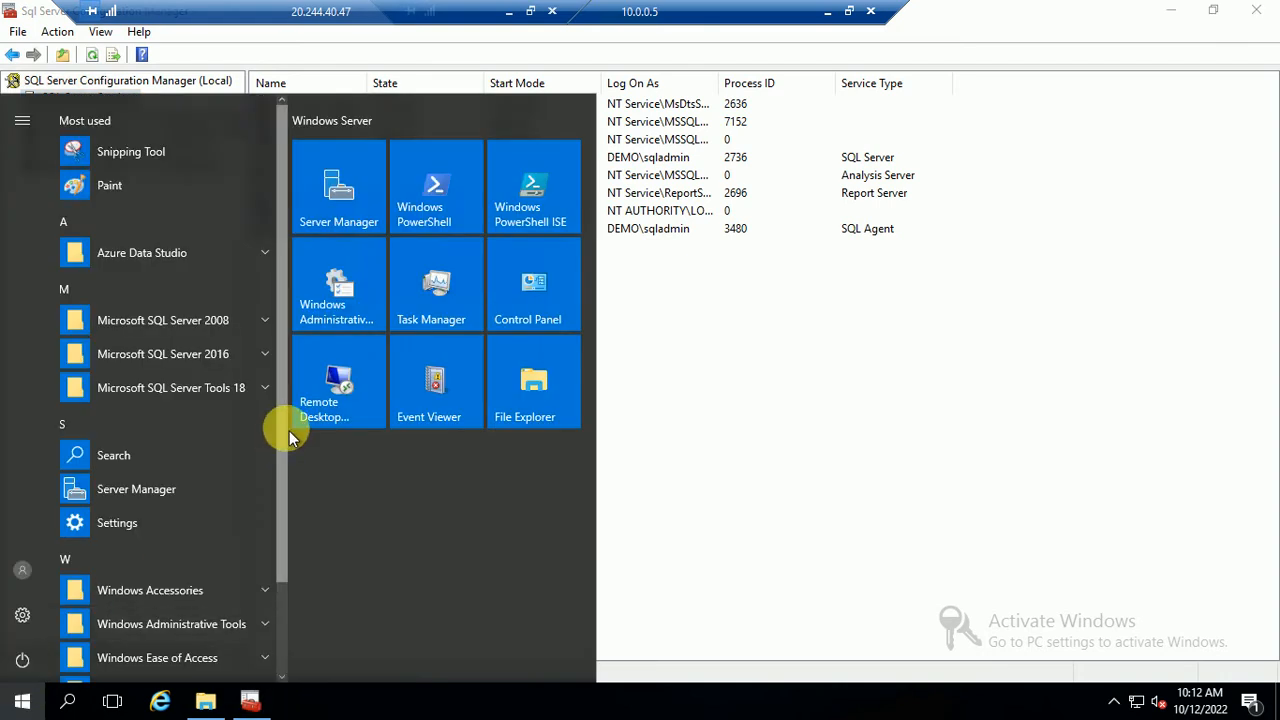
pyautogui.write('fire')
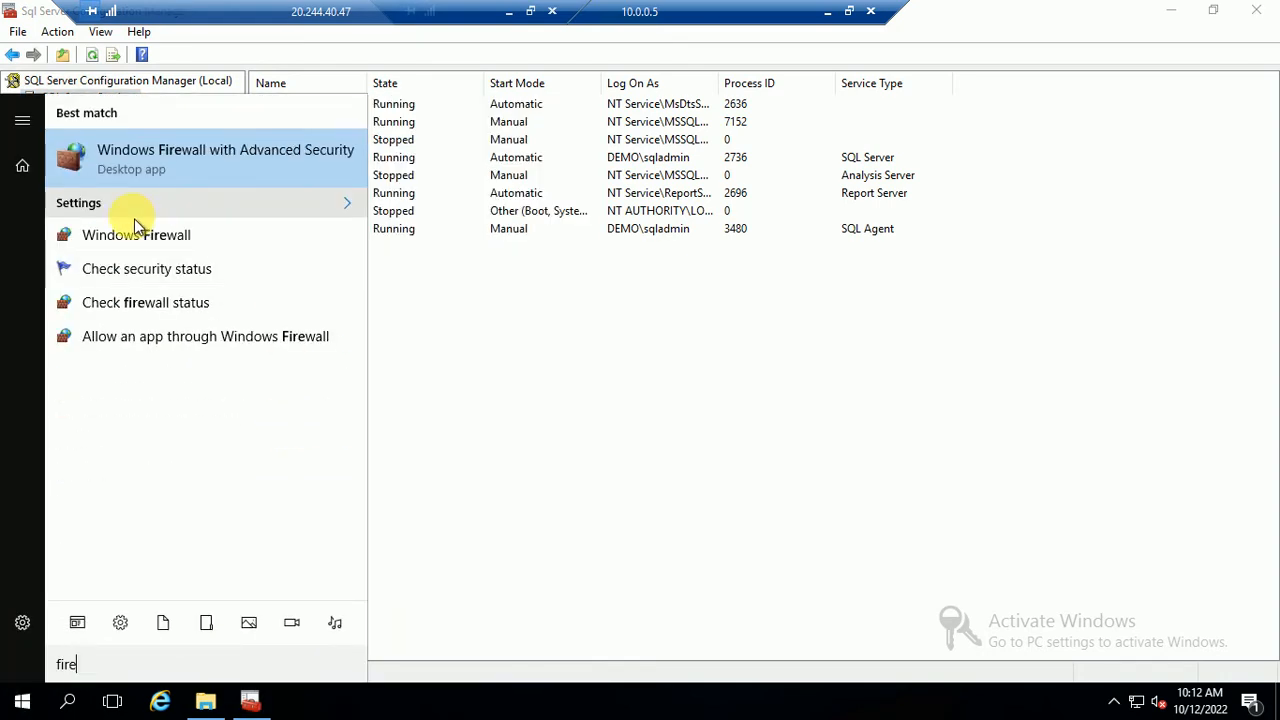
pyautogui.click(152, 164)
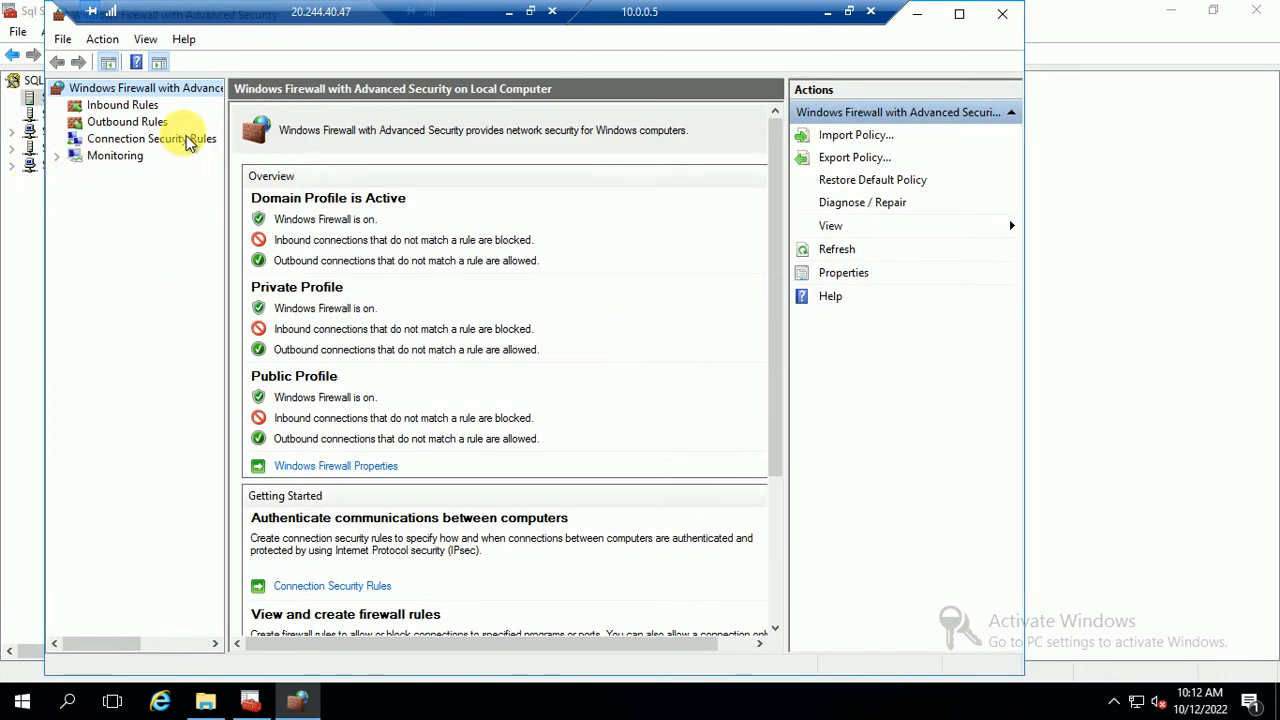
pyautogui.click(135, 106)
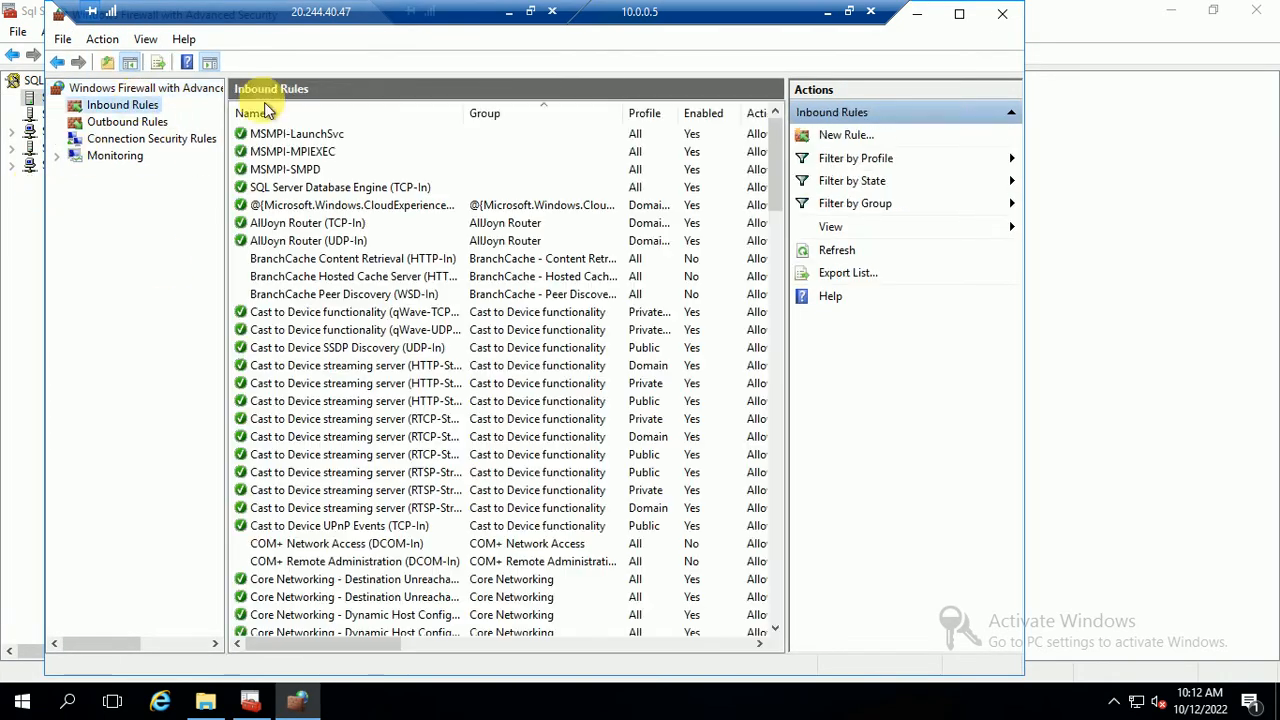
# Create inbound rule AG5022 allowing TCP port 5022 on all profiles
pyautogui.click(850, 137)
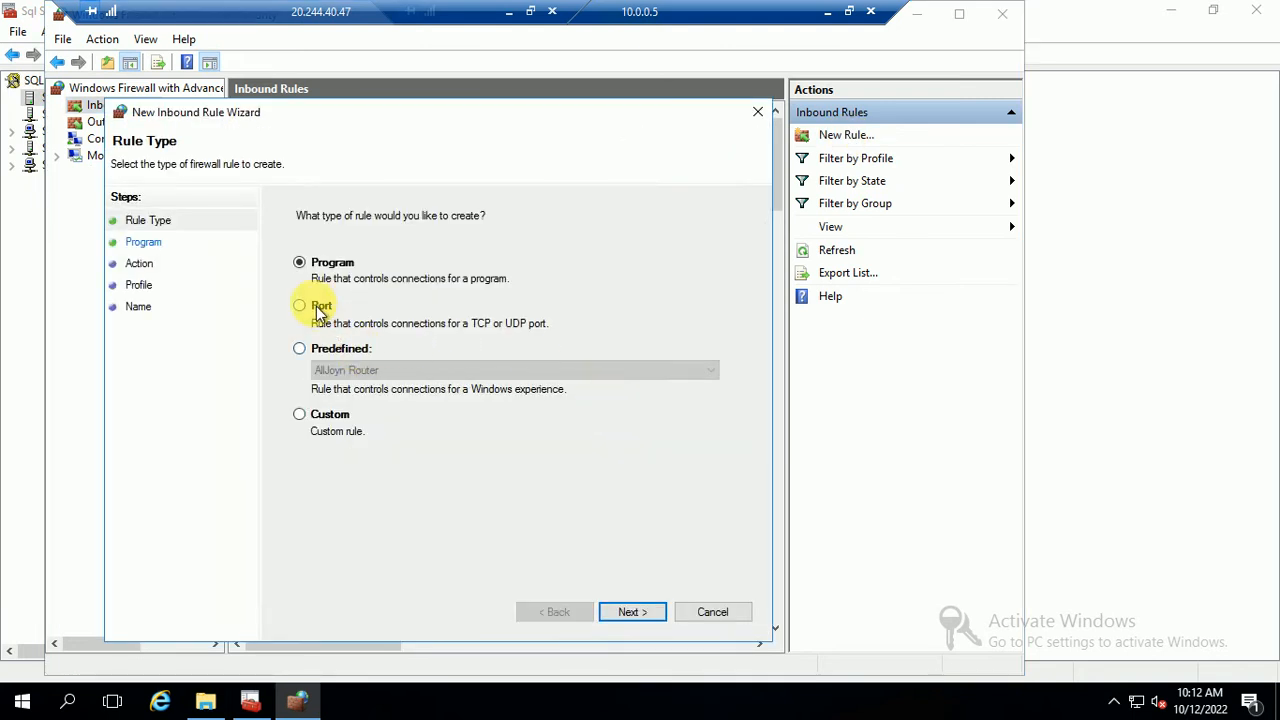
pyautogui.click(318, 308)
pyautogui.click(631, 612)
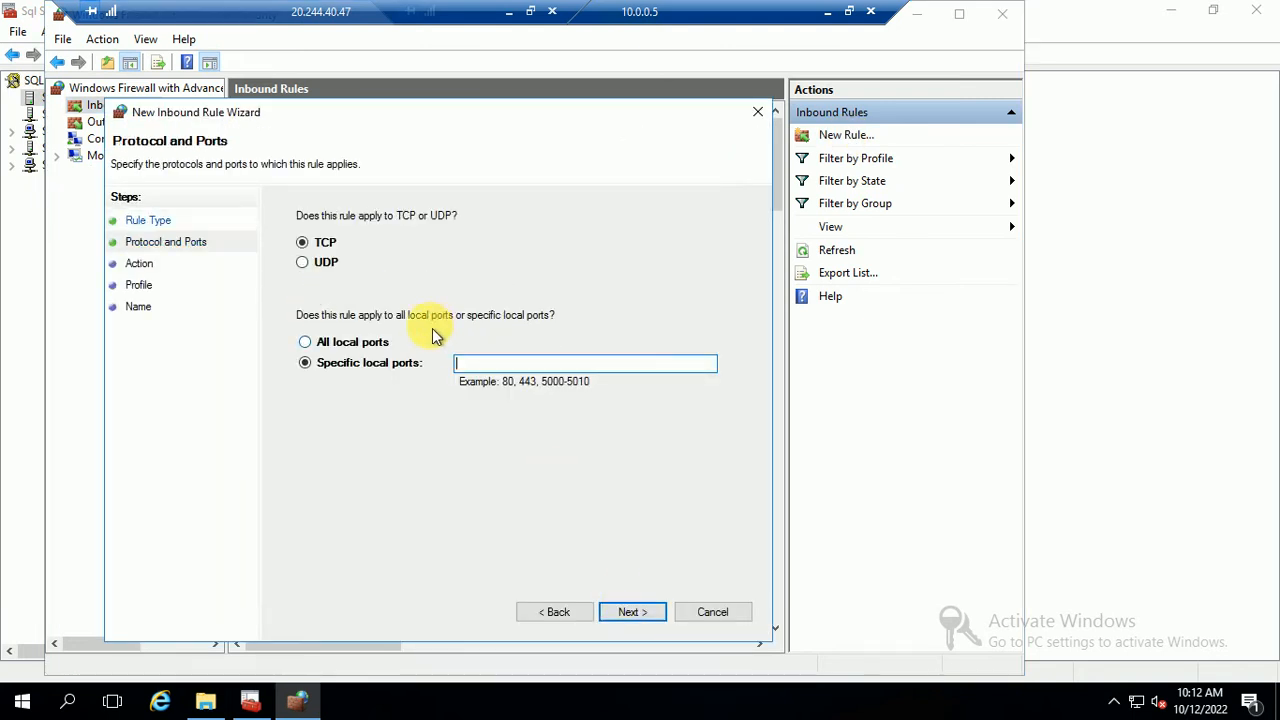
pyautogui.write('5022')
pyautogui.click(639, 619)
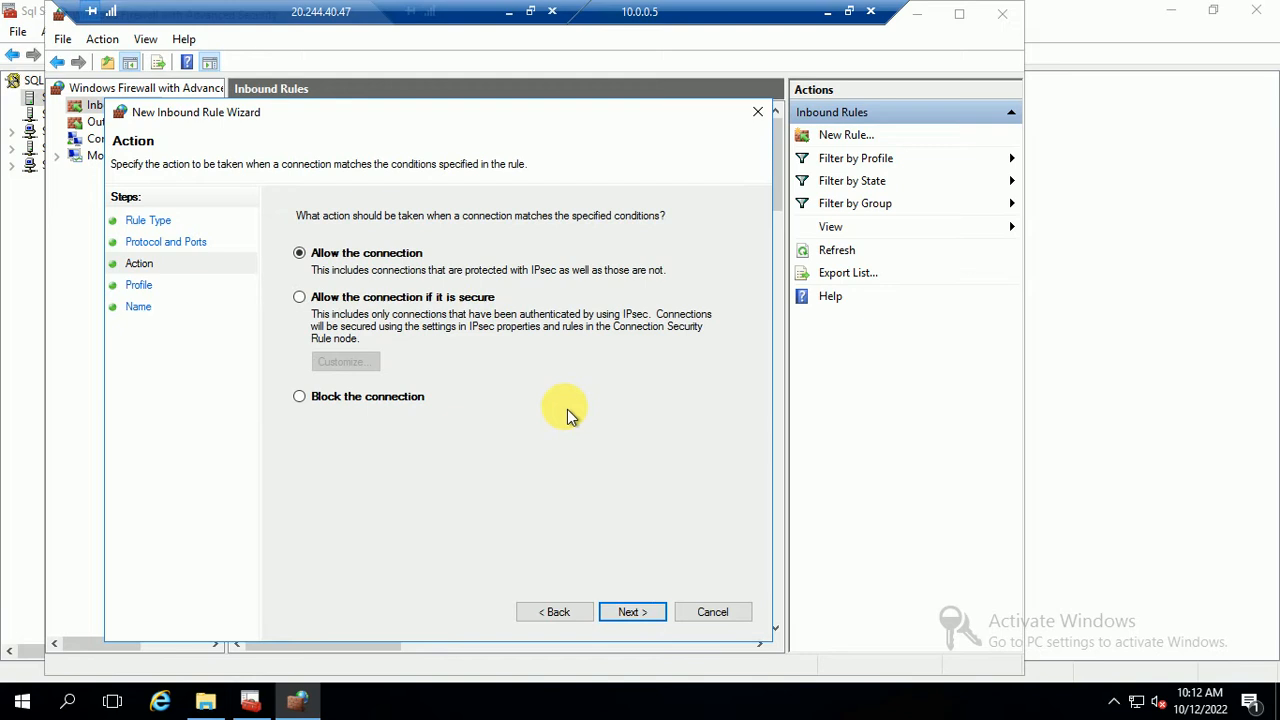
pyautogui.click(627, 612)
pyautogui.click(619, 614)
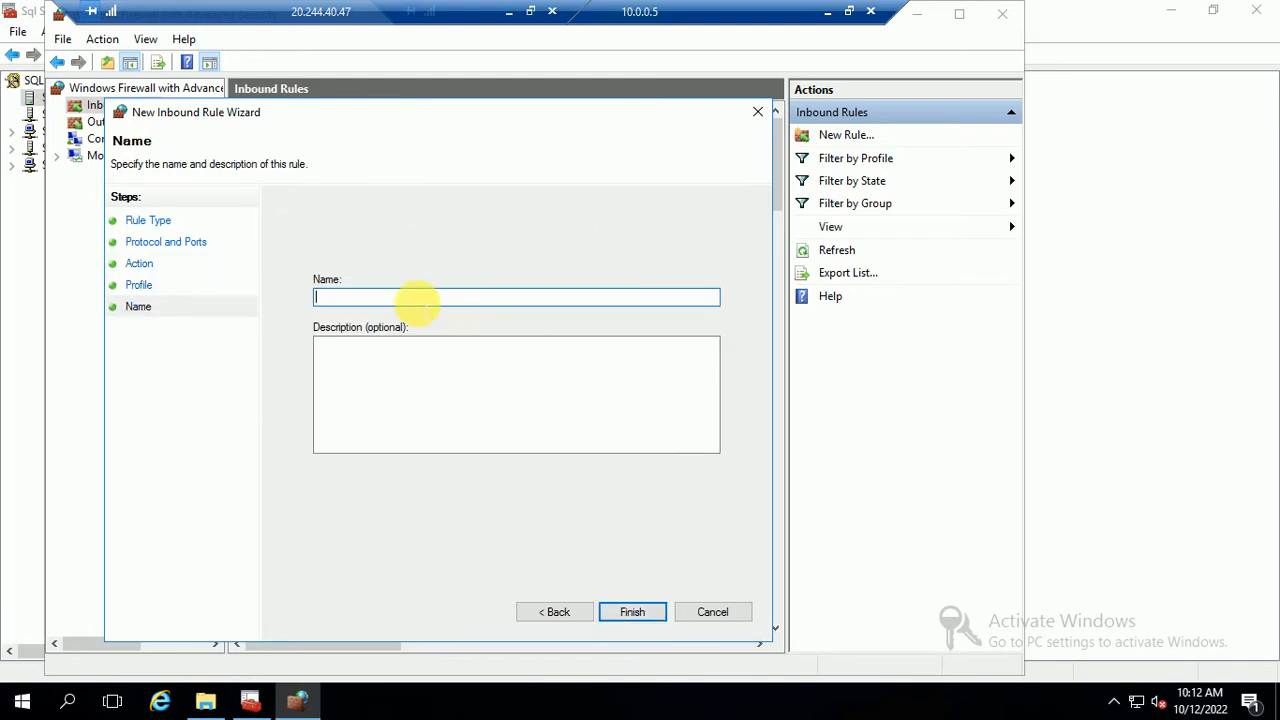
pyautogui.write('AG5022')
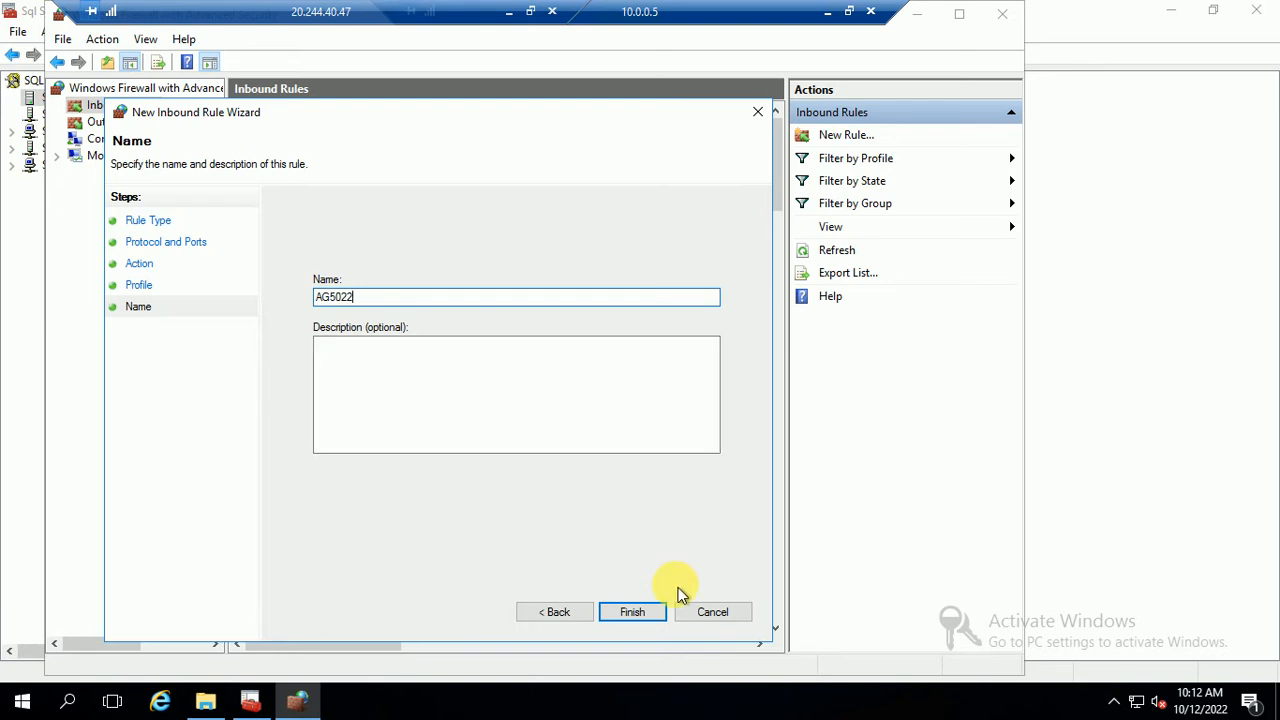
pyautogui.click(633, 612)
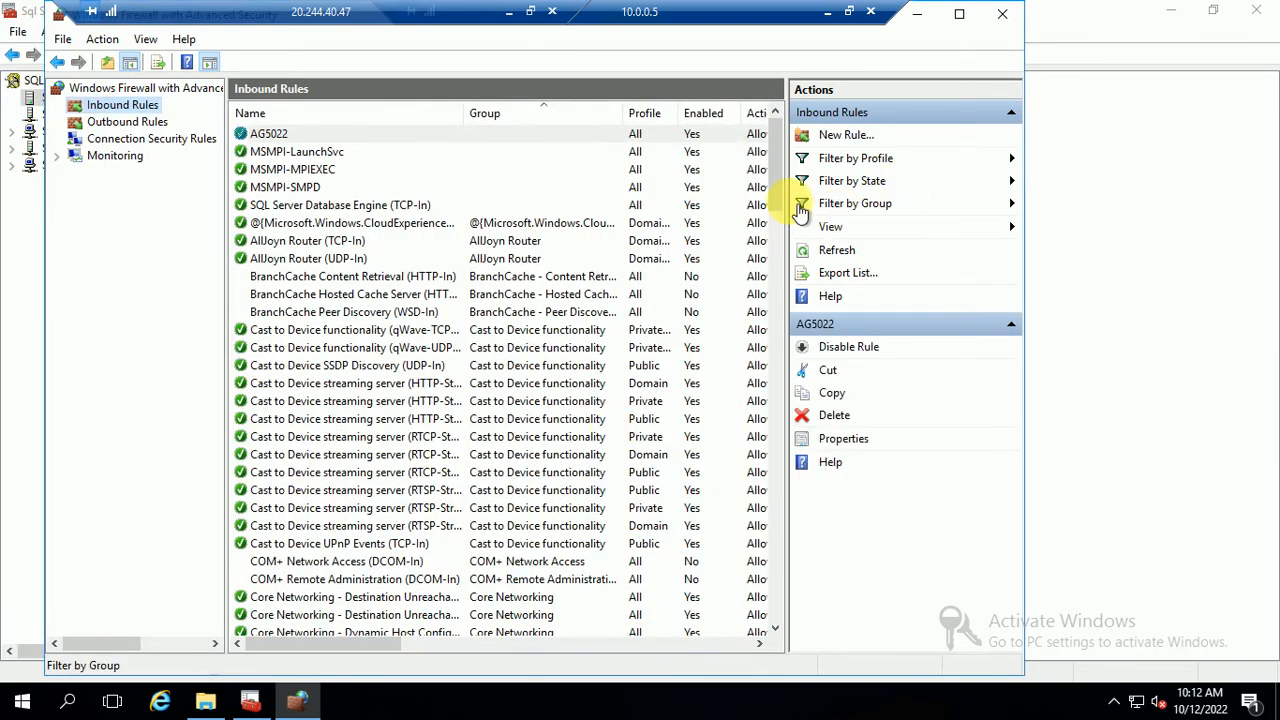
# Switch to the 10.0.0.6 session and open Windows Firewall with Advanced Security's Inbound Rules
pyautogui.click(827, 12)
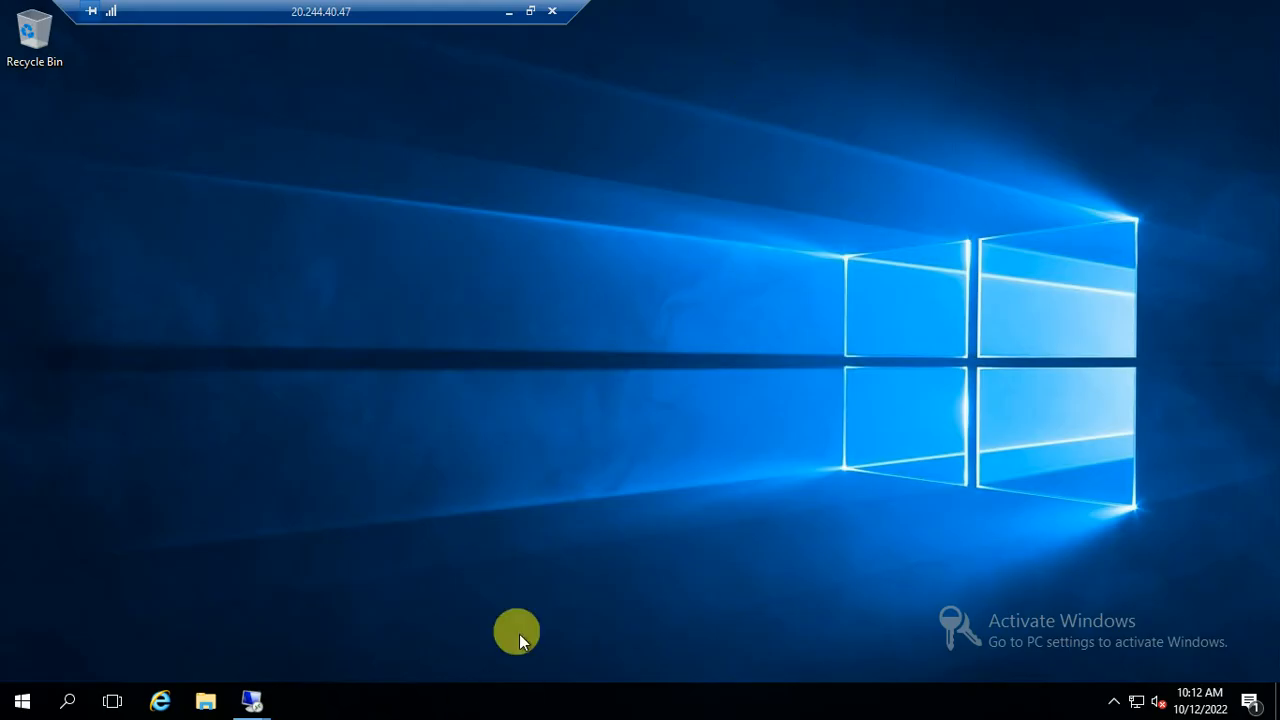
pyautogui.click(248, 706)
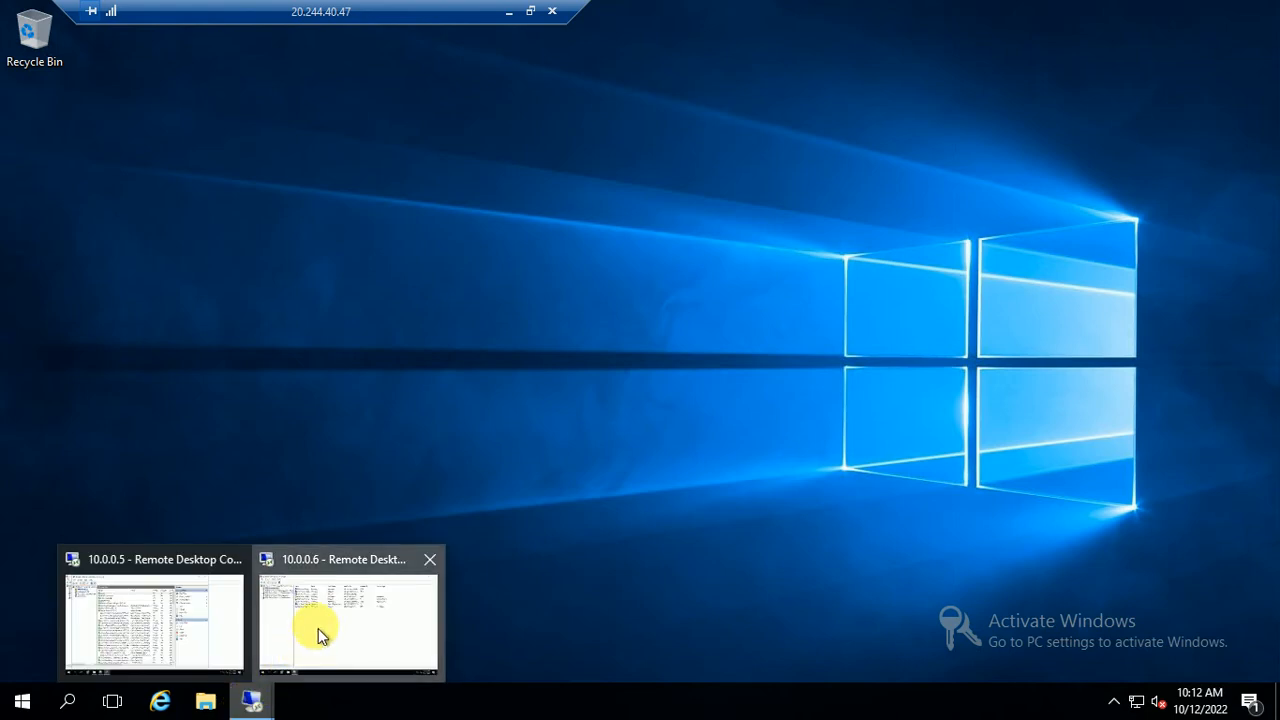
pyautogui.click(340, 561)
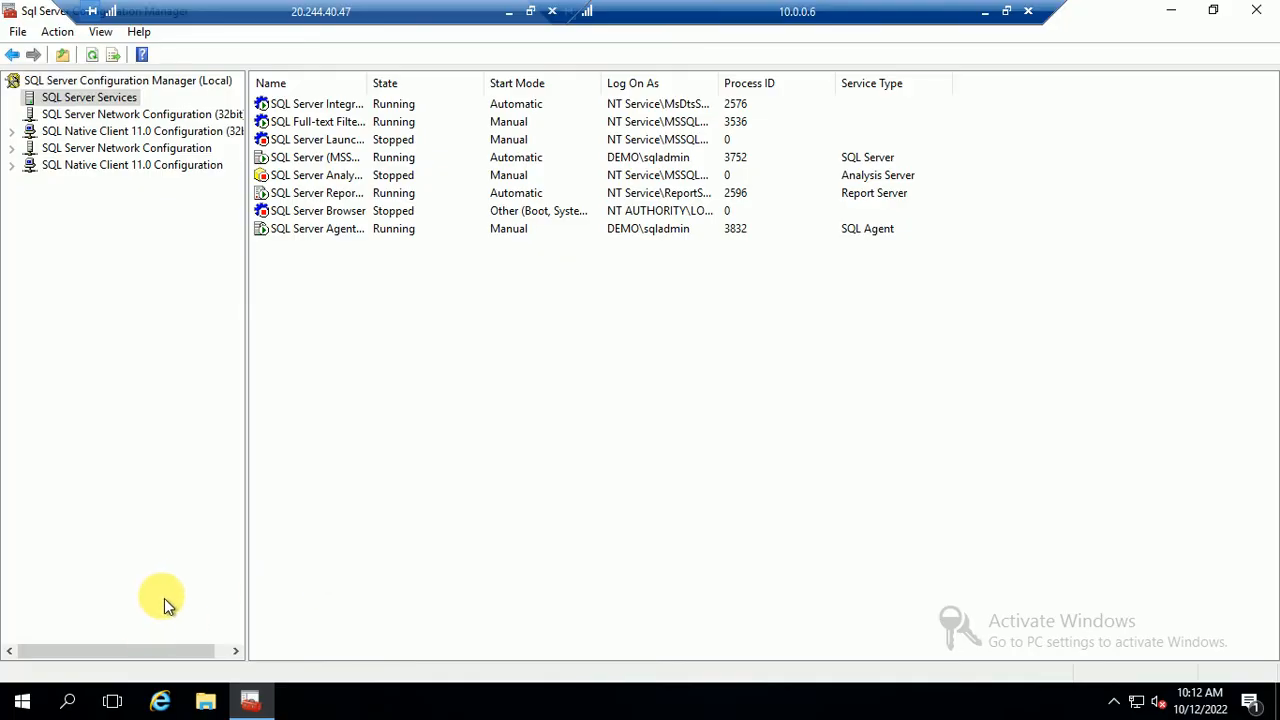
pyautogui.press('super')
pyautogui.write('fire')
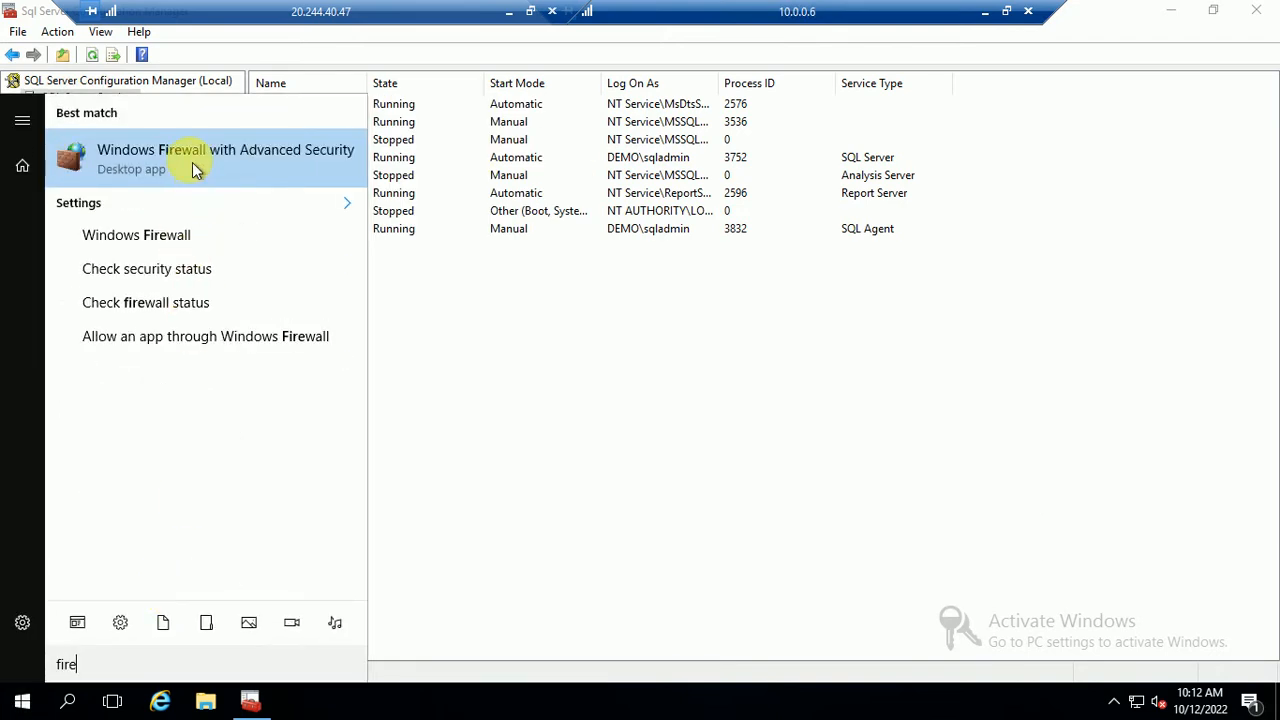
pyautogui.click(192, 162)
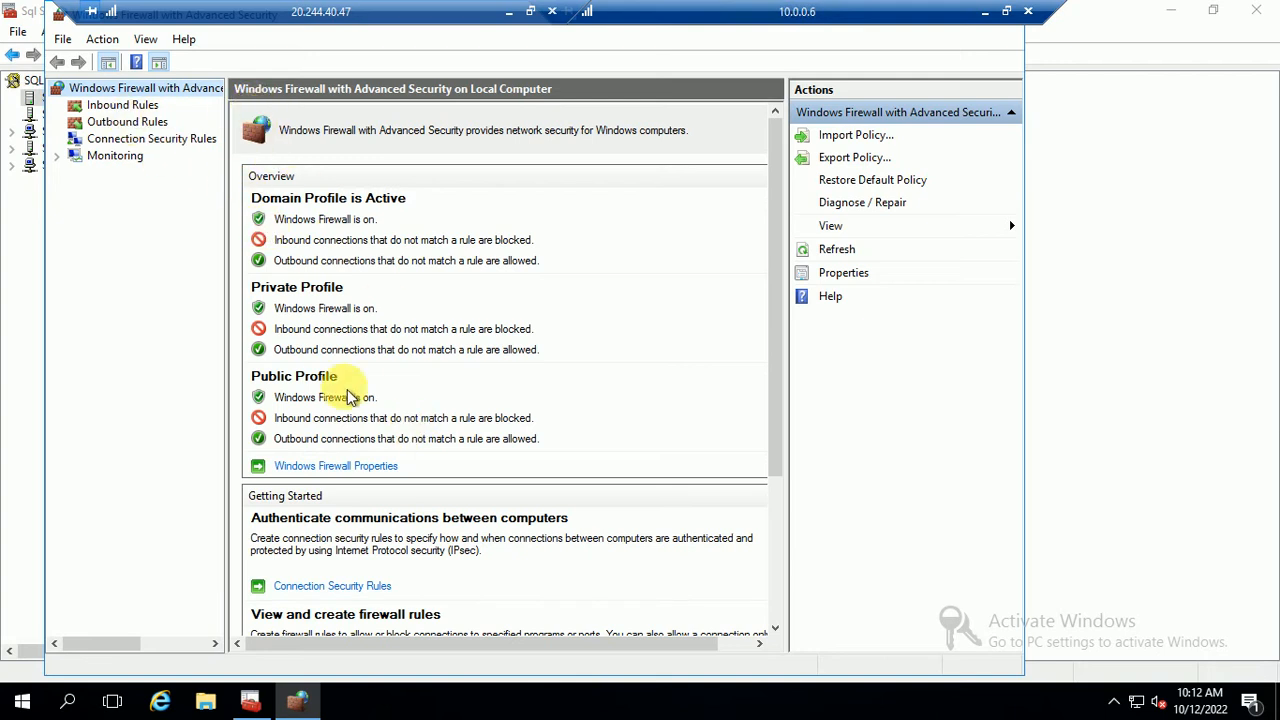
pyautogui.click(118, 105)
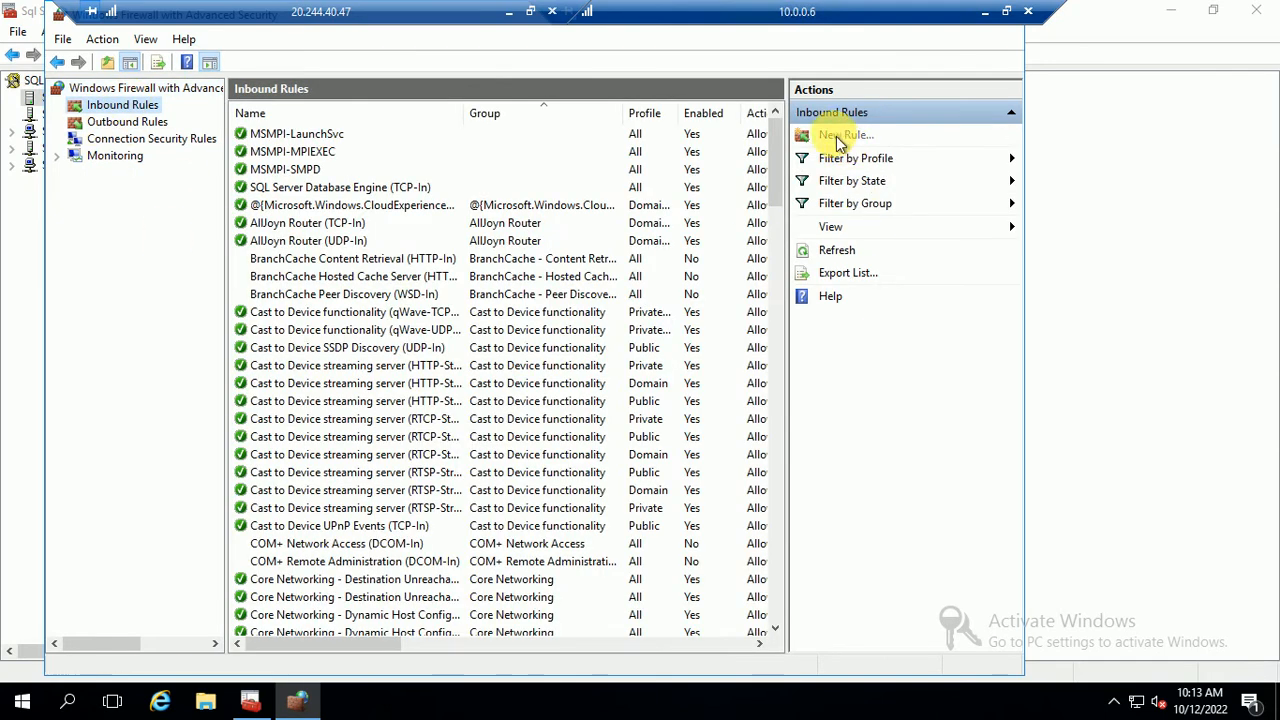
# Create inbound rule AG5022 allowing TCP port 5022 on all profiles
pyautogui.click(836, 134)
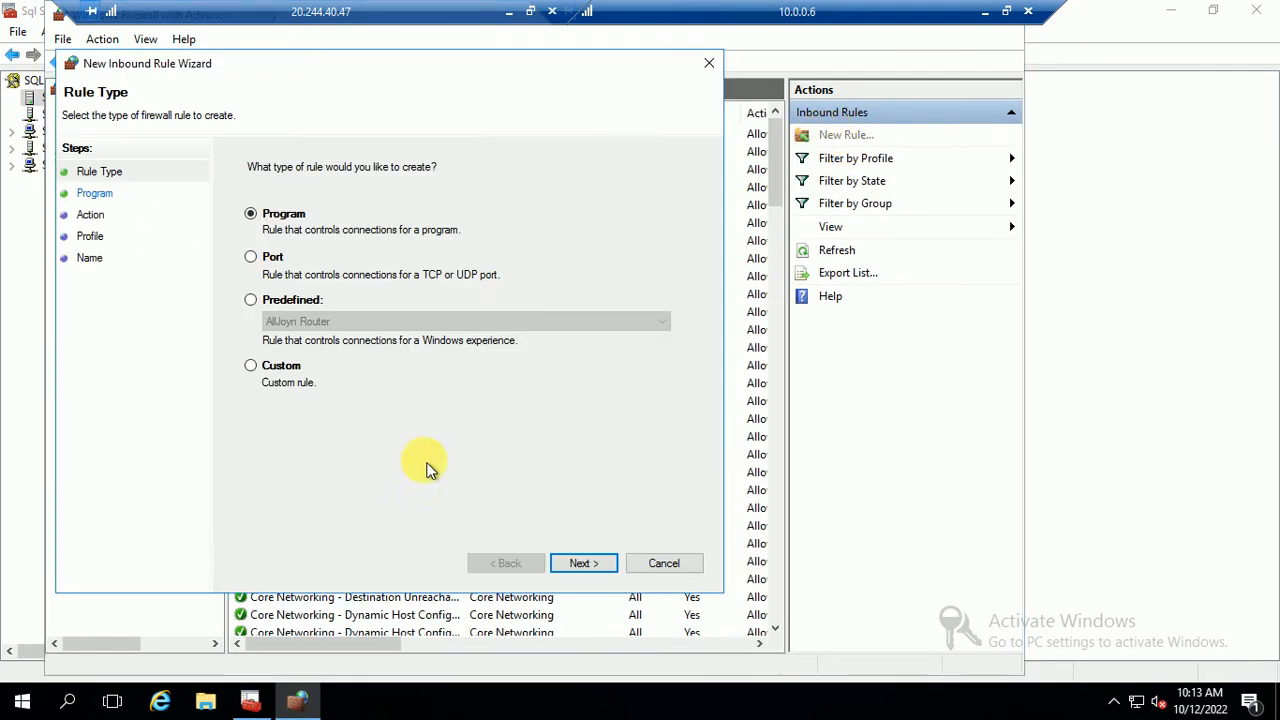
pyautogui.click(276, 262)
pyautogui.click(589, 564)
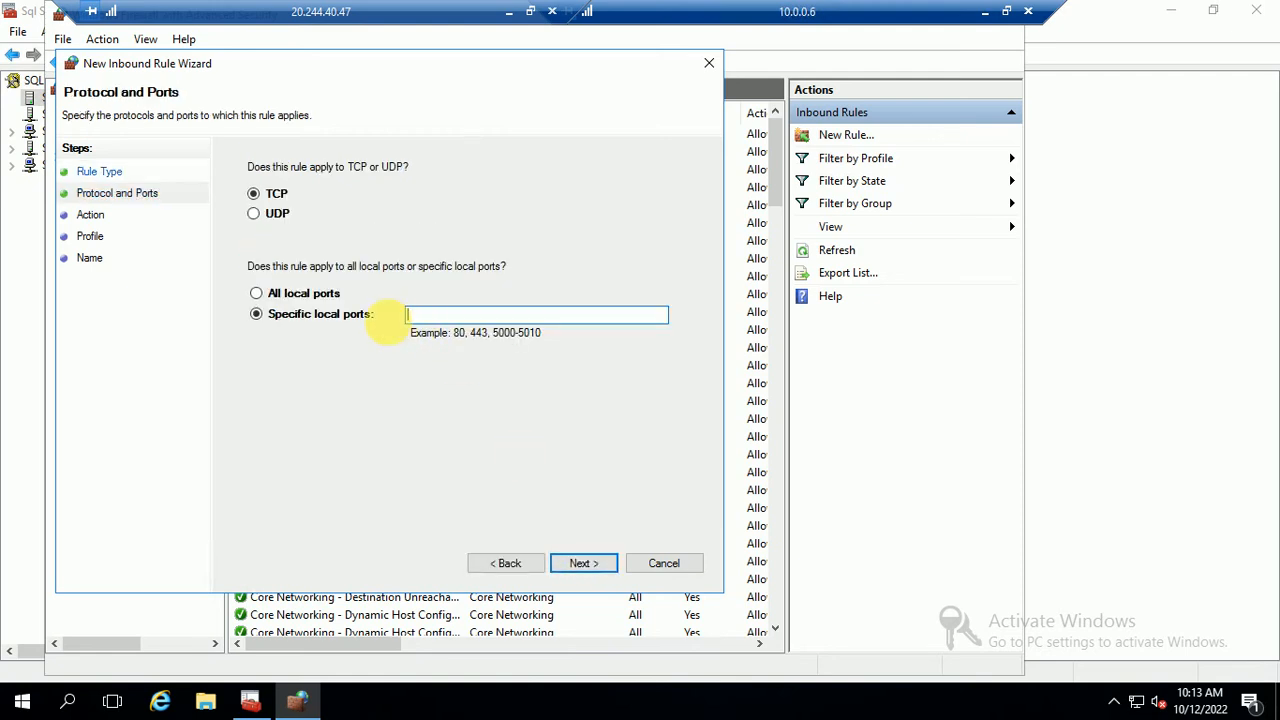
pyautogui.click(582, 564)
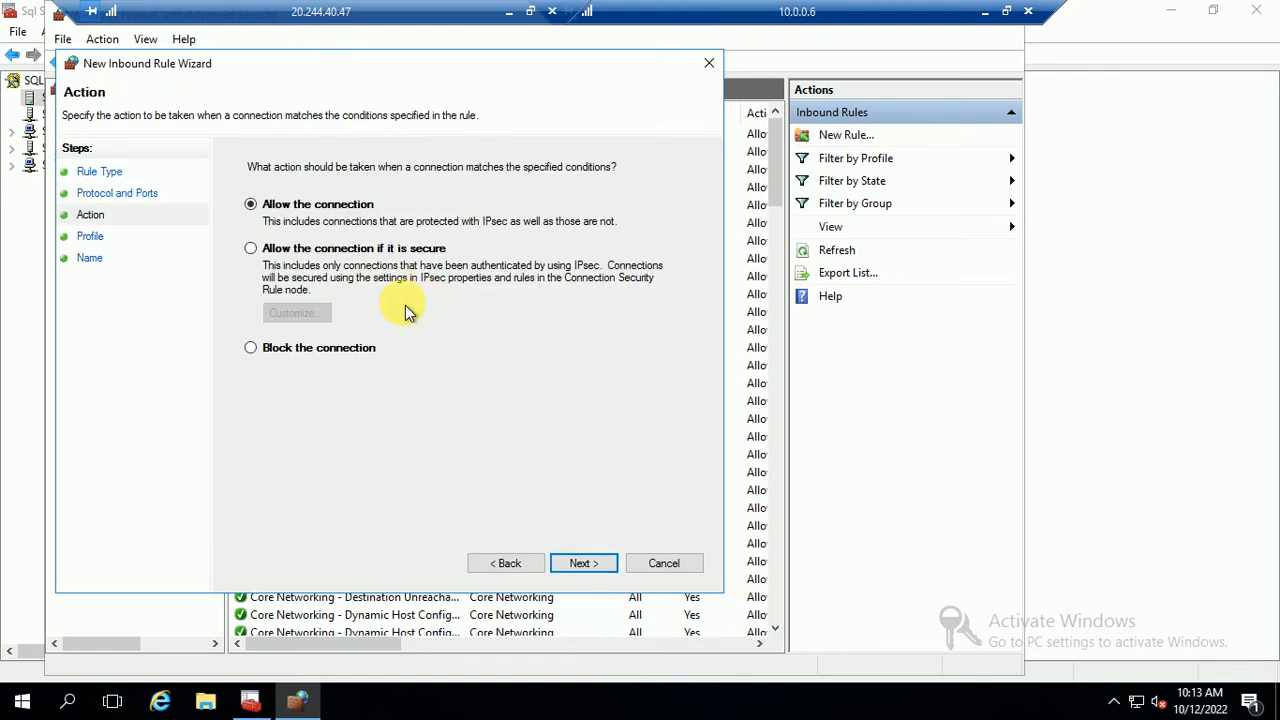
pyautogui.click(578, 570)
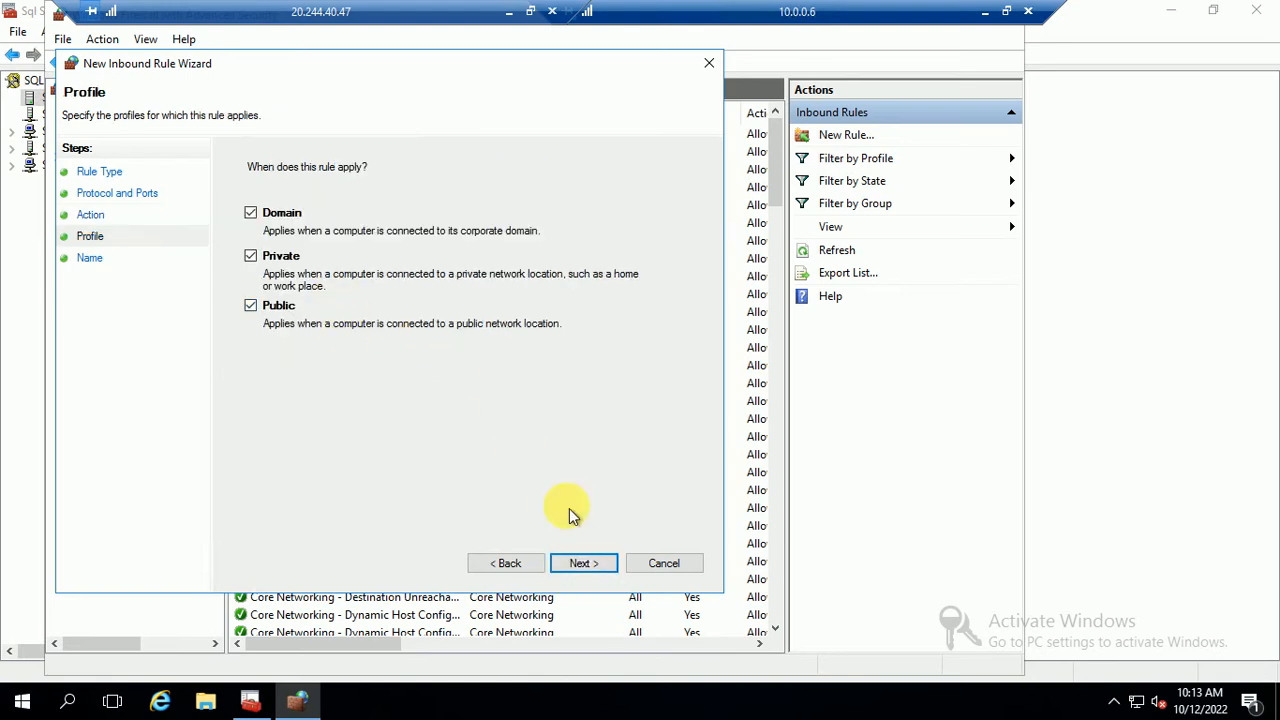
pyautogui.click(580, 565)
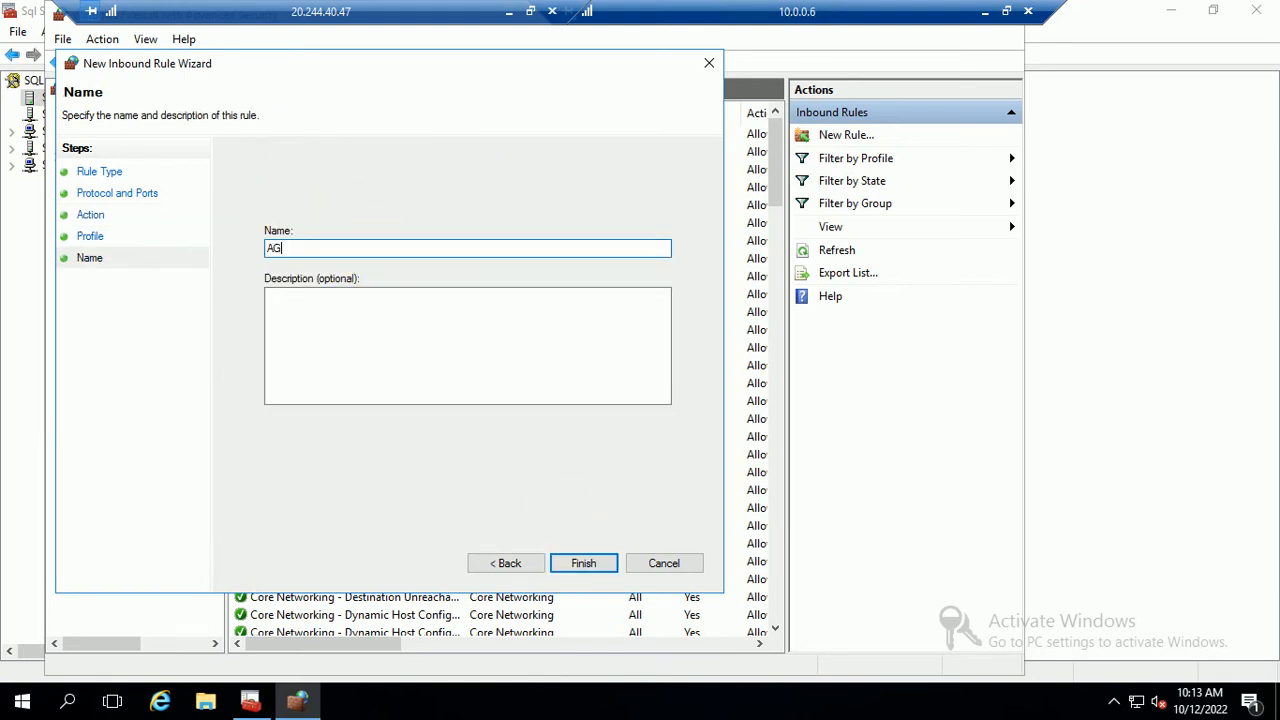
pyautogui.click(580, 563)
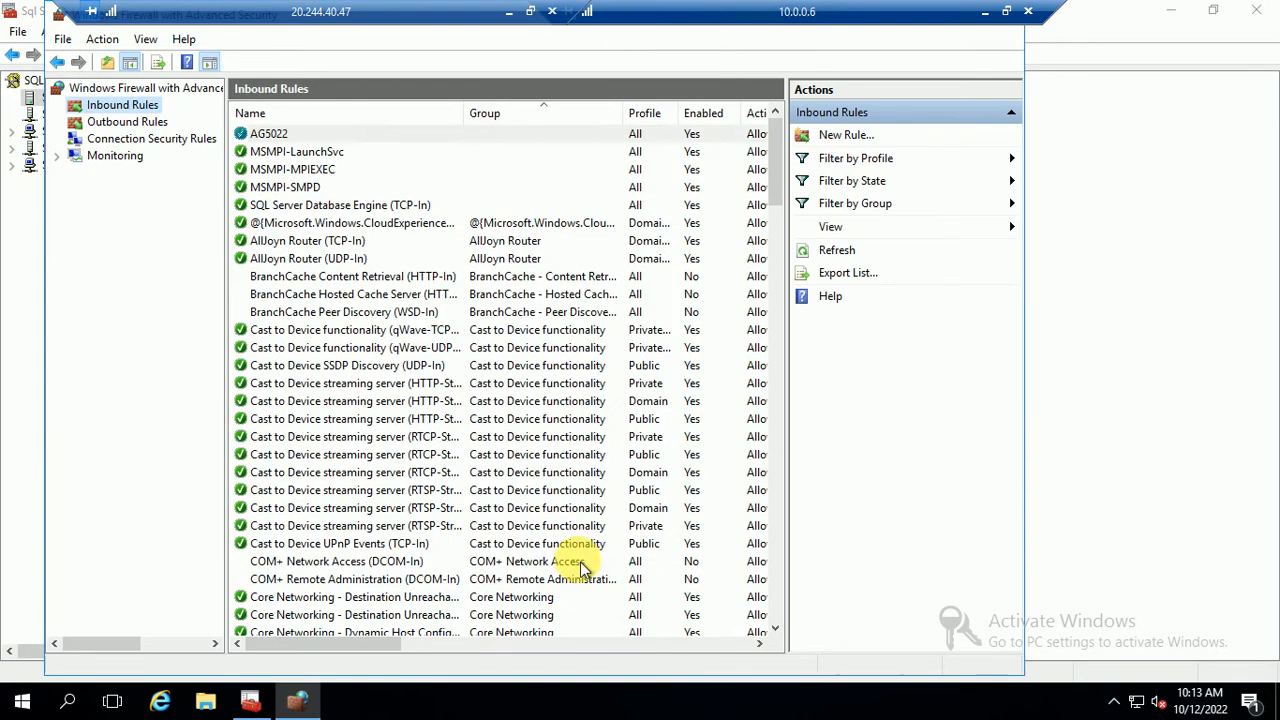
# Close the Configuration Manager window and resize the firewall console window
pyautogui.click(1275, 10)
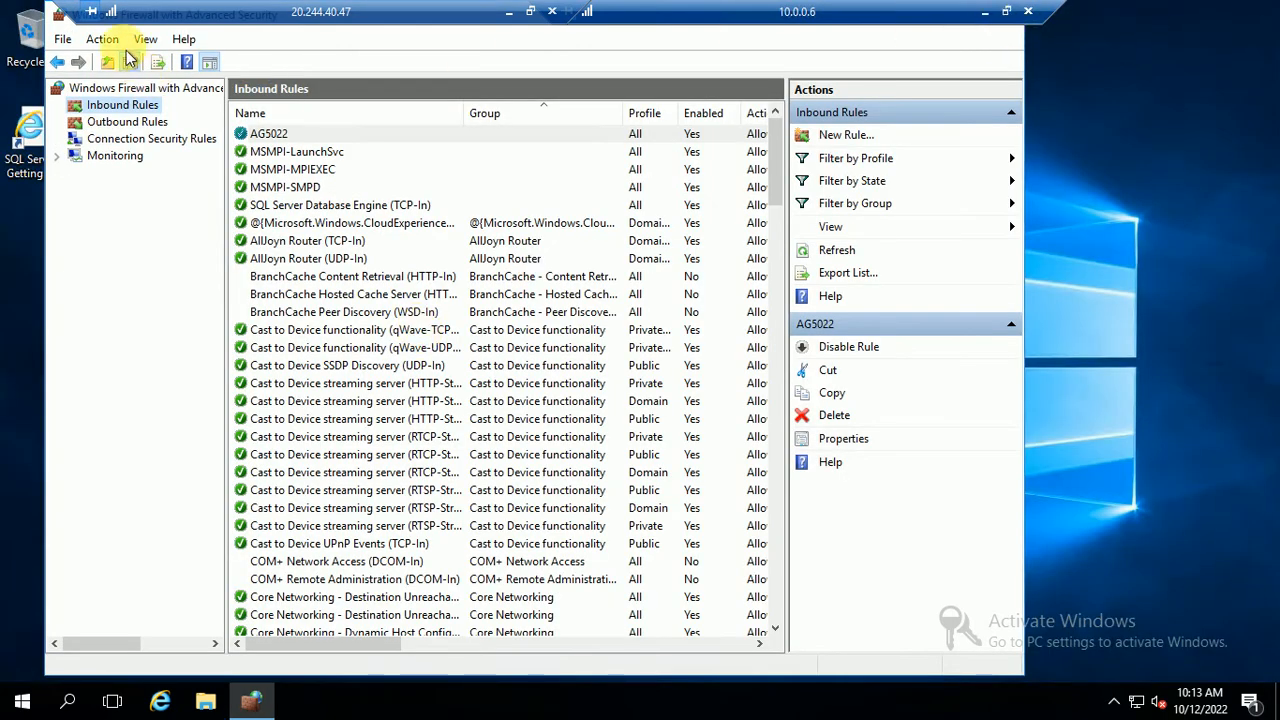
pyautogui.click(56, 15)
pyautogui.click(66, 86)
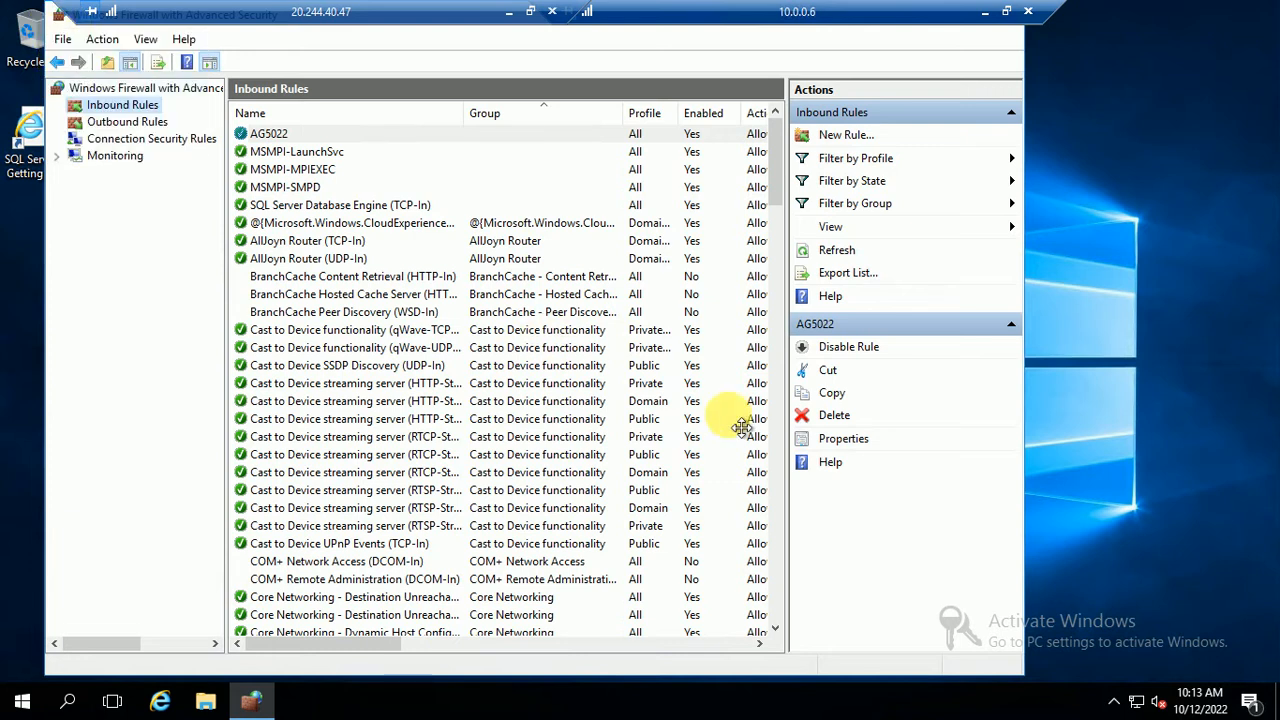
pyautogui.click(63, 41)
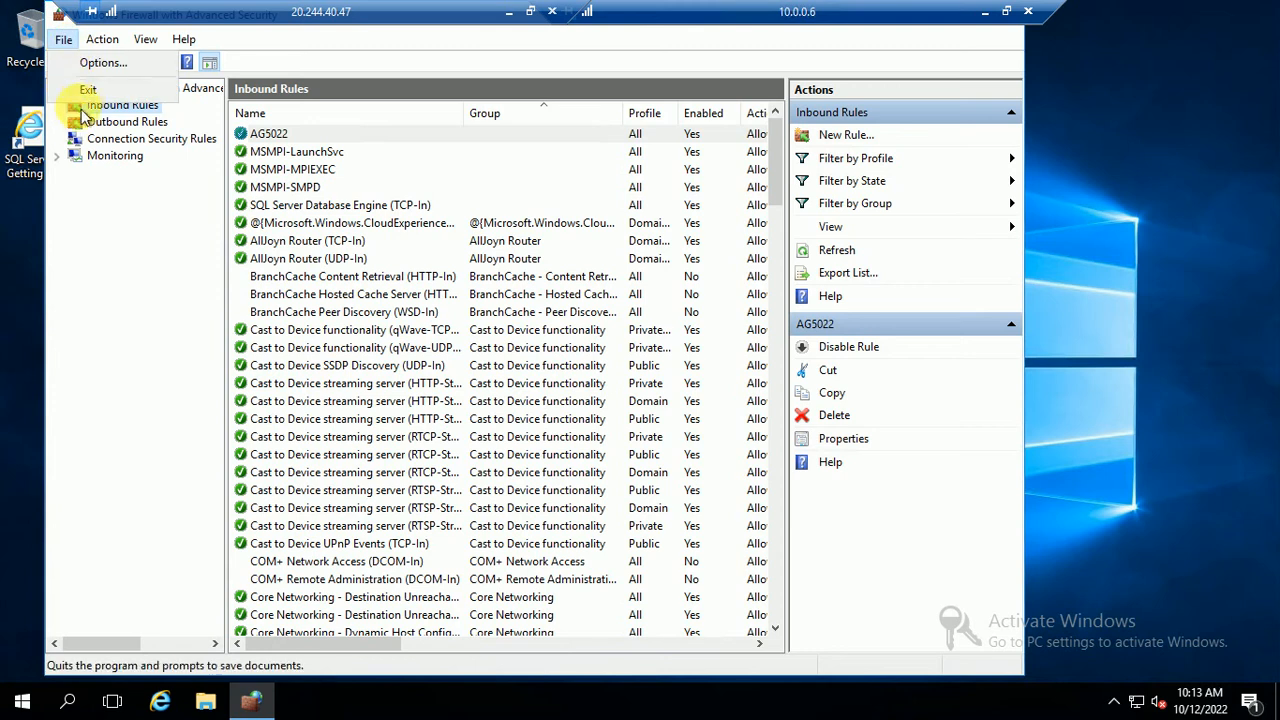
# Exit the firewall console on 10.0.0.6 and refresh the desktop twice
pyautogui.click(68, 89)
pyautogui.rightClick(454, 257)
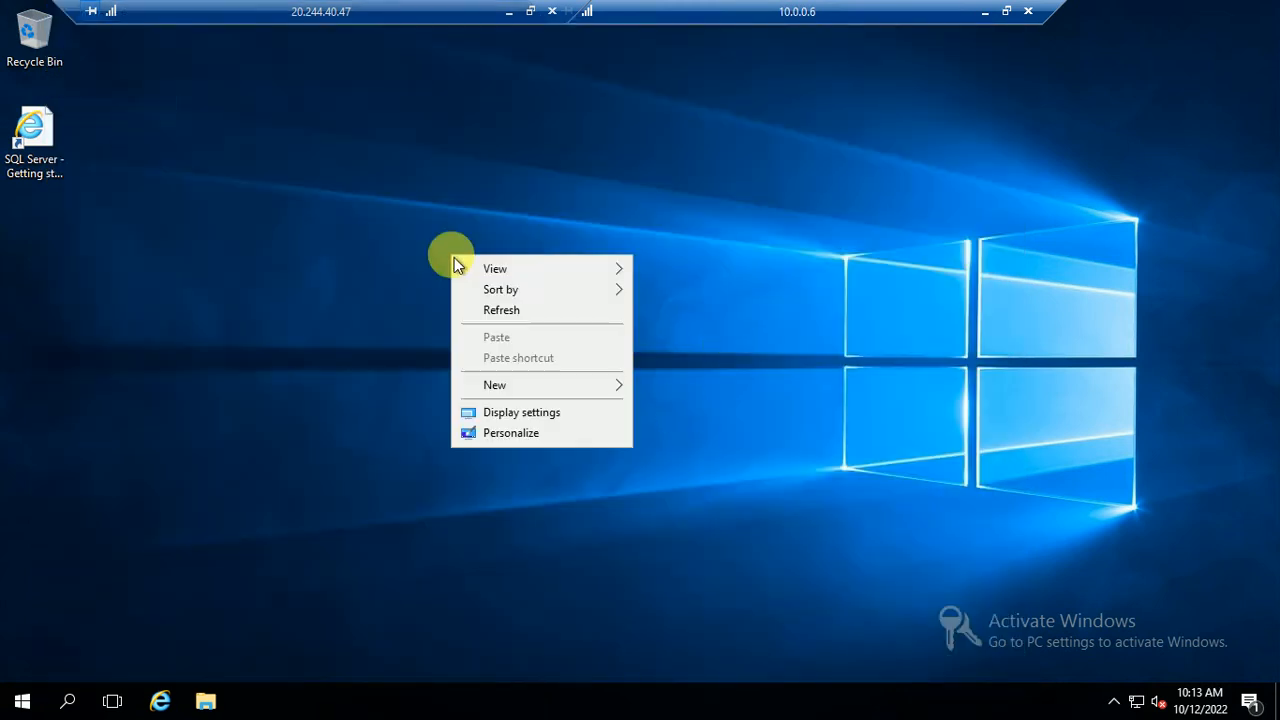
pyautogui.click(512, 309)
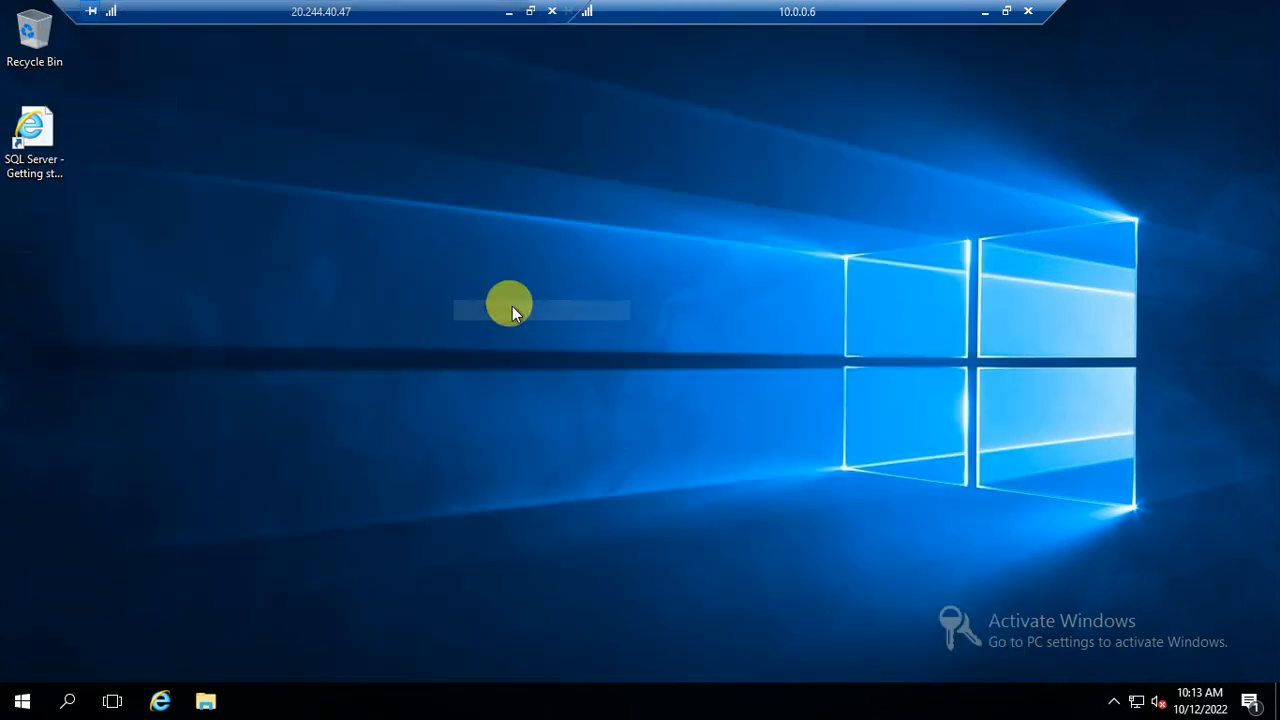
pyautogui.rightClick(550, 237)
pyautogui.click(583, 286)
pyautogui.moveTo(491, 17); pyautogui.dragTo(411, 27)
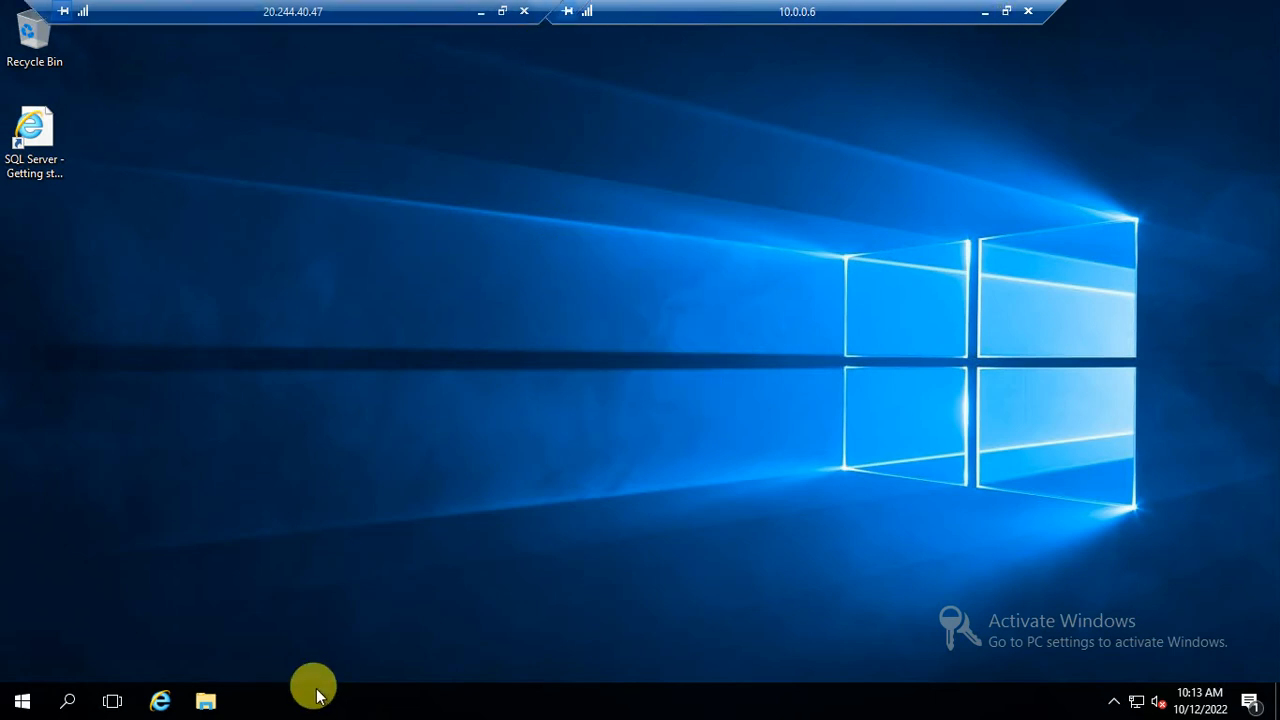
# Minimize the 10.0.0.6 session, switch to 10.0.0.5, and close its firewall window
pyautogui.click(984, 11)
pyautogui.click(266, 698)
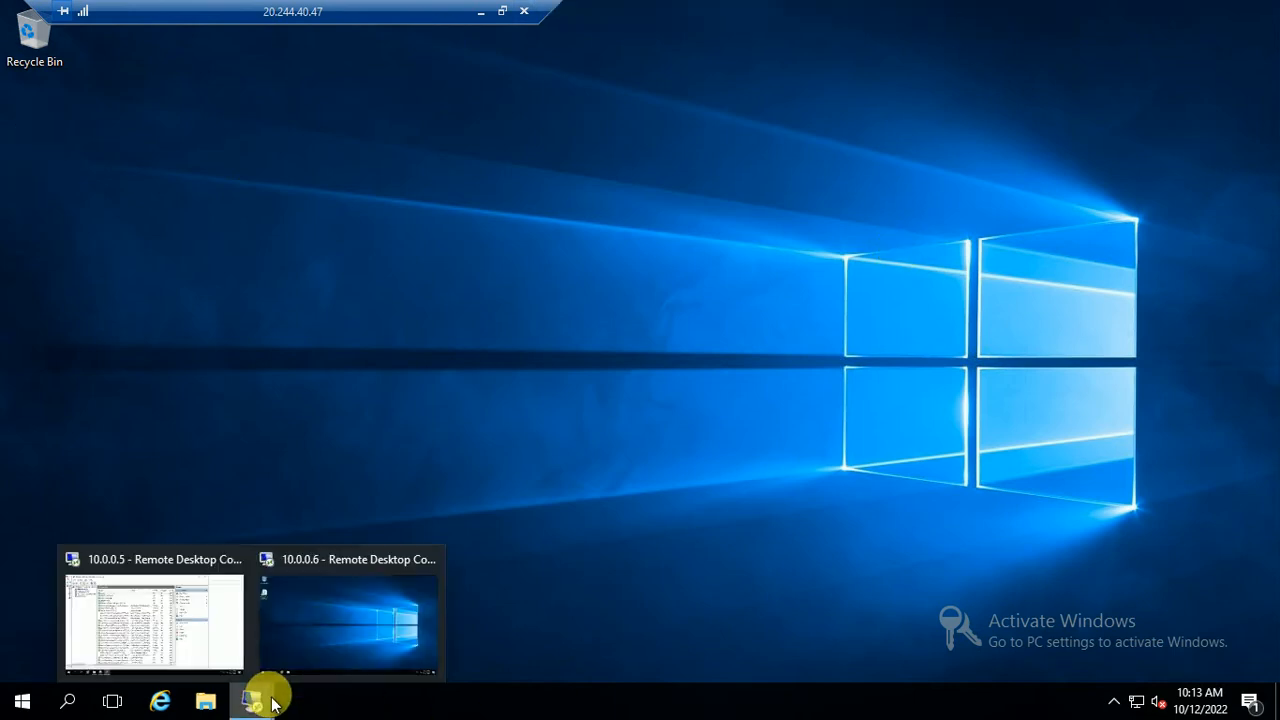
pyautogui.click(146, 628)
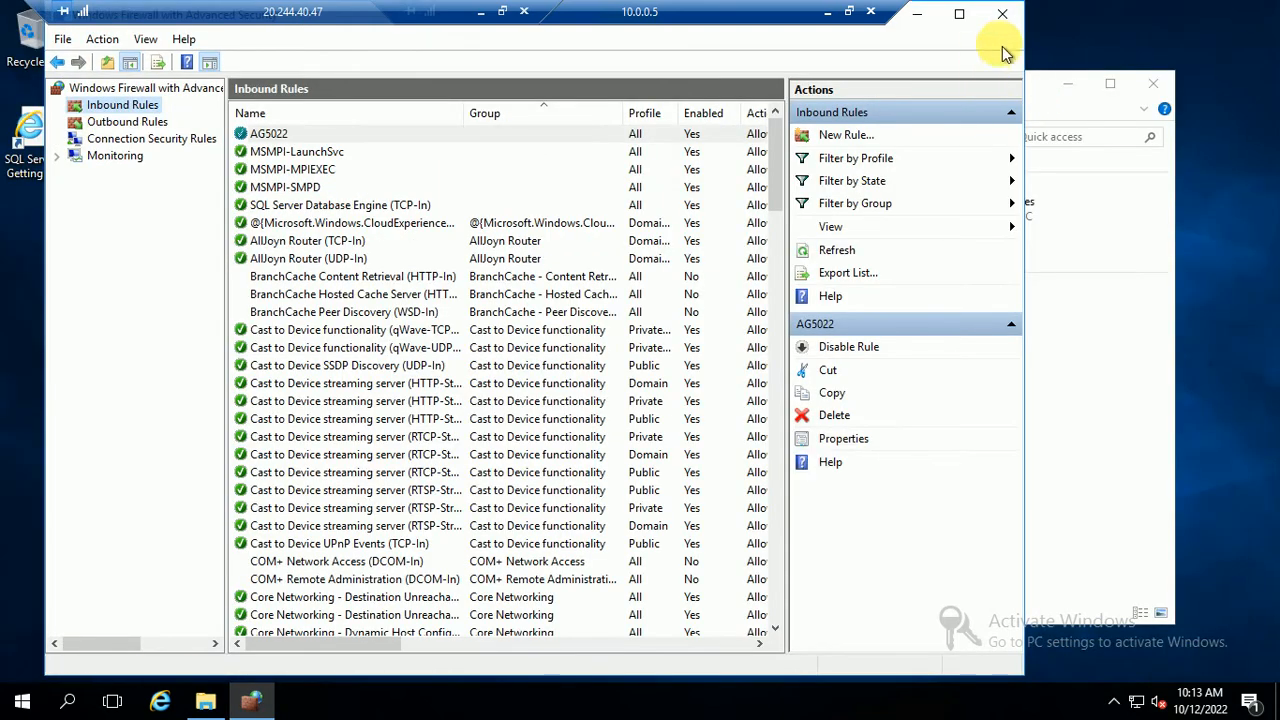
pyautogui.click(1003, 16)
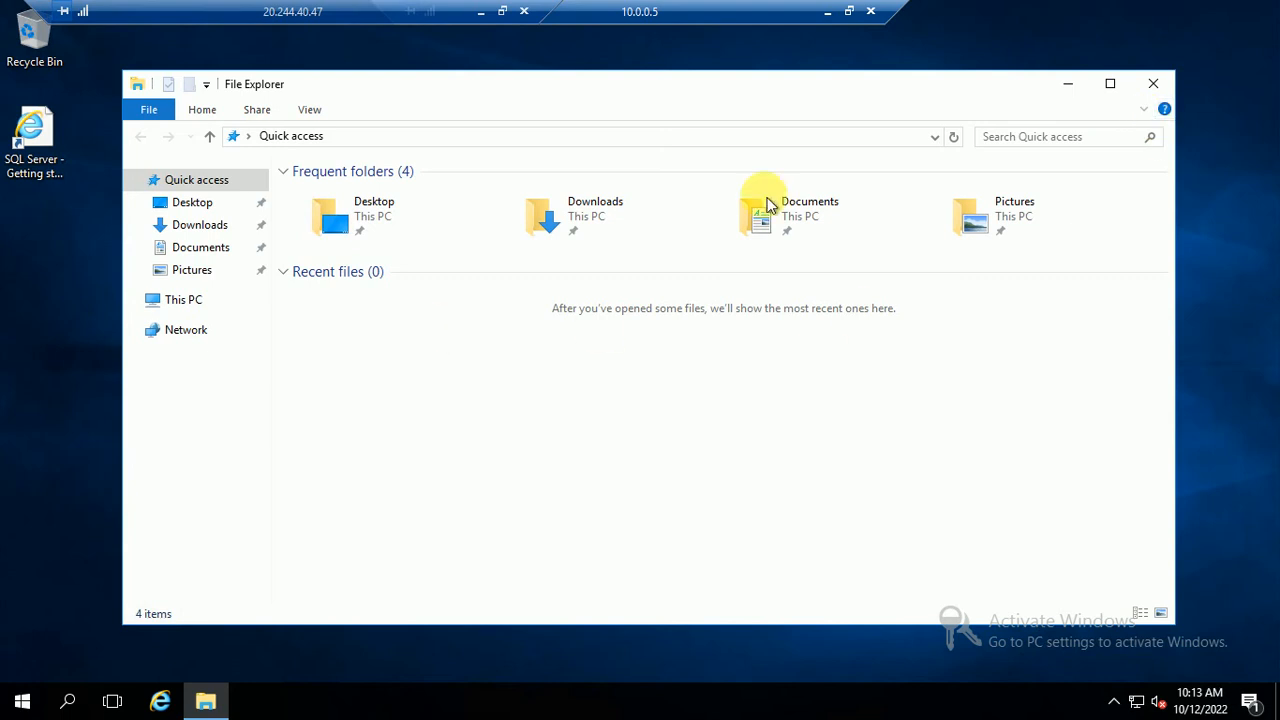
# Close File Explorer on 10.0.0.5 and launch SSMS 18 via an 'ssms' Start search
pyautogui.click(1156, 86)
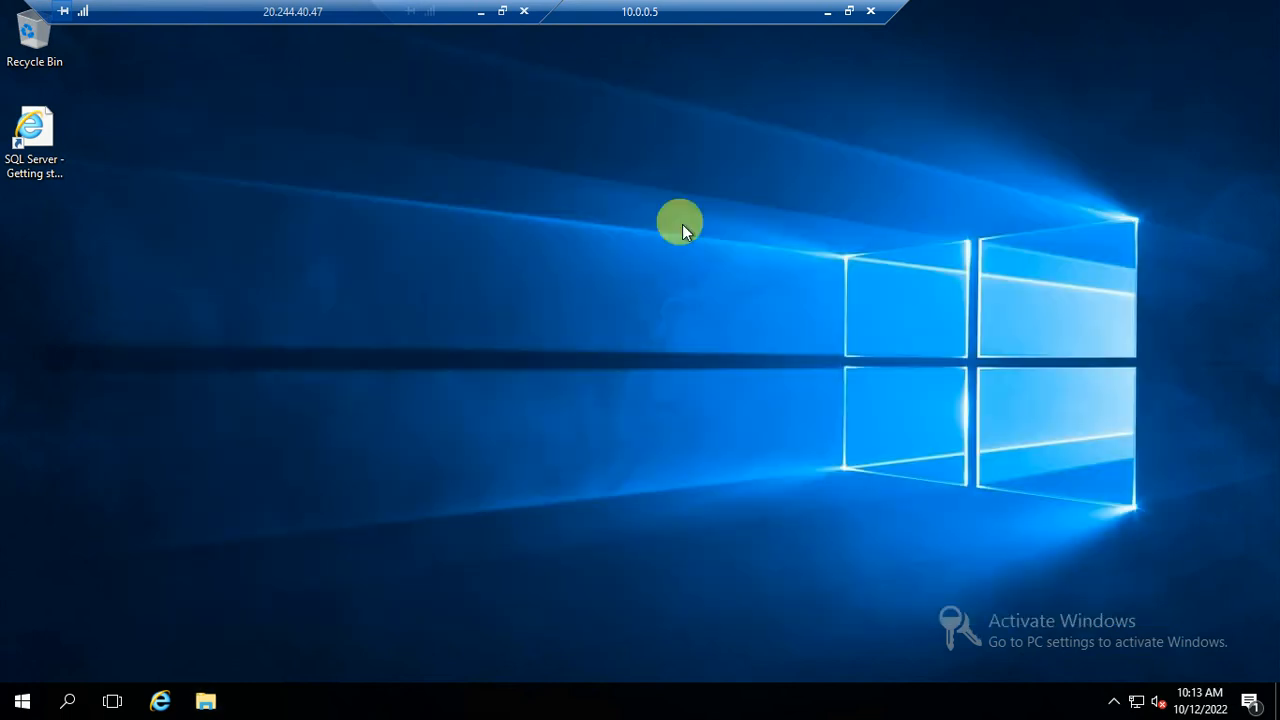
pyautogui.click(22, 698)
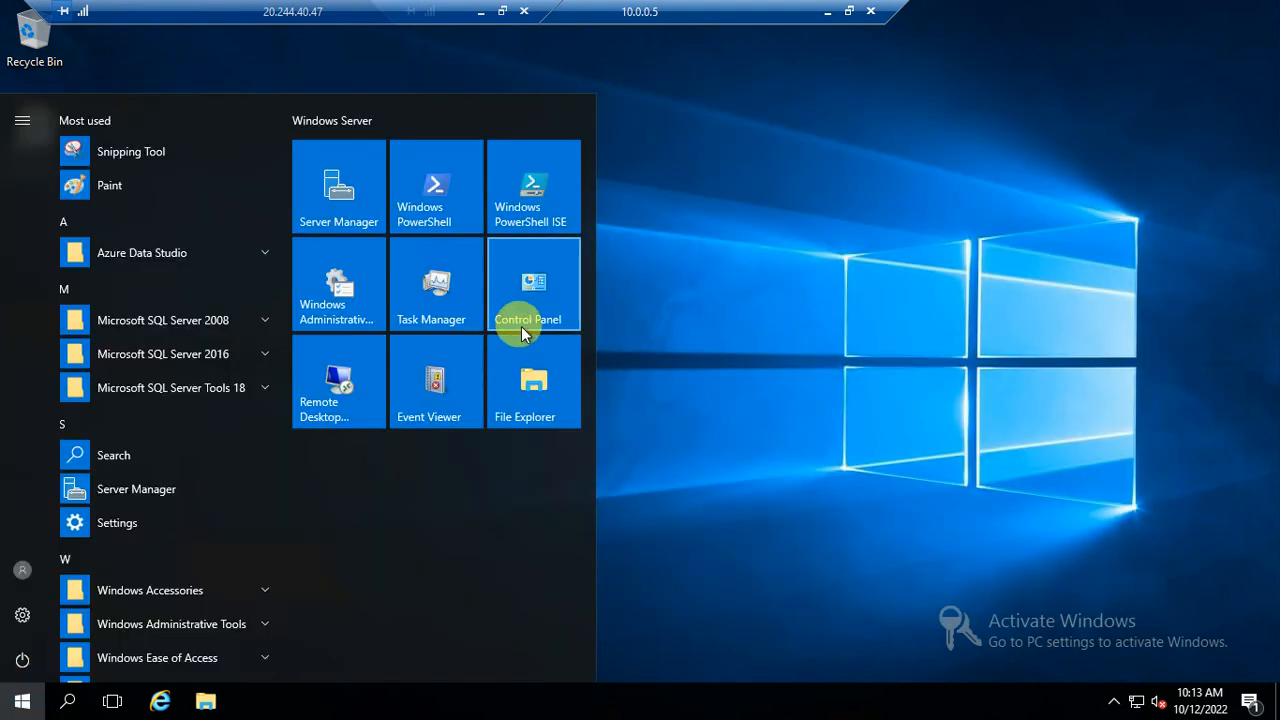
pyautogui.write('ssms')
pyautogui.click(116, 171)
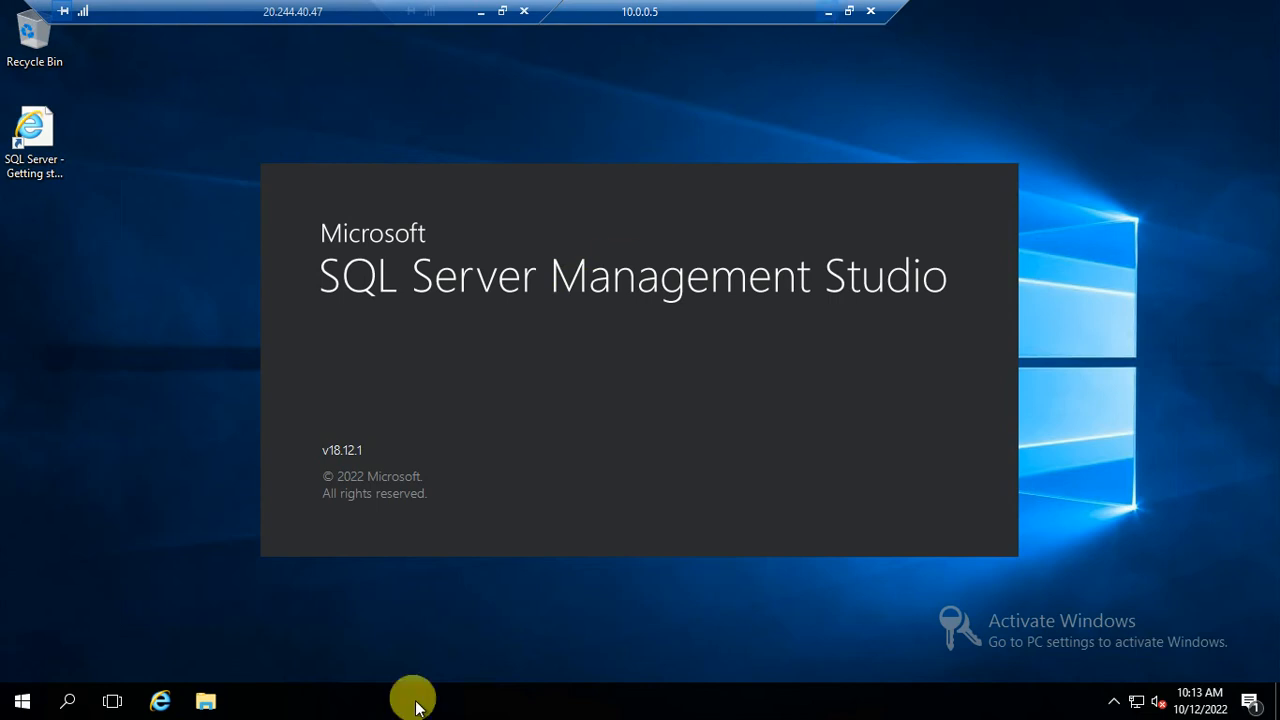
# Launch SSMS 18 on 10.0.0.6 as well, then return to the 10.0.0.5 session
pyautogui.moveTo(257, 697)
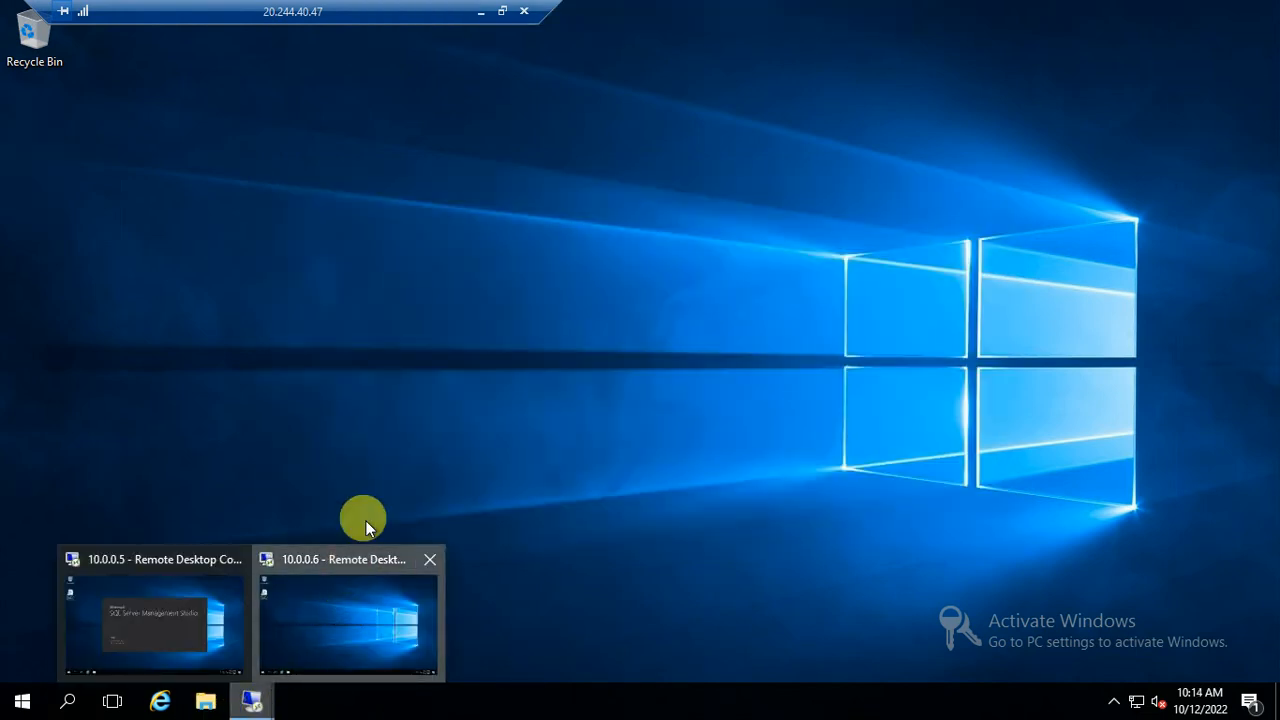
pyautogui.click(335, 596)
pyautogui.click(24, 698)
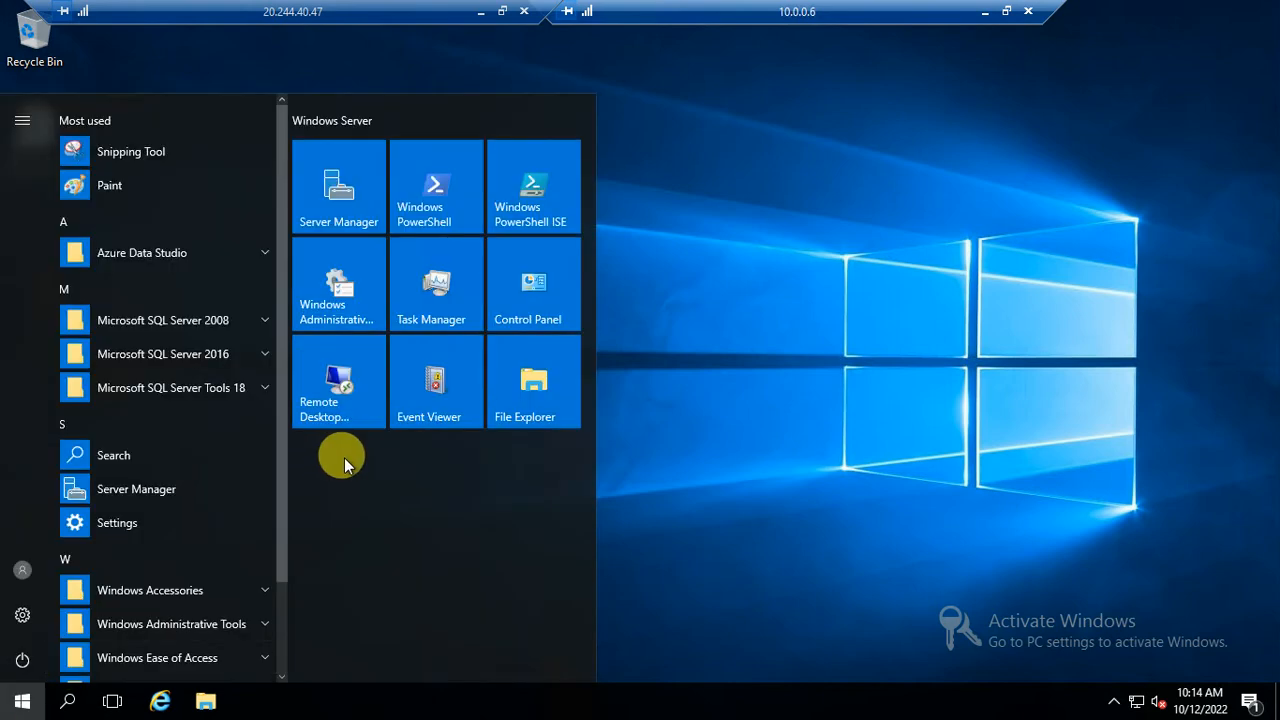
pyautogui.write('ssms')
pyautogui.click(108, 150)
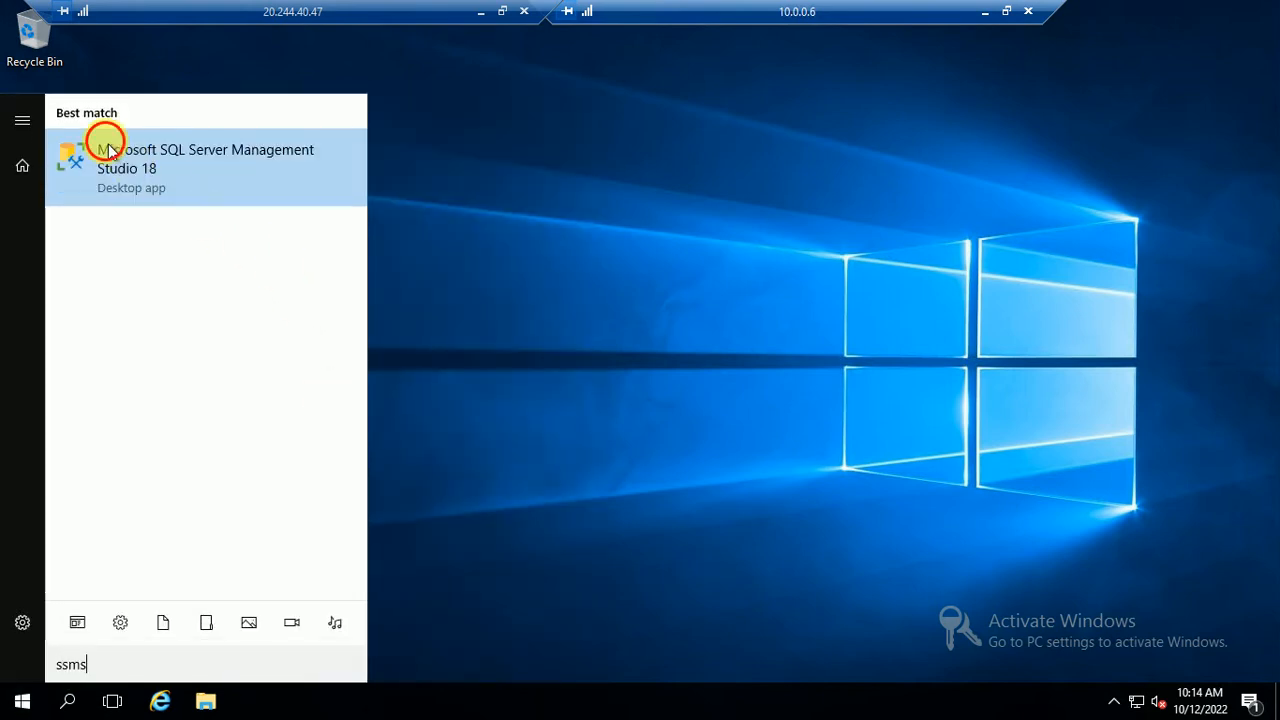
pyautogui.click(985, 12)
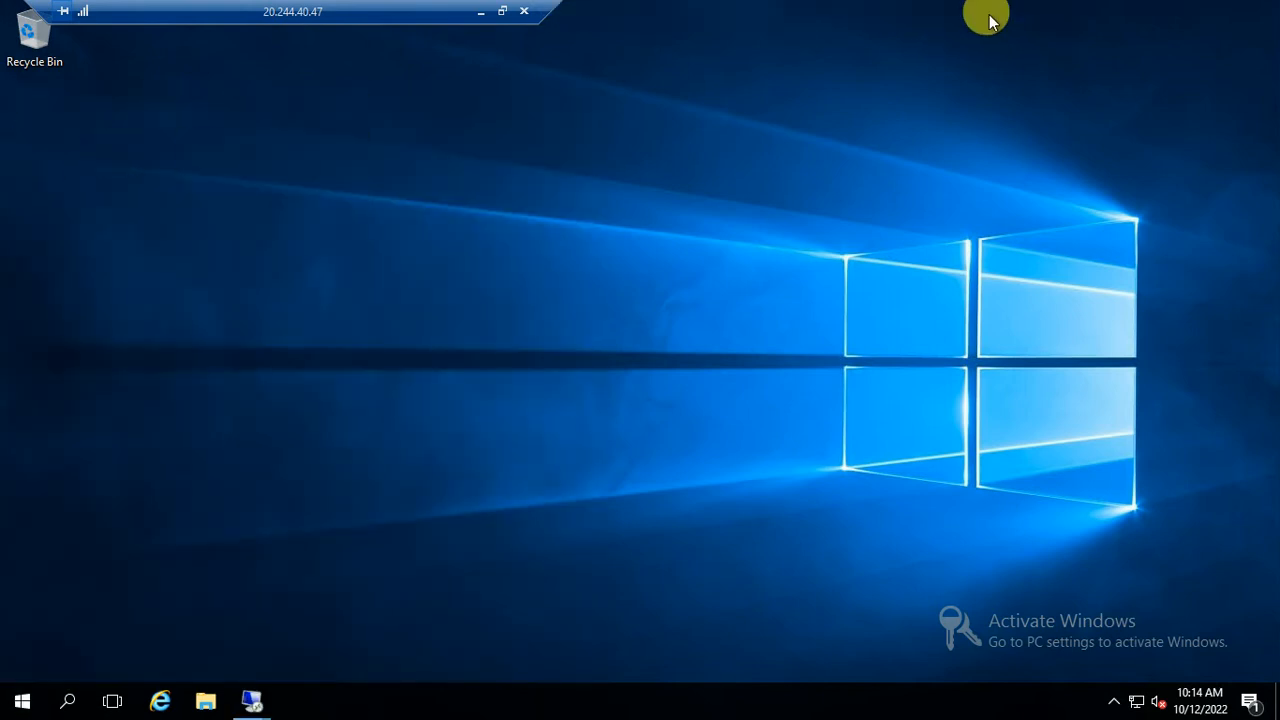
pyautogui.moveTo(251, 697)
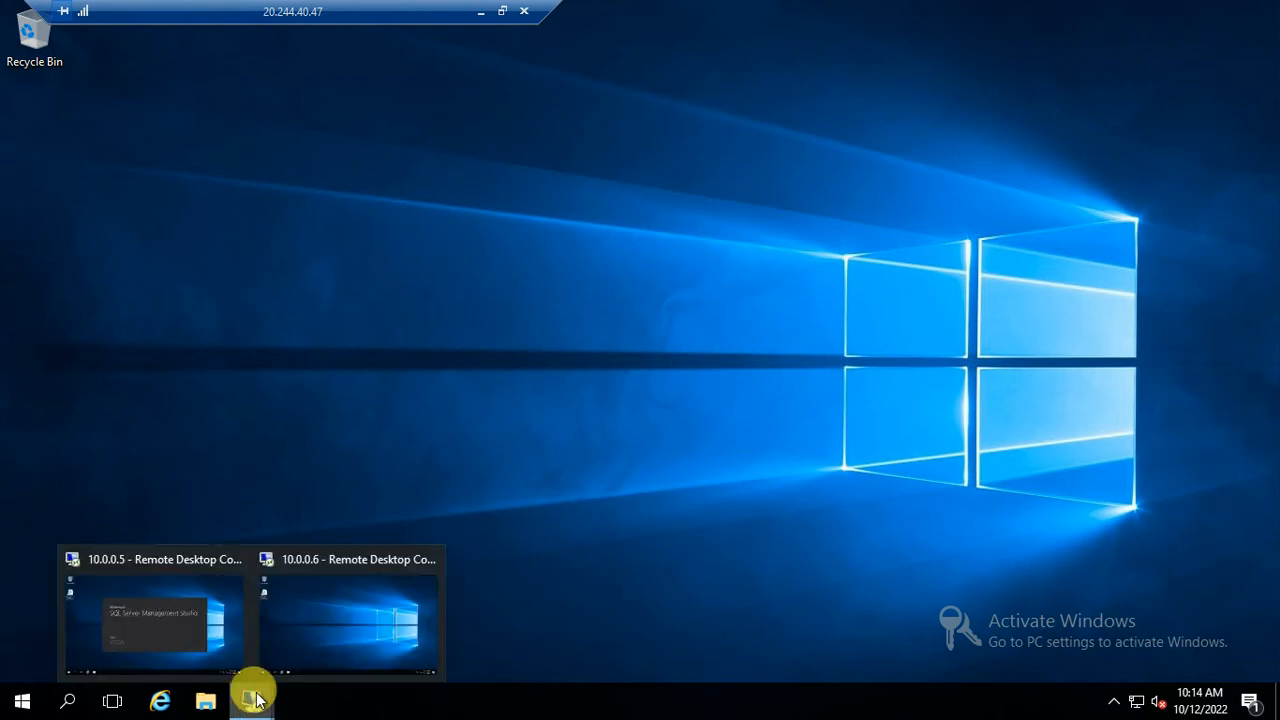
pyautogui.click(105, 563)
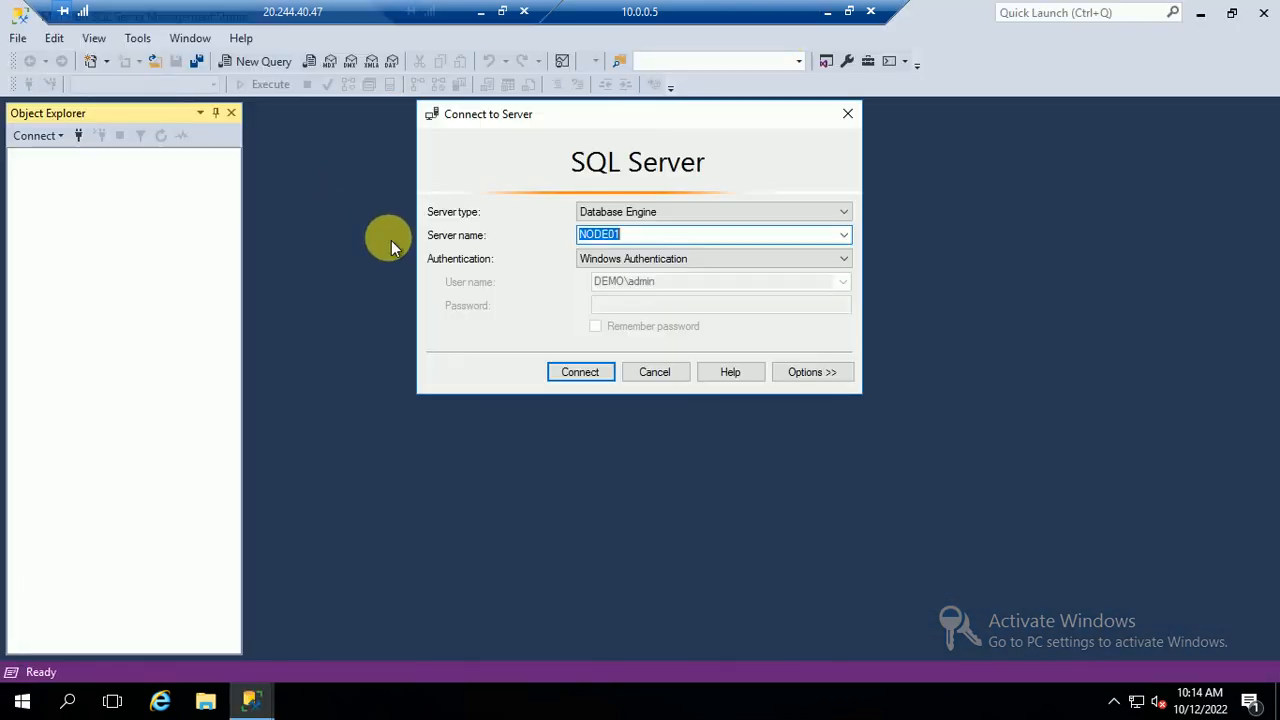
# After a failed first attempt, connect to NODE01 with SQL Server Authentication using the login name and password
pyautogui.click(568, 374)
pyautogui.click(871, 295)
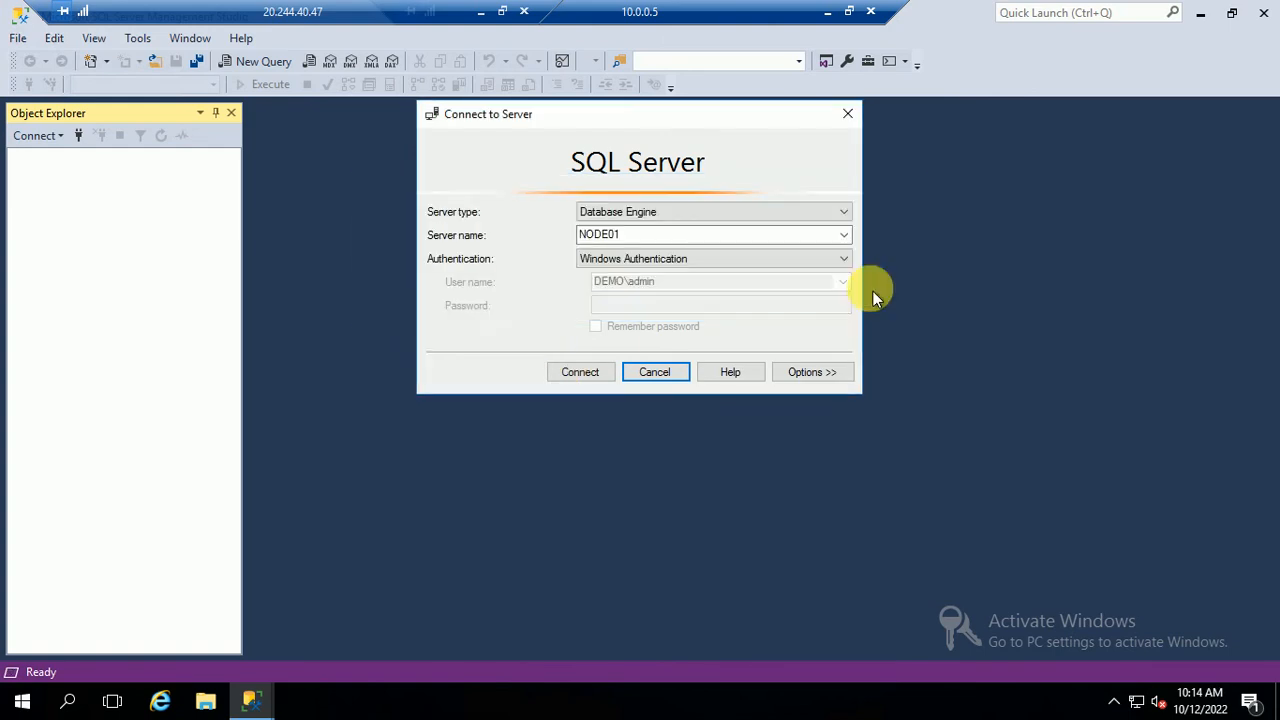
pyautogui.click(640, 258)
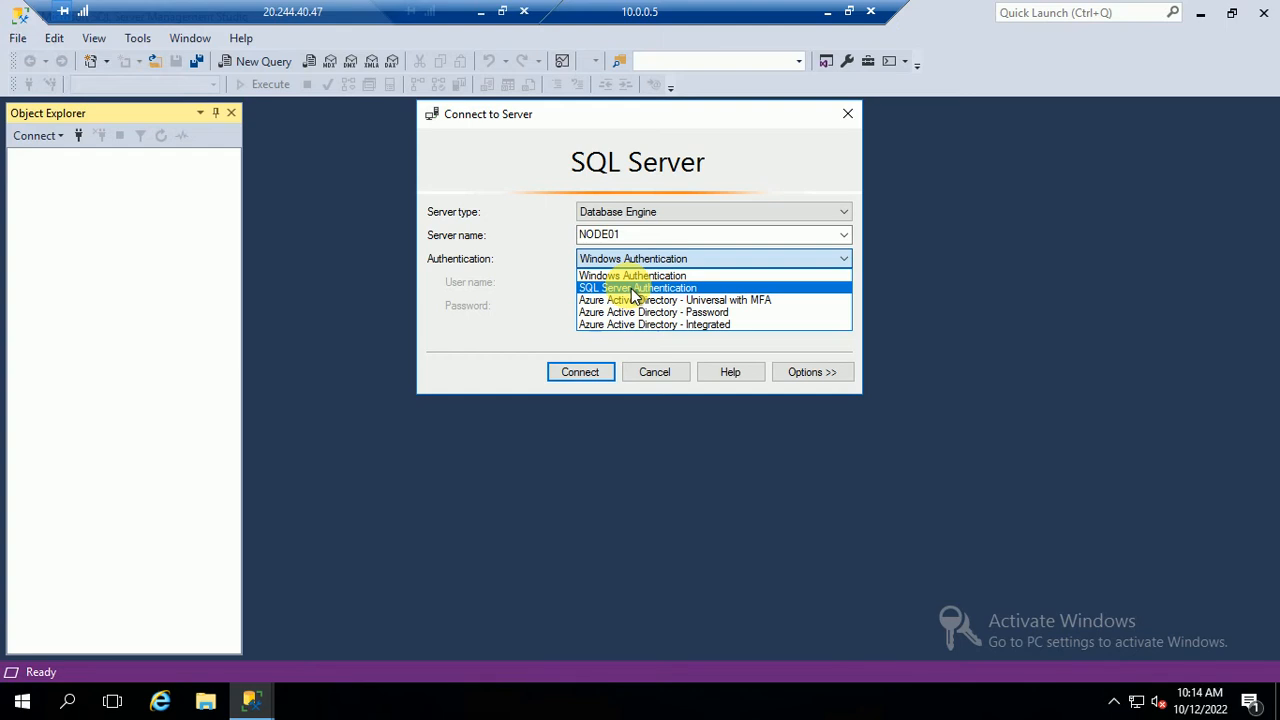
pyautogui.click(634, 290)
pyautogui.click(622, 283)
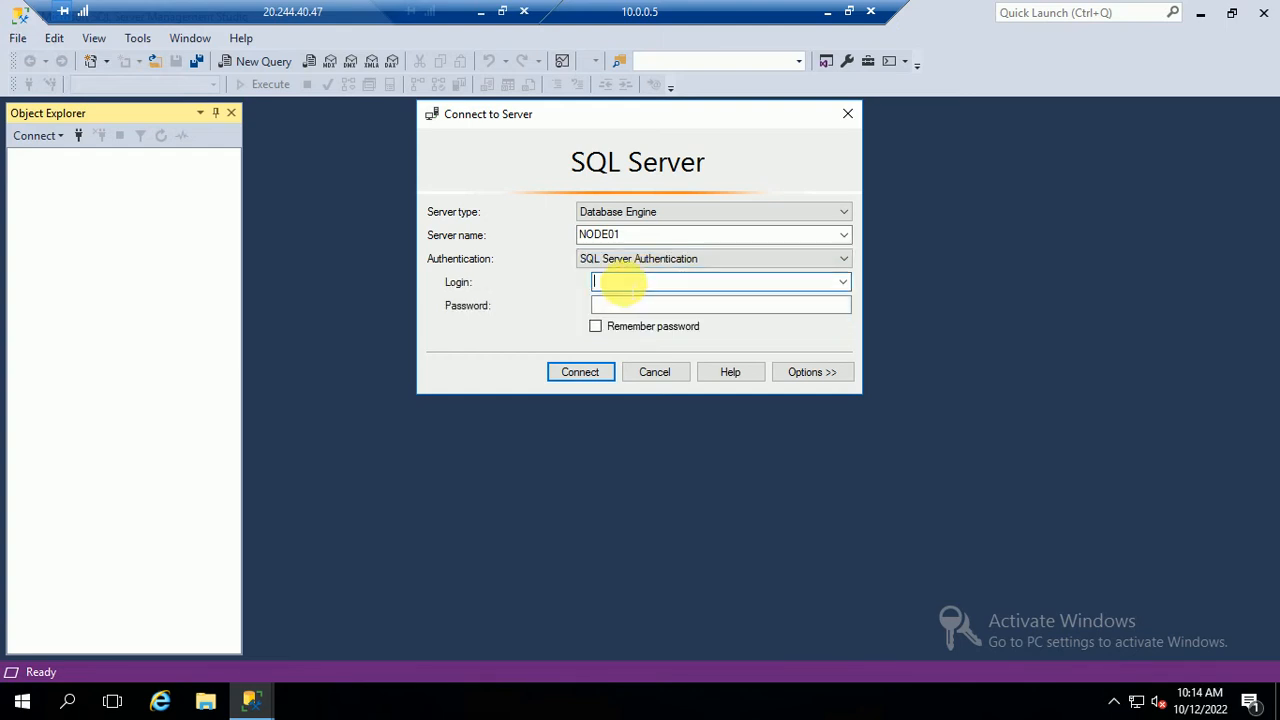
pyautogui.write('admin01')
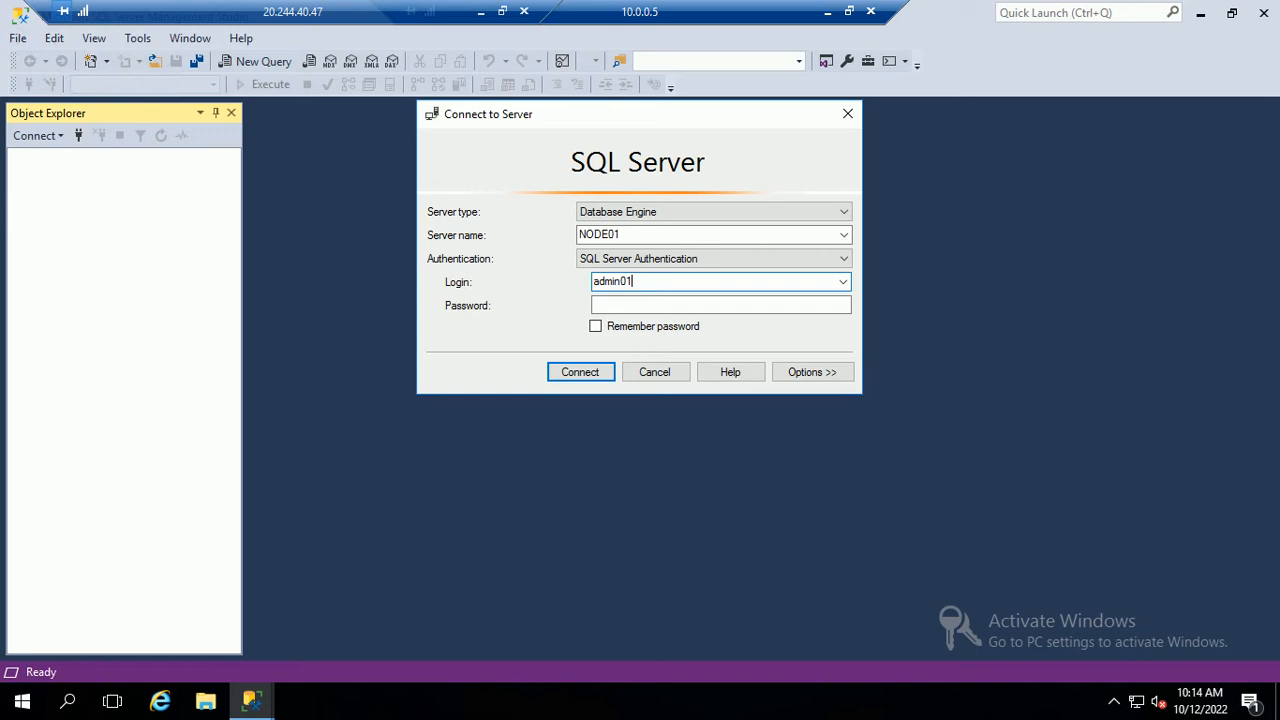
pyautogui.press('Tab')
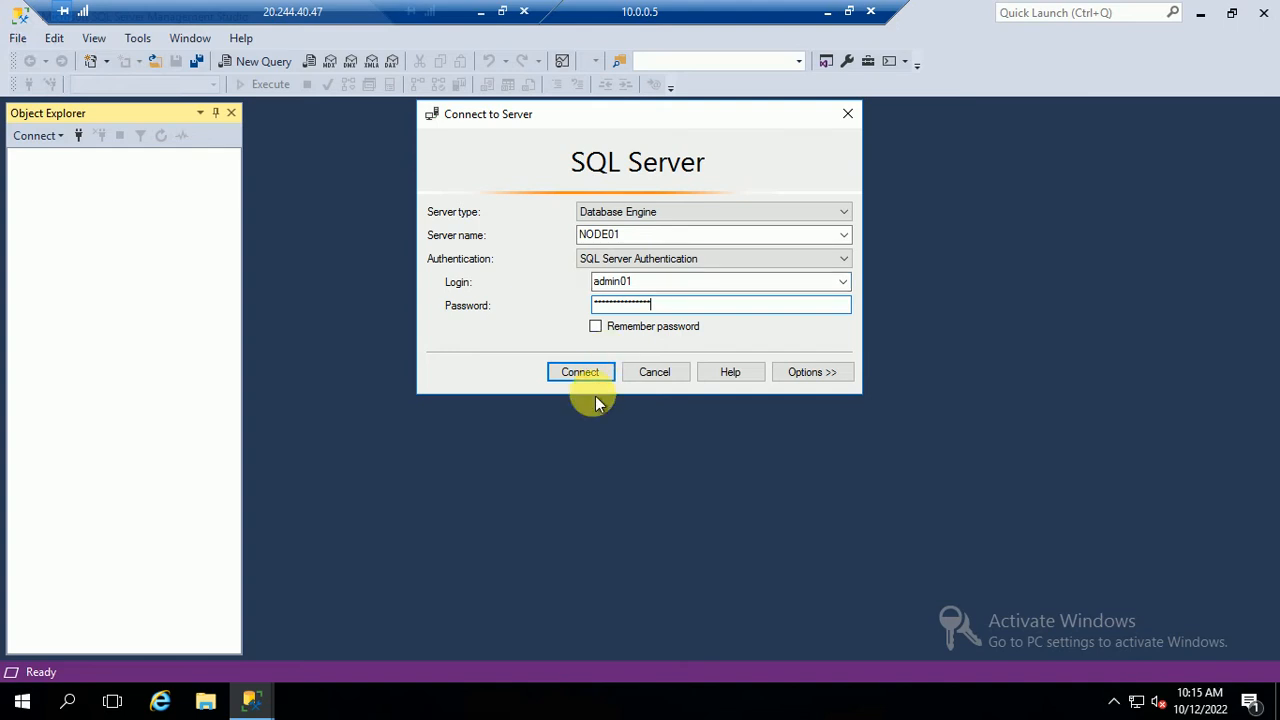
pyautogui.click(580, 371)
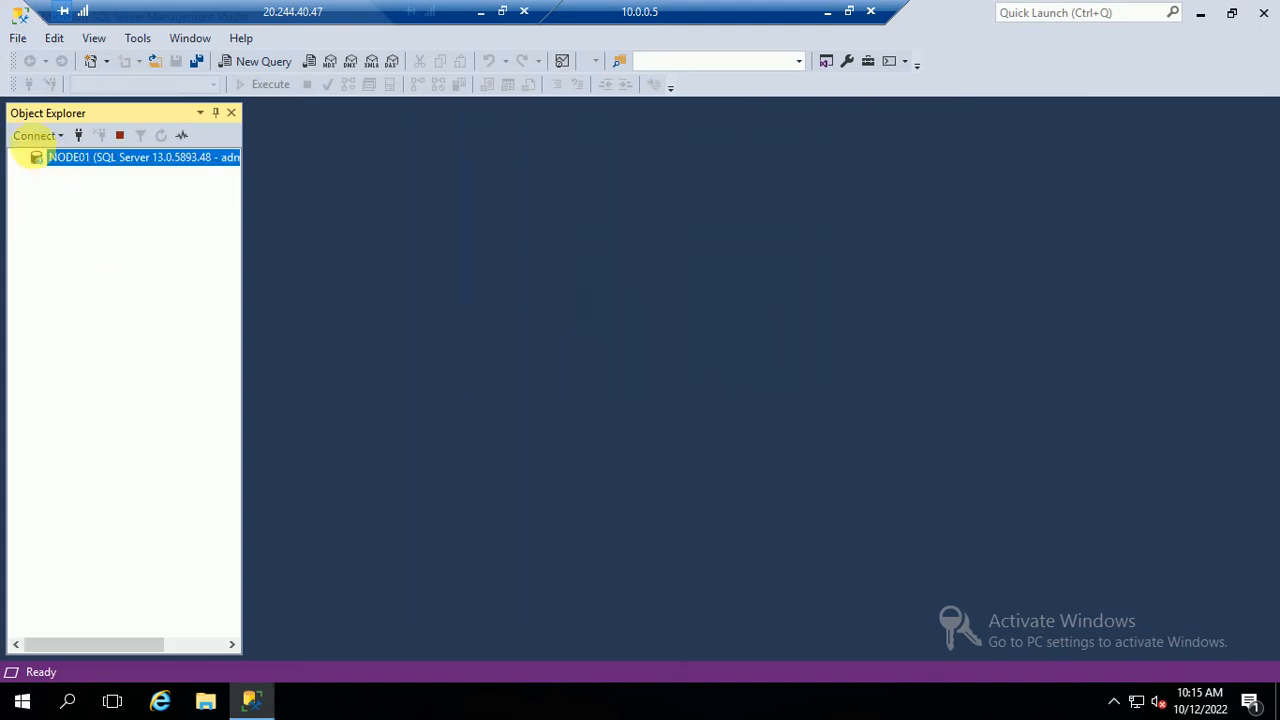
# Expand NODE01's Security folder and start a new login under Logins
pyautogui.doubleClick(36, 160)
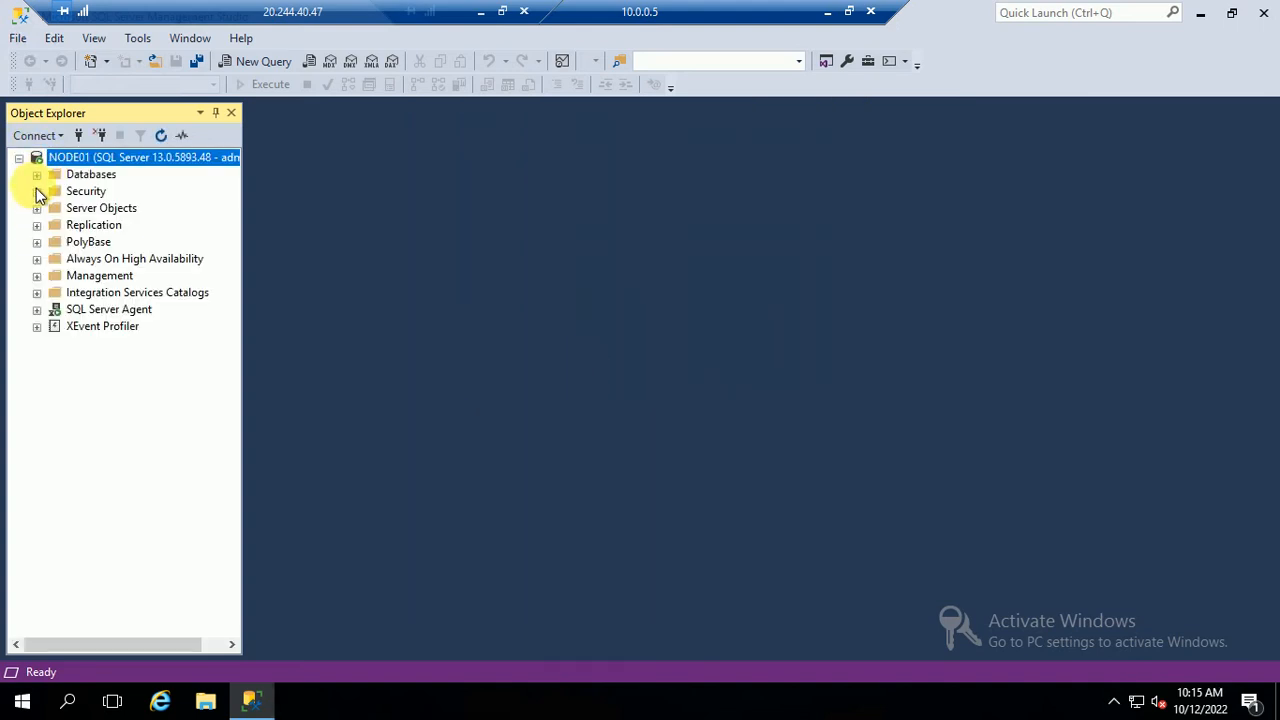
pyautogui.click(36, 191)
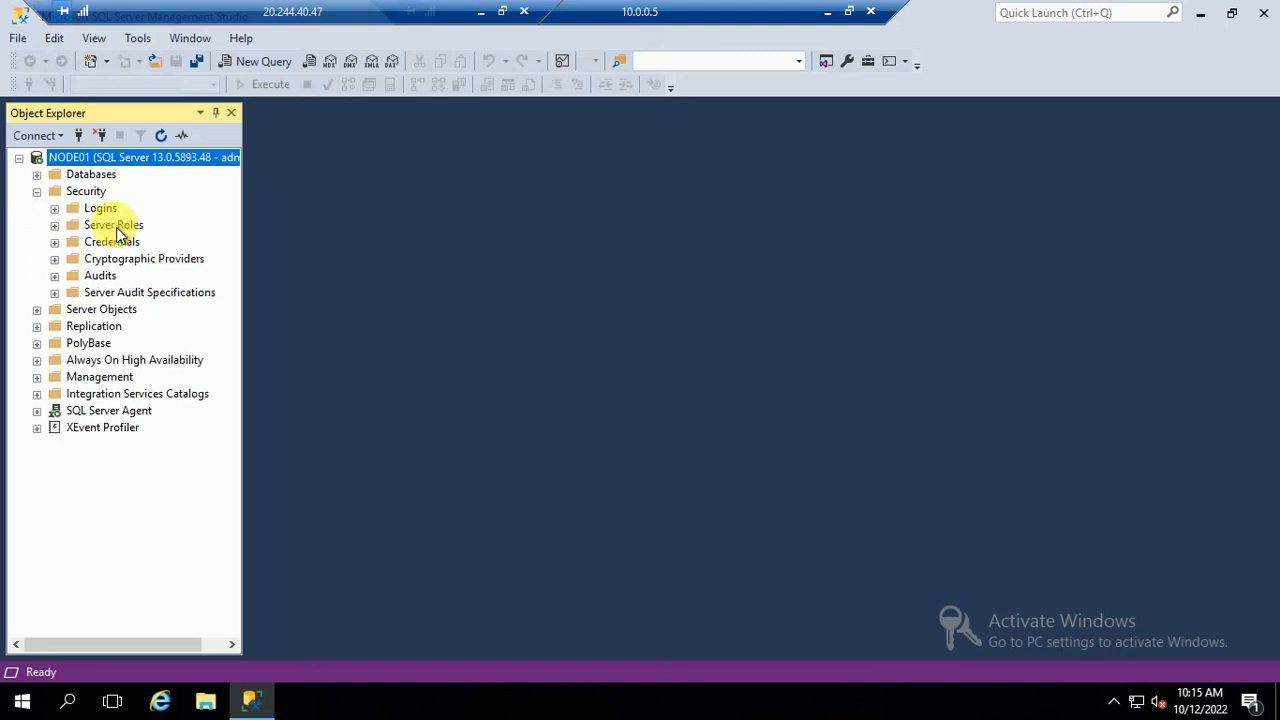
pyautogui.rightClick(100, 212)
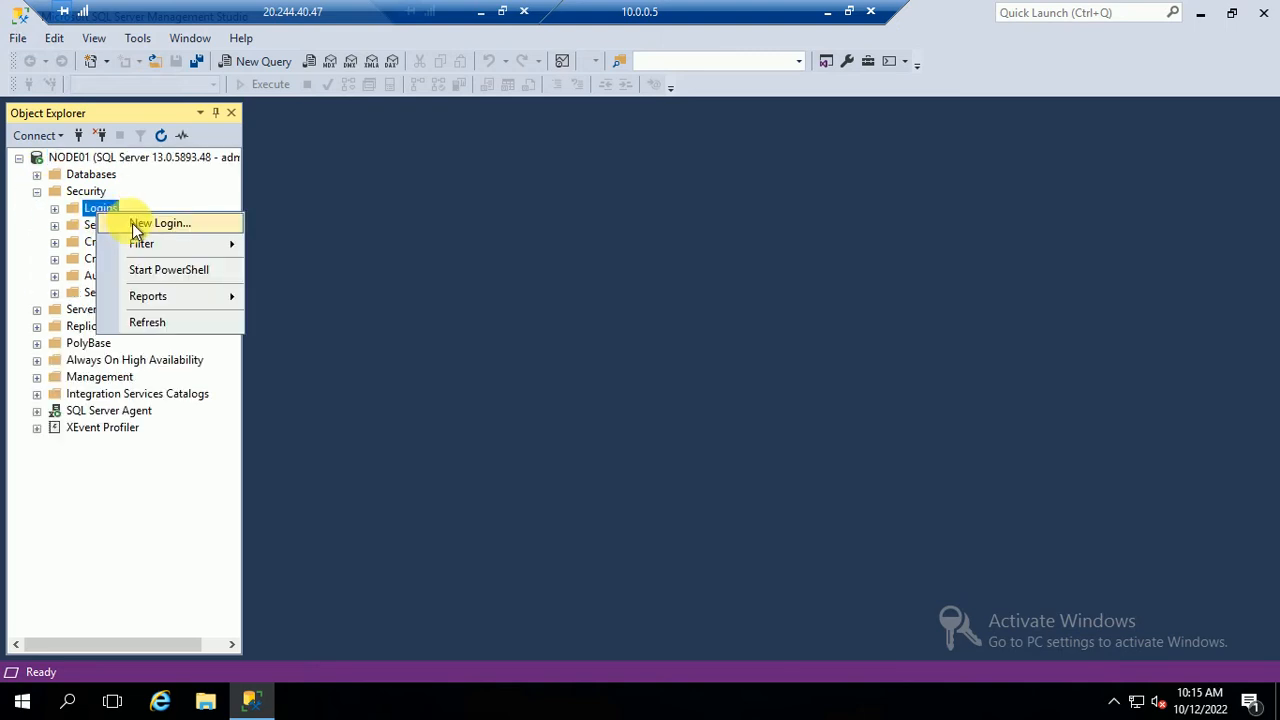
pyautogui.click(134, 222)
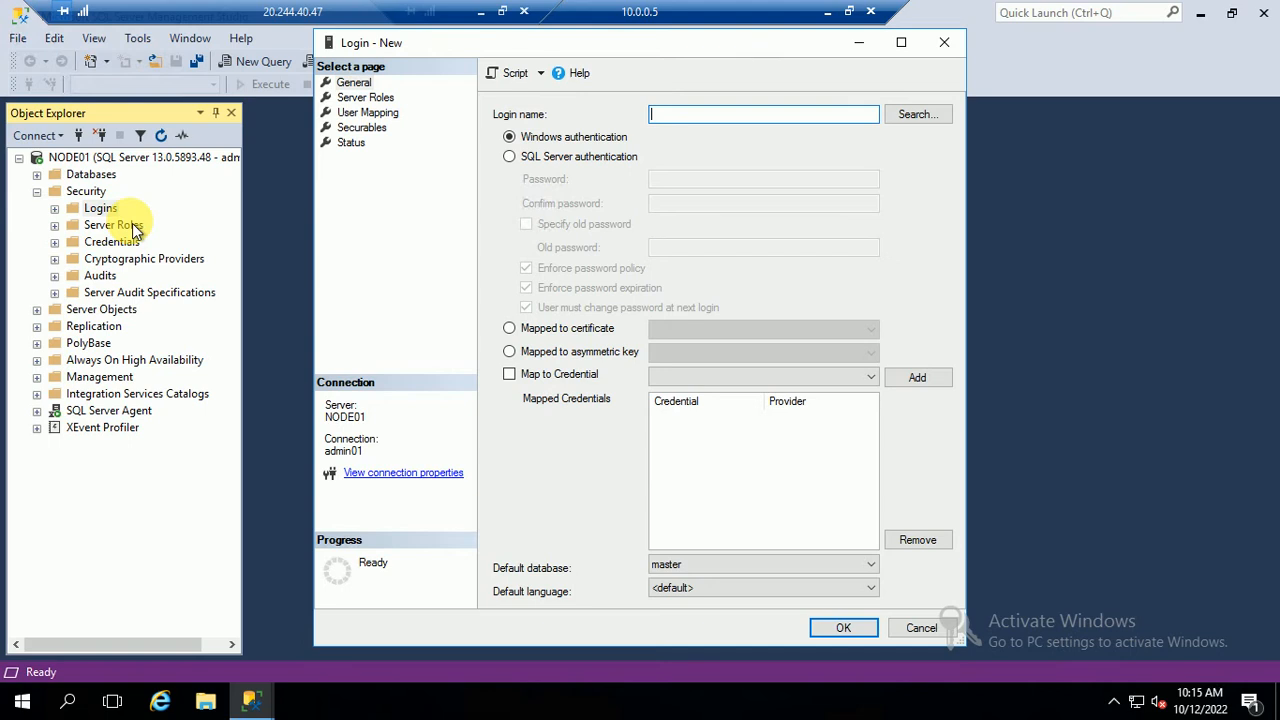
# Pick the domain admin account from the Entire Directory and tick the sysadmin server role
pyautogui.click(934, 116)
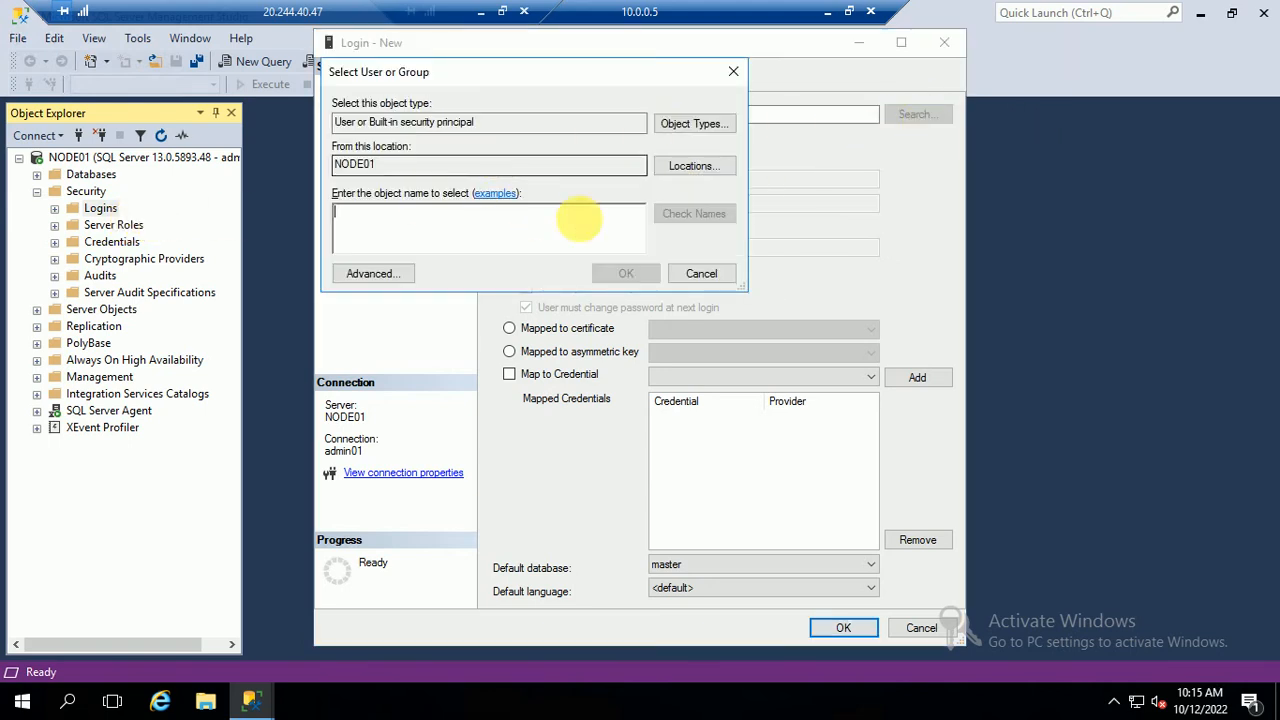
pyautogui.click(694, 166)
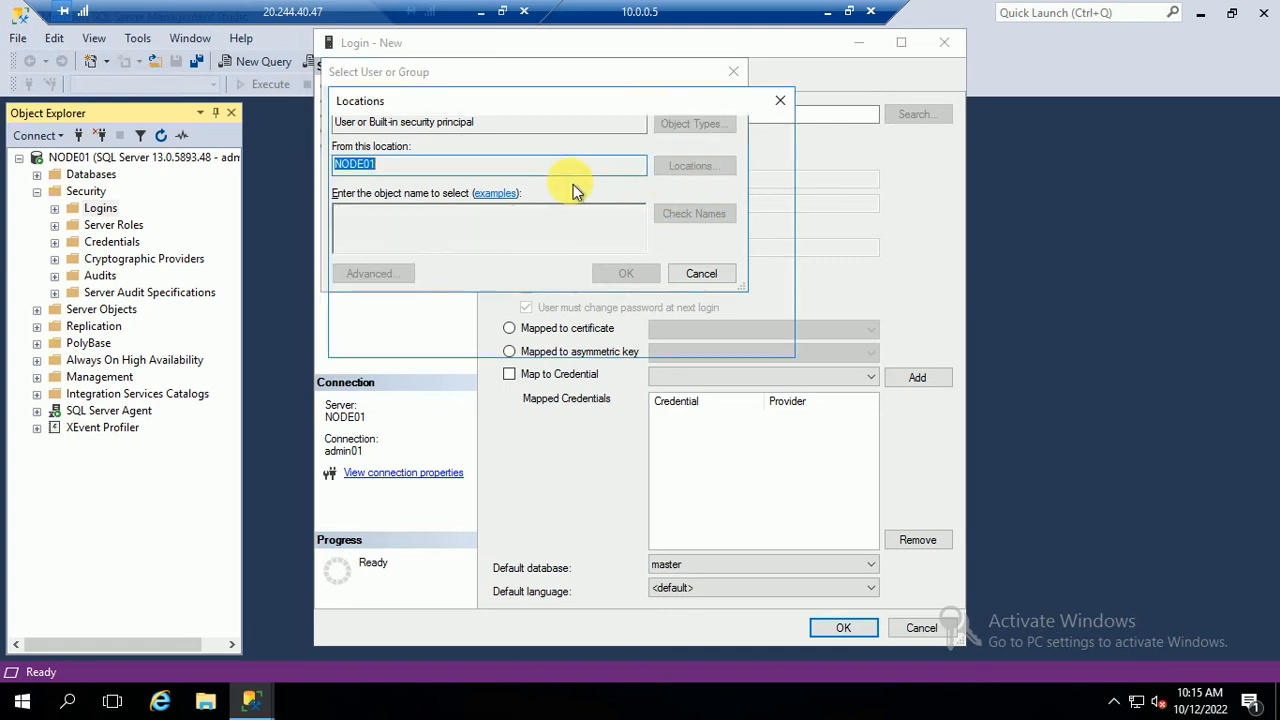
pyautogui.click(414, 195)
pyautogui.click(672, 337)
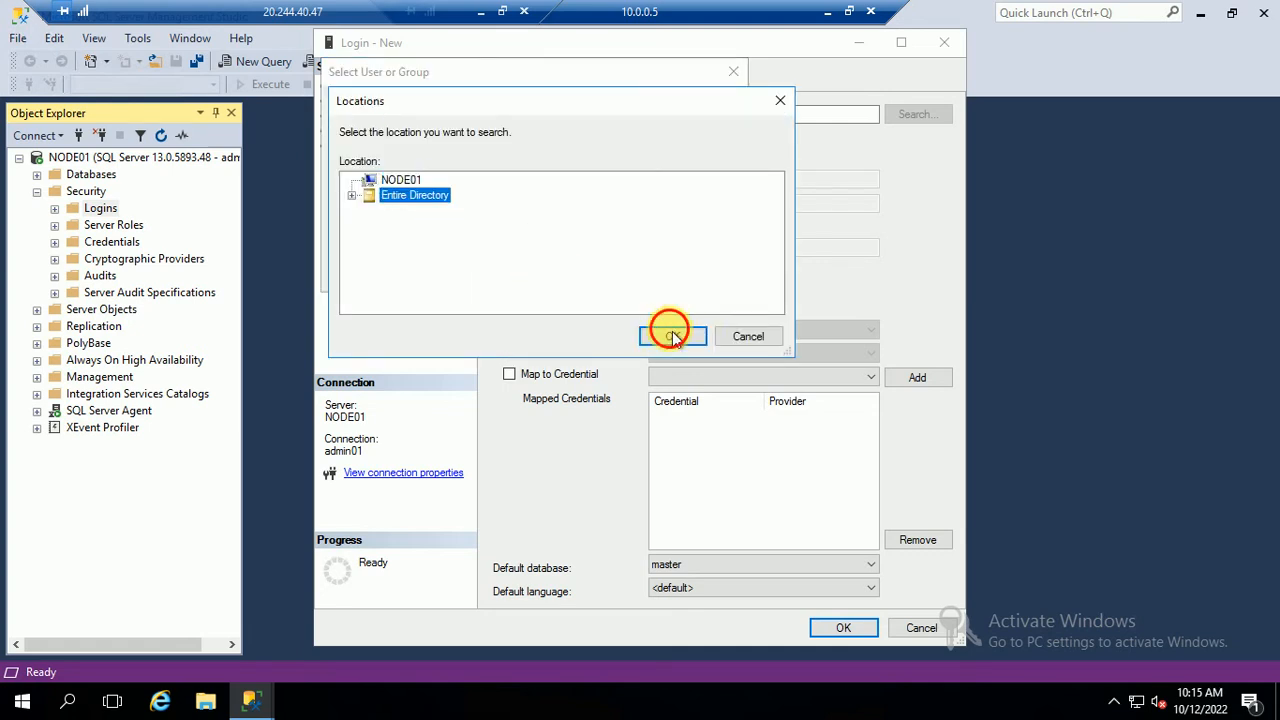
pyautogui.write('admin')
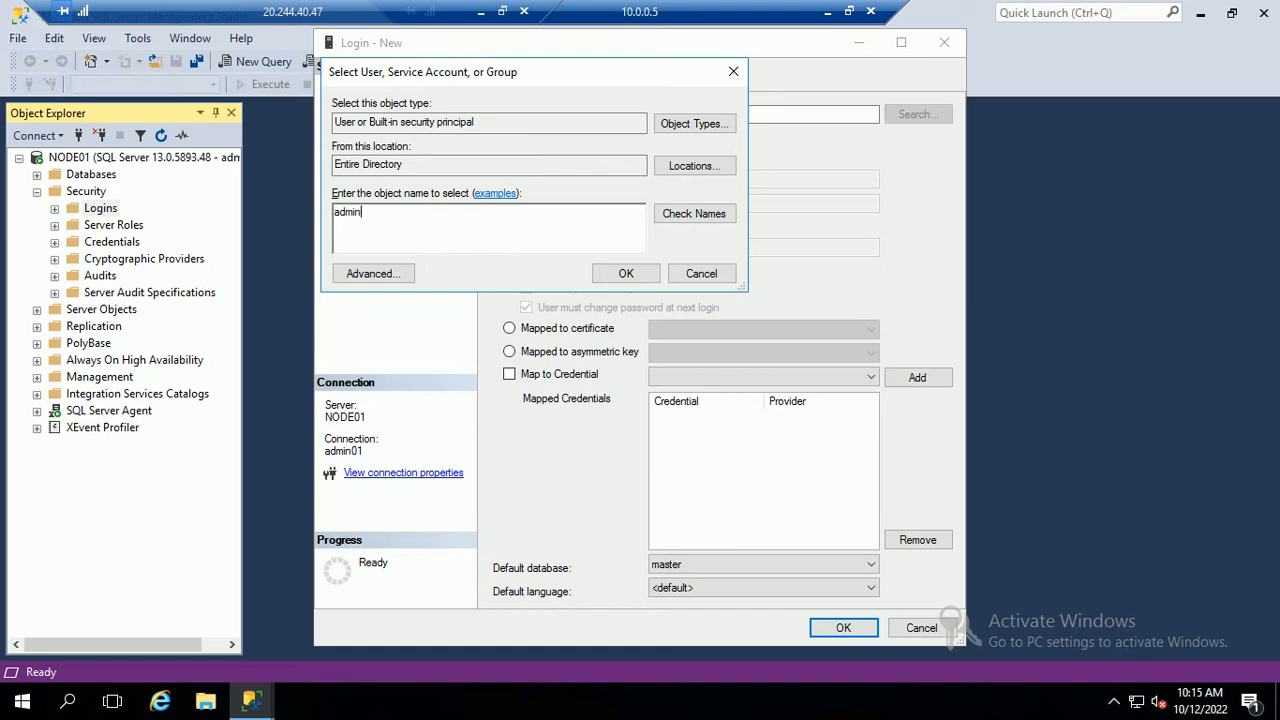
pyautogui.click(693, 214)
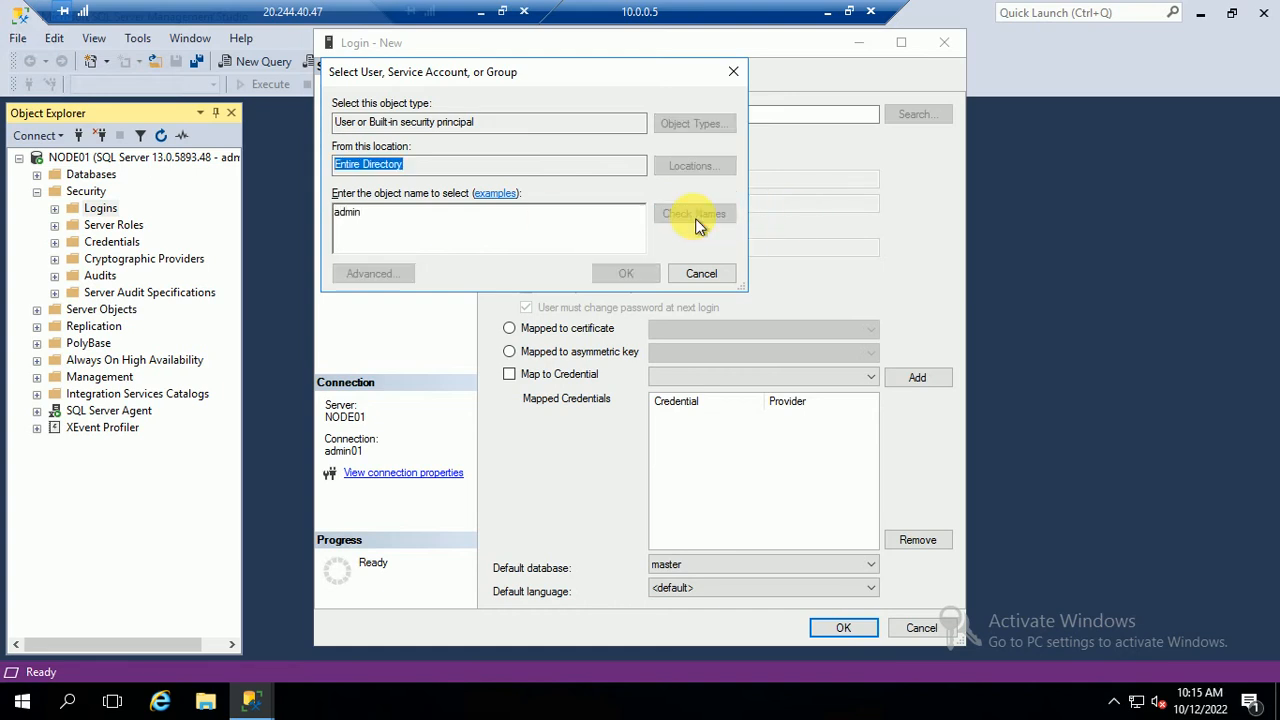
pyautogui.click(740, 393)
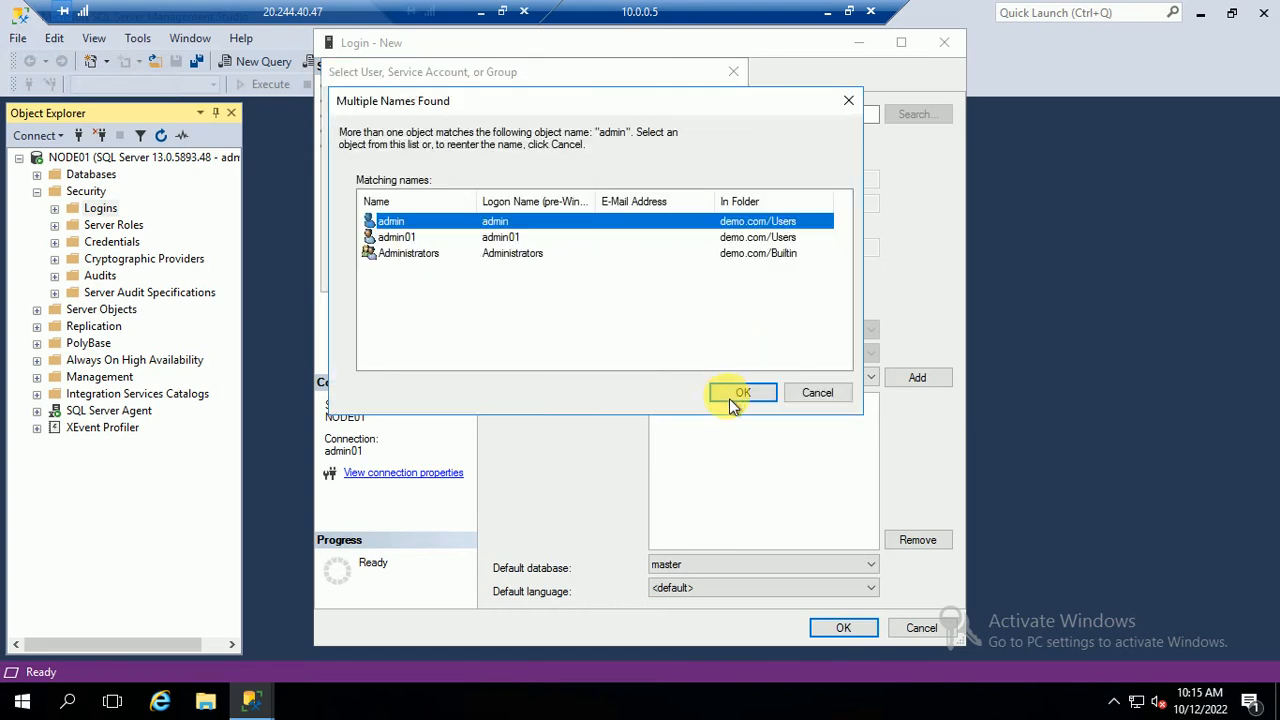
pyautogui.click(624, 276)
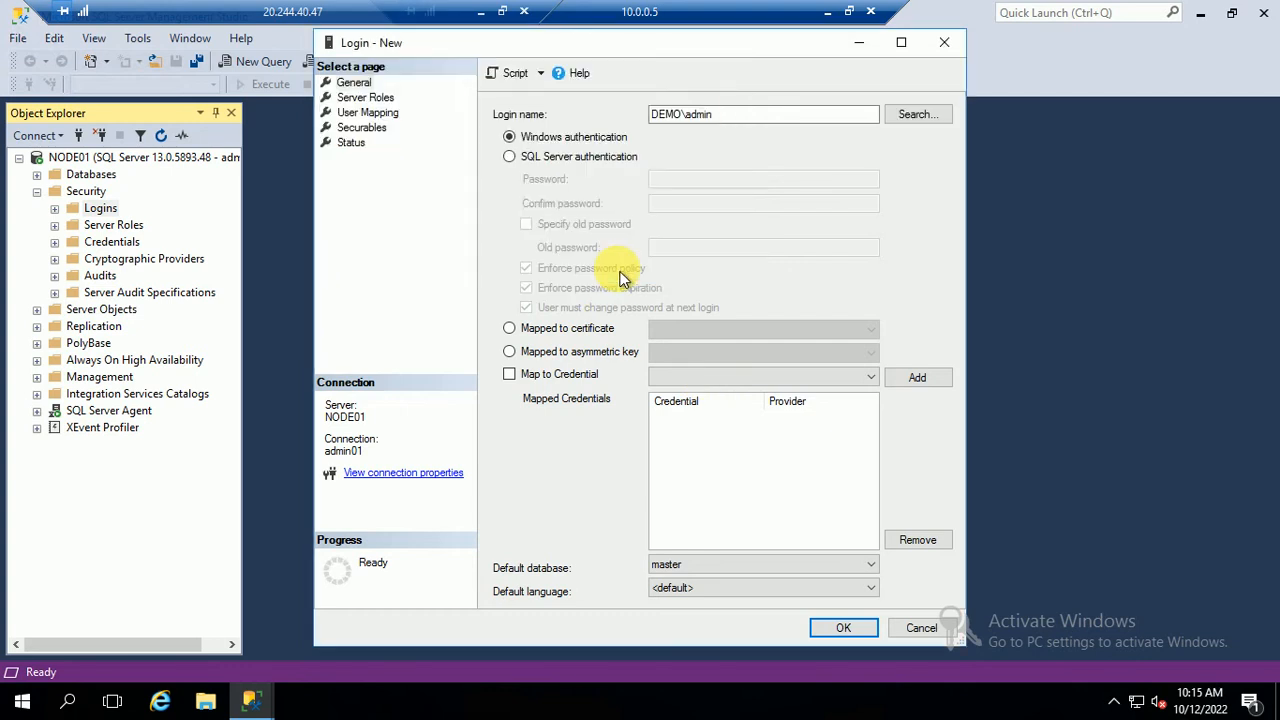
pyautogui.click(366, 98)
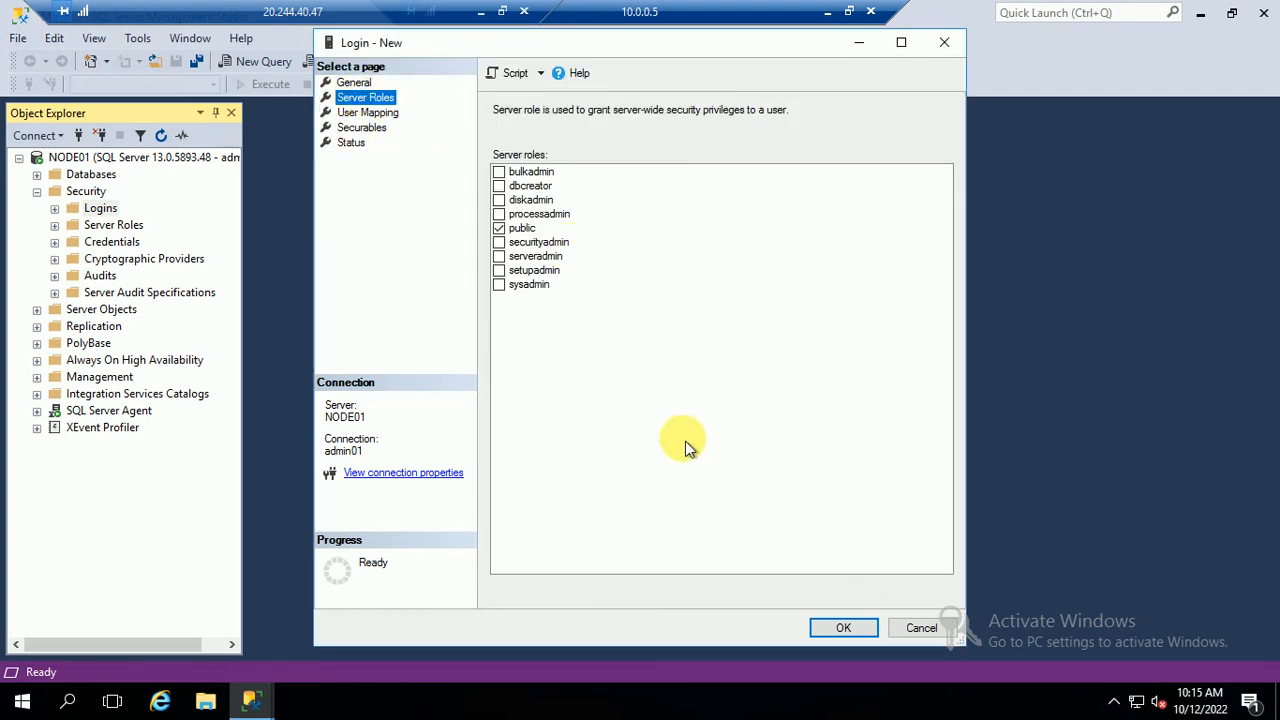
pyautogui.click(499, 285)
# Create the new login and disconnect from NODE01
pyautogui.click(843, 630)
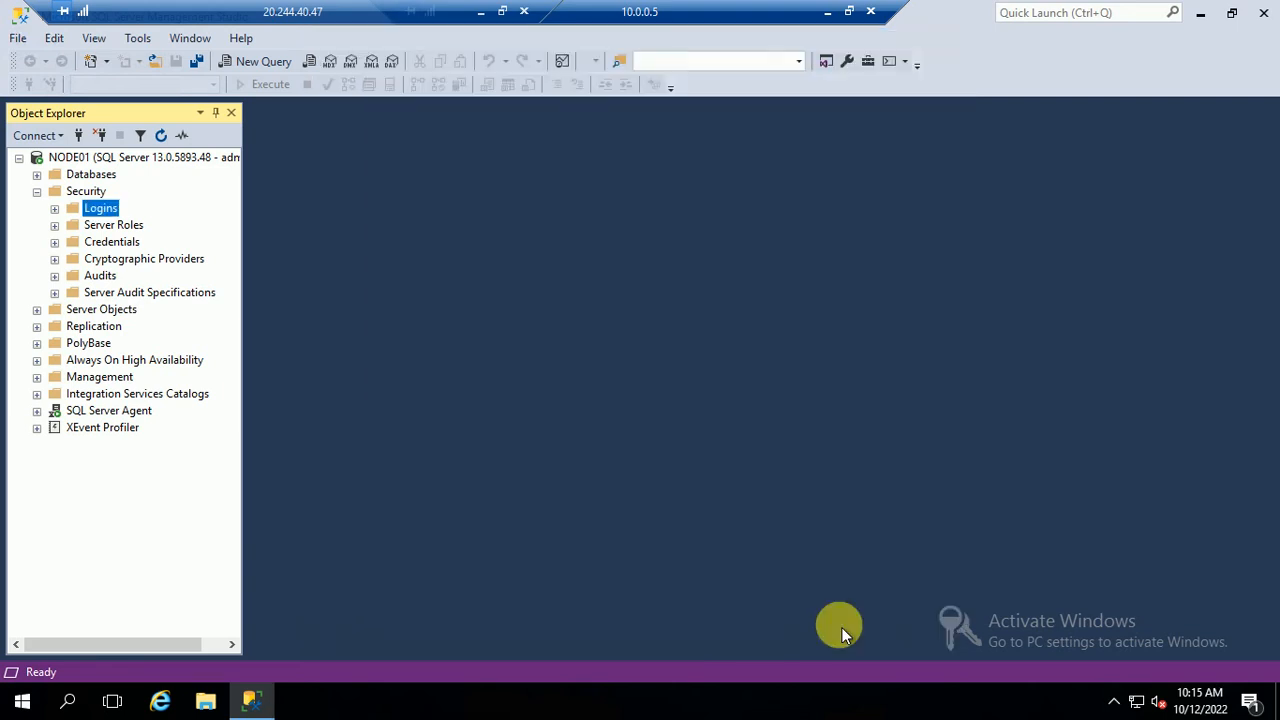
pyautogui.rightClick(145, 161)
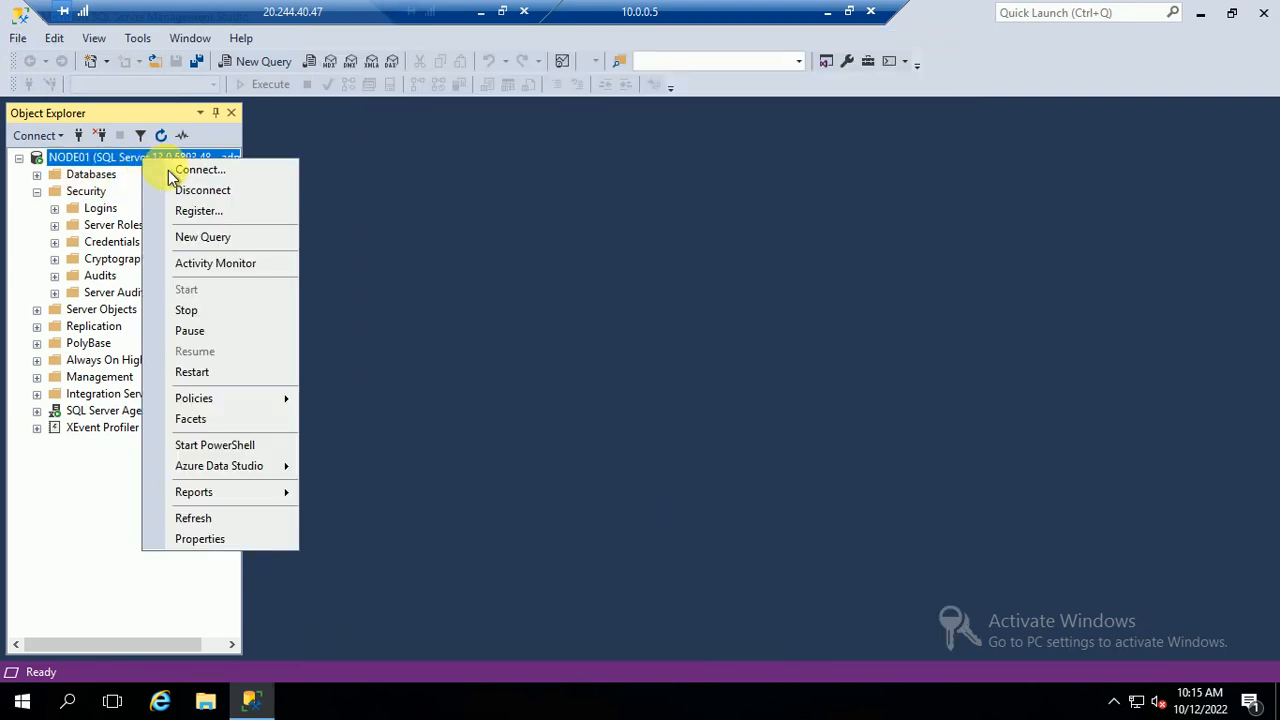
pyautogui.click(172, 191)
# Reconnect to NODE01's Database Engine with Windows Authentication and minimise the 10.0.0.5 session
pyautogui.click(35, 136)
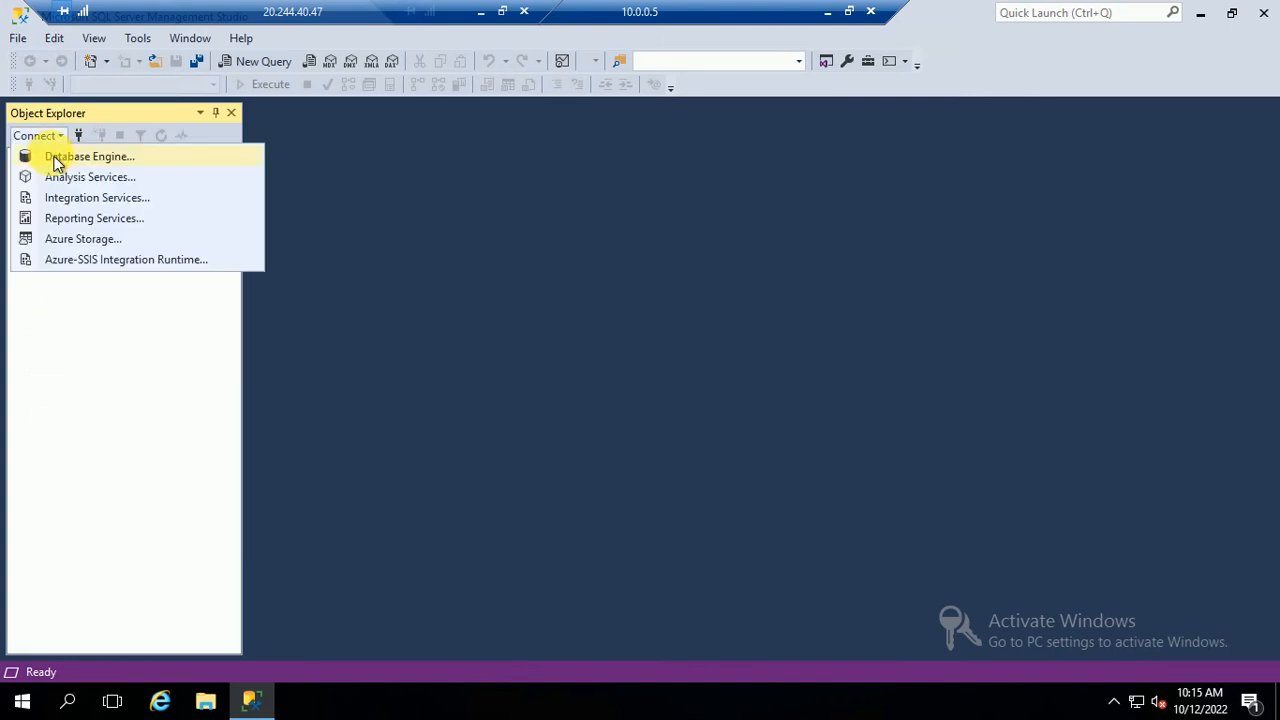
pyautogui.click(51, 157)
pyautogui.click(645, 259)
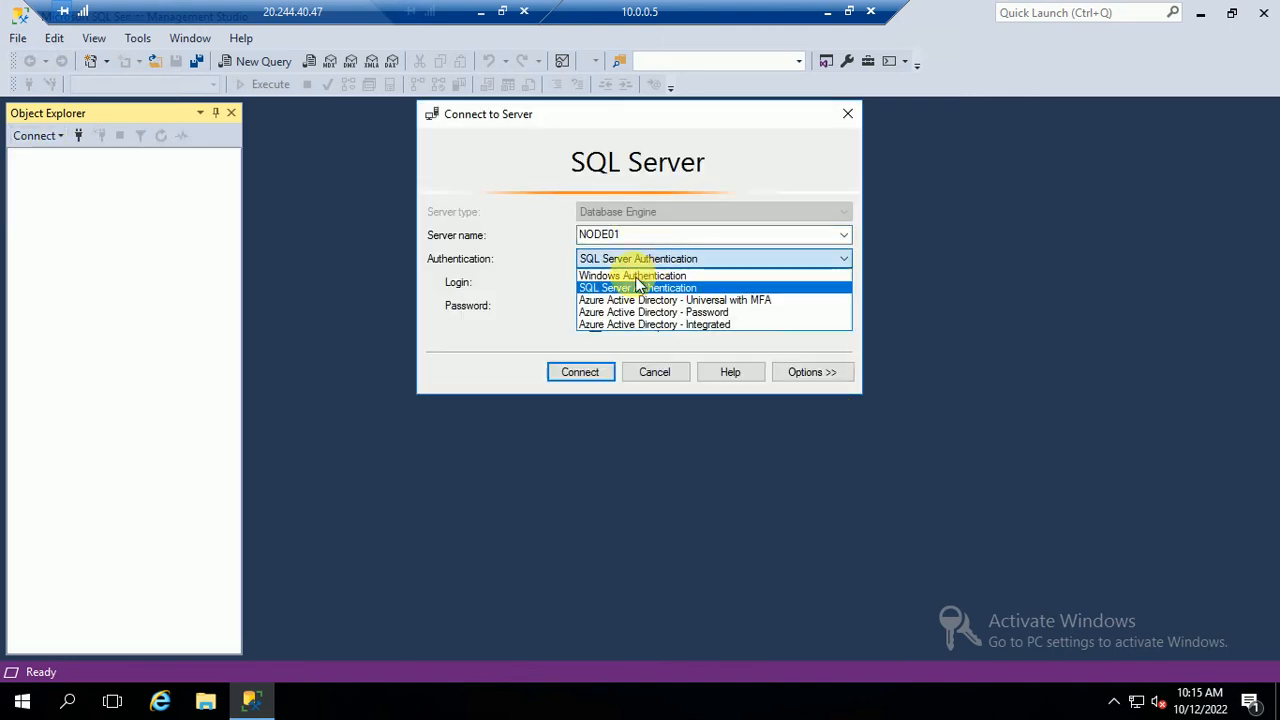
pyautogui.click(612, 287)
pyautogui.click(620, 259)
pyautogui.click(615, 276)
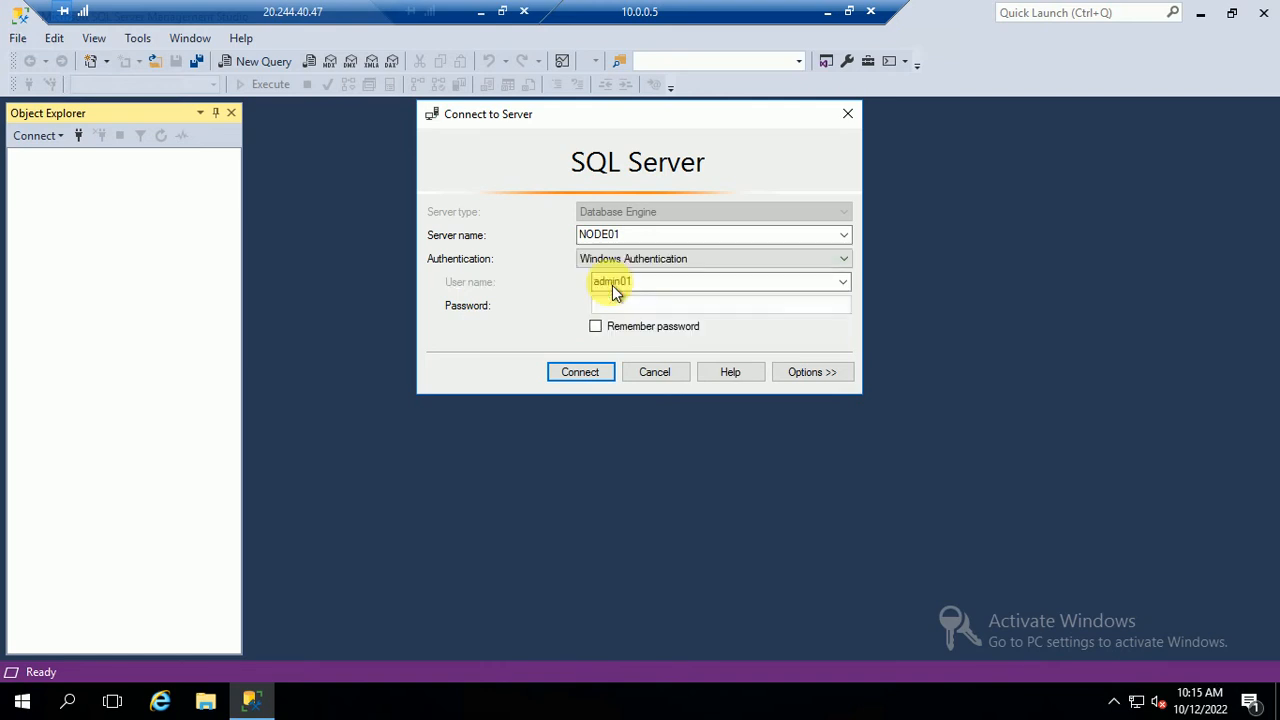
pyautogui.click(582, 372)
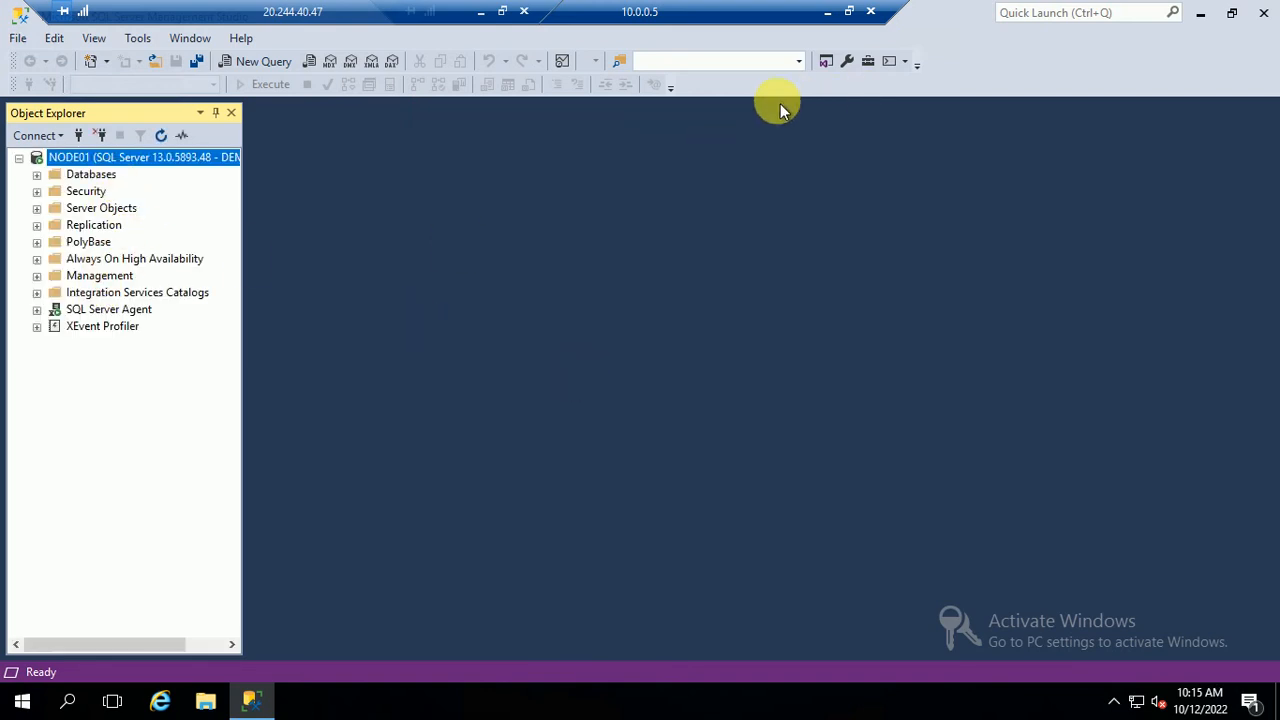
pyautogui.click(828, 12)
# In the 10.0.0.6 session, attempt connecting to NODE02 and dismiss the connection error
pyautogui.moveTo(251, 697)
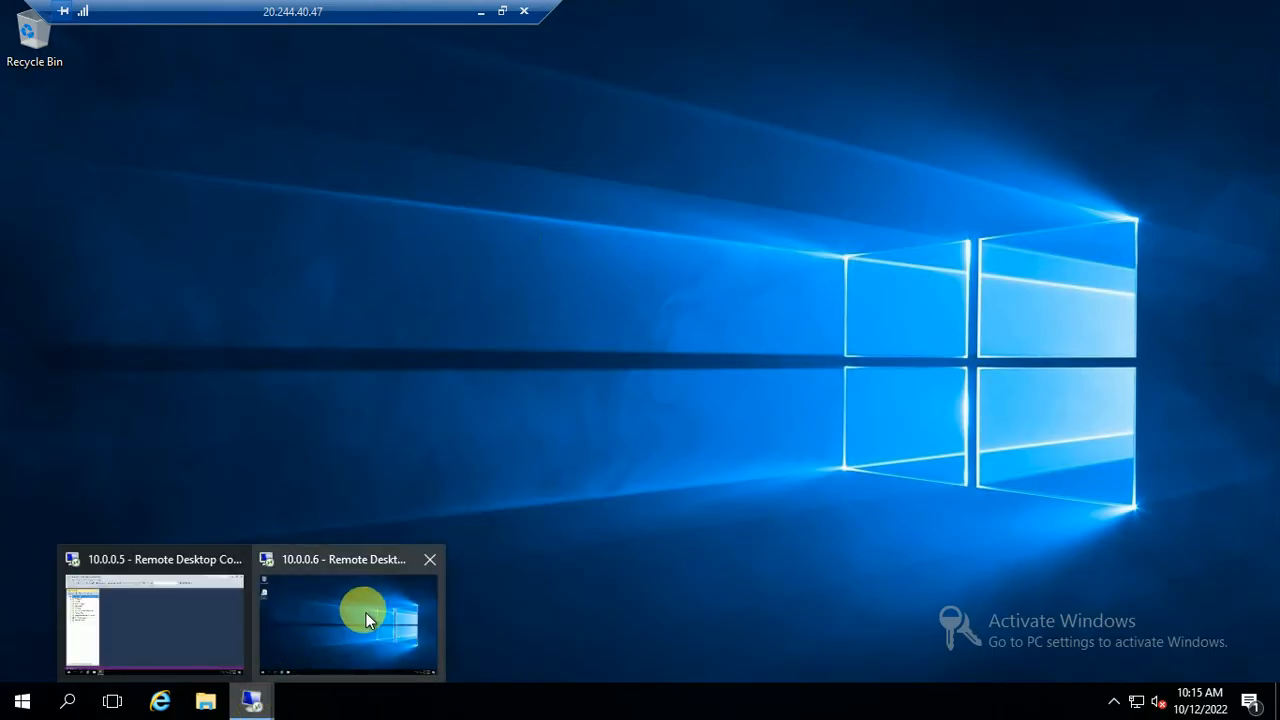
pyautogui.click(376, 589)
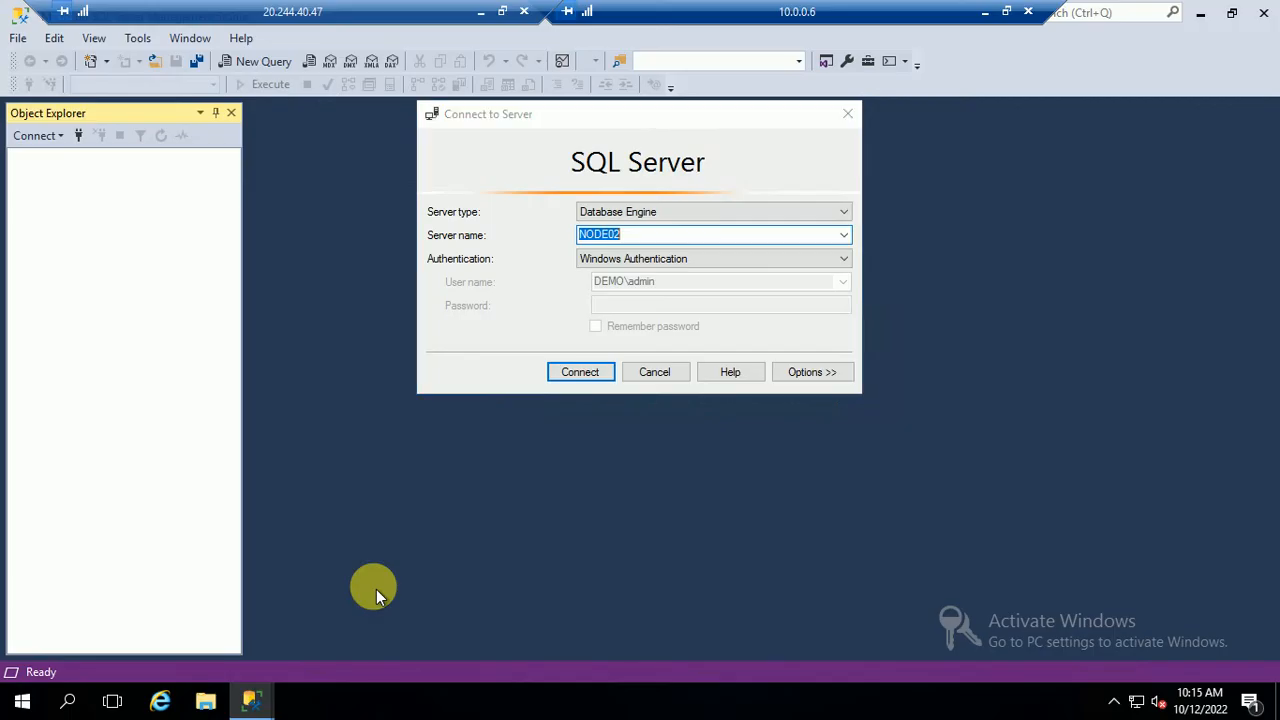
pyautogui.click(573, 376)
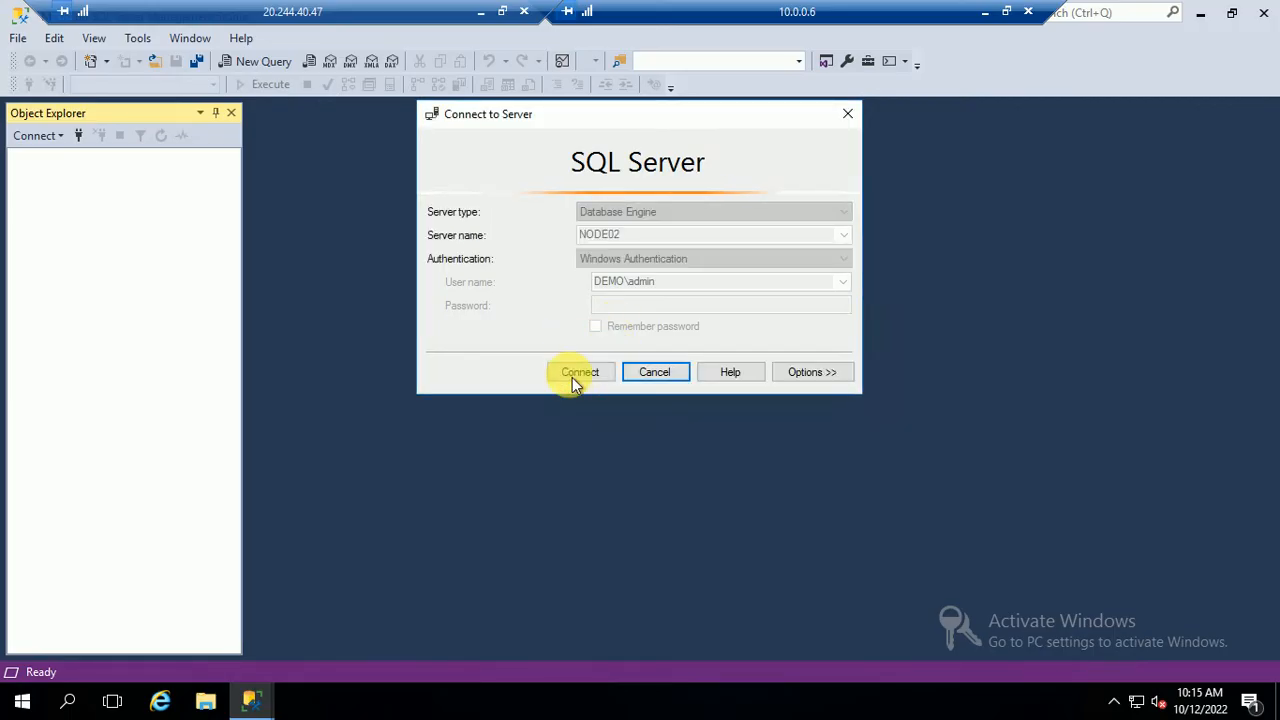
pyautogui.click(860, 321)
# Try connecting to NODE02 with SQL Server Authentication; dismiss the Login failed error
pyautogui.click(626, 260)
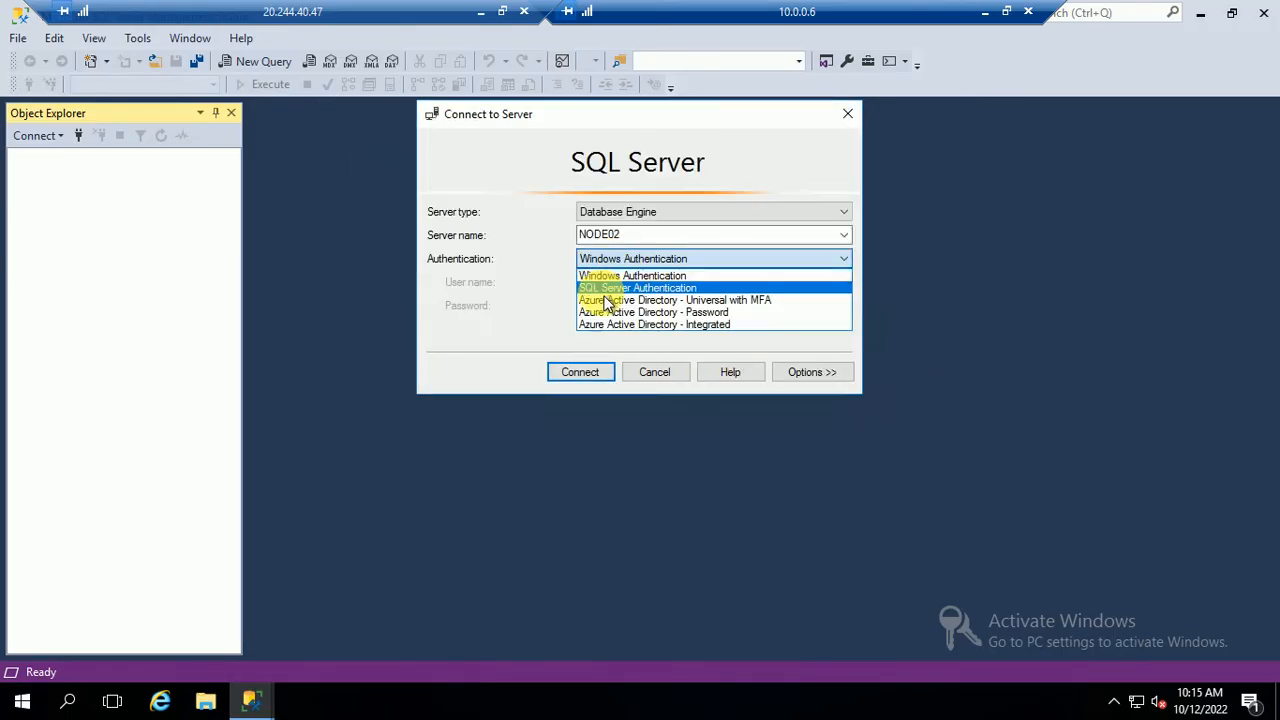
pyautogui.click(610, 291)
pyautogui.click(612, 279)
pyautogui.write('admin01')
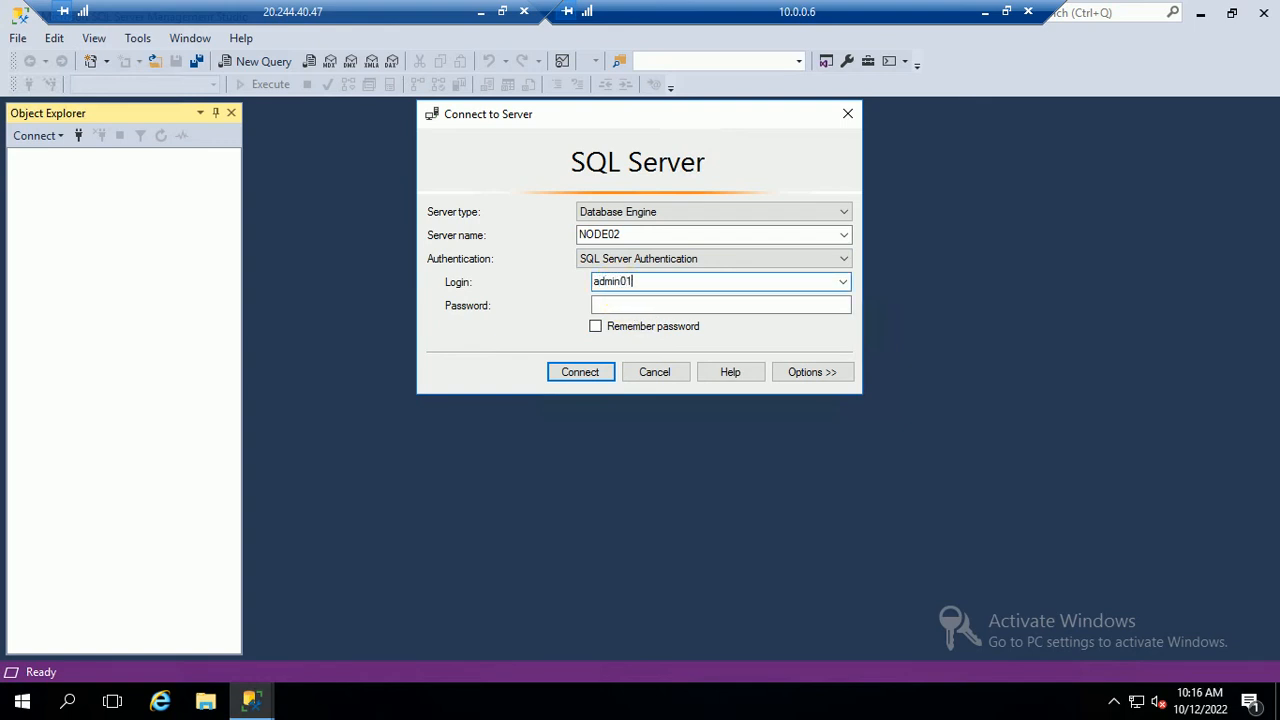
pyautogui.press('Tab')
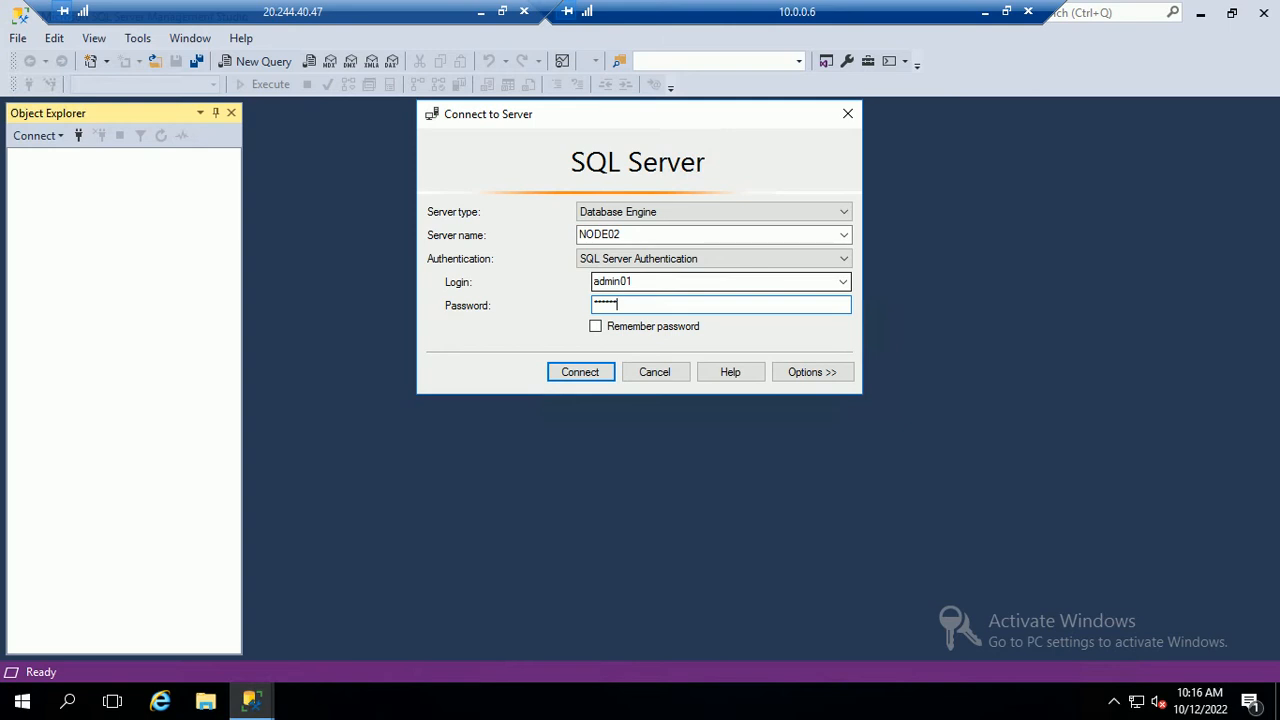
pyautogui.click(592, 376)
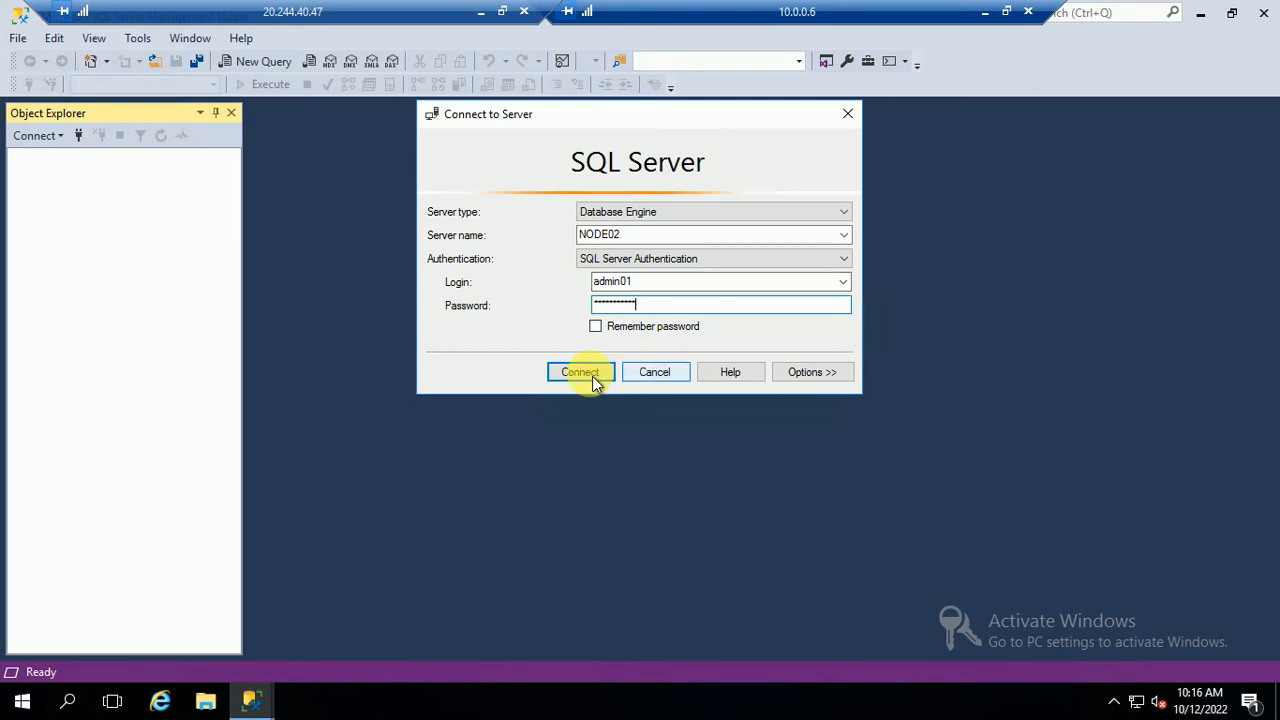
pyautogui.click(866, 303)
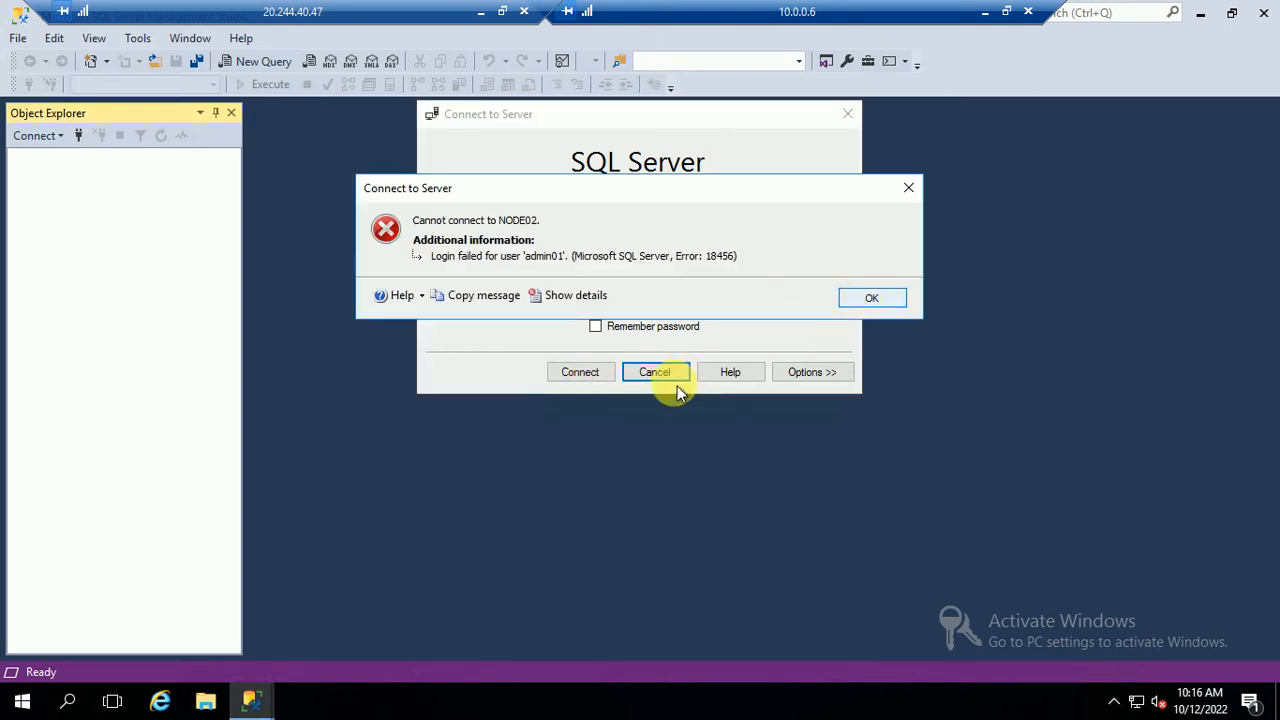
pyautogui.click(868, 300)
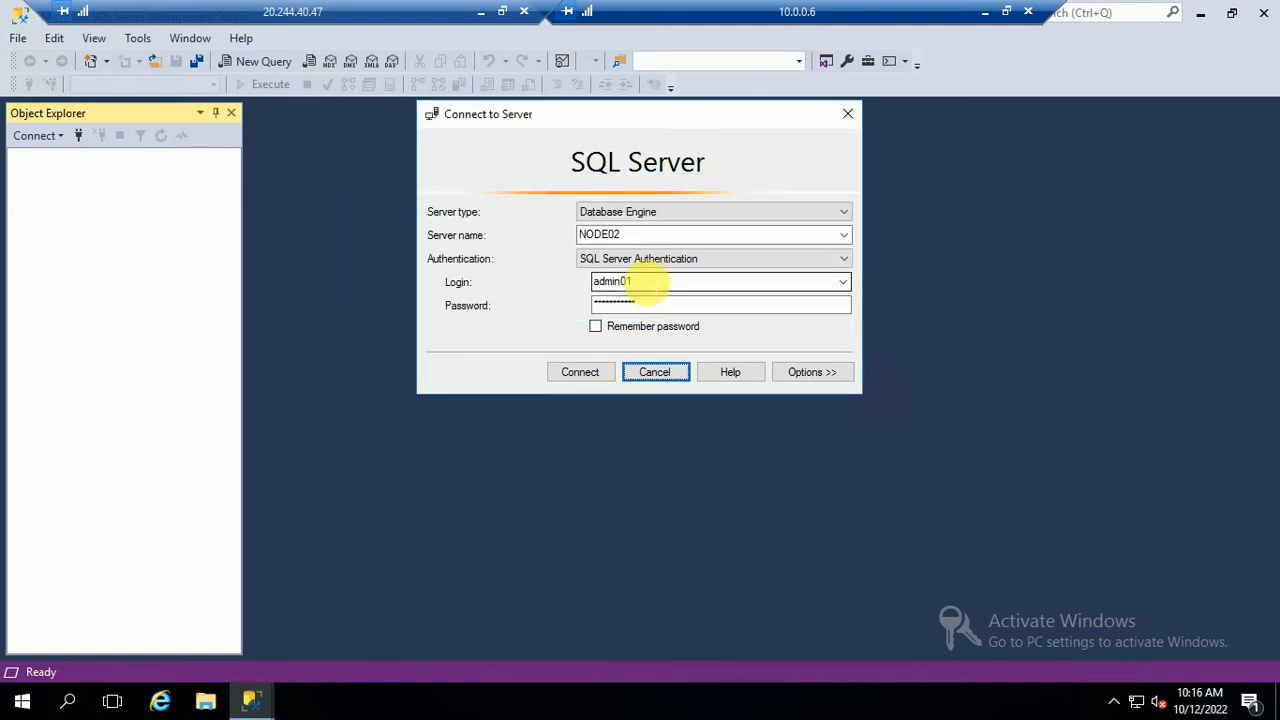
# Retry the SQL login, which fails again, then switch to Windows Authentication and cancel the dialog
pyautogui.click(636, 283)
pyautogui.write('a')
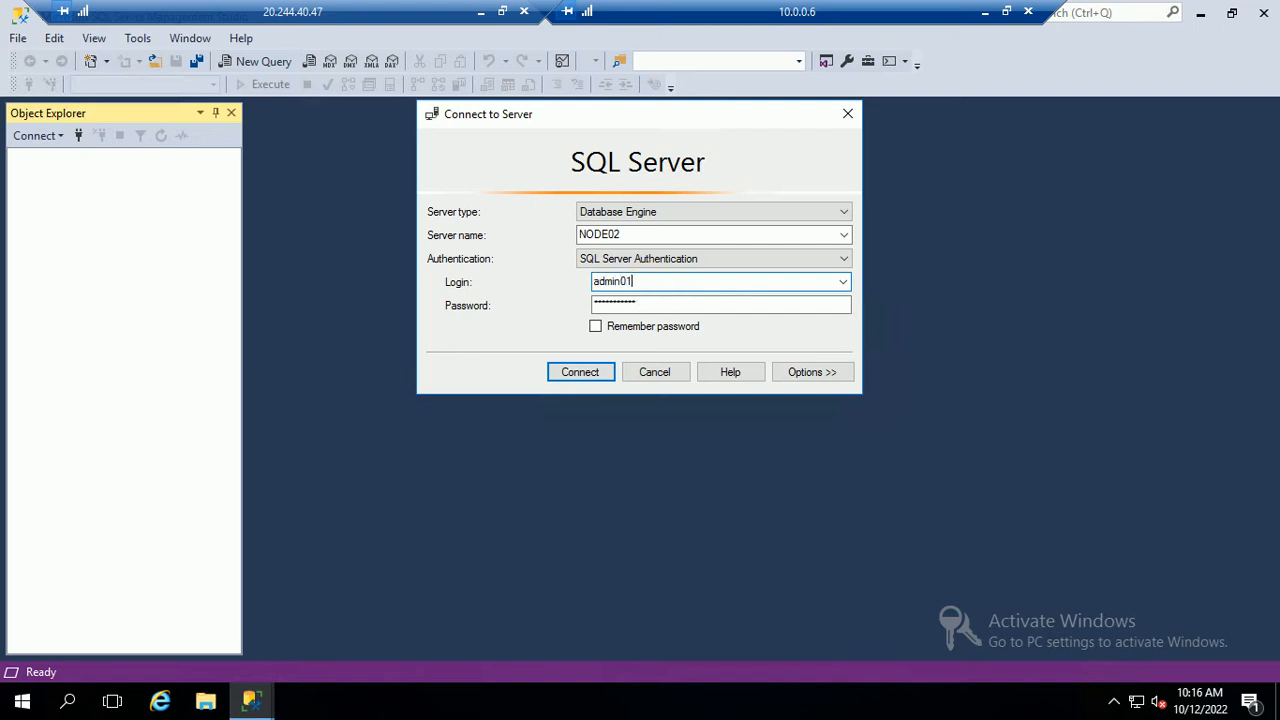
pyautogui.press('Tab')
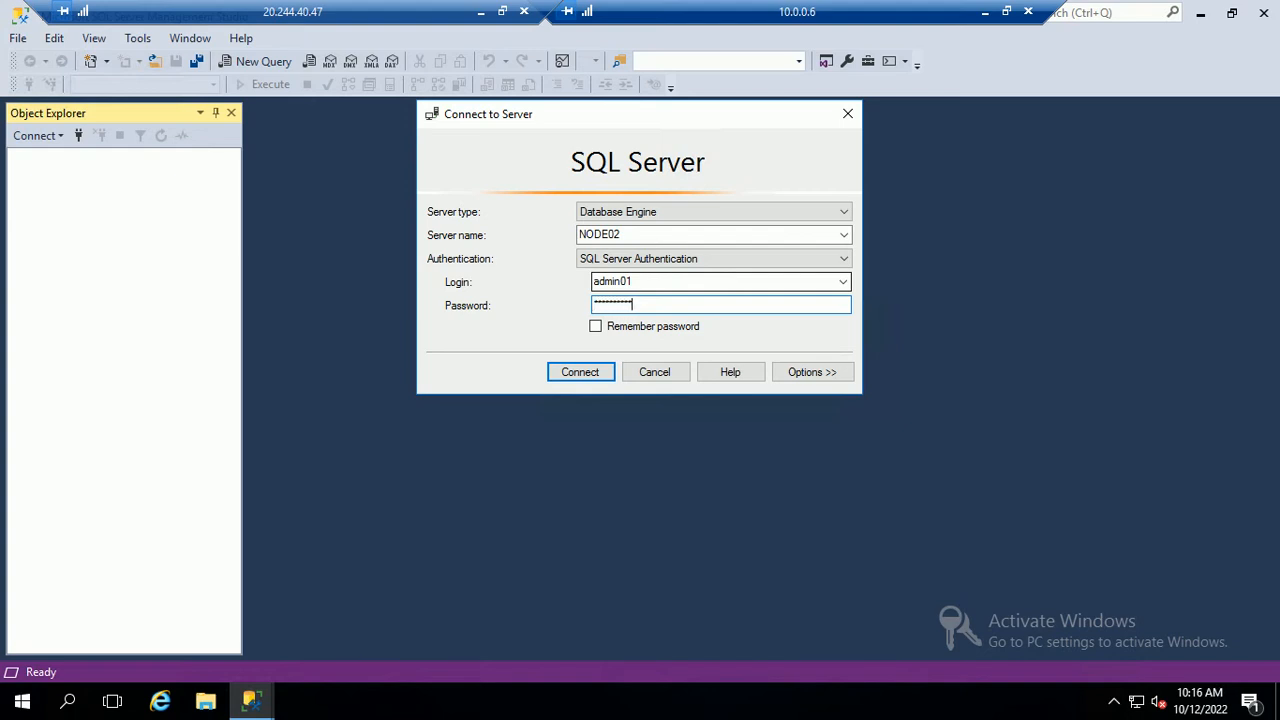
pyautogui.click(572, 371)
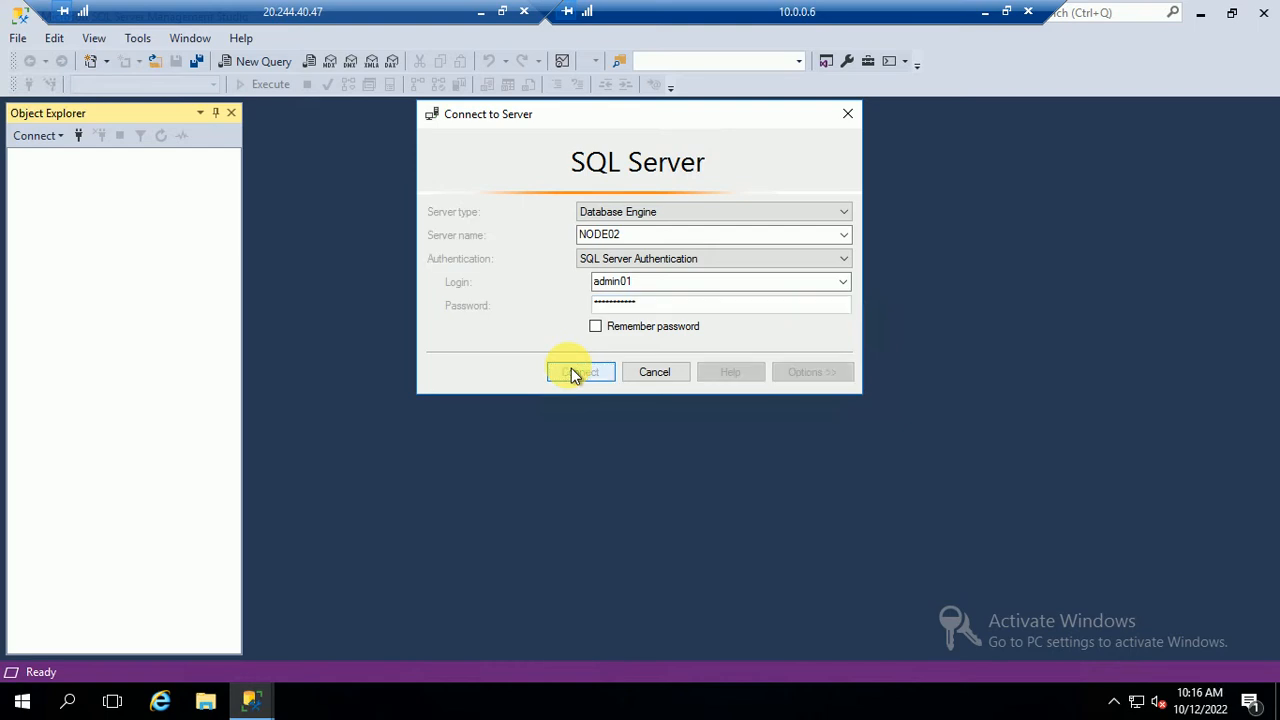
pyautogui.click(874, 302)
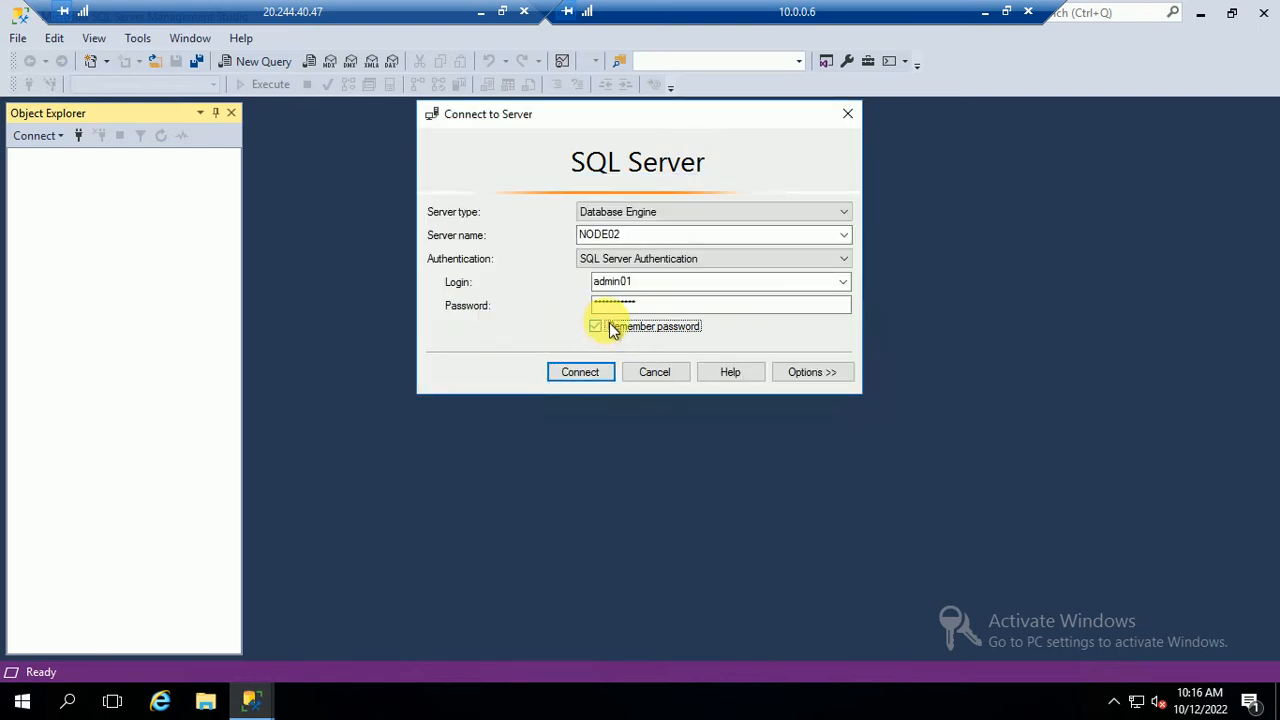
pyautogui.click(668, 259)
pyautogui.click(644, 276)
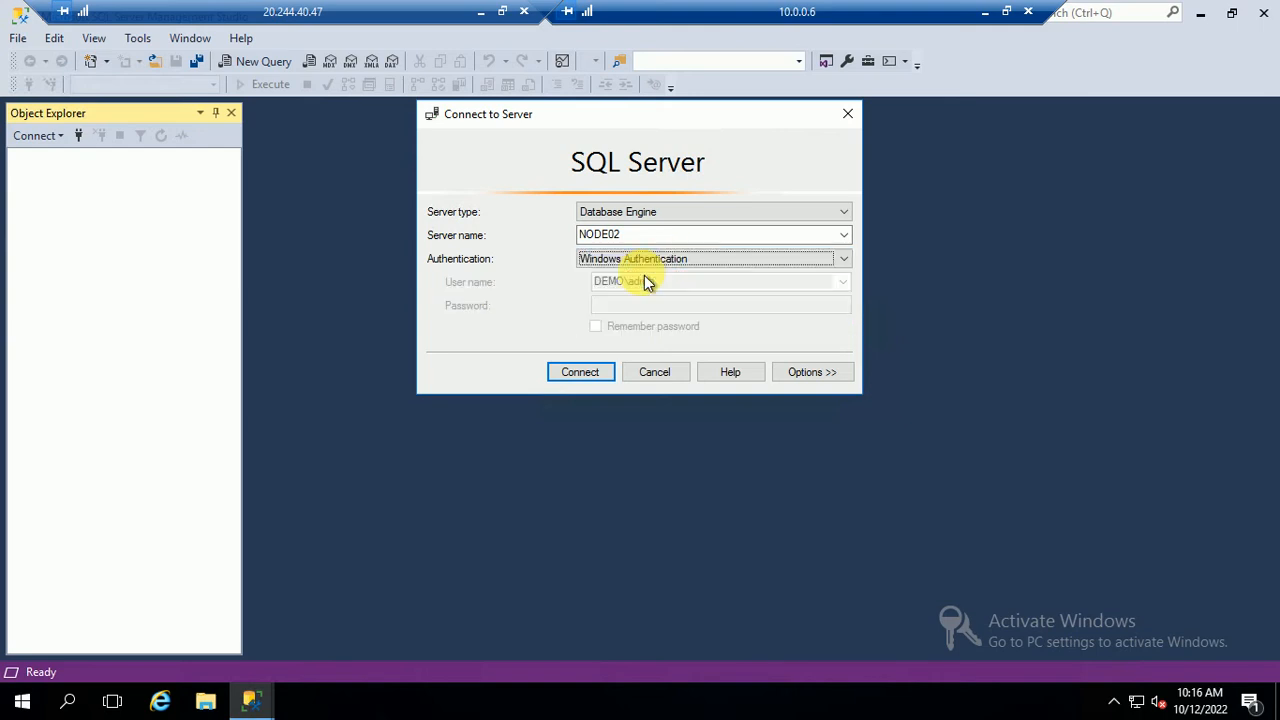
pyautogui.click(654, 372)
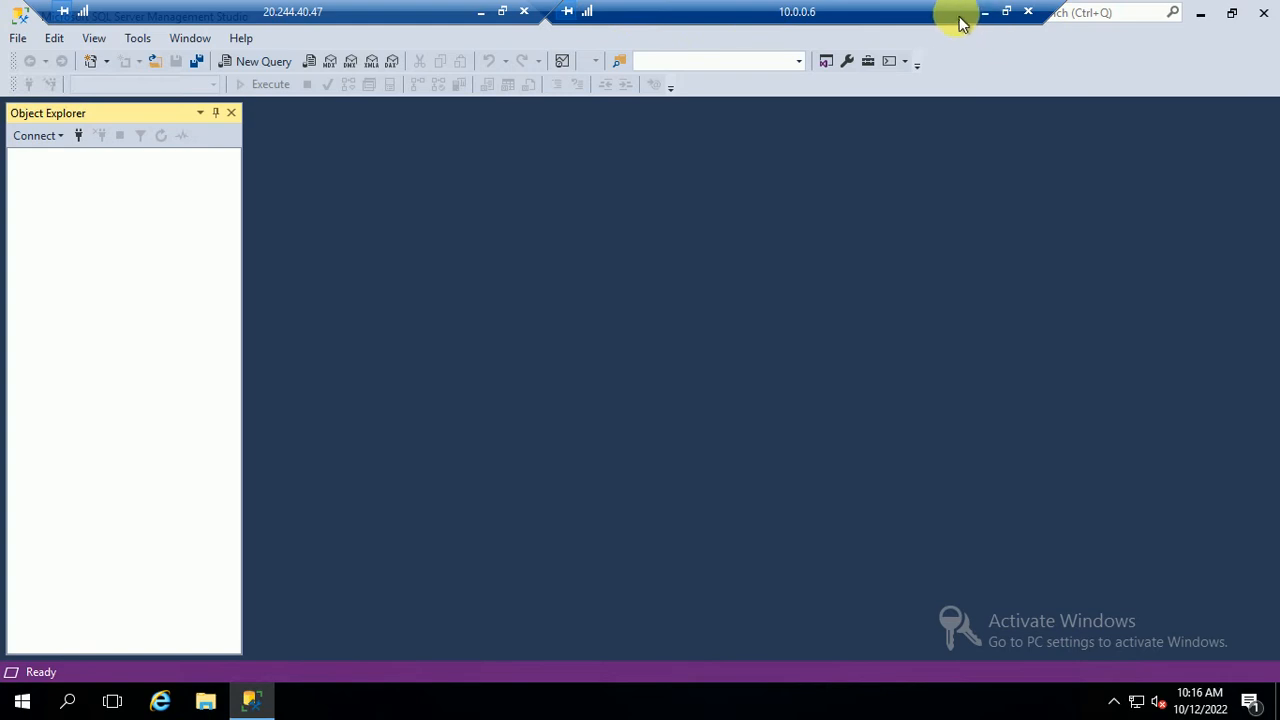
# Close the old 10.0.0.6 remote session and return to the 20.244.40.47 session
pyautogui.click(1006, 11)
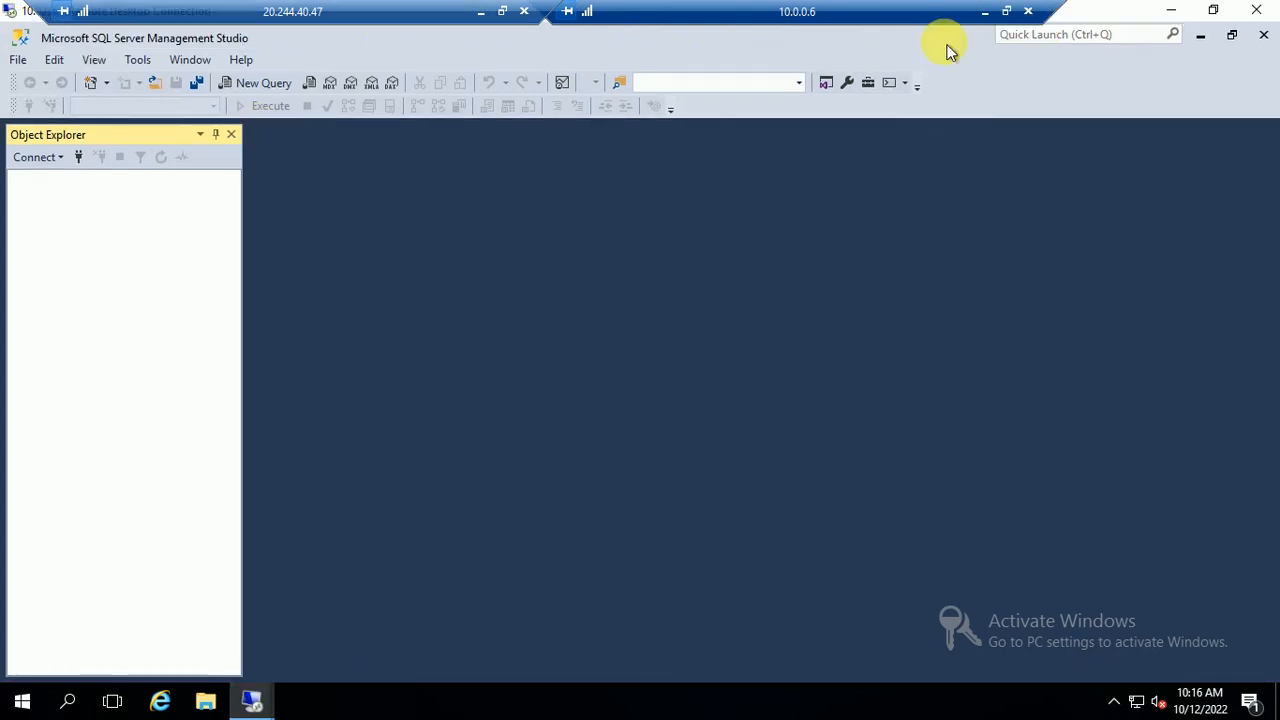
pyautogui.moveTo(915, 100); pyautogui.dragTo(604, 108)
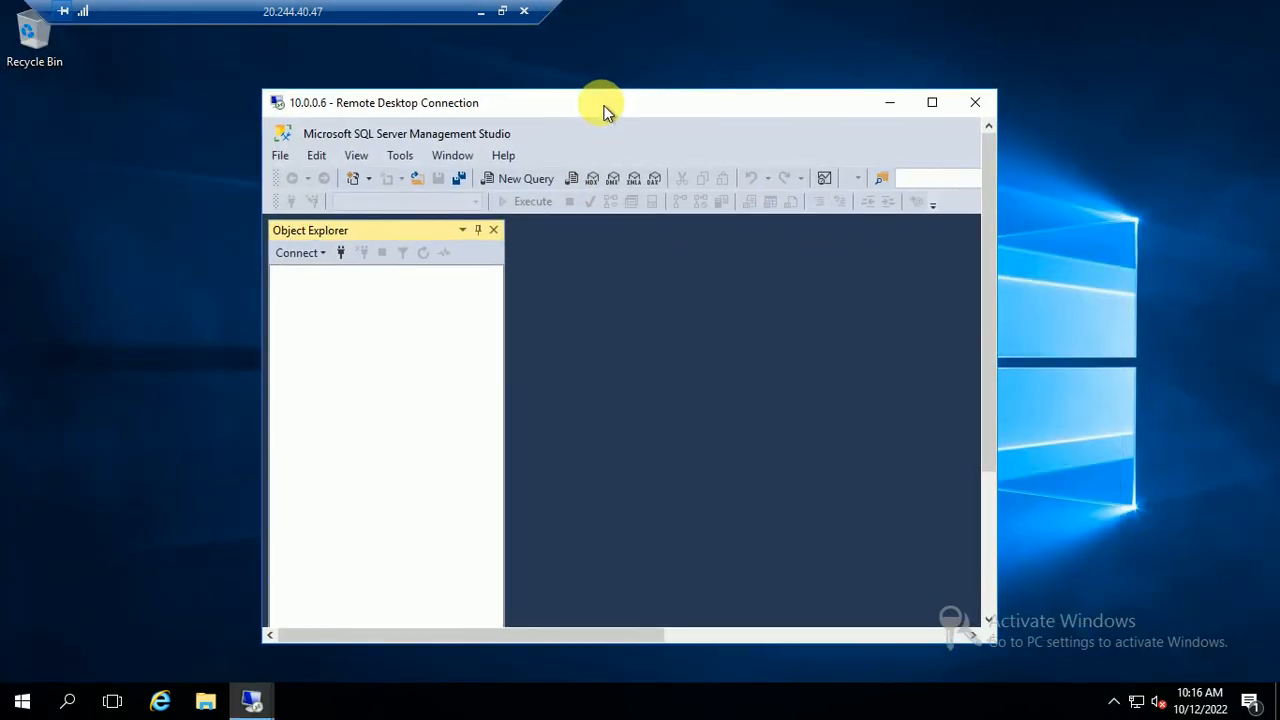
pyautogui.click(974, 102)
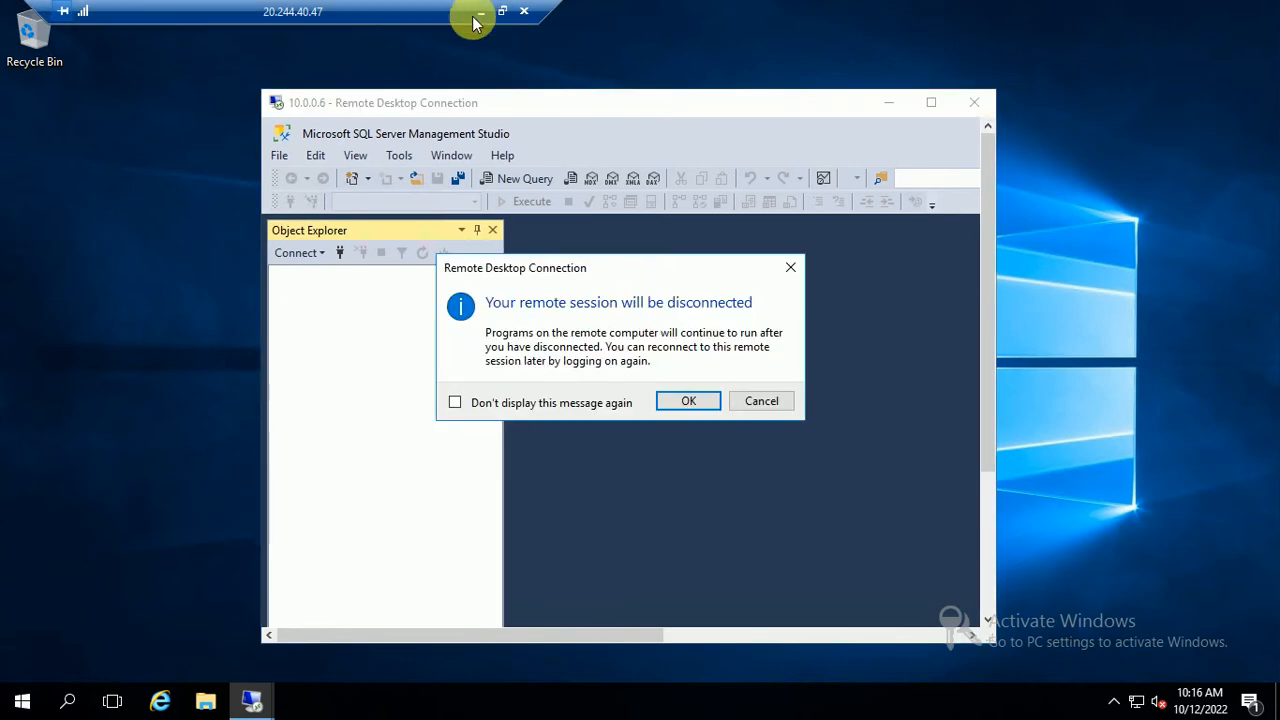
pyautogui.click(470, 10)
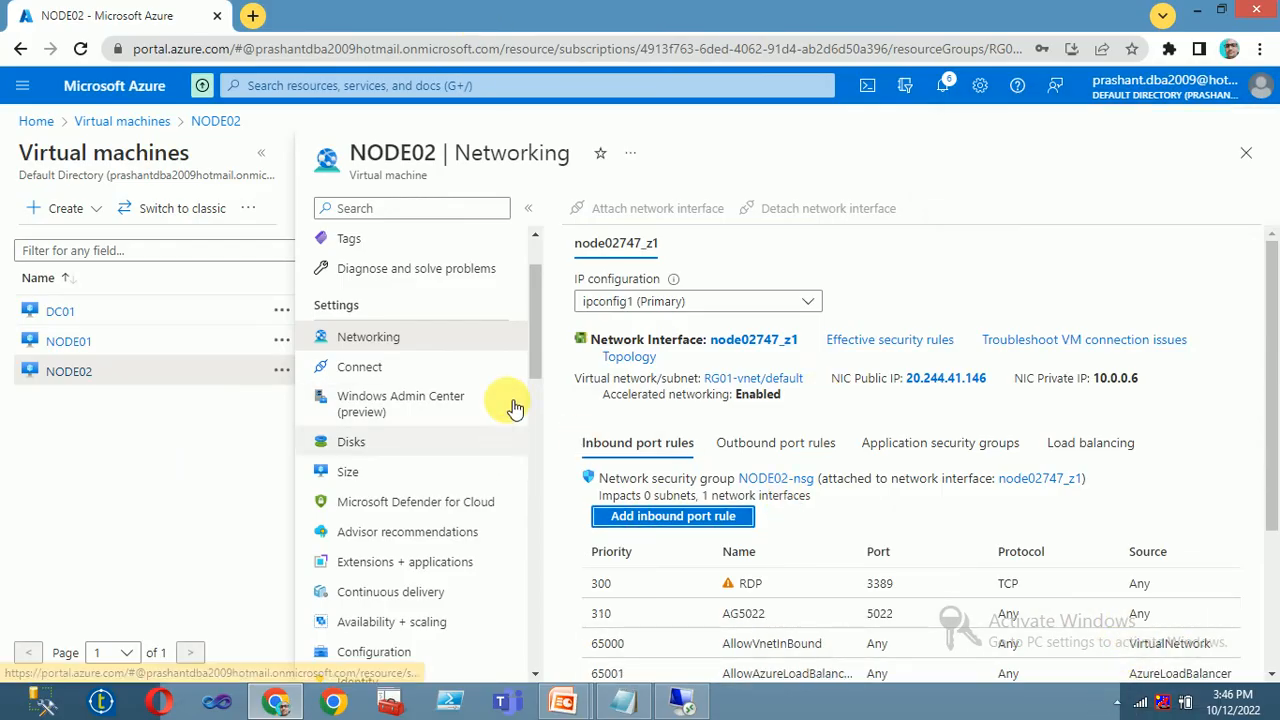
pyautogui.click(1118, 702)
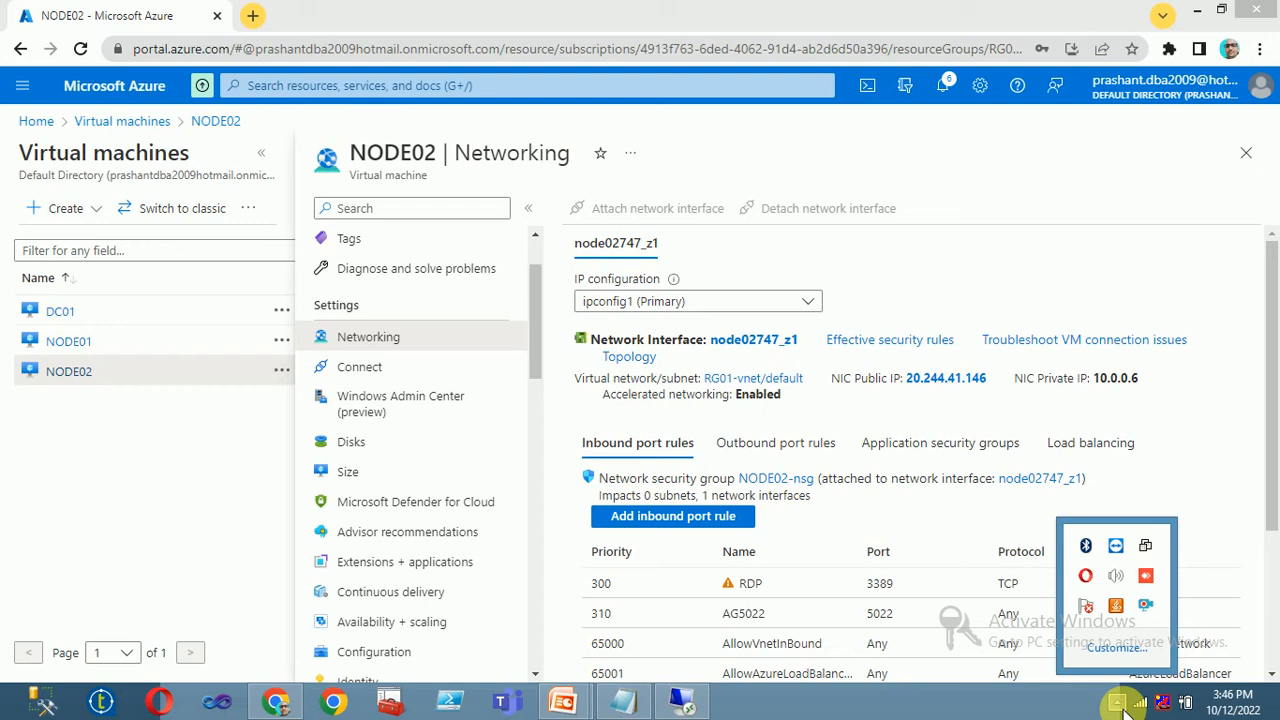
pyautogui.rightClick(1145, 605)
pyautogui.click(918, 432)
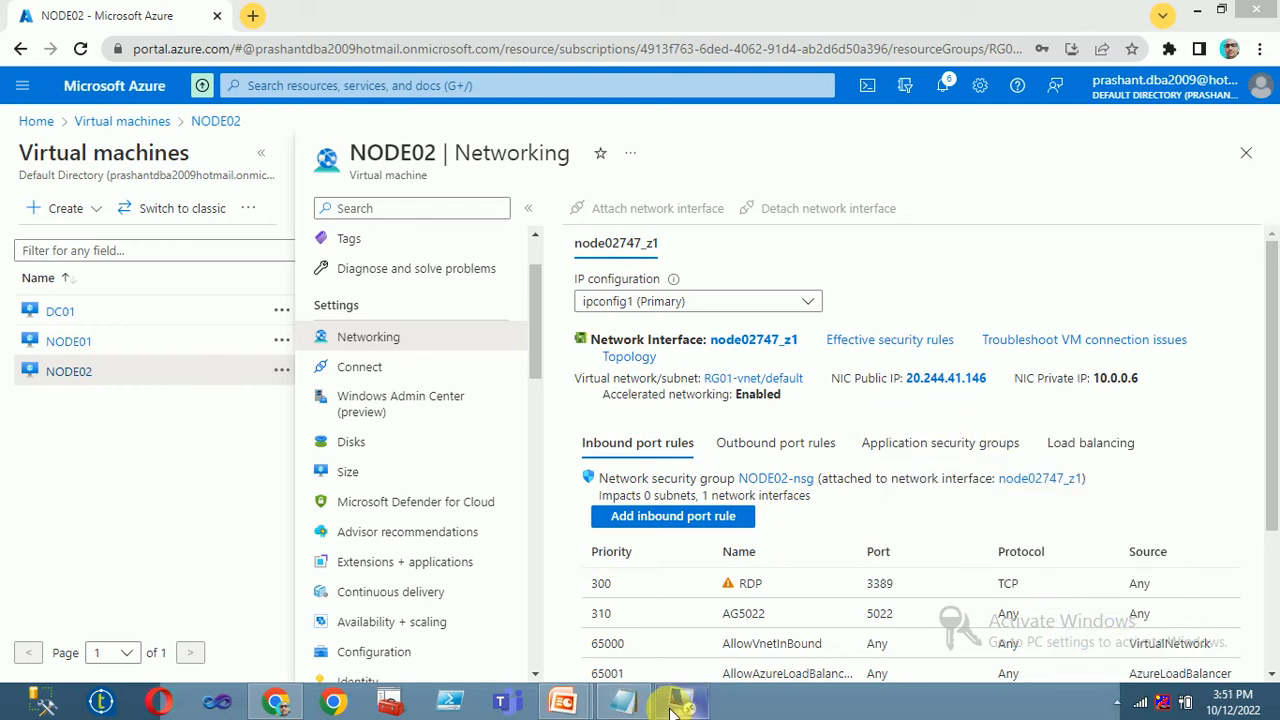
pyautogui.click(678, 704)
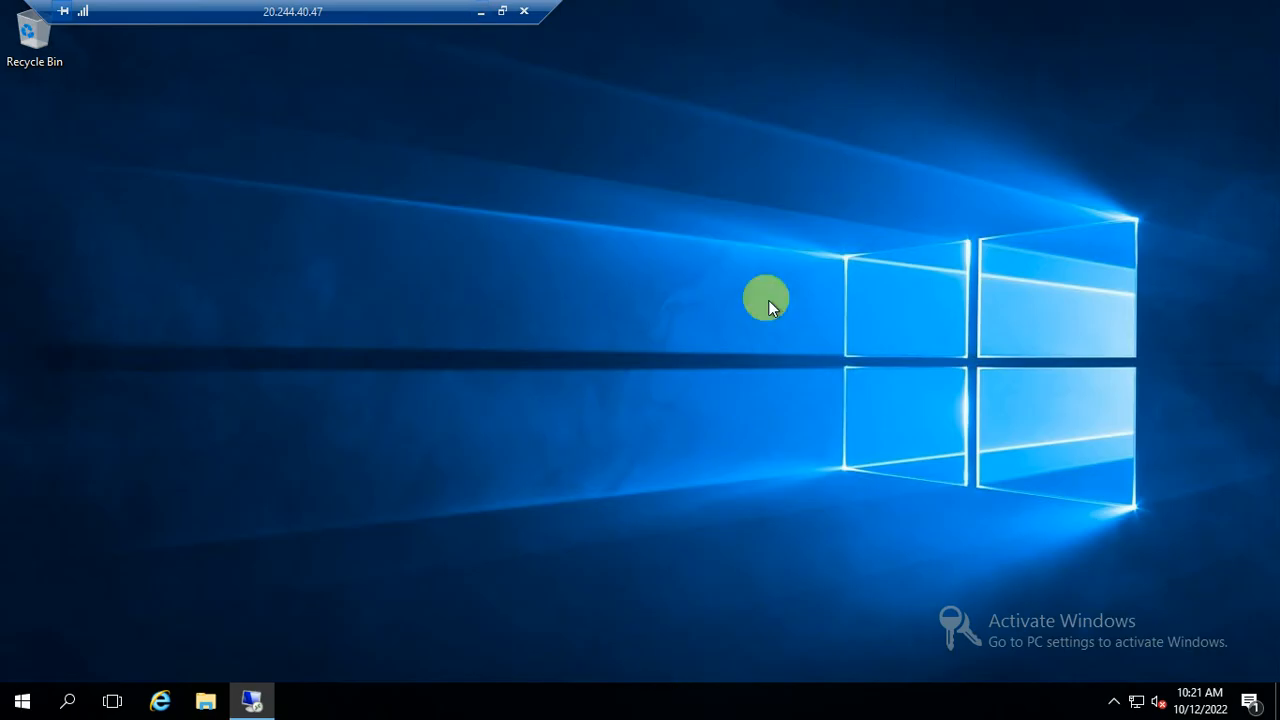
pyautogui.moveTo(347, 13); pyautogui.dragTo(549, 30)
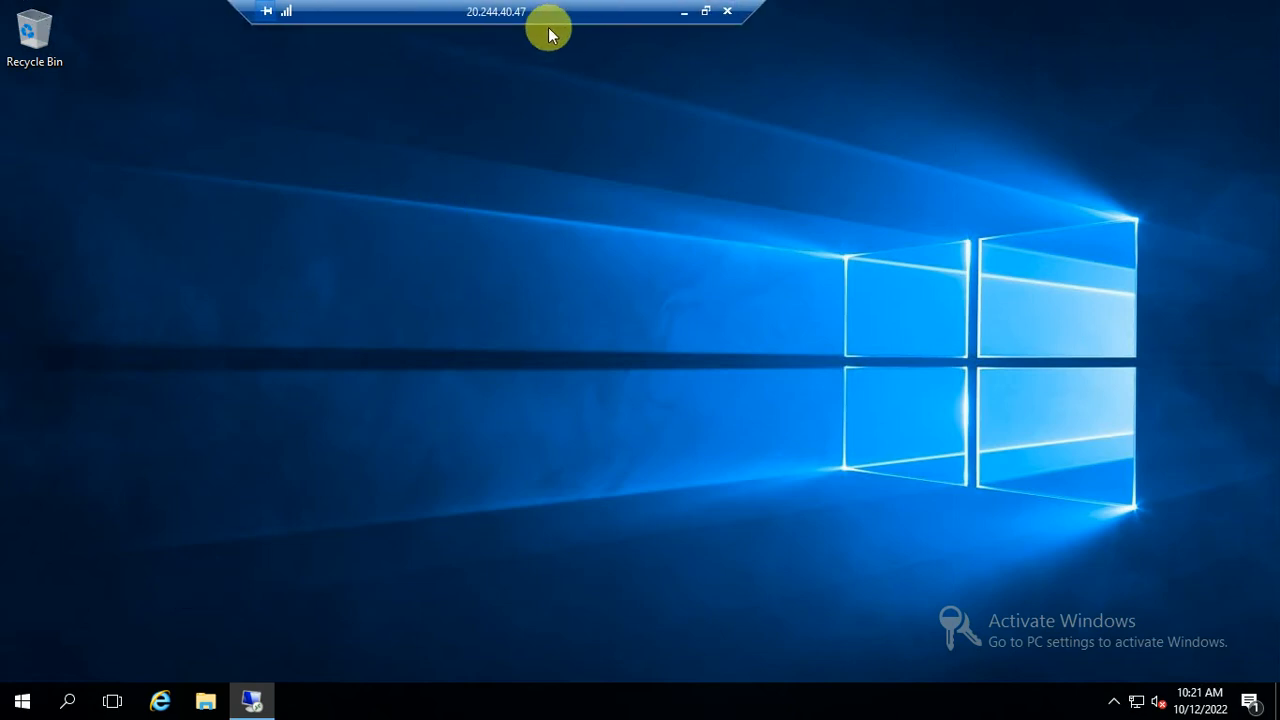
# Start a new Remote Desktop Connection to 10.0.0.6 and sign in with the account password
pyautogui.click(22, 702)
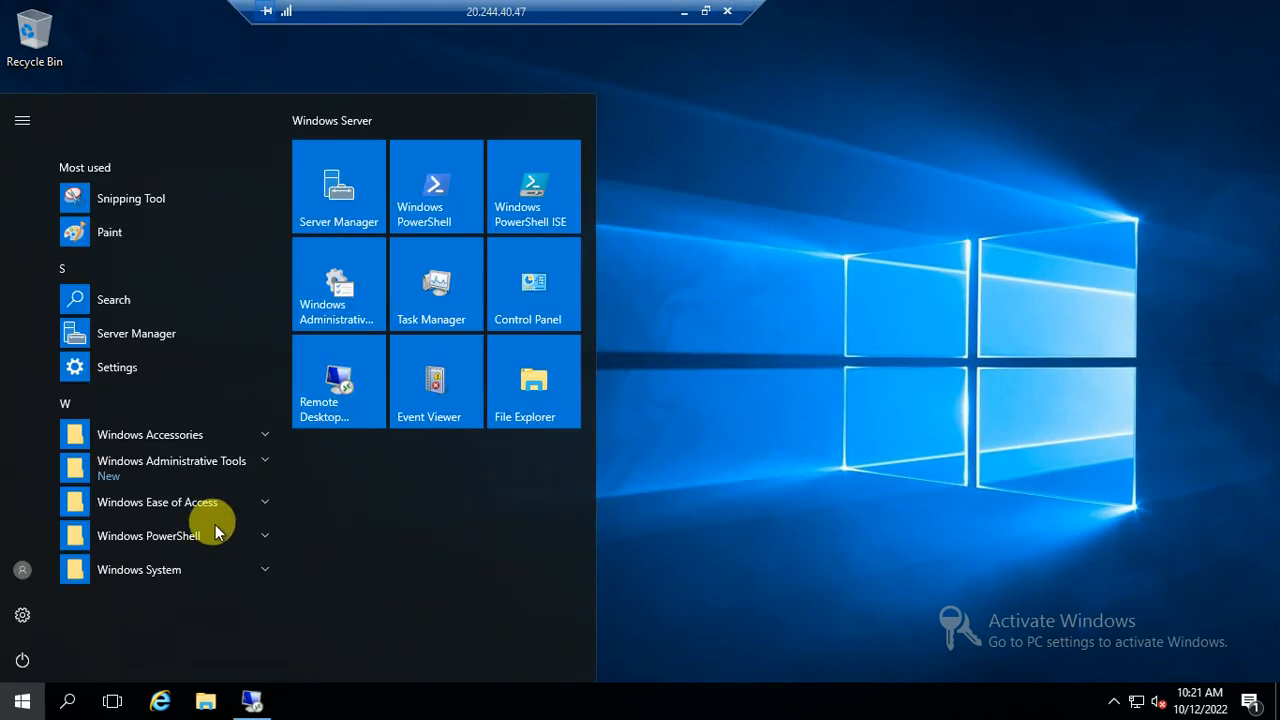
pyautogui.click(335, 383)
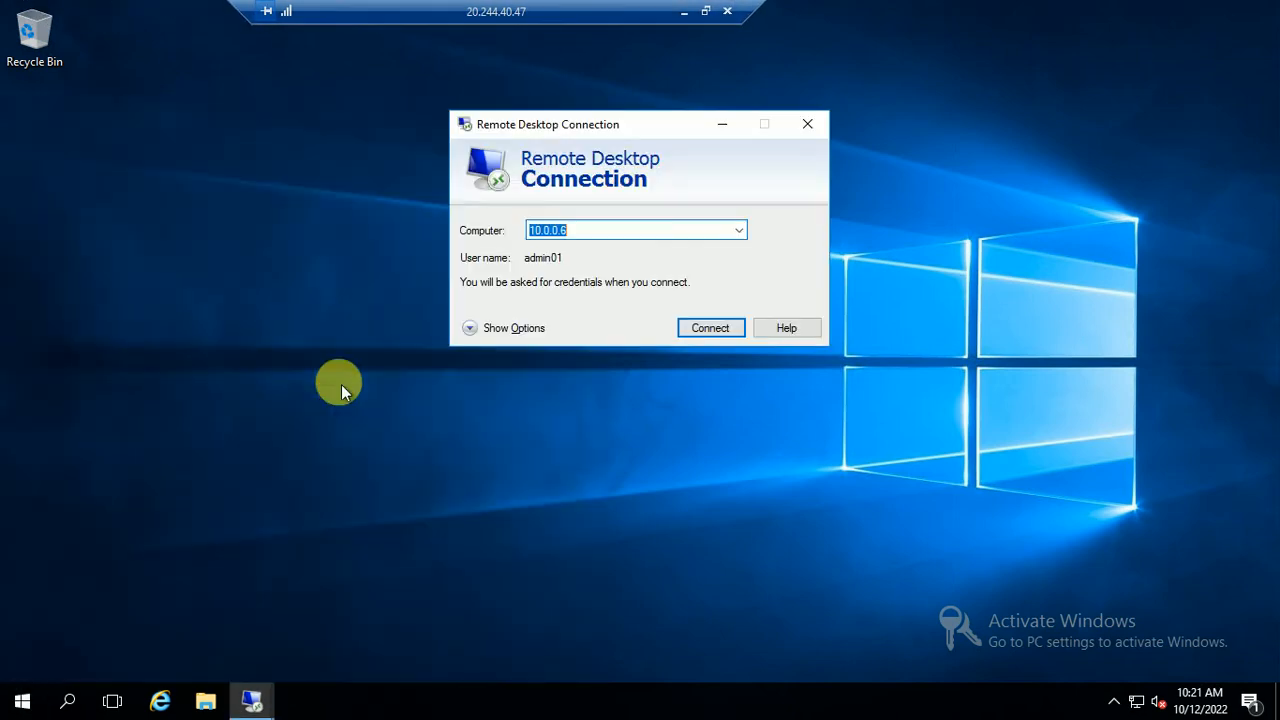
pyautogui.click(700, 330)
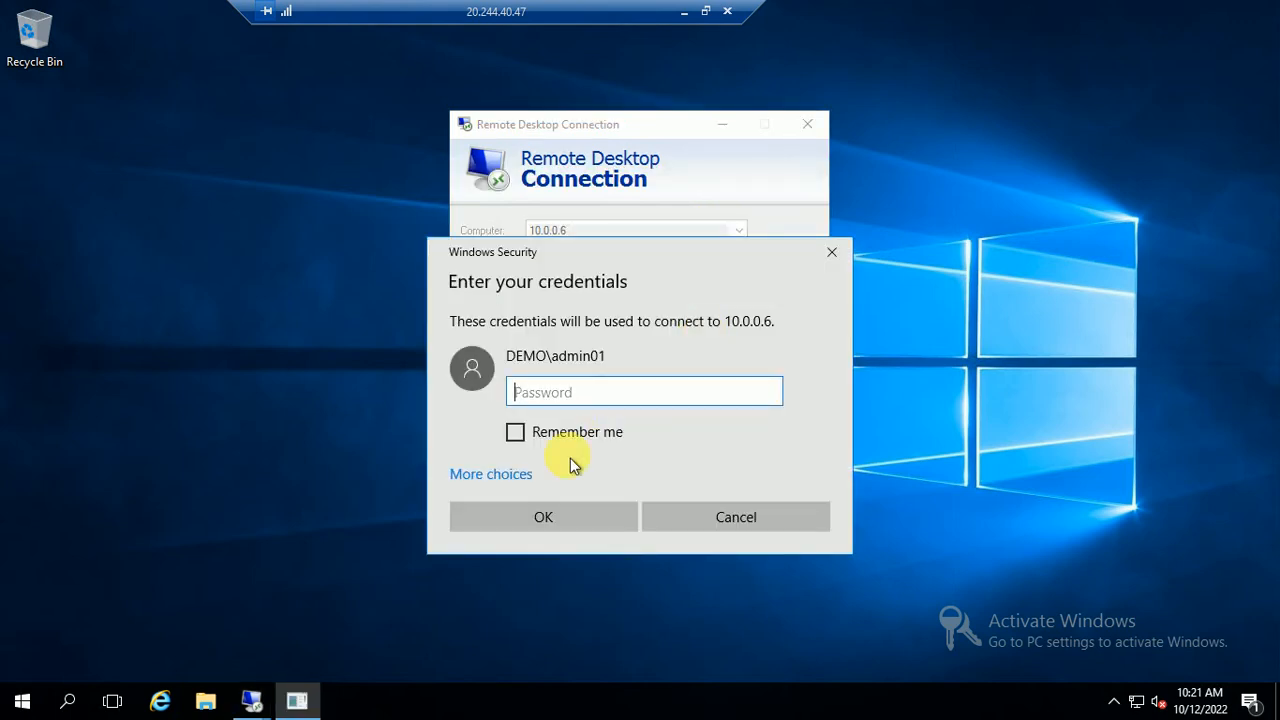
pyautogui.write('•••')
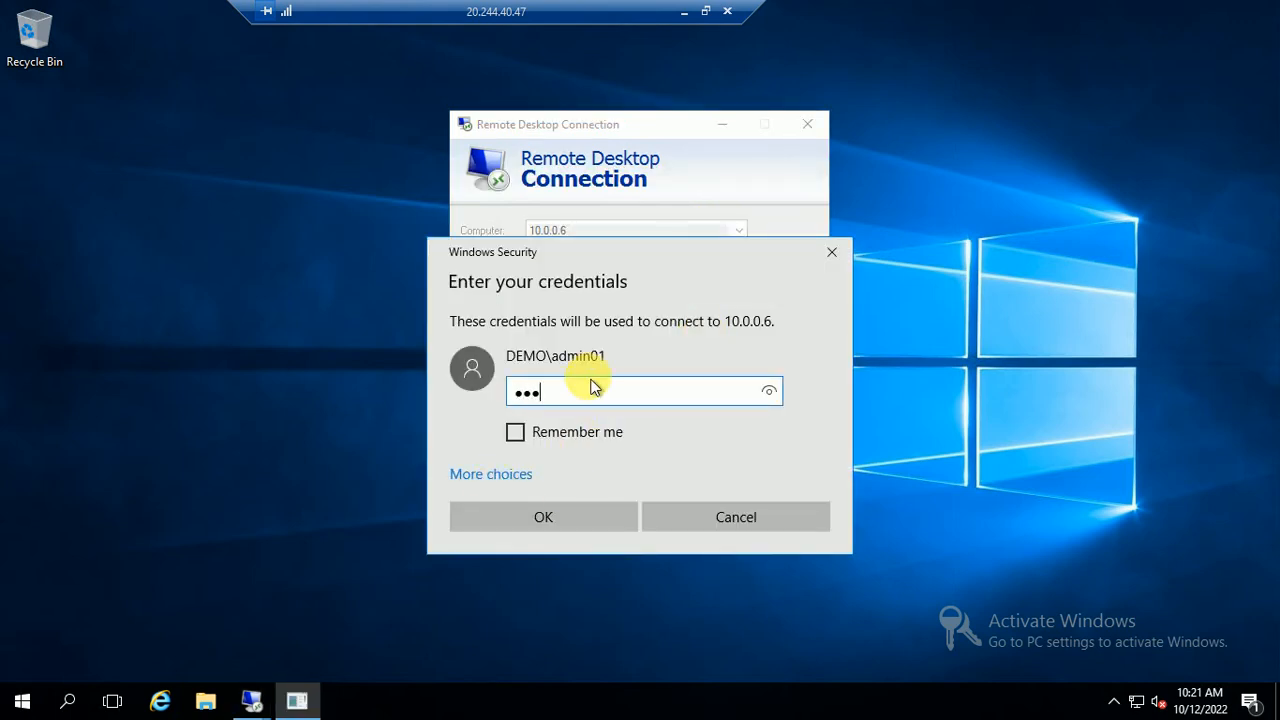
pyautogui.press('BackSpace')
pyautogui.write('•')
pyautogui.click(559, 514)
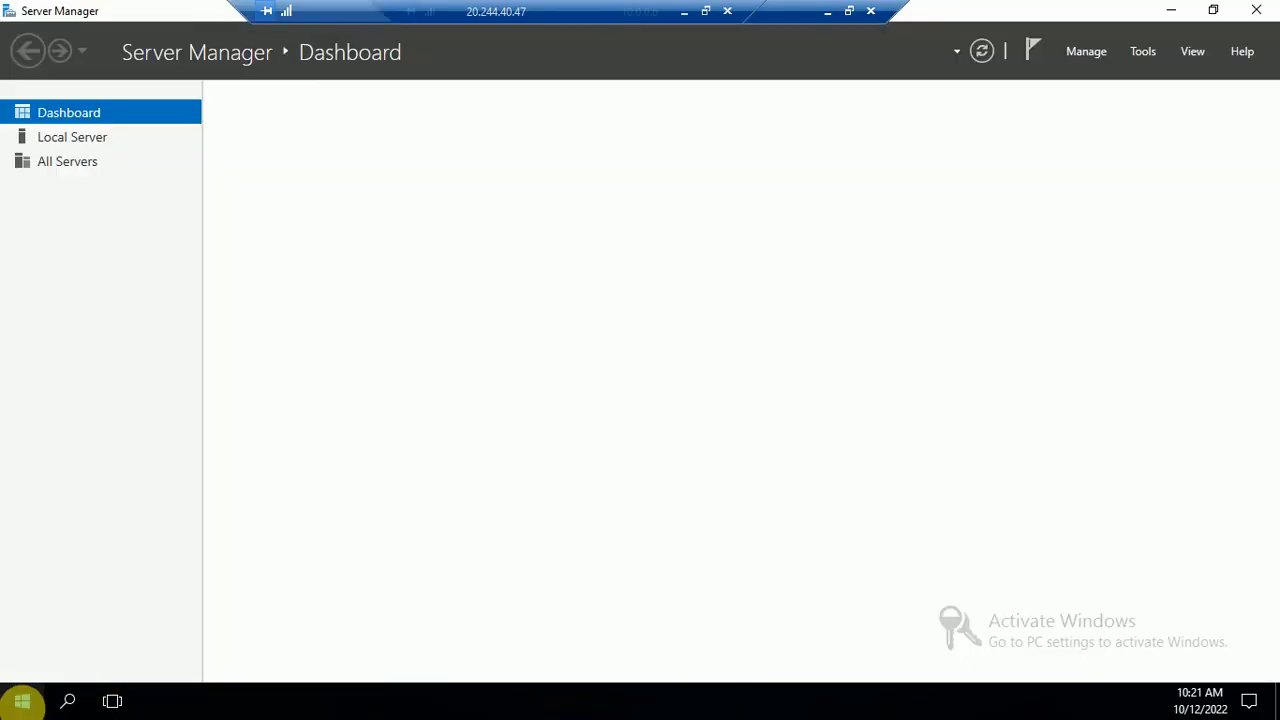
# Launch SQL Server Management Studio from a Start search for 'ssms'
pyautogui.click(22, 703)
pyautogui.write('ssms')
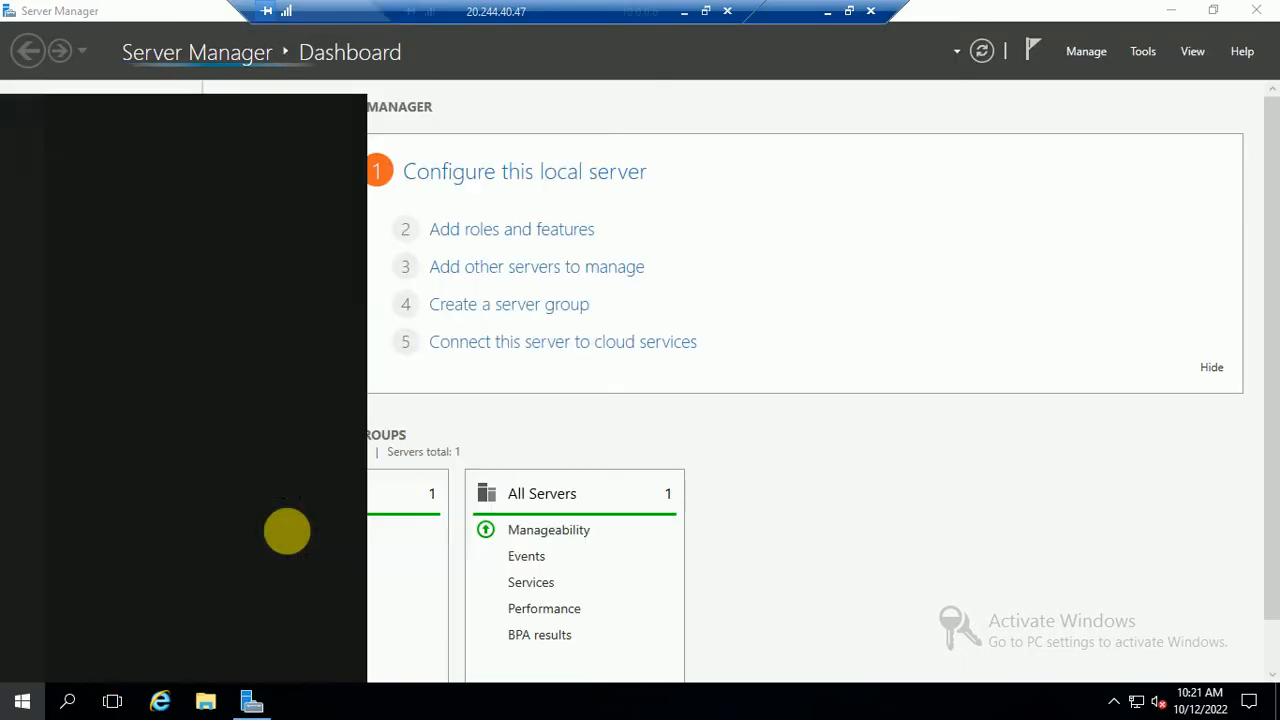
pyautogui.click(134, 183)
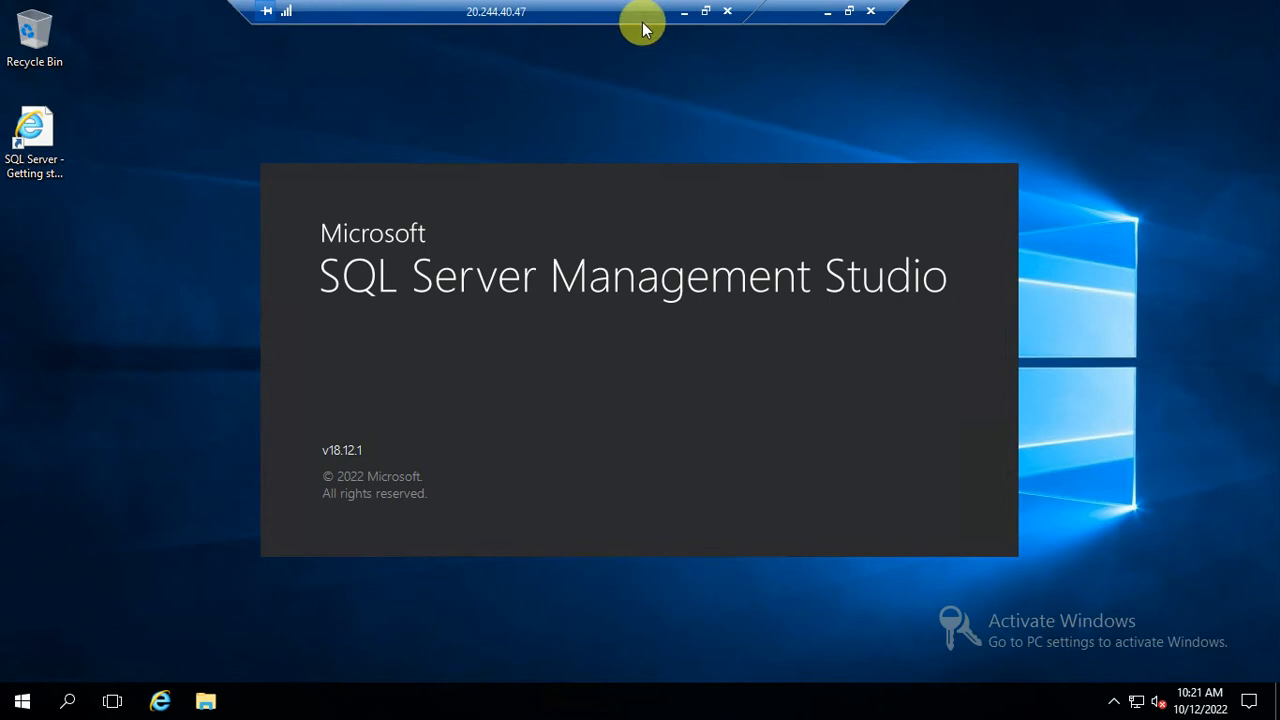
pyautogui.moveTo(634, 16); pyautogui.dragTo(580, 20)
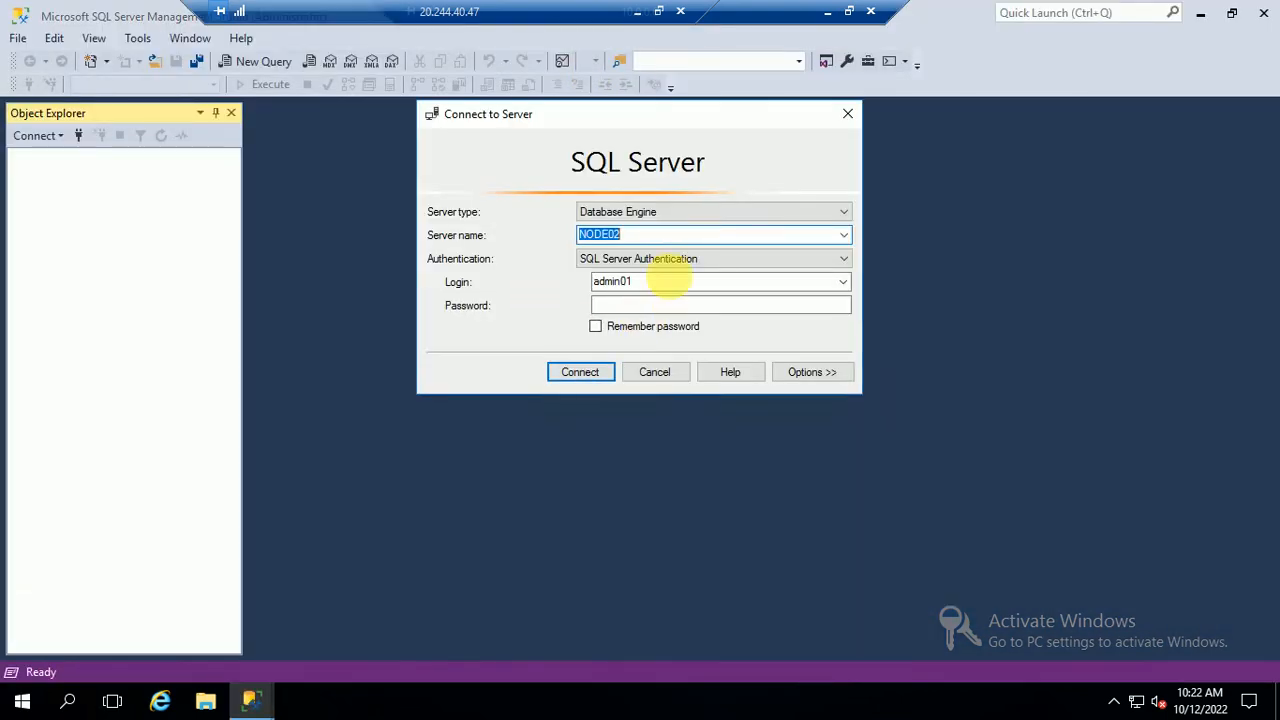
# Connect to NODE02 with a remembered password and expand Security > Logins
pyautogui.click(632, 303)
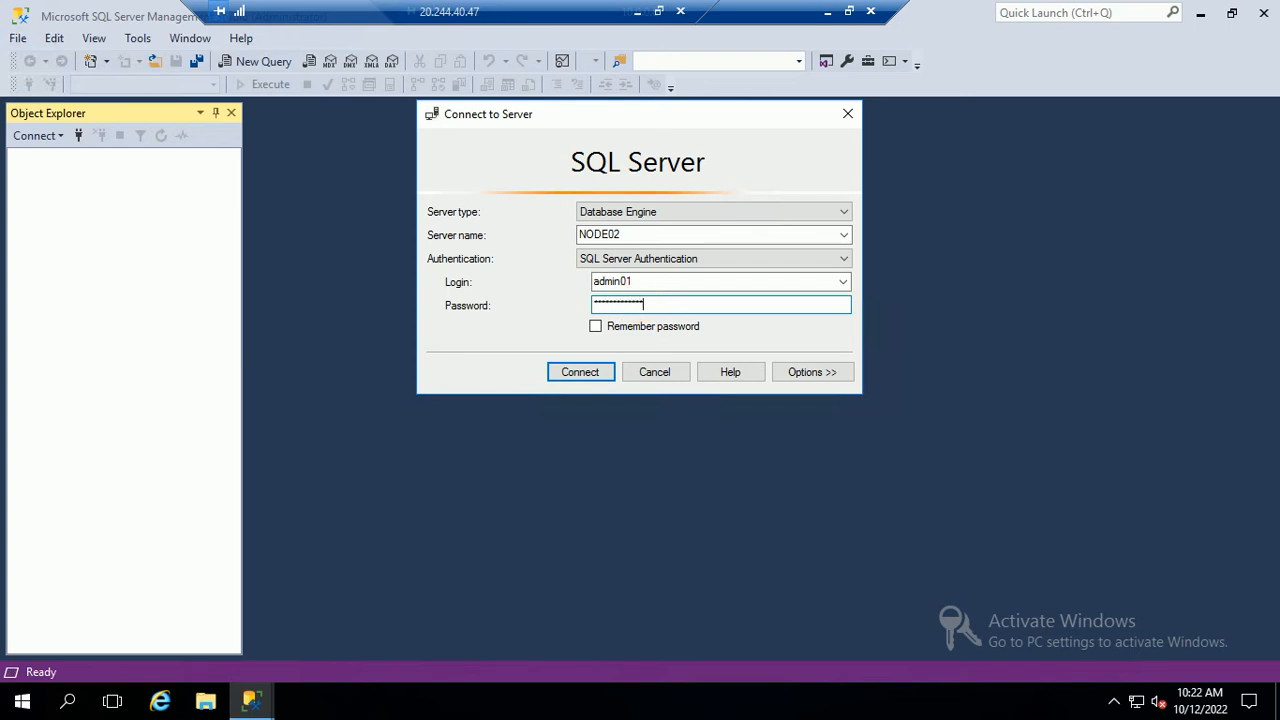
pyautogui.click(596, 326)
pyautogui.click(566, 378)
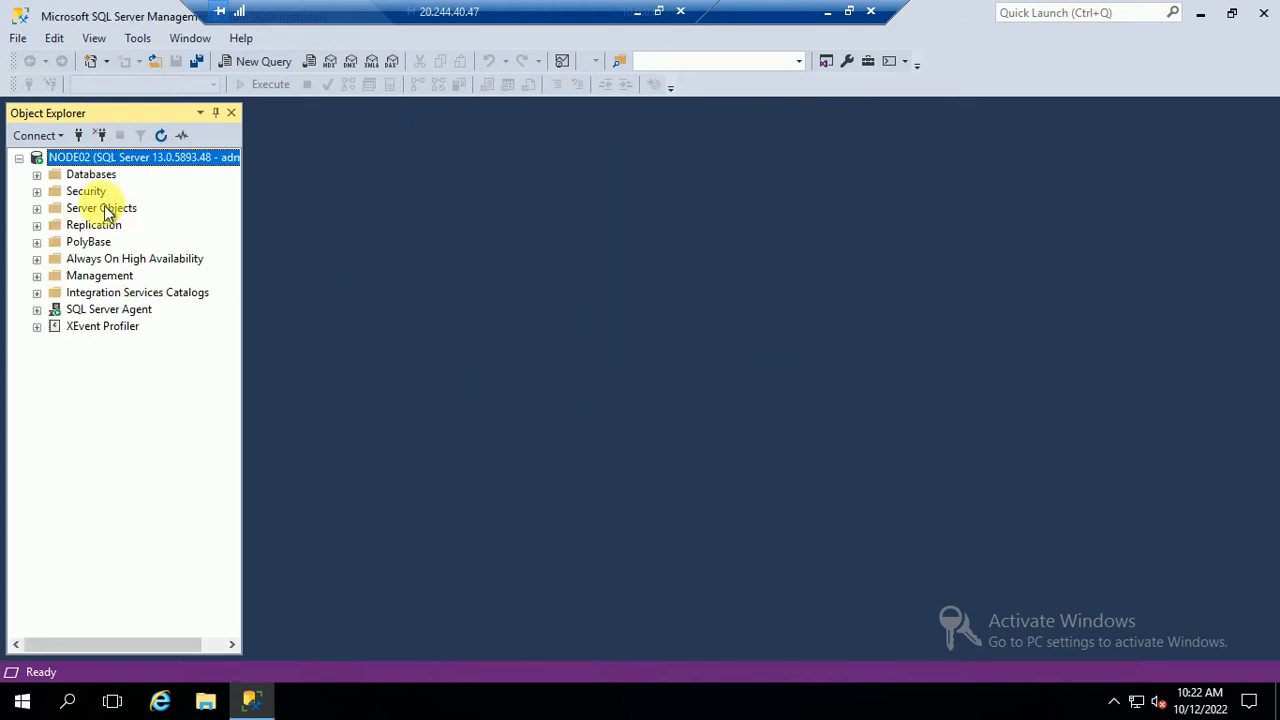
pyautogui.click(37, 192)
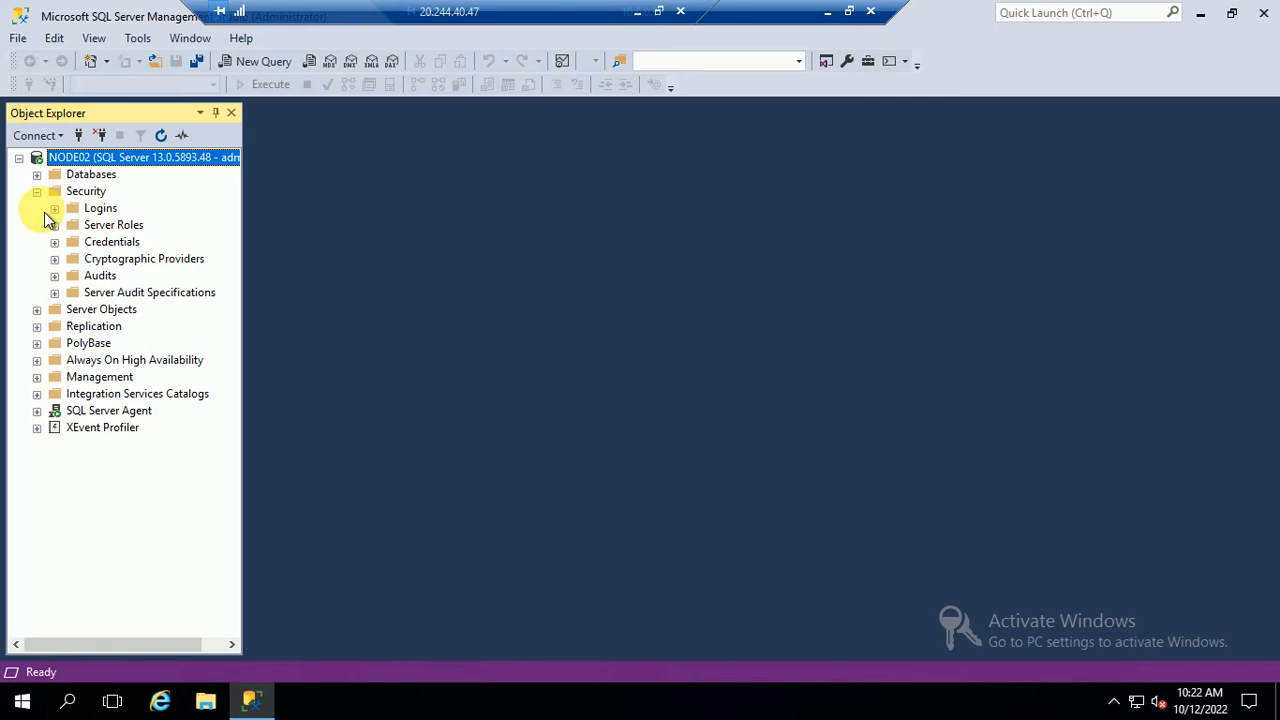
pyautogui.click(54, 208)
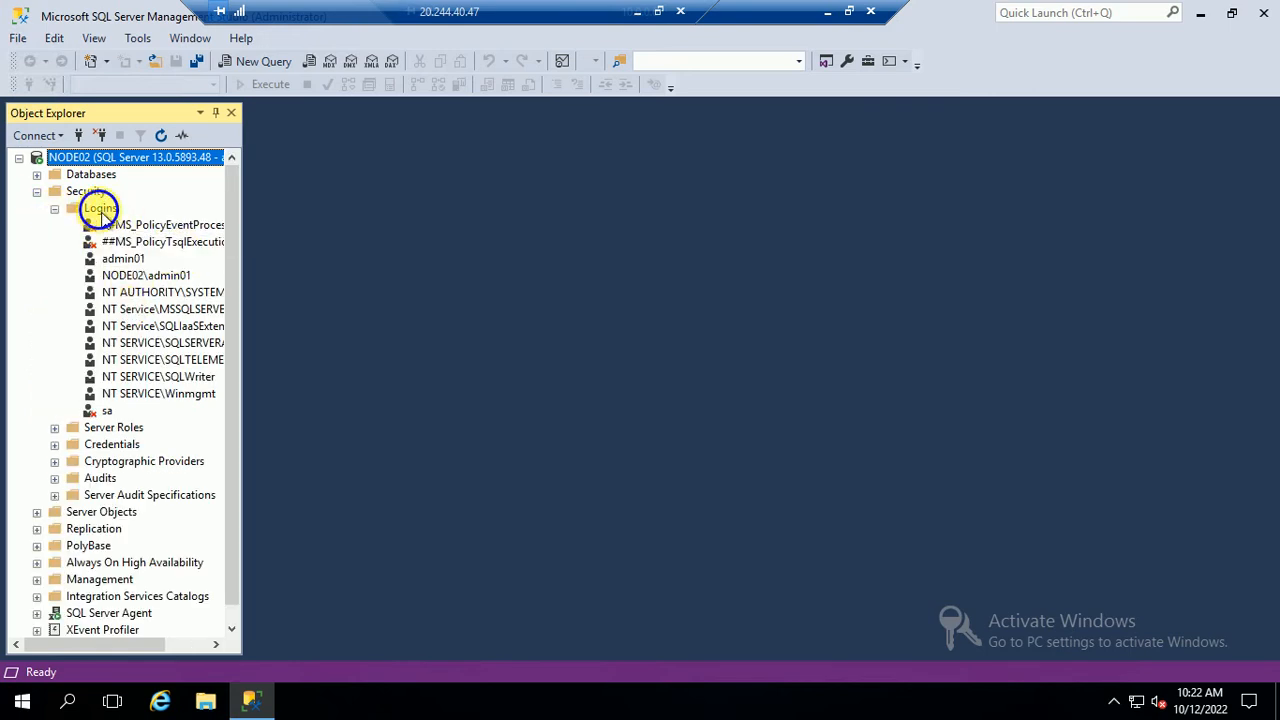
# Start a new login, searching the Entire Directory for 'ad' and picking the admin account
pyautogui.rightClick(103, 212)
pyautogui.click(163, 224)
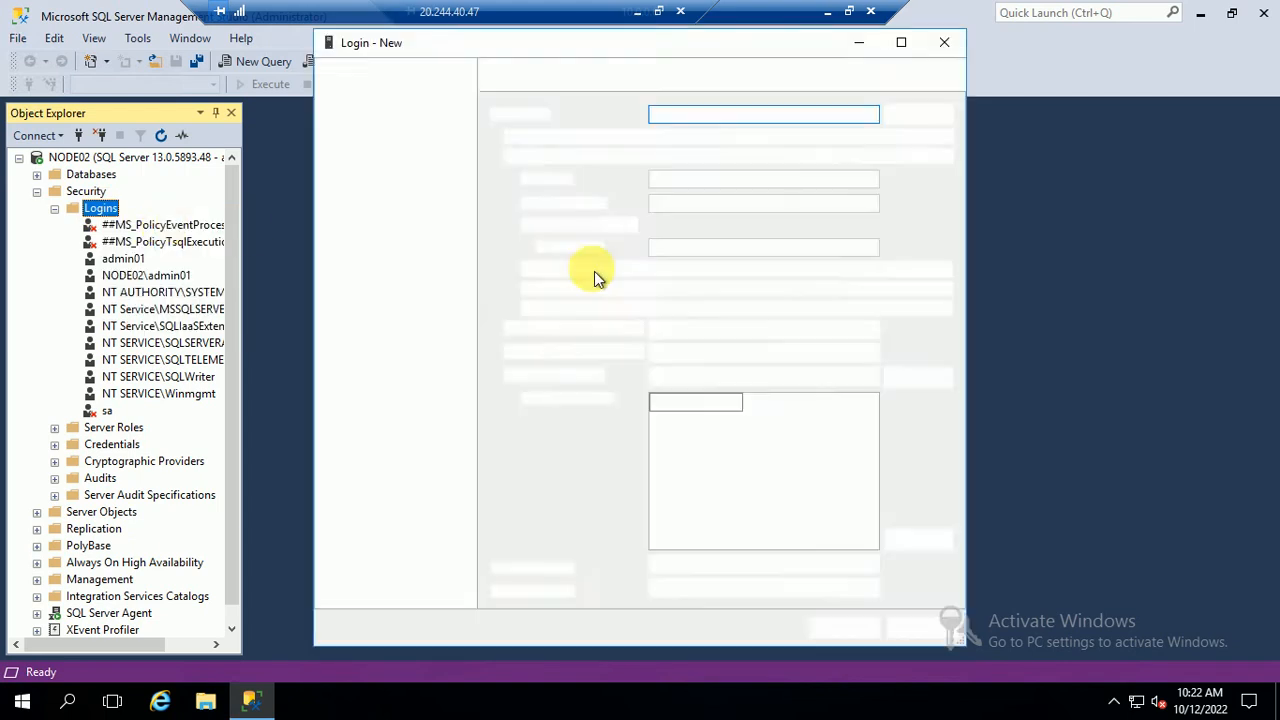
pyautogui.click(916, 116)
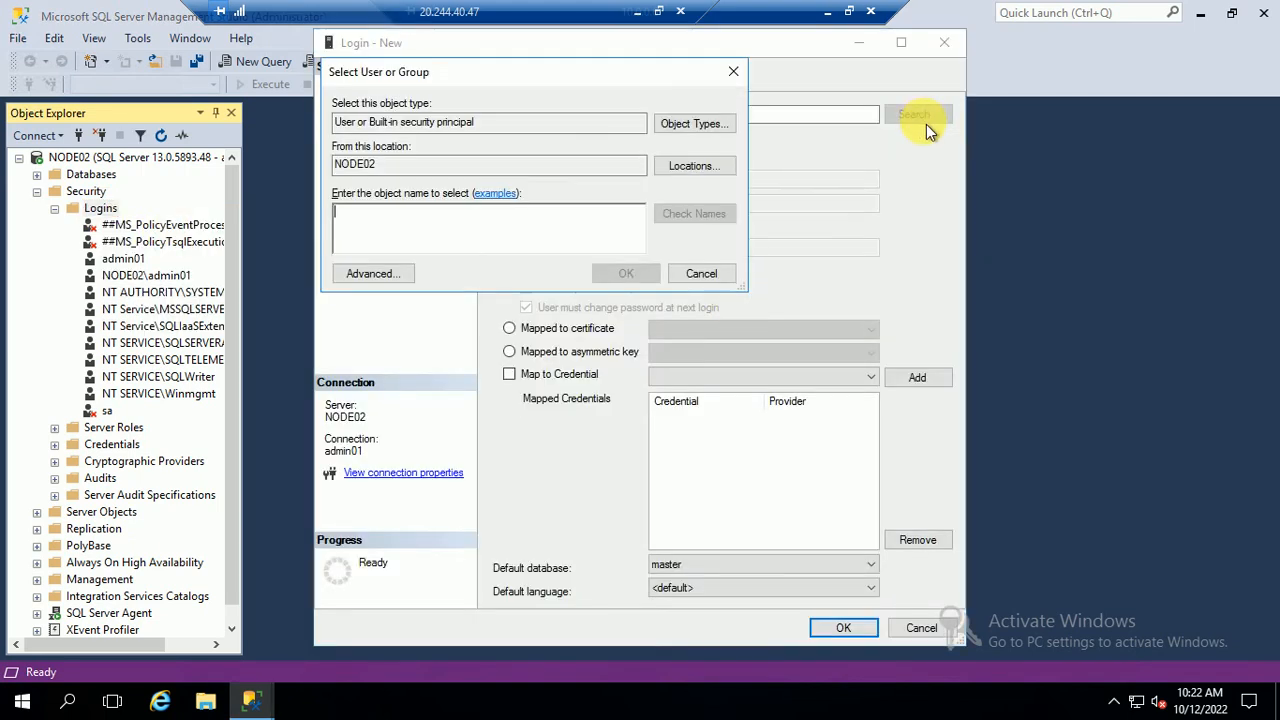
pyautogui.click(693, 166)
pyautogui.hotkey('alt', 'l')
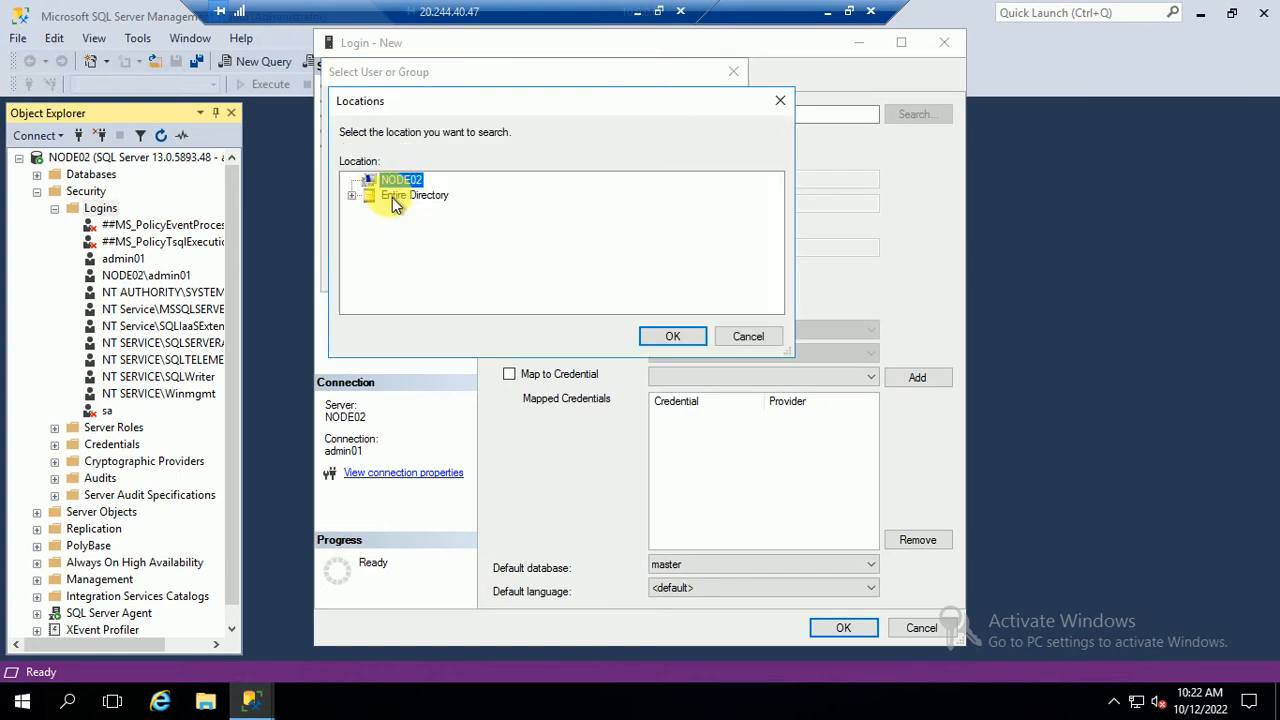
pyautogui.click(395, 195)
pyautogui.click(665, 337)
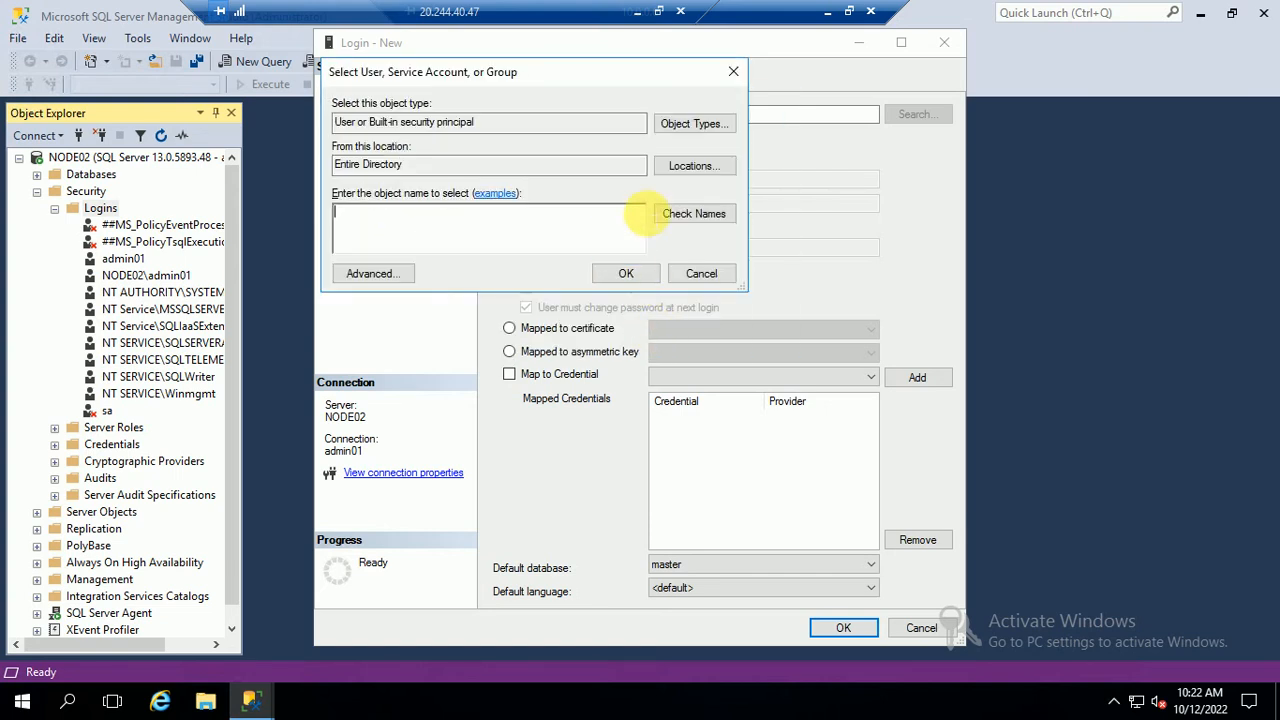
pyautogui.write('admin')
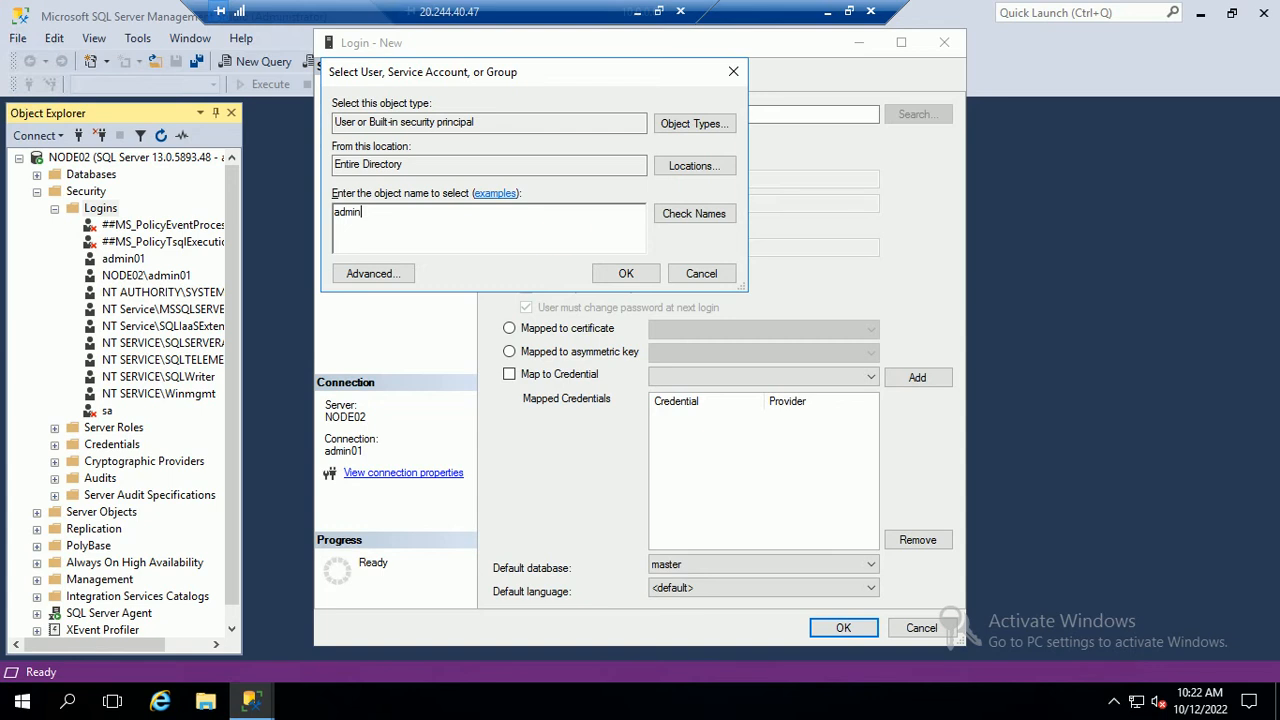
pyautogui.click(690, 215)
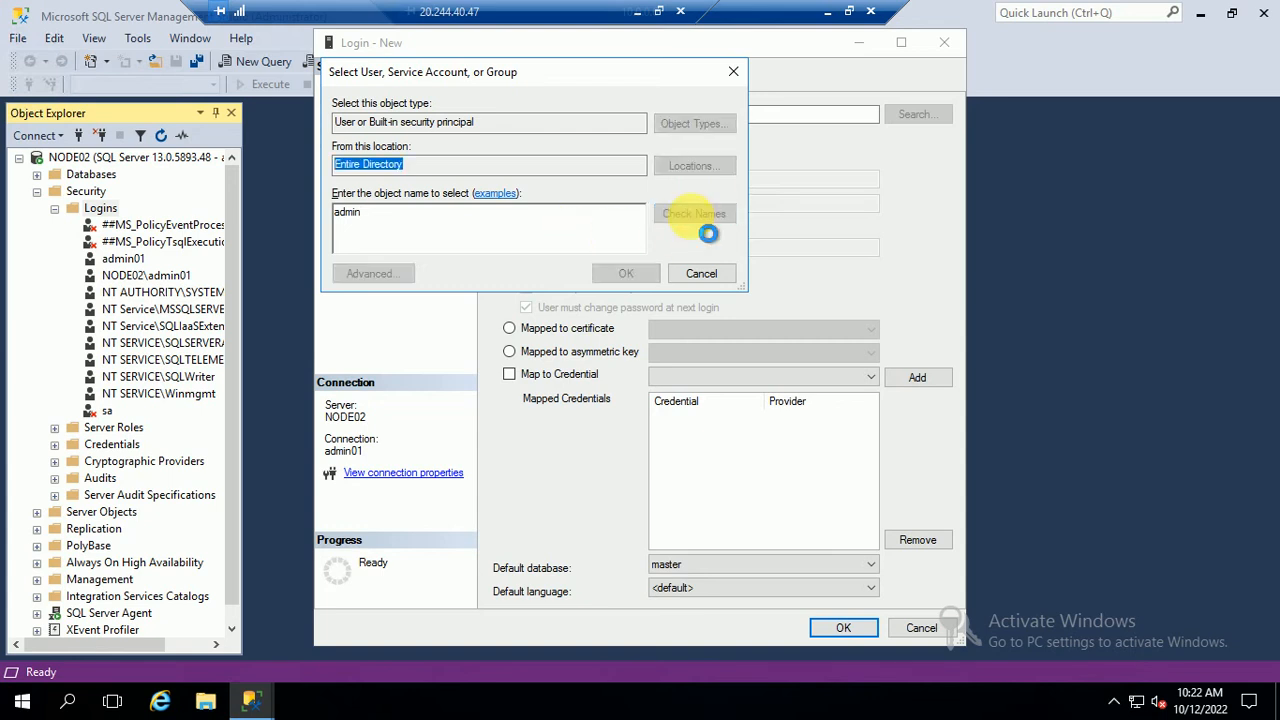
pyautogui.click(742, 393)
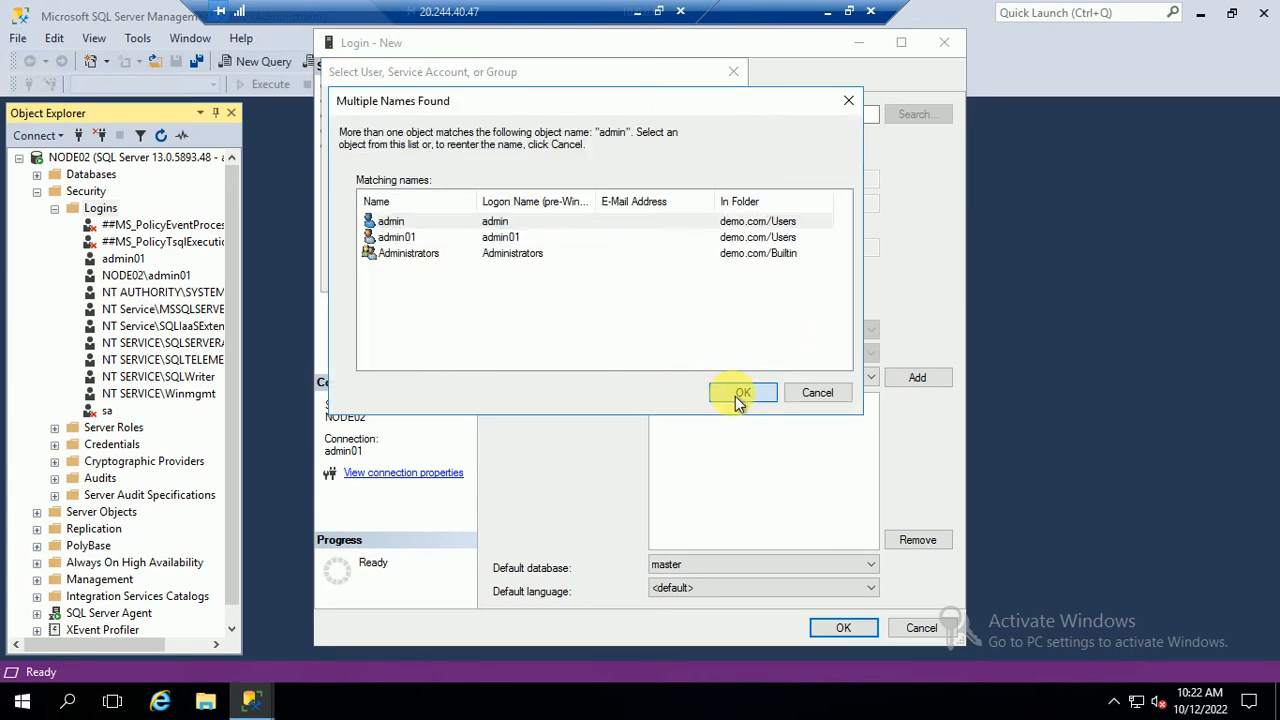
pyautogui.click(615, 275)
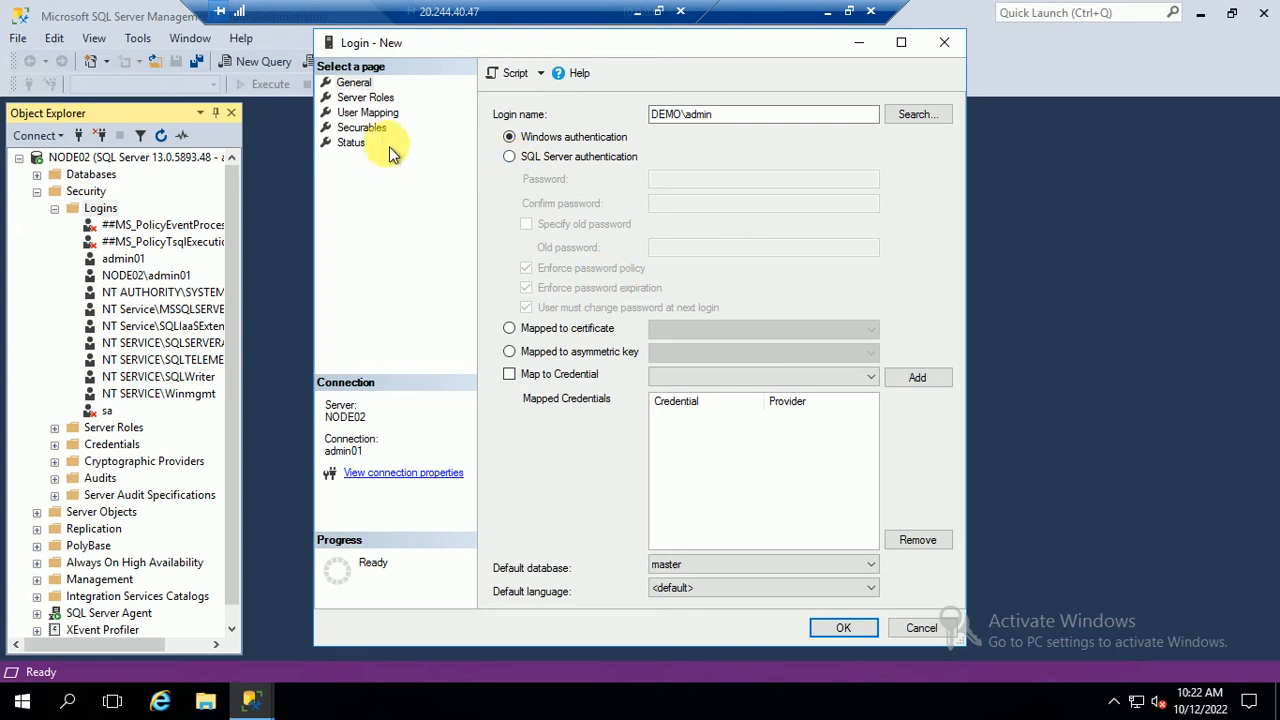
# Grant the login the sysadmin server role and create it
pyautogui.click(366, 98)
pyautogui.click(500, 284)
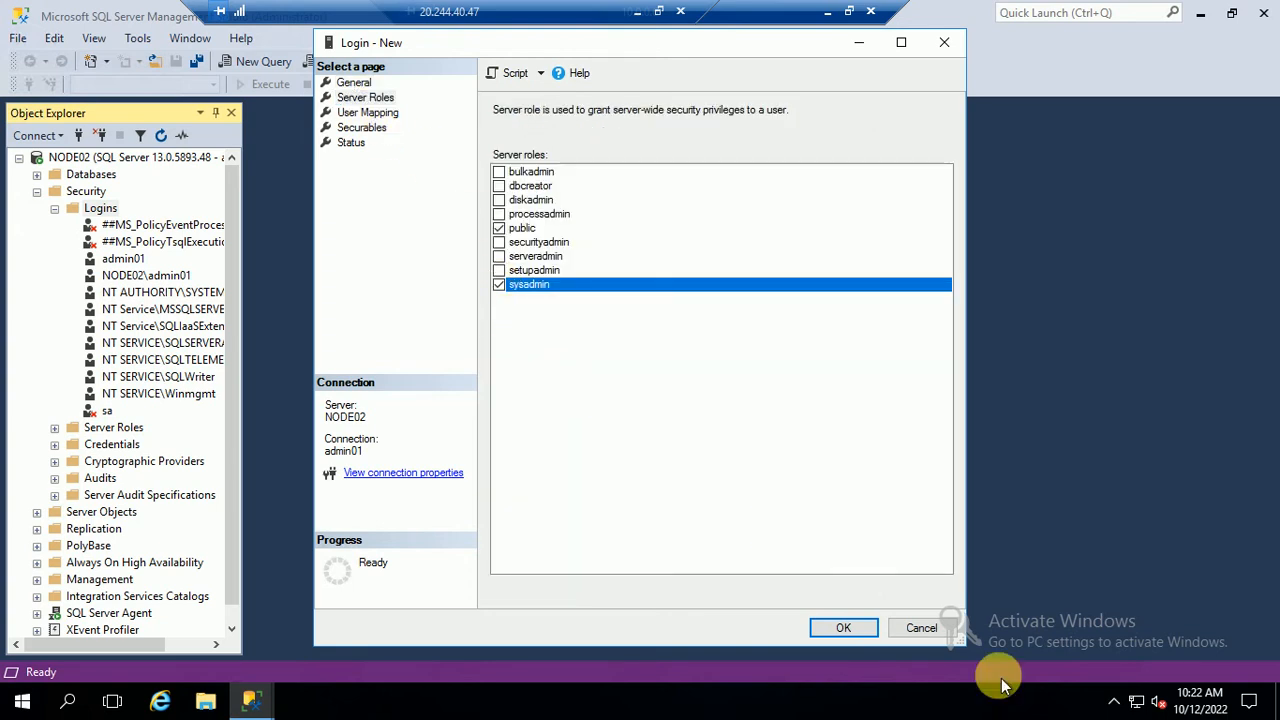
pyautogui.click(843, 627)
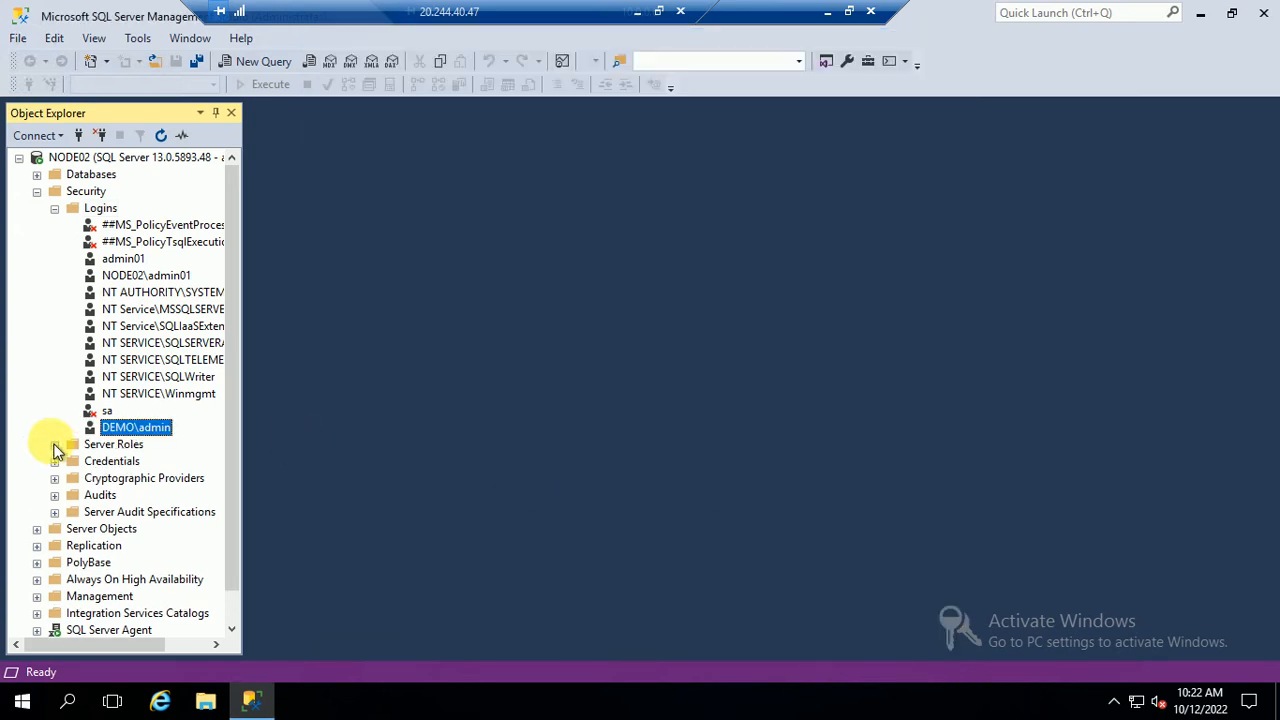
pyautogui.click(36, 191)
# Close SSMS on NODE02 and bring up SSMS in the 10.0.0.5 session
pyautogui.press('Left')
pyautogui.press('Left')
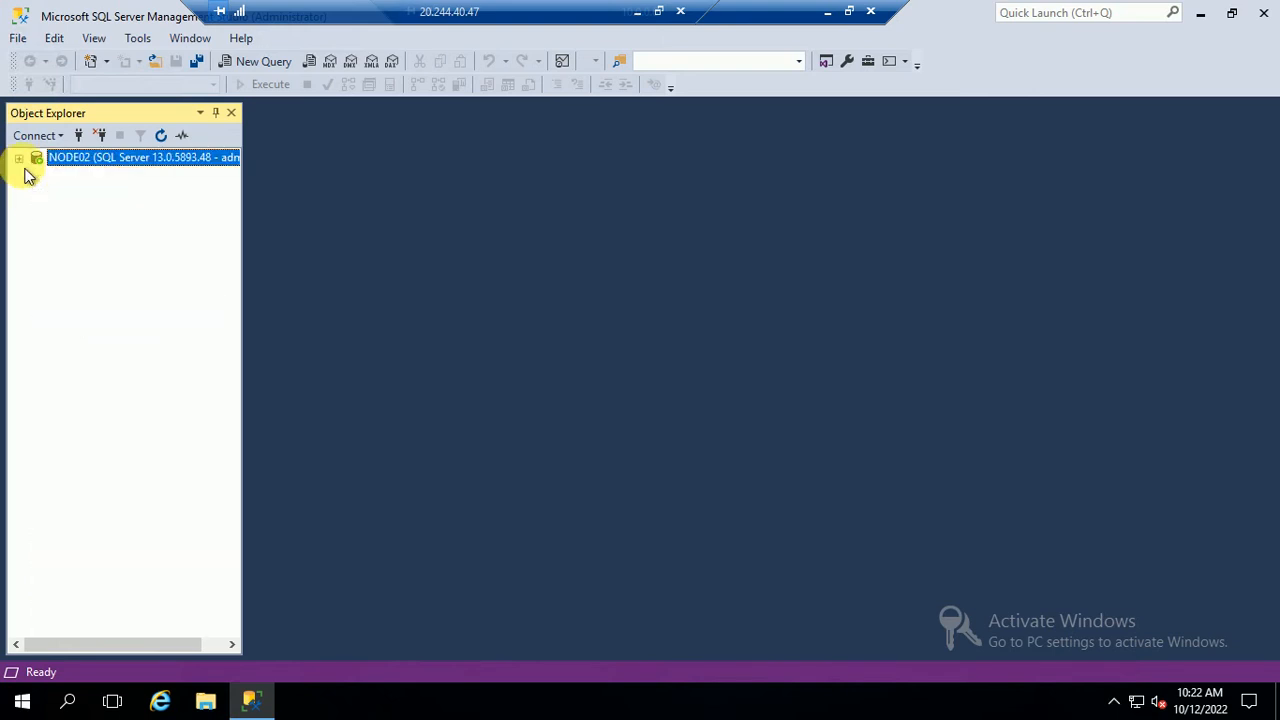
pyautogui.click(1264, 16)
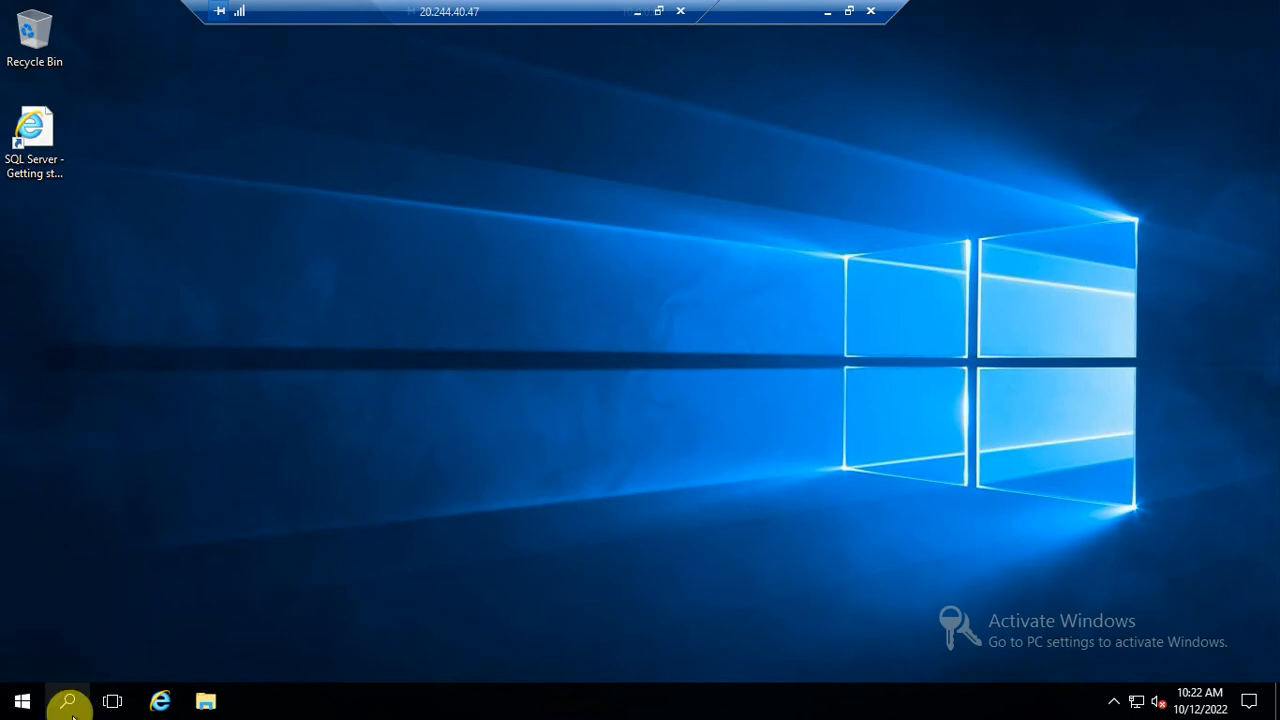
pyautogui.click(830, 14)
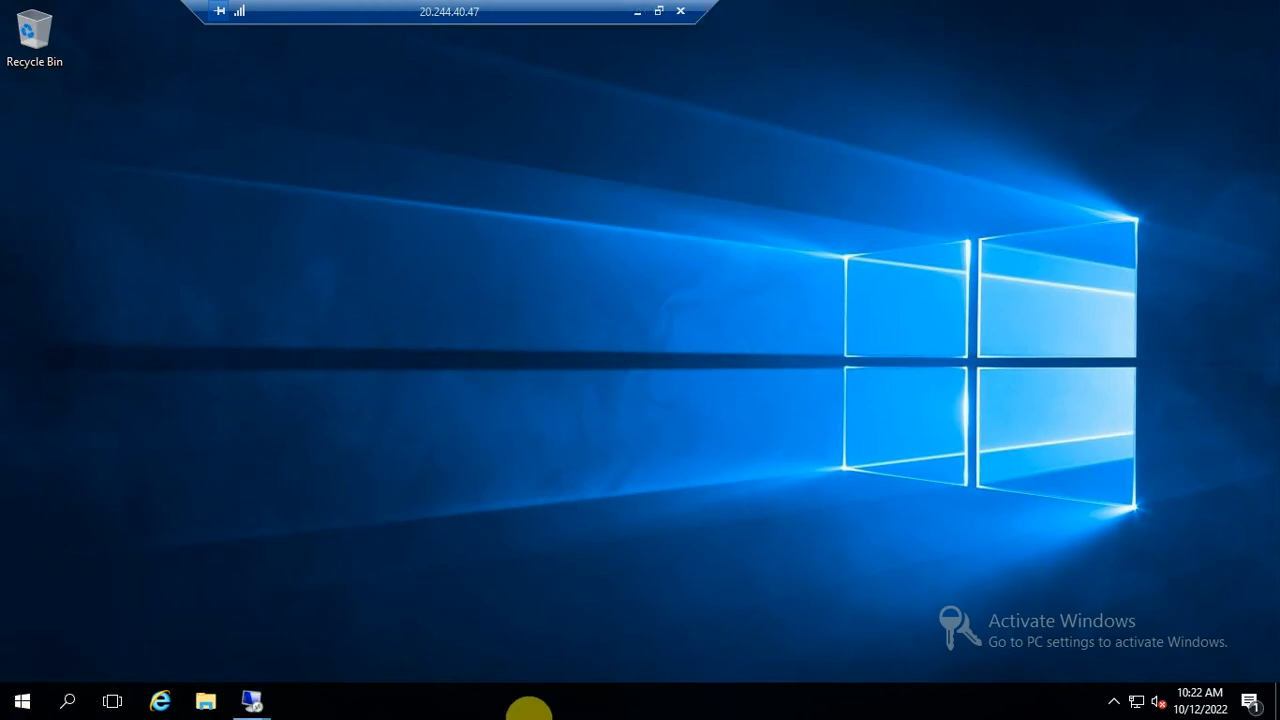
pyautogui.moveTo(251, 698)
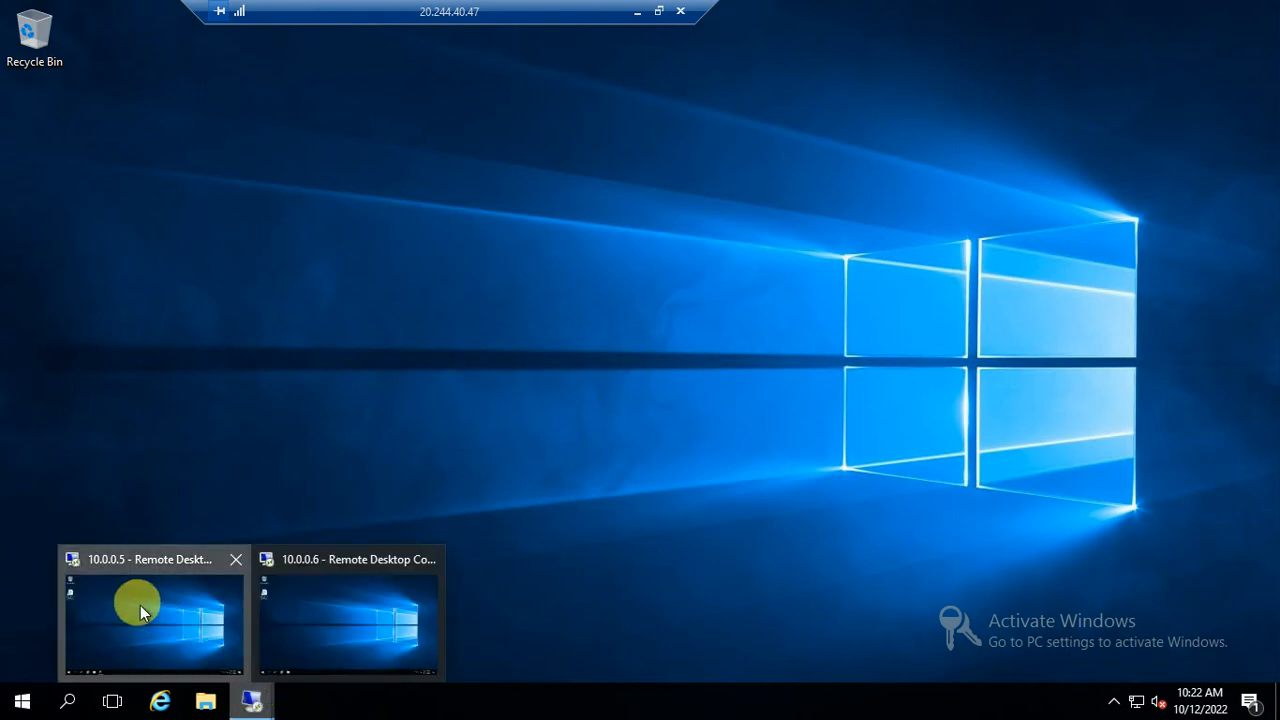
pyautogui.click(194, 582)
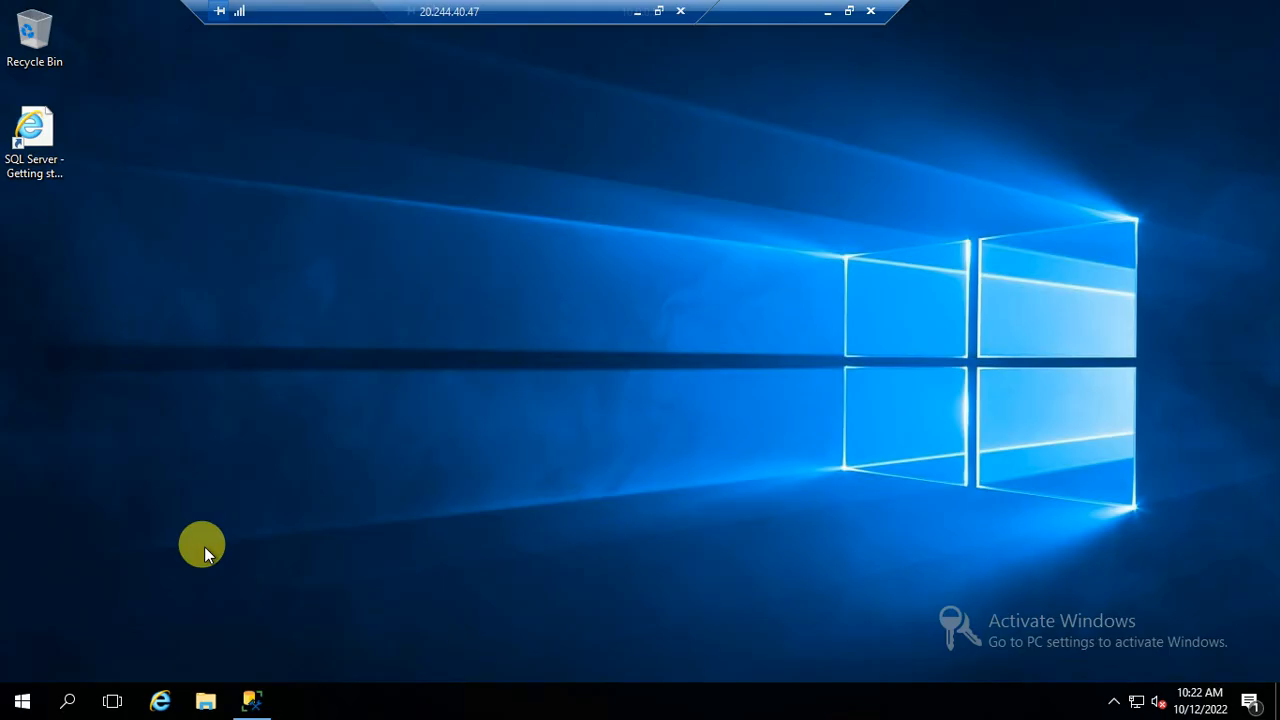
pyautogui.click(253, 697)
# Disconnect NODE01 and start a new Database Engine connection
pyautogui.rightClick(125, 163)
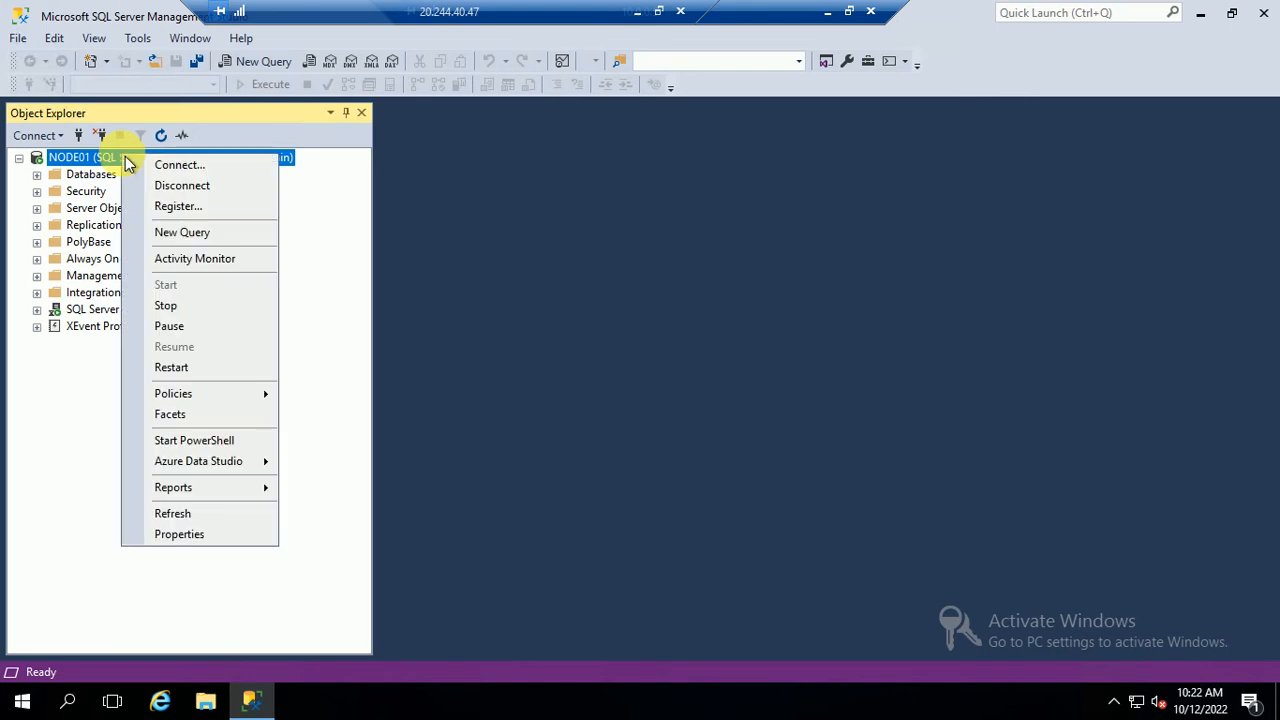
pyautogui.click(162, 185)
pyautogui.click(42, 137)
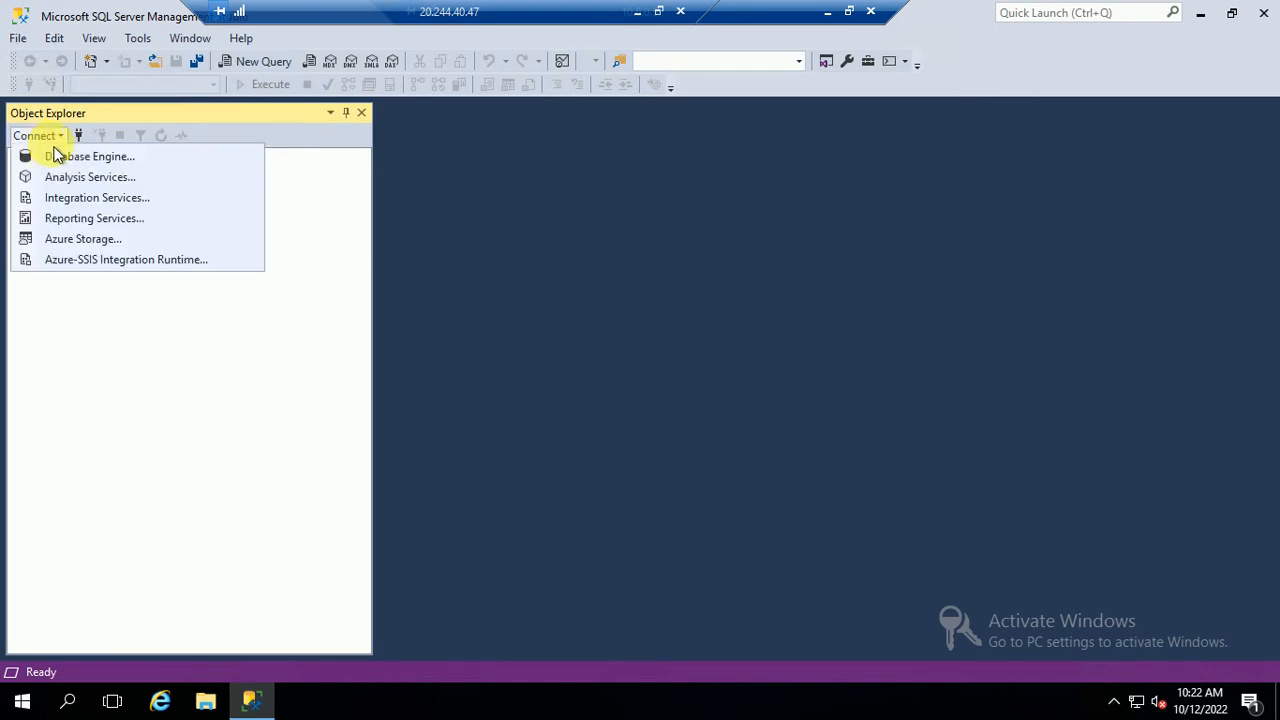
pyautogui.click(80, 154)
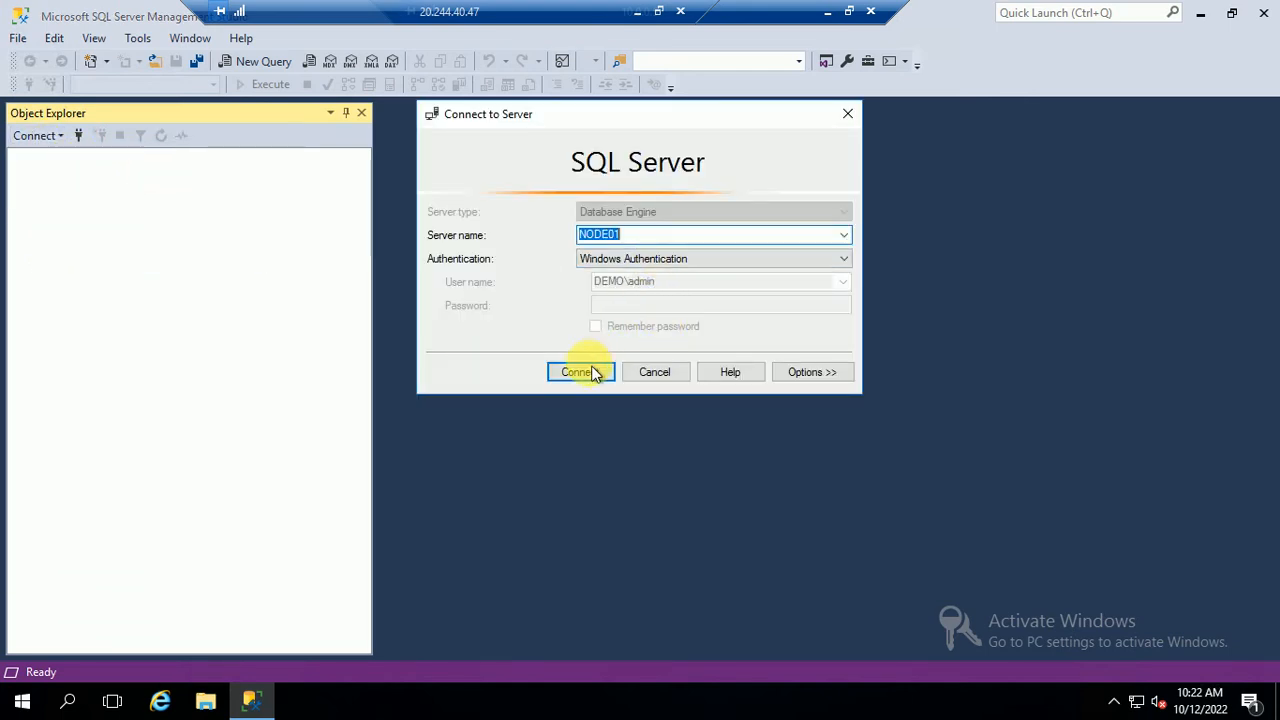
# Connect to NODE01 and NODE02 with Windows authentication and dismiss the Always On not-enabled error
pyautogui.click(581, 372)
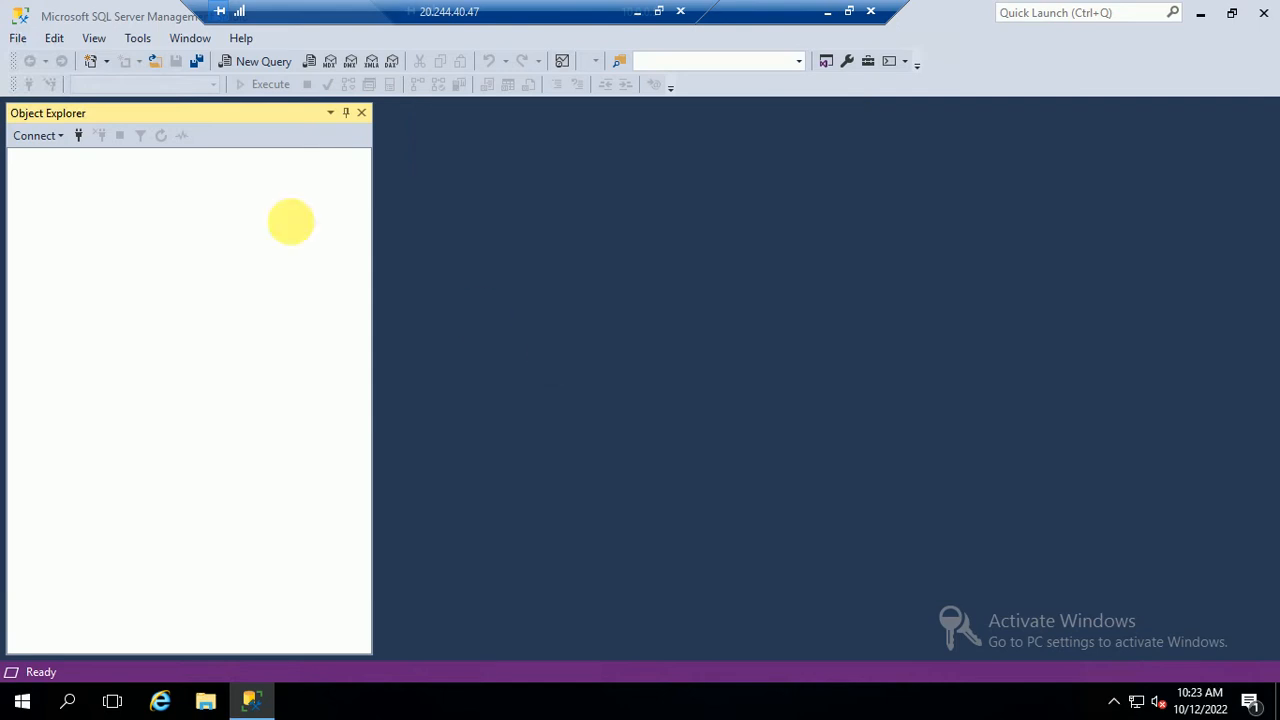
pyautogui.click(42, 136)
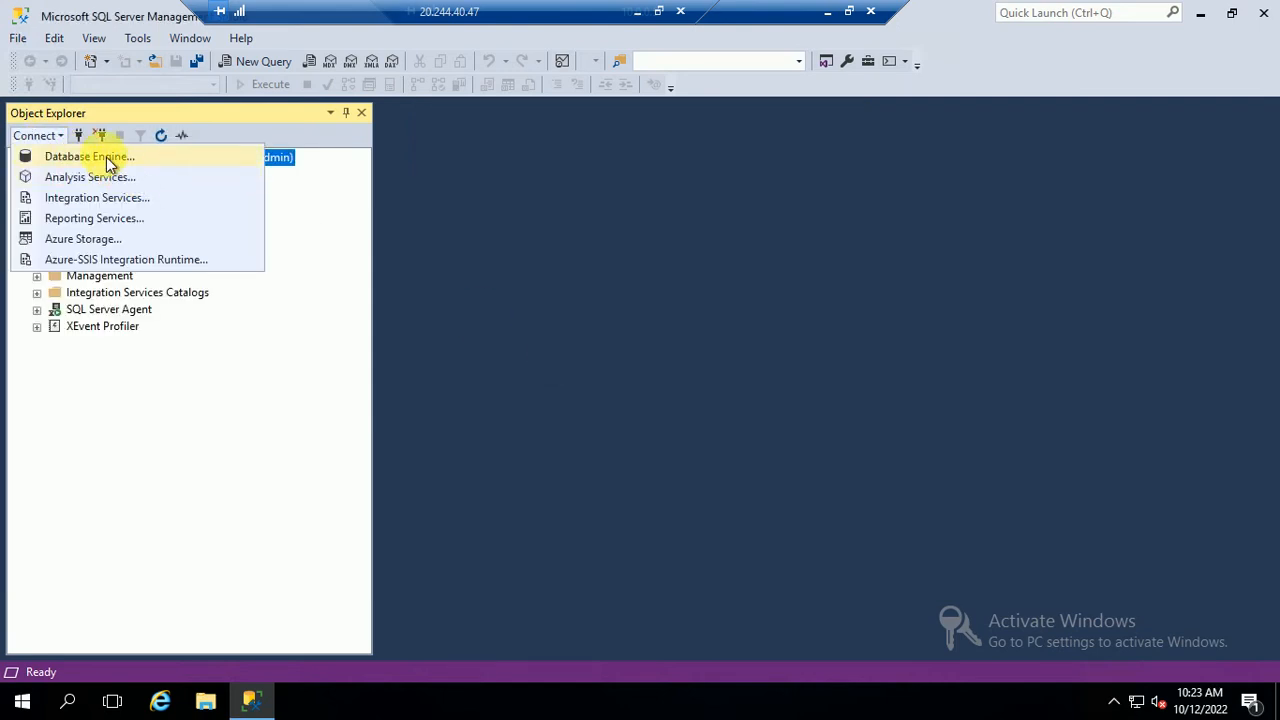
pyautogui.click(108, 160)
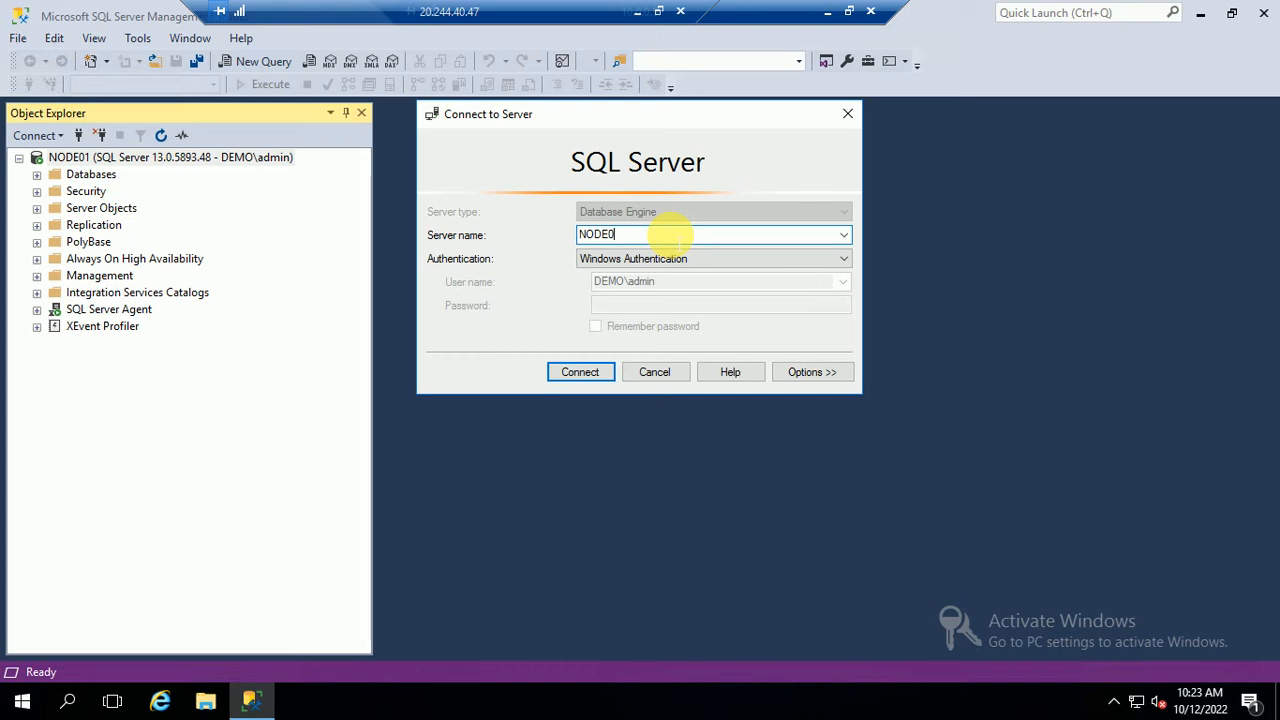
pyautogui.click(566, 371)
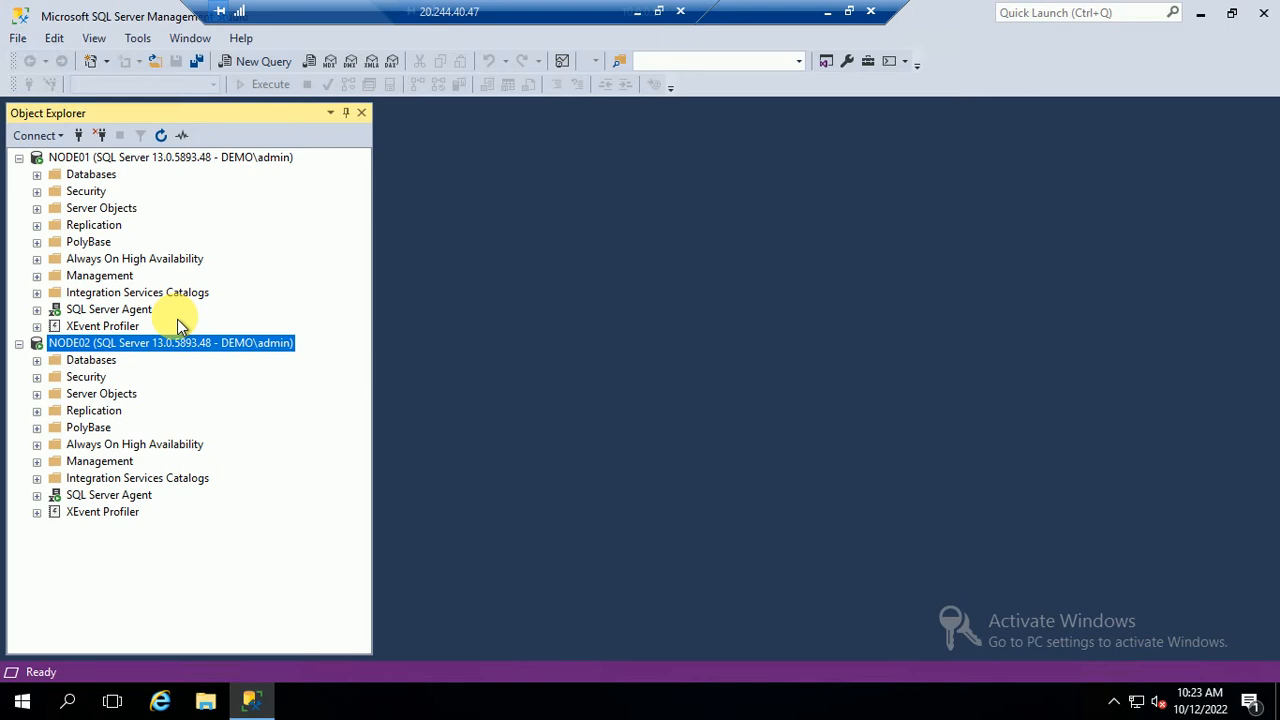
pyautogui.moveTo(555, 12); pyautogui.dragTo(391, 13)
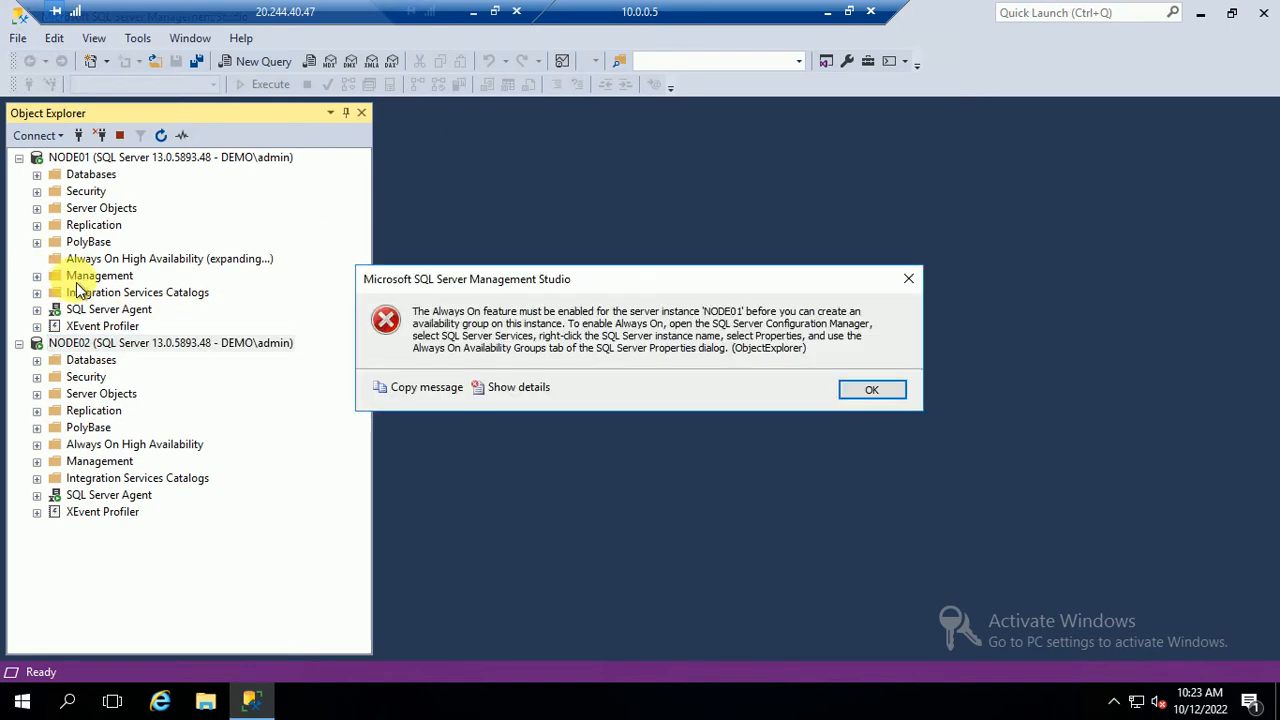
pyautogui.click(885, 398)
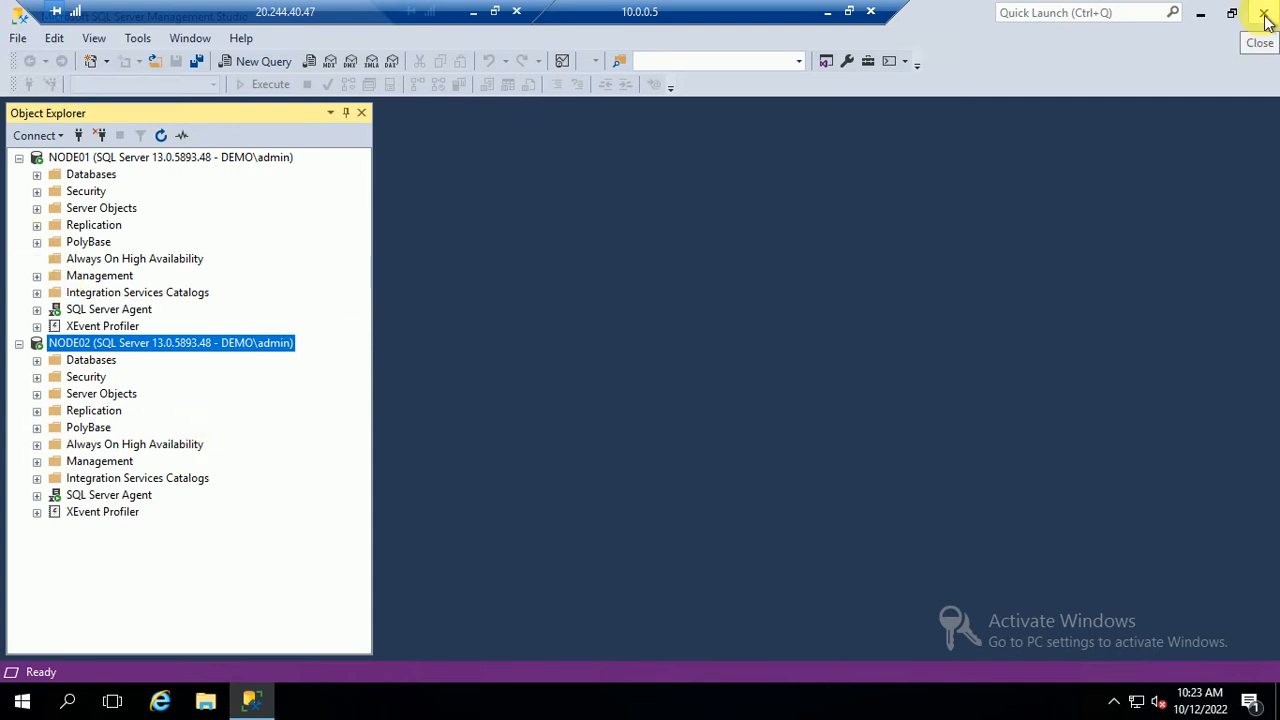
# Launch SQL Server 2016 Configuration Manager as administrator via a 'conf' Start search
pyautogui.click(198, 700)
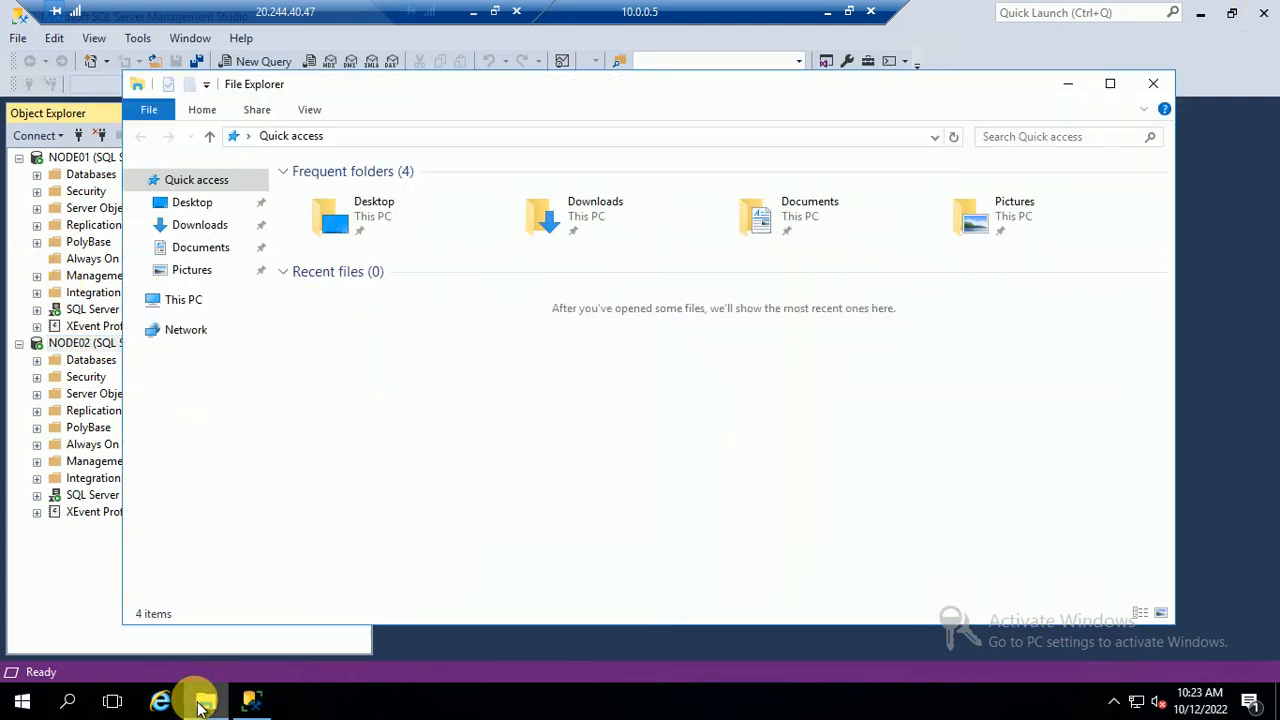
pyautogui.click(1150, 88)
pyautogui.press('super')
pyautogui.write('conf')
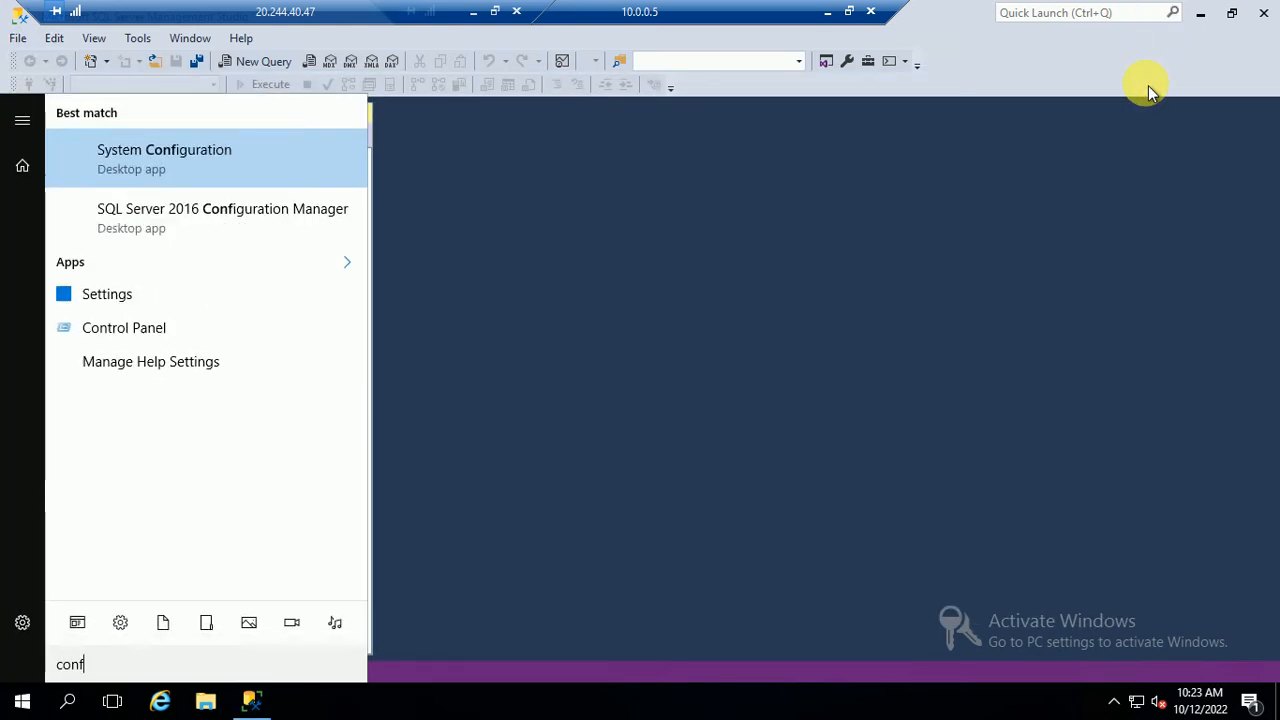
pyautogui.click(226, 228)
pyautogui.click(496, 483)
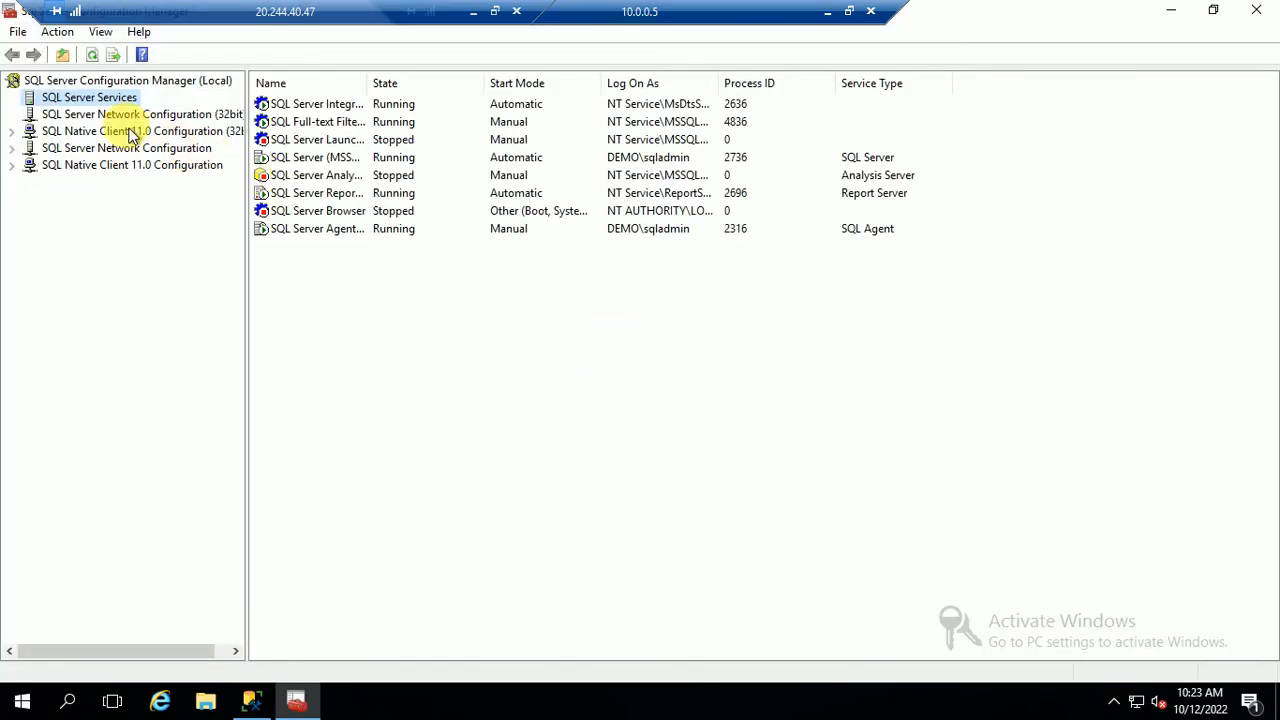
# Enable AlwaysOn Availability Groups in SQL Server (MSSQLSERVER) properties and restart the service
pyautogui.click(340, 157)
pyautogui.rightClick(343, 162)
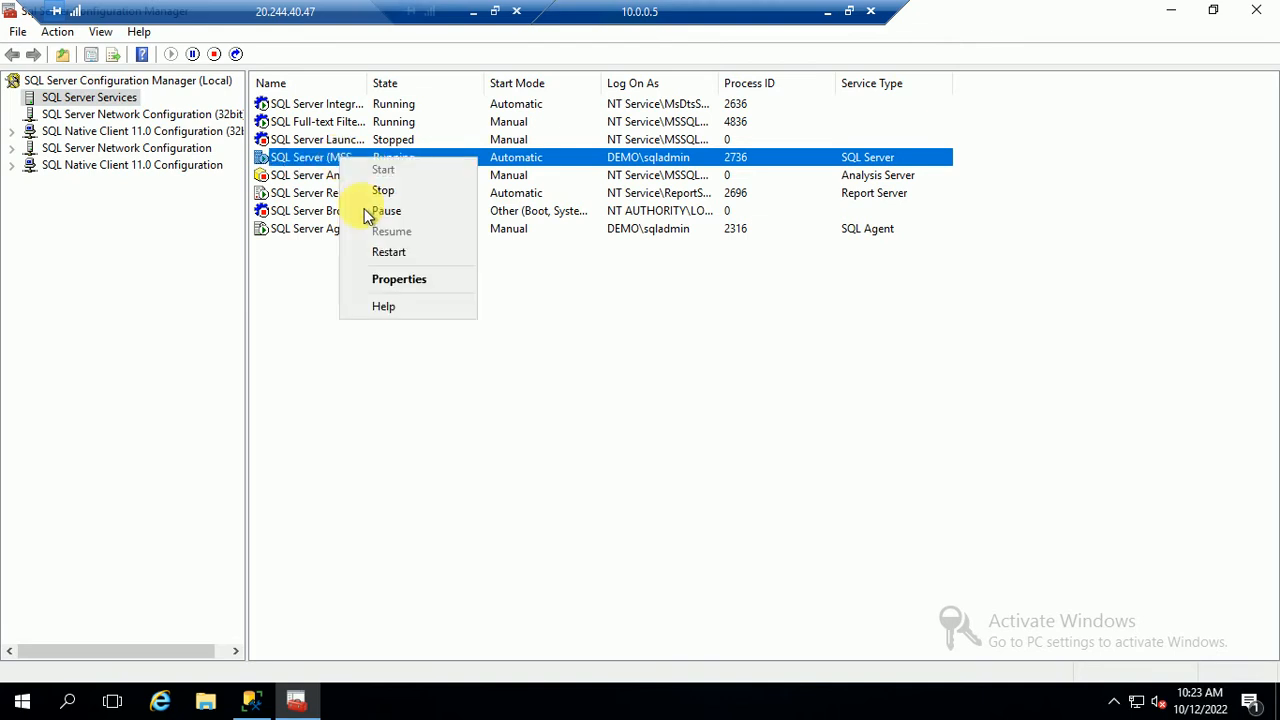
pyautogui.click(407, 279)
pyautogui.click(521, 156)
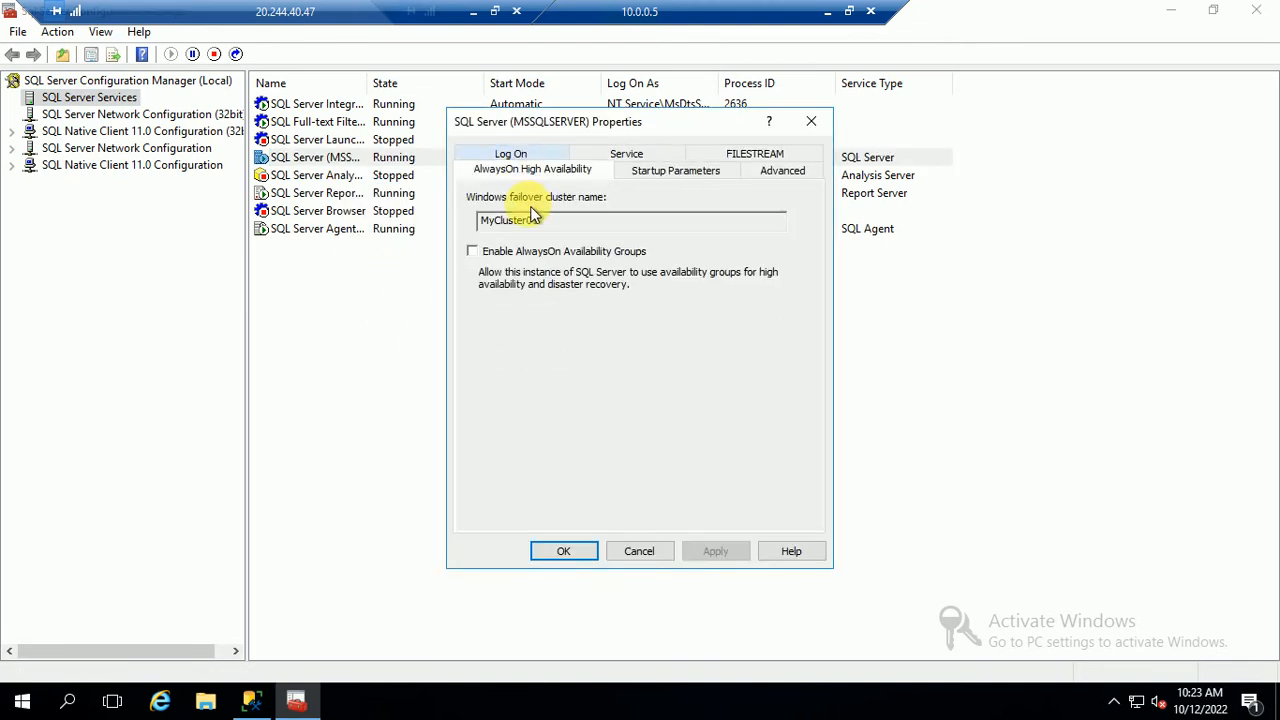
pyautogui.click(474, 252)
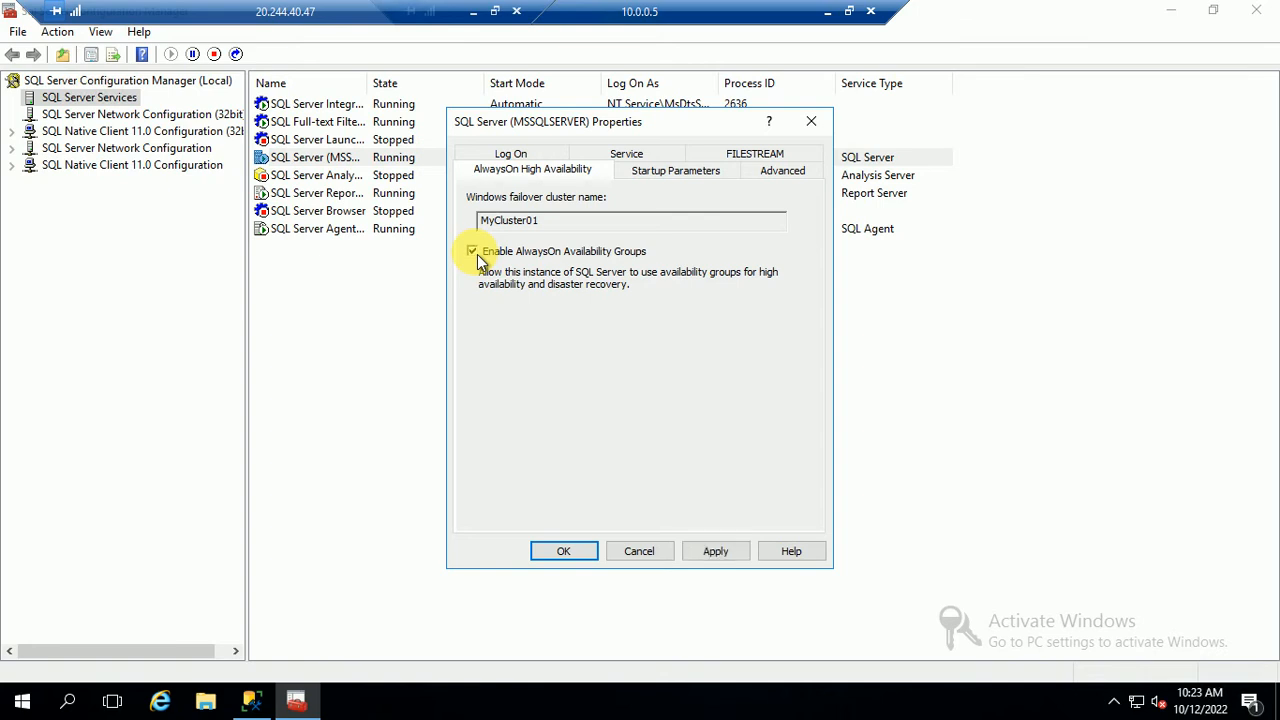
pyautogui.click(718, 555)
pyautogui.click(805, 422)
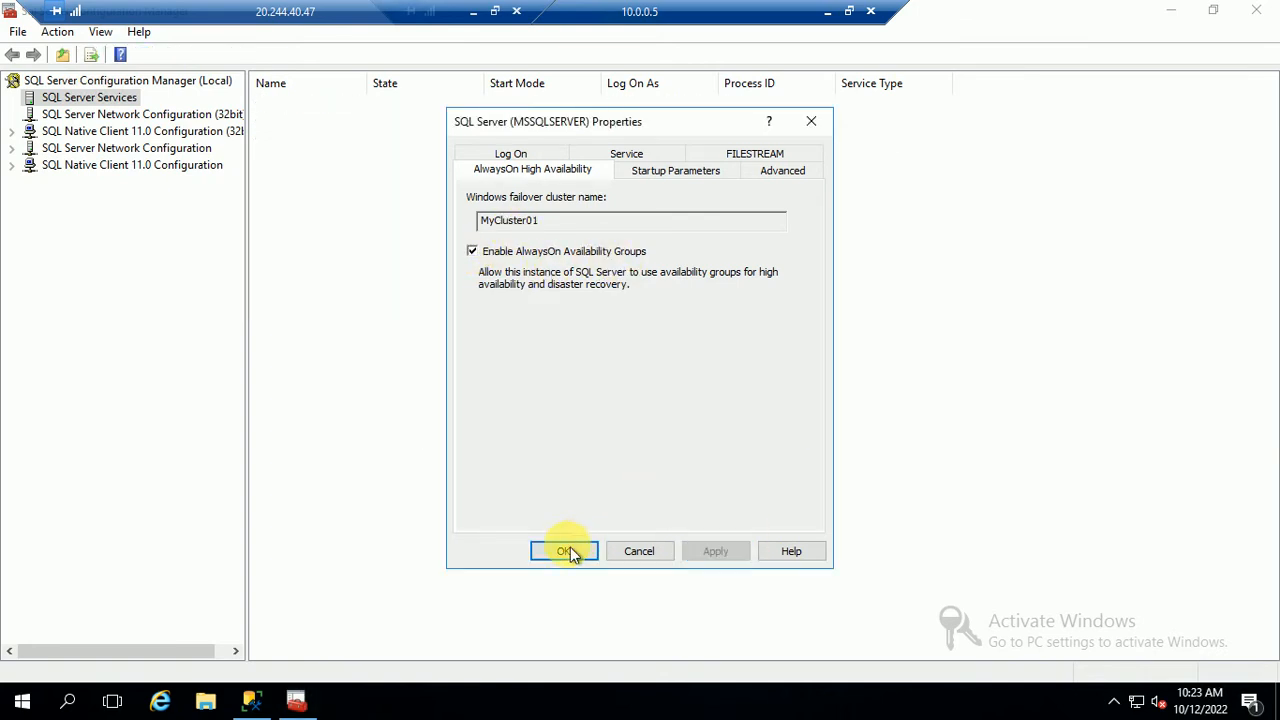
pyautogui.click(565, 550)
pyautogui.rightClick(312, 158)
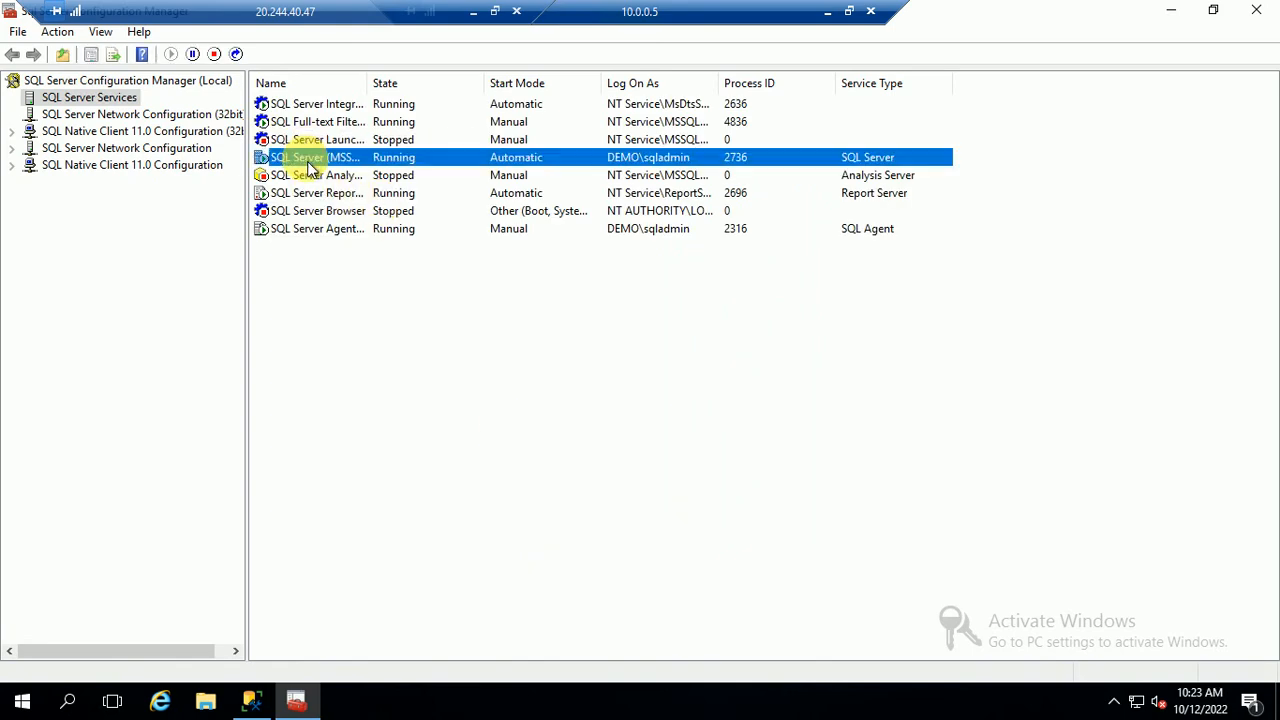
pyautogui.click(362, 262)
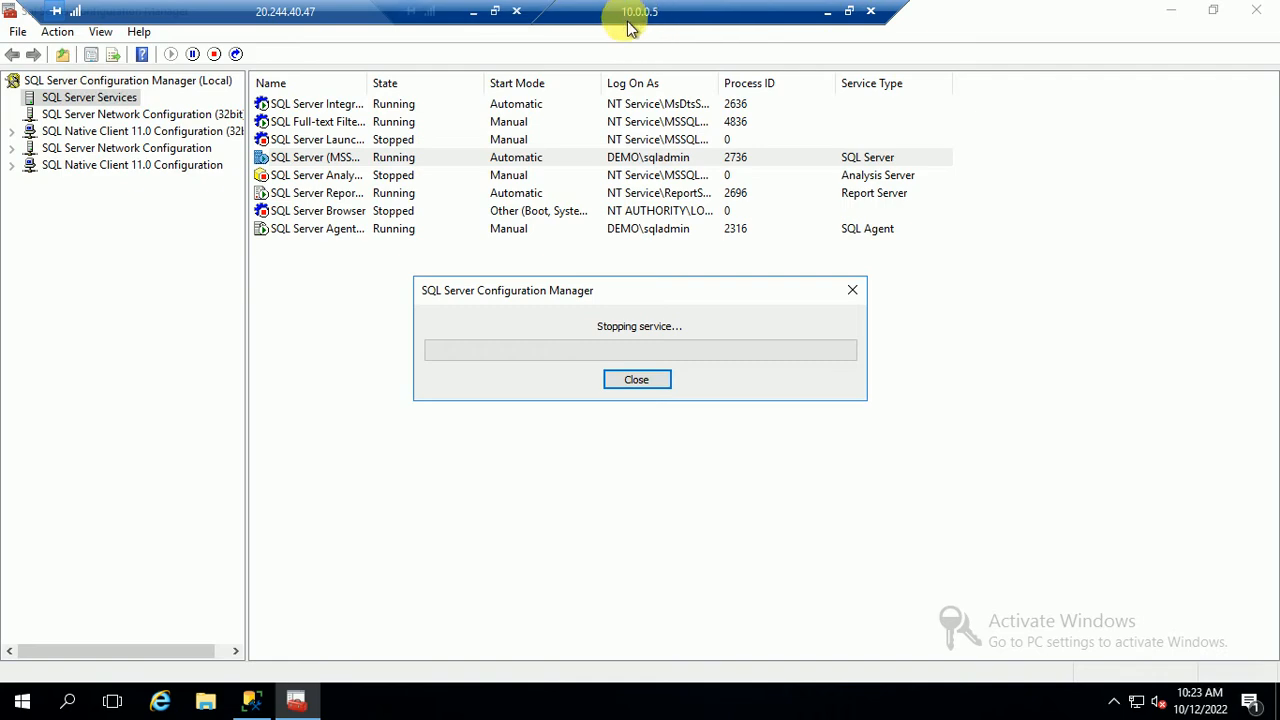
# Open Remote Desktop Connection to 10.0.0.6 from the 20.244.40.47 desktop
pyautogui.click(827, 13)
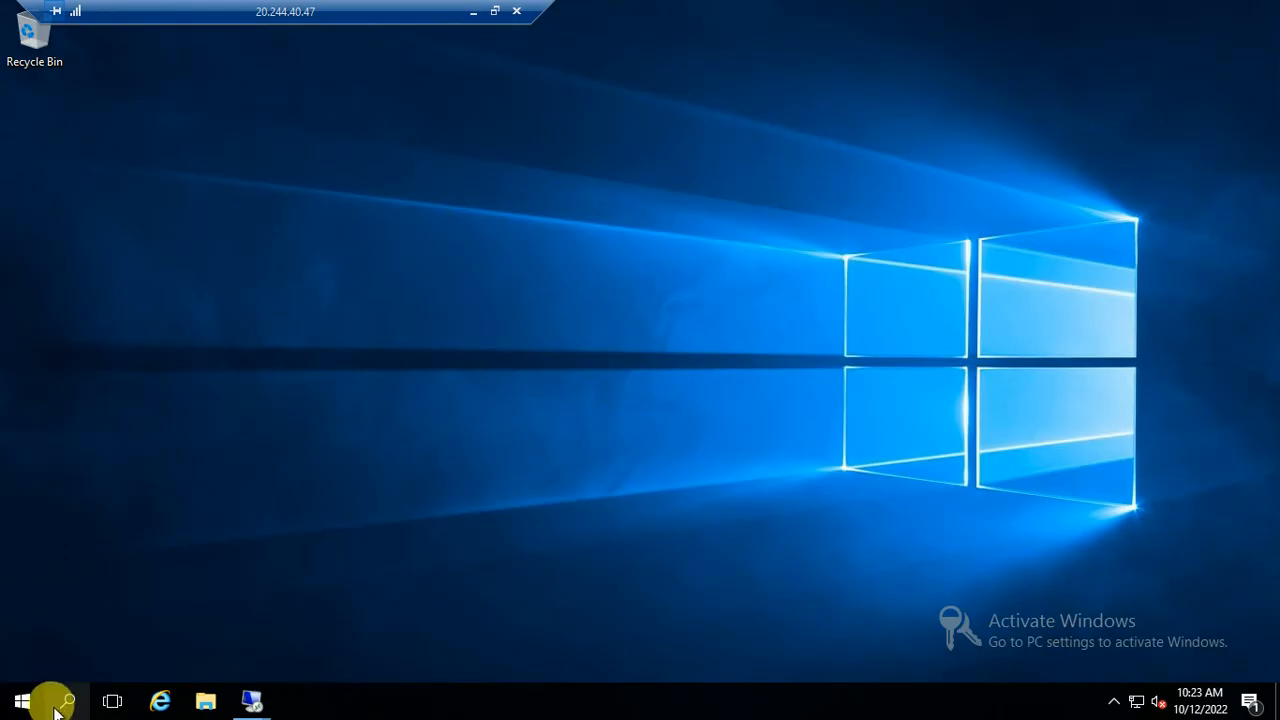
pyautogui.click(23, 700)
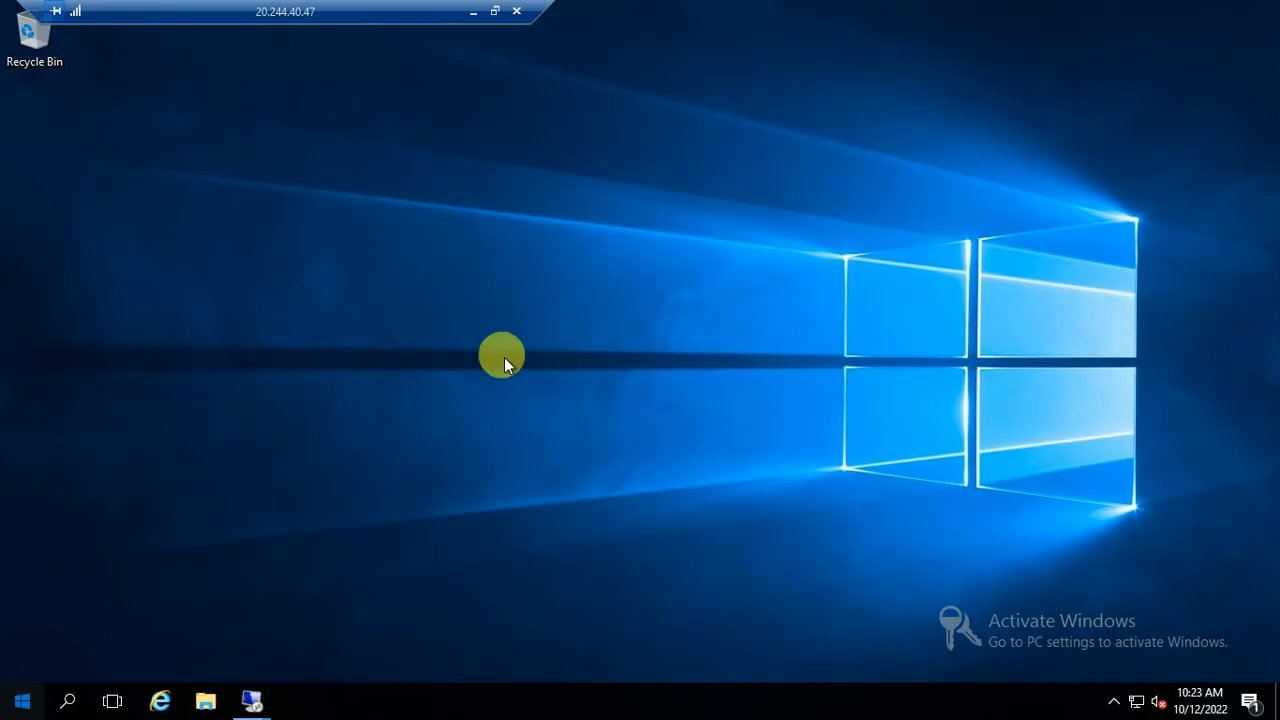
pyautogui.click(350, 392)
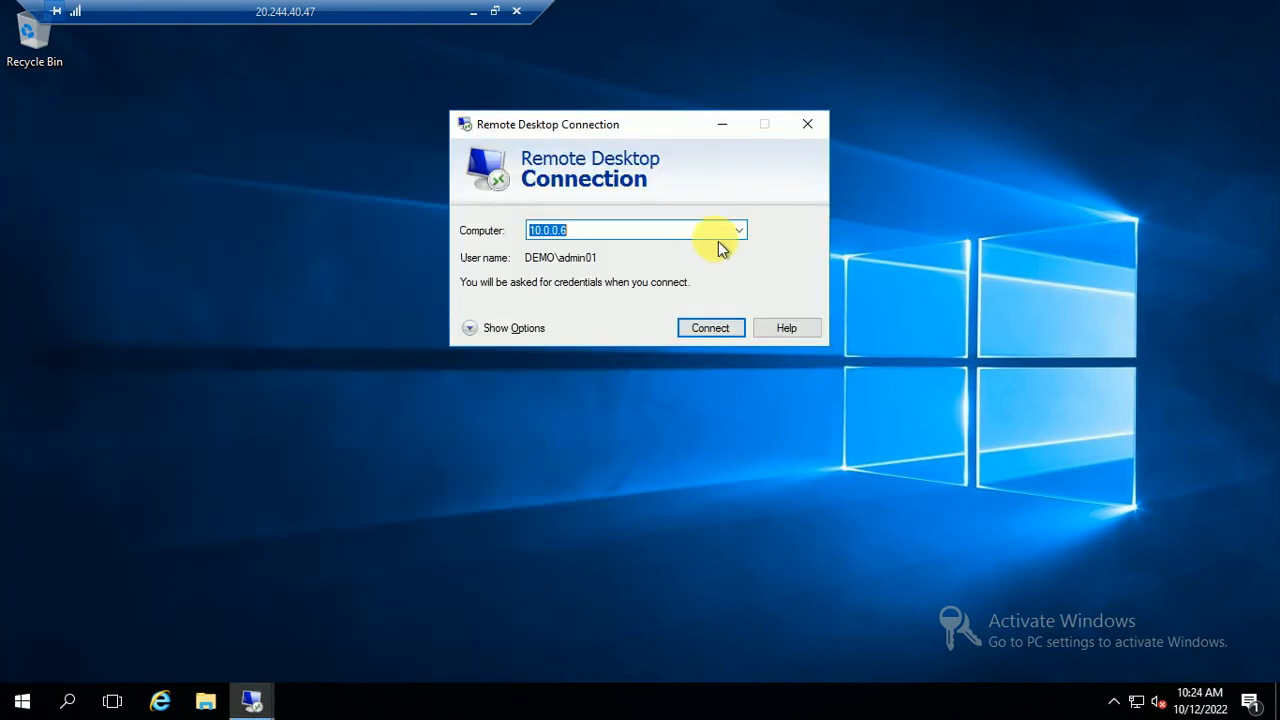
pyautogui.click(716, 333)
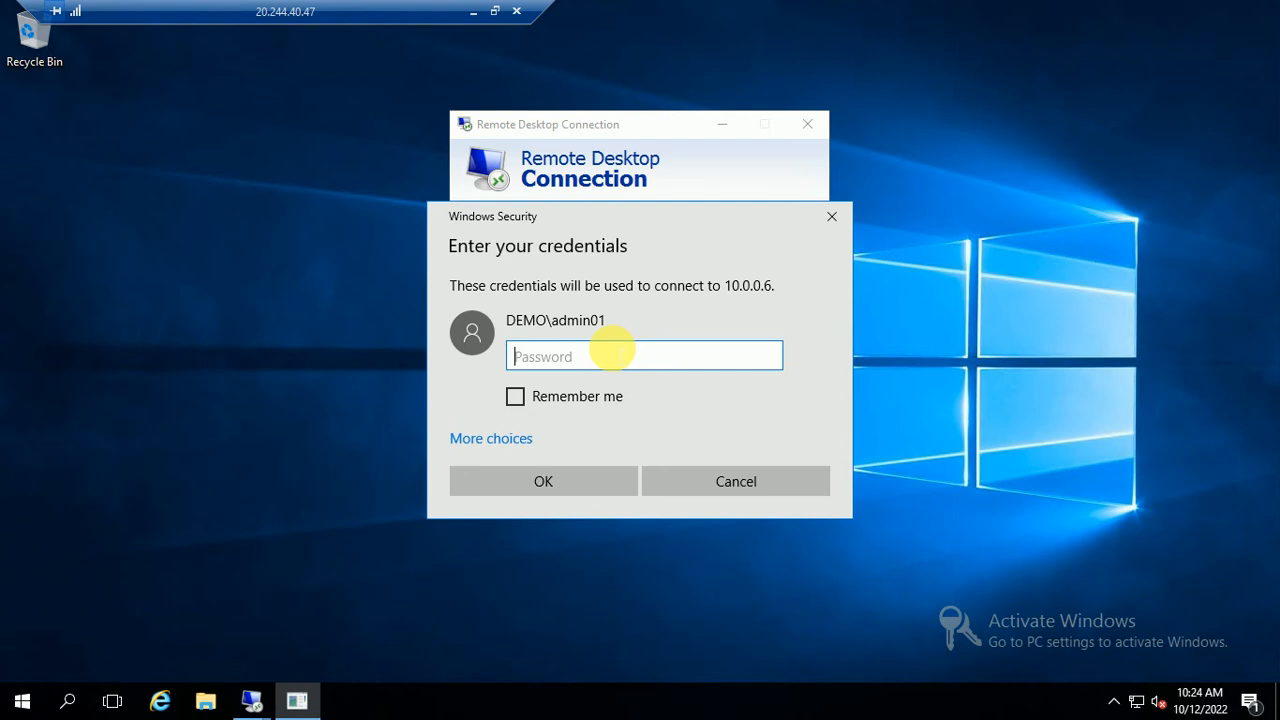
# Sign in with a different DEMO domain account's user name and password
pyautogui.click(488, 438)
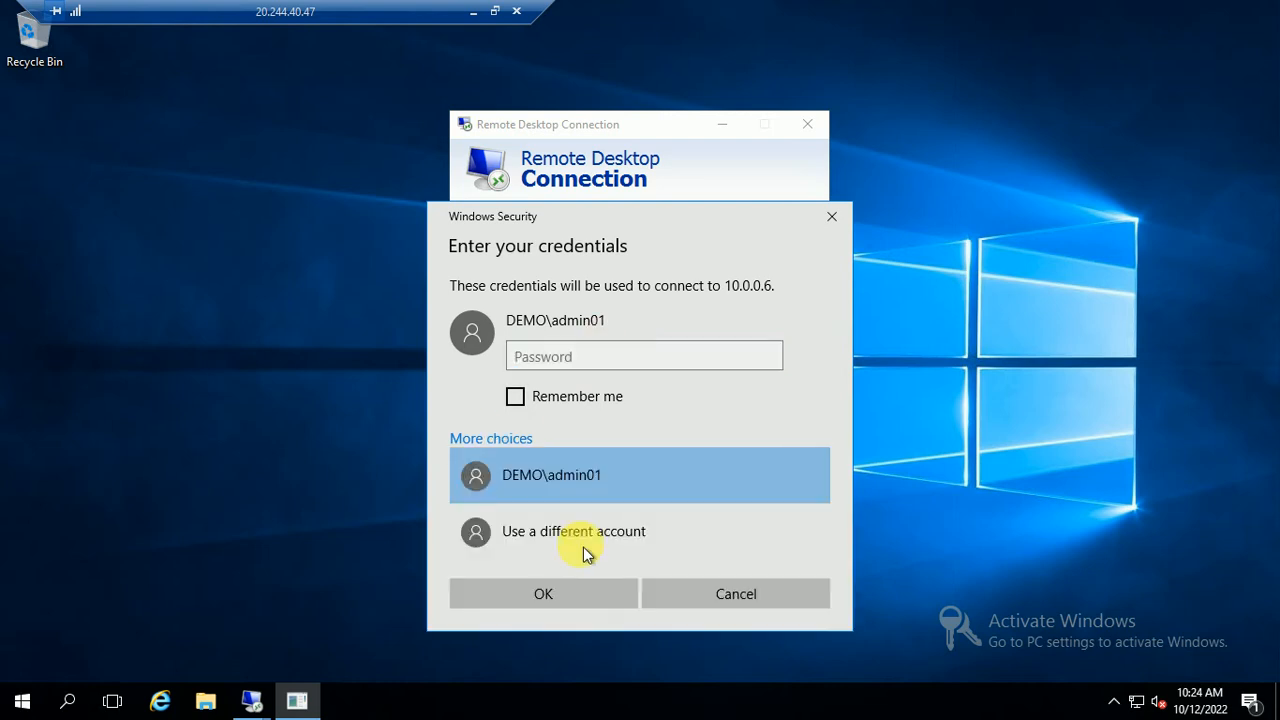
pyautogui.click(556, 537)
pyautogui.write('ad')
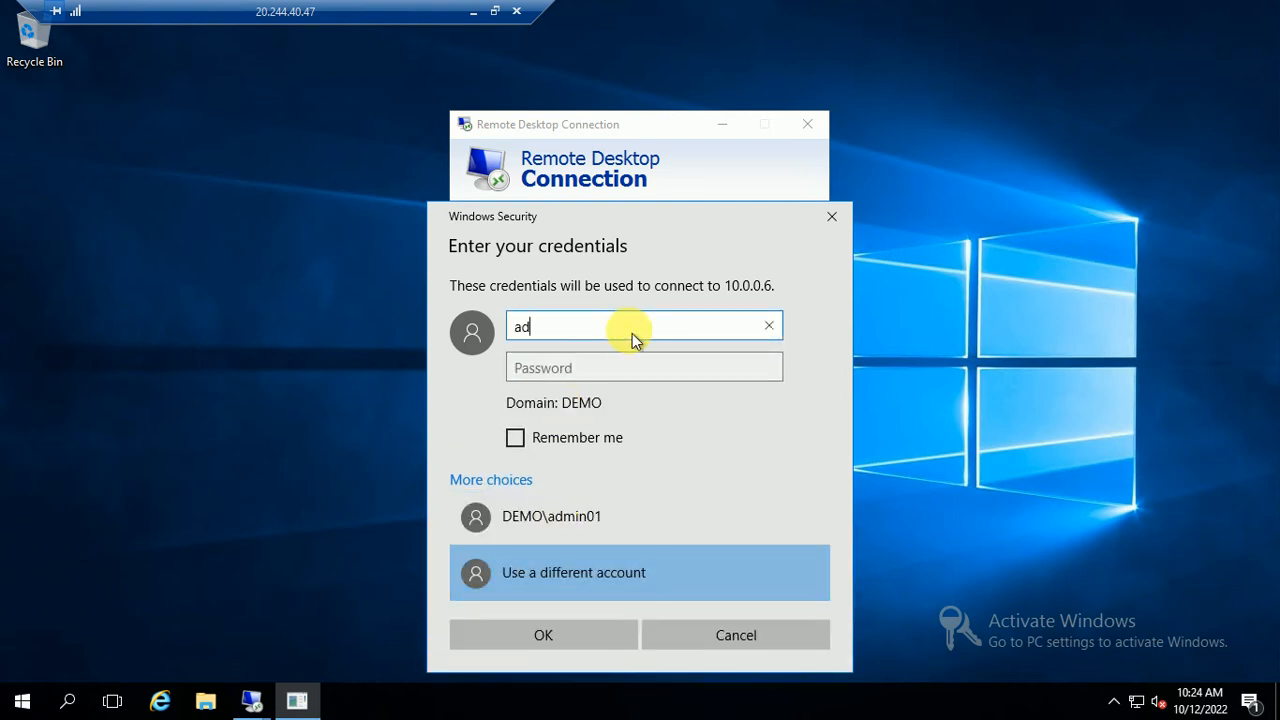
pyautogui.write('min')
pyautogui.press('Tab')
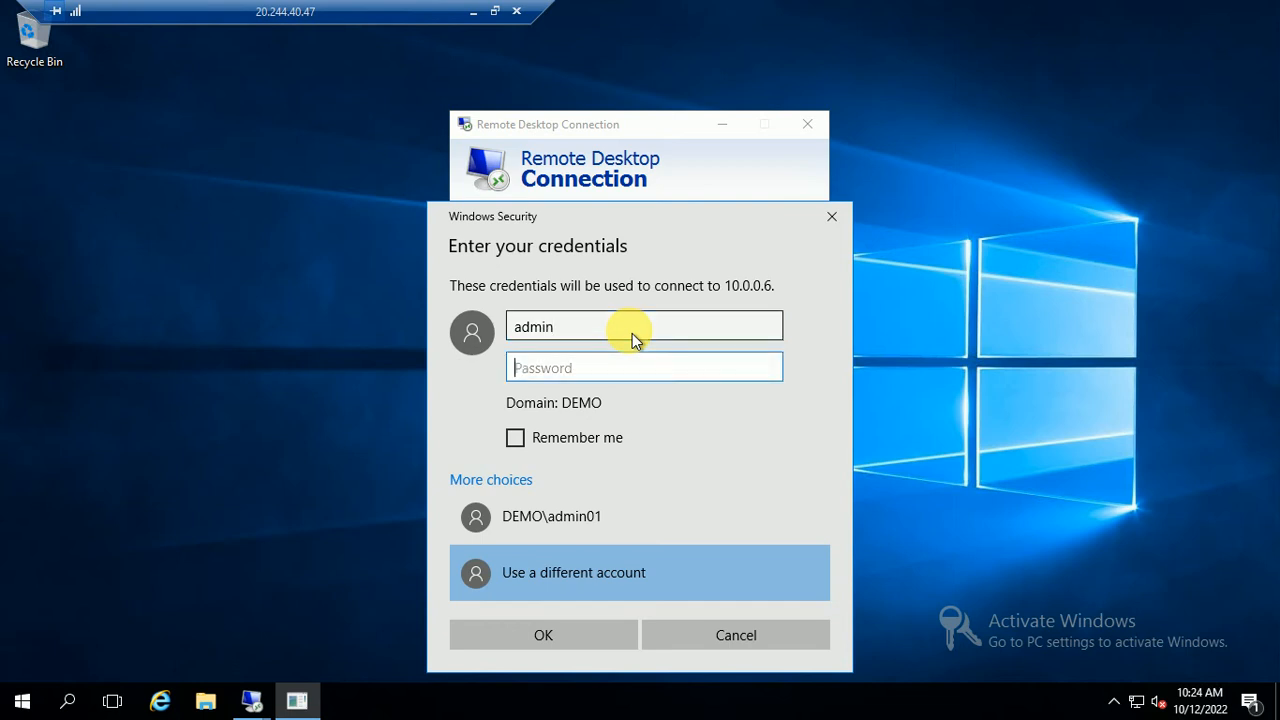
pyautogui.write('*********')
pyautogui.press('Return')
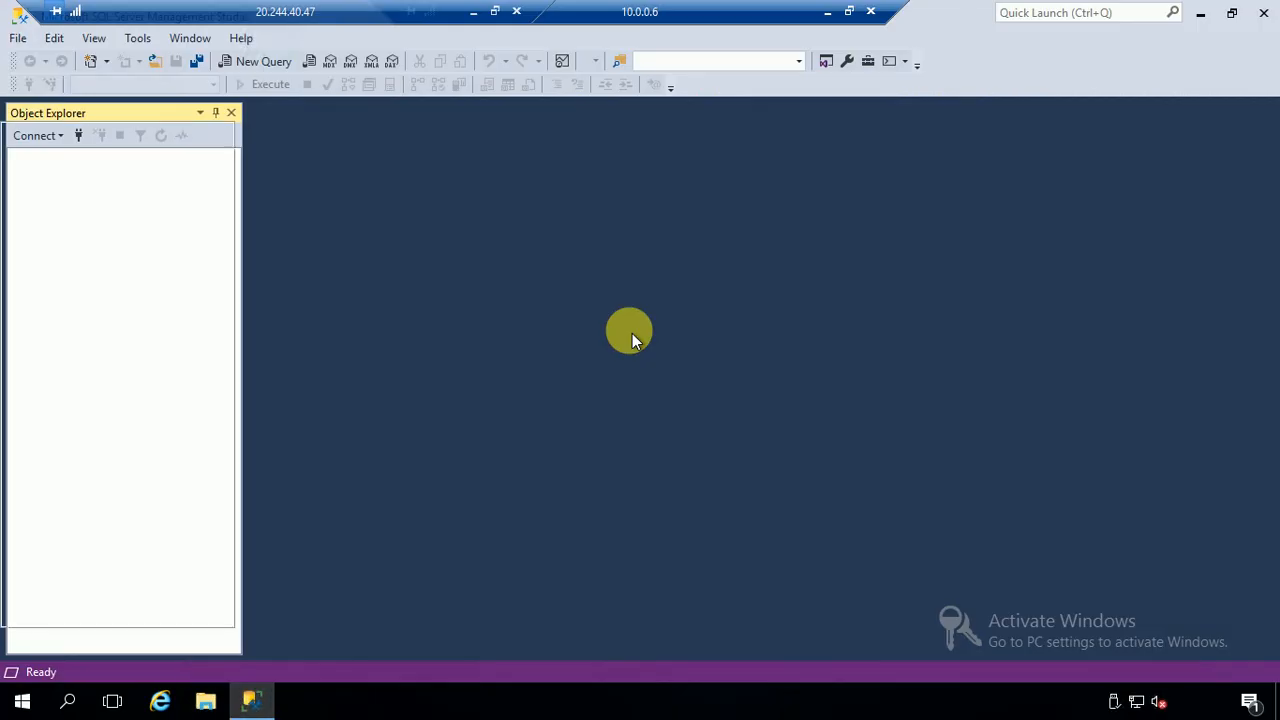
# Run SQL Server 2016 Configuration Manager as administrator from the Microsoft SQL Server 2016 Start group
pyautogui.press('super')
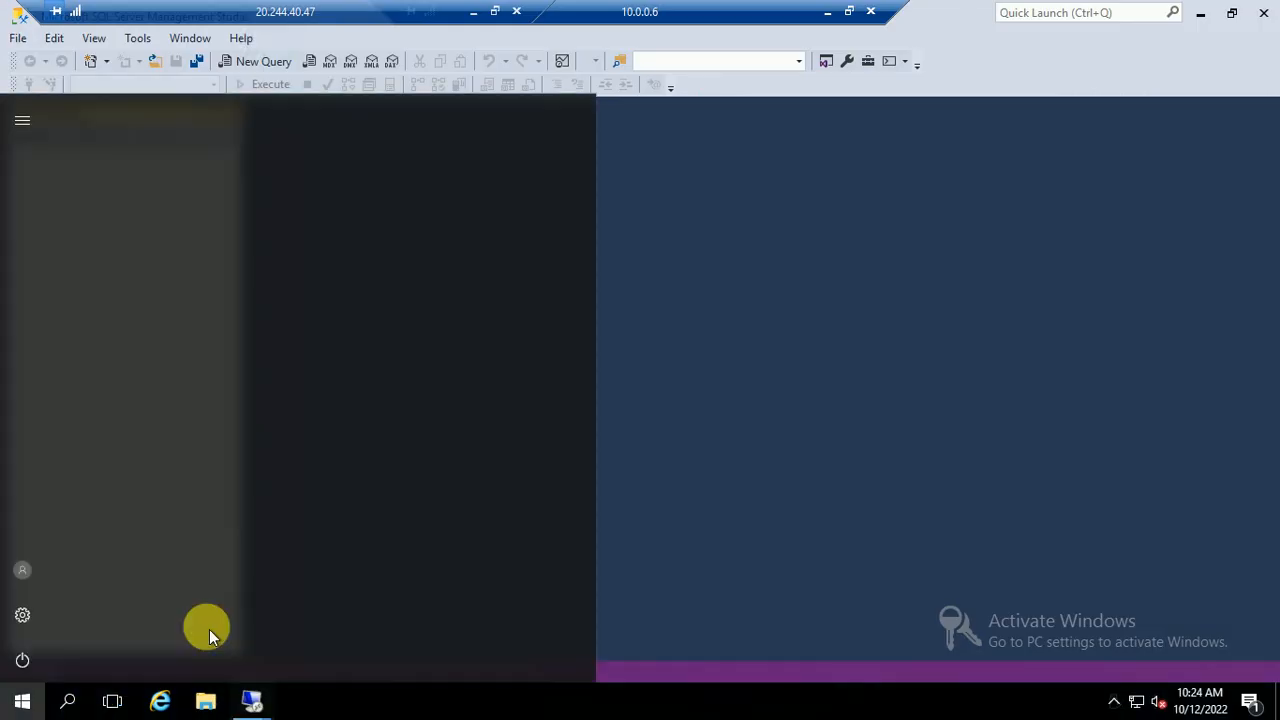
pyautogui.write('con')
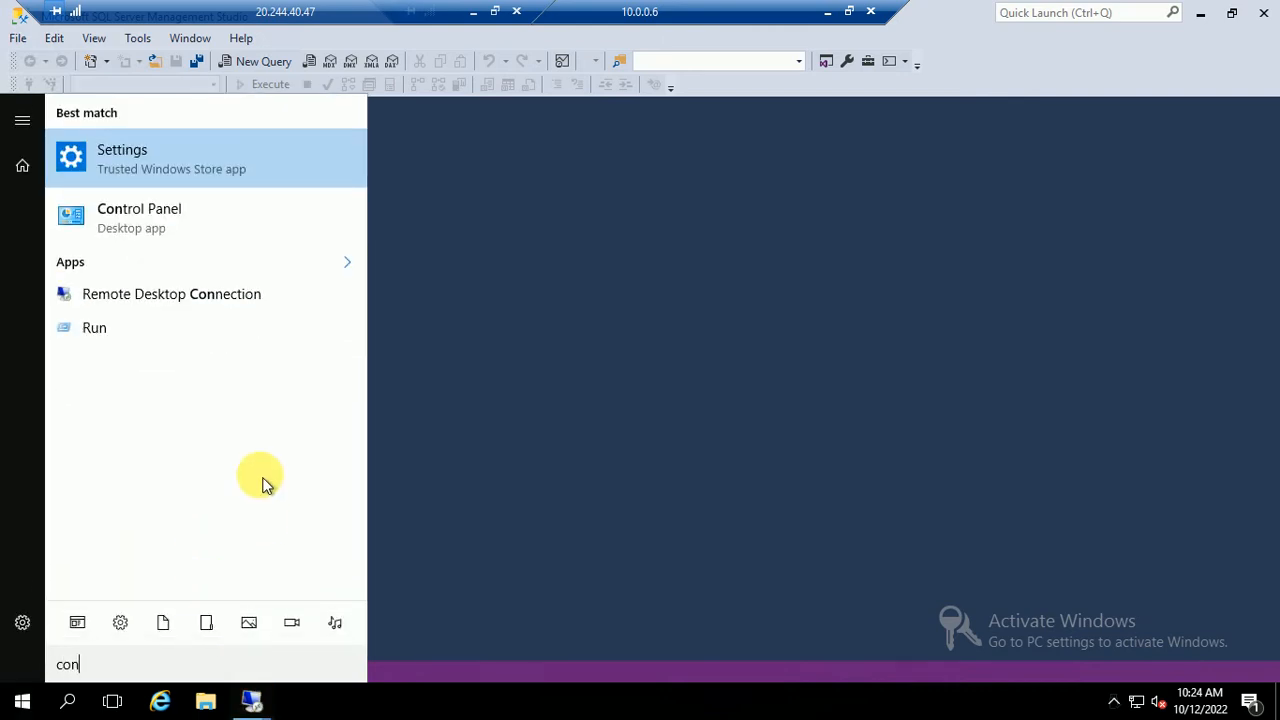
pyautogui.write('fi')
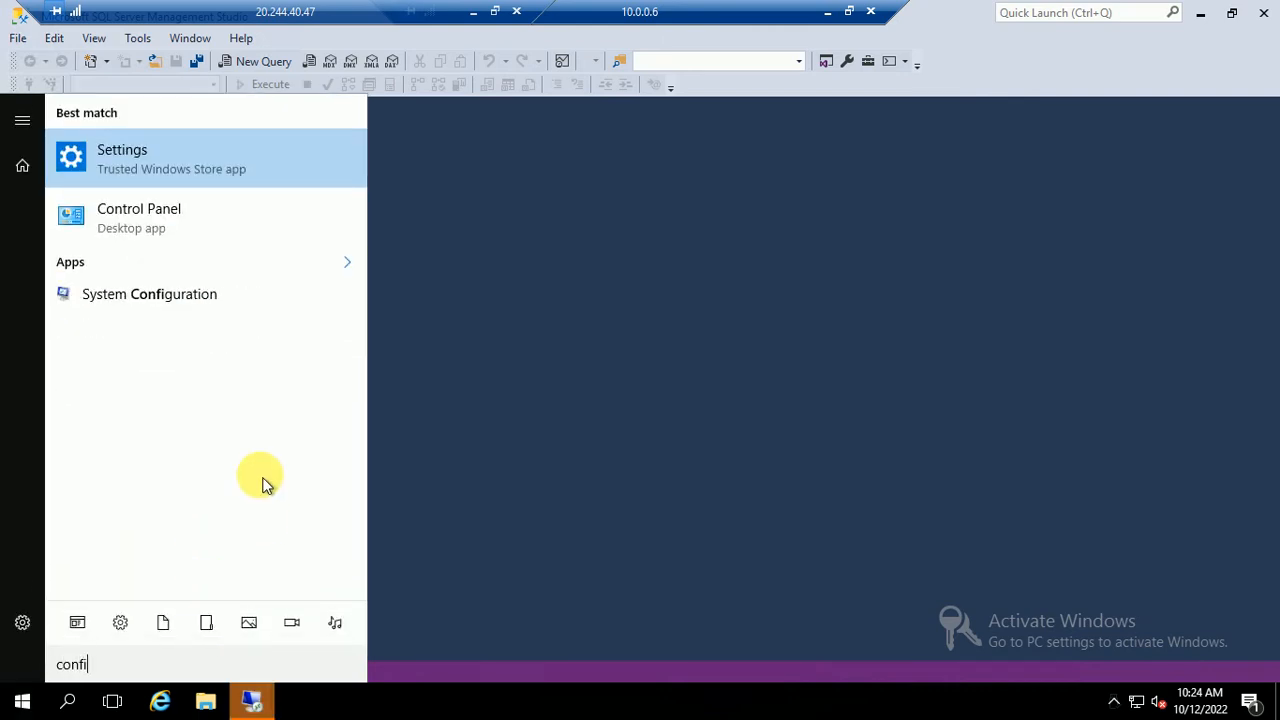
pyautogui.press('BackSpace')
pyautogui.press('BackSpace')
pyautogui.press('BackSpace')
pyautogui.press('BackSpace')
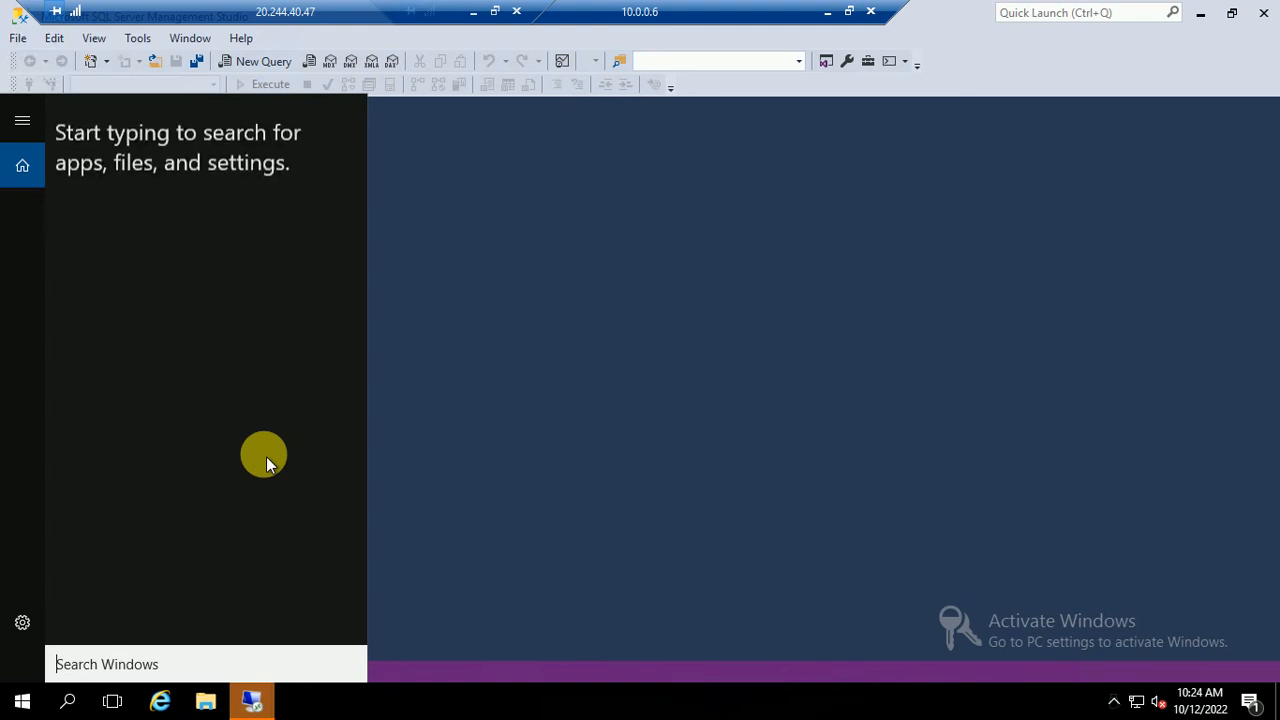
pyautogui.write('config')
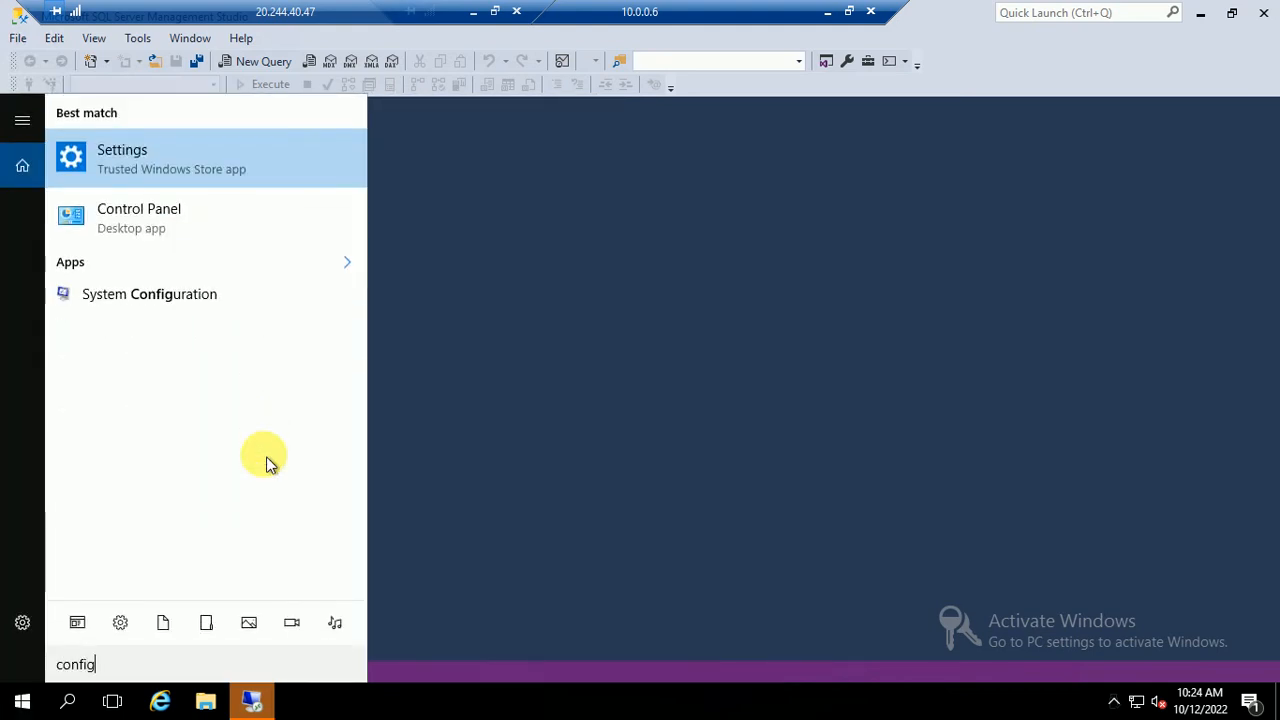
pyautogui.write('urati')
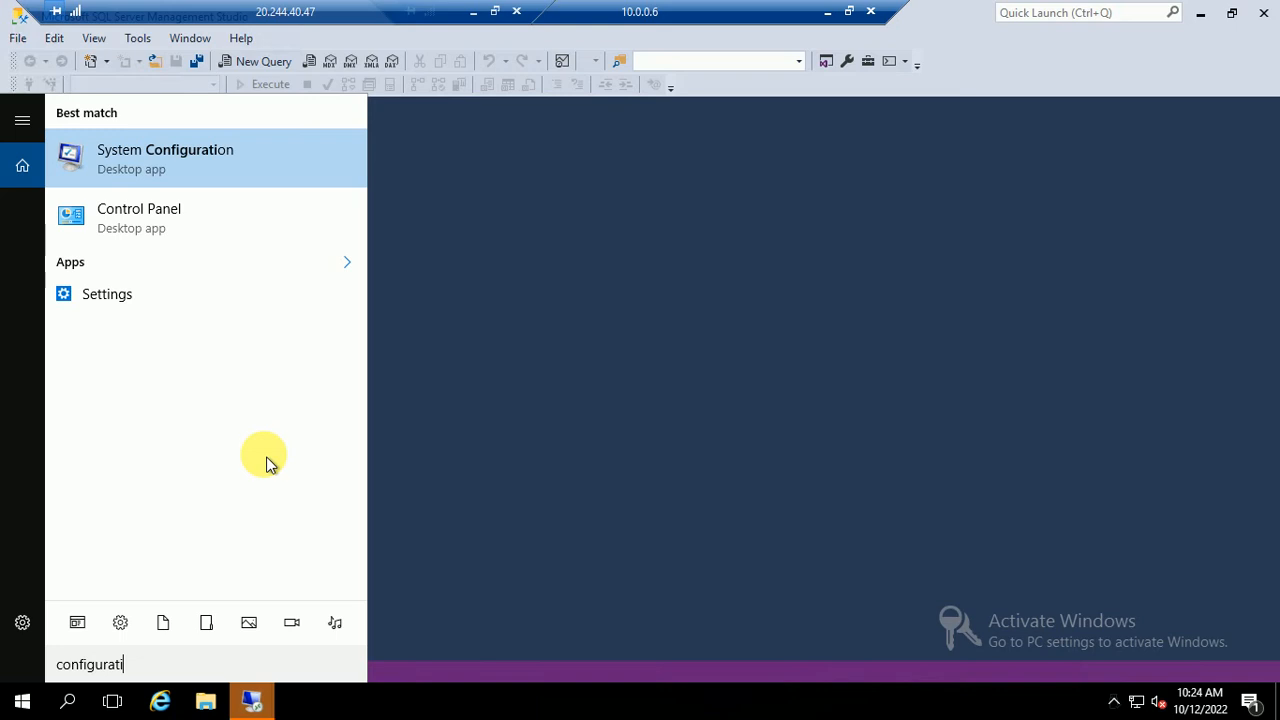
pyautogui.press('Escape')
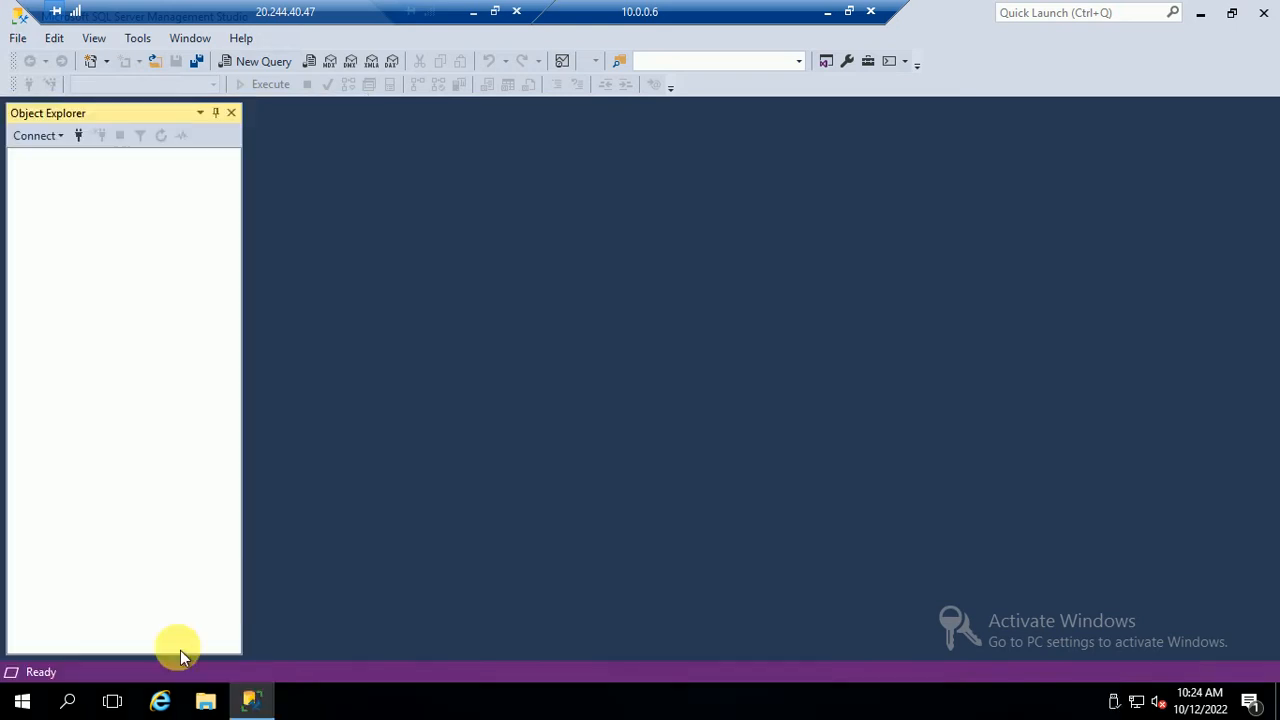
pyautogui.click(20, 700)
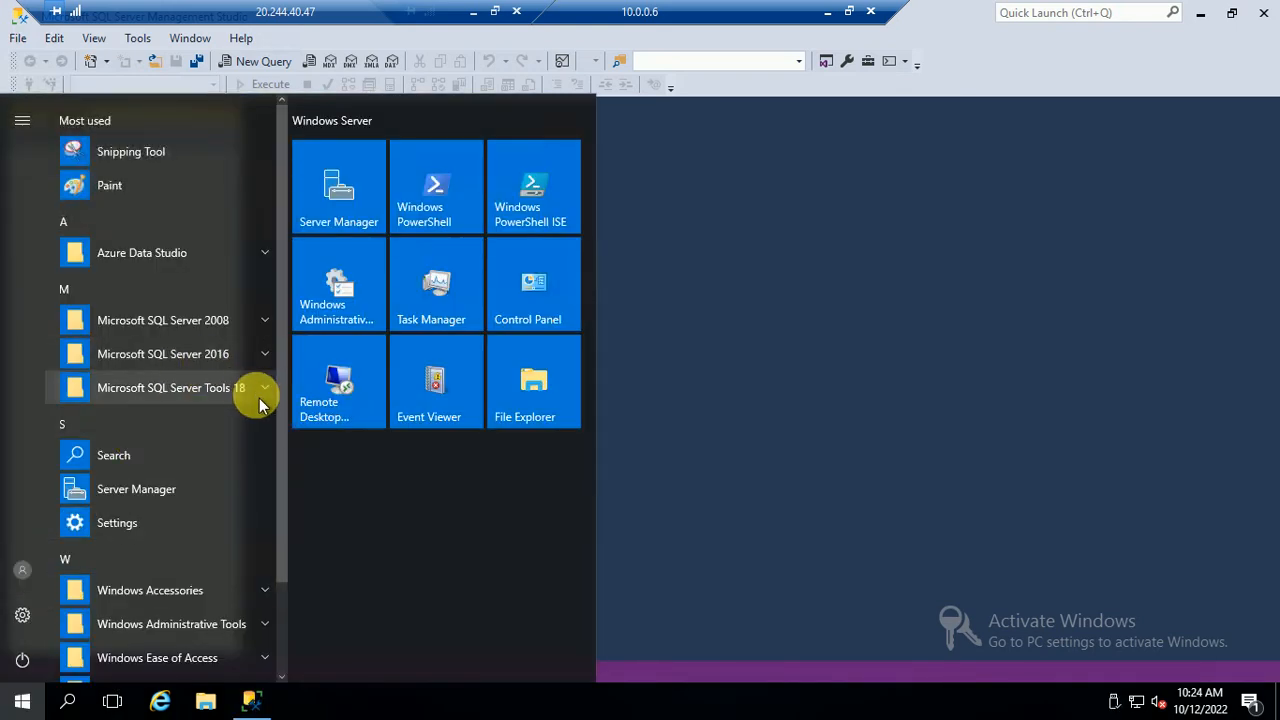
pyautogui.click(230, 357)
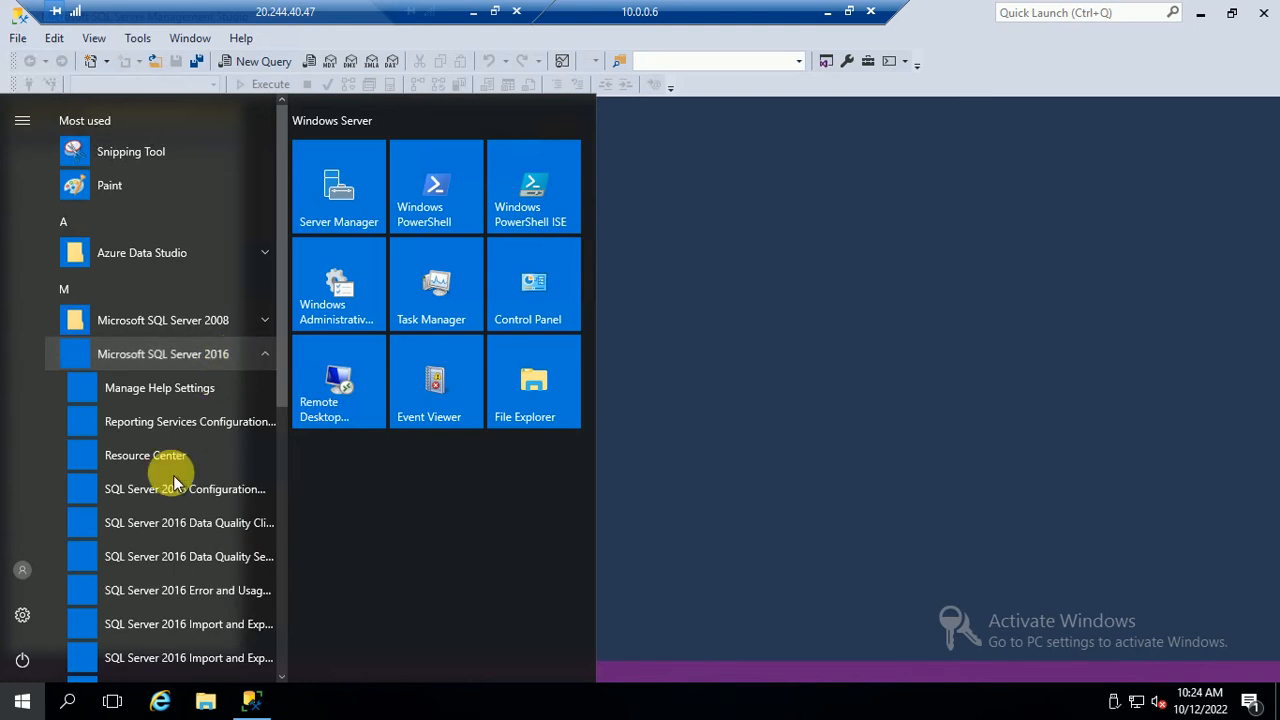
pyautogui.scroll(-4, 170, 570)
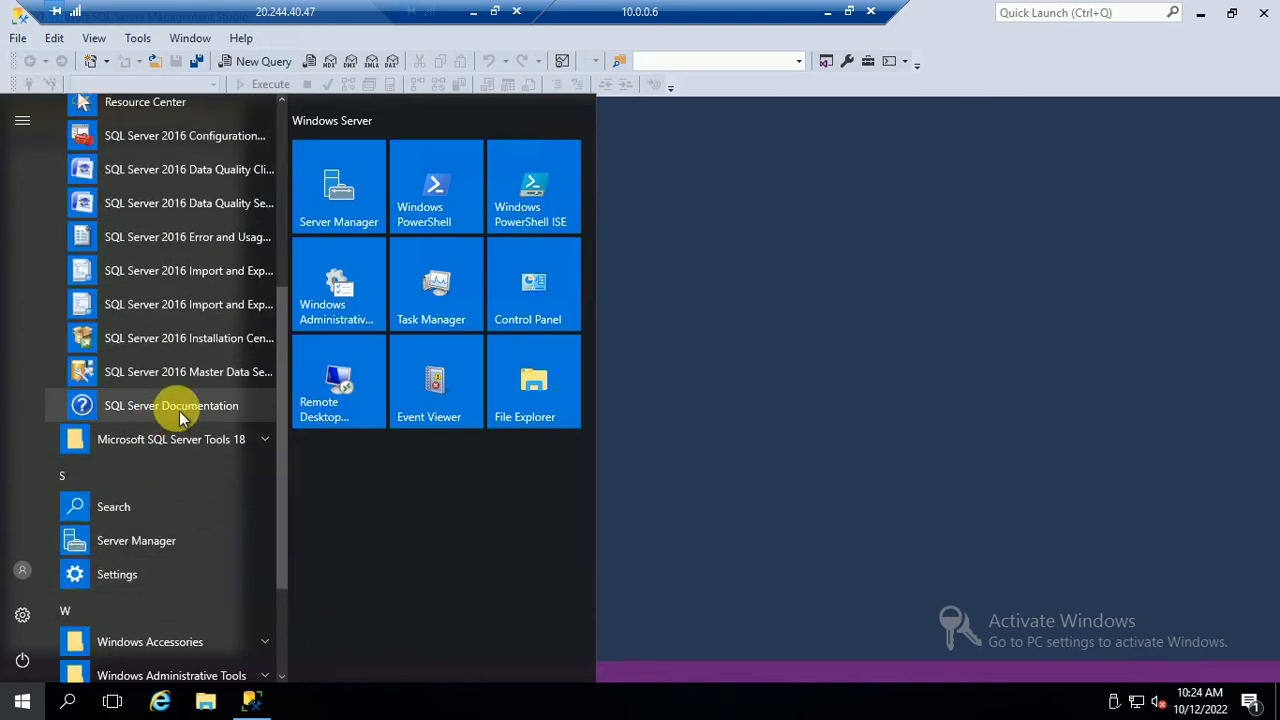
pyautogui.click(152, 137)
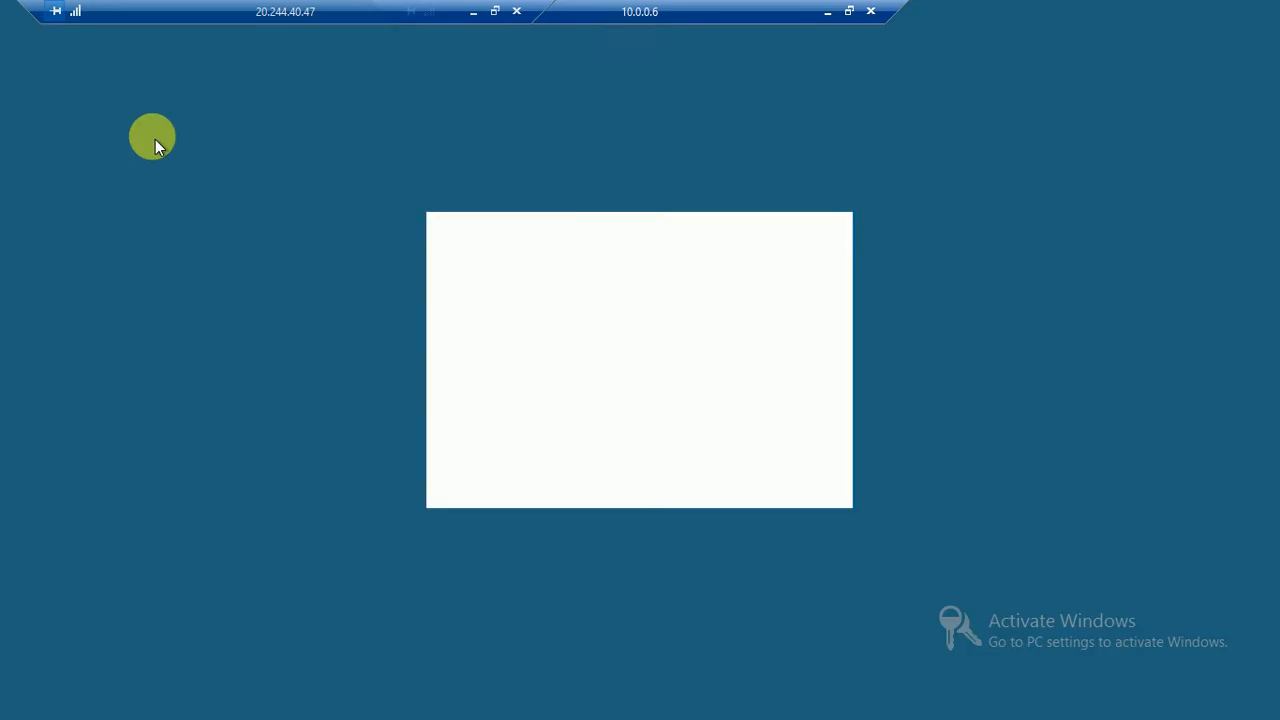
pyautogui.click(545, 465)
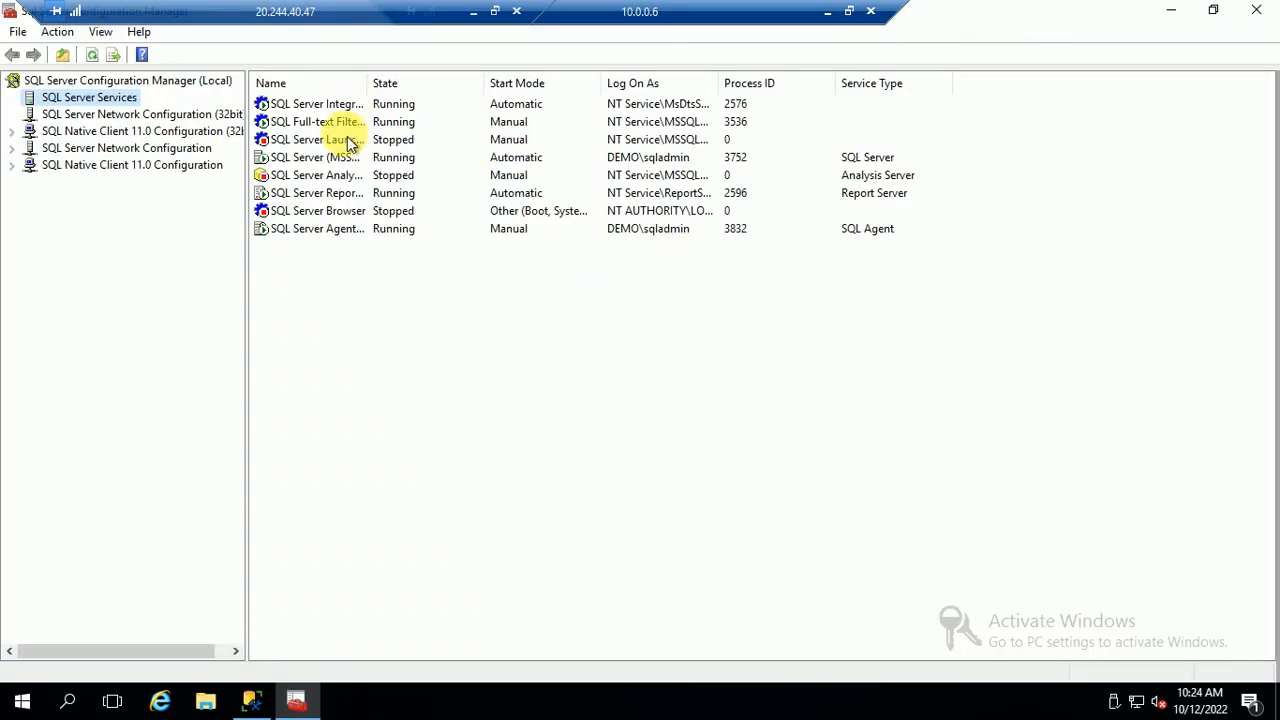
# On 10.0.0.6, tick Enable AlwaysOn Availability Groups for MSSQLSERVER, apply, and restart the service
pyautogui.click(330, 160)
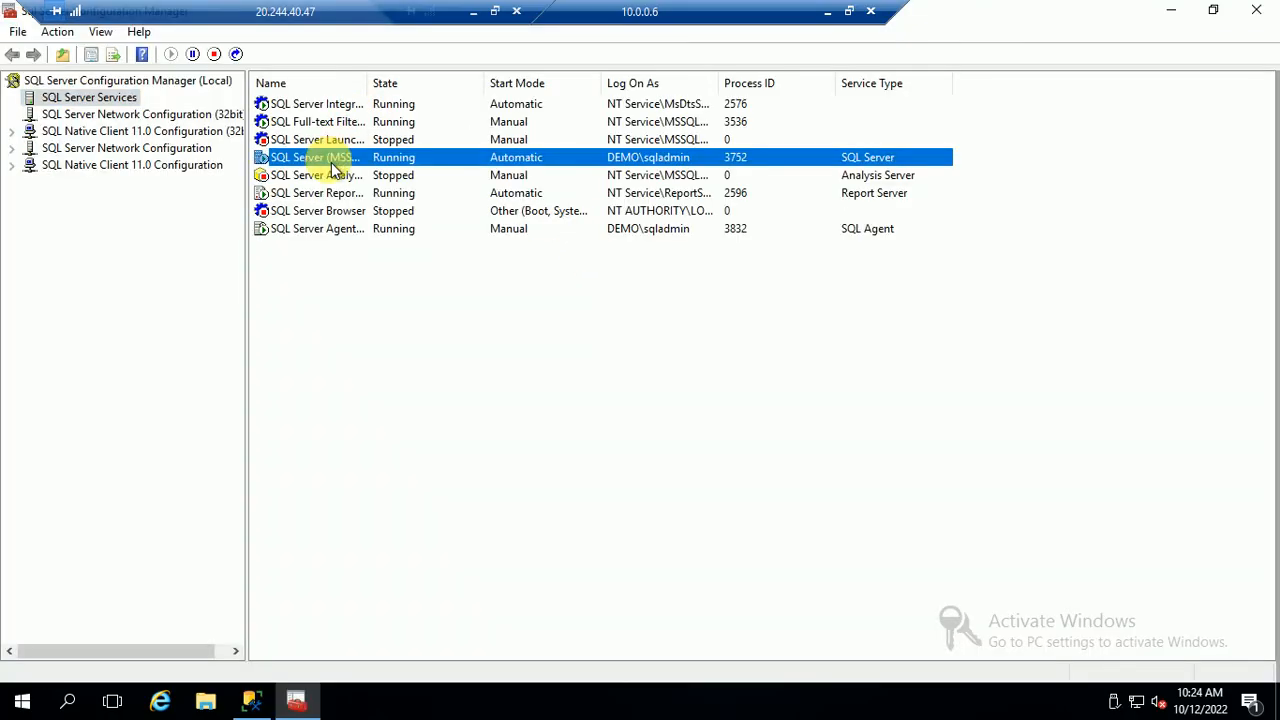
pyautogui.rightClick(331, 162)
pyautogui.click(390, 284)
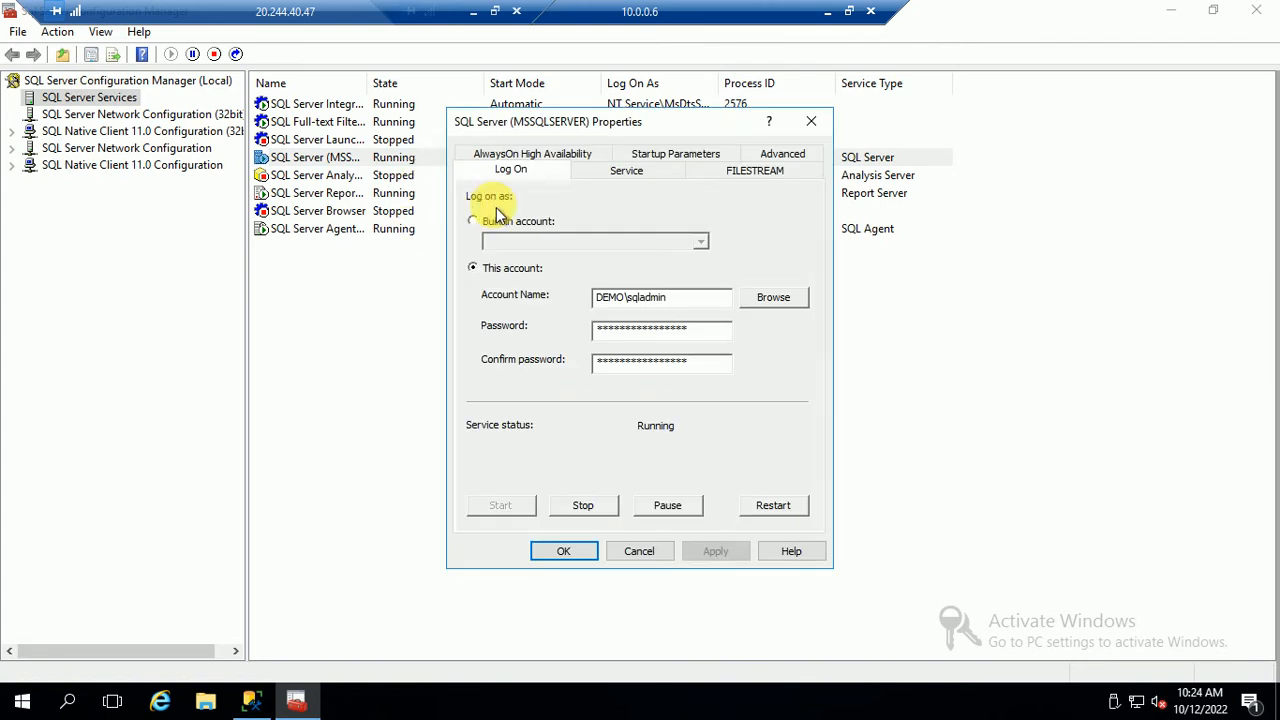
pyautogui.click(543, 156)
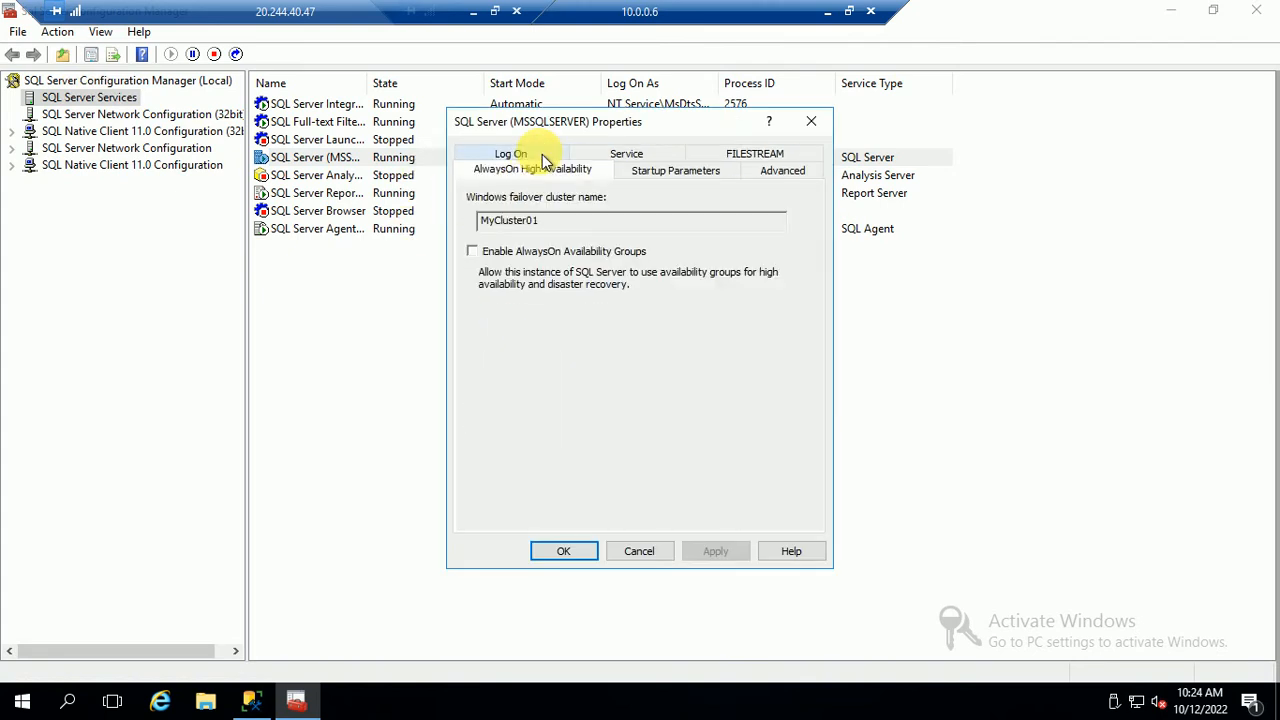
pyautogui.click(472, 252)
pyautogui.click(715, 551)
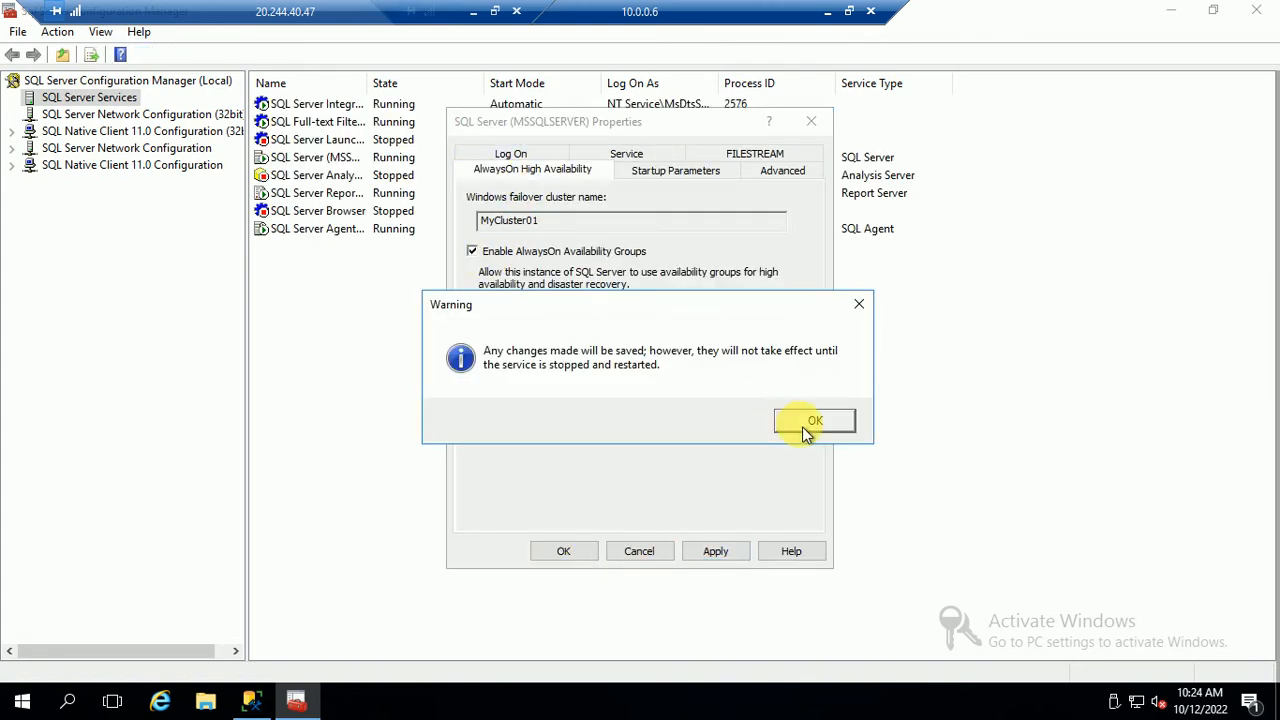
pyautogui.click(805, 421)
pyautogui.click(566, 551)
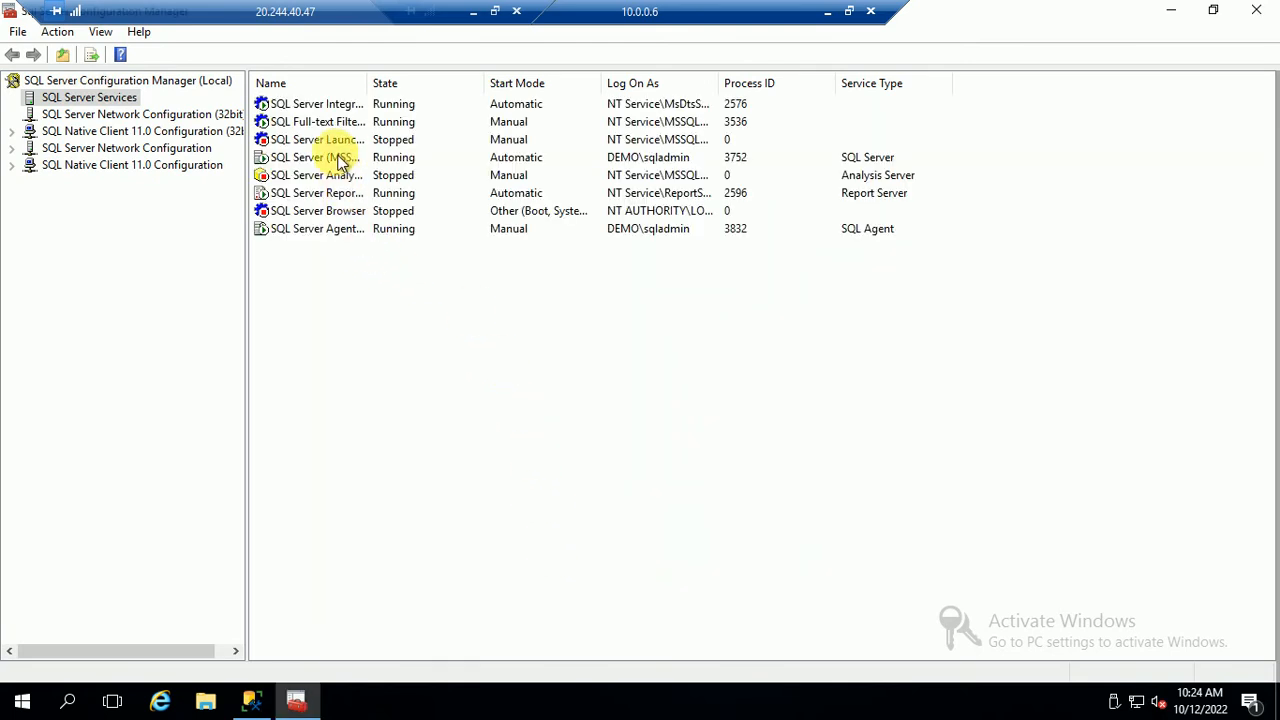
pyautogui.rightClick(337, 158)
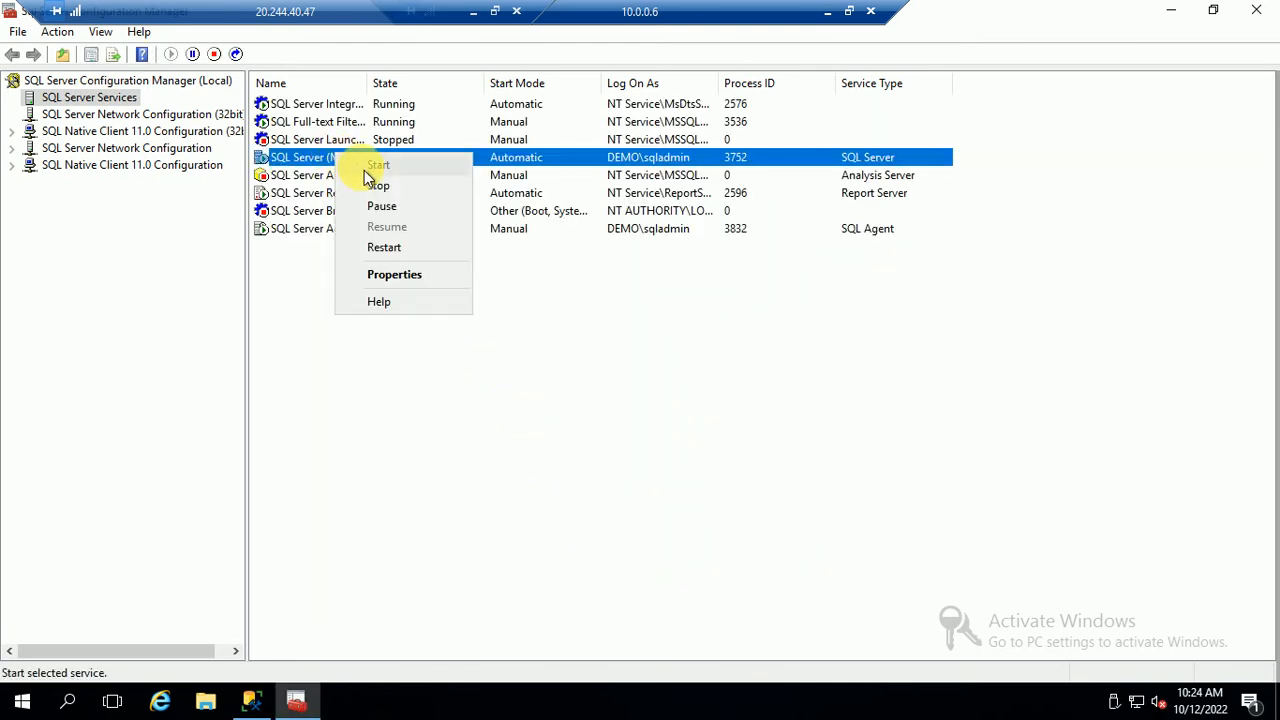
pyautogui.click(393, 245)
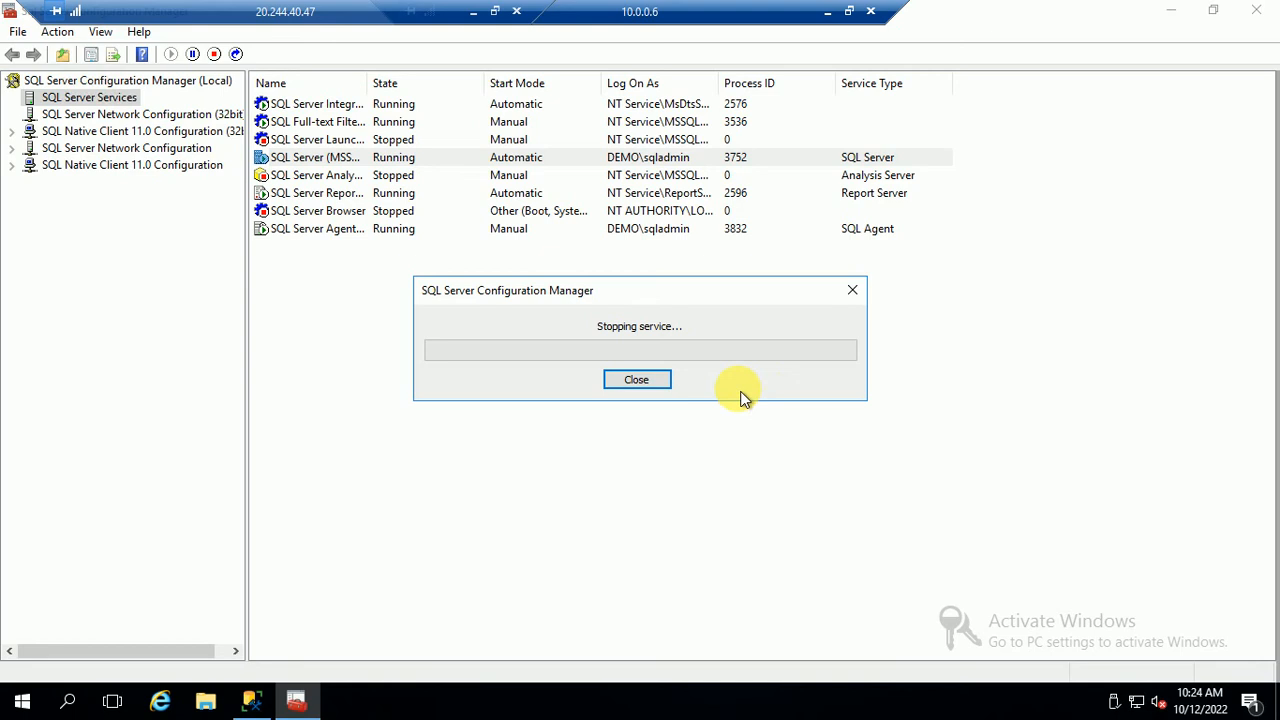
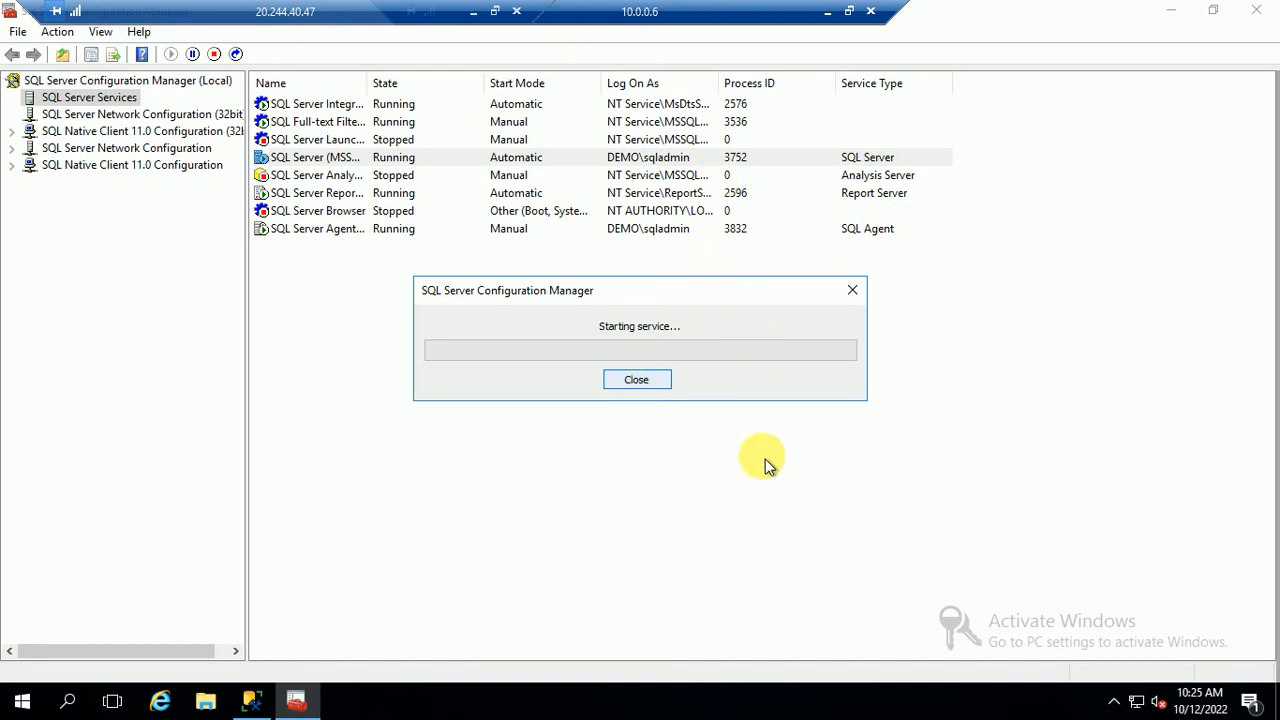
# On 10.0.0.5, refresh the services list to confirm SQL Server is Running, then close Configuration Manager
pyautogui.click(828, 14)
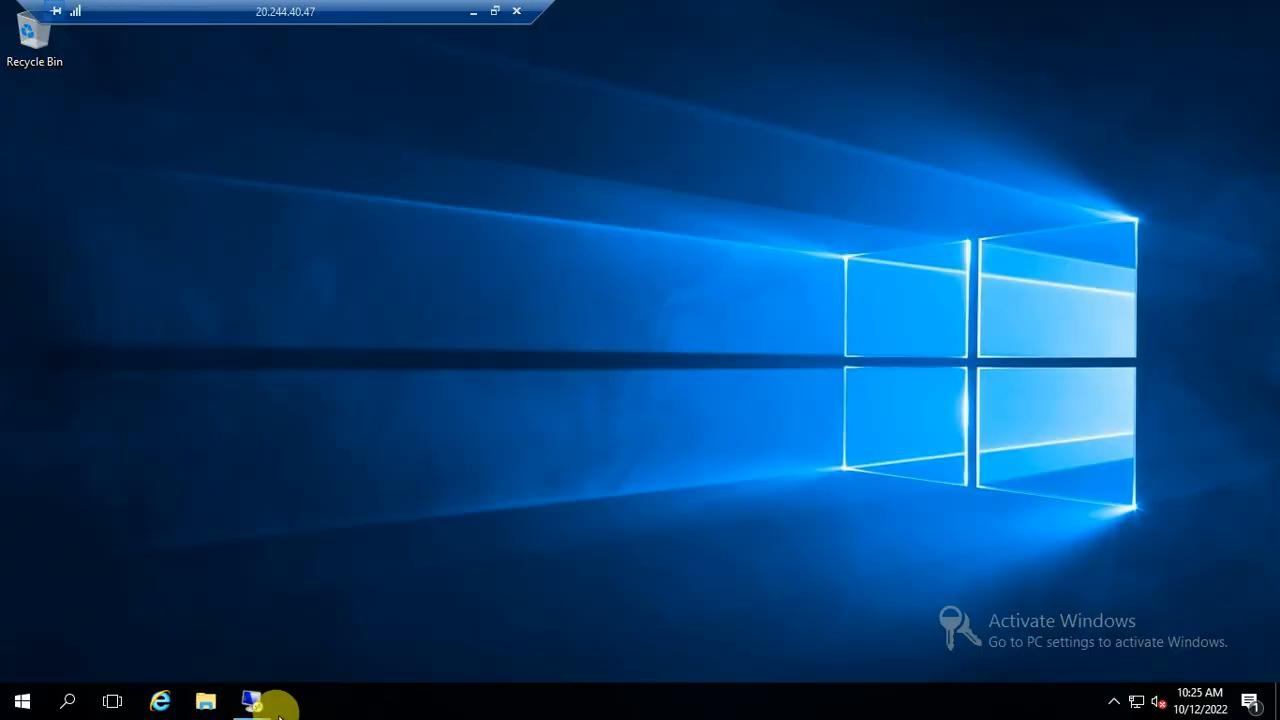
pyautogui.moveTo(274, 708)
pyautogui.click(105, 612)
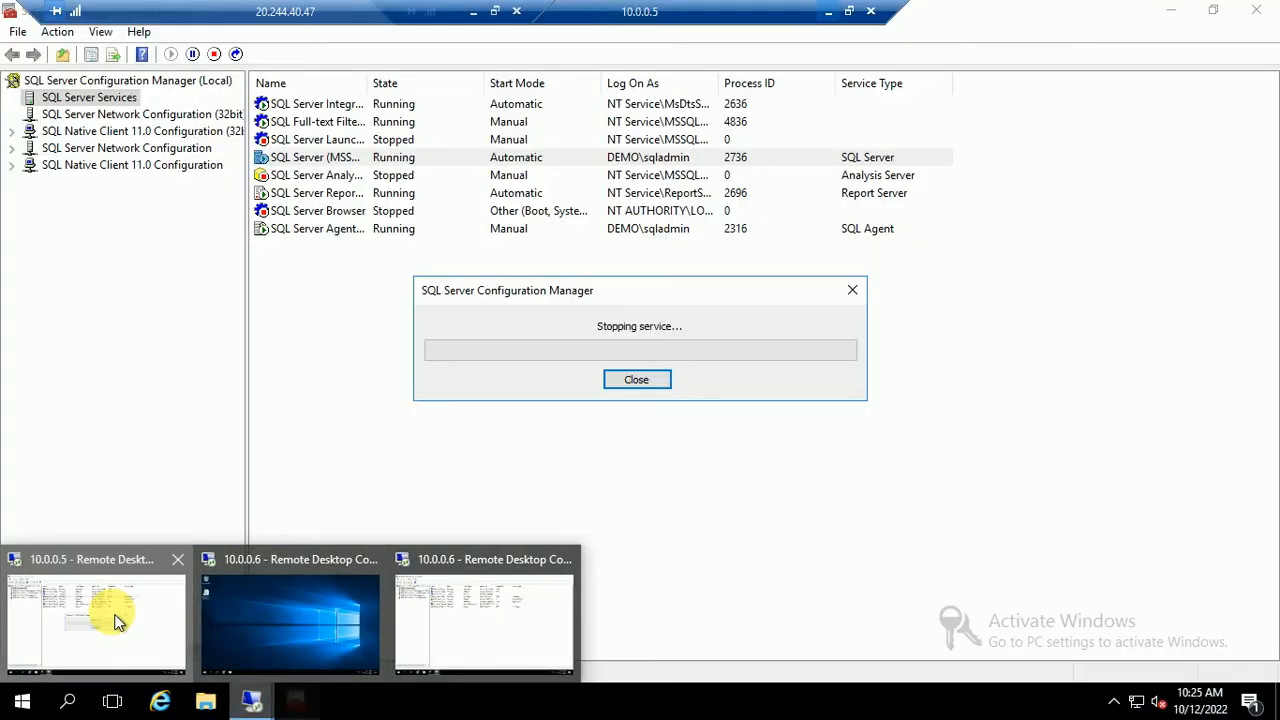
pyautogui.rightClick(437, 333)
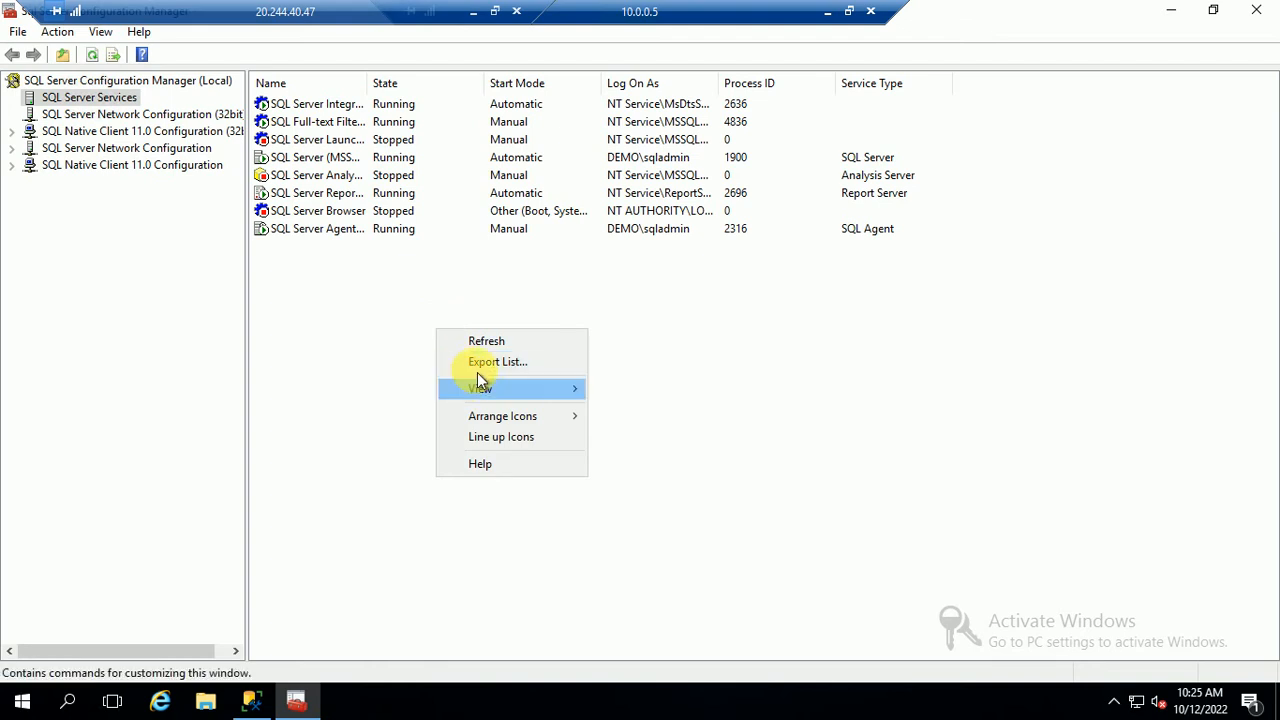
pyautogui.click(497, 344)
pyautogui.click(1256, 10)
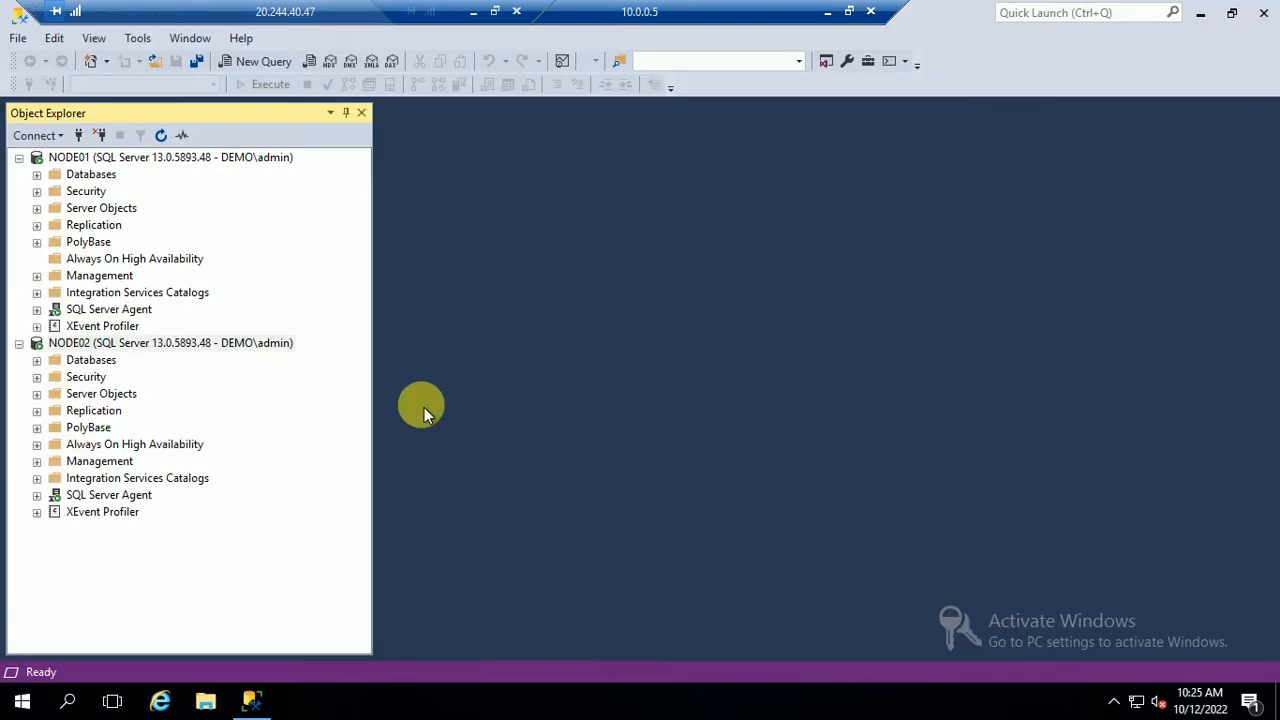
# Disconnect Object Explorer from both NODE01 and NODE02
pyautogui.rightClick(141, 162)
pyautogui.click(203, 195)
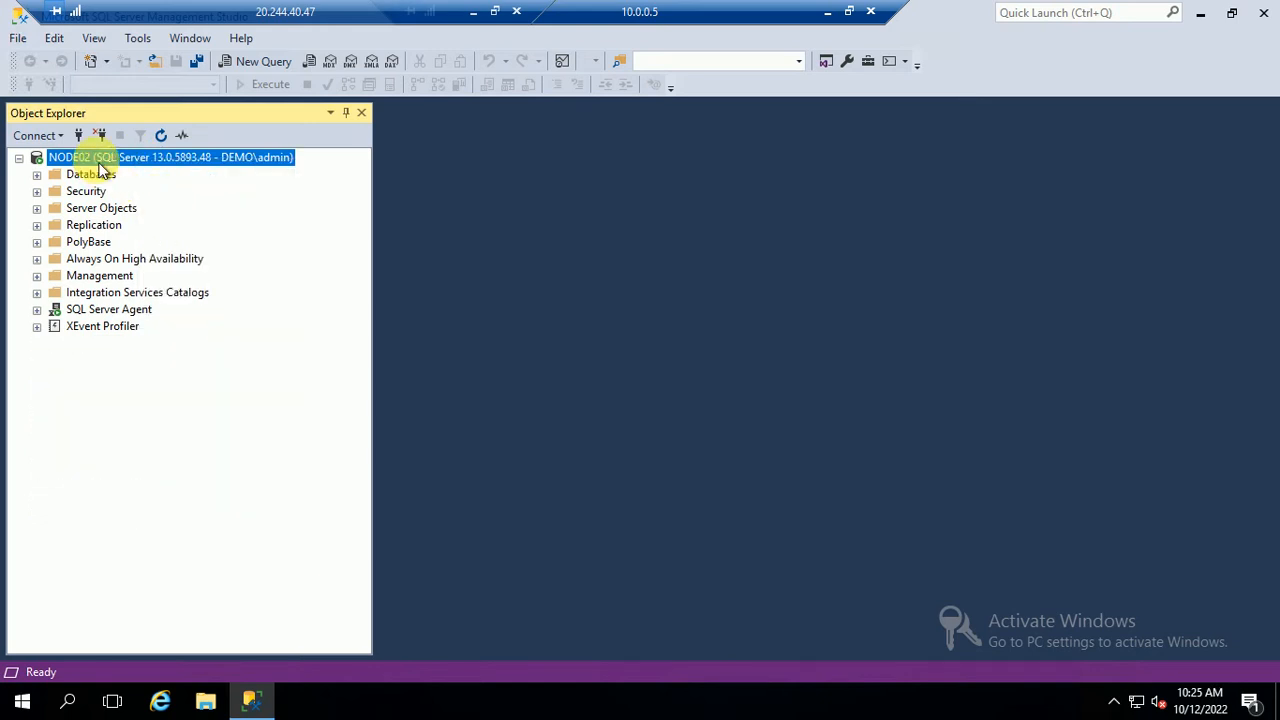
pyautogui.rightClick(98, 160)
pyautogui.click(158, 196)
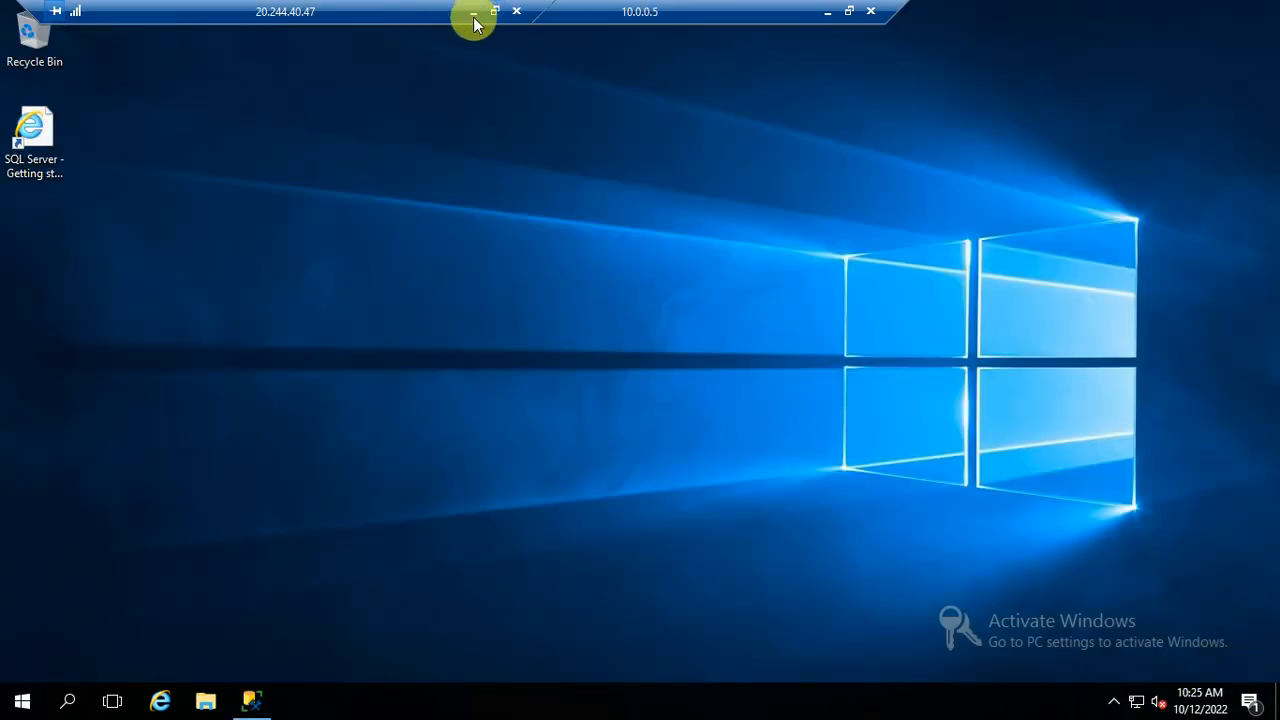
# Pause the local screen recorder from the tray, then return to Management Studio
pyautogui.click(474, 12)
pyautogui.click(1117, 701)
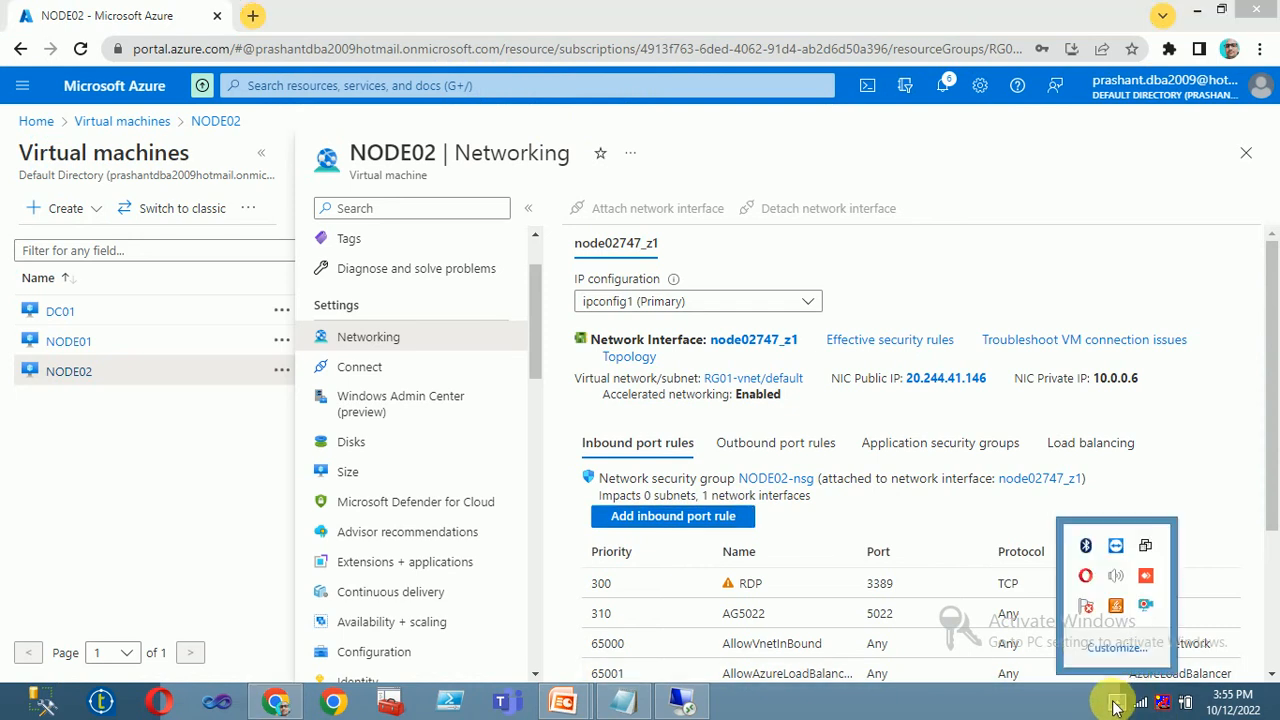
pyautogui.rightClick(1148, 607)
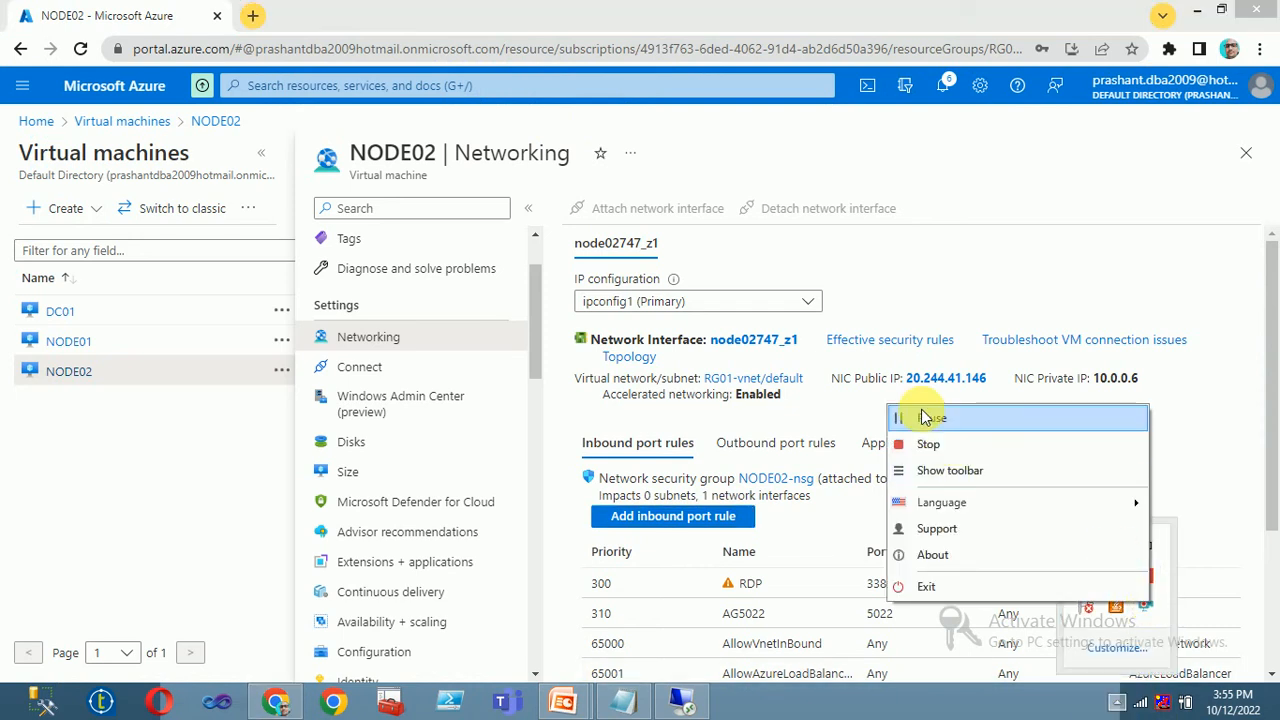
pyautogui.click(931, 418)
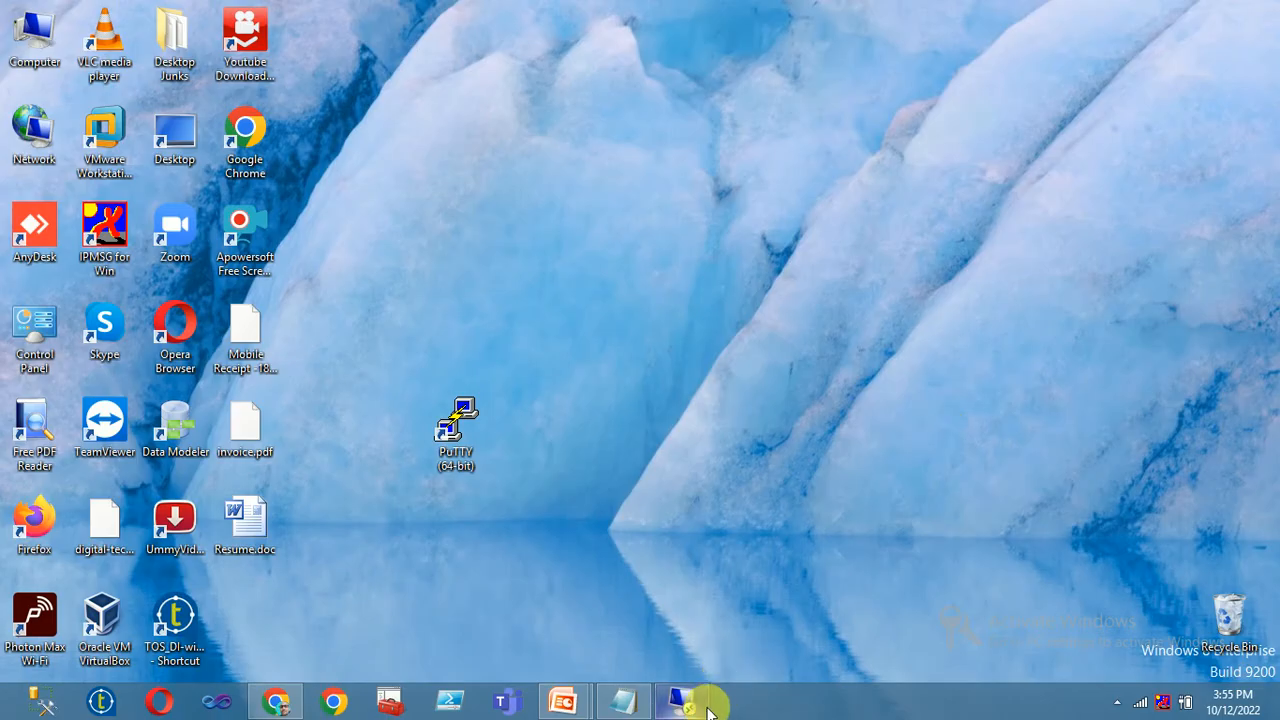
pyautogui.click(683, 700)
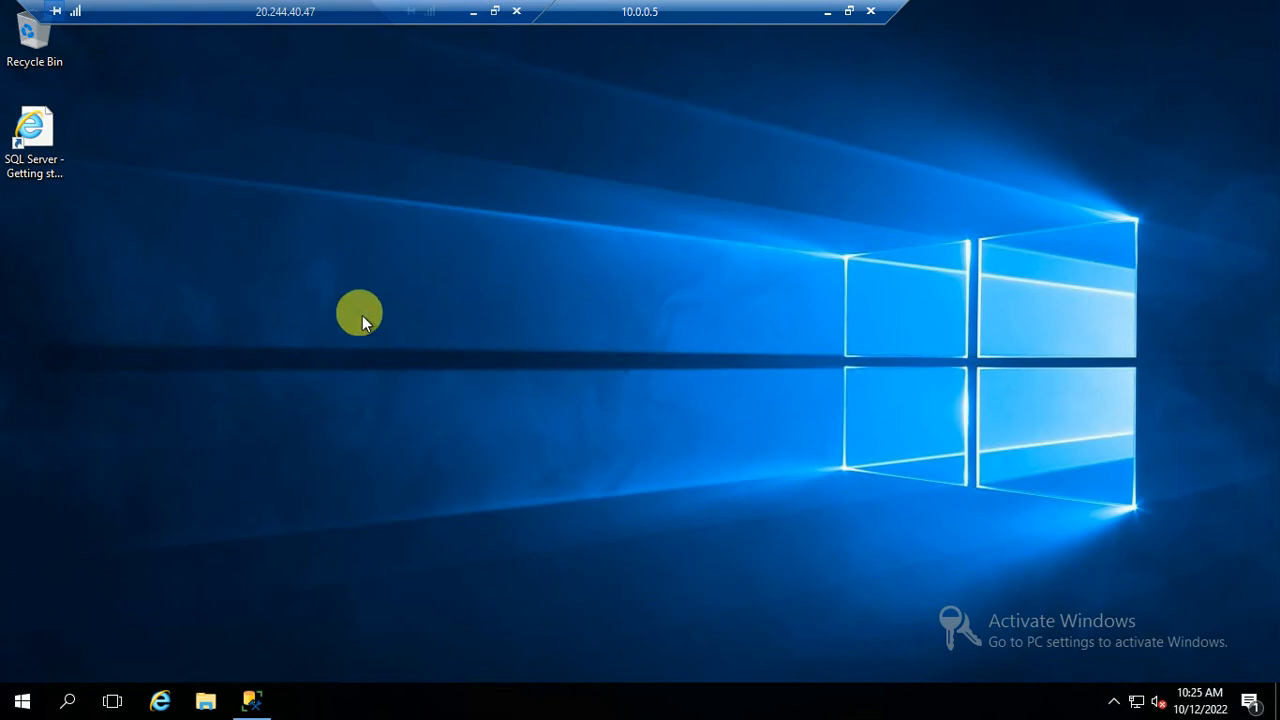
pyautogui.click(250, 697)
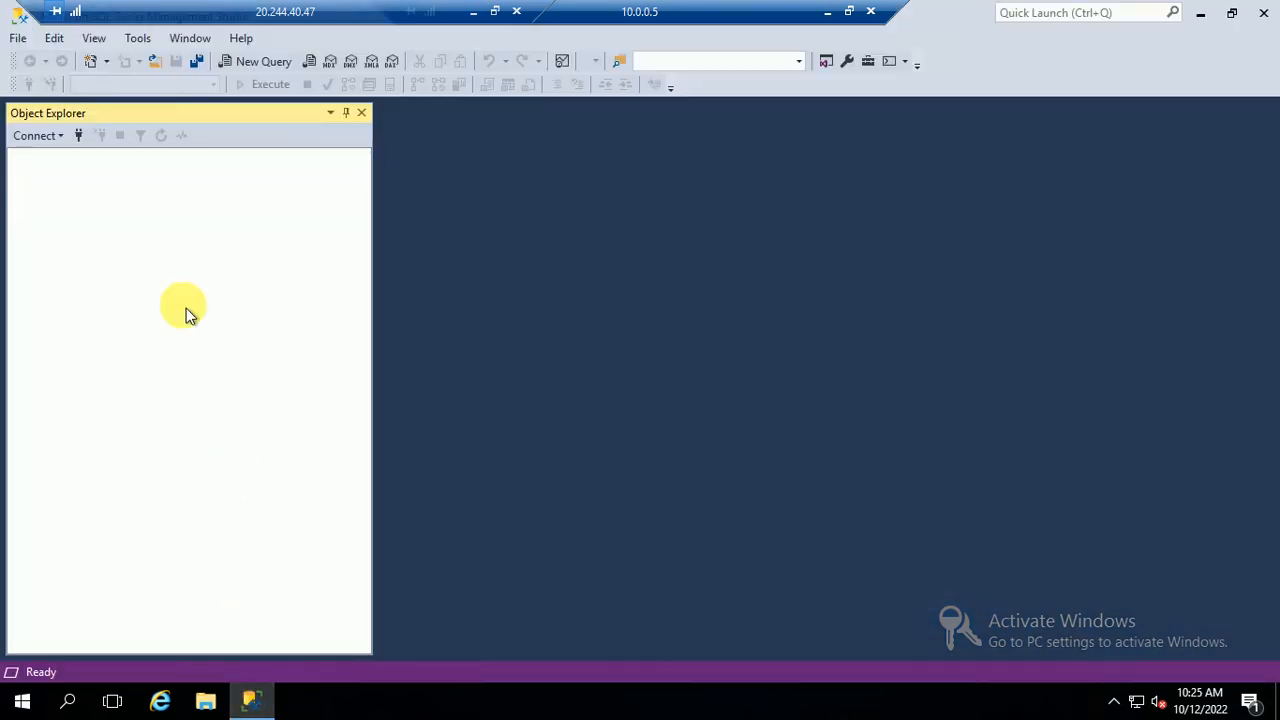
# Reconnect to the NODE01 and NODE02 database engines
pyautogui.click(30, 137)
pyautogui.click(51, 152)
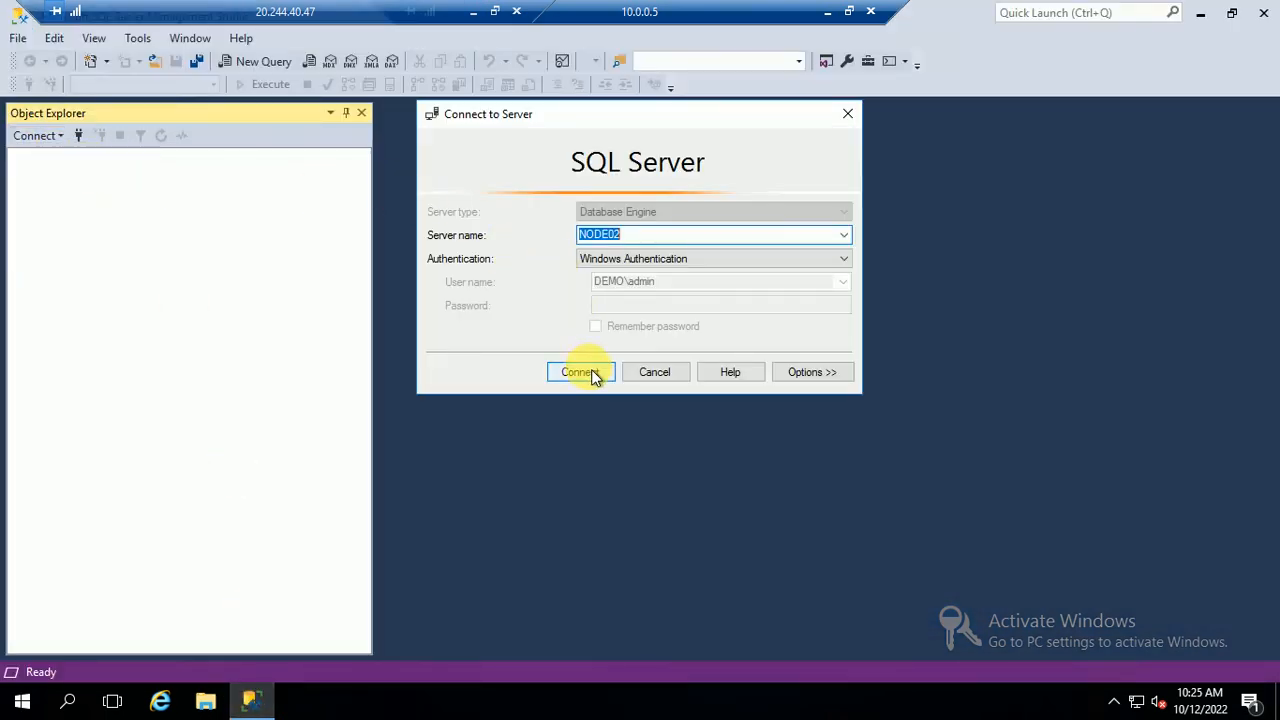
pyautogui.click(651, 236)
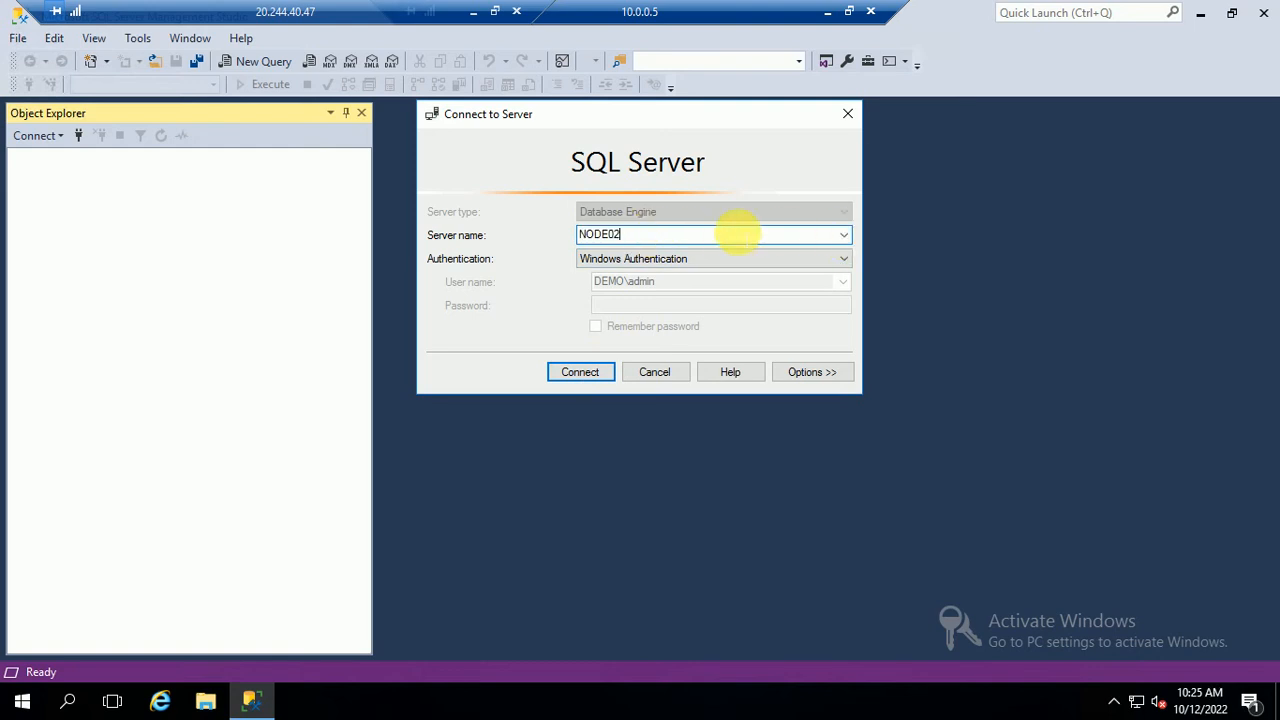
pyautogui.write('1')
pyautogui.press('Return')
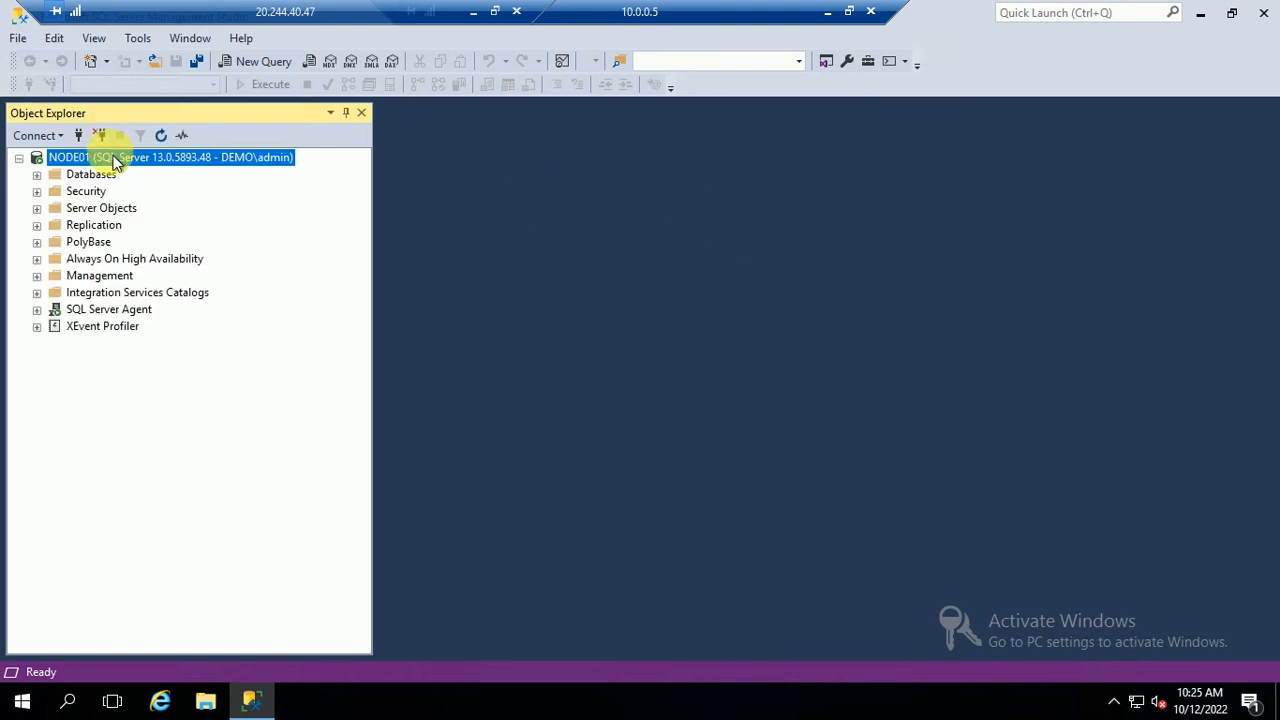
pyautogui.rightClick(115, 163)
pyautogui.click(163, 166)
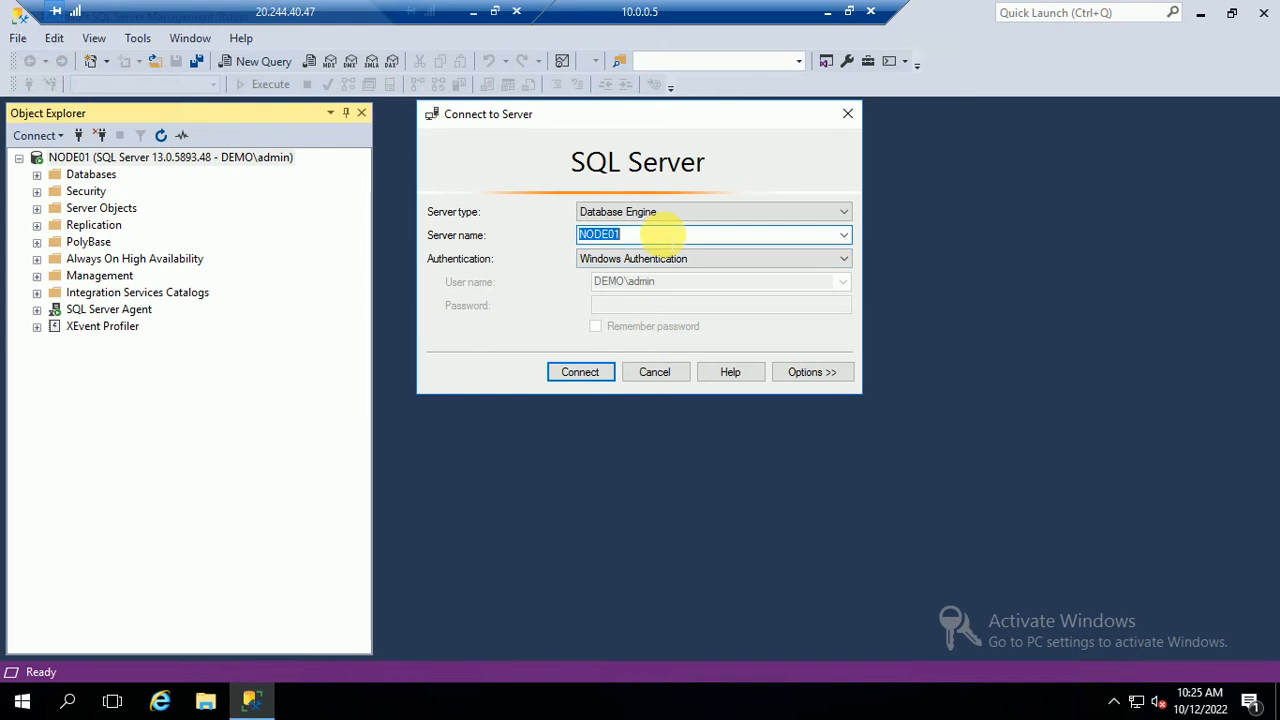
pyautogui.click(655, 236)
pyautogui.press('BackSpace')
pyautogui.press('Return')
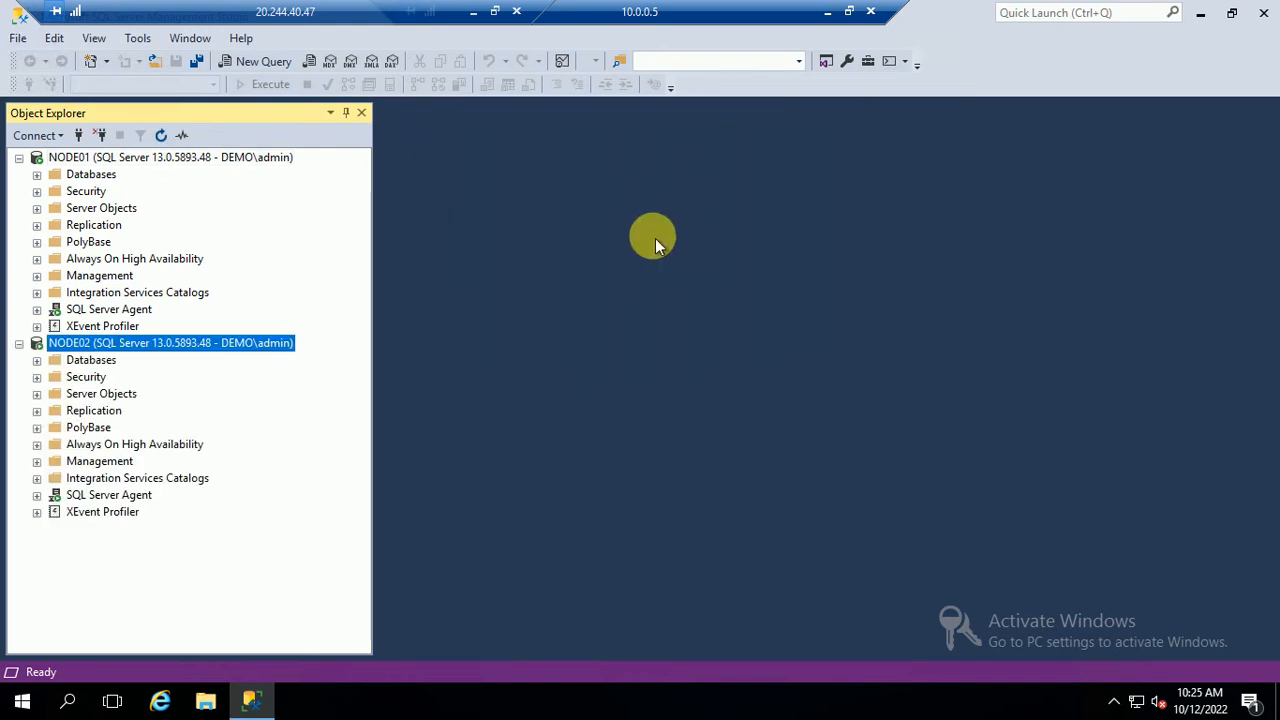
# Expand NODE01's Always On High Availability, then start and cancel the New Availability Group Wizard
pyautogui.click(37, 260)
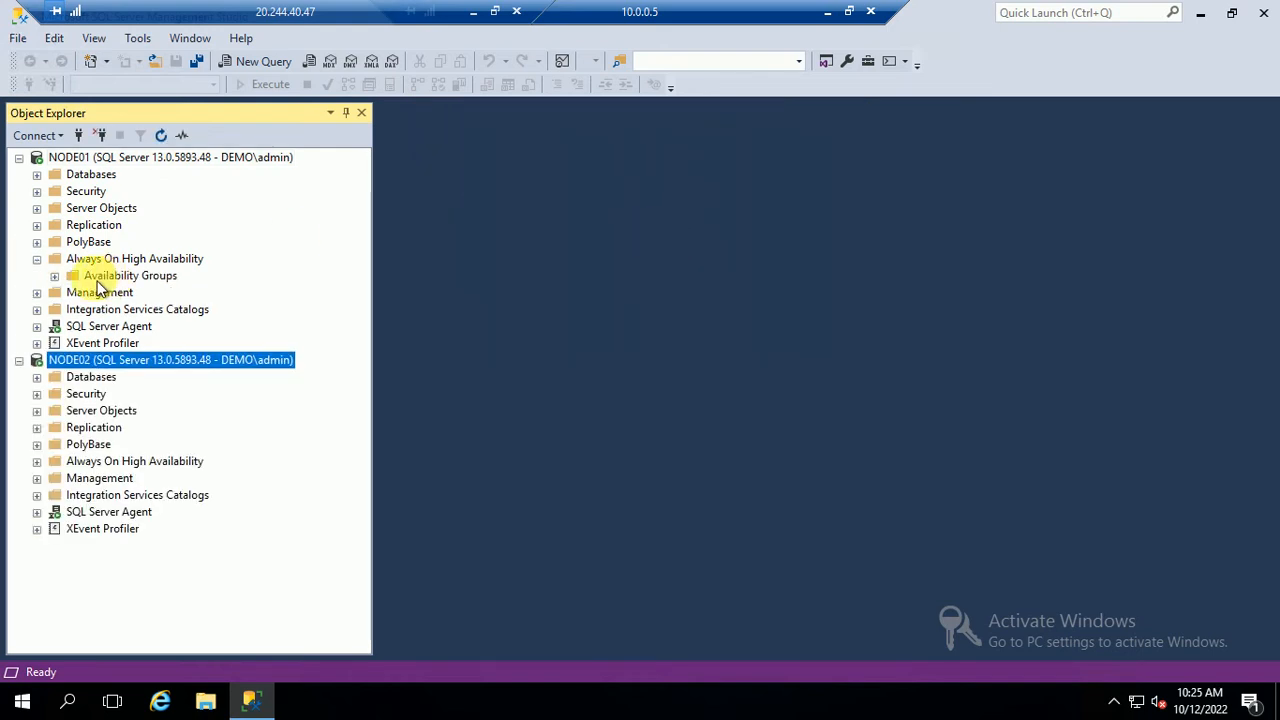
pyautogui.rightClick(135, 276)
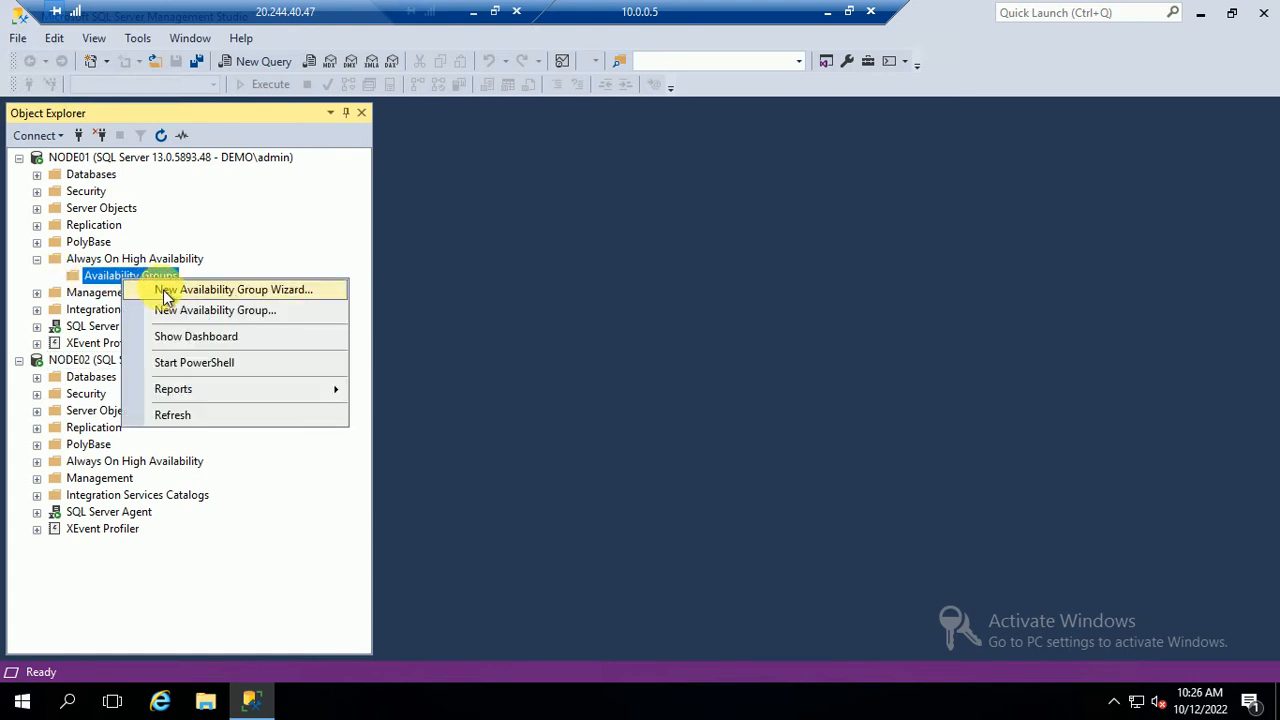
pyautogui.click(178, 288)
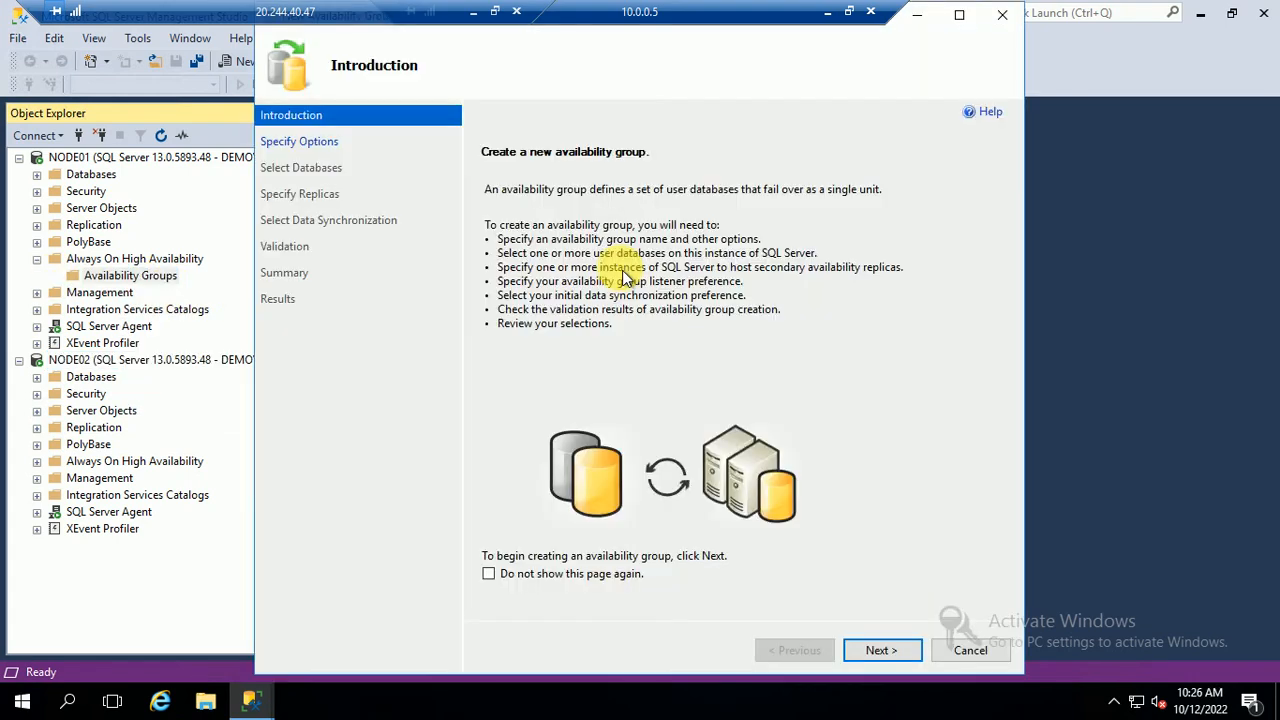
pyautogui.click(868, 652)
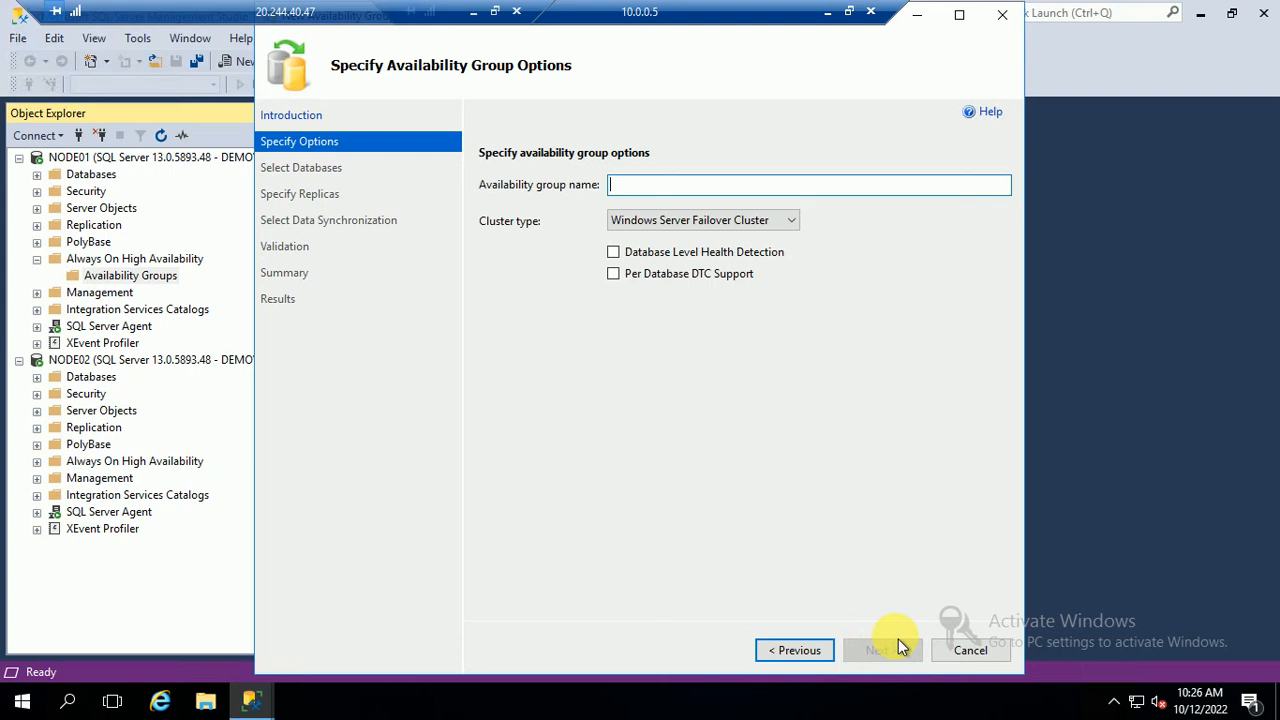
pyautogui.click(965, 656)
pyautogui.click(716, 421)
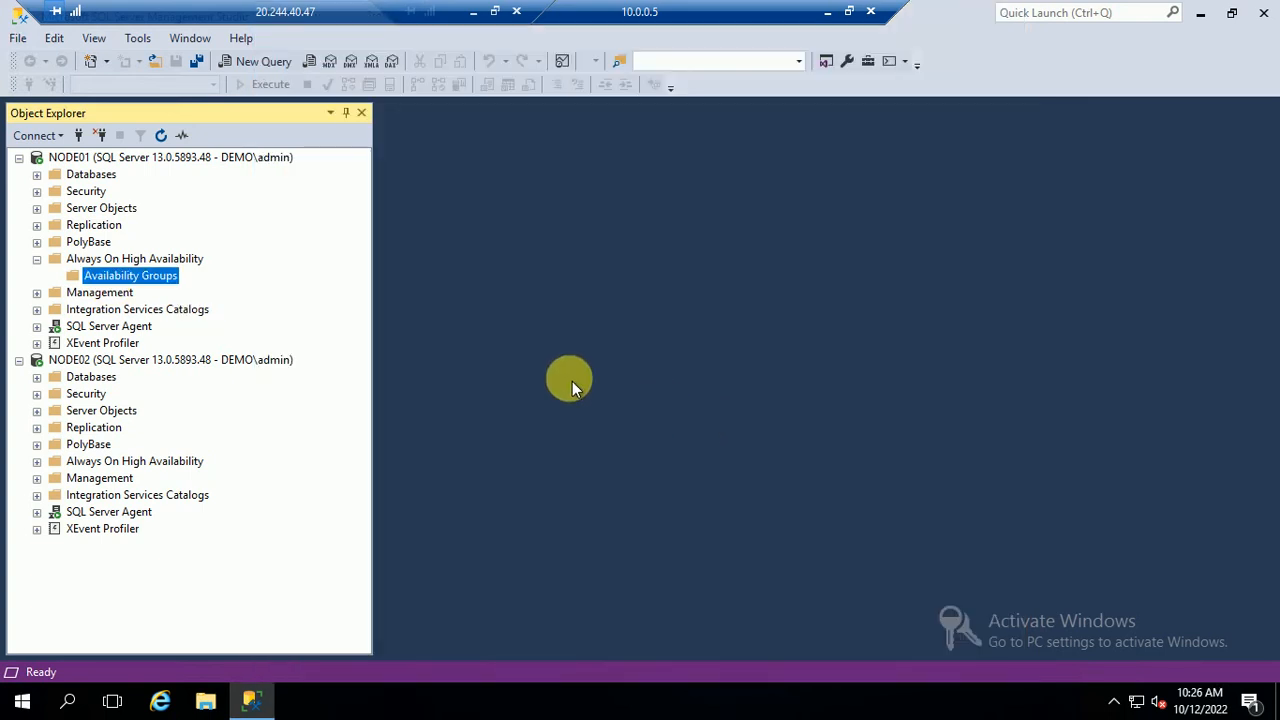
# Create a new database named Demo on NODE01
pyautogui.click(37, 174)
pyautogui.rightClick(82, 176)
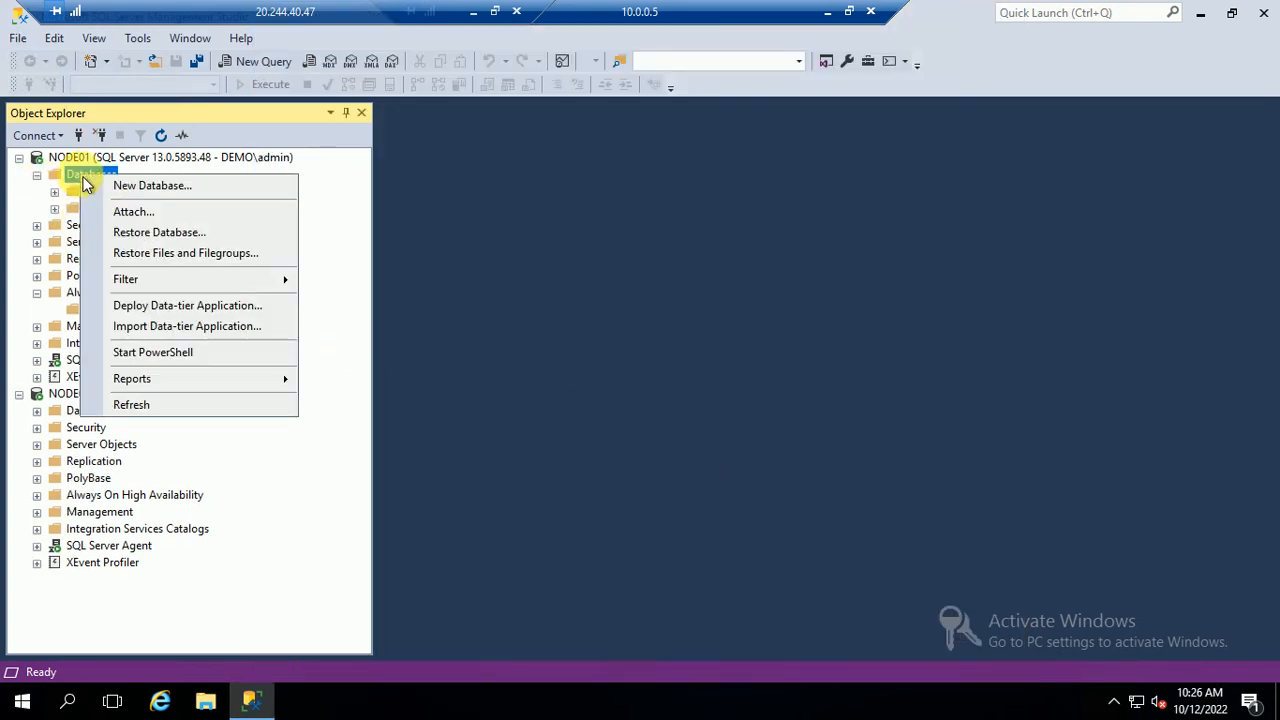
pyautogui.click(125, 189)
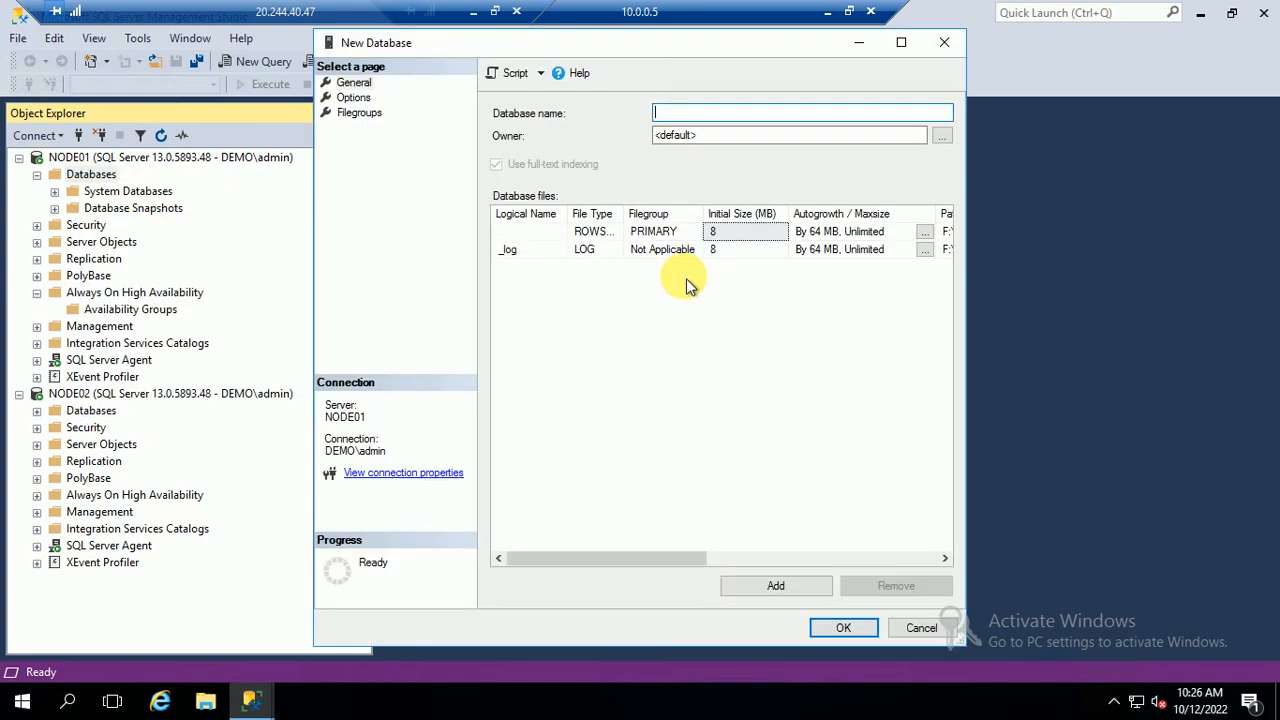
pyautogui.write('Demo')
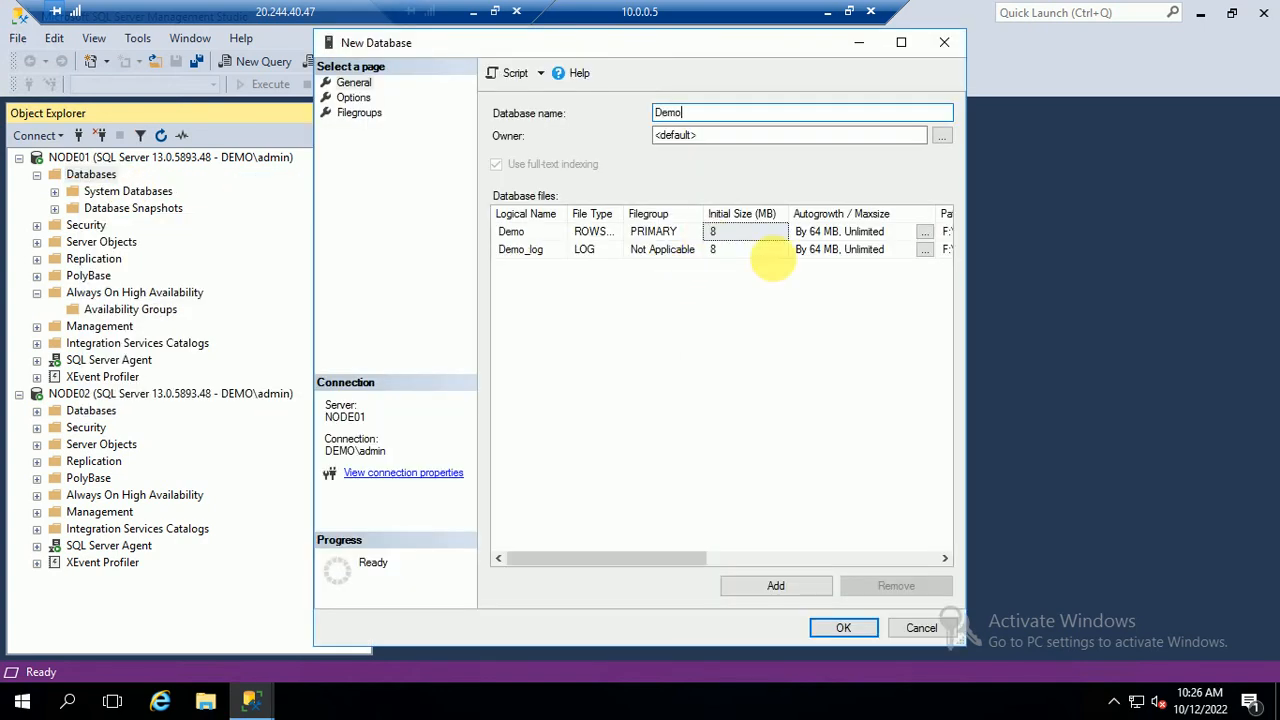
pyautogui.click(843, 627)
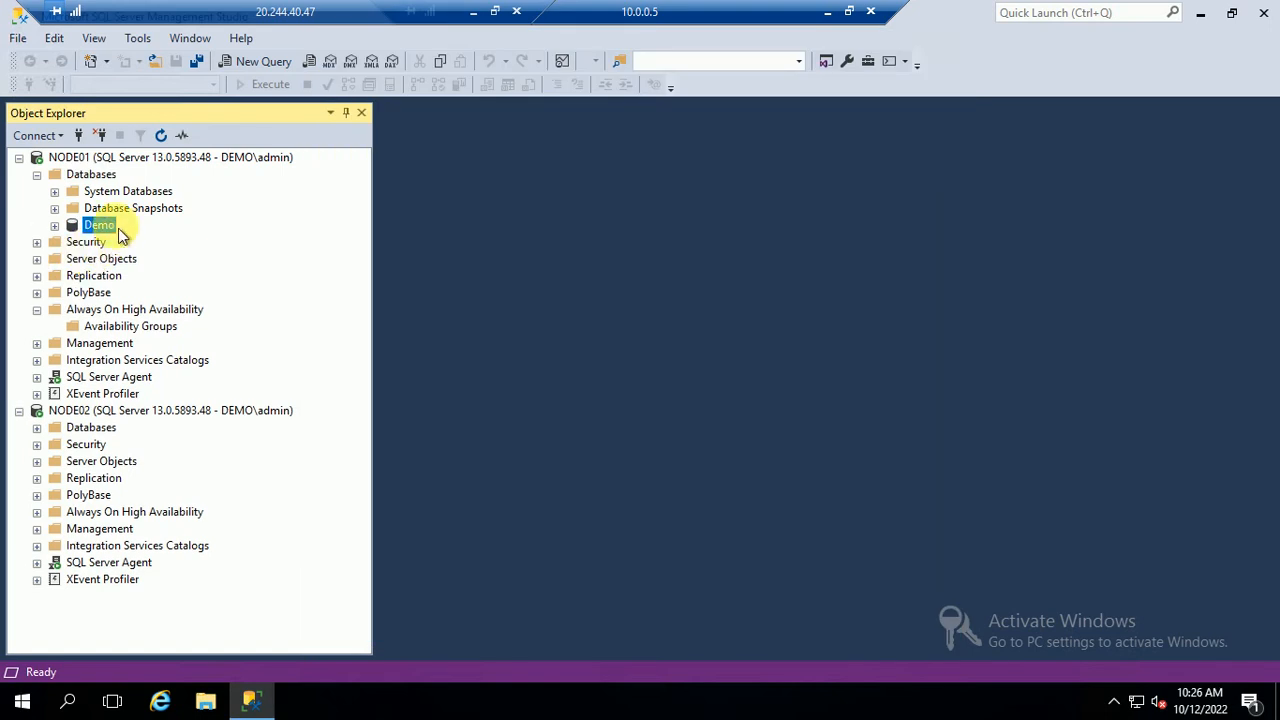
# Check that Demo's options show the Full recovery model, then expand the Demo database
pyautogui.rightClick(97, 226)
pyautogui.click(146, 545)
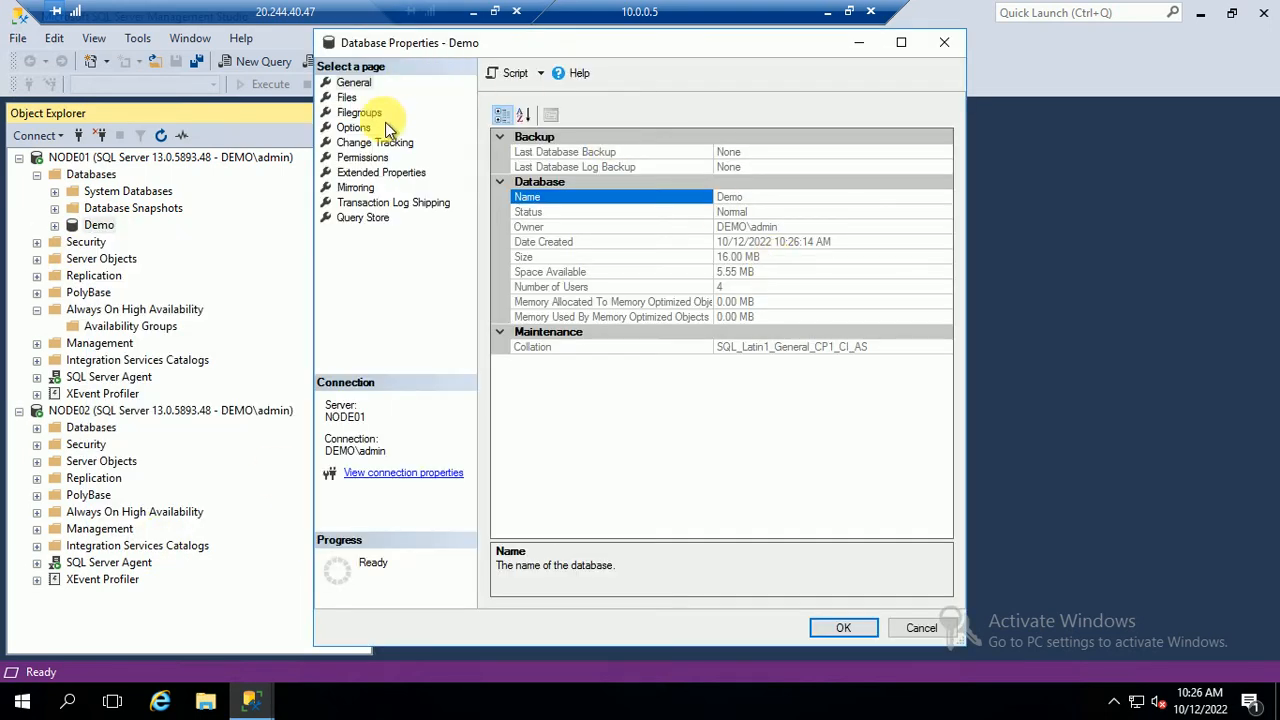
pyautogui.click(372, 127)
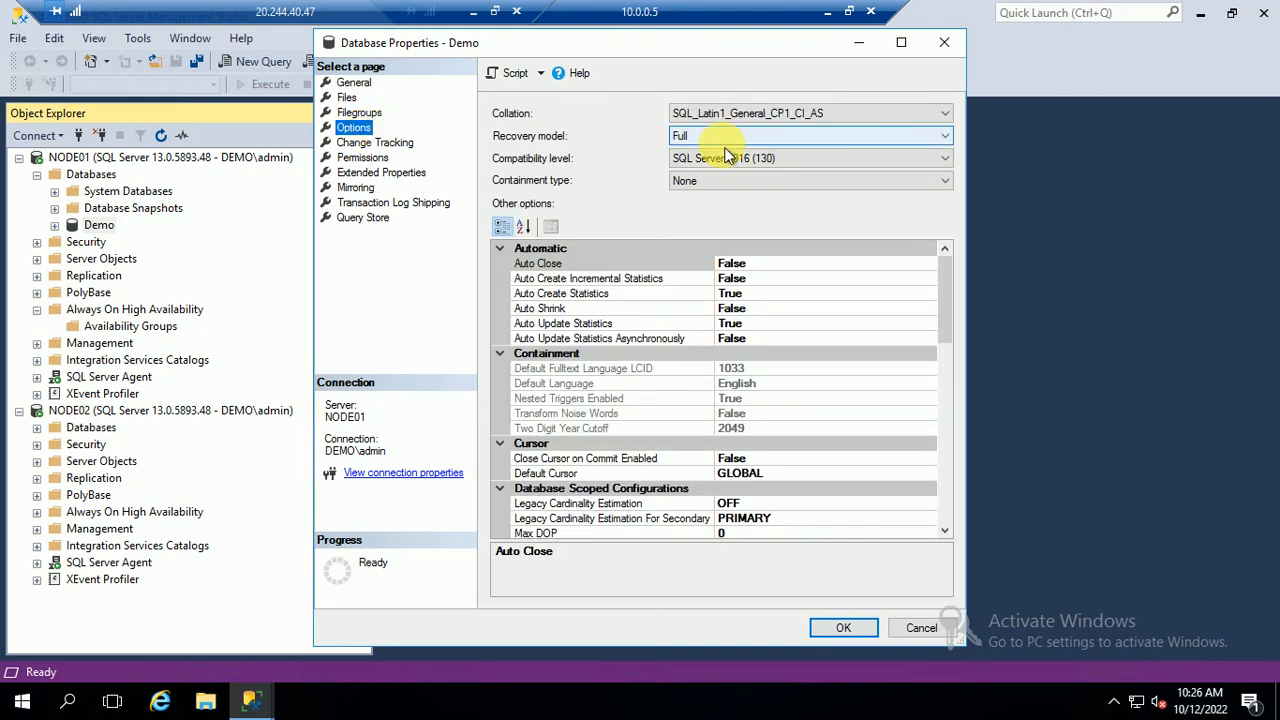
pyautogui.click(910, 627)
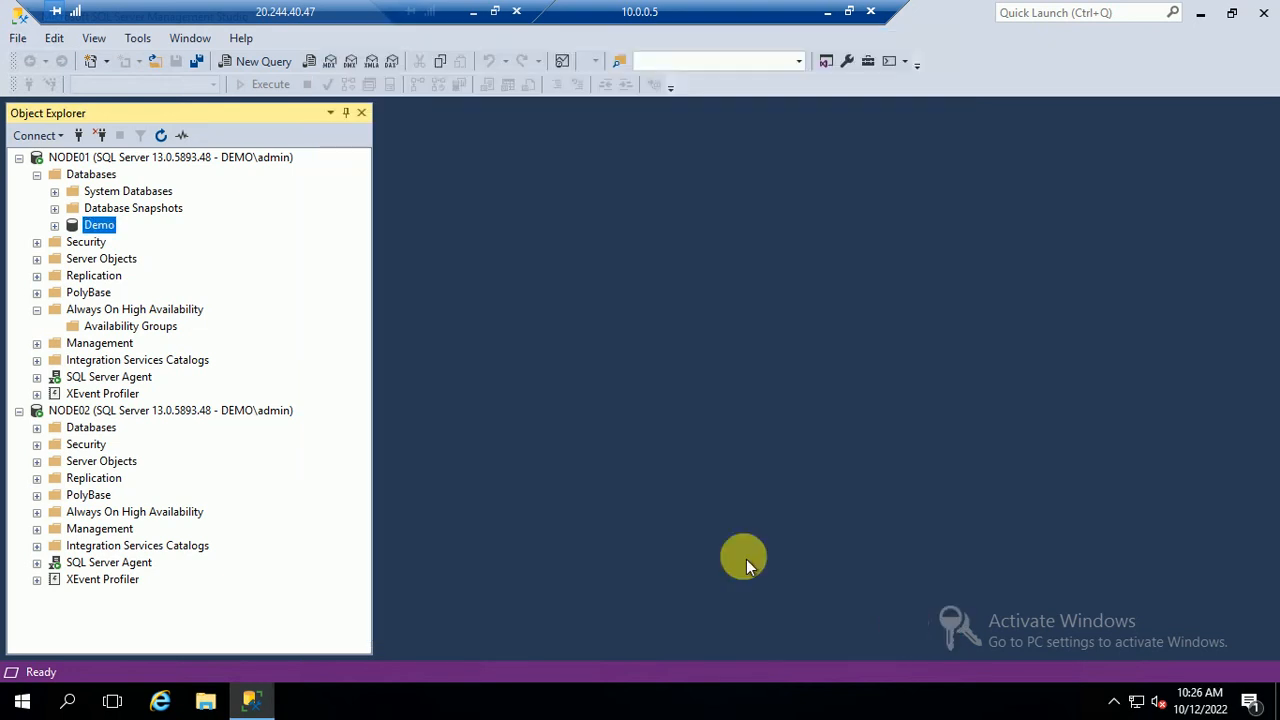
pyautogui.click(54, 225)
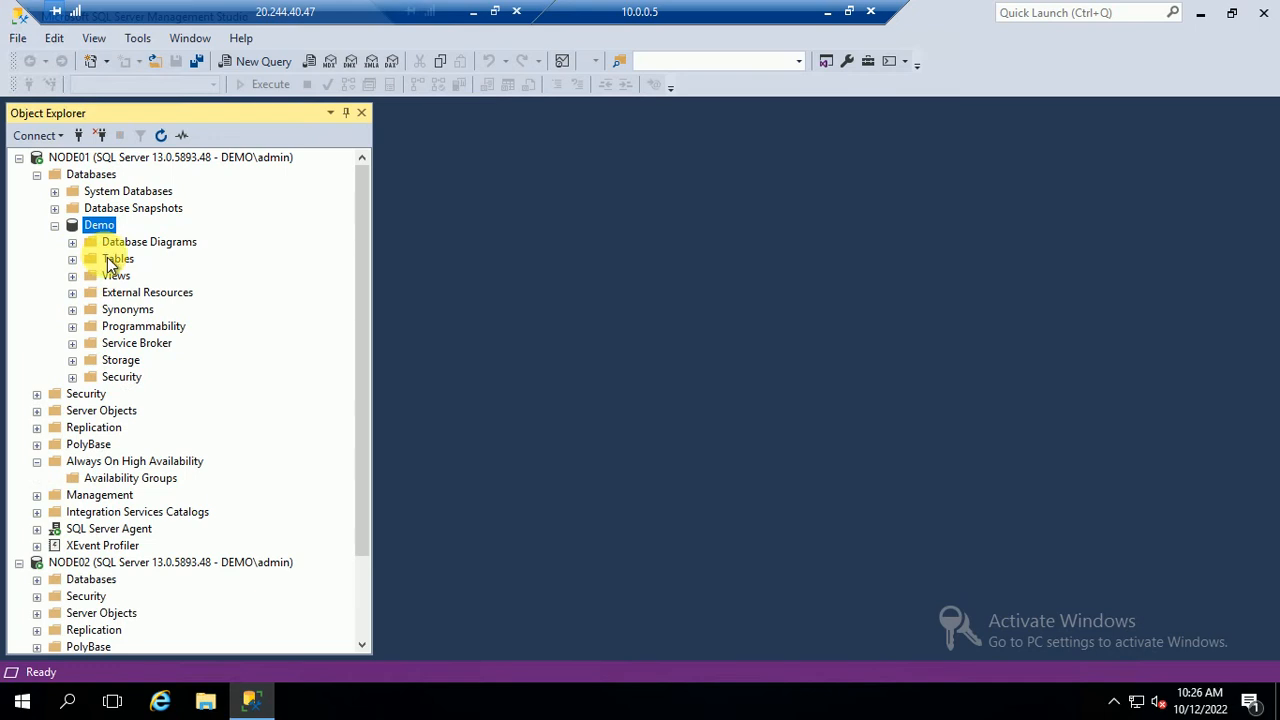
# Design a new Demo table with columns empno int and ename varchar(50)
pyautogui.rightClick(108, 260)
pyautogui.moveTo(152, 270)
pyautogui.click(306, 272)
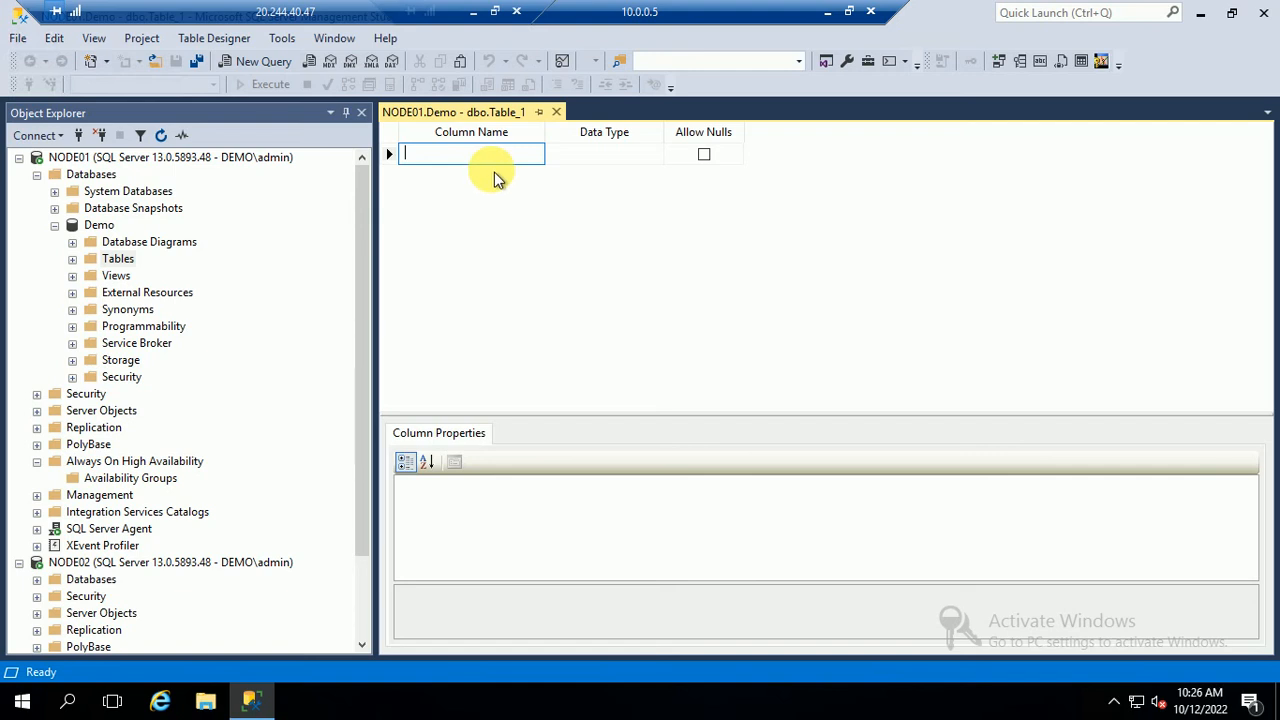
pyautogui.write('empno')
pyautogui.press('Tab')
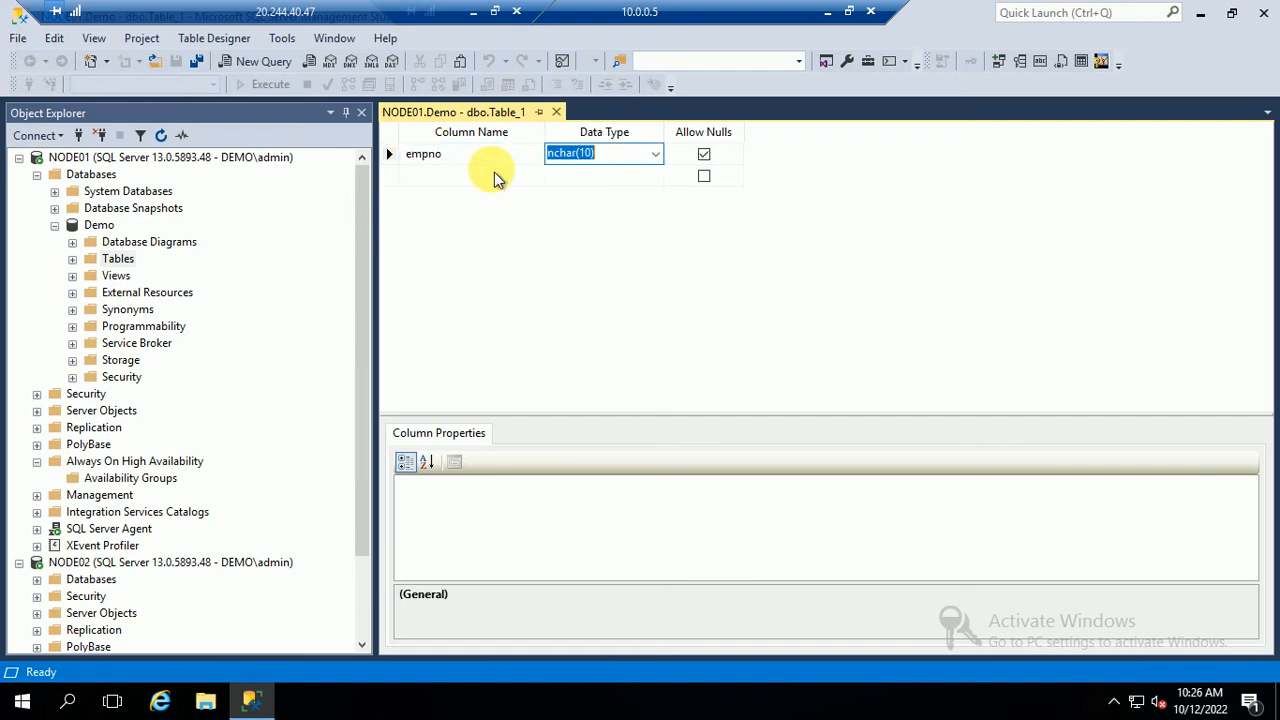
pyautogui.write('int')
pyautogui.press('Tab')
pyautogui.press('Tab')
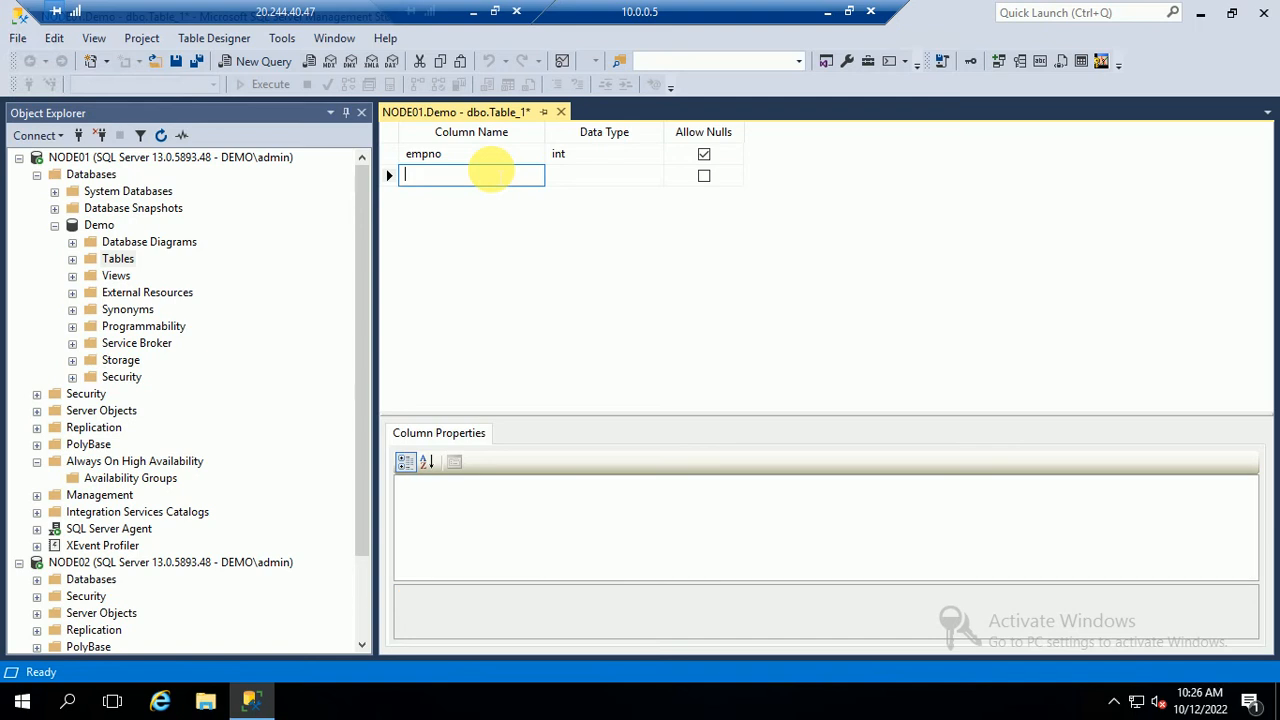
pyautogui.write('e')
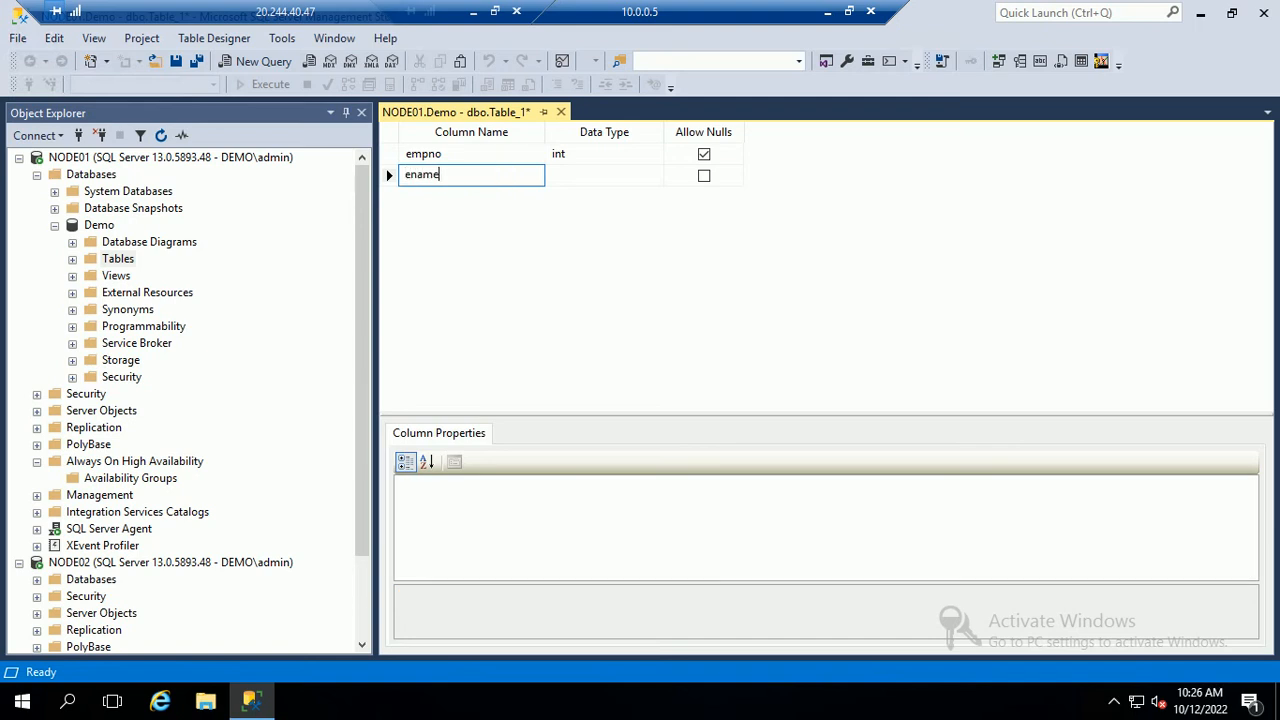
pyautogui.write('name')
pyautogui.press('Tab')
pyautogui.write('v')
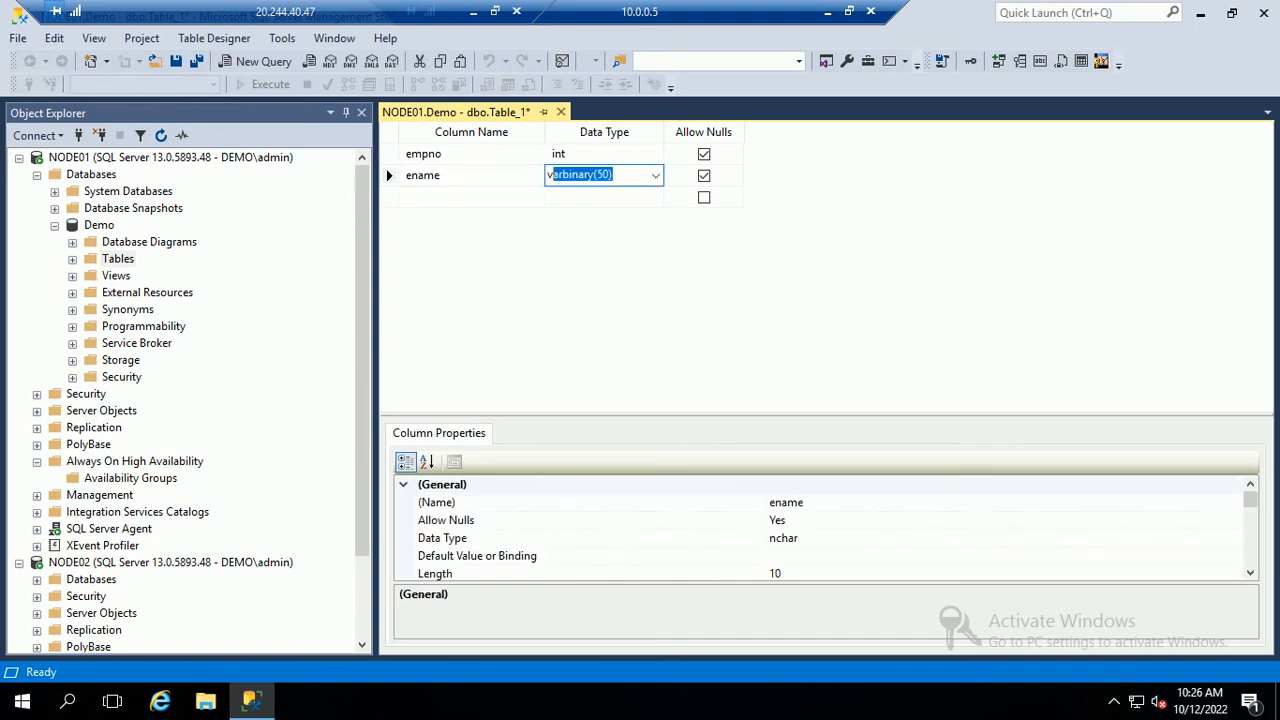
pyautogui.press('Tab')
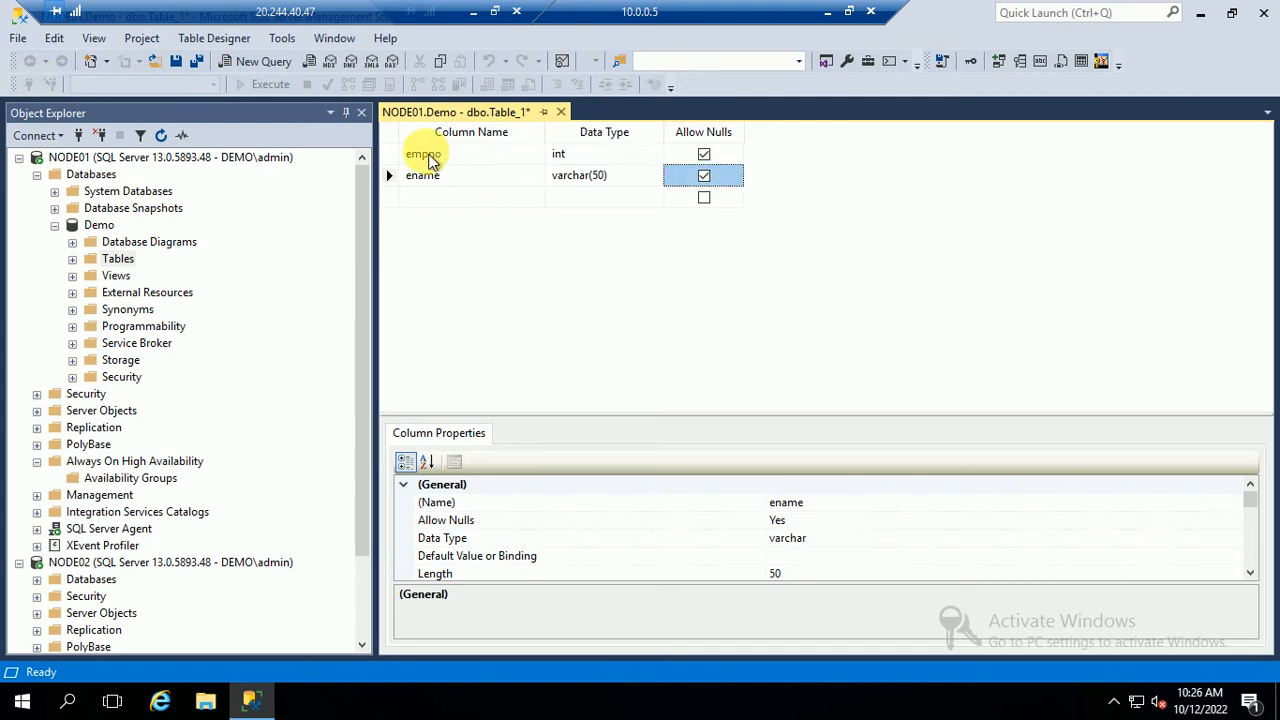
# Make empno the primary key and save the table as tblEmployee
pyautogui.rightClick(398, 151)
pyautogui.click(420, 165)
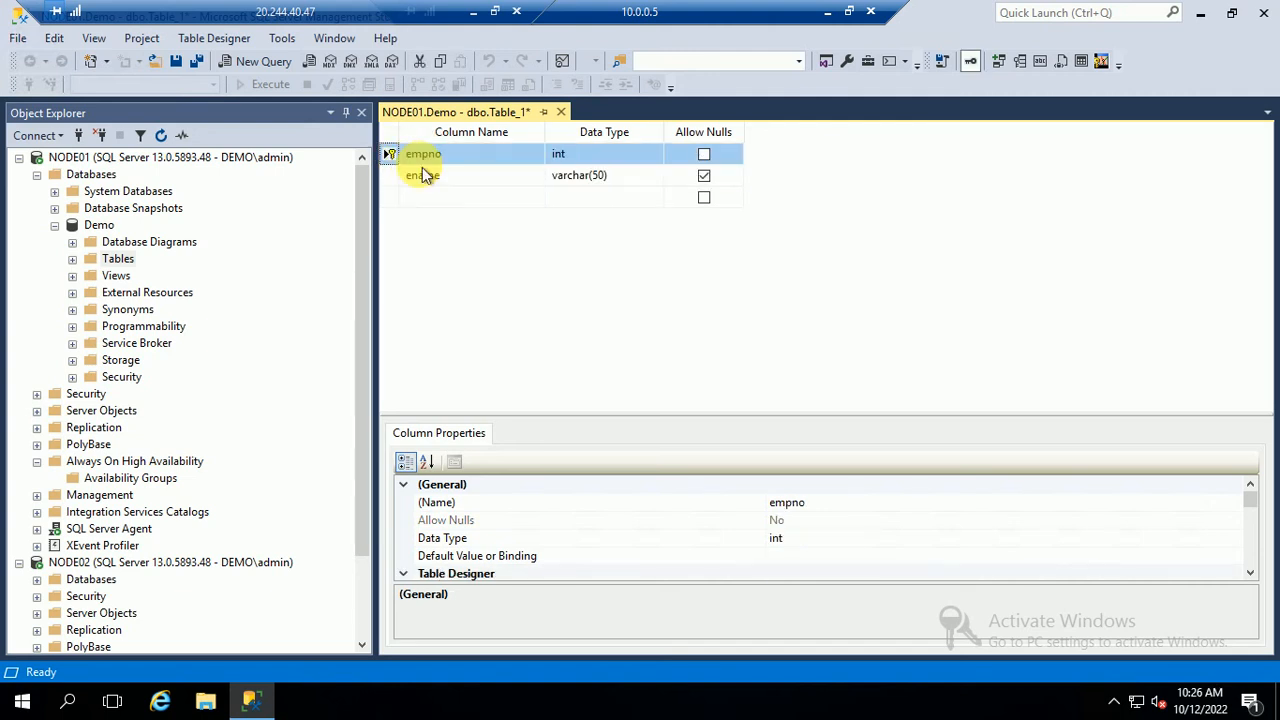
pyautogui.click(561, 112)
pyautogui.click(616, 460)
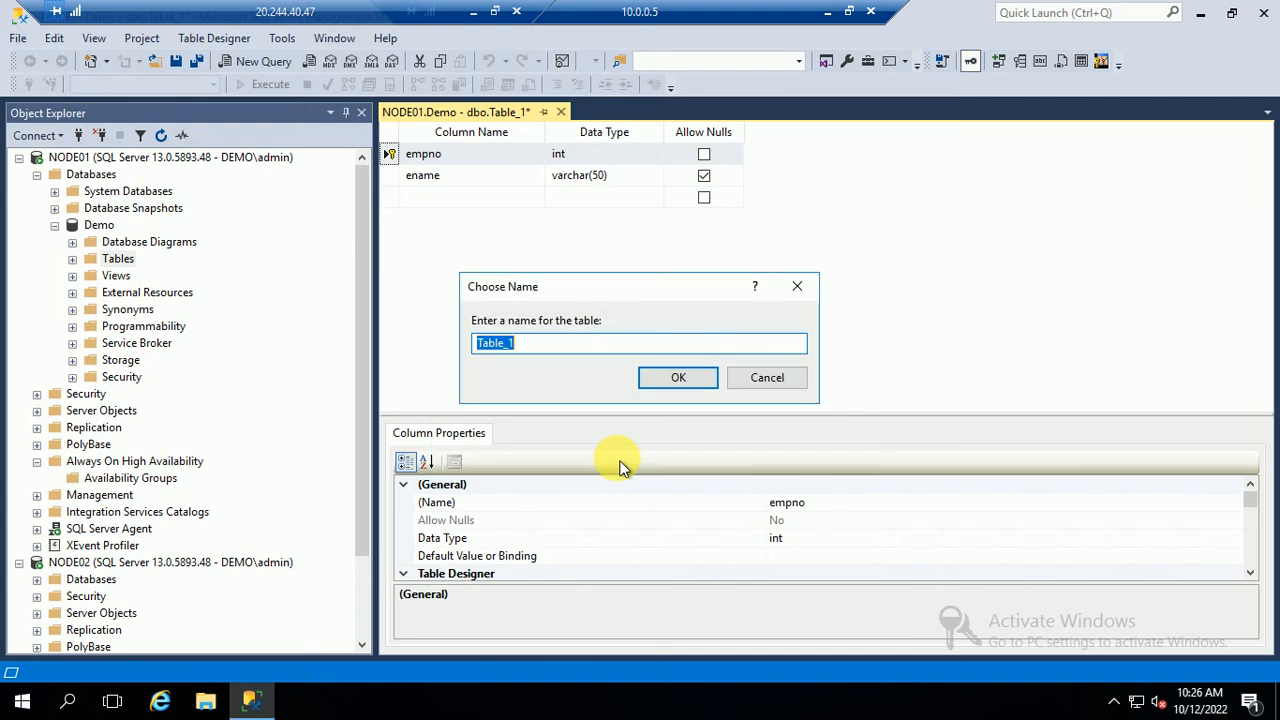
pyautogui.write('tblEm')
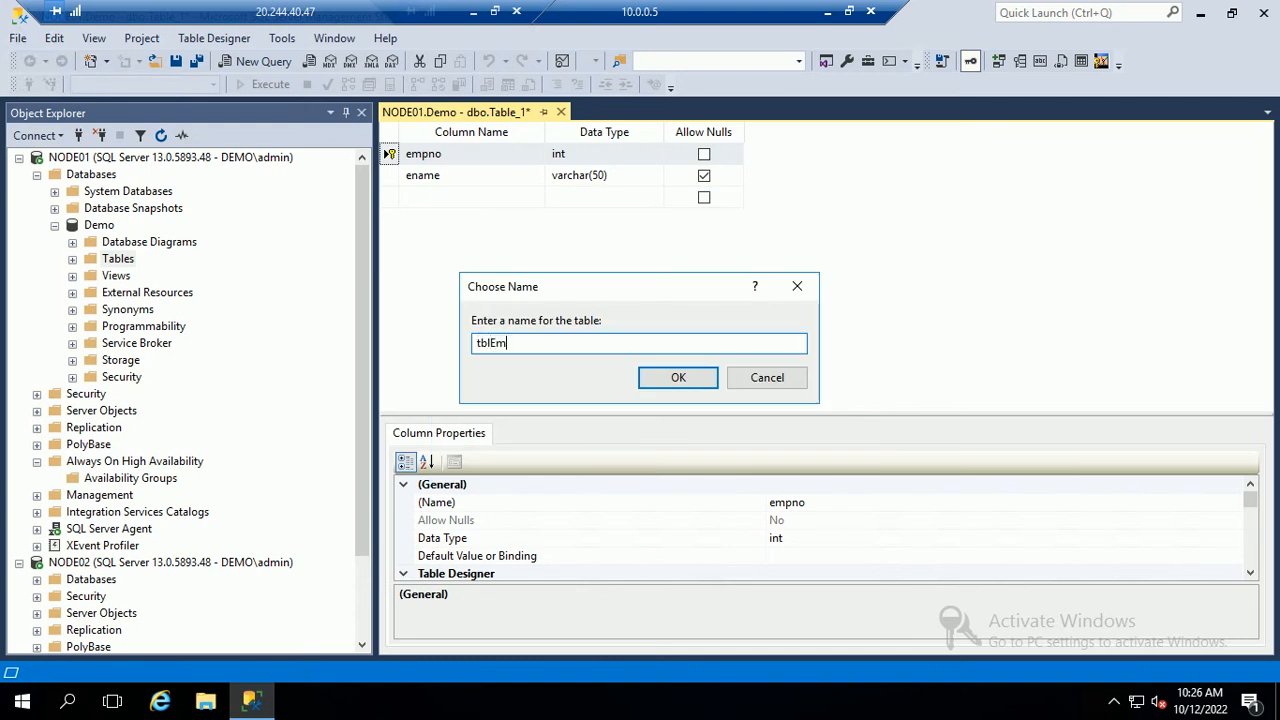
pyautogui.write('ployee')
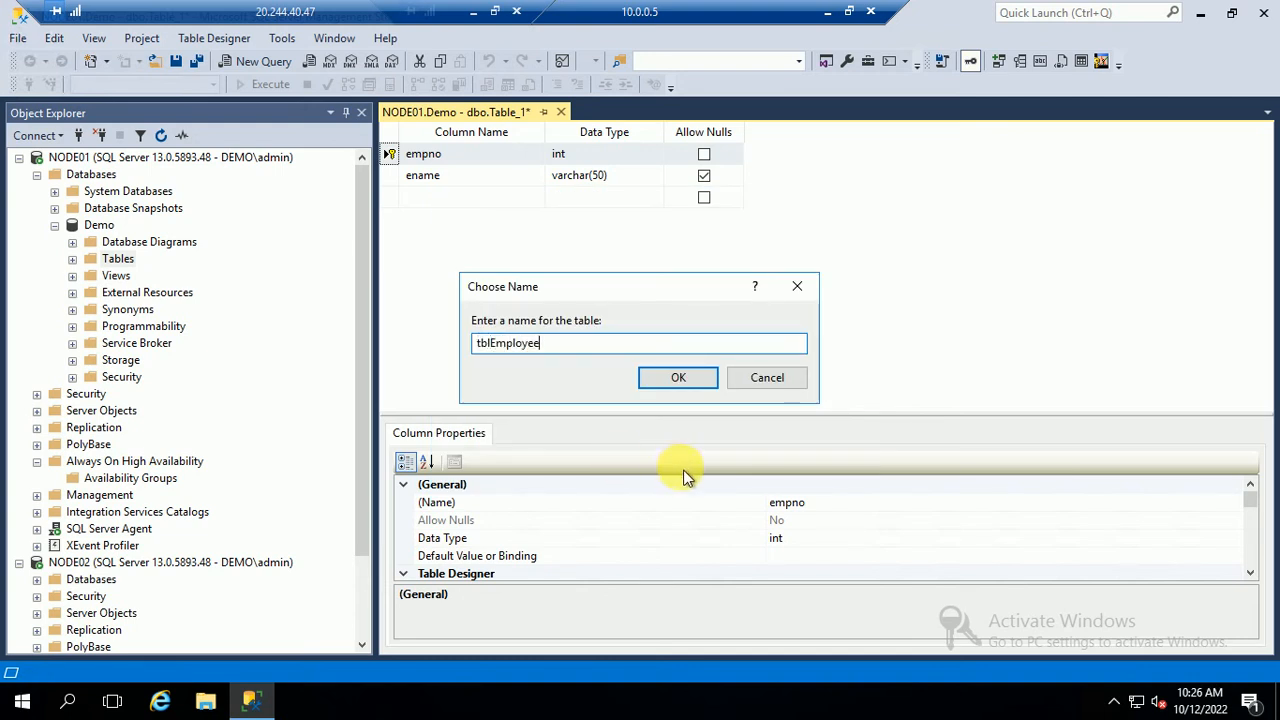
pyautogui.click(668, 377)
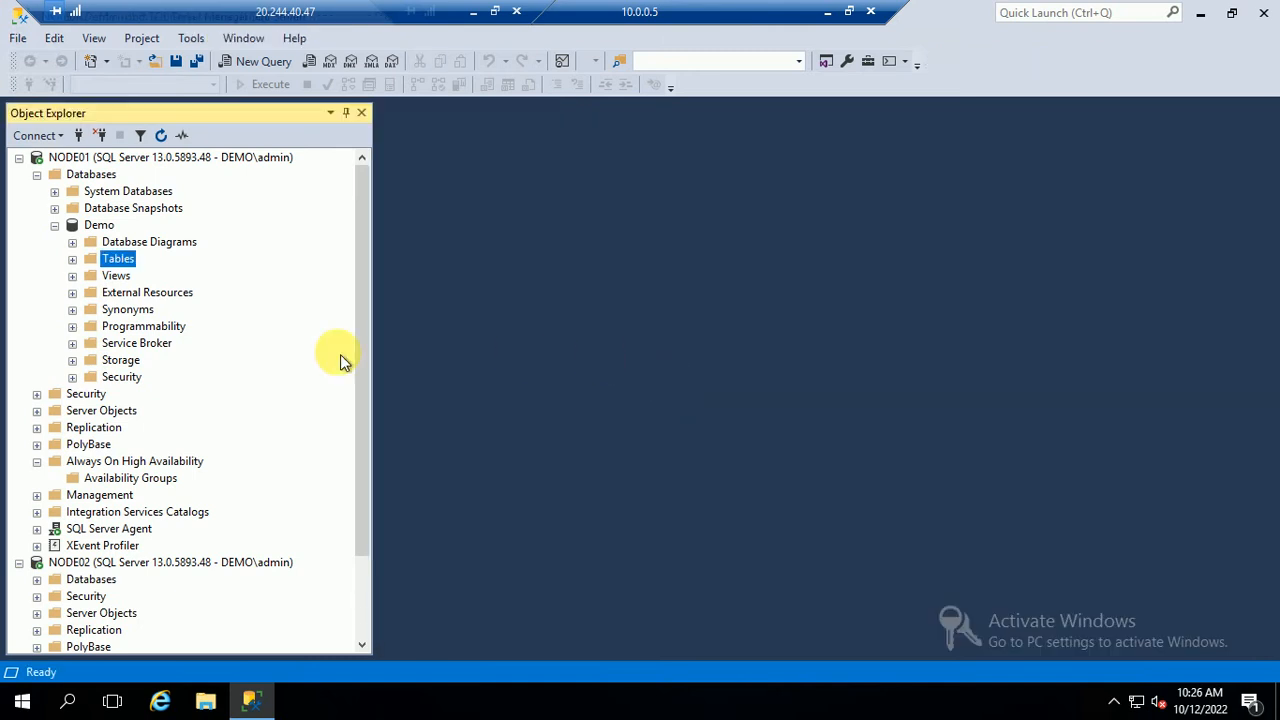
# Open tblEmployee's rows for editing and enter rows 1001 and 1002 with employee names
pyautogui.click(72, 259)
pyautogui.rightClick(145, 323)
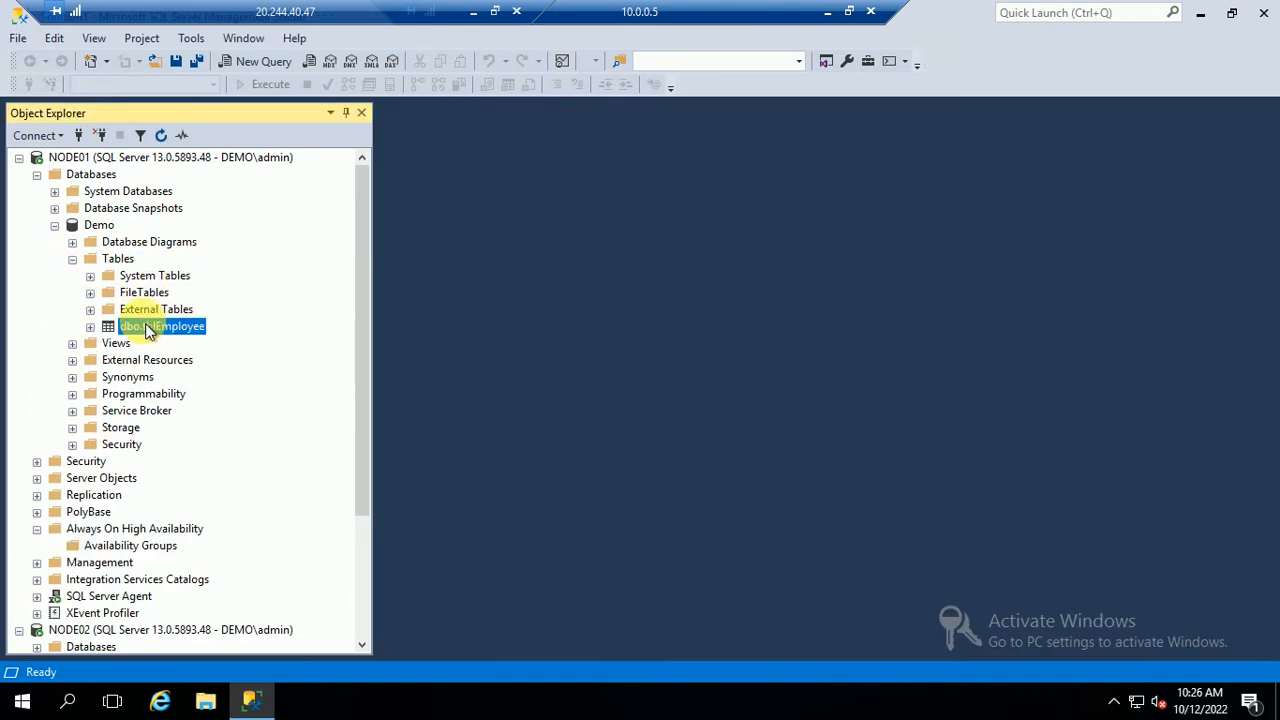
pyautogui.click(214, 305)
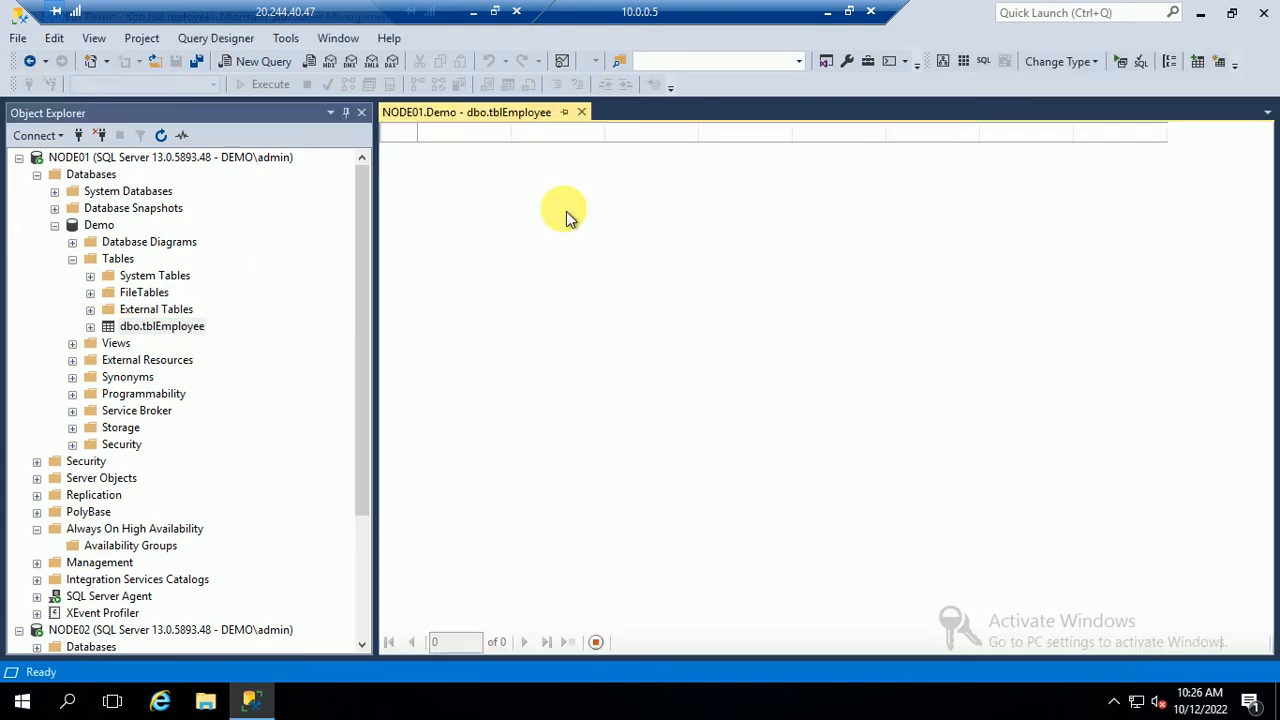
pyautogui.write('100')
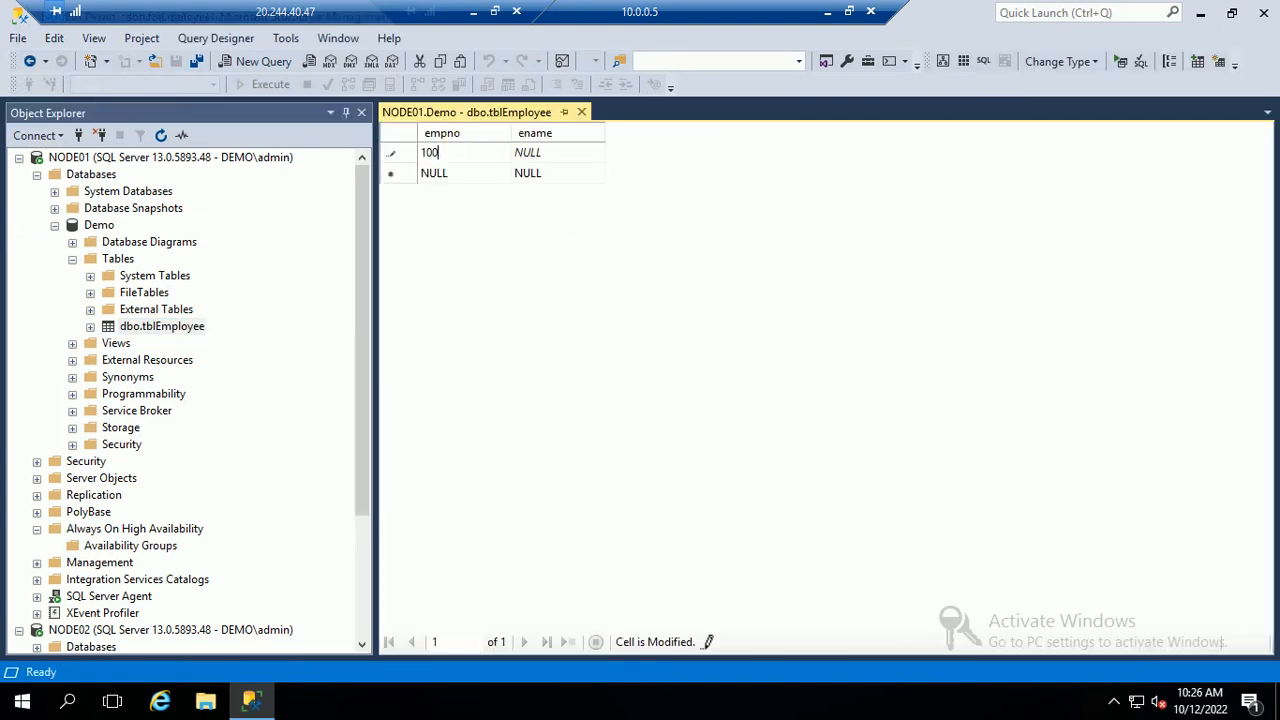
pyautogui.write('1')
pyautogui.press('Tab')
pyautogui.write('Ra')
pyautogui.press('Tab')
pyautogui.write('200')
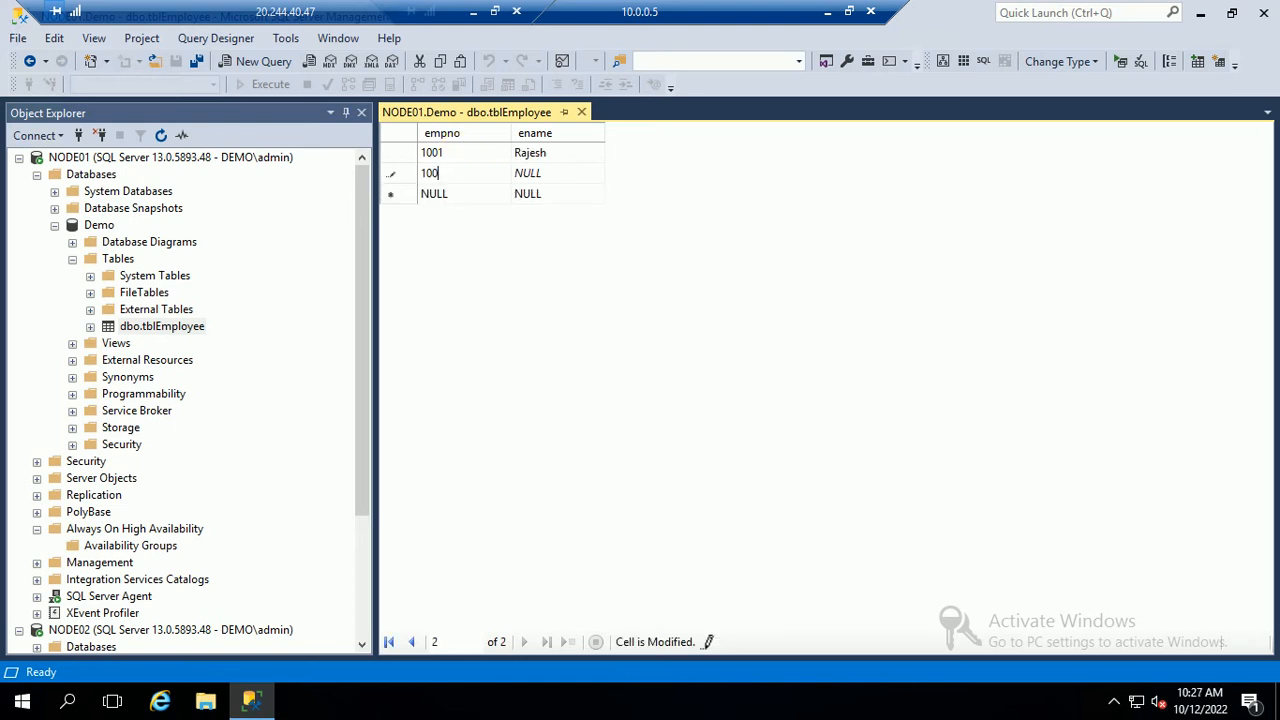
pyautogui.press('Tab')
pyautogui.write('Ravu')
pyautogui.press('Tab')
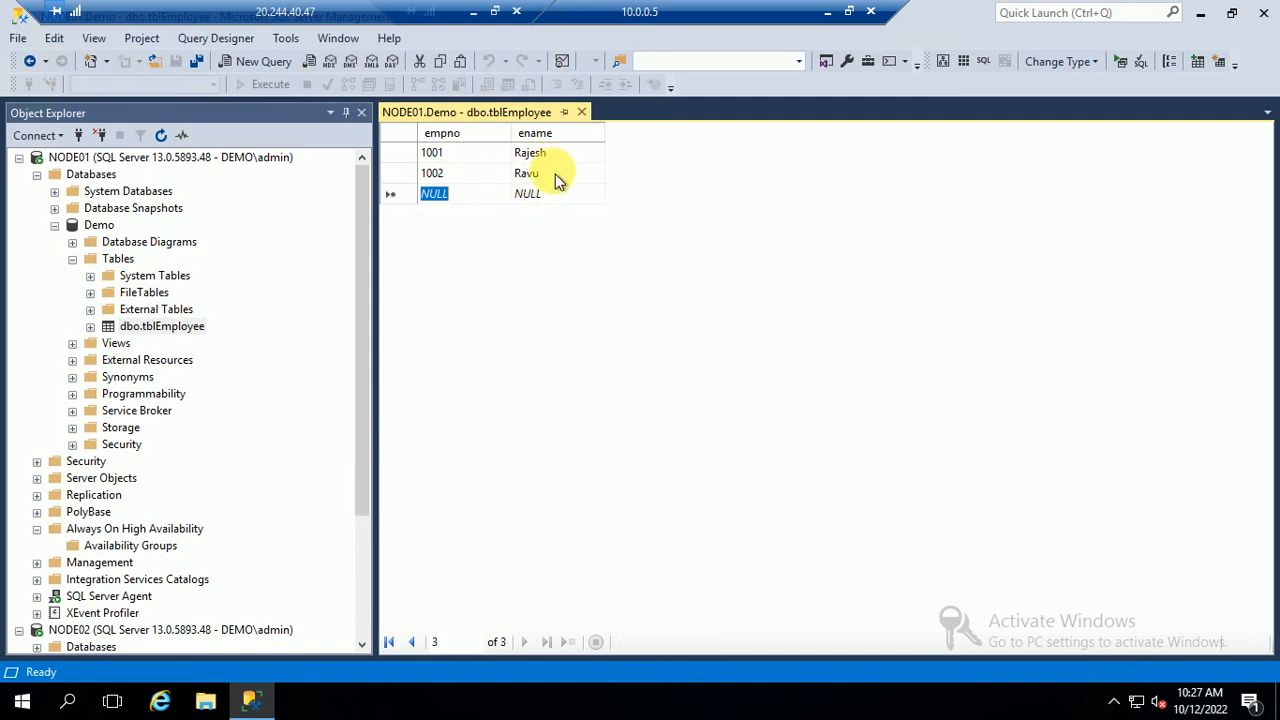
# Correct the misspelled name in row 1002, add row 1003 with a name, and close the editor
pyautogui.click(557, 178)
pyautogui.press('BackSpace')
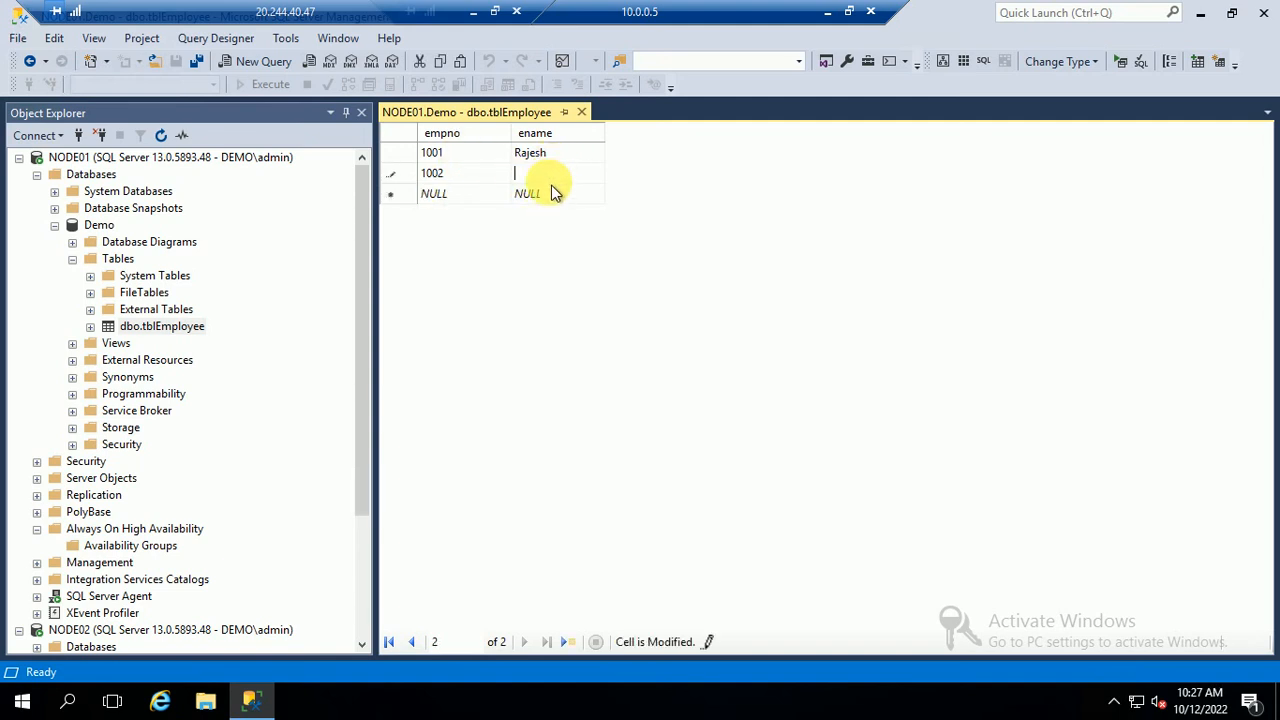
pyautogui.write('Ravi')
pyautogui.press('Tab')
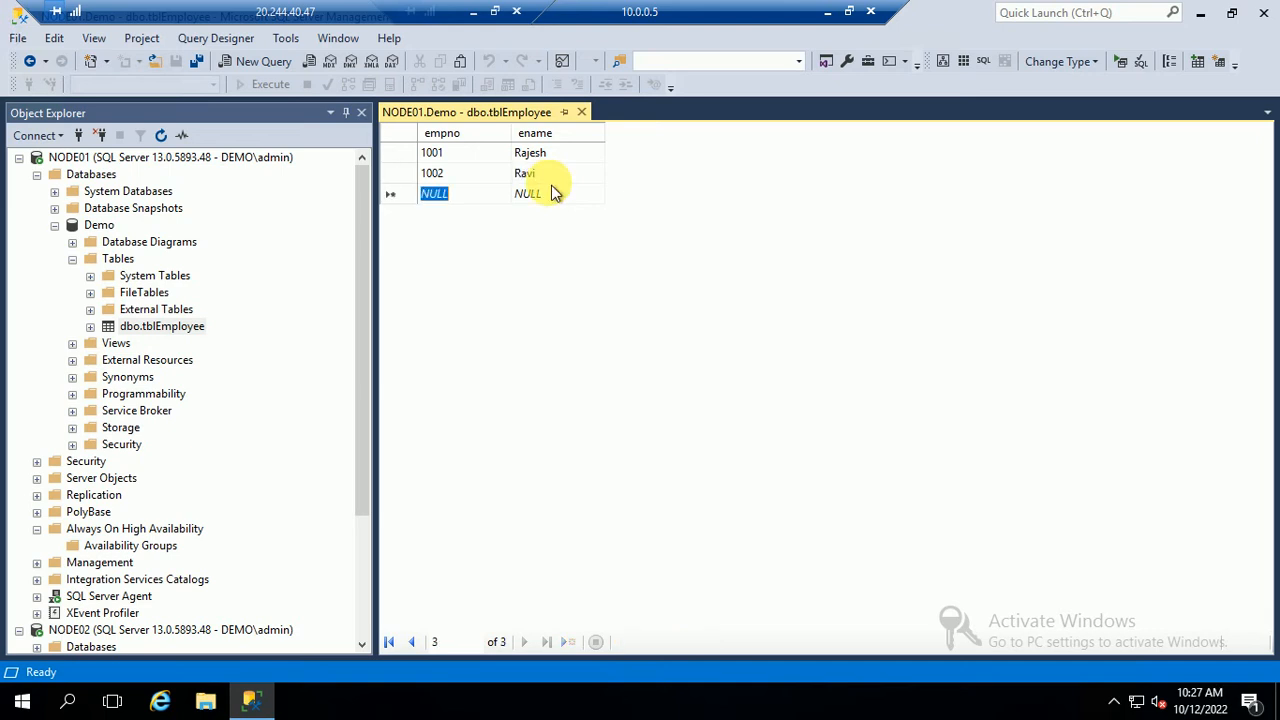
pyautogui.write('1003')
pyautogui.click(555, 193)
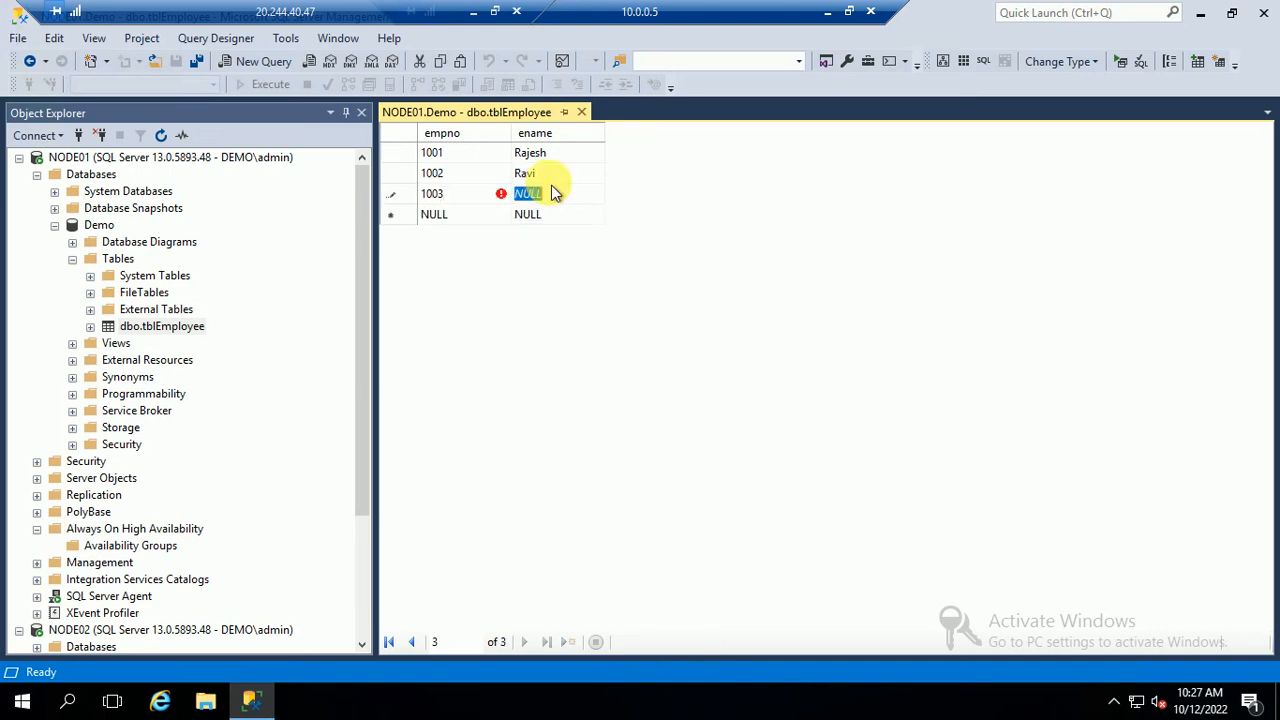
pyautogui.write('Pr')
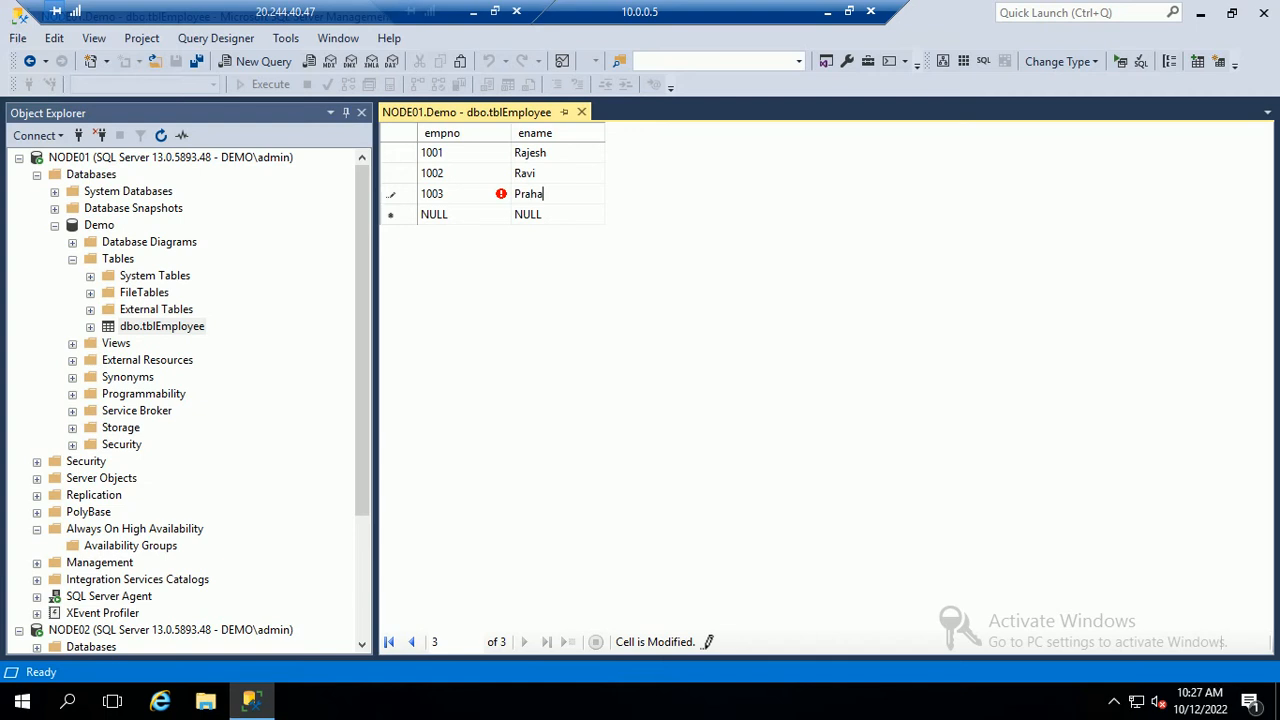
pyautogui.write('ashant')
pyautogui.press('Tab')
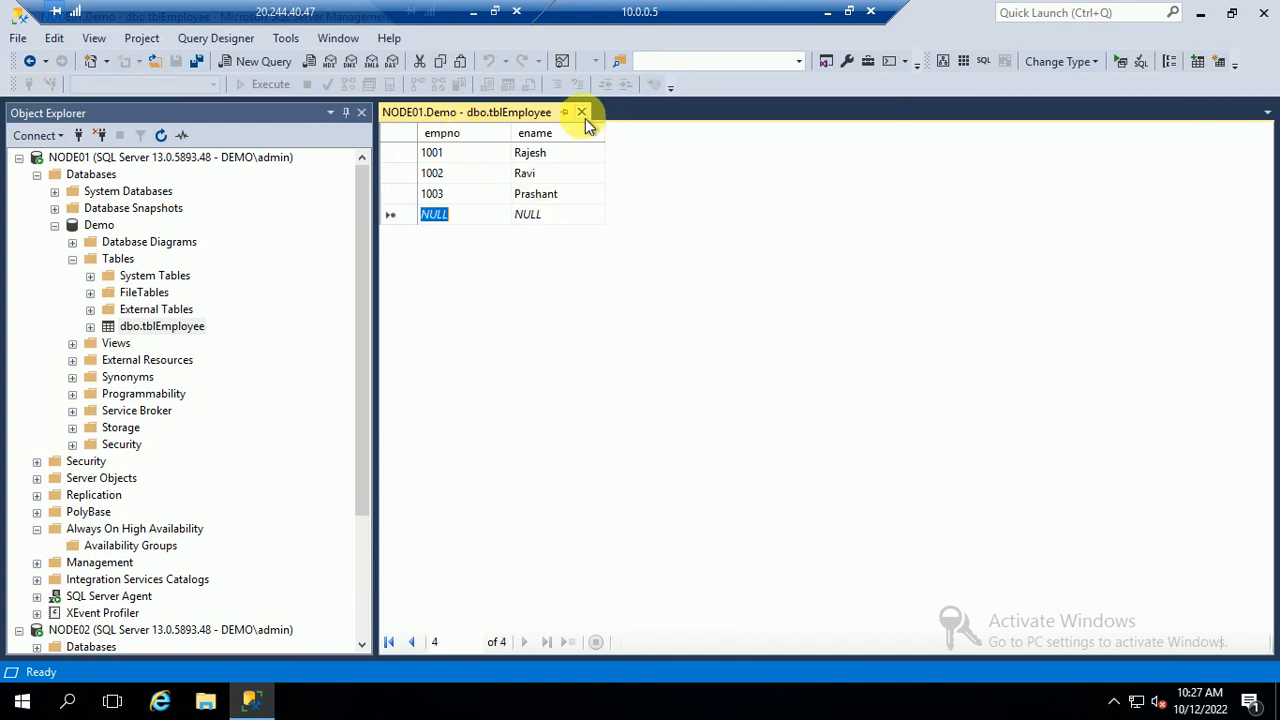
pyautogui.click(581, 112)
# Run Select Top 1000 Rows on dbo.tblEmployee to see its three rows, then close the query
pyautogui.rightClick(126, 327)
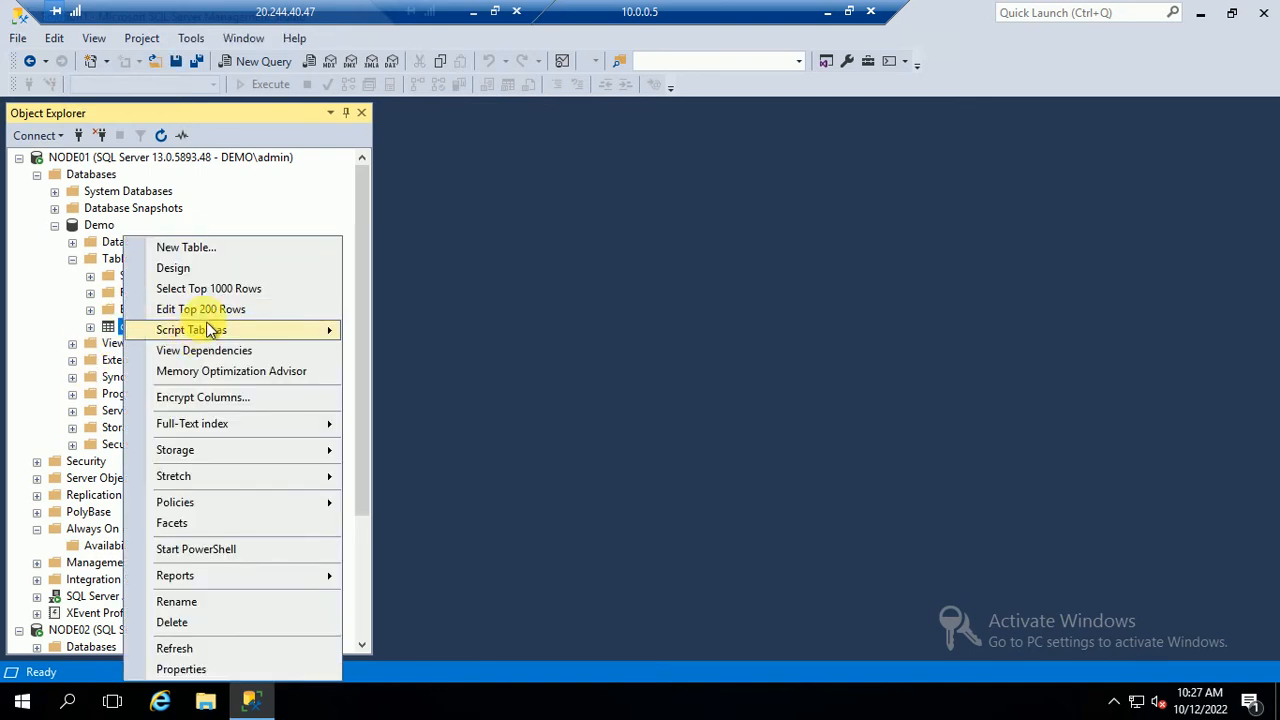
pyautogui.click(202, 289)
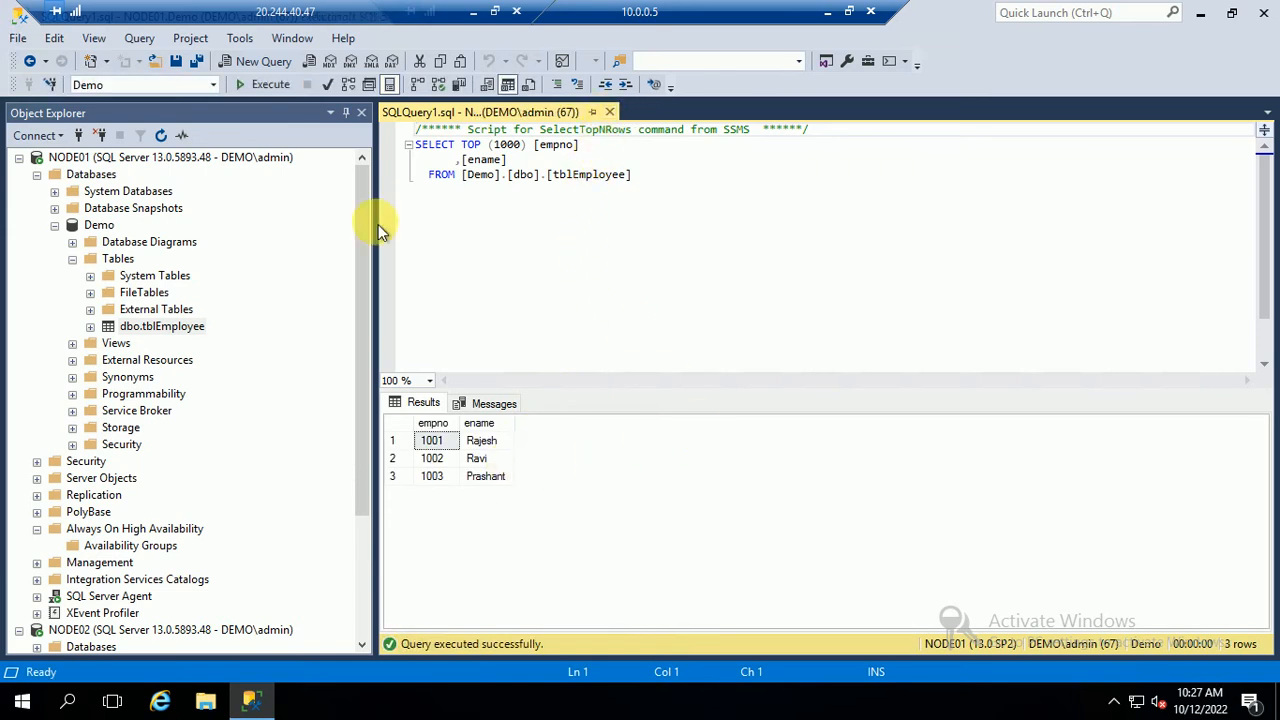
pyautogui.hotkey('ctrl', 'F4')
# Run a full backup of the Demo database to Demo.bak in the MSSQL Backup folder
pyautogui.rightClick(100, 228)
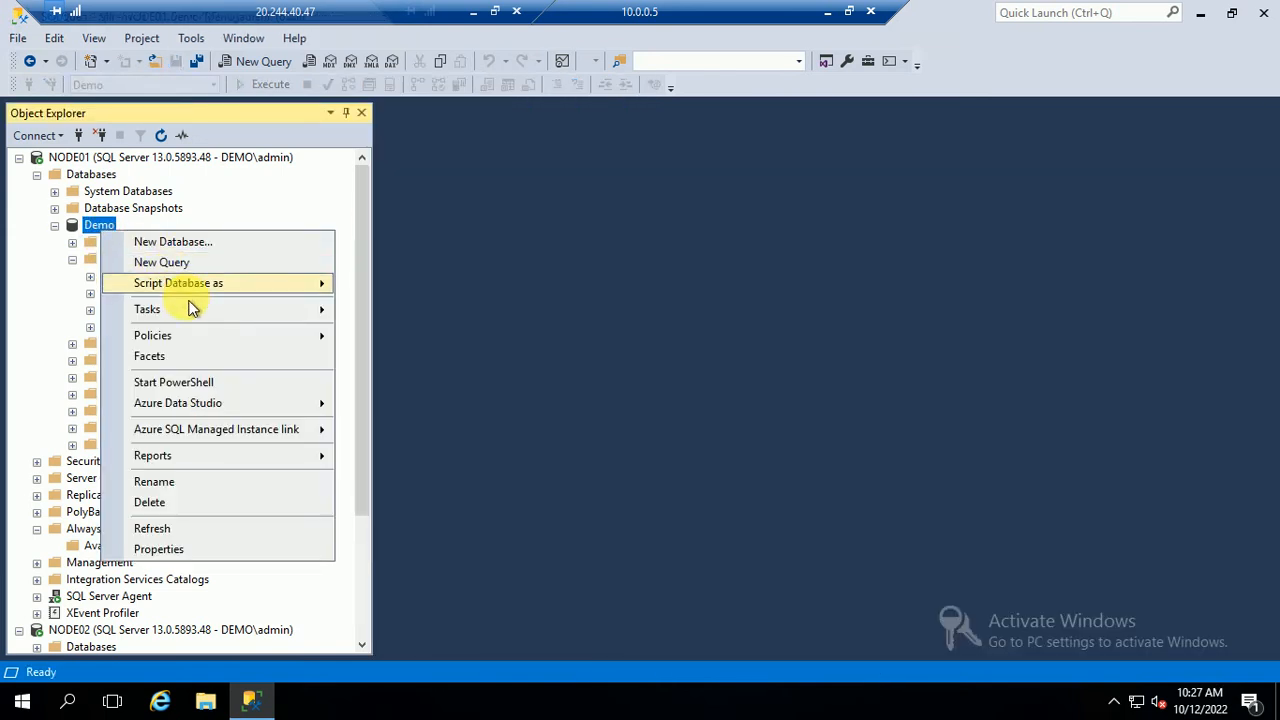
pyautogui.moveTo(186, 318)
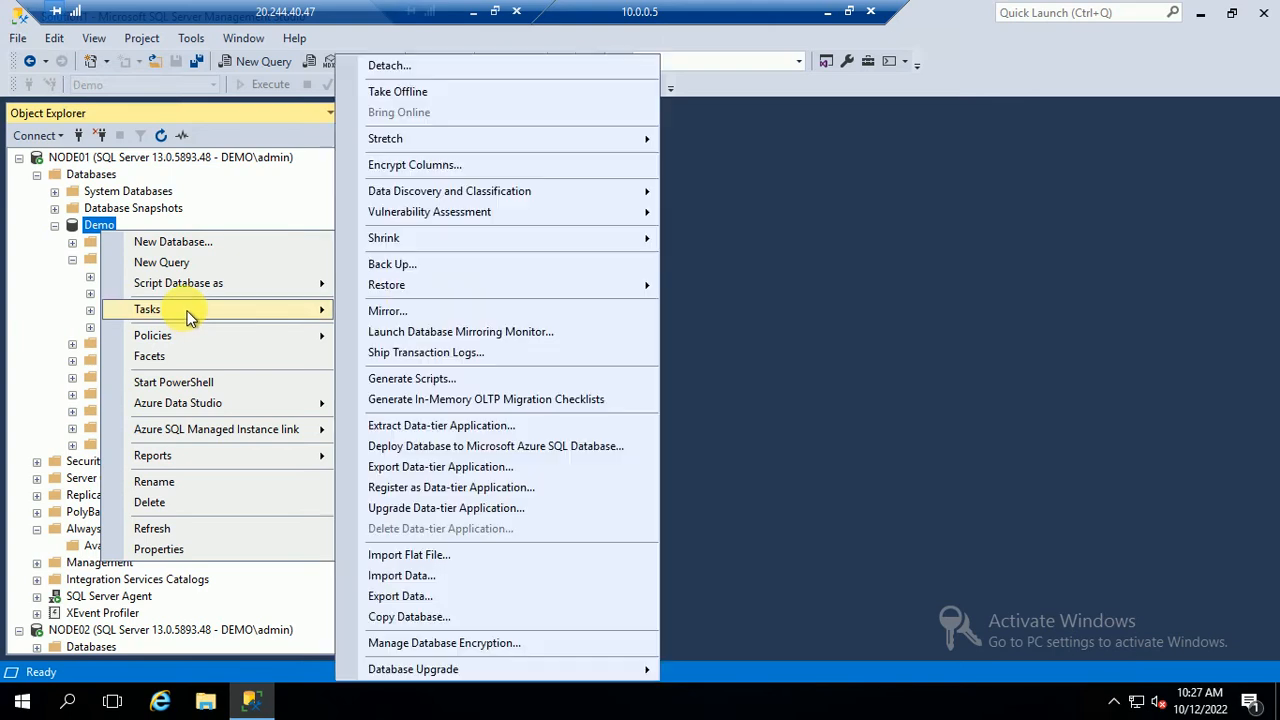
pyautogui.click(400, 265)
pyautogui.click(1145, 424)
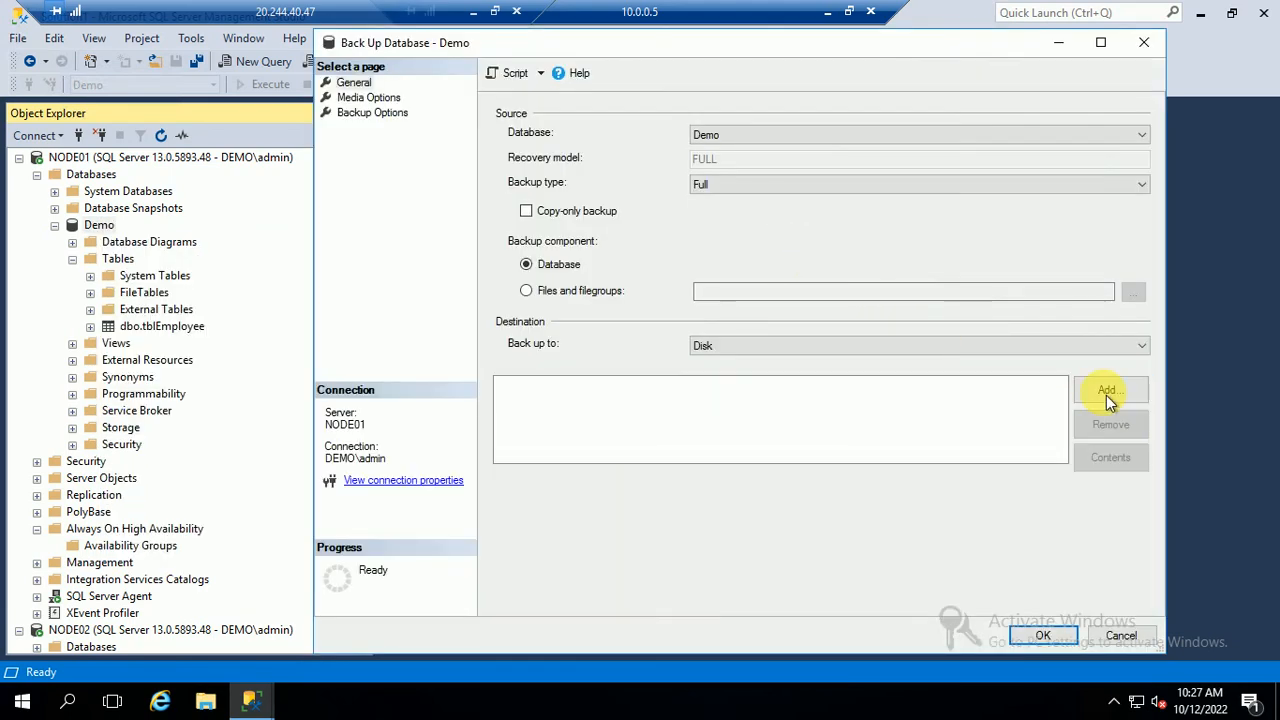
pyautogui.click(1106, 392)
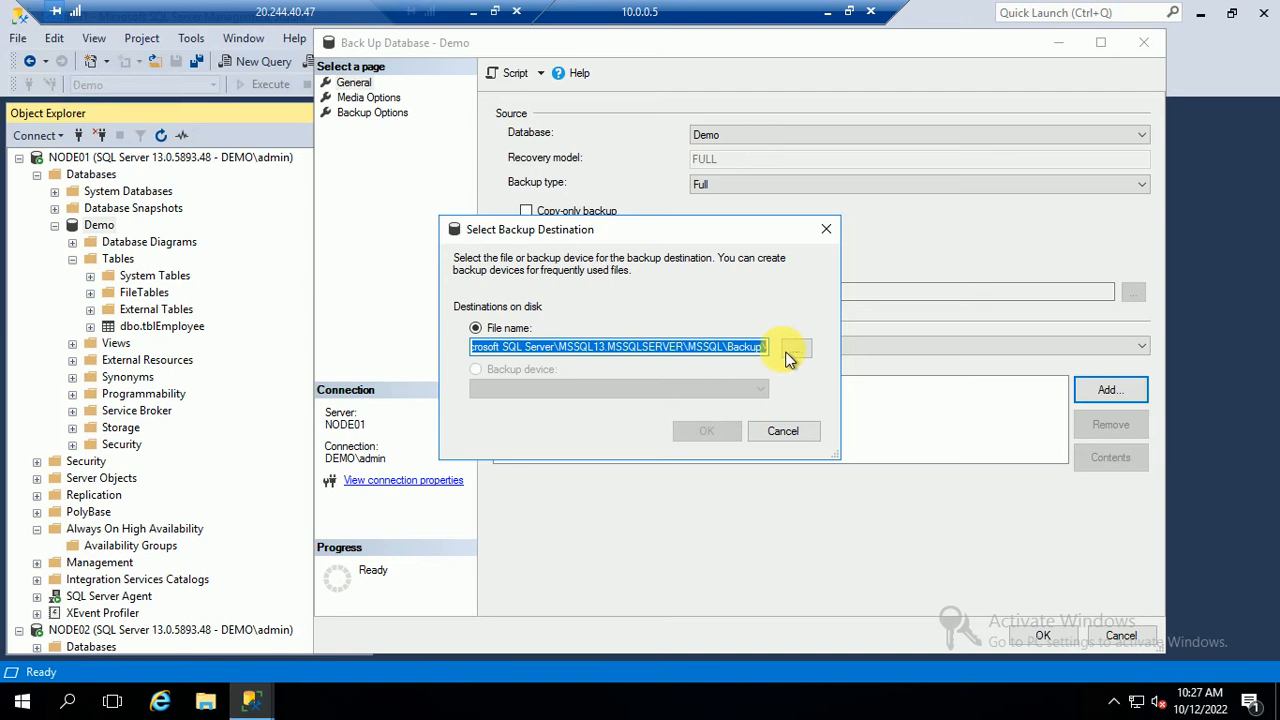
pyautogui.click(783, 350)
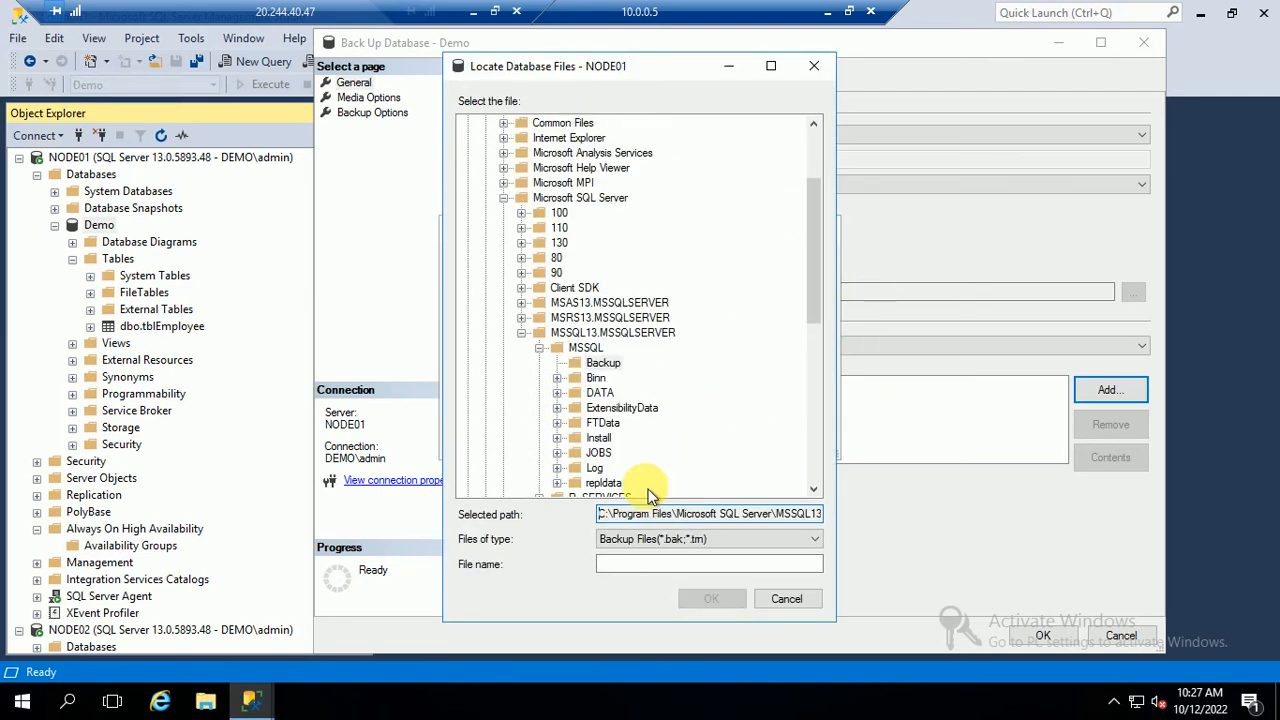
pyautogui.click(590, 367)
pyautogui.click(620, 565)
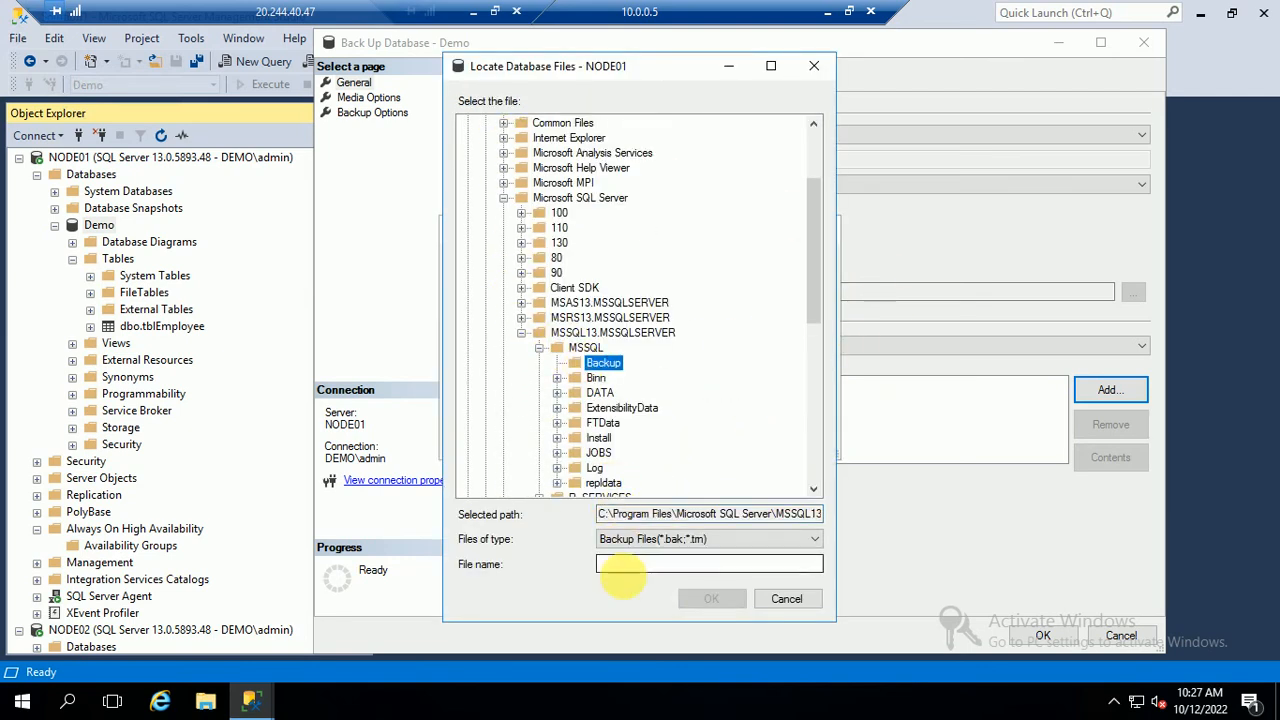
pyautogui.write('Demo.bak')
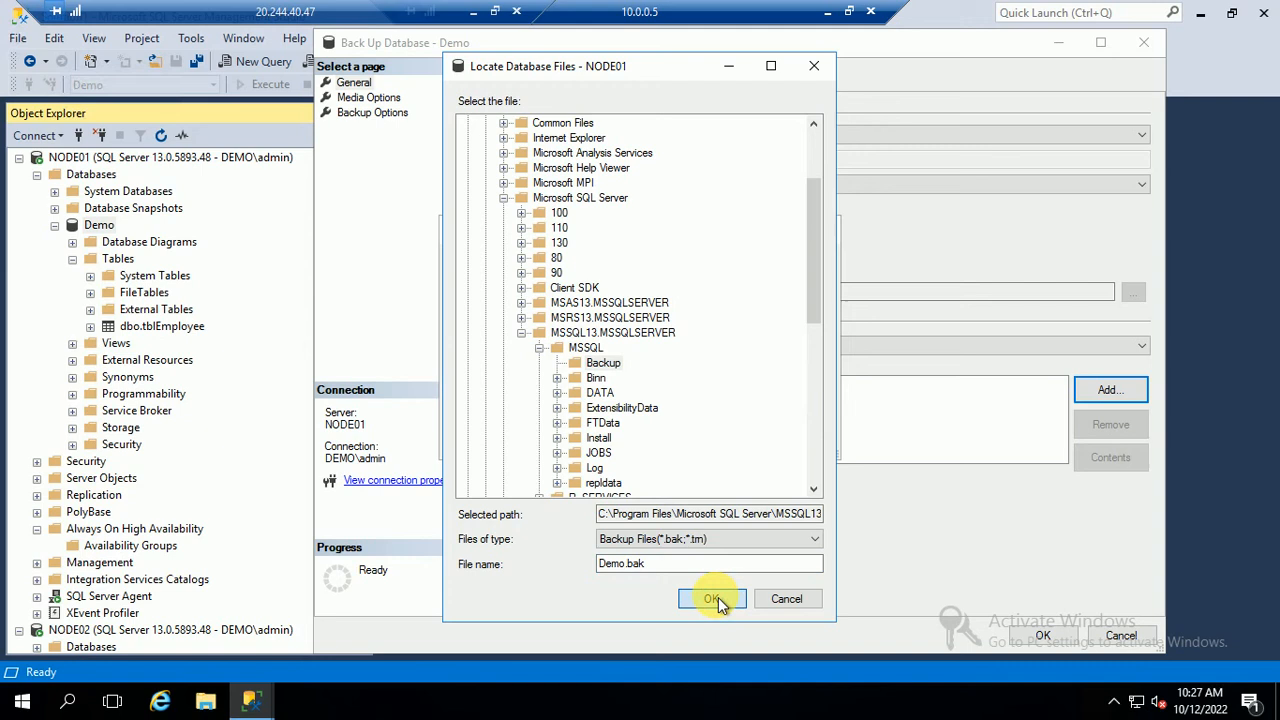
pyautogui.click(718, 597)
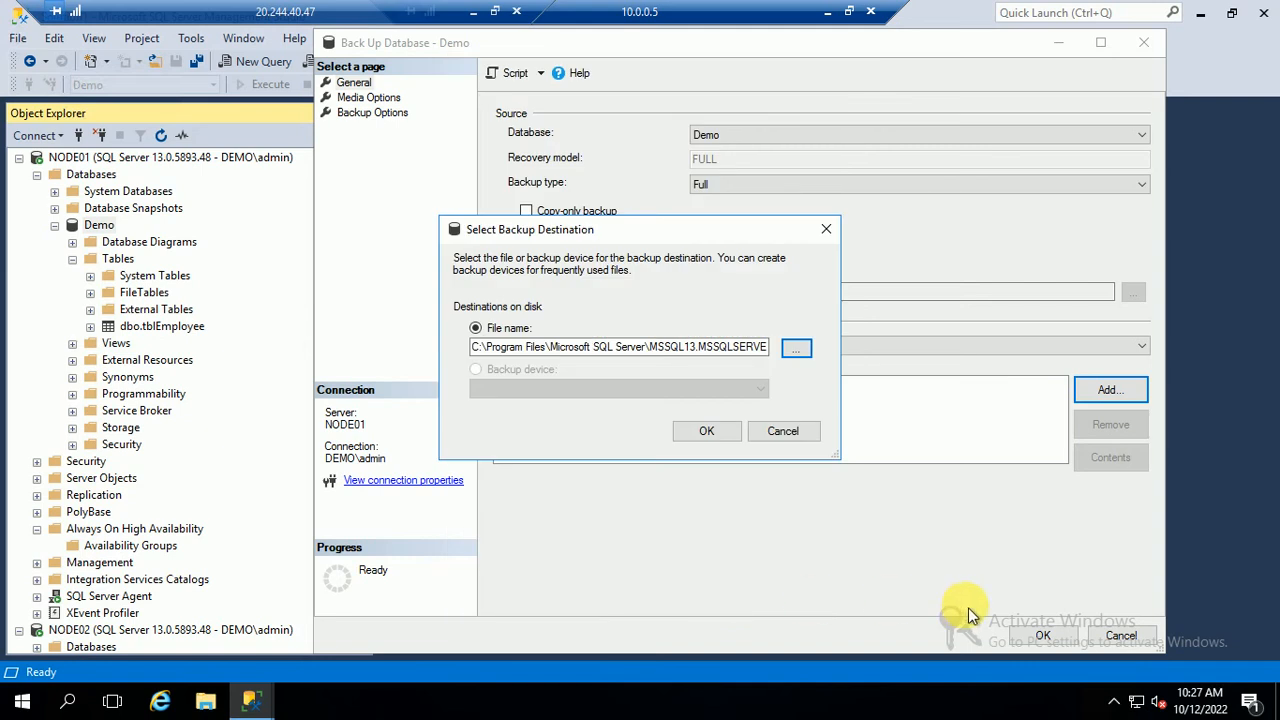
pyautogui.click(712, 435)
pyautogui.click(1050, 644)
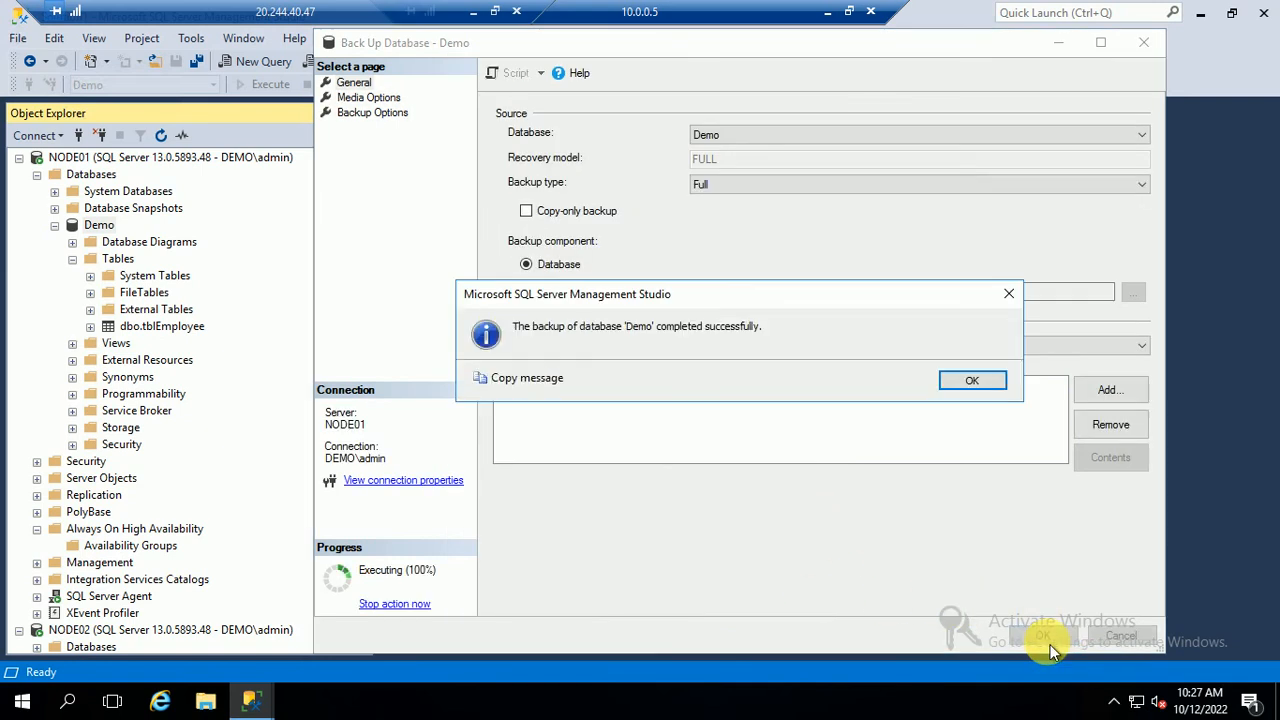
pyautogui.click(990, 384)
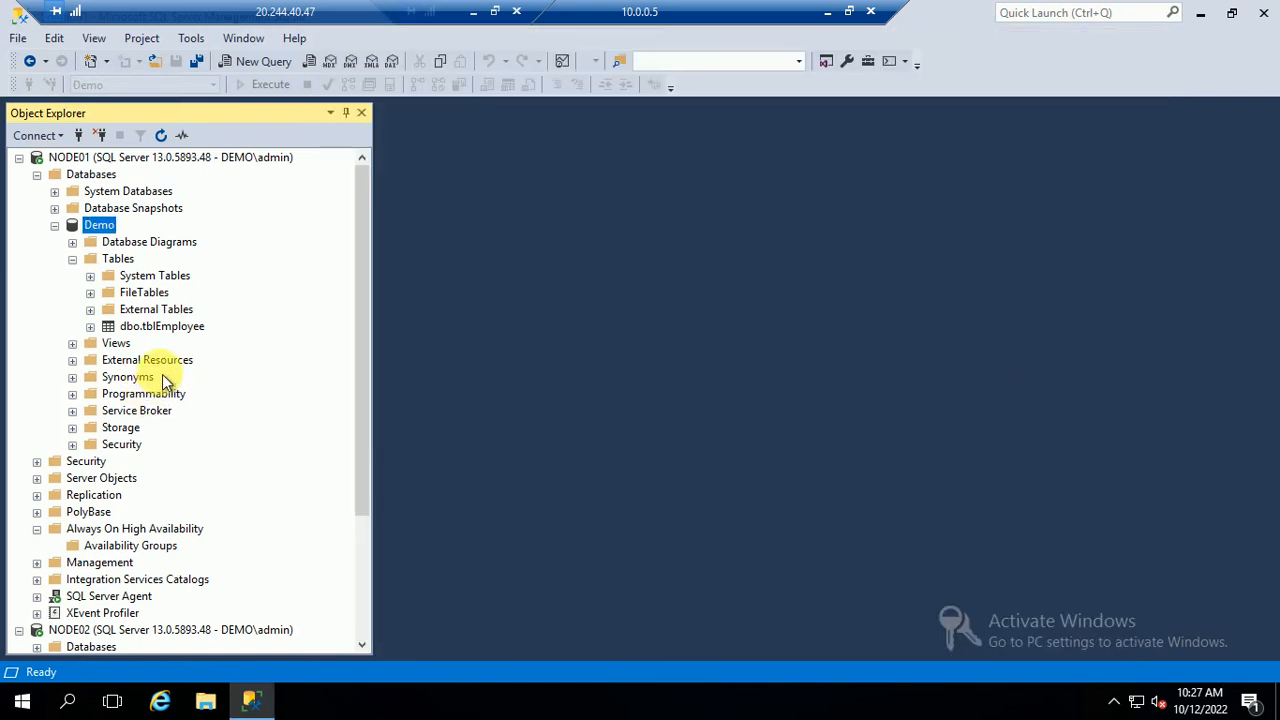
# Launch the New Availability Group Wizard from Availability Groups and advance past the introduction
pyautogui.click(56, 226)
pyautogui.click(251, 700)
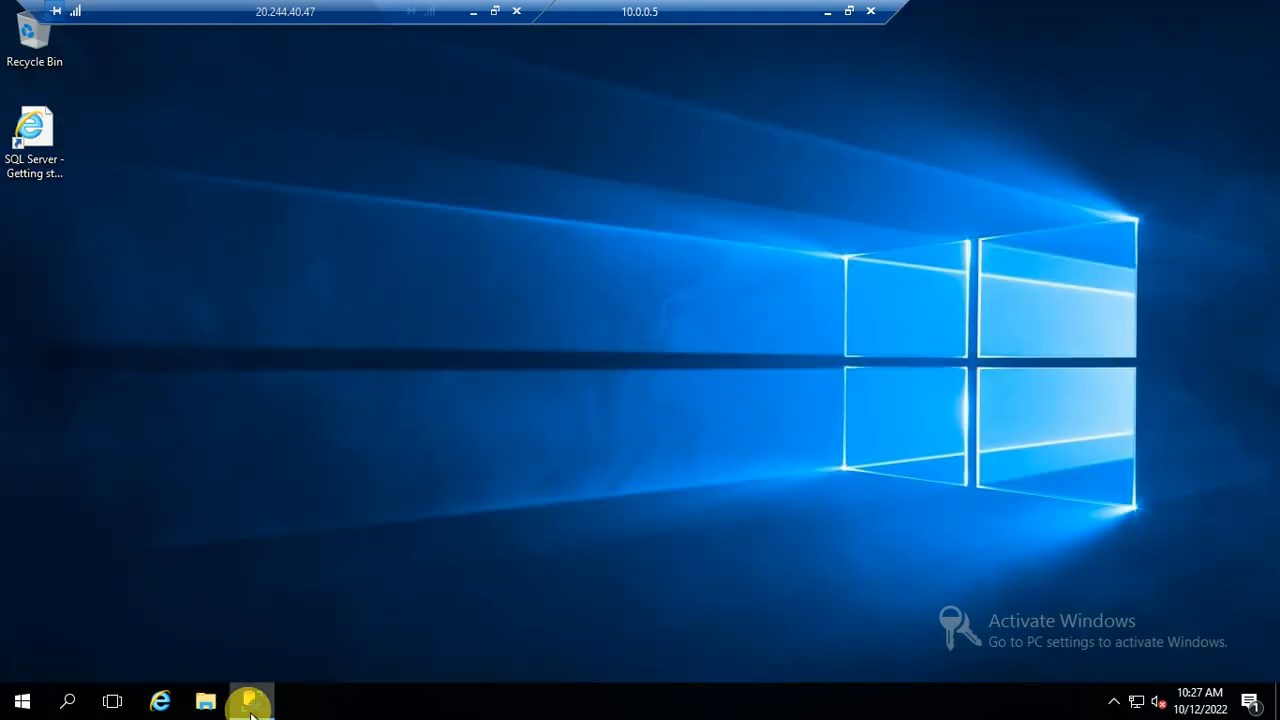
pyautogui.click(251, 700)
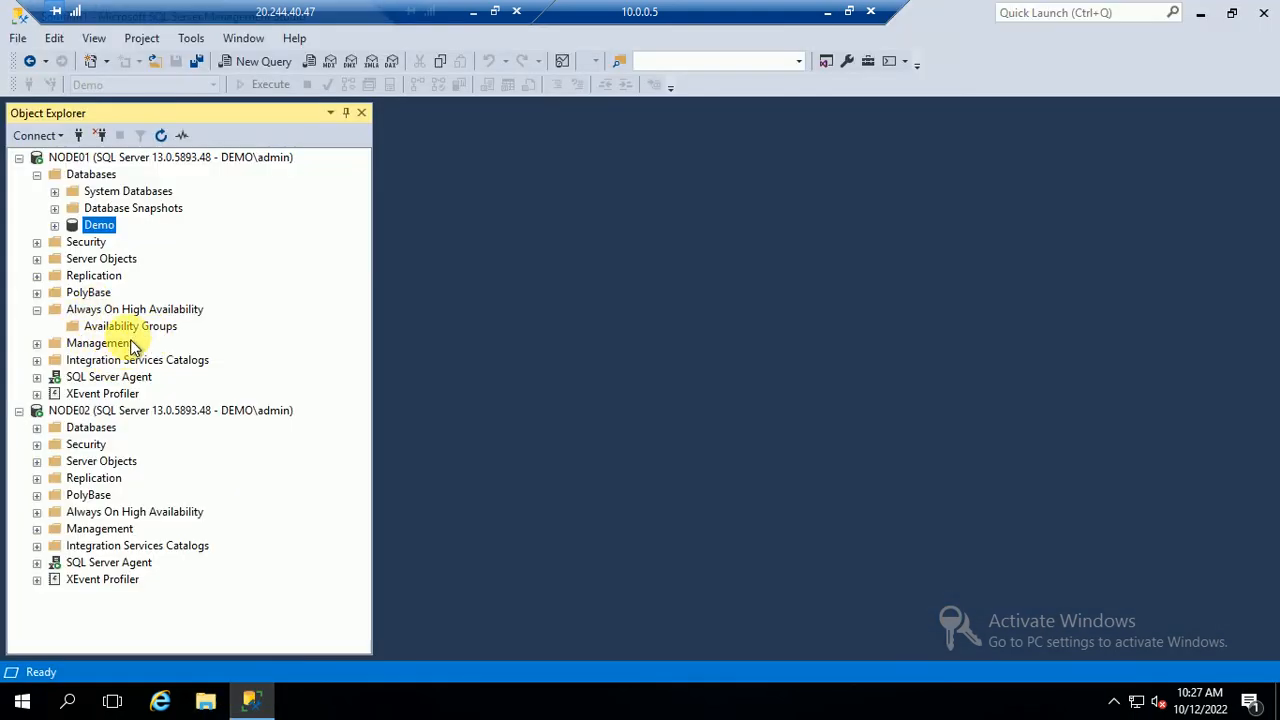
pyautogui.rightClick(130, 328)
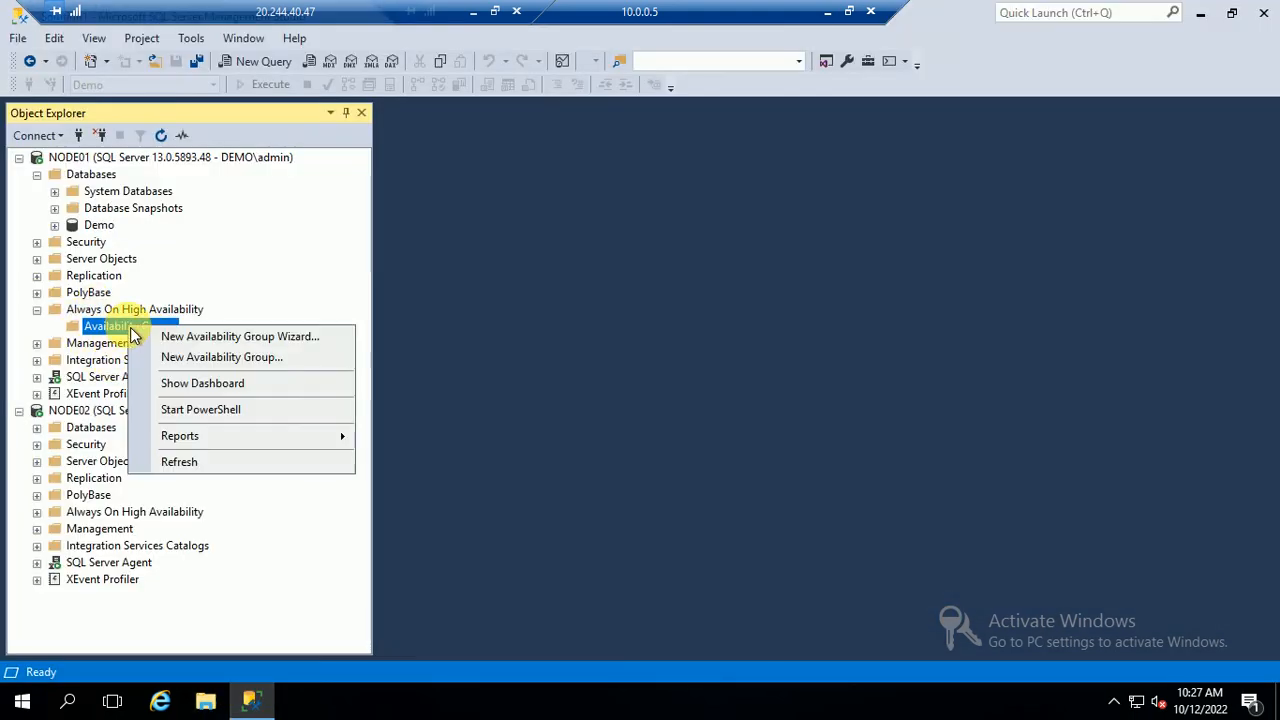
pyautogui.click(203, 338)
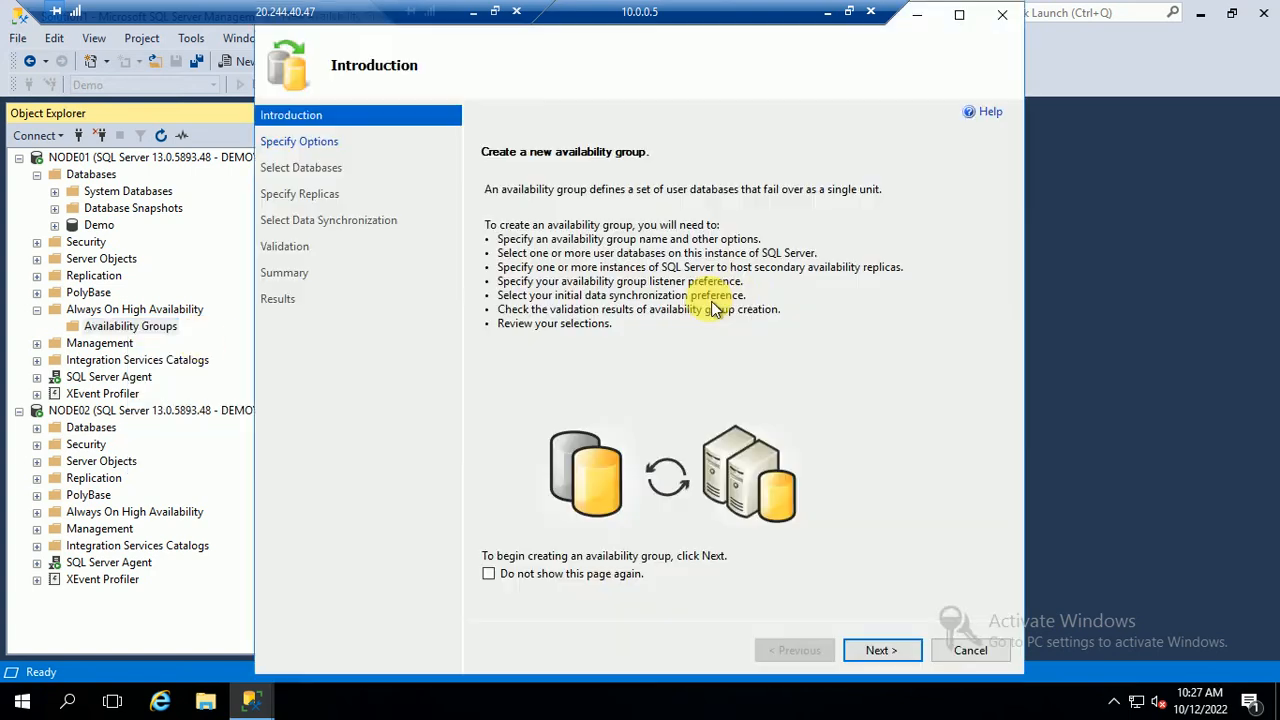
pyautogui.click(882, 650)
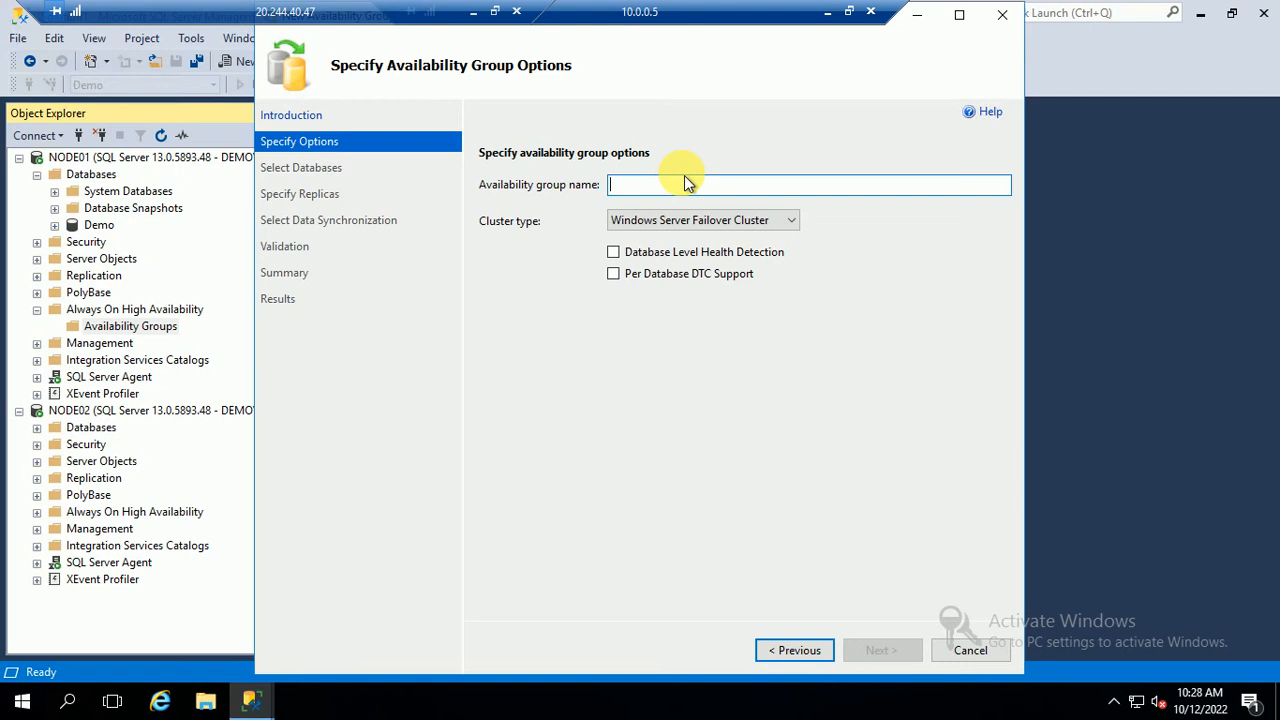
# Name the availability group MyAG001 and select the Demo database for it
pyautogui.write('MyAG001')
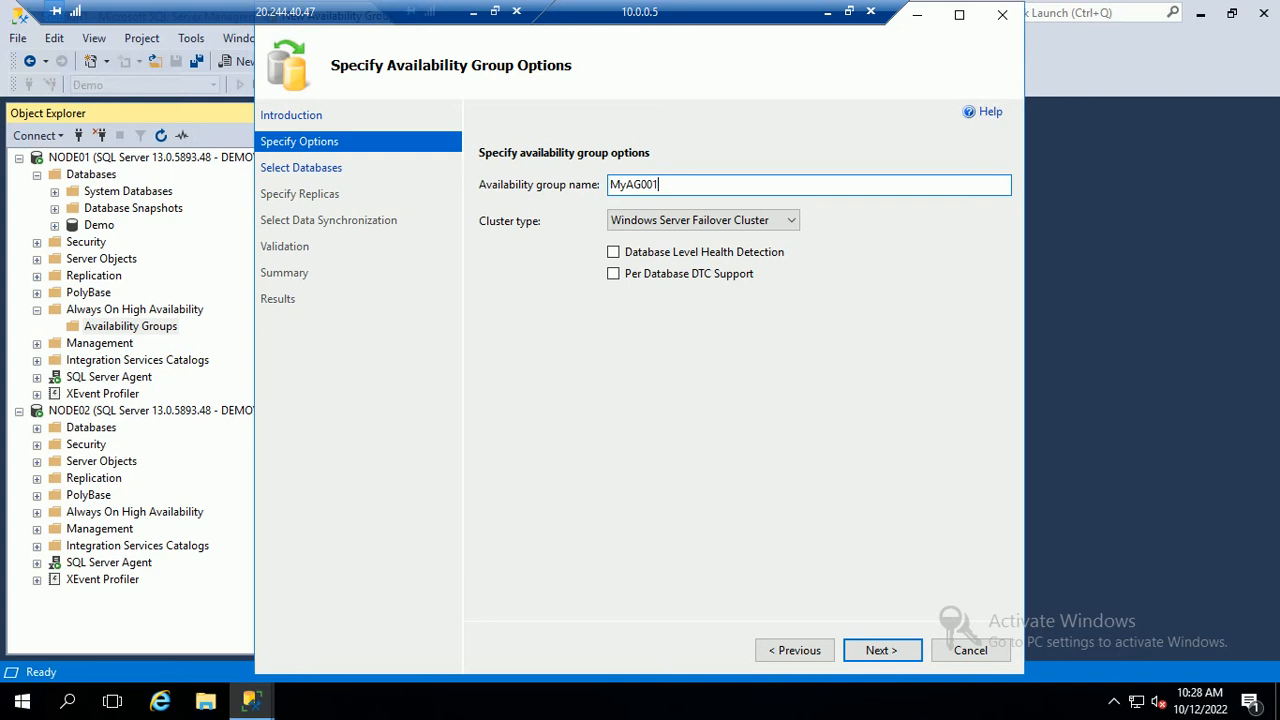
pyautogui.click(850, 650)
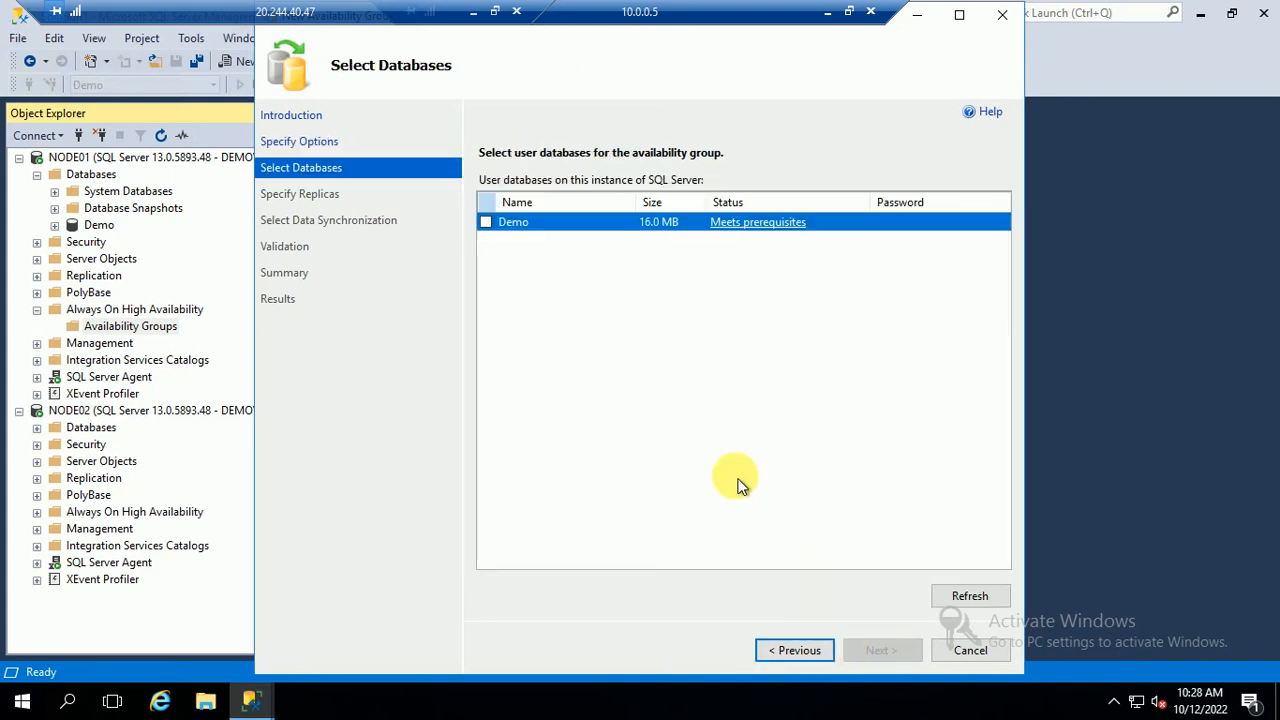
pyautogui.click(487, 224)
# Add NODE02 as a secondary replica in the wizard
pyautogui.click(870, 650)
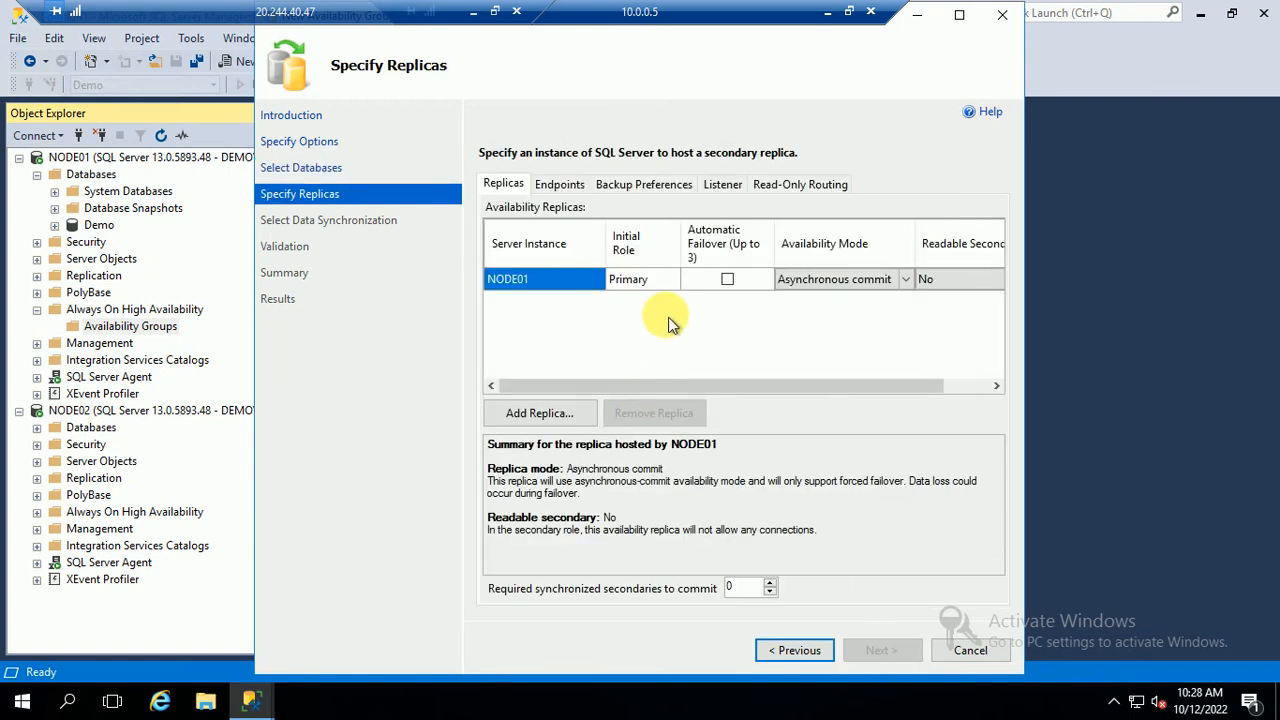
pyautogui.click(530, 416)
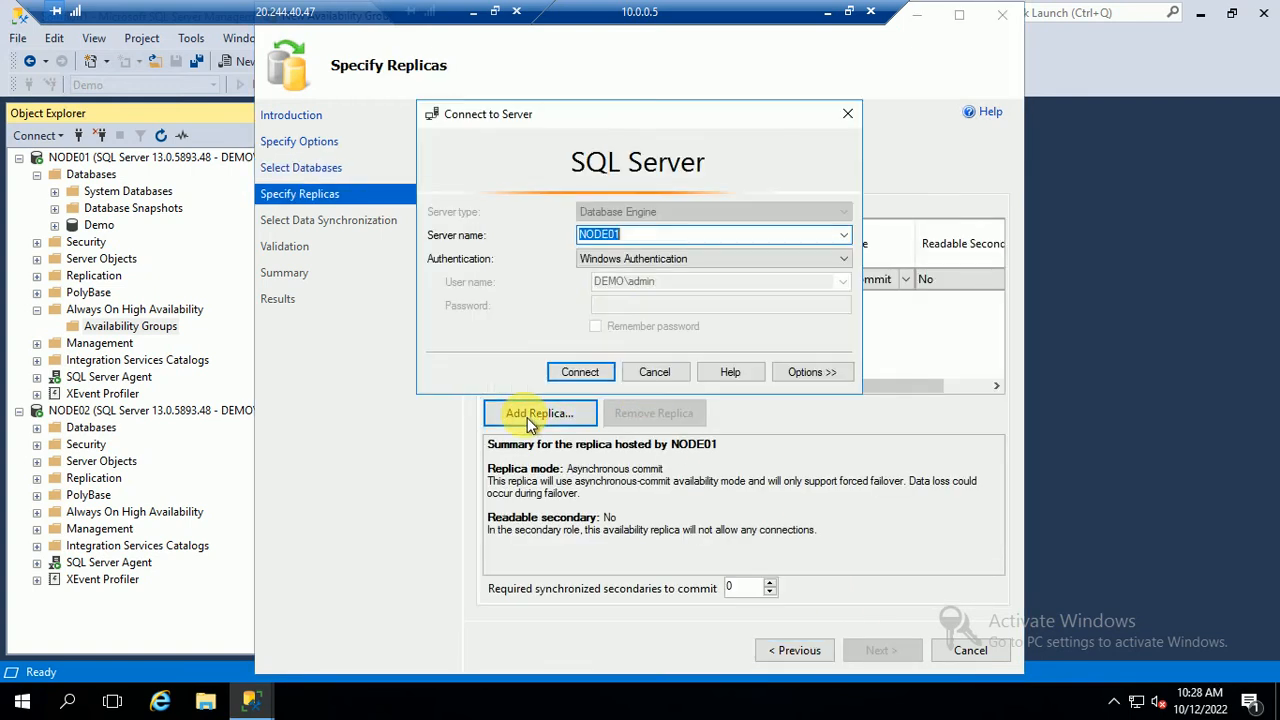
pyautogui.click(843, 244)
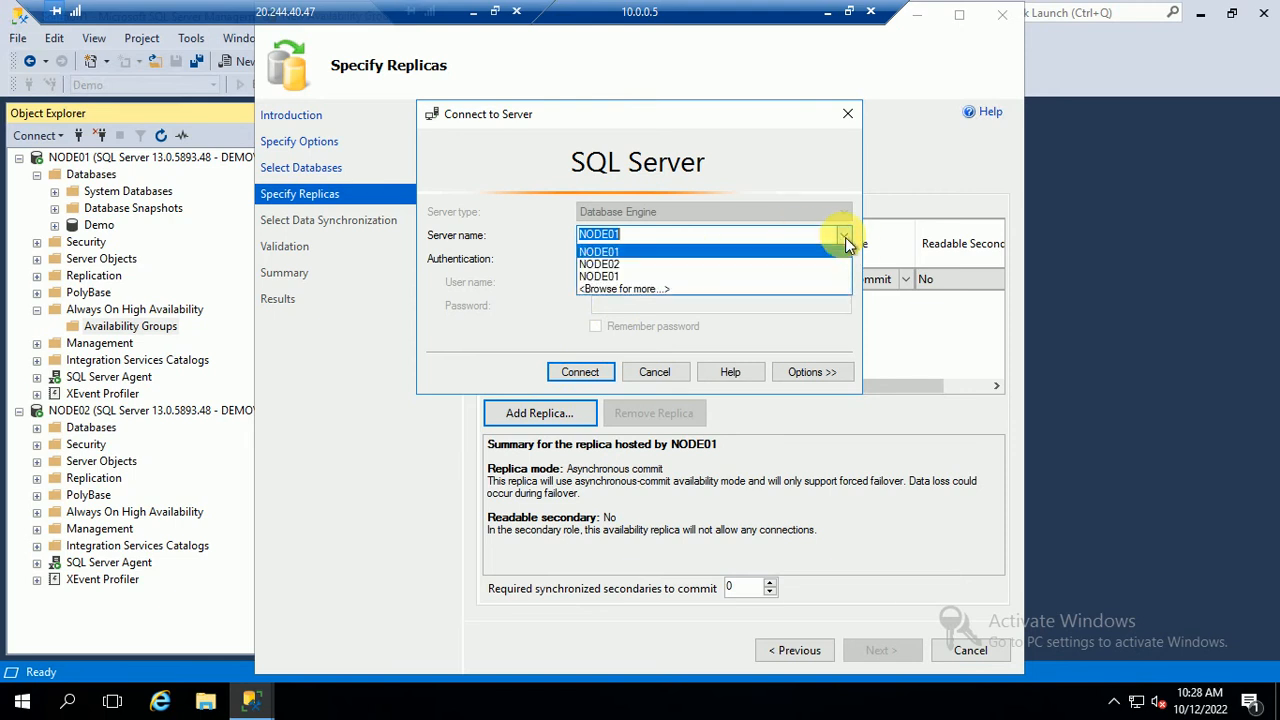
pyautogui.click(611, 264)
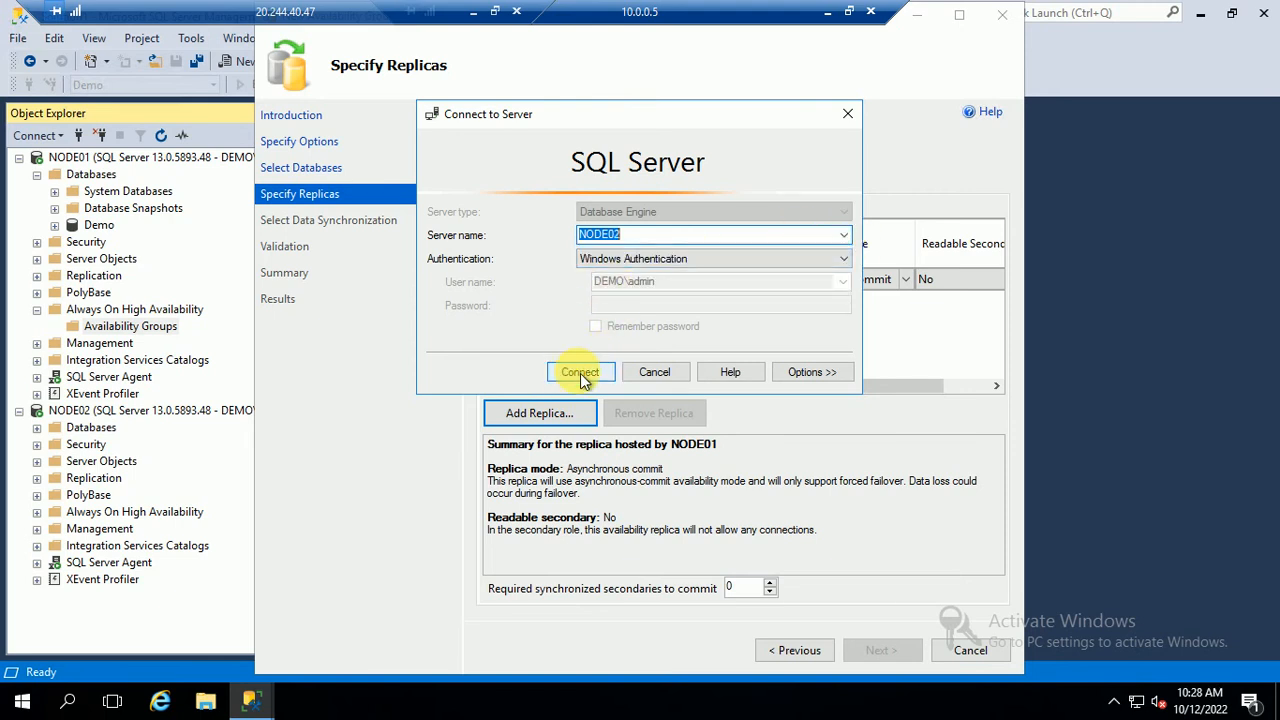
pyautogui.click(580, 372)
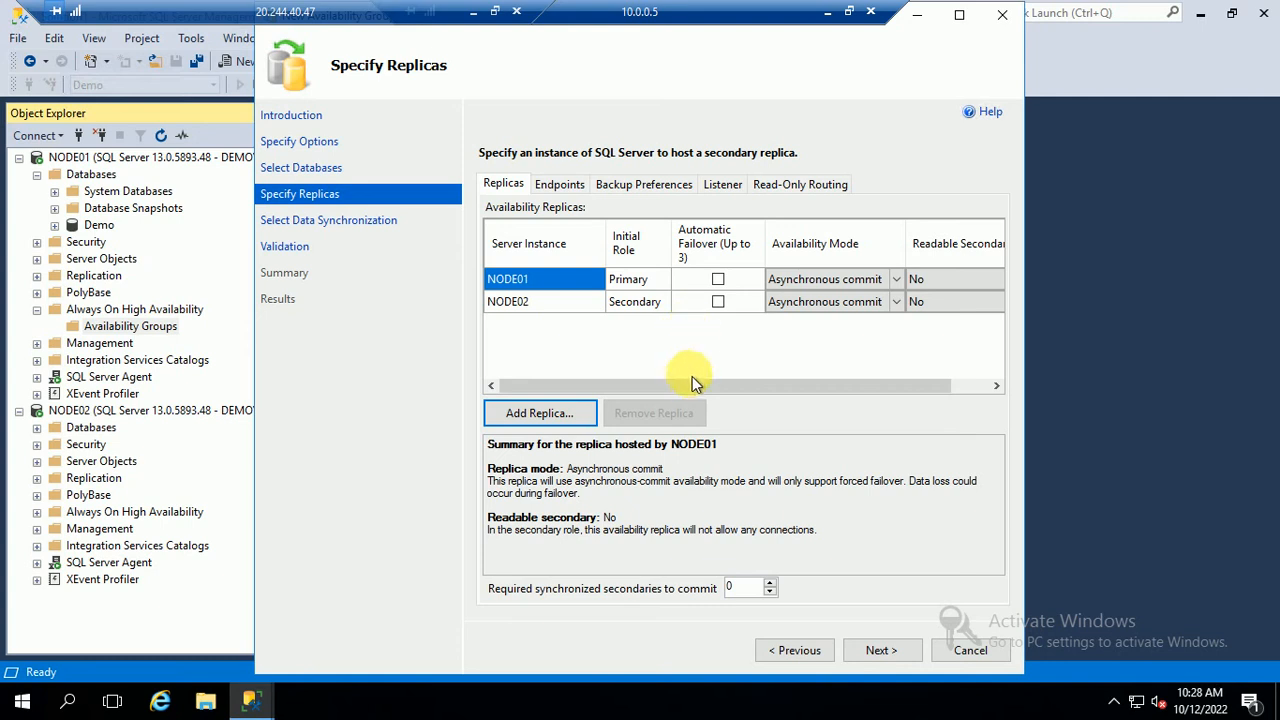
# Set NODE01 and NODE02 to synchronous commit and make NODE02 a readable secondary
pyautogui.click(896, 279)
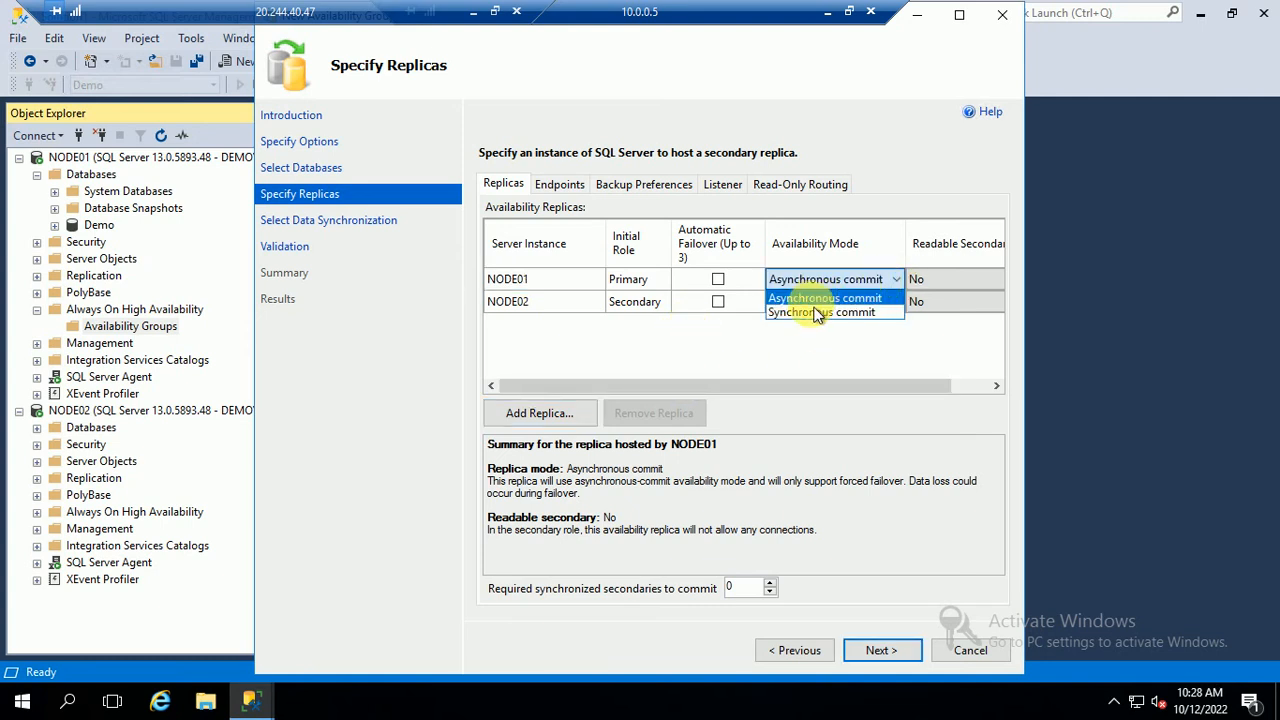
pyautogui.click(817, 312)
pyautogui.click(893, 301)
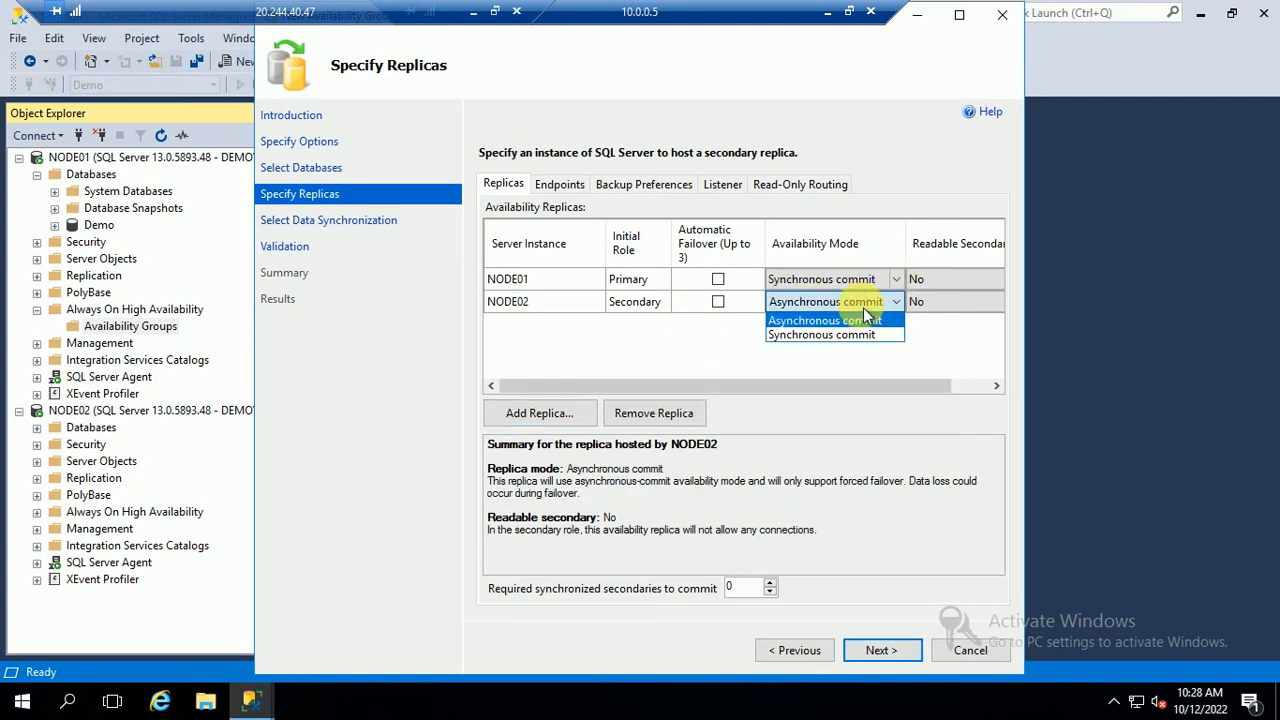
pyautogui.click(810, 330)
pyautogui.moveTo(728, 381); pyautogui.dragTo(974, 385)
pyautogui.click(994, 302)
pyautogui.click(996, 302)
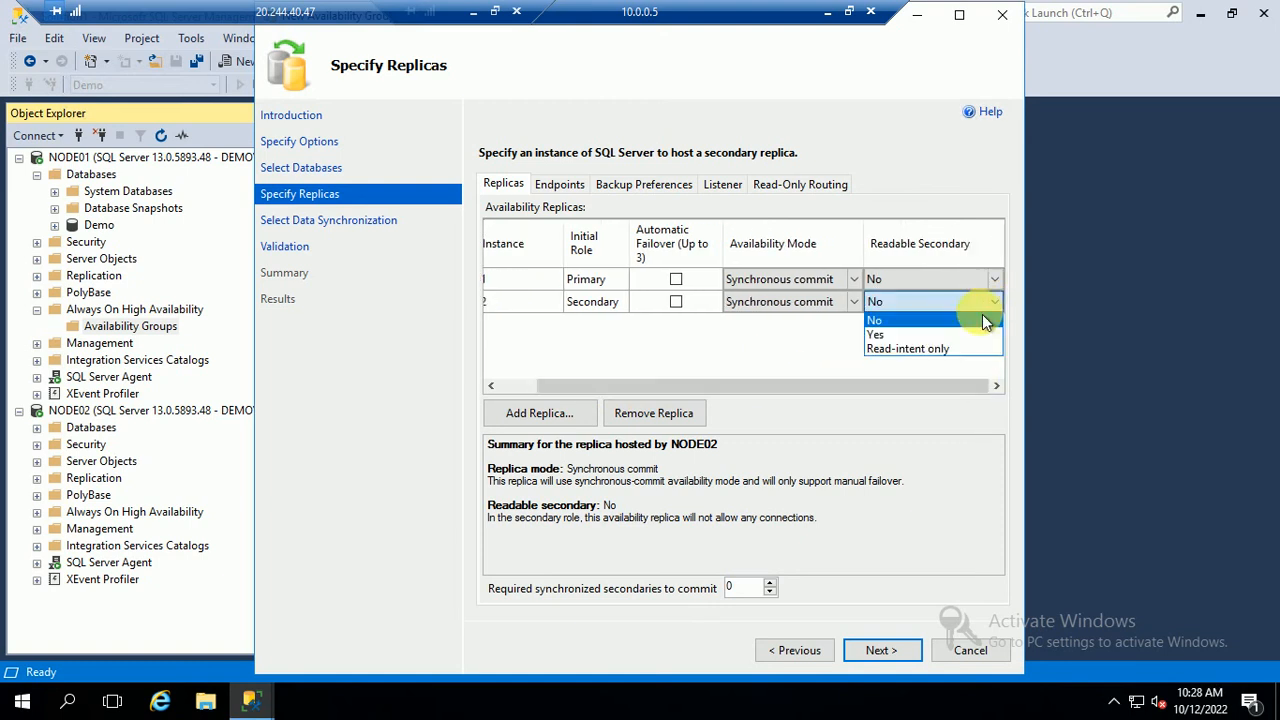
pyautogui.click(880, 334)
# Choose Full database and log backup as the data synchronization method, cancelling the folder browser
pyautogui.click(882, 652)
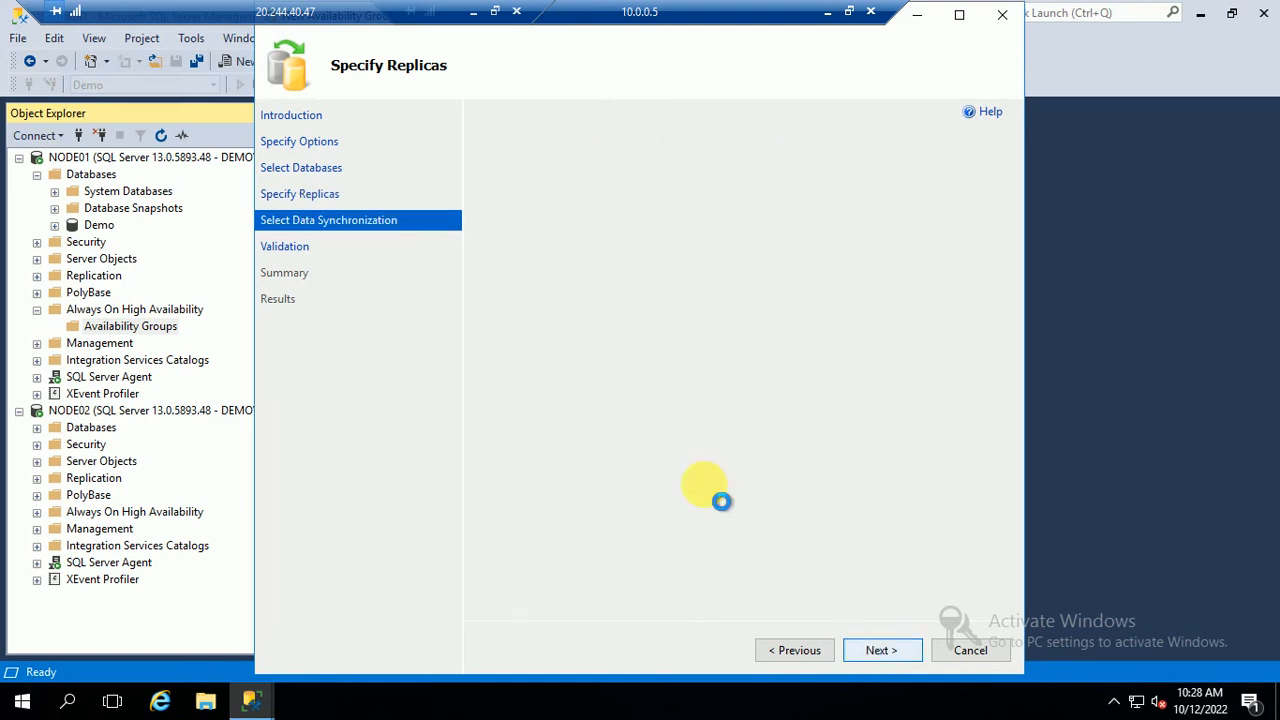
pyautogui.click(541, 260)
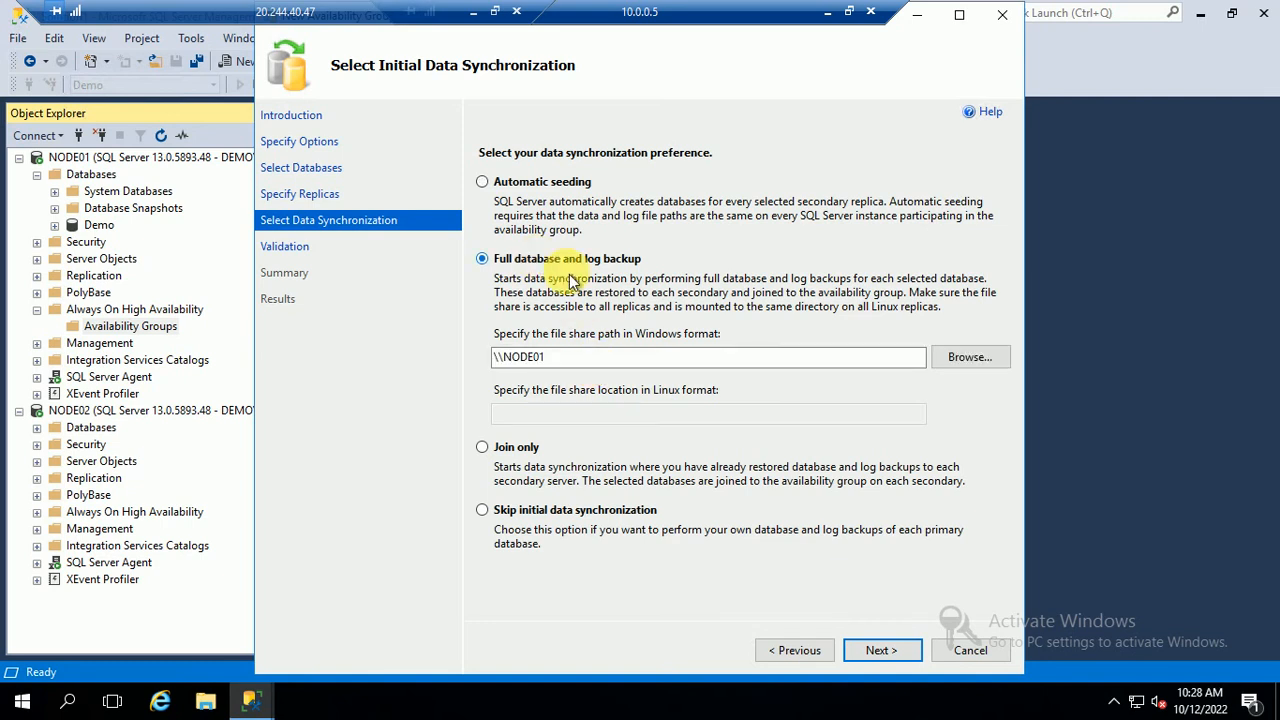
pyautogui.click(950, 357)
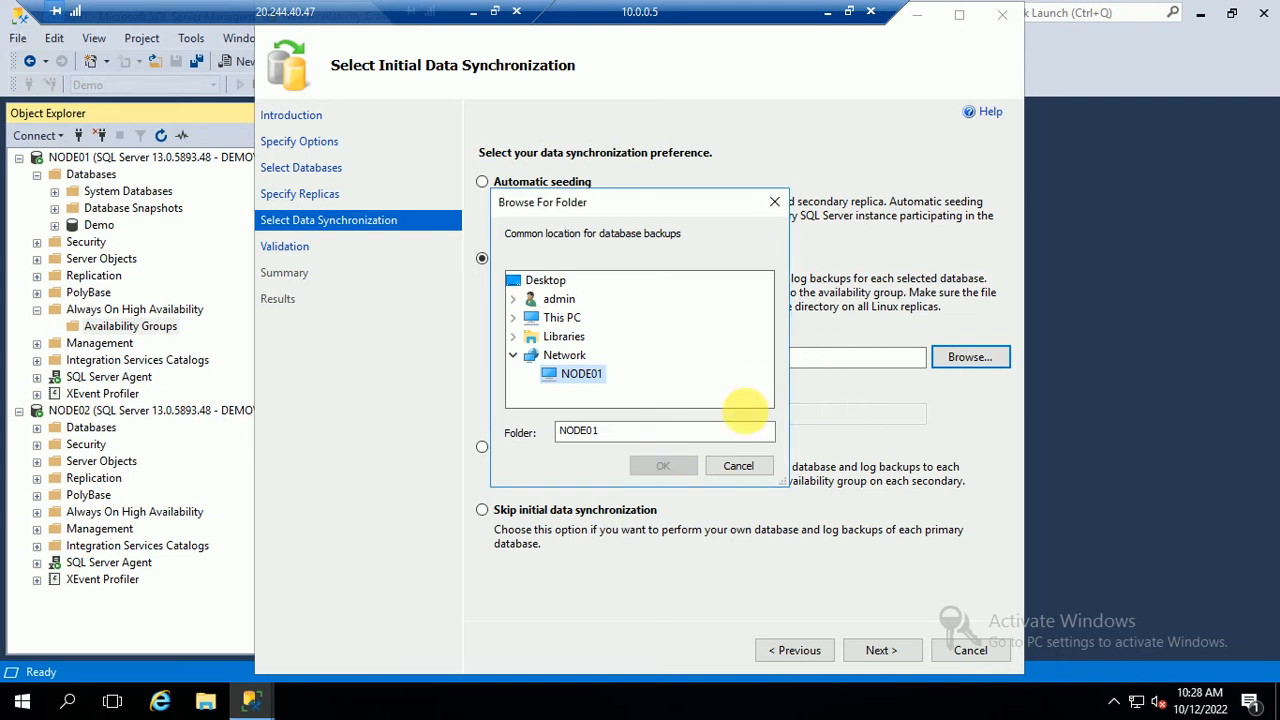
pyautogui.click(738, 465)
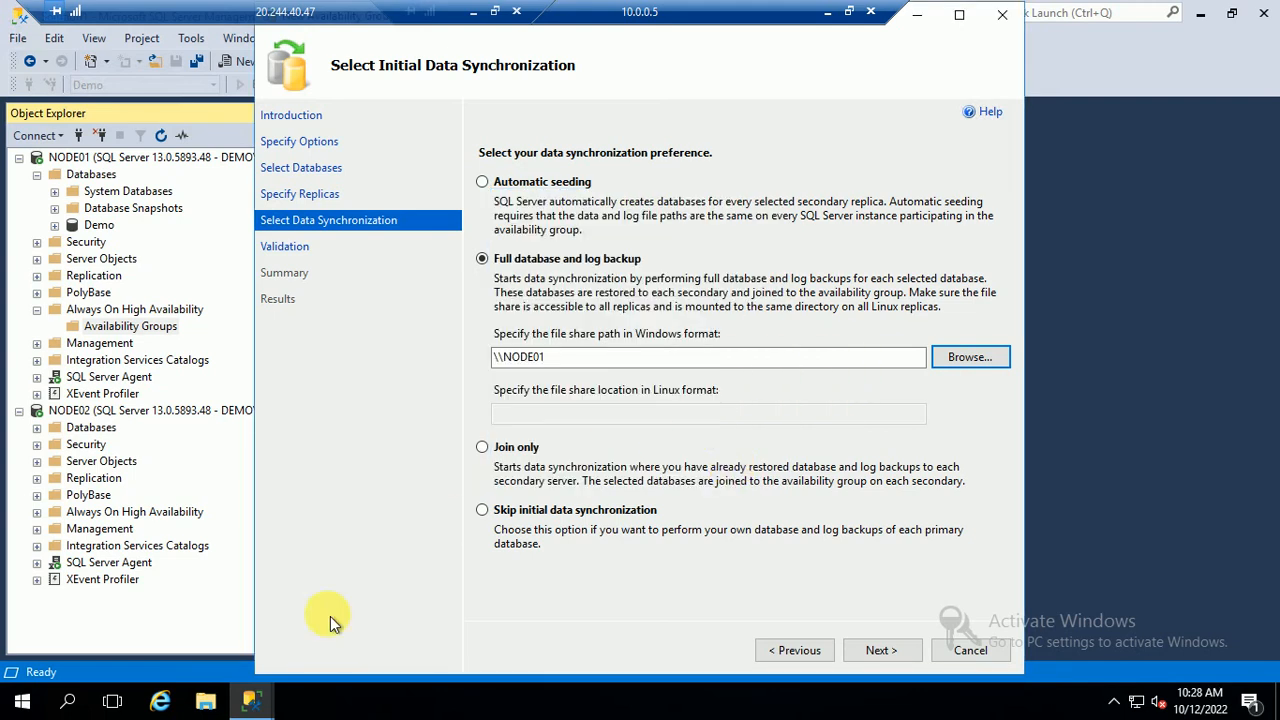
# Check this PC's drives in File Explorer, then close it
pyautogui.click(205, 703)
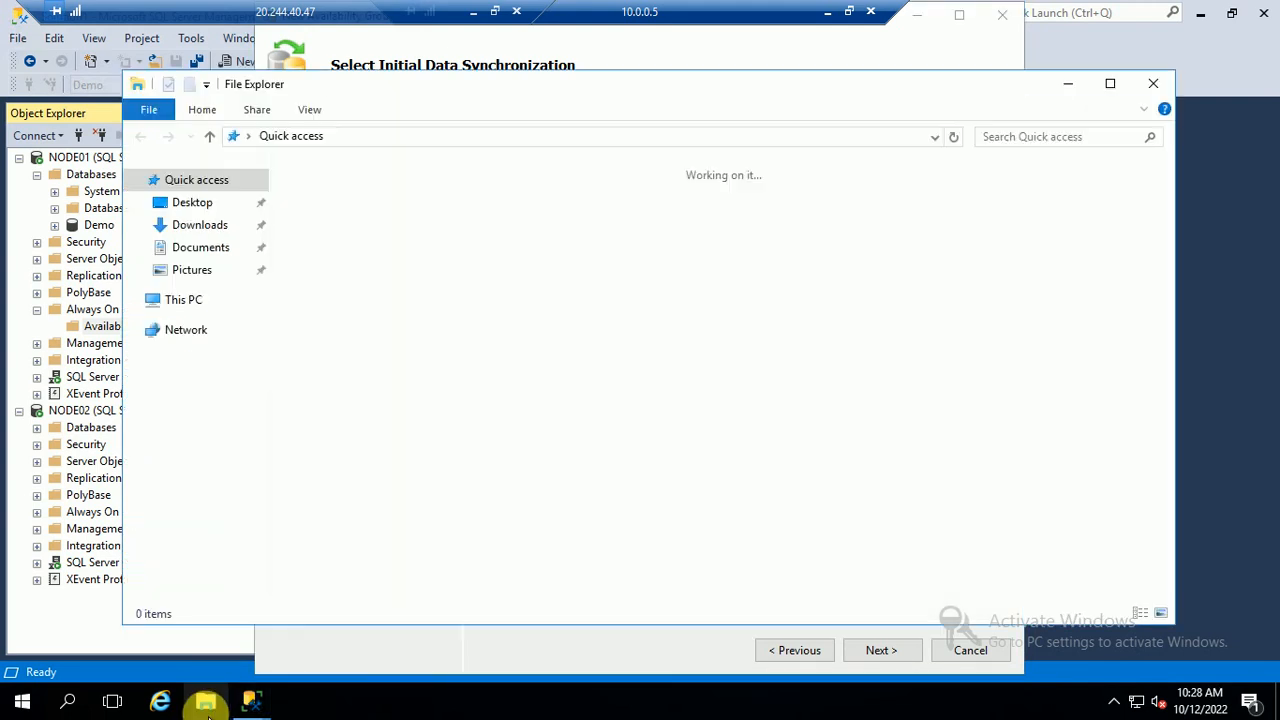
pyautogui.click(180, 299)
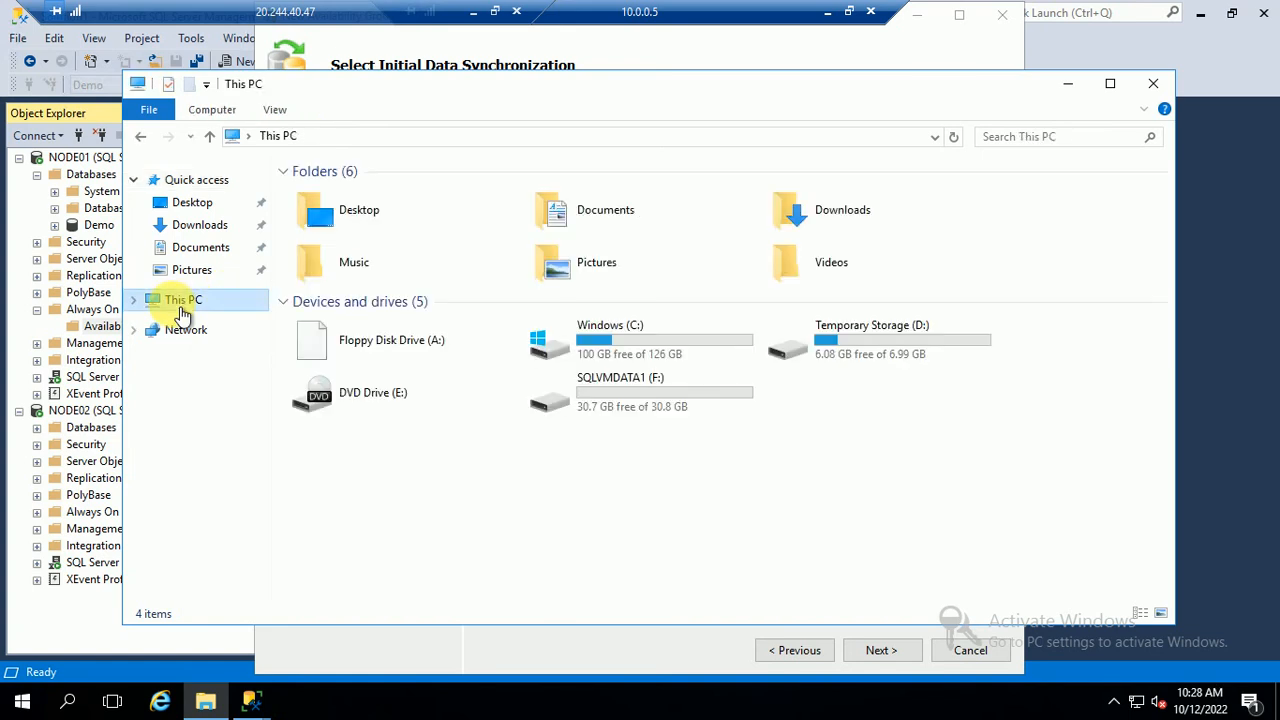
pyautogui.click(1148, 92)
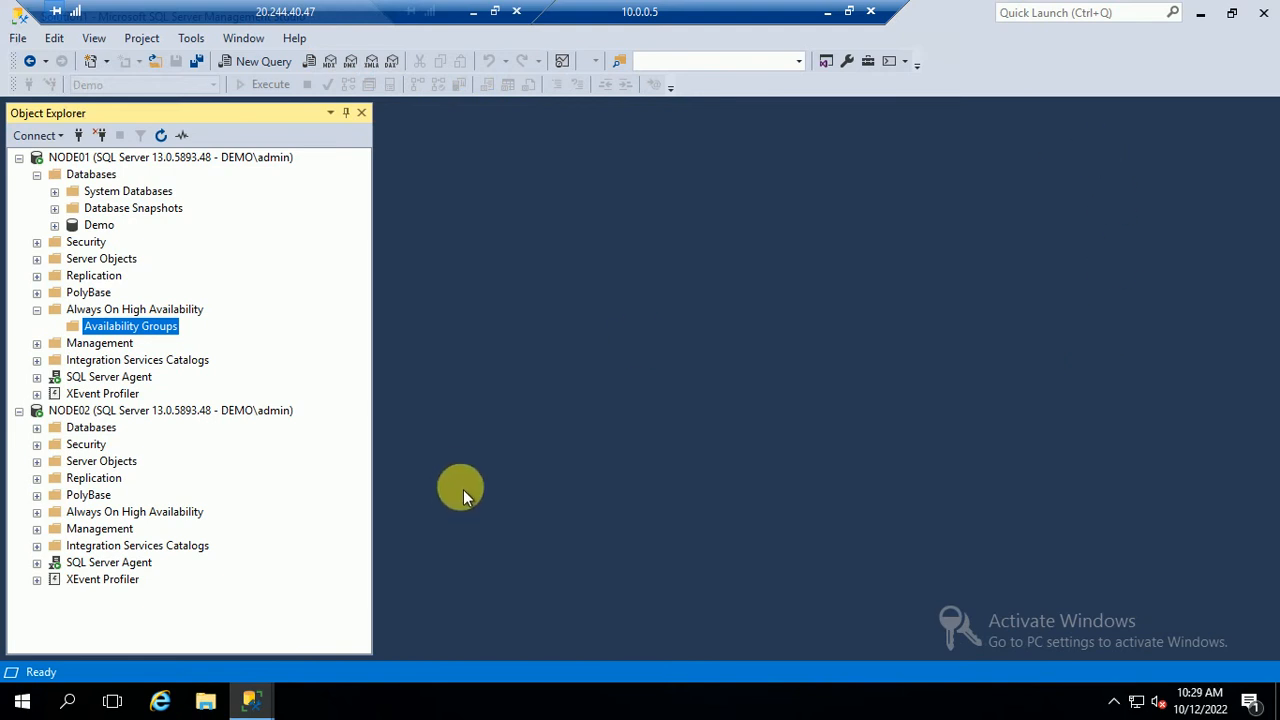
# Open the SQLVMDATA1 (F:) drive in File Explorer from the desktop
pyautogui.press('super+d')
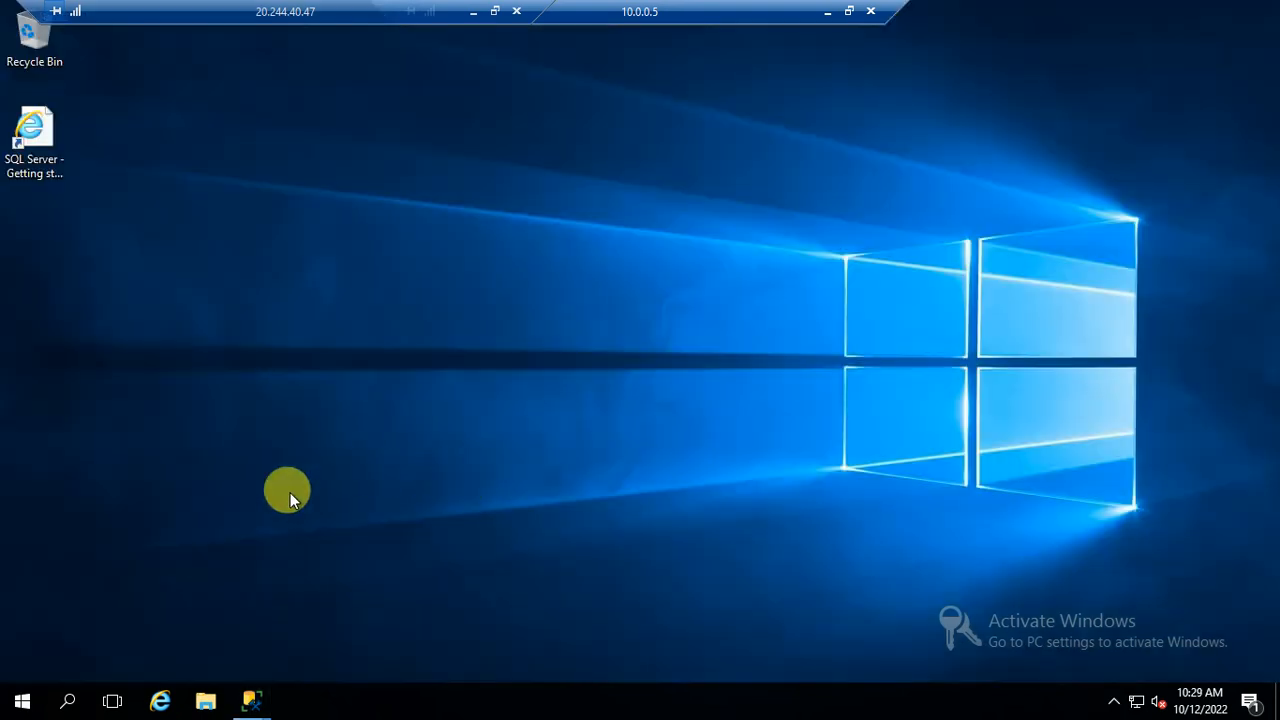
pyautogui.click(204, 703)
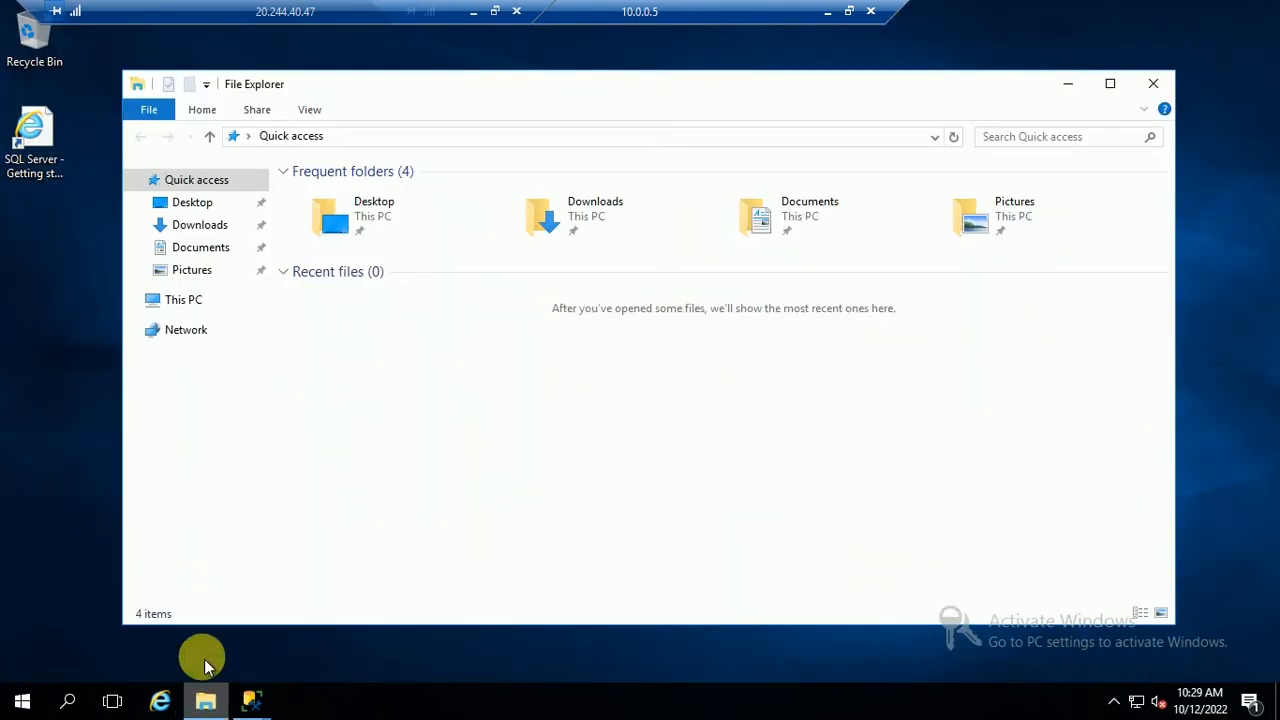
pyautogui.click(184, 304)
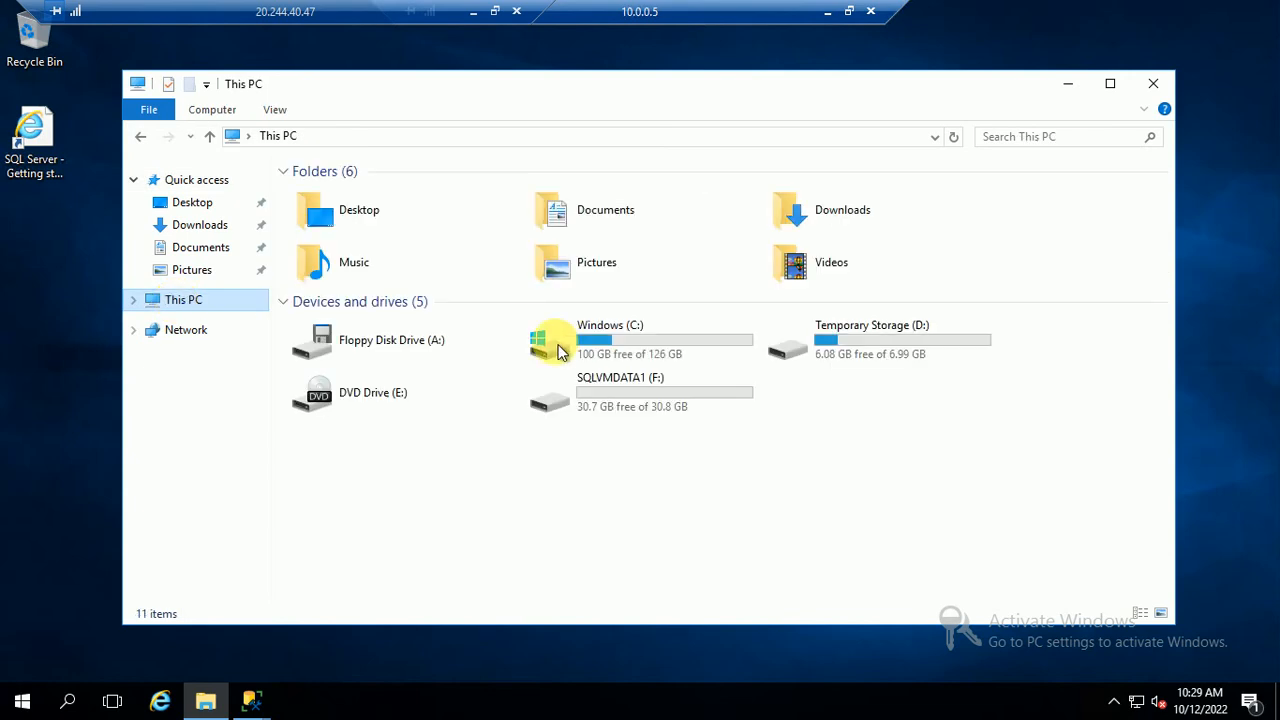
pyautogui.click(675, 405)
pyautogui.doubleClick(675, 405)
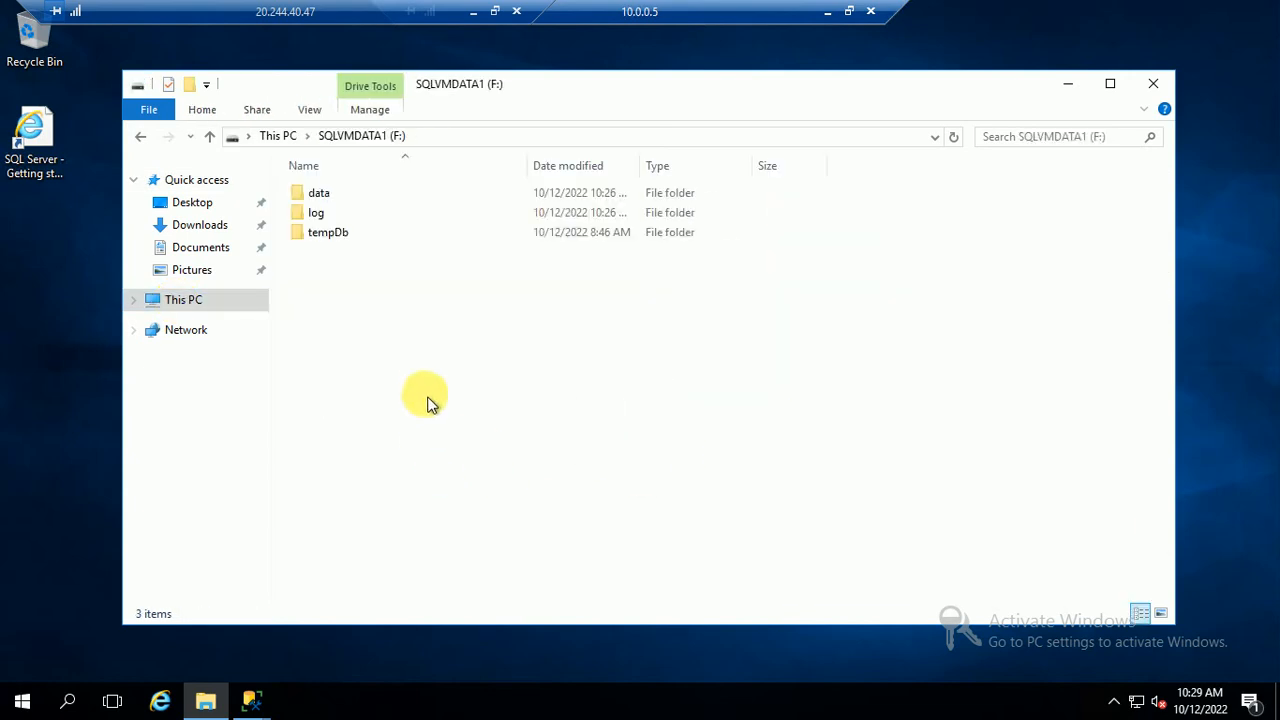
# Create a new folder named Backup on the F: drive
pyautogui.rightClick(424, 387)
pyautogui.moveTo(483, 612)
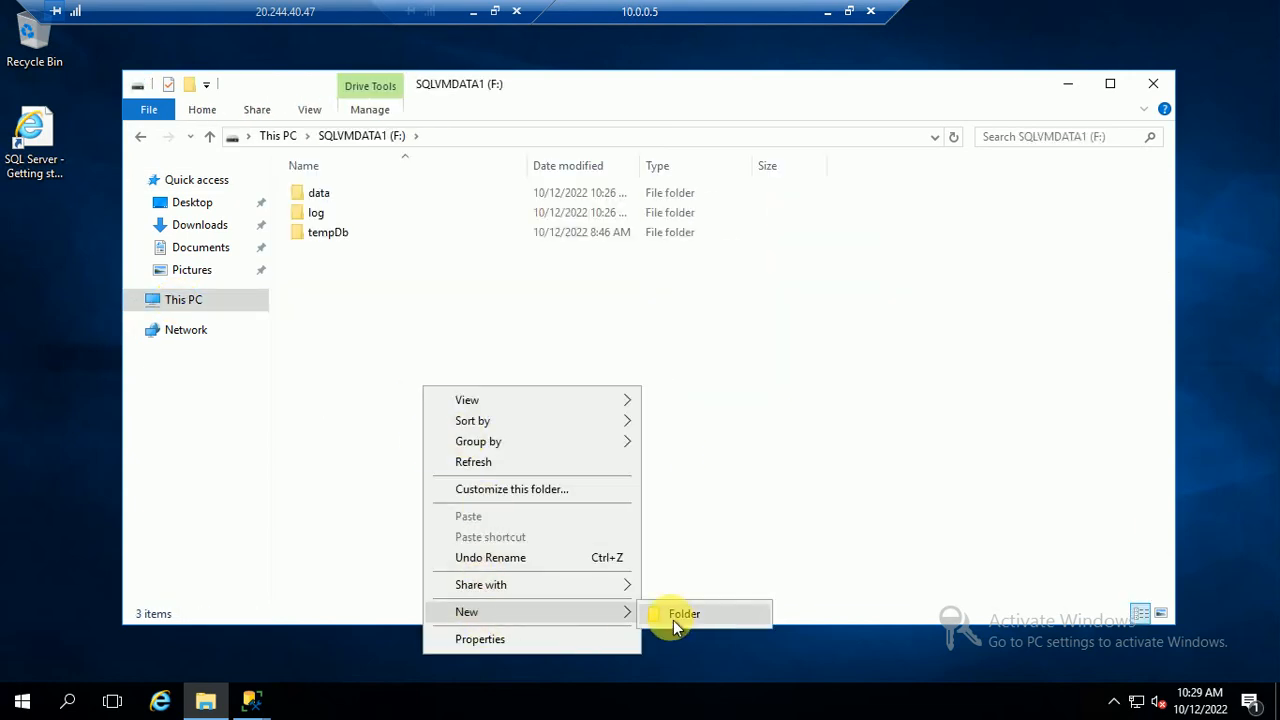
pyautogui.click(675, 615)
pyautogui.write('Backup')
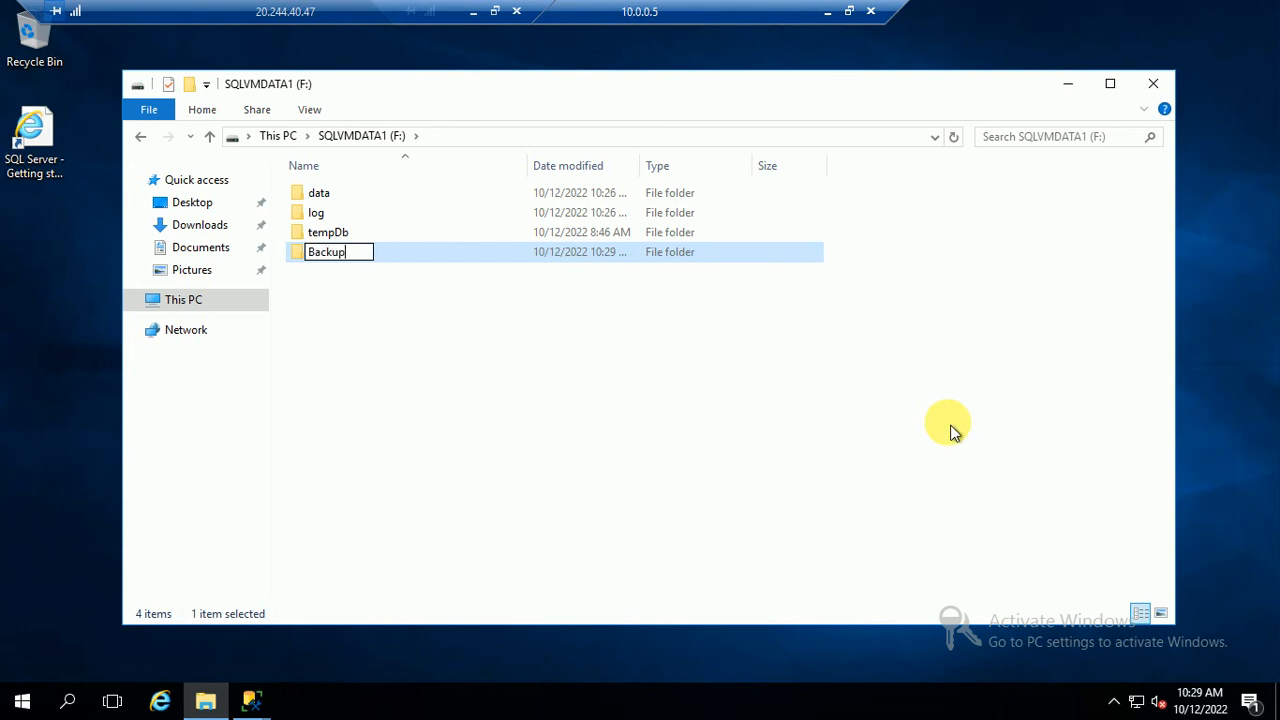
pyautogui.press('Return')
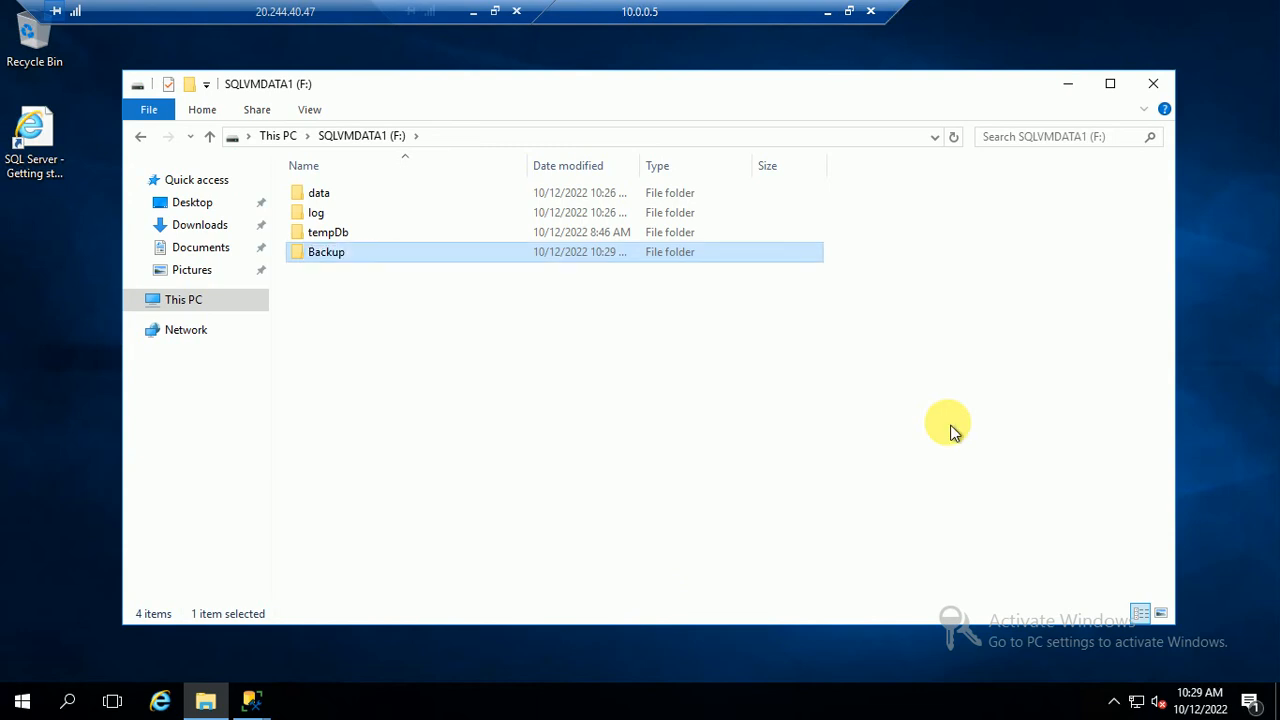
pyautogui.rightClick(322, 268)
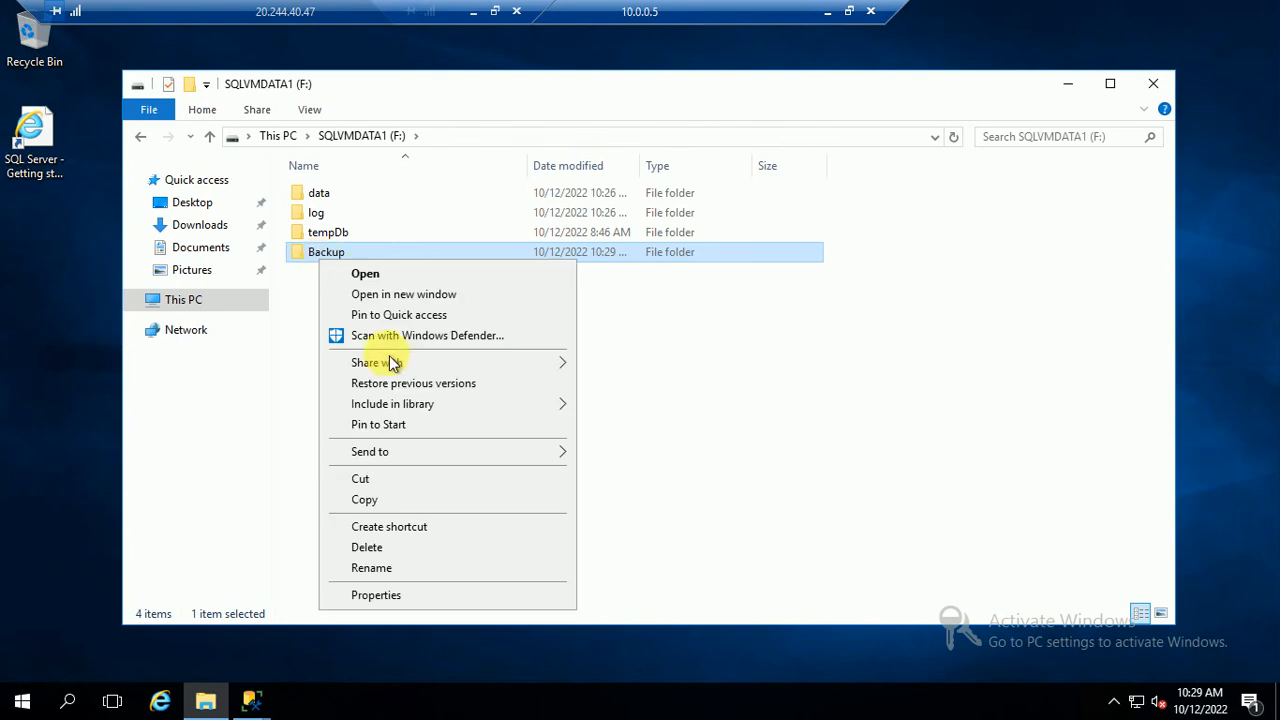
# Add the admin account to the Backup folder's sharing list via its properties
pyautogui.click(366, 598)
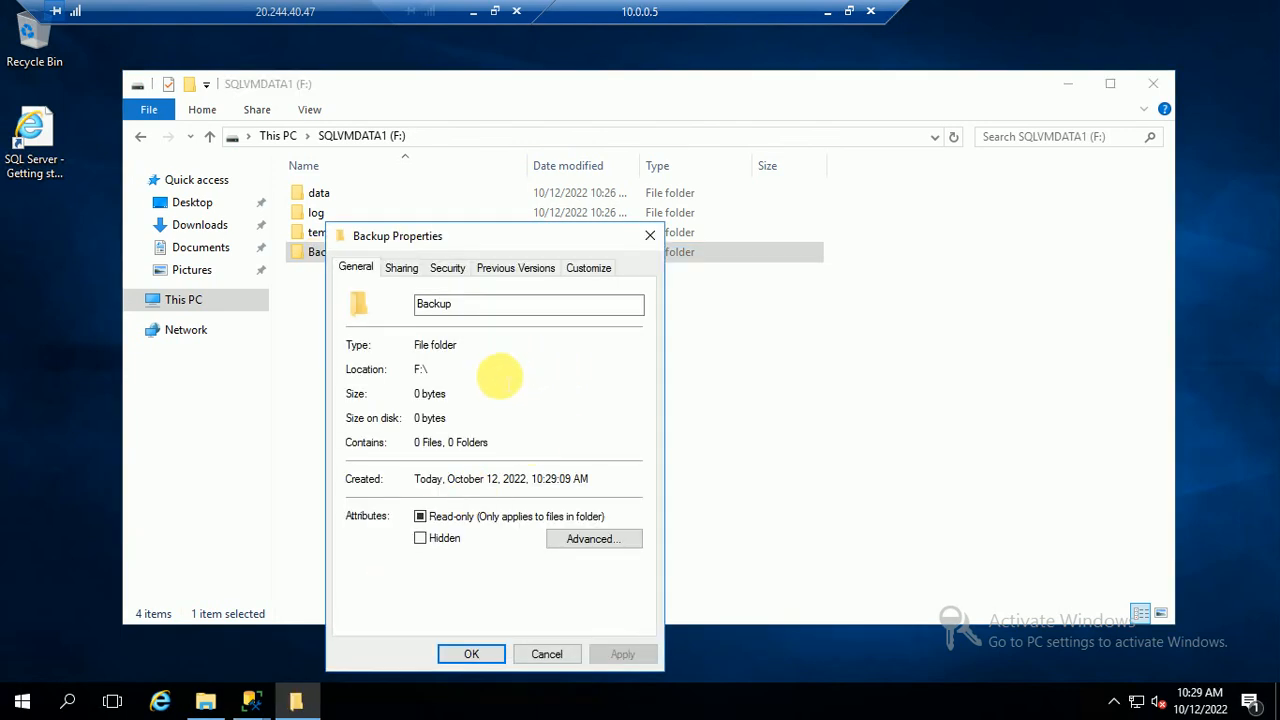
pyautogui.click(401, 268)
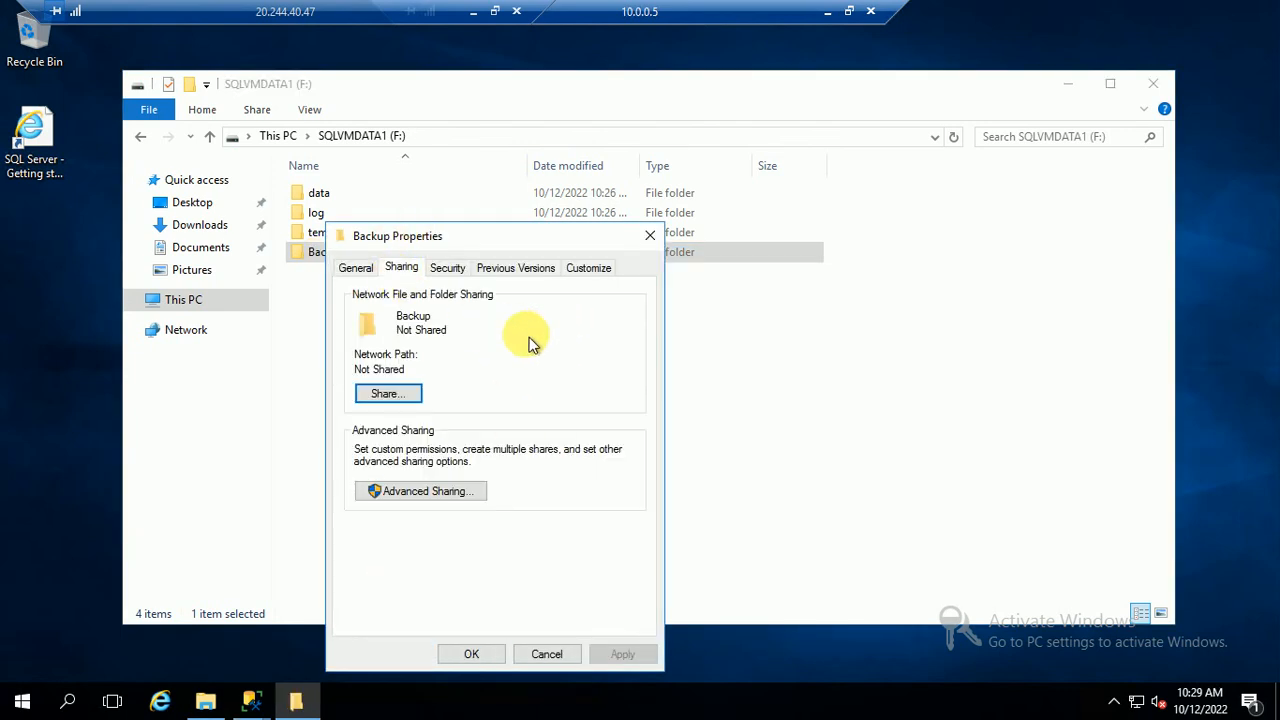
pyautogui.click(398, 397)
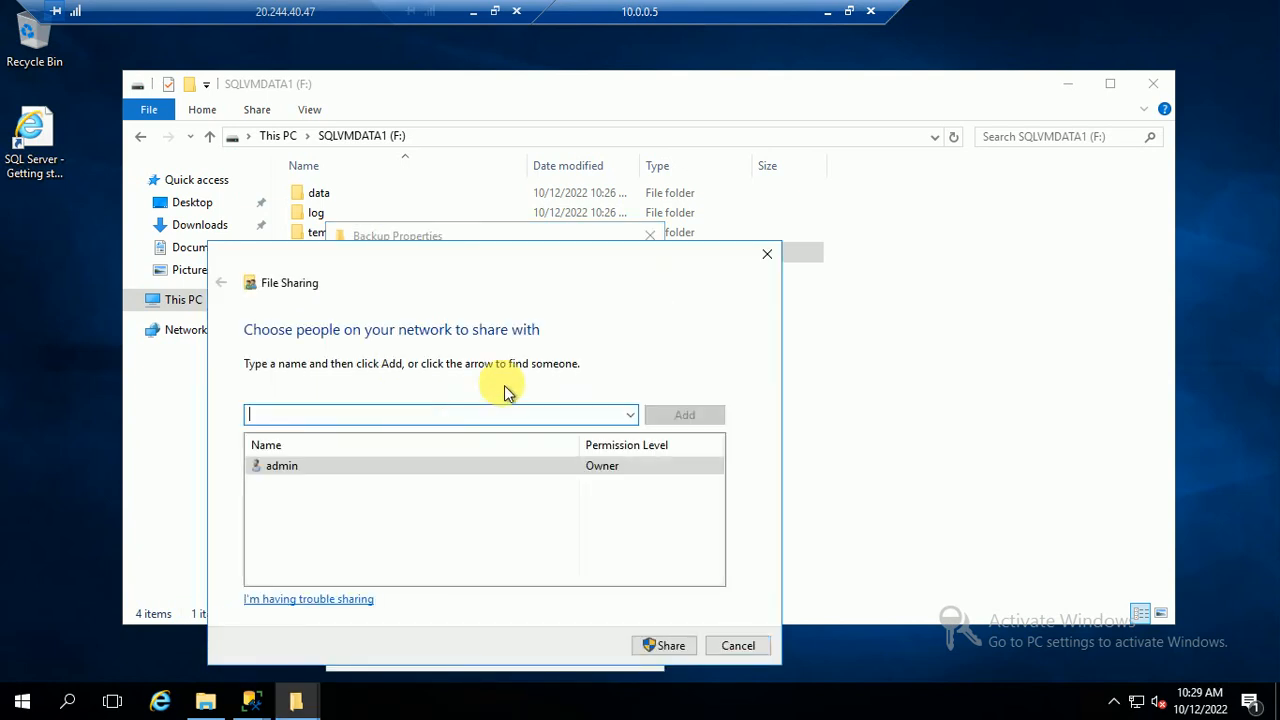
pyautogui.click(630, 417)
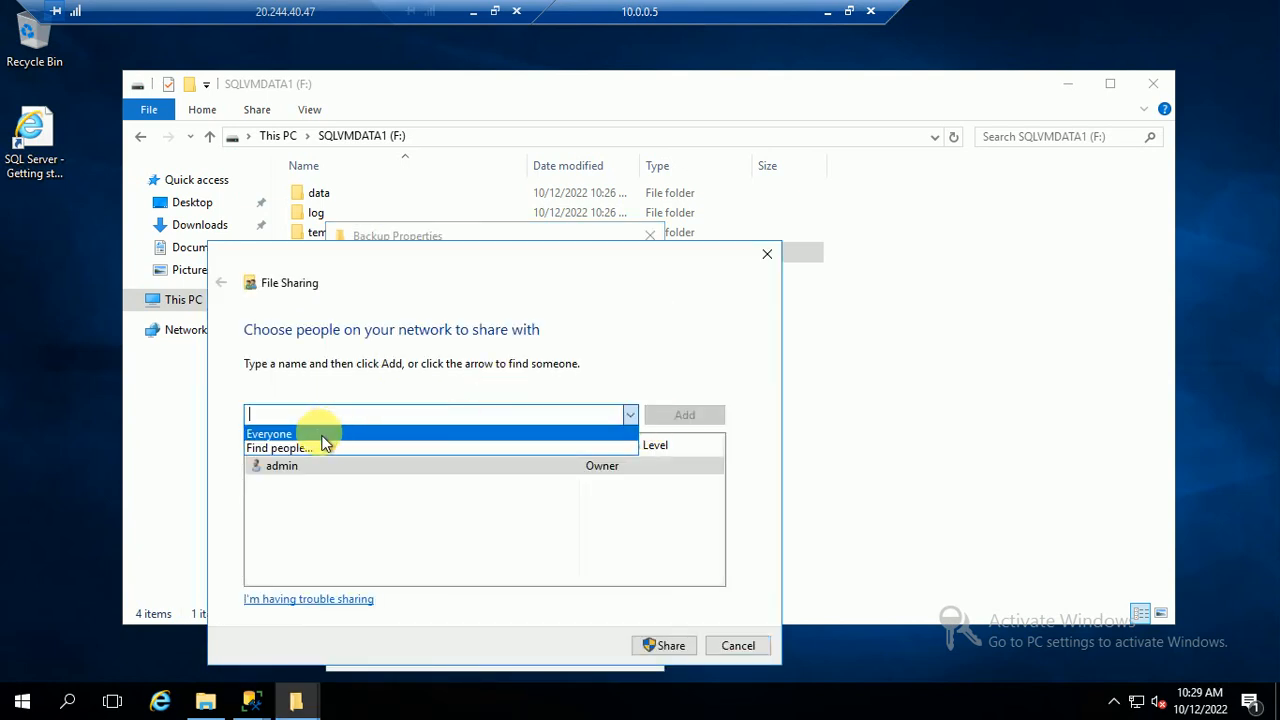
pyautogui.click(286, 448)
pyautogui.write('admin')
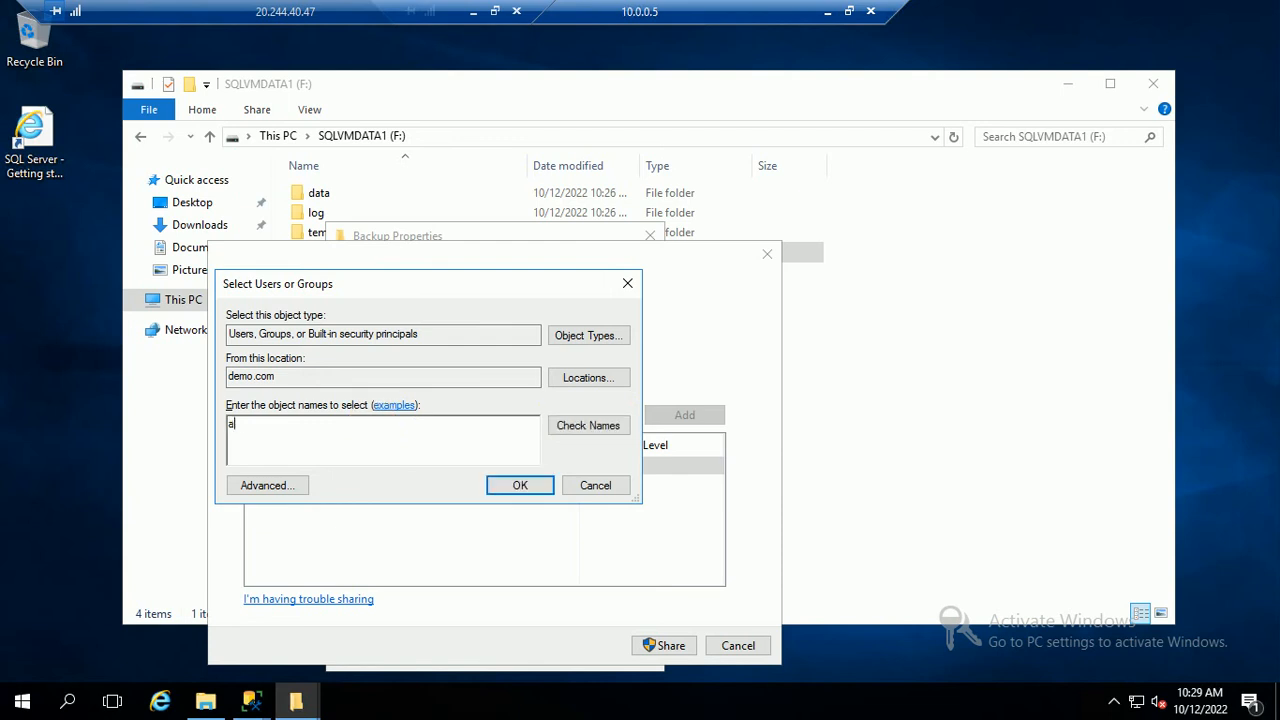
pyautogui.click(580, 430)
pyautogui.click(636, 604)
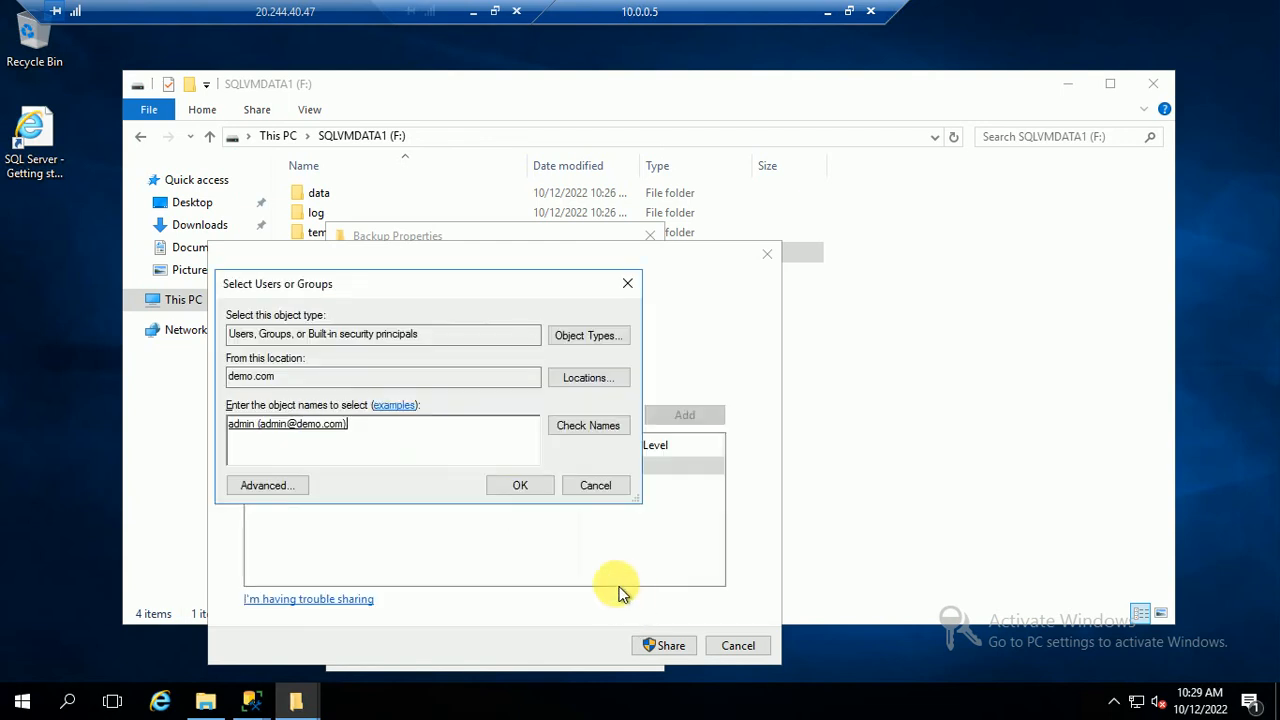
pyautogui.click(516, 486)
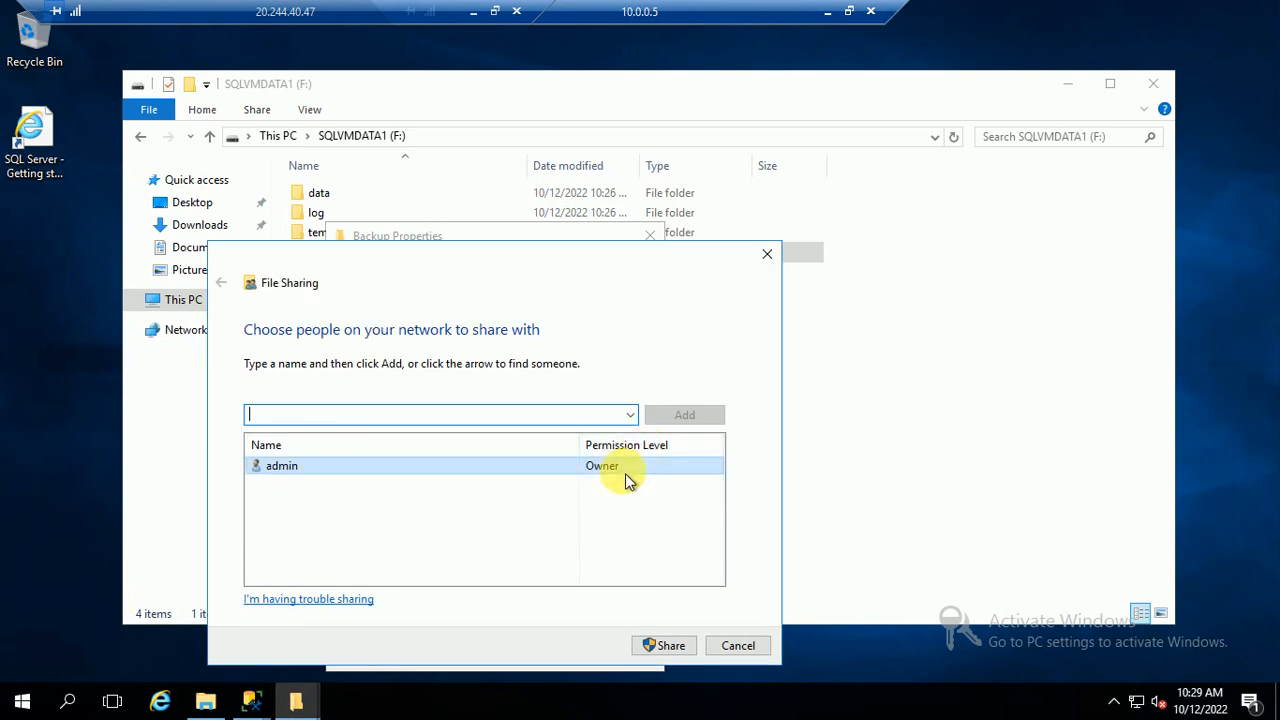
# Share the Backup folder as \\NODE01\Backup and close its properties
pyautogui.click(662, 645)
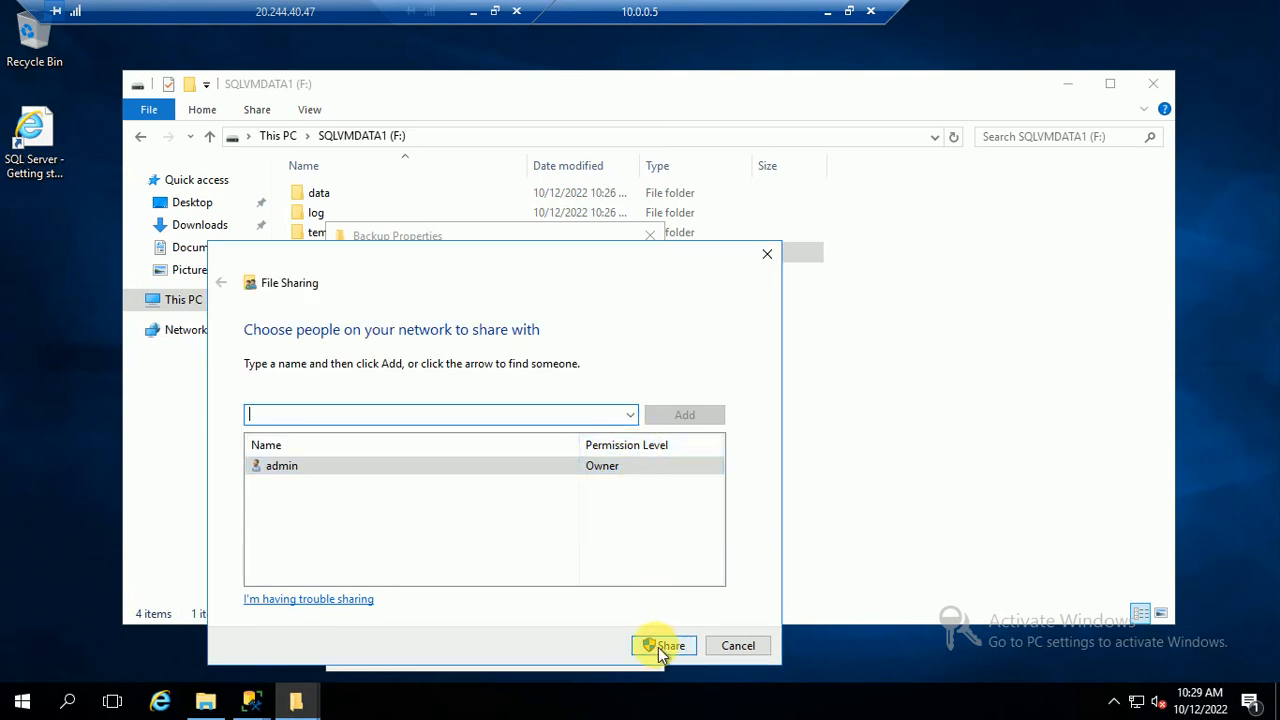
pyautogui.click(737, 648)
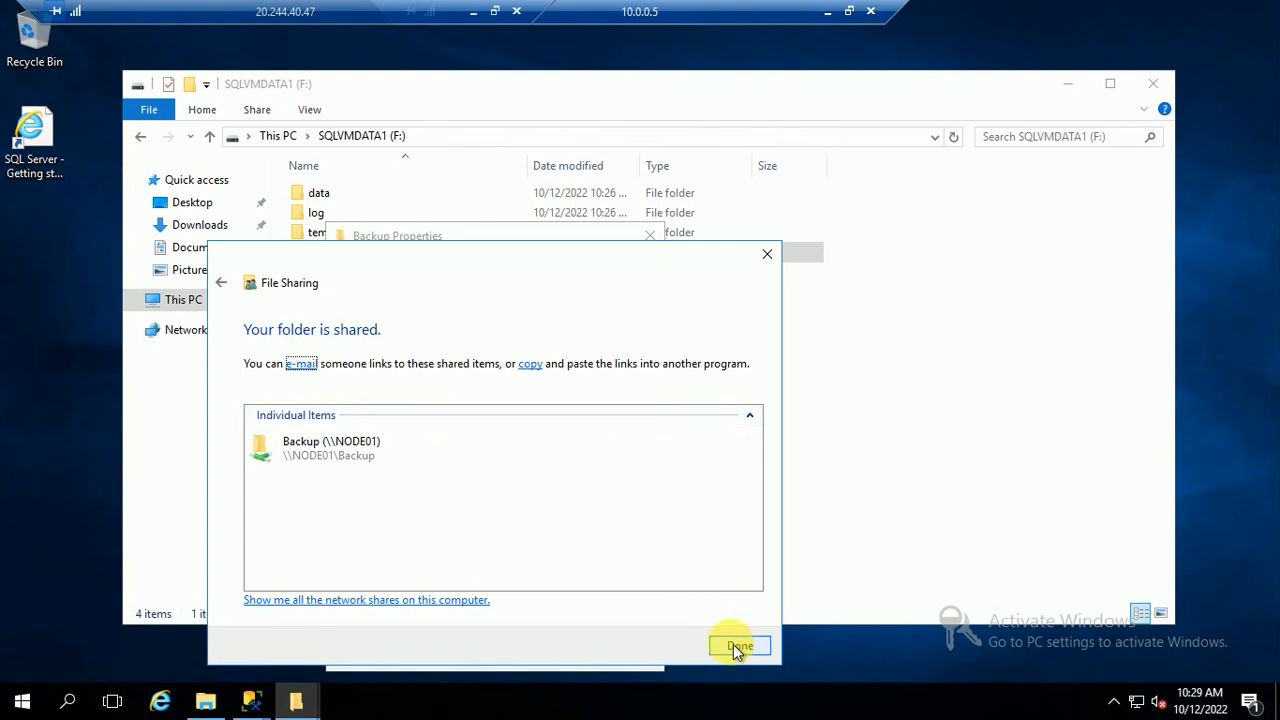
pyautogui.click(531, 365)
pyautogui.click(740, 648)
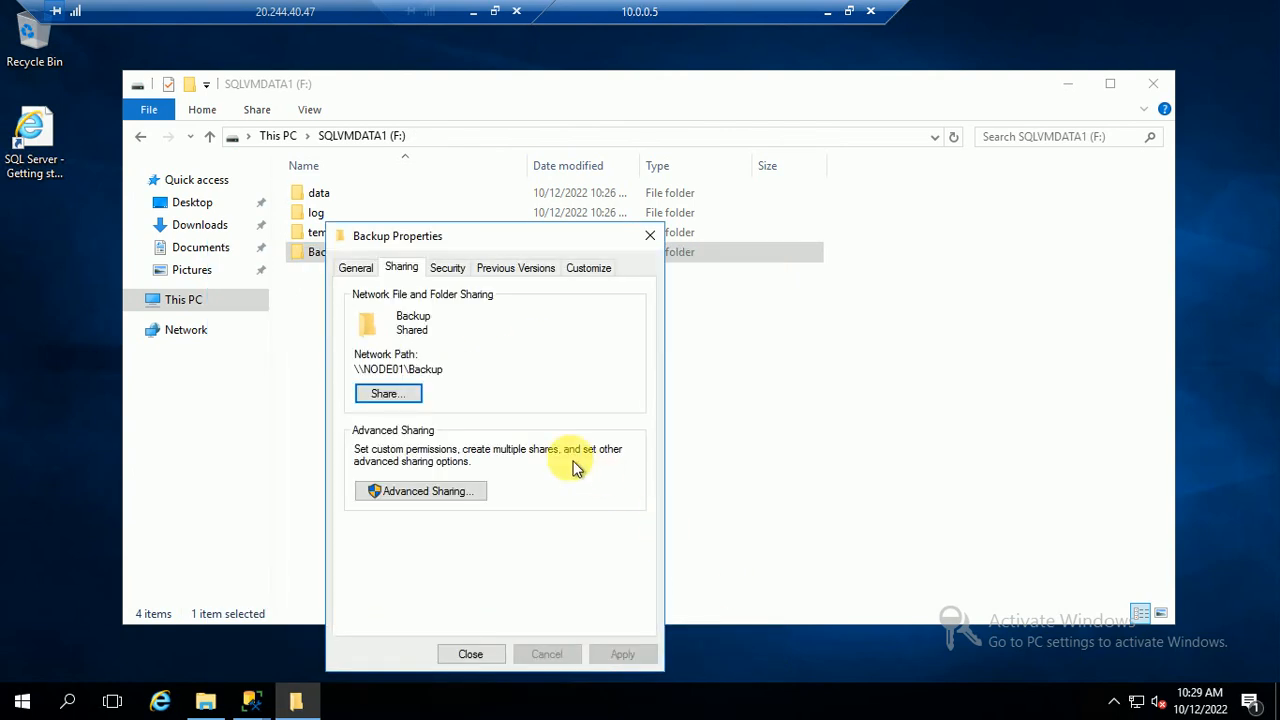
pyautogui.click(470, 654)
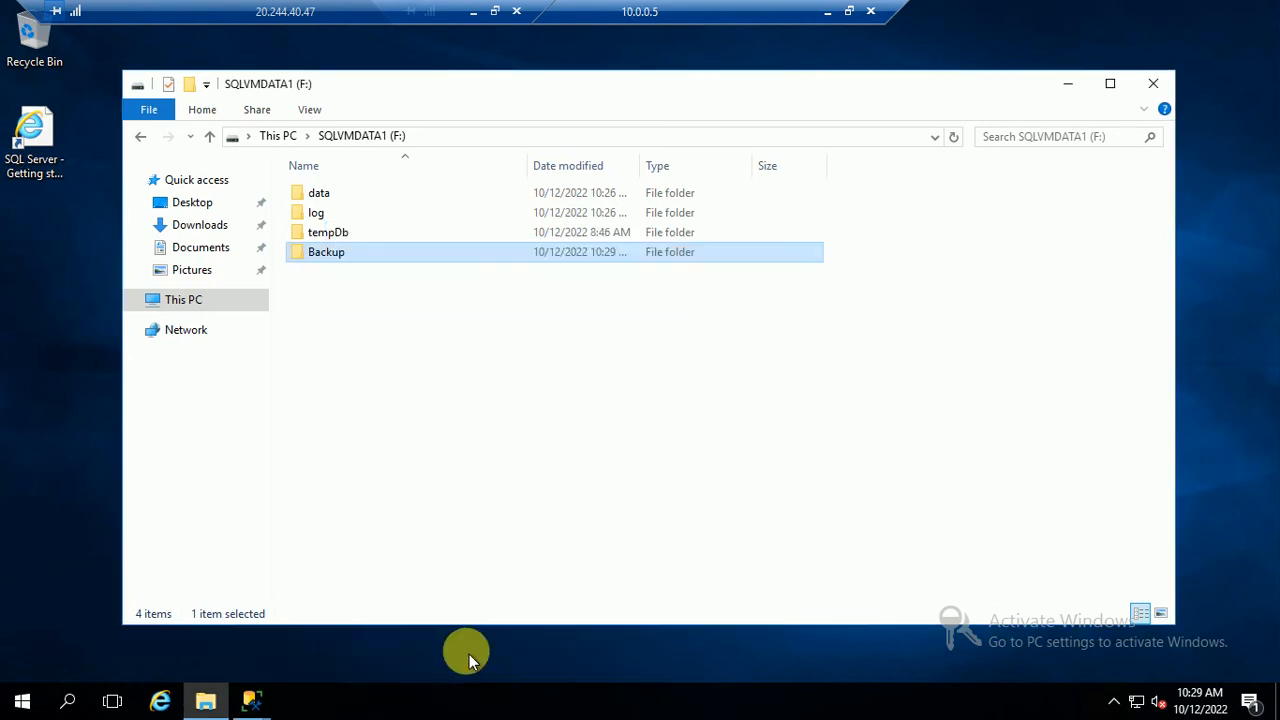
# Set the wizard's network share path to \\NODE01\Backup
pyautogui.moveTo(251, 700)
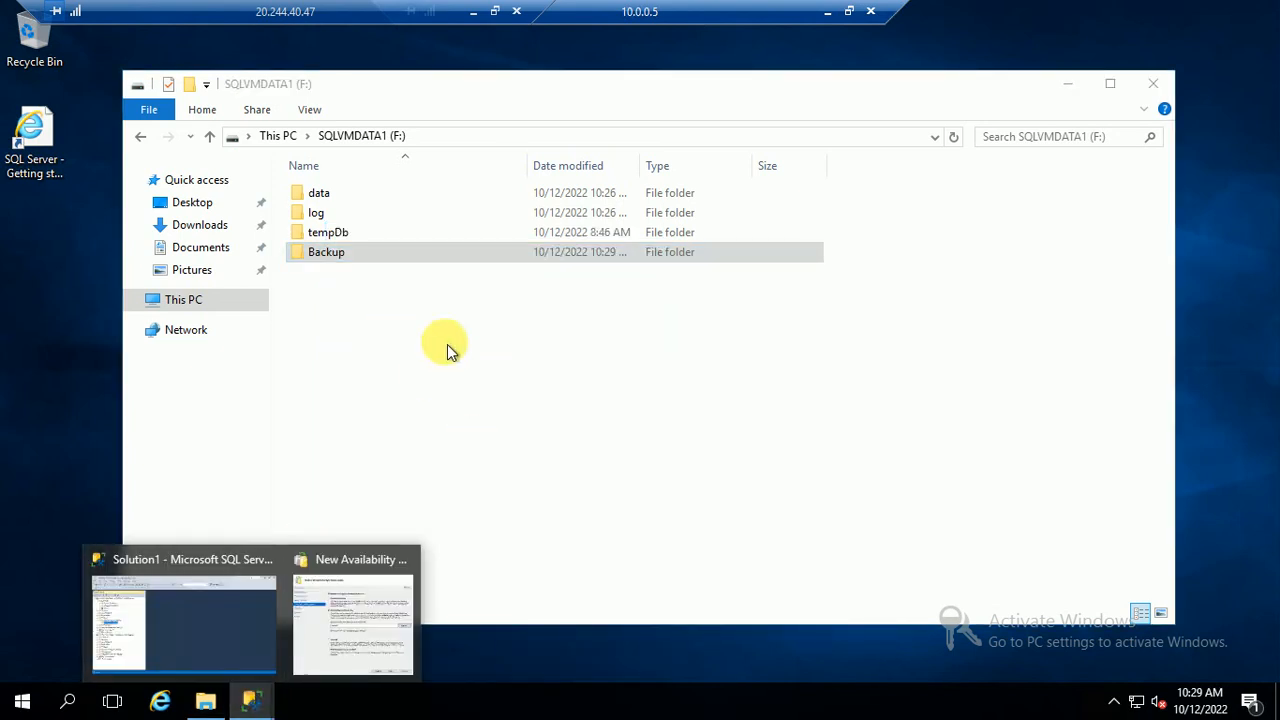
pyautogui.click(352, 625)
pyautogui.click(609, 356)
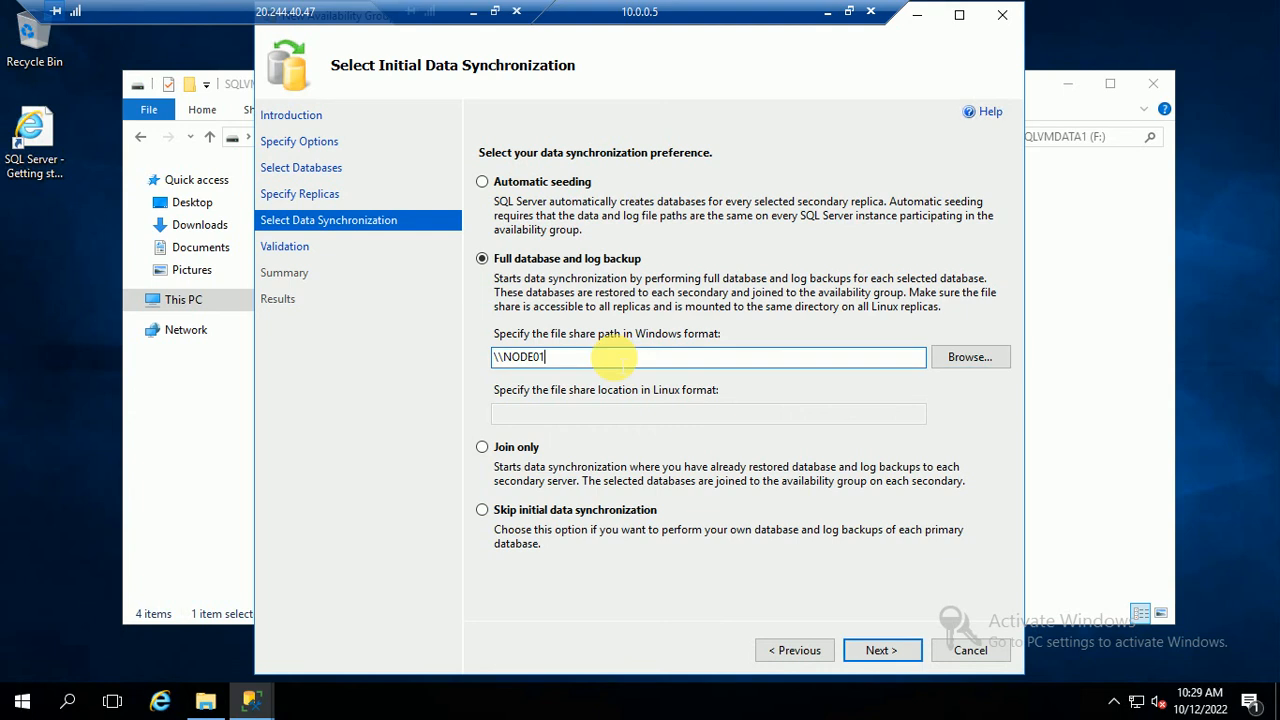
pyautogui.write('\\Backup')
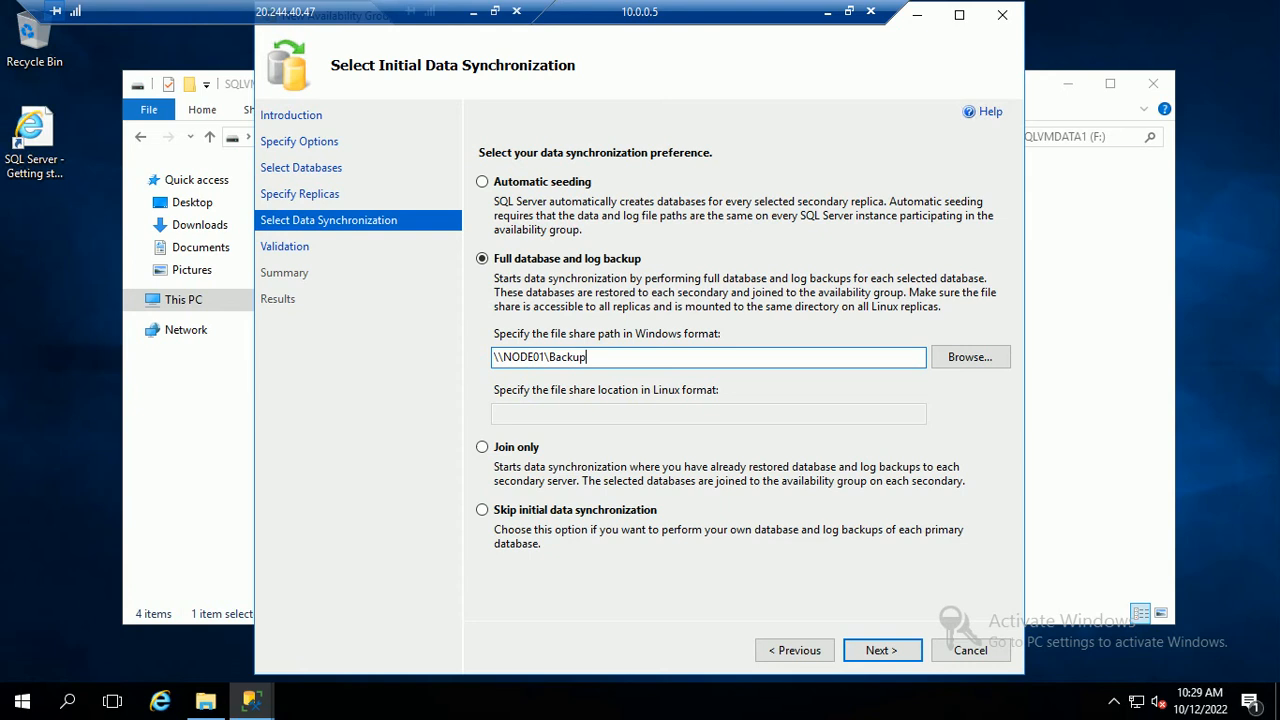
# Pass validation, review the summary and start creating MyAG001, showing task details
pyautogui.click(878, 650)
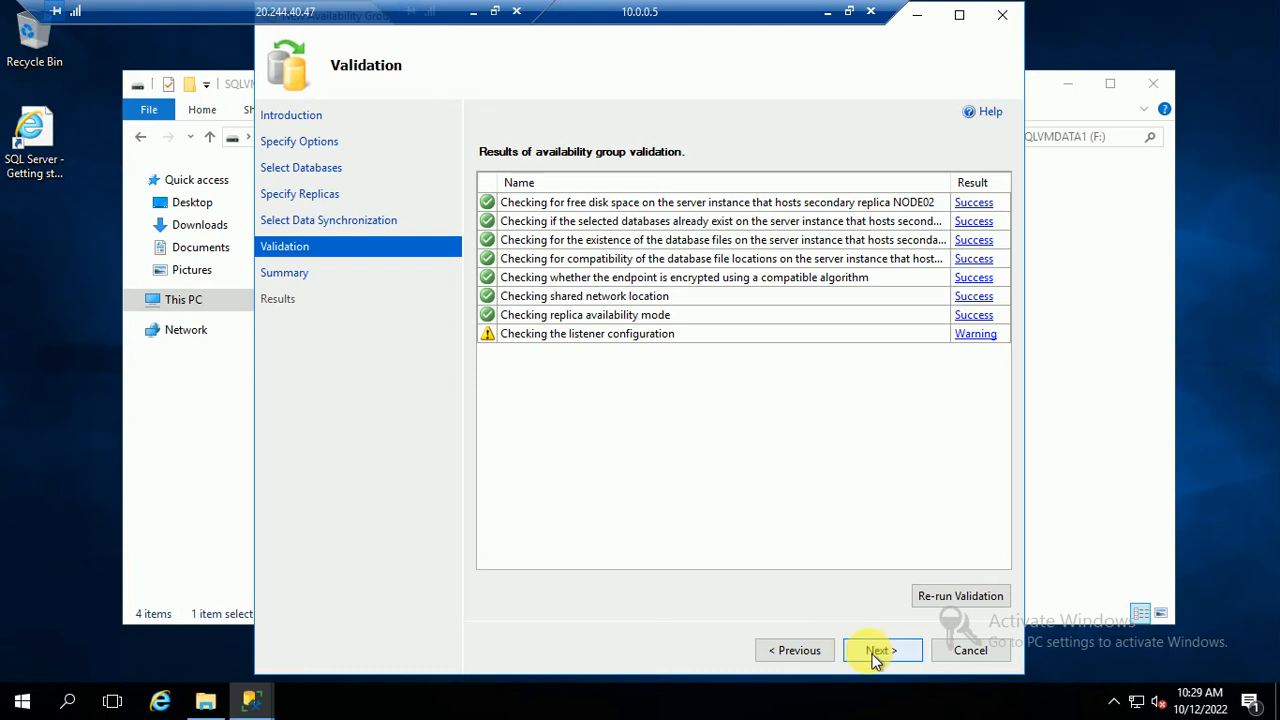
pyautogui.click(876, 651)
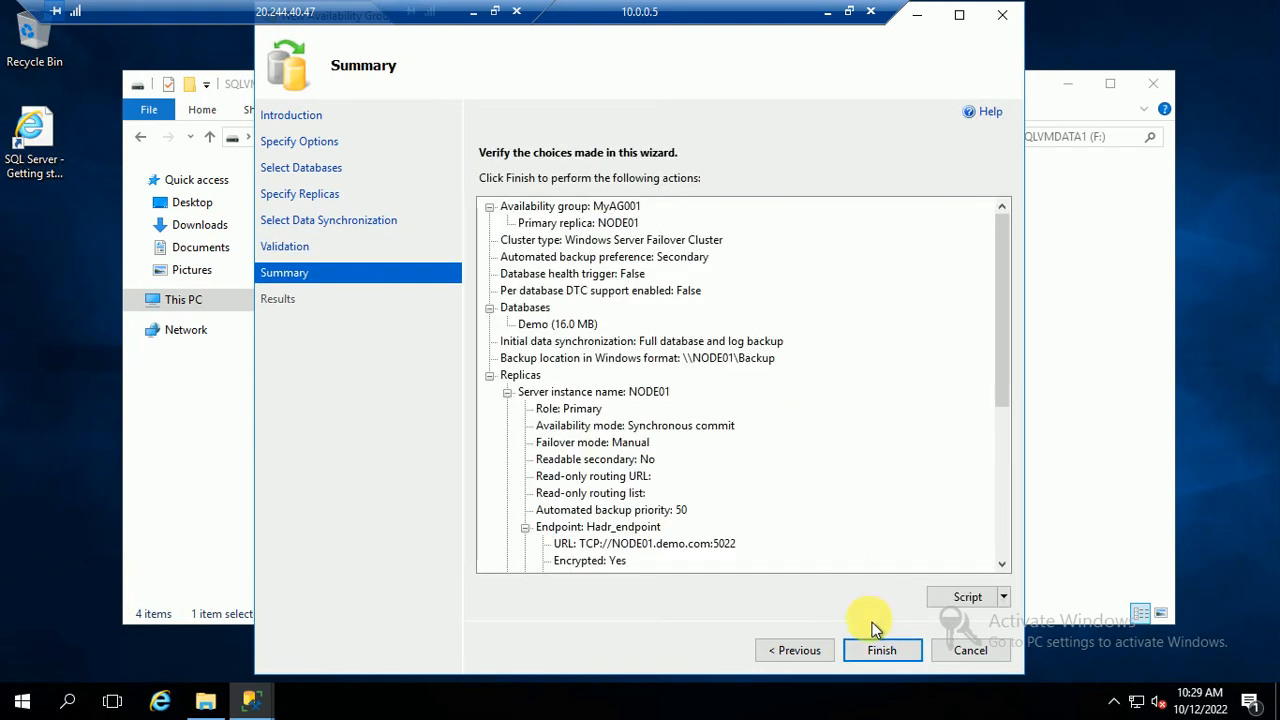
pyautogui.click(876, 651)
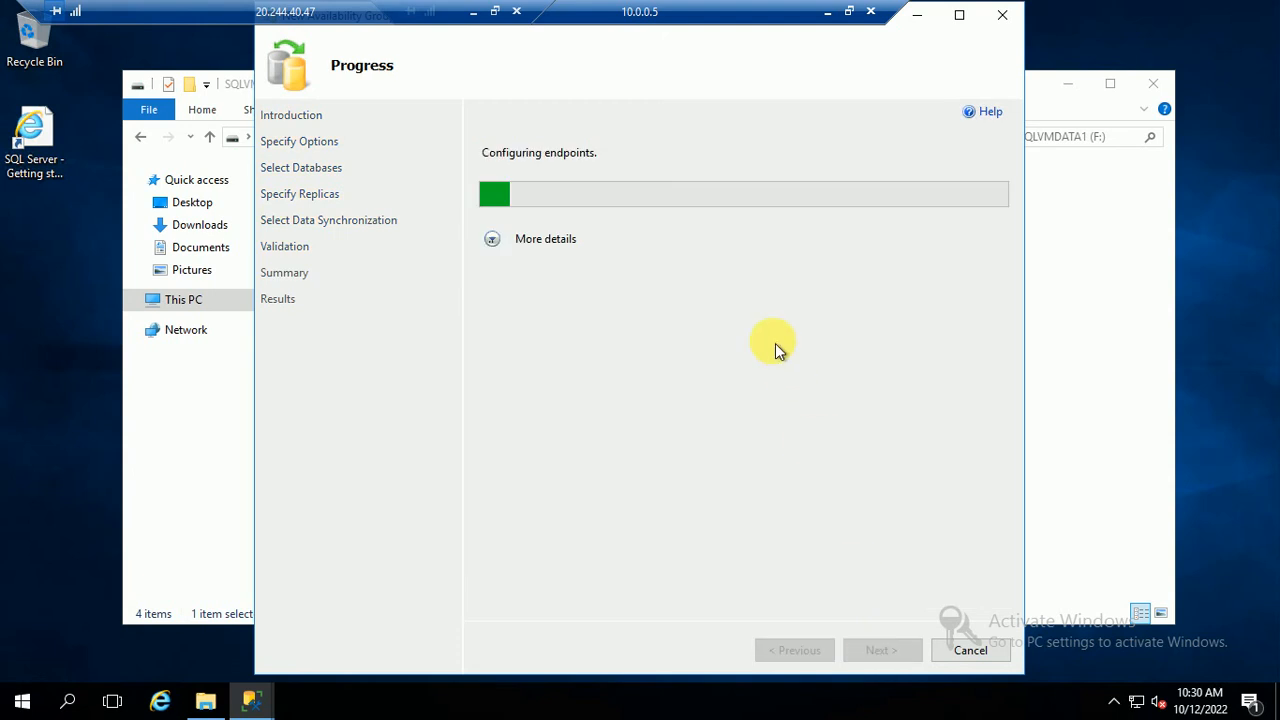
pyautogui.click(492, 239)
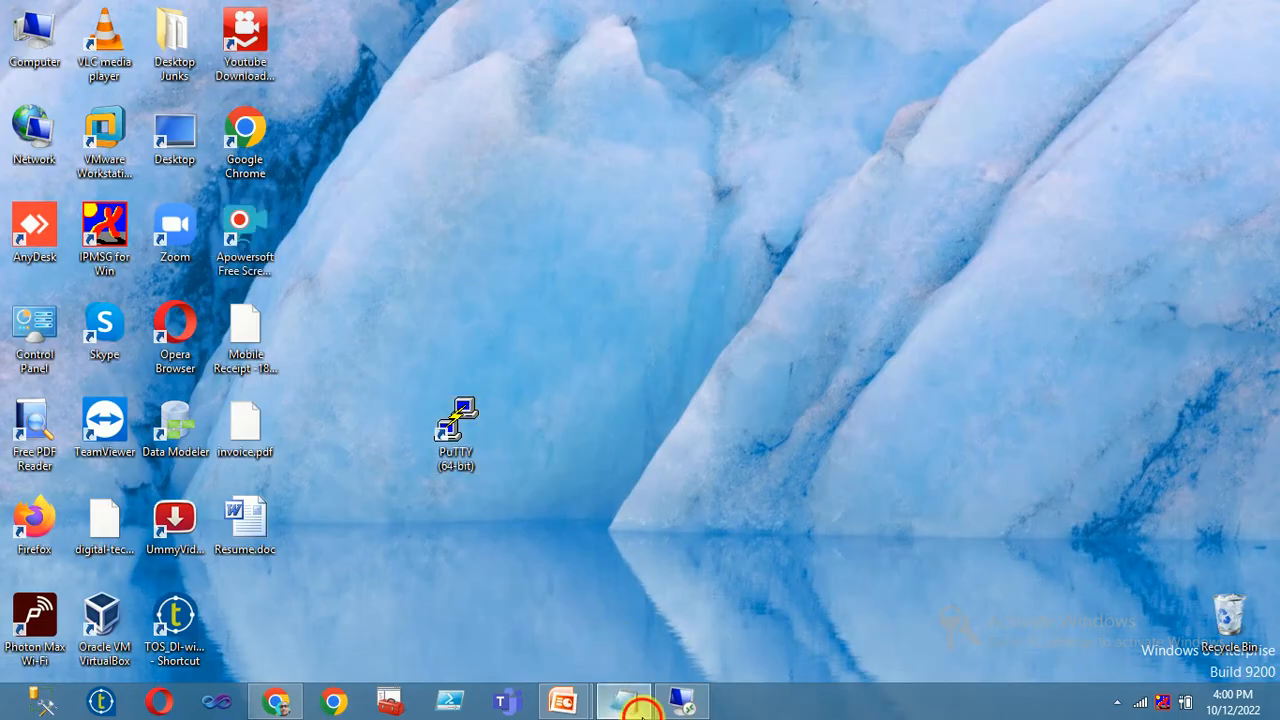
# Add a 'use master' line above the GRANT statements in Notepad
pyautogui.click(624, 700)
pyautogui.moveTo(426, 381); pyautogui.dragTo(5, 290)
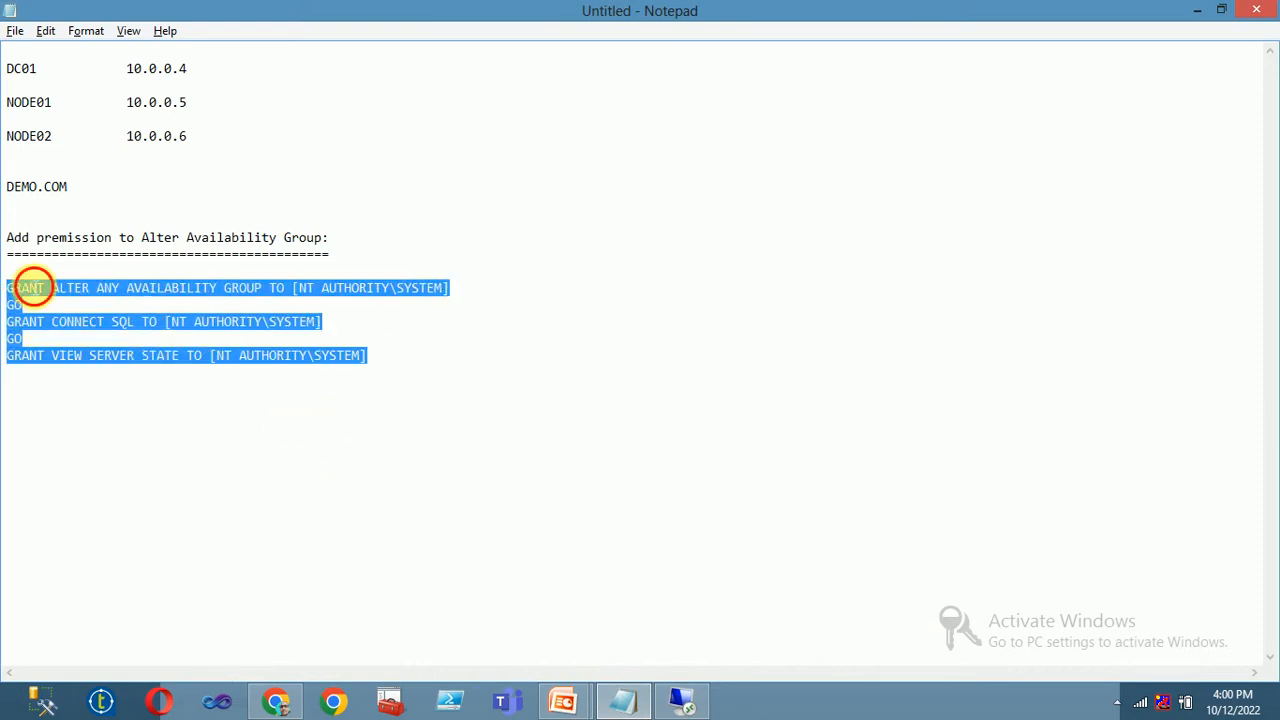
pyautogui.press('Up')
pyautogui.write('us')
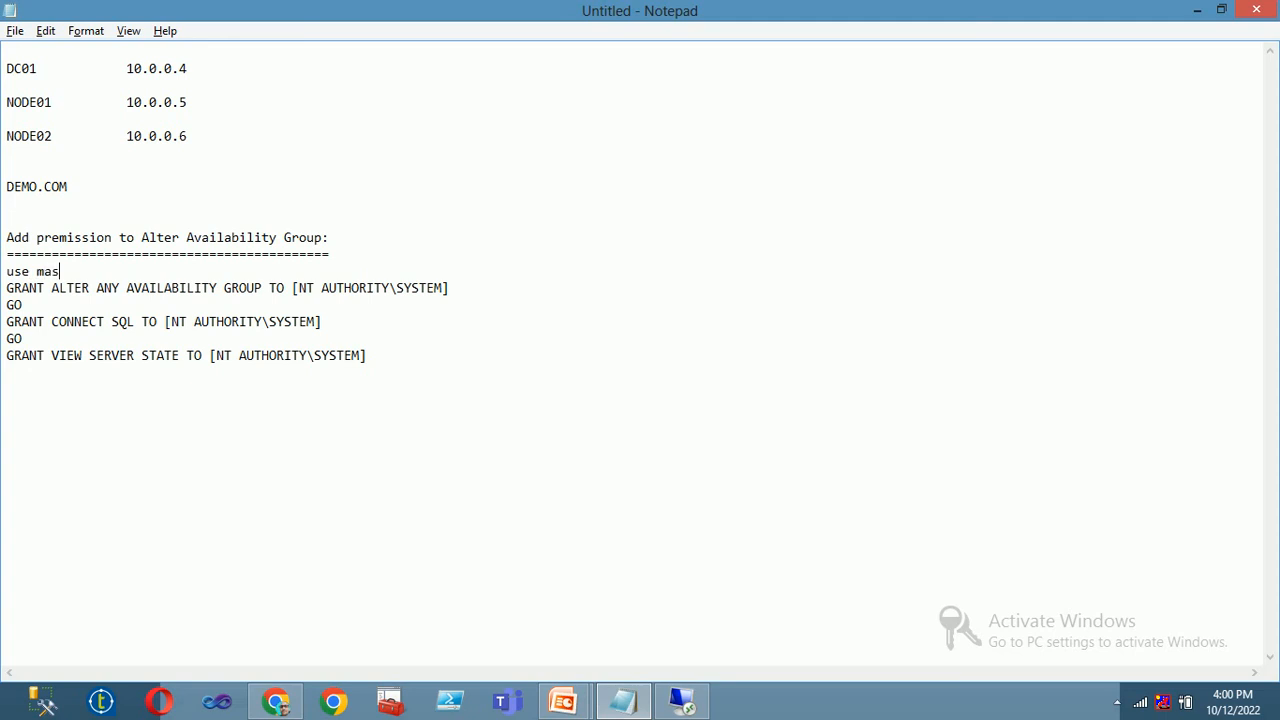
pyautogui.write('e master')
pyautogui.press('Return')
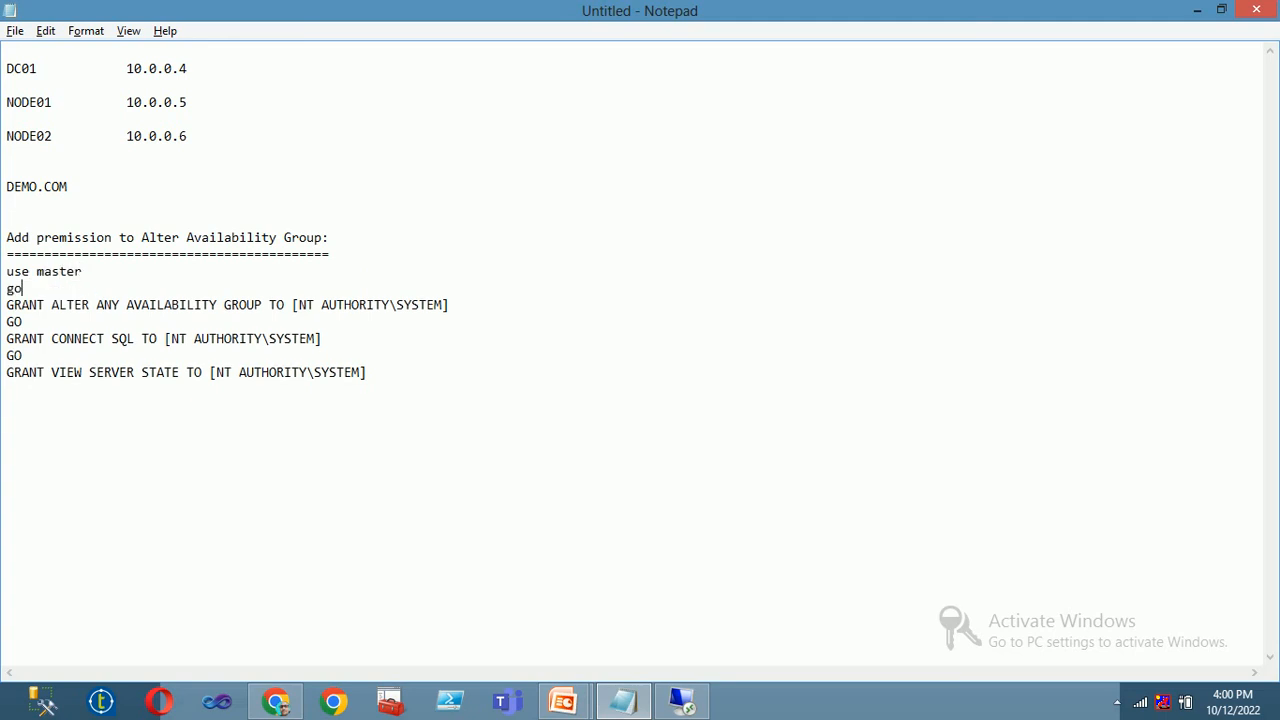
# Select and copy the permissions script, then switch away from Notepad
pyautogui.moveTo(389, 401); pyautogui.dragTo(9, 257)
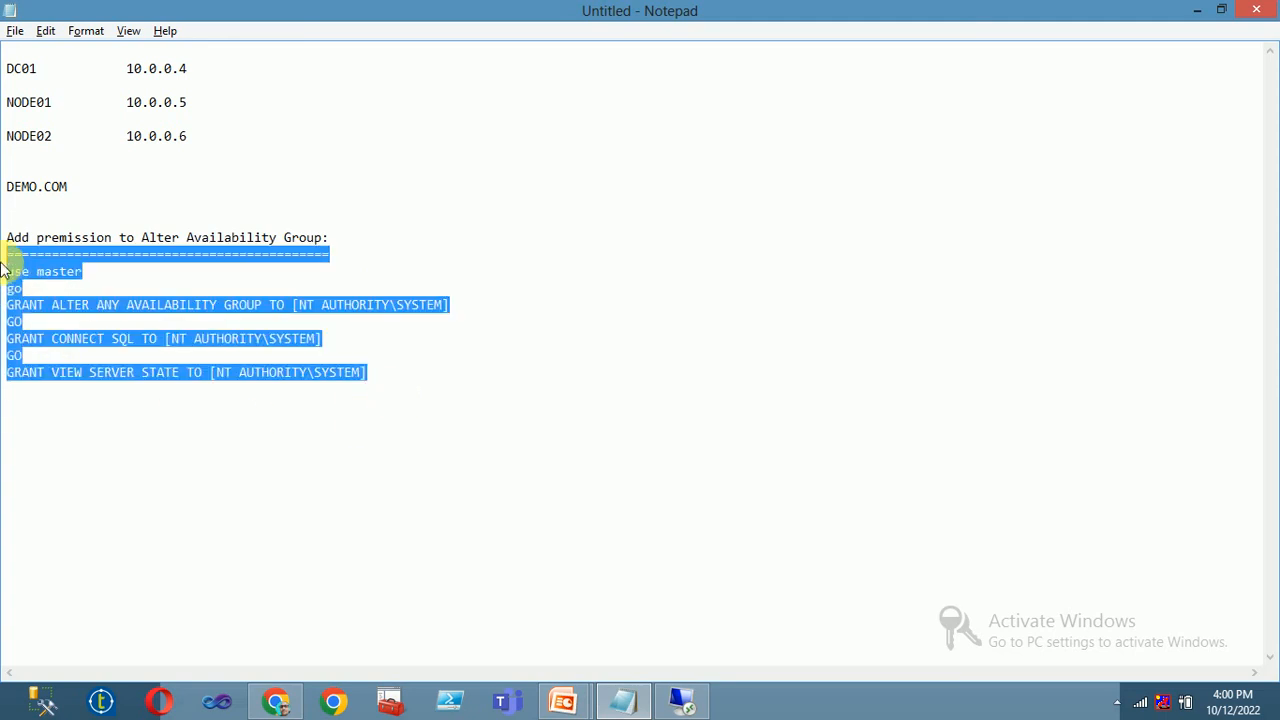
pyautogui.hotkey('shift', 'Down')
pyautogui.hotkey('shift', 'Up')
pyautogui.hotkey('shift', 'Down')
pyautogui.hotkey('ctrl', 'c')
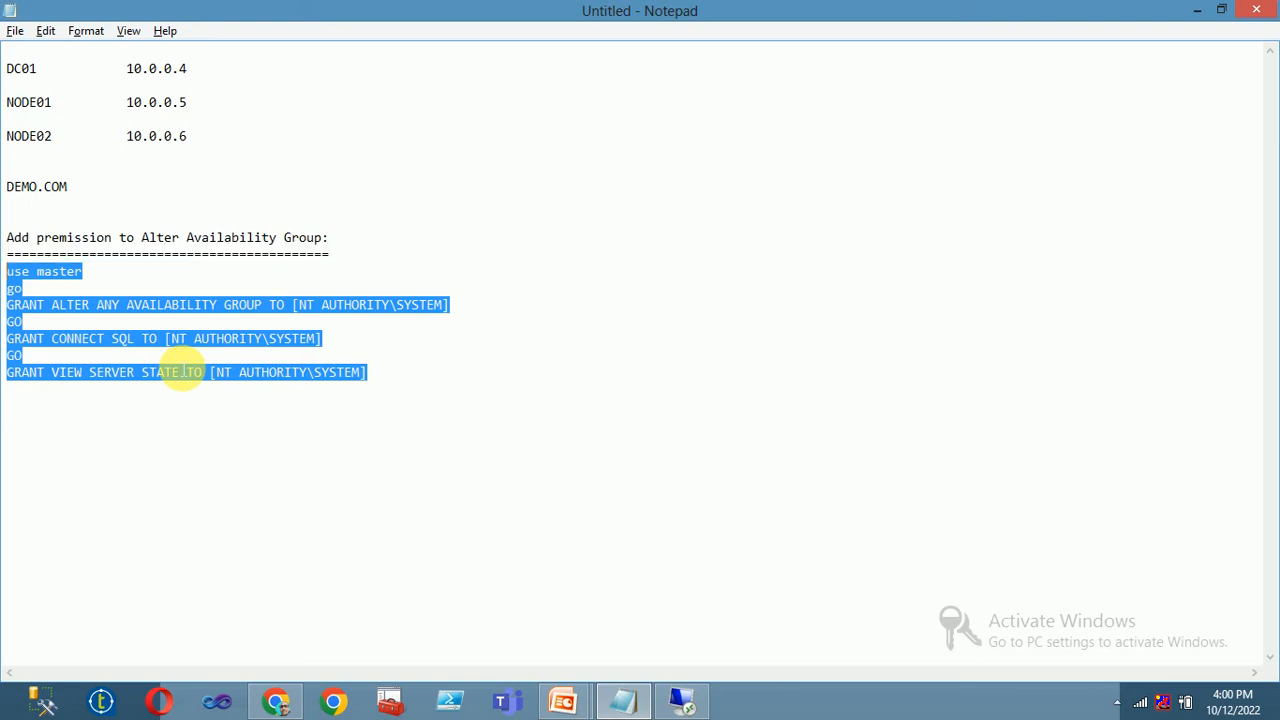
pyautogui.hotkey('alt', 'Tab')
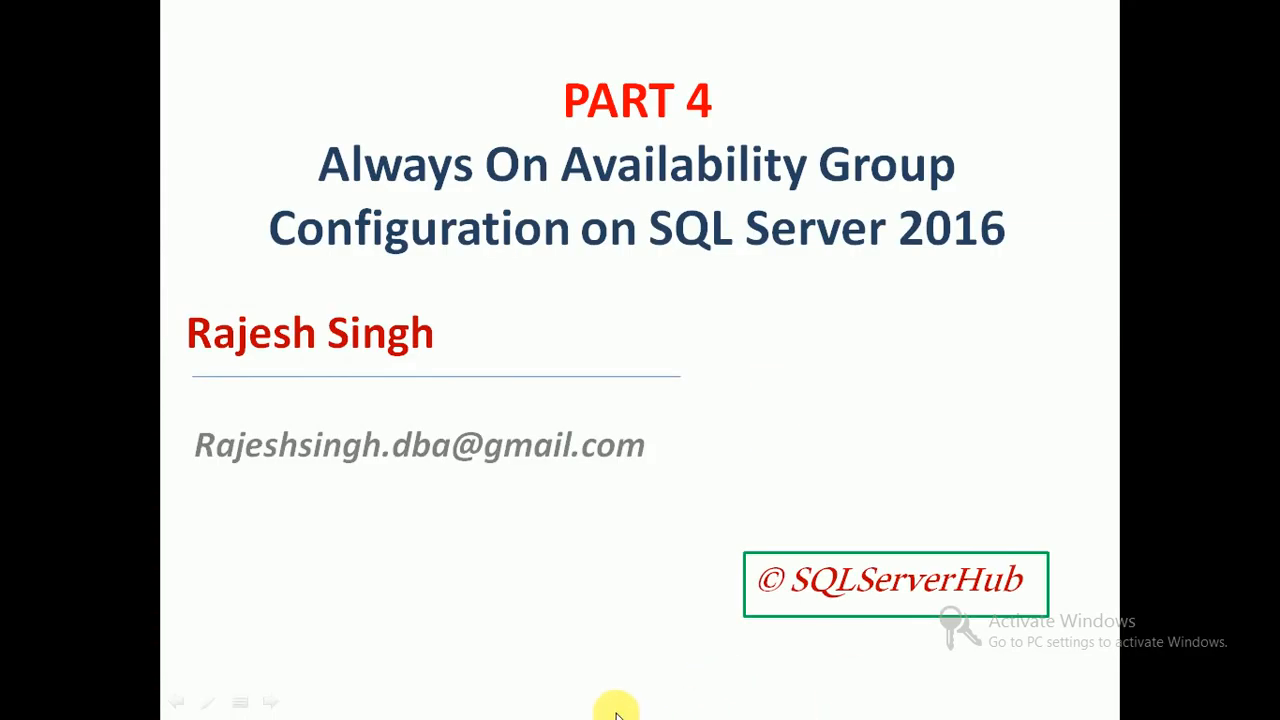
pyautogui.press('super')
# Leave the PowerPoint slide show and return to the remote session's wizard
pyautogui.click(628, 701)
pyautogui.click(700, 706)
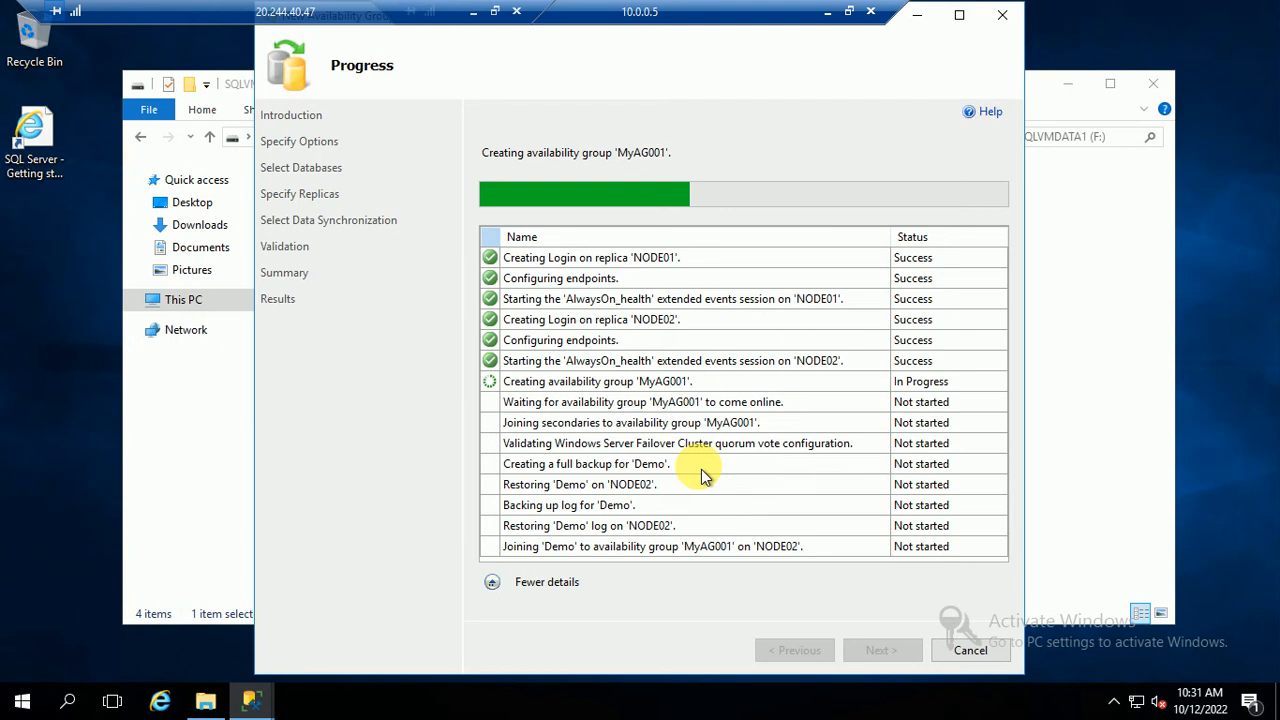
# Paste the GRANT script into a new NODE01 query running against master
pyautogui.moveTo(251, 700)
pyautogui.click(197, 621)
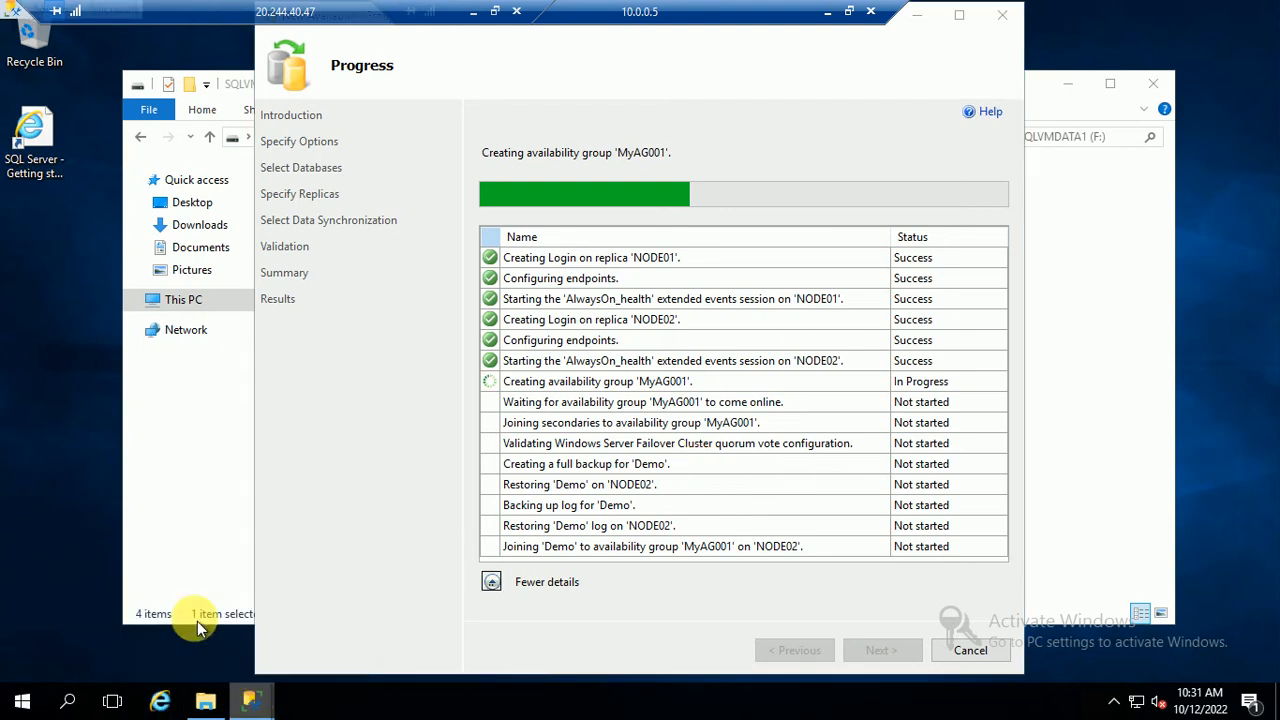
pyautogui.click(140, 160)
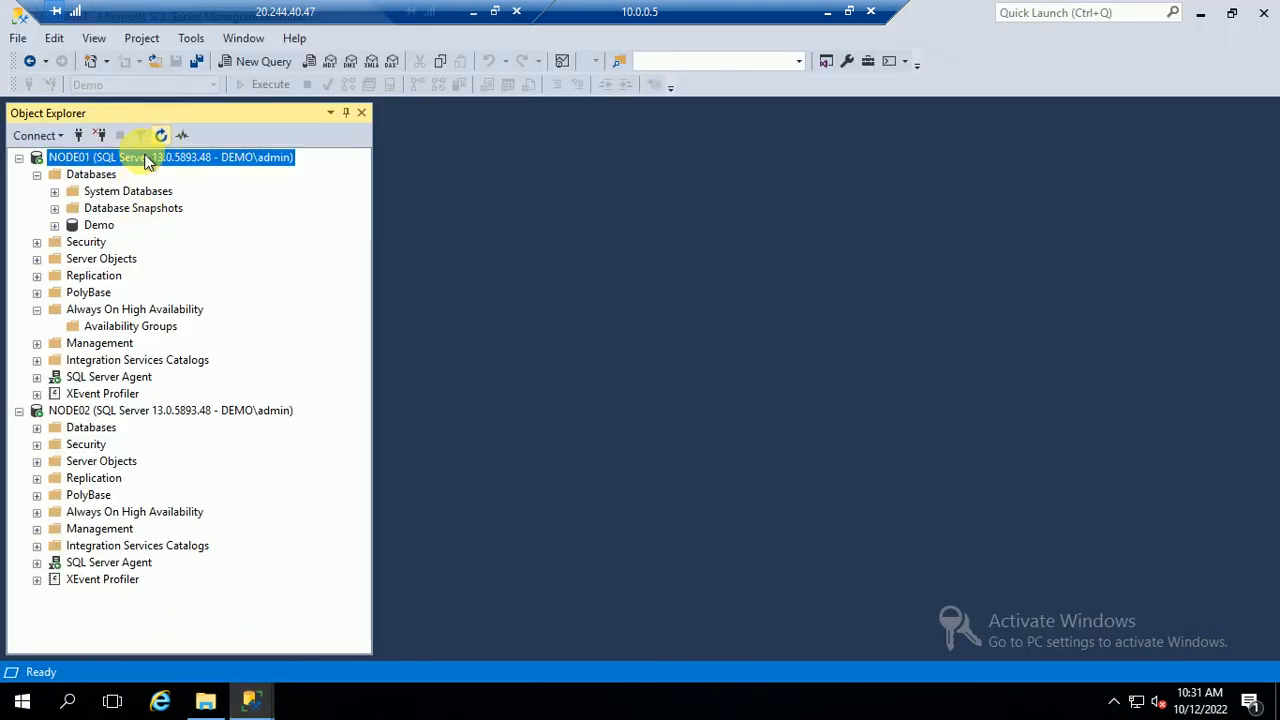
pyautogui.click(250, 62)
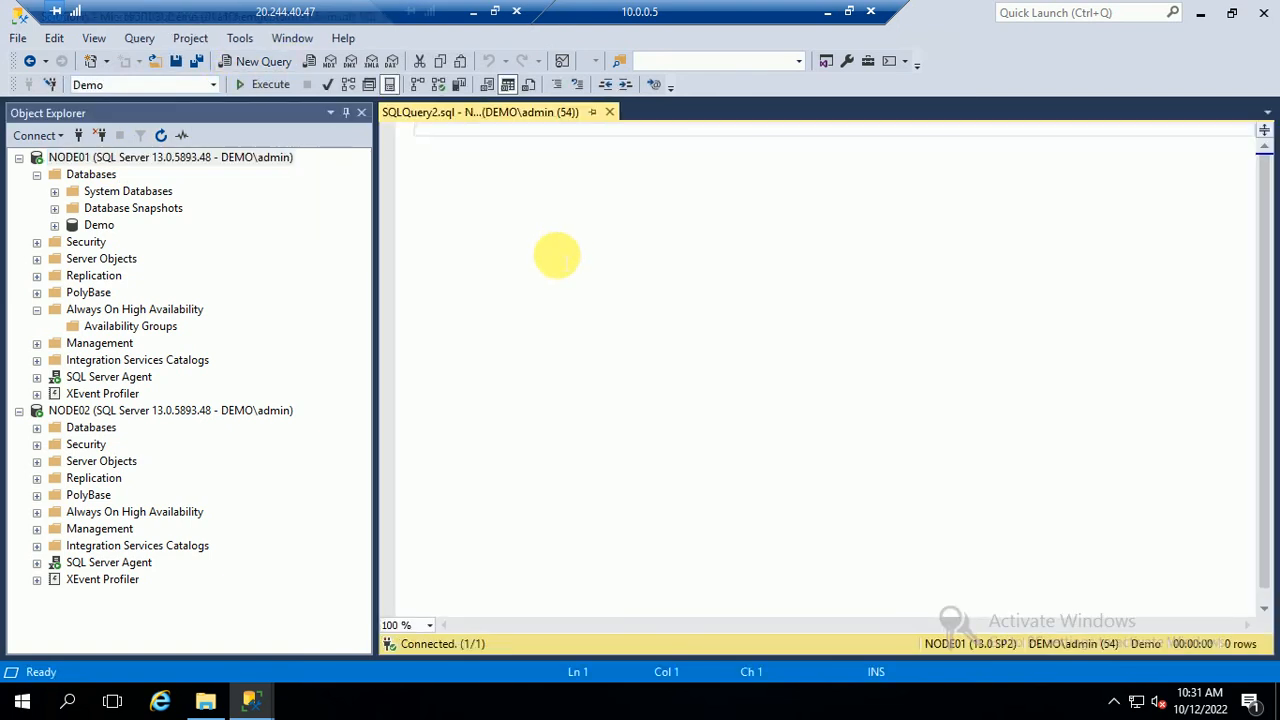
pyautogui.click(213, 85)
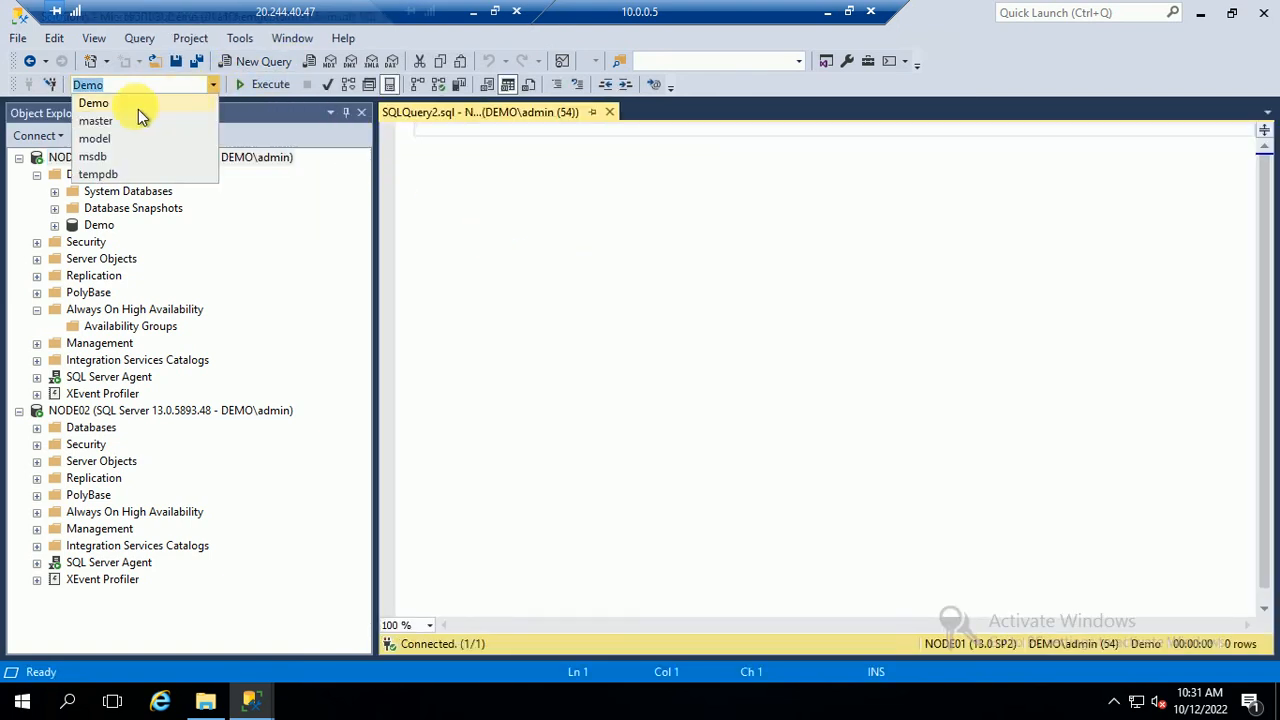
pyautogui.click(104, 118)
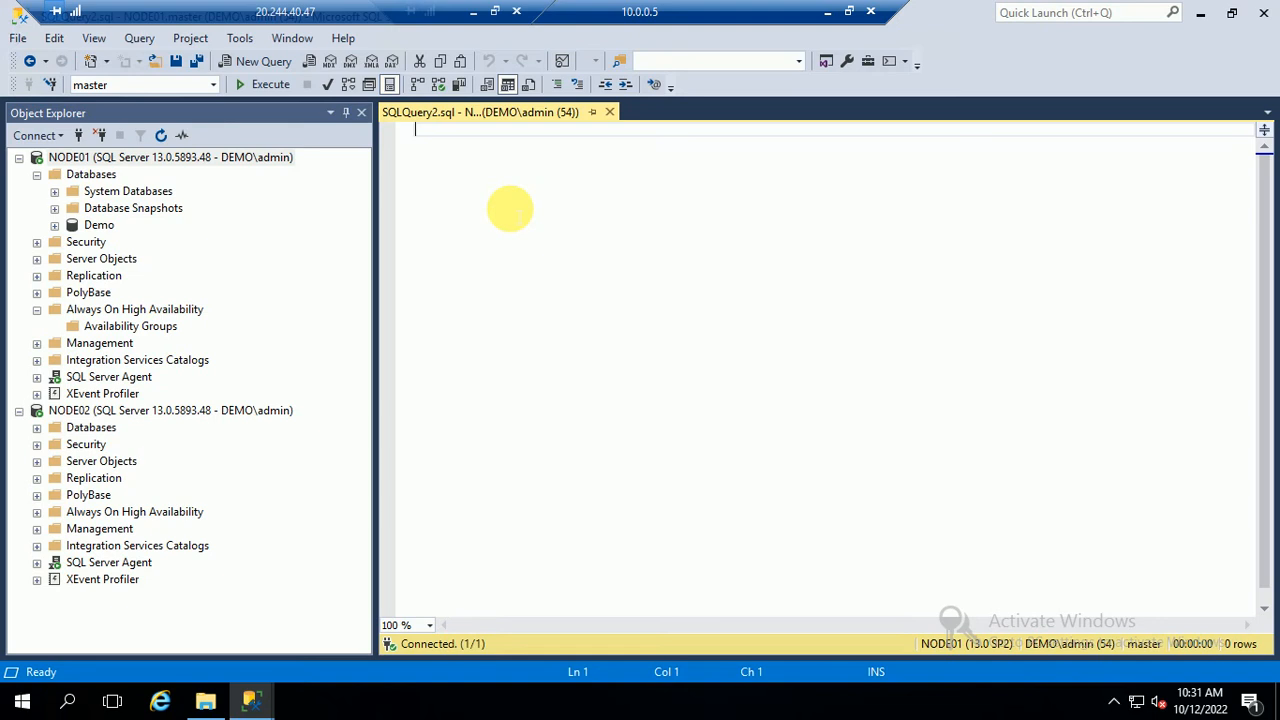
pyautogui.hotkey('ctrl', 'v')
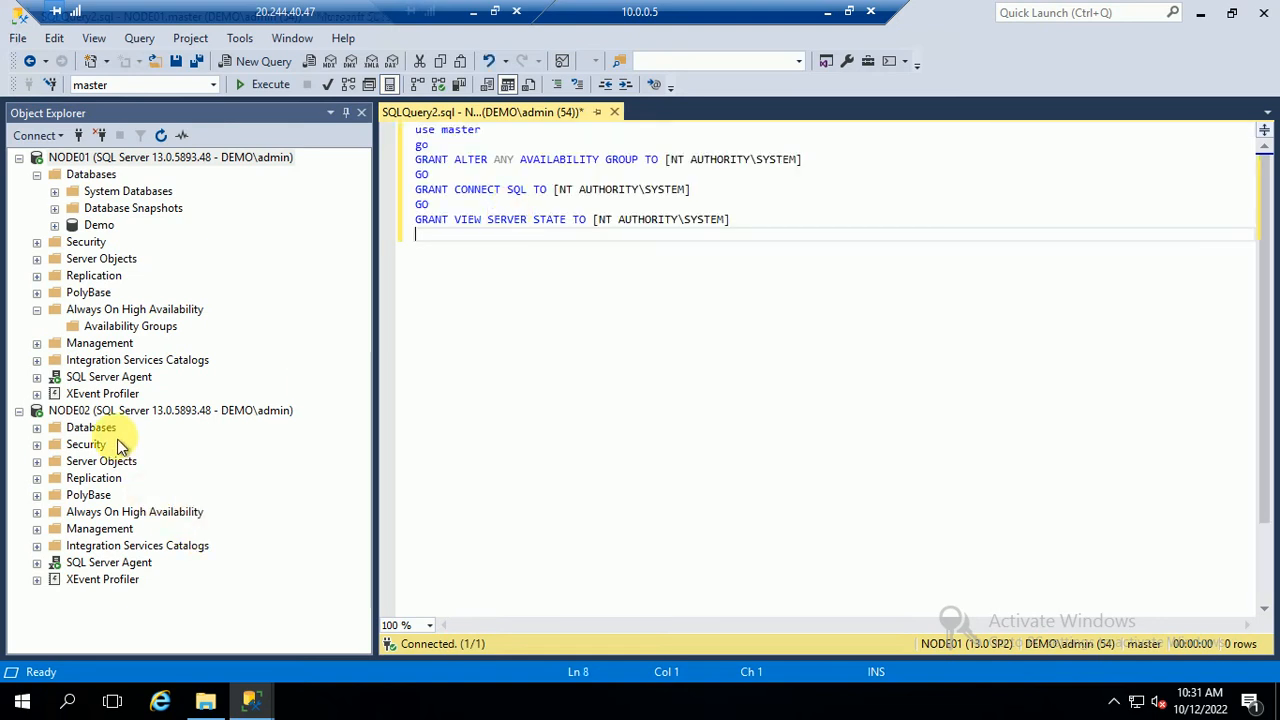
# Refresh NODE02 and paste the GRANT script into a new query on it
pyautogui.click(37, 427)
pyautogui.click(112, 446)
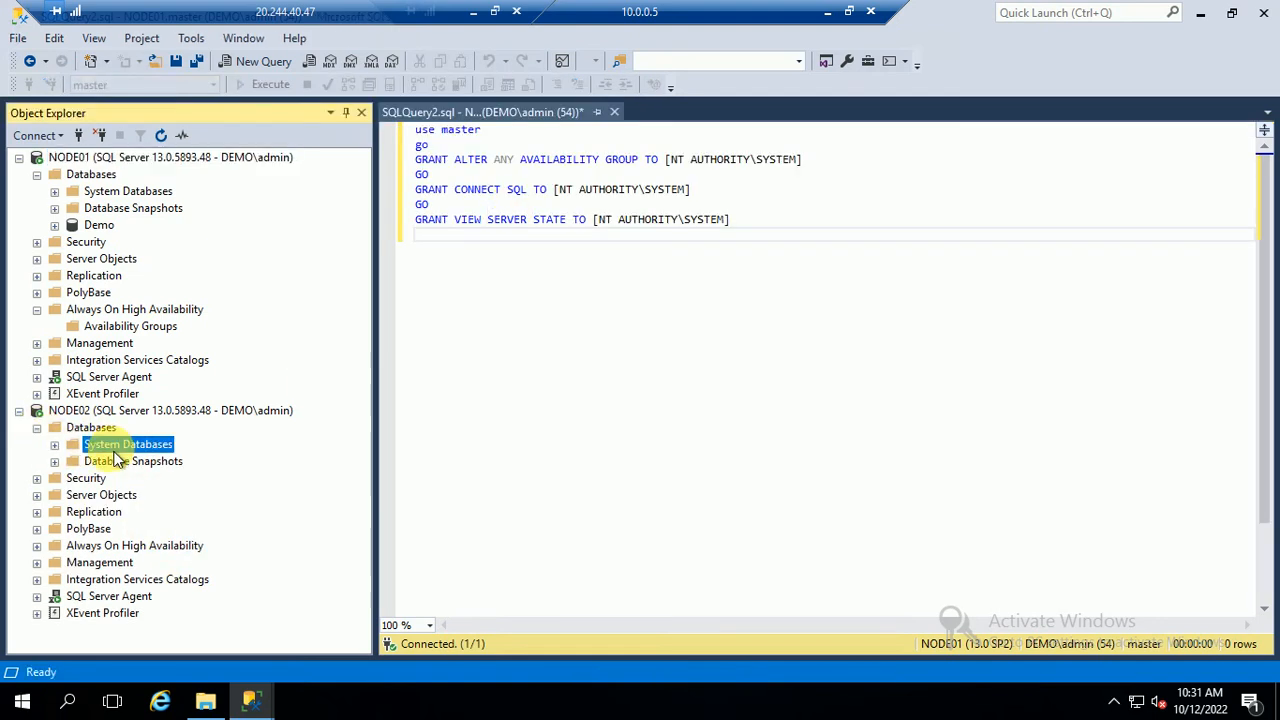
pyautogui.click(97, 414)
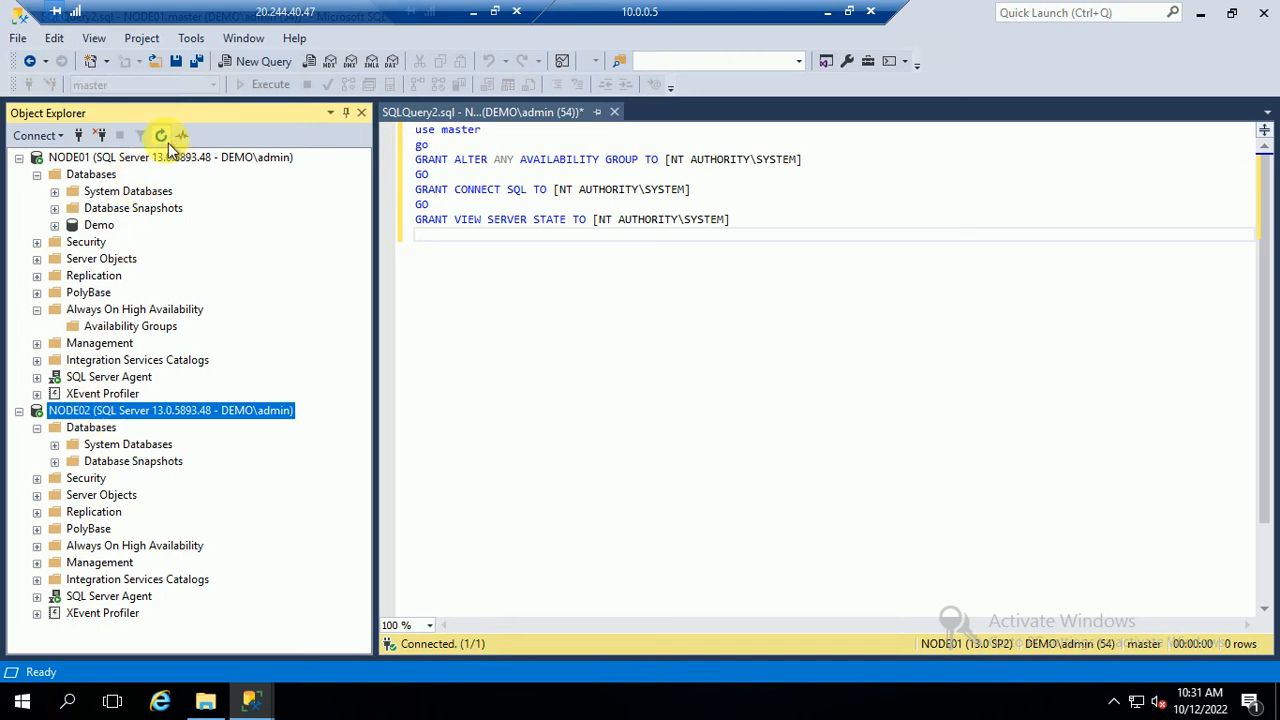
pyautogui.click(161, 135)
pyautogui.click(37, 427)
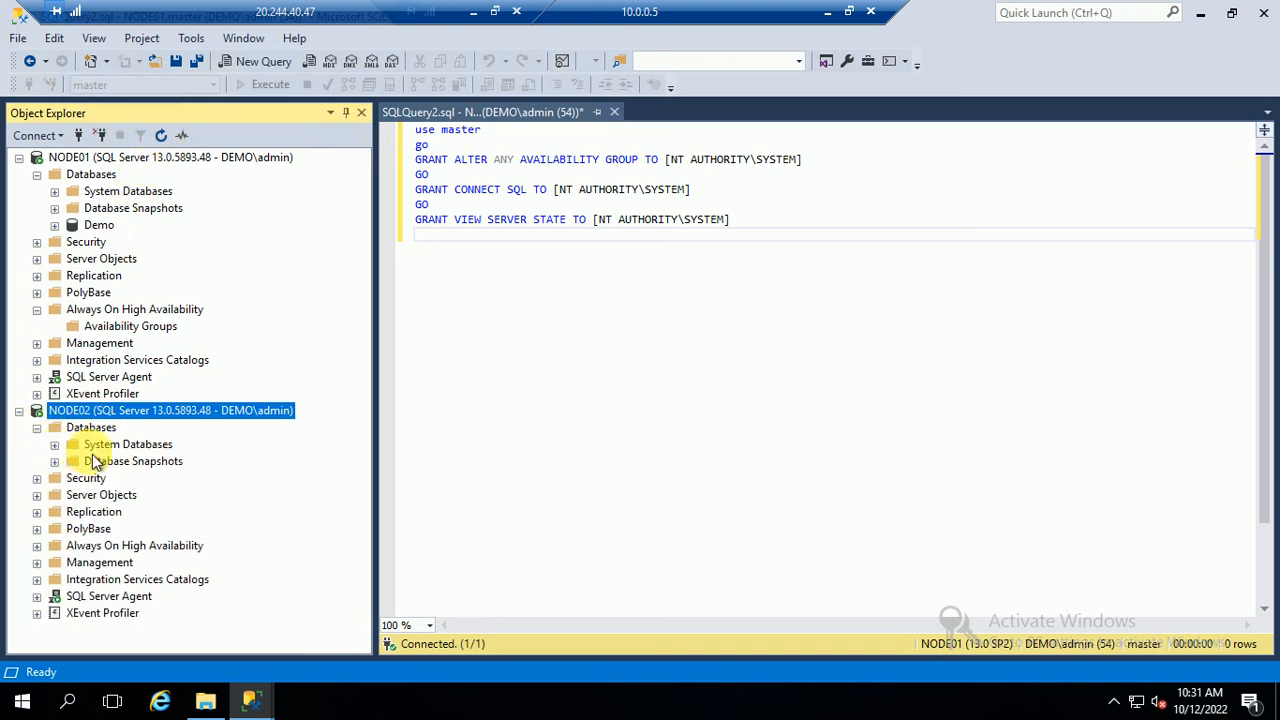
pyautogui.click(100, 446)
pyautogui.click(256, 61)
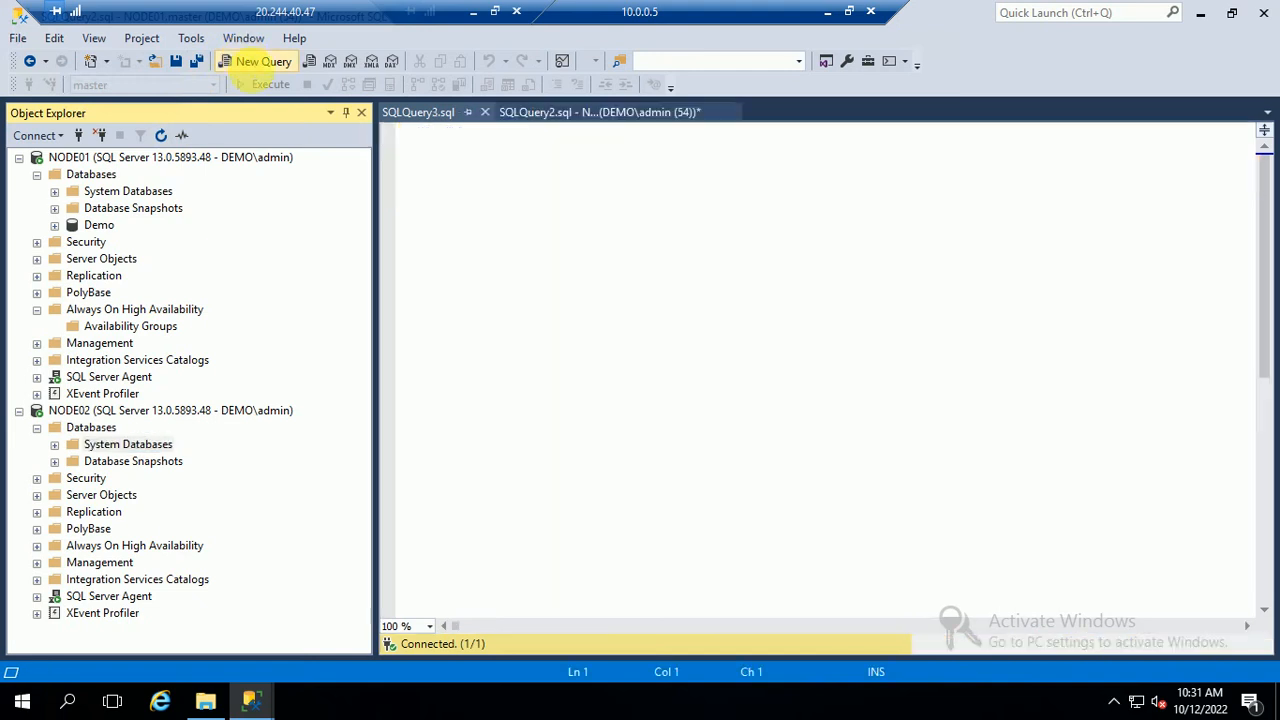
pyautogui.write('use master go GRANT ALTER ANY AVAILABILITY GROUP TO [NT AUTHORITY\\SYSTEM] GO GRANT CONNECT SQL TO [NT AUTHORITY\\SYSTEM] GO GRANT VIEW SERVER STATE TO [NT AUTHORITY\\SYSTEM]')
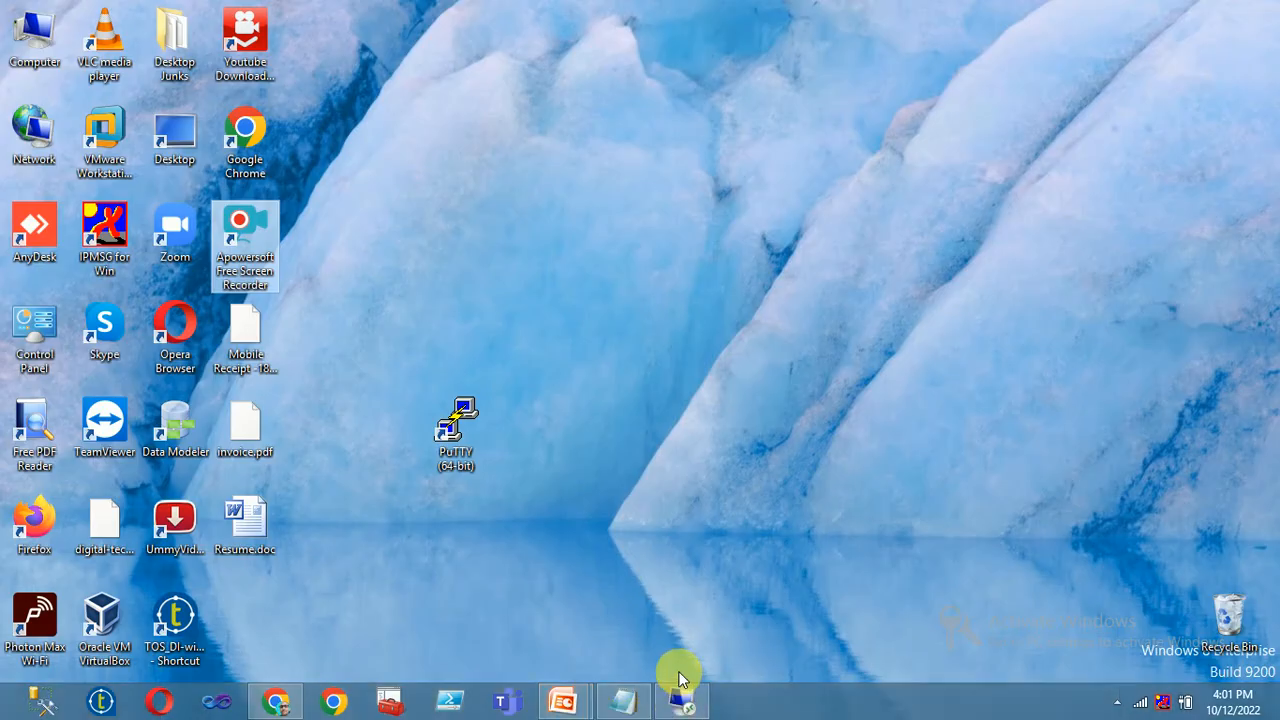
# Step out to the local desktop and return to the remote session
pyautogui.click(686, 697)
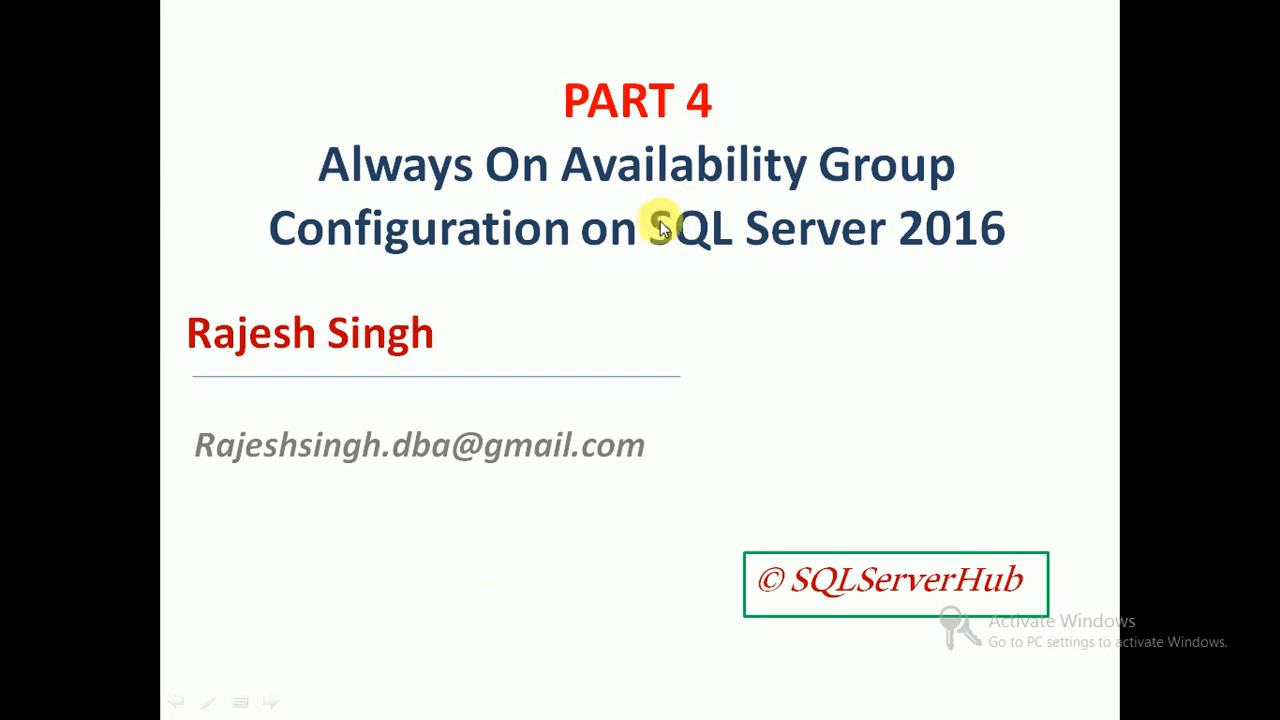
pyautogui.press('super+d')
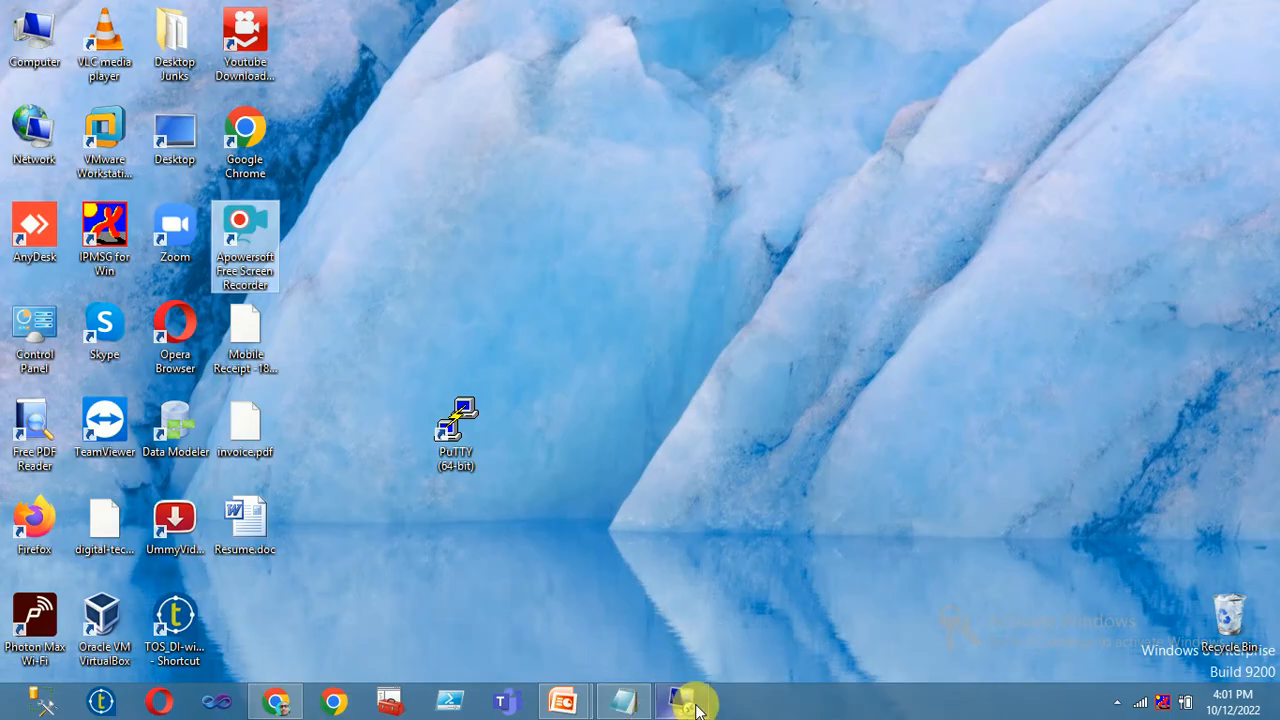
pyautogui.click(686, 700)
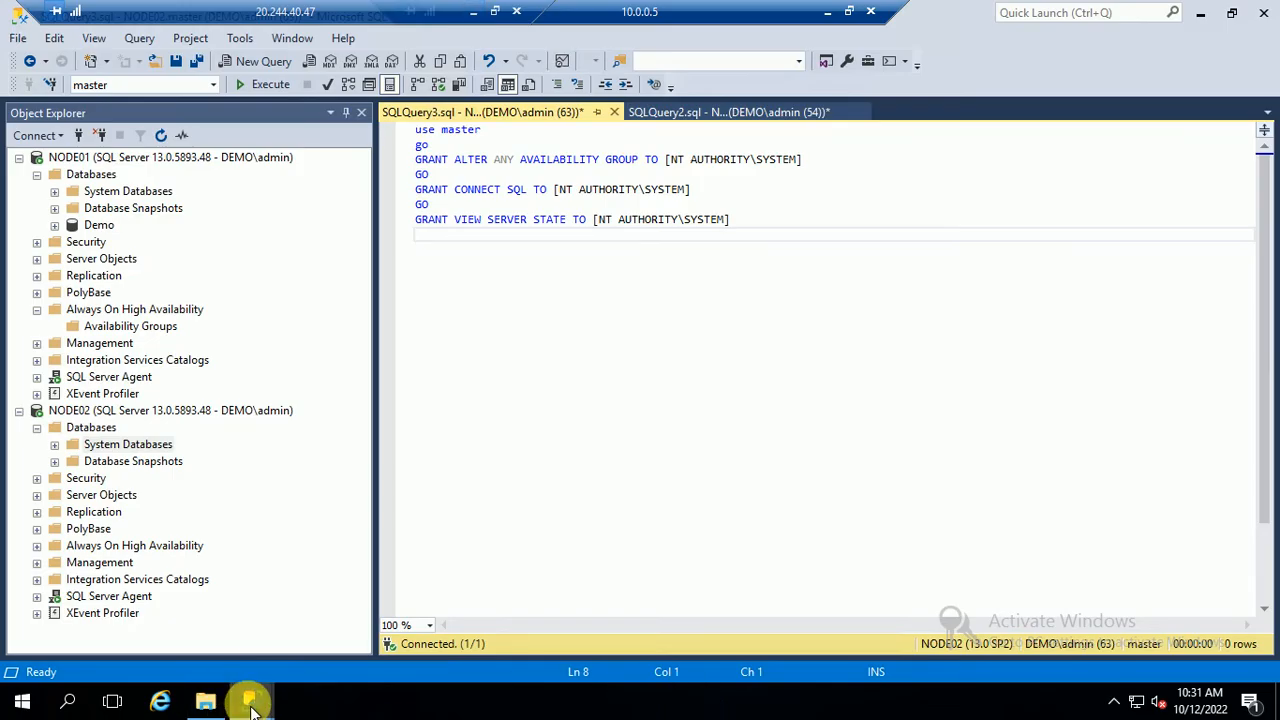
# Close the failed availability group wizard's results
pyautogui.moveTo(251, 700)
pyautogui.click(322, 658)
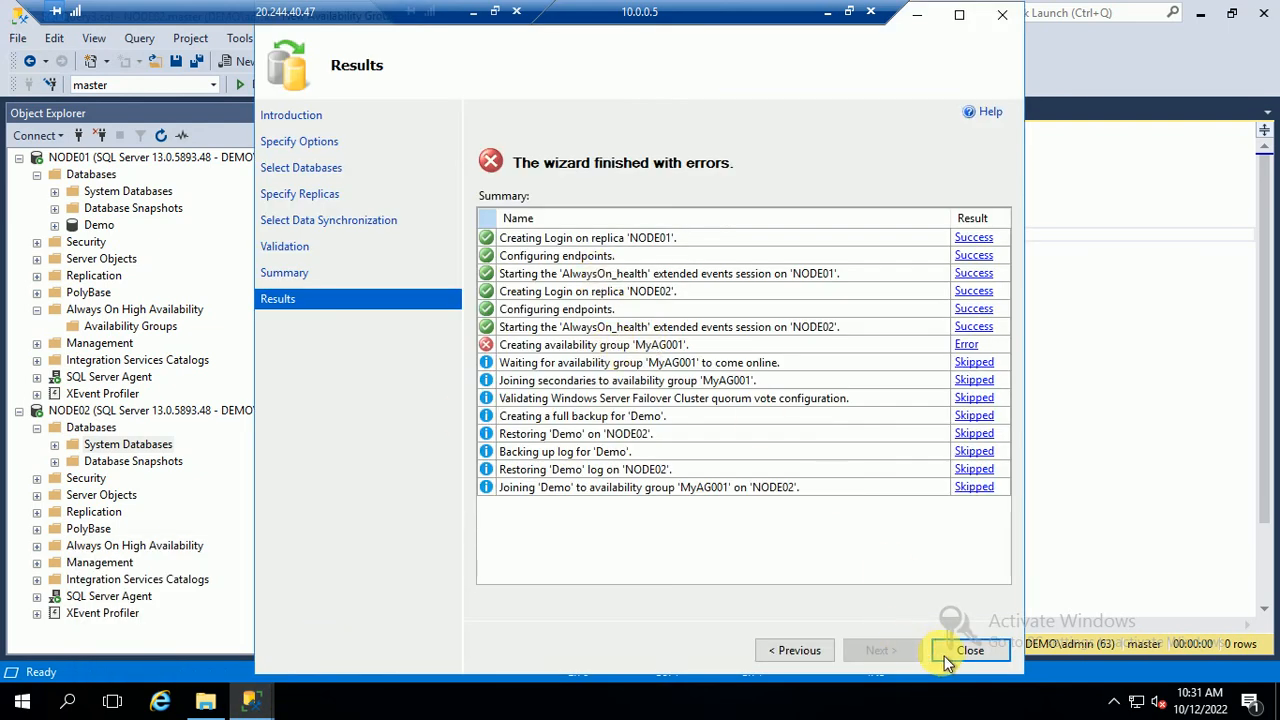
pyautogui.click(970, 652)
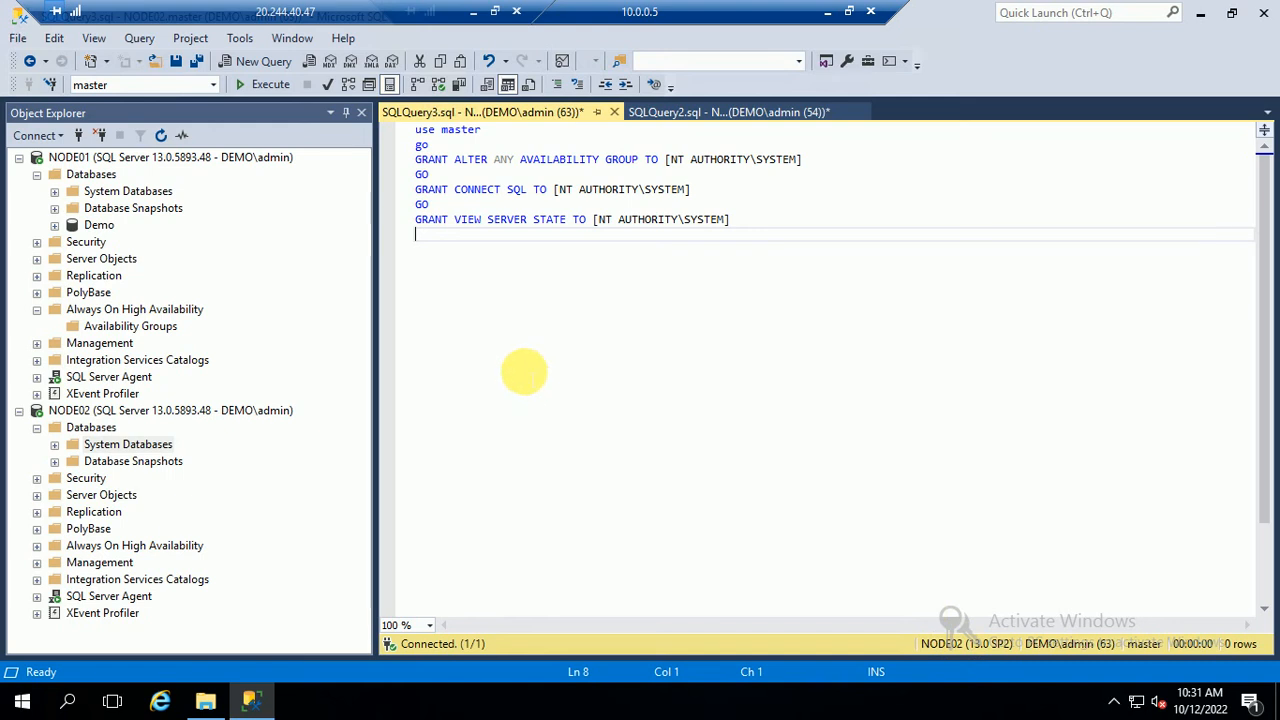
# Run the GRANT script on NODE02 and NODE01, then launch the New Availability Group wizard
pyautogui.click(137, 162)
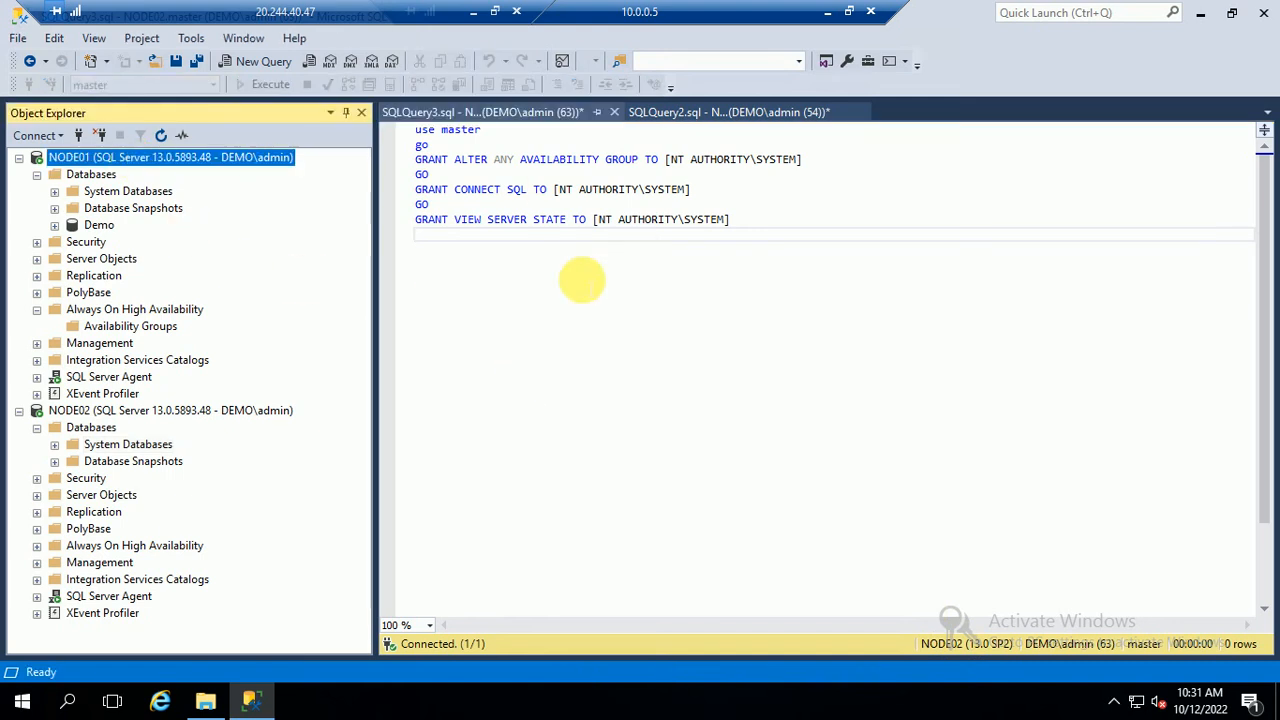
pyautogui.click(582, 280)
pyautogui.click(246, 86)
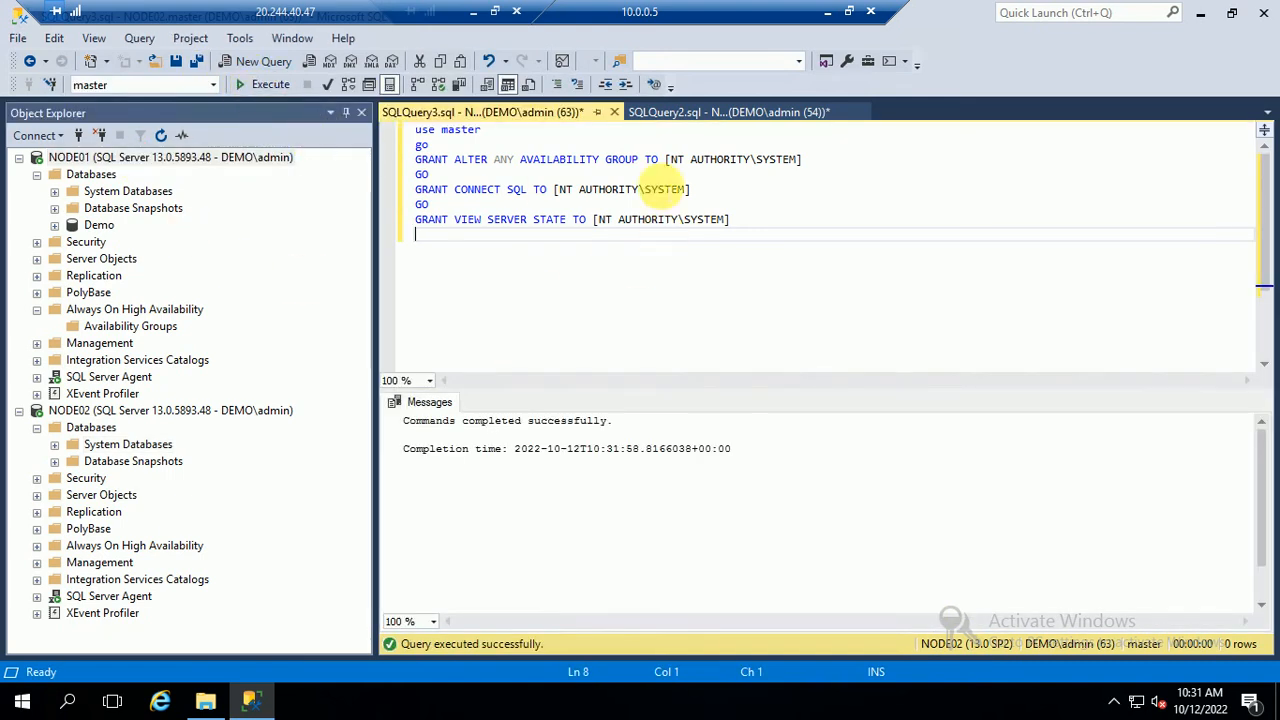
pyautogui.click(668, 116)
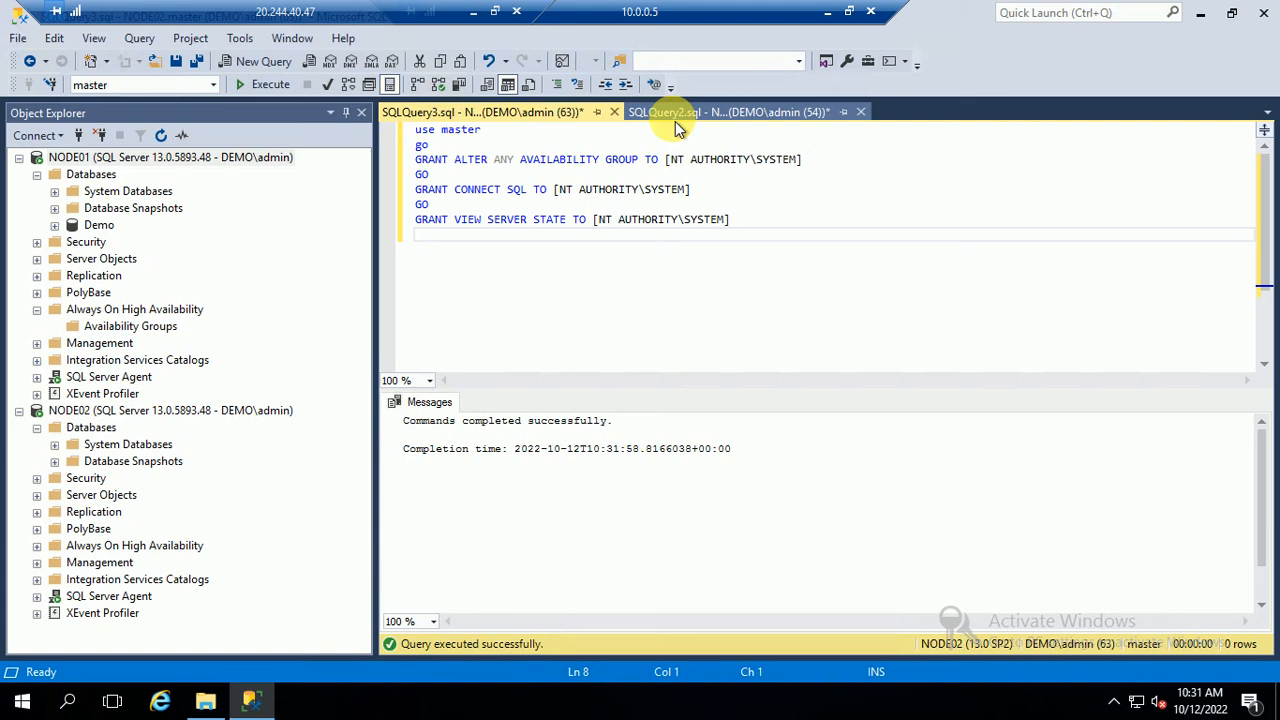
pyautogui.click(265, 88)
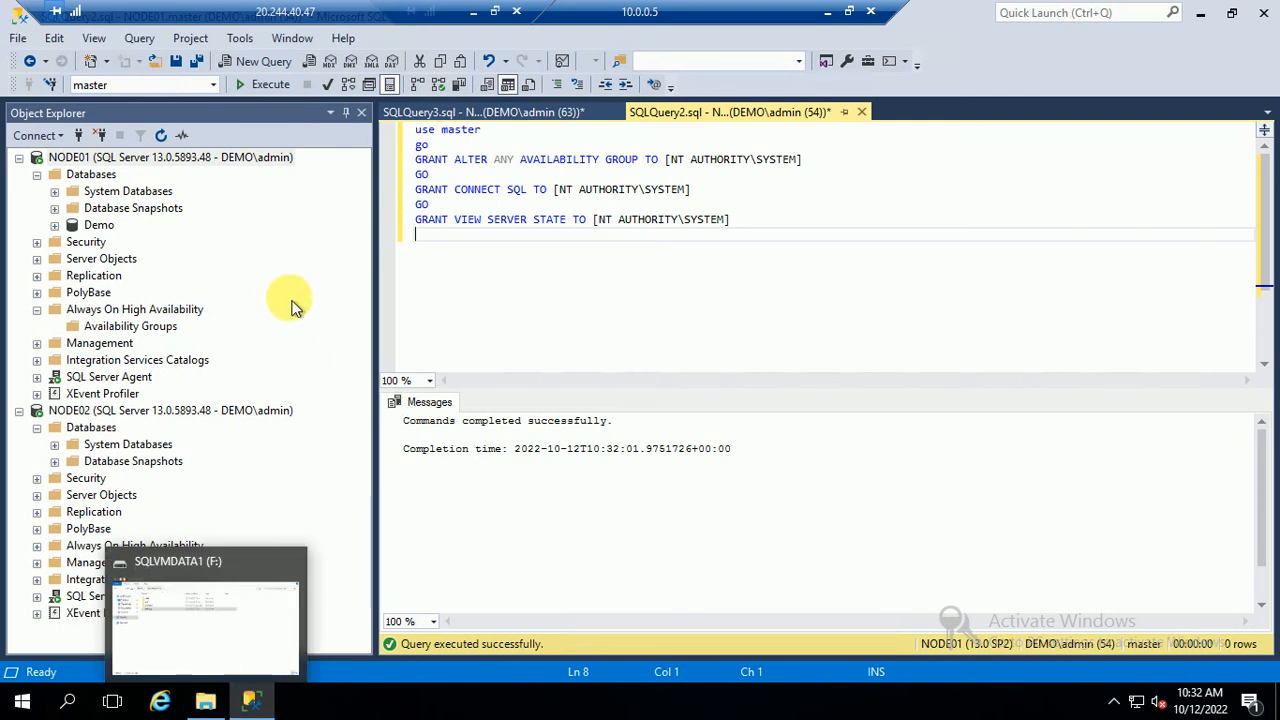
pyautogui.rightClick(147, 310)
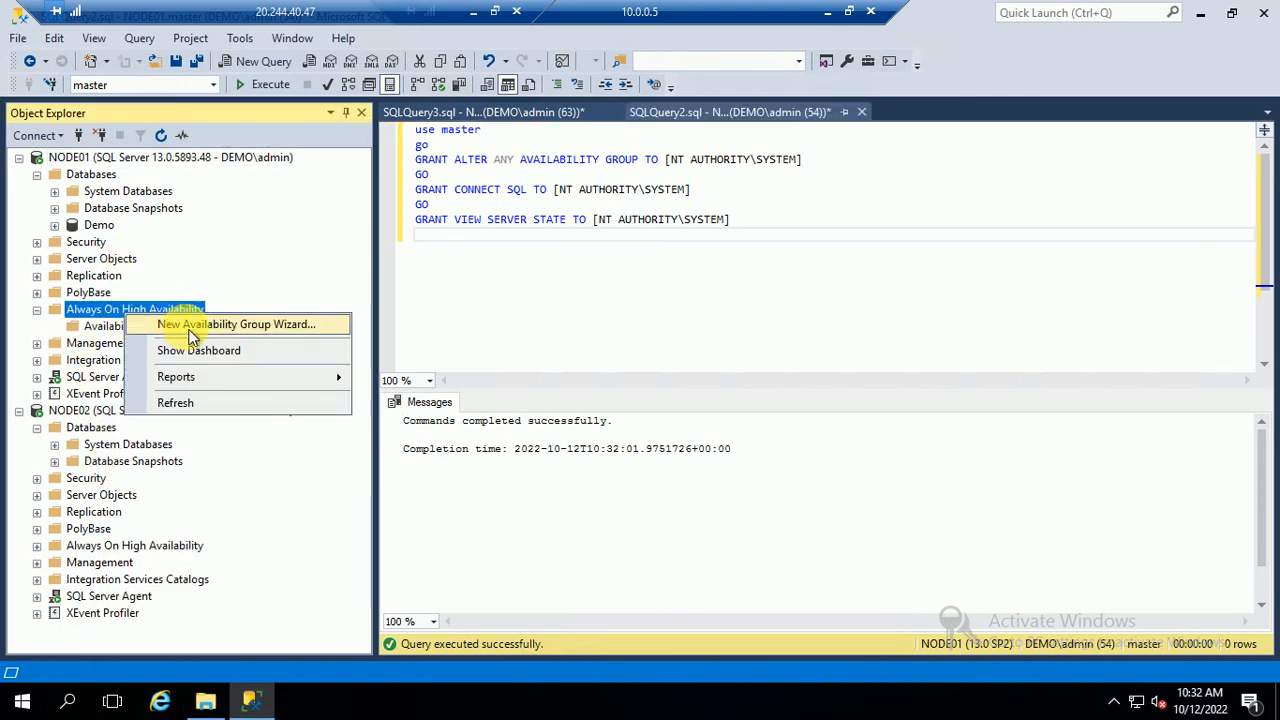
pyautogui.click(193, 336)
# Name the availability group MyAG001 and include the Demo database
pyautogui.click(893, 655)
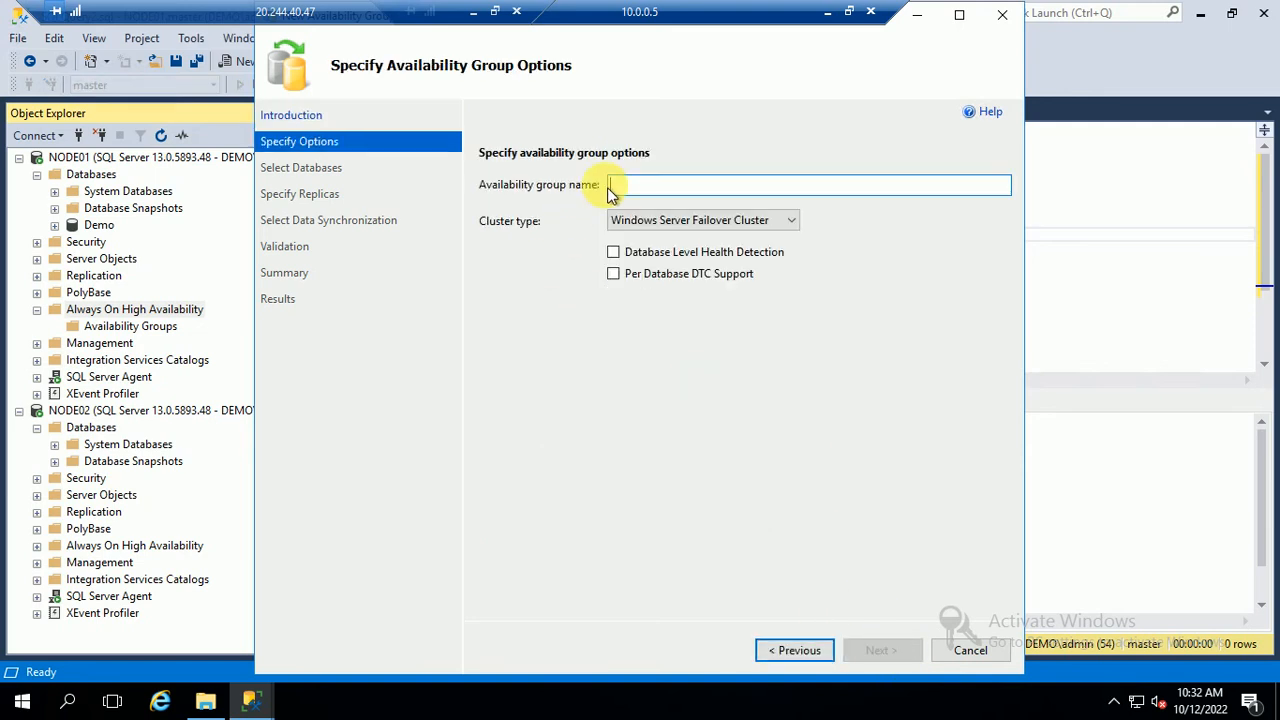
pyautogui.write('M')
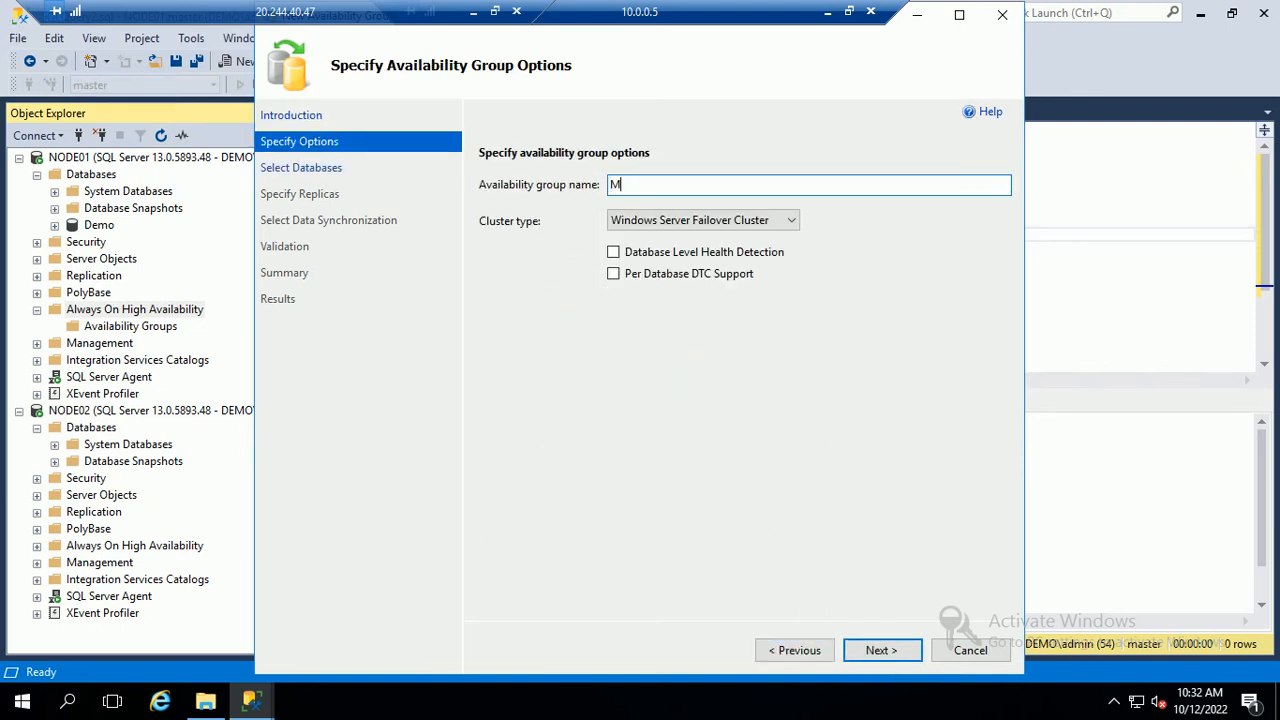
pyautogui.write('yAG001')
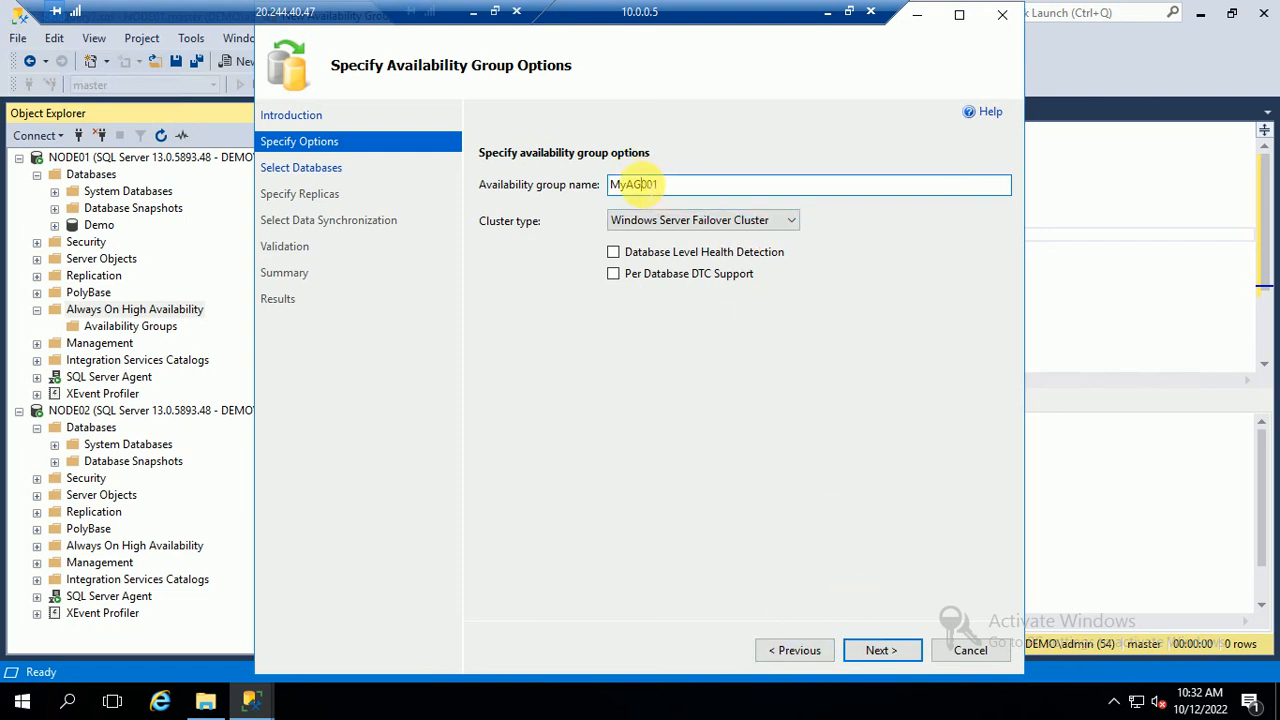
pyautogui.click(858, 642)
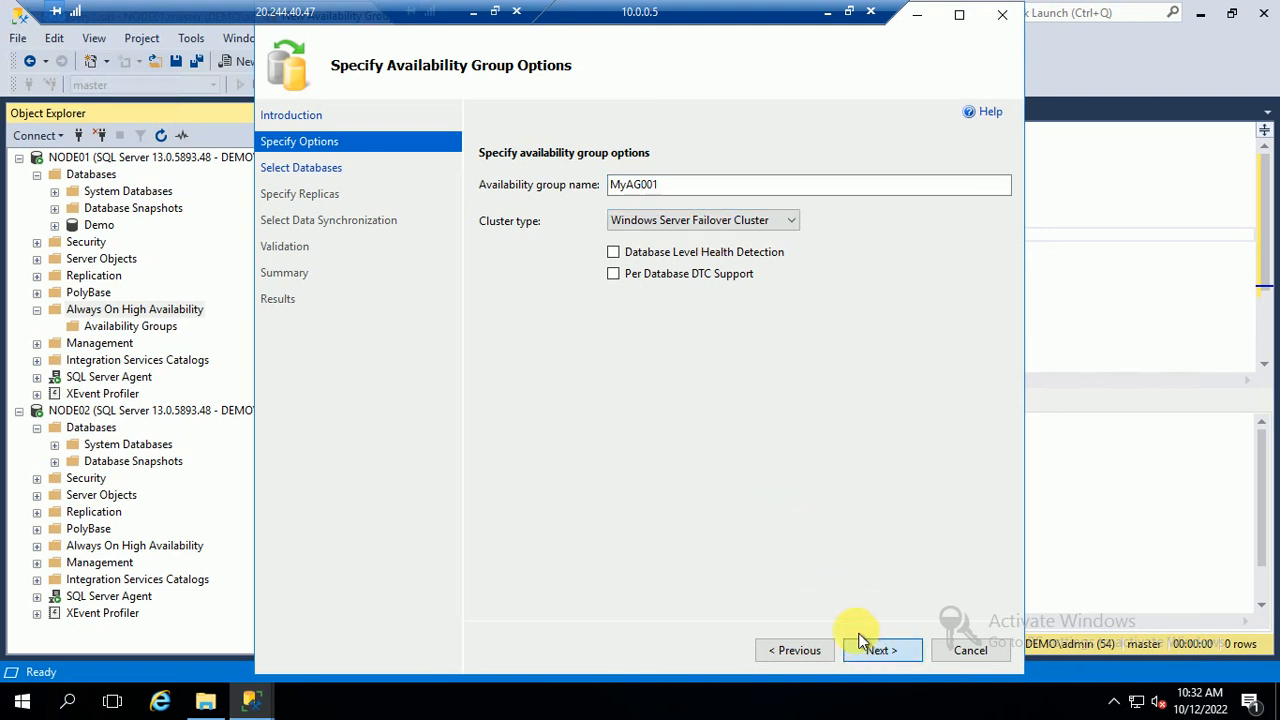
pyautogui.click(485, 222)
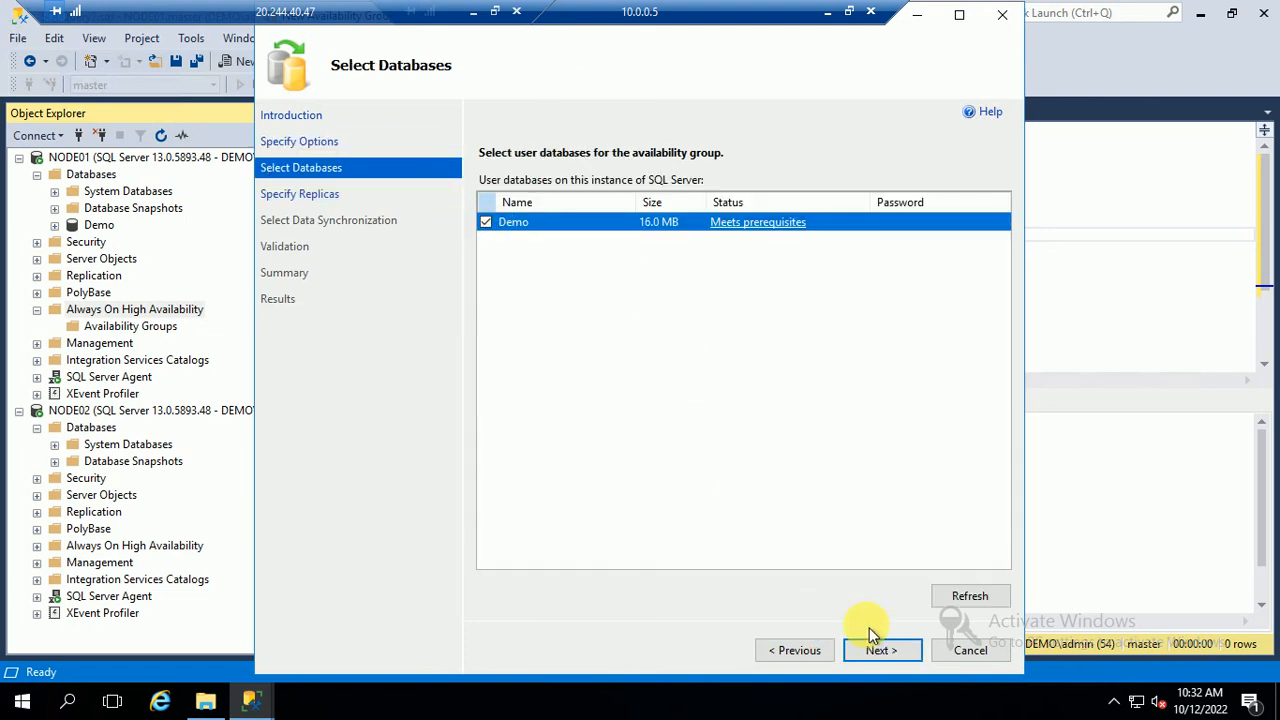
pyautogui.click(871, 649)
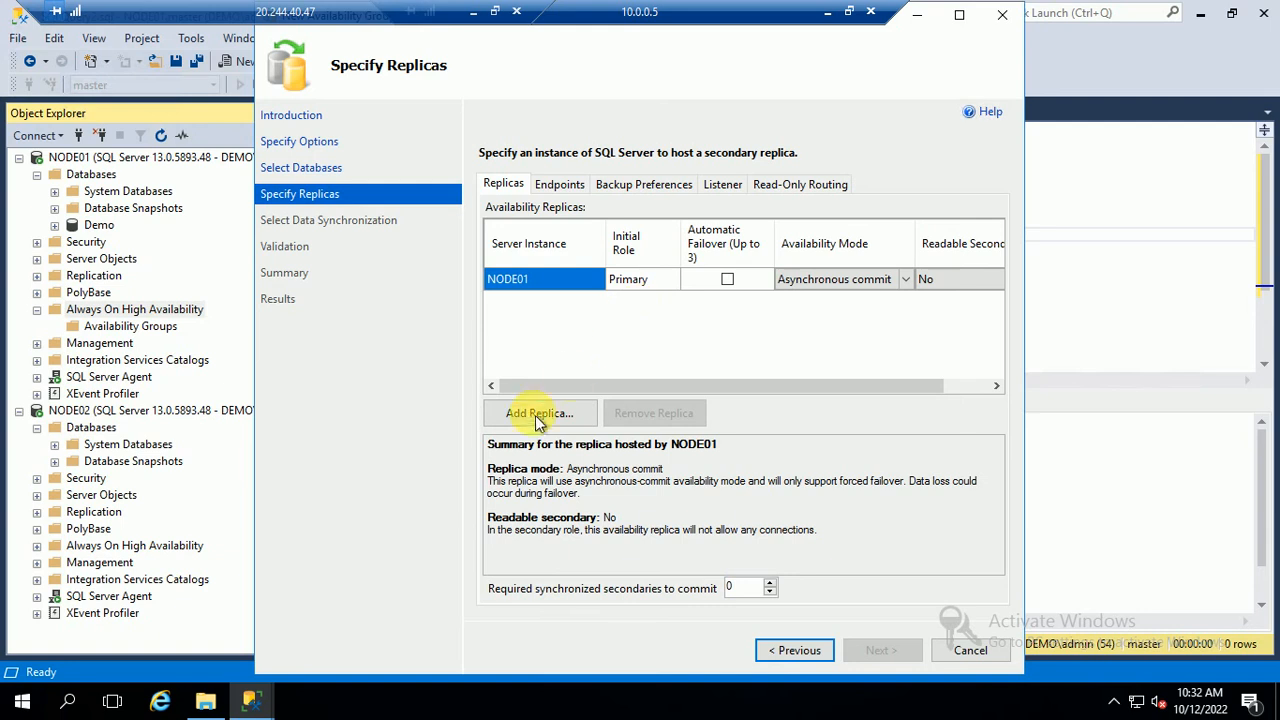
# Add NODE02 as replica, set both nodes to synchronous commit, NODE02 readable secondary
pyautogui.click(538, 414)
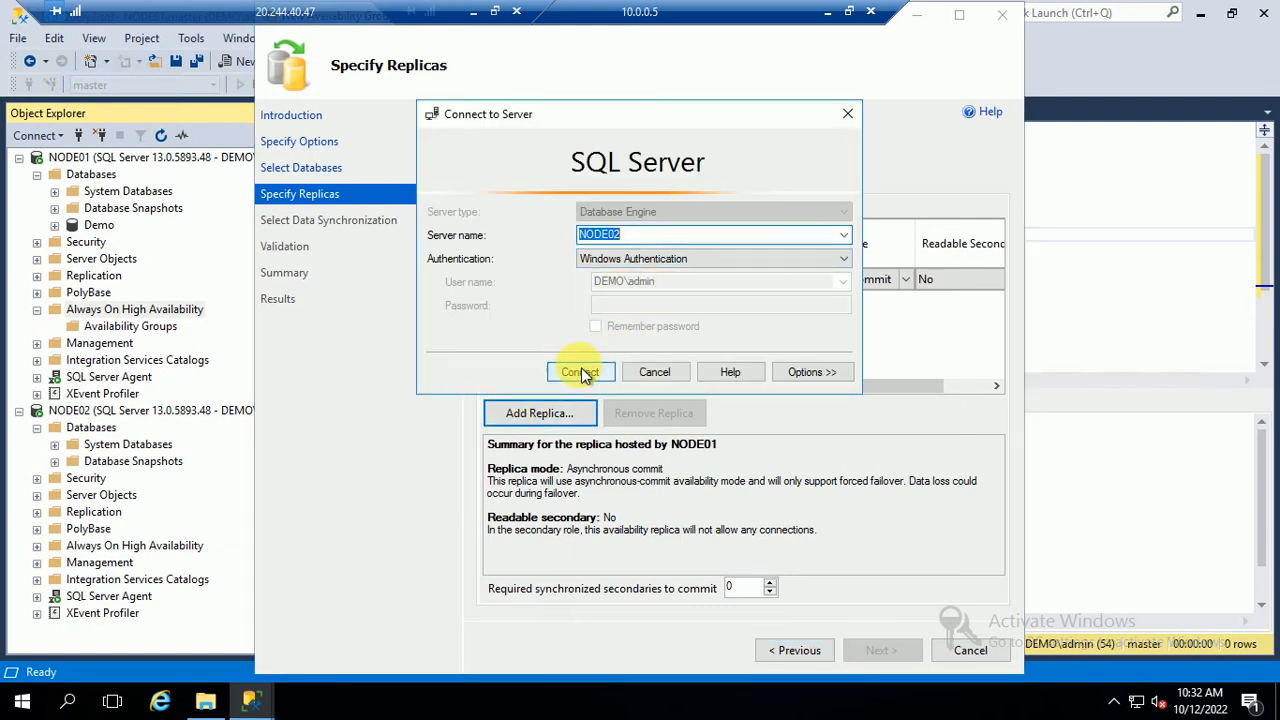
pyautogui.click(582, 372)
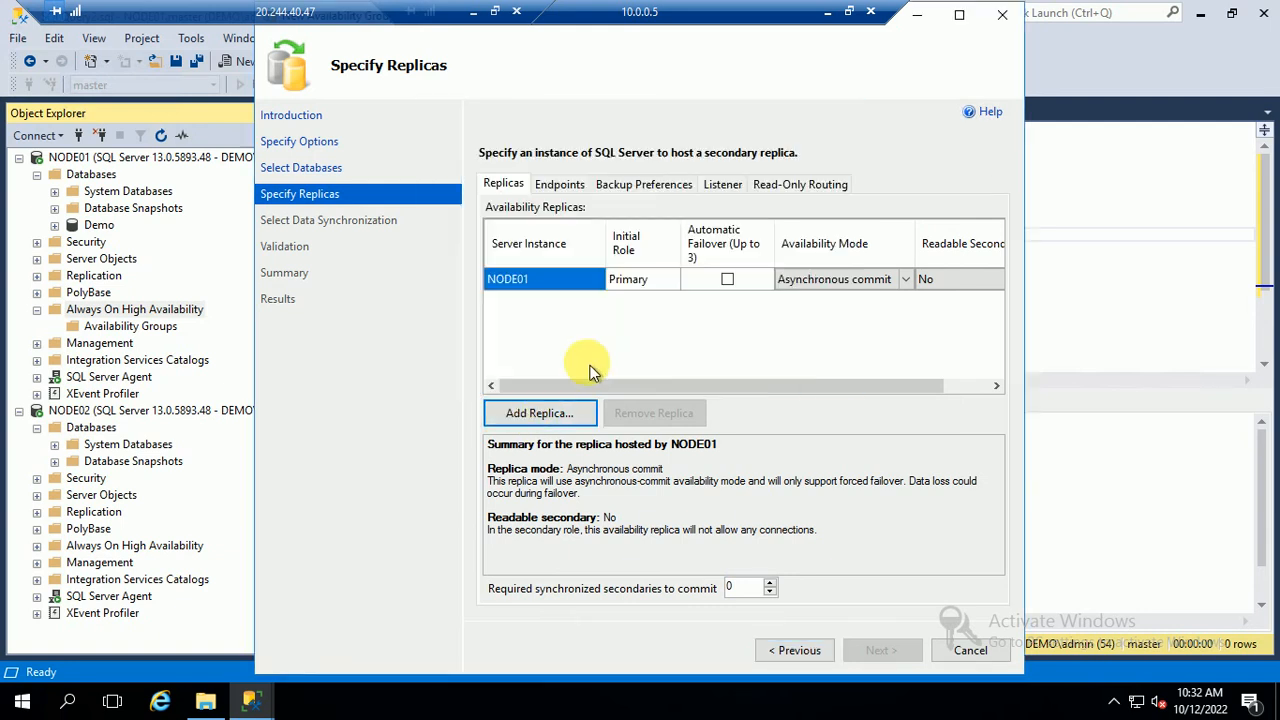
pyautogui.click(900, 287)
pyautogui.click(840, 310)
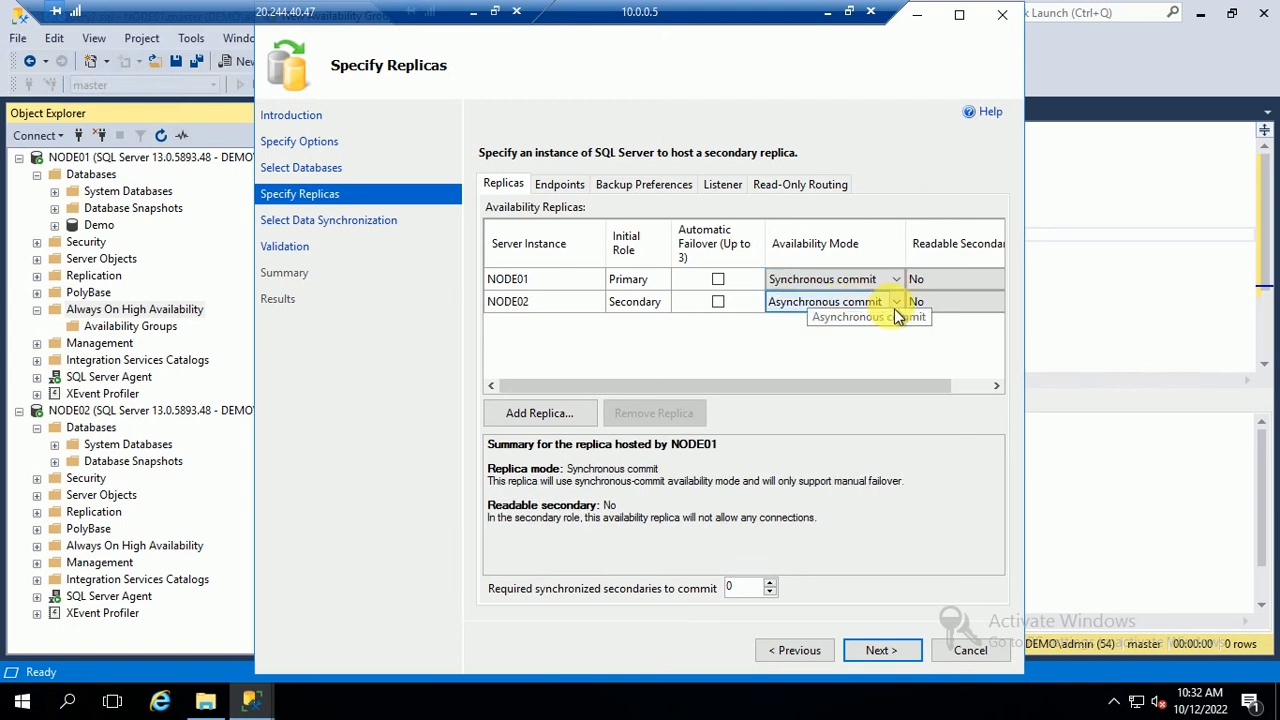
pyautogui.click(896, 310)
pyautogui.click(800, 333)
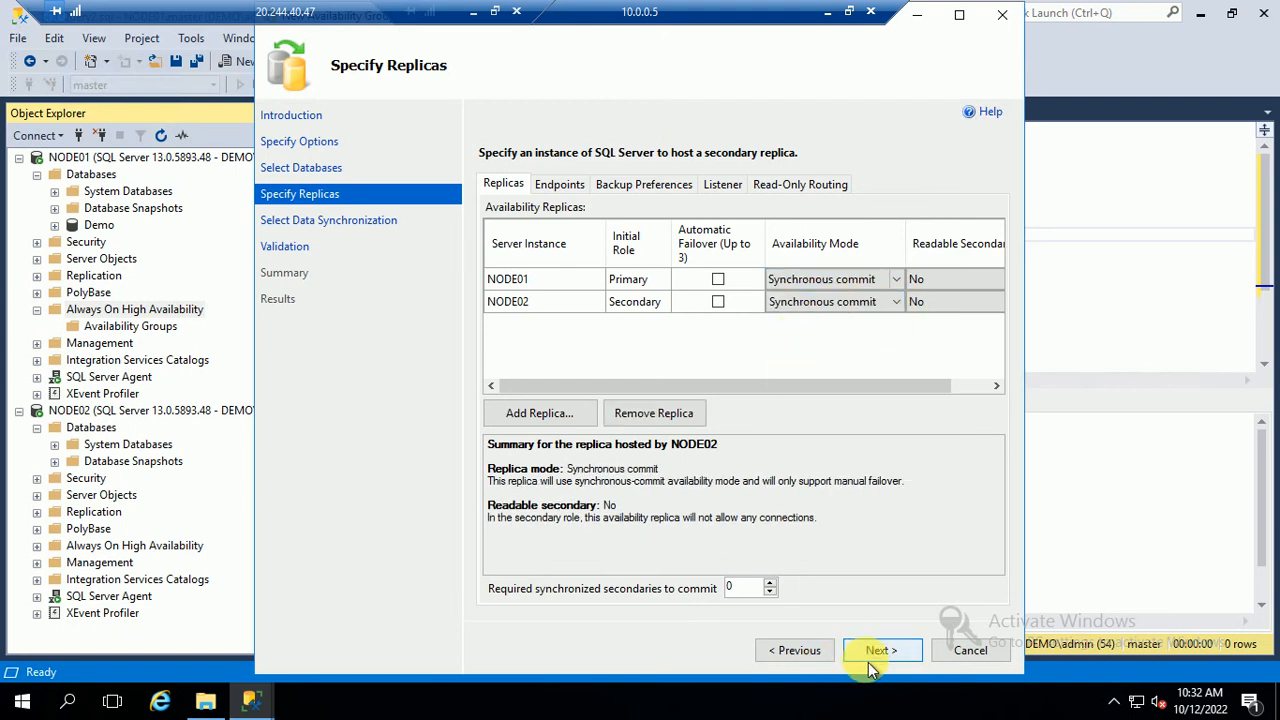
pyautogui.moveTo(782, 391); pyautogui.dragTo(971, 389)
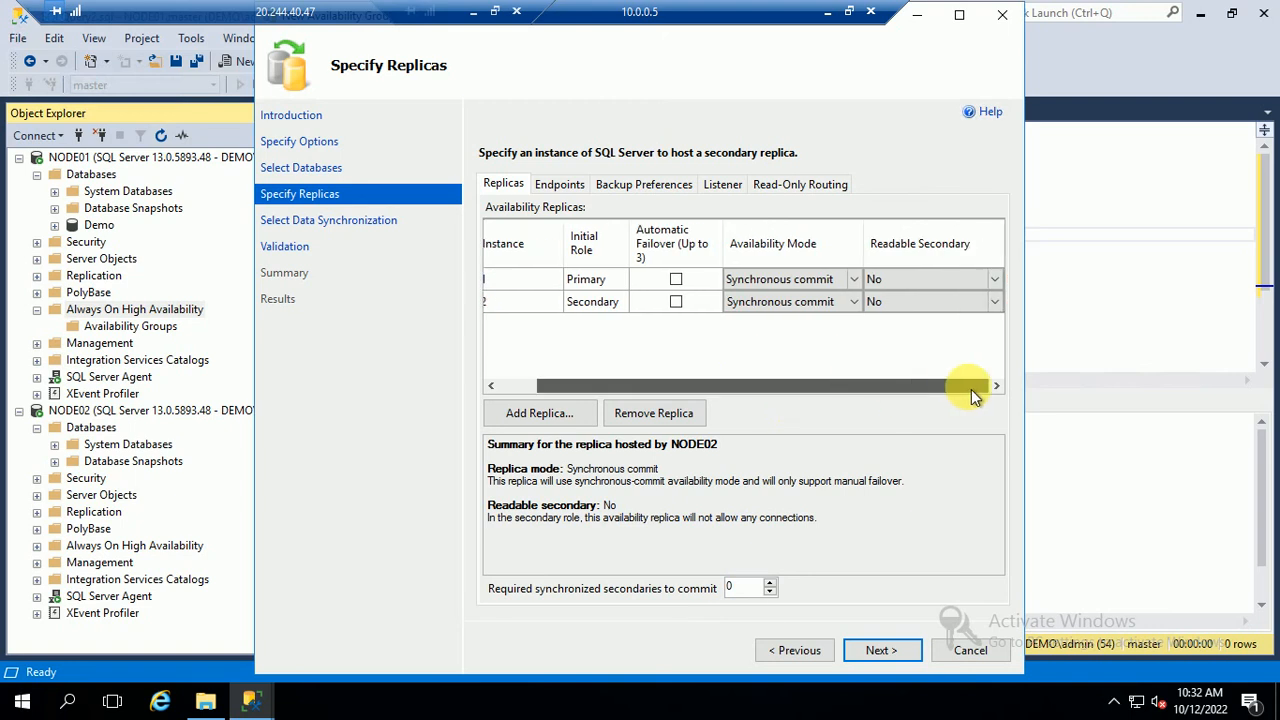
pyautogui.click(937, 305)
pyautogui.click(887, 302)
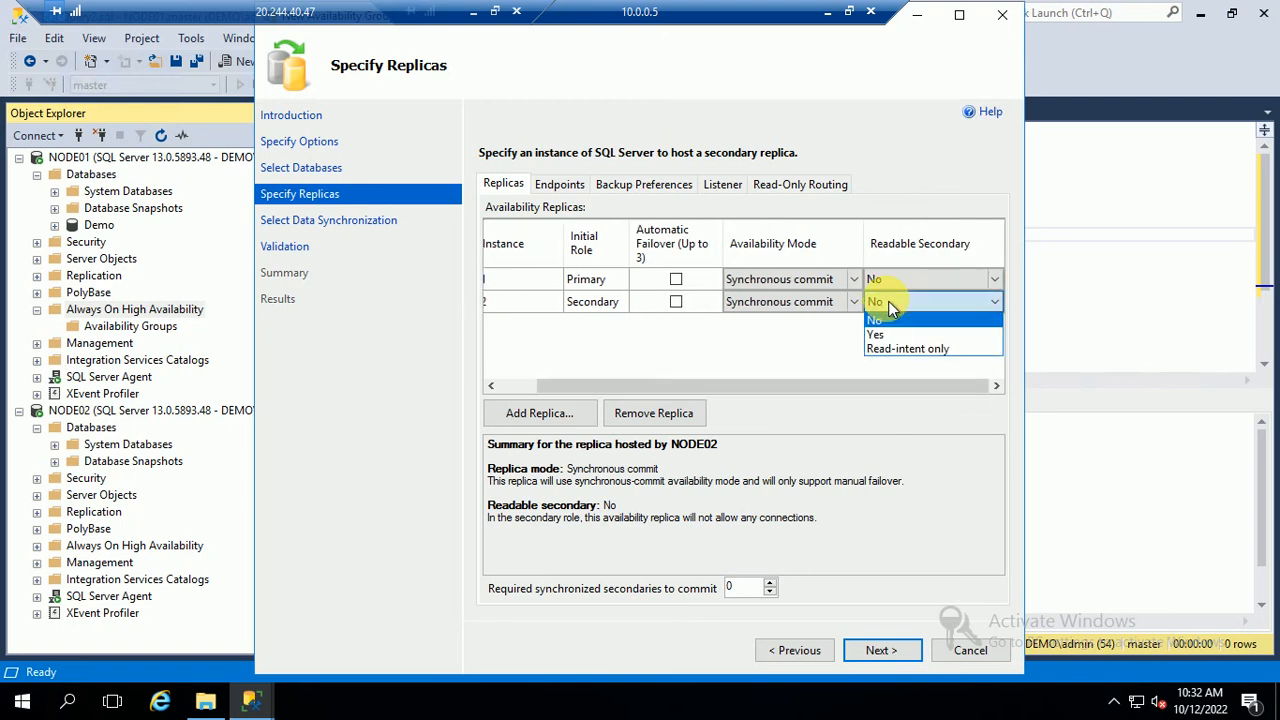
pyautogui.click(884, 335)
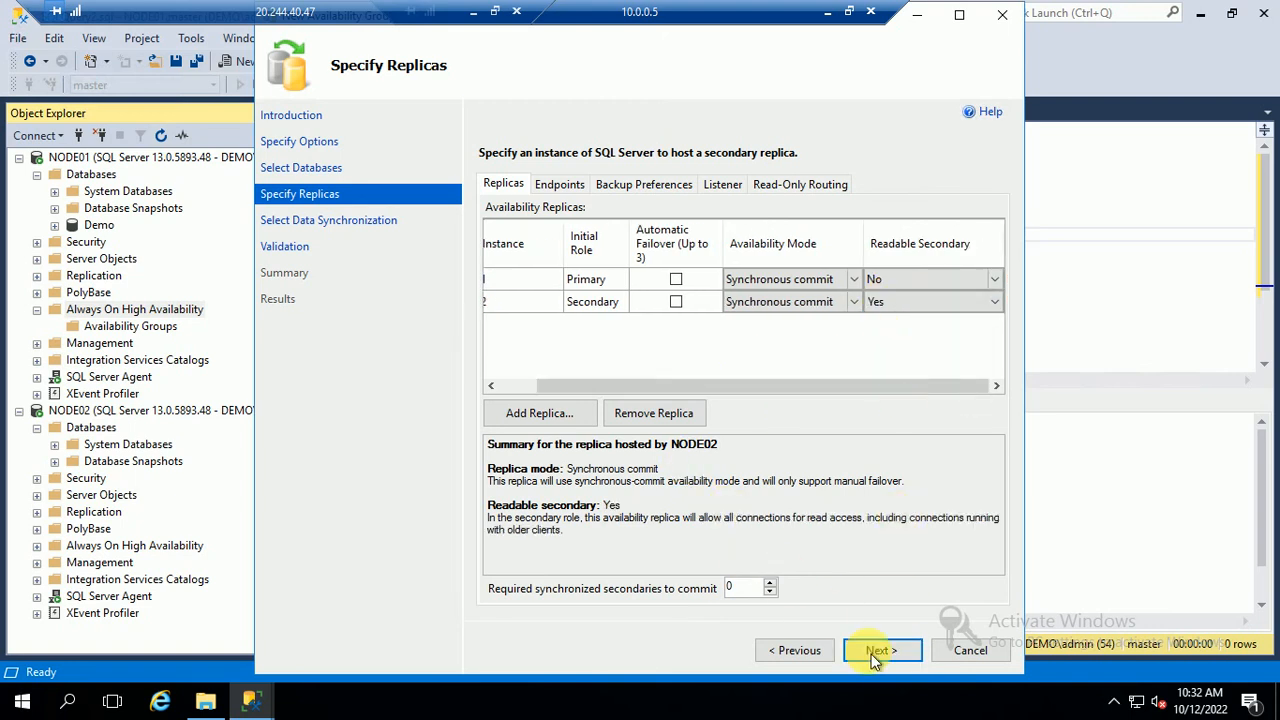
# Use full database and log backup, validate, create the group, and close the wizard
pyautogui.click(876, 652)
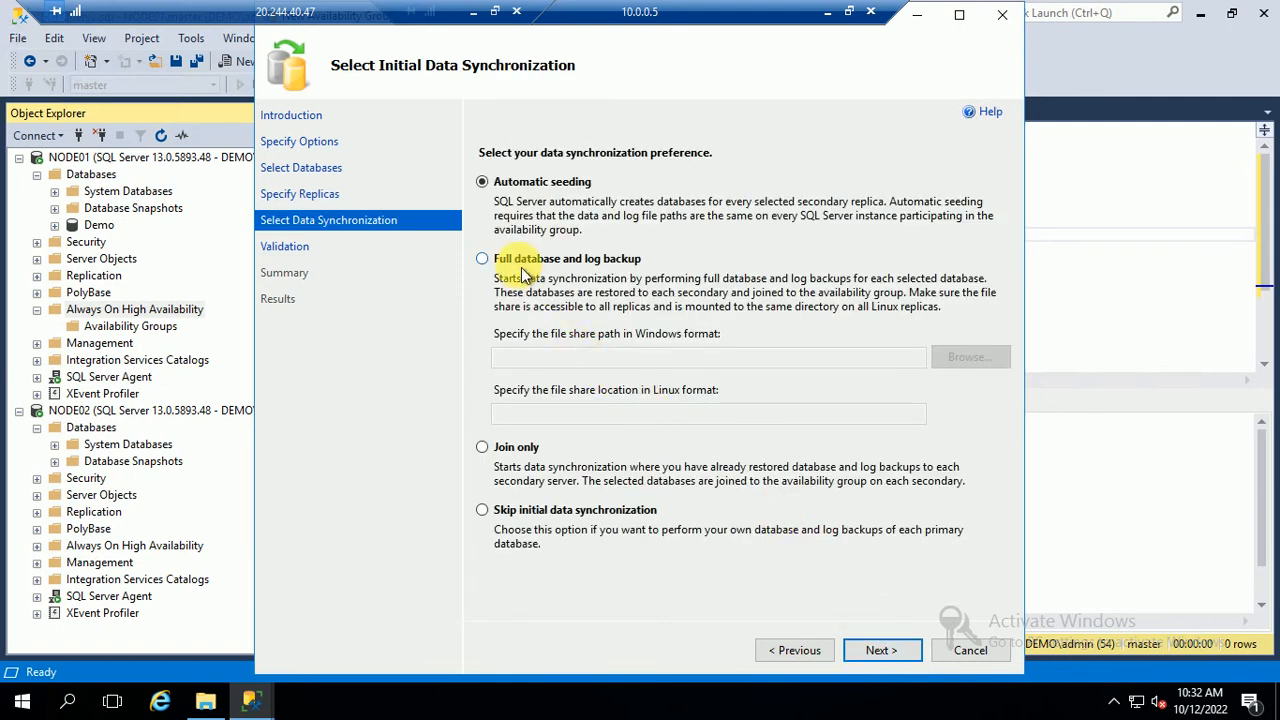
pyautogui.click(522, 275)
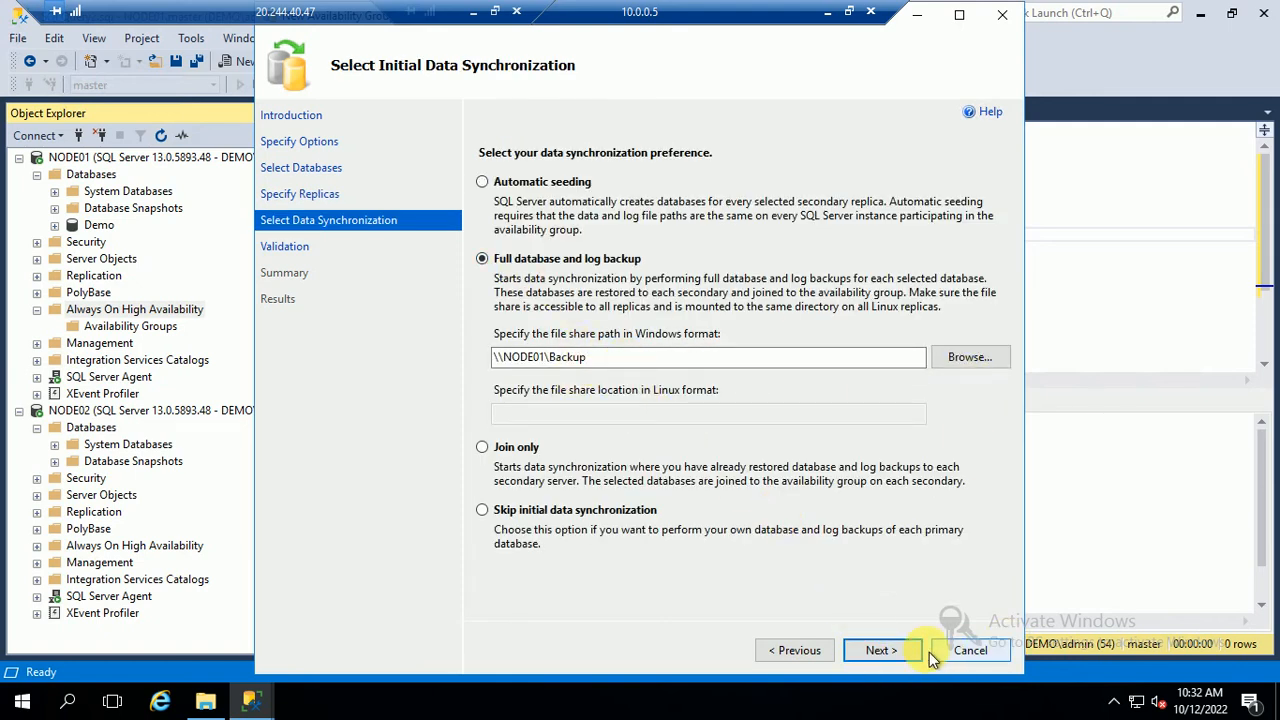
pyautogui.click(882, 651)
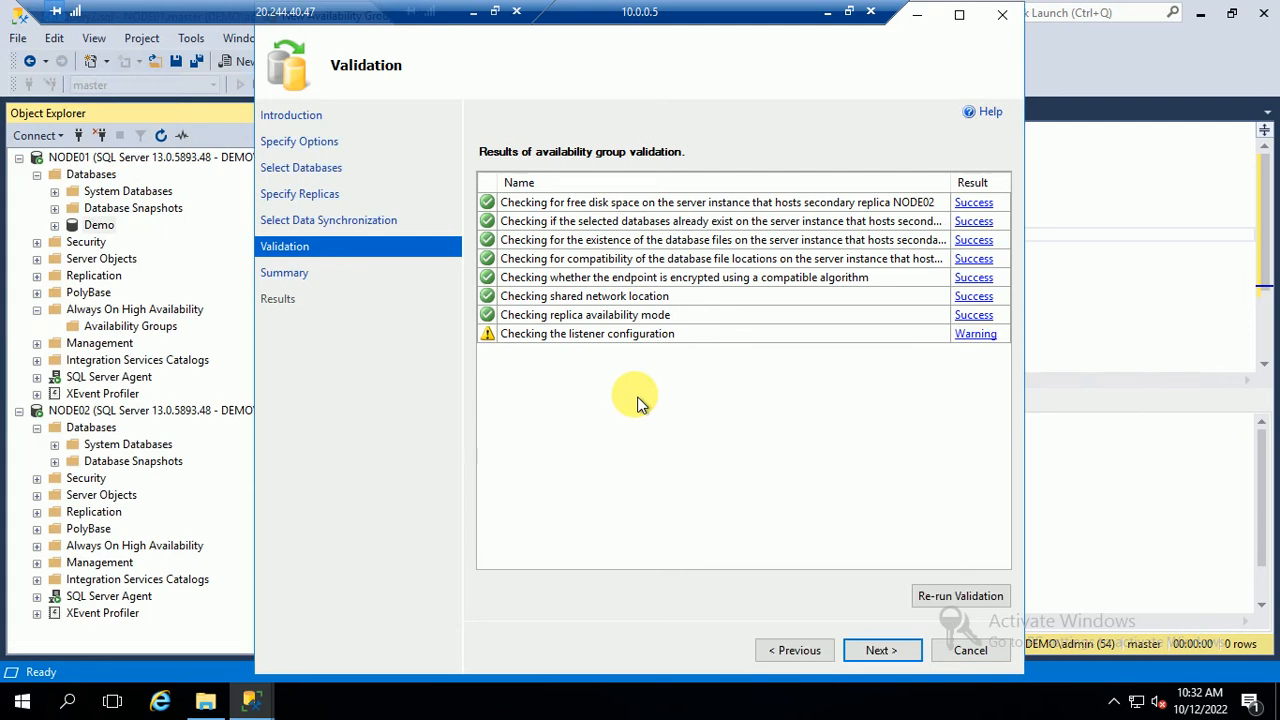
pyautogui.click(884, 652)
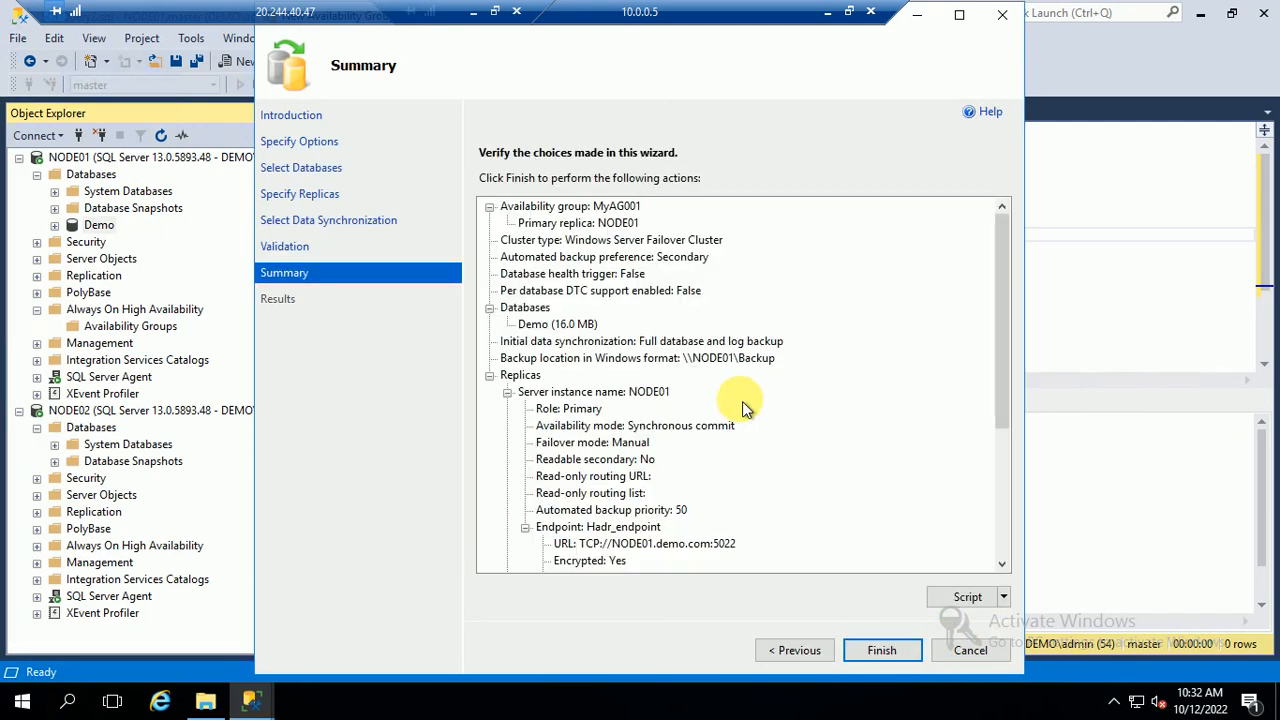
pyautogui.click(882, 651)
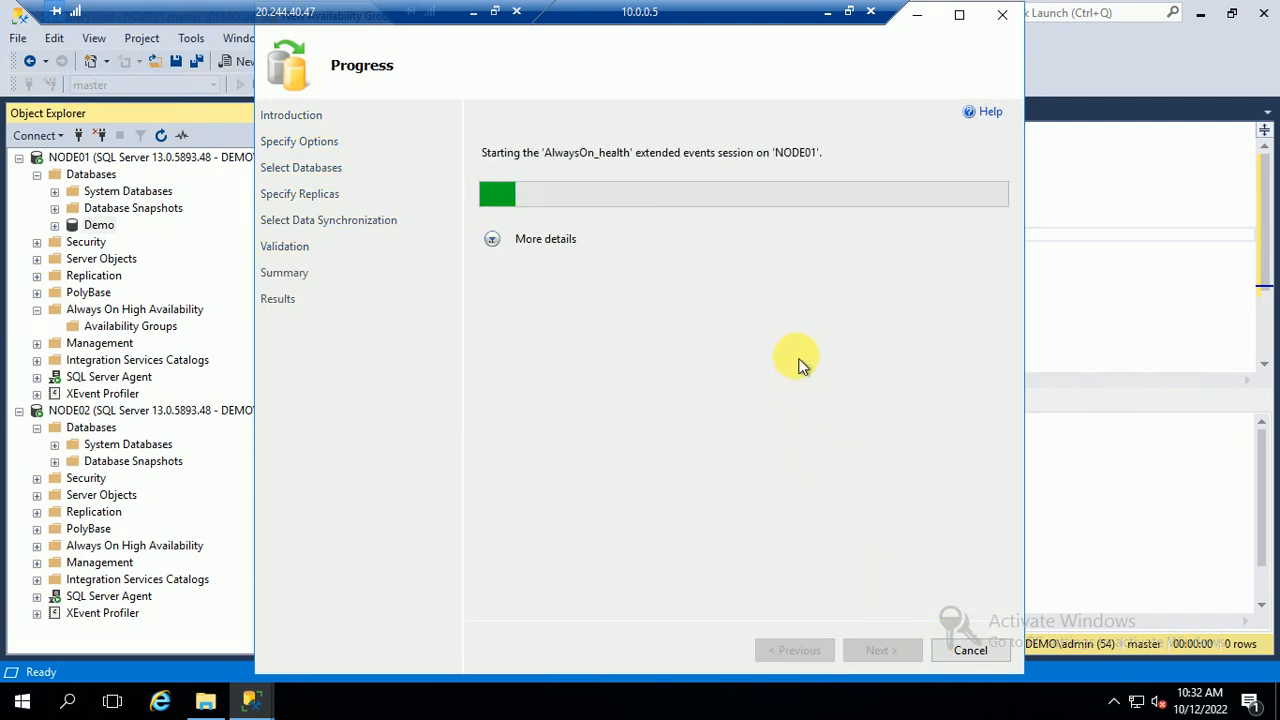
pyautogui.click(491, 241)
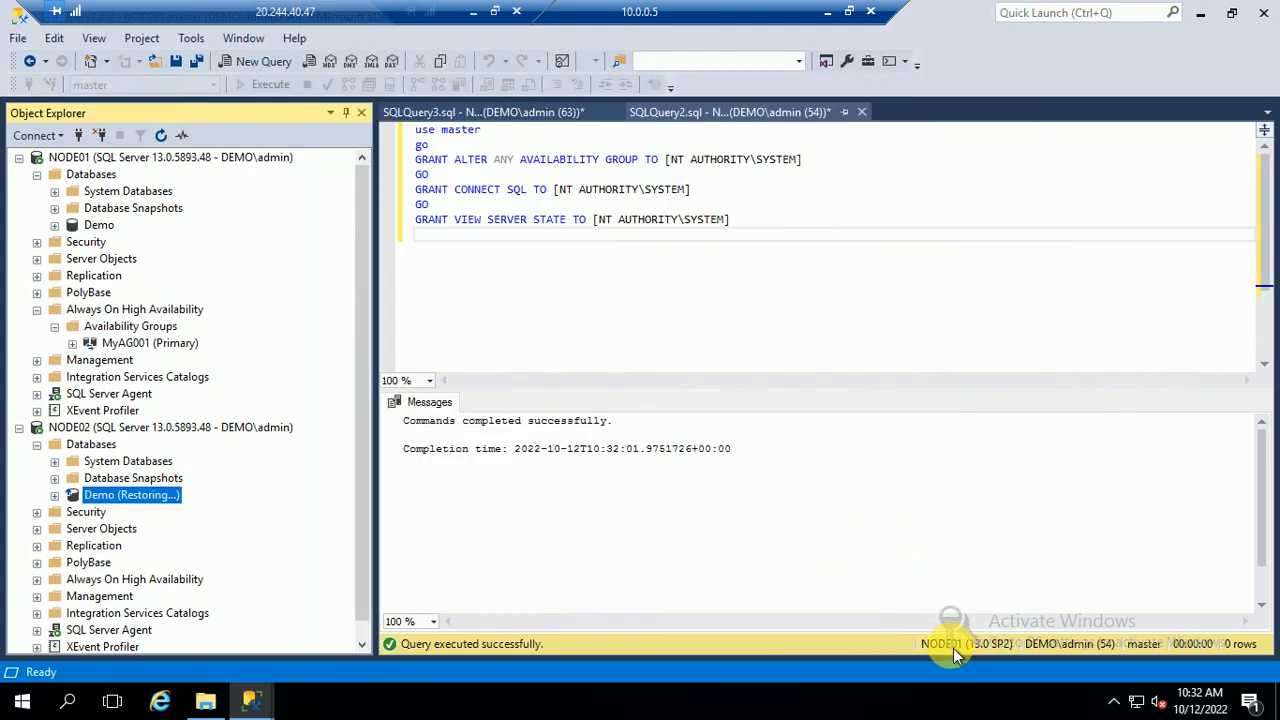
pyautogui.click(968, 650)
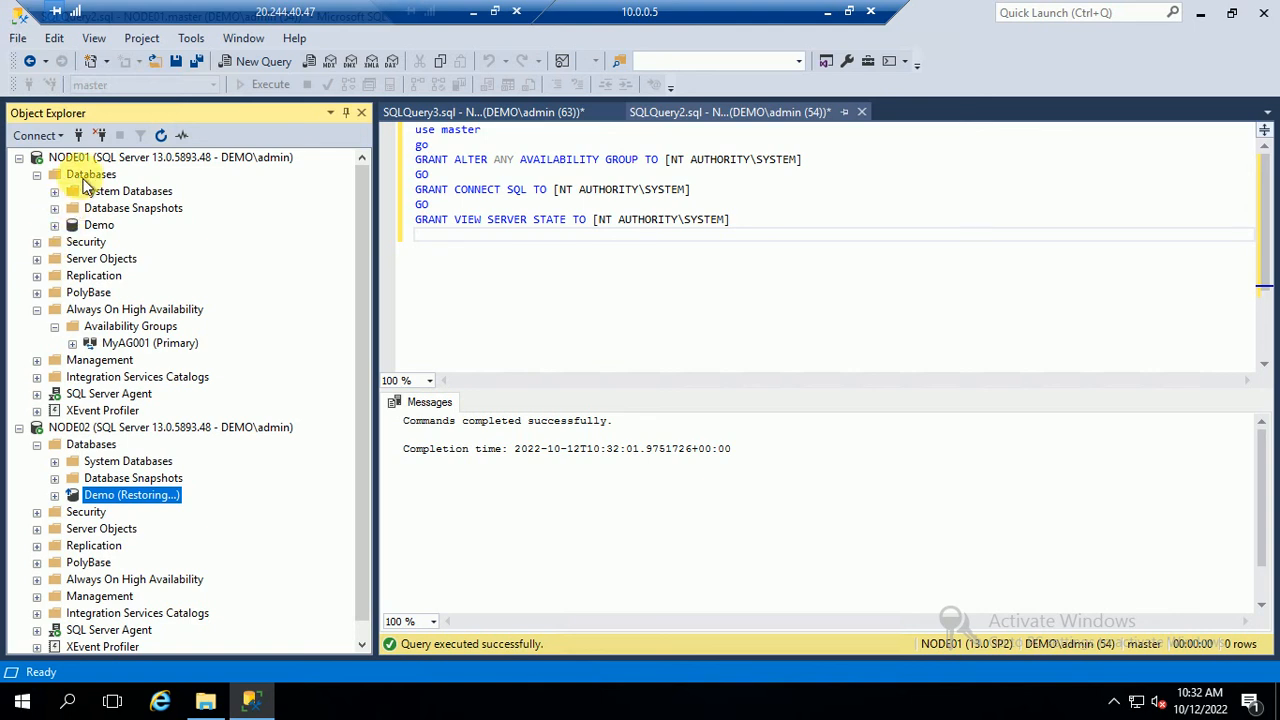
# Refresh both servers and query the top 1000 rows of tblEmployee on NODE02
pyautogui.click(92, 160)
pyautogui.click(160, 136)
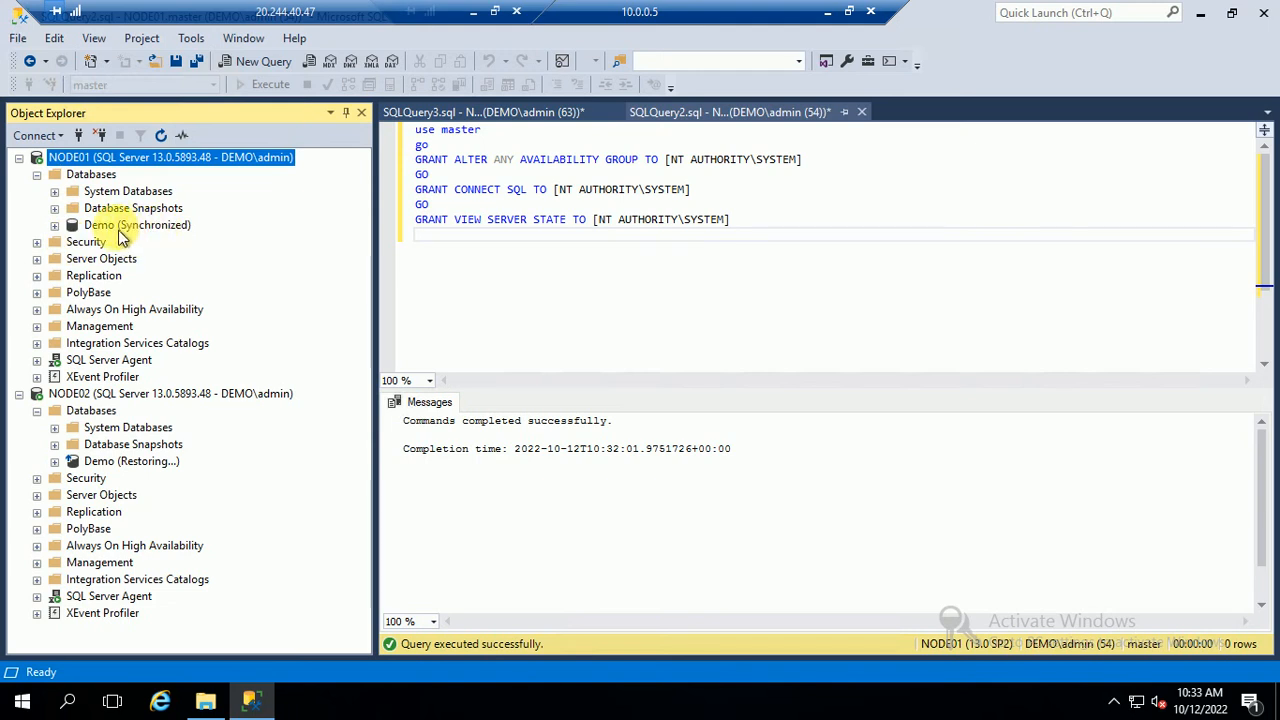
pyautogui.click(120, 394)
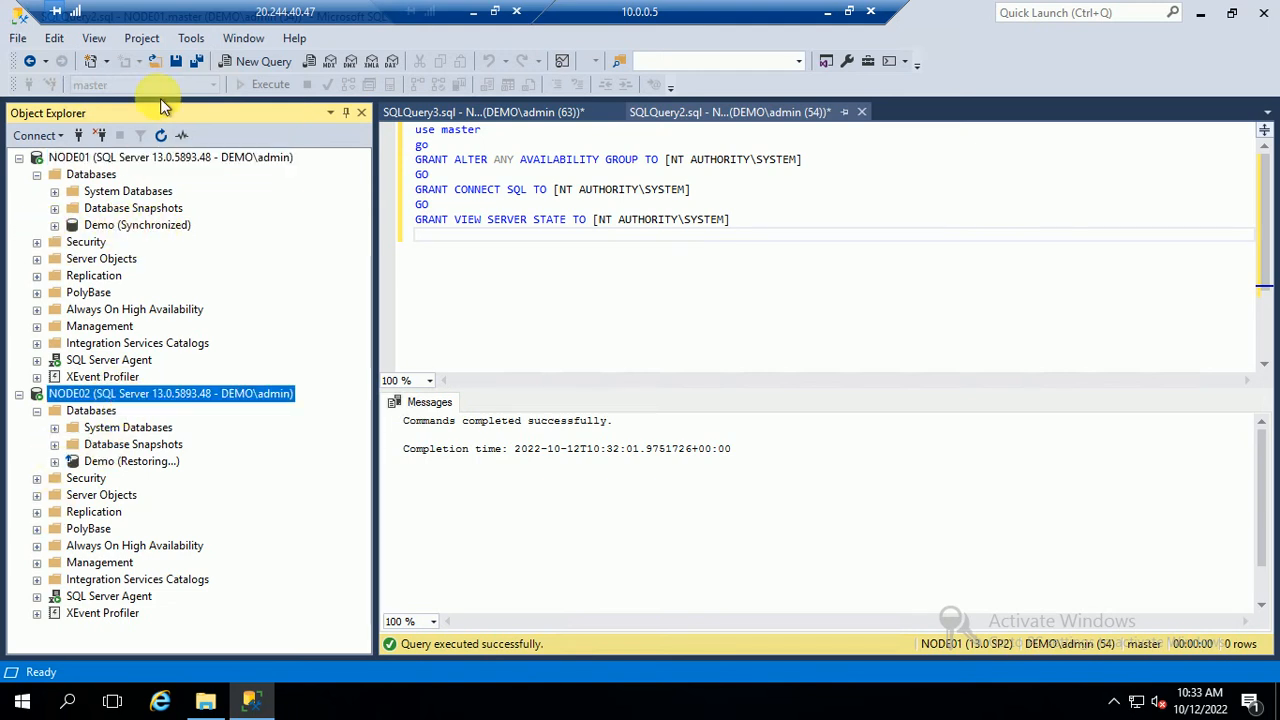
pyautogui.click(160, 136)
pyautogui.click(37, 410)
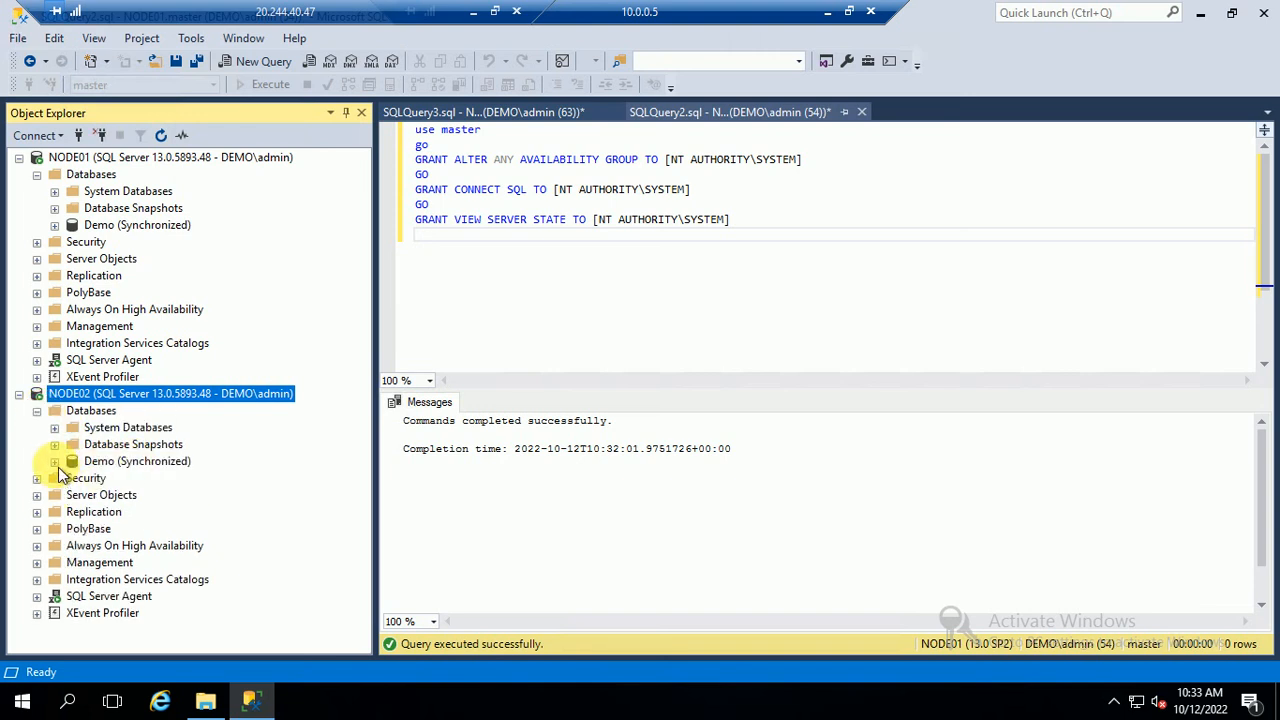
pyautogui.click(55, 462)
pyautogui.click(72, 495)
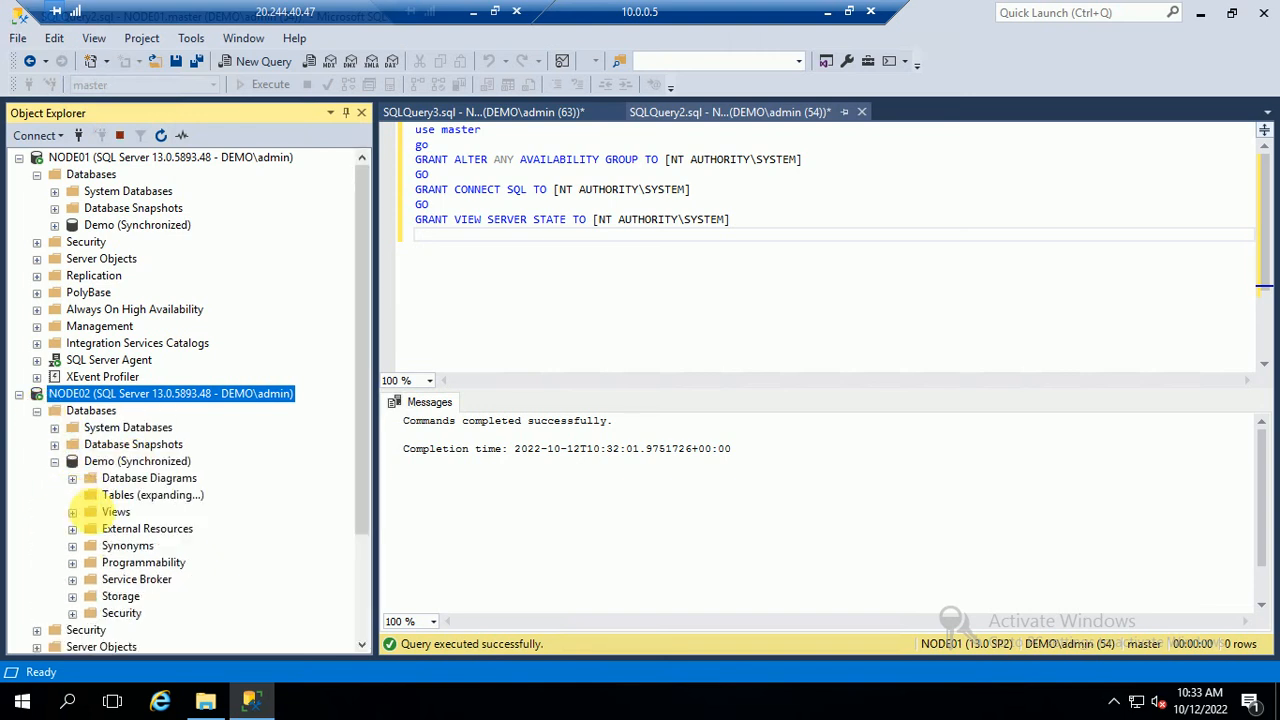
pyautogui.rightClick(140, 562)
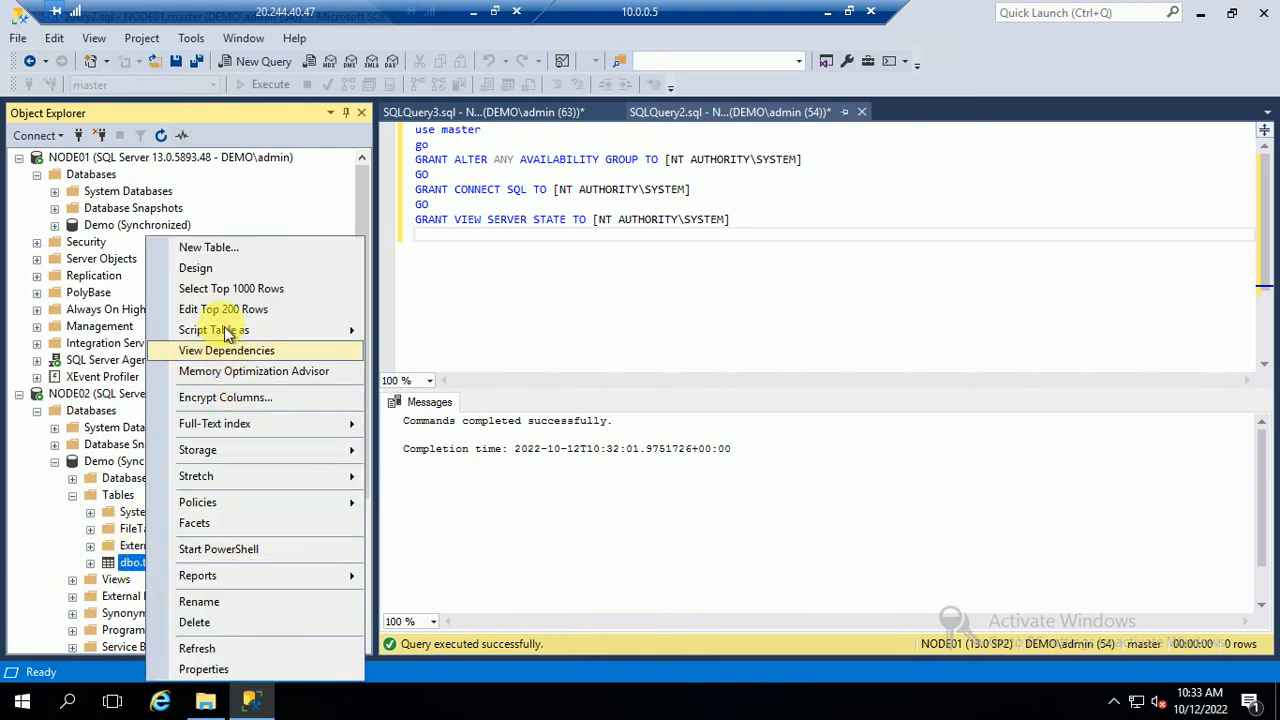
pyautogui.click(214, 288)
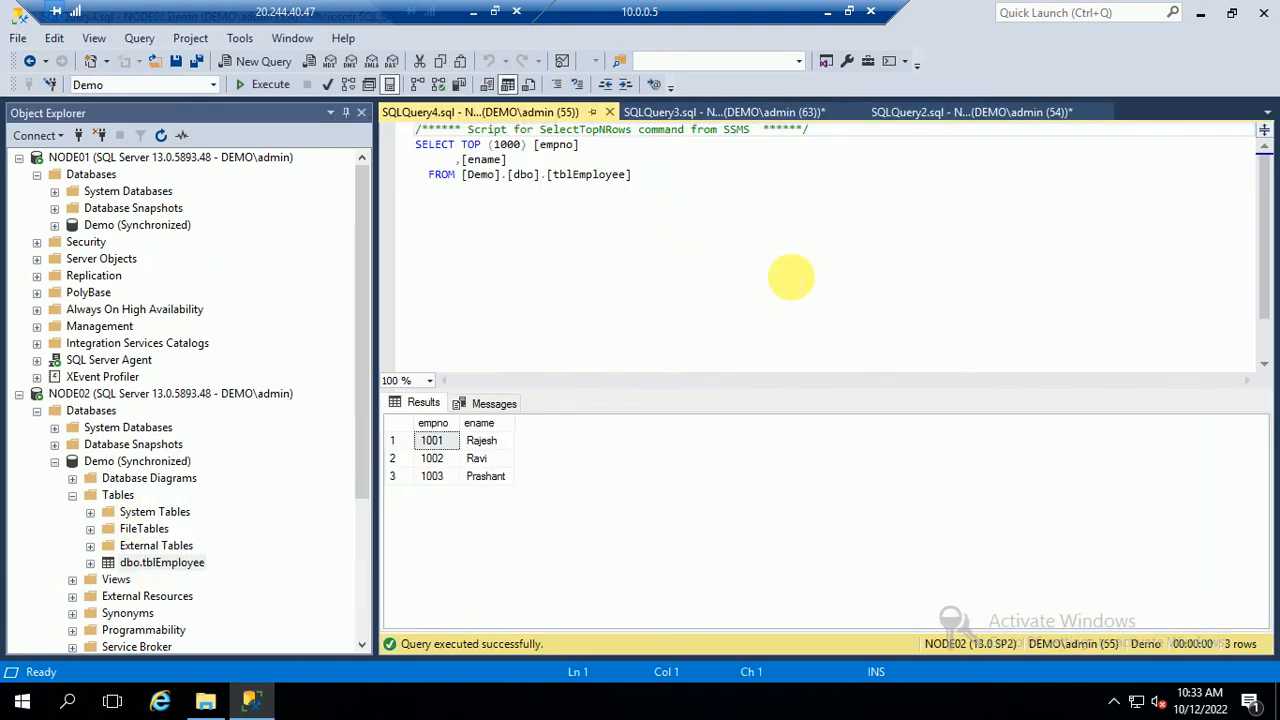
# Close the SQLQuery3 and SQLQuery2 GRANT scripts without saving
pyautogui.click(657, 114)
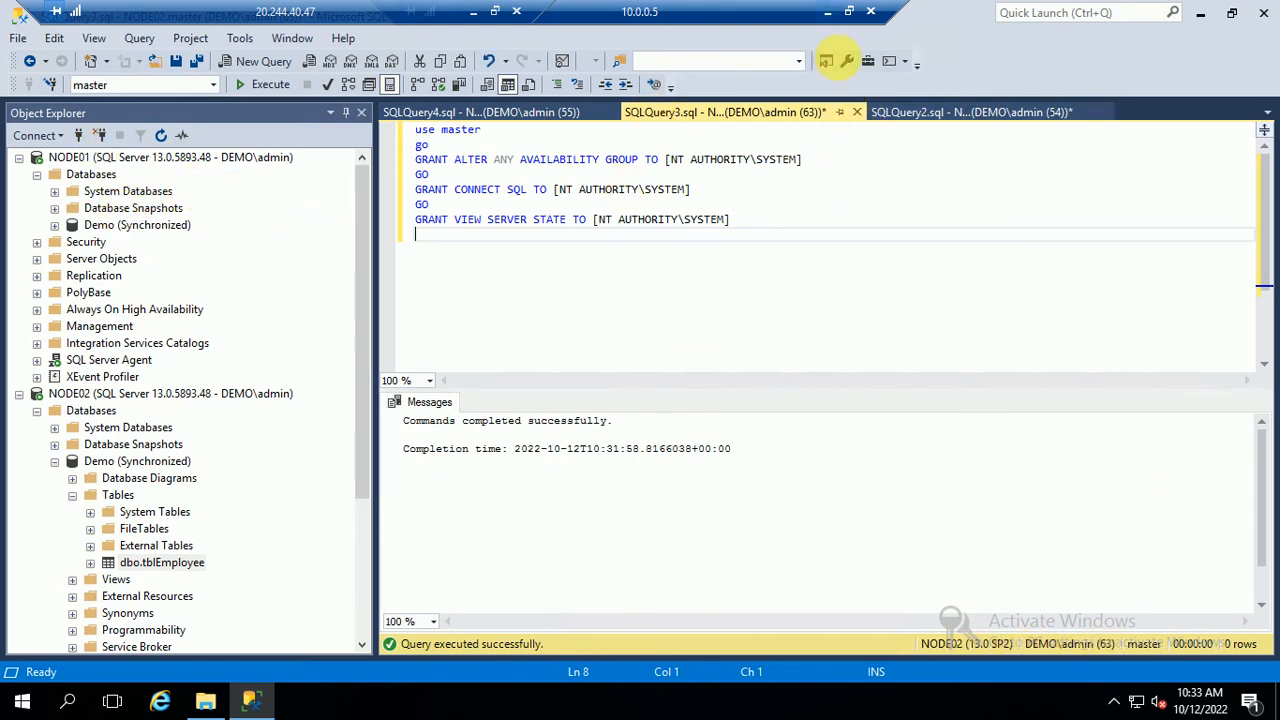
pyautogui.click(857, 112)
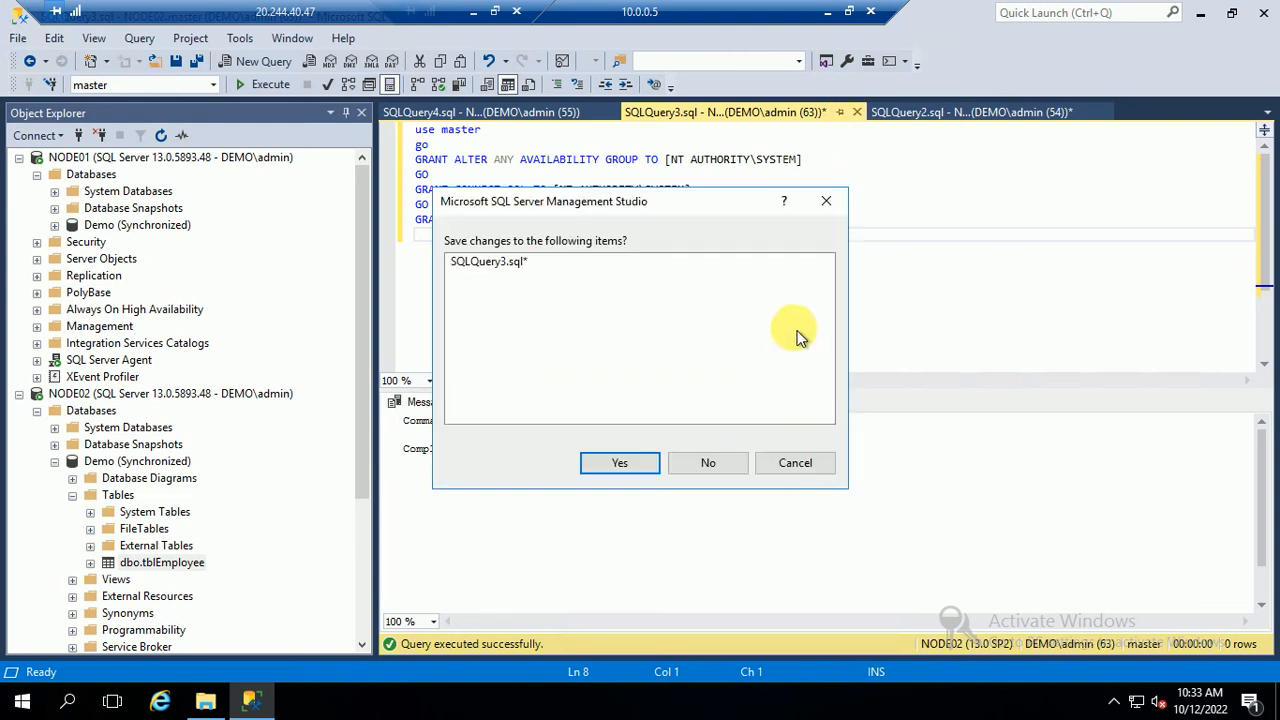
pyautogui.click(690, 464)
pyautogui.click(659, 111)
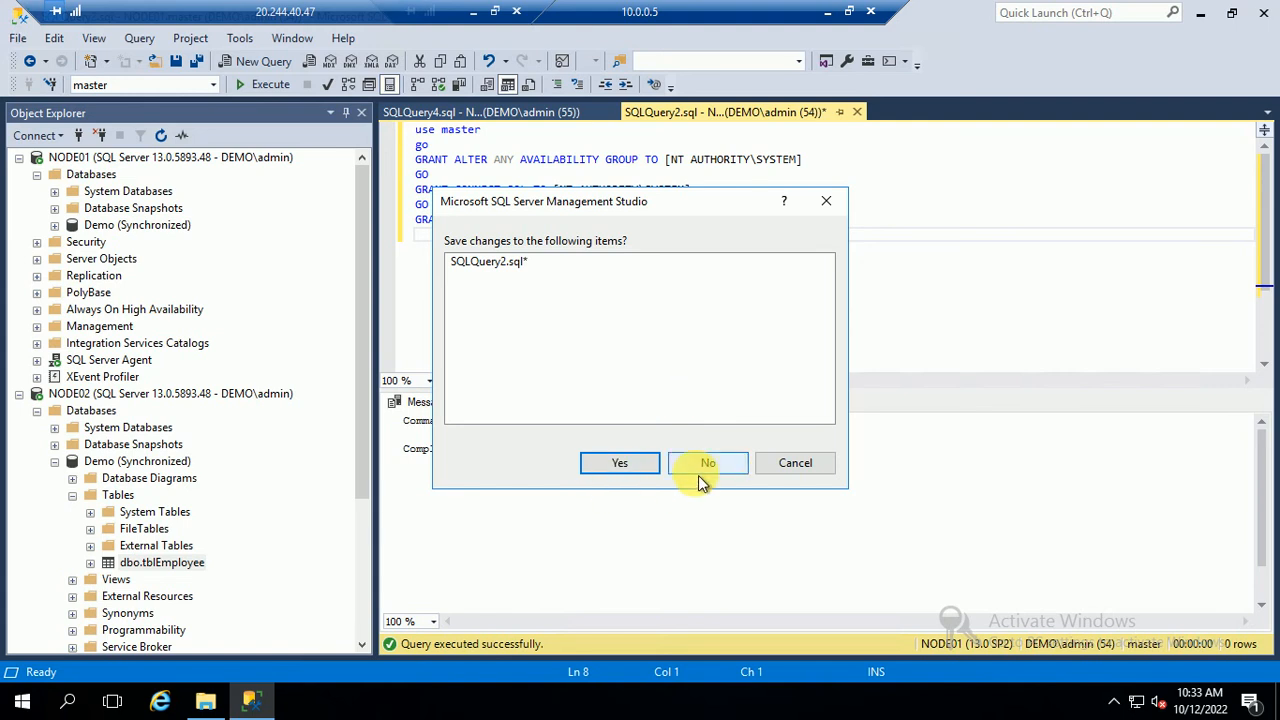
pyautogui.click(702, 465)
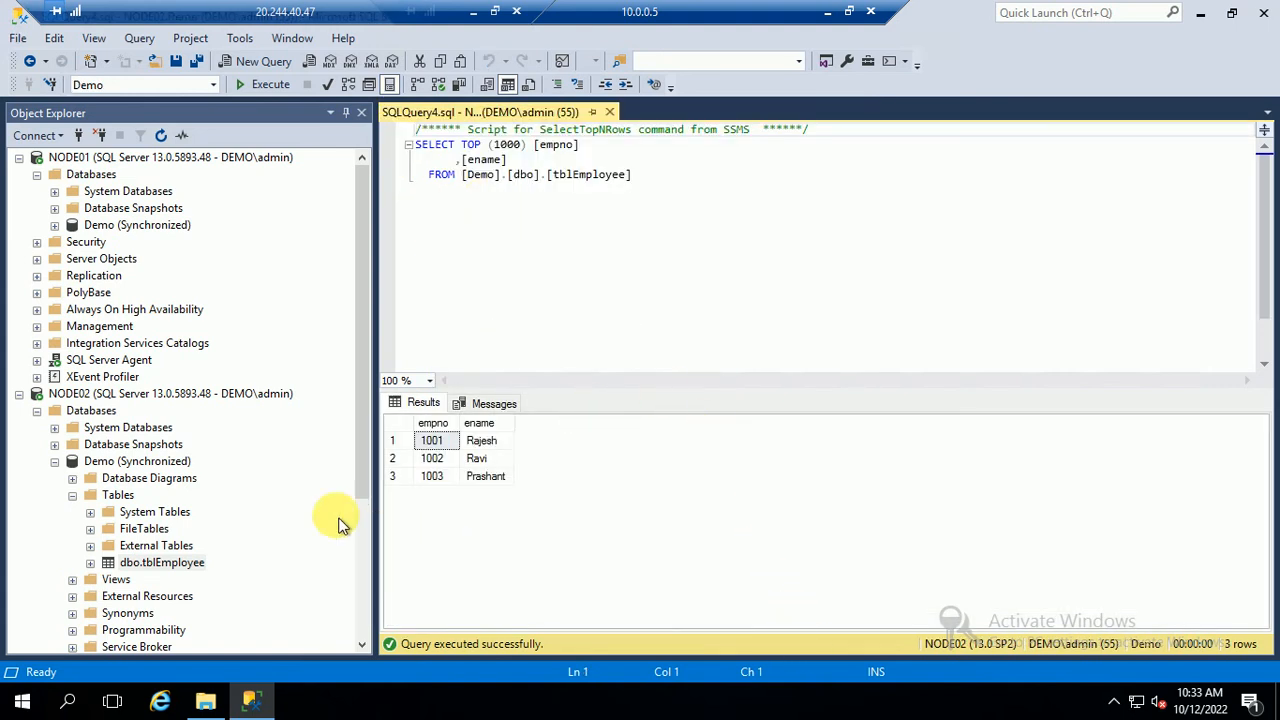
# Query the top 1000 rows of tblEmployee in NODE01's Demo database
pyautogui.click(54, 226)
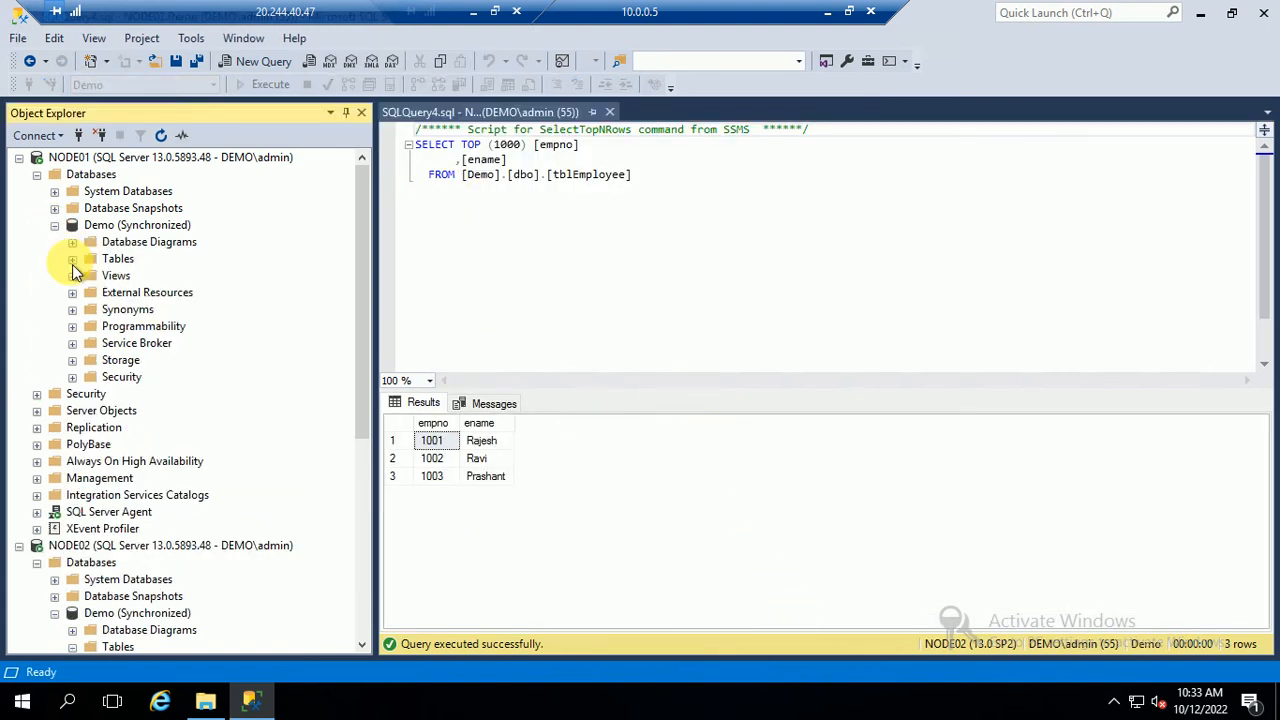
pyautogui.click(72, 259)
pyautogui.rightClick(155, 328)
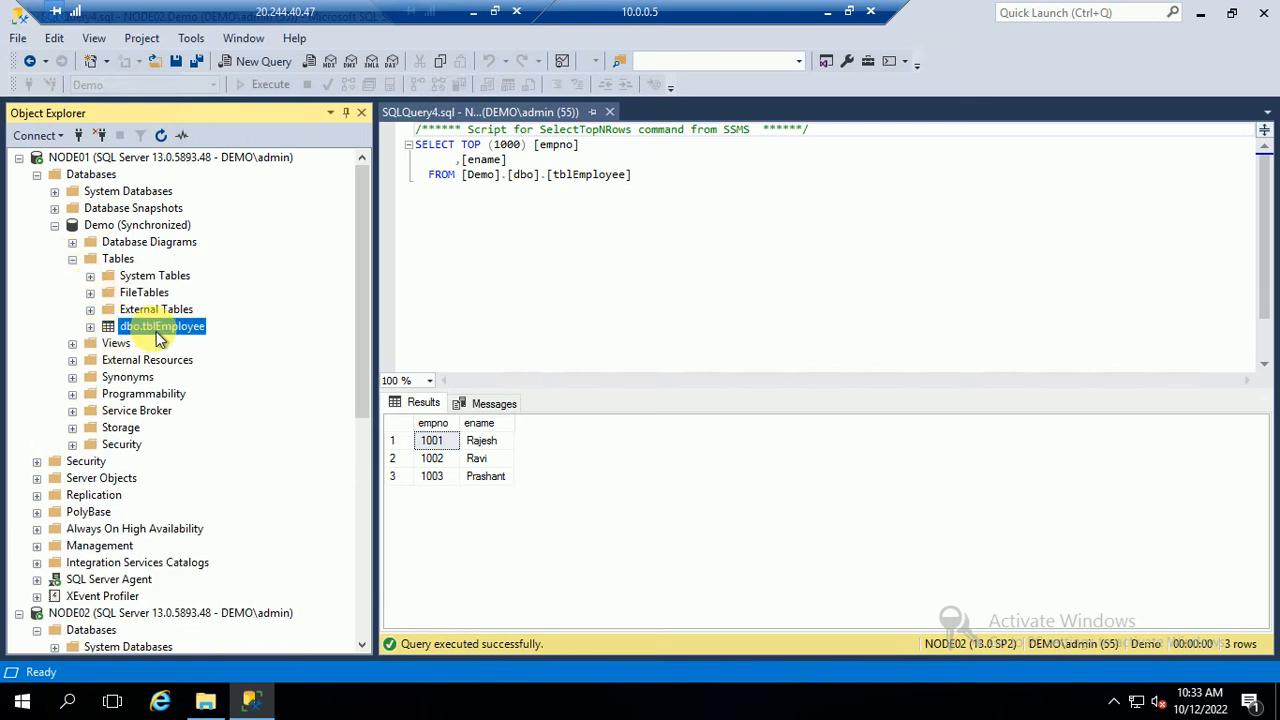
pyautogui.click(243, 288)
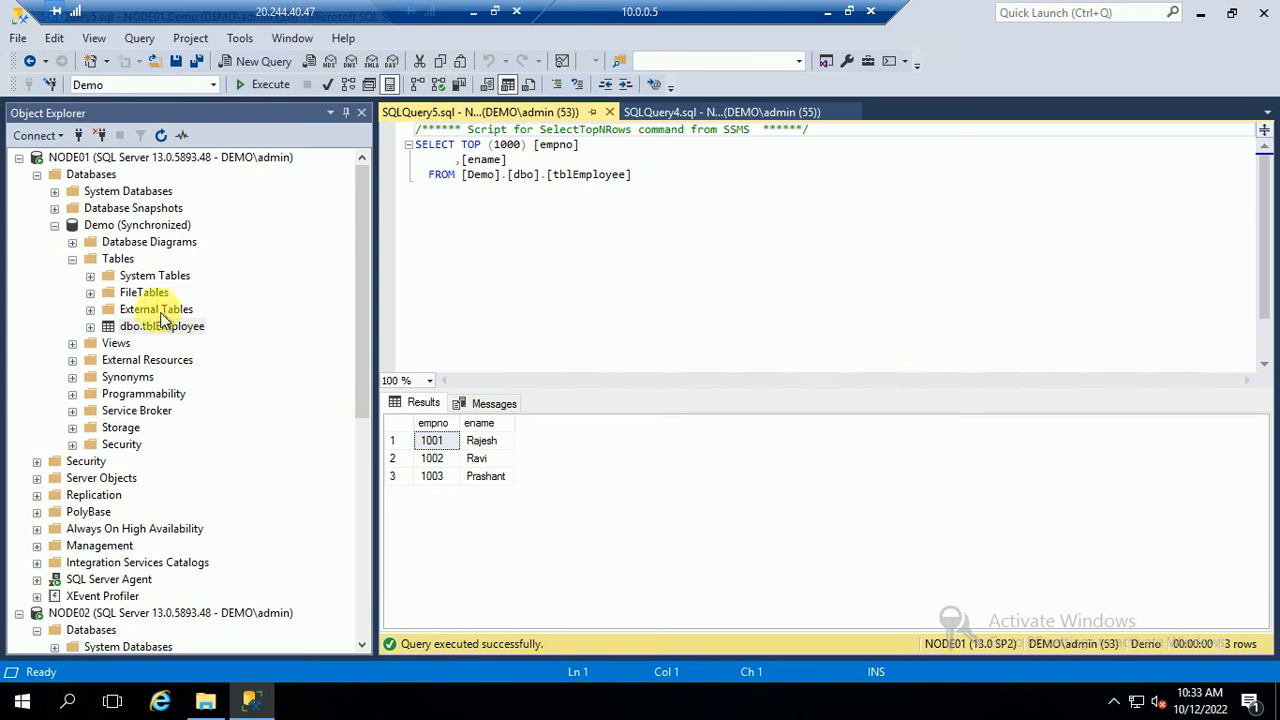
# Add rows 1005 'test sync' and 1006 'test2' to NODE01's tblEmployee via Edit Top 200 Rows
pyautogui.rightClick(152, 334)
pyautogui.click(240, 309)
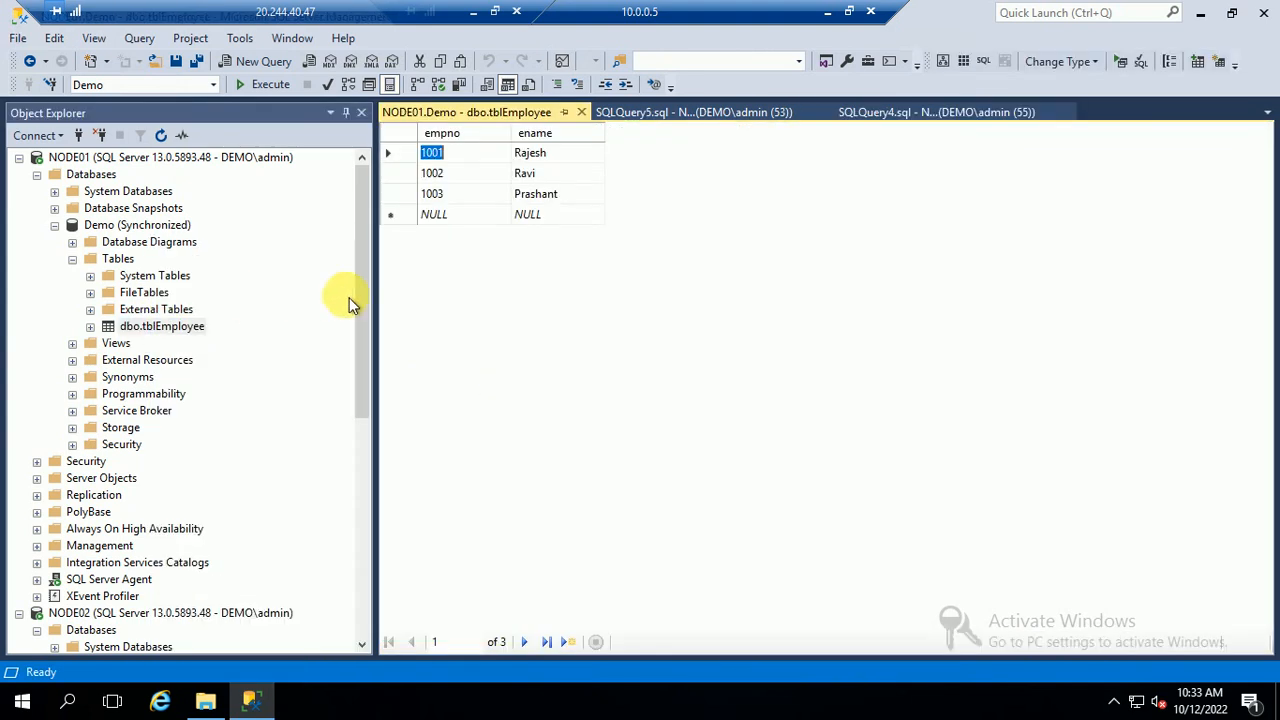
pyautogui.write('1005')
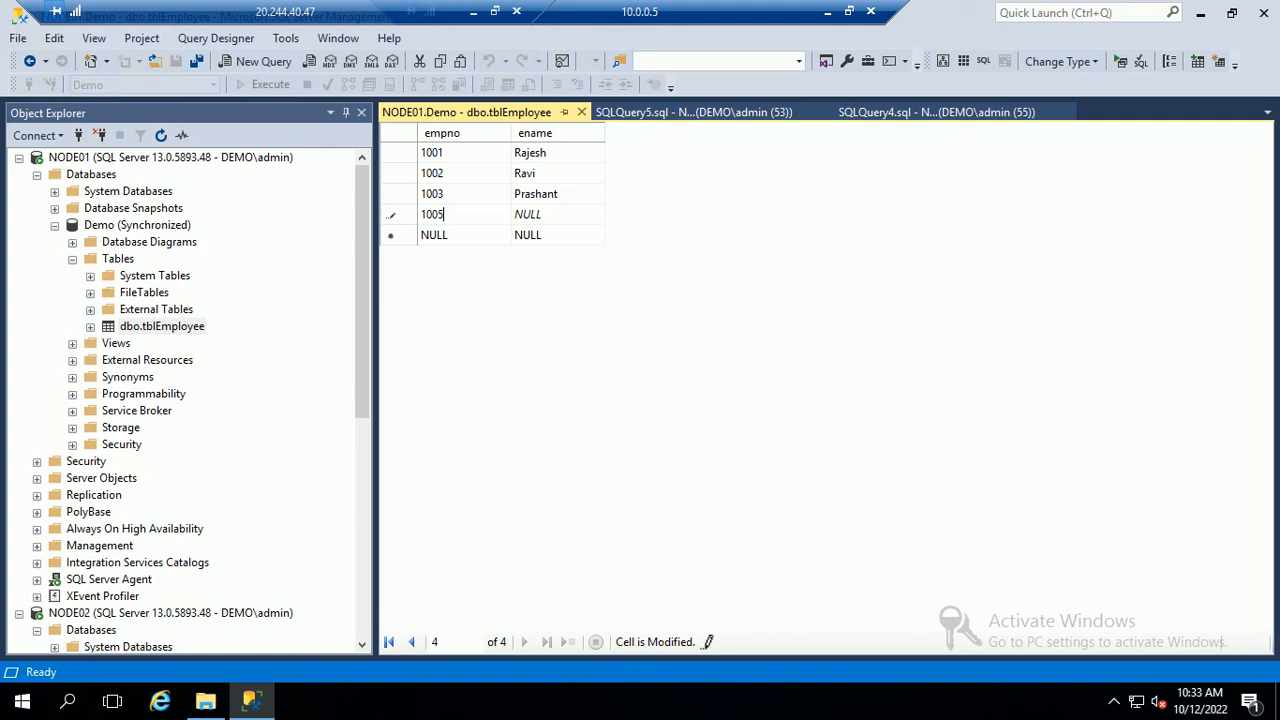
pyautogui.press('Tab')
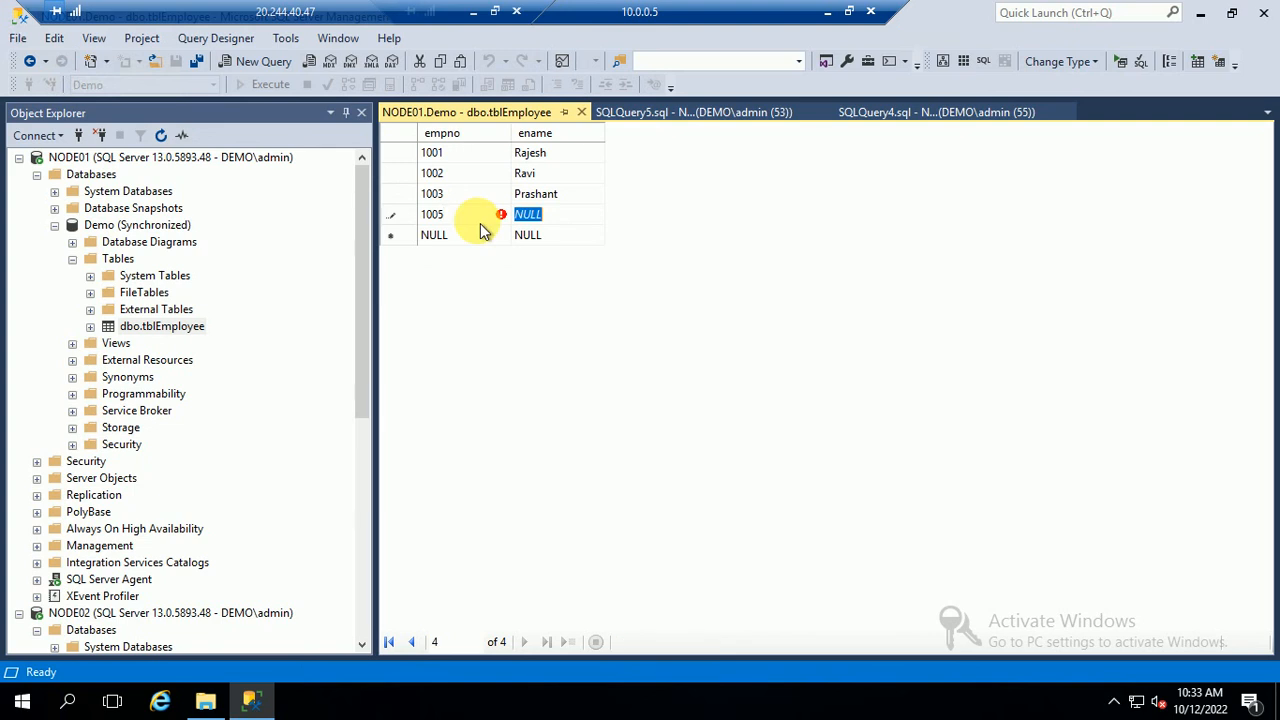
pyautogui.write('test sync')
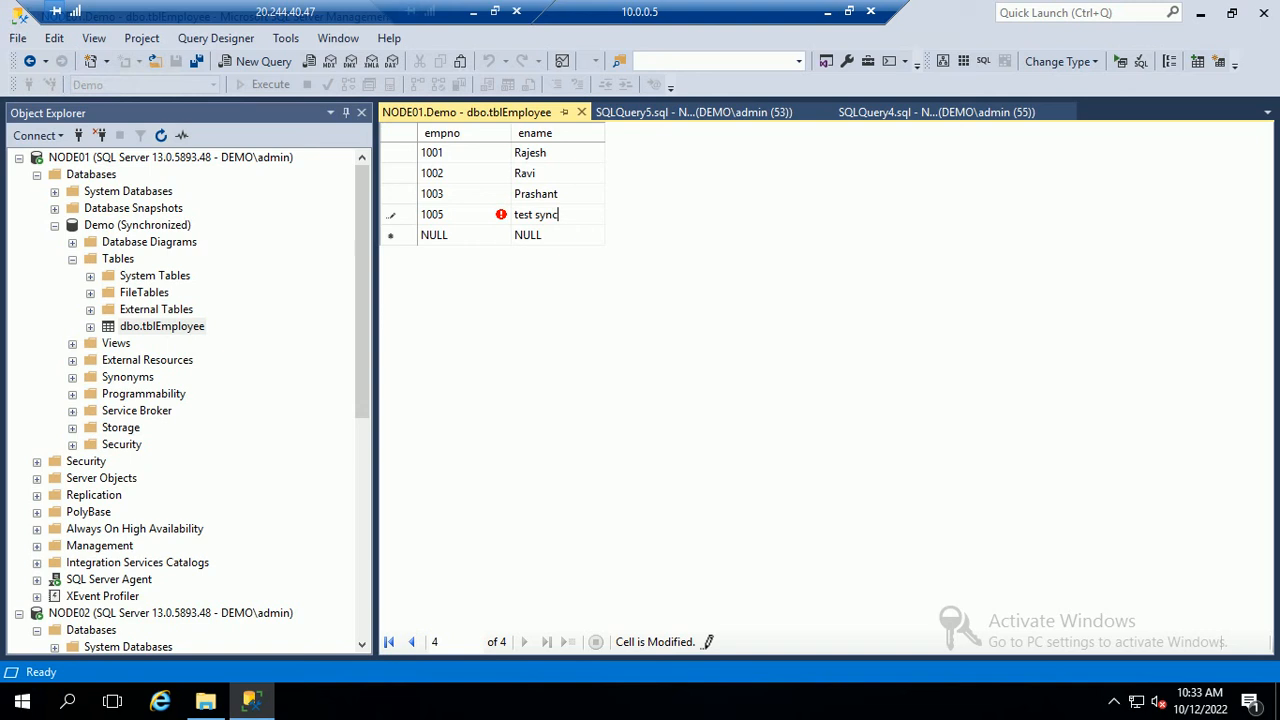
pyautogui.click(481, 231)
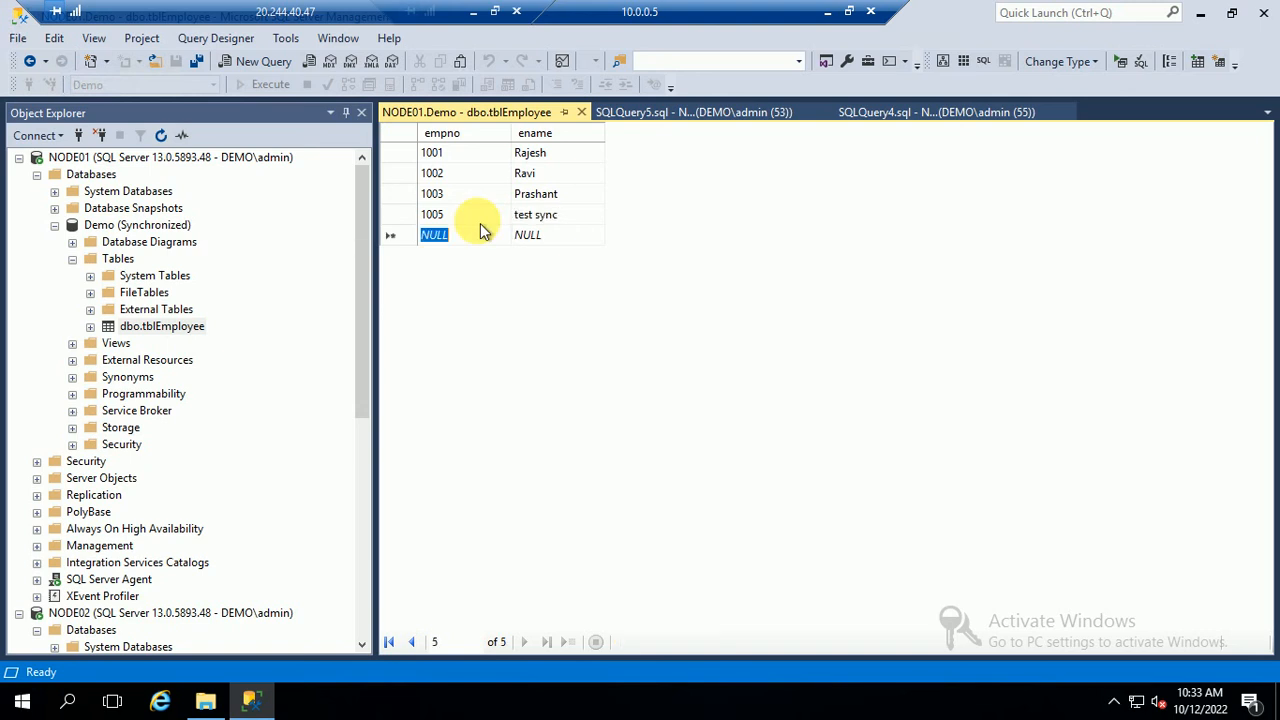
pyautogui.write('1006')
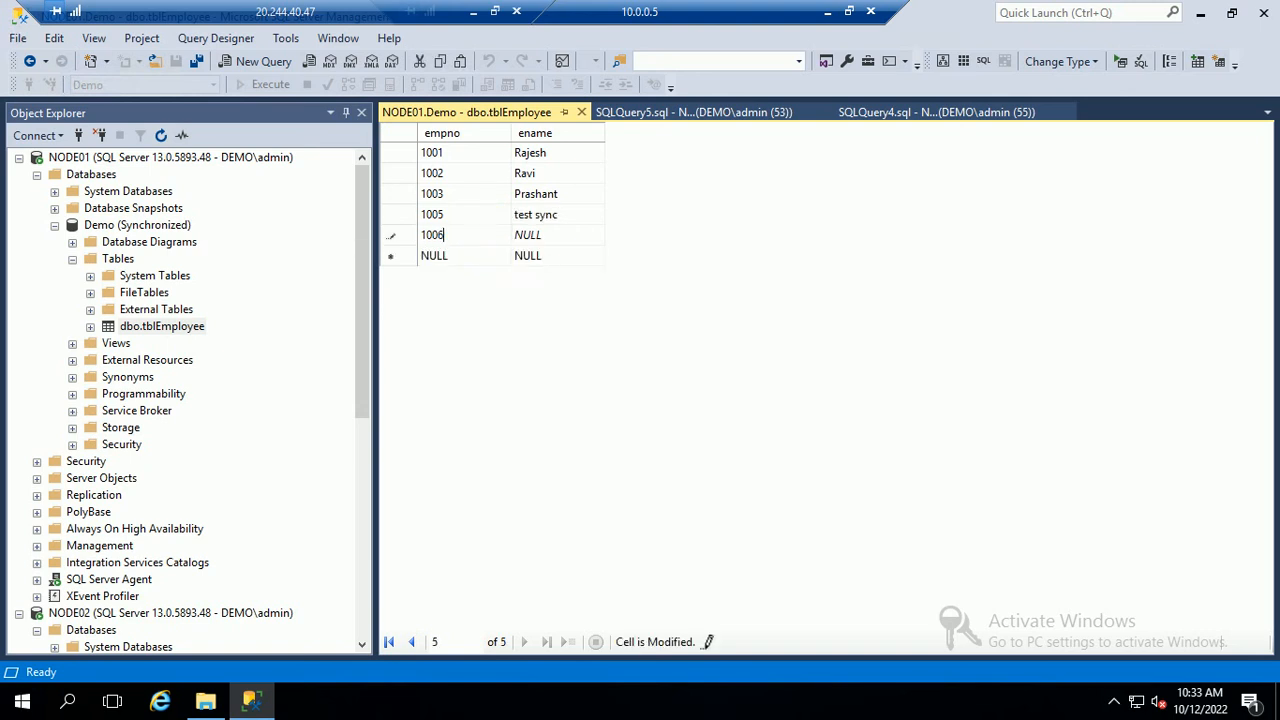
pyautogui.press('Tab')
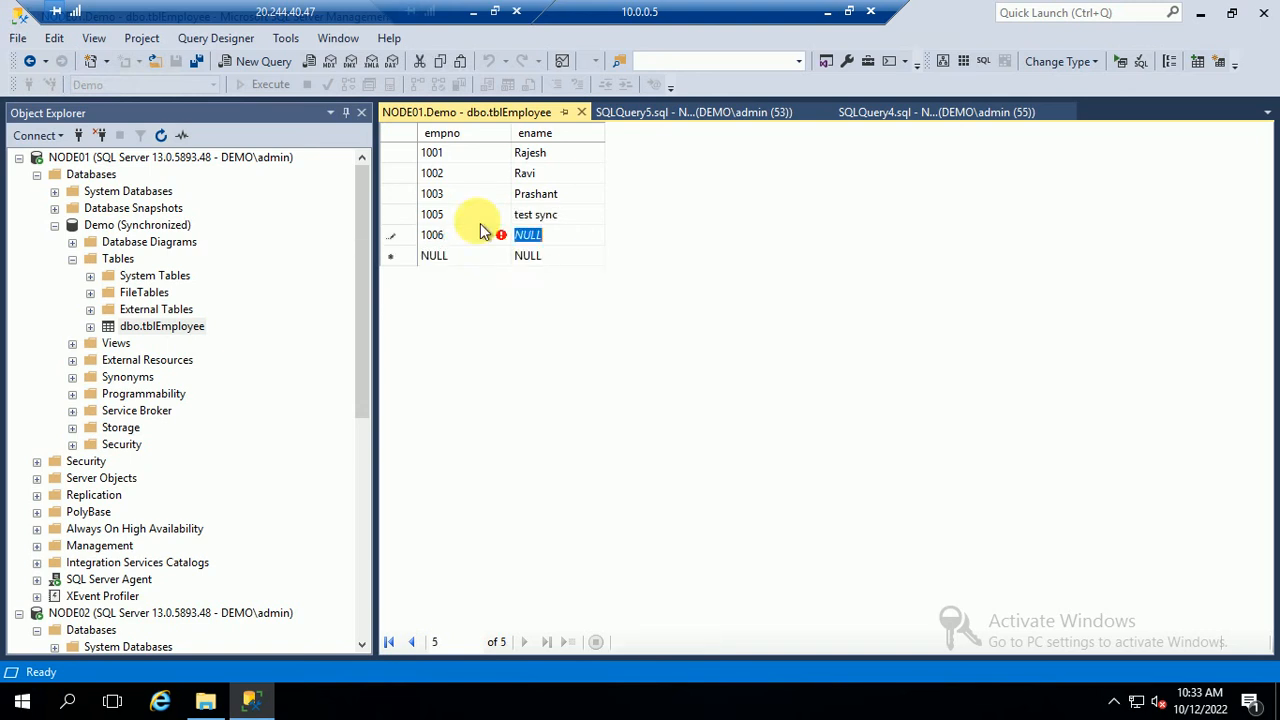
pyautogui.write('test2')
pyautogui.press('Tab')
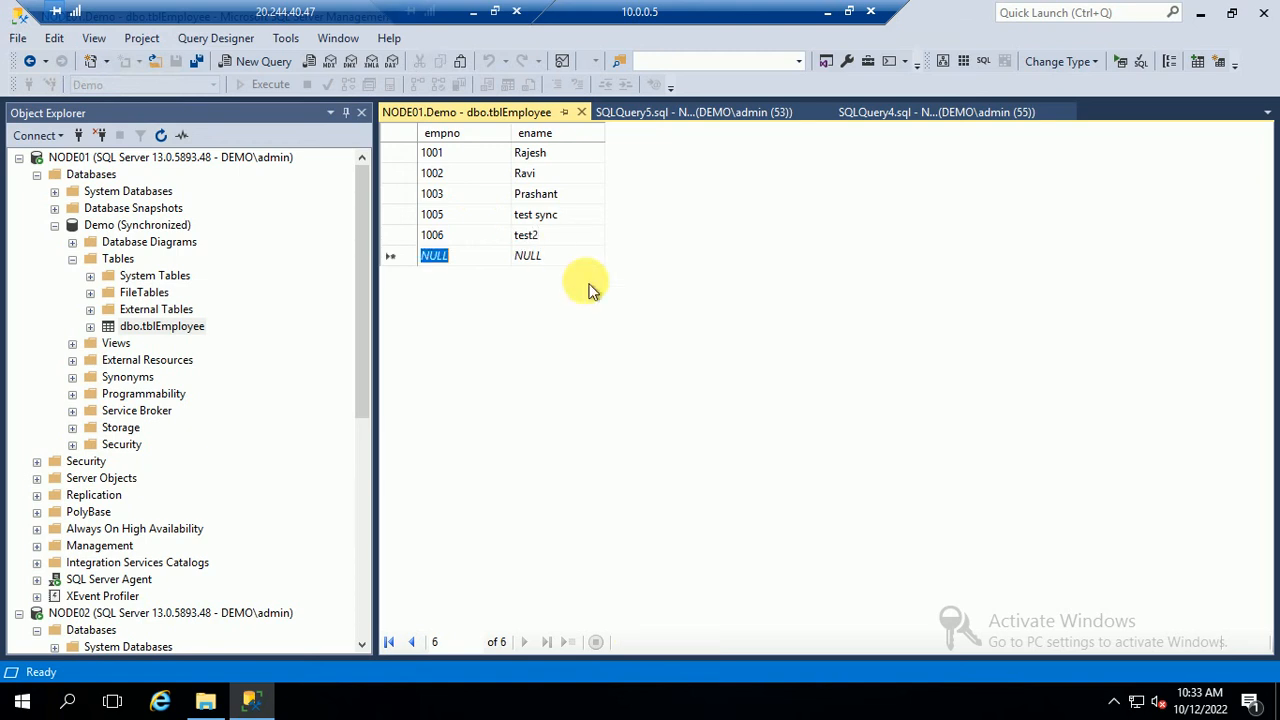
pyautogui.click(581, 112)
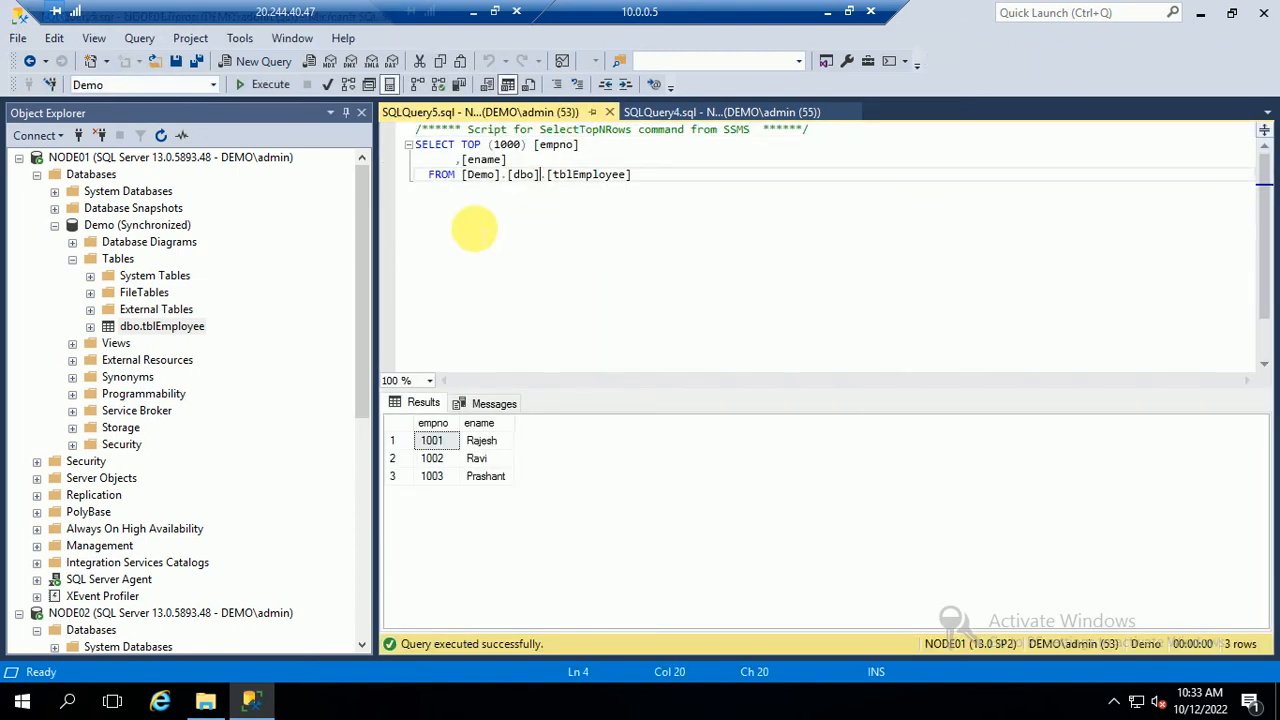
# Rerun the tblEmployee queries on NODE01 and NODE02, confirming rows 1005 and 1006 replicated
pyautogui.click(270, 85)
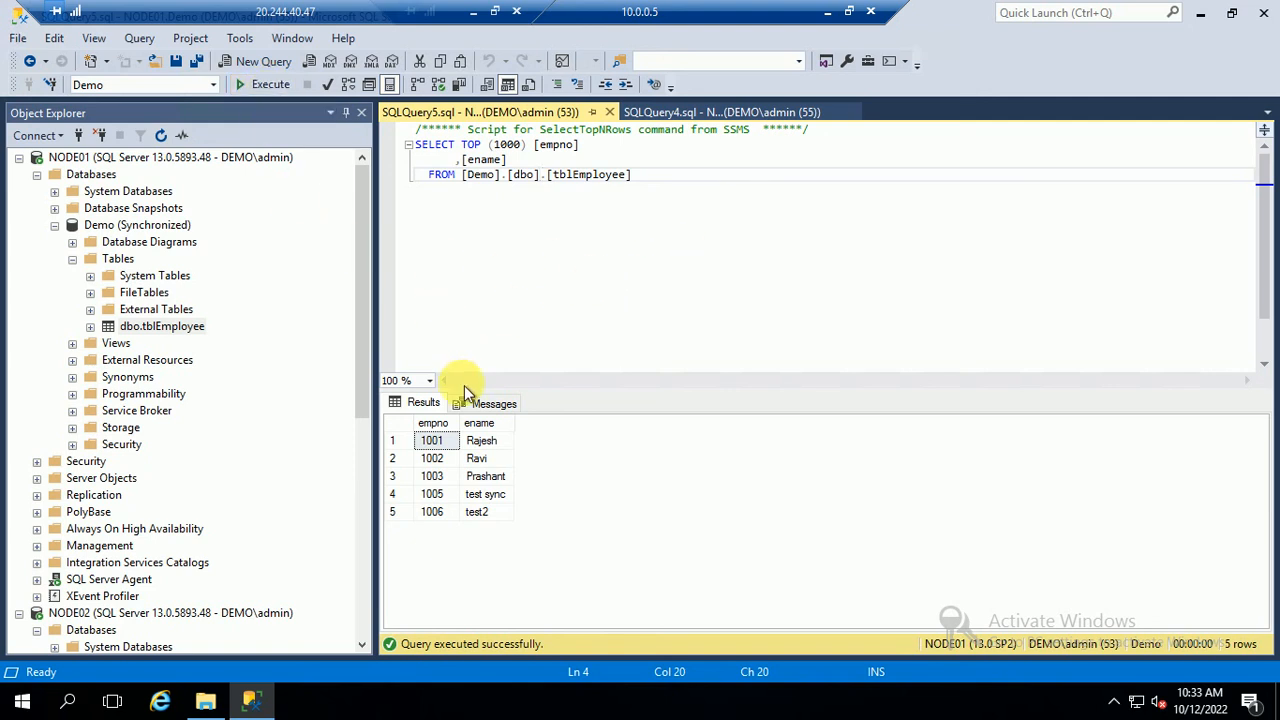
pyautogui.moveTo(458, 440); pyautogui.dragTo(432, 511)
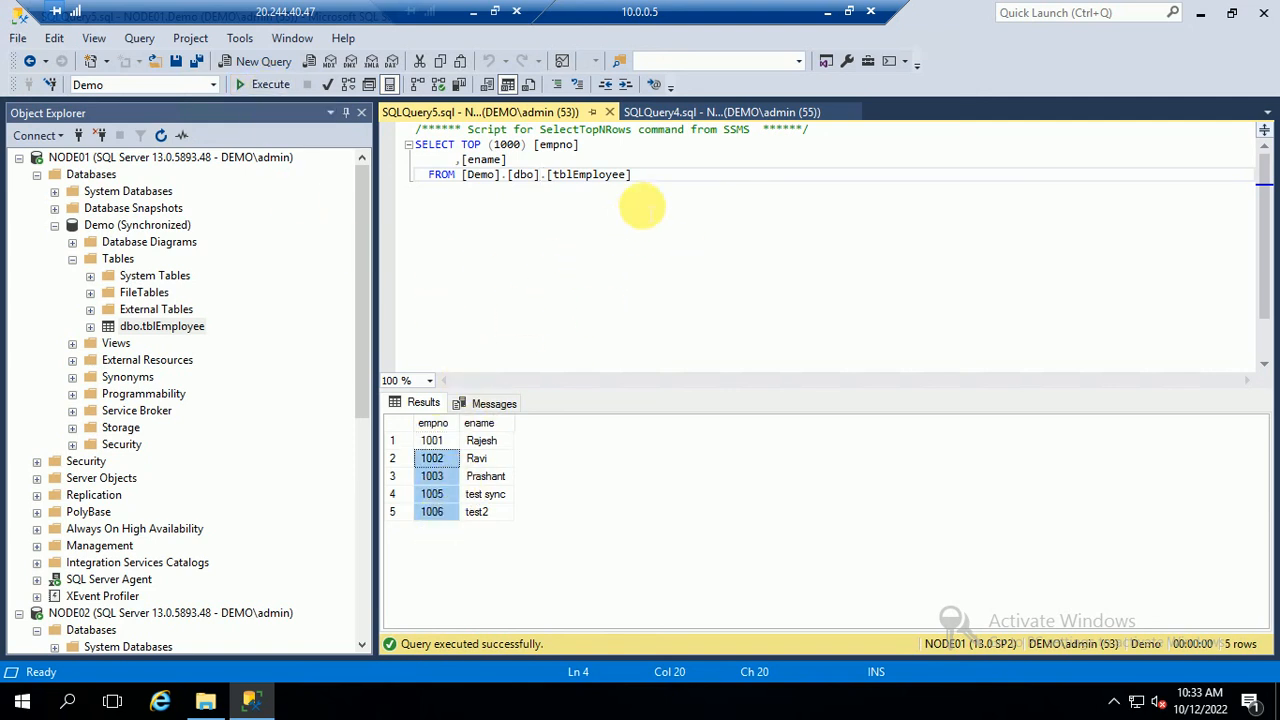
pyautogui.click(665, 113)
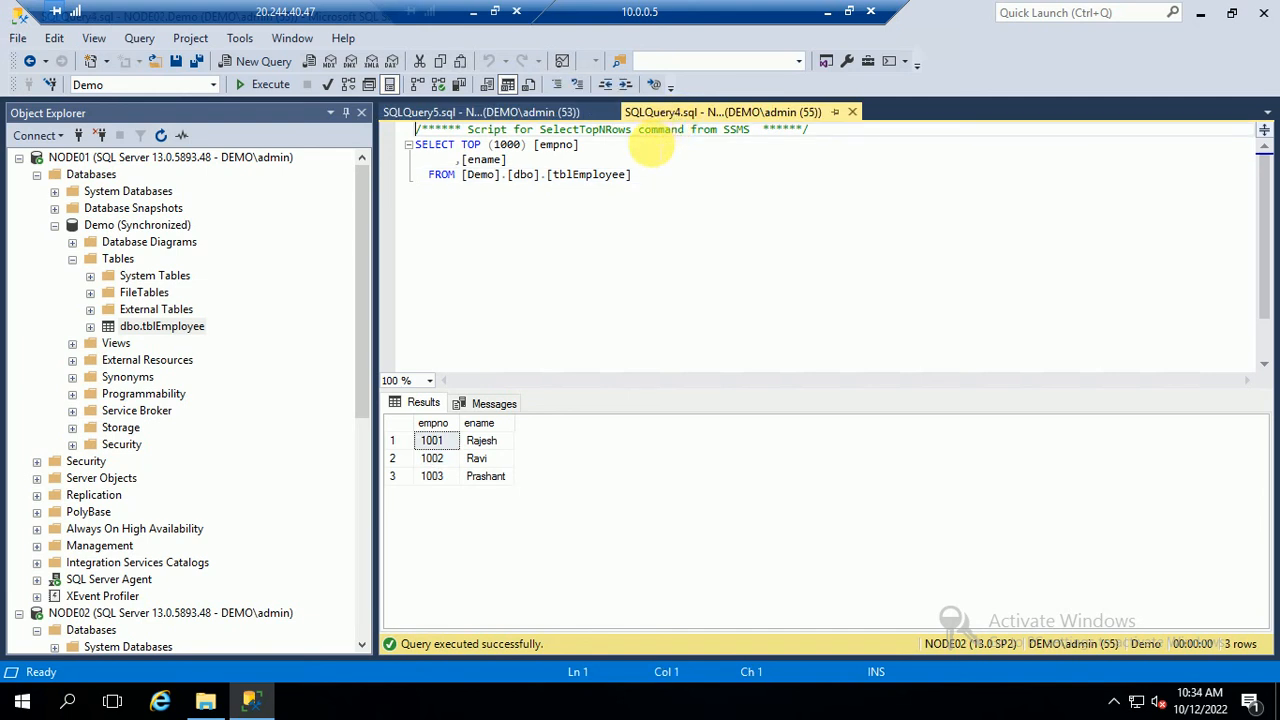
pyautogui.click(490, 280)
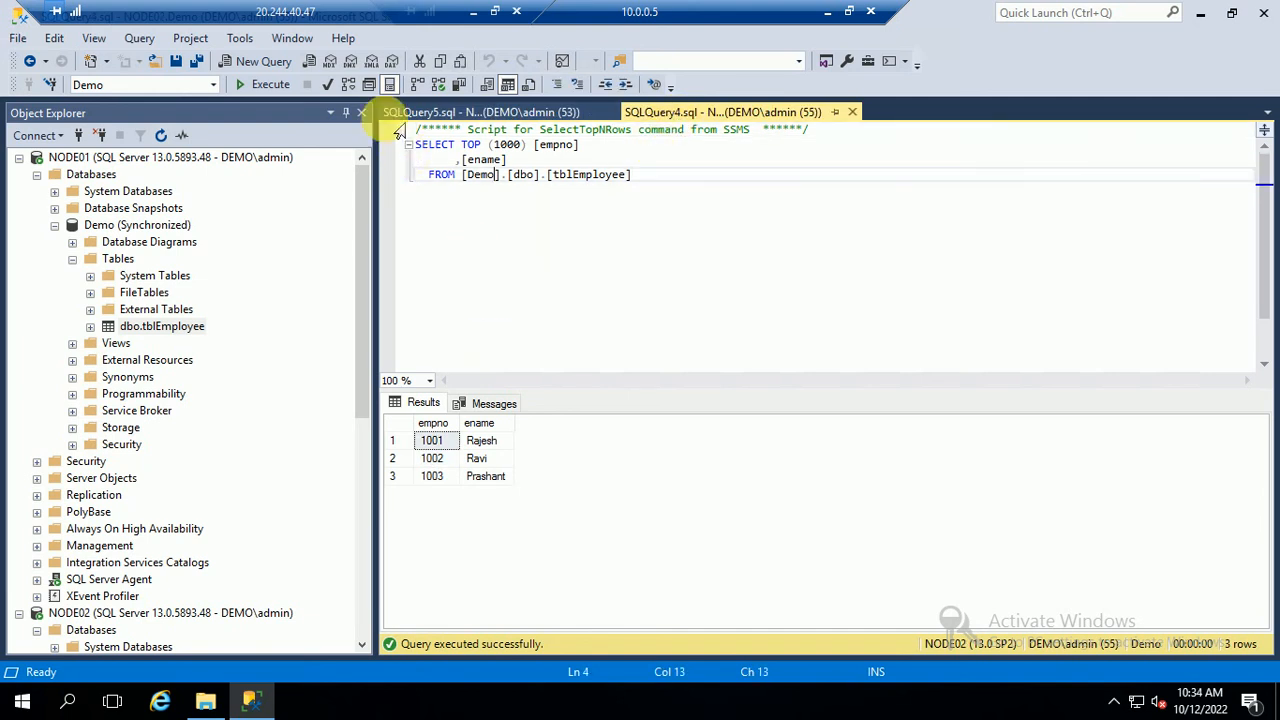
pyautogui.click(288, 87)
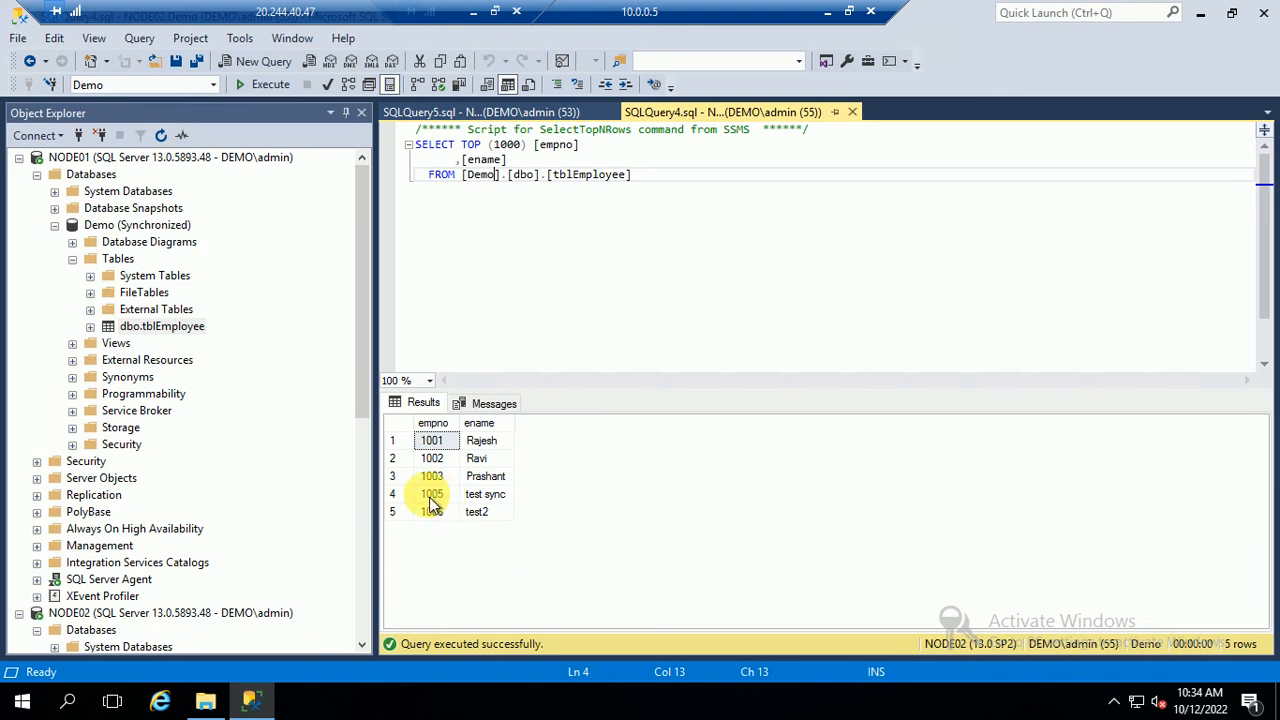
pyautogui.moveTo(430, 496); pyautogui.dragTo(571, 523)
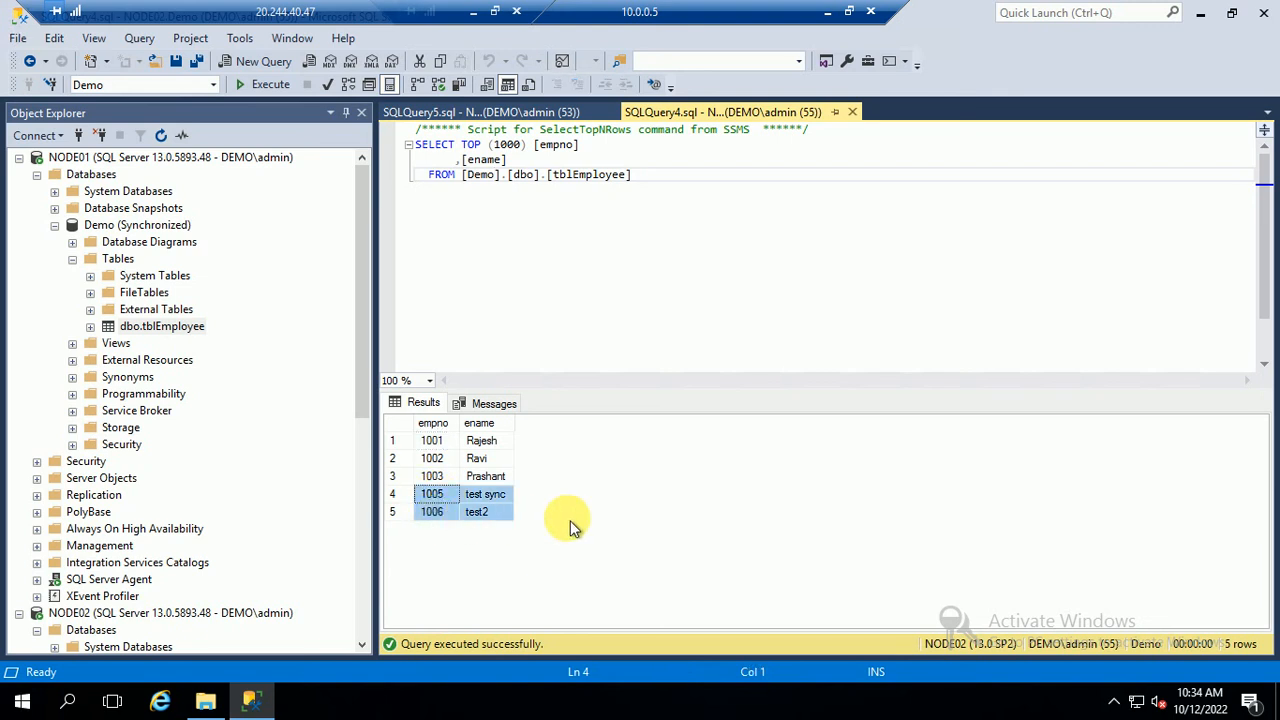
pyautogui.click(54, 225)
pyautogui.click(37, 174)
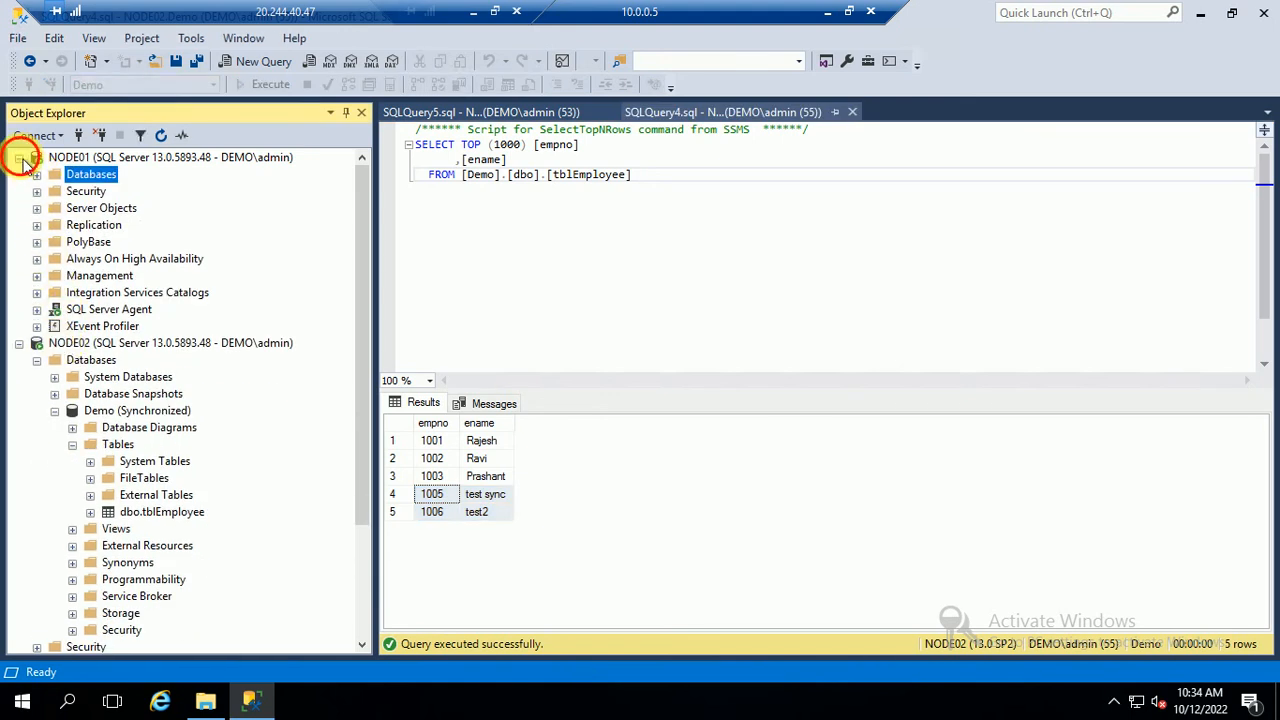
# Collapse the expanded database branches under NODE01 and NODE02 in Object Explorer
pyautogui.click(19, 158)
pyautogui.click(55, 242)
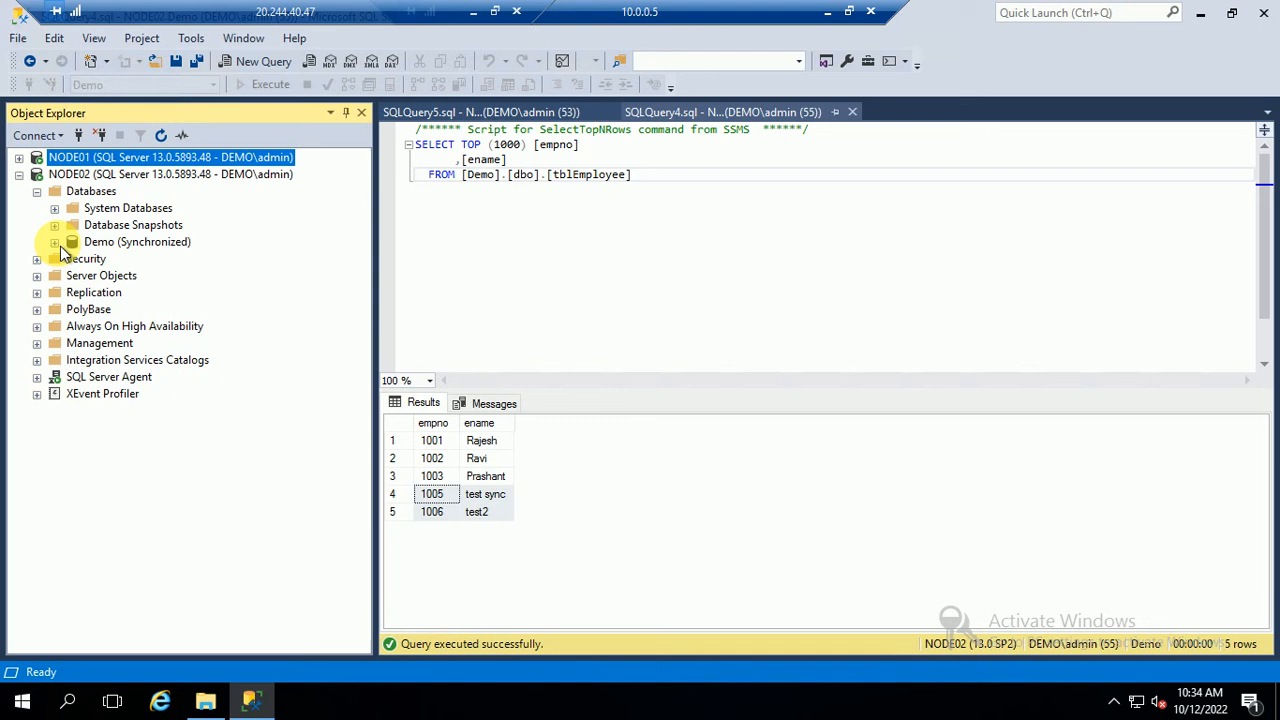
pyautogui.click(37, 191)
pyautogui.click(19, 174)
# Expand Always On High Availability > Availability Groups under NODE01 to show MyAG001 as Primary
pyautogui.click(19, 158)
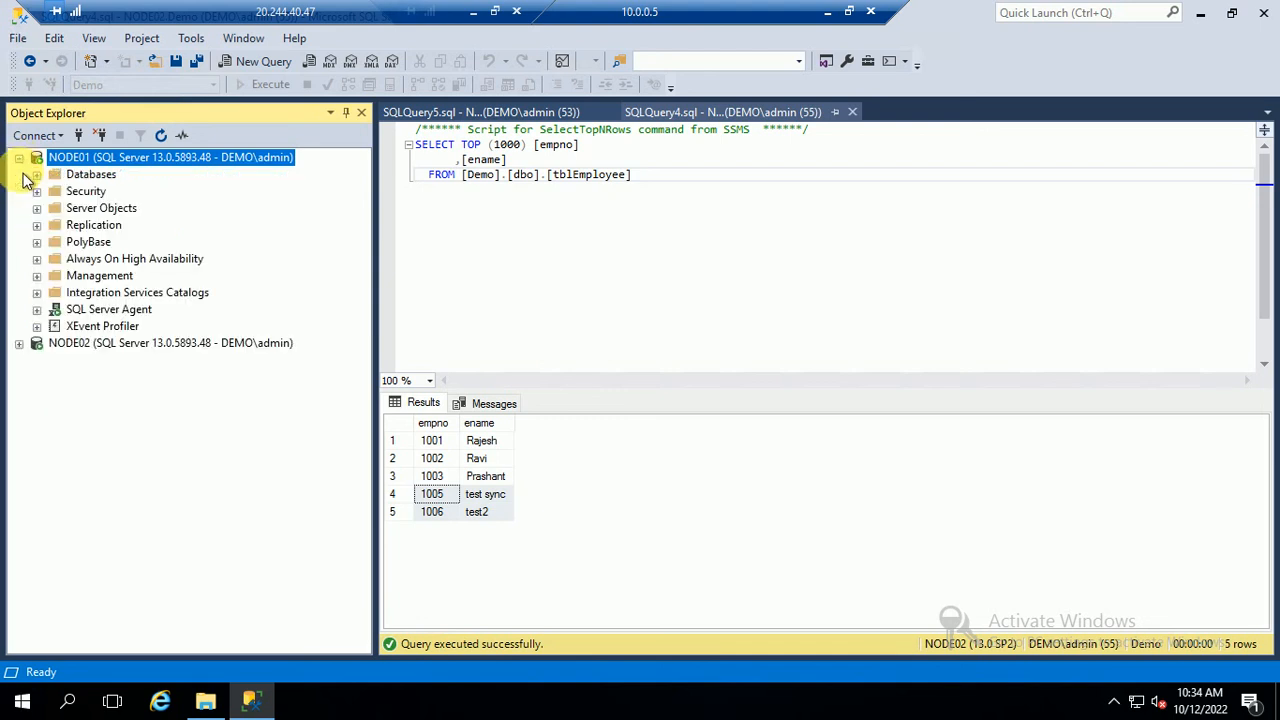
pyautogui.click(37, 259)
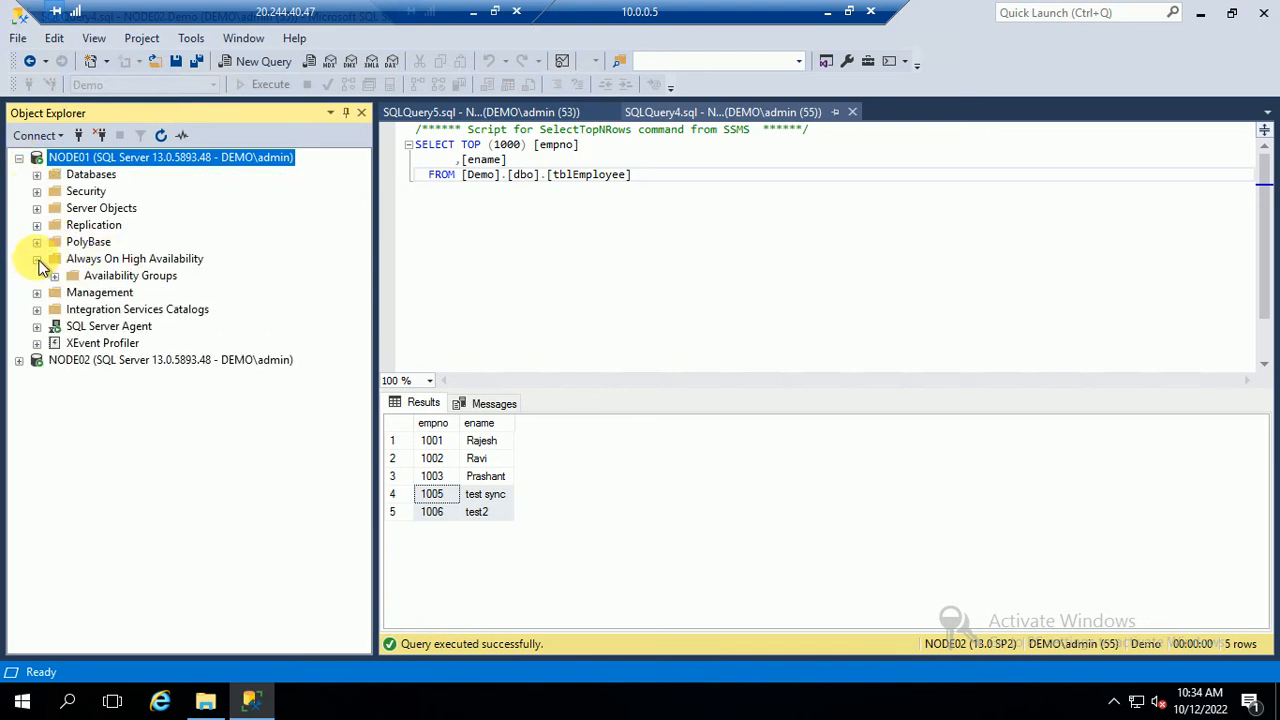
pyautogui.click(55, 276)
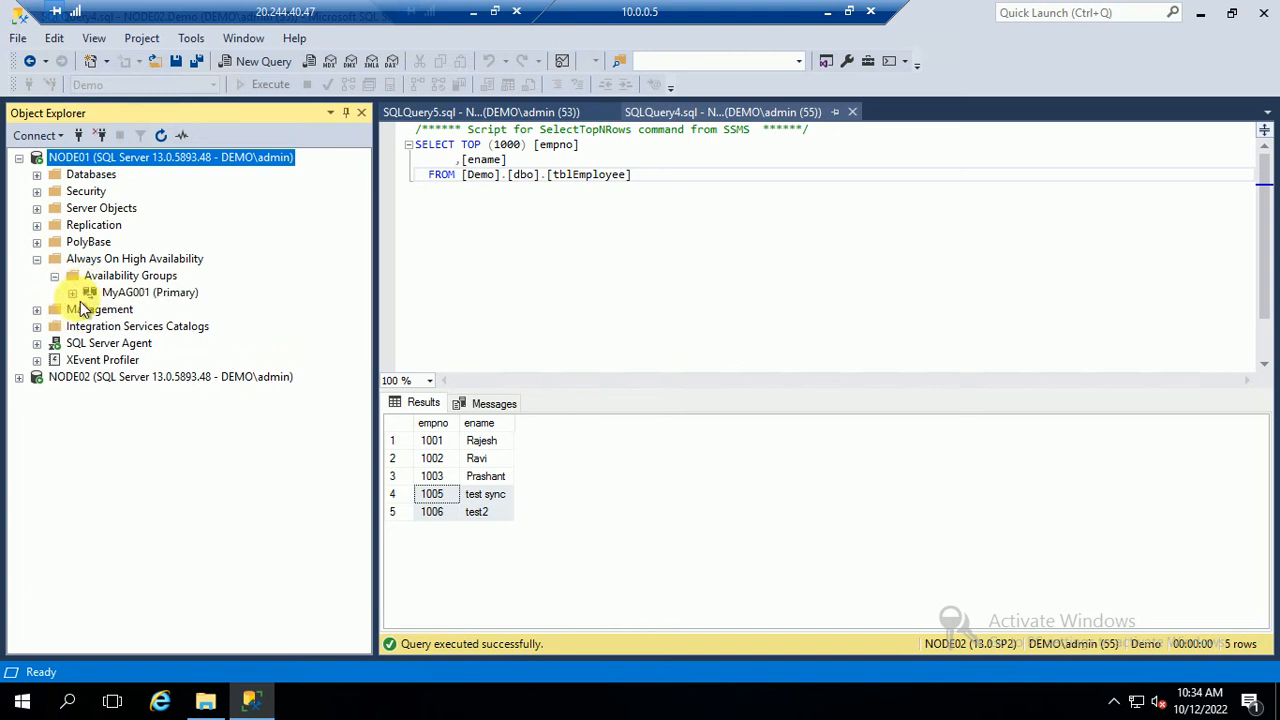
pyautogui.click(72, 292)
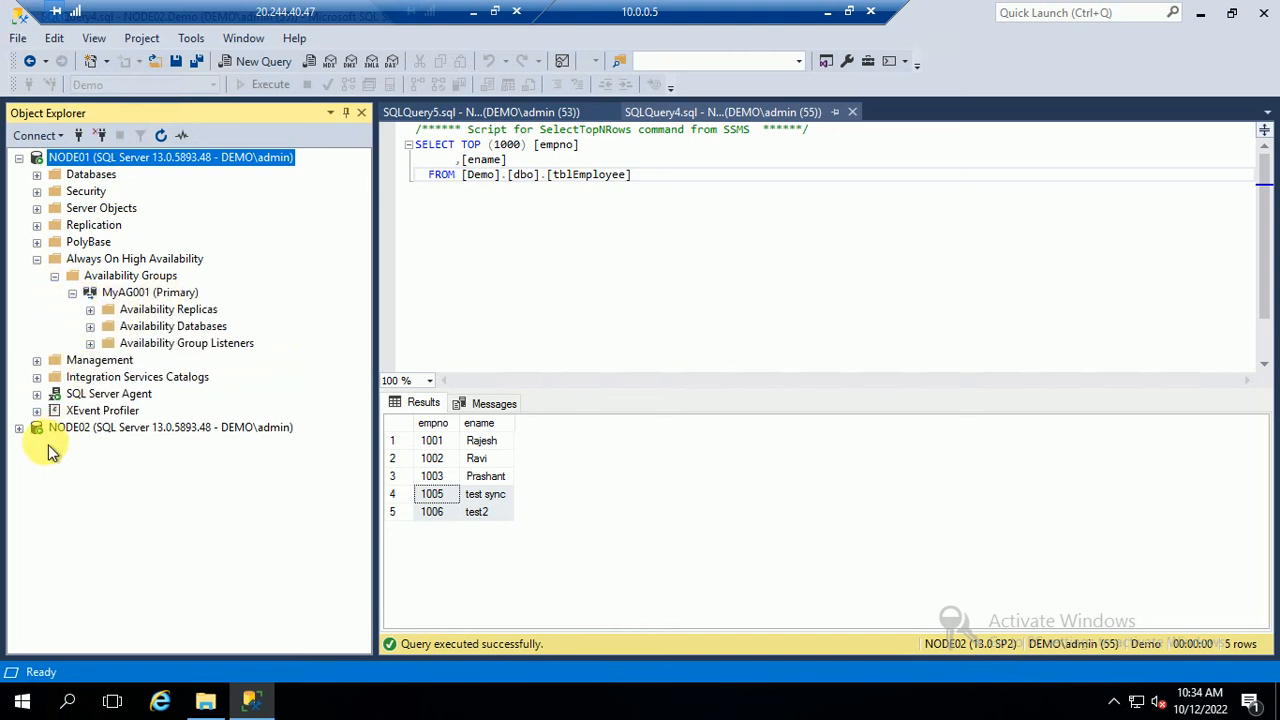
# Expand NODE02's Availability Groups to show MyAG001 as Secondary
pyautogui.click(19, 427)
pyautogui.click(37, 528)
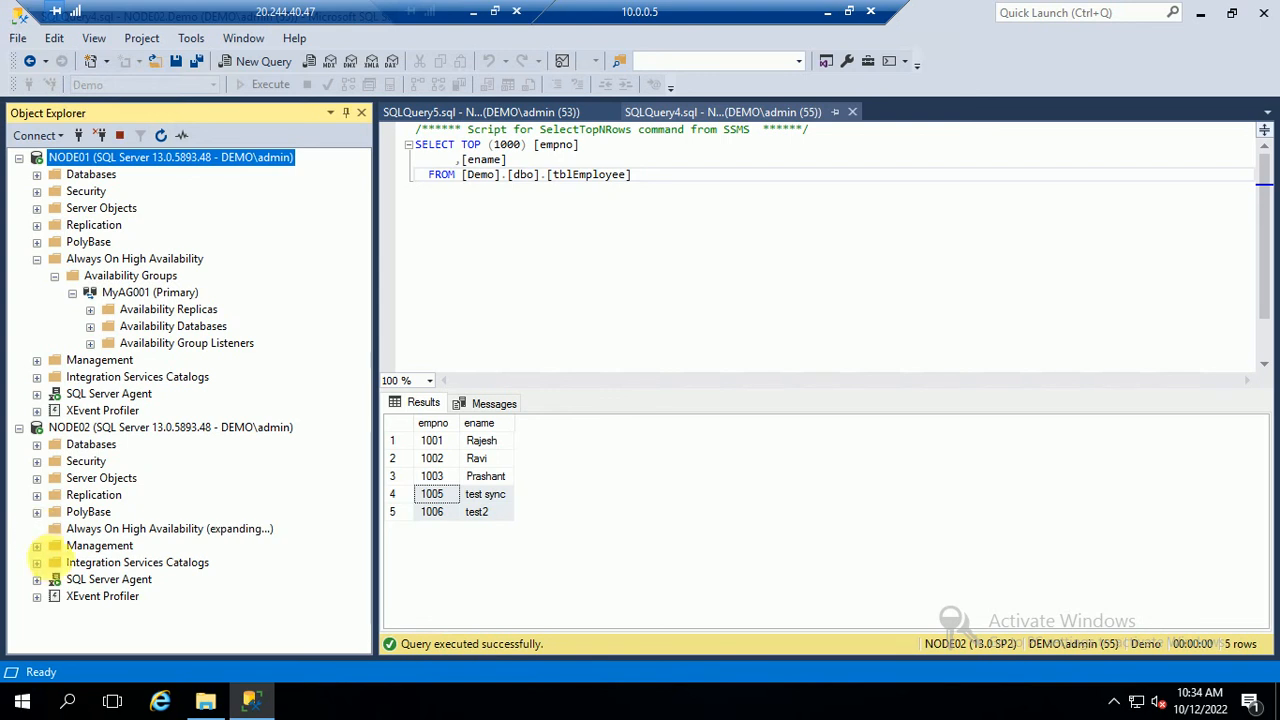
pyautogui.click(55, 545)
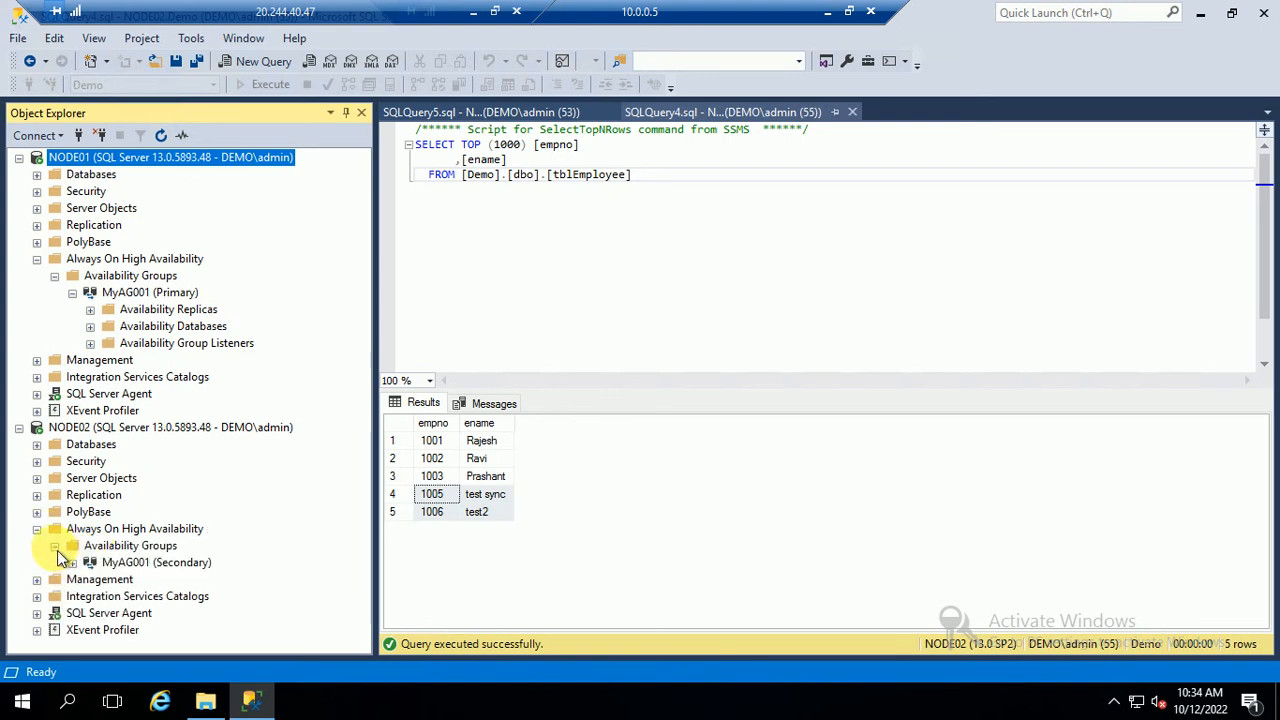
pyautogui.click(172, 564)
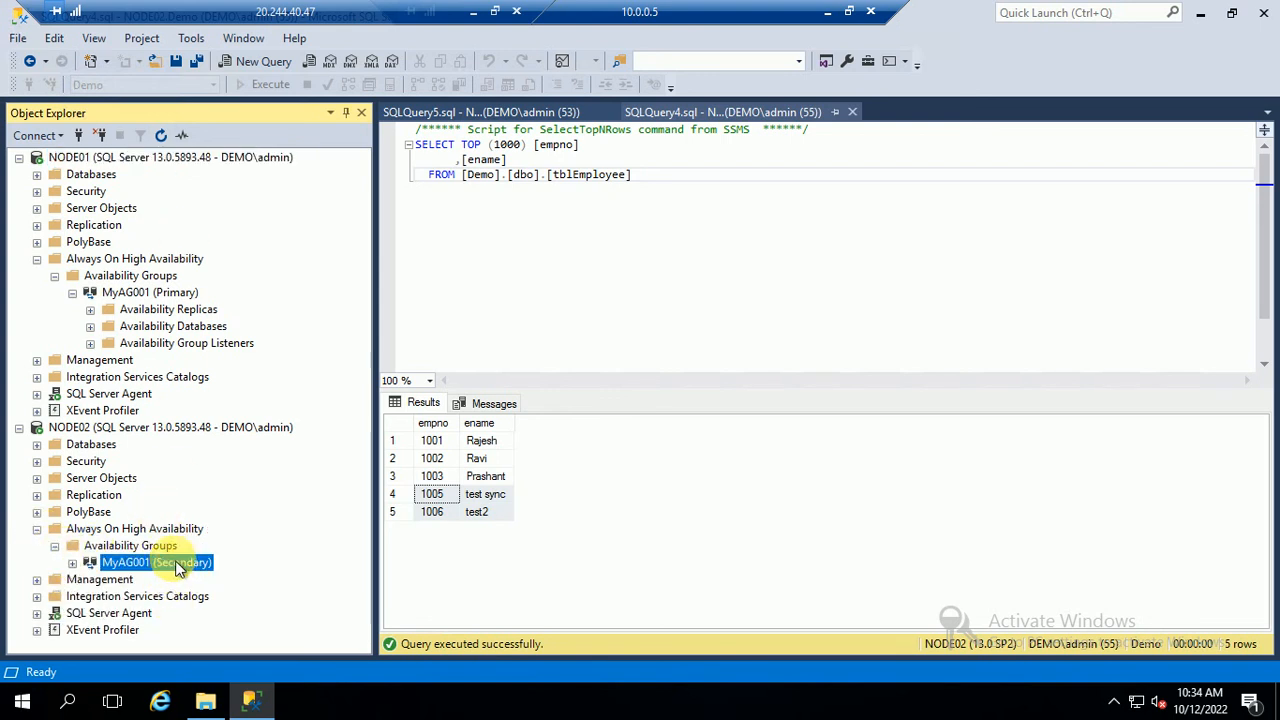
pyautogui.rightClick(172, 563)
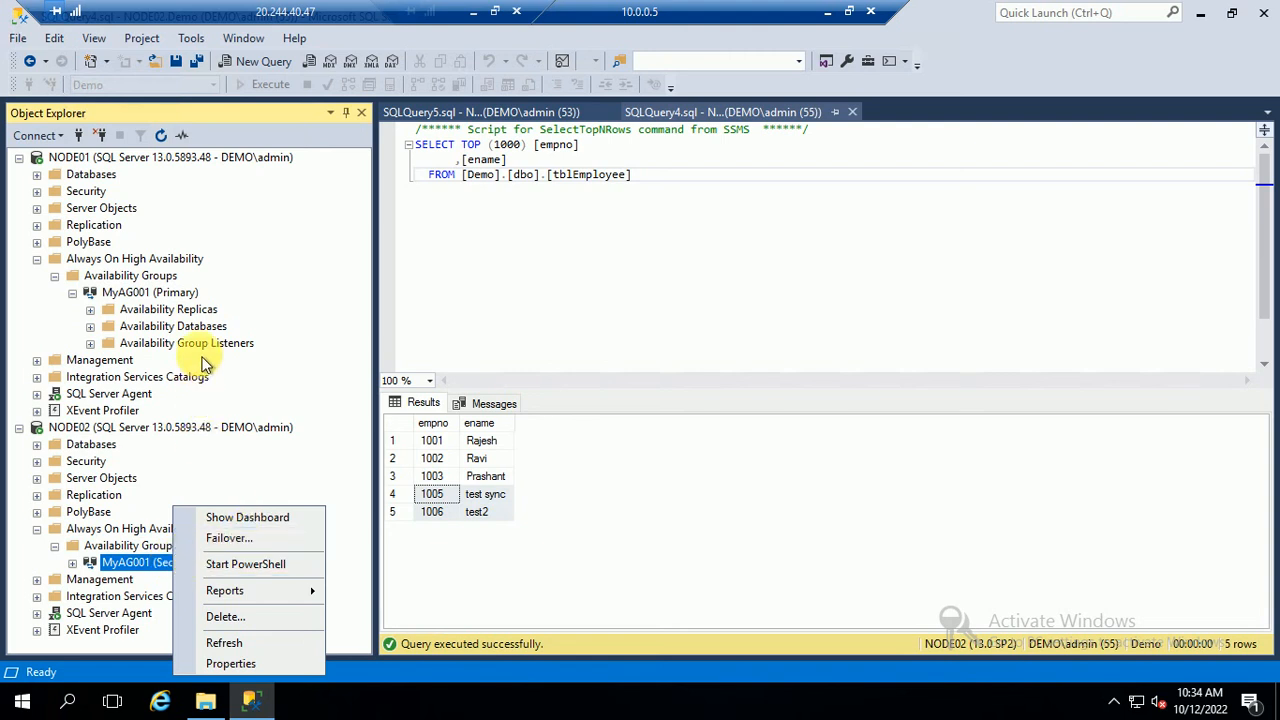
# Fail MyAG001 over to NODE02 with the Failover wizard, connecting via Windows Authentication
pyautogui.rightClick(163, 294)
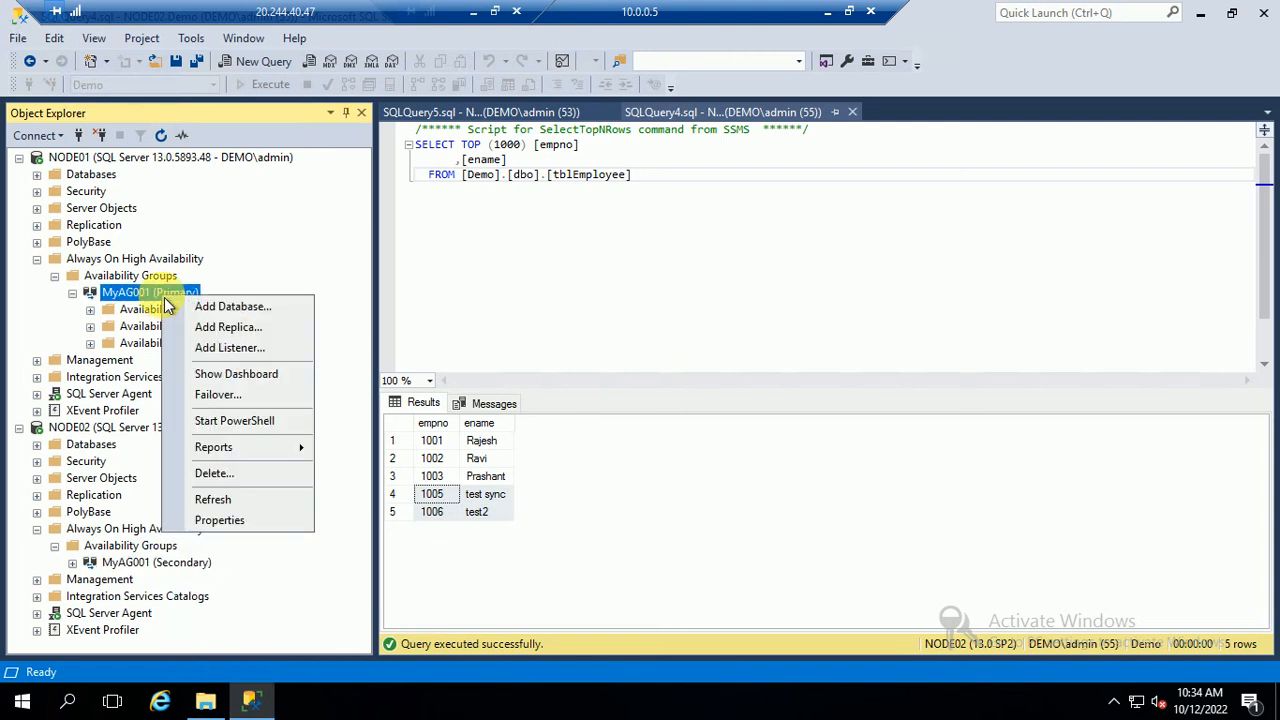
pyautogui.click(242, 394)
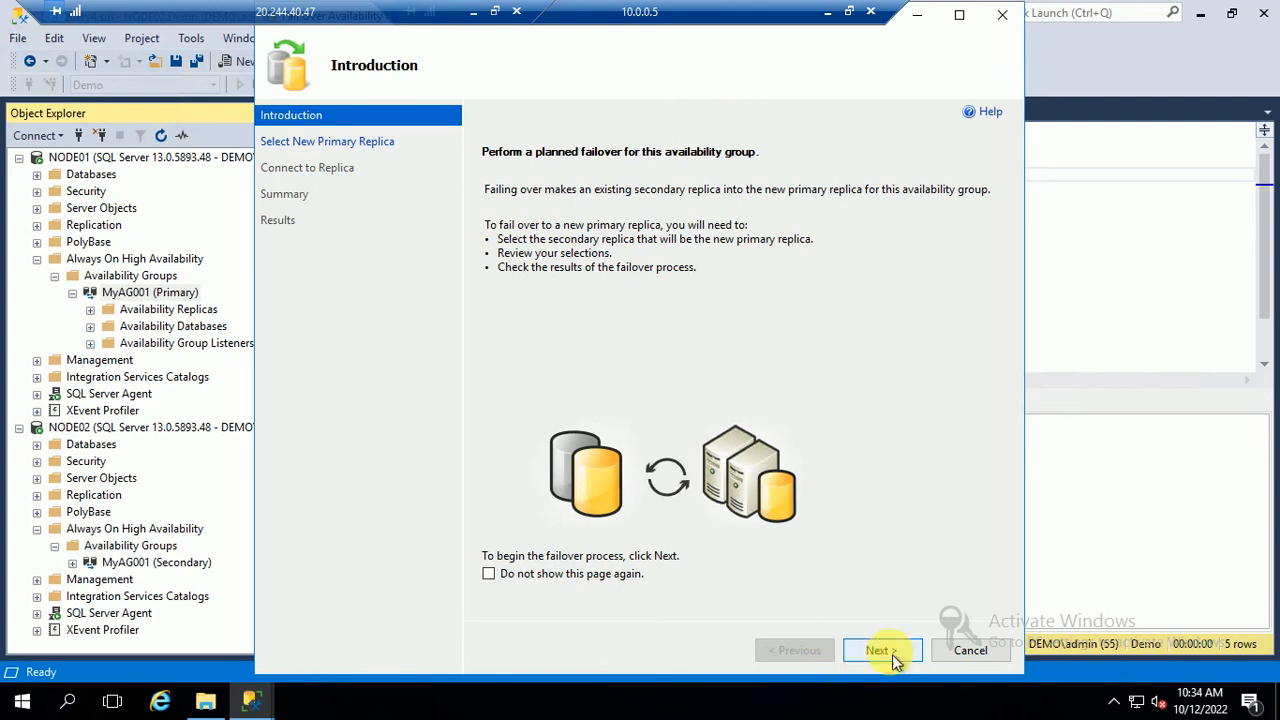
pyautogui.click(880, 651)
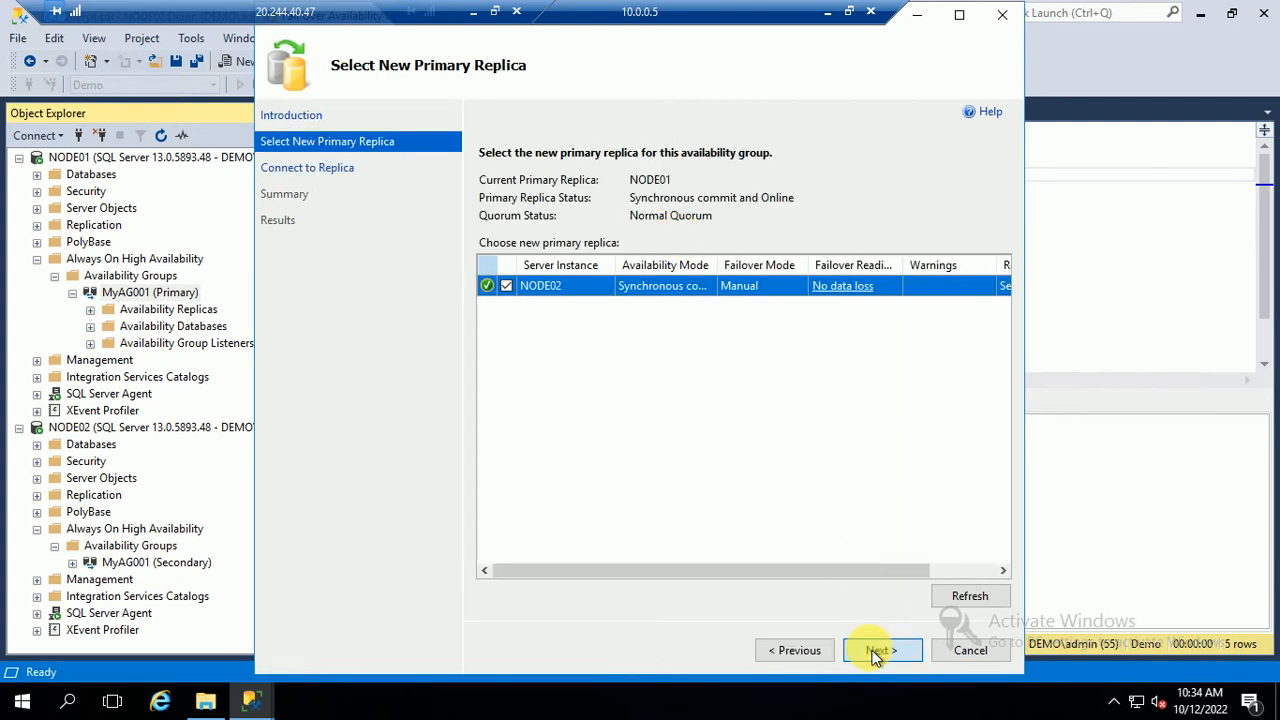
pyautogui.click(878, 651)
pyautogui.click(976, 231)
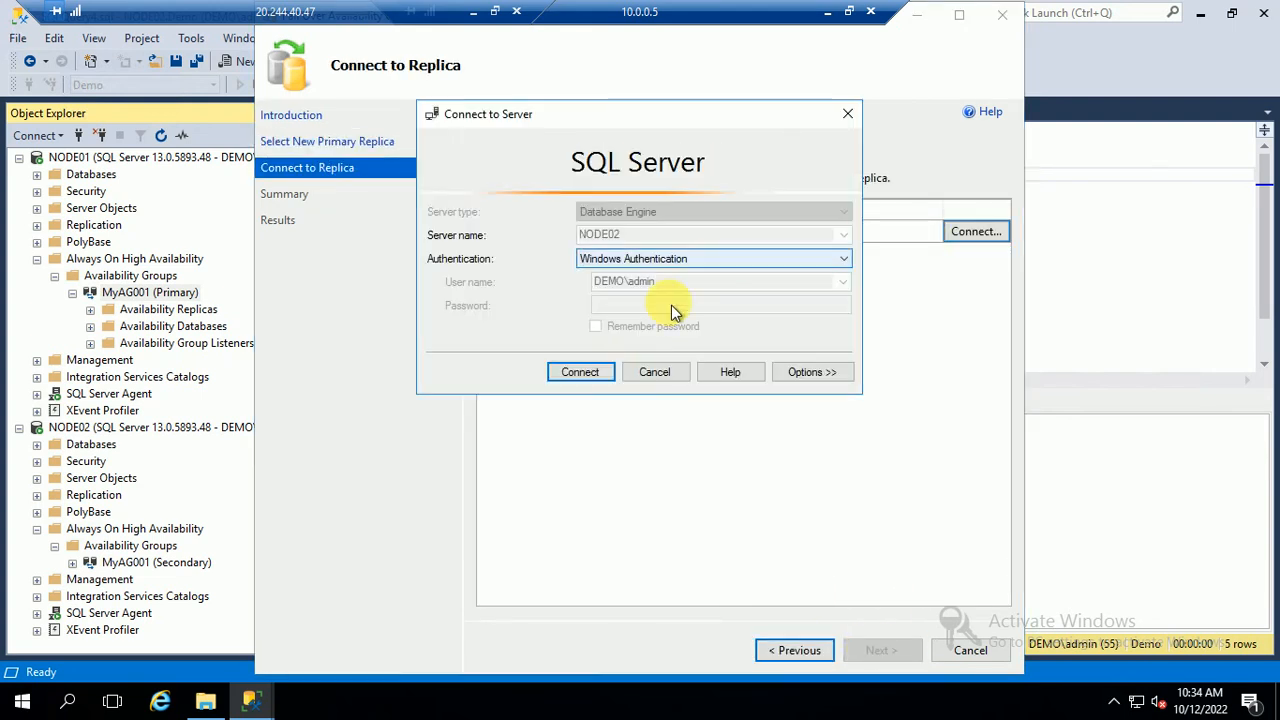
pyautogui.click(583, 372)
pyautogui.click(878, 651)
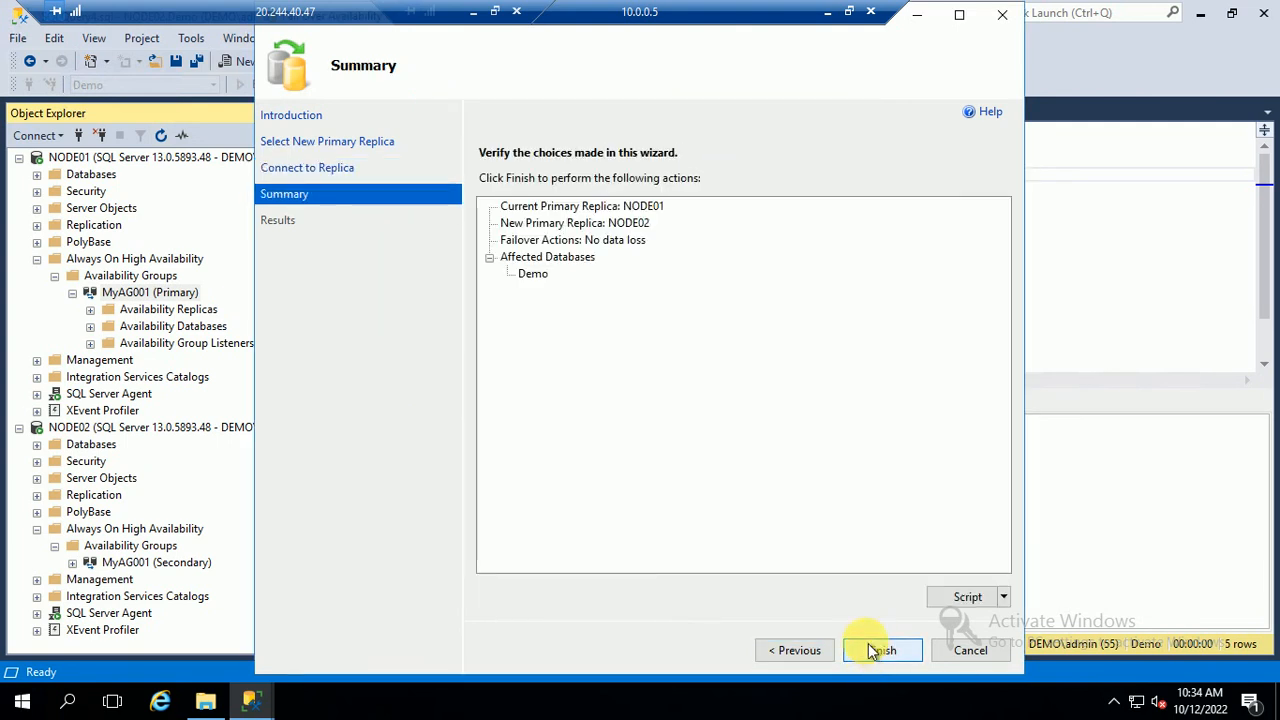
pyautogui.click(880, 650)
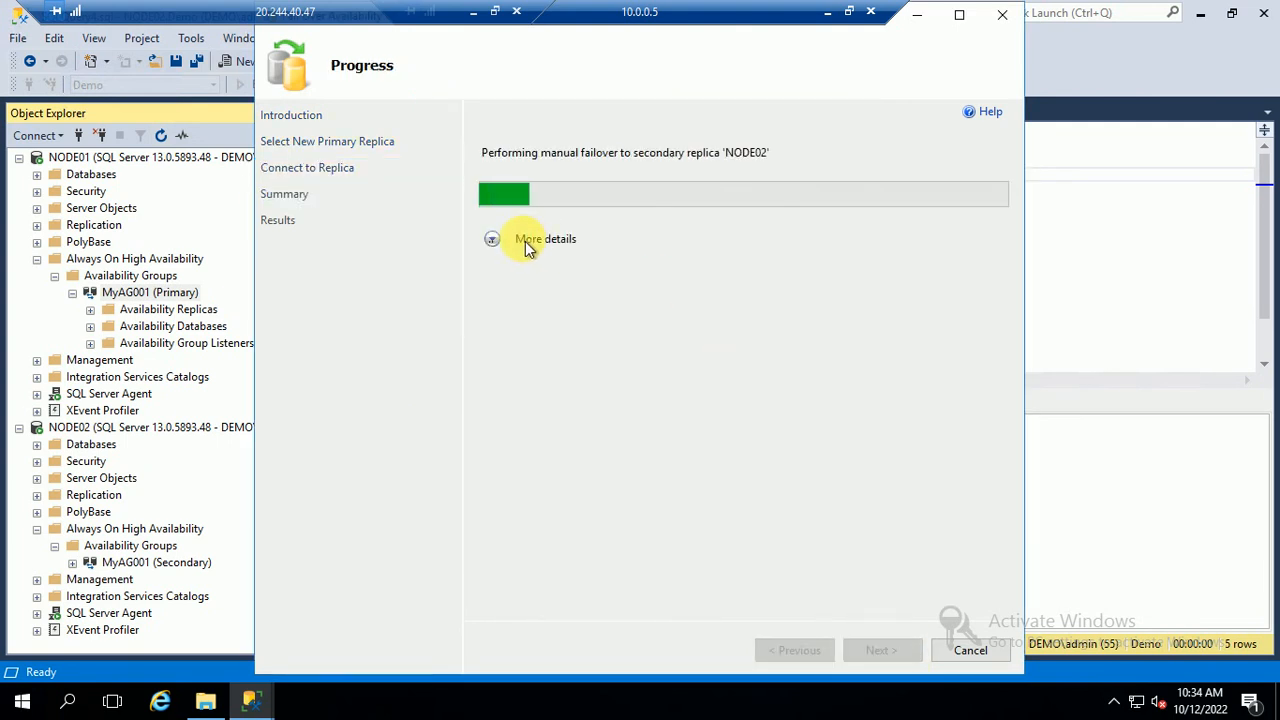
pyautogui.click(526, 242)
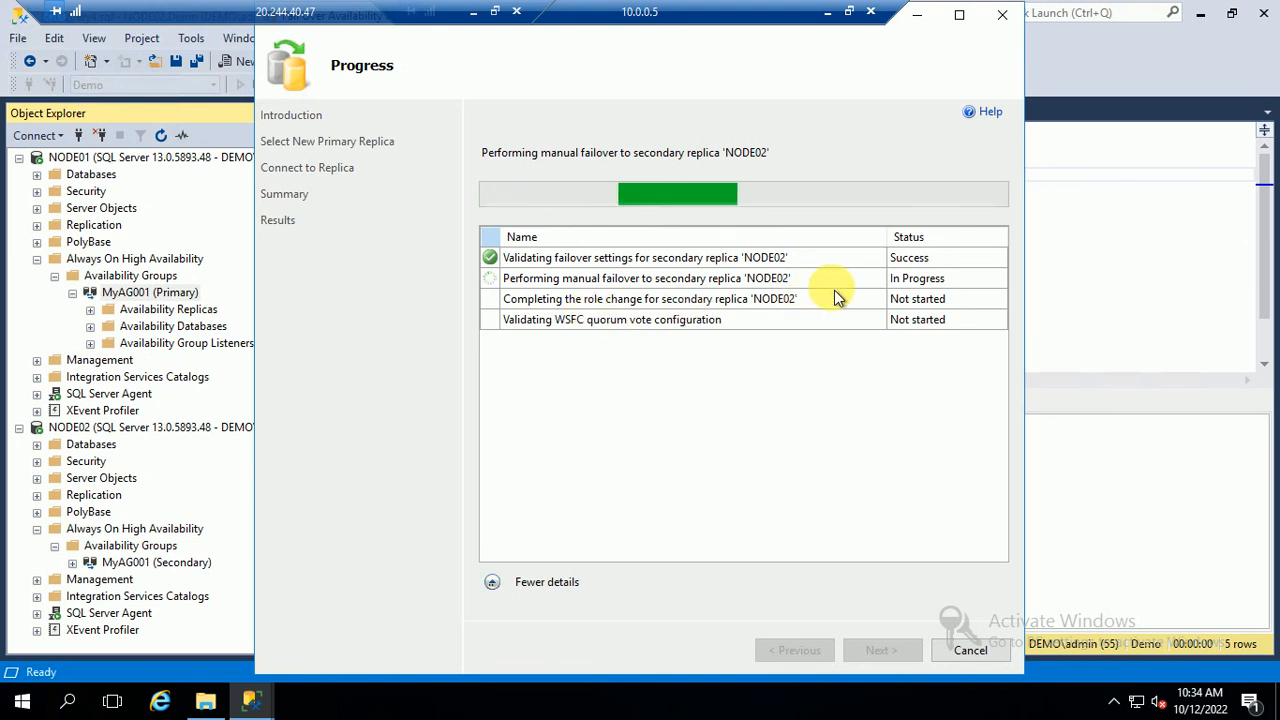
pyautogui.click(948, 640)
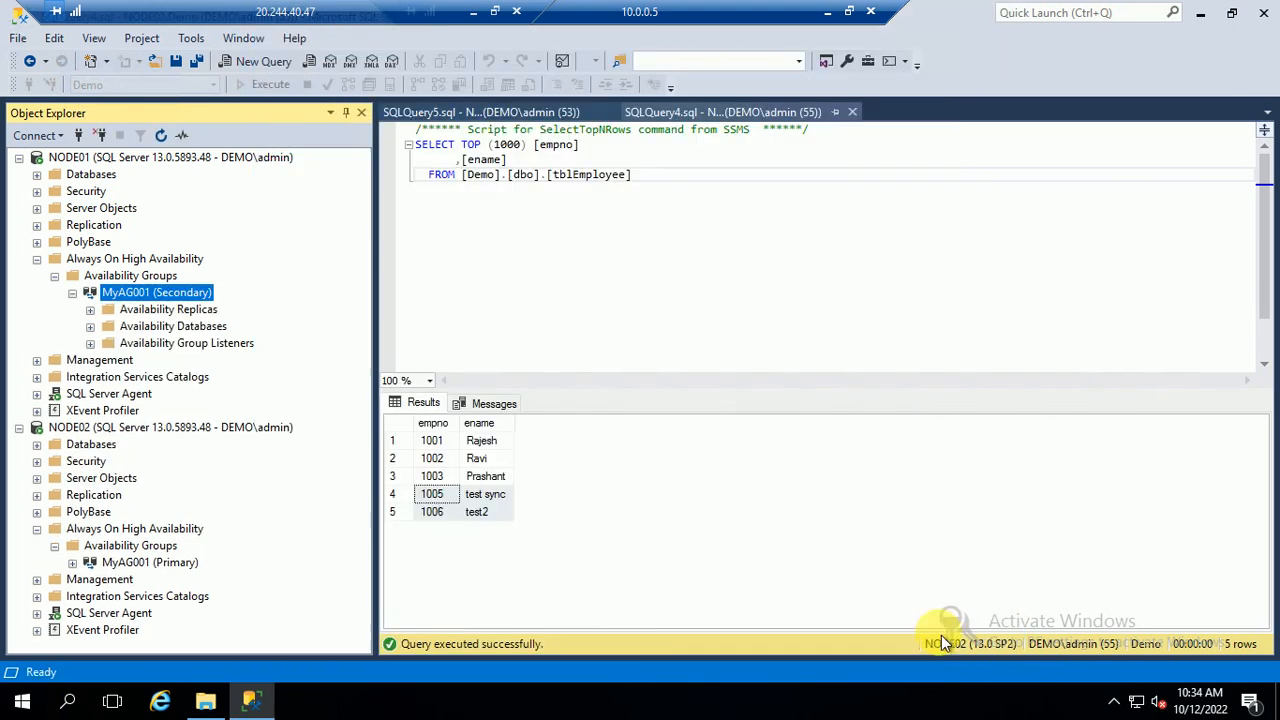
# Through NODE02, add row 1007 'Failover test' to dbo.tblEmployee and close the editing grid
pyautogui.click(153, 562)
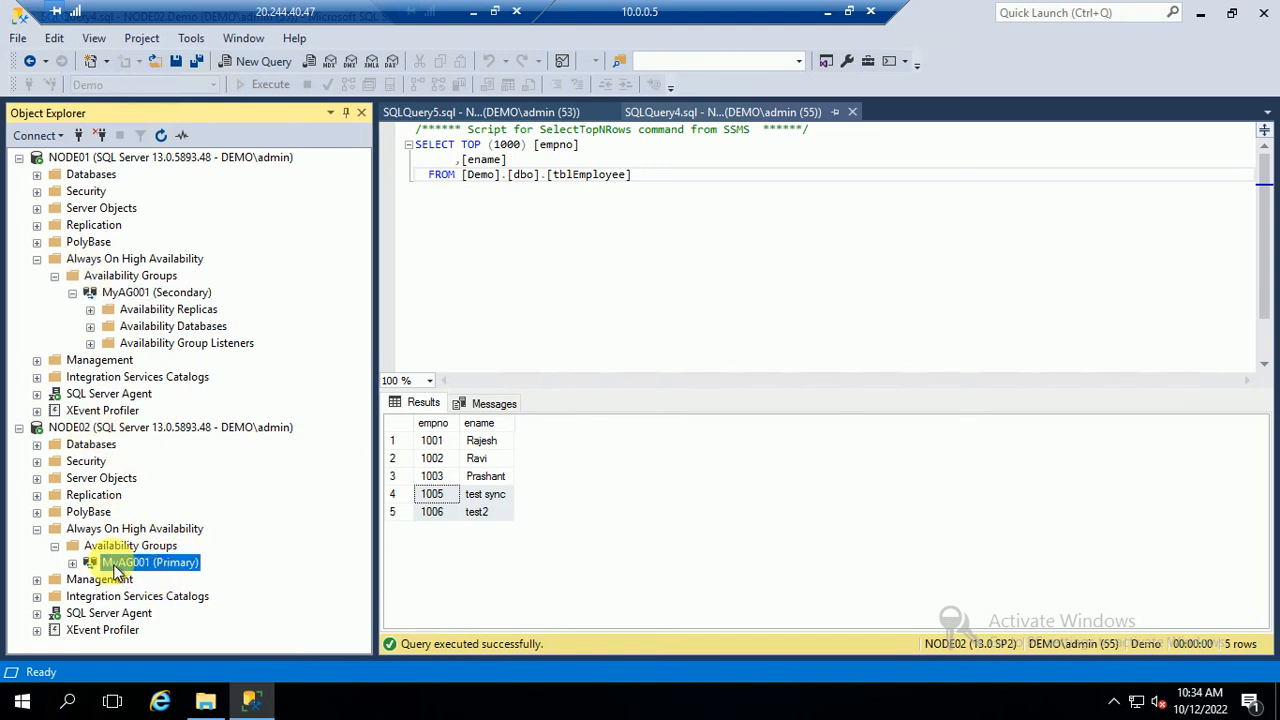
pyautogui.click(38, 446)
pyautogui.click(55, 495)
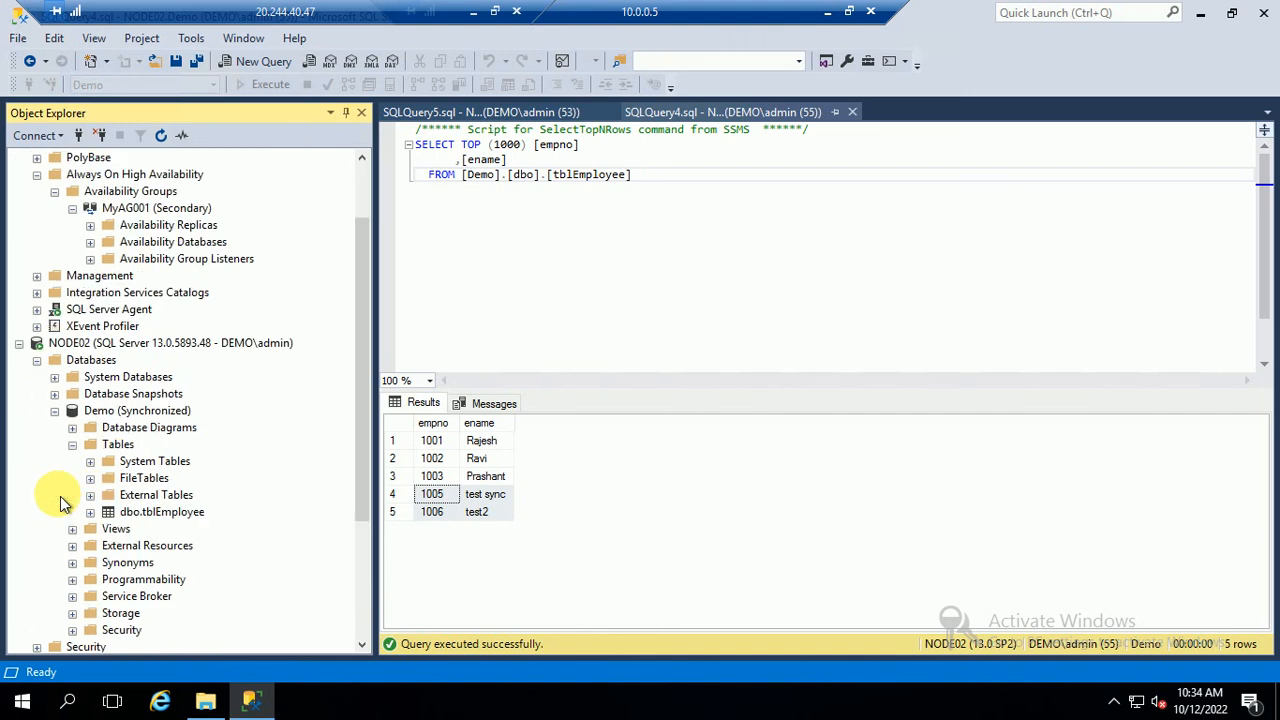
pyautogui.rightClick(134, 515)
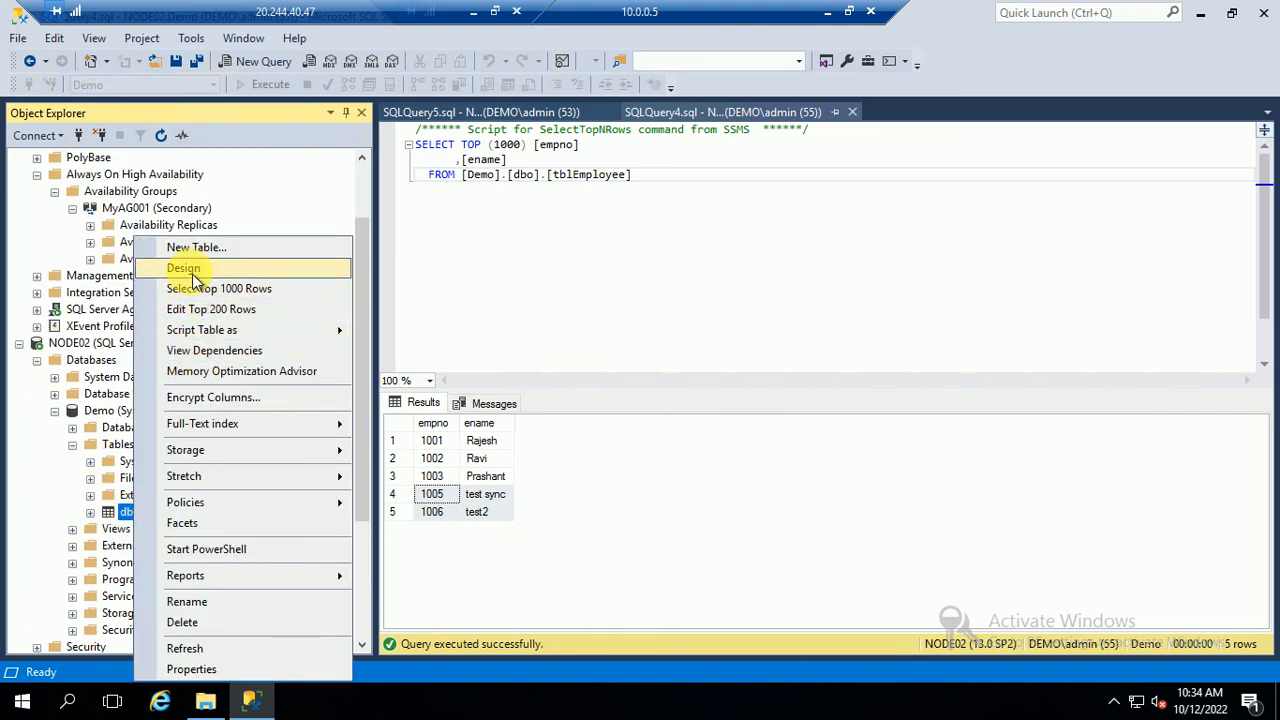
pyautogui.click(195, 310)
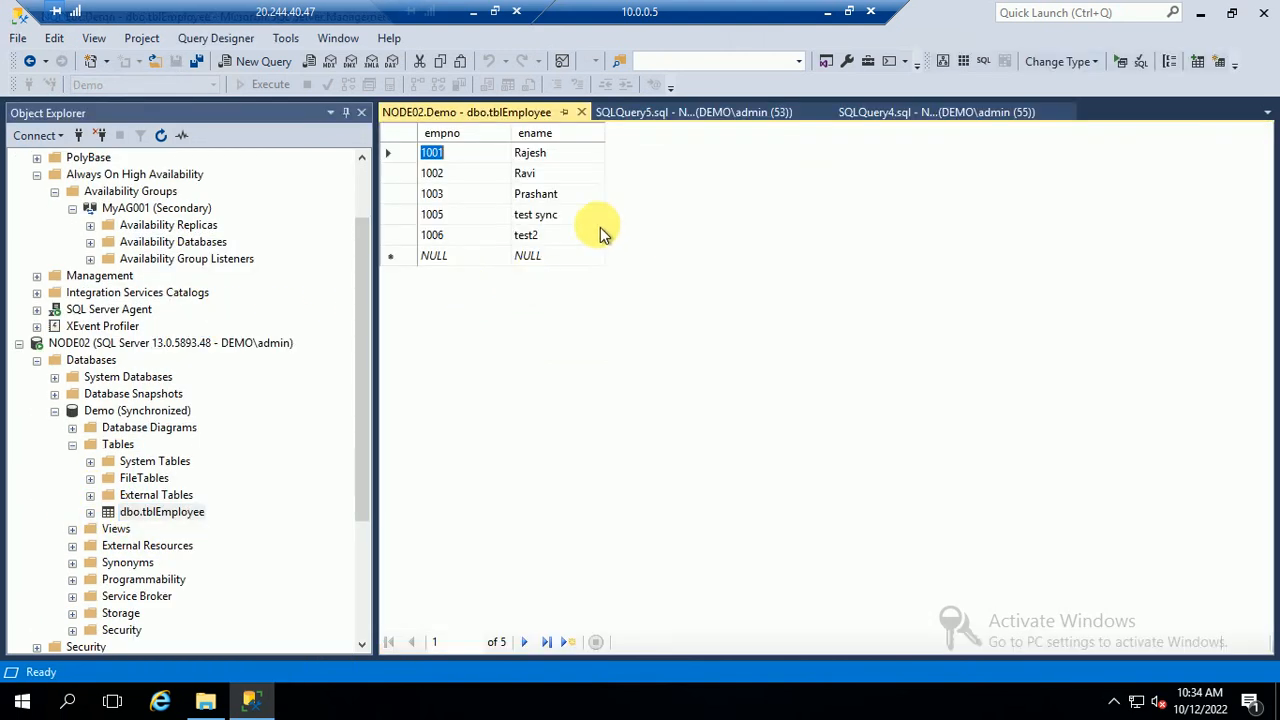
pyautogui.click(487, 256)
pyautogui.write('1007')
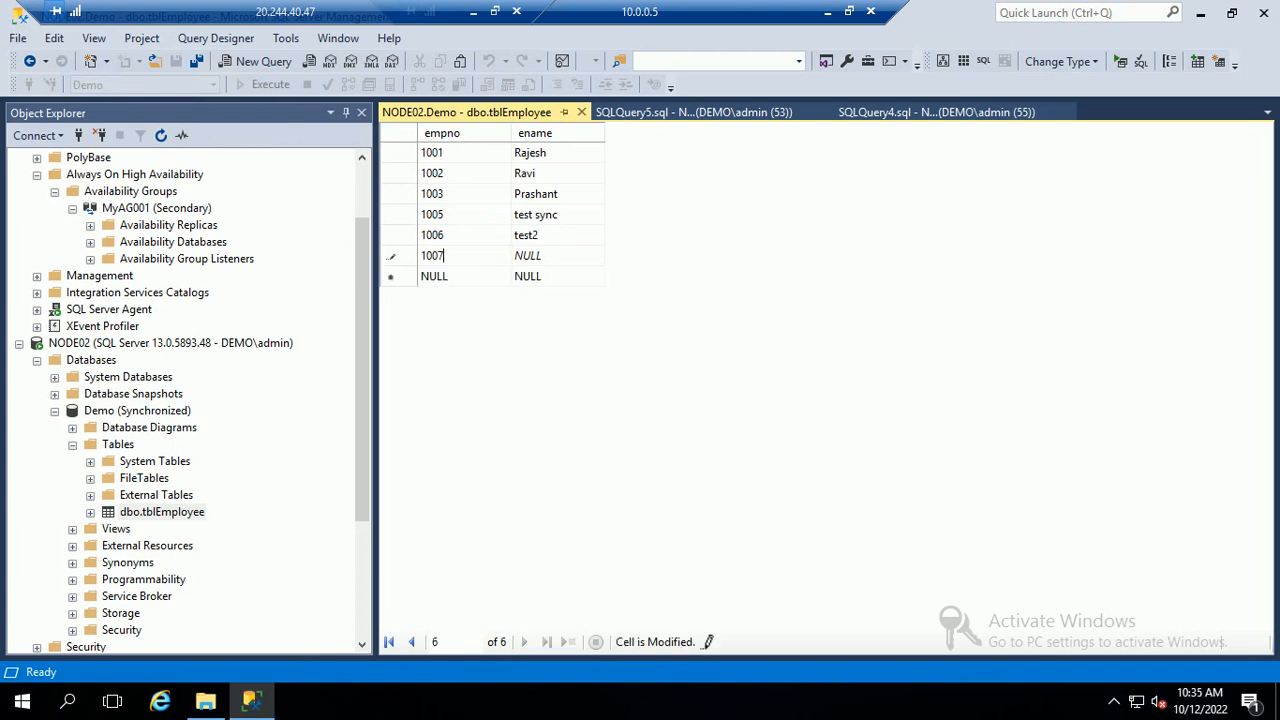
pyautogui.press('Tab')
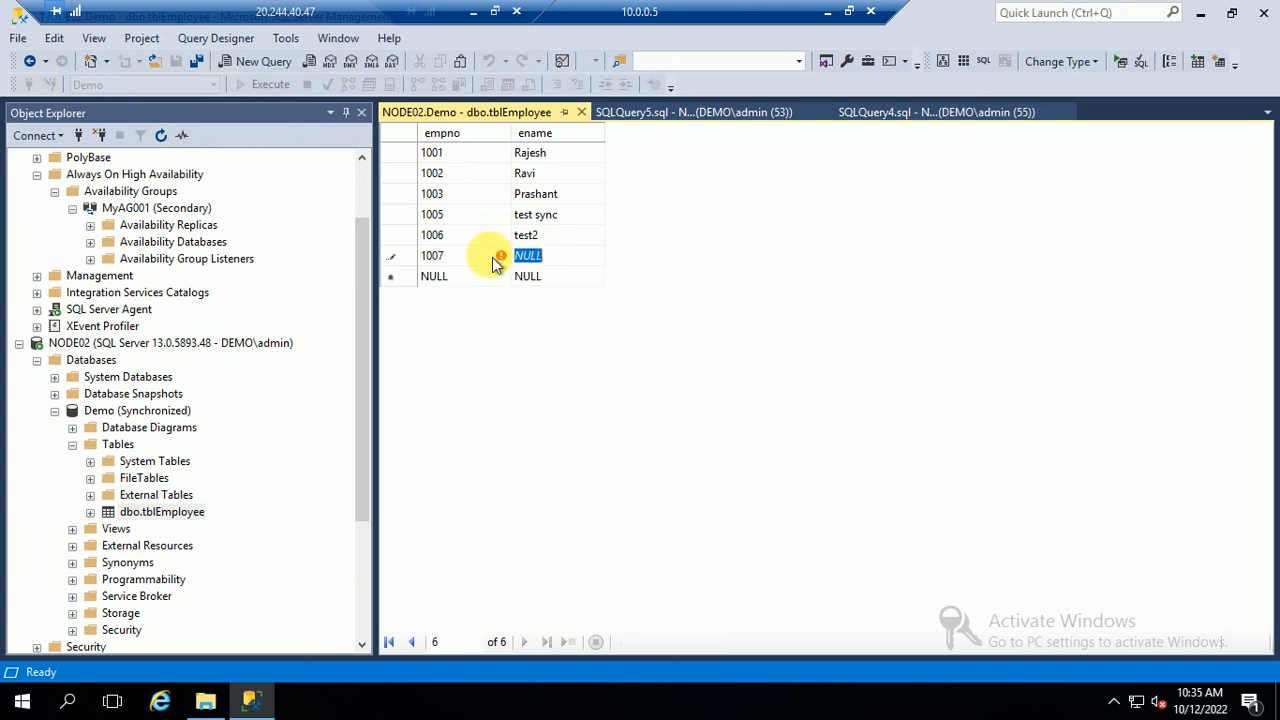
pyautogui.write('M')
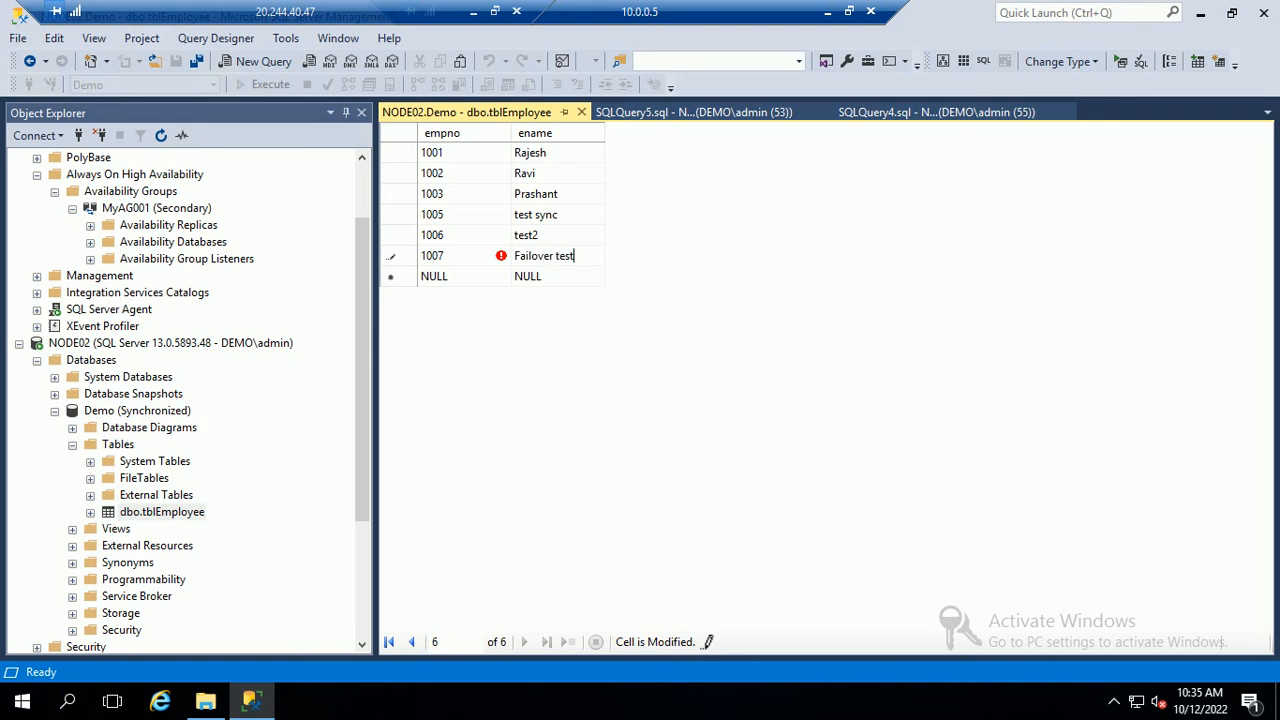
pyautogui.press('Tab')
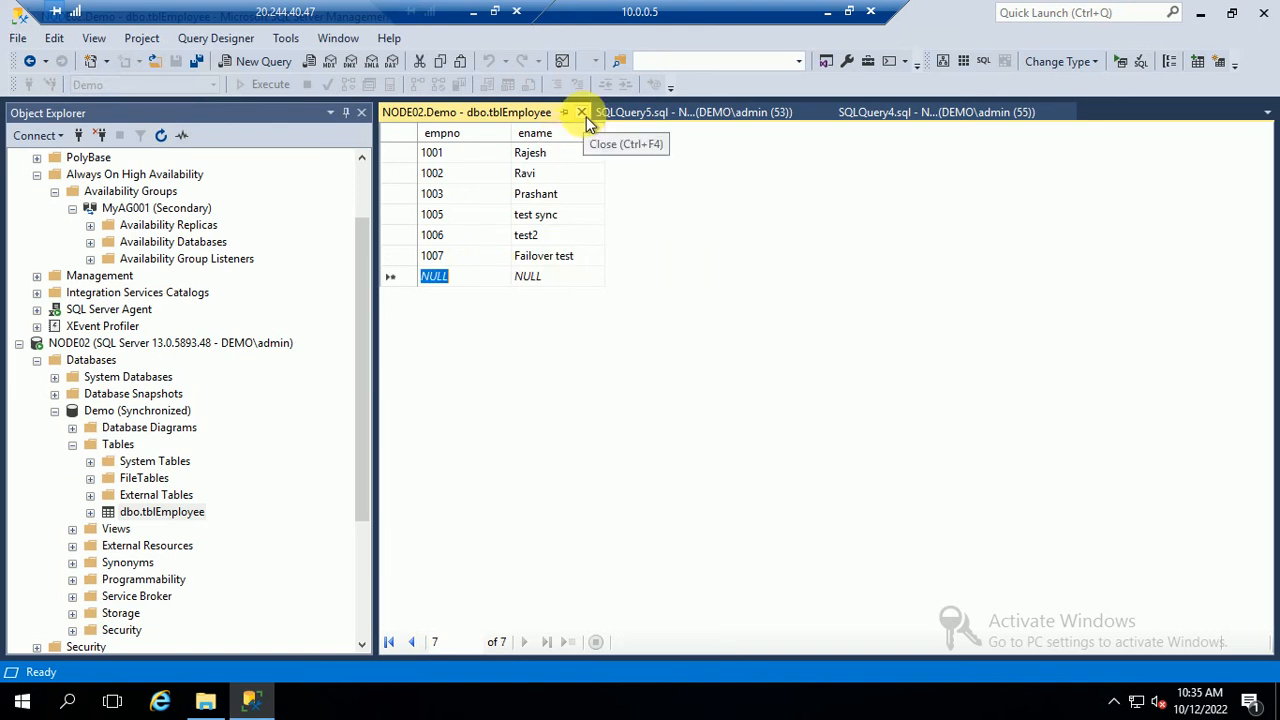
pyautogui.click(581, 112)
# Rerun NODE02's tblEmployee query to show row 1007, then close the disconnected NODE01 query
pyautogui.click(599, 174)
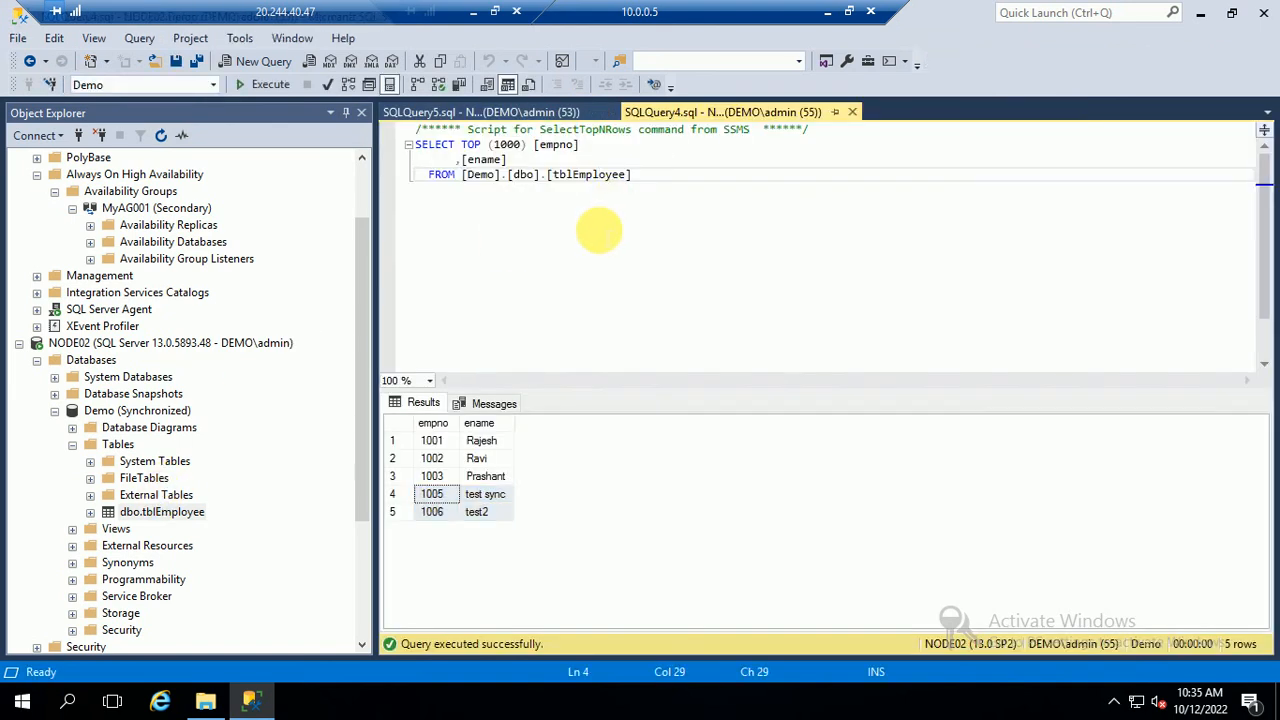
pyautogui.press('F5')
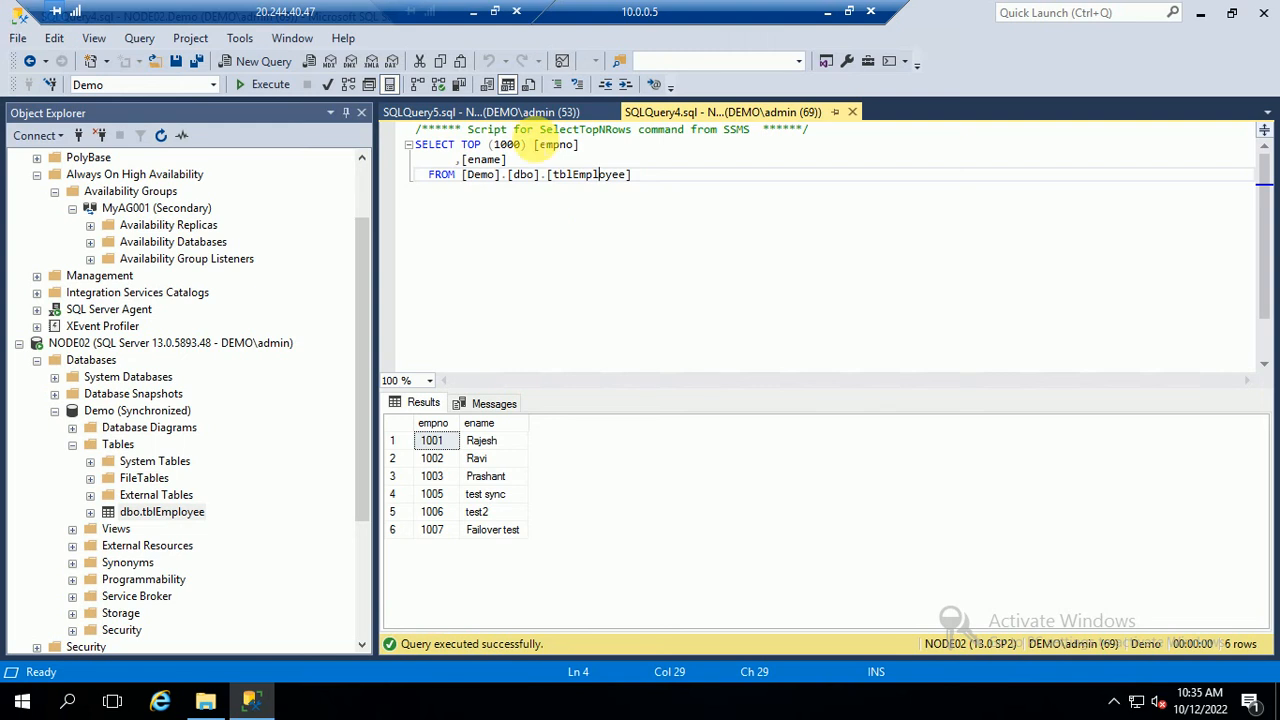
pyautogui.click(520, 112)
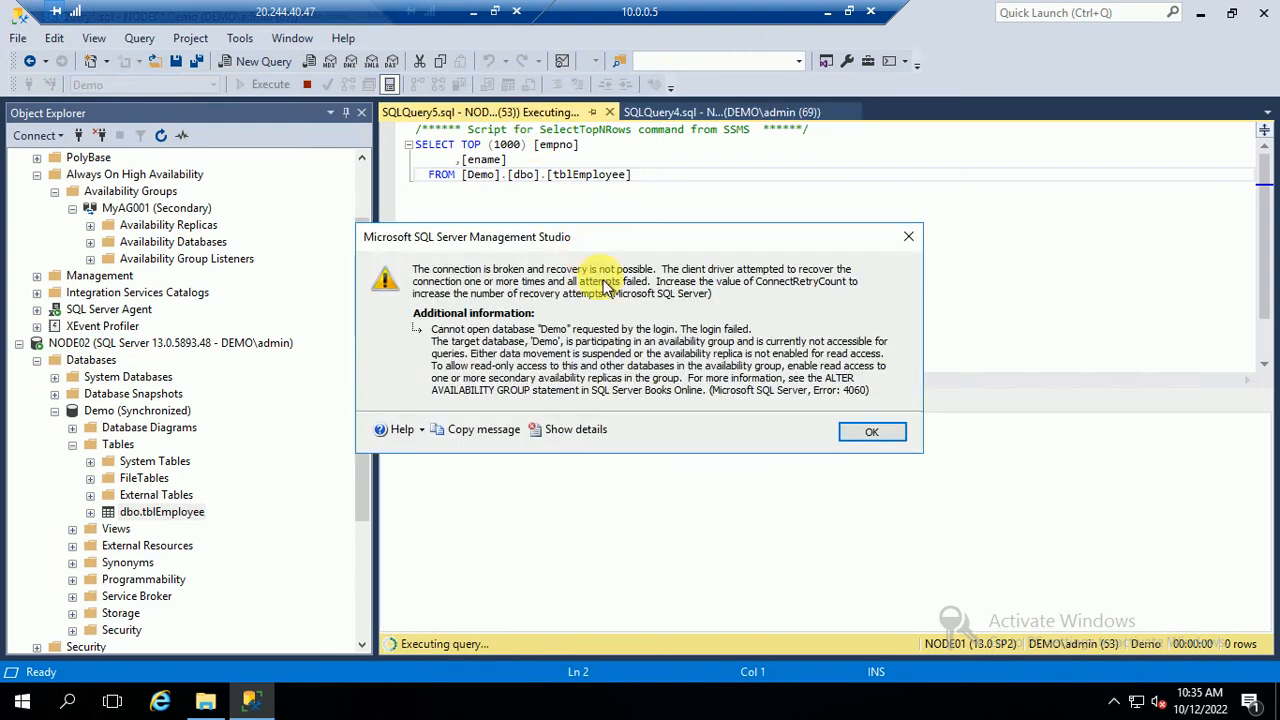
pyautogui.click(870, 432)
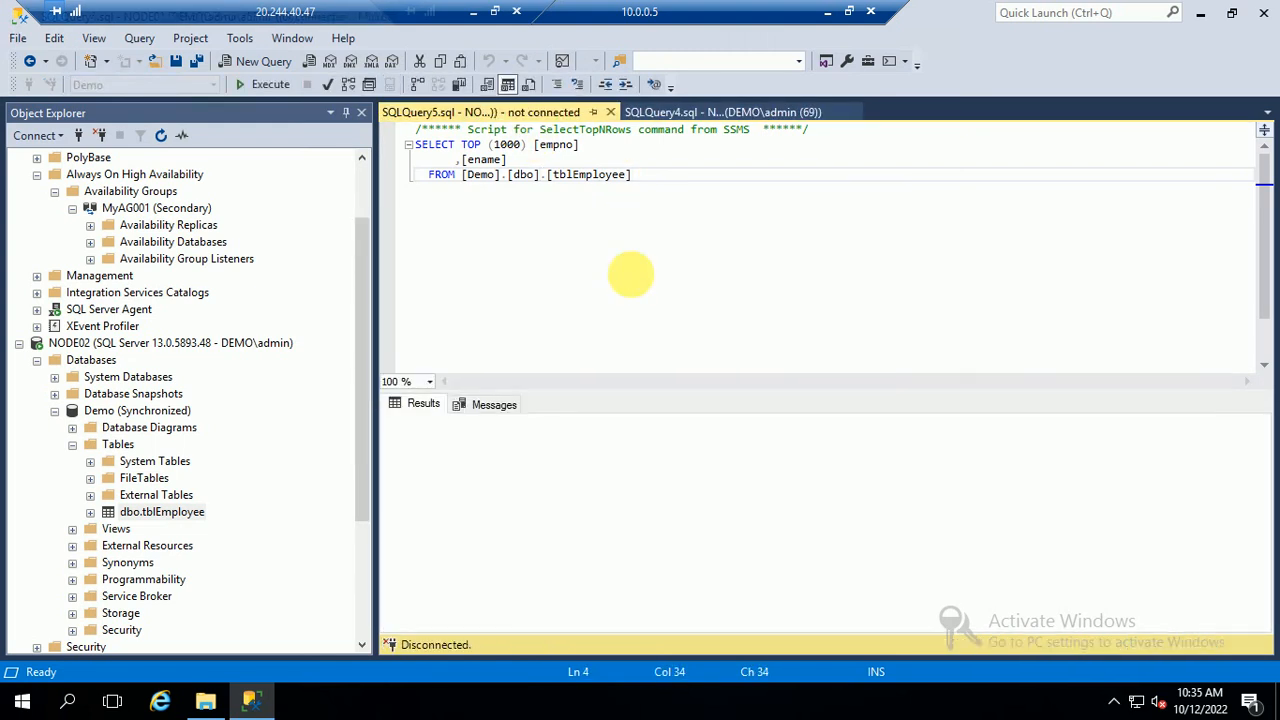
pyautogui.click(852, 416)
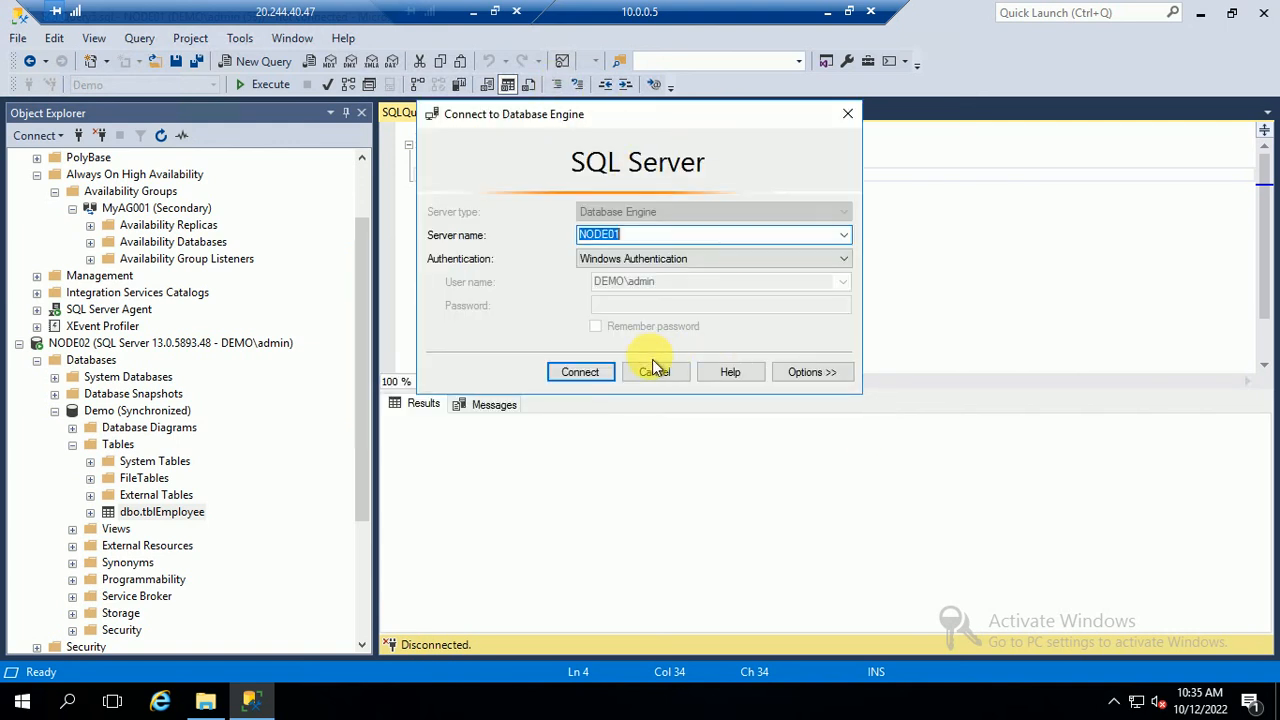
pyautogui.click(652, 367)
pyautogui.click(611, 113)
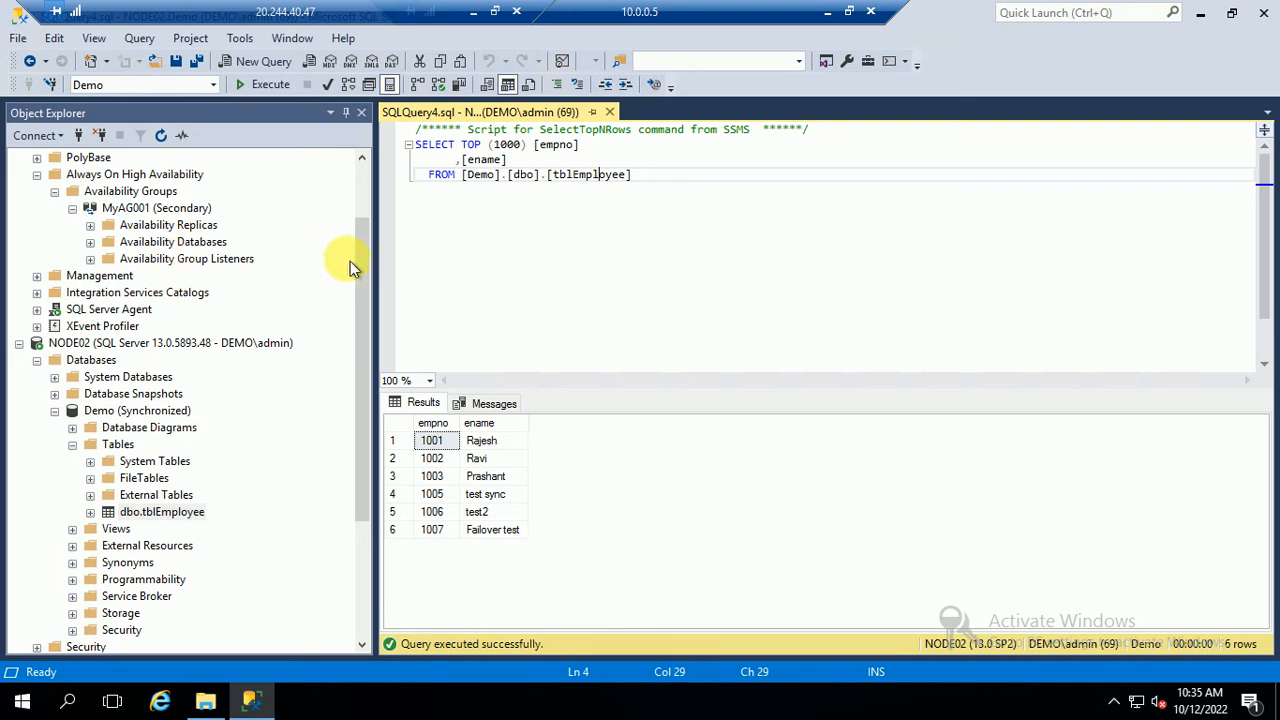
# Try a new query on NODE01's Demo database and cancel after the cannot-connect error
pyautogui.click(370, 292)
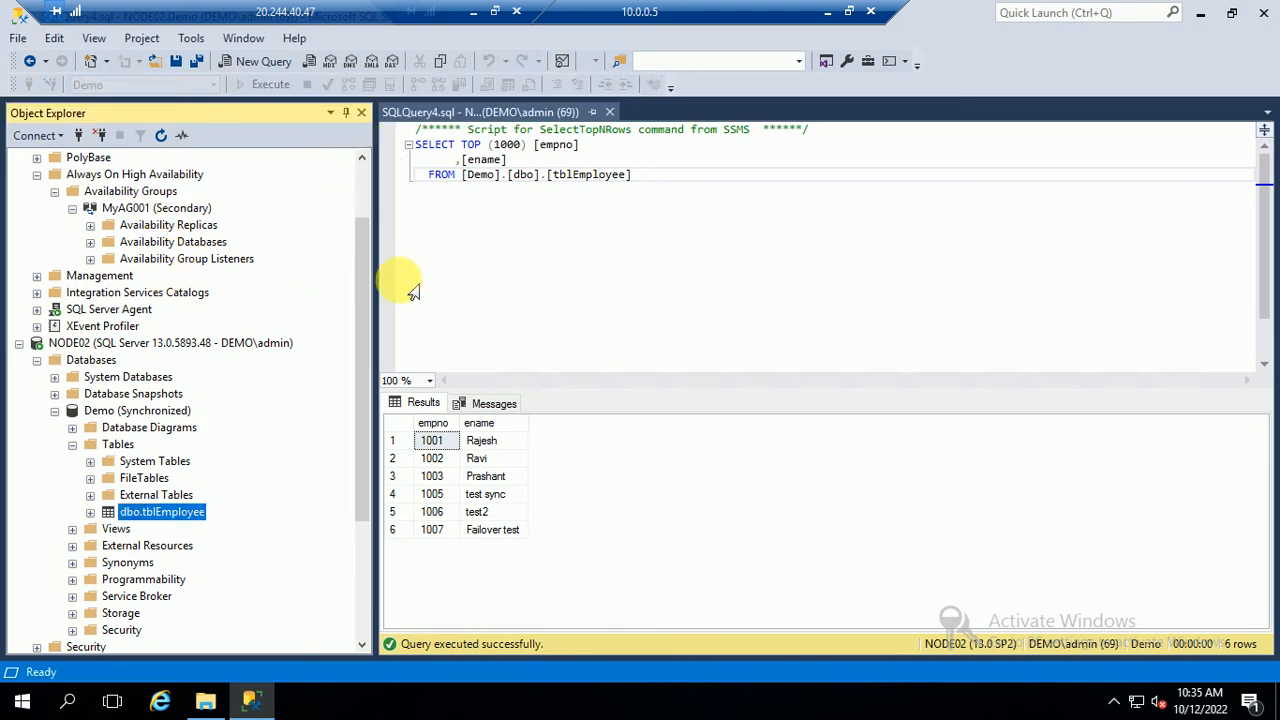
pyautogui.moveTo(366, 286); pyautogui.dragTo(366, 166)
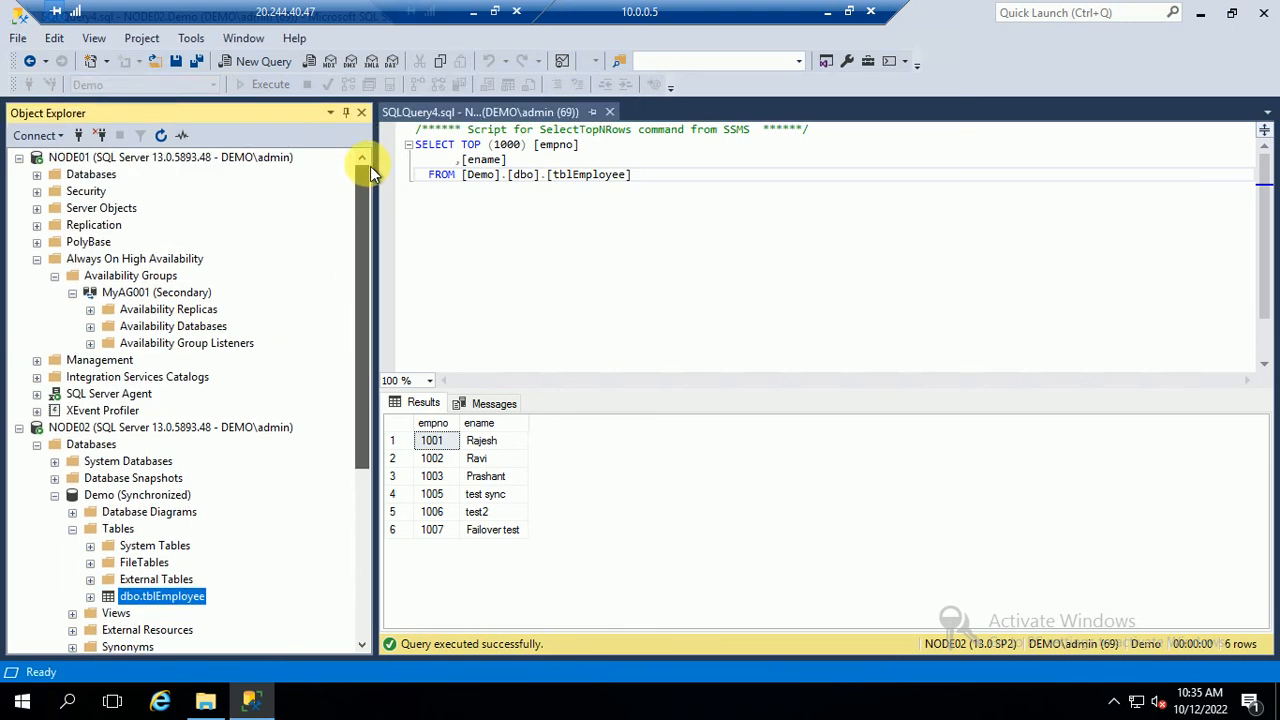
pyautogui.click(37, 175)
pyautogui.click(117, 229)
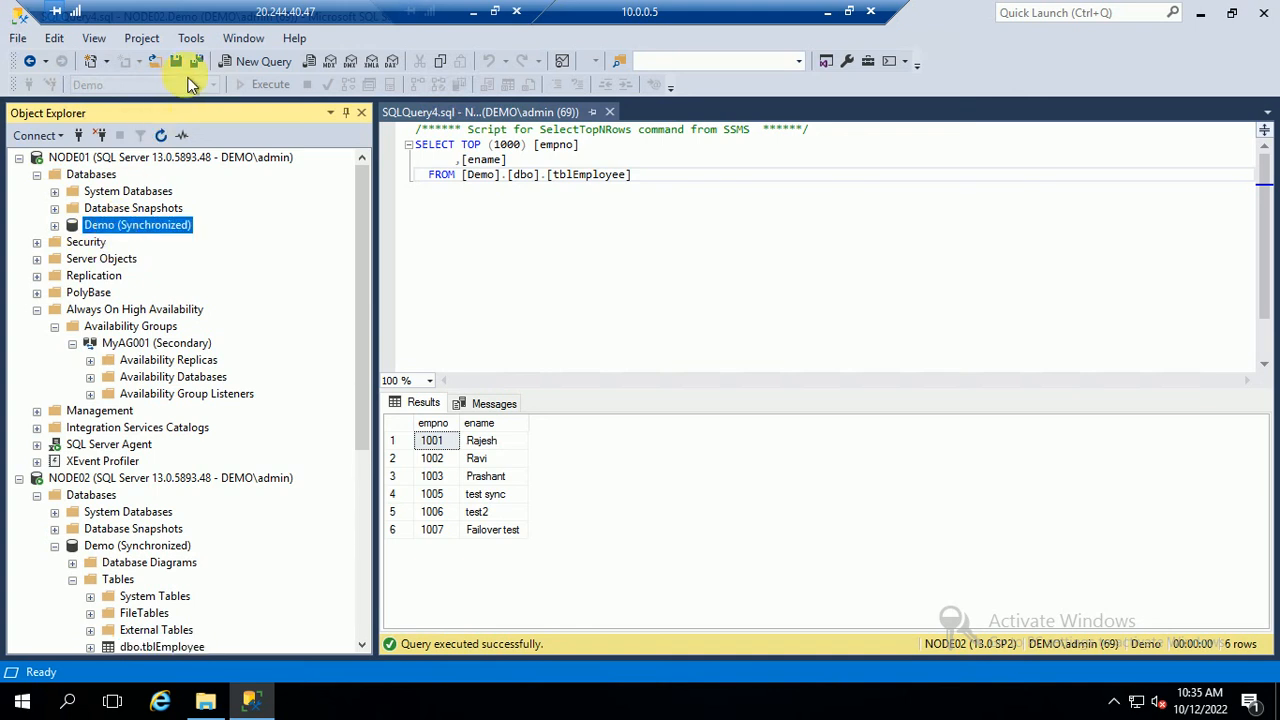
pyautogui.click(256, 61)
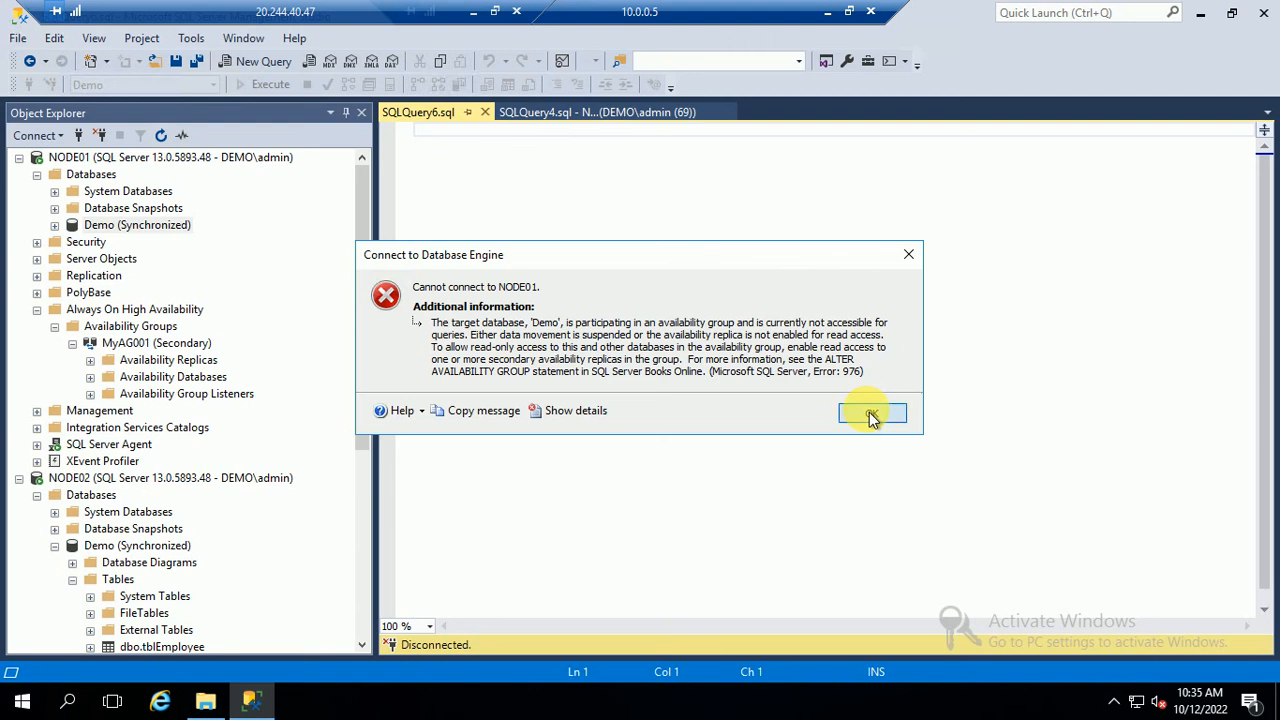
pyautogui.click(872, 414)
pyautogui.click(655, 370)
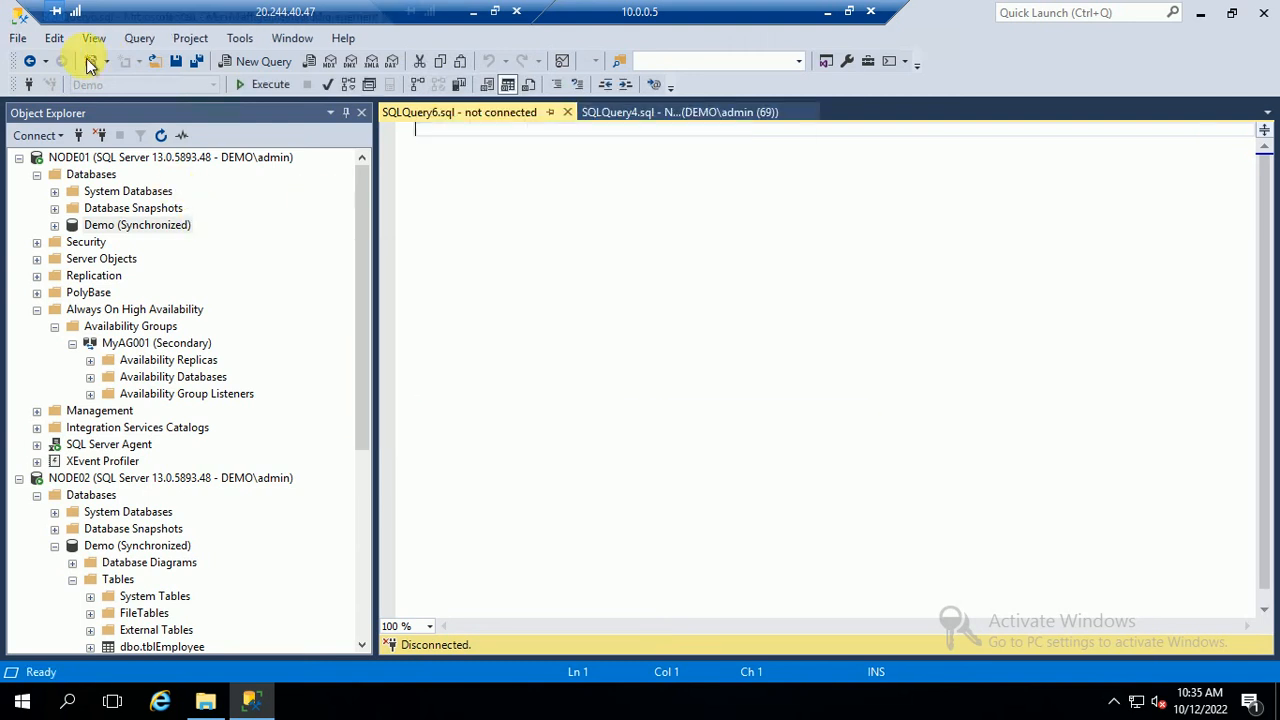
# Refresh NODE01, dismiss the cannot-open-database error, and disconnect from NODE01
pyautogui.click(143, 157)
pyautogui.click(160, 135)
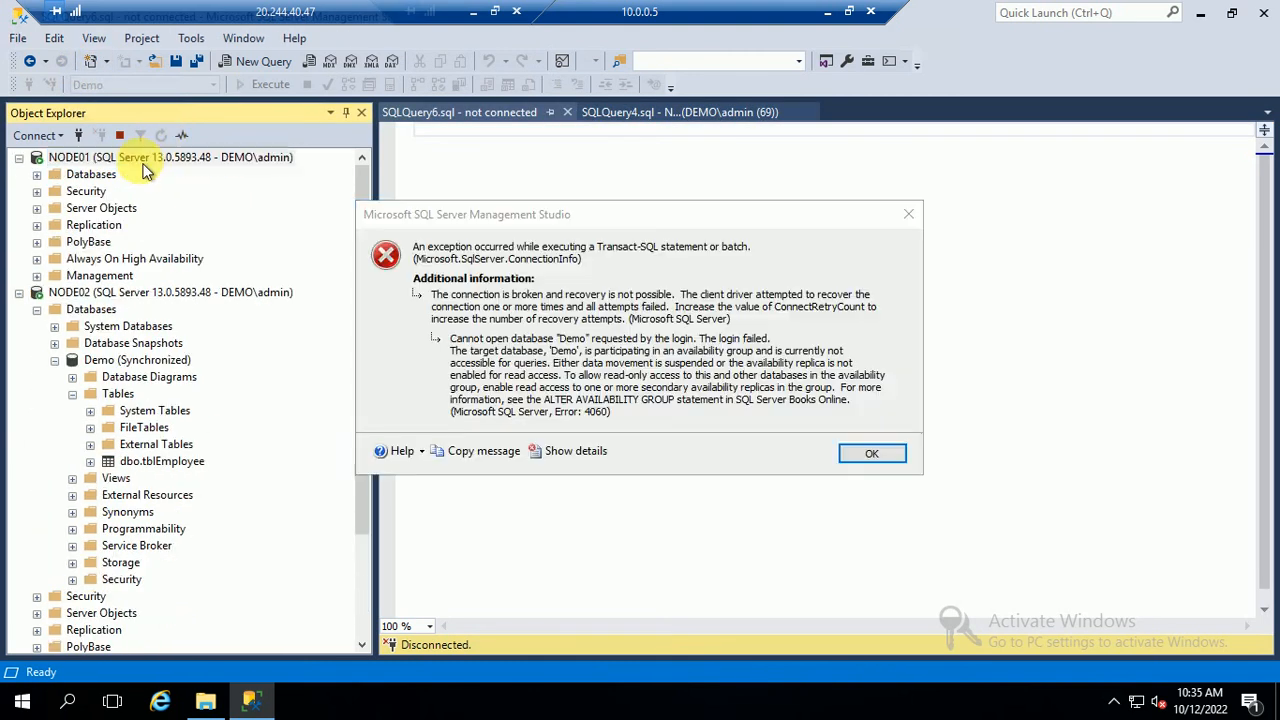
pyautogui.click(866, 456)
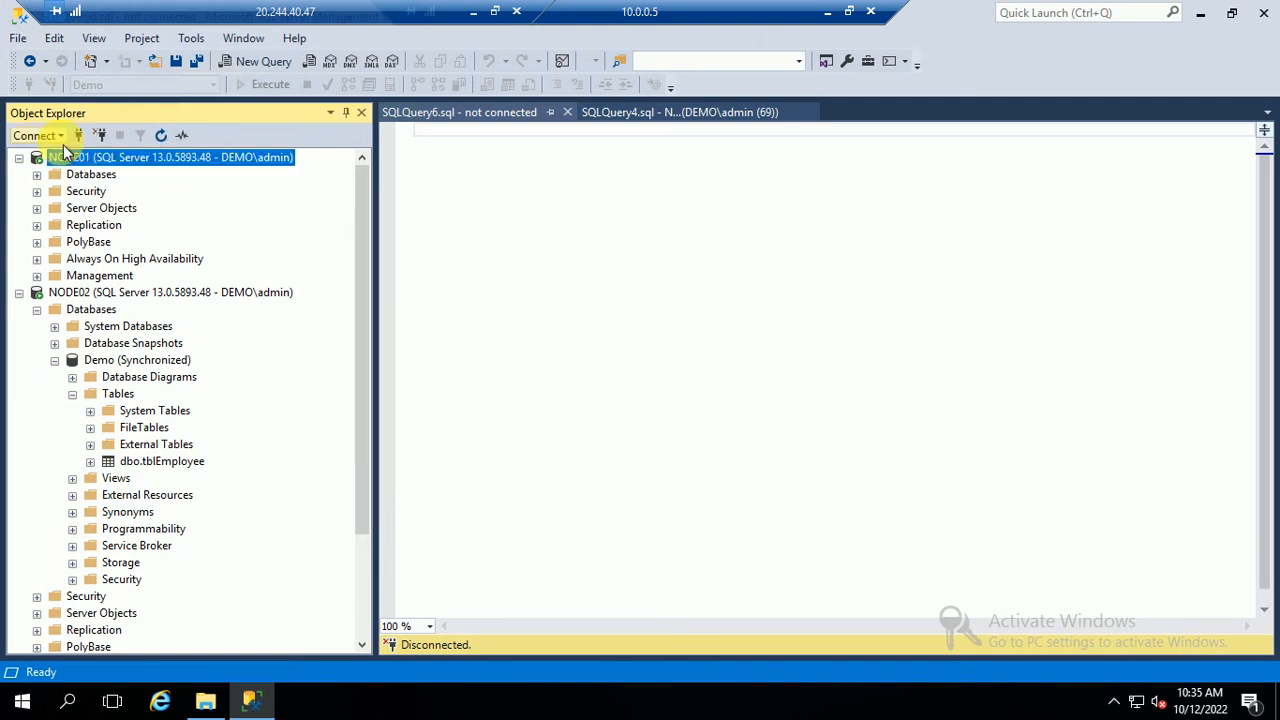
pyautogui.rightClick(112, 158)
pyautogui.click(150, 191)
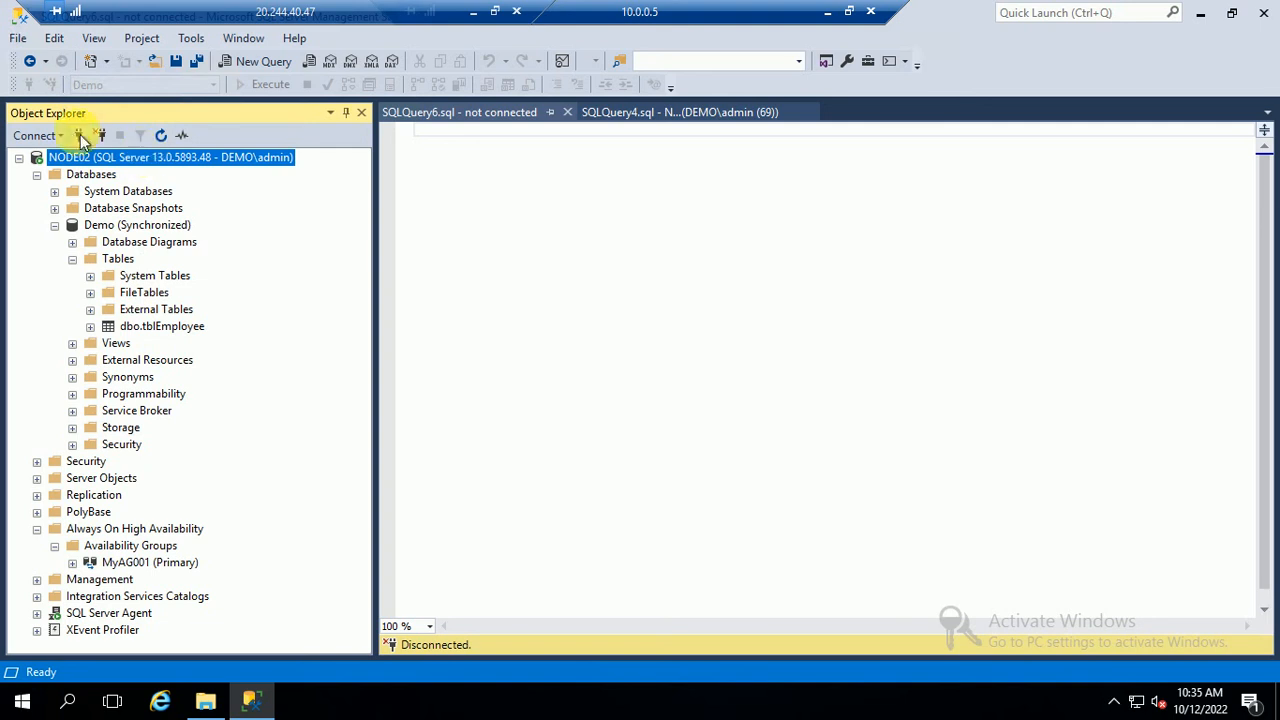
# Reconnect to the NODE01 Database Engine and expand its Databases folder
pyautogui.click(45, 135)
pyautogui.click(118, 160)
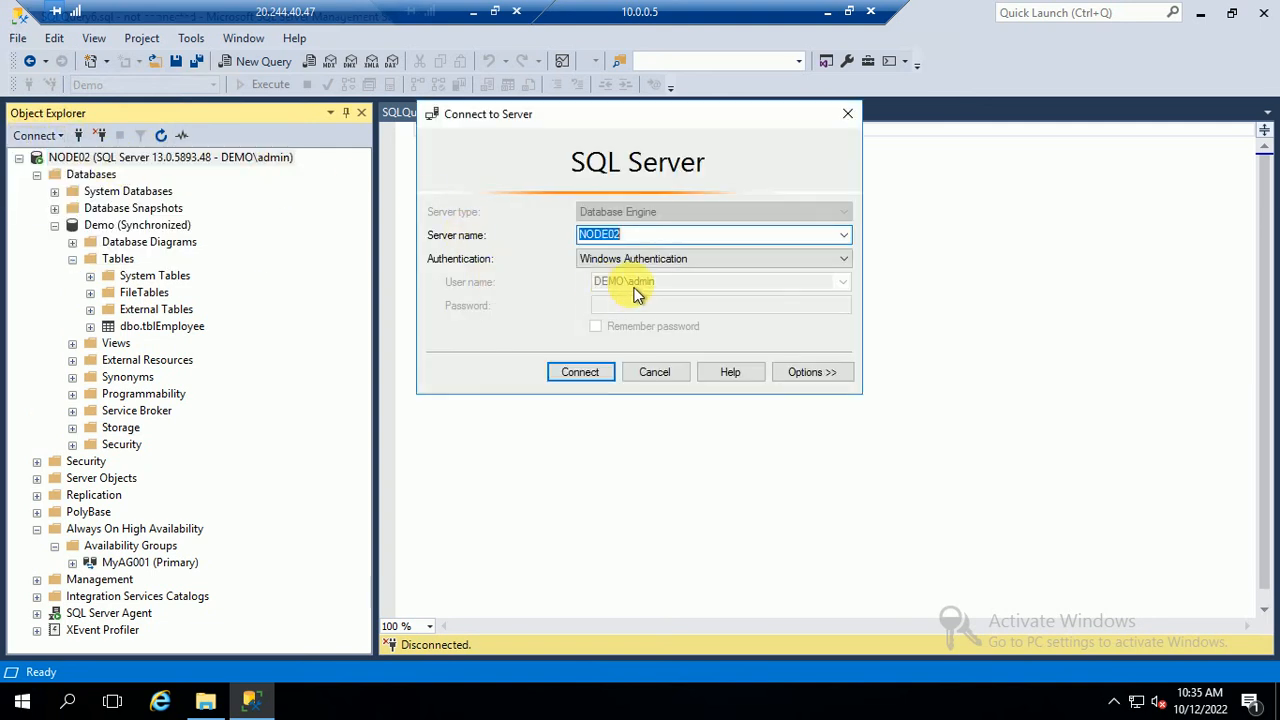
pyautogui.click(844, 236)
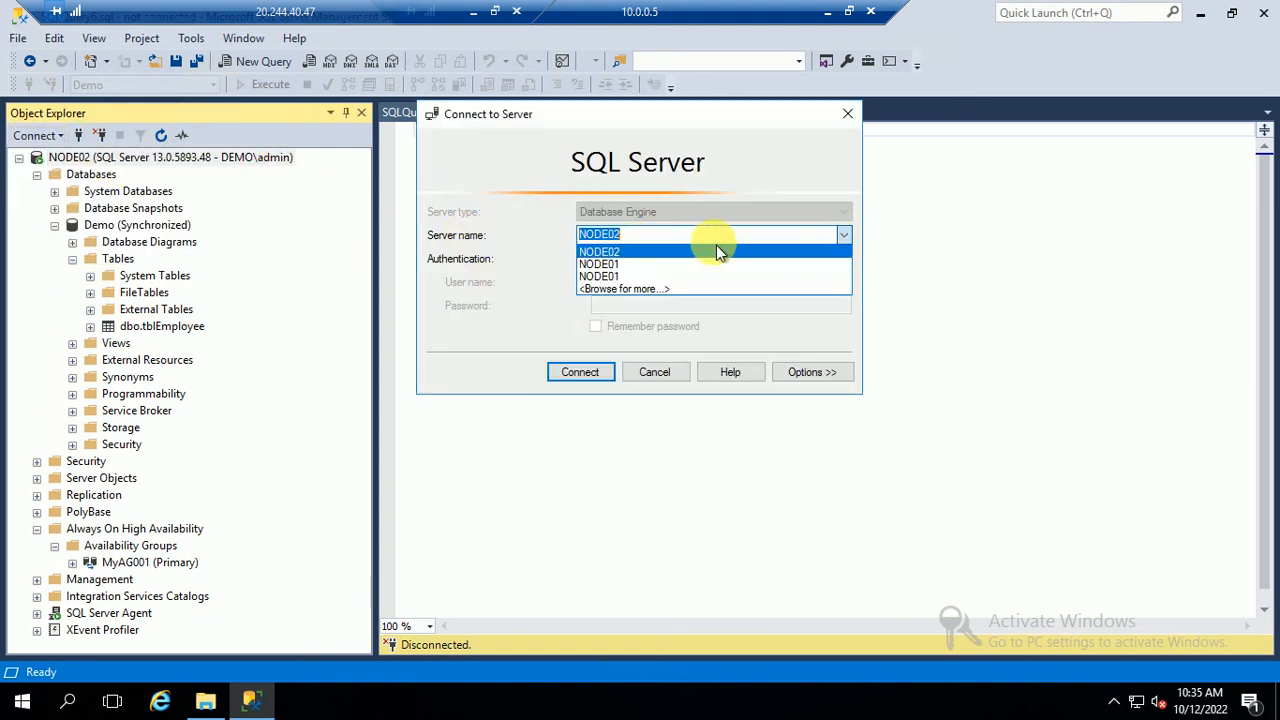
pyautogui.click(590, 264)
pyautogui.click(583, 372)
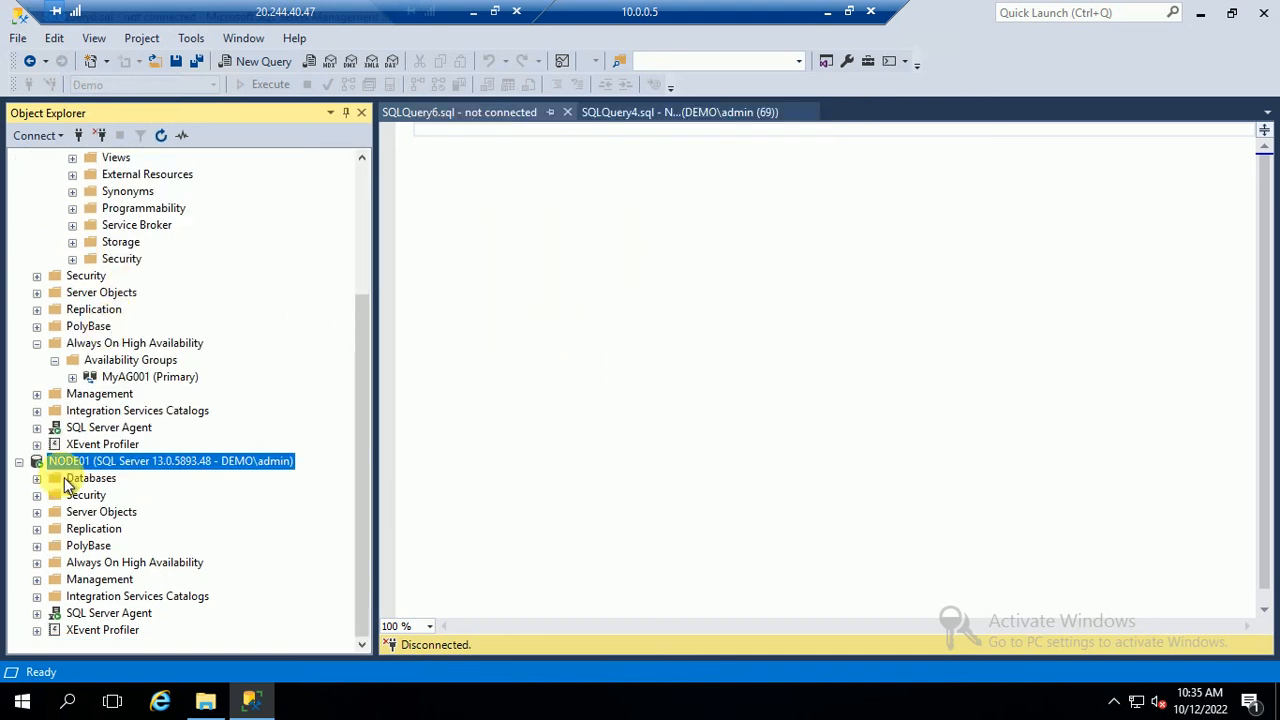
pyautogui.click(37, 479)
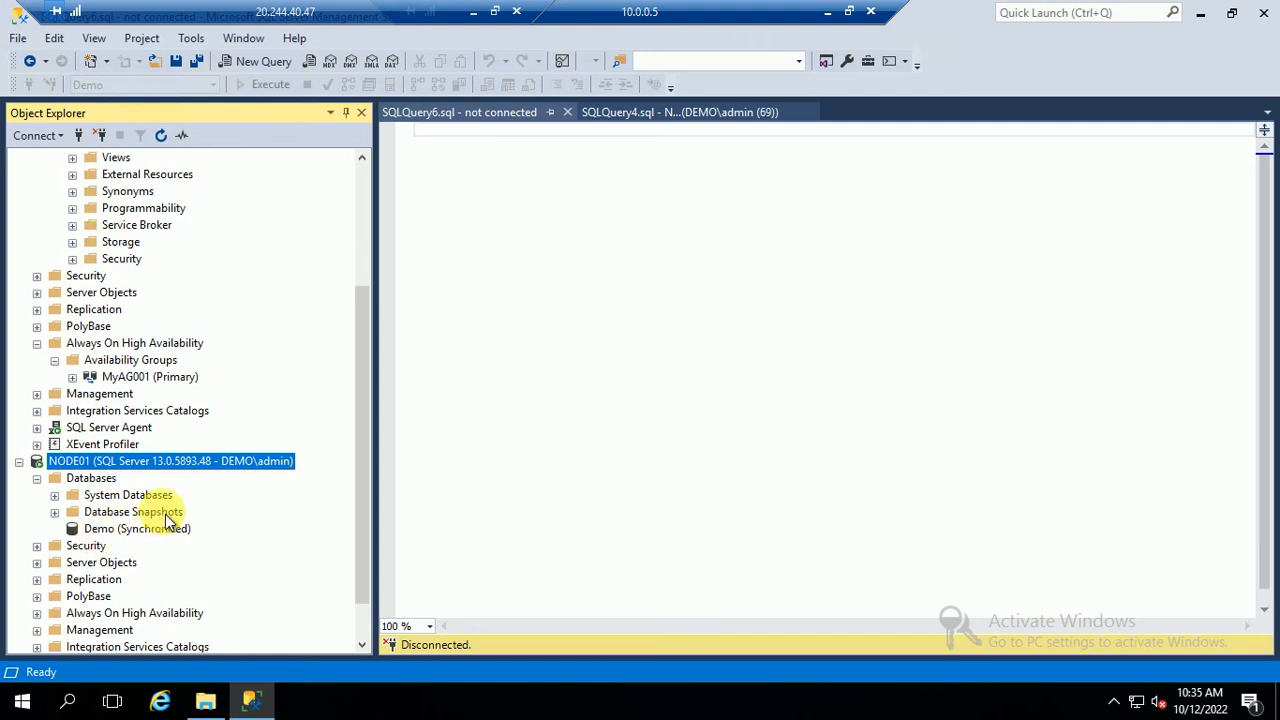
pyautogui.scroll(4, 362, 385)
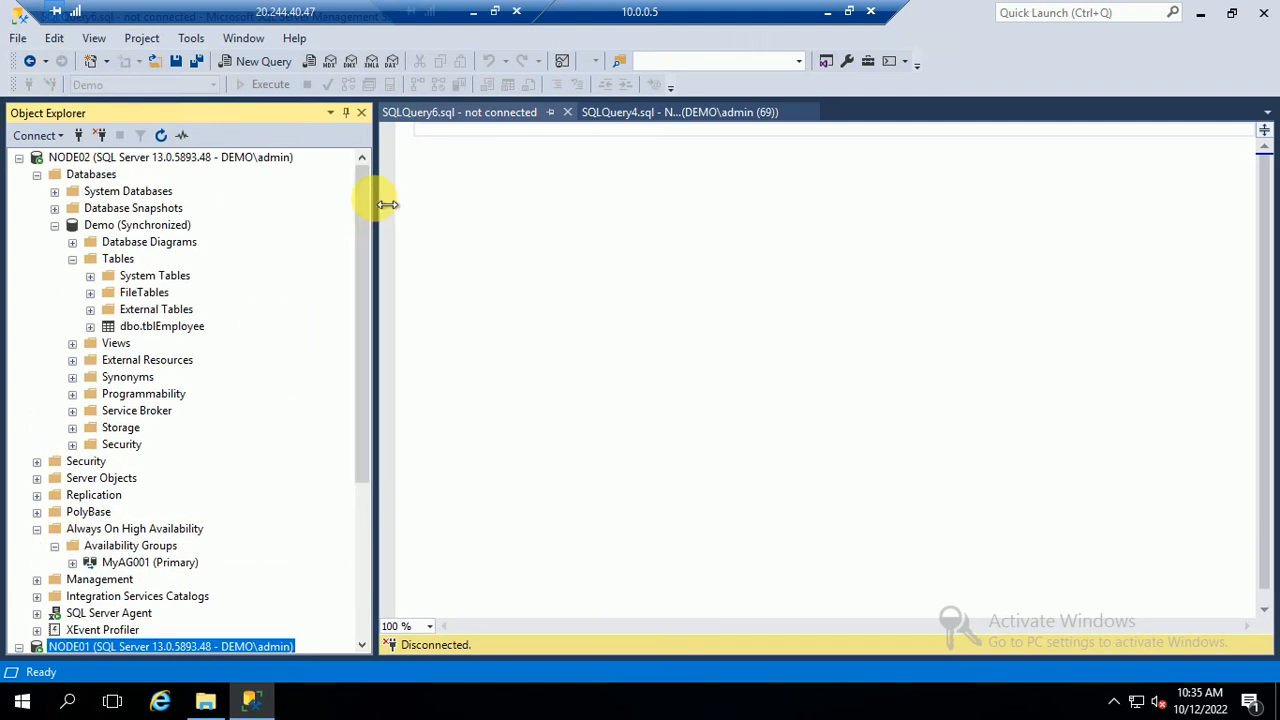
pyautogui.moveTo(363, 281); pyautogui.dragTo(354, 566)
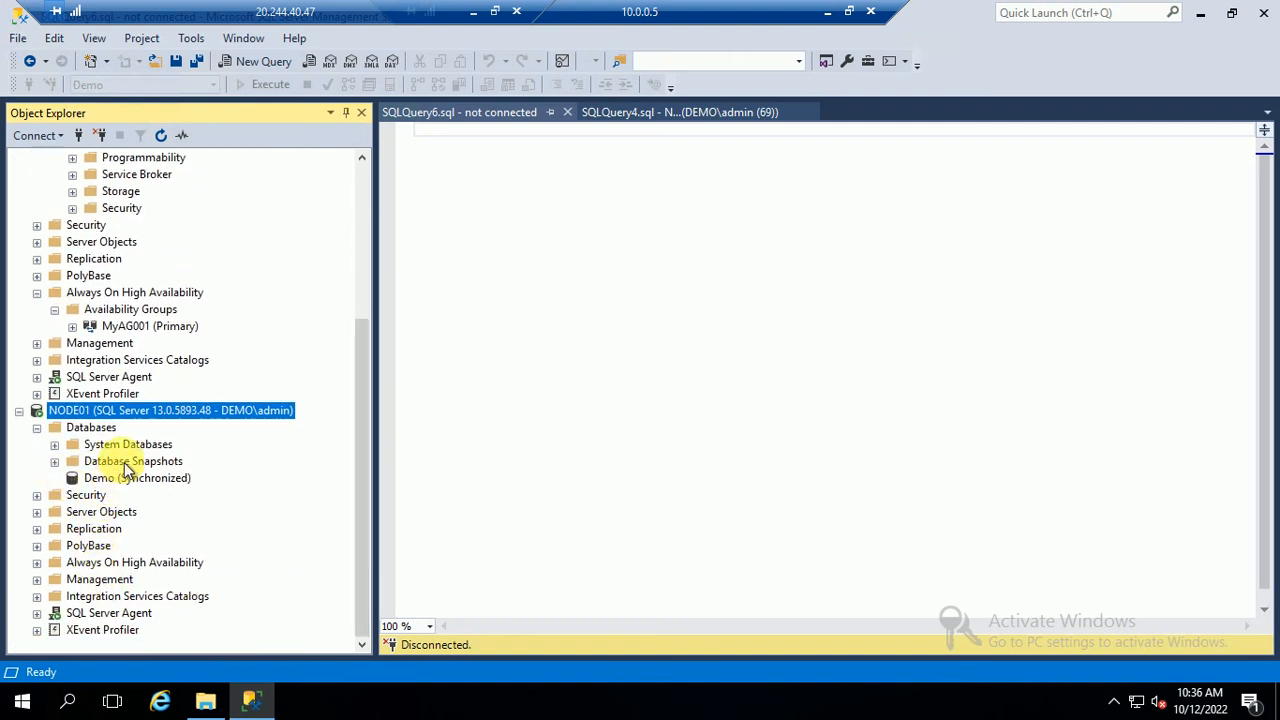
pyautogui.scroll(1, 147, 420)
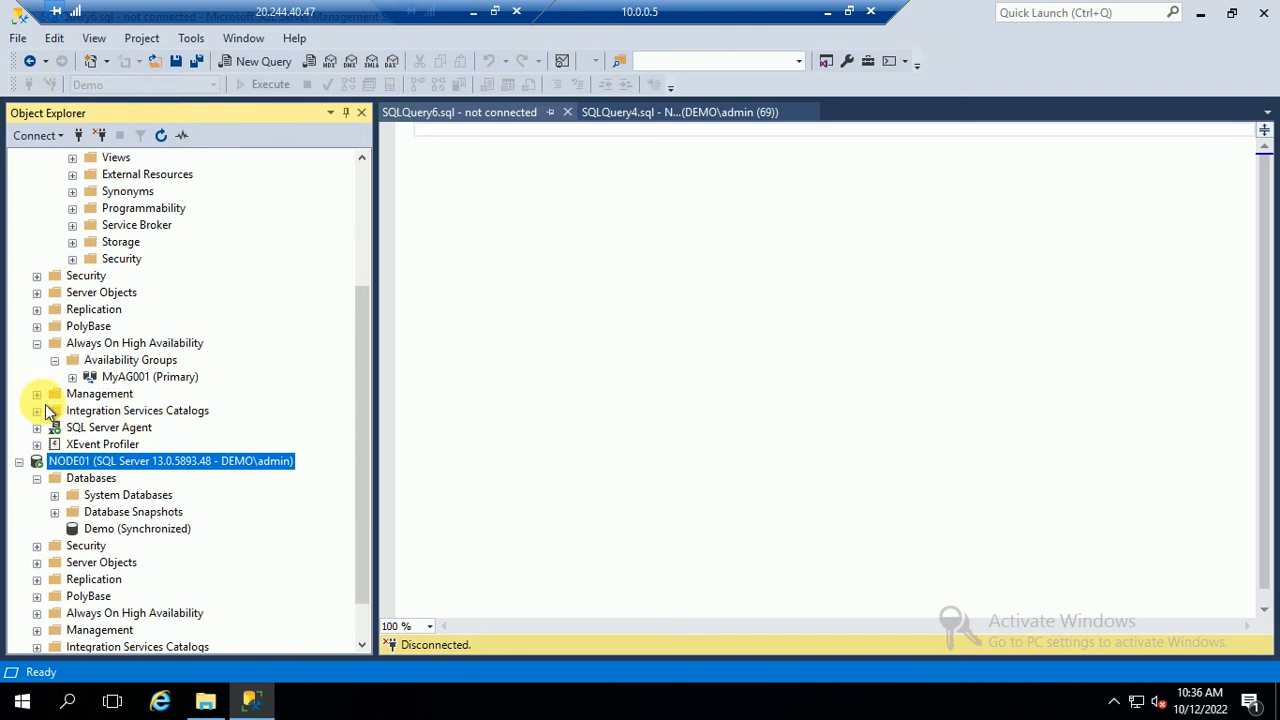
pyautogui.rightClick(122, 381)
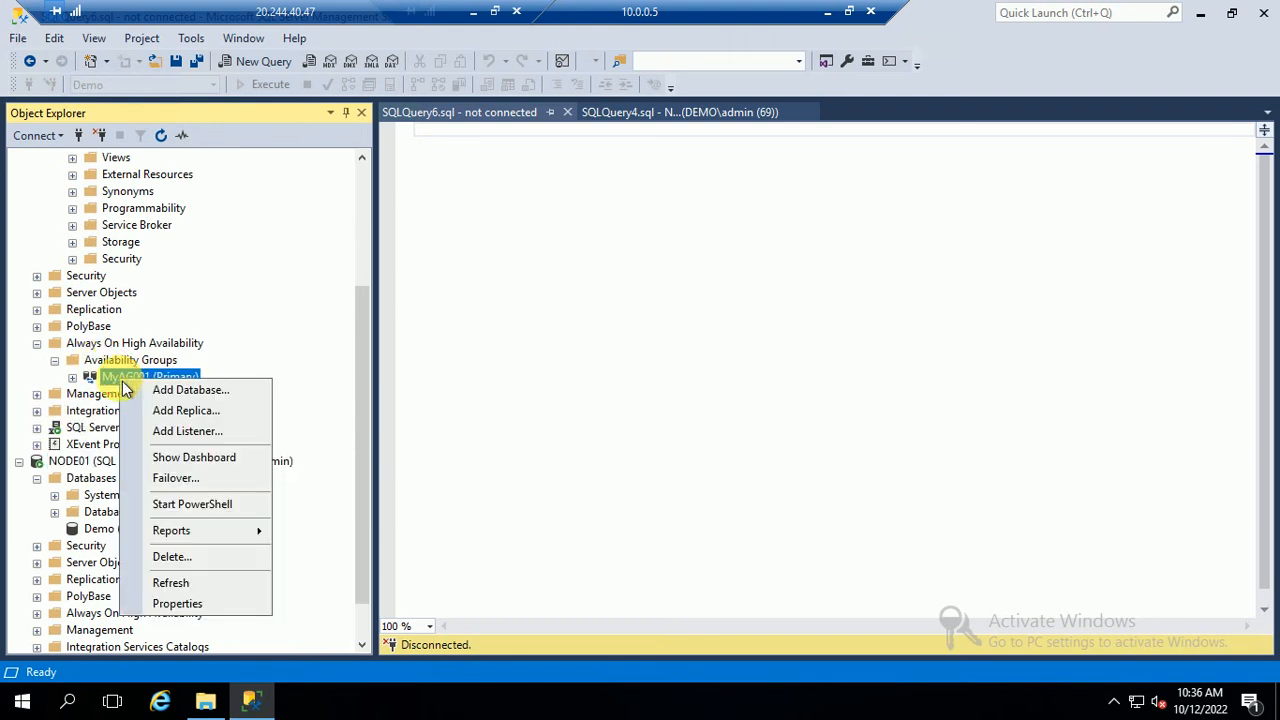
# Set NODE01's Readable Secondary to Yes in MyAG001's properties and apply with OK
pyautogui.click(177, 603)
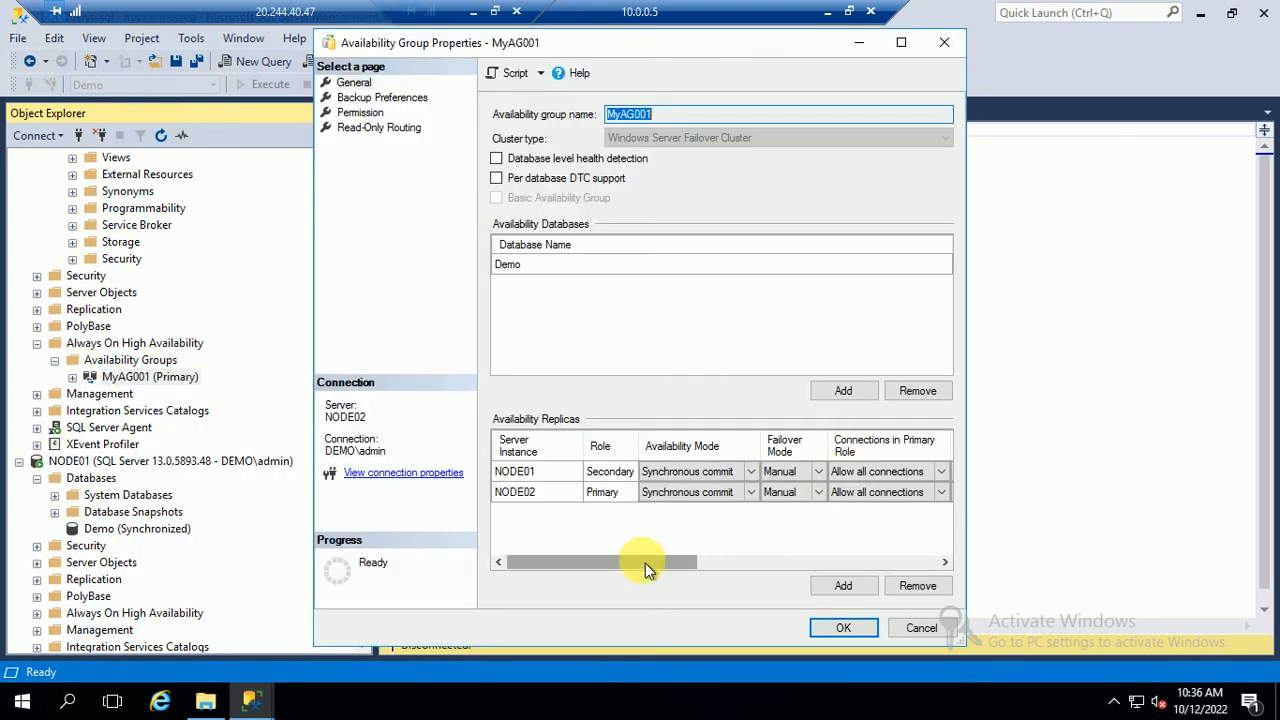
pyautogui.moveTo(651, 563); pyautogui.dragTo(767, 541)
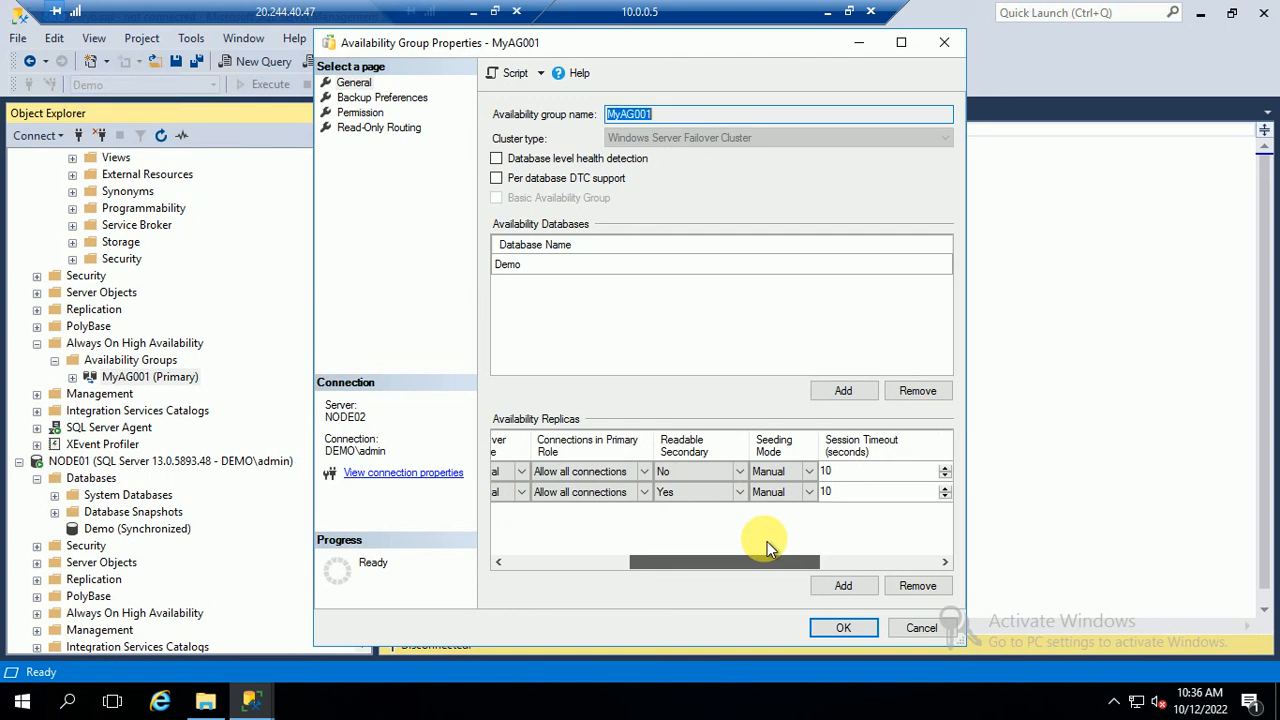
pyautogui.click(737, 472)
pyautogui.click(668, 513)
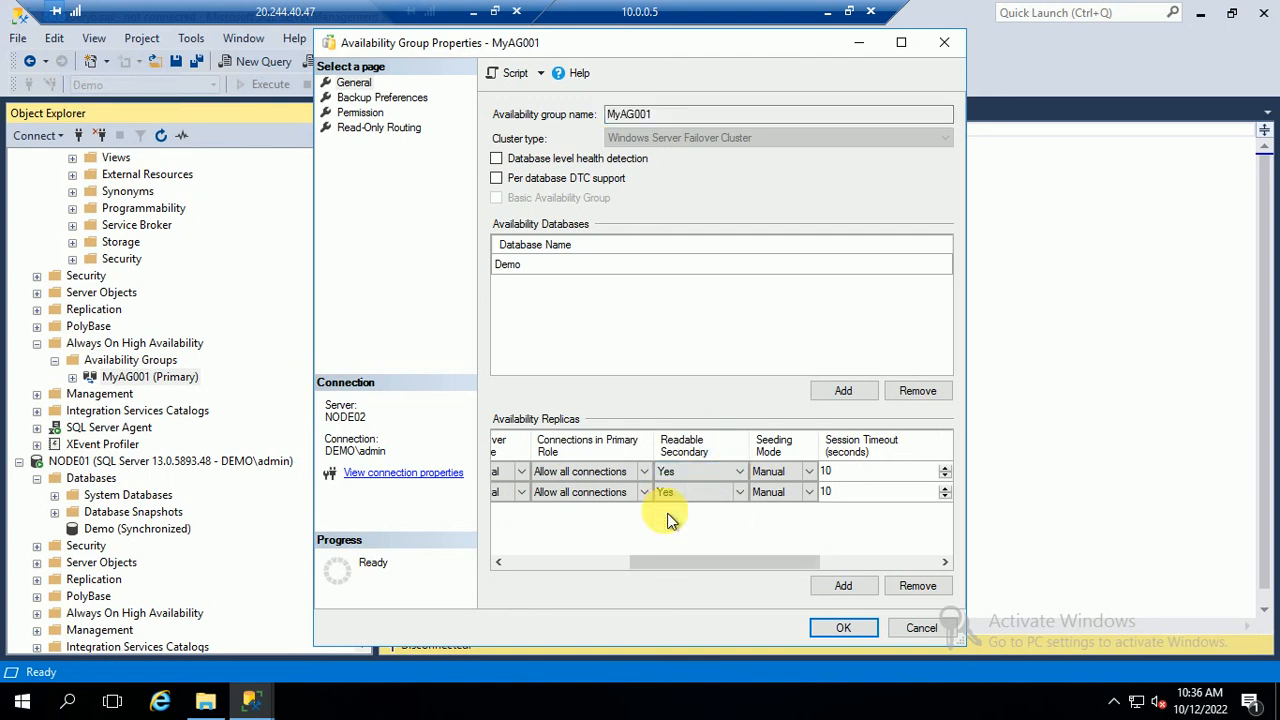
pyautogui.click(840, 627)
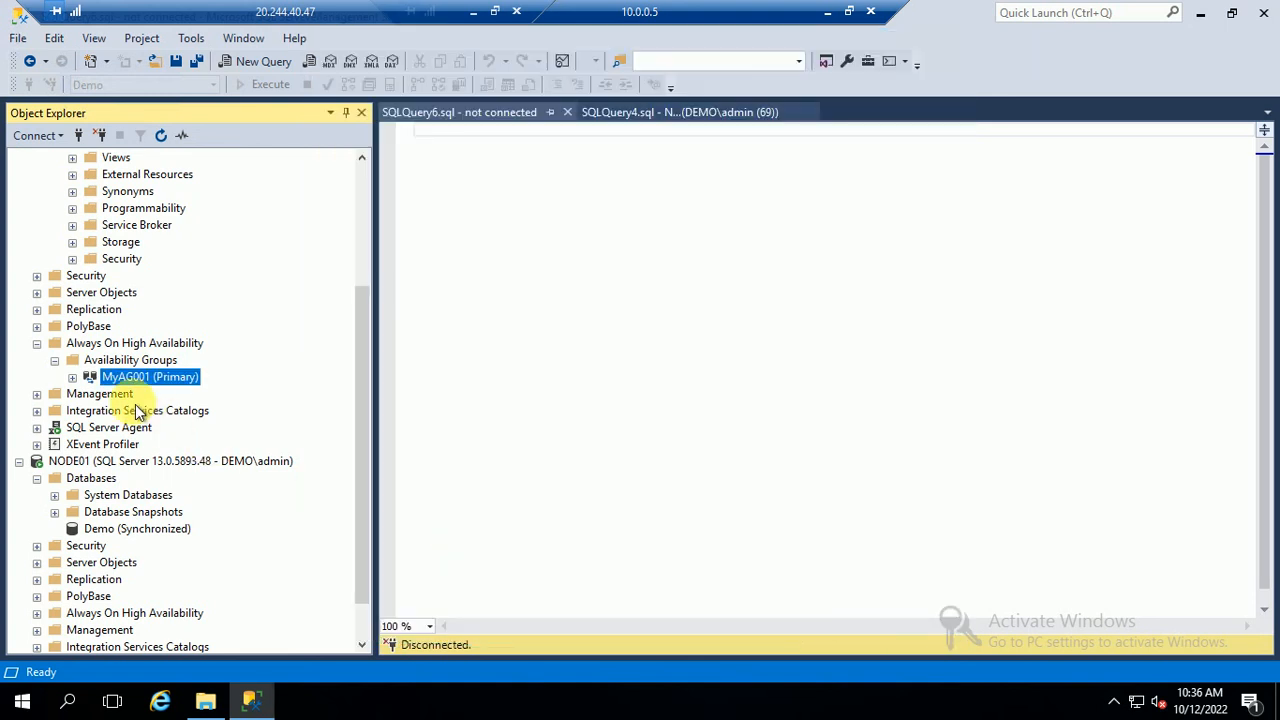
# Refresh NODE01 and run Select Top 1000 Rows on its tblEmployee, returning all six rows
pyautogui.click(487, 252)
pyautogui.moveTo(368, 350); pyautogui.dragTo(370, 194)
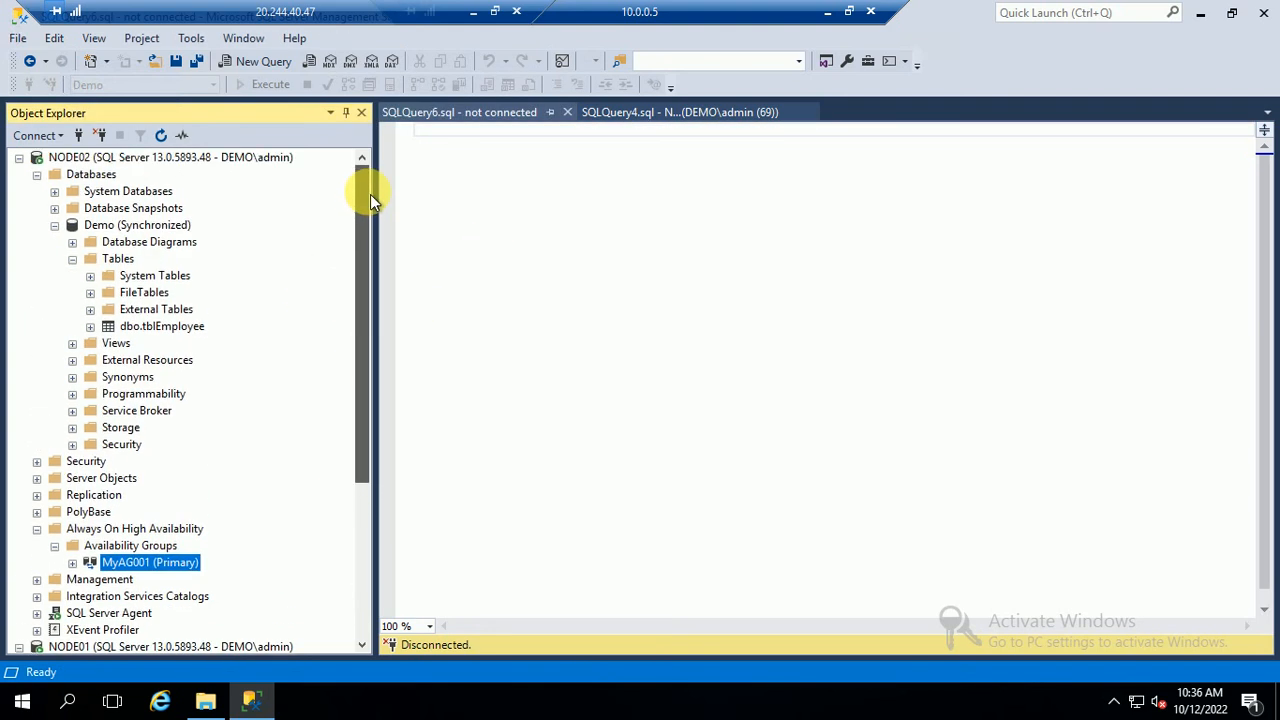
pyautogui.rightClick(148, 328)
pyautogui.click(52, 225)
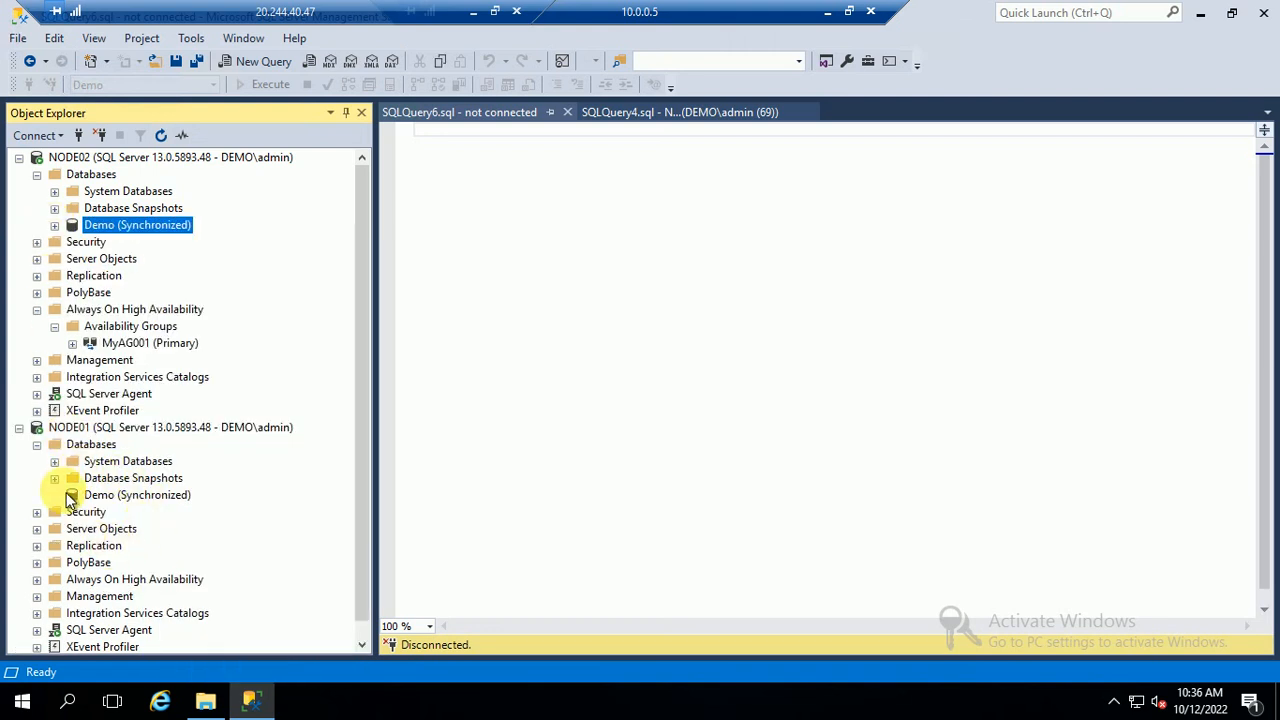
pyautogui.click(122, 427)
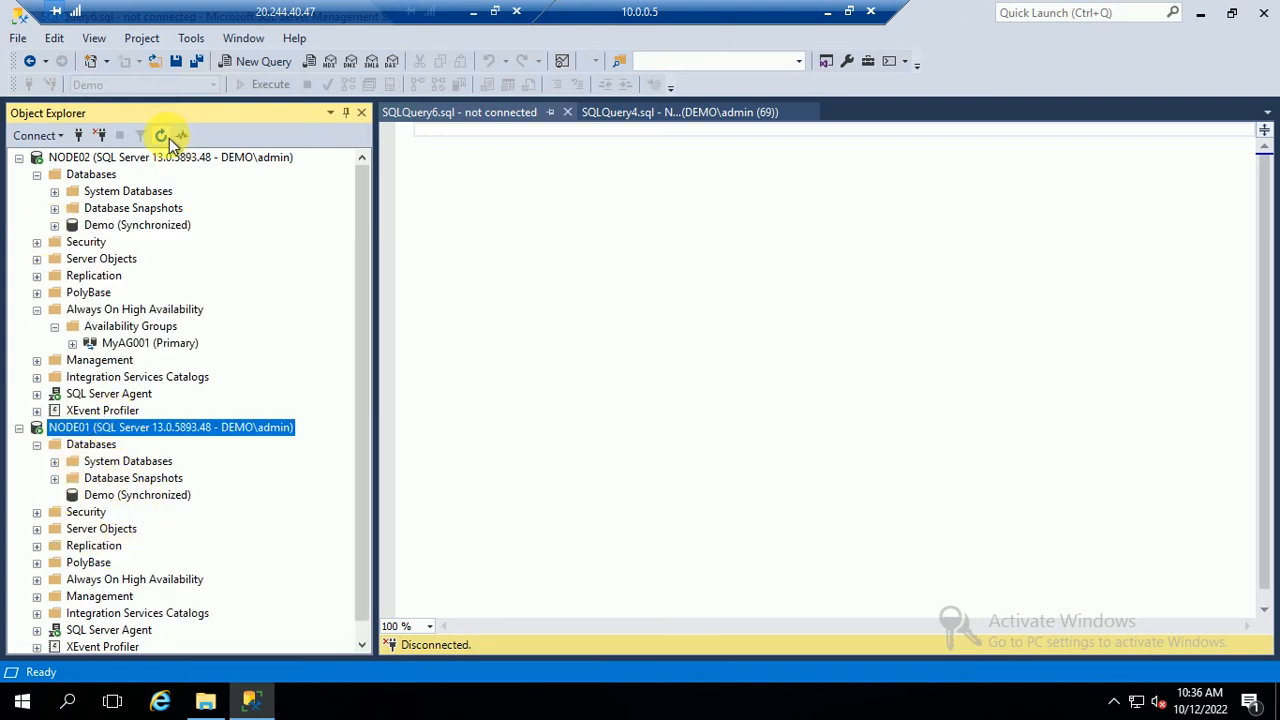
pyautogui.click(166, 137)
pyautogui.click(37, 444)
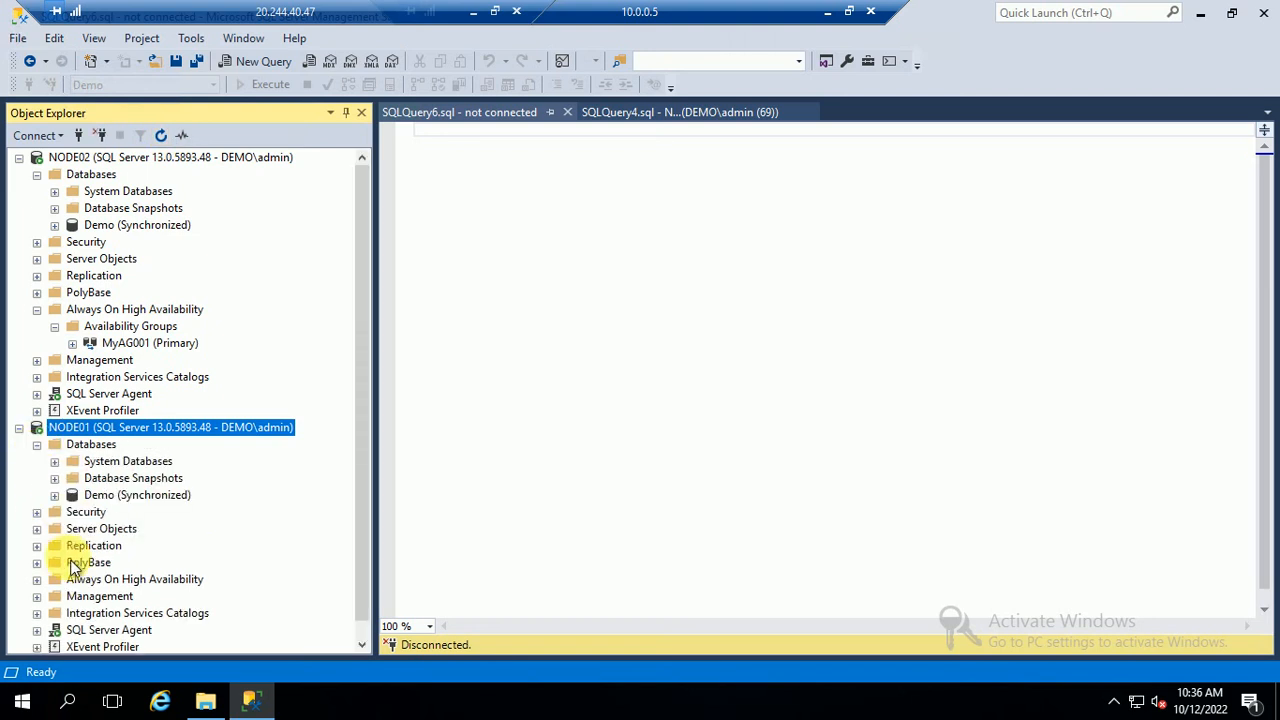
pyautogui.click(72, 511)
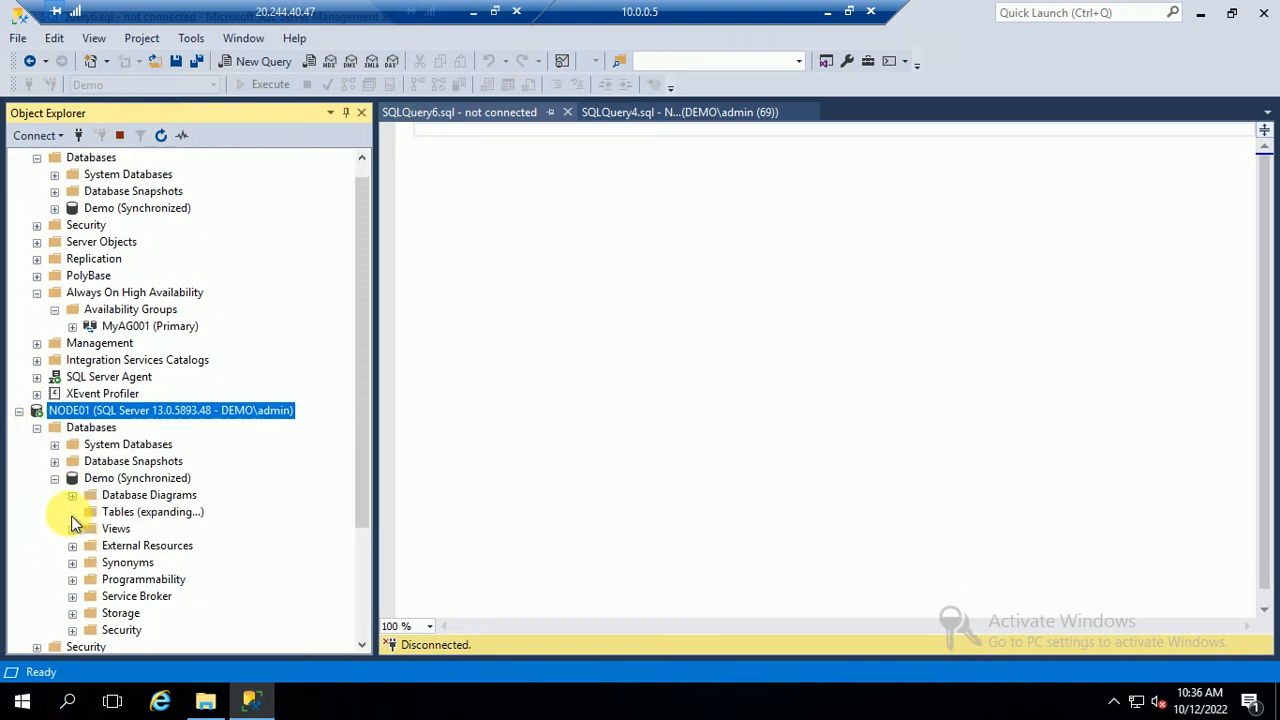
pyautogui.rightClick(161, 579)
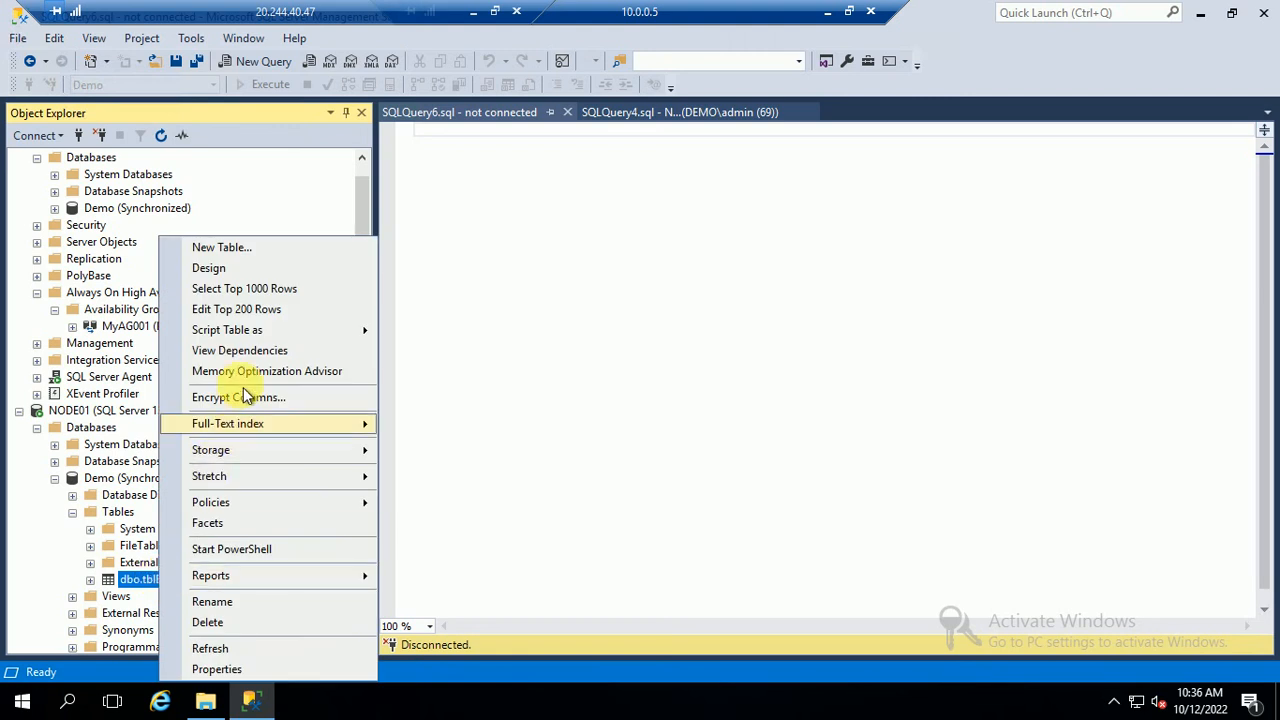
pyautogui.click(232, 289)
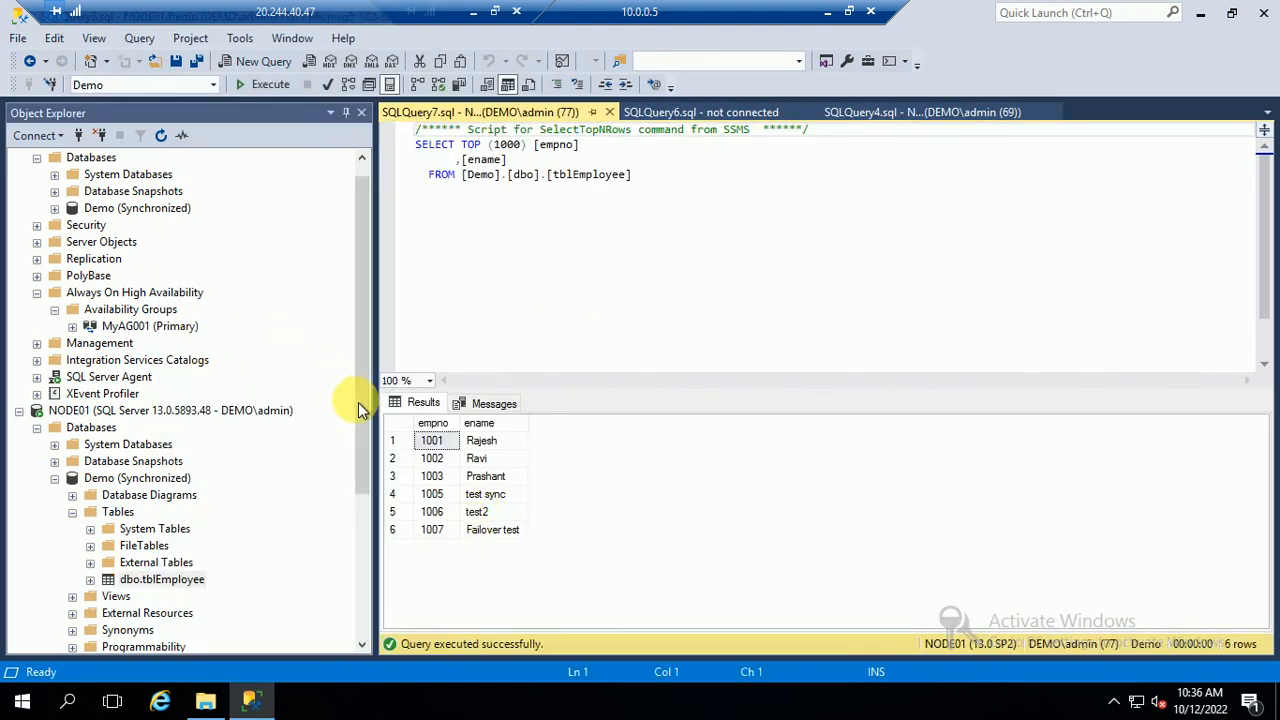
pyautogui.moveTo(360, 403); pyautogui.dragTo(366, 347)
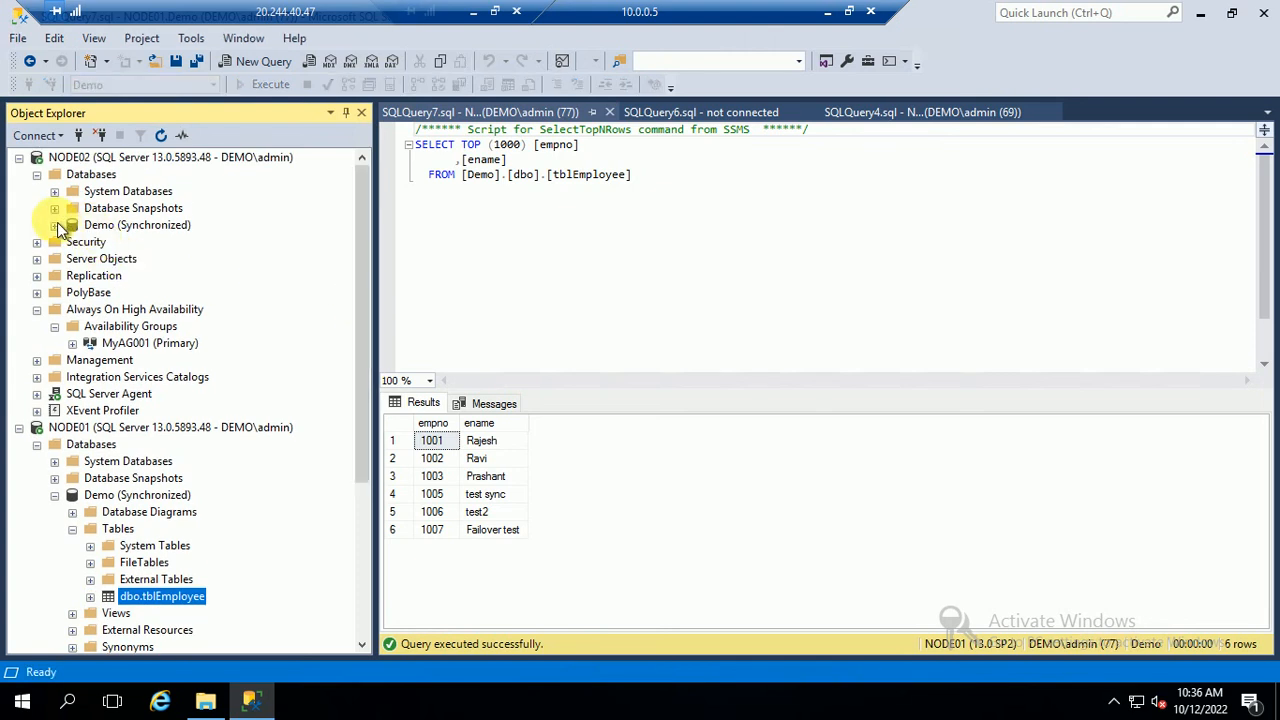
pyautogui.click(54, 225)
# Design a new table in NODE02's Demo with columns test_id int and test_name varchar(50)
pyautogui.rightClick(124, 258)
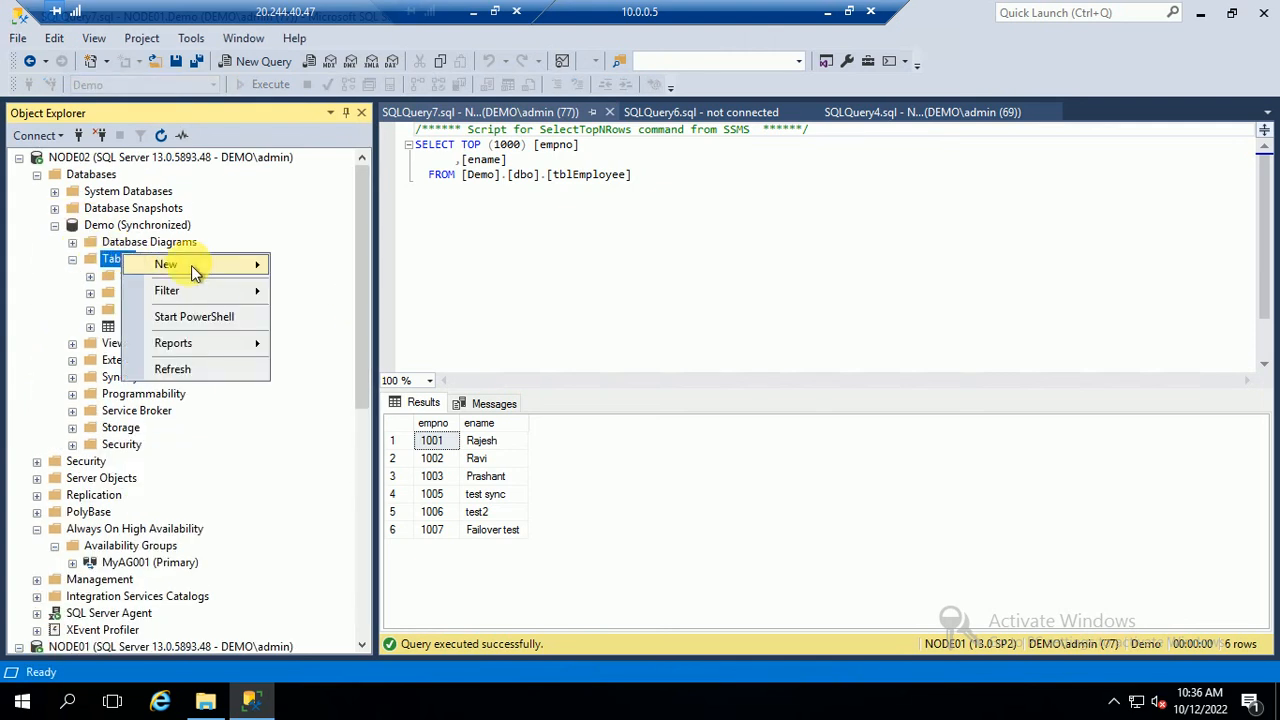
pyautogui.moveTo(200, 262)
pyautogui.click(344, 265)
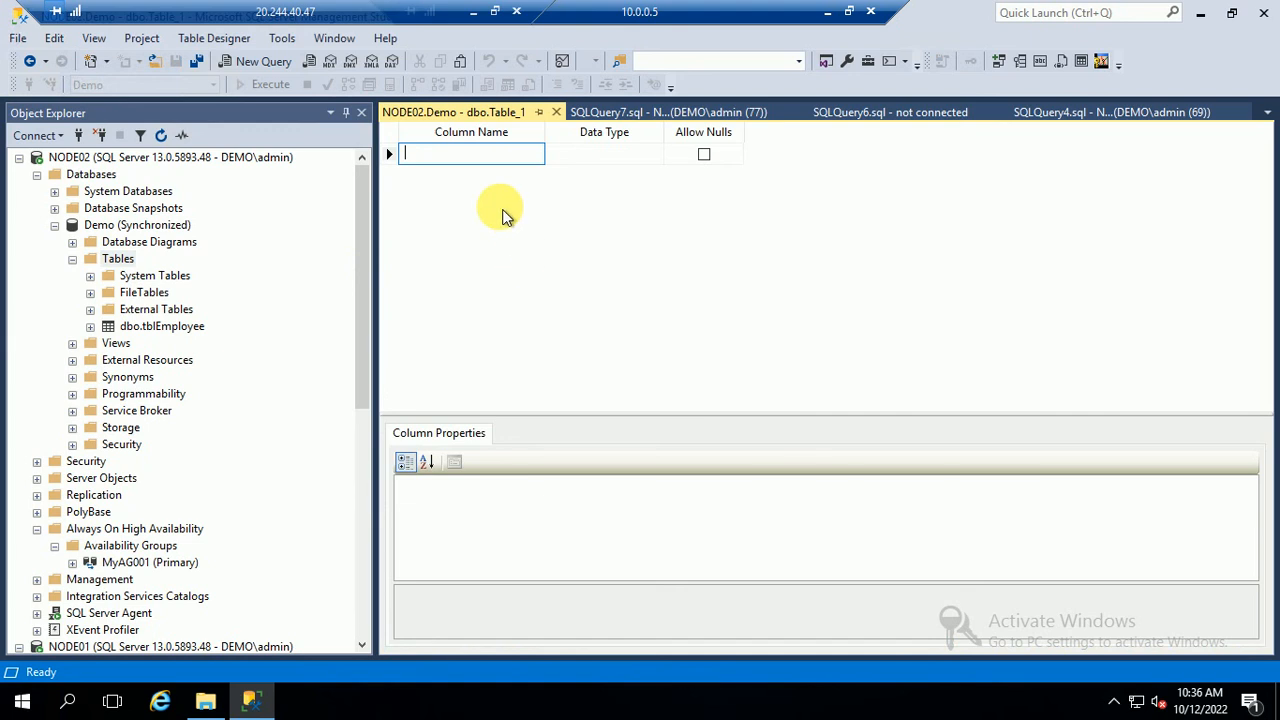
pyautogui.press('Tab')
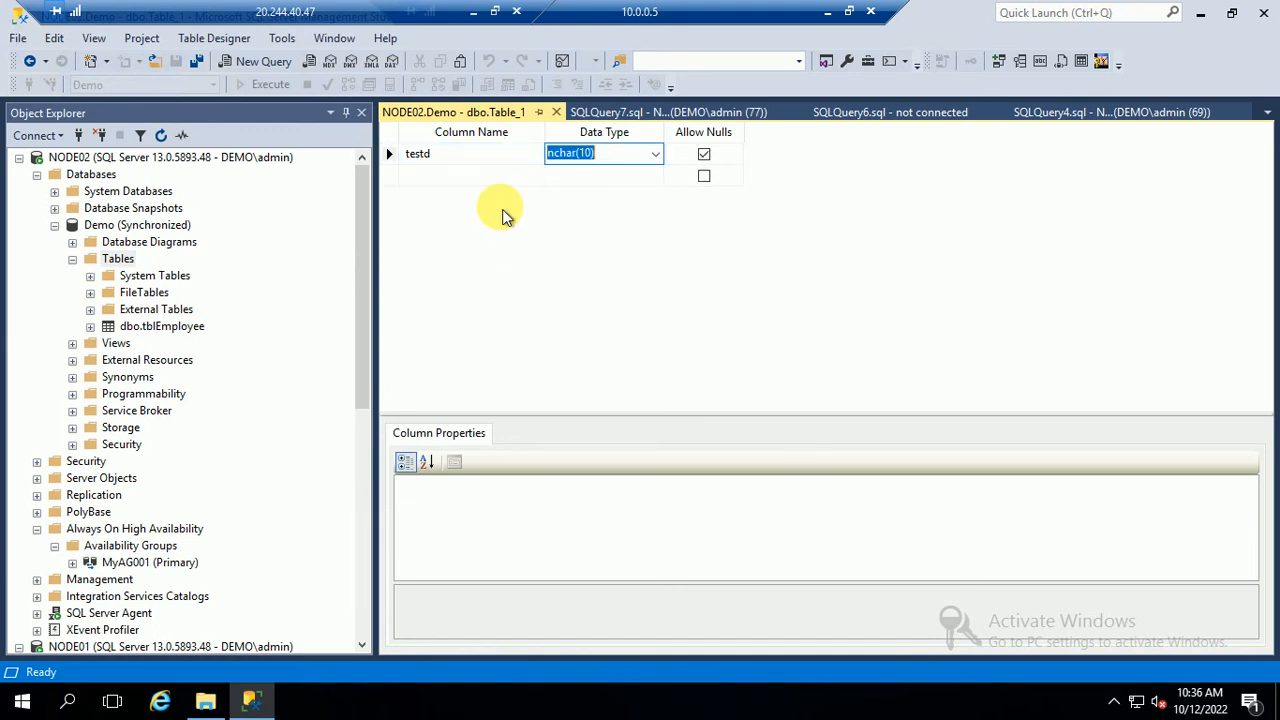
pyautogui.click(449, 133)
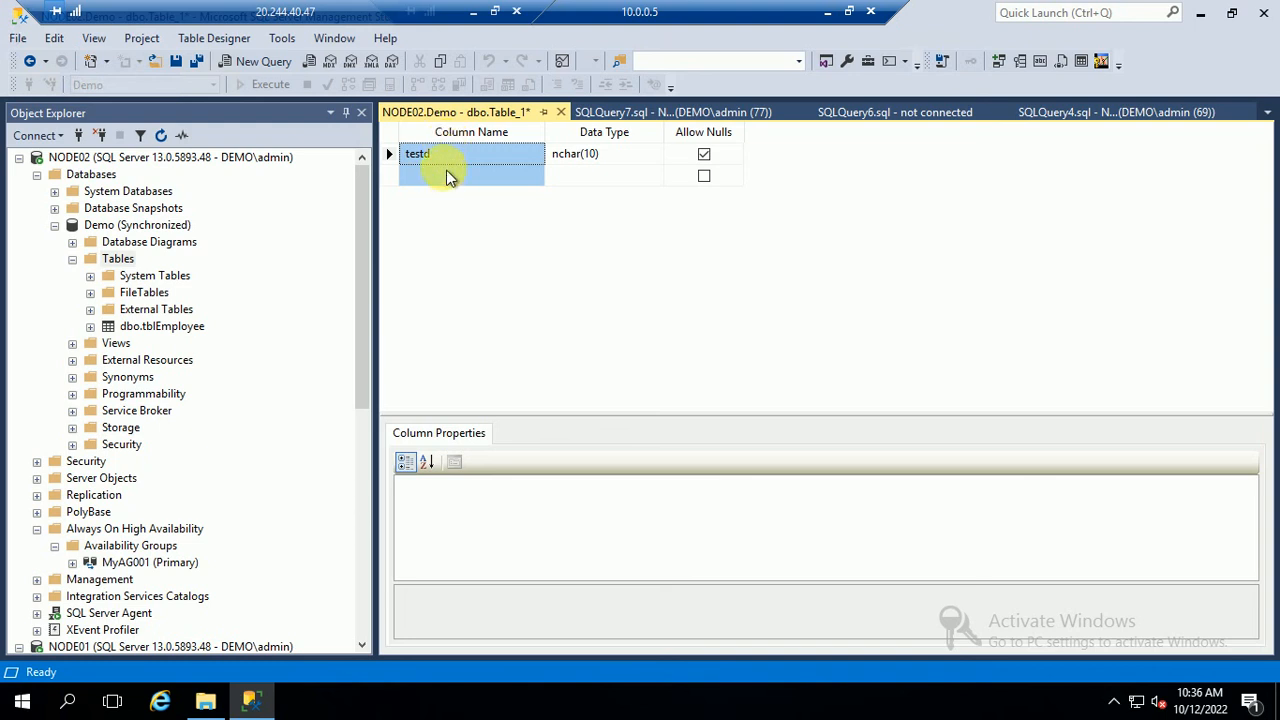
pyautogui.click(444, 157)
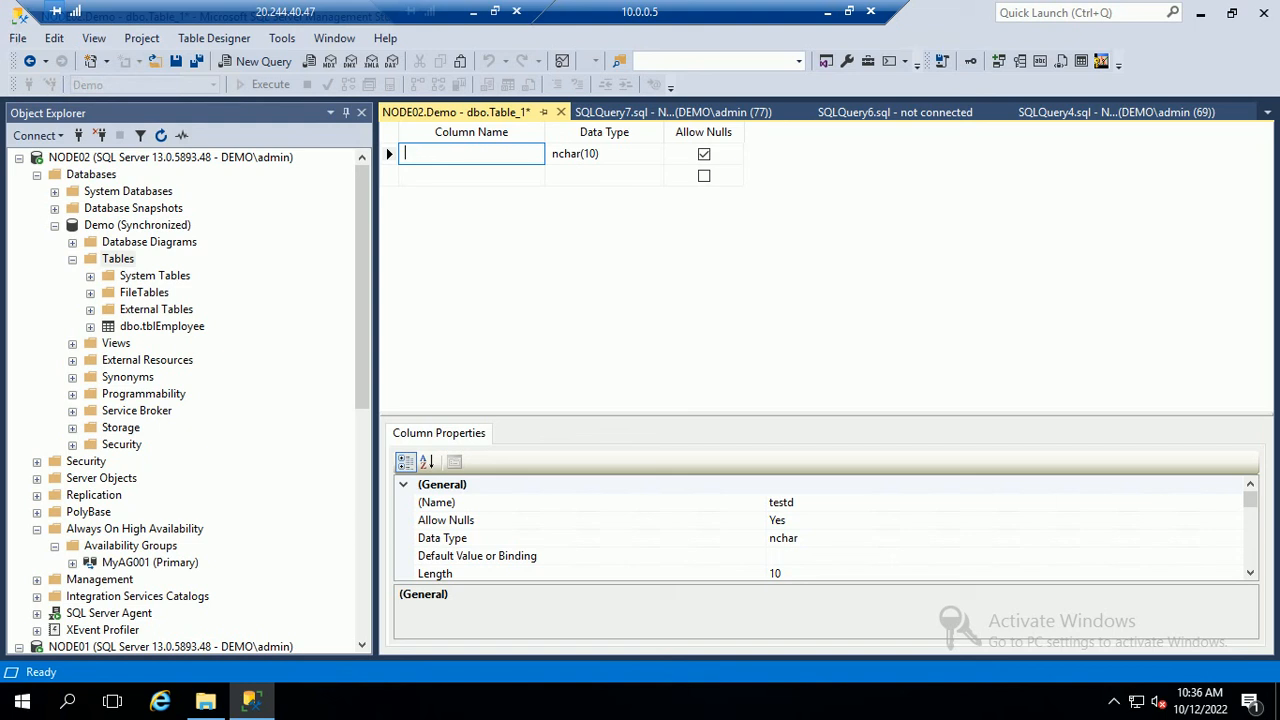
pyautogui.write('_id')
pyautogui.press('Tab')
pyautogui.write('int')
pyautogui.press('Tab')
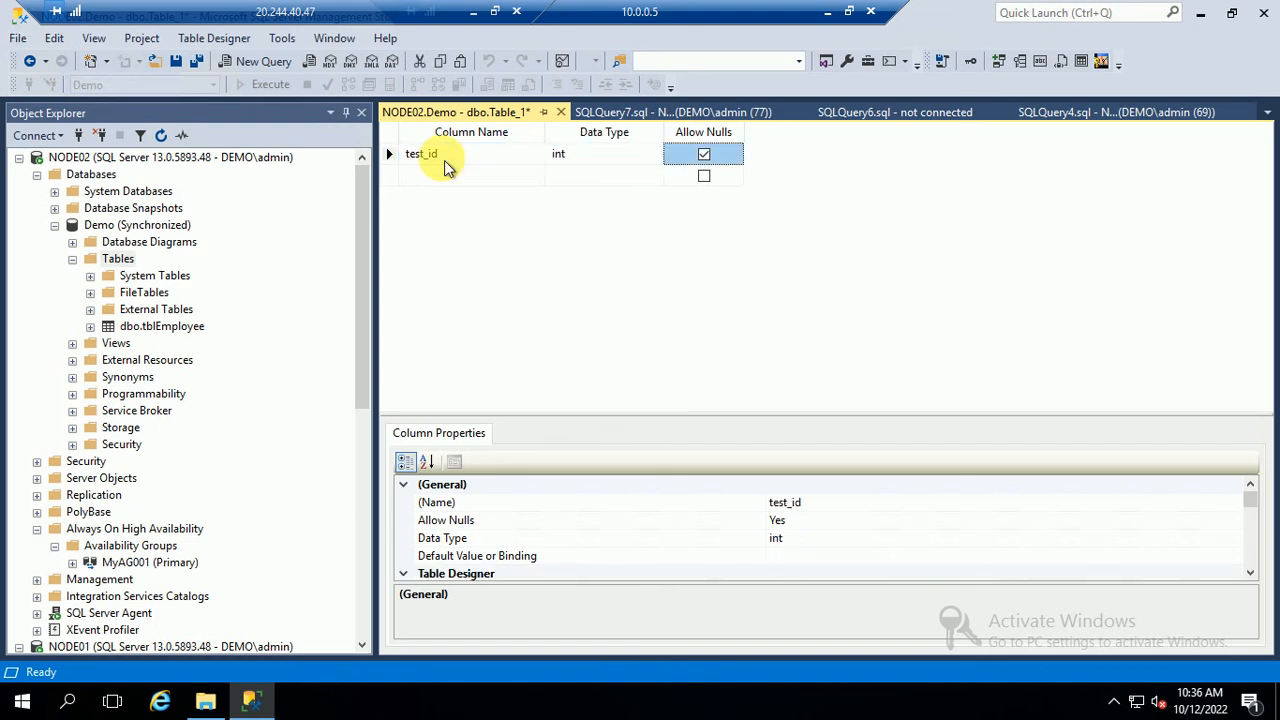
pyautogui.click(440, 174)
pyautogui.write('test')
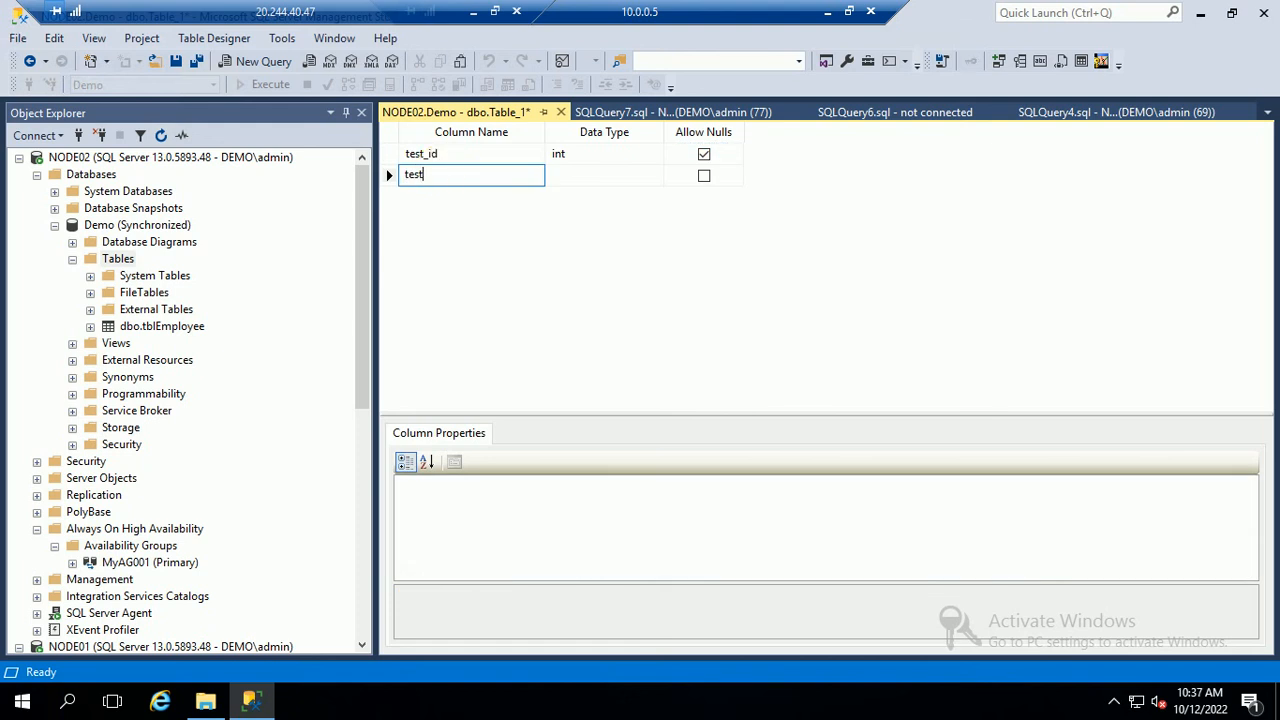
pyautogui.write('_name')
pyautogui.press('Tab')
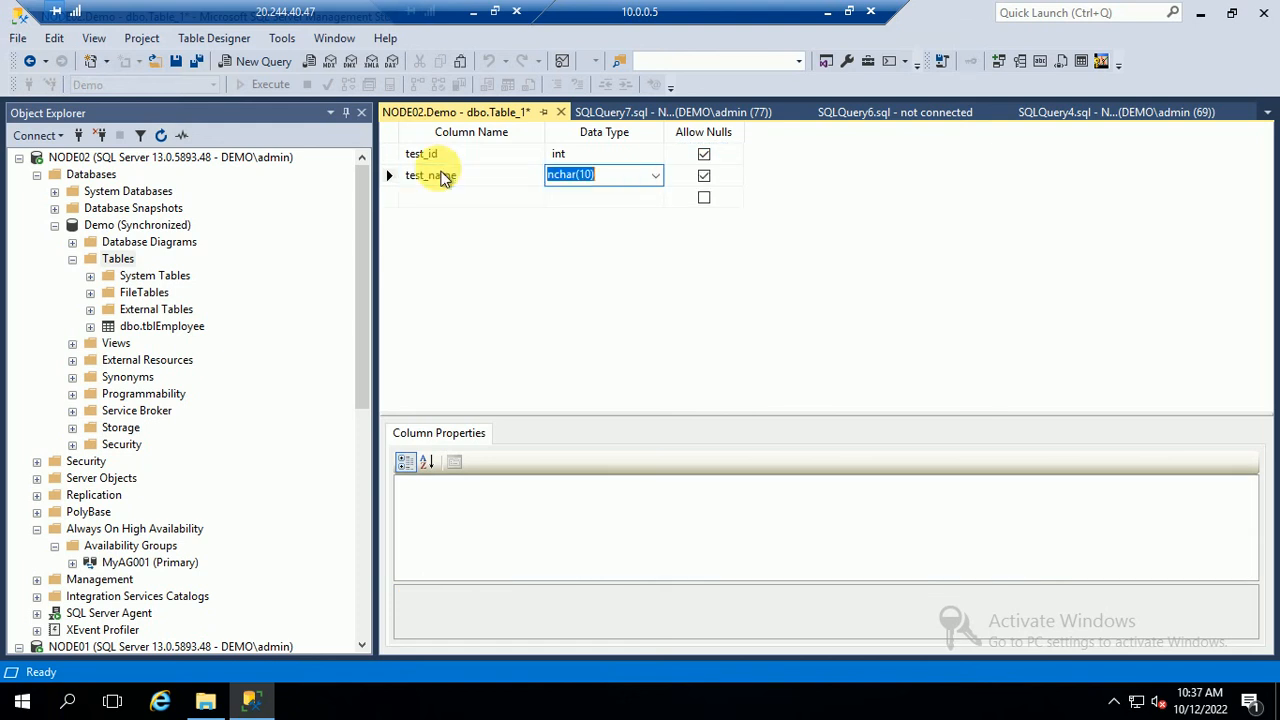
pyautogui.write('var')
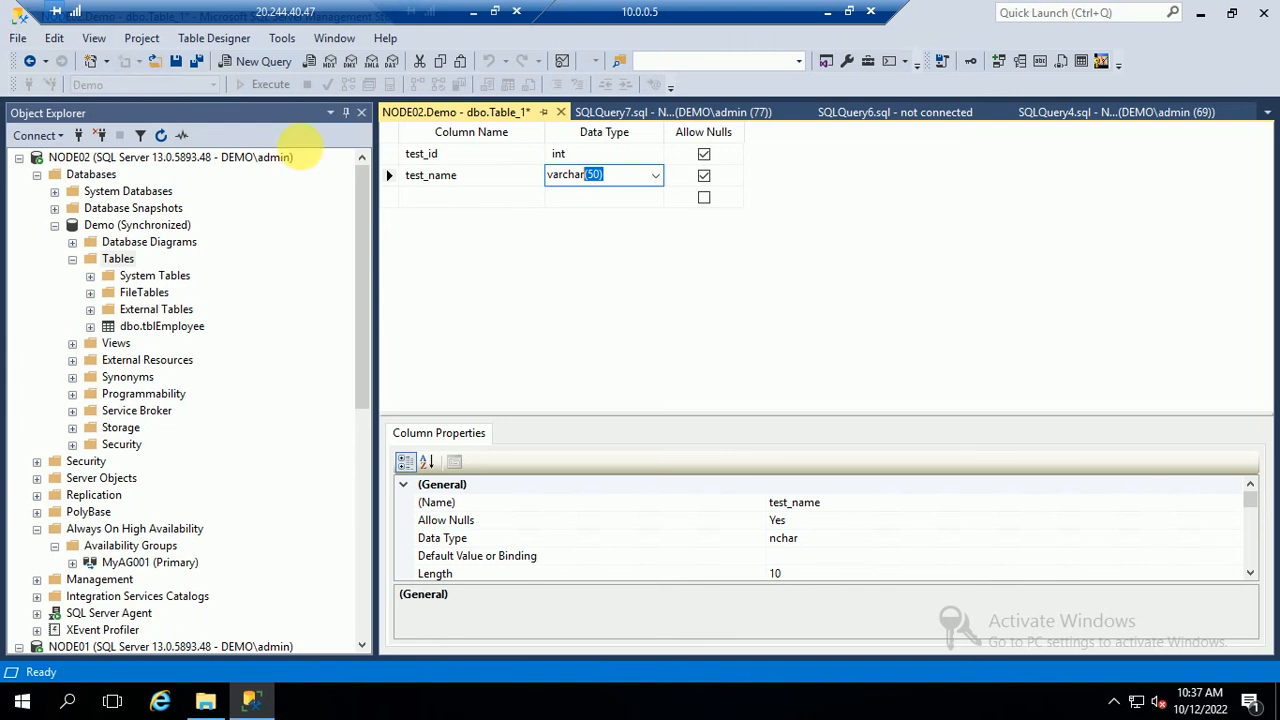
# Make test_id the primary key and save the table as tblTesting
pyautogui.click(390, 154)
pyautogui.rightClick(390, 154)
pyautogui.click(440, 170)
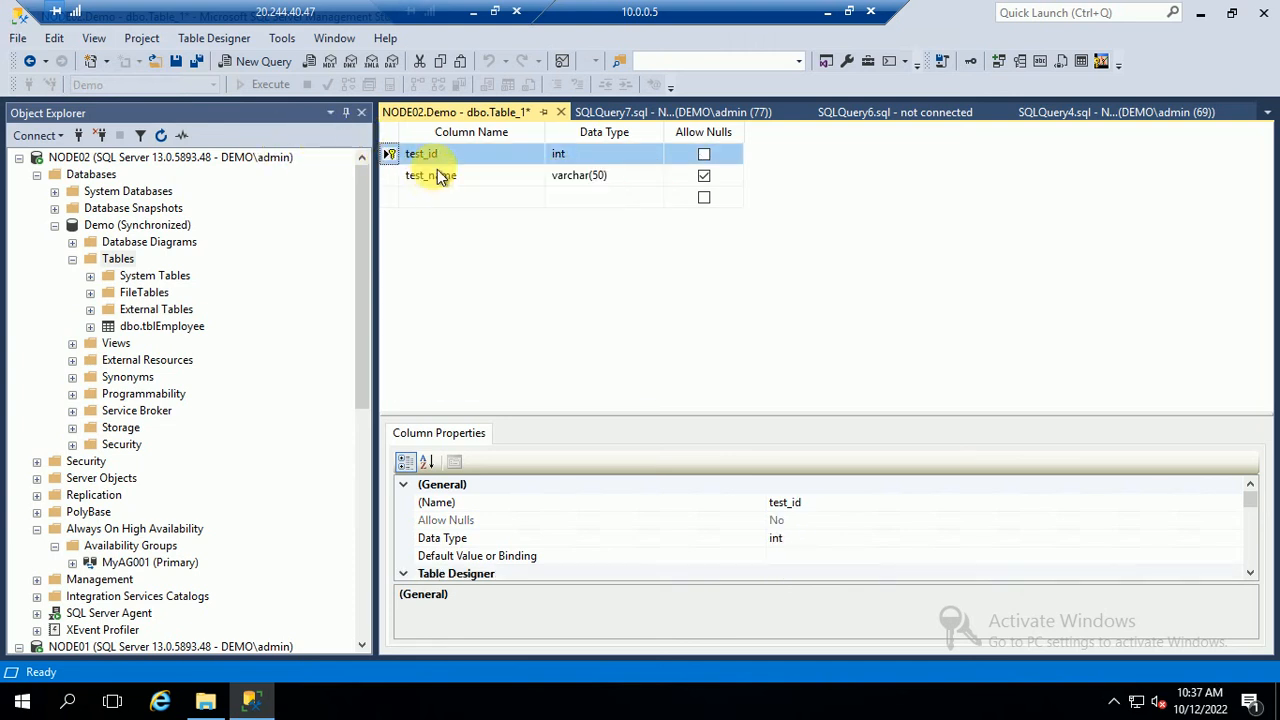
pyautogui.click(560, 112)
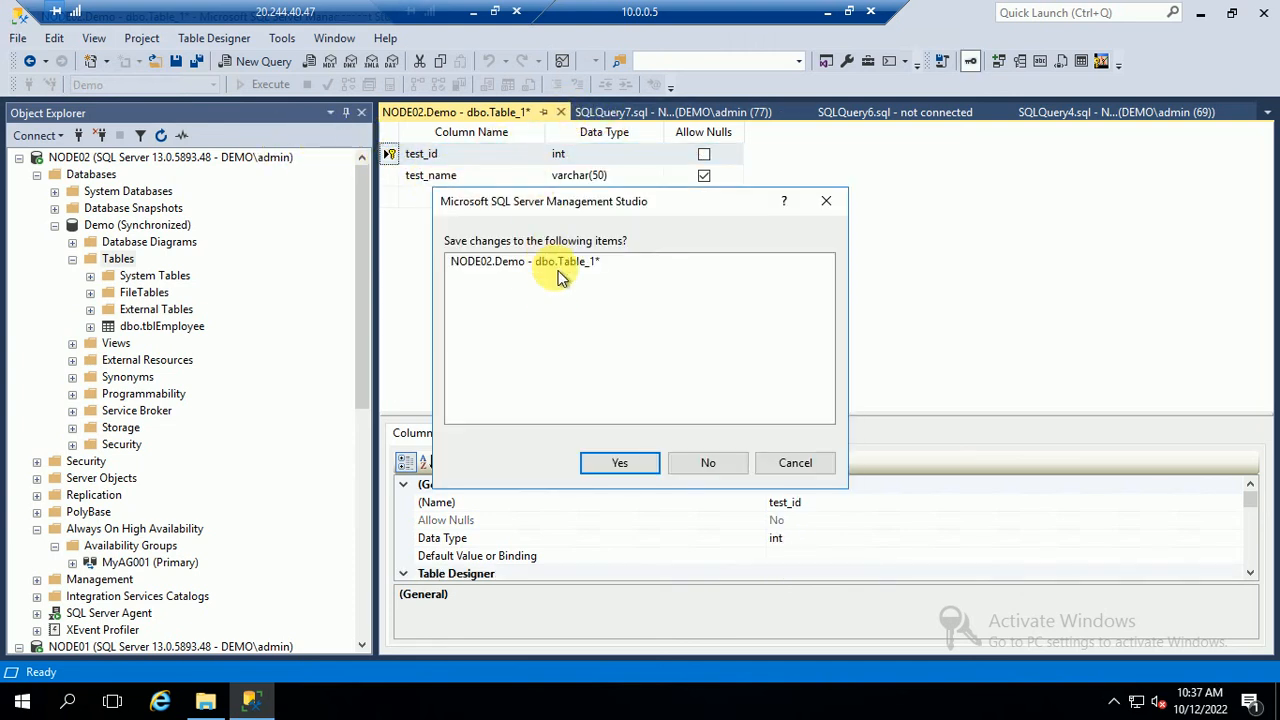
pyautogui.click(616, 463)
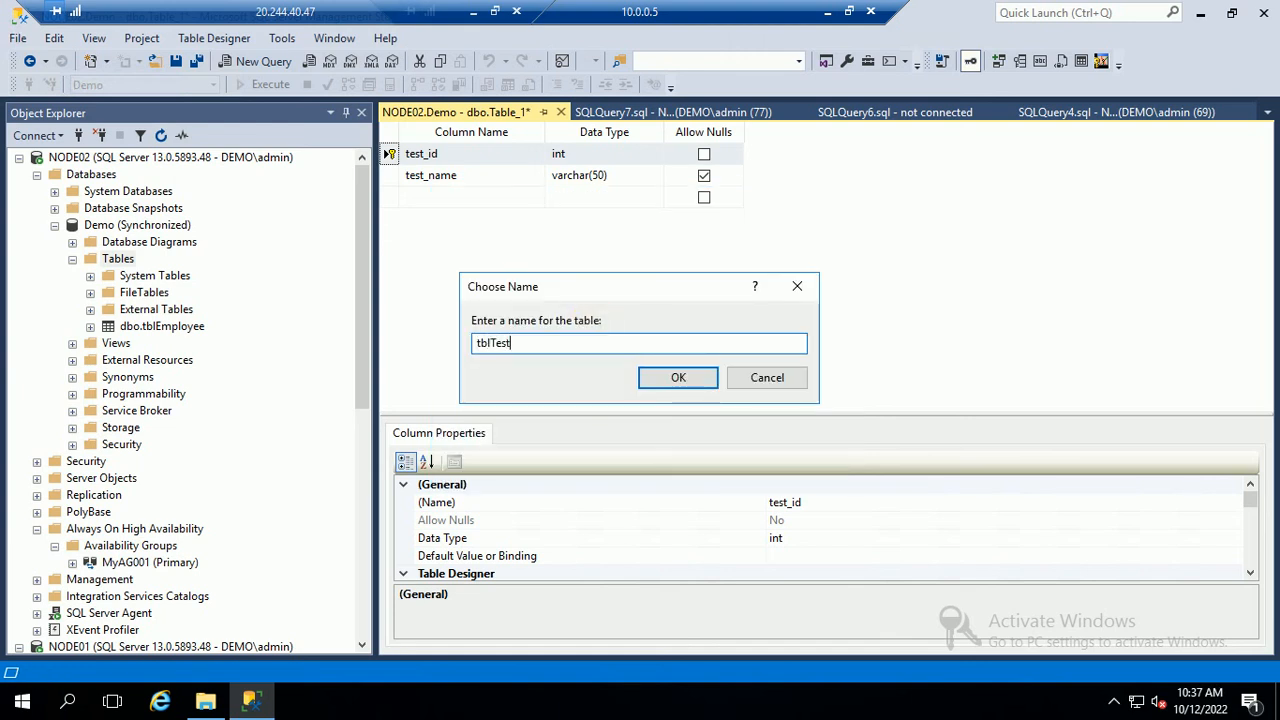
pyautogui.press('Return')
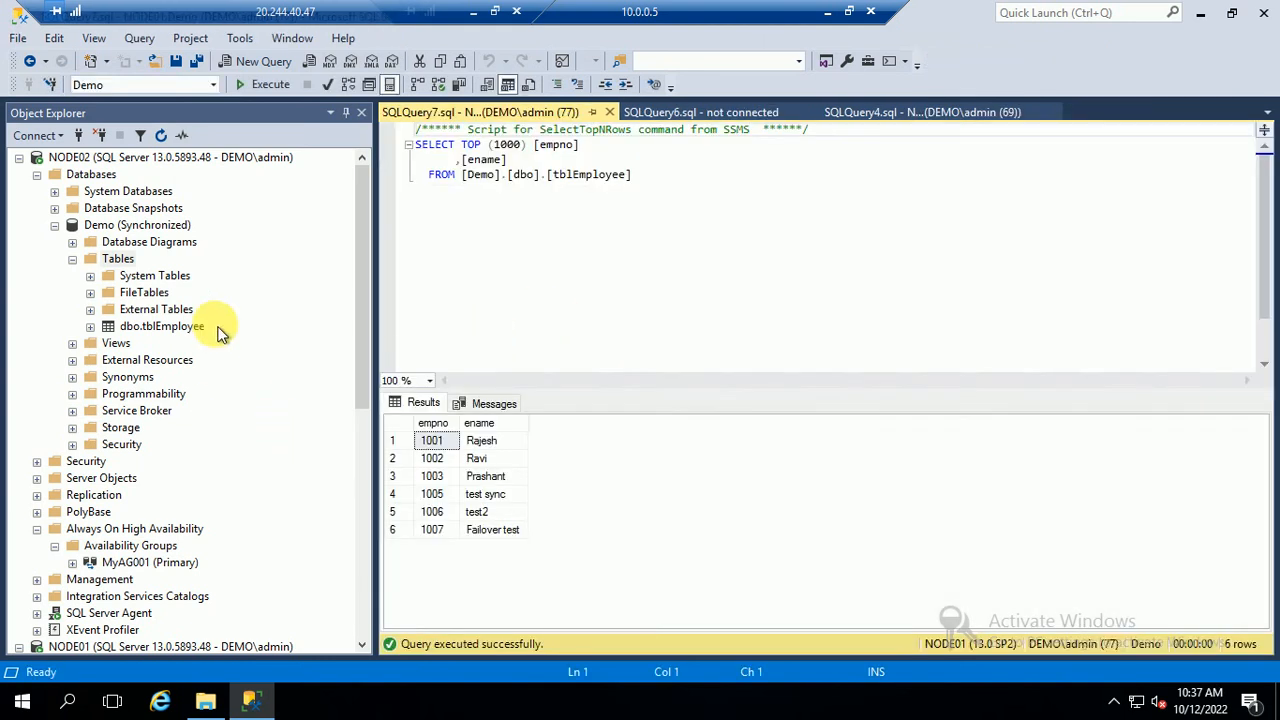
# Refresh the Tables folder and add row 1001 'test Case' to tblTesting, then close the grid
pyautogui.click(117, 258)
pyautogui.click(162, 137)
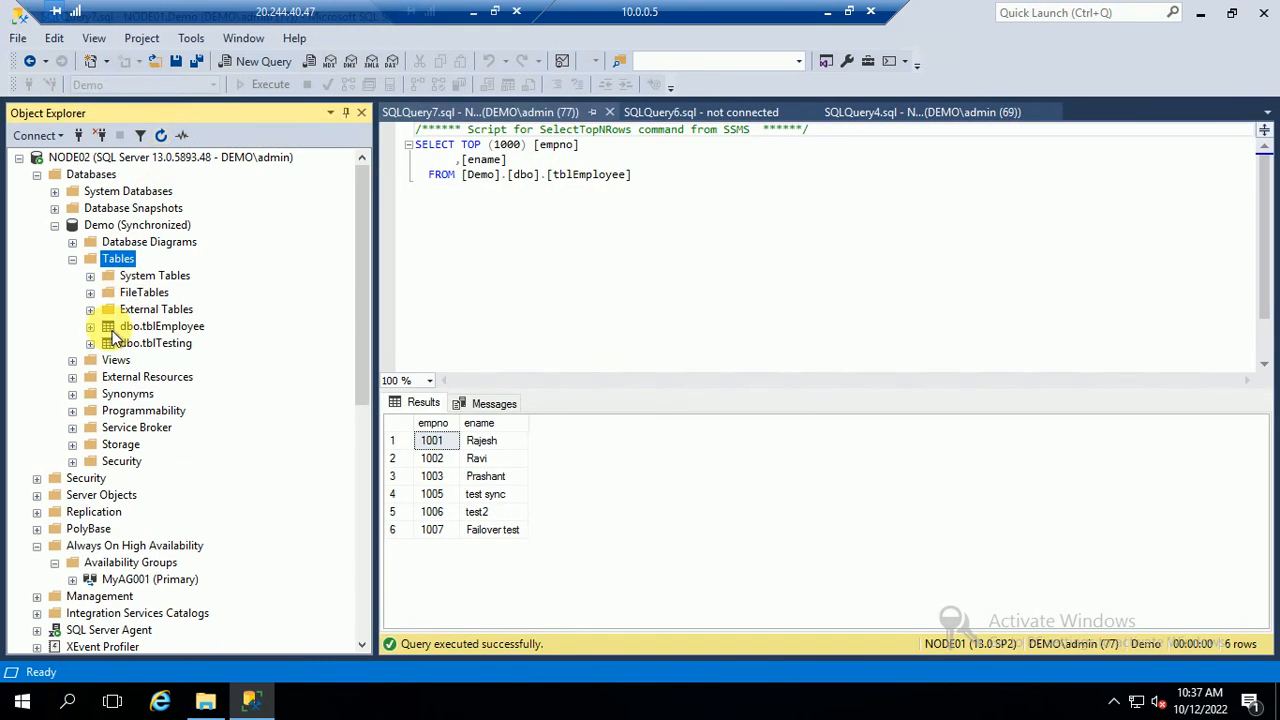
pyautogui.rightClick(145, 342)
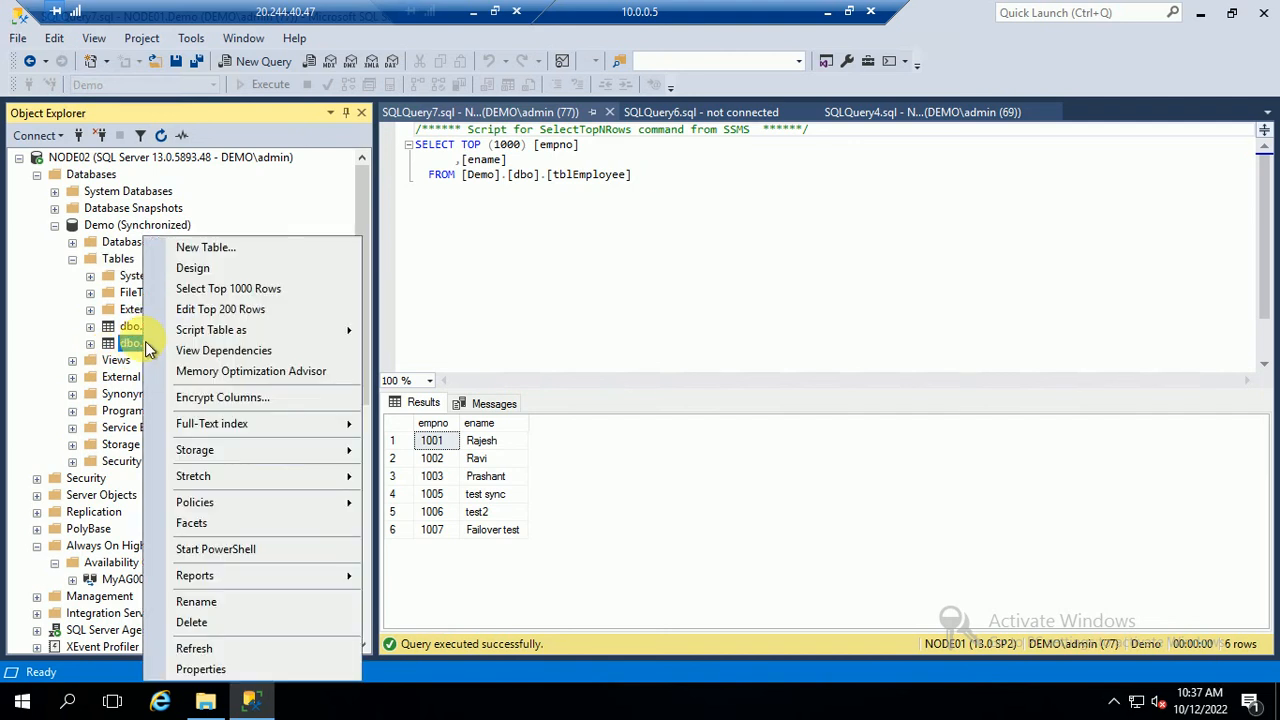
pyautogui.click(212, 310)
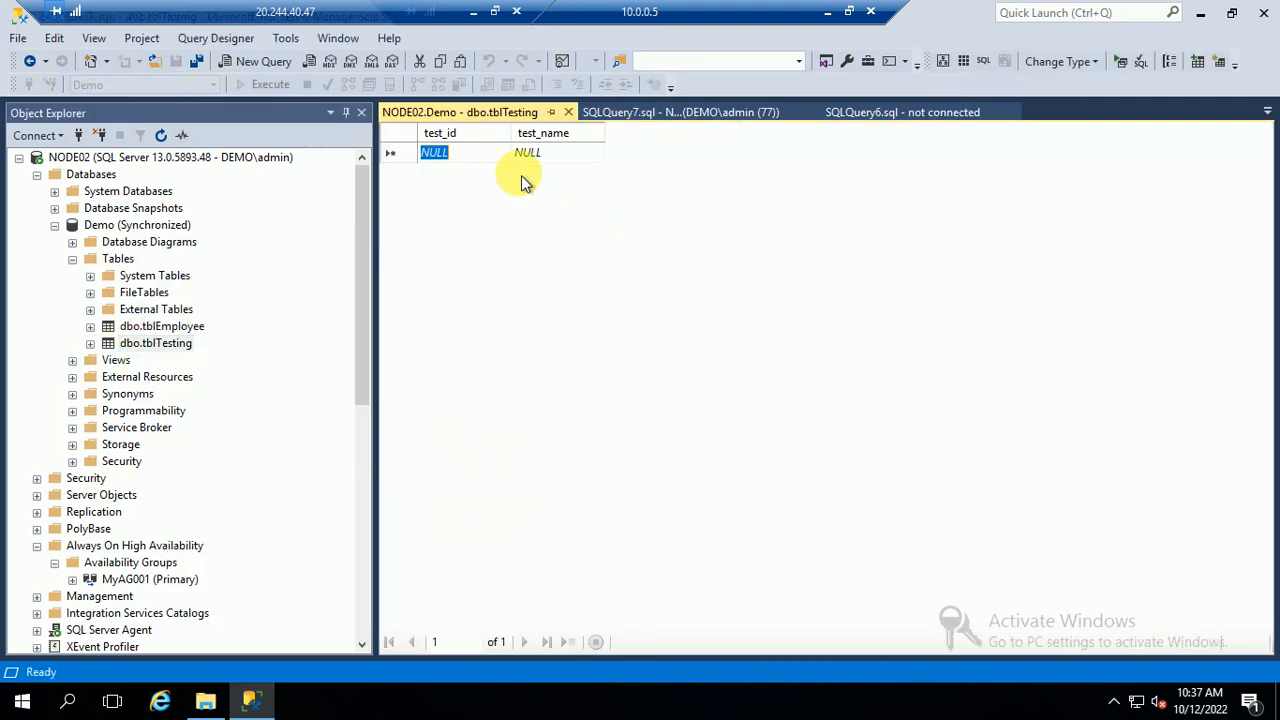
pyautogui.write('1001')
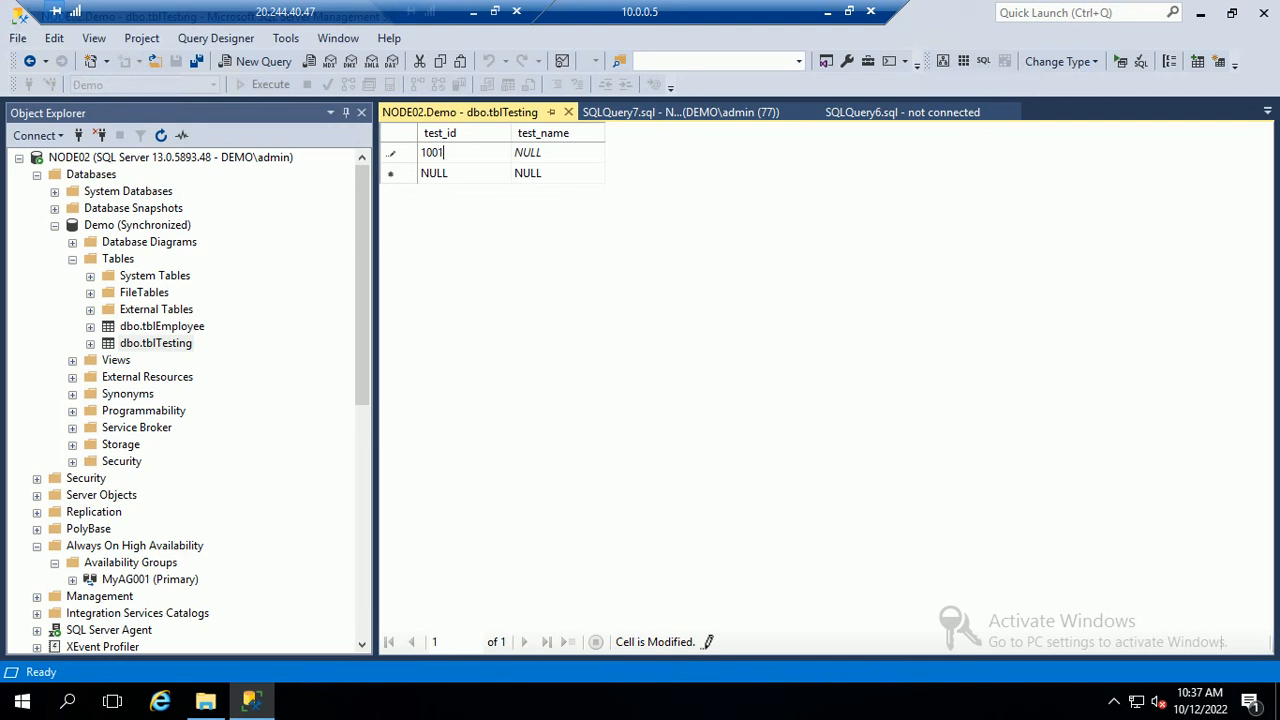
pyautogui.press('Tab')
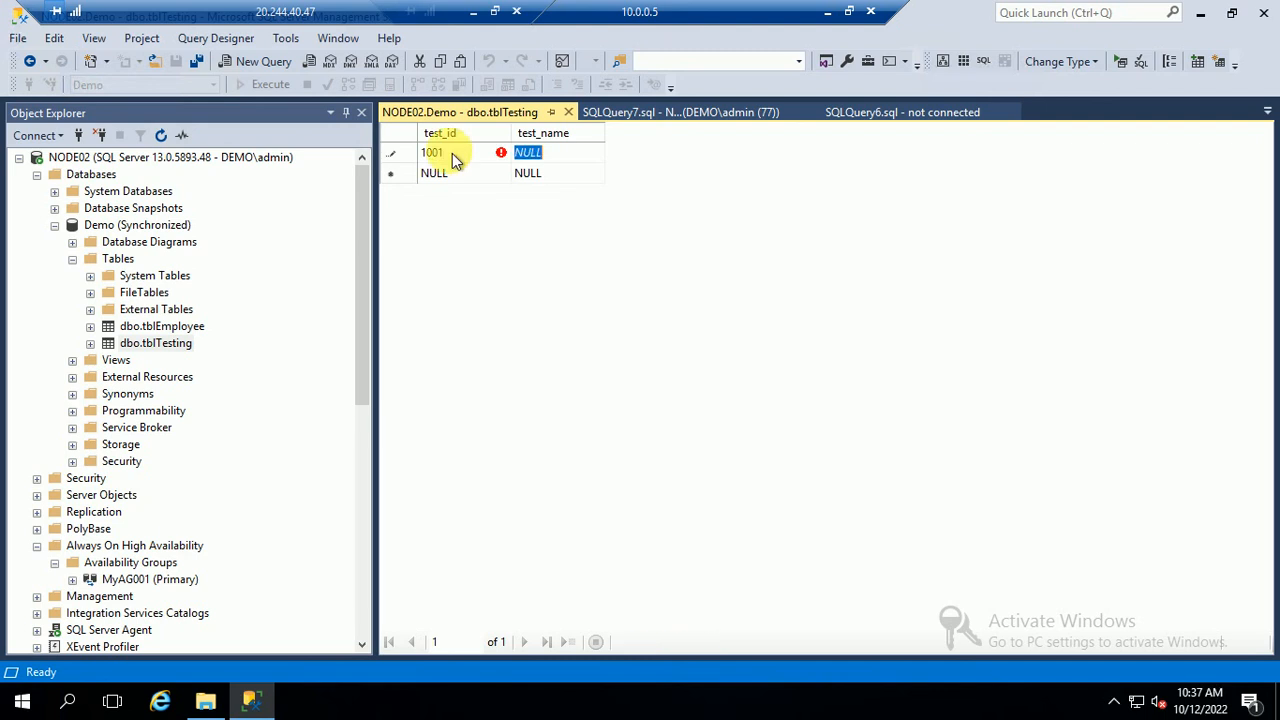
pyautogui.write('test Case')
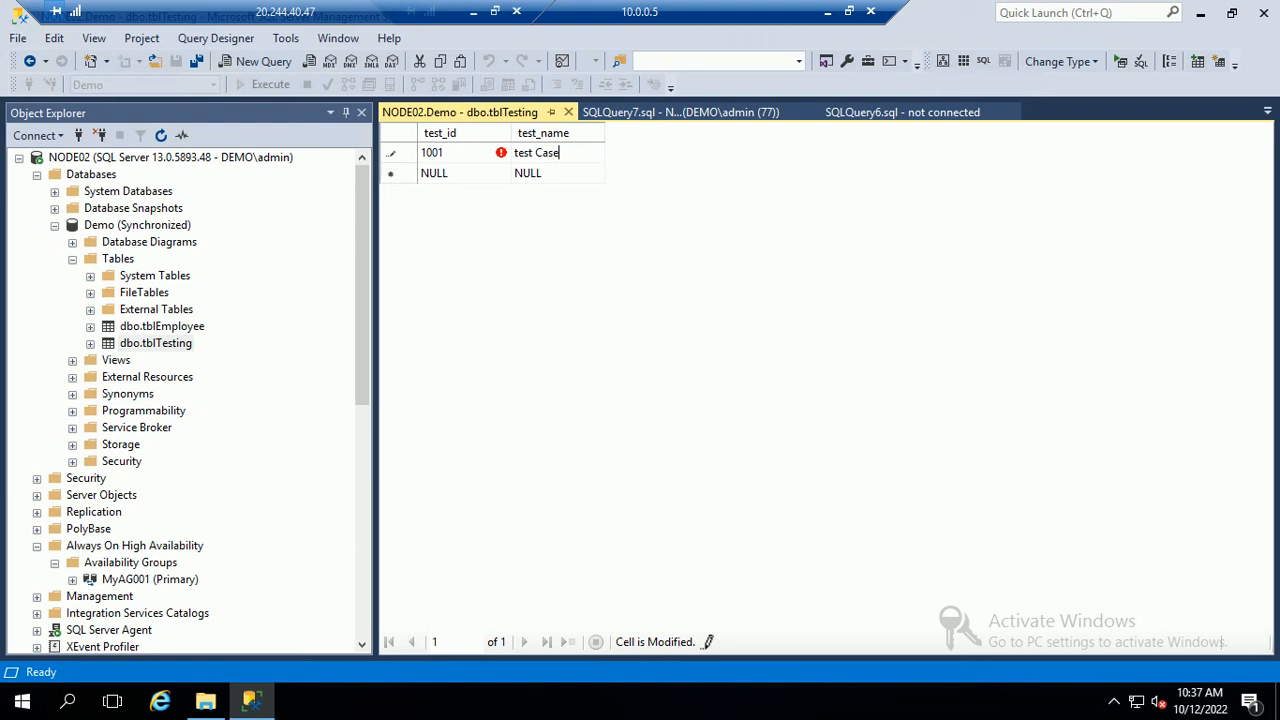
pyautogui.press('Tab')
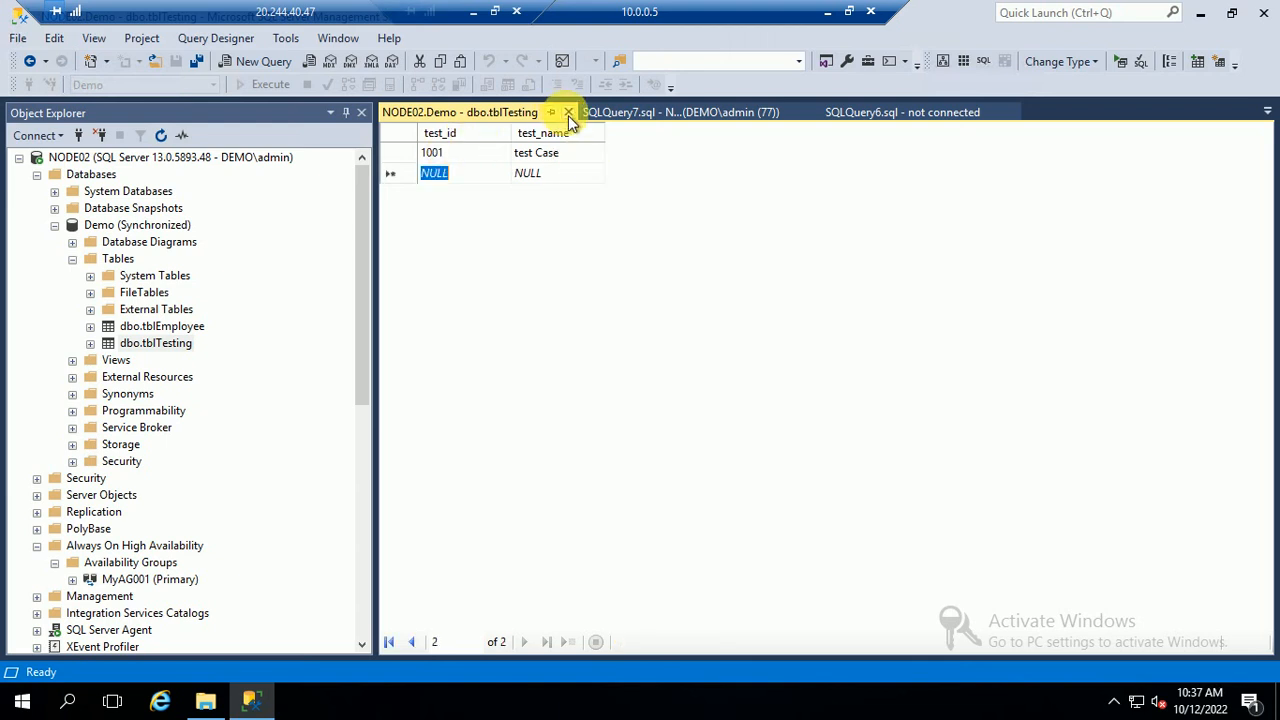
pyautogui.click(568, 112)
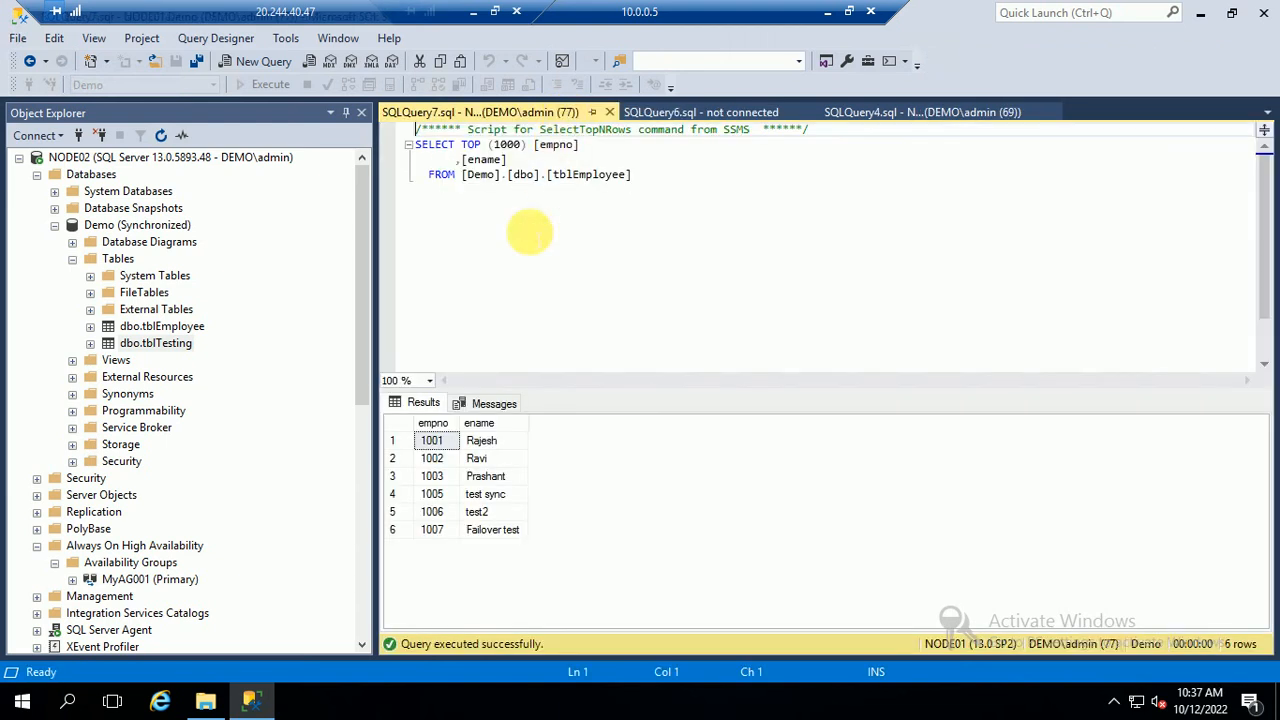
# Select the top 1000 rows of tblTesting on NODE02, then refresh NODE01's Demo tables and query tblTesting there
pyautogui.rightClick(150, 340)
pyautogui.click(220, 286)
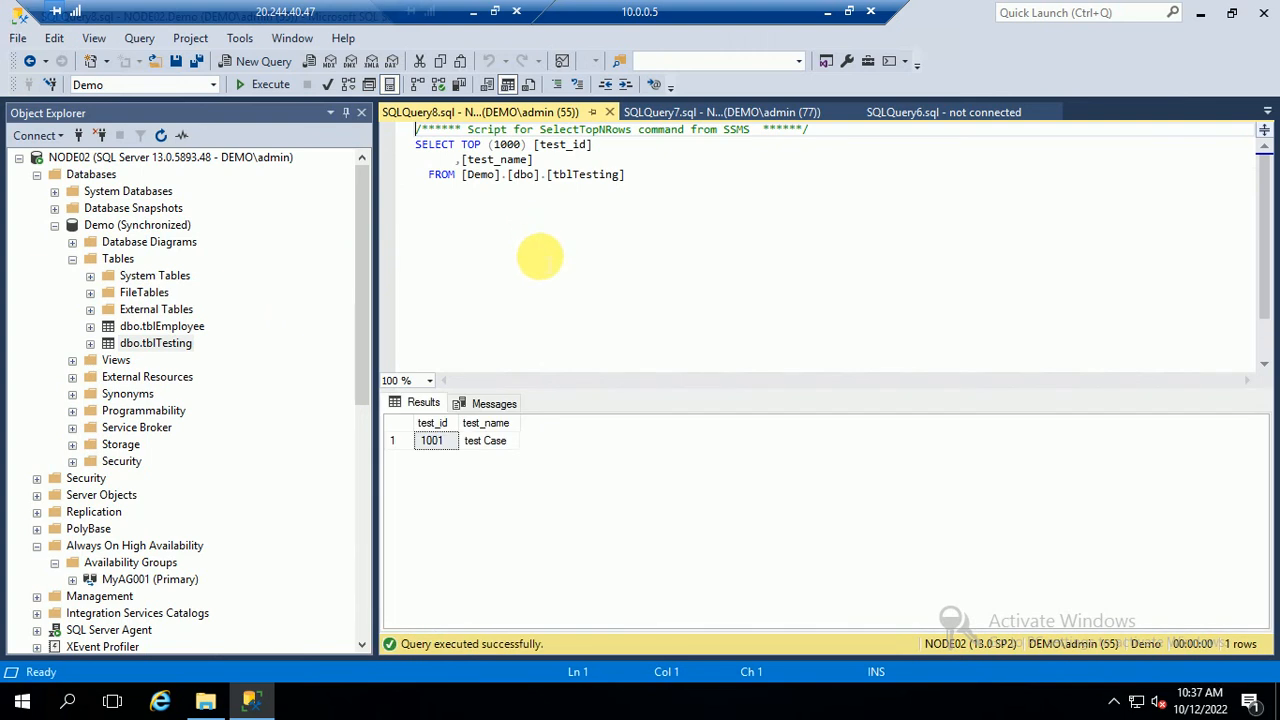
pyautogui.click(36, 174)
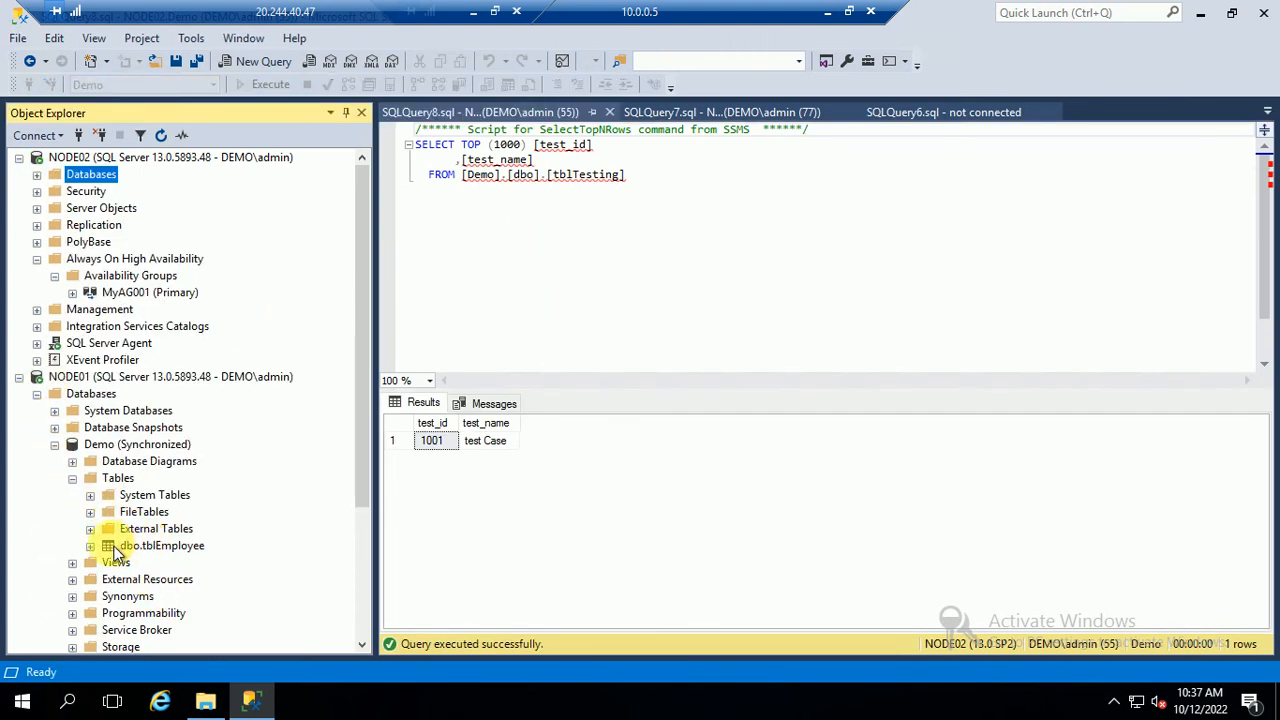
pyautogui.click(118, 479)
pyautogui.click(162, 137)
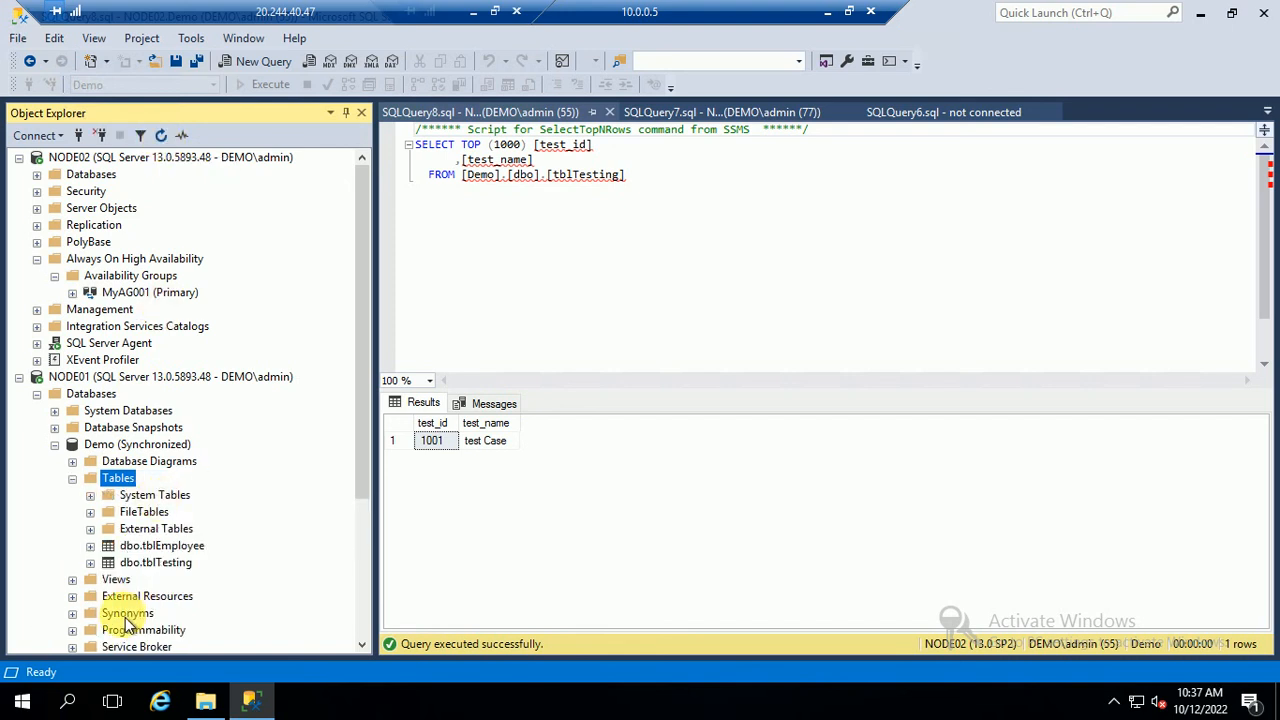
pyautogui.rightClick(150, 562)
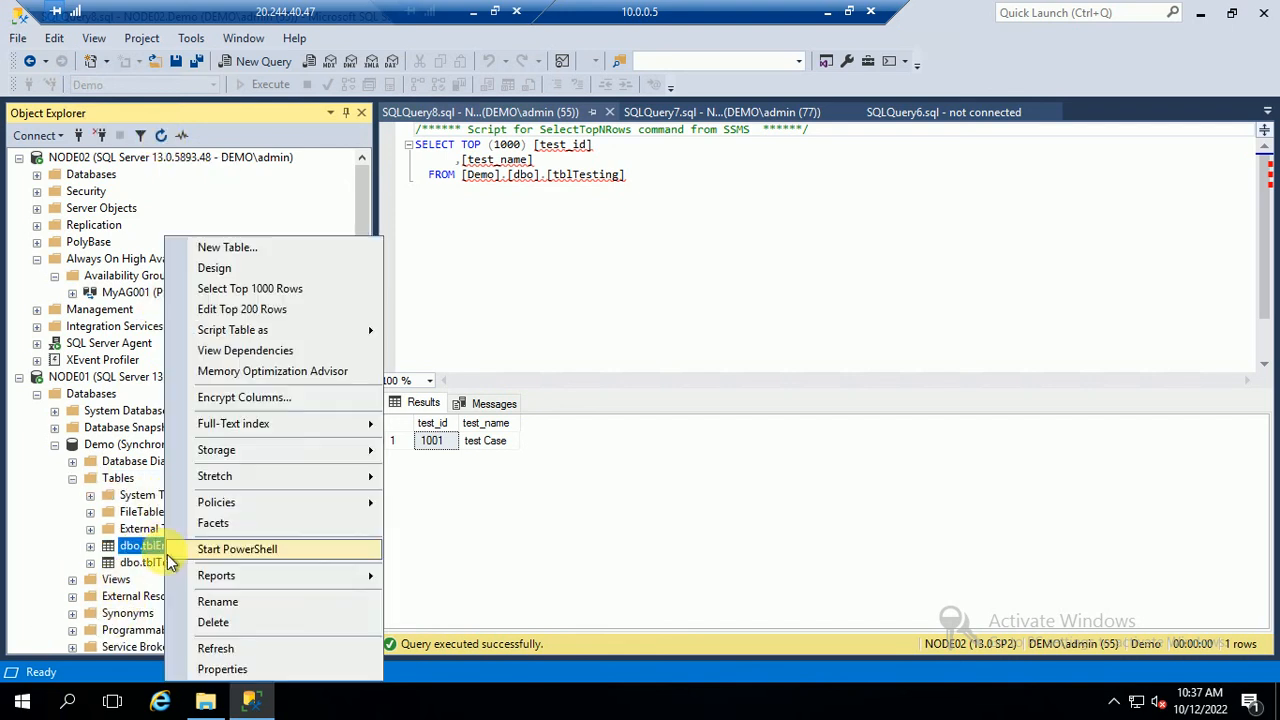
pyautogui.click(232, 288)
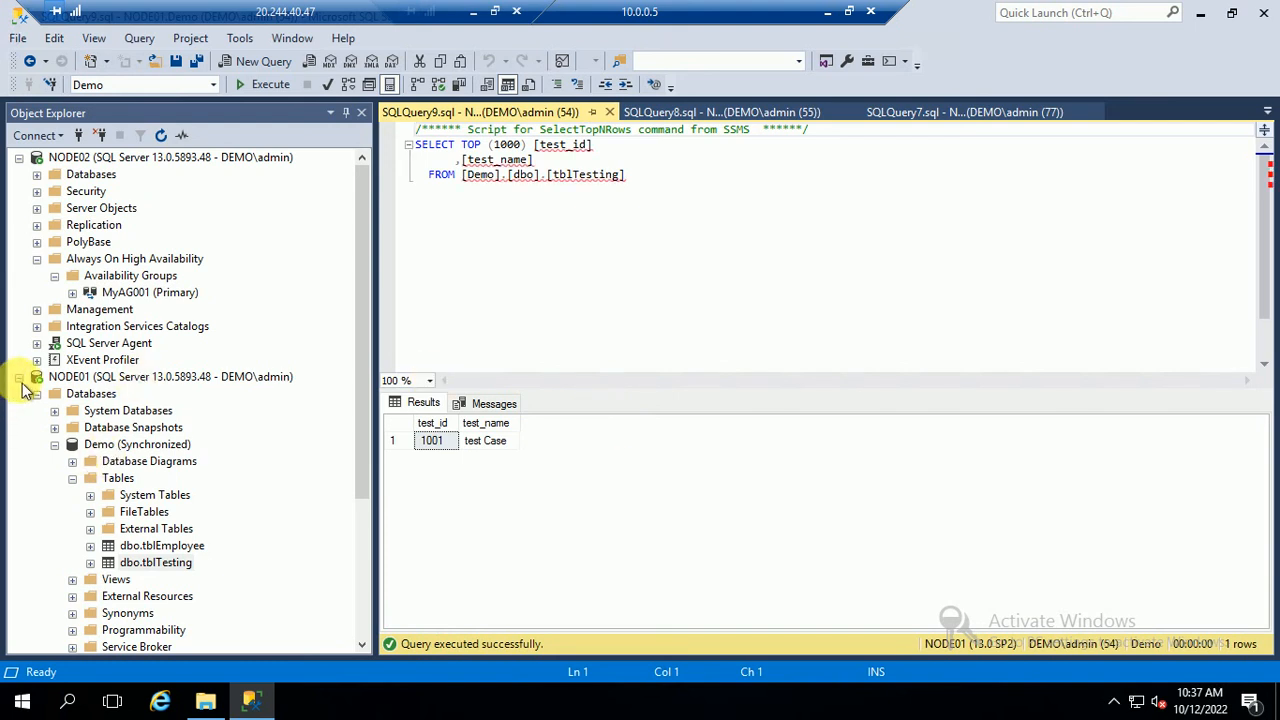
pyautogui.click(19, 376)
# Collapse the NODE02 tree and launch Failover Cluster Manager by searching 'clu' in Start
pyautogui.click(19, 157)
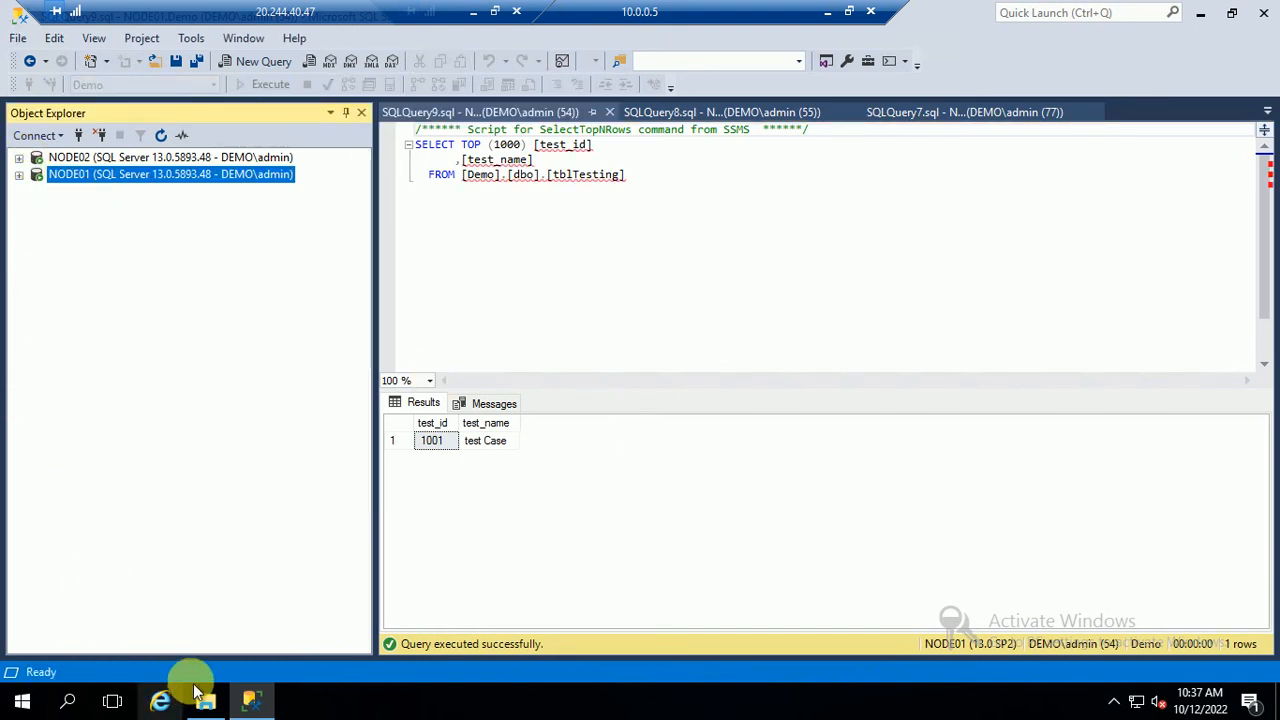
pyautogui.click(22, 701)
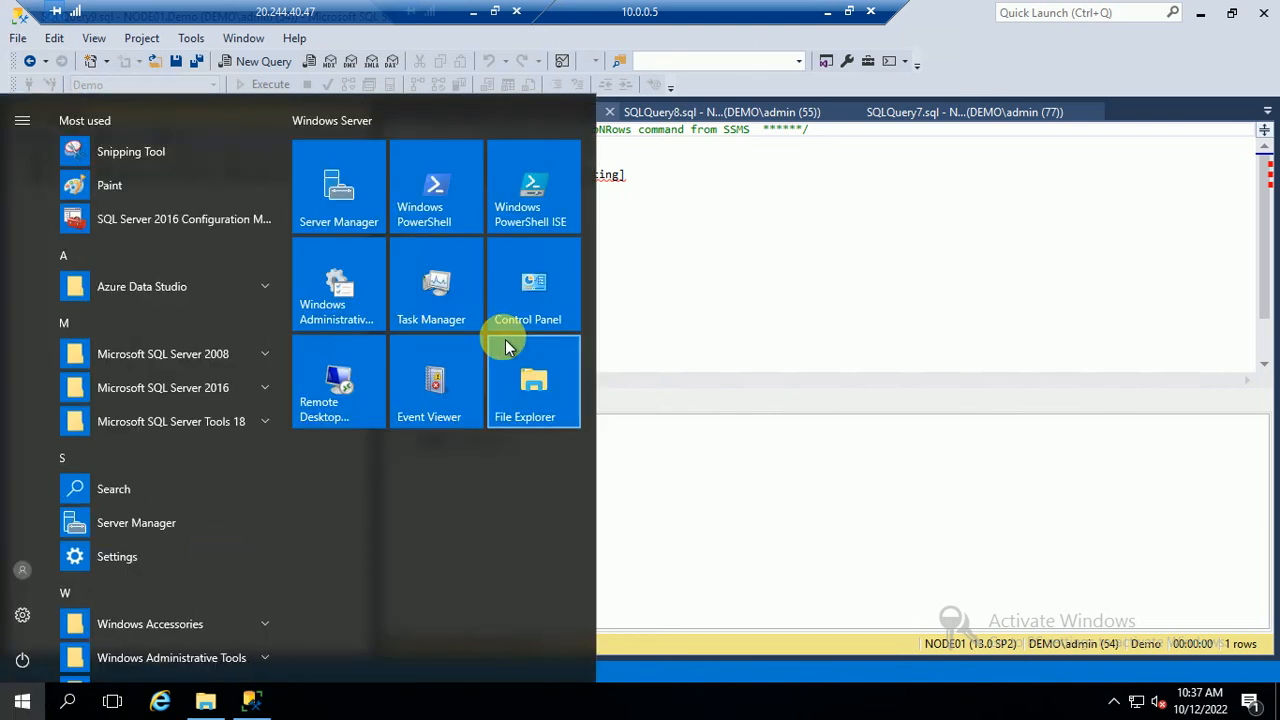
pyautogui.write('clu')
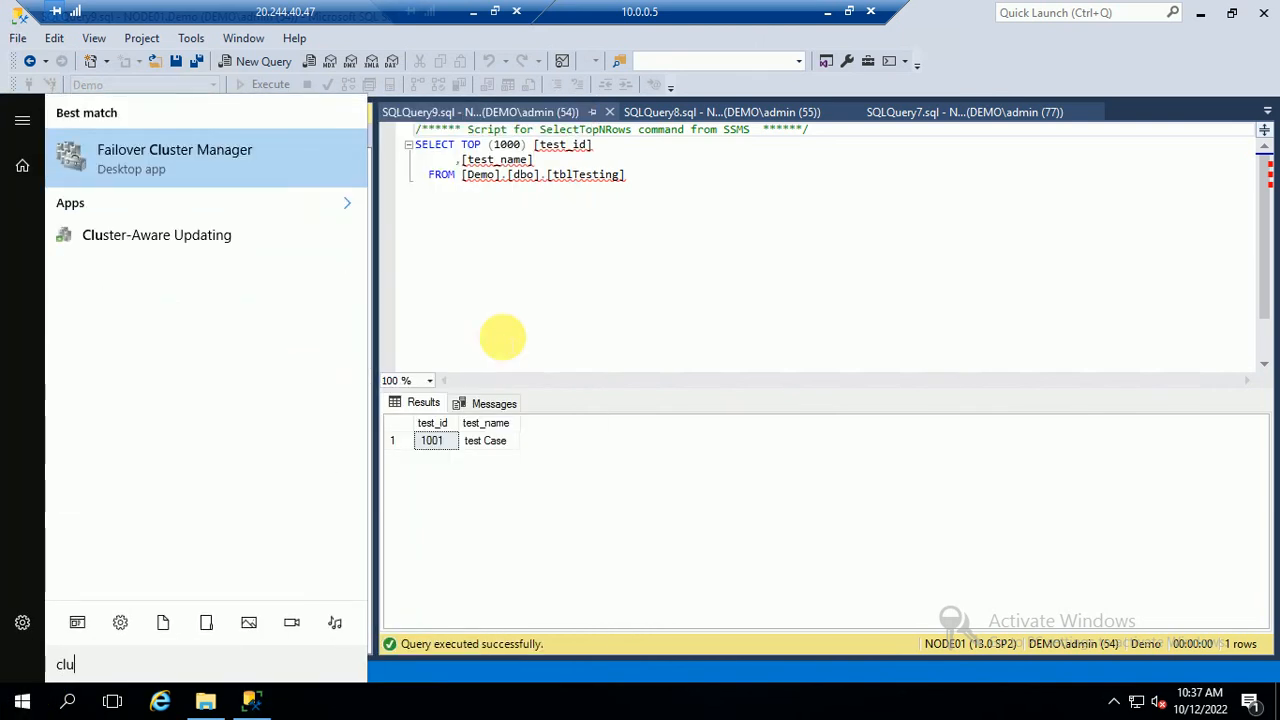
pyautogui.click(122, 155)
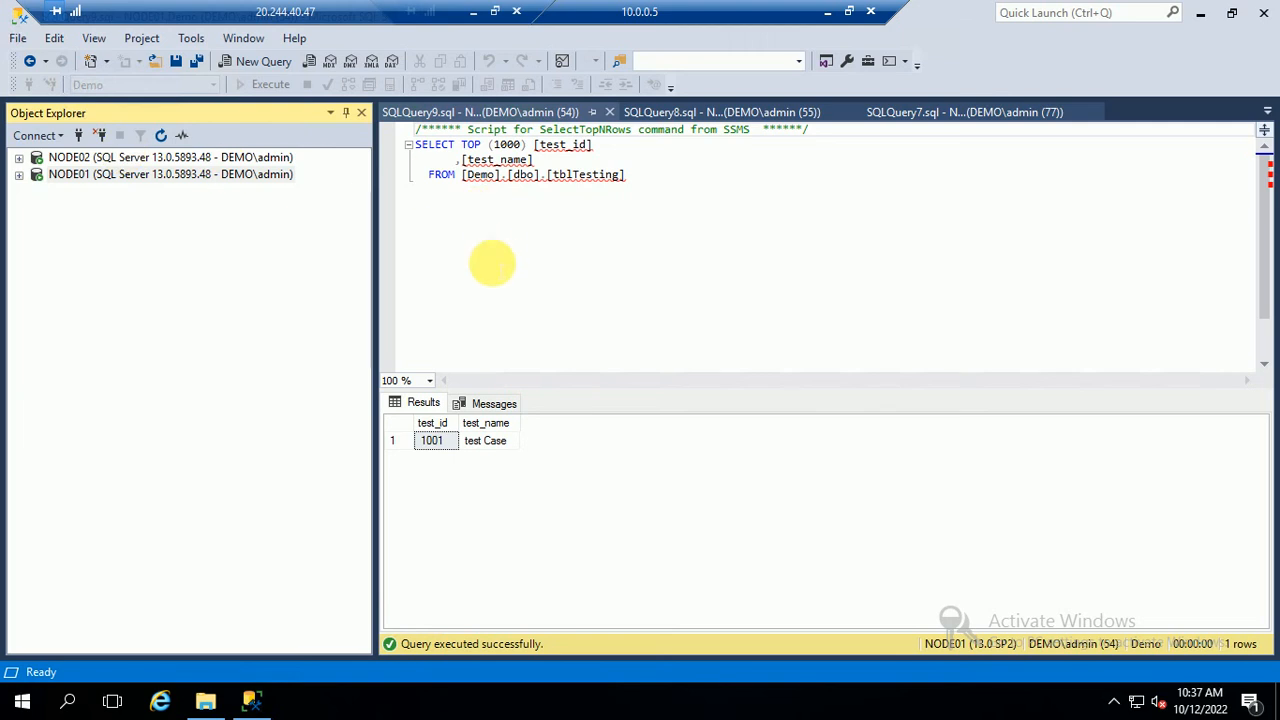
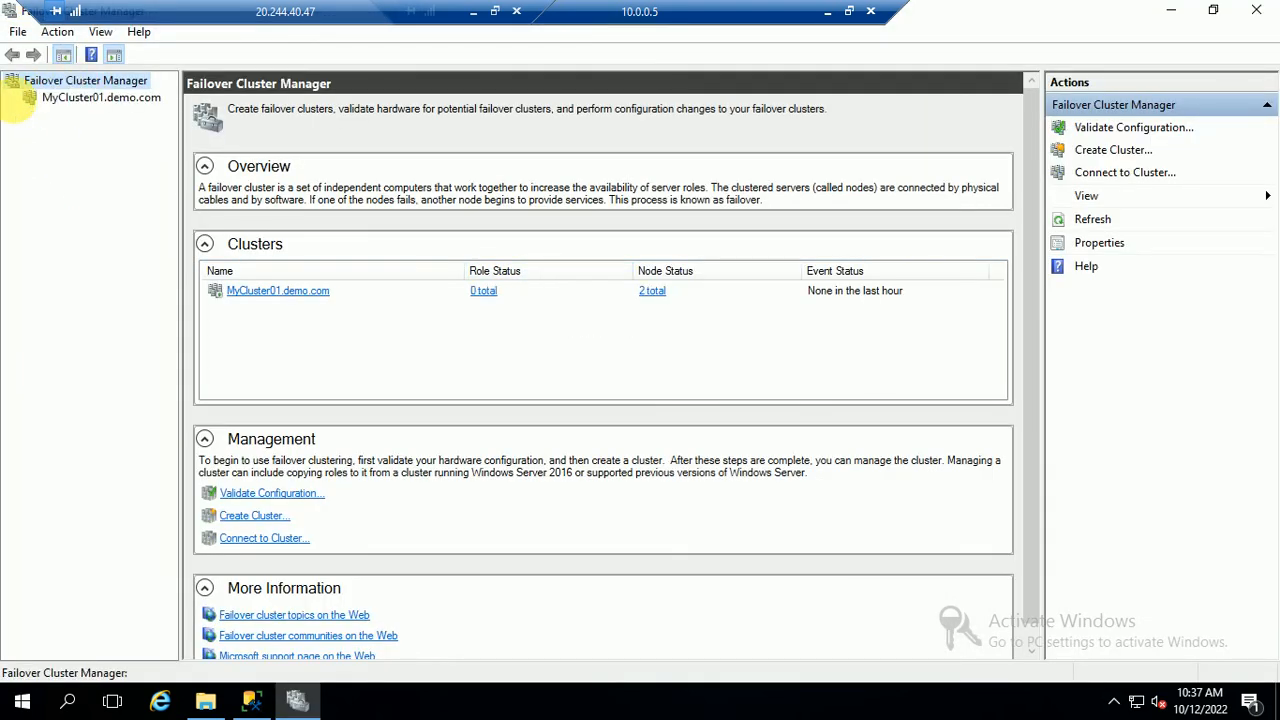
# Under MyCluster01, try to move the MyAG001 role to the Best Possible Node
pyautogui.click(12, 97)
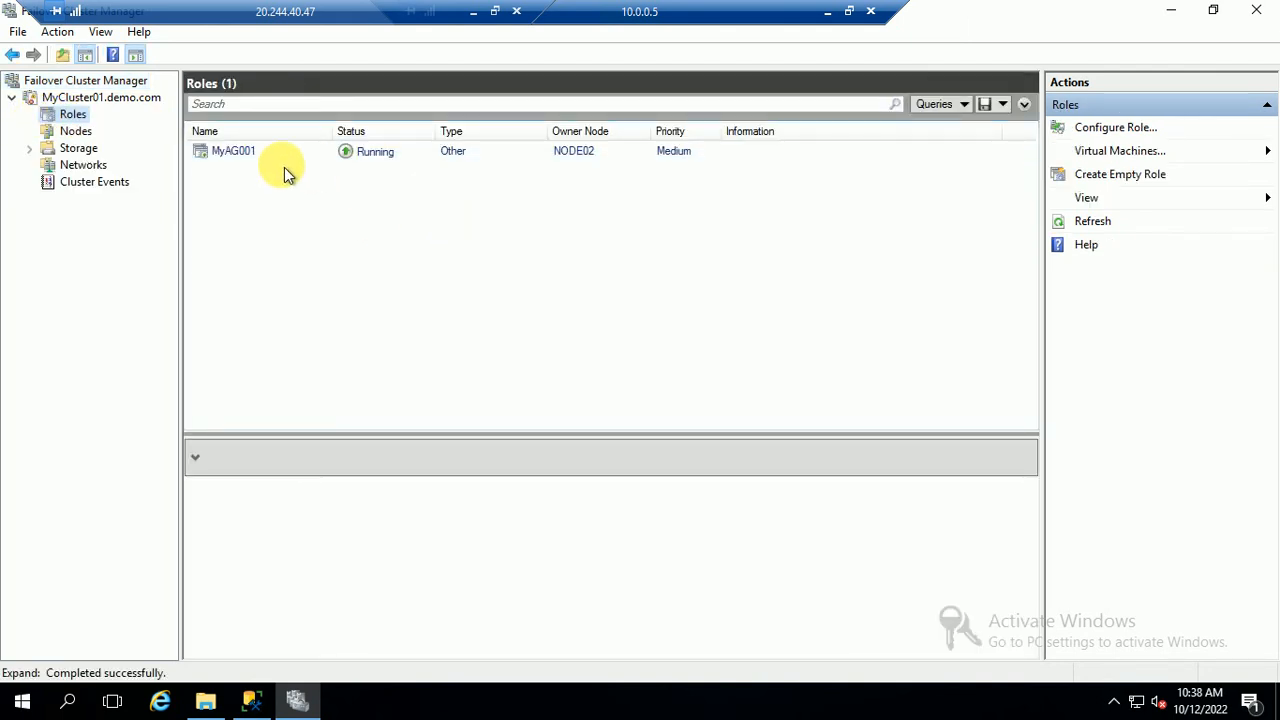
pyautogui.click(233, 150)
pyautogui.rightClick(258, 153)
pyautogui.click(575, 152)
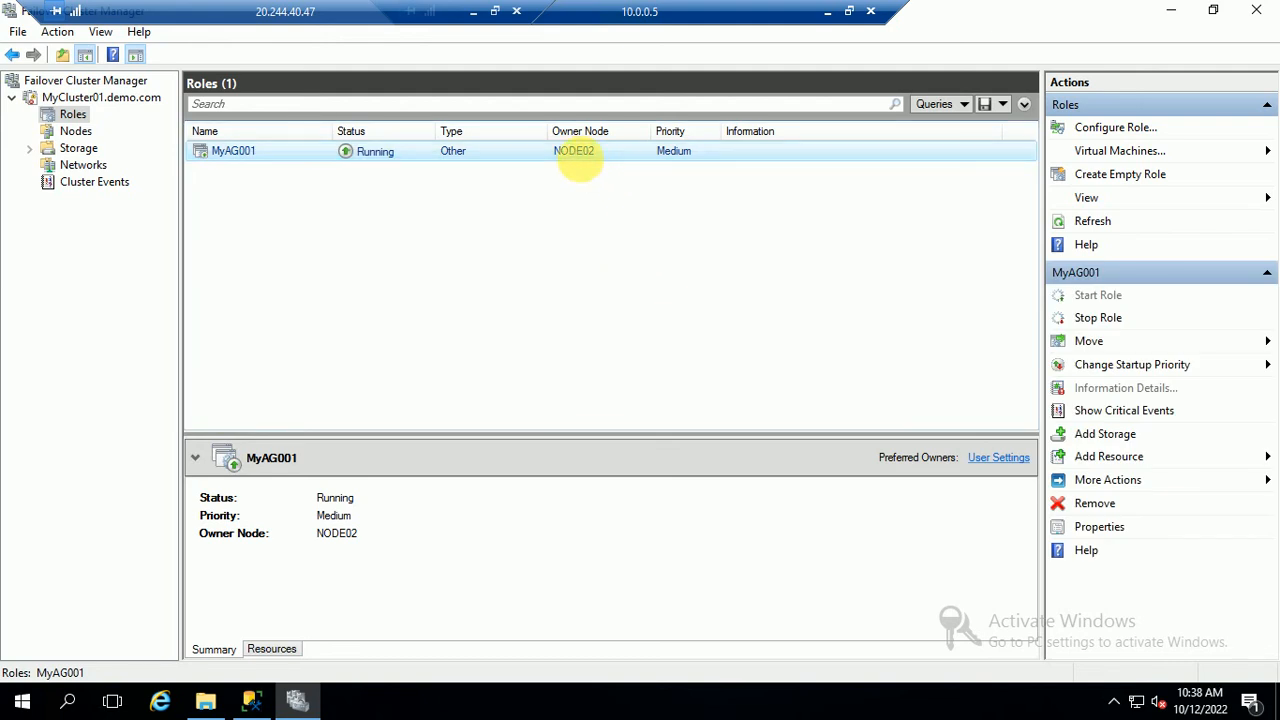
pyautogui.rightClick(284, 159)
pyautogui.moveTo(385, 218)
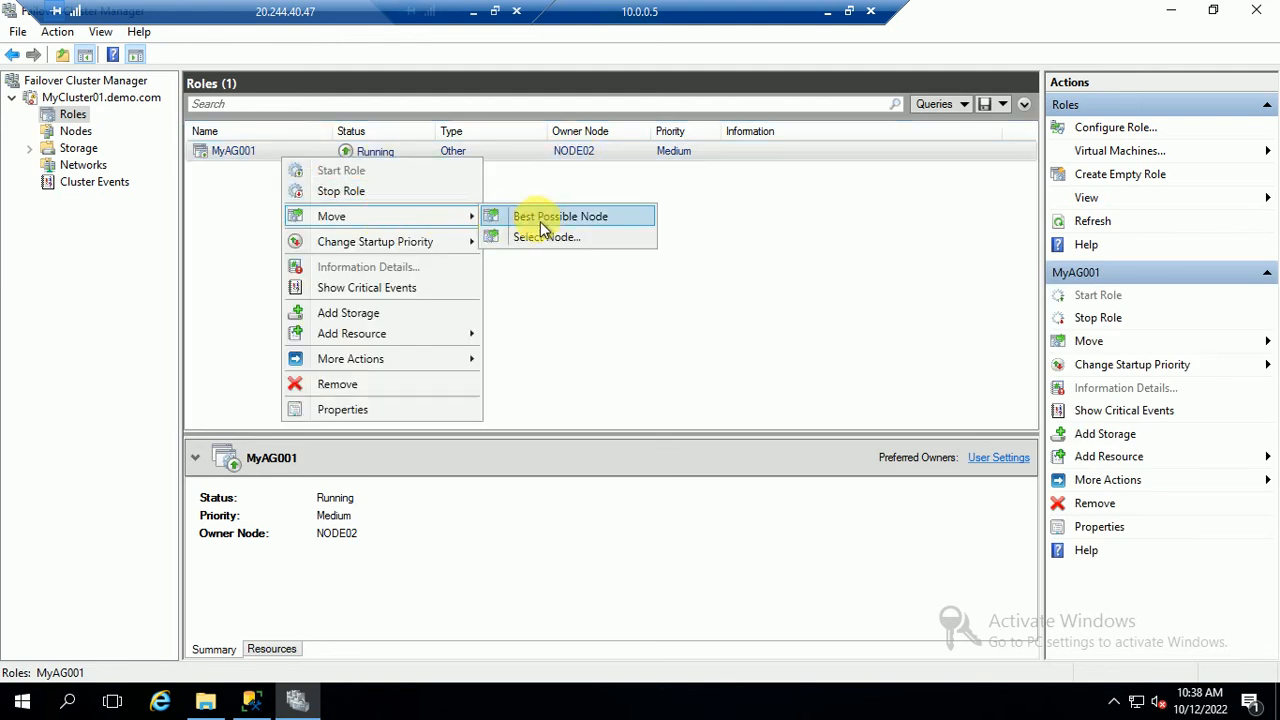
pyautogui.click(545, 218)
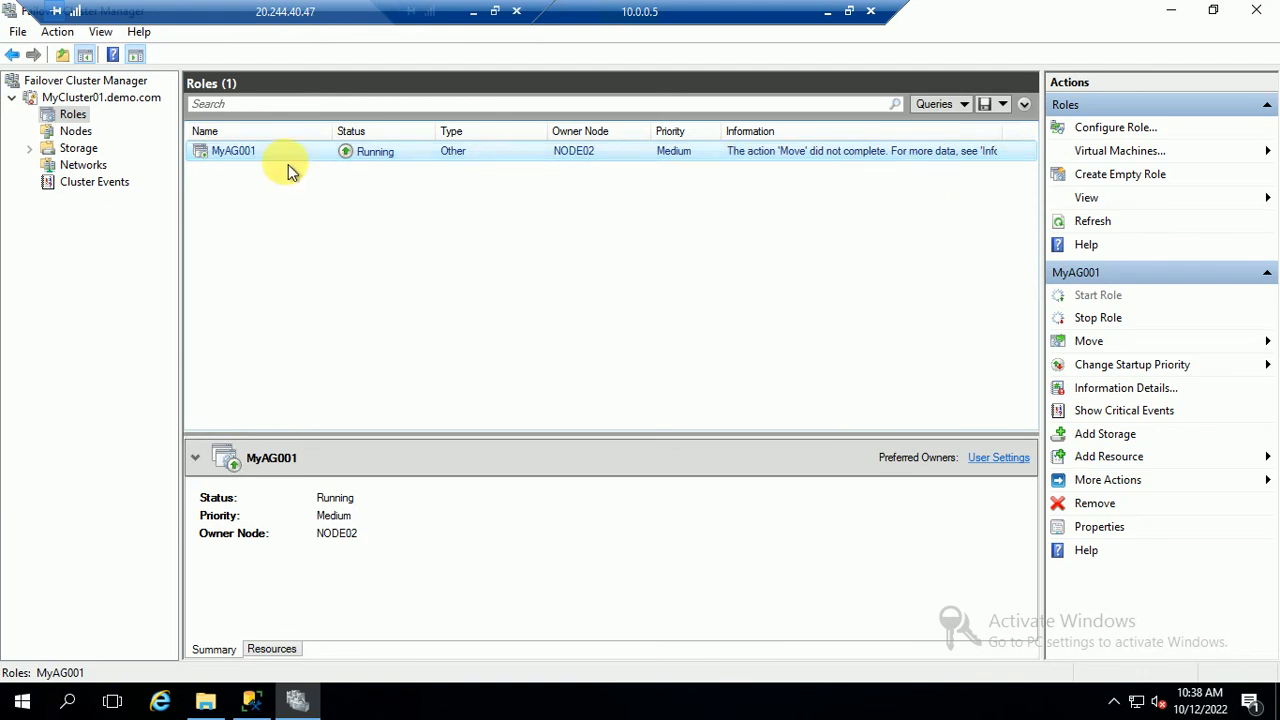
# Check the cluster nodes and refresh Roles, confirming MyAG001 still runs on NODE02, then return to SSMS
pyautogui.click(76, 131)
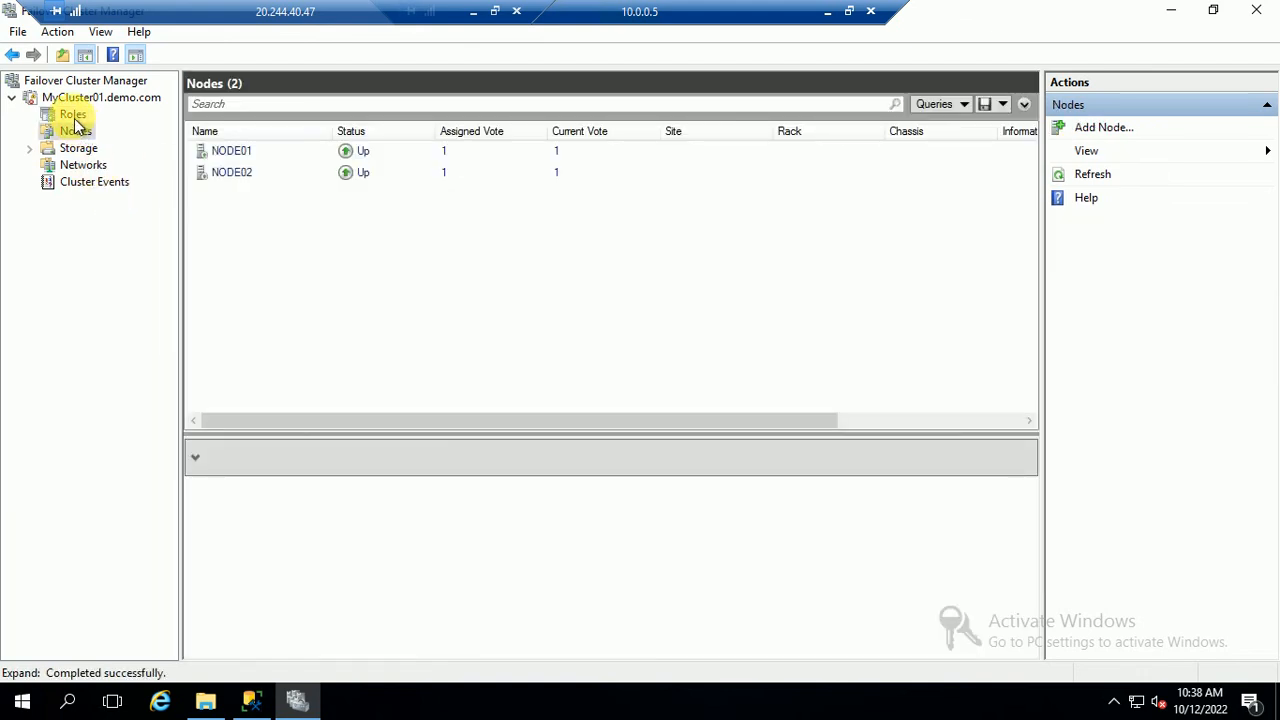
pyautogui.click(73, 115)
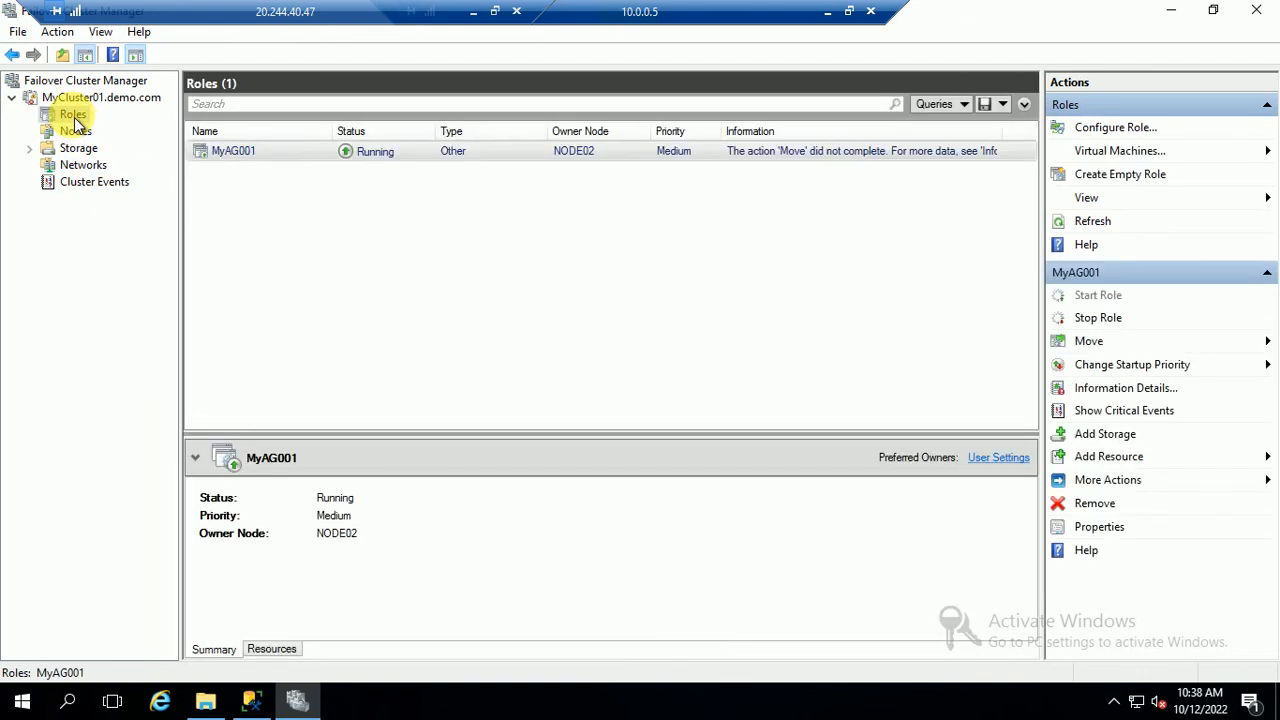
pyautogui.rightClick(86, 116)
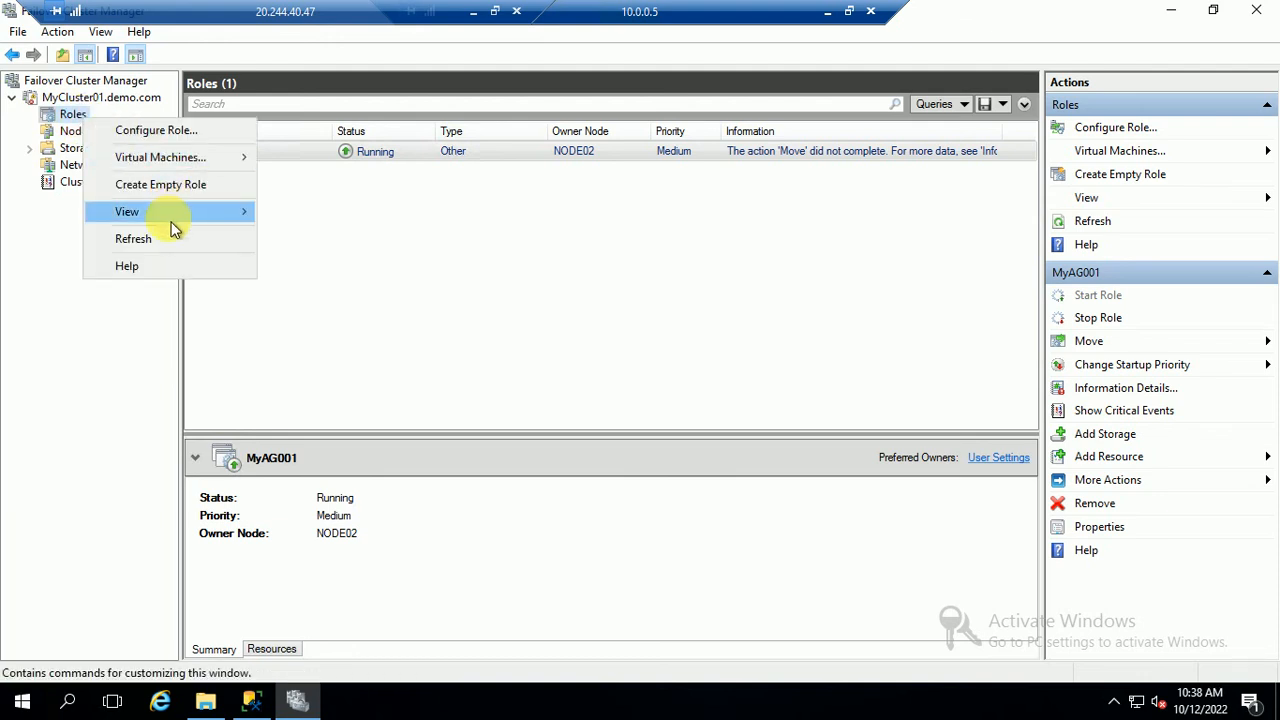
pyautogui.click(138, 239)
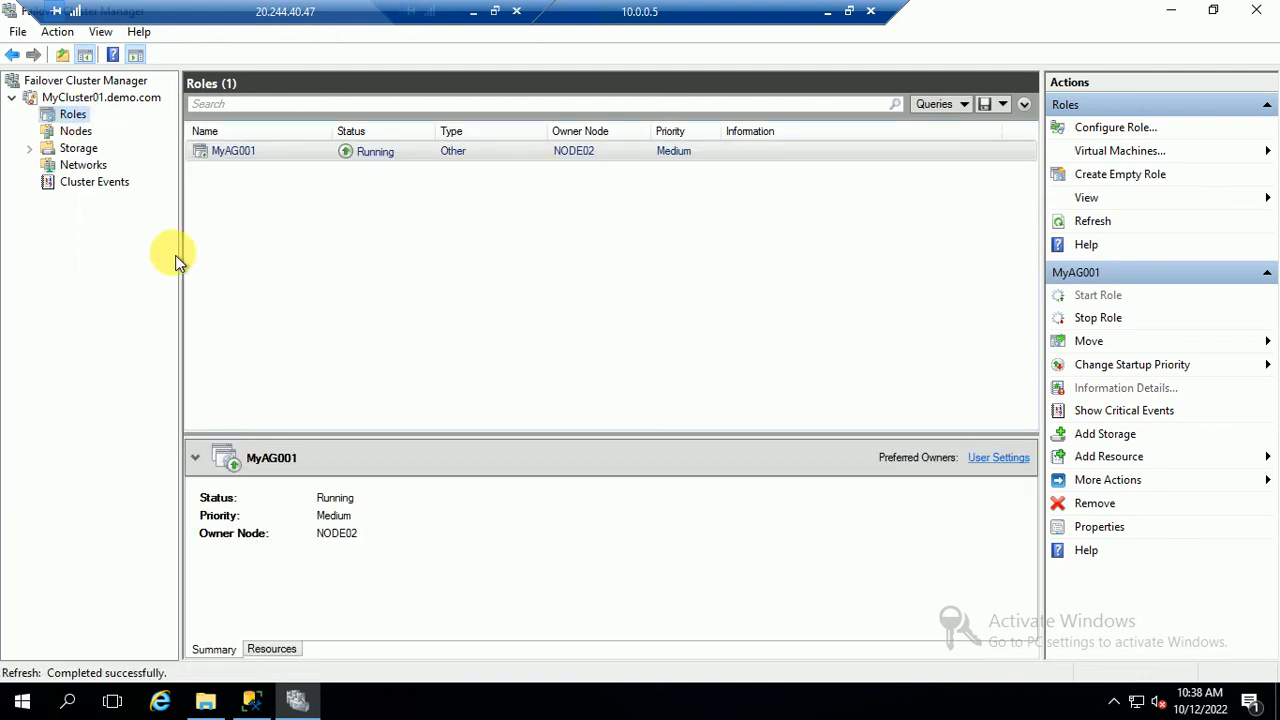
pyautogui.click(65, 135)
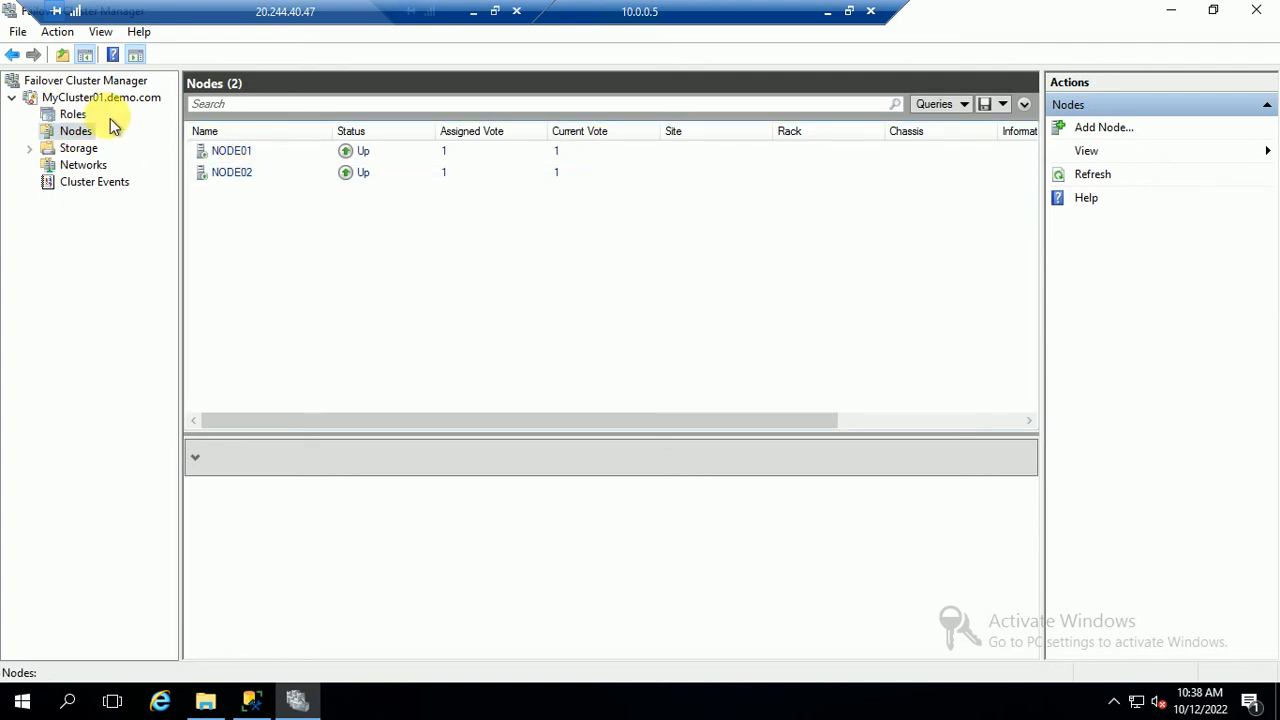
pyautogui.click(72, 116)
pyautogui.click(251, 700)
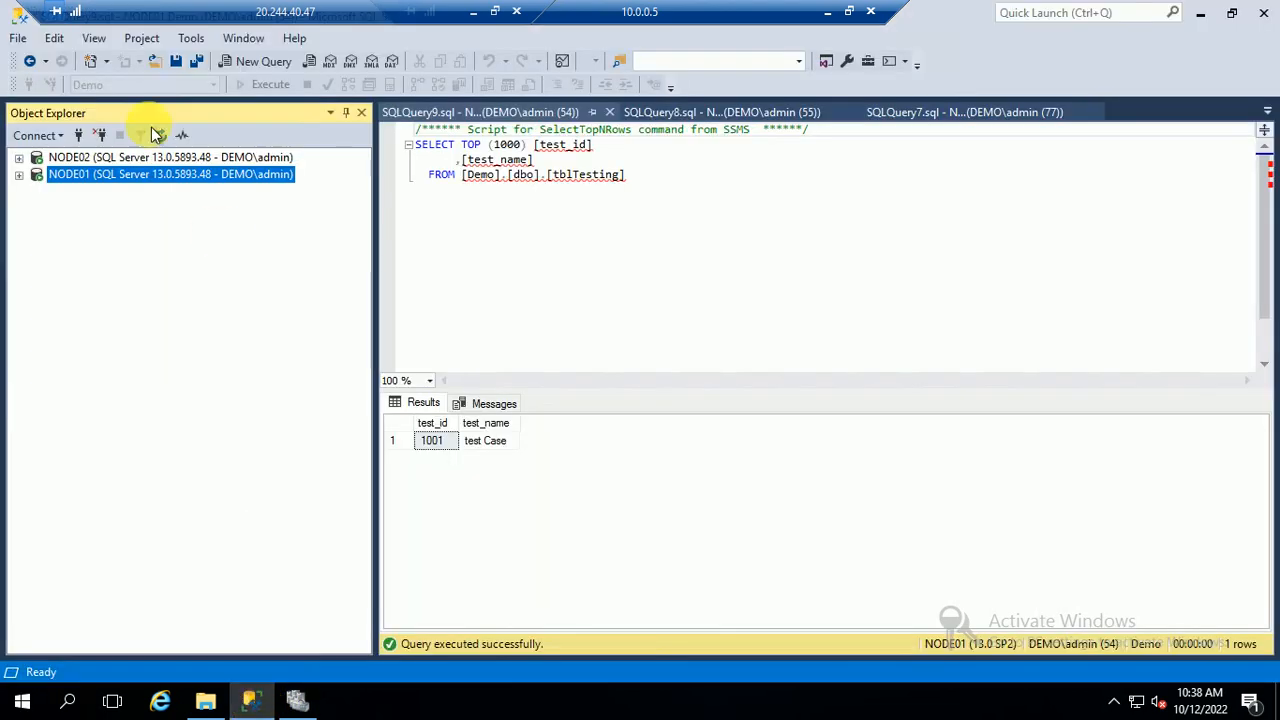
# Expand NODE02 and review MyAG001 (Primary) properties, noting NODE01 as manual-failover secondary, then cancel
pyautogui.click(19, 157)
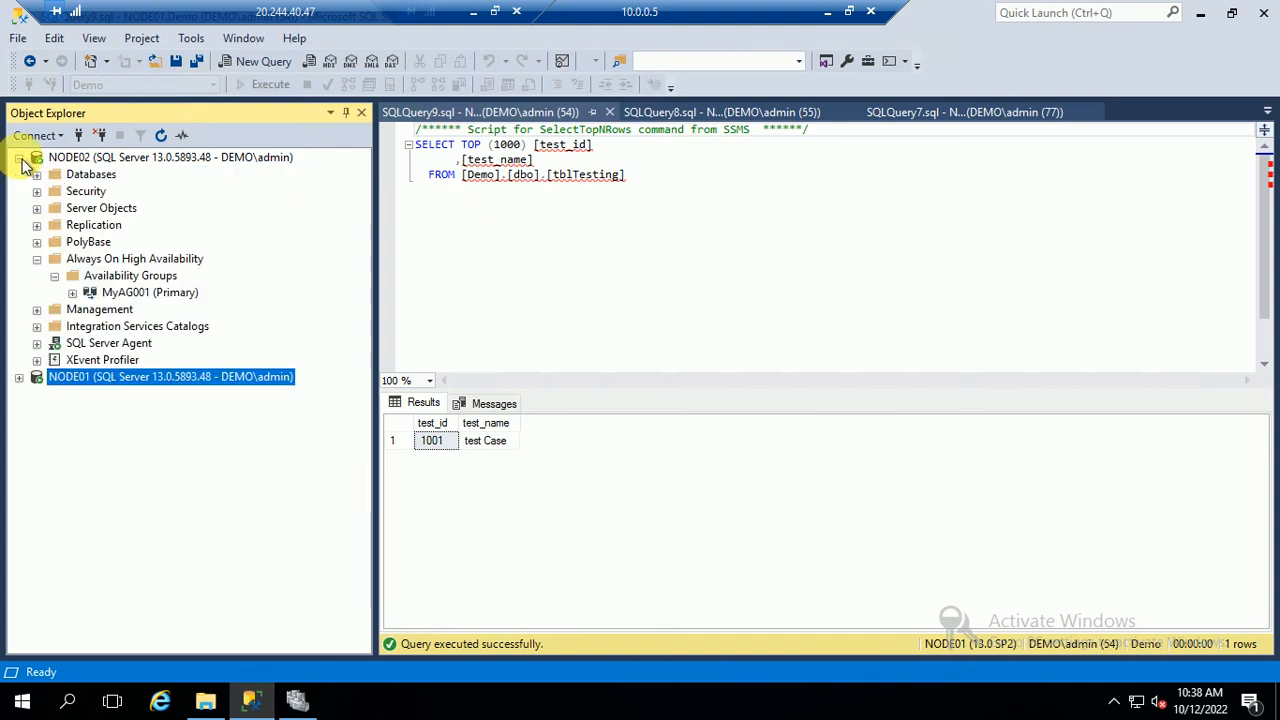
pyautogui.rightClick(116, 296)
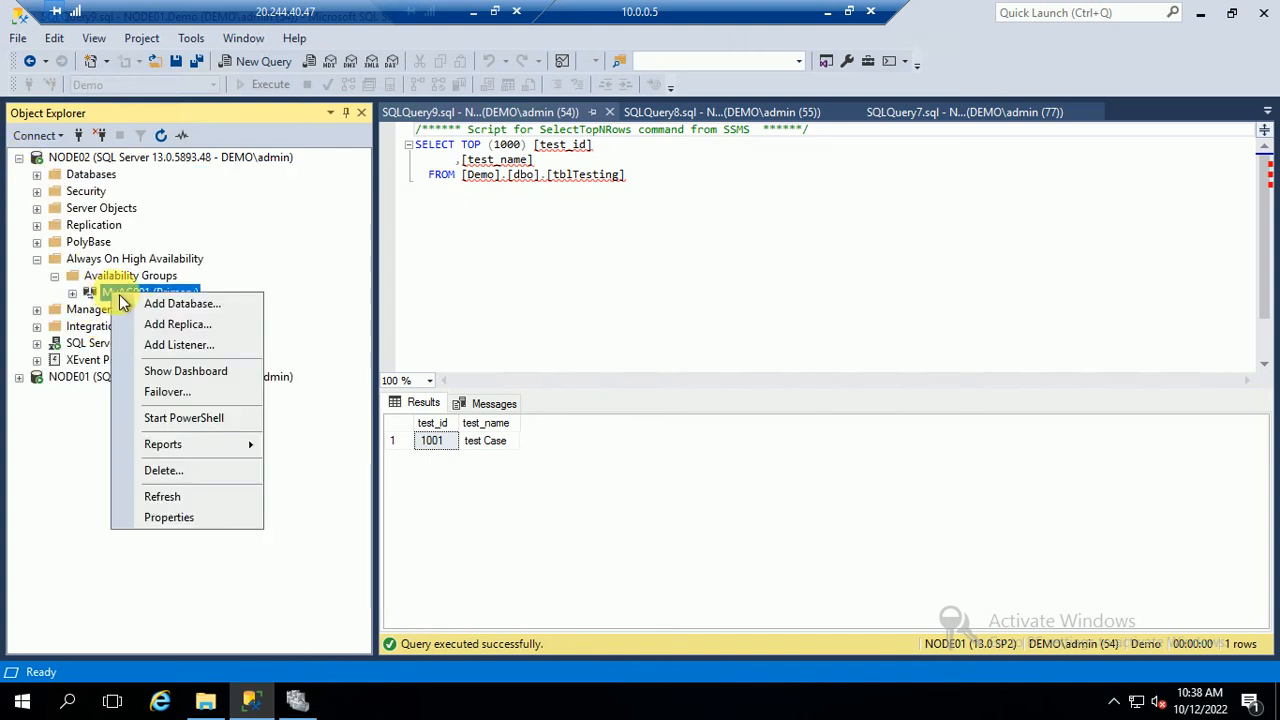
pyautogui.click(191, 524)
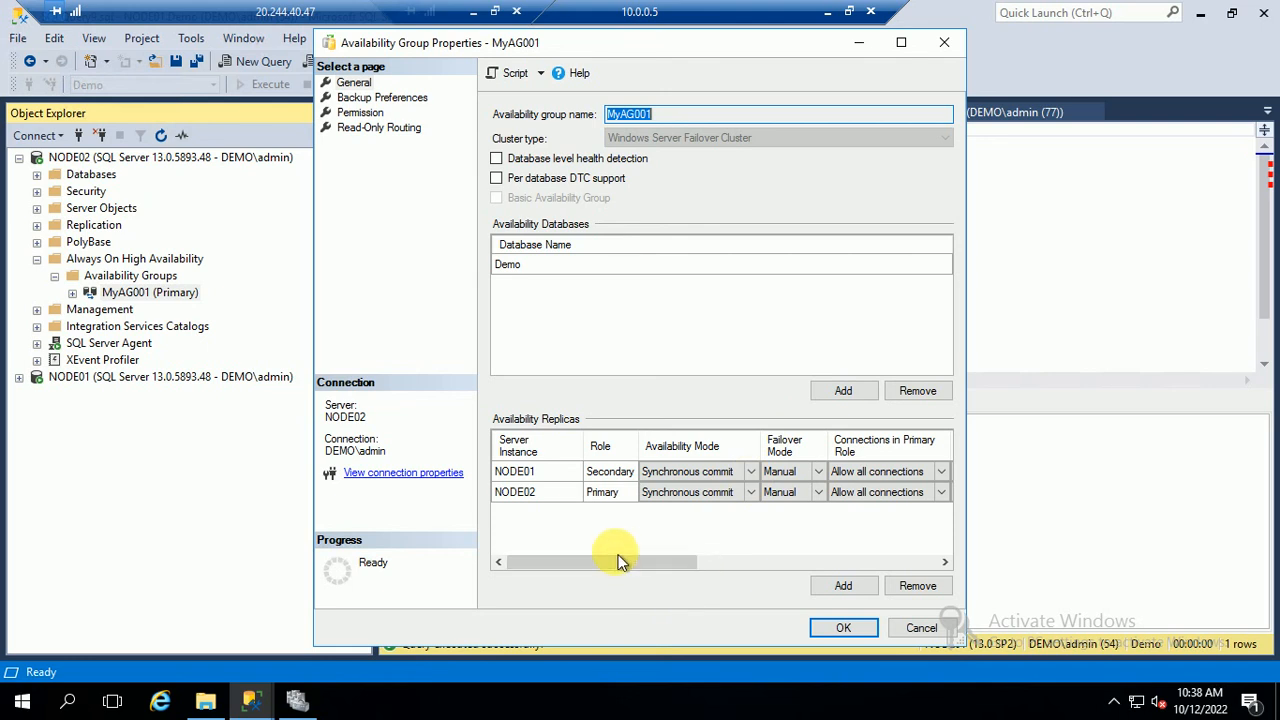
pyautogui.moveTo(620, 560); pyautogui.dragTo(663, 560)
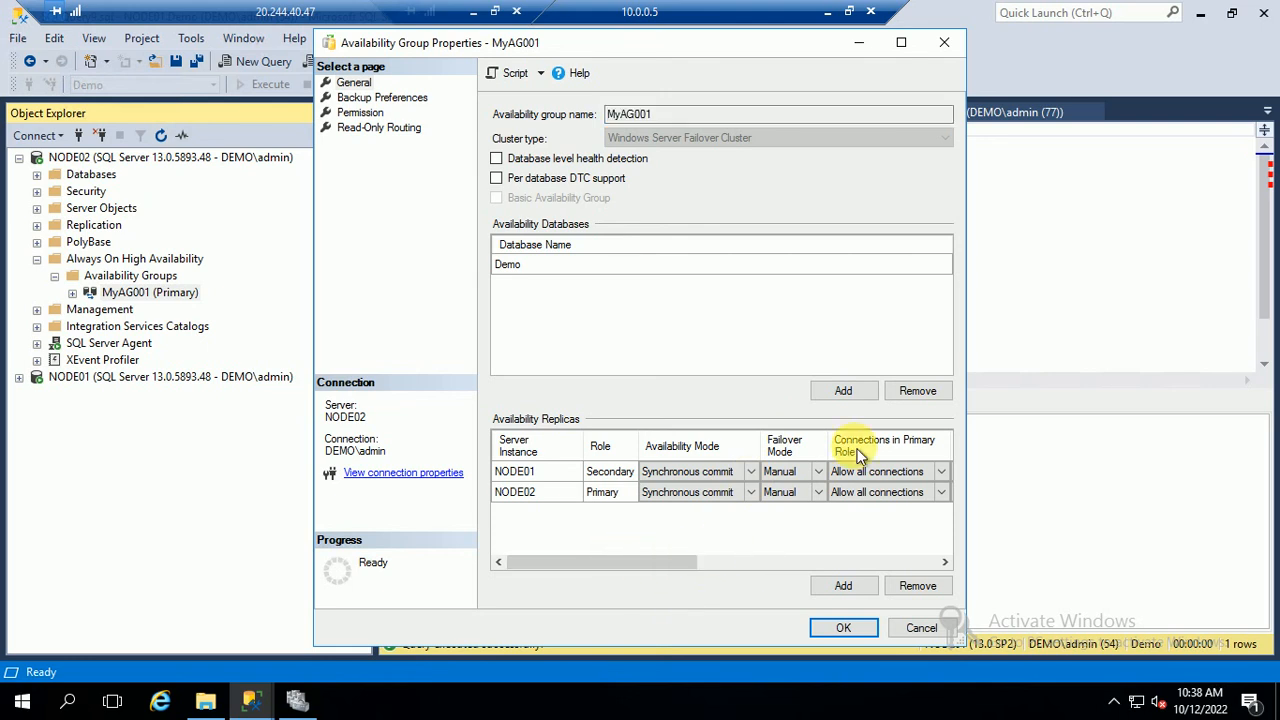
pyautogui.click(809, 475)
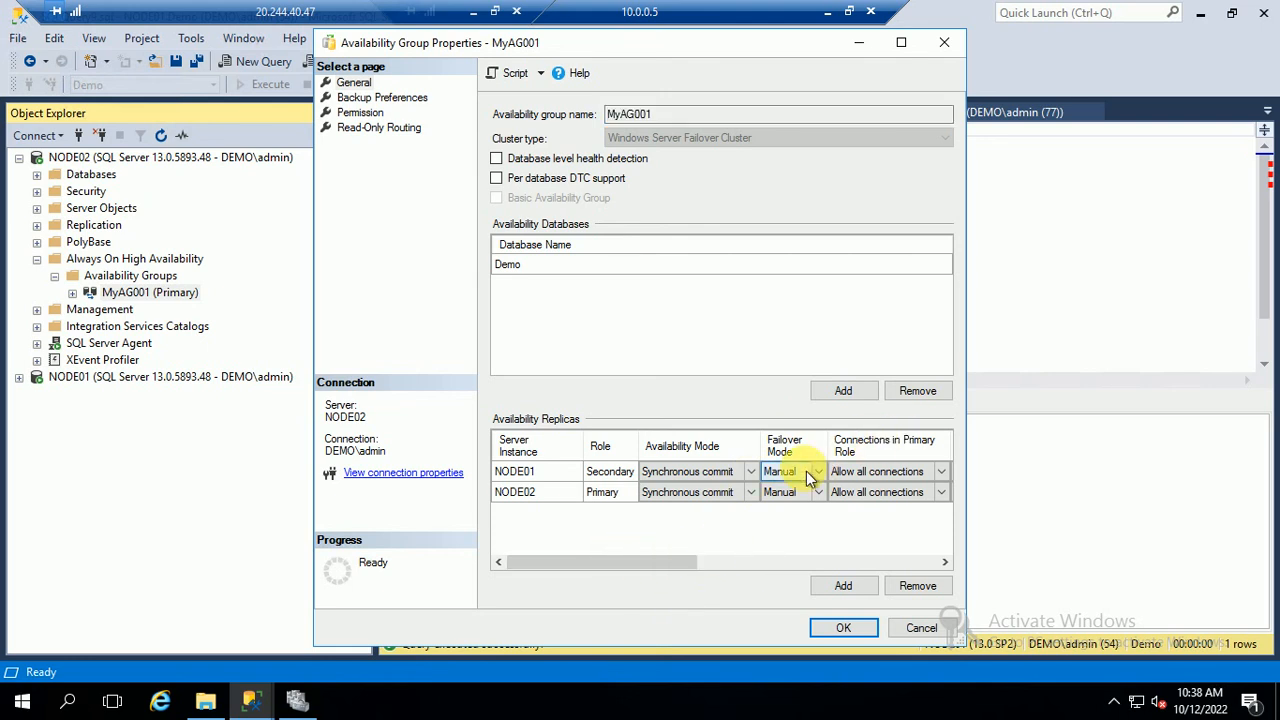
pyautogui.click(895, 627)
# Run the Fail Over wizard on MyAG001 to make NODE01 primary, connecting with Windows authentication
pyautogui.rightClick(122, 292)
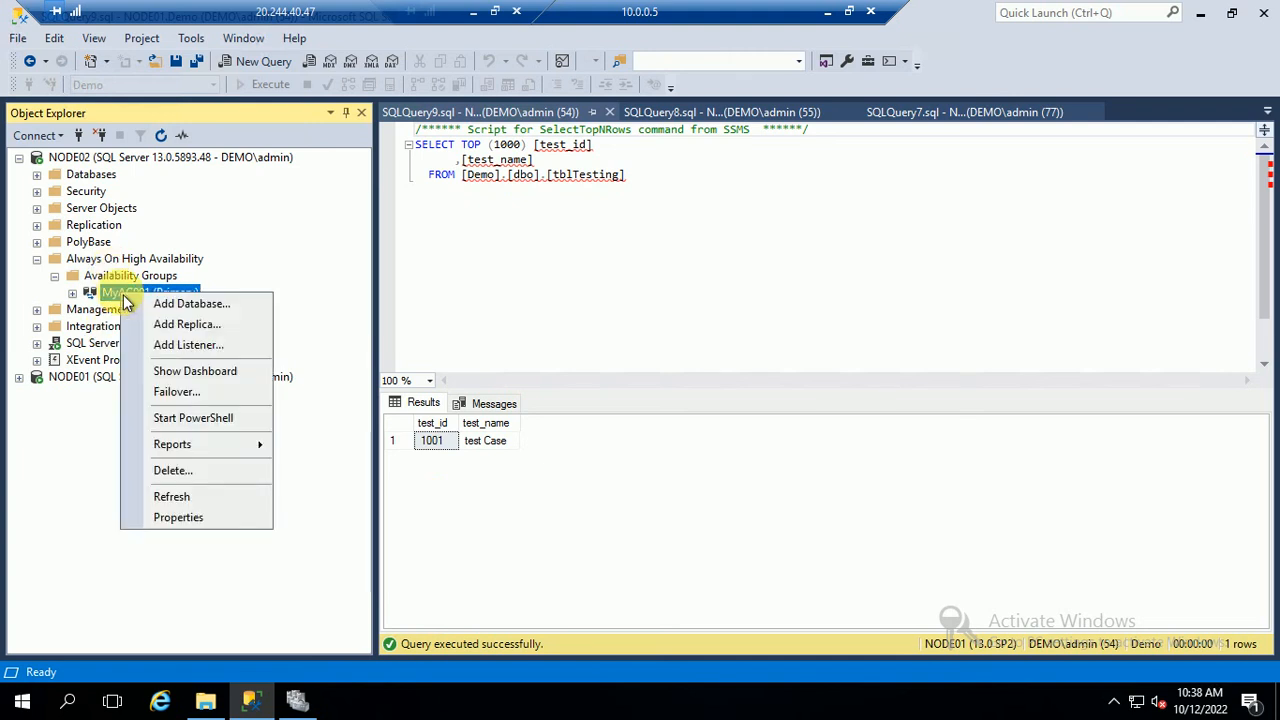
pyautogui.click(183, 396)
pyautogui.click(870, 648)
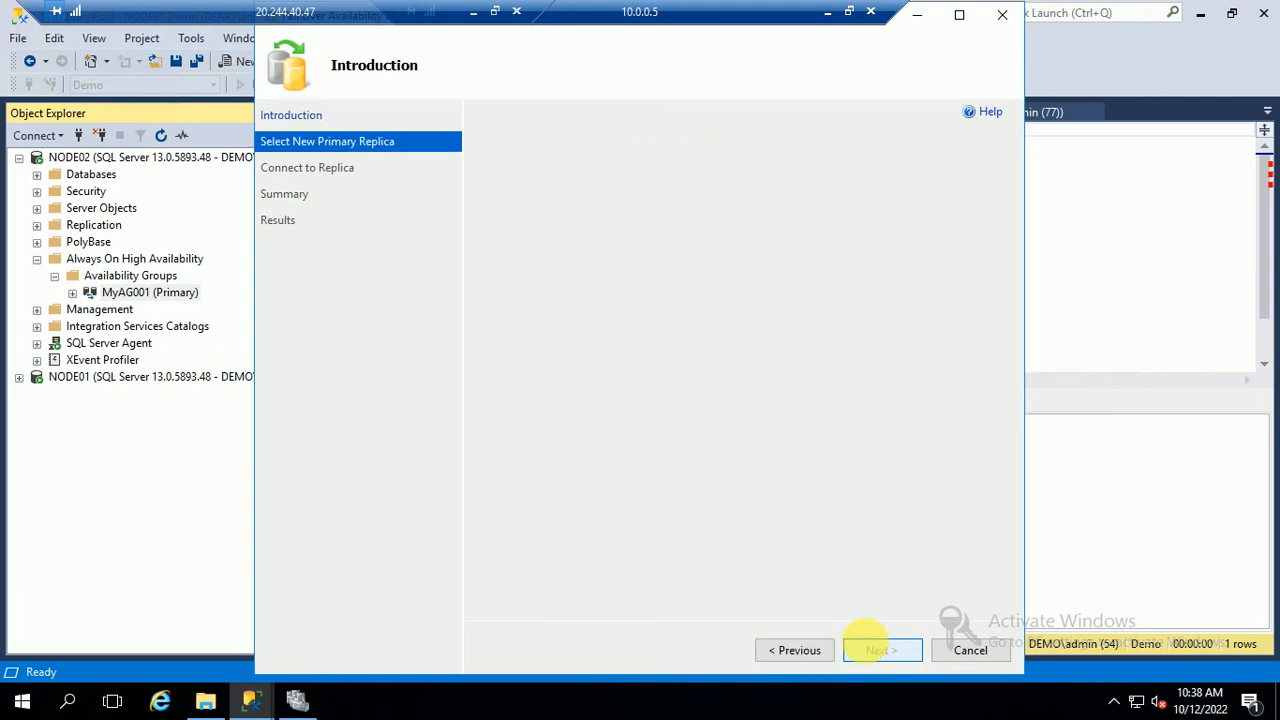
pyautogui.click(874, 651)
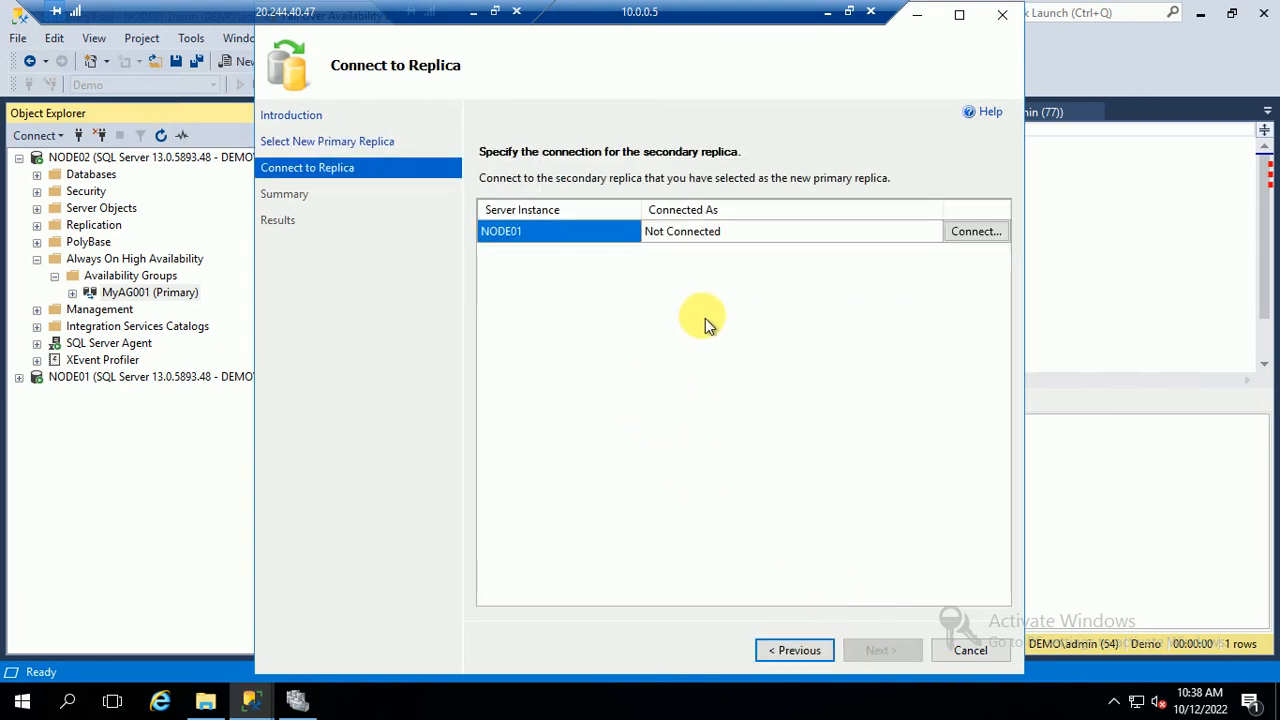
pyautogui.click(975, 232)
pyautogui.click(597, 380)
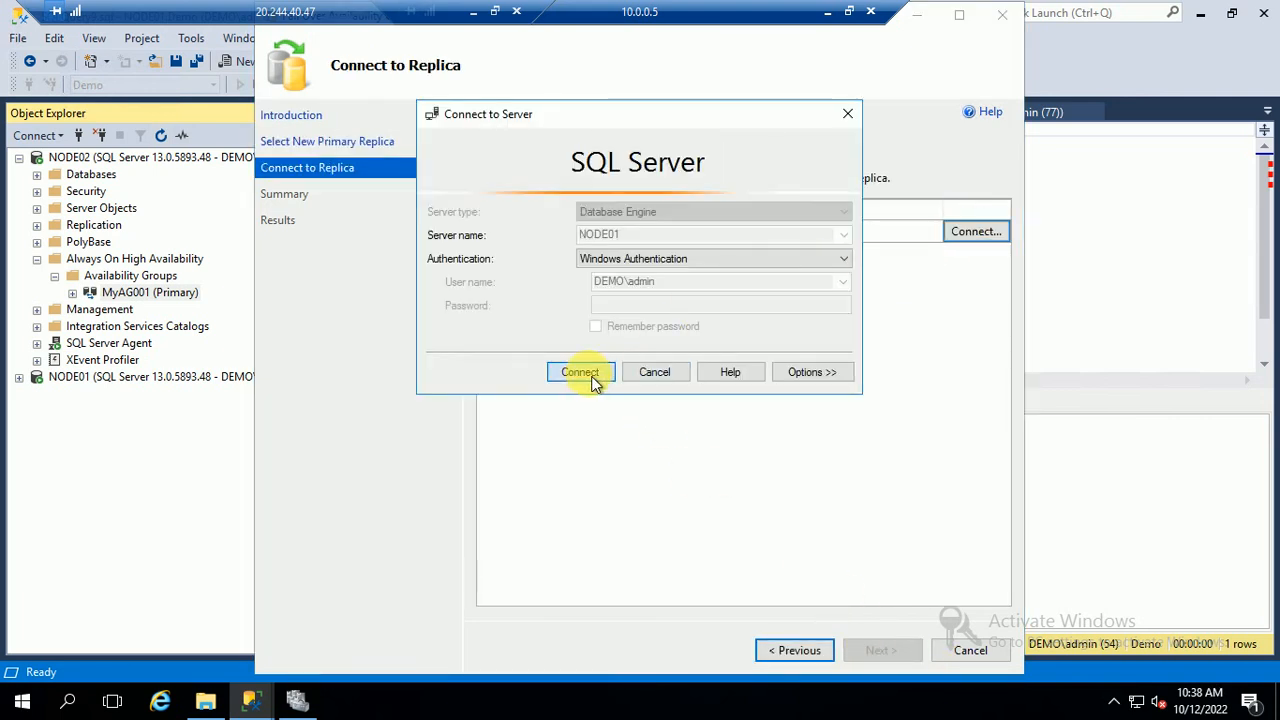
pyautogui.click(880, 651)
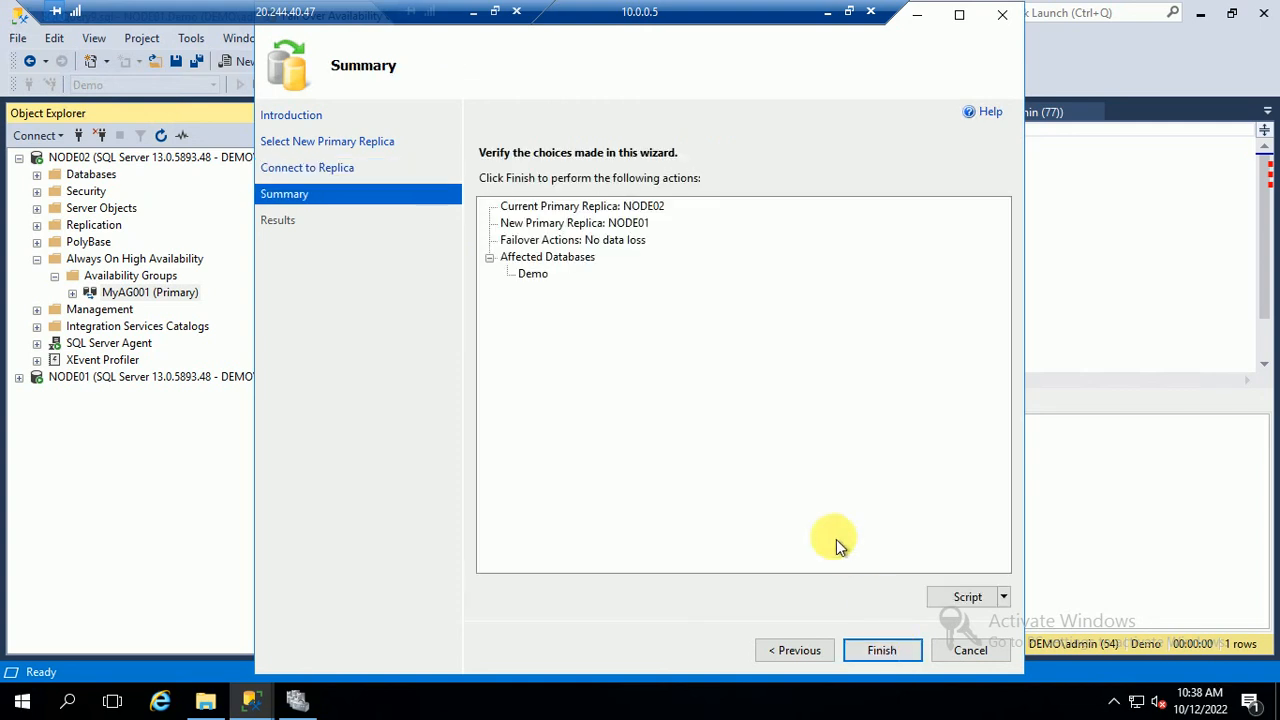
pyautogui.click(885, 652)
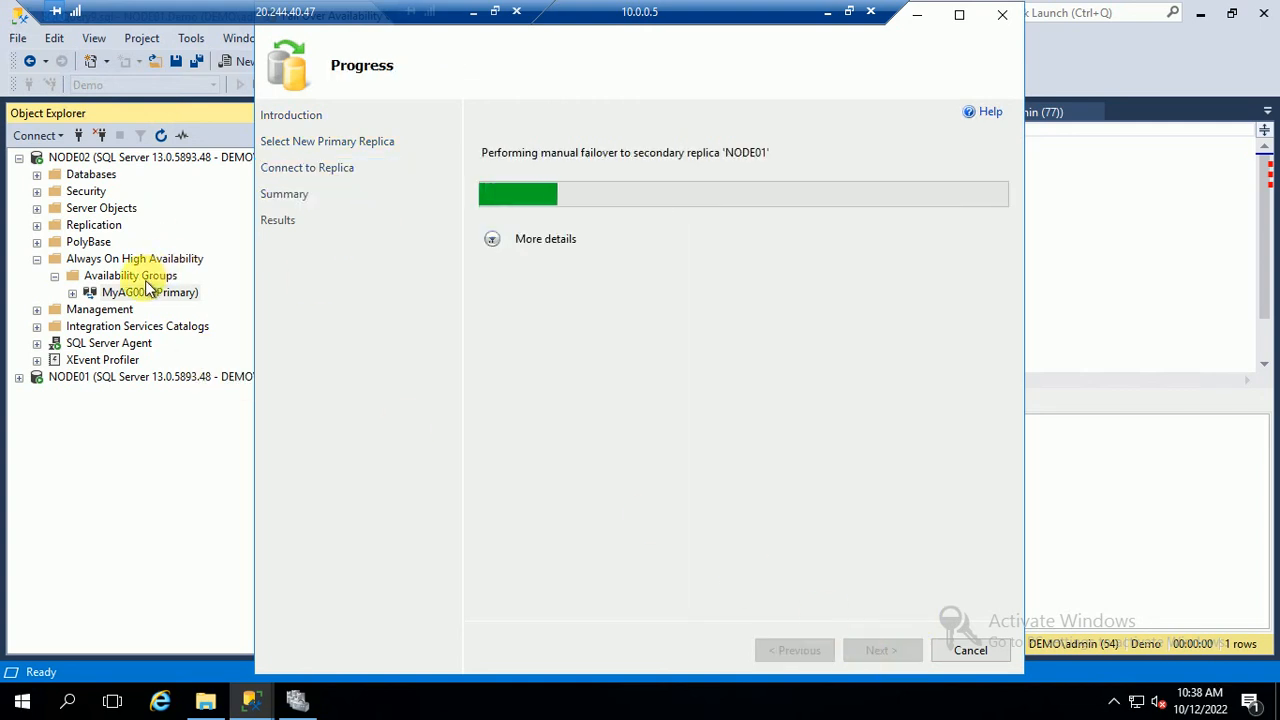
pyautogui.click(492, 244)
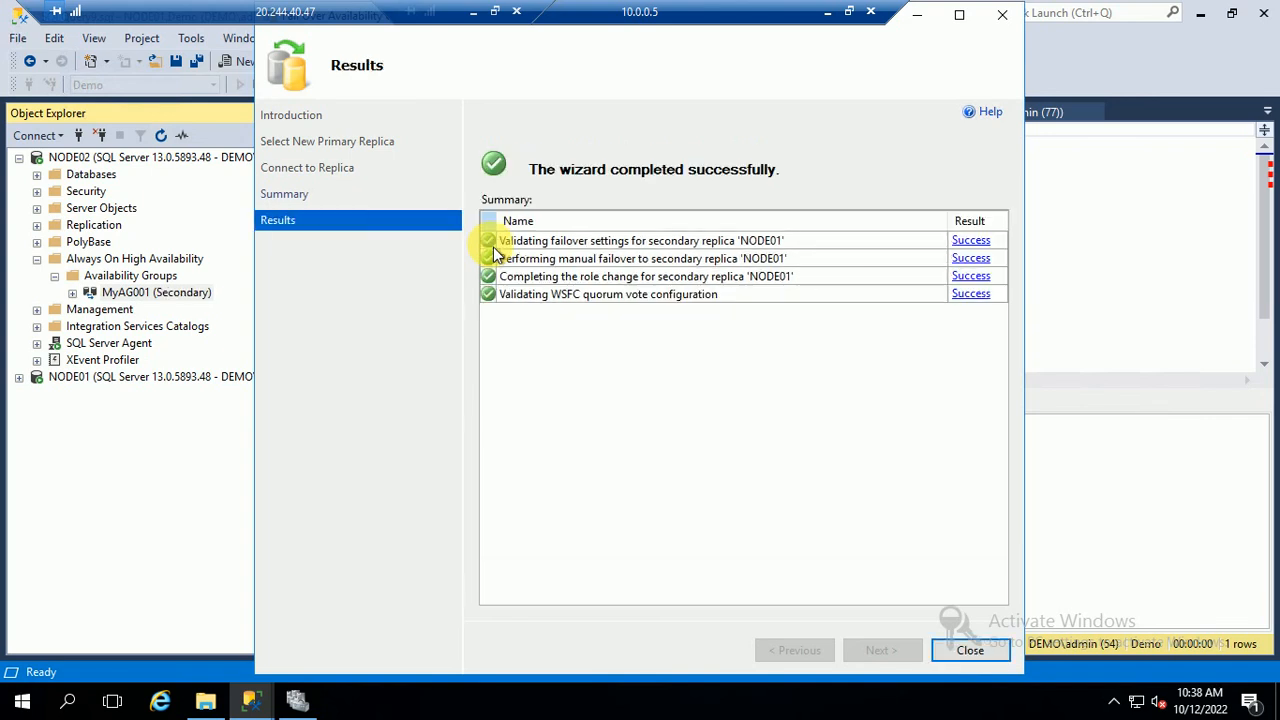
pyautogui.click(973, 651)
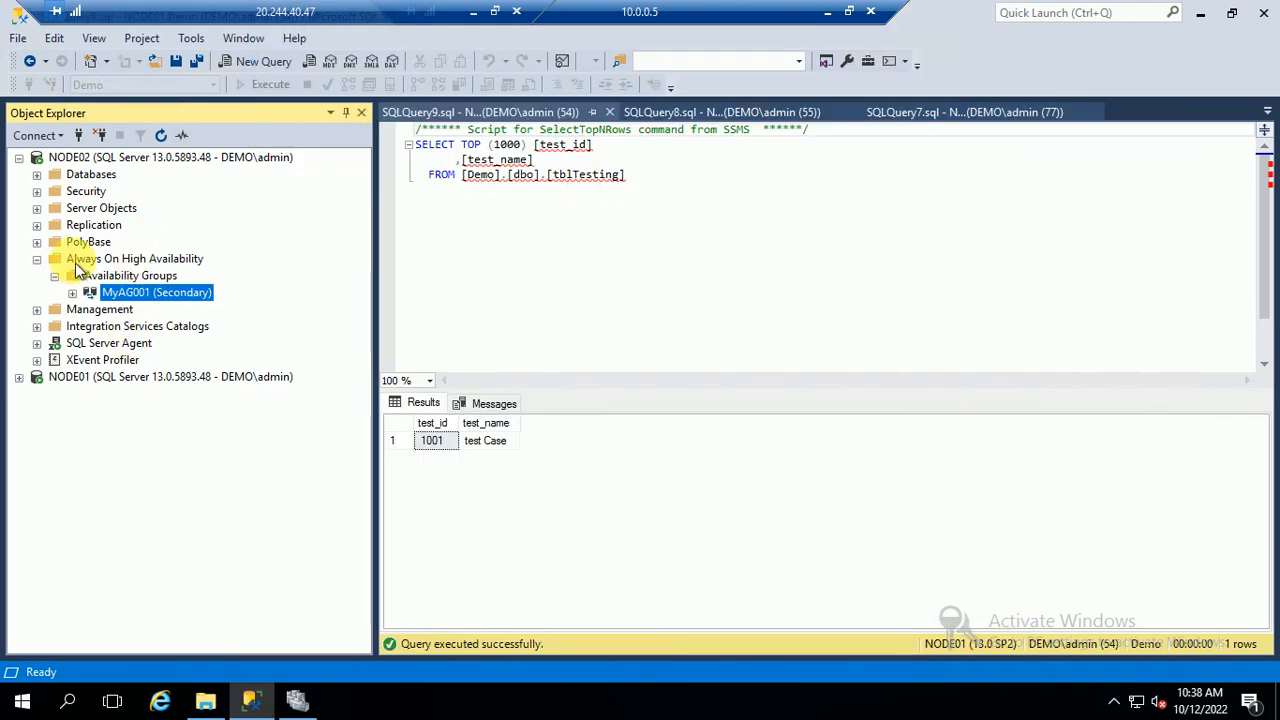
# Refresh NODE02, then disconnect both the NODE02 and NODE01 servers in Object Explorer
pyautogui.click(118, 158)
pyautogui.click(161, 135)
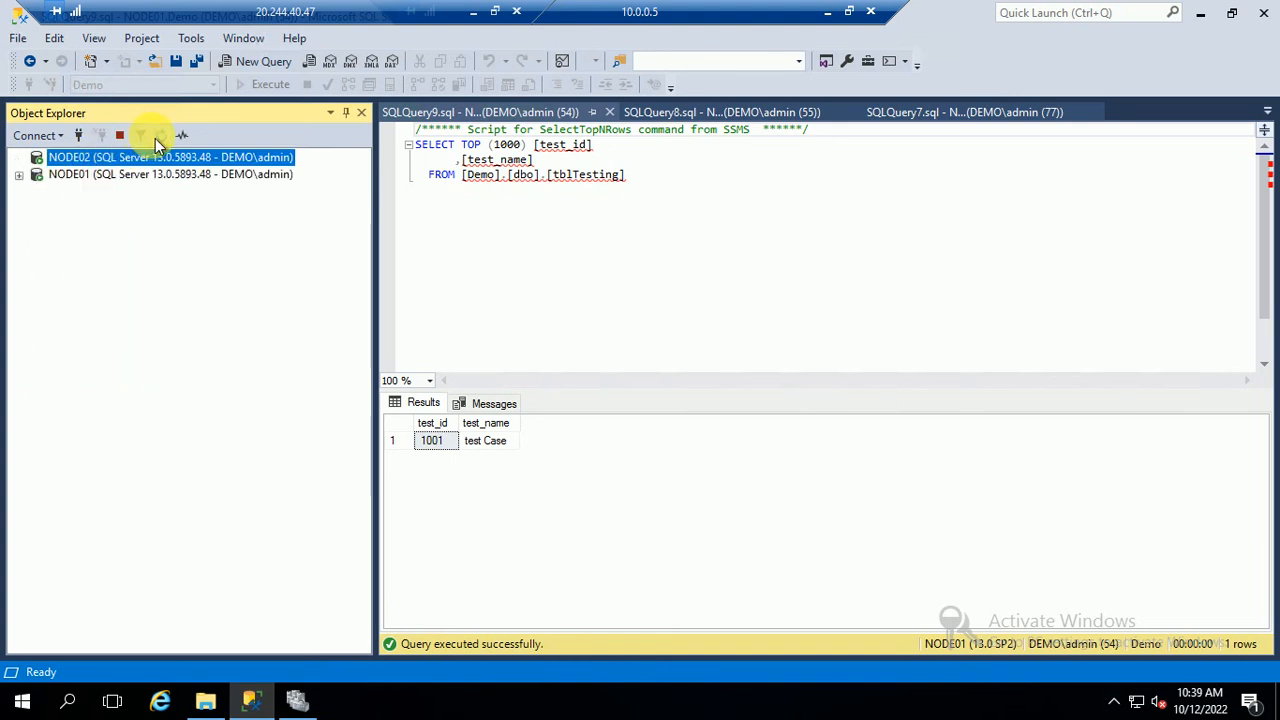
pyautogui.rightClick(132, 160)
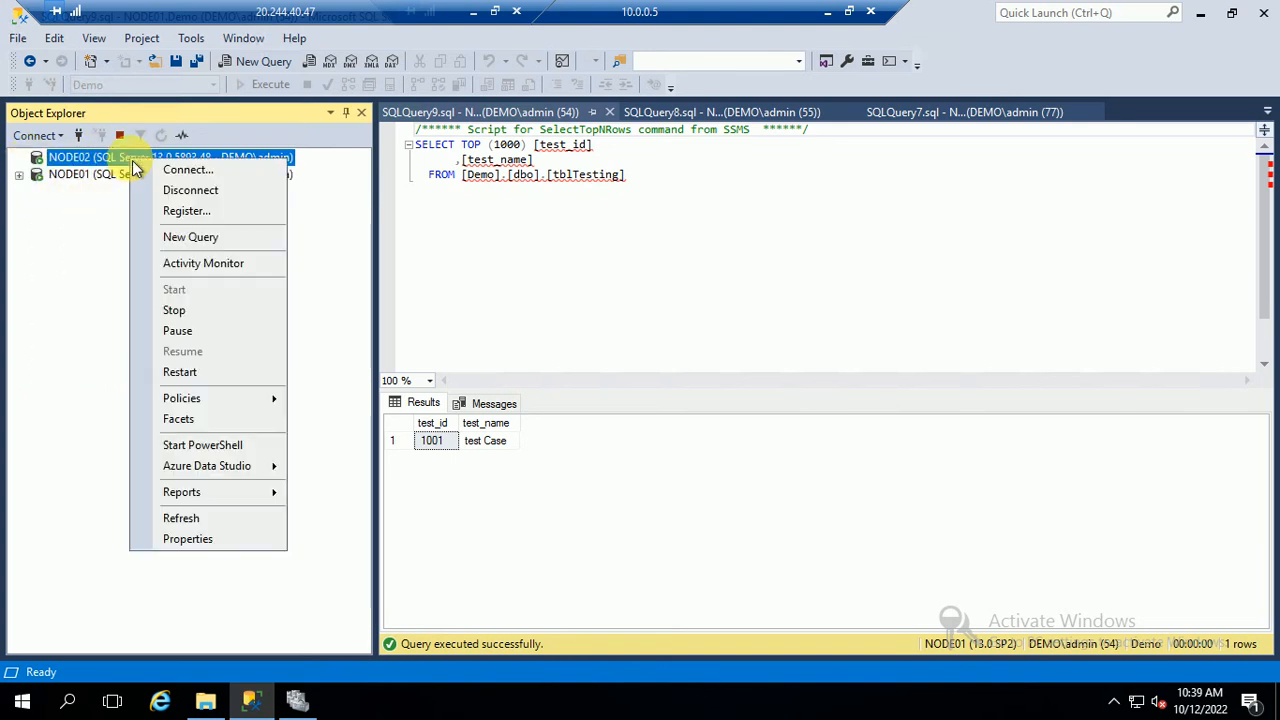
pyautogui.click(183, 189)
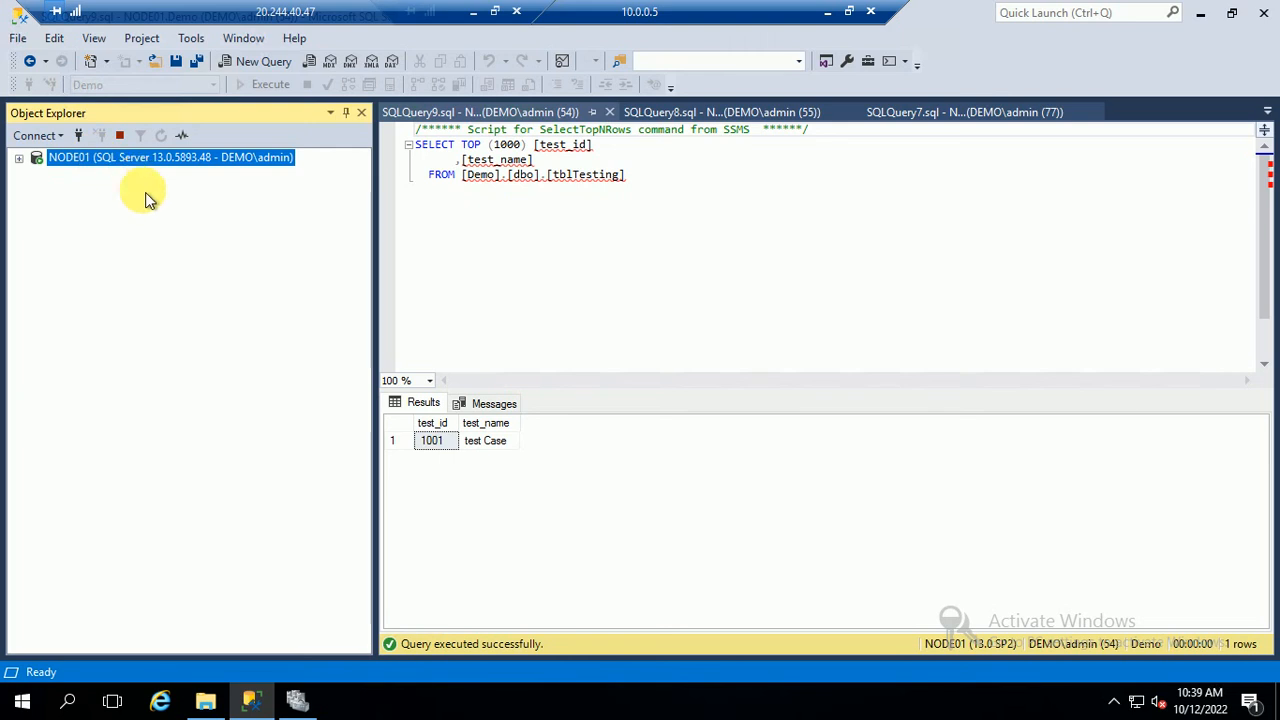
pyautogui.click(855, 419)
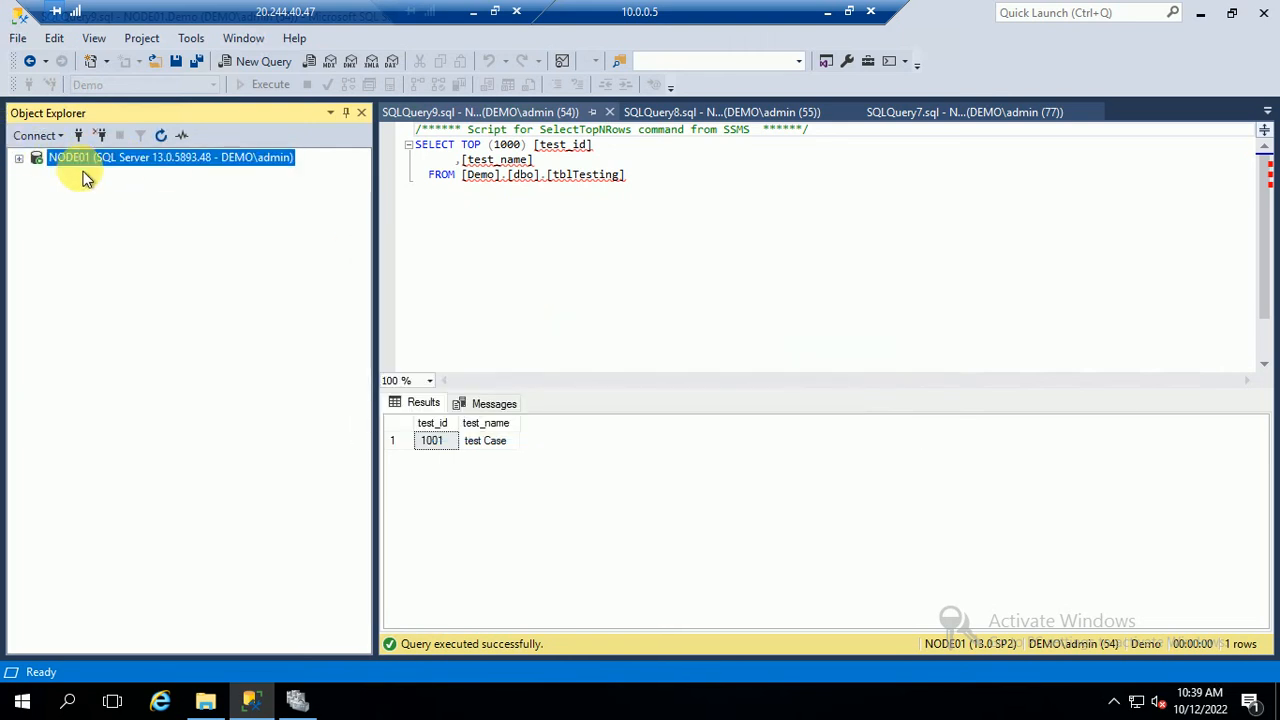
pyautogui.rightClick(95, 160)
pyautogui.click(175, 189)
# Reconnect to the NODE01 and NODE02 database engines
pyautogui.click(37, 135)
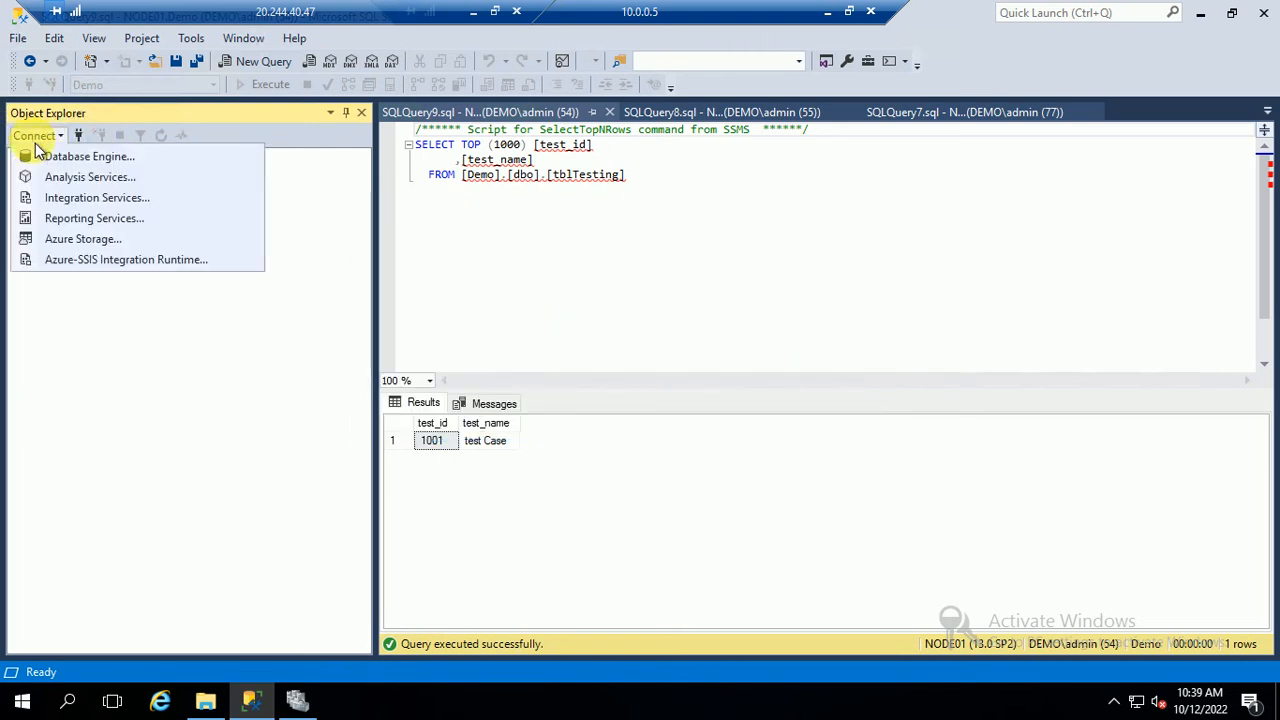
pyautogui.click(100, 158)
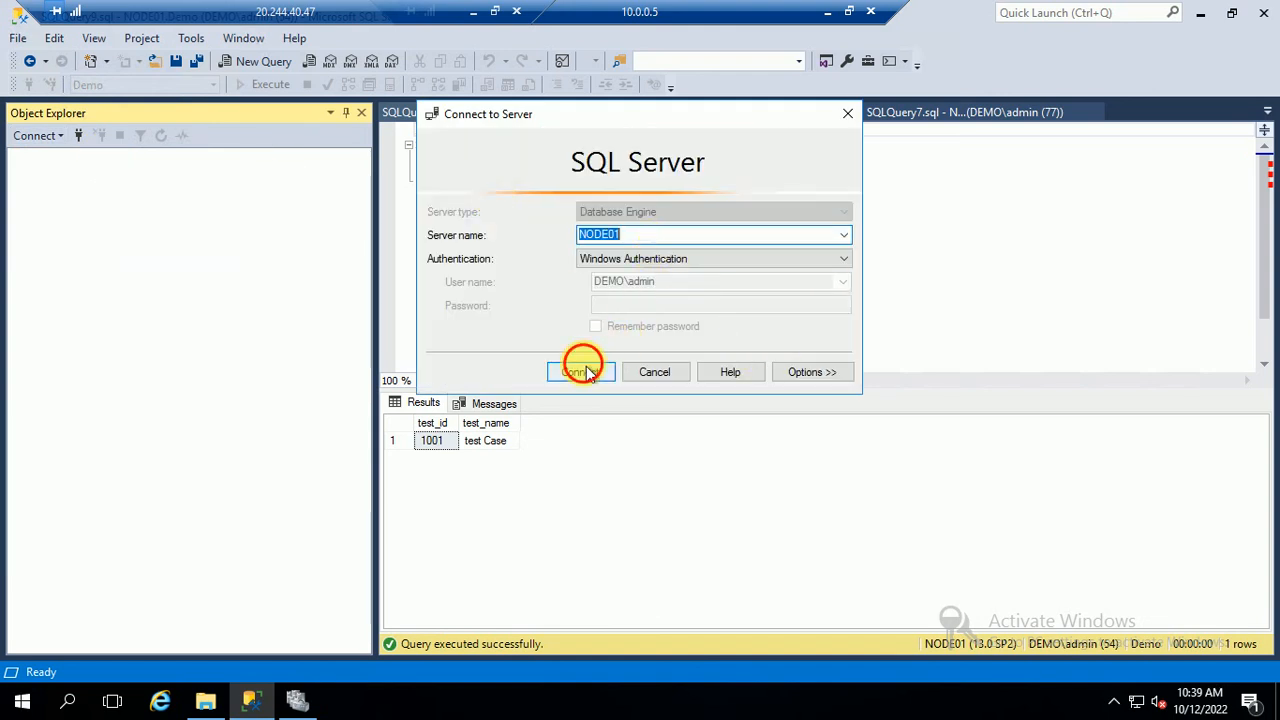
pyautogui.click(586, 372)
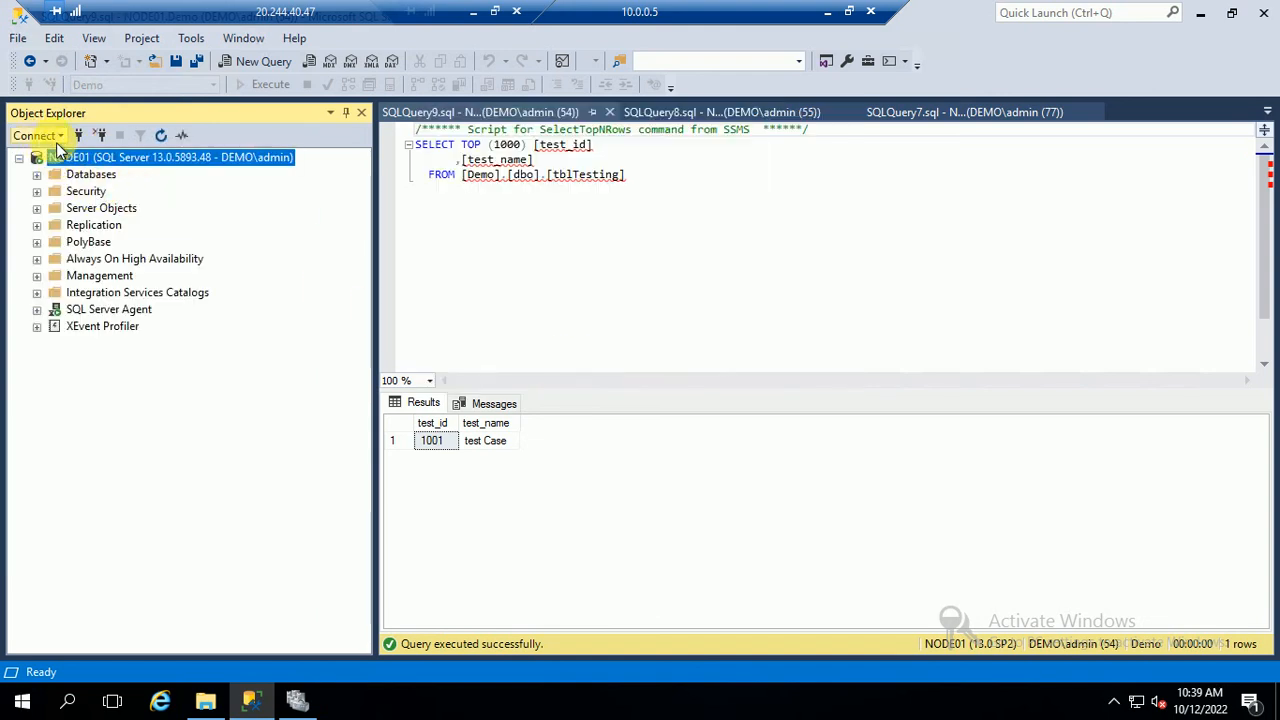
pyautogui.click(56, 140)
pyautogui.click(100, 156)
pyautogui.click(653, 240)
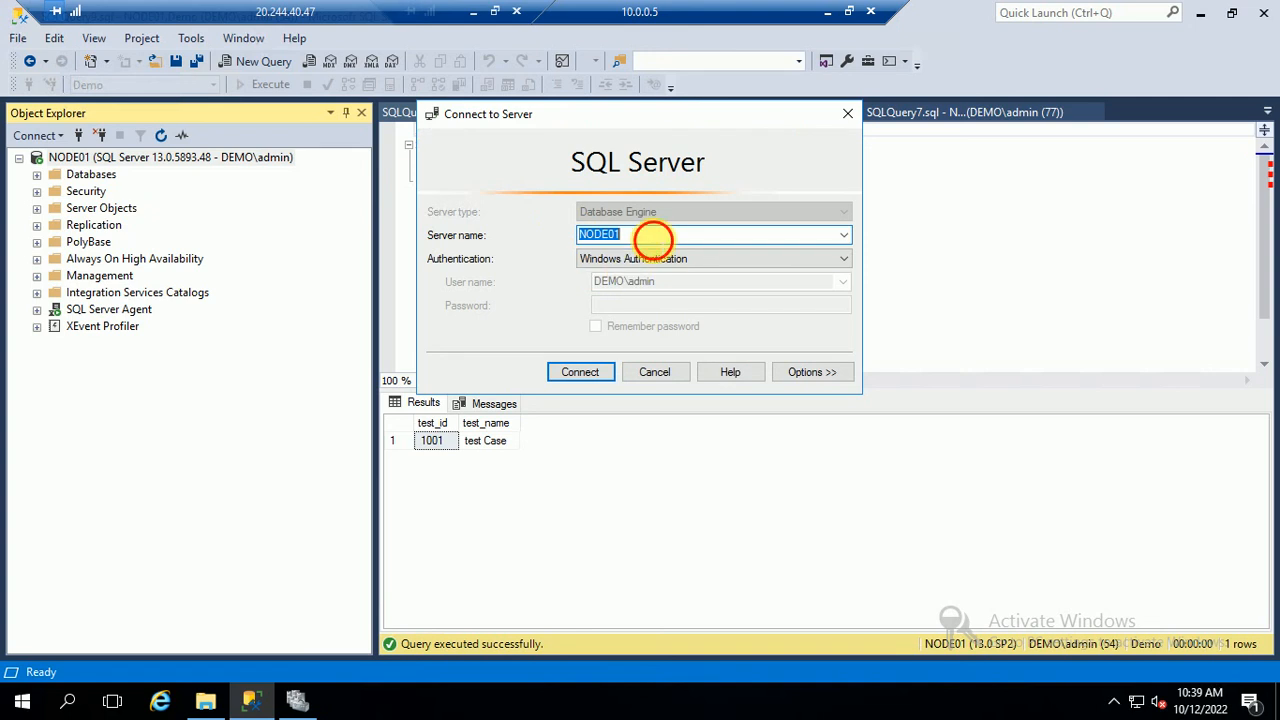
pyautogui.press('BackSpace')
pyautogui.write('2')
pyautogui.press('Return')
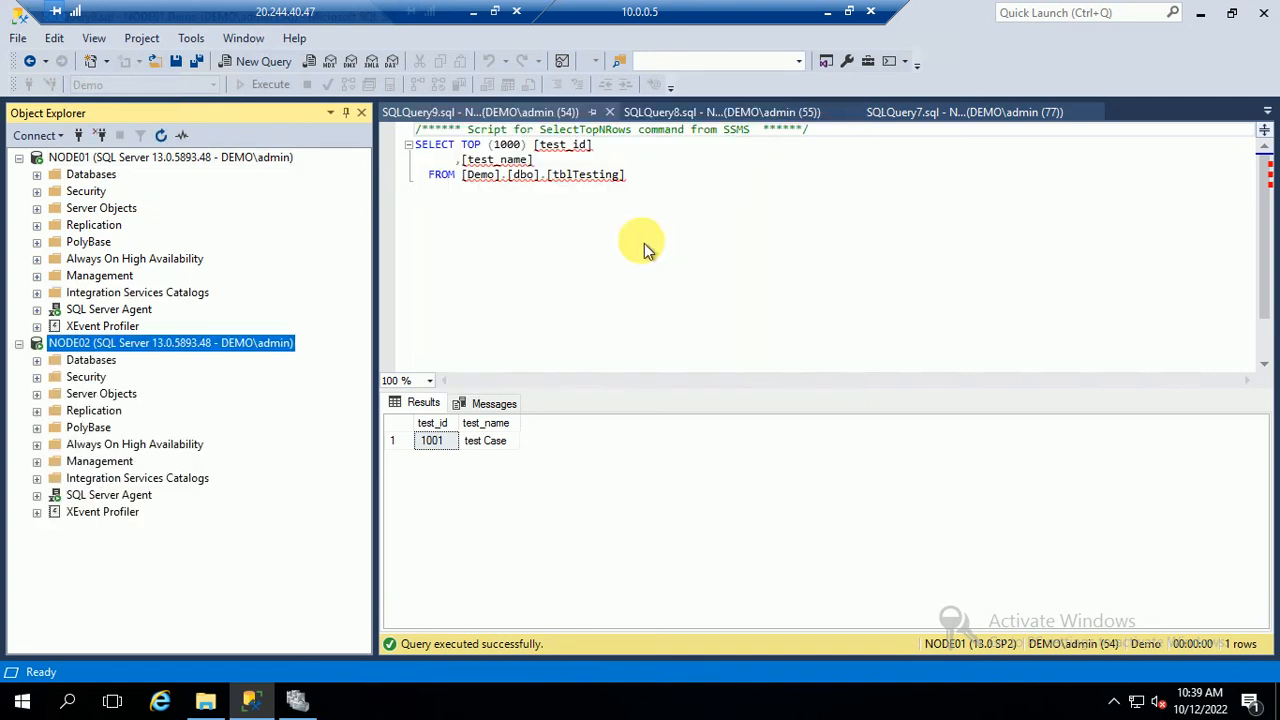
# Expand Availability Groups on both servers, confirming MyAG001 is Primary on NODE01 and Secondary on NODE02
pyautogui.click(38, 258)
pyautogui.click(56, 276)
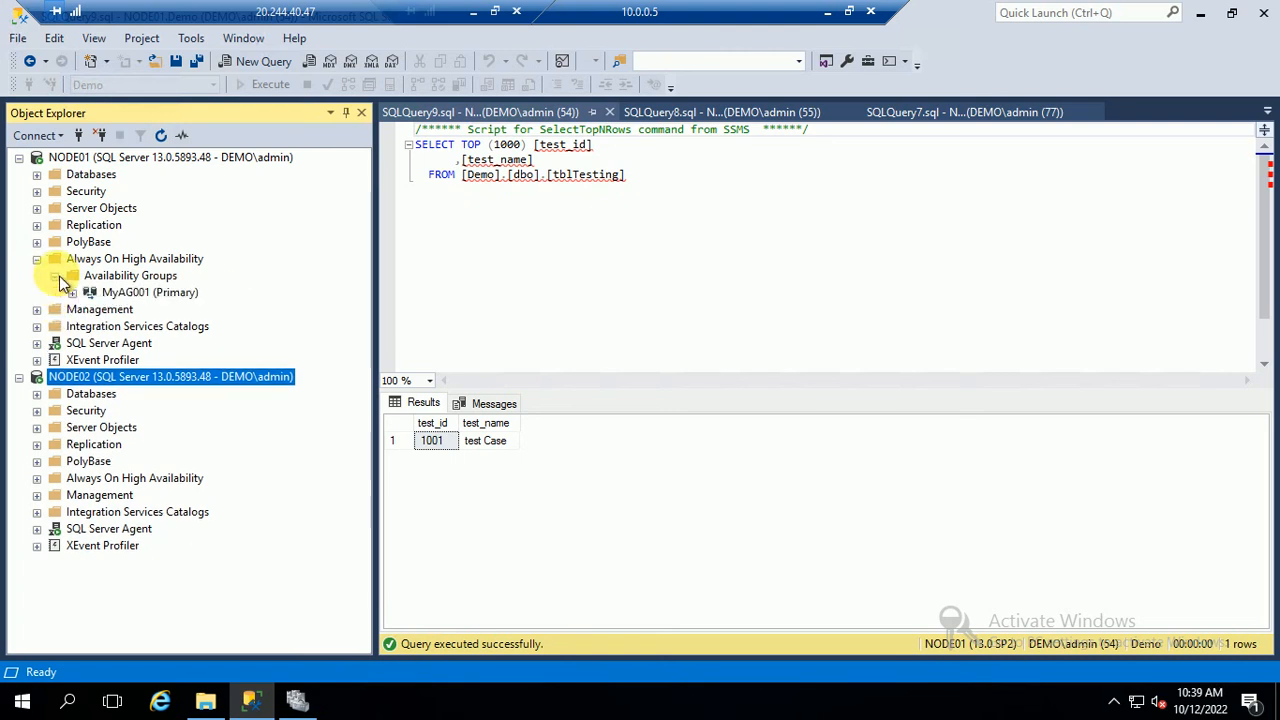
pyautogui.click(182, 293)
pyautogui.click(40, 479)
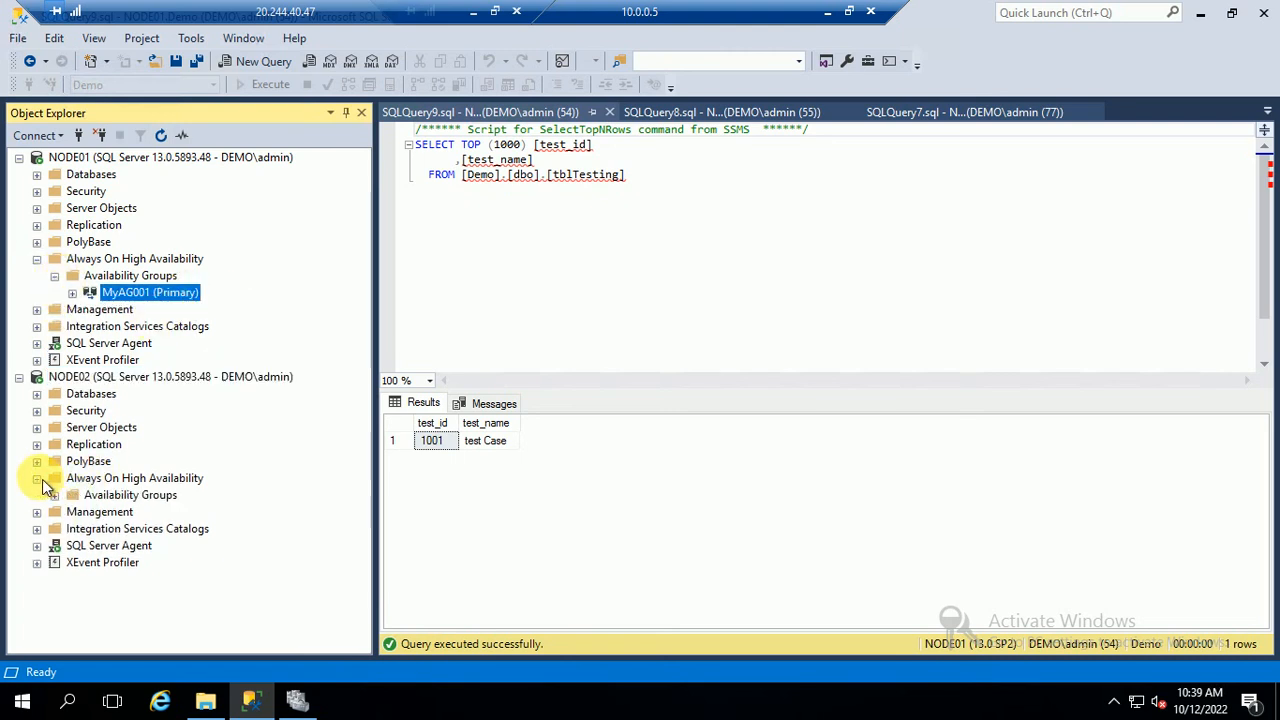
pyautogui.click(54, 496)
pyautogui.click(171, 513)
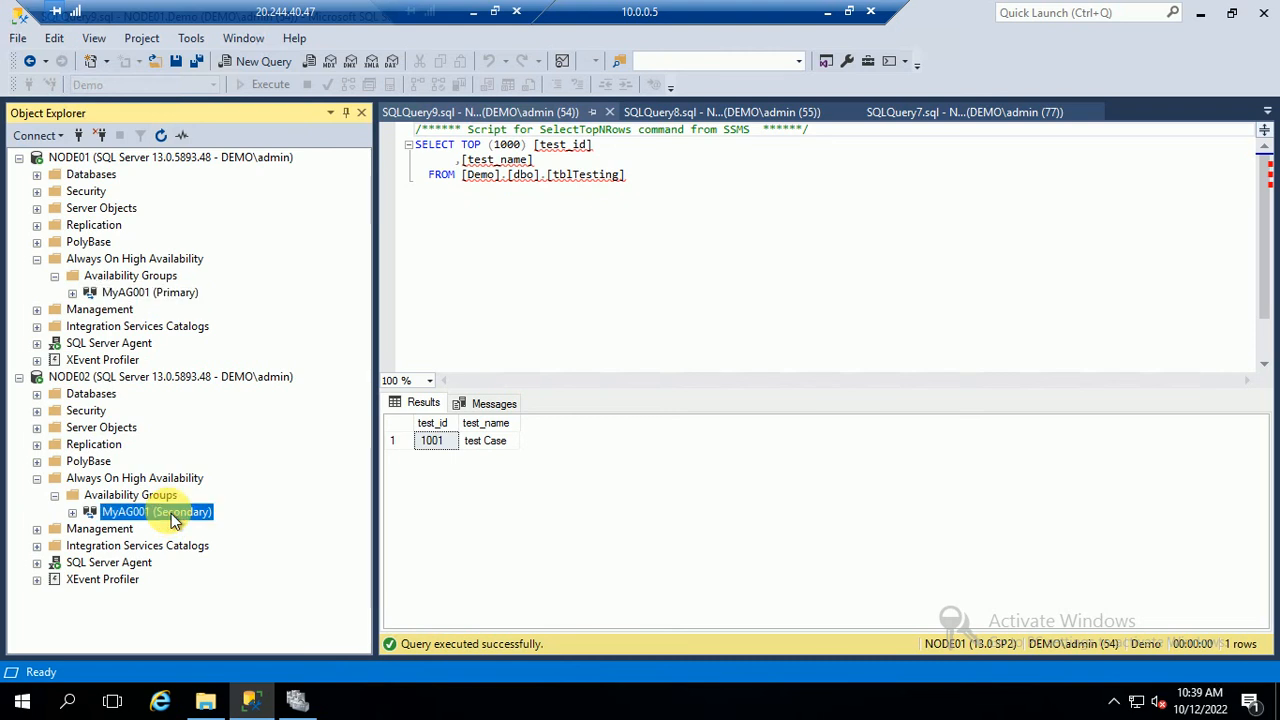
# Switch to the PowerPoint slideshow and go back to the PART 1 title slide
pyautogui.click(473, 13)
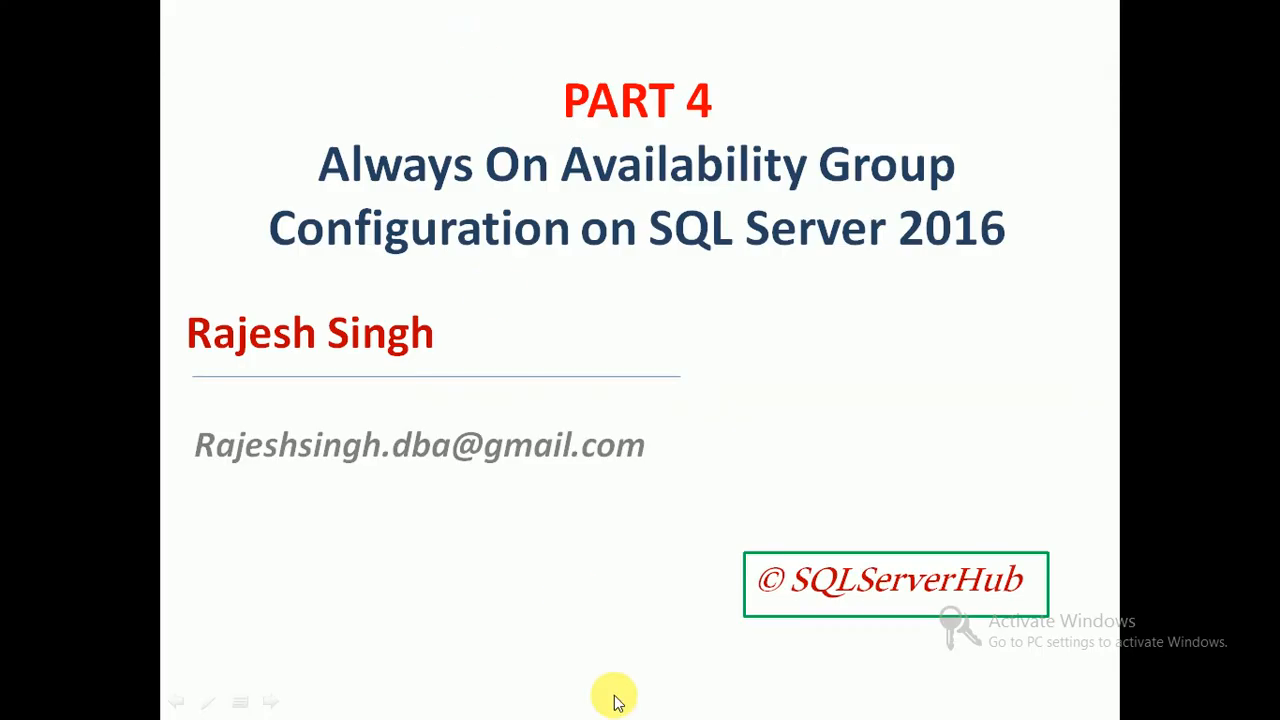
pyautogui.scroll(2, 585, 418)
pyautogui.scroll(1, 586, 416)
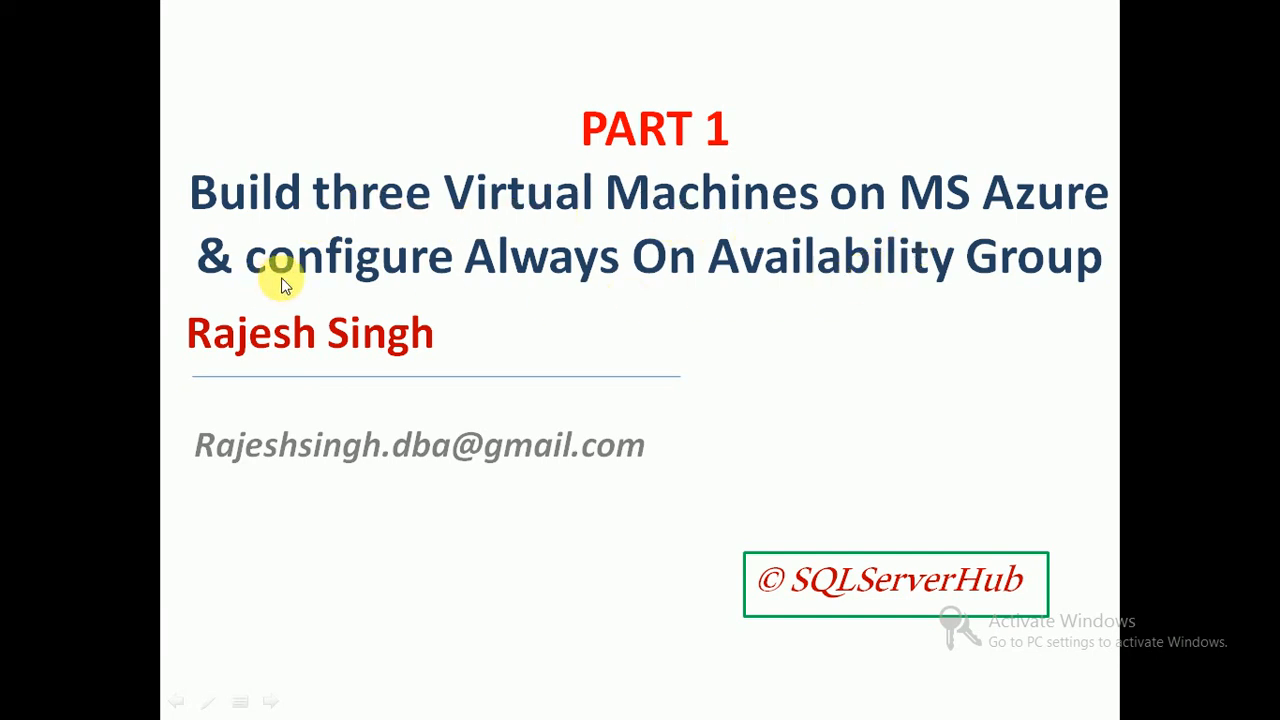
# Advance through the PART 2–4 slides to the MySQL 8.0 replication slide, then exit to the desktop
pyautogui.click(630, 330)
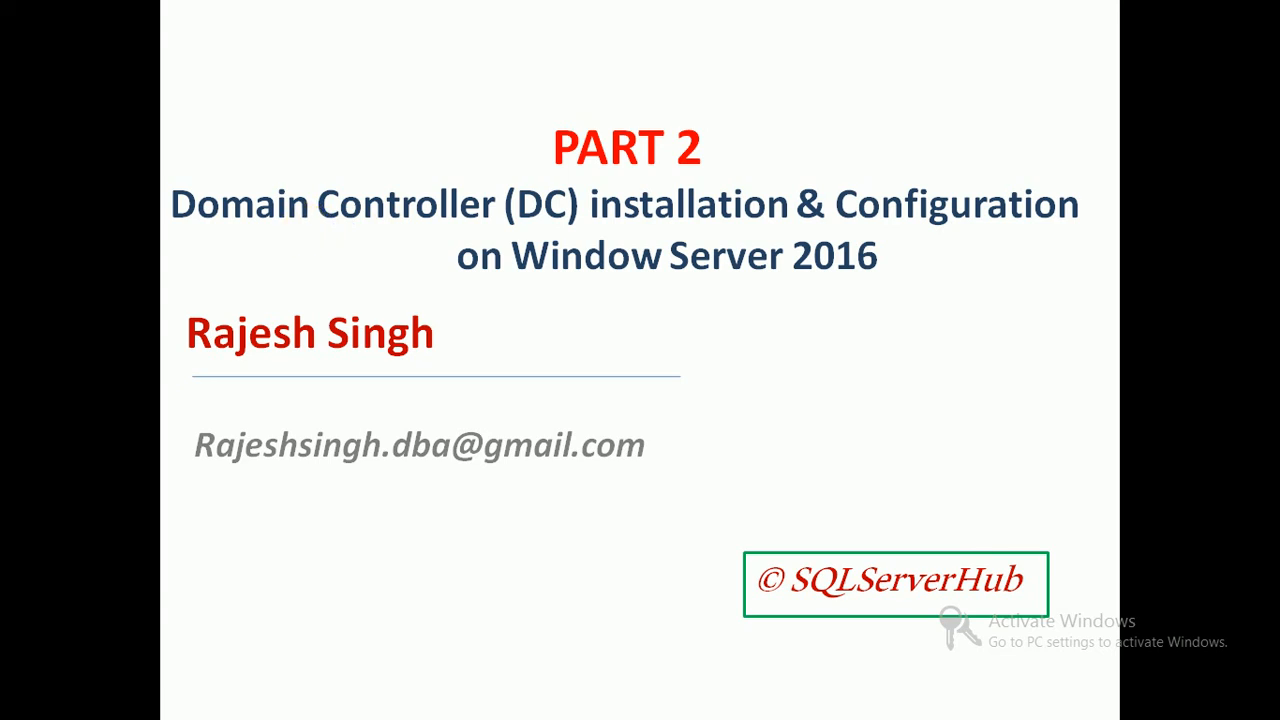
pyautogui.press('Right')
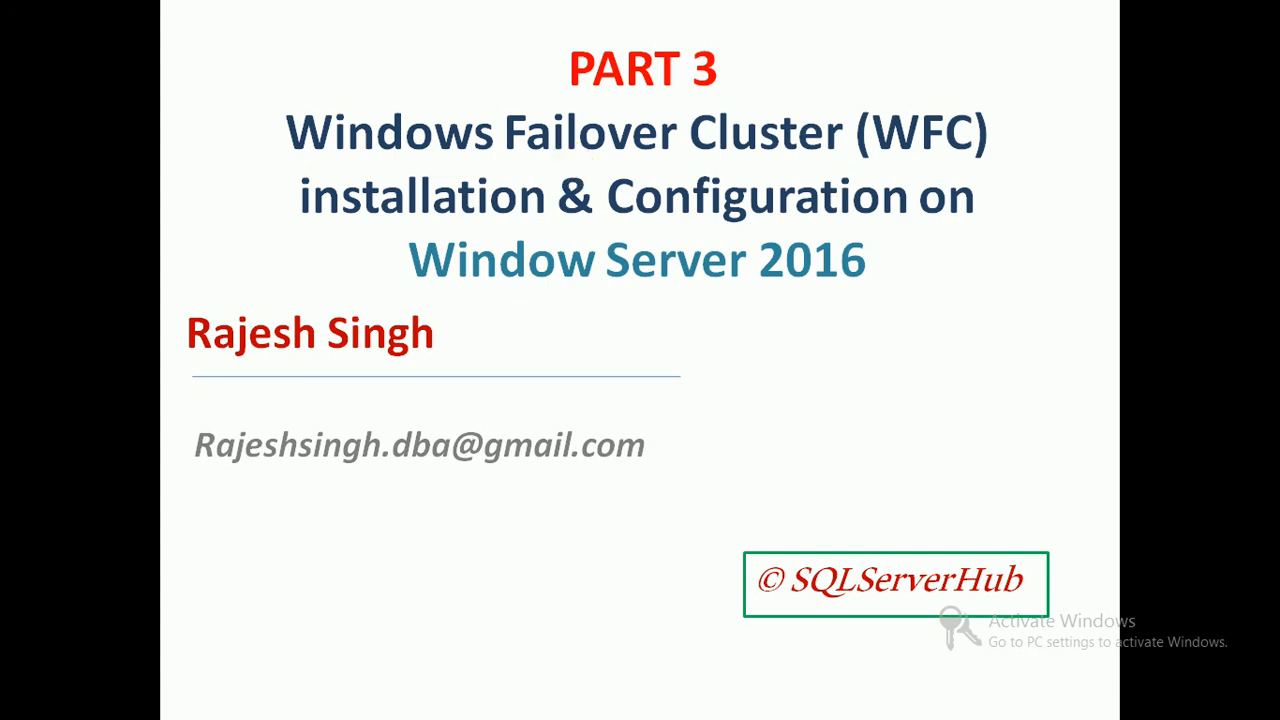
pyautogui.click(644, 366)
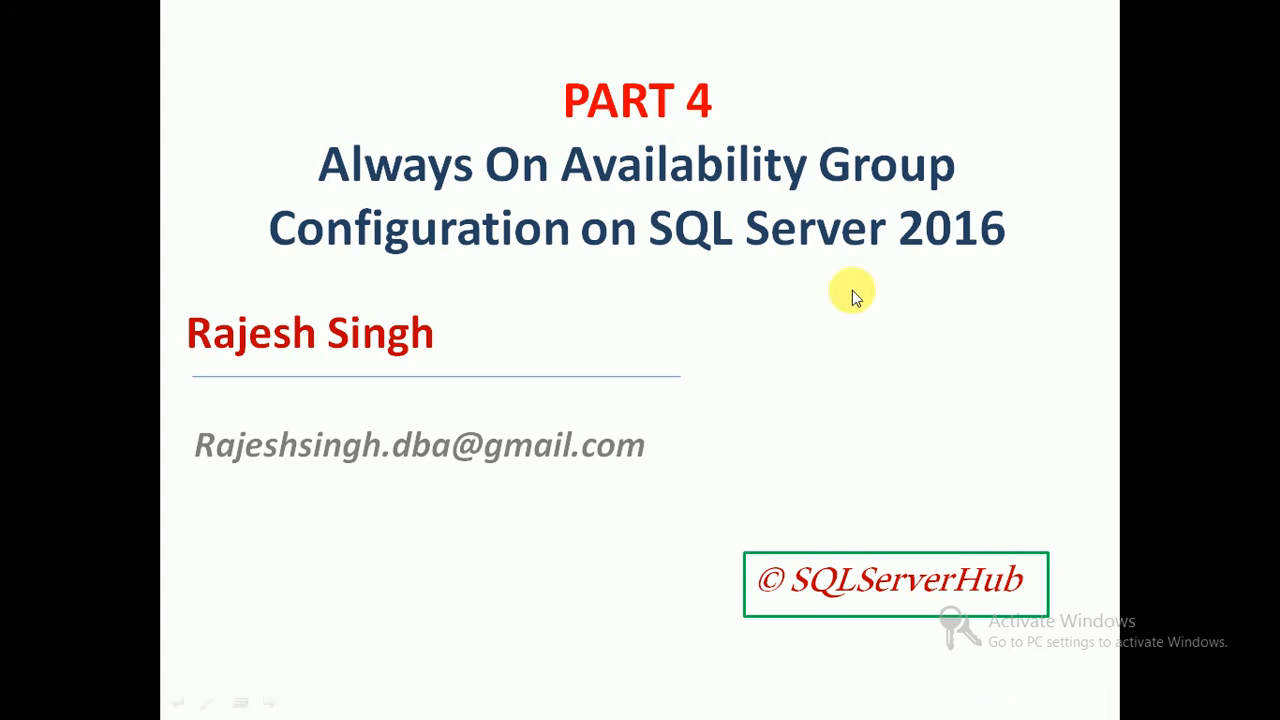
pyautogui.click(830, 323)
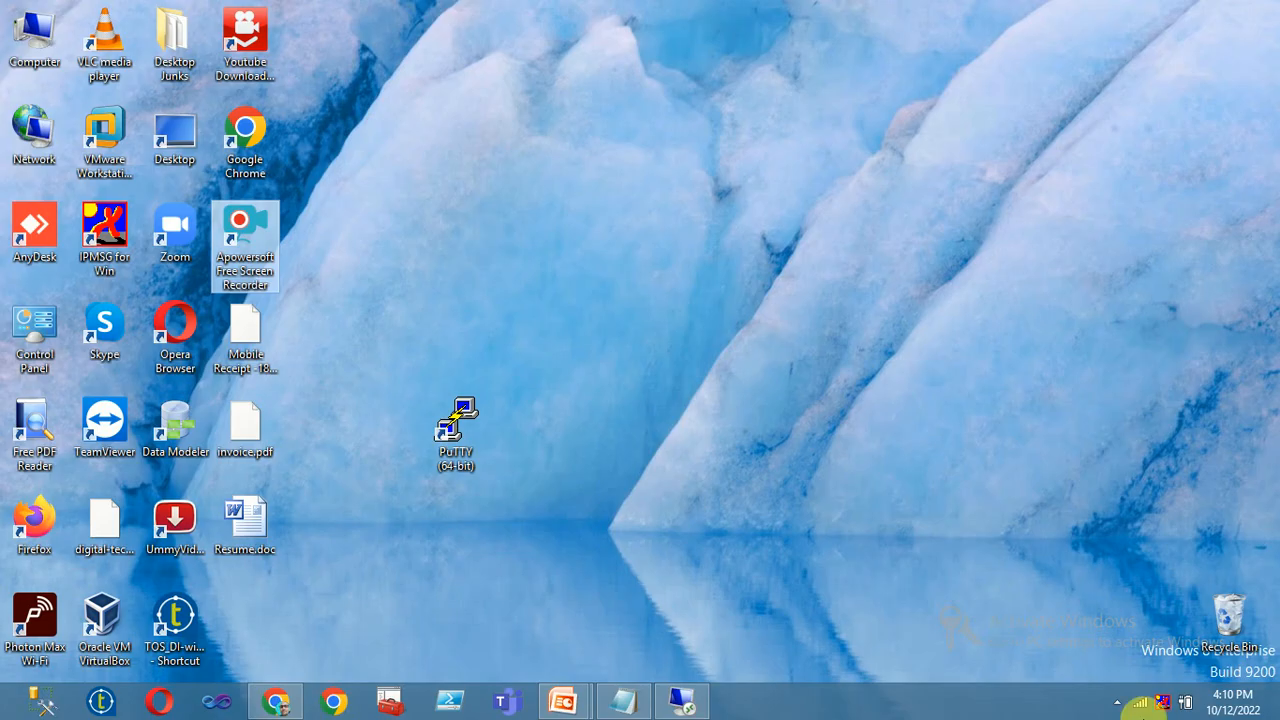
pyautogui.click(1117, 701)
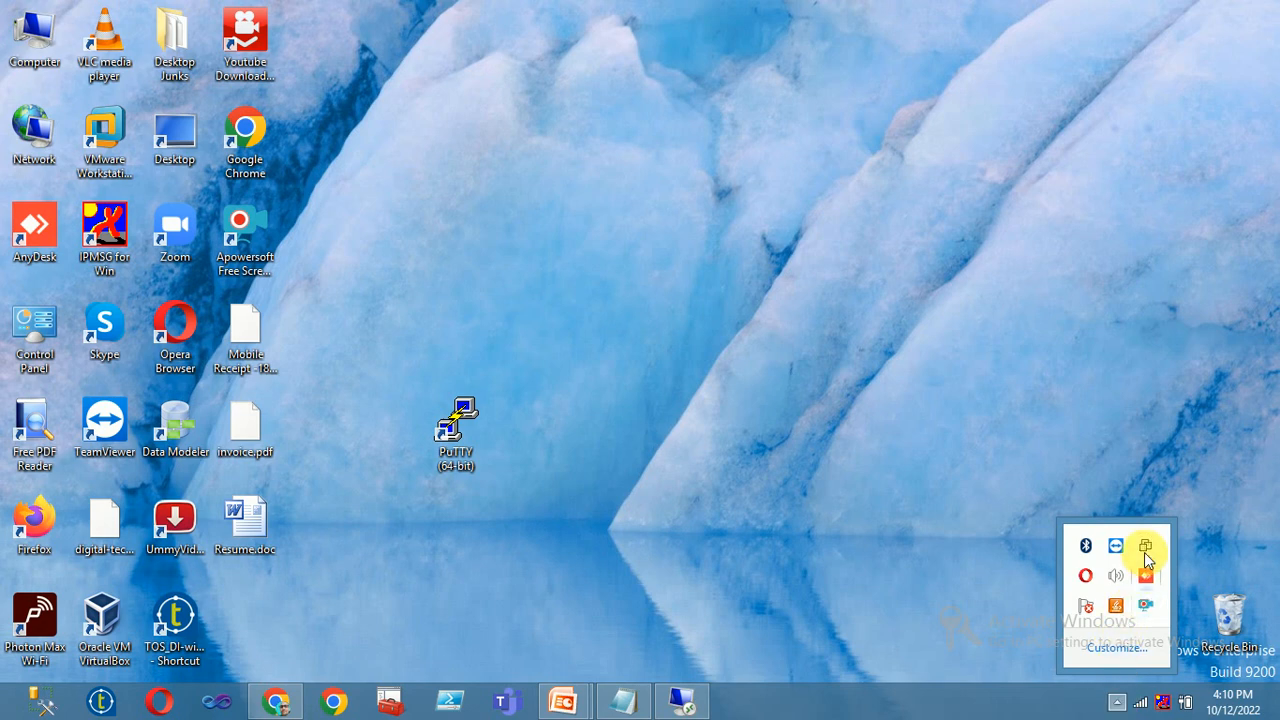